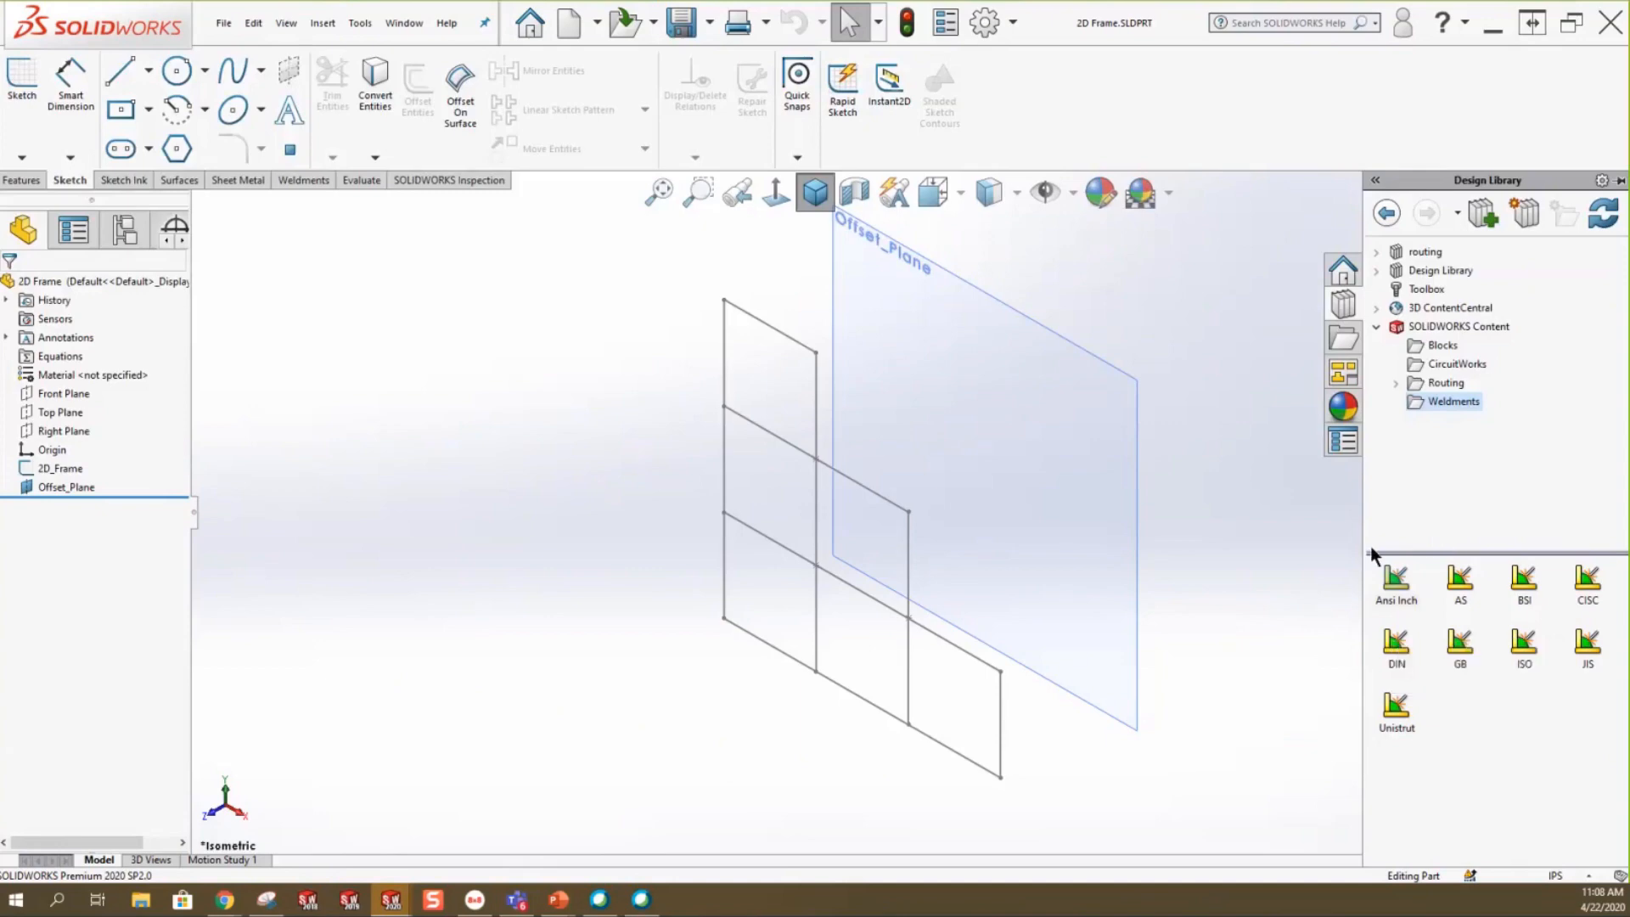
# Start downloading the Ansi Inch weldment profiles and choose the Weldment Profiles folder on the DATA (D:) drive as the destination.
pyautogui.keyDown('ctrl'); pyautogui.click(1392, 603); pyautogui.keyUp('ctrl')
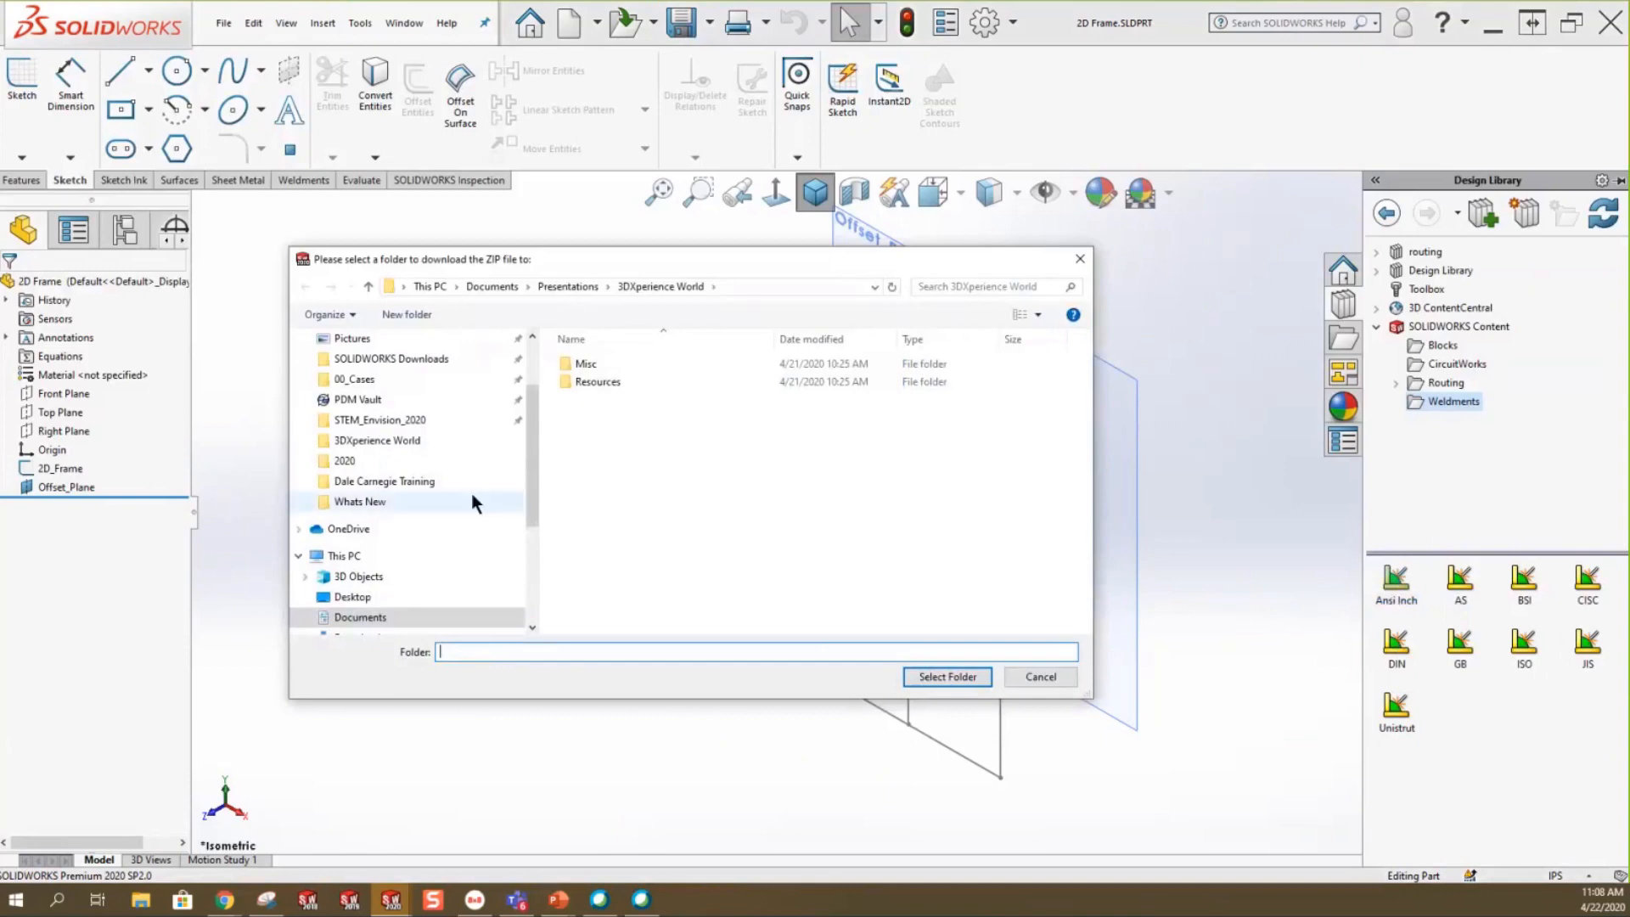
pyautogui.moveTo(531, 517); pyautogui.dragTo(527, 618)
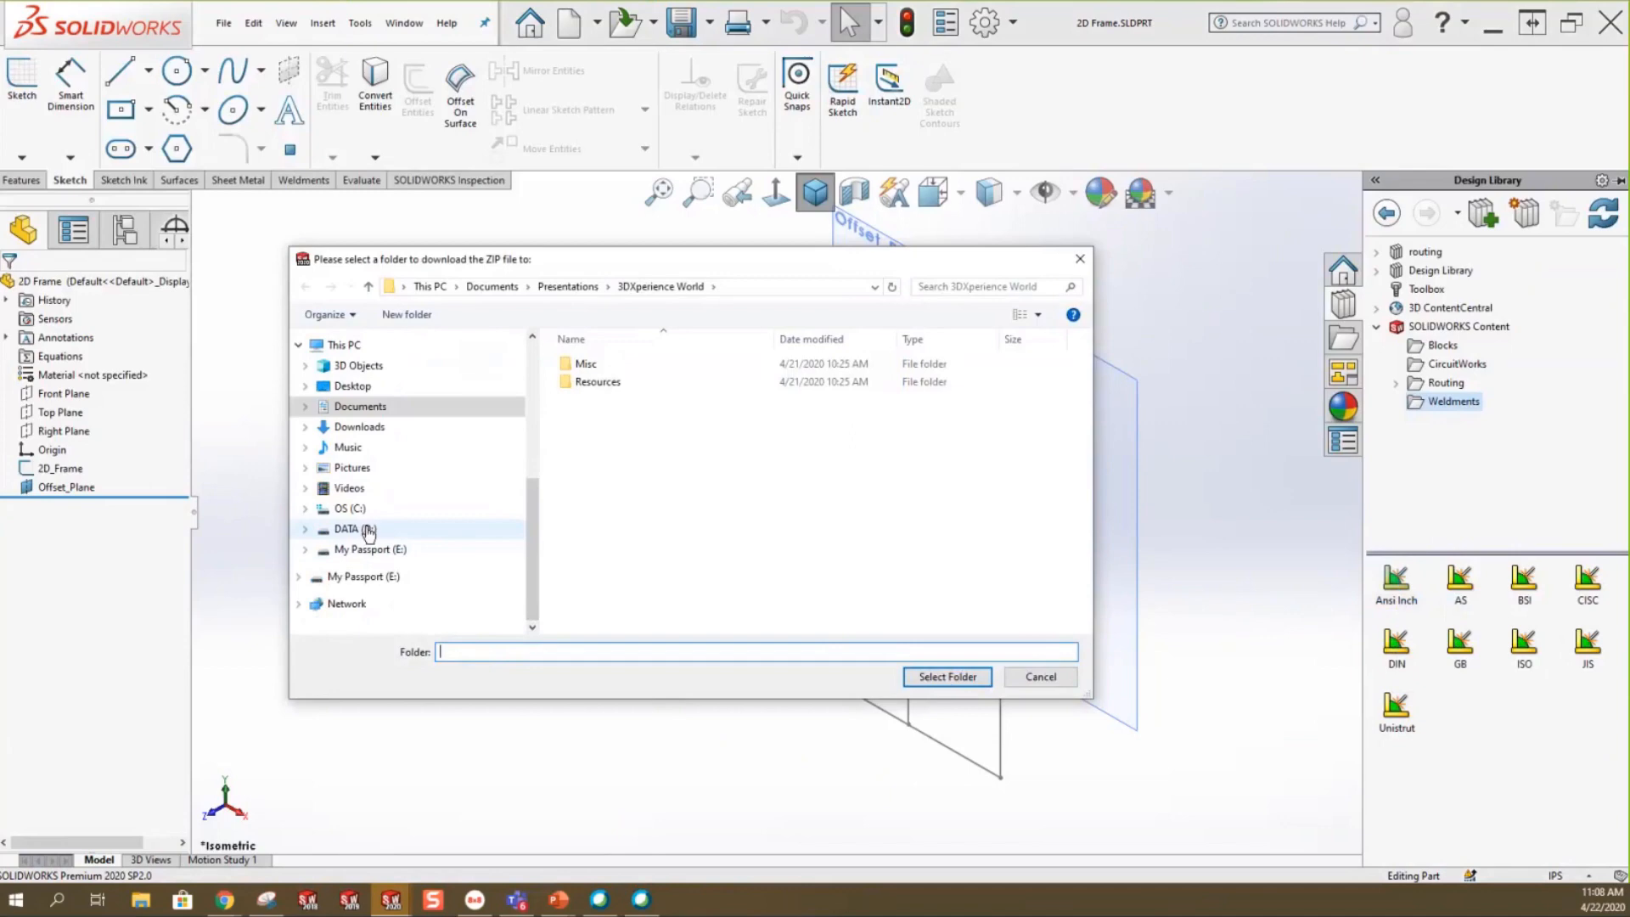
pyautogui.click(367, 528)
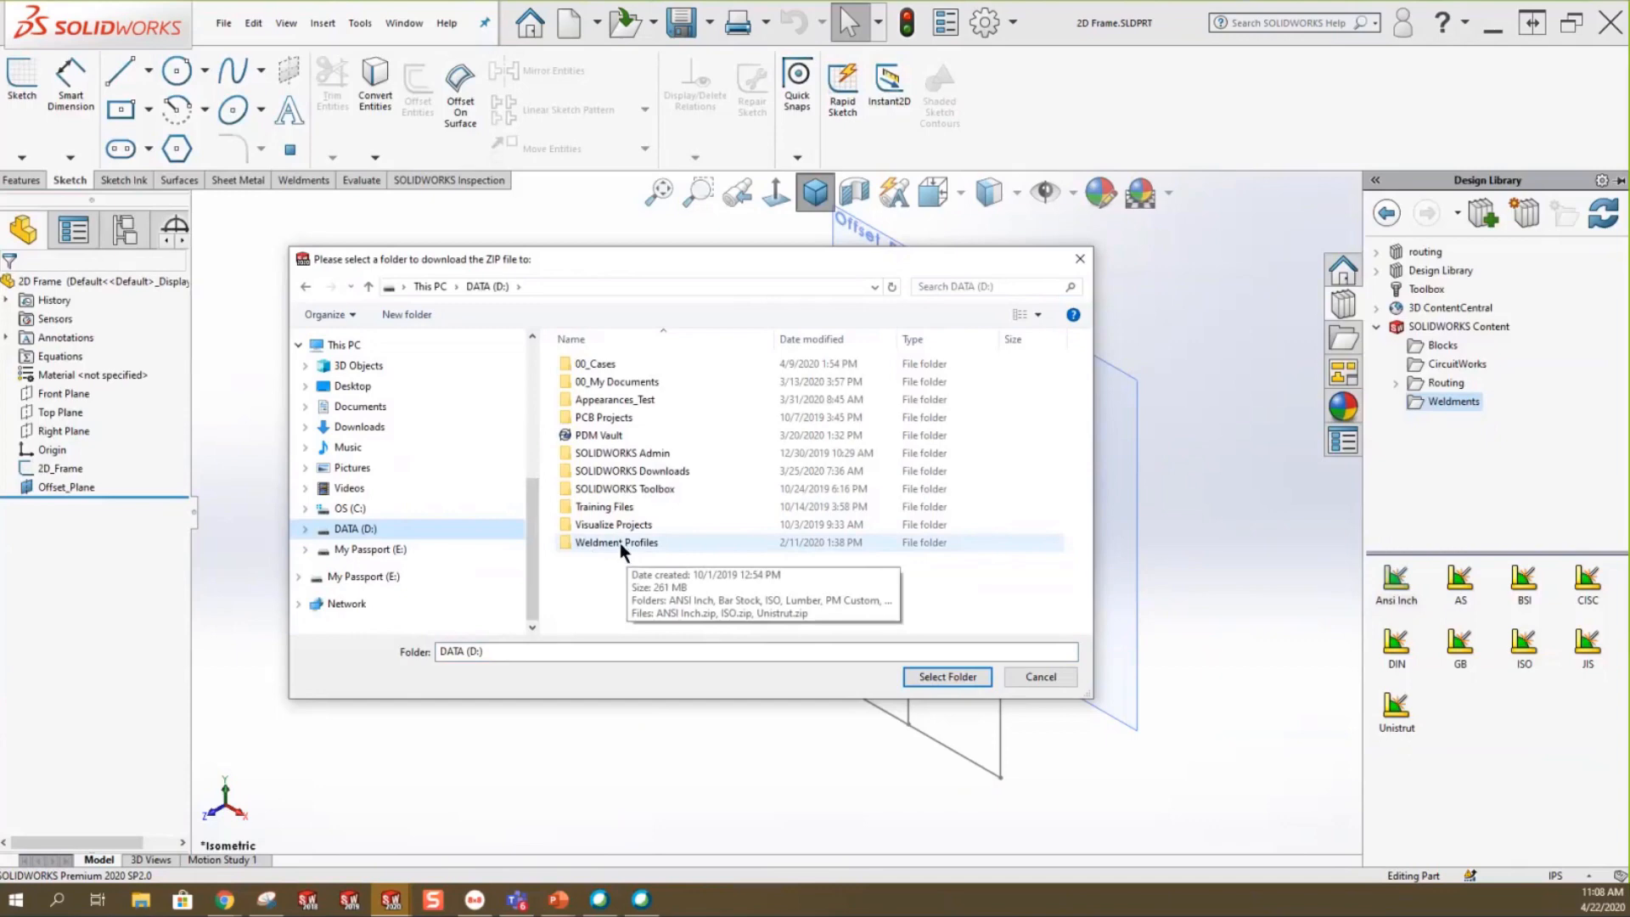
pyautogui.doubleClick(620, 543)
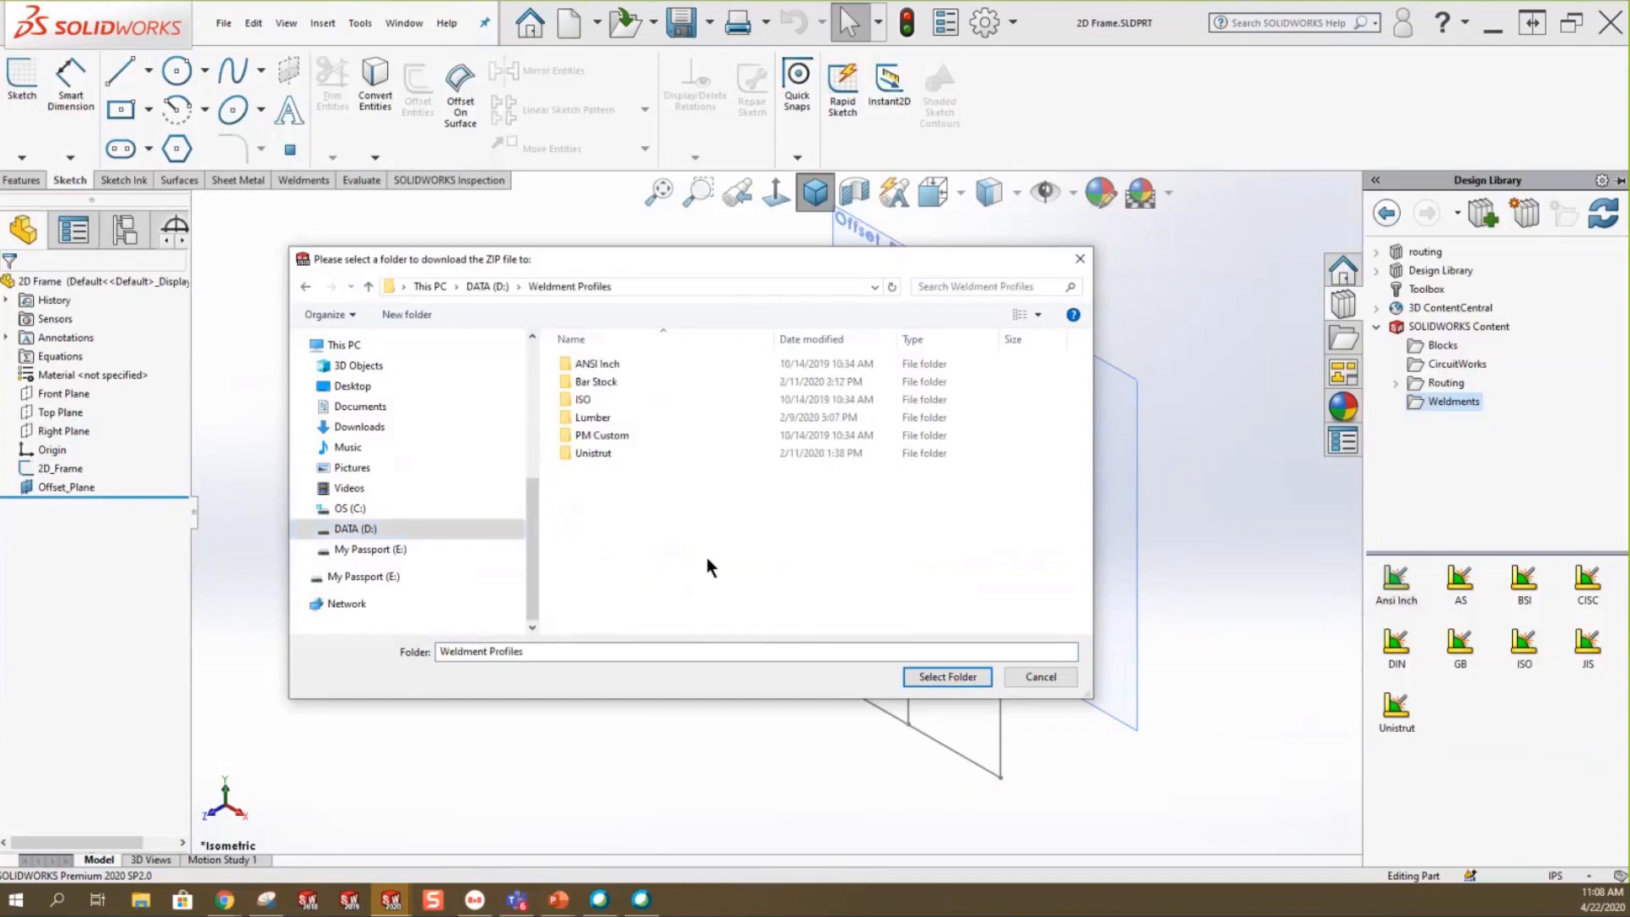
# Switch to File Explorer and open the Weldment Profiles folder on the DATA (D:) drive.
pyautogui.click(141, 900)
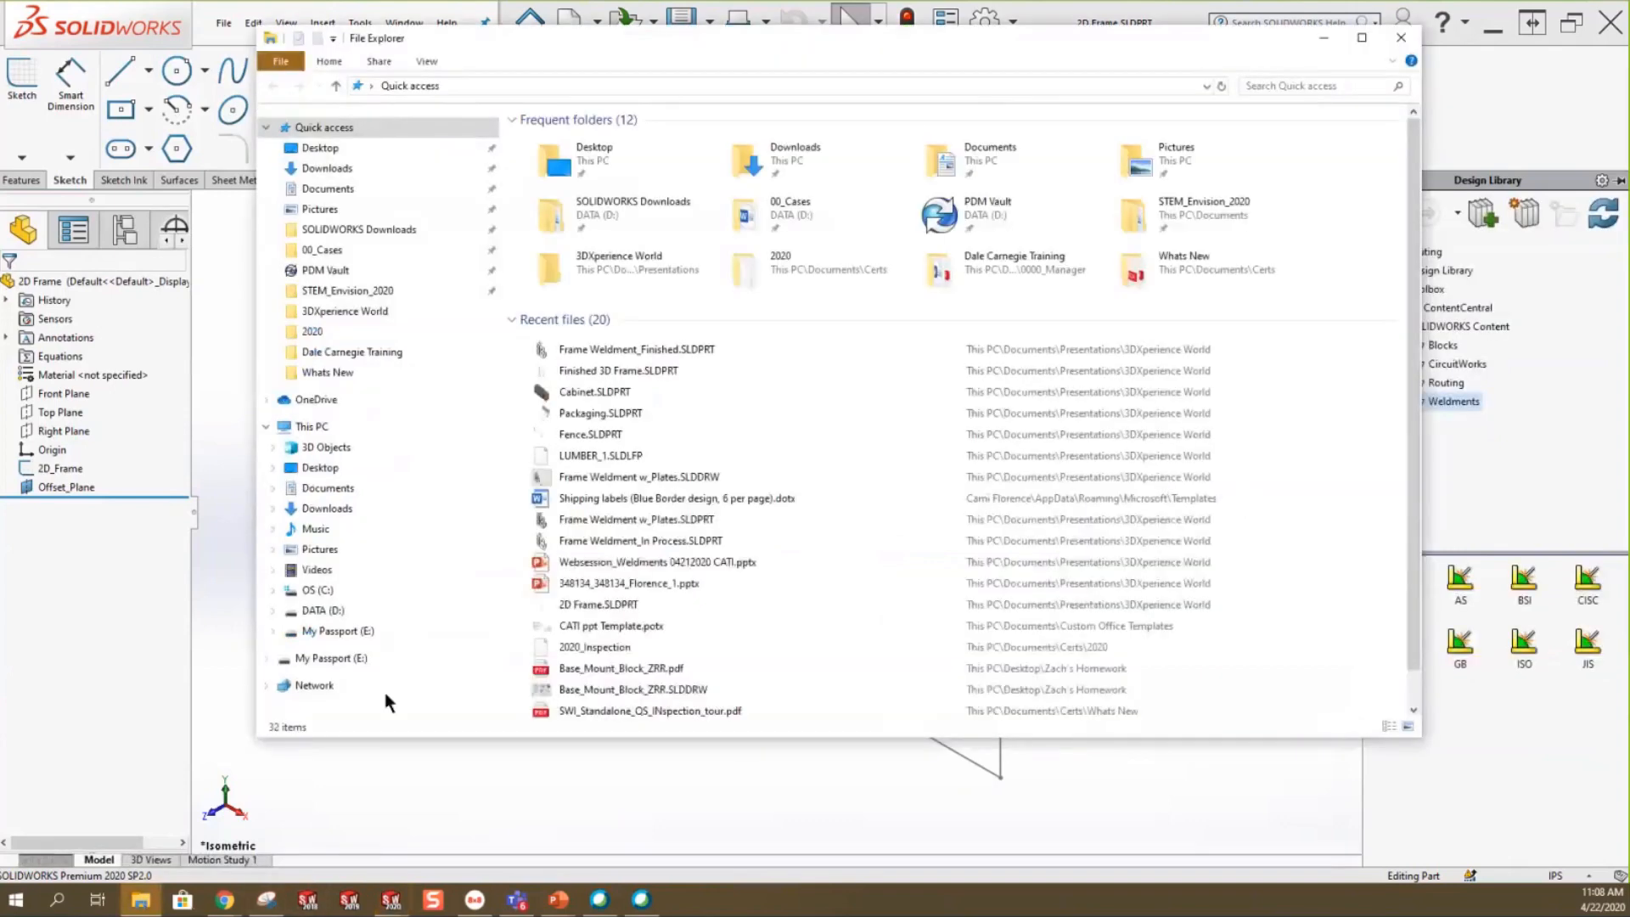
pyautogui.click(321, 610)
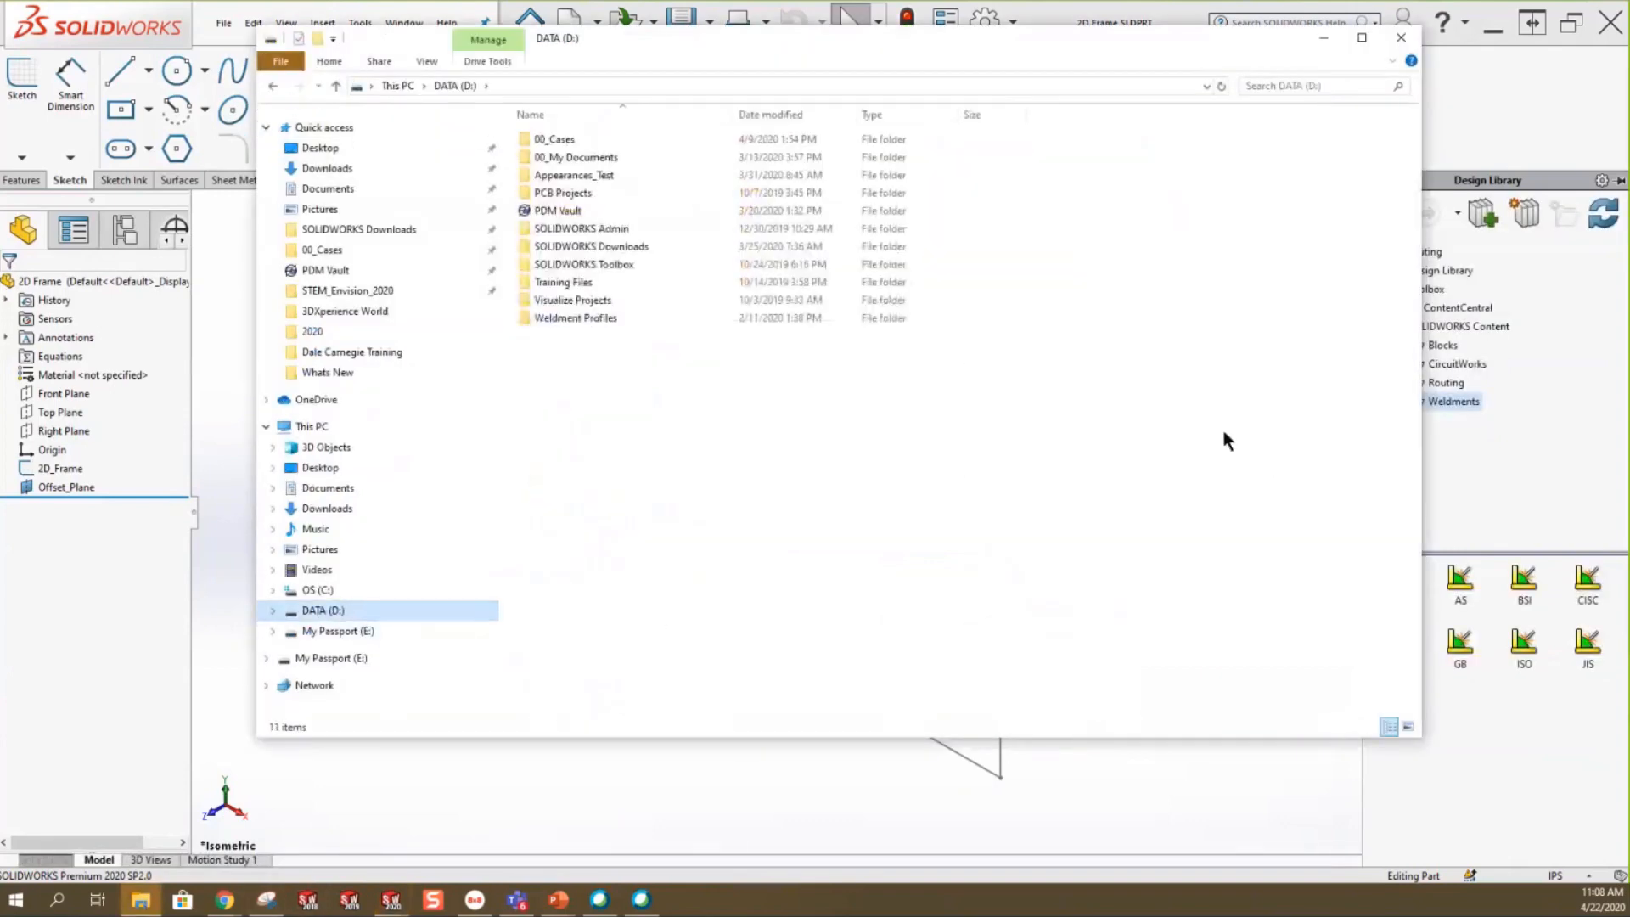
pyautogui.doubleClick(551, 318)
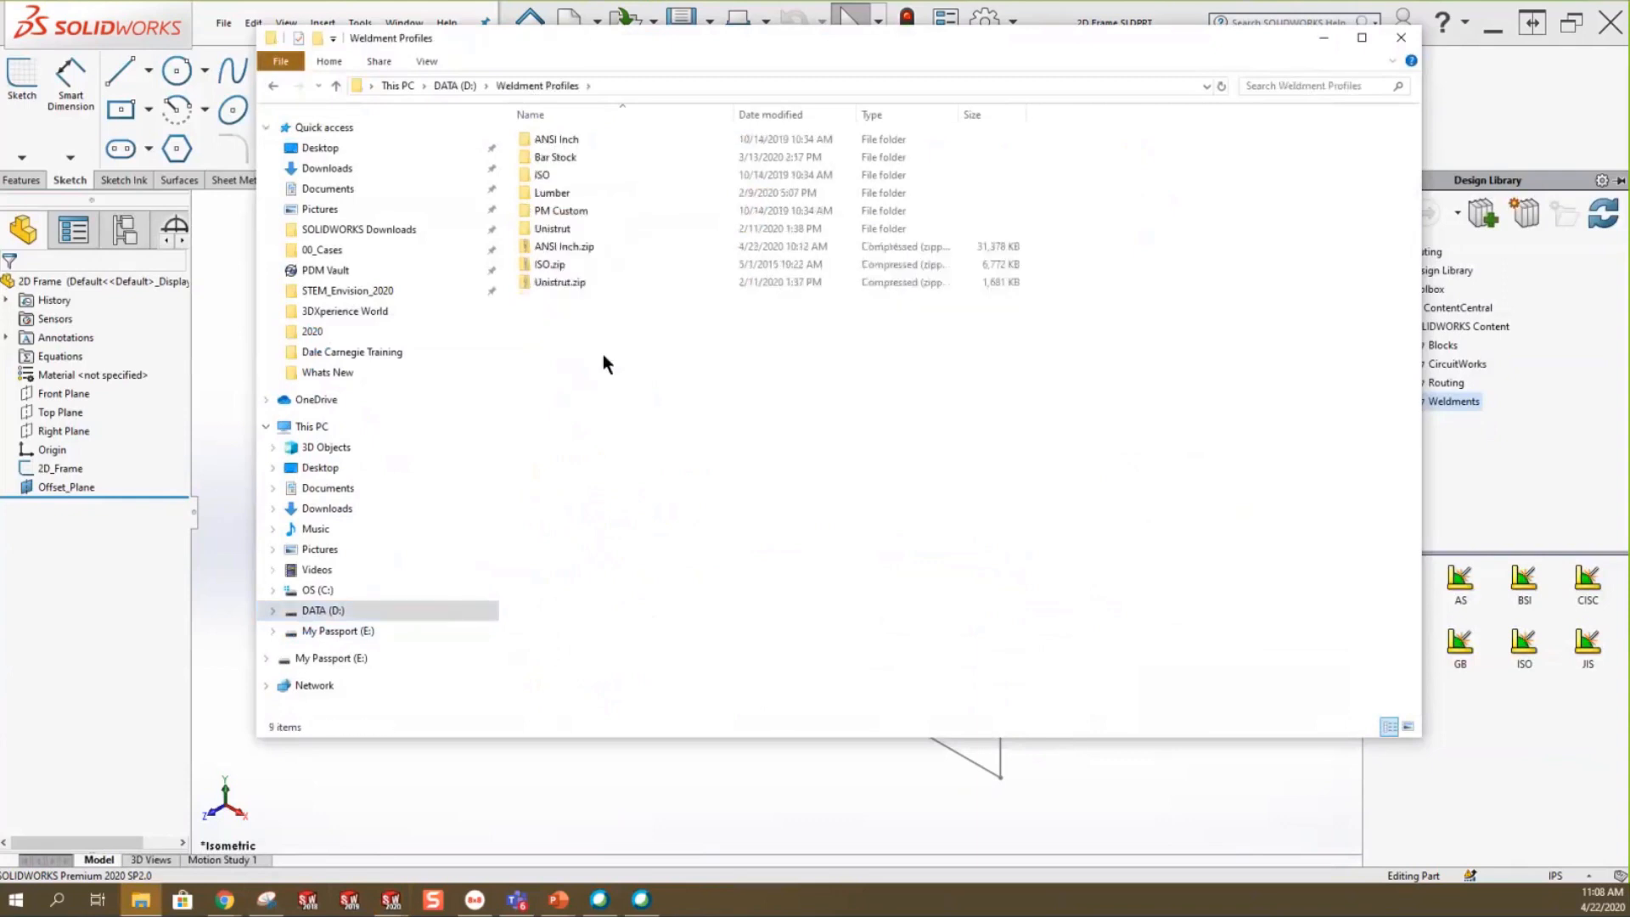
# Start extracting ANSI Inch.zip, remove the ANSI Inch subfolder from the destination path, and cancel the extraction.
pyautogui.rightClick(570, 255)
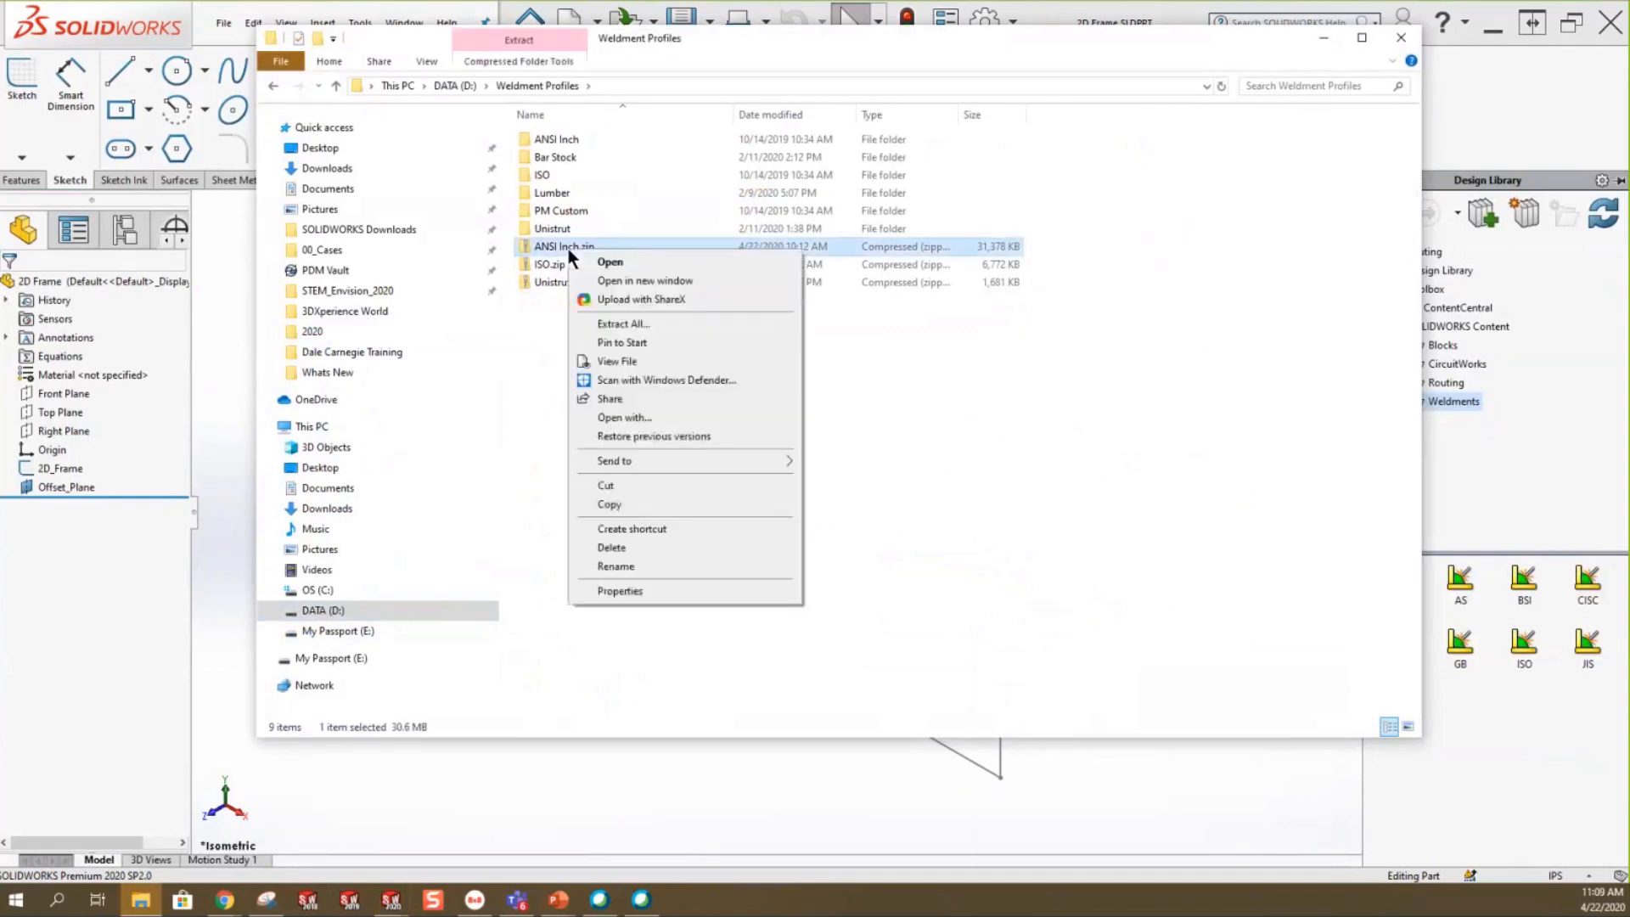
pyautogui.click(630, 324)
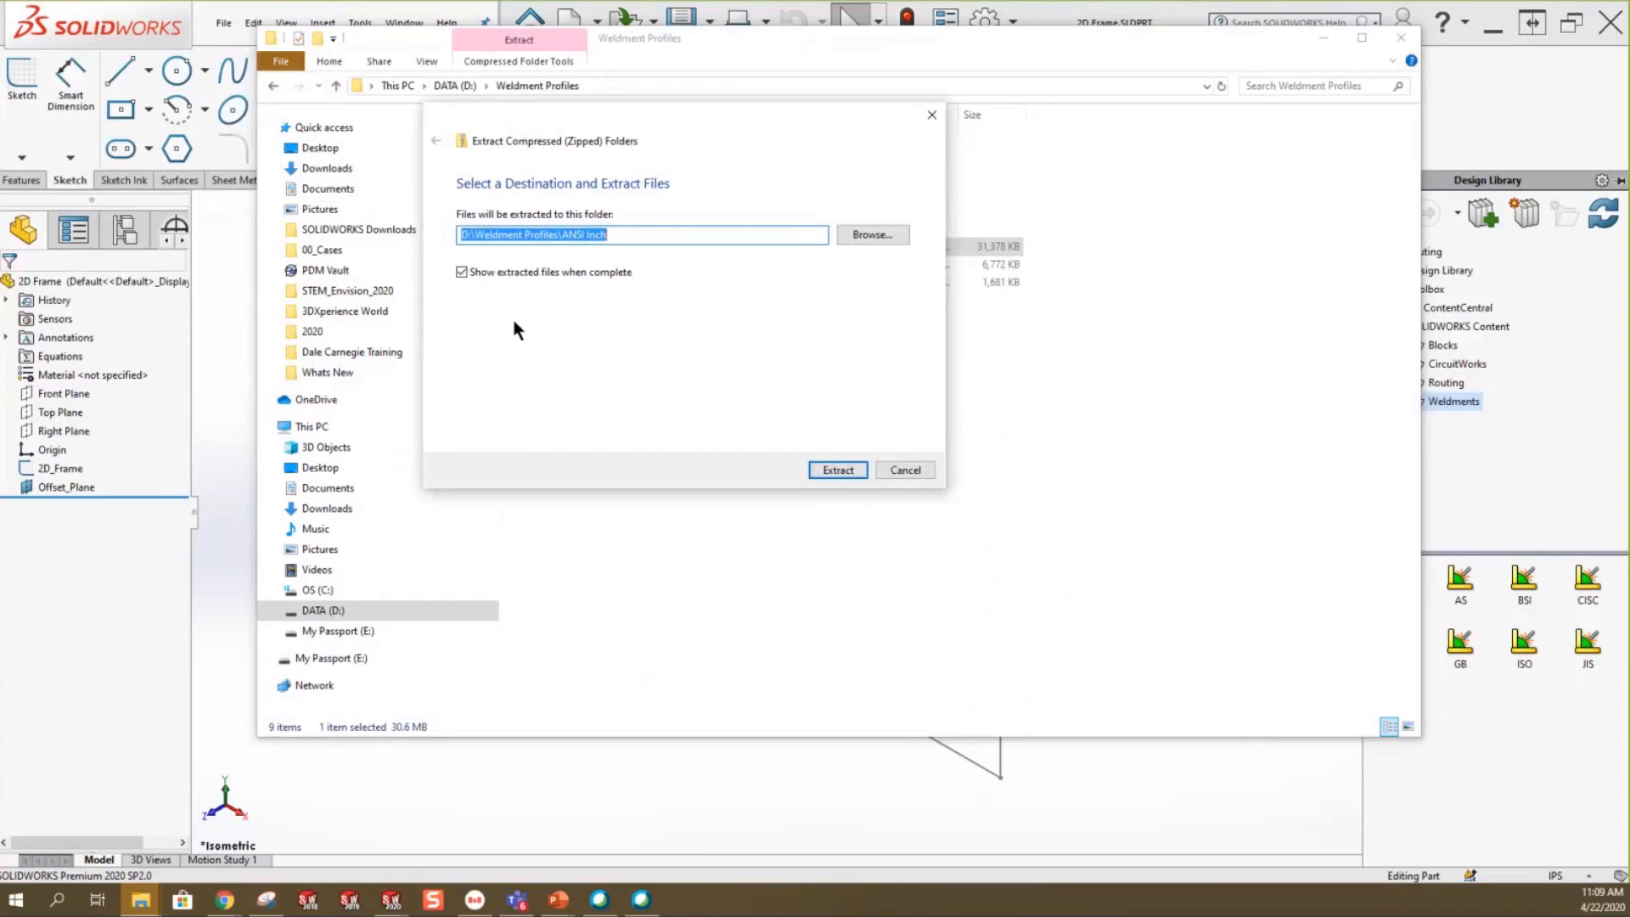
pyautogui.click(641, 234)
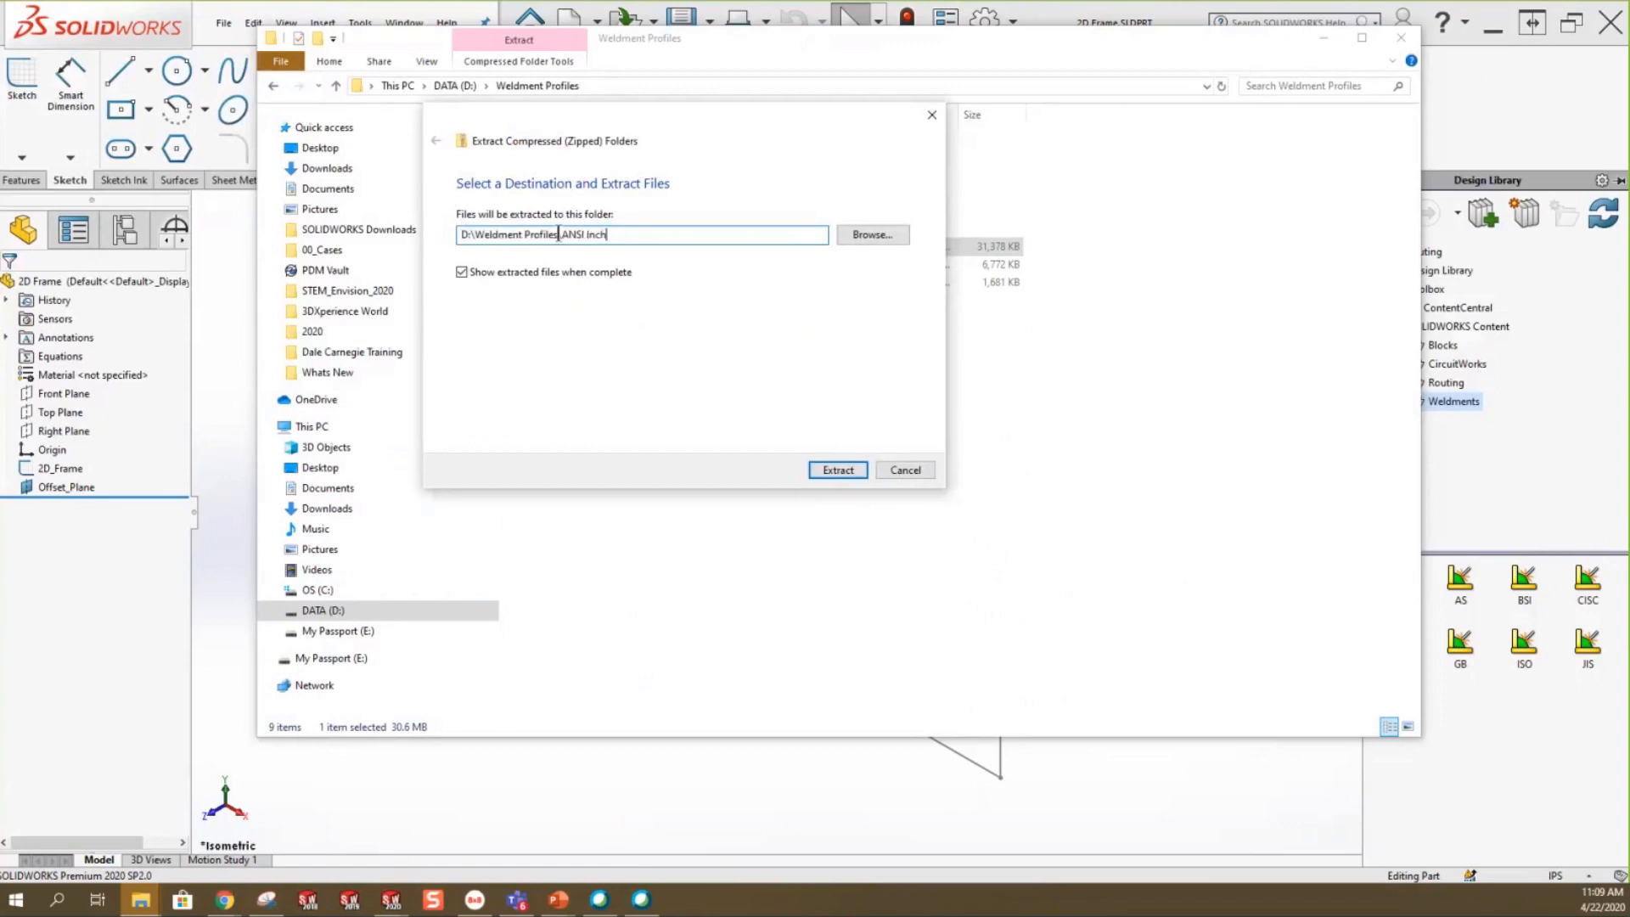
pyautogui.moveTo(557, 234); pyautogui.dragTo(795, 230)
pyautogui.press('BackSpace')
pyautogui.click(905, 469)
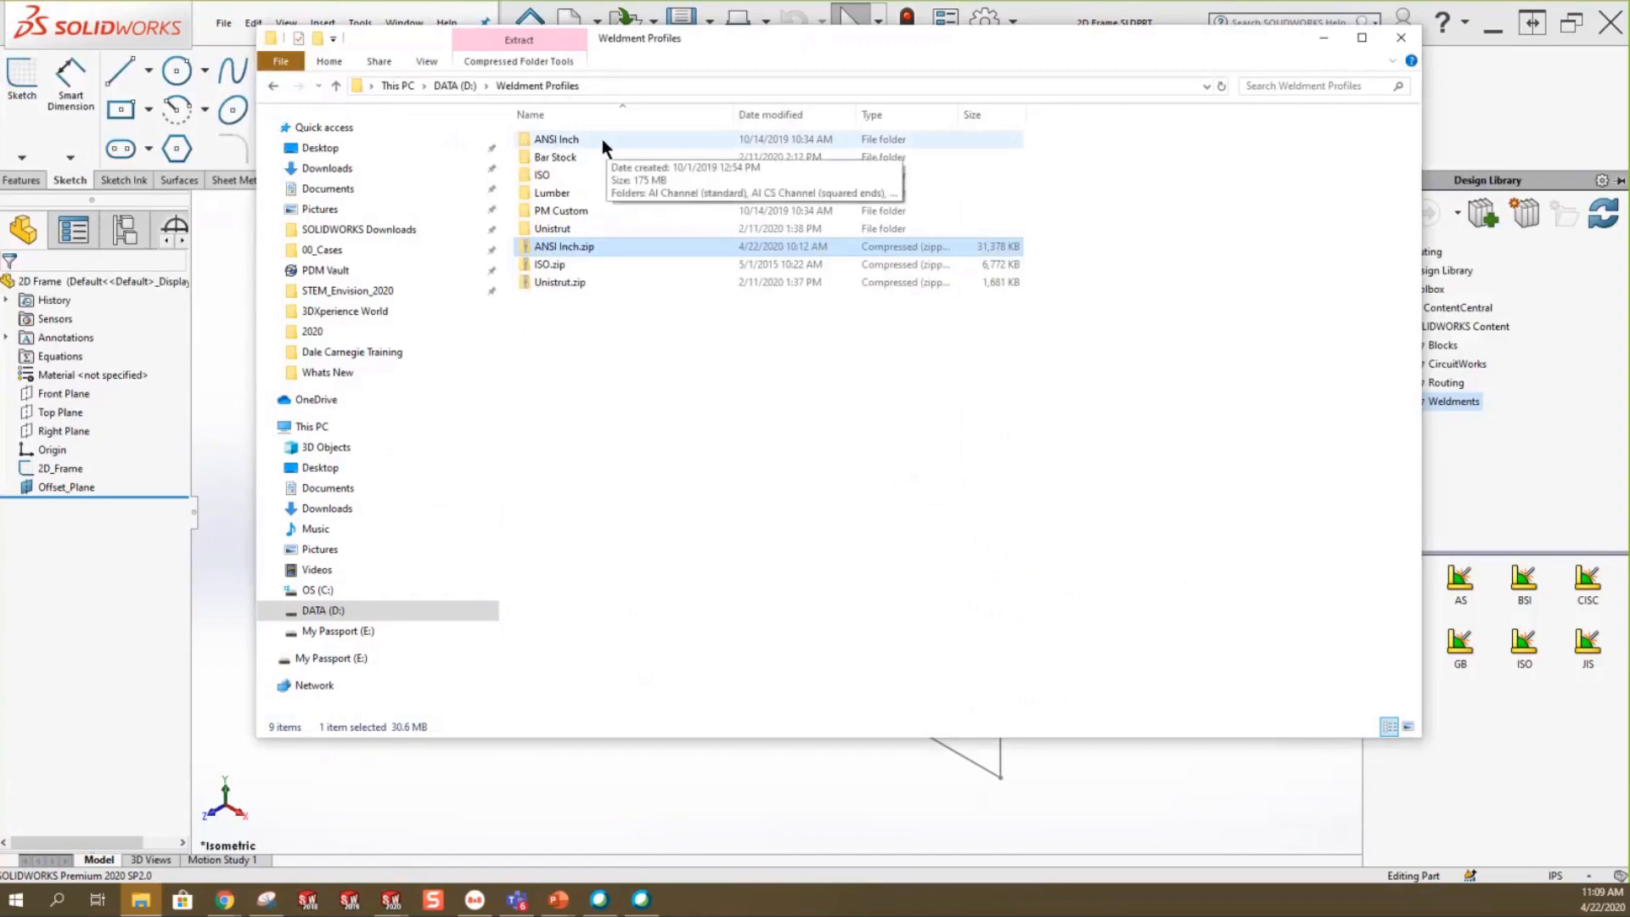
# Look through the profile files in the AI Tube (square) folder under ANSI Inch.
pyautogui.doubleClick(603, 139)
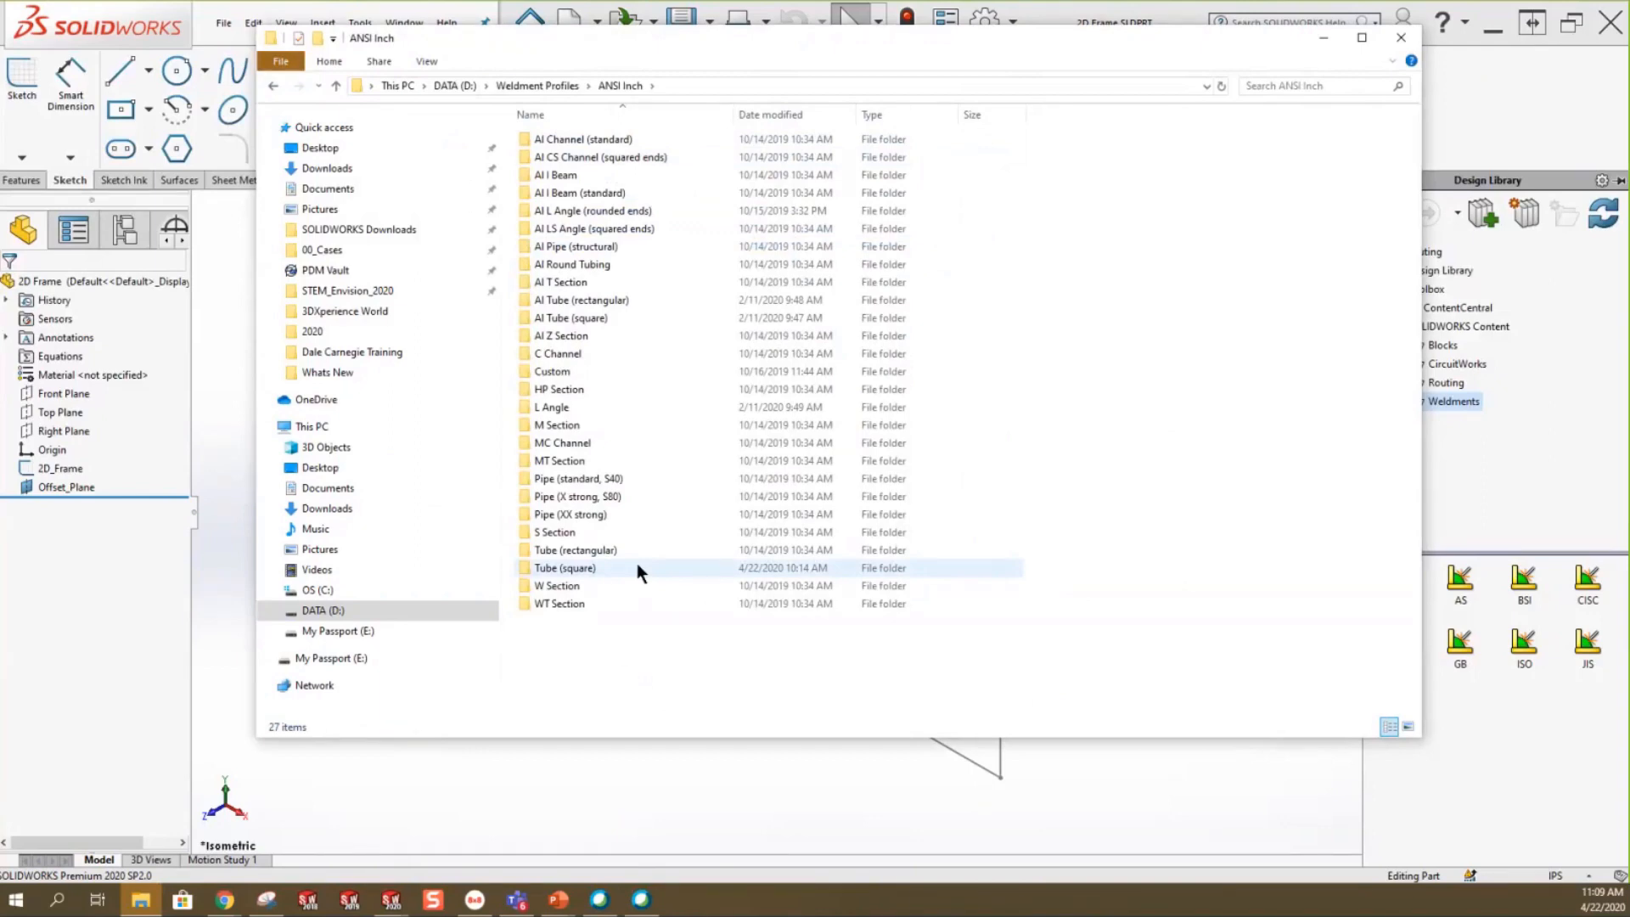
pyautogui.doubleClick(573, 318)
pyautogui.scroll(-15, 1158, 440)
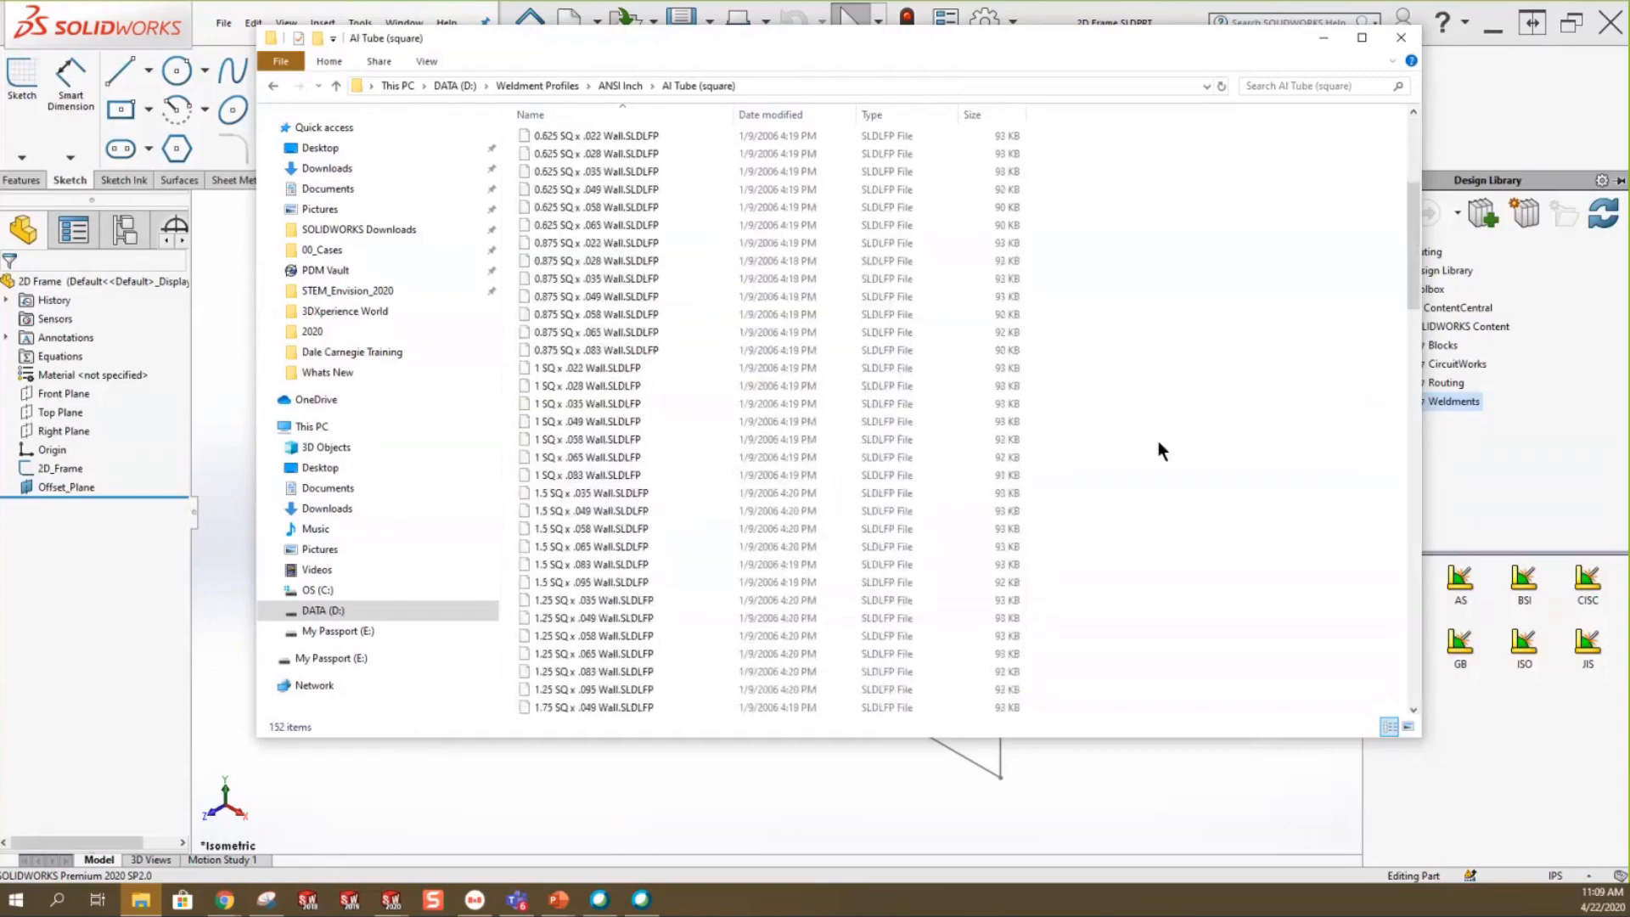
pyautogui.scroll(-11, 1163, 455)
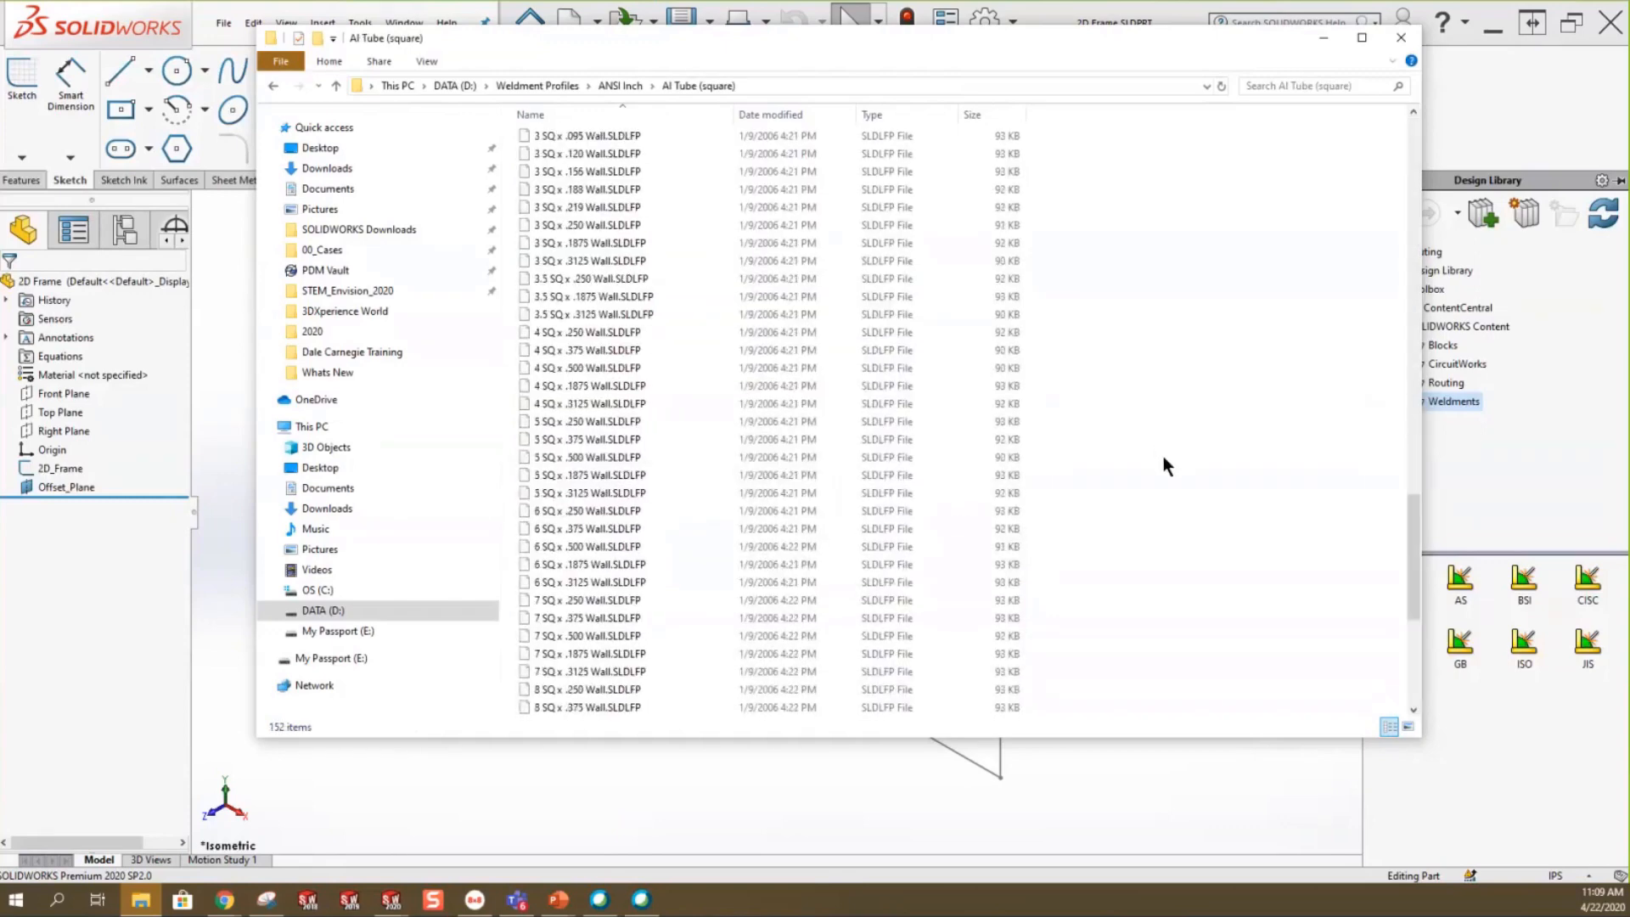
pyautogui.scroll(2, 1048, 423)
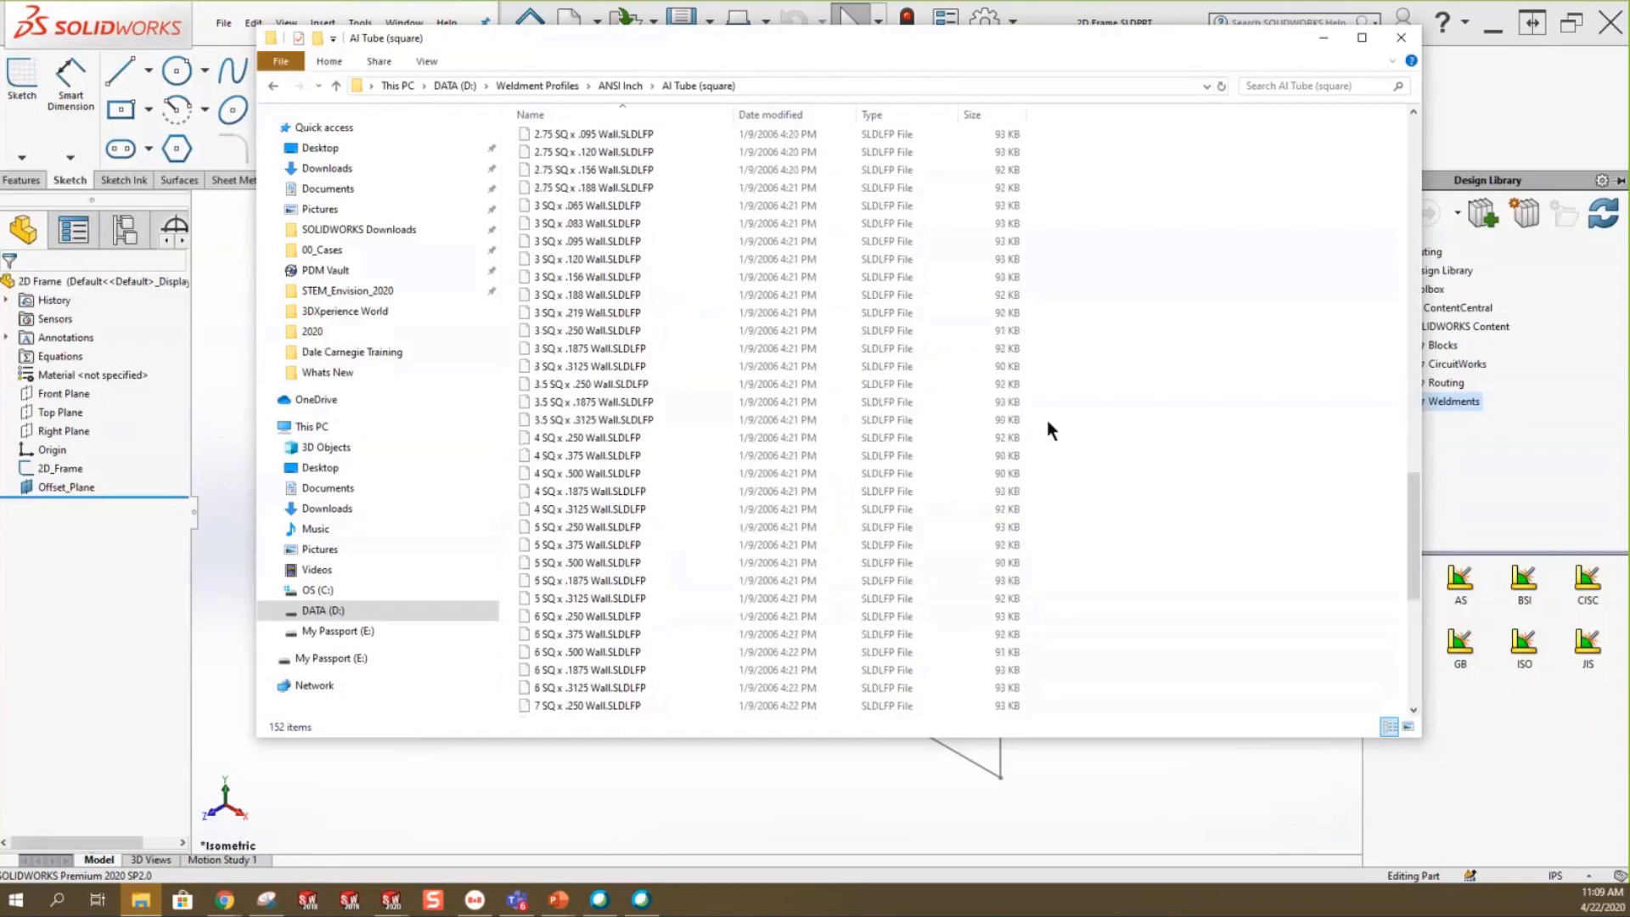
pyautogui.scroll(20, 1042, 419)
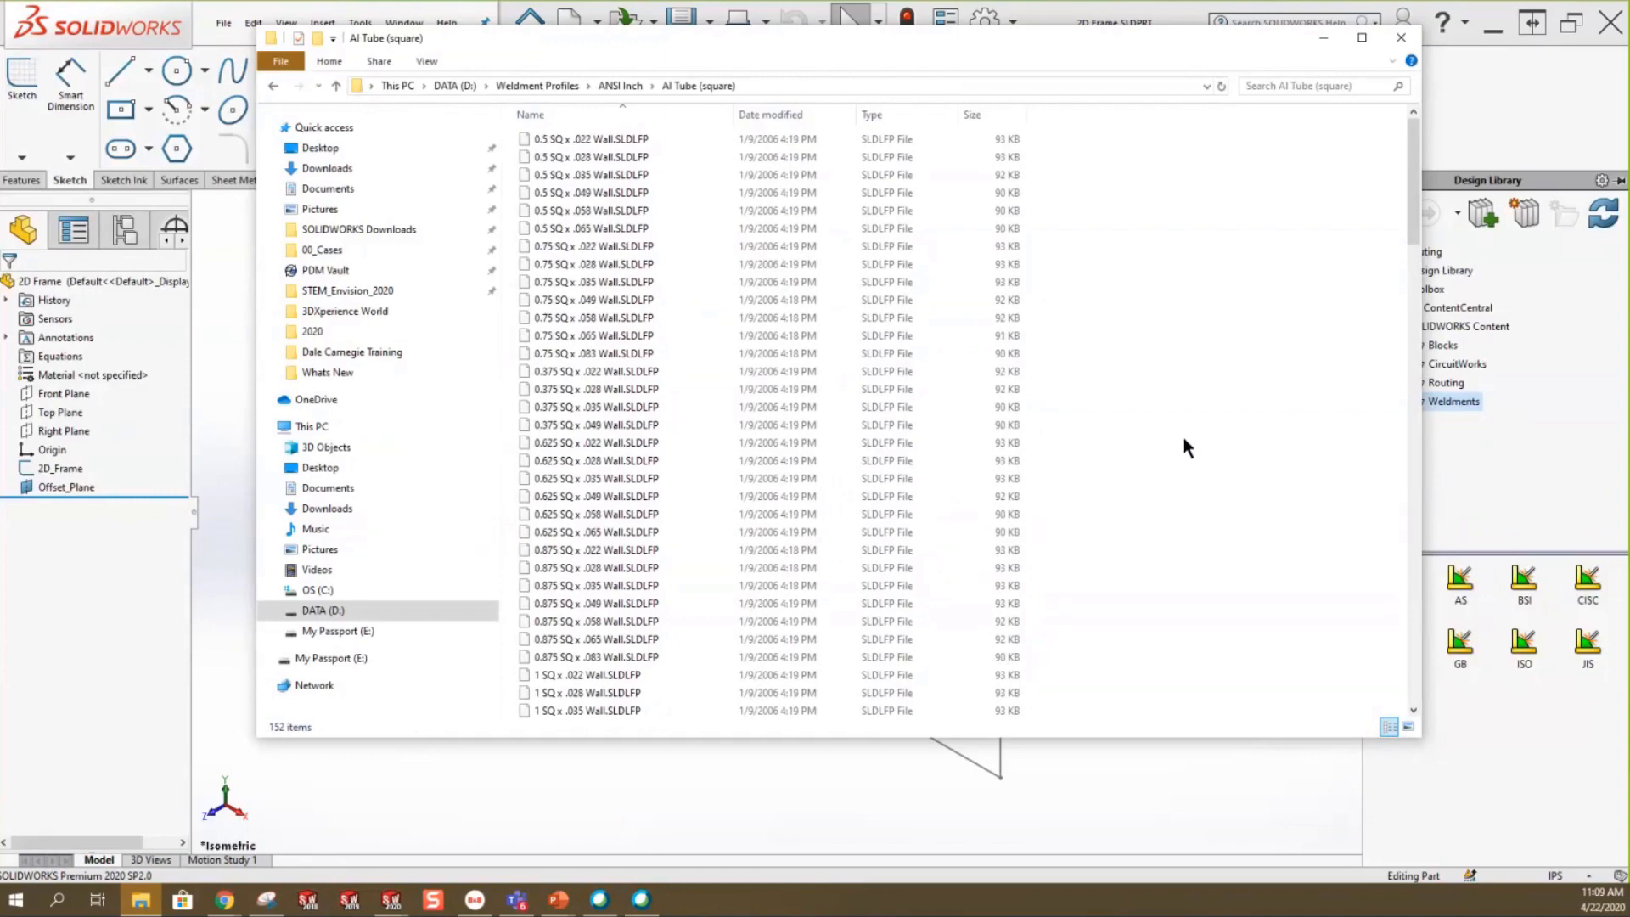
# Inspect the contents of the Unistrut, ISO and Lumber folders within Weldment Profiles.
pyautogui.click(560, 83)
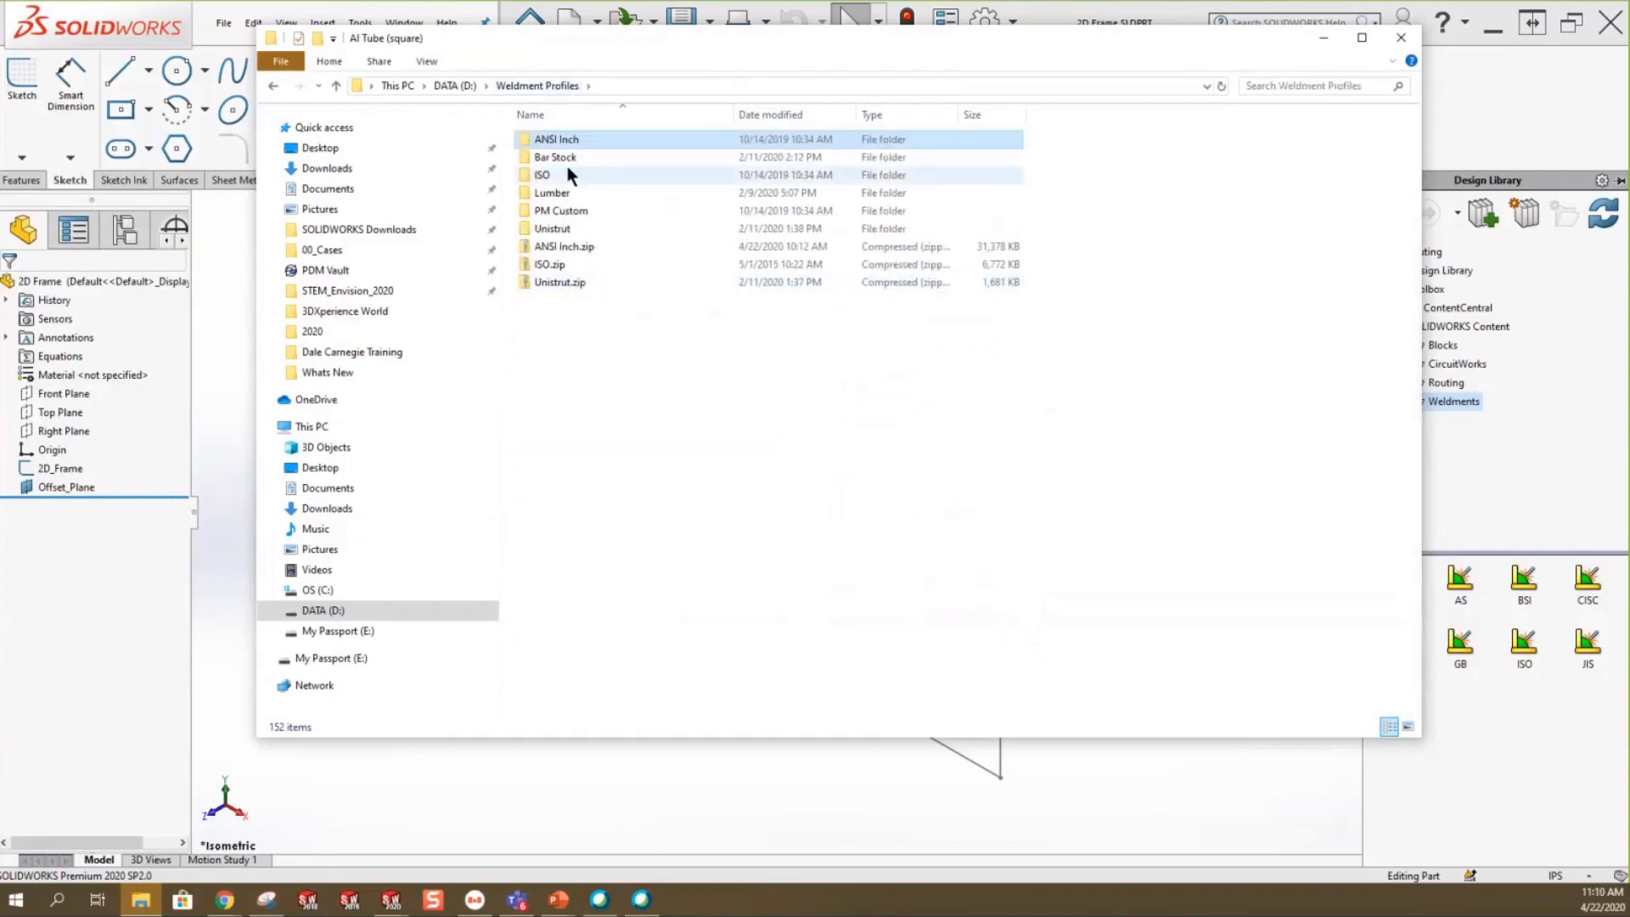
pyautogui.doubleClick(556, 228)
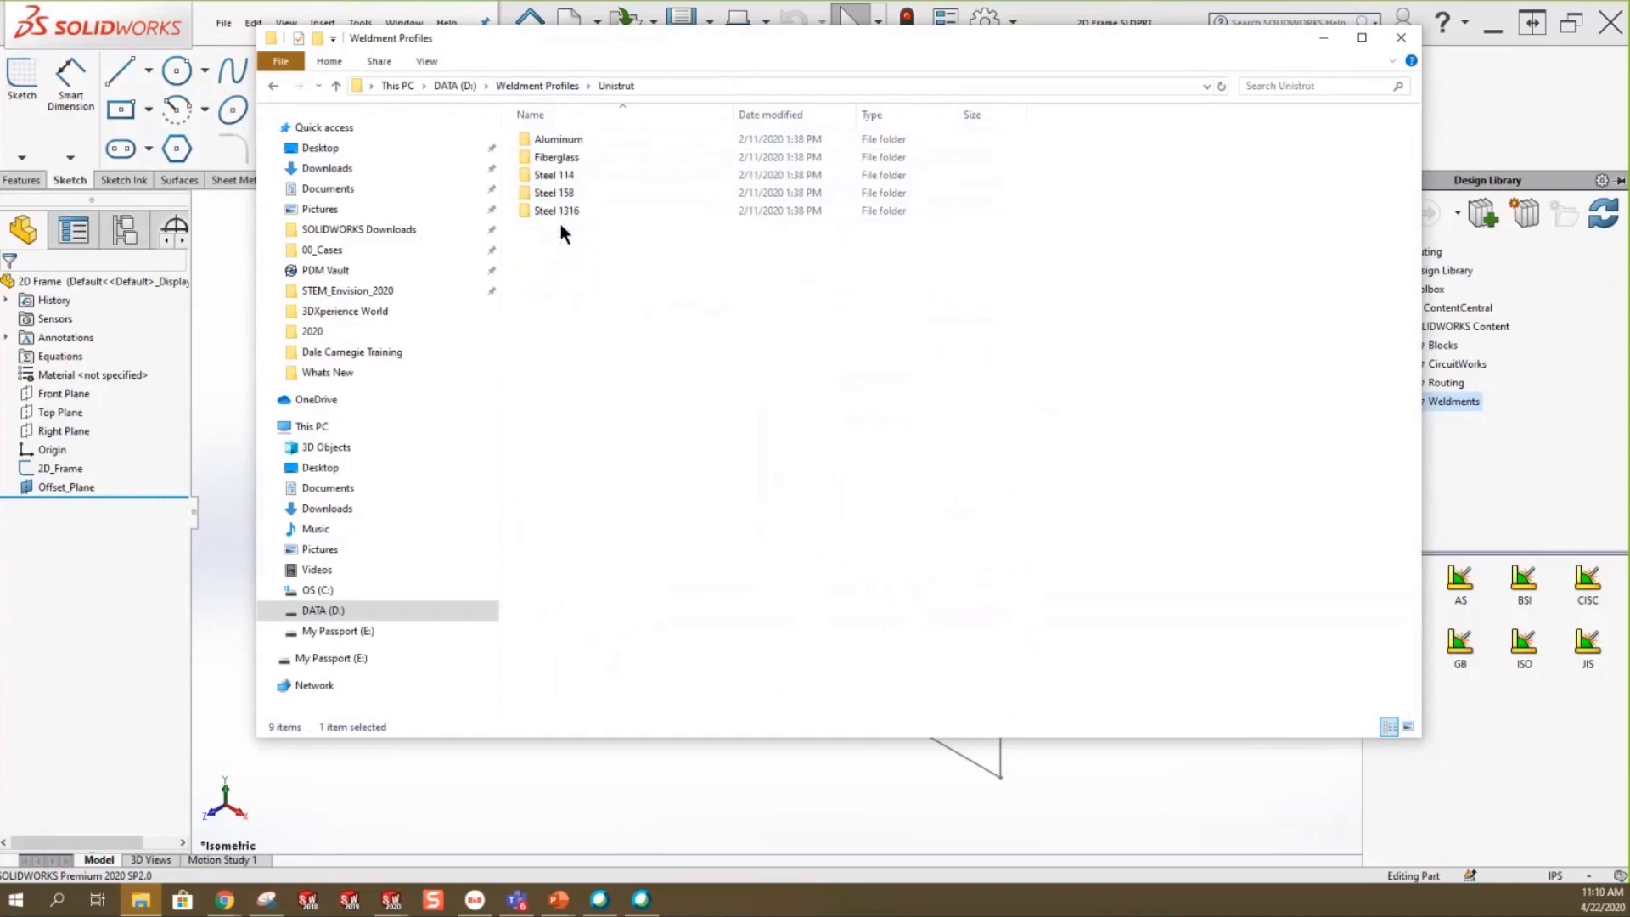
pyautogui.click(547, 85)
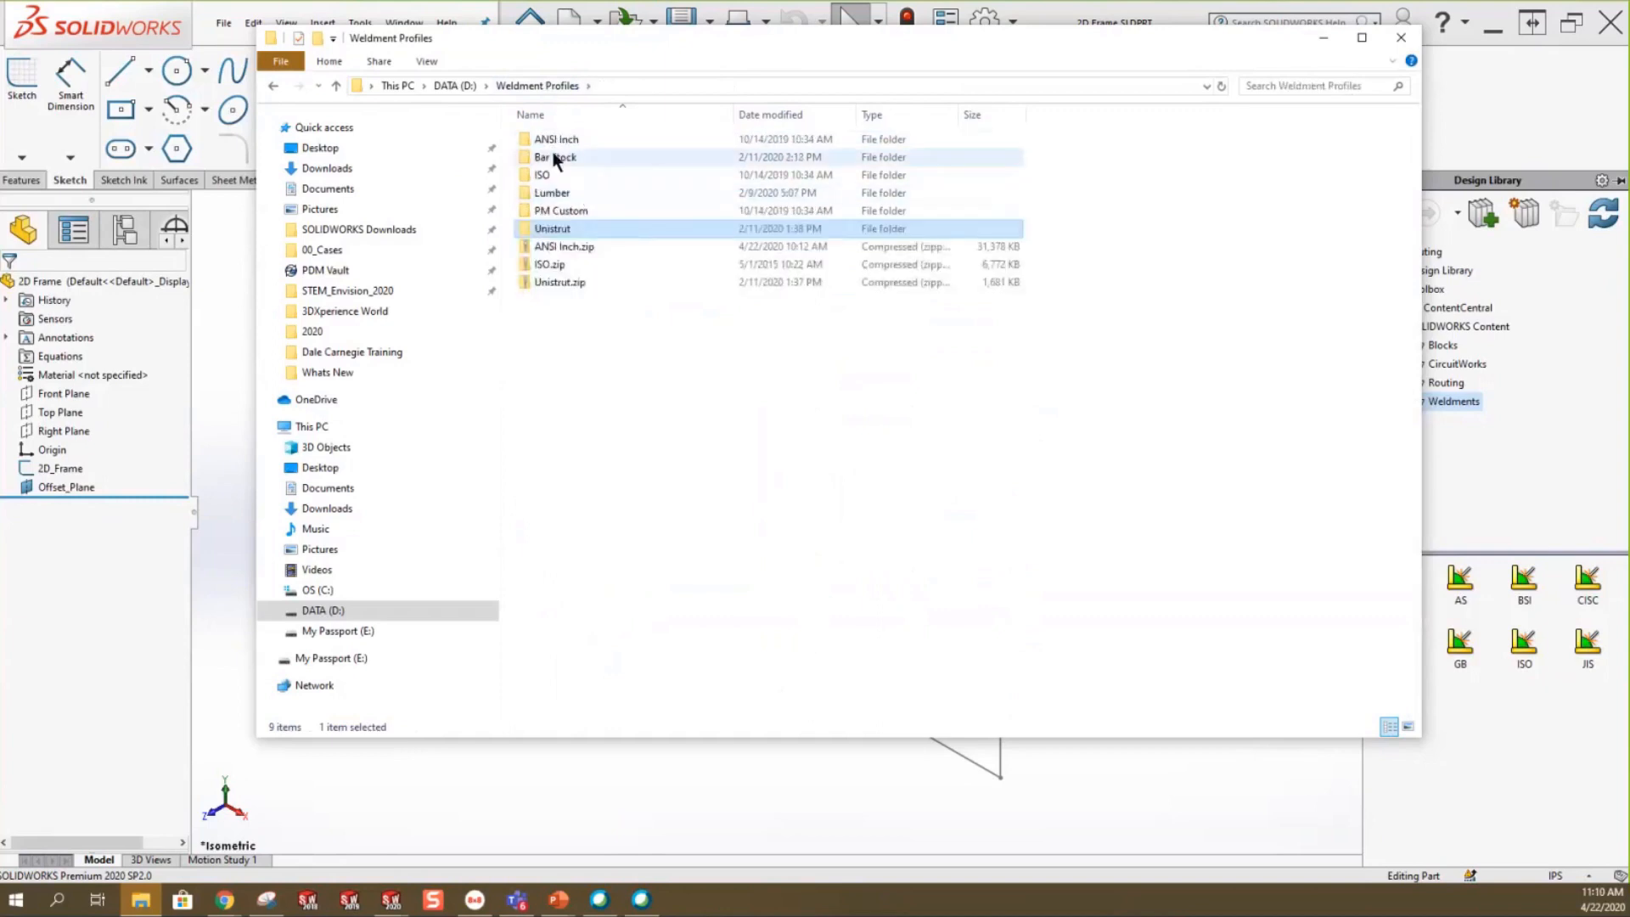
pyautogui.doubleClick(553, 189)
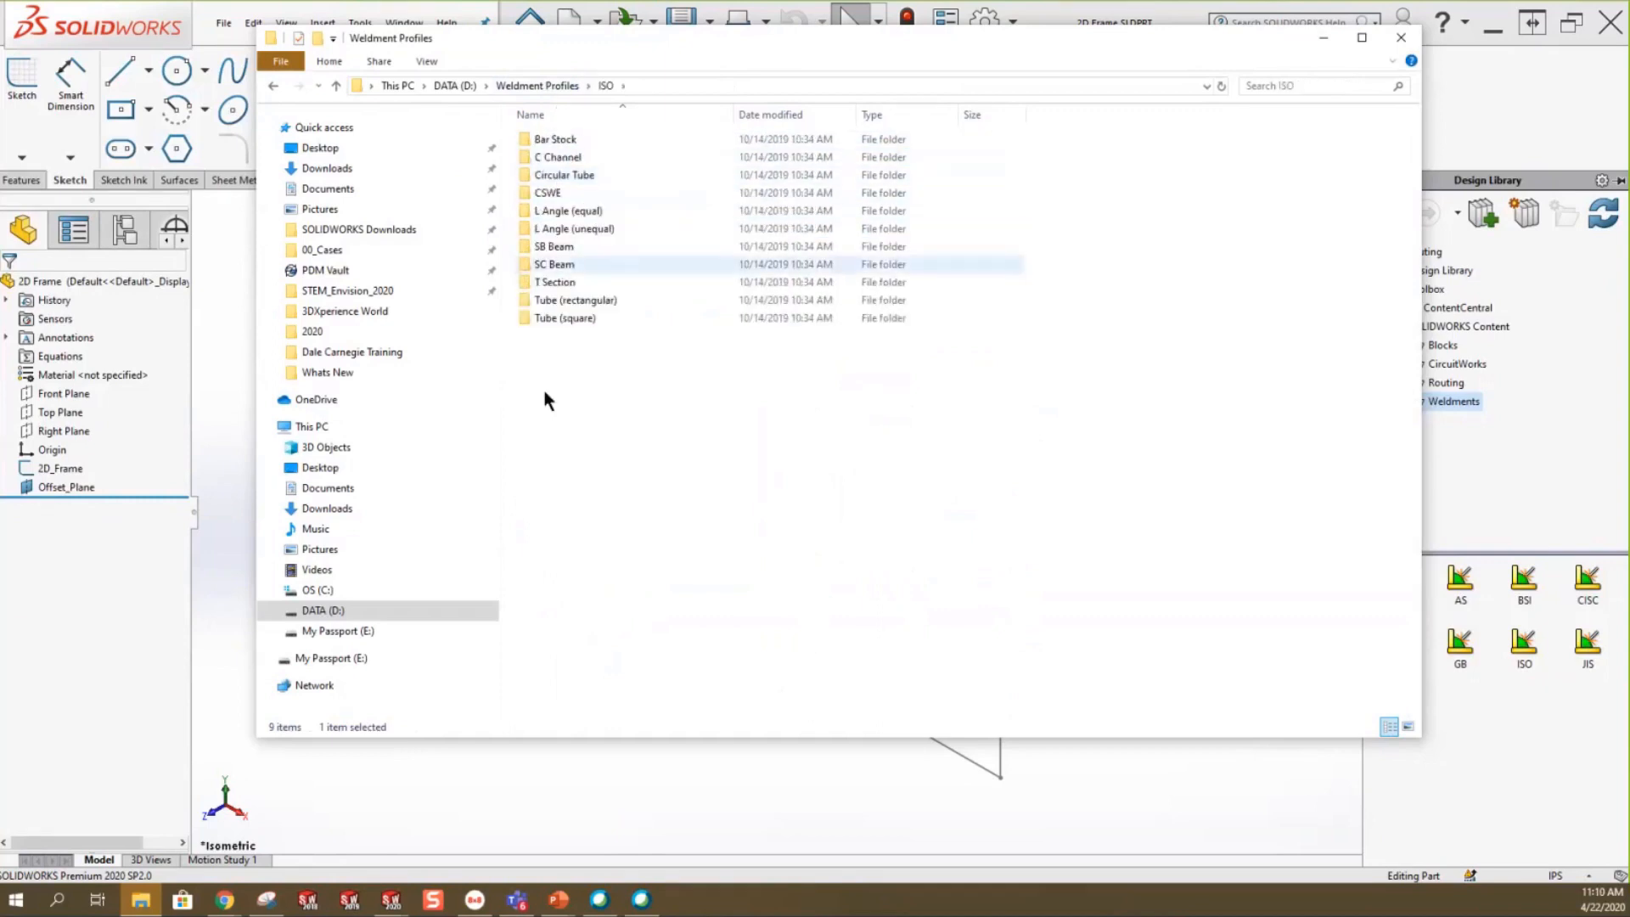
pyautogui.click(536, 86)
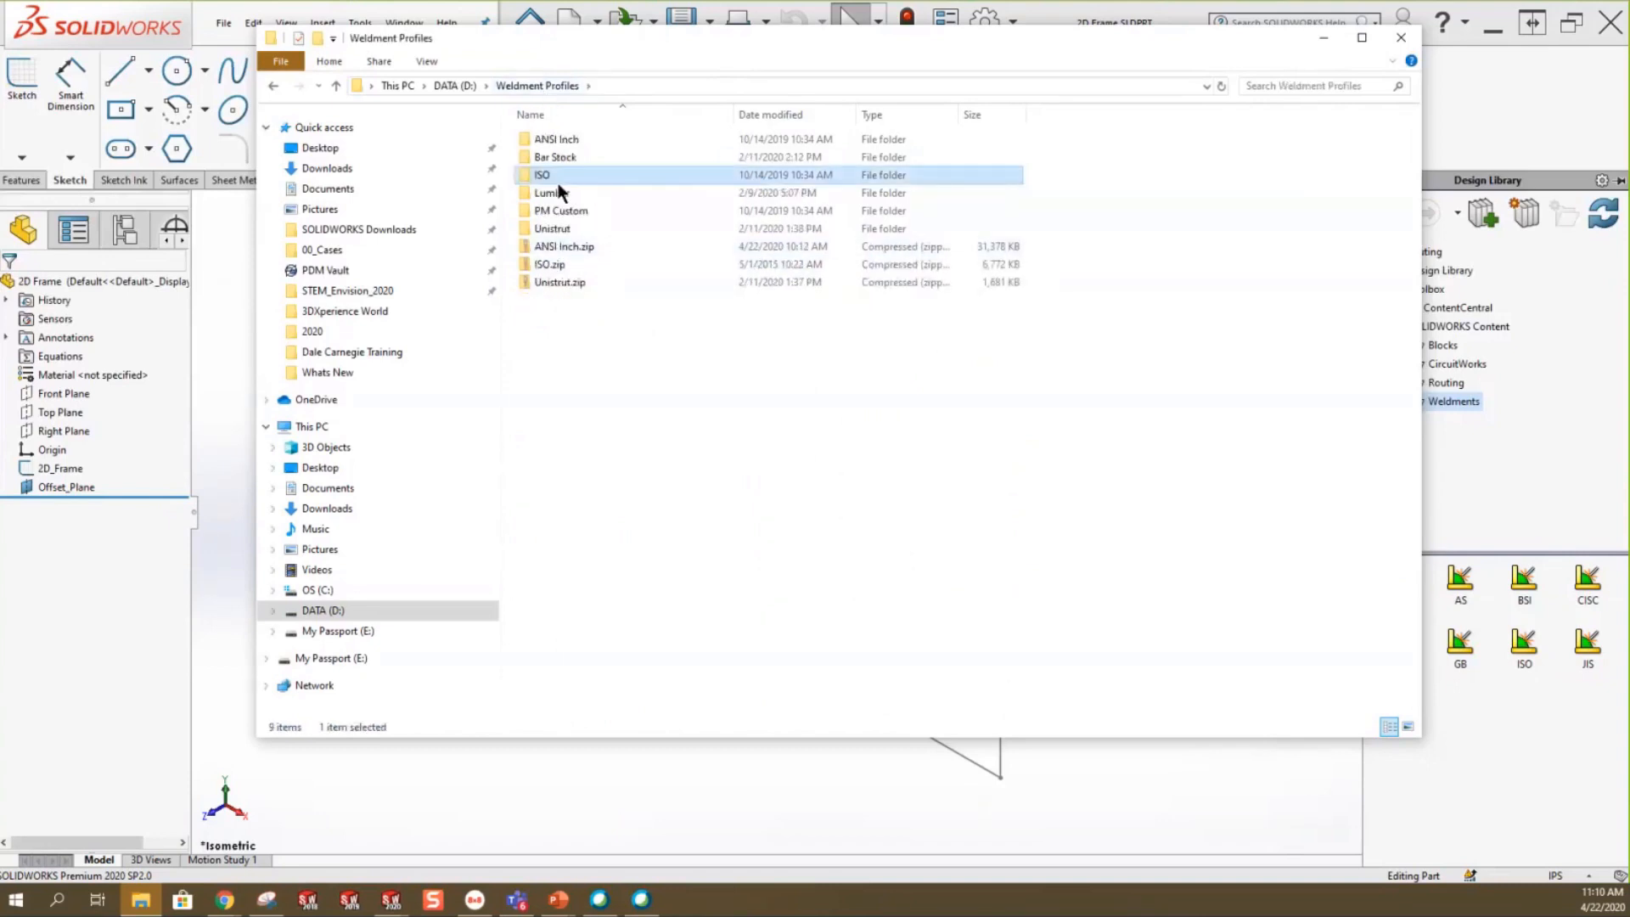
pyautogui.doubleClick(553, 193)
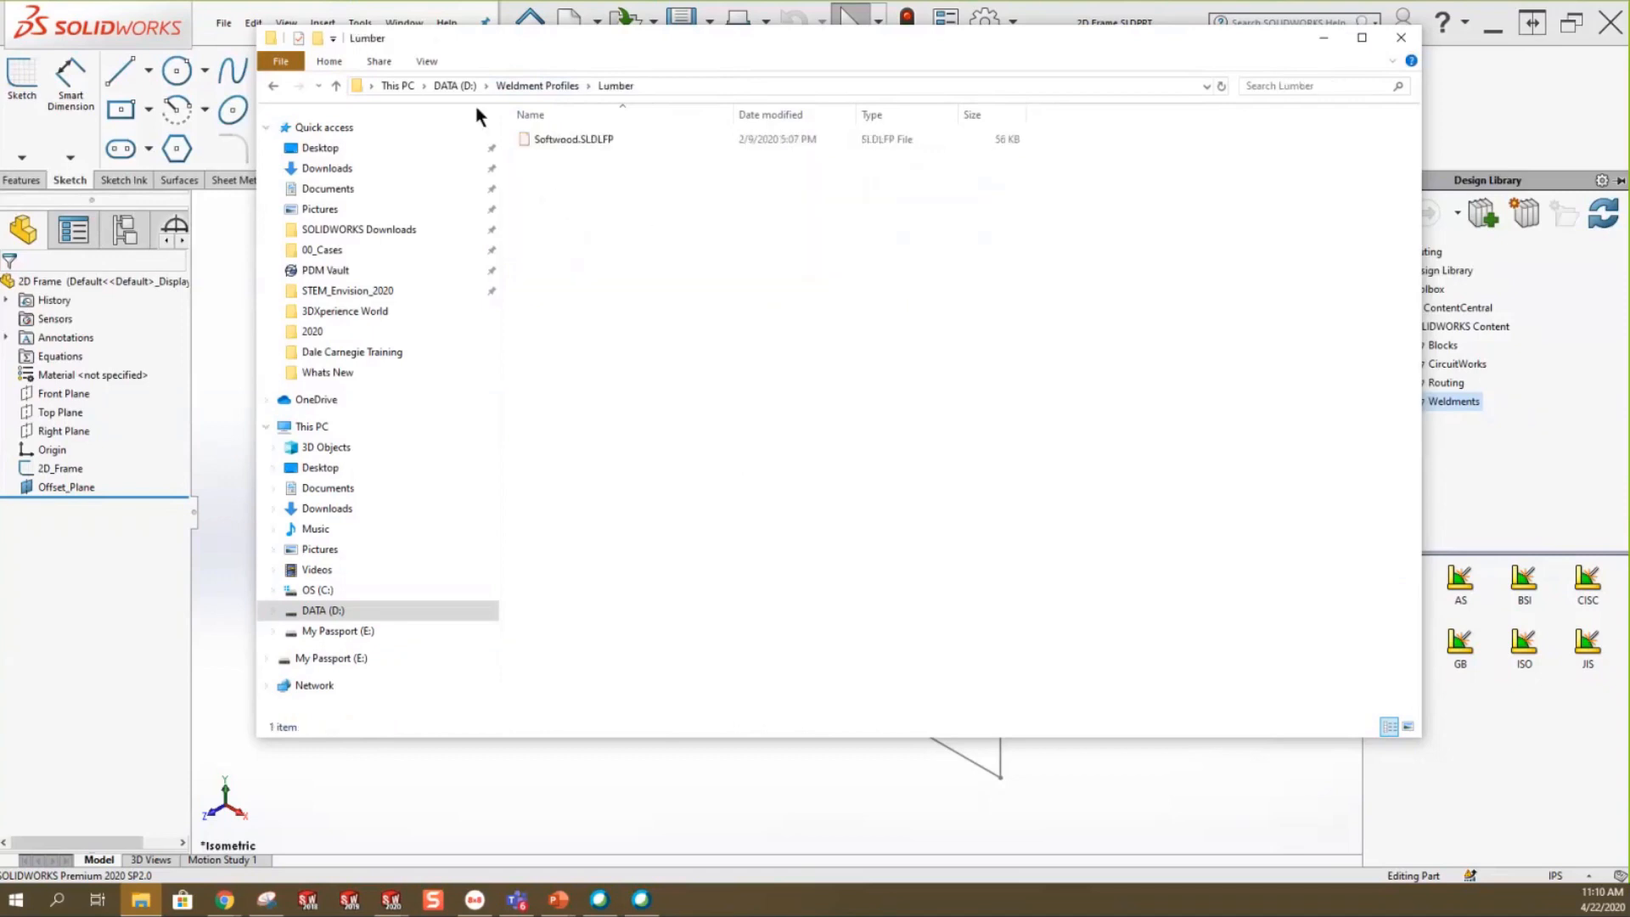
pyautogui.click(527, 87)
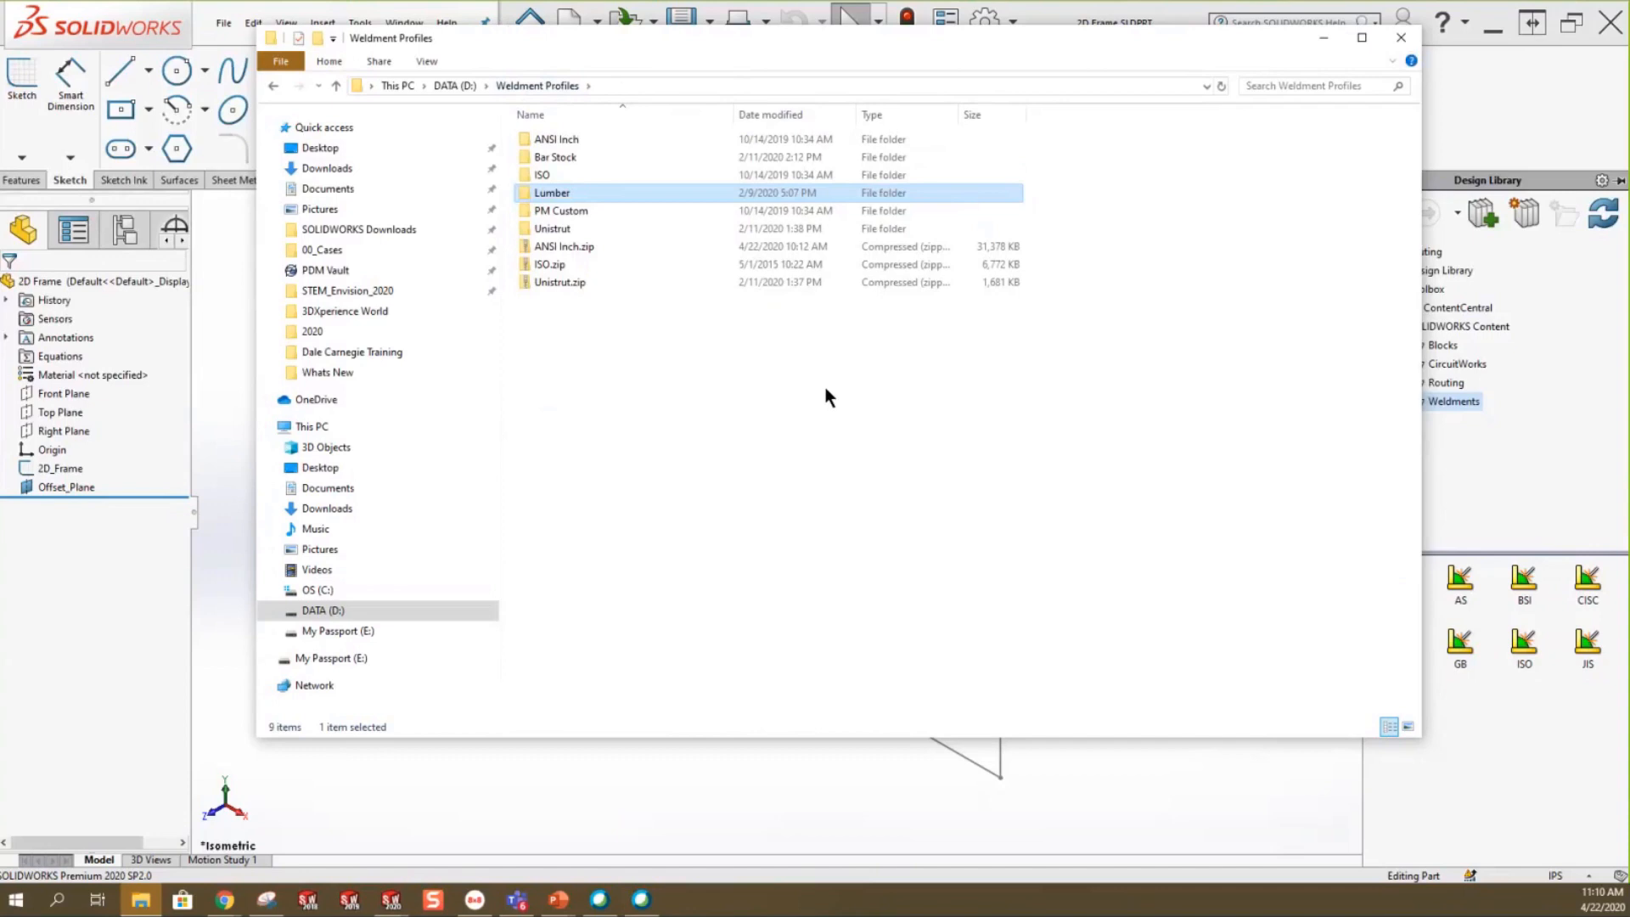
# Return to SOLIDWORKS and cancel the Ansi Inch profile download.
pyautogui.click(1322, 38)
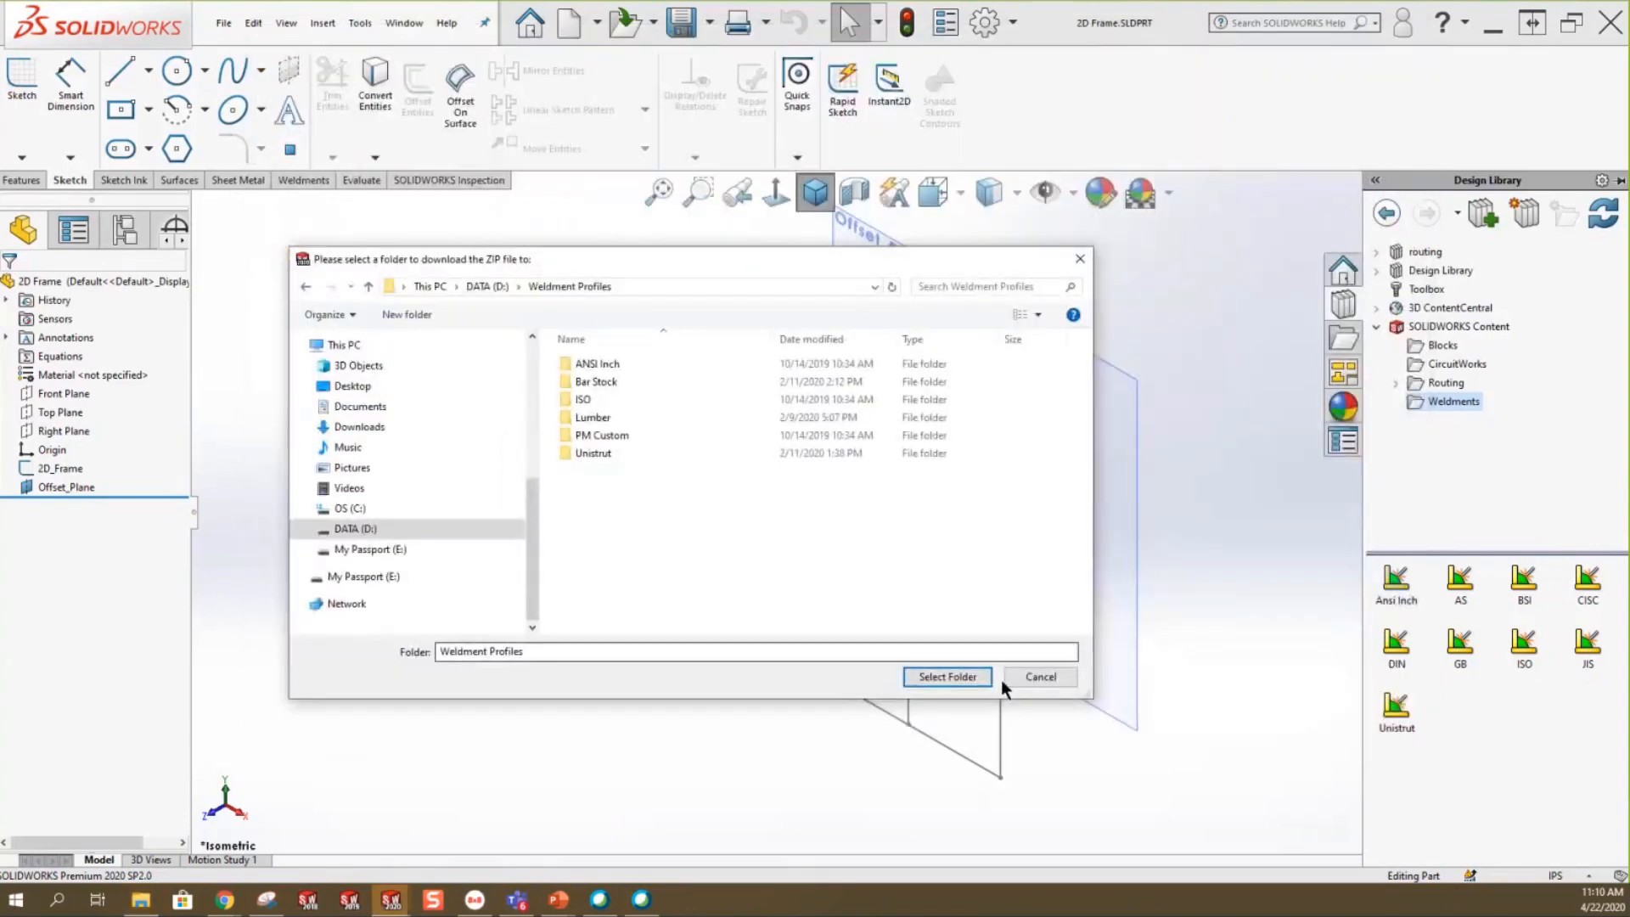
pyautogui.click(1029, 672)
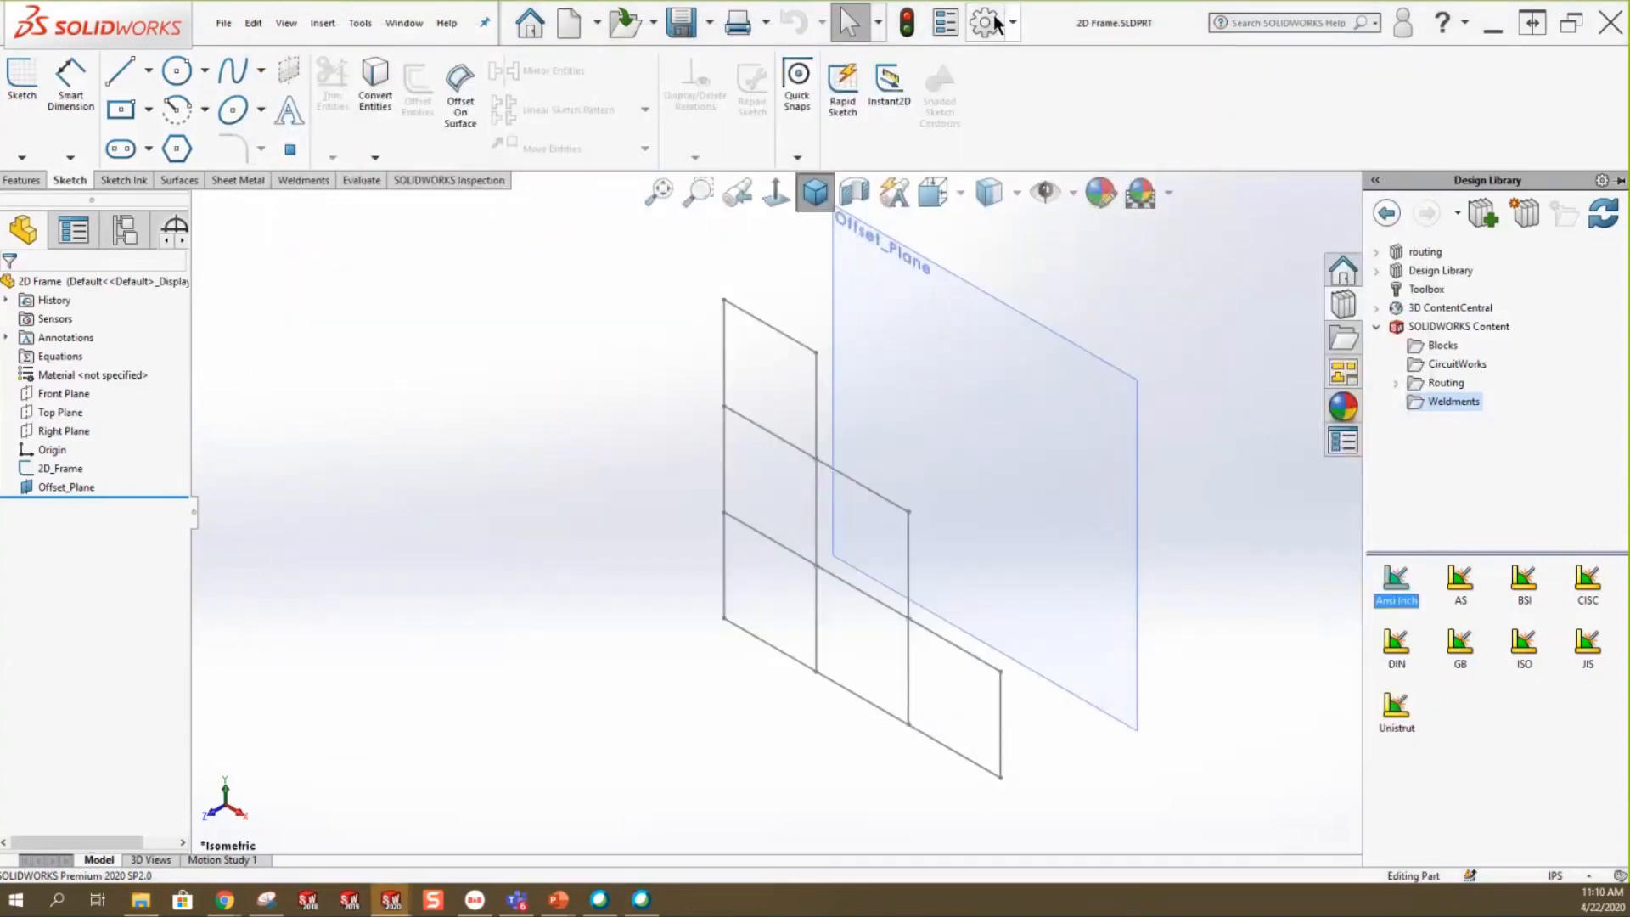
# Display the folders registered for Weldment Profiles in the File Locations section of the system options.
pyautogui.click(987, 24)
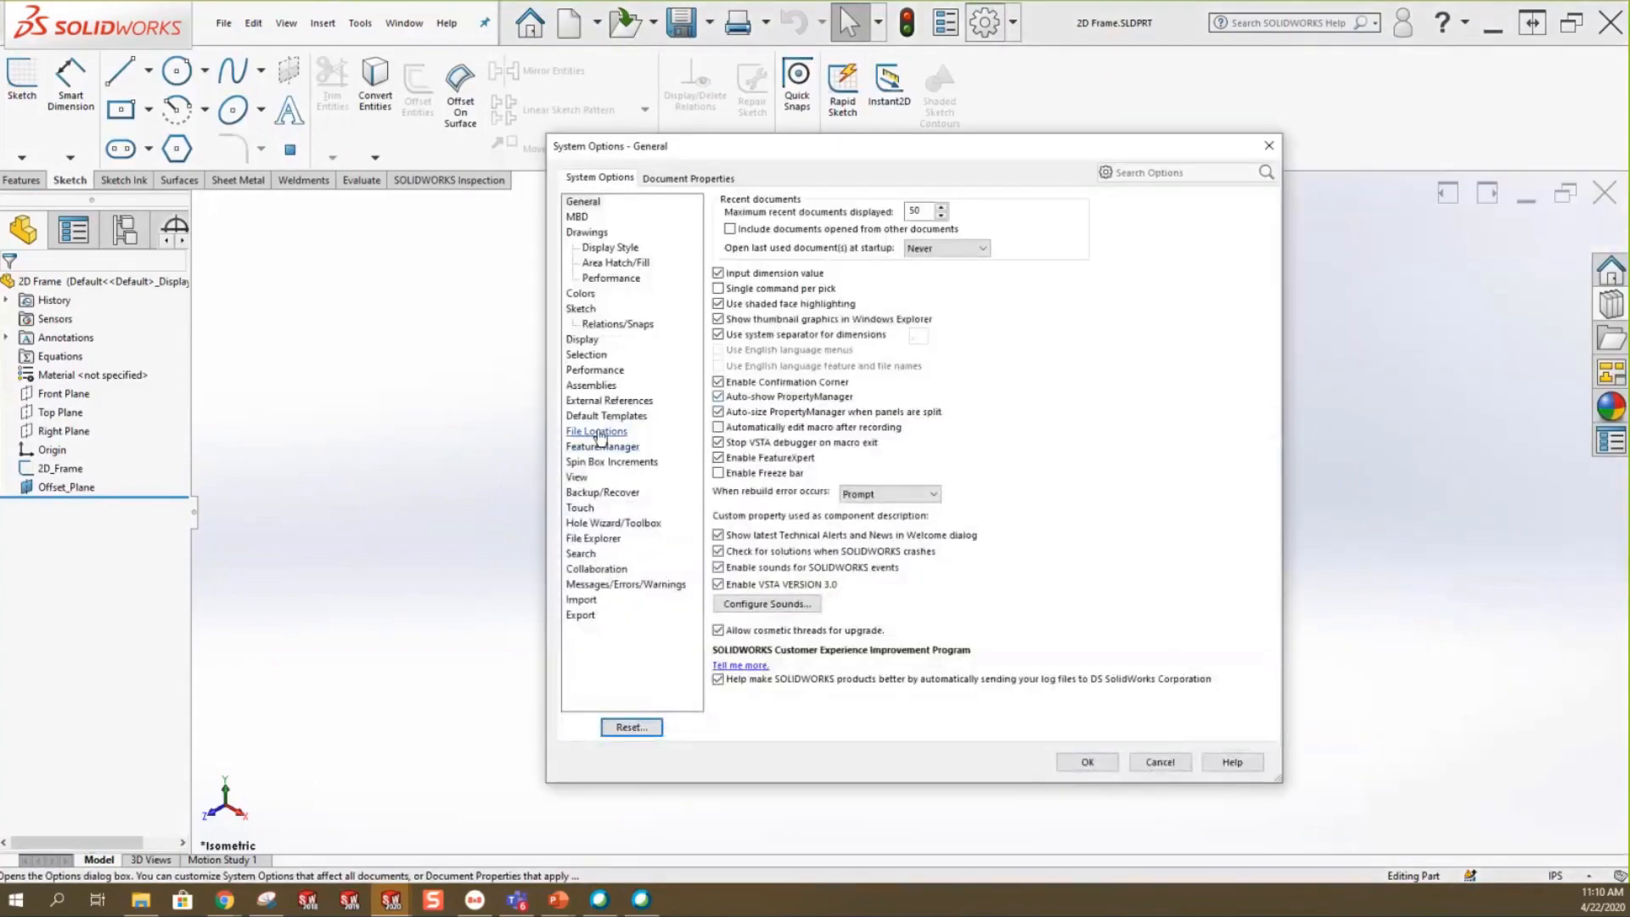
pyautogui.click(597, 431)
pyautogui.click(765, 216)
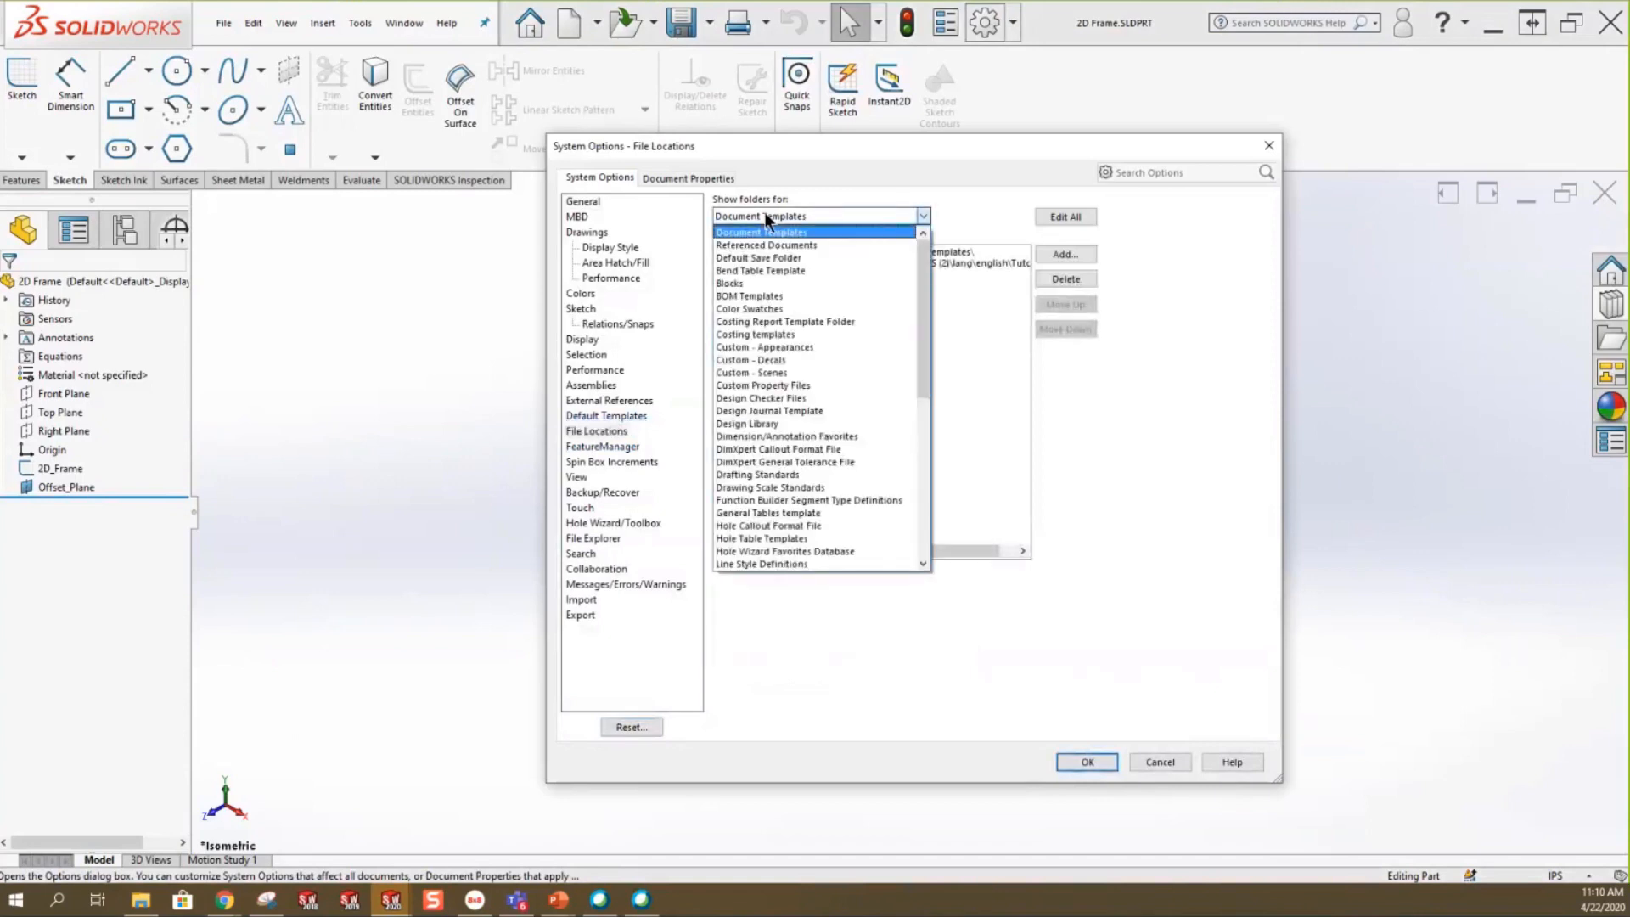
pyautogui.scroll(-8, 771, 487)
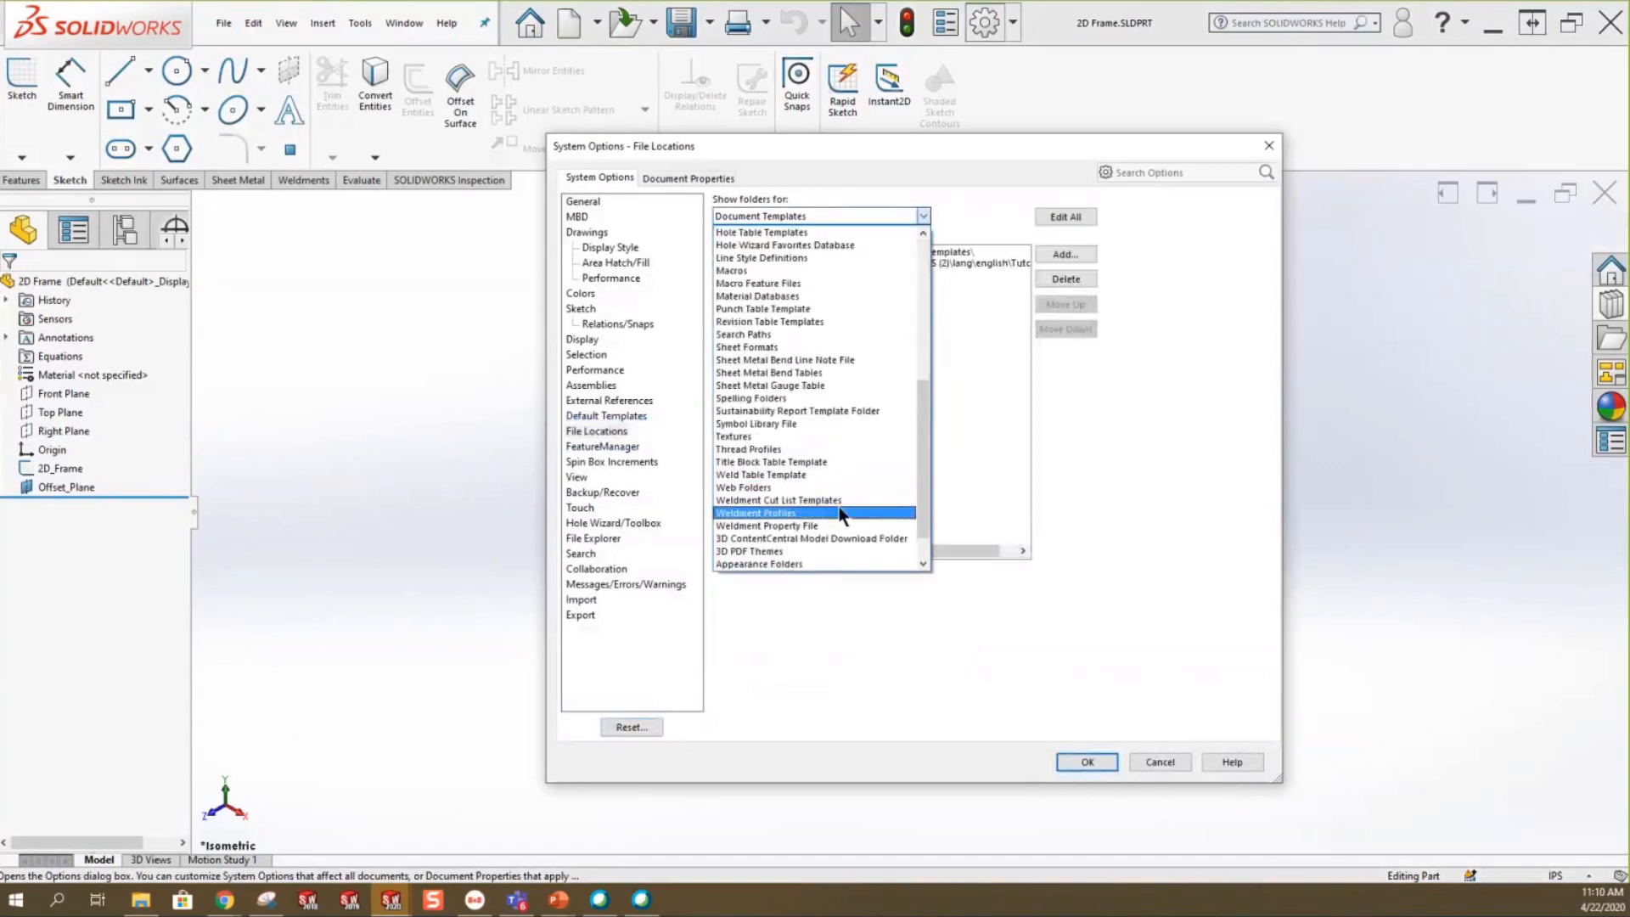
pyautogui.click(772, 512)
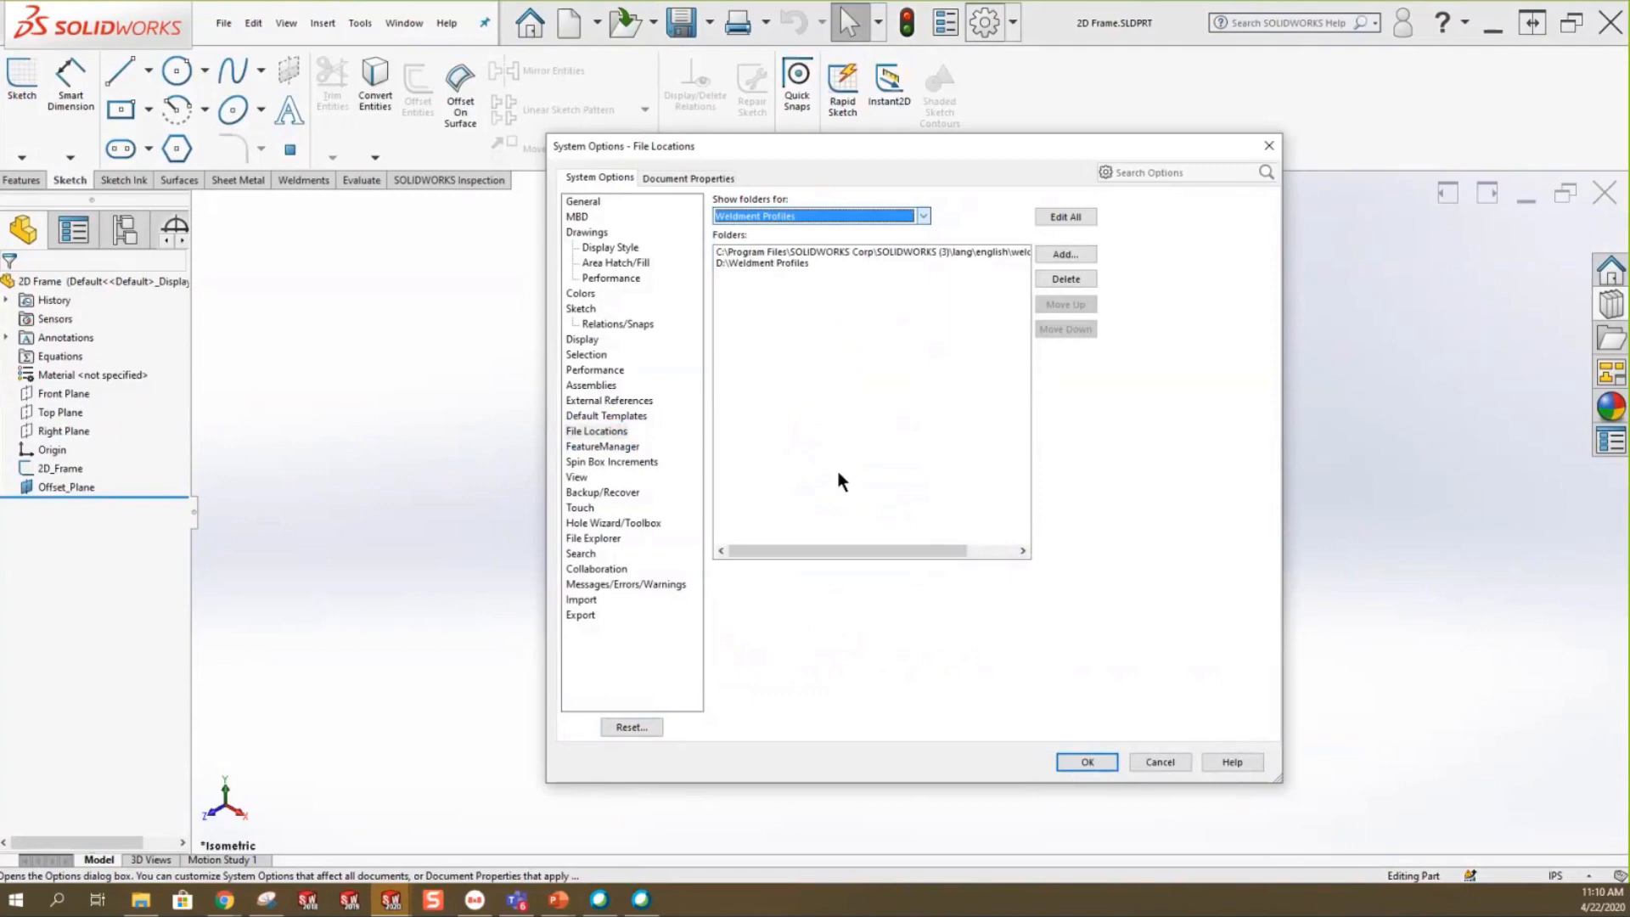
# Examine the SOLIDWORKS program folder and D:\Weldment Profiles entries in the profile locations, and dismiss the options without changes.
pyautogui.click(742, 262)
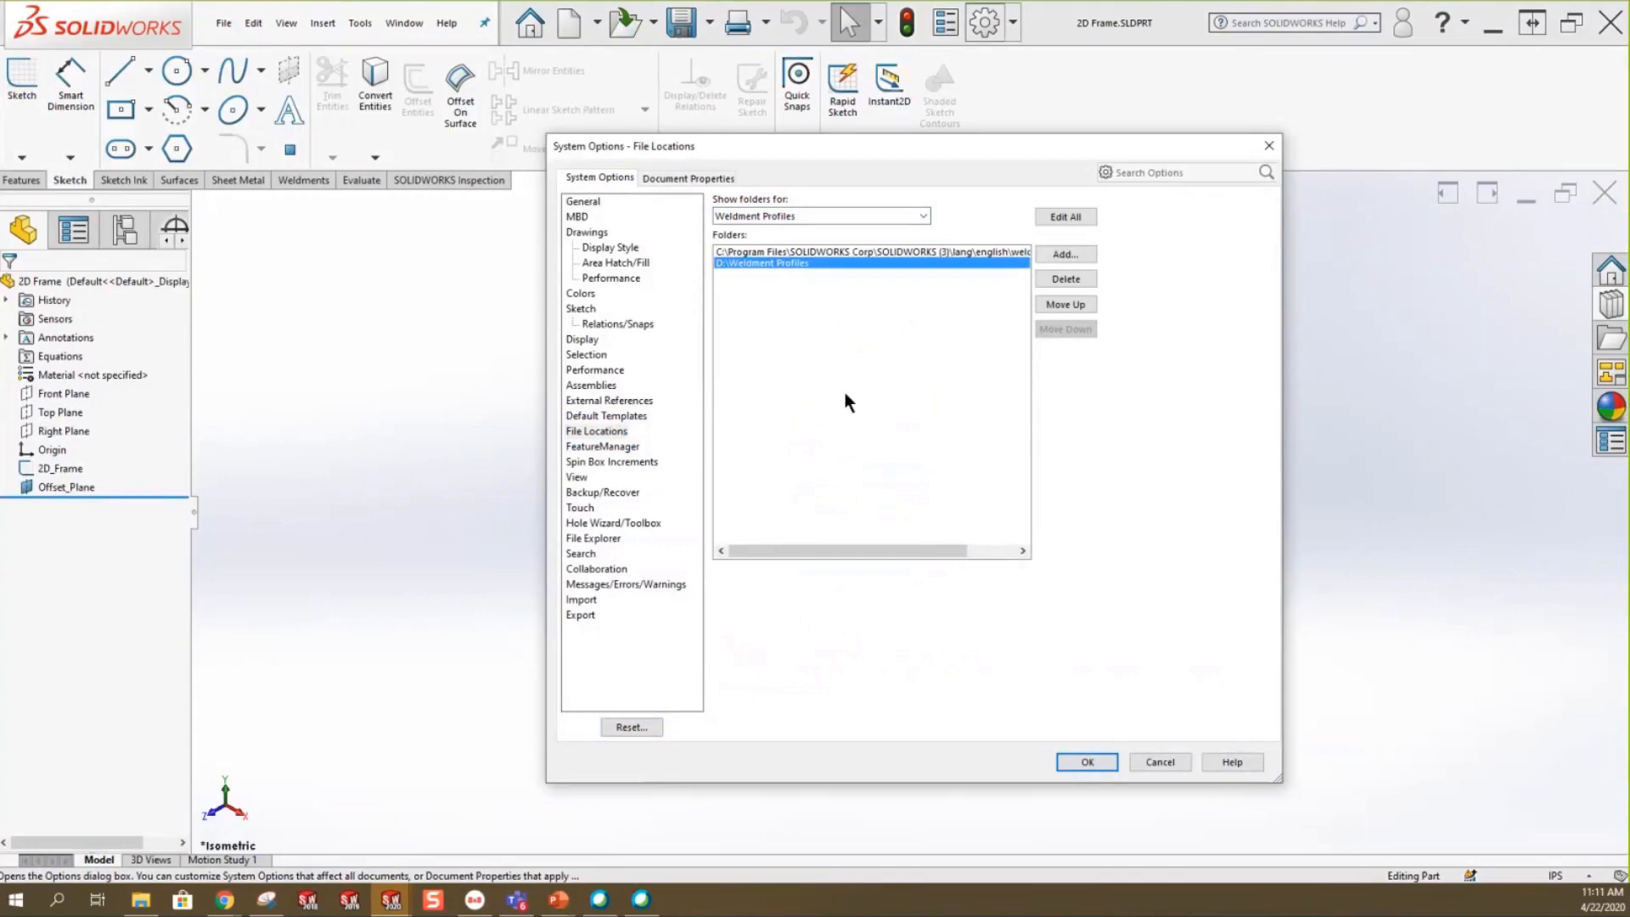
pyautogui.click(860, 251)
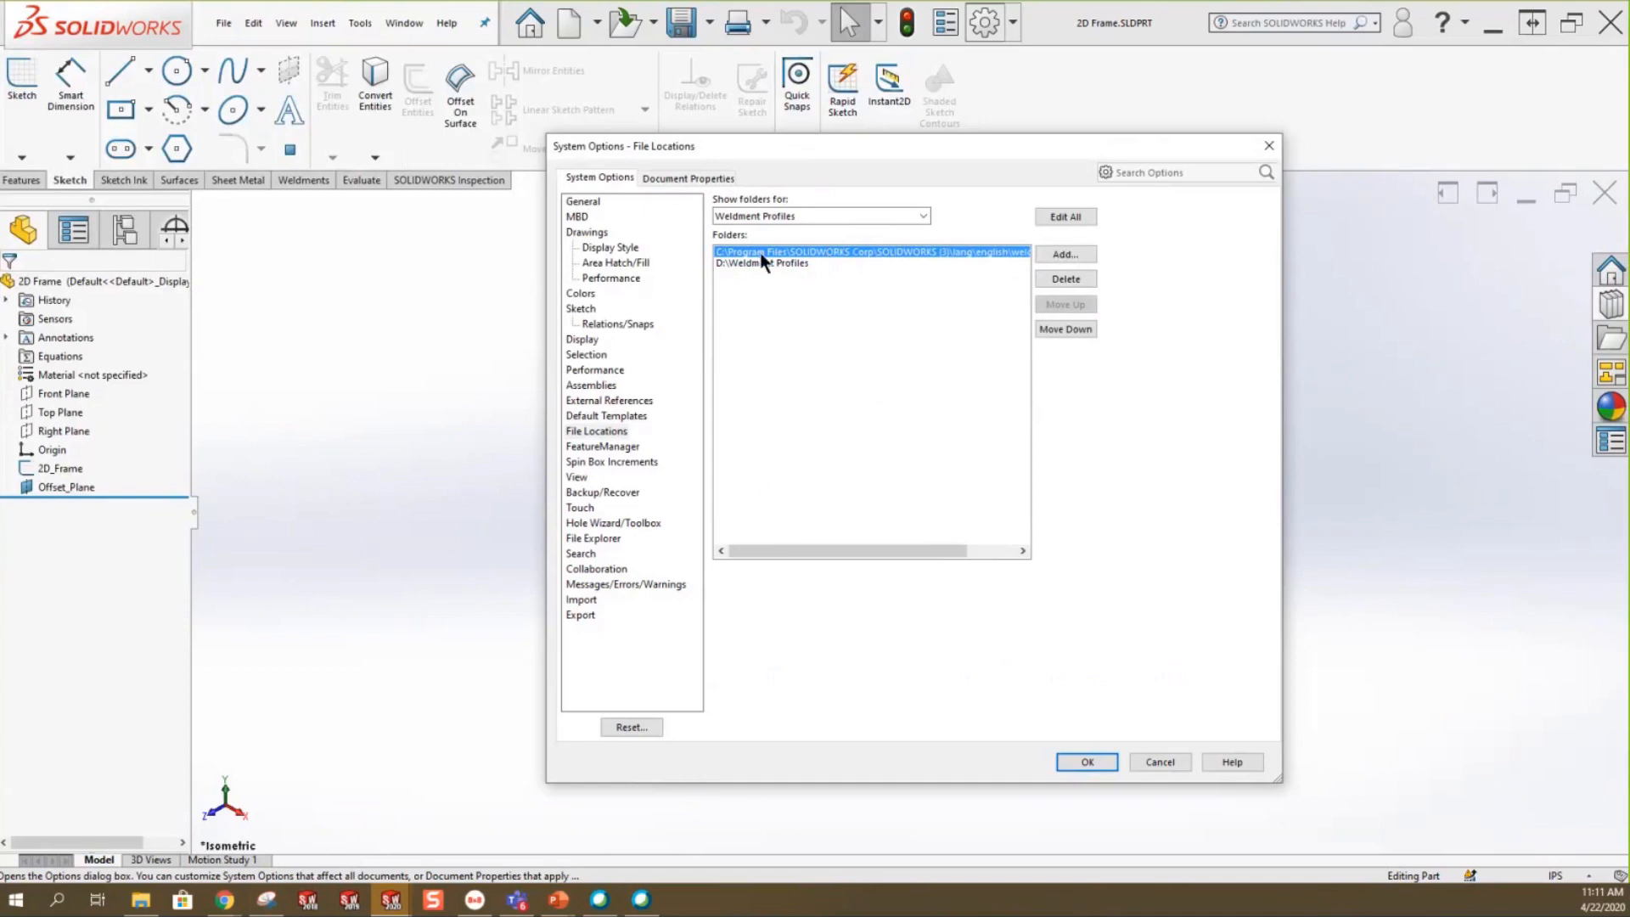
pyautogui.click(798, 264)
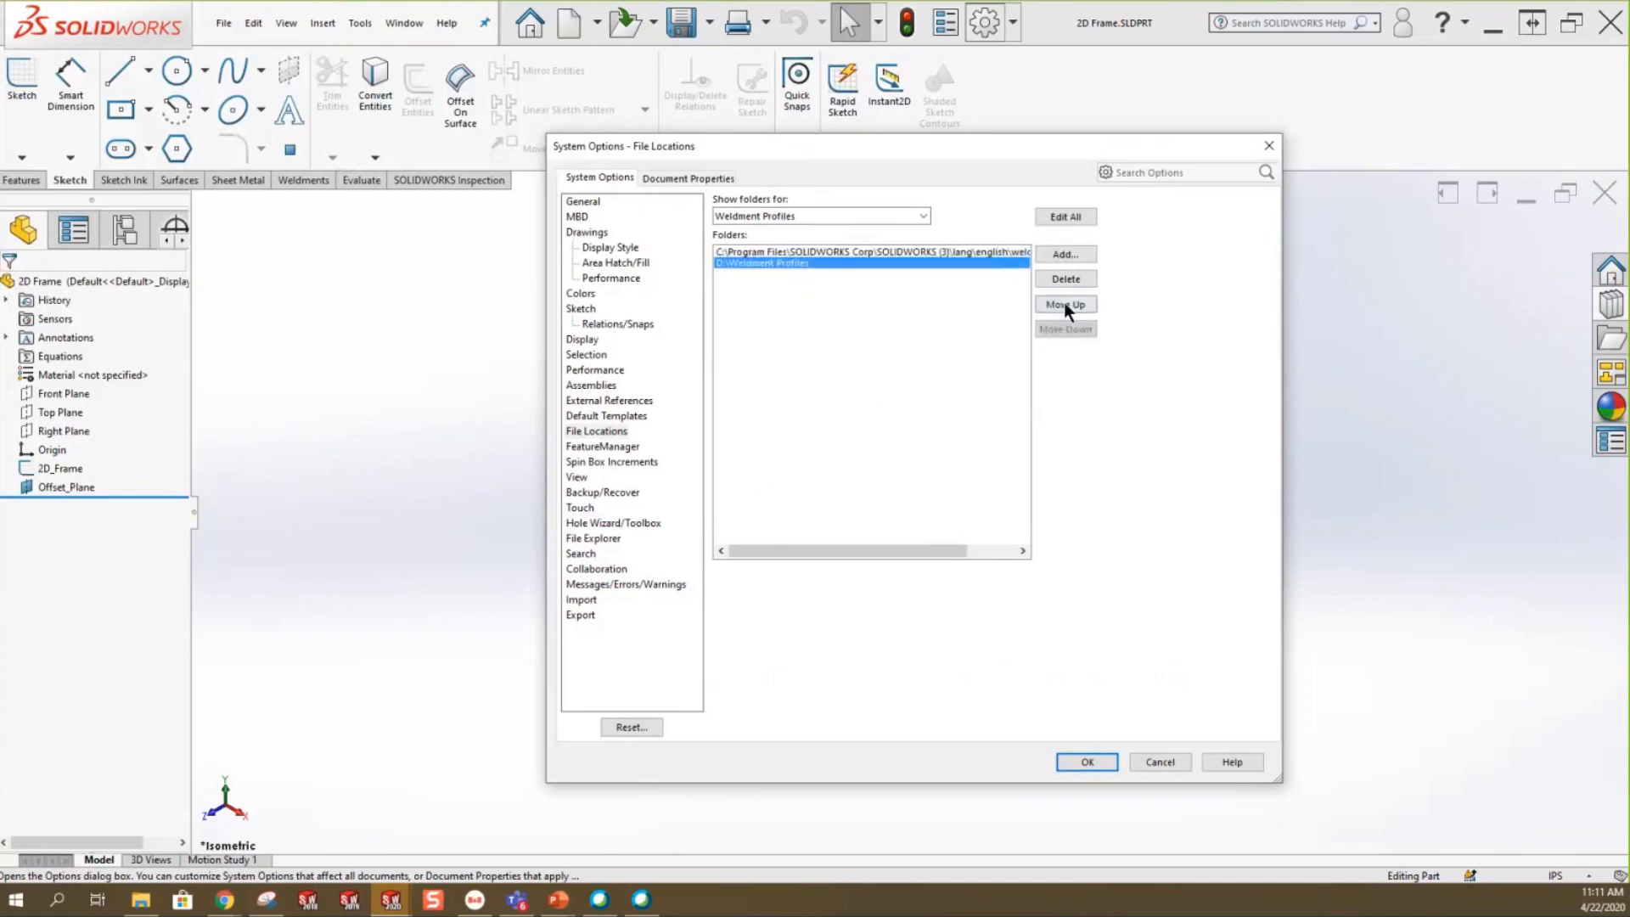
pyautogui.click(825, 253)
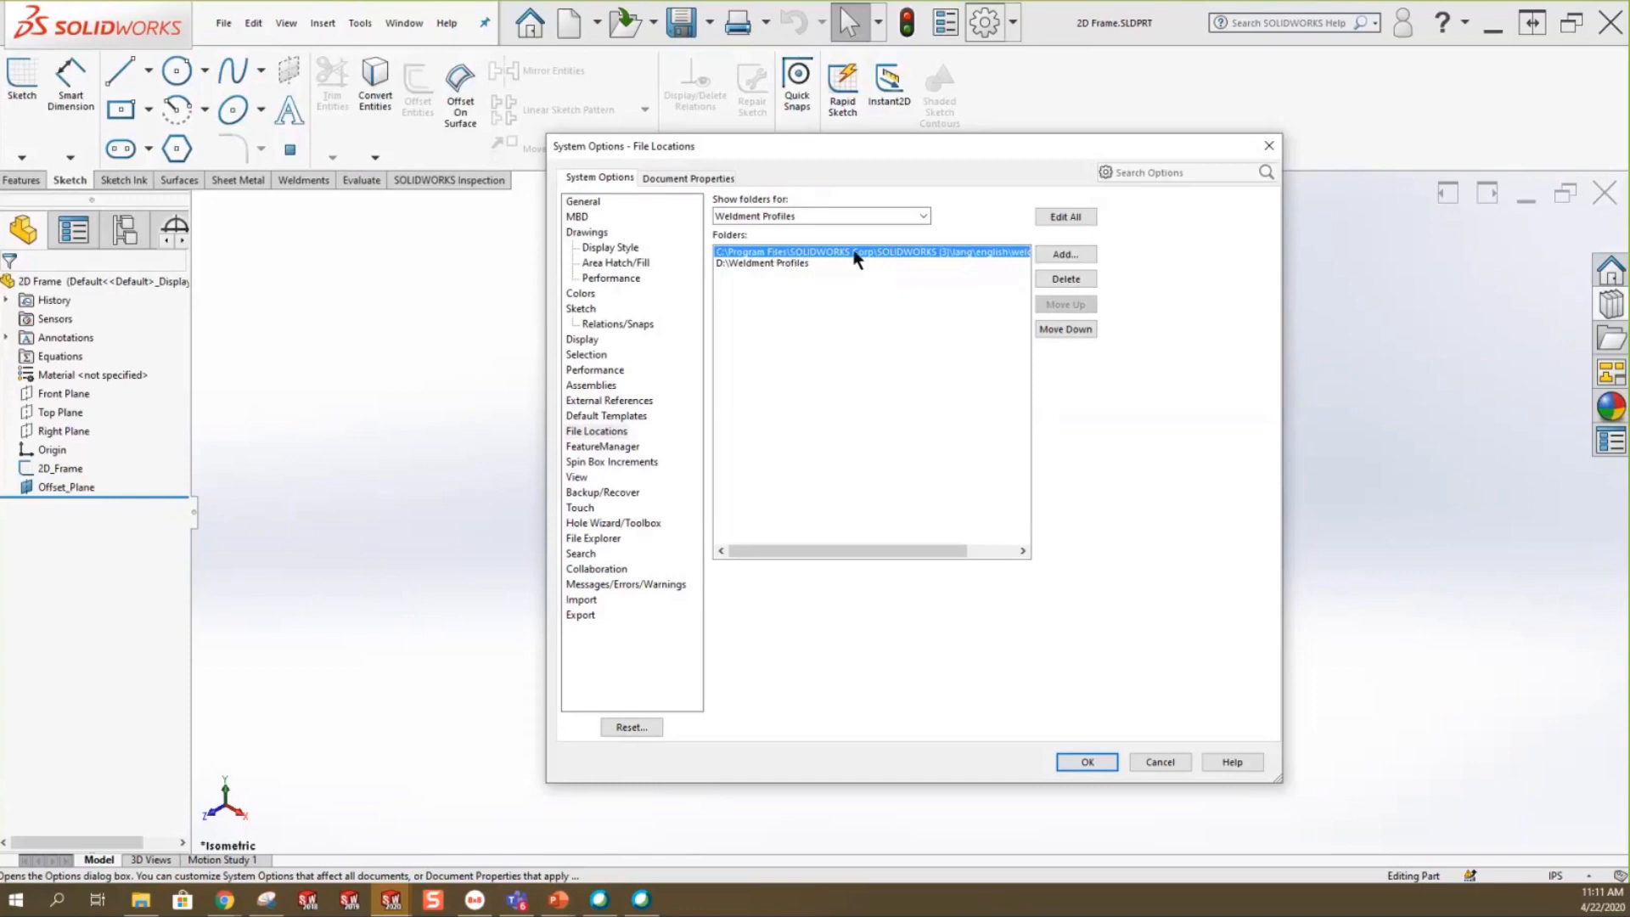
pyautogui.click(761, 264)
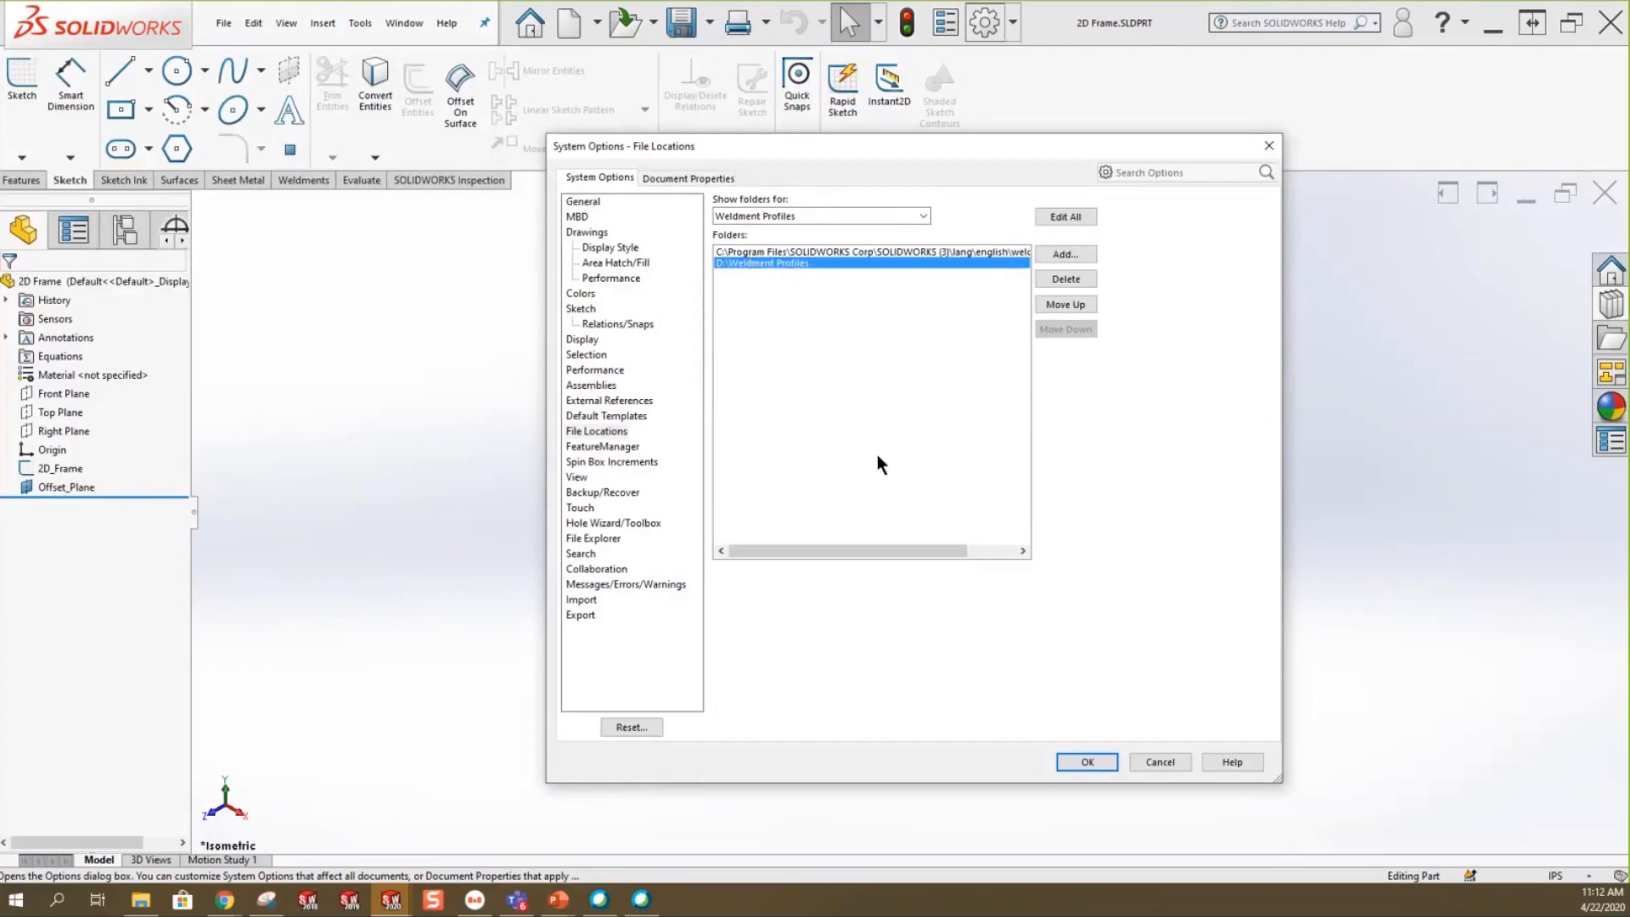
pyautogui.click(1160, 761)
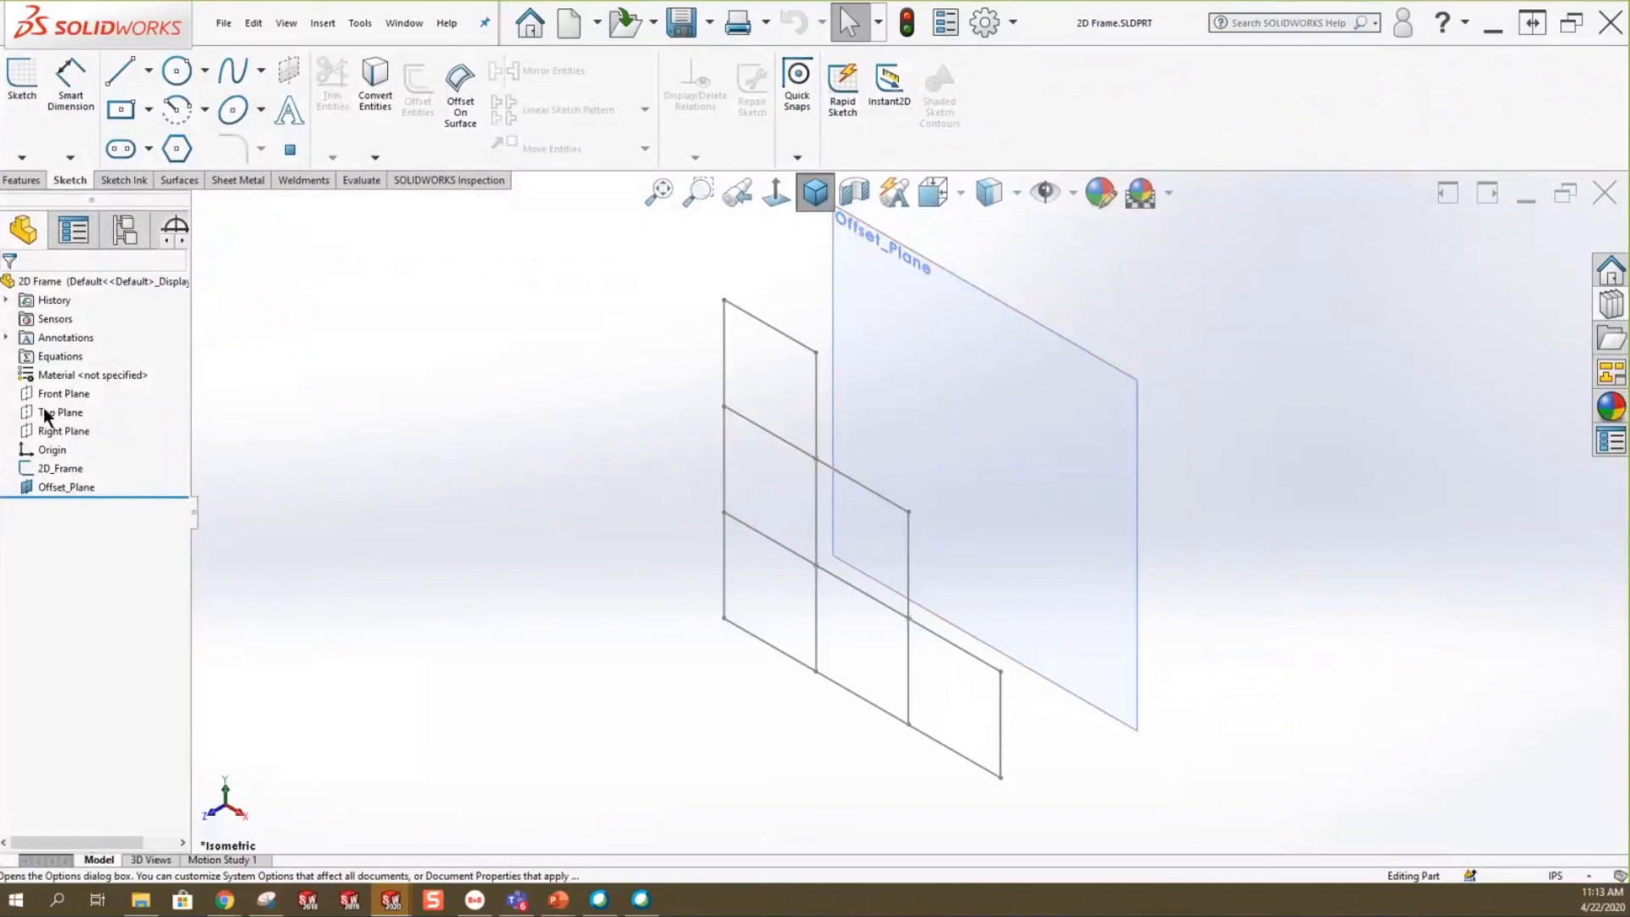
# Examine the 2D_Frame sketch and the Offset_Plane behind it in the model.
pyautogui.click(59, 469)
pyautogui.click(452, 466)
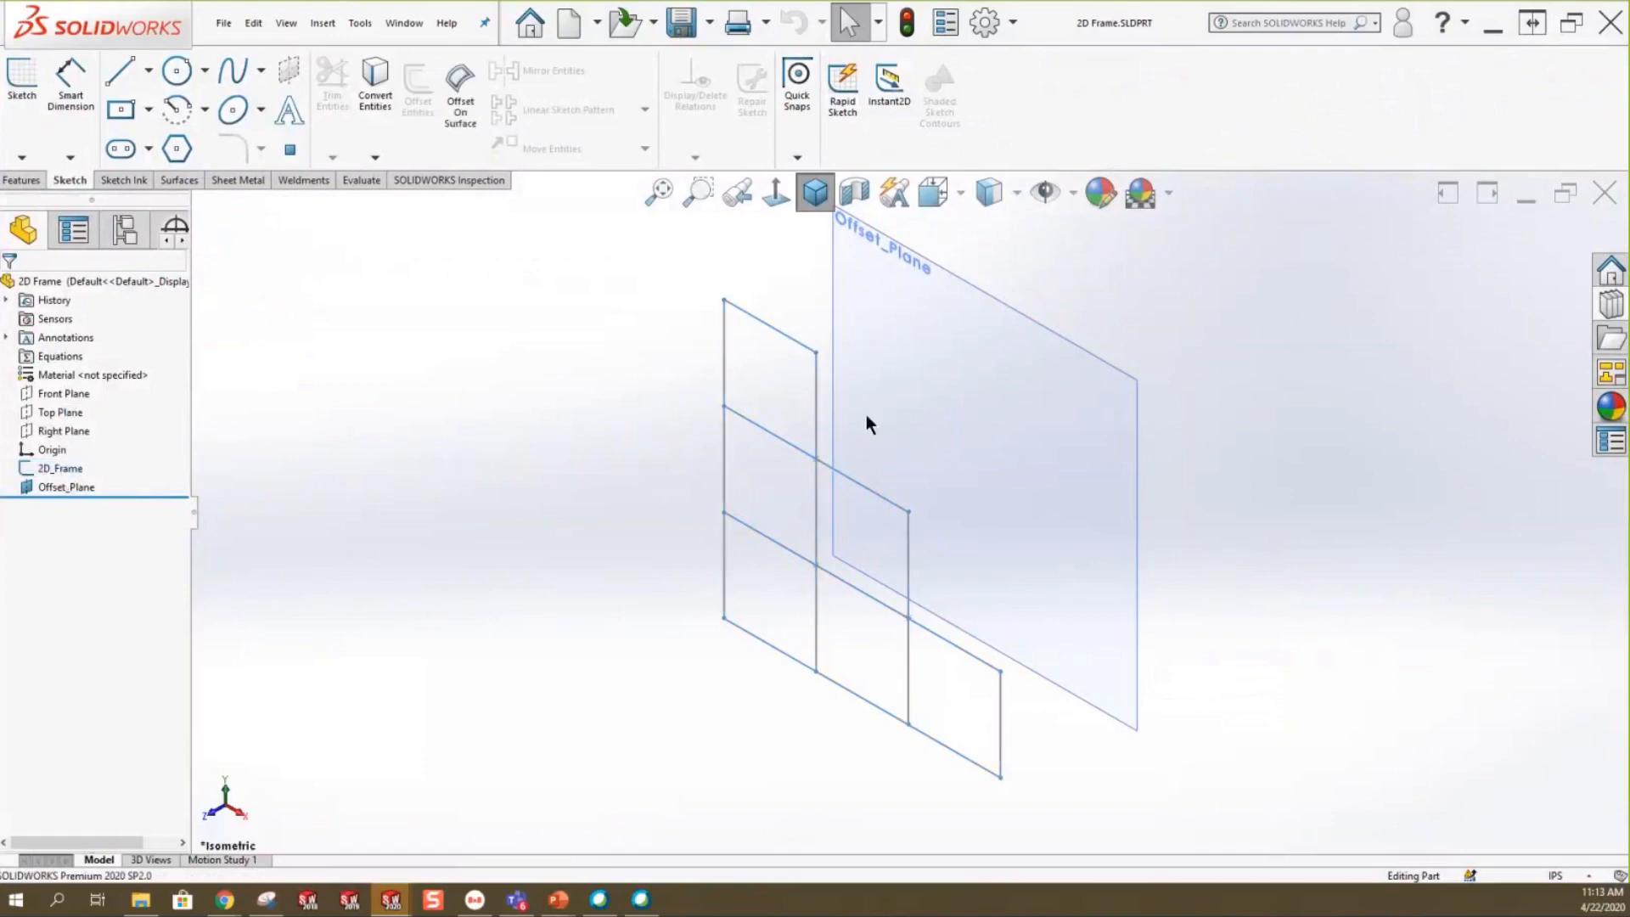
pyautogui.click(1002, 414)
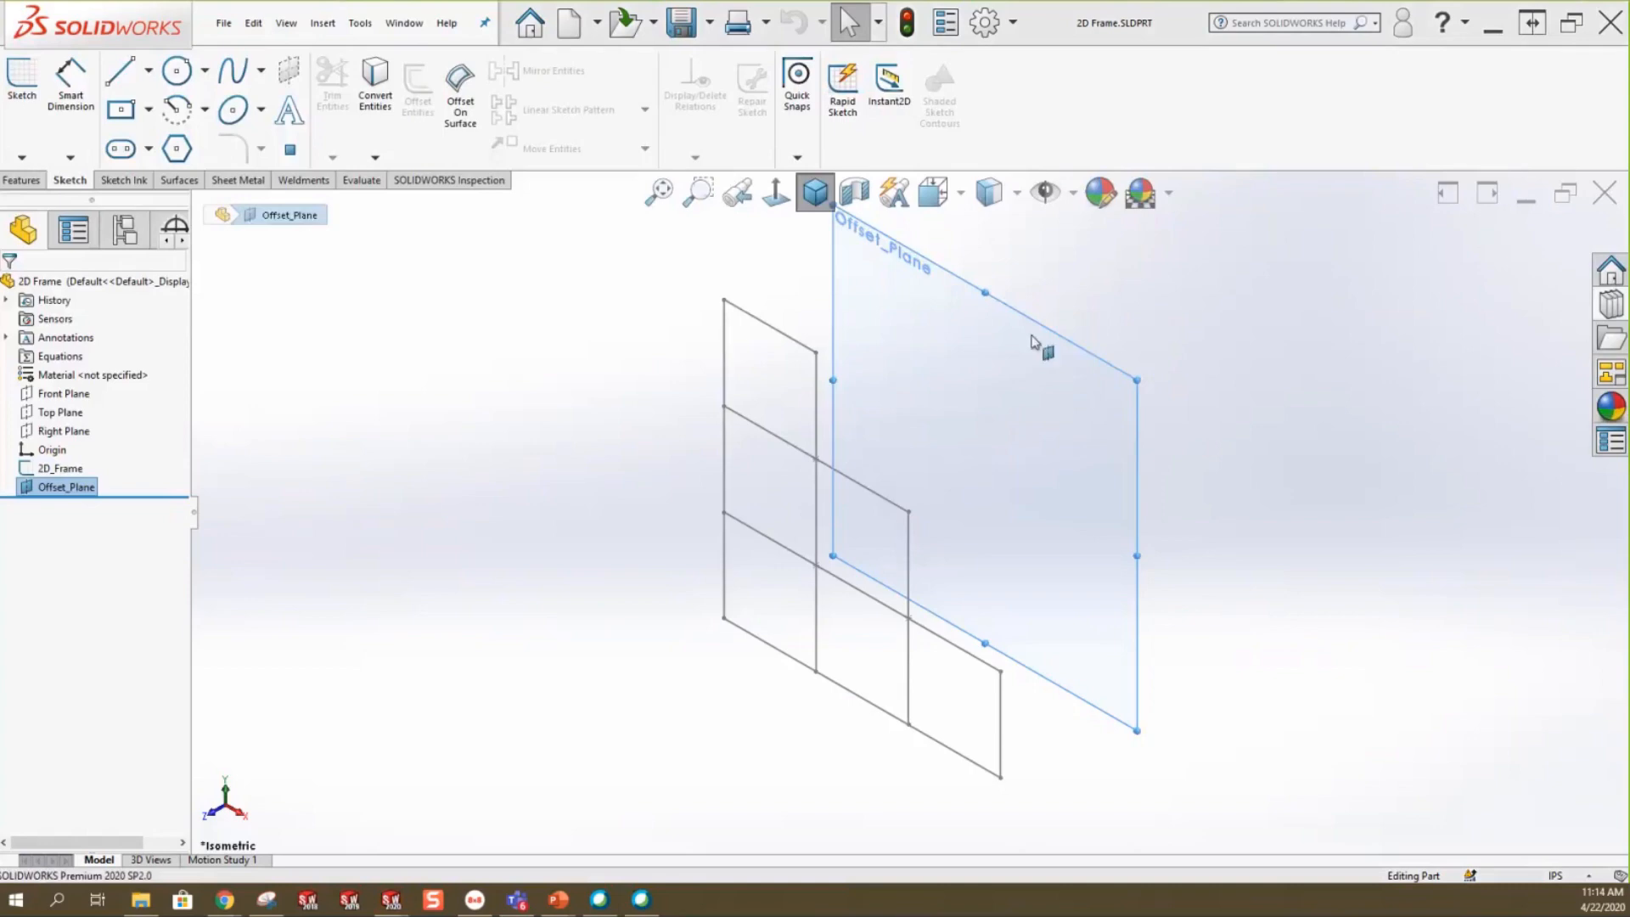
pyautogui.click(929, 499)
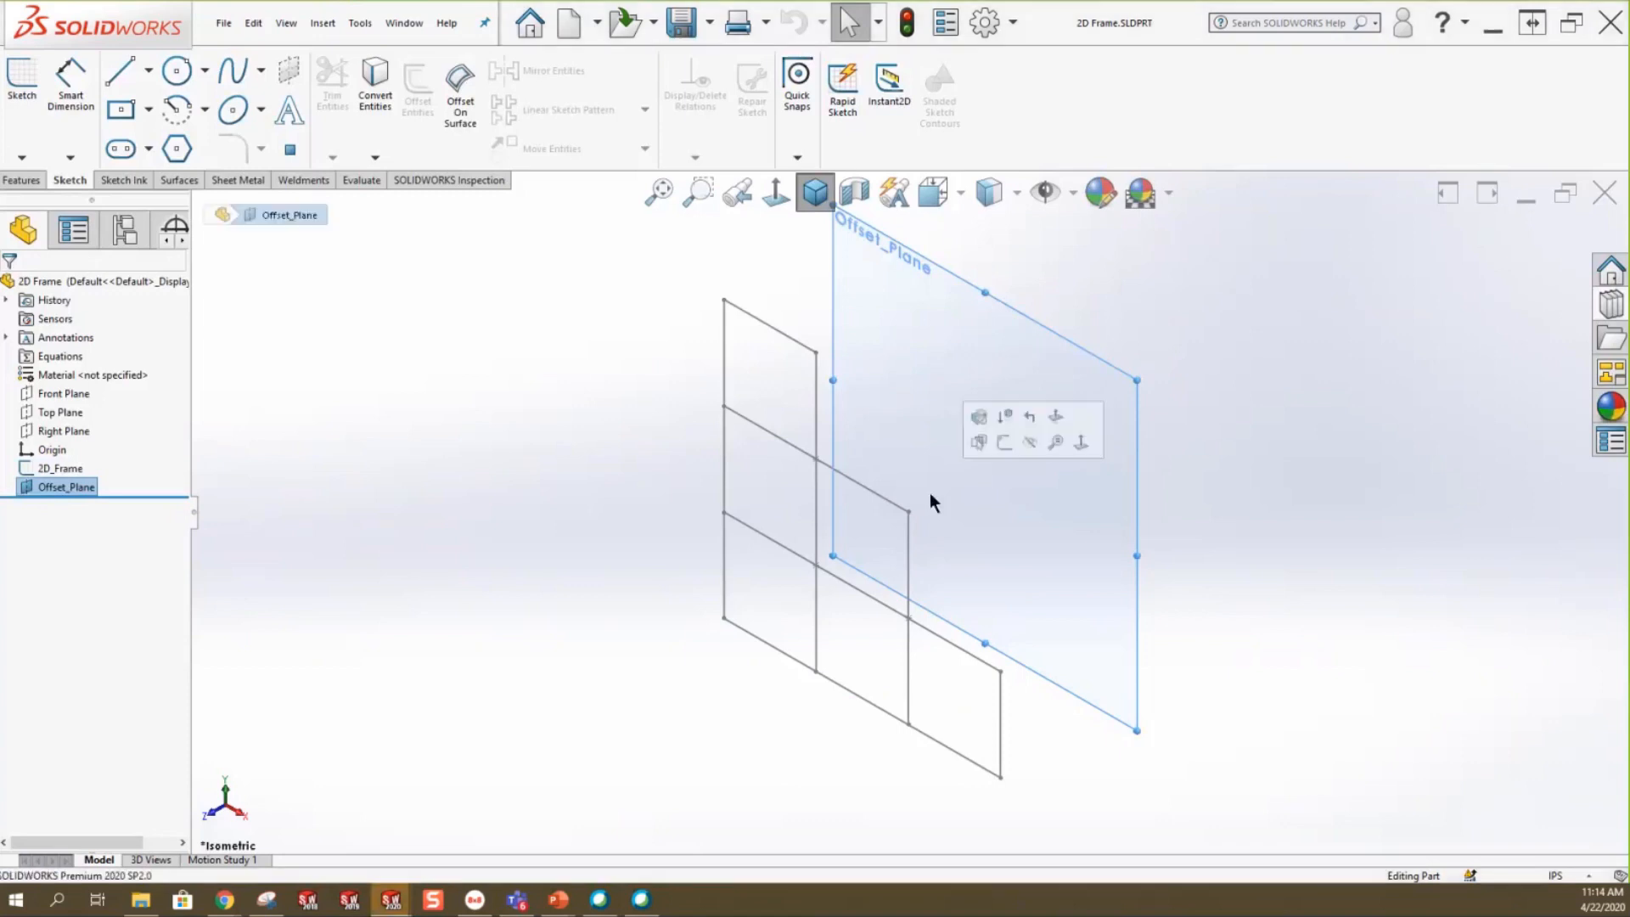
# Try converting the 72 in vertical line of 2D_Frame into a new sketch on Offset_Plane, and discard the sketch changes.
pyautogui.click(1004, 443)
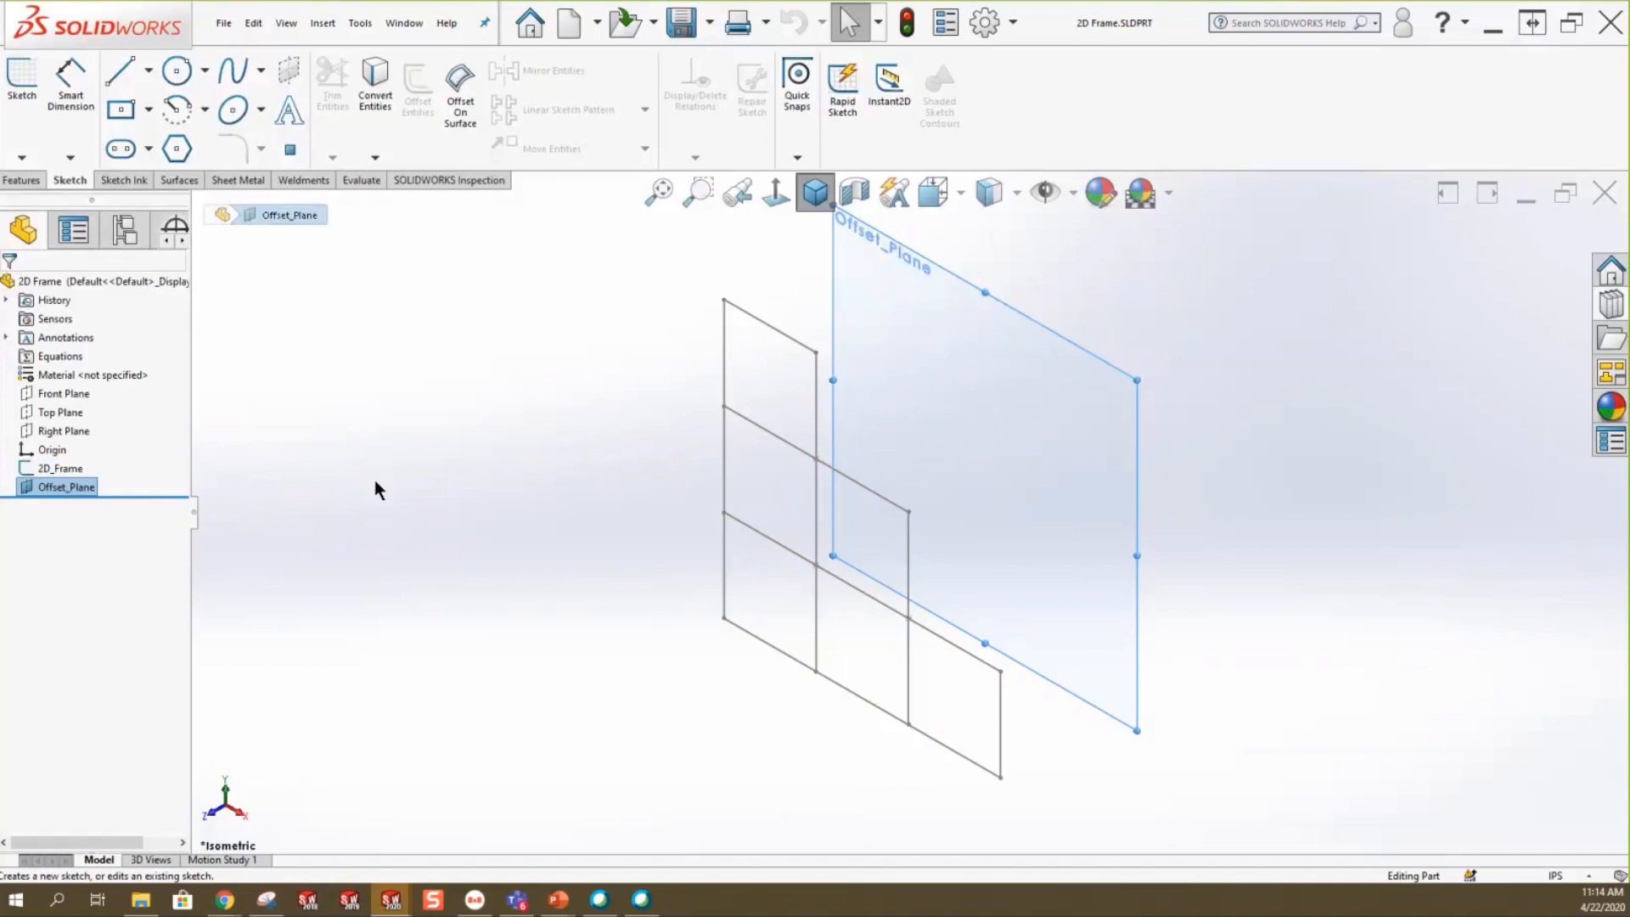
pyautogui.click(991, 389)
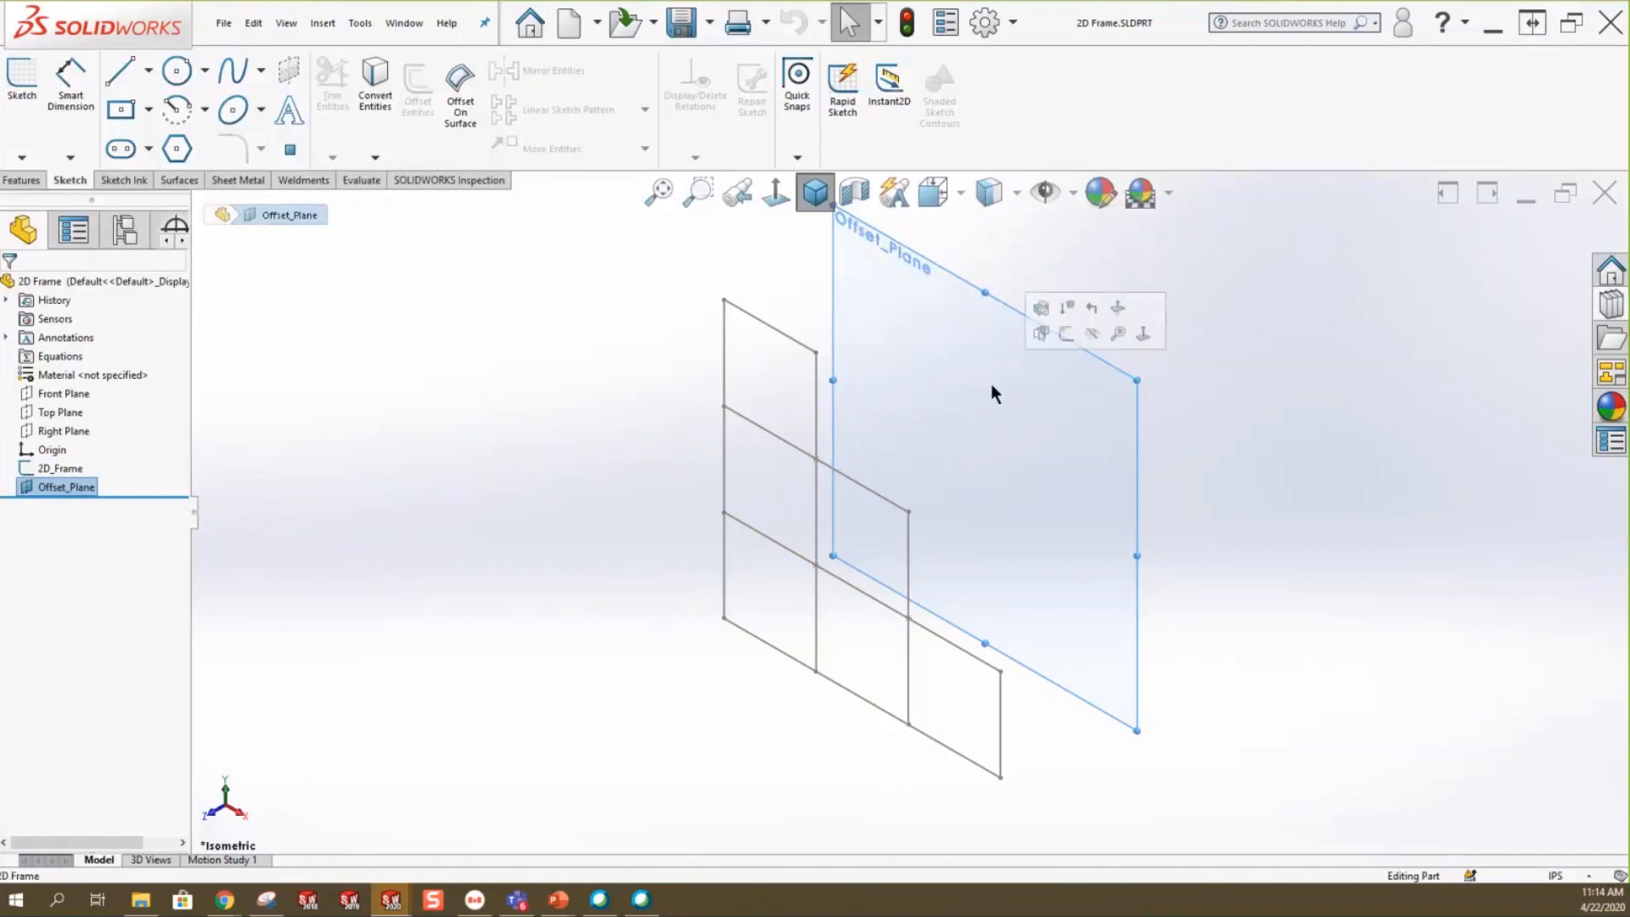
pyautogui.click(1065, 333)
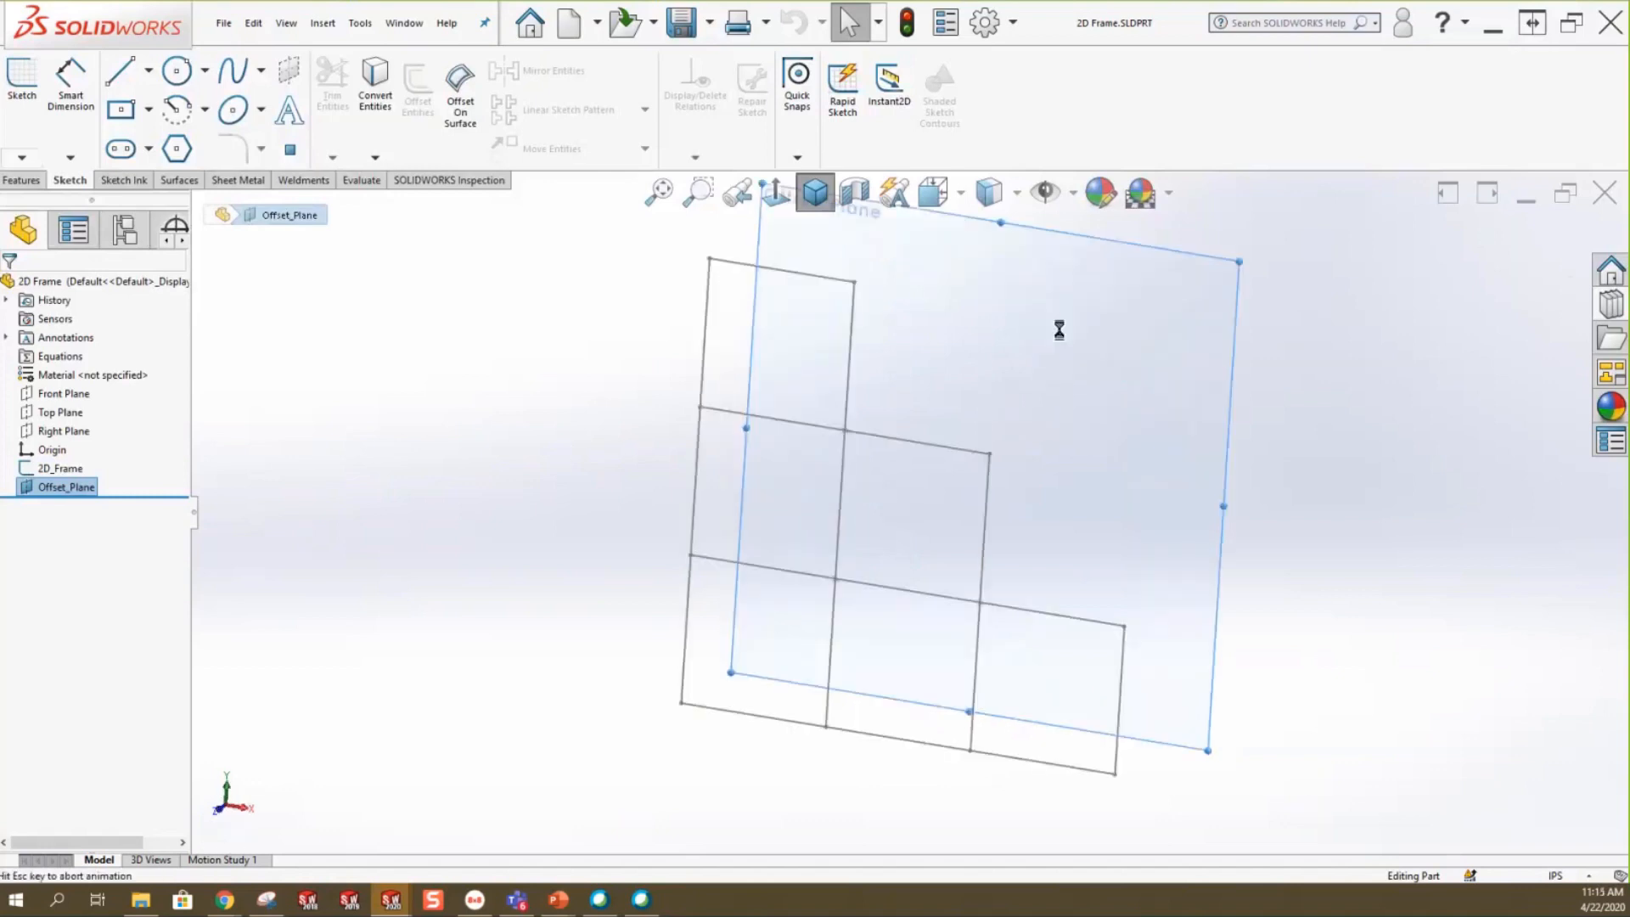
pyautogui.click(999, 520)
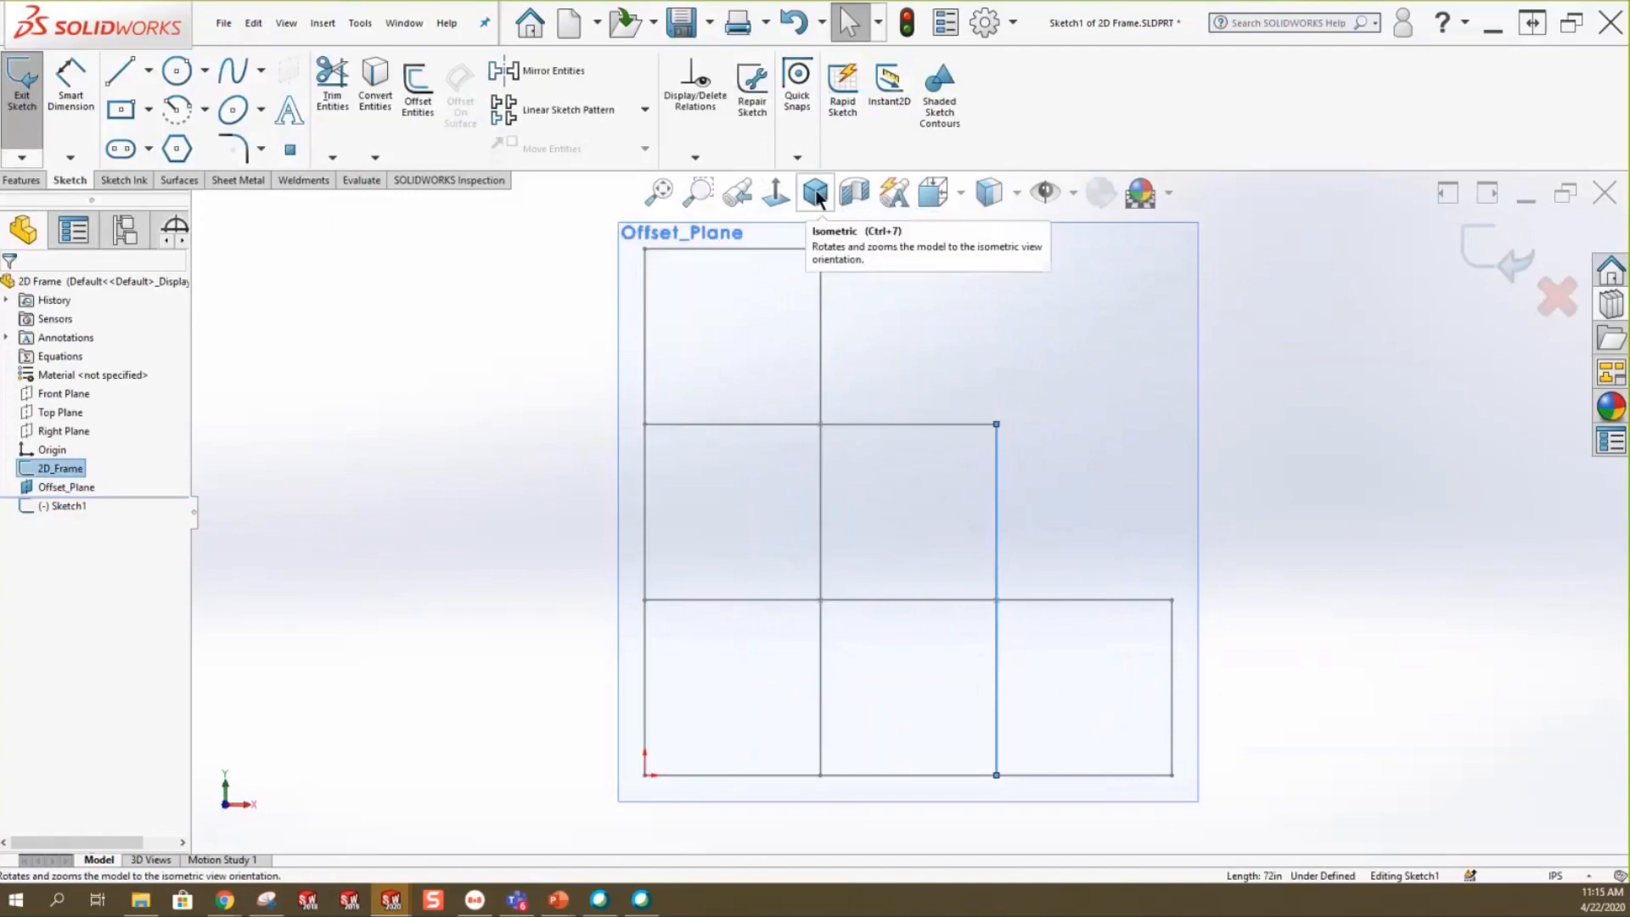
pyautogui.click(815, 194)
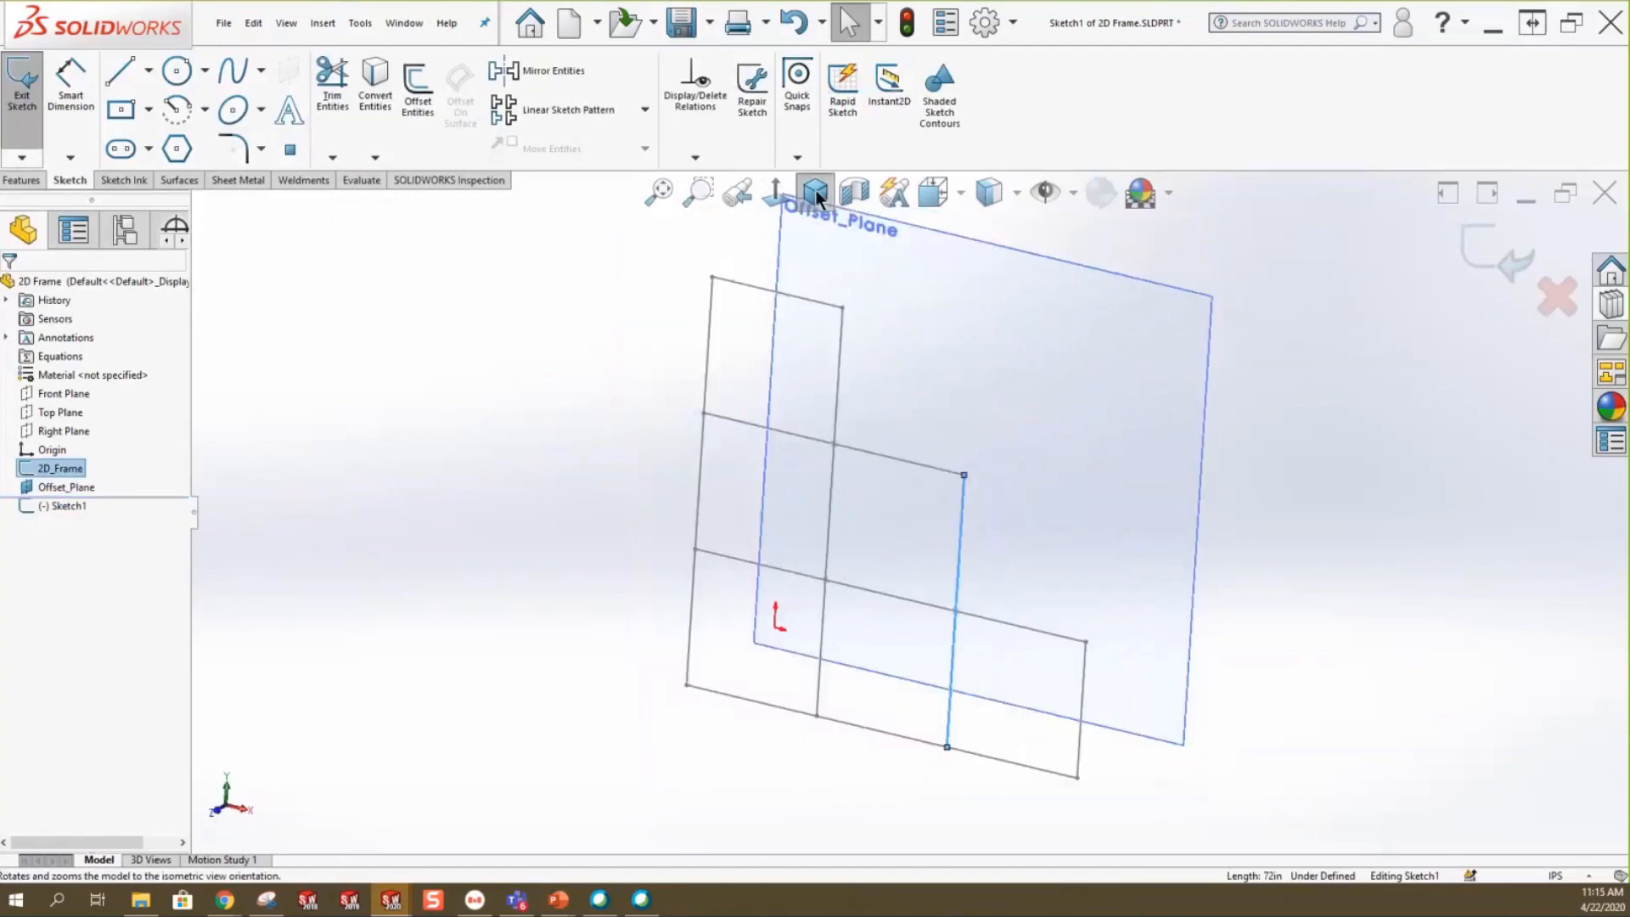
pyautogui.click(380, 100)
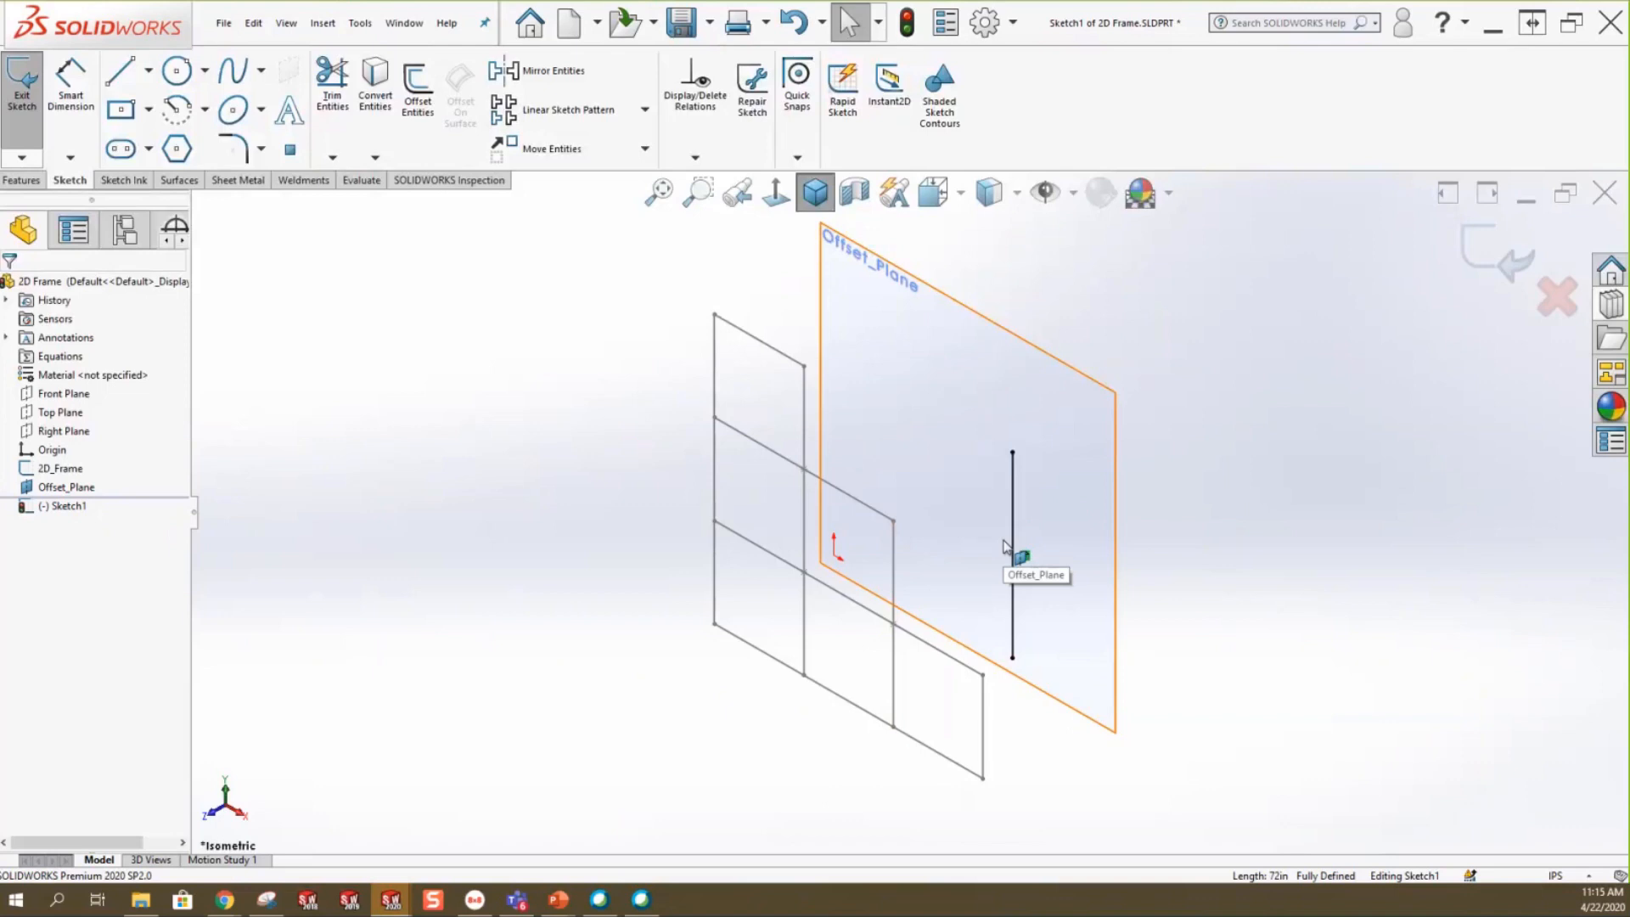
pyautogui.click(1557, 297)
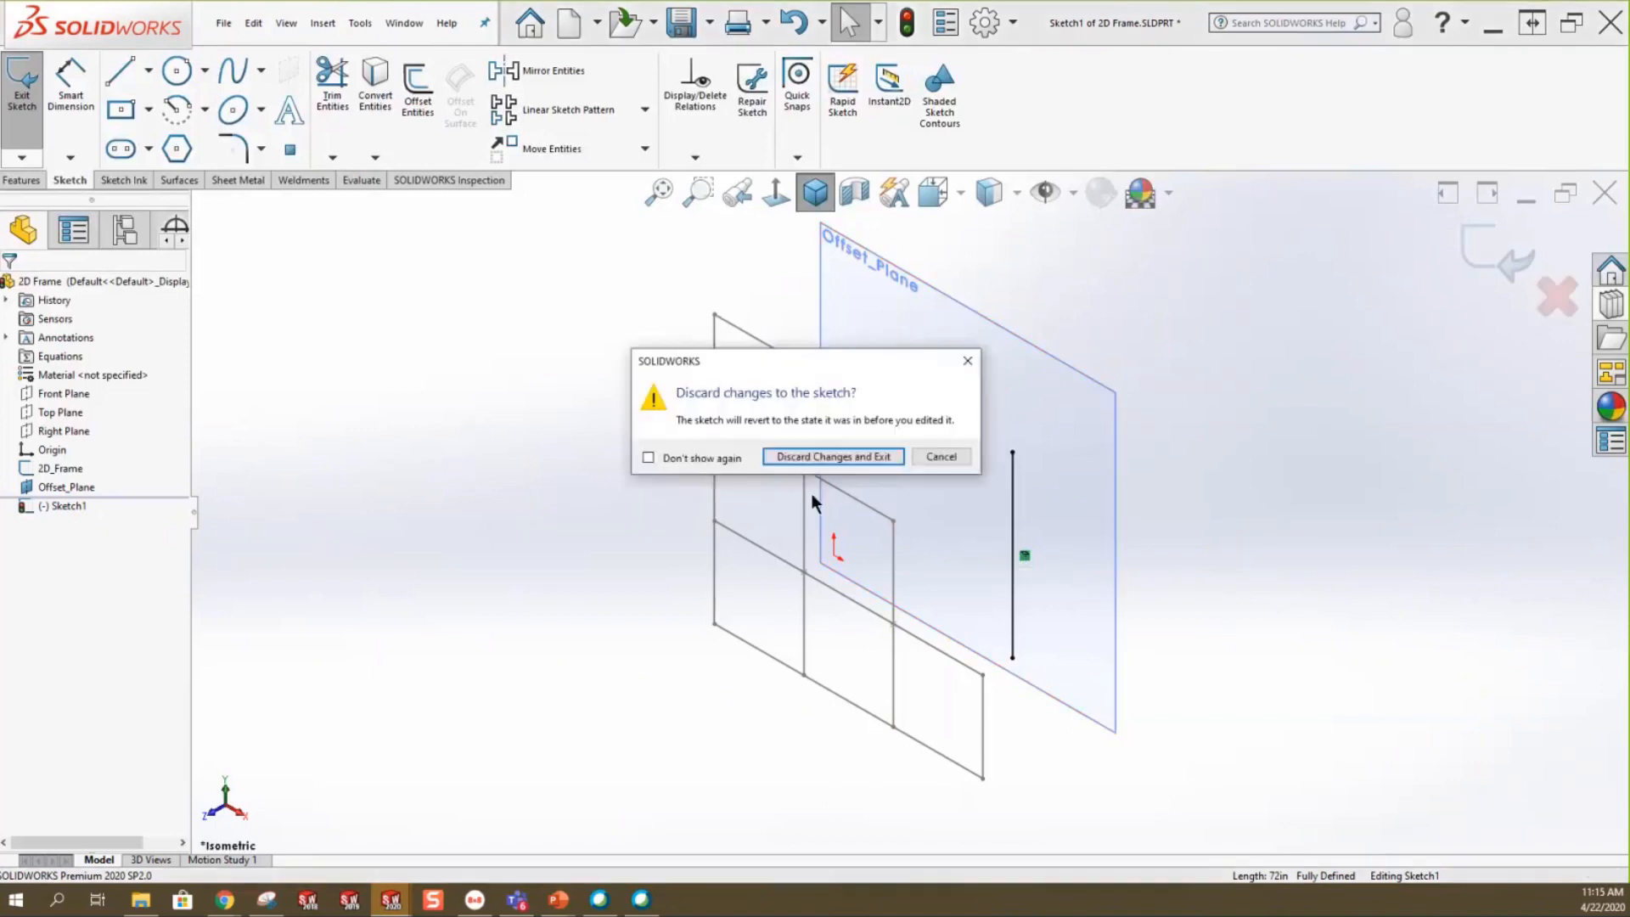
pyautogui.click(829, 457)
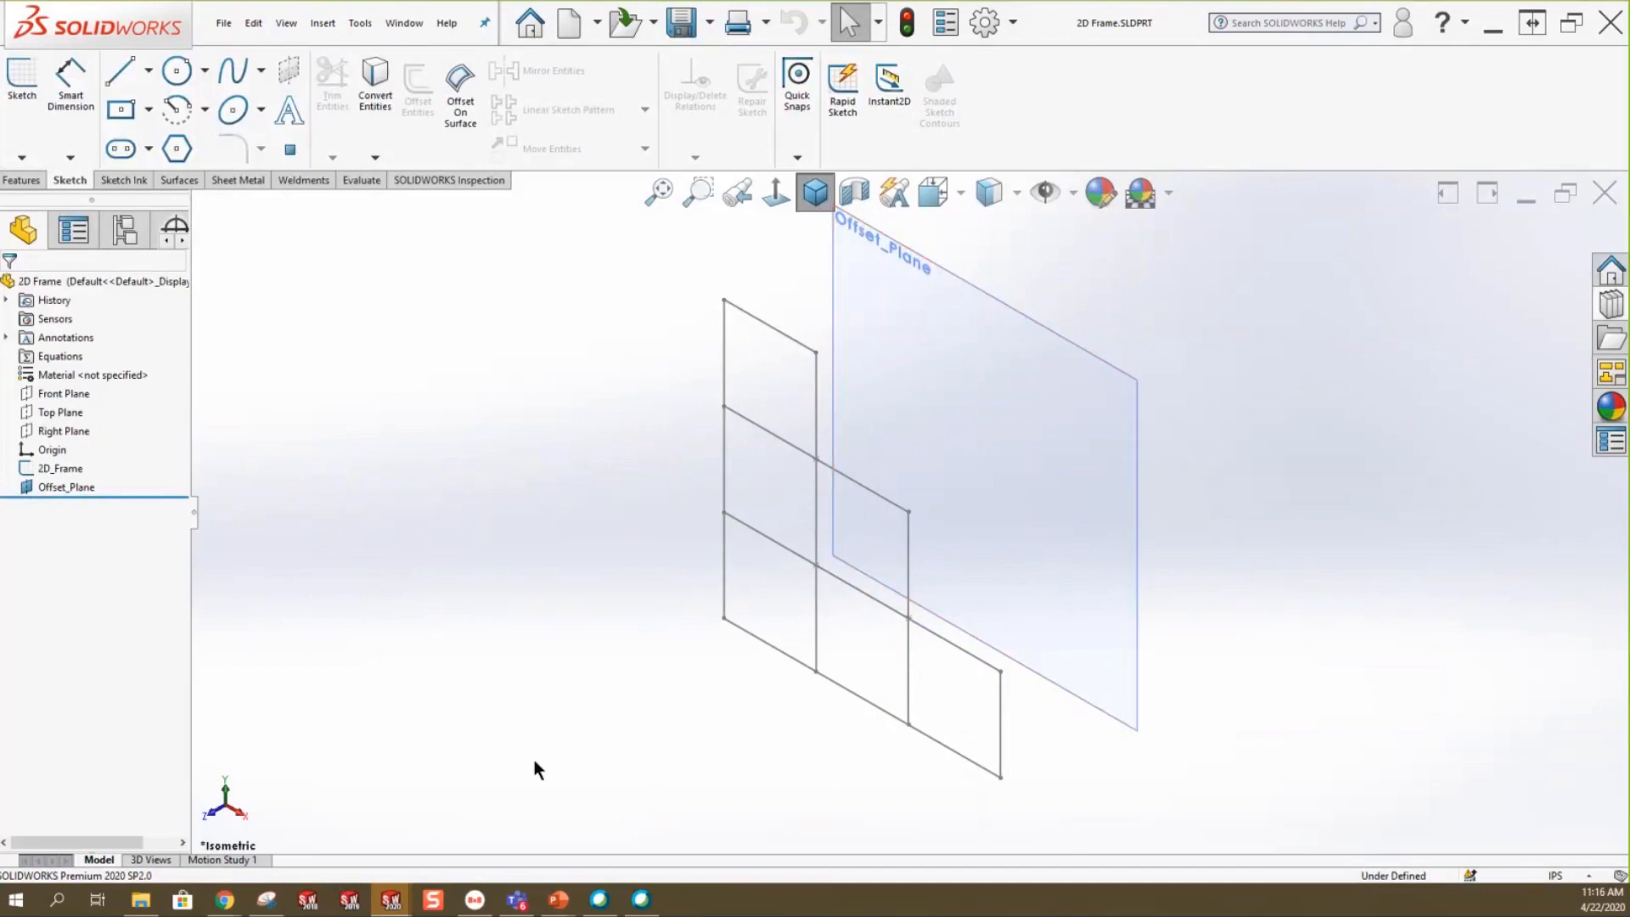
# Set the overall height dimension of the 2D_Frame sketch to 160 in.
pyautogui.click(56, 468)
pyautogui.scroll(-2, 1051, 263)
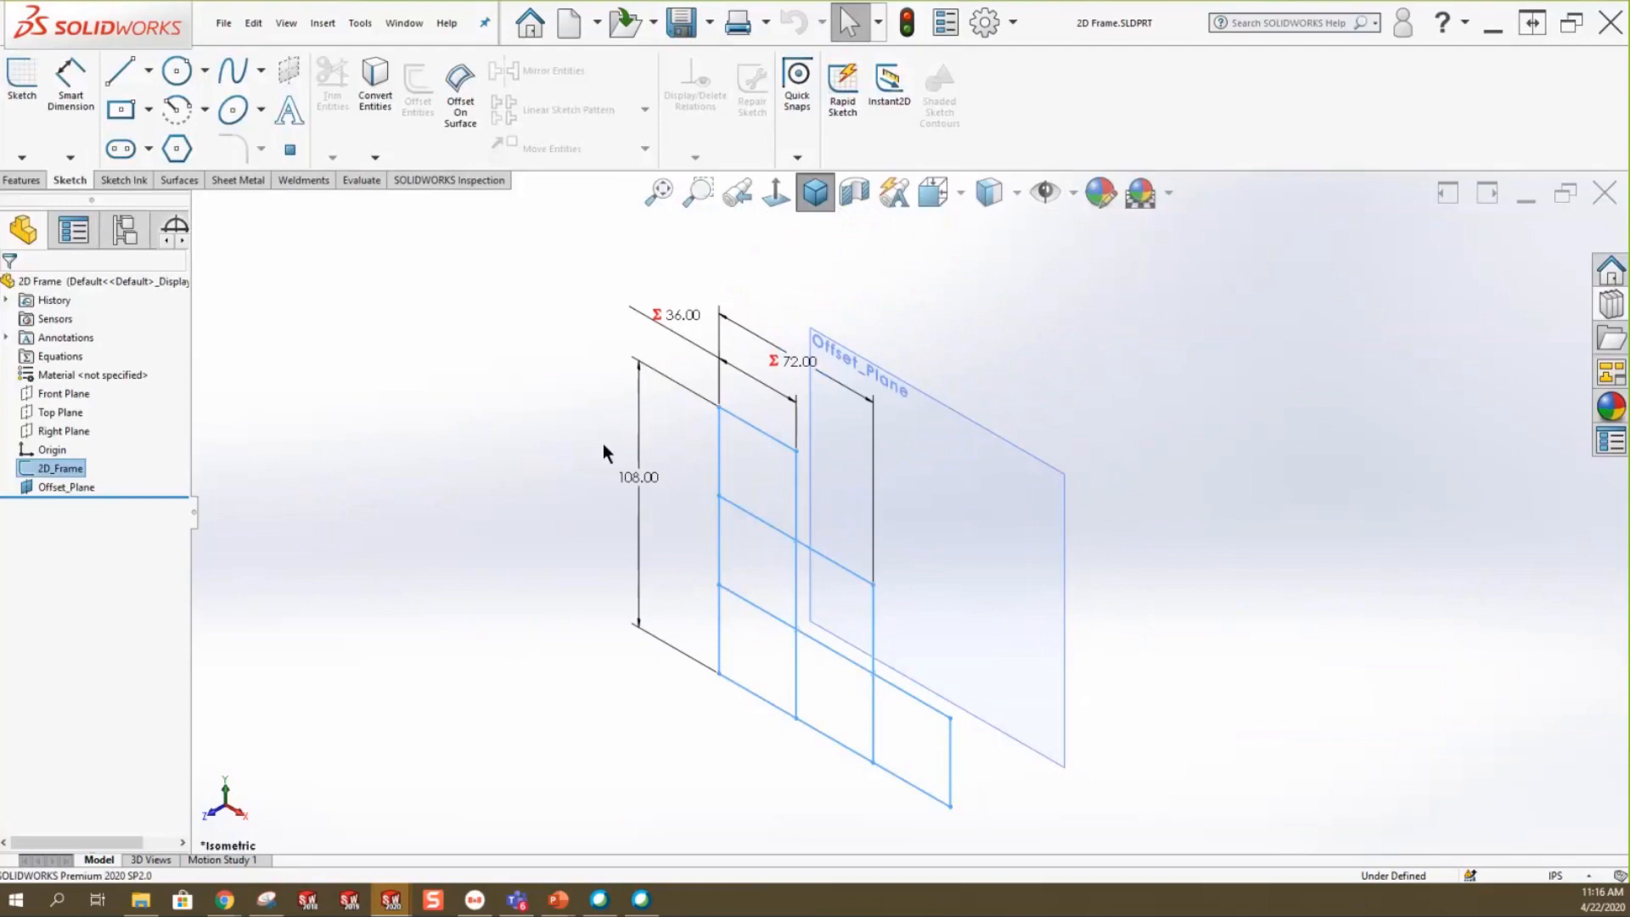
pyautogui.click(636, 475)
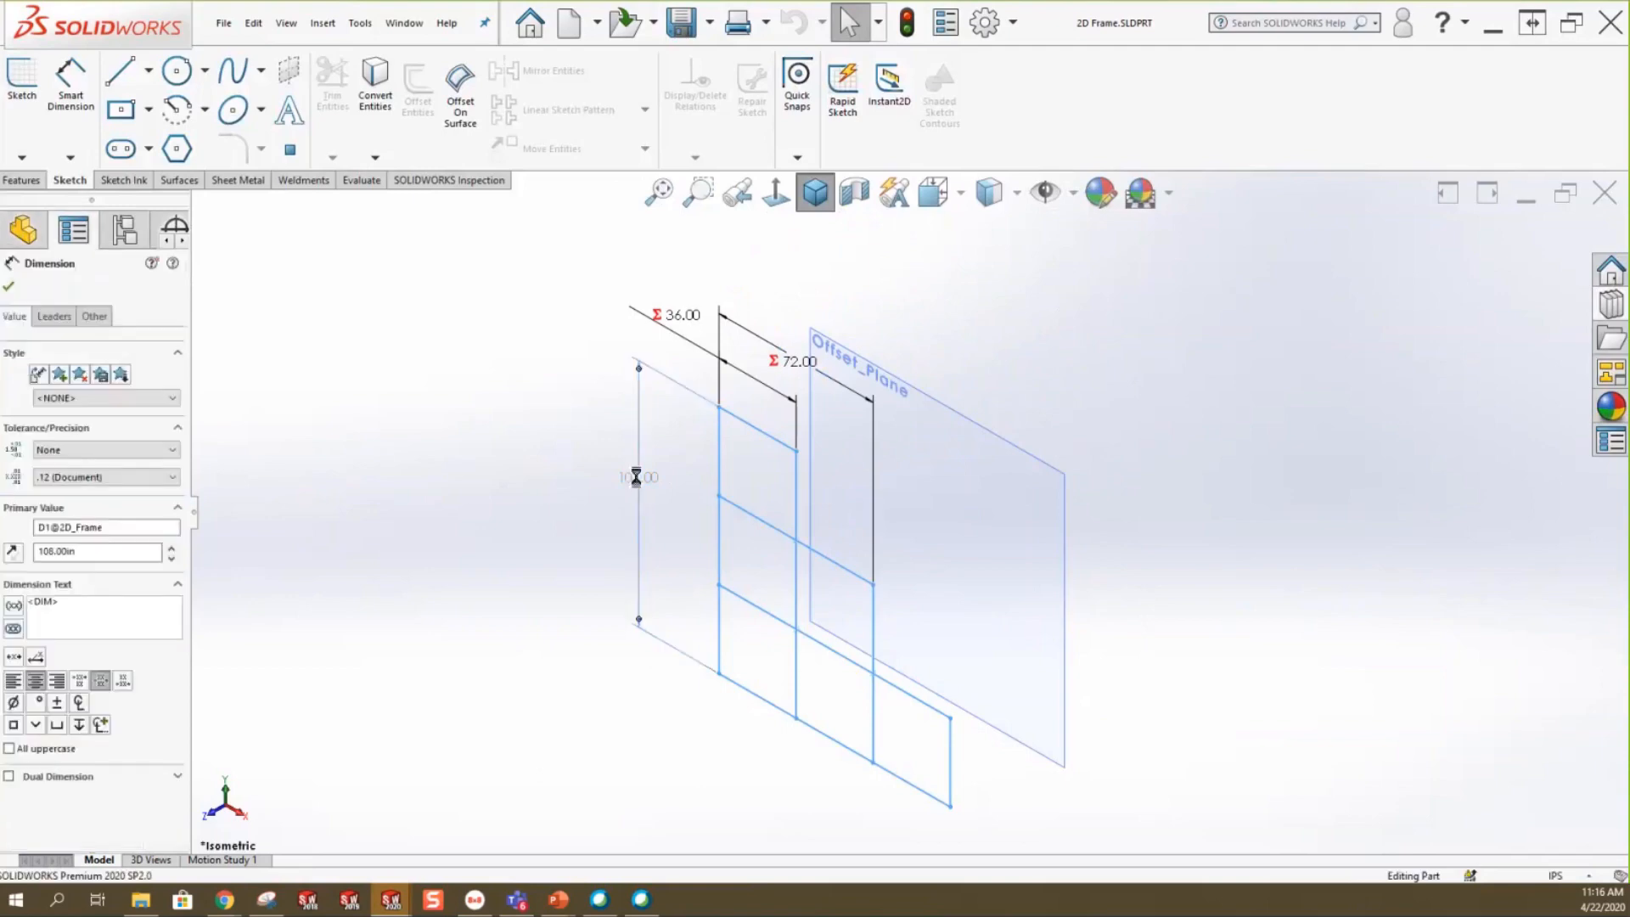
pyautogui.doubleClick(636, 477)
pyautogui.write('160')
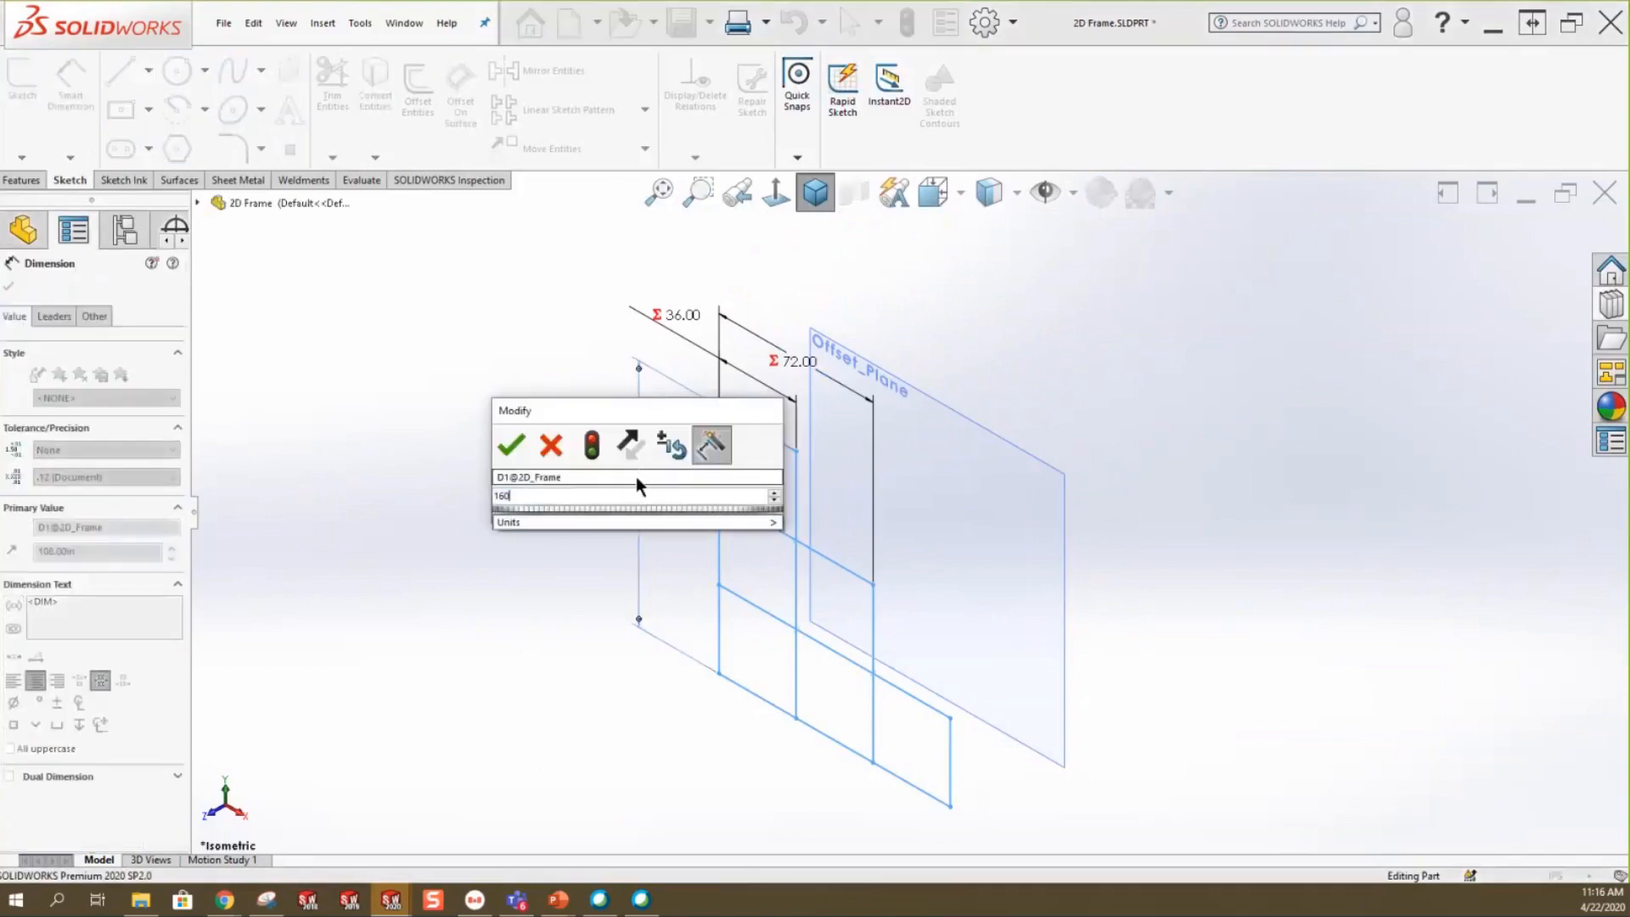
pyautogui.press('Return')
pyautogui.click(560, 518)
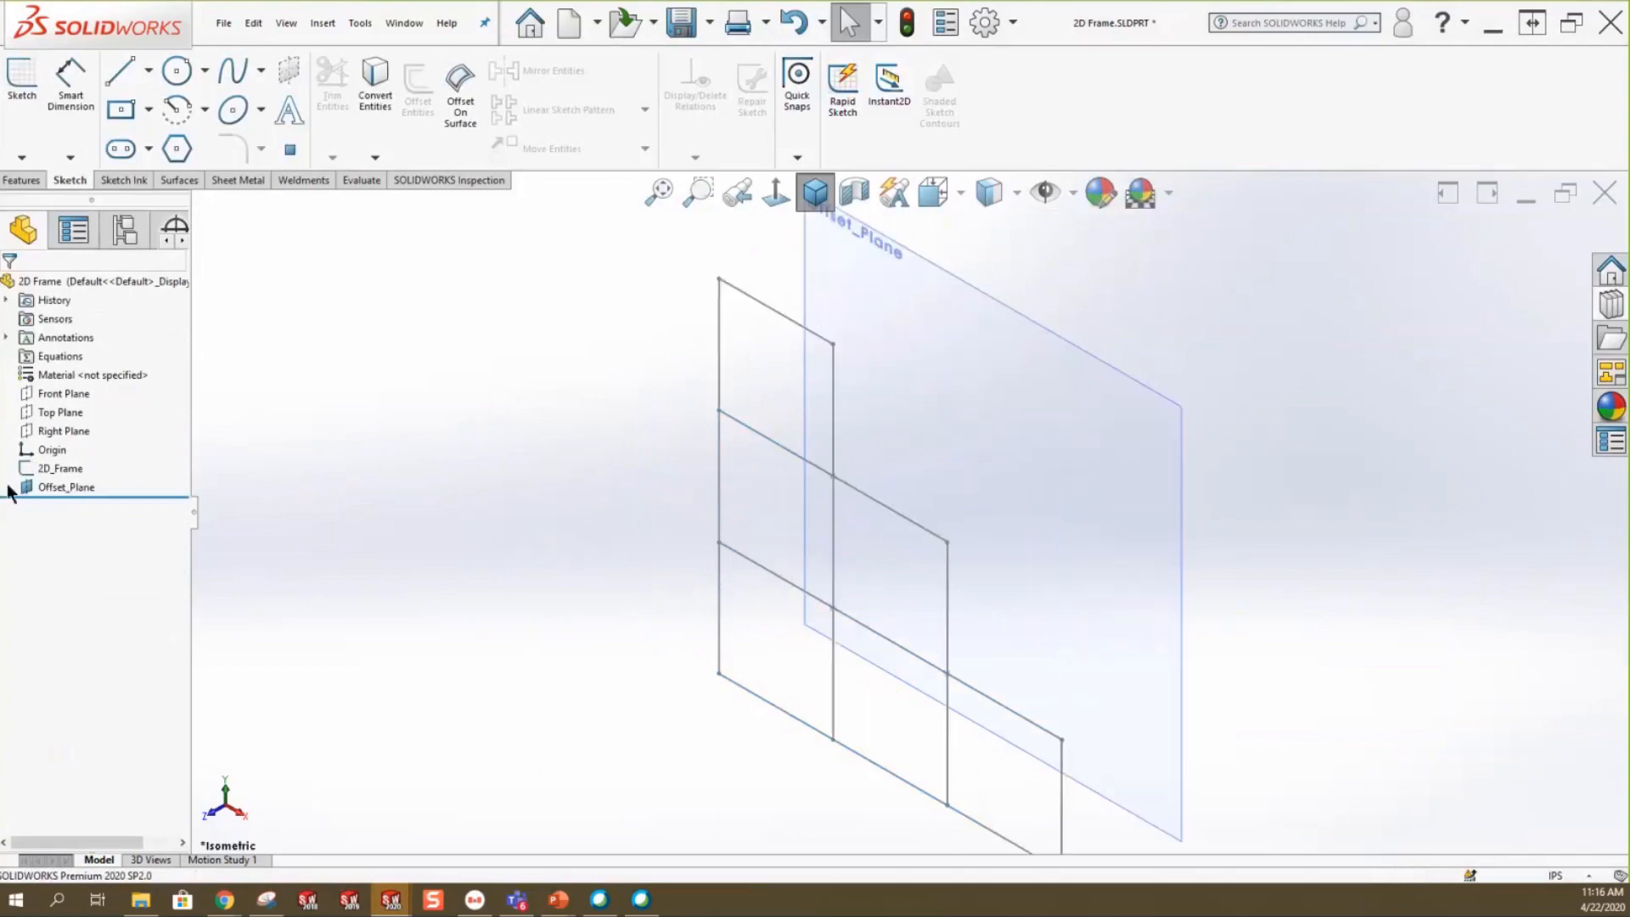
# Set the overall height of the 2D_Frame sketch to 108 in and rebuild the part.
pyautogui.click(52, 468)
pyautogui.scroll(2, 953, 393)
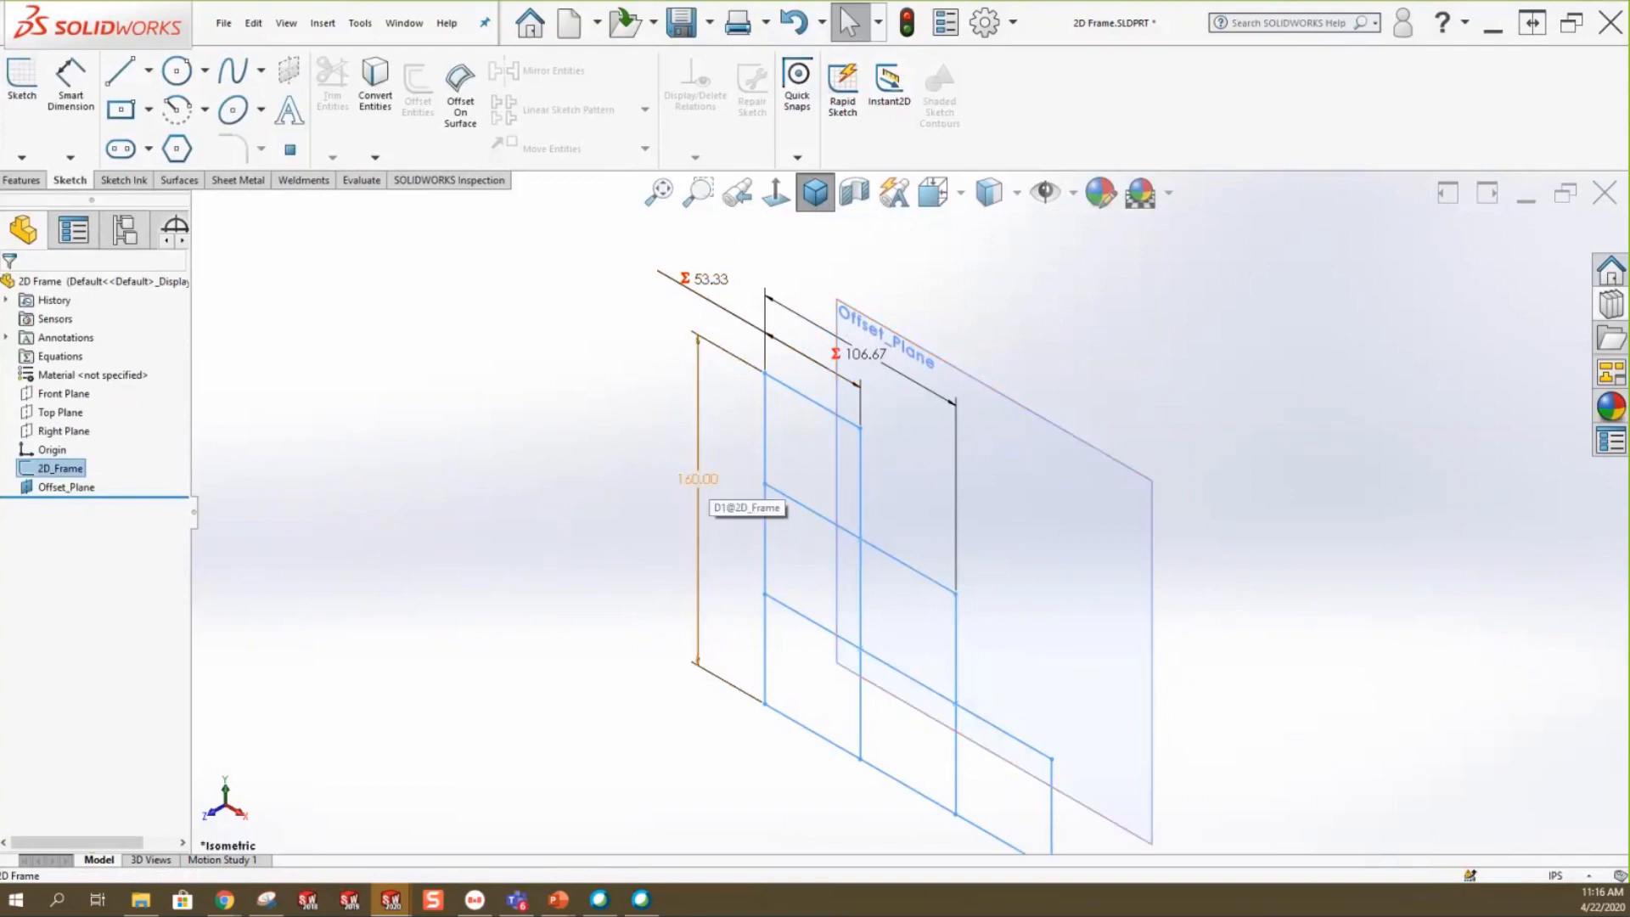
pyautogui.doubleClick(711, 481)
pyautogui.write('108')
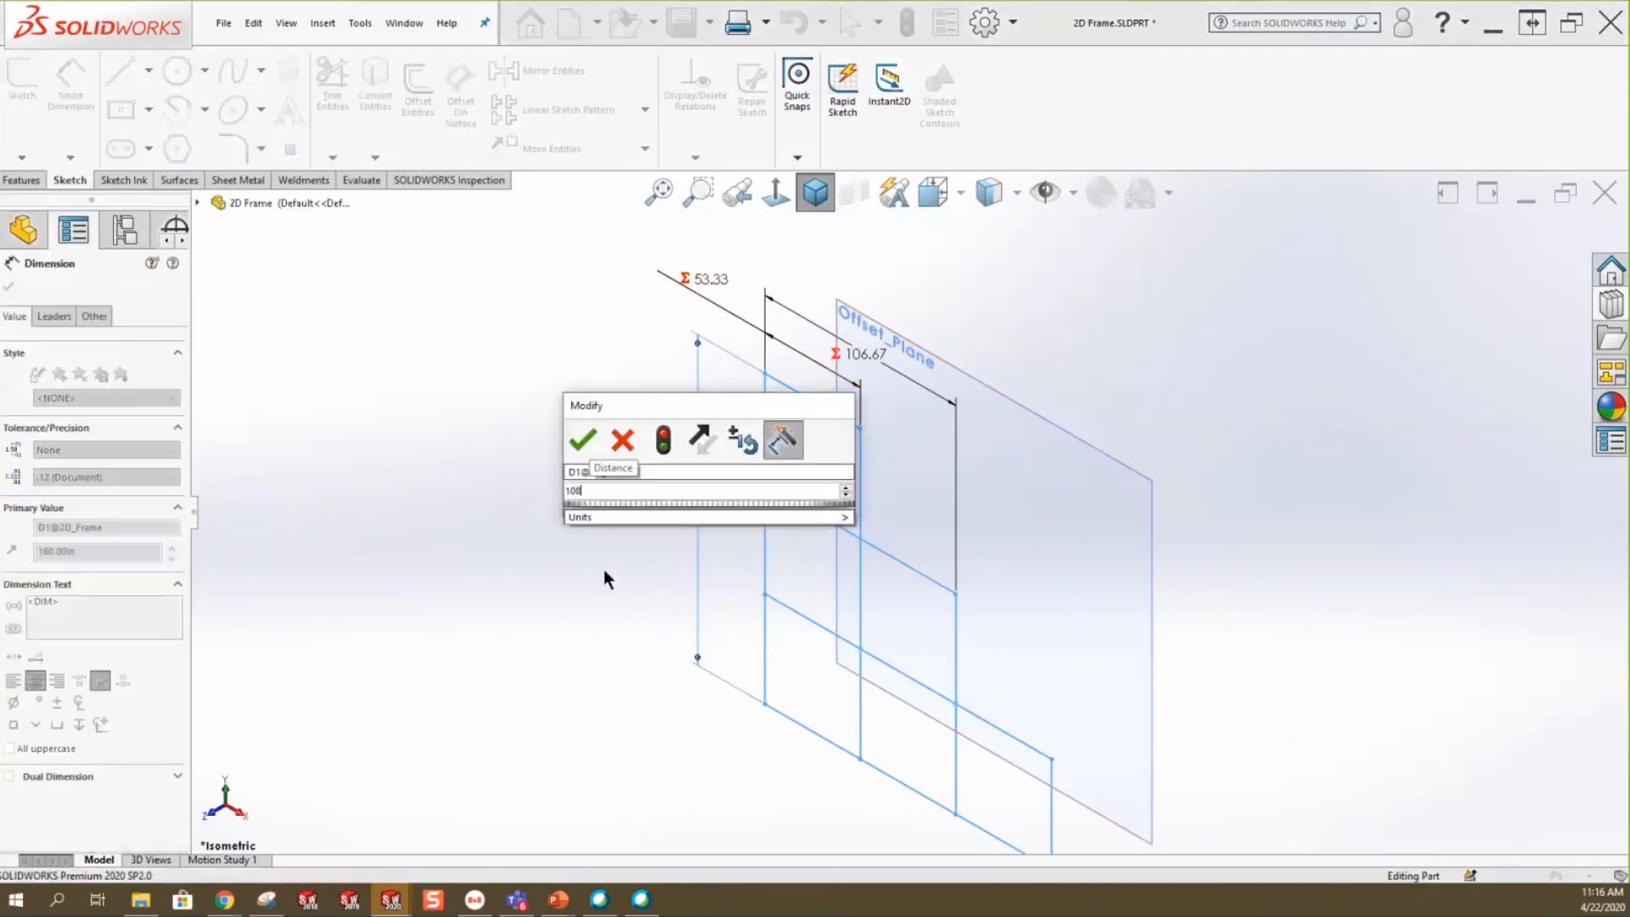
pyautogui.click(662, 441)
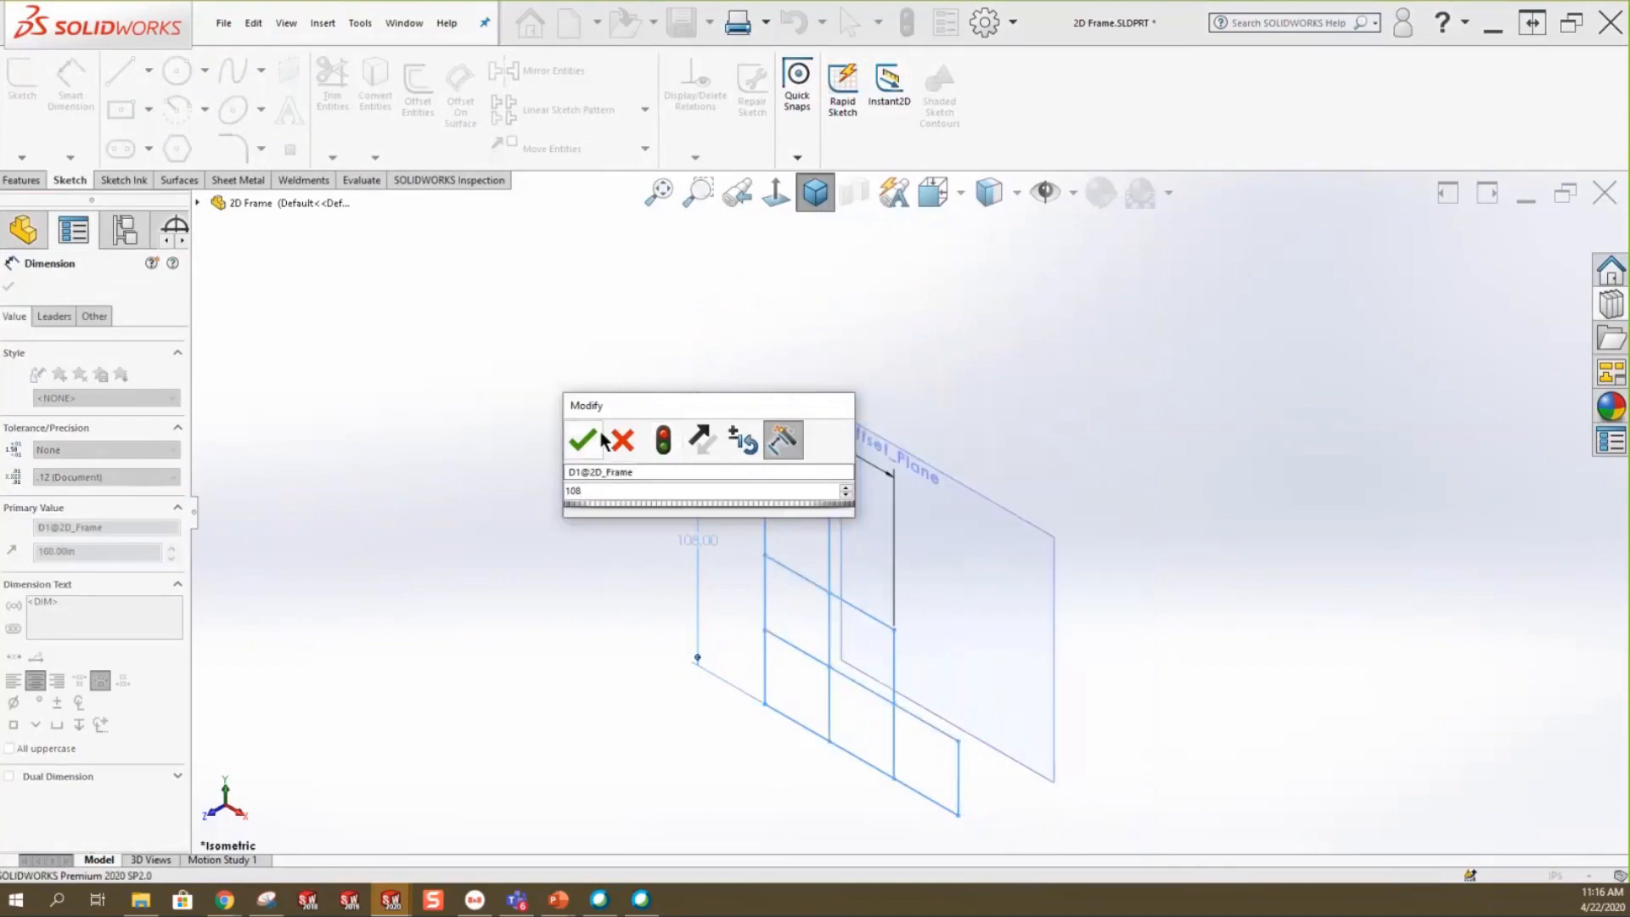
pyautogui.click(577, 444)
pyautogui.click(1164, 373)
pyautogui.scroll(-2, 1060, 785)
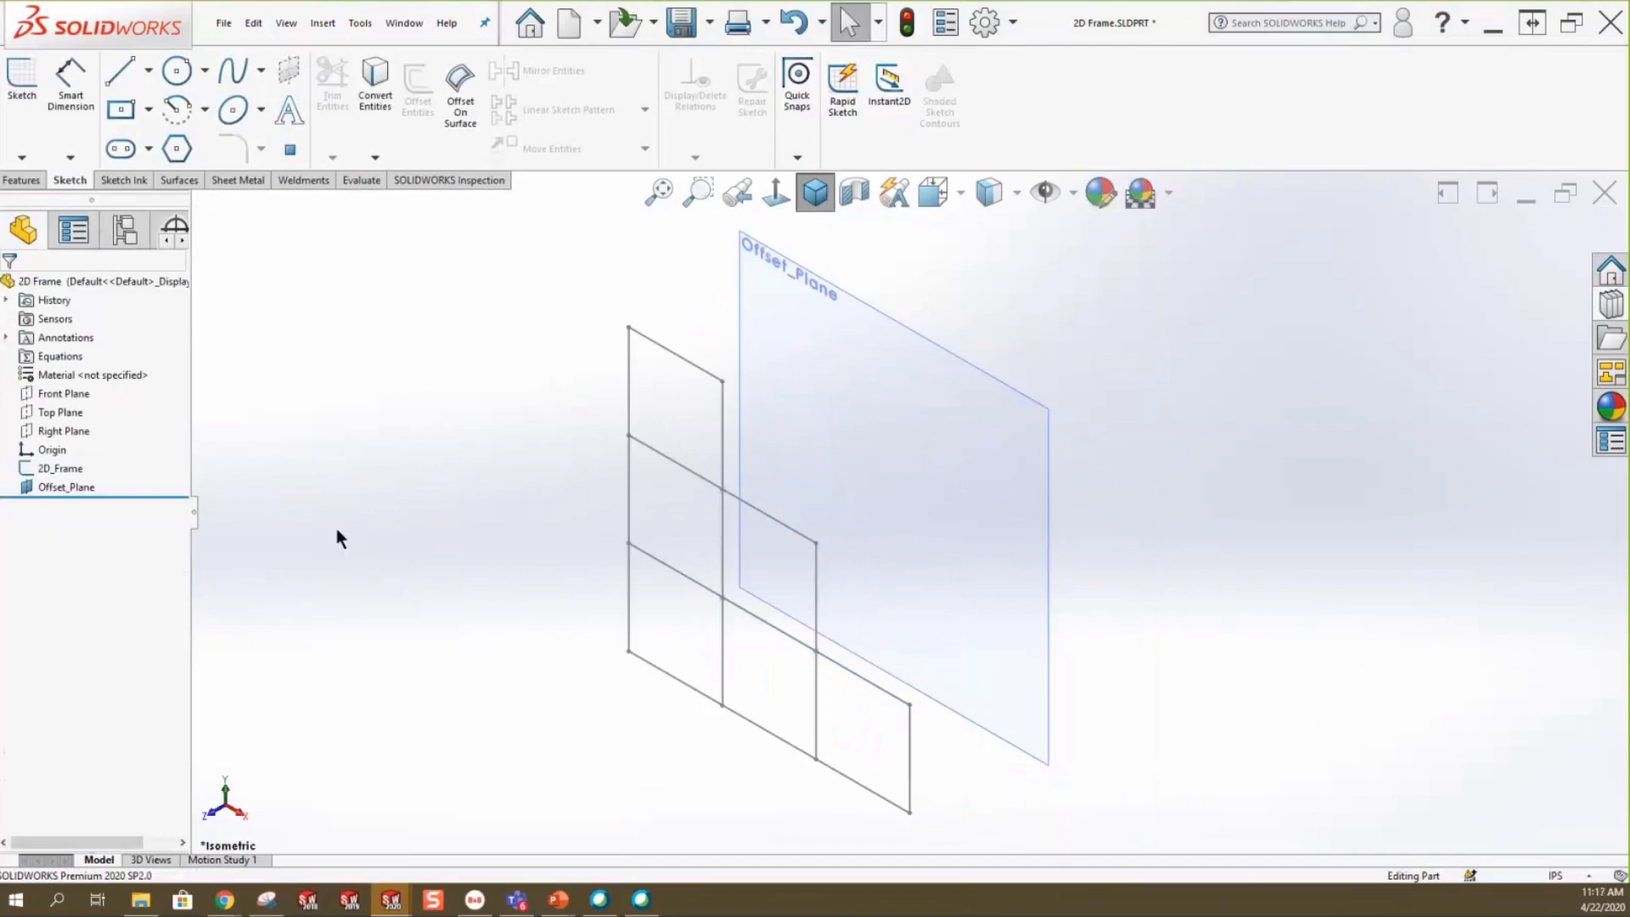
# Create a derived sketch of 2D_Frame on Offset_Plane.
pyautogui.click(60, 468)
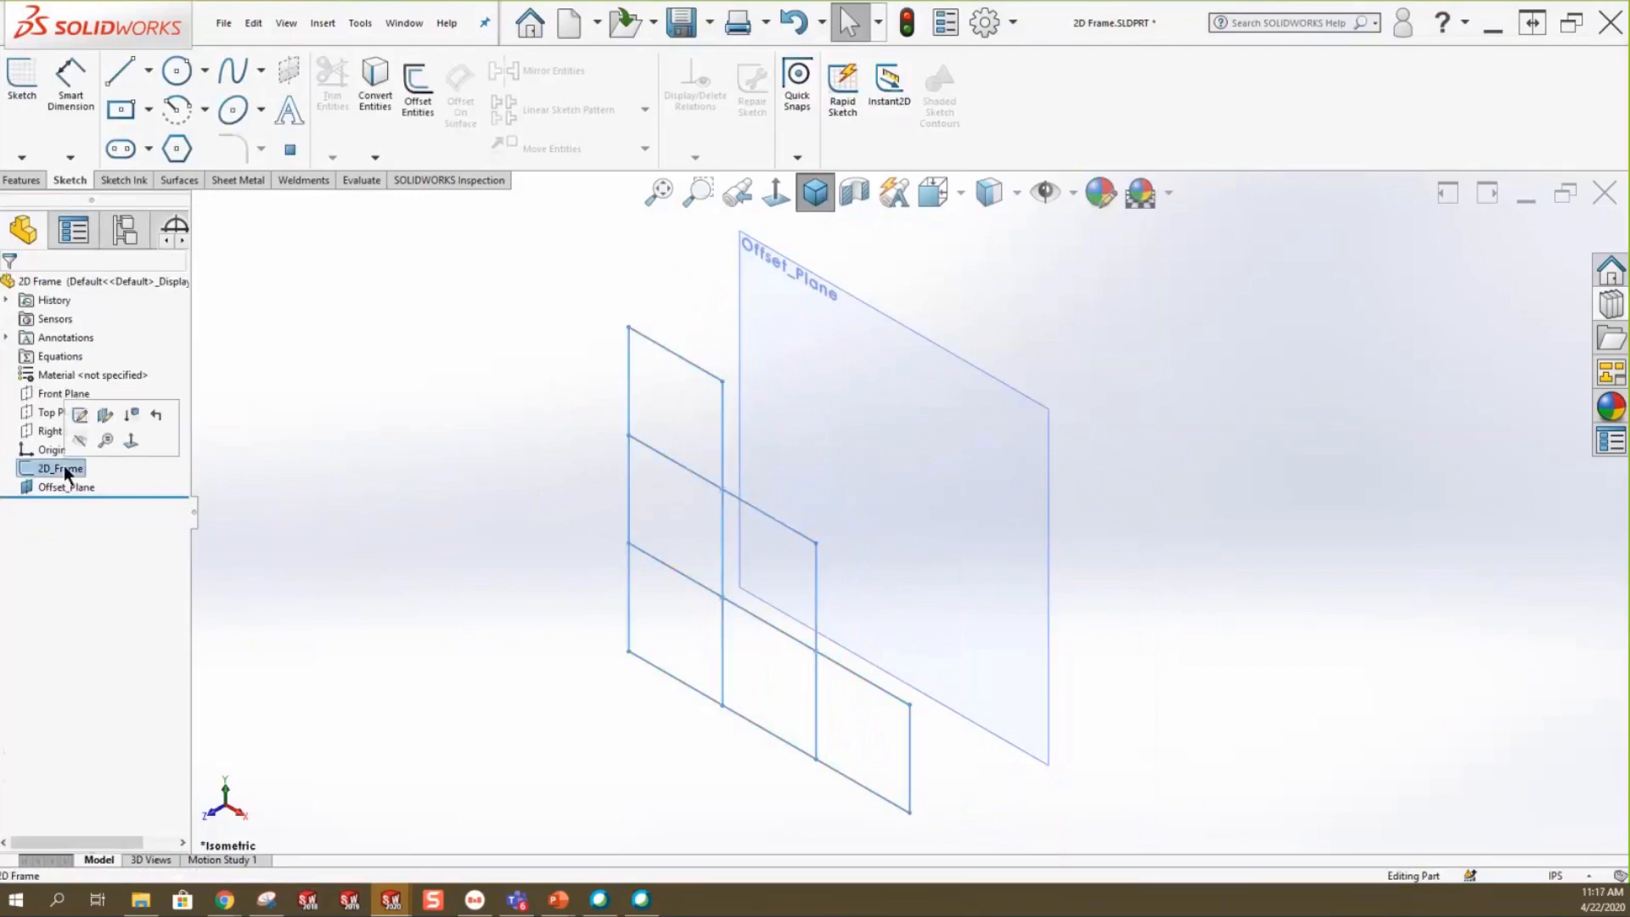
pyautogui.keyDown('ctrl'); pyautogui.click(54, 483); pyautogui.keyUp('ctrl')
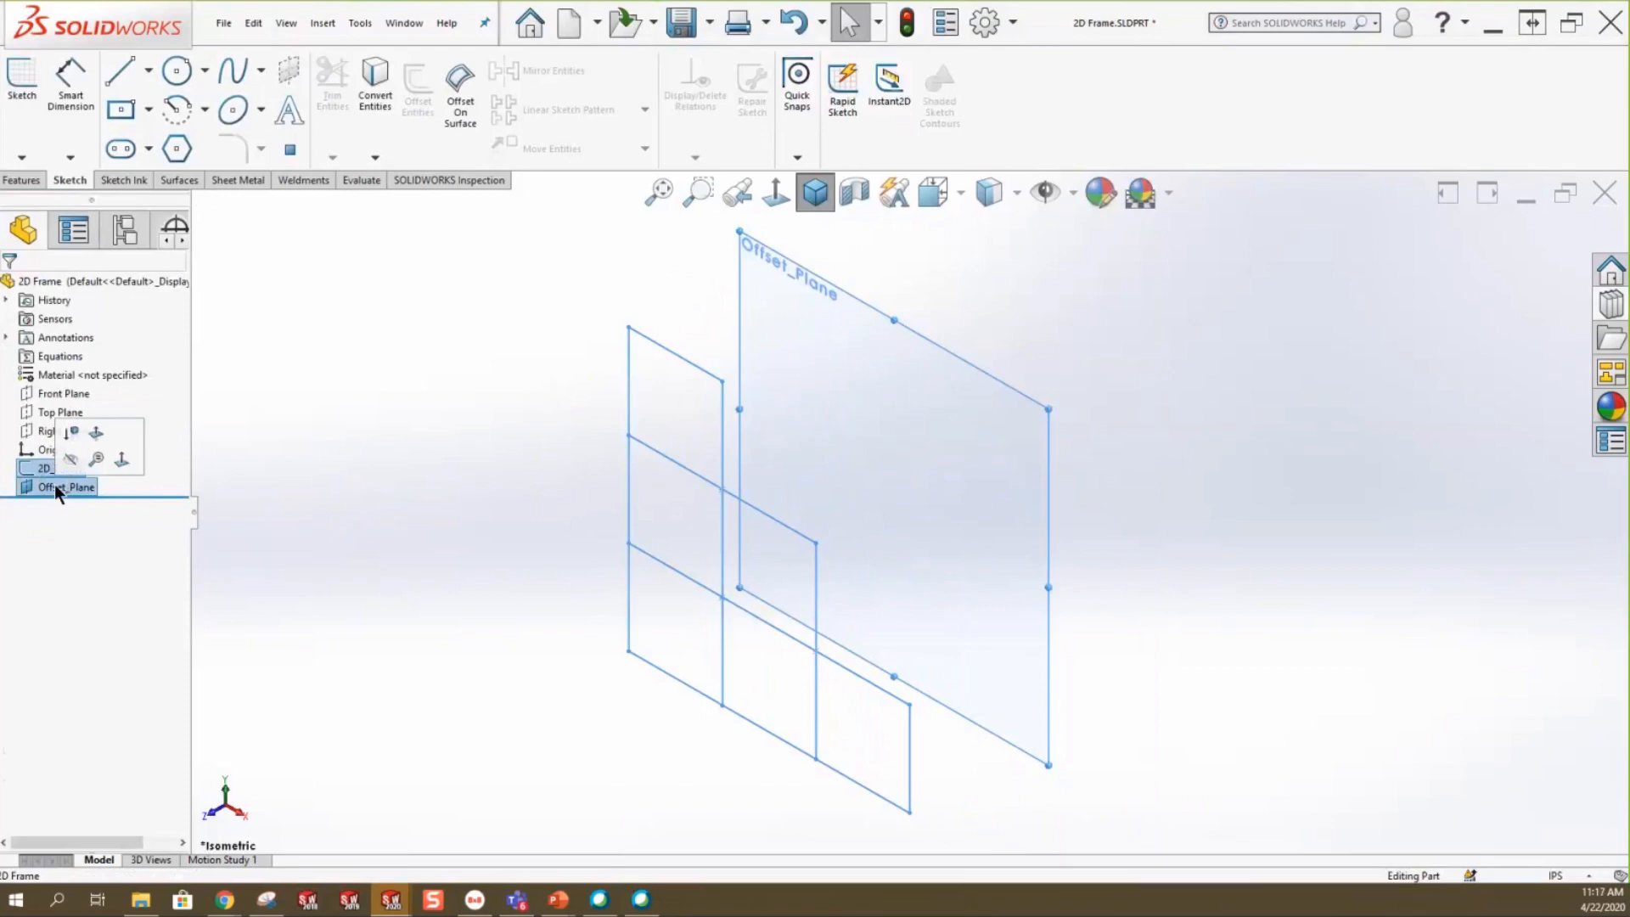
pyautogui.click(324, 25)
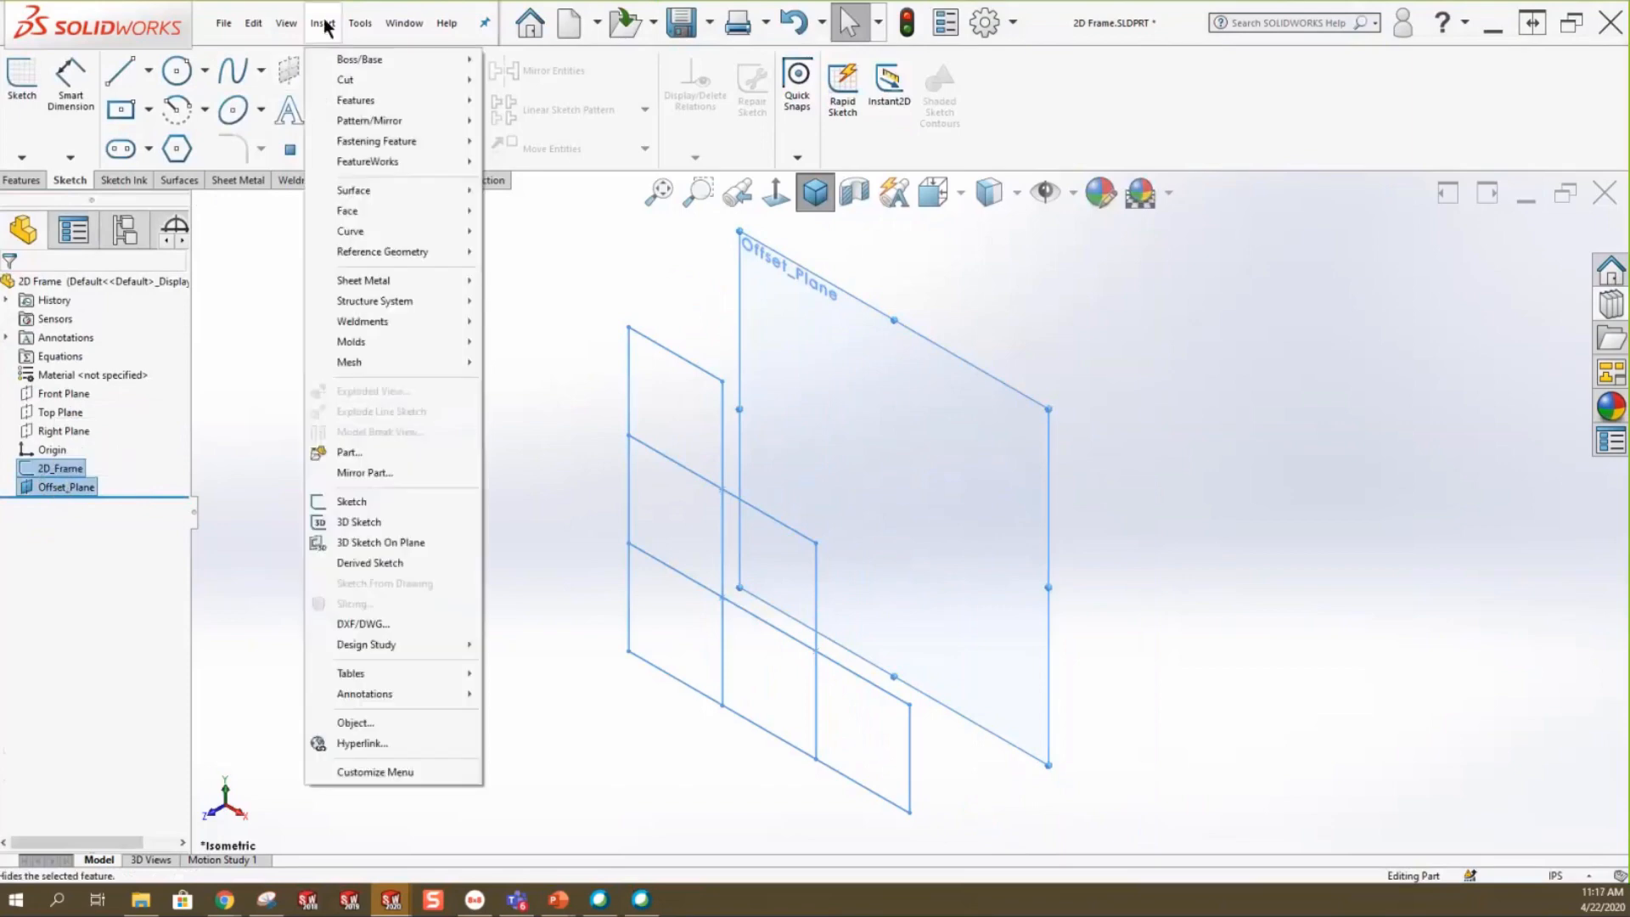
pyautogui.click(366, 564)
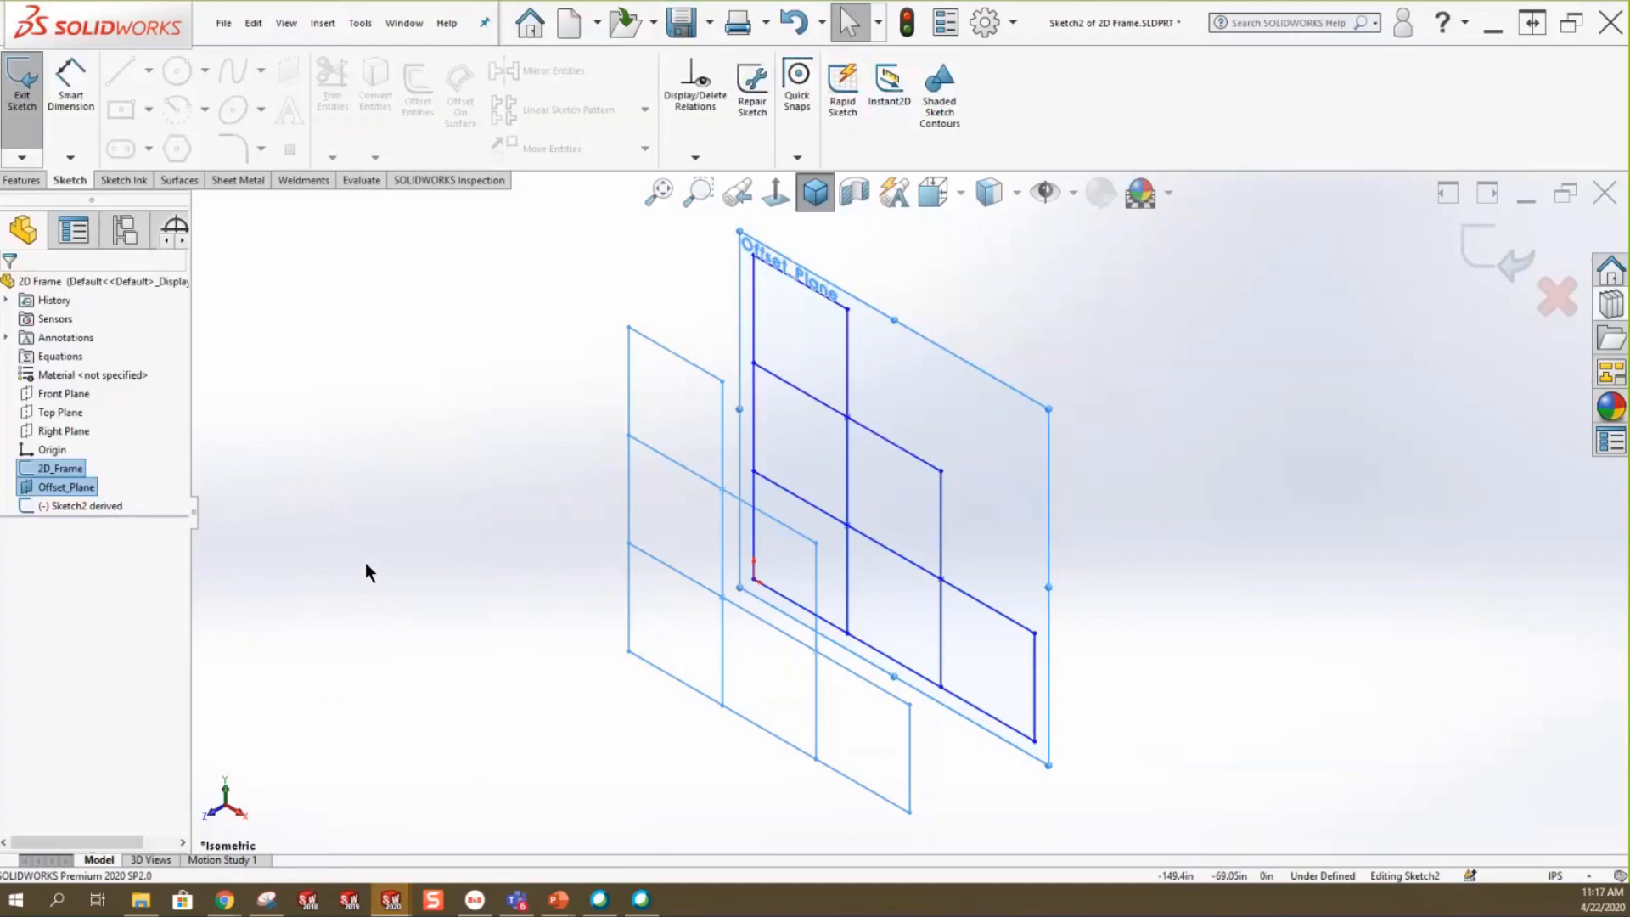
pyautogui.click(365, 562)
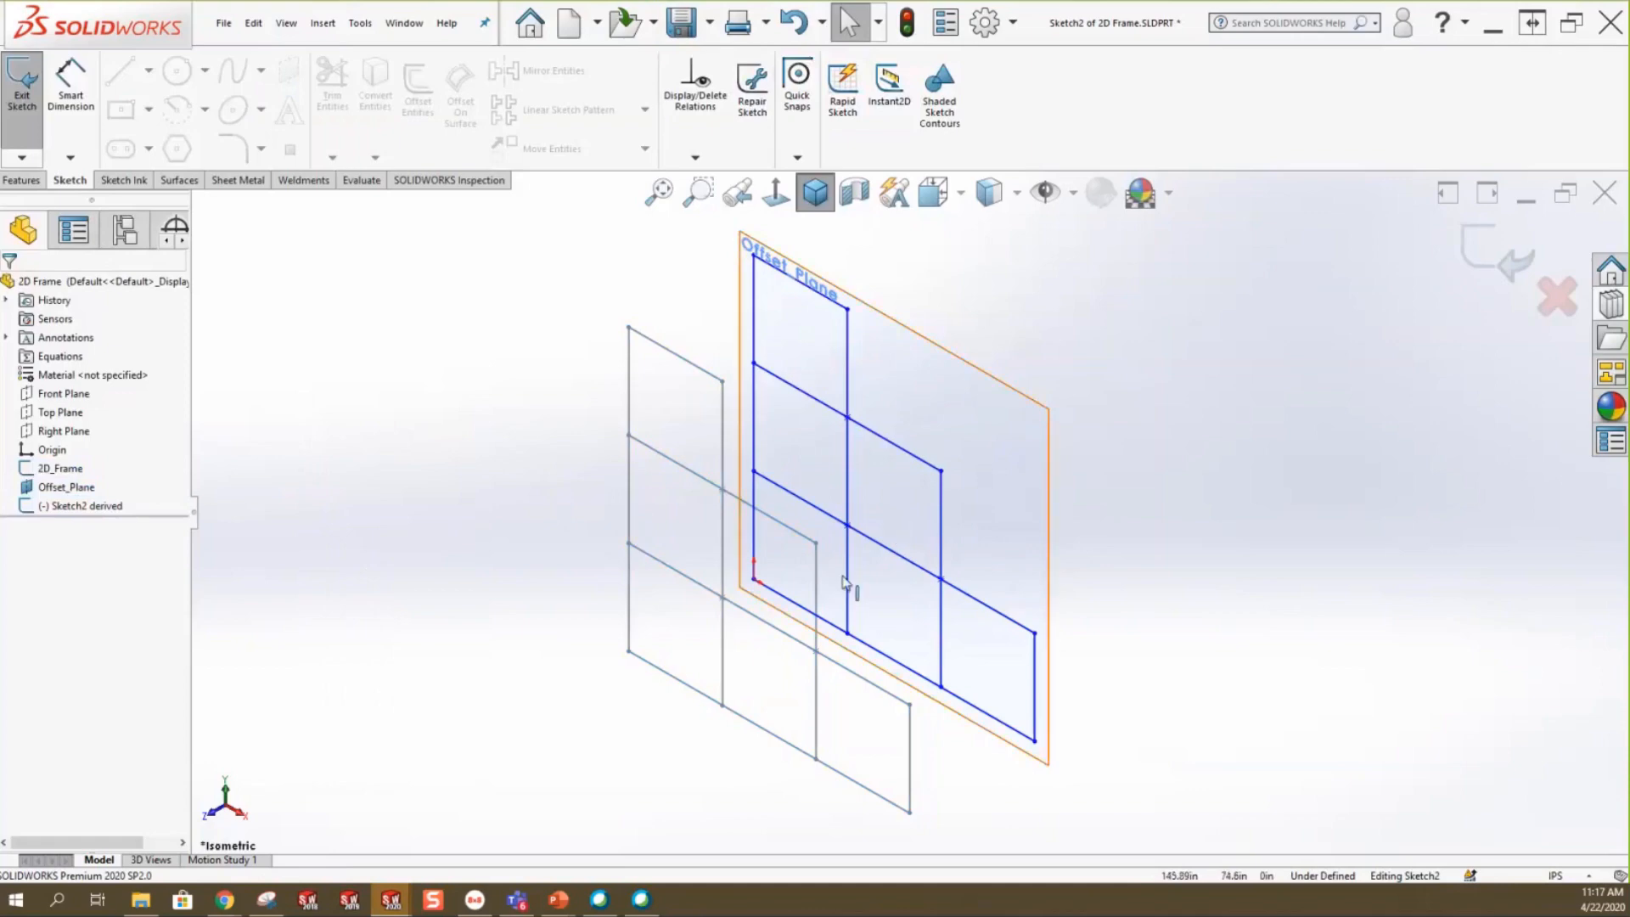
# Move the derived sketch upward on its plane, and make its lower-left corner coincident with the origin.
pyautogui.moveTo(753, 578)
pyautogui.mouseDown()
pyautogui.moveTo(823, 582)
pyautogui.moveTo(937, 303)
pyautogui.moveTo(1214, 369)
pyautogui.moveTo(641, 458)
pyautogui.moveTo(984, 603)
pyautogui.moveTo(606, 422)
pyautogui.moveTo(890, 365)
pyautogui.moveTo(780, 445)
pyautogui.mouseUp()
pyautogui.press('Escape')
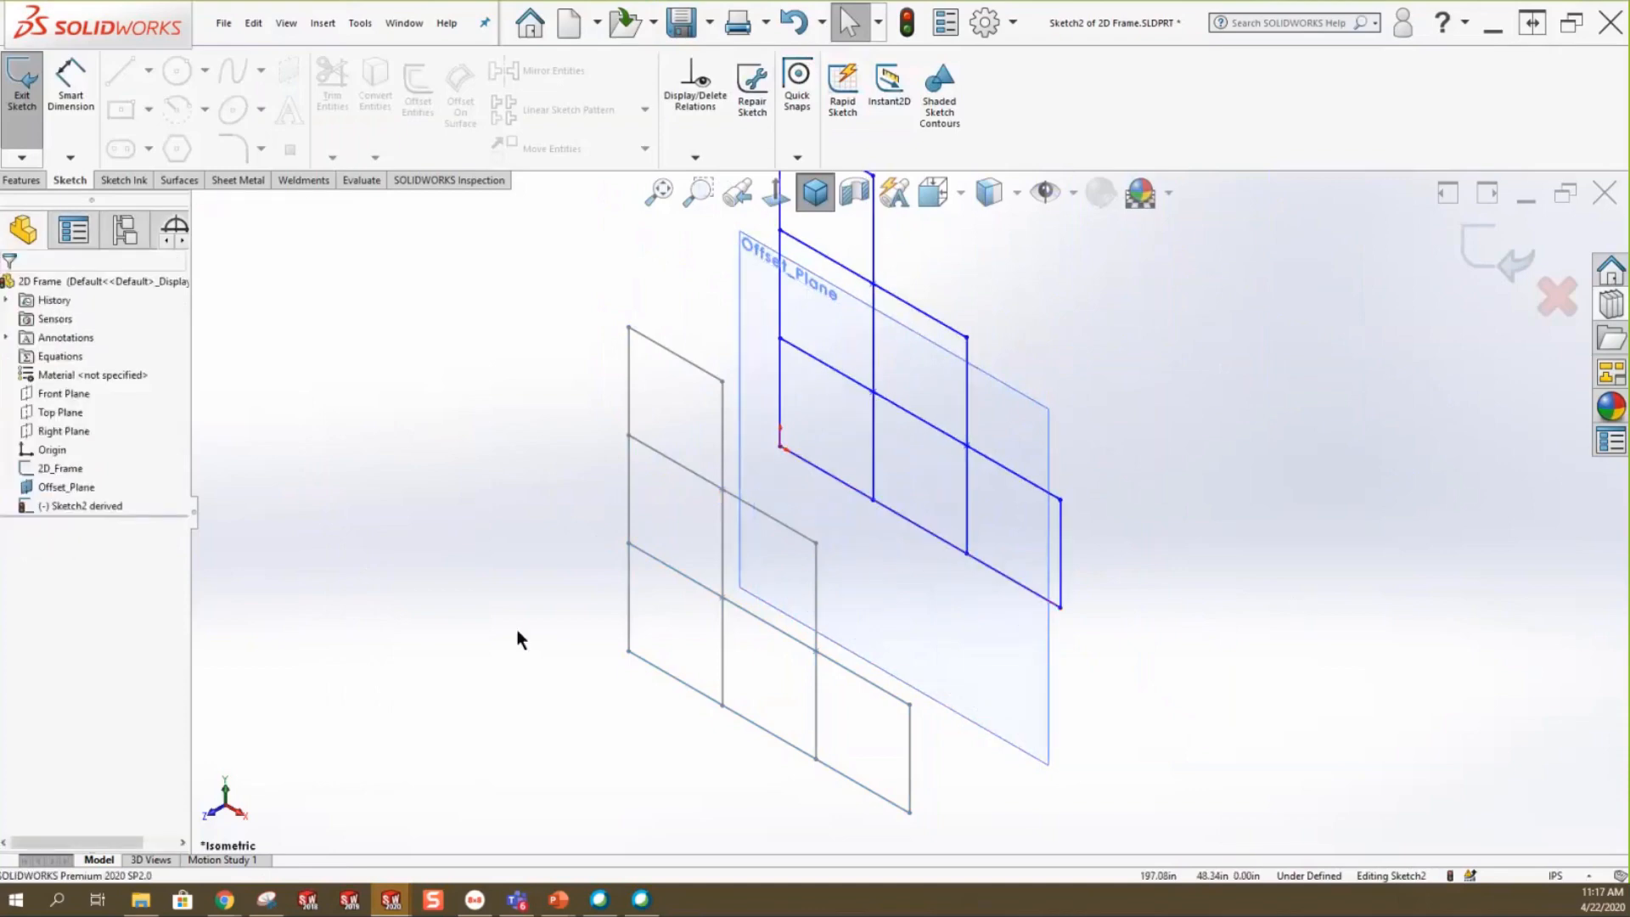
pyautogui.click(629, 651)
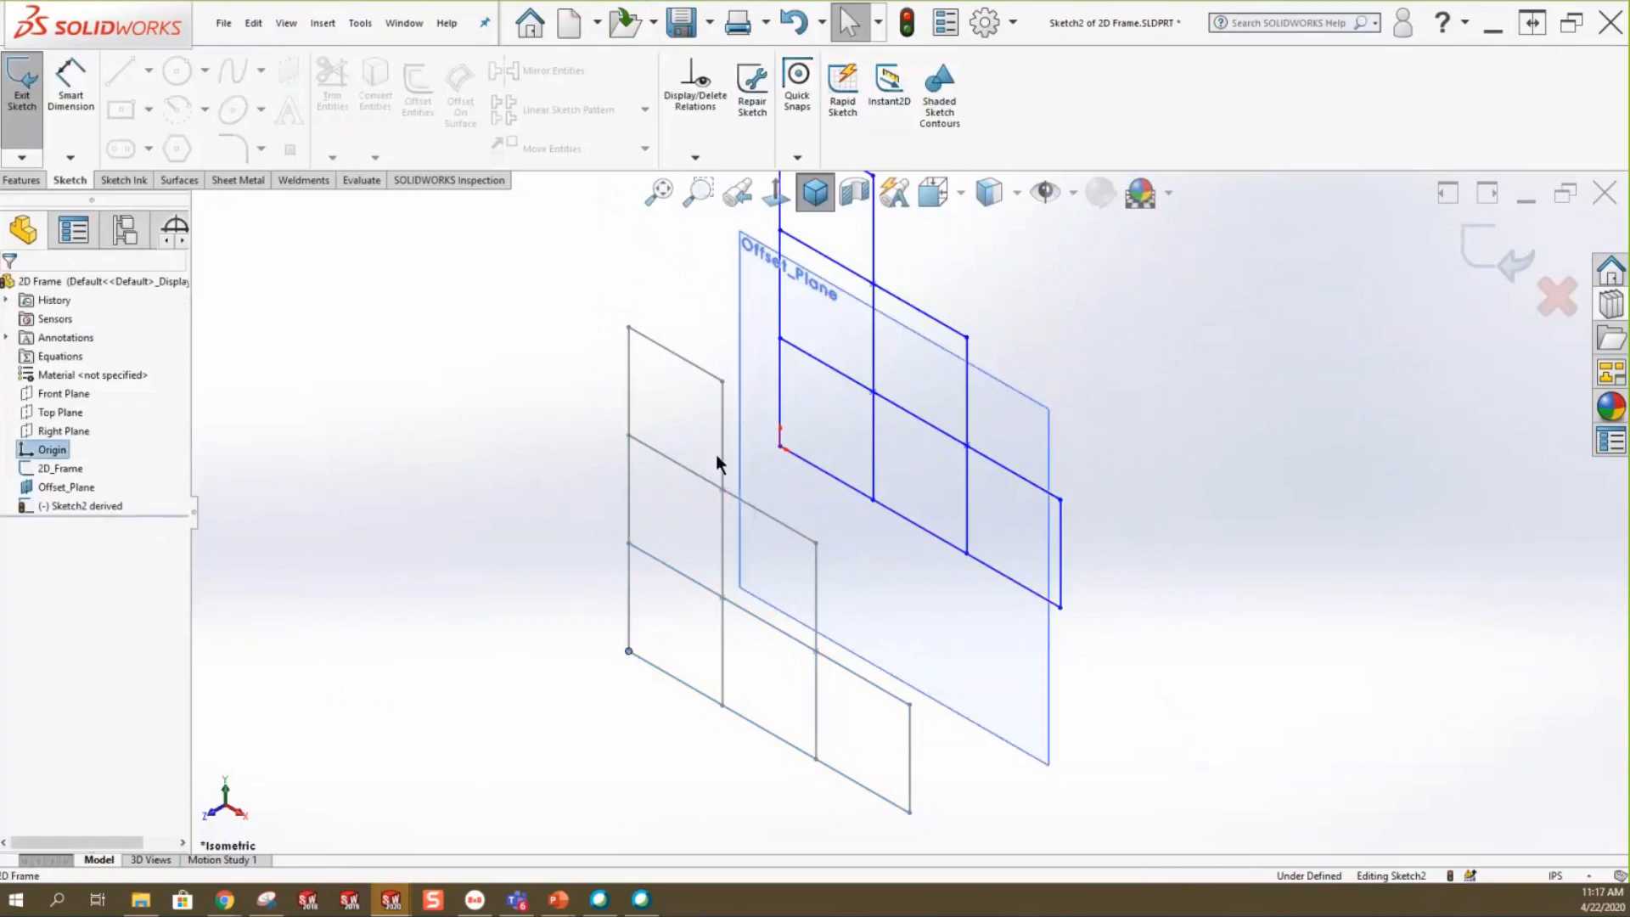
pyautogui.keyDown('ctrl'); pyautogui.click(780, 447); pyautogui.keyUp('ctrl')
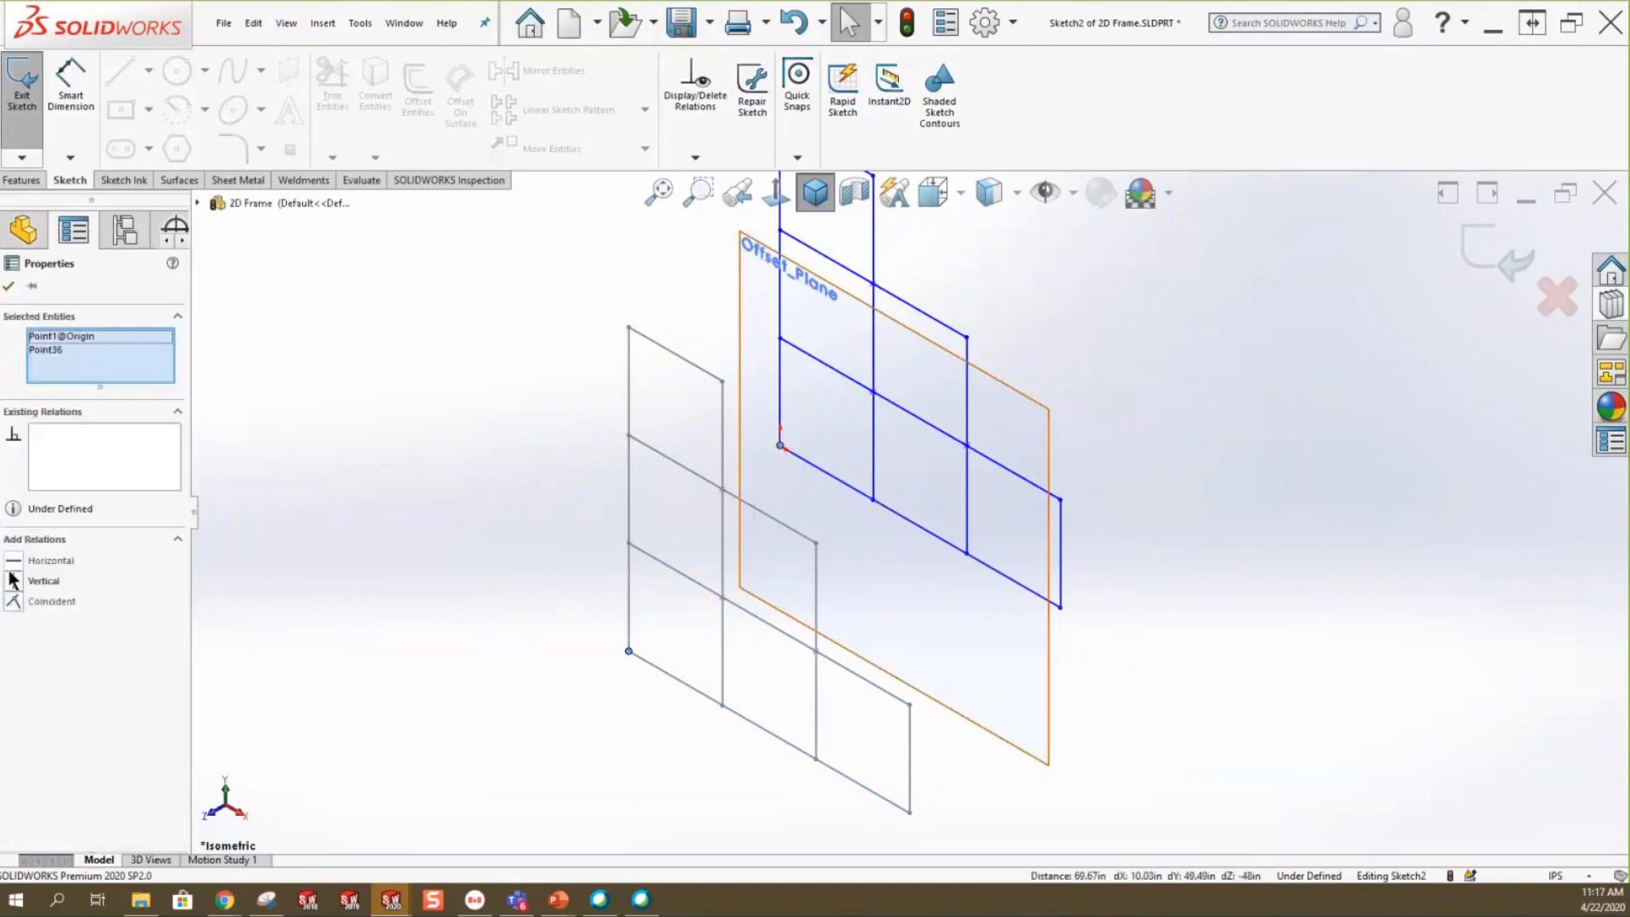
pyautogui.click(14, 593)
pyautogui.click(271, 586)
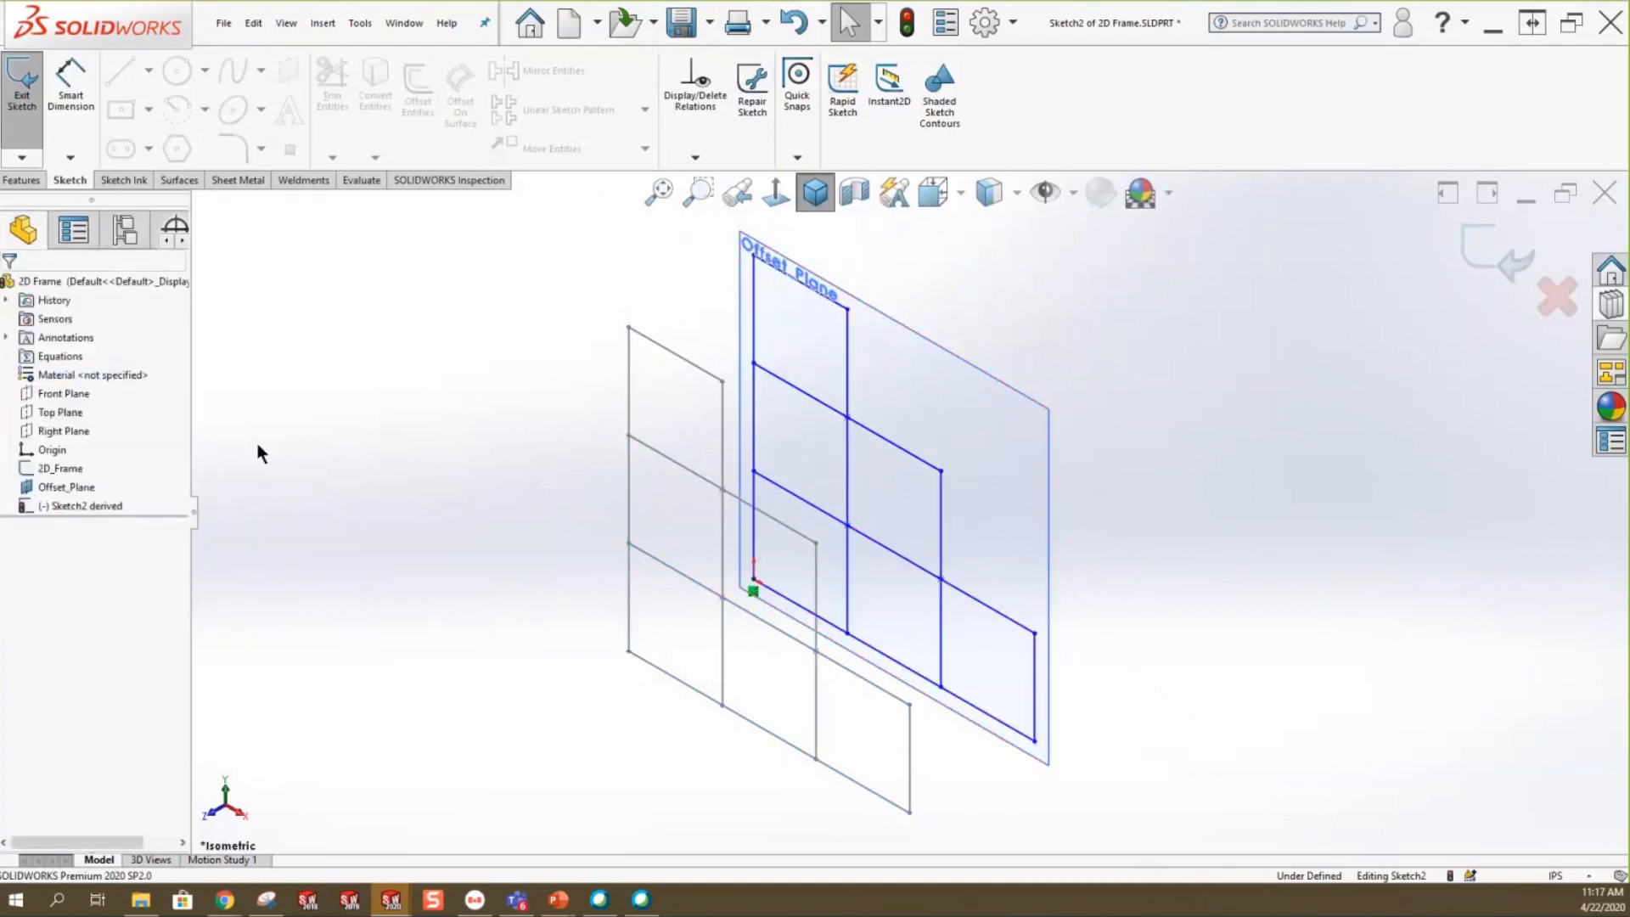
# Make the derived sketch's lower-right corner coincident with the matching corner of 2D_Frame, and finish the sketch.
pyautogui.click(779, 196)
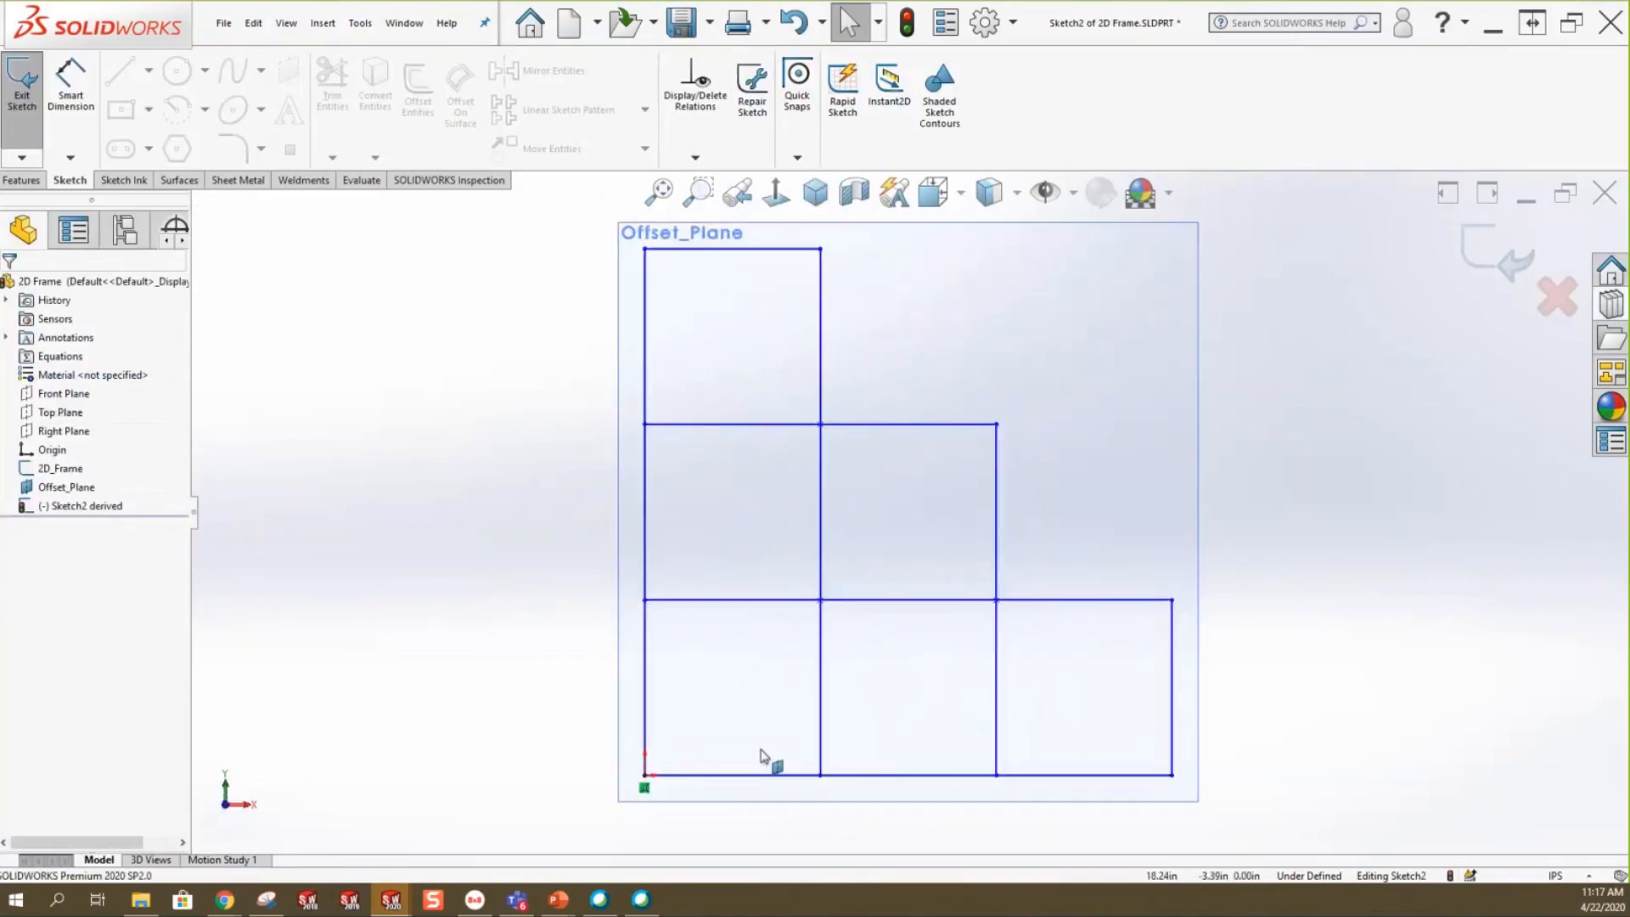
pyautogui.click(807, 198)
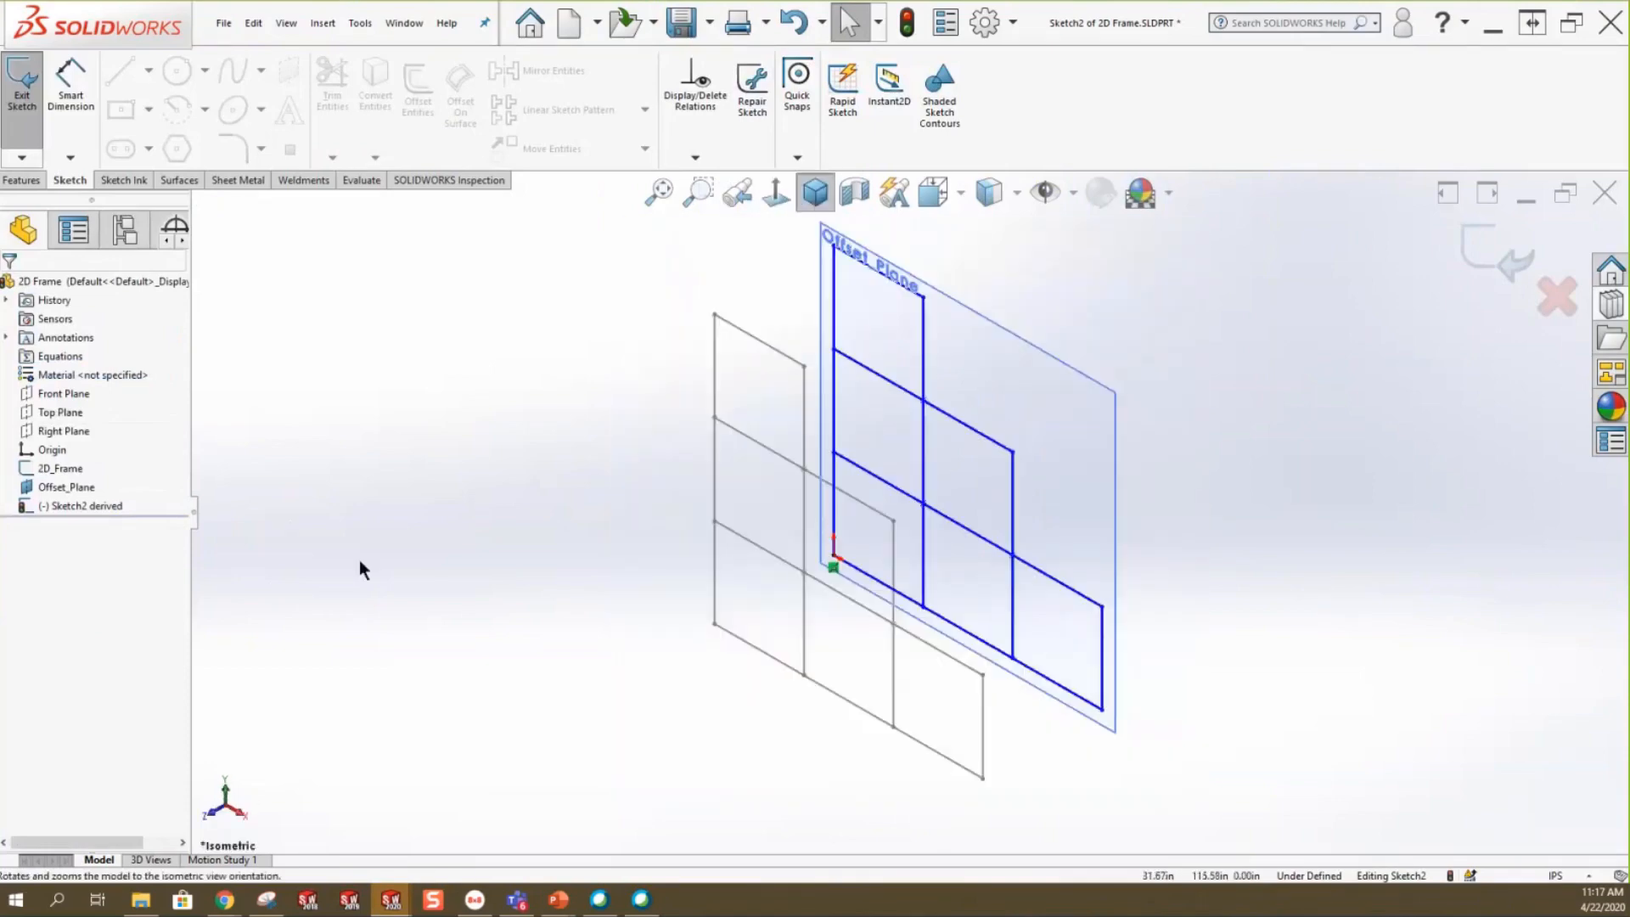
pyautogui.click(1102, 708)
pyautogui.moveTo(1107, 302)
pyautogui.mouseDown()
pyautogui.moveTo(1180, 706)
pyautogui.moveTo(353, 337)
pyautogui.moveTo(1237, 772)
pyautogui.moveTo(998, 289)
pyautogui.moveTo(1203, 706)
pyautogui.mouseUp()
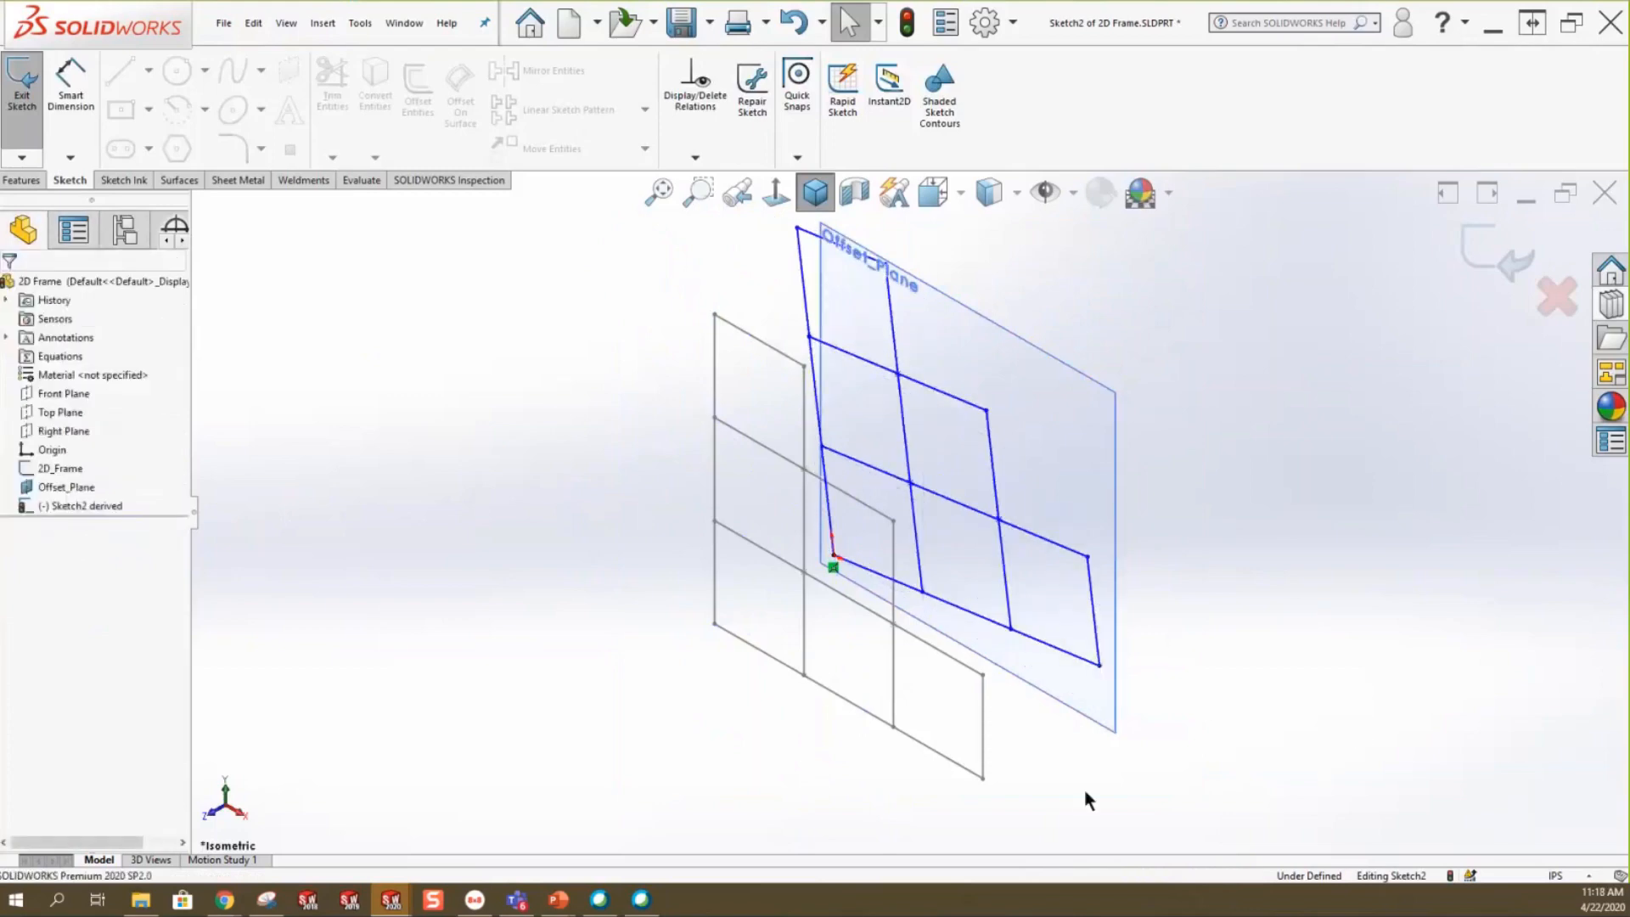
pyautogui.keyDown('ctrl'); pyautogui.click(1099, 667); pyautogui.keyUp('ctrl')
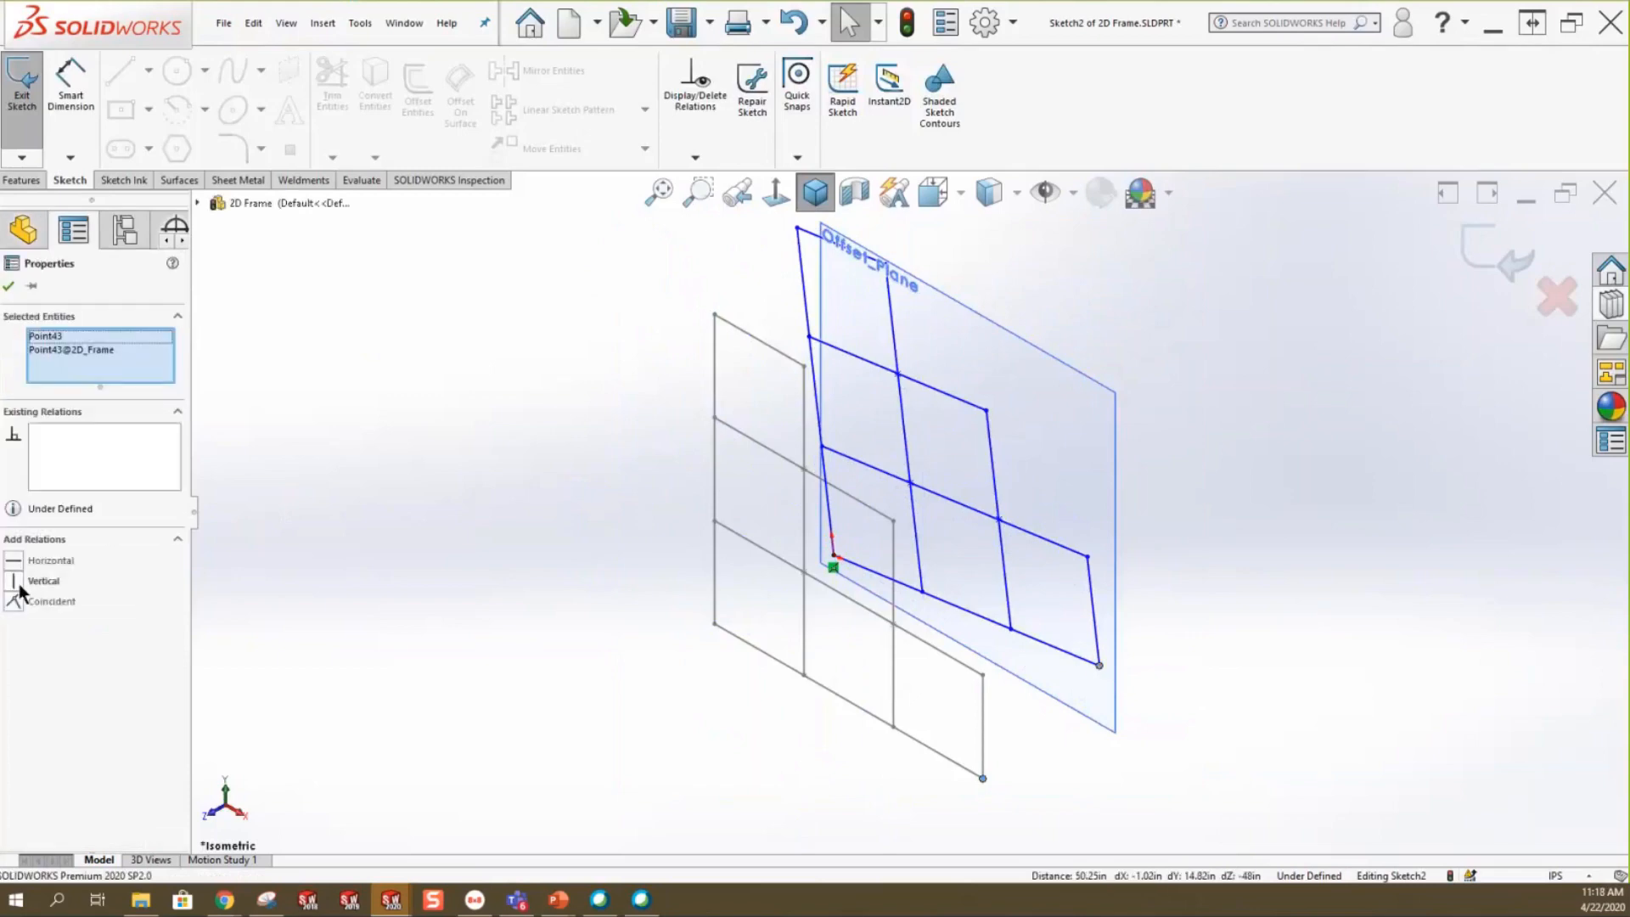
pyautogui.click(13, 601)
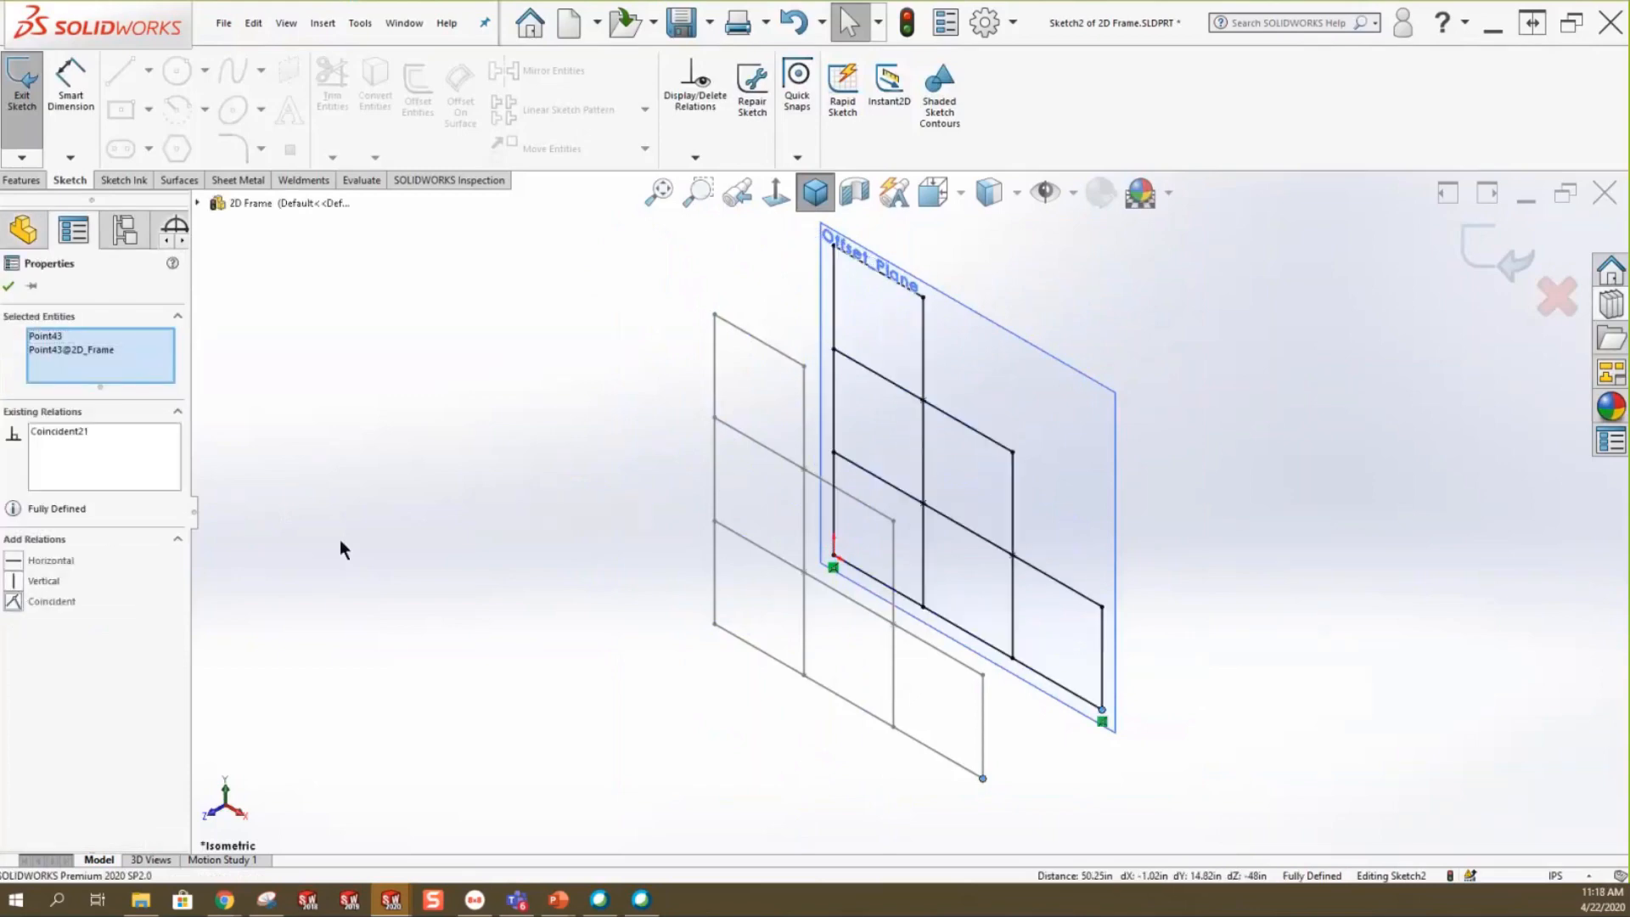
pyautogui.click(339, 539)
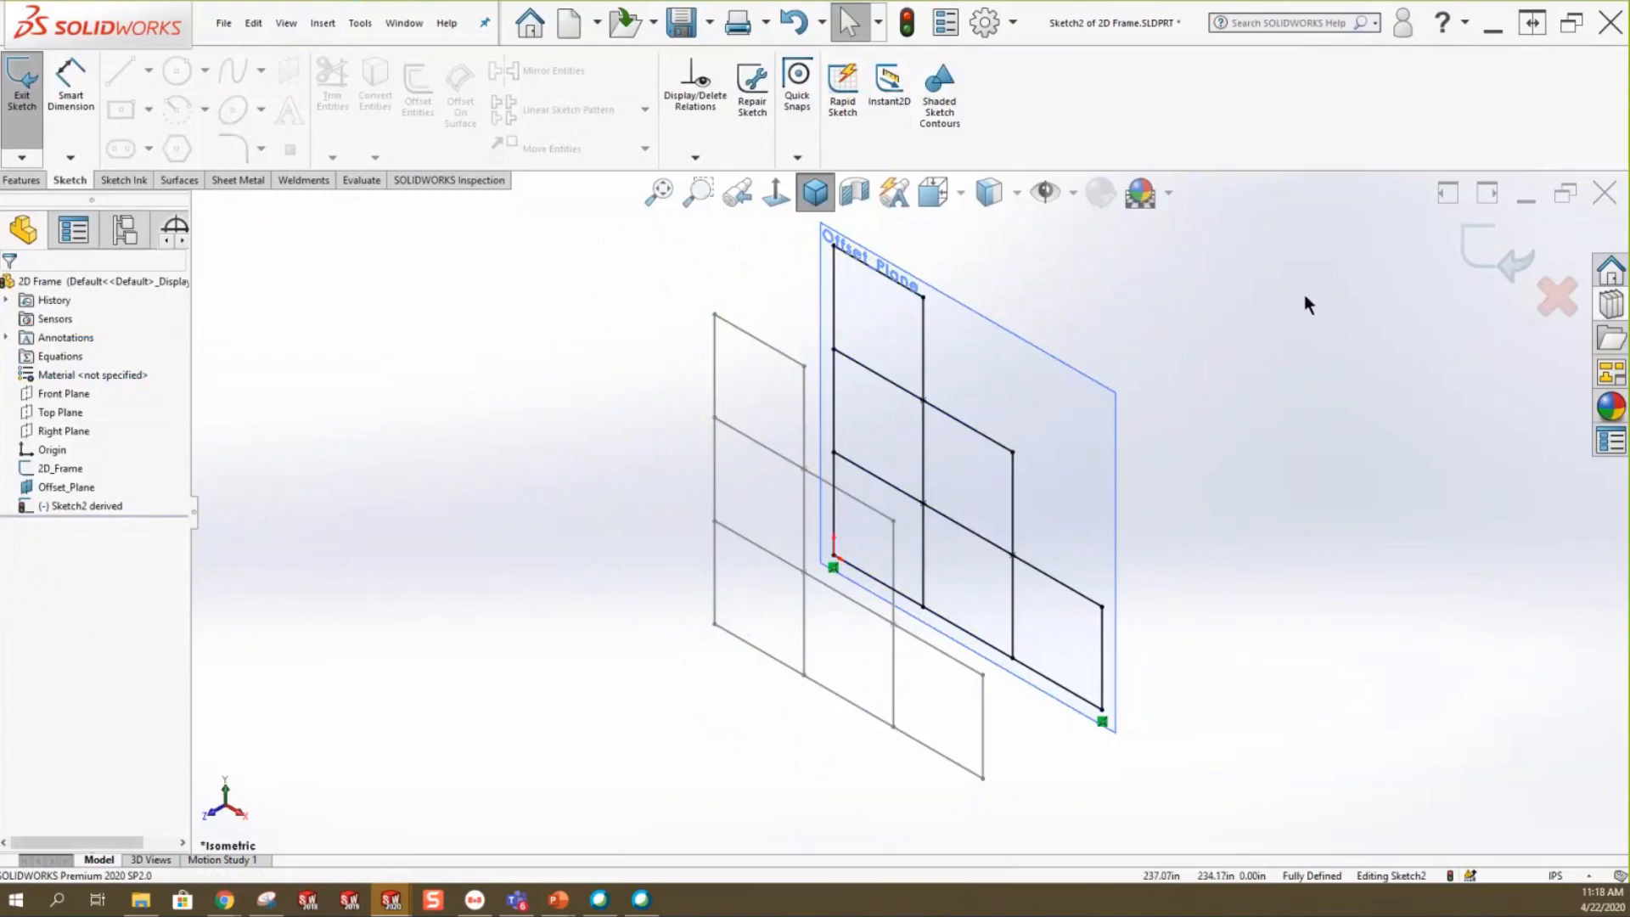
pyautogui.click(1469, 266)
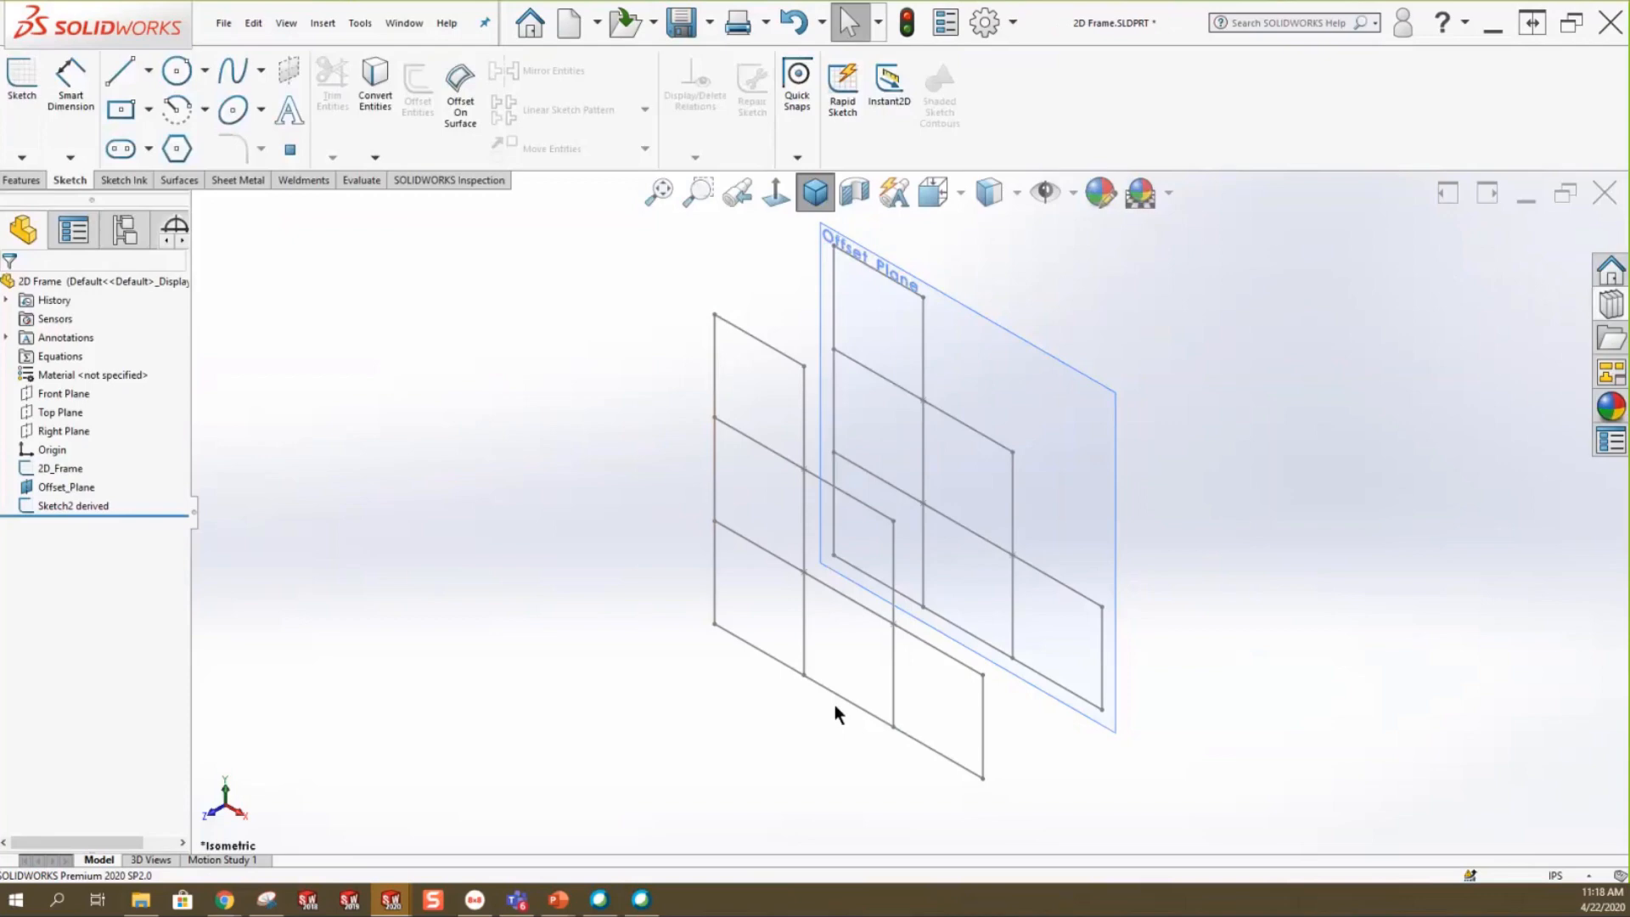
# Add a circle of about 11 in radius to the 2D_Frame sketch, outside the frame near its upper-right corner, and finish the sketch.
pyautogui.rightClick(61, 469)
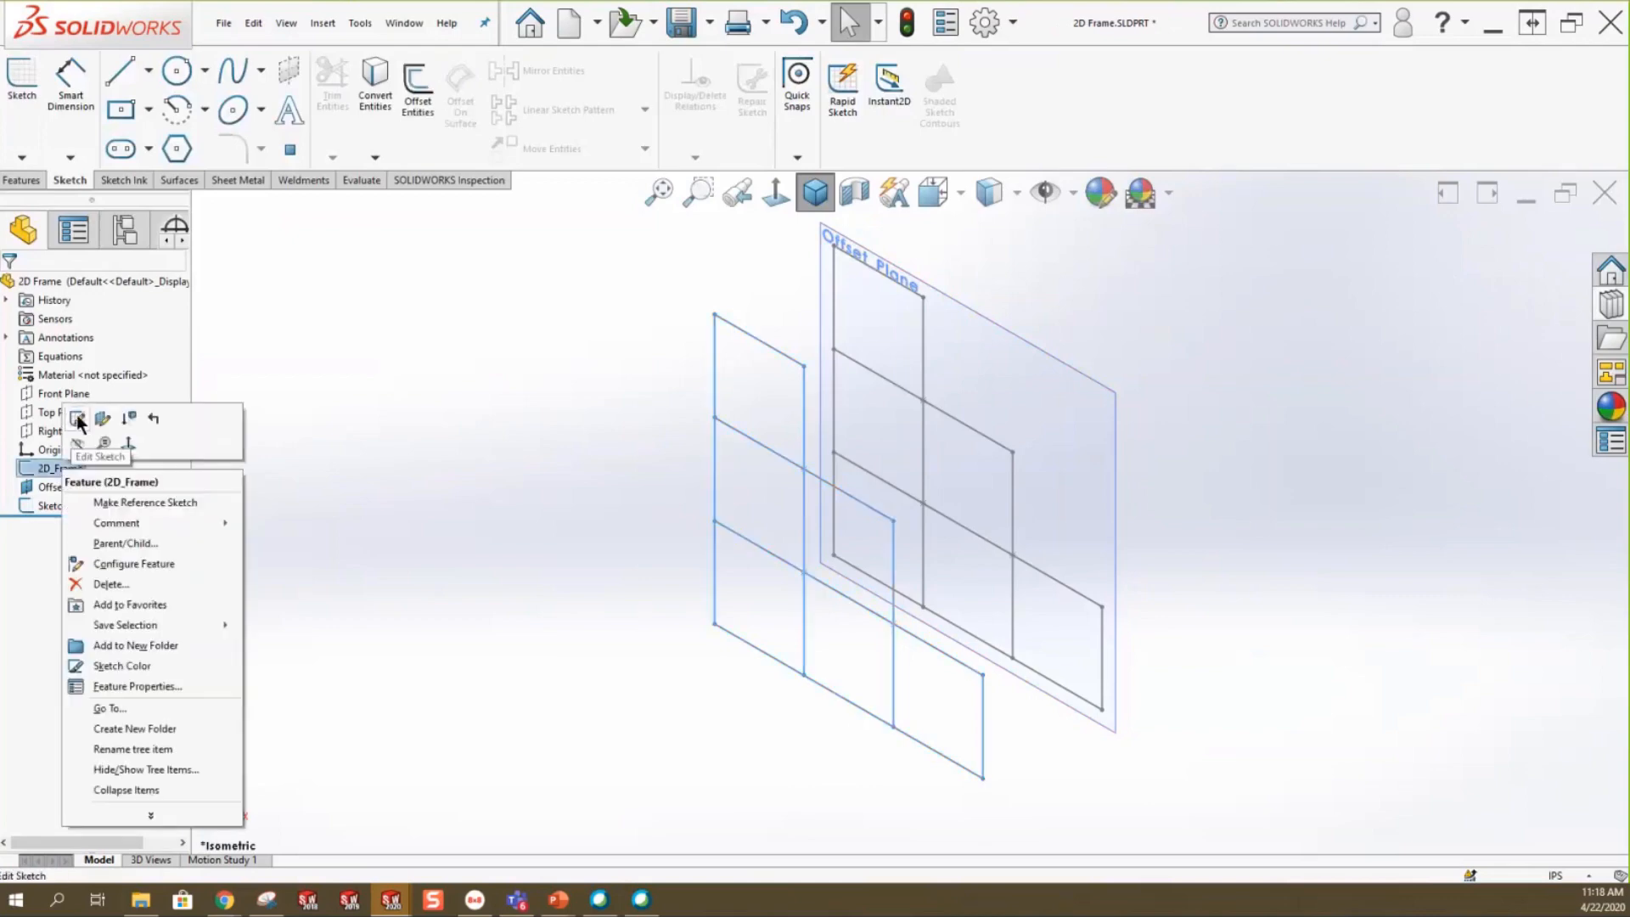
pyautogui.click(78, 419)
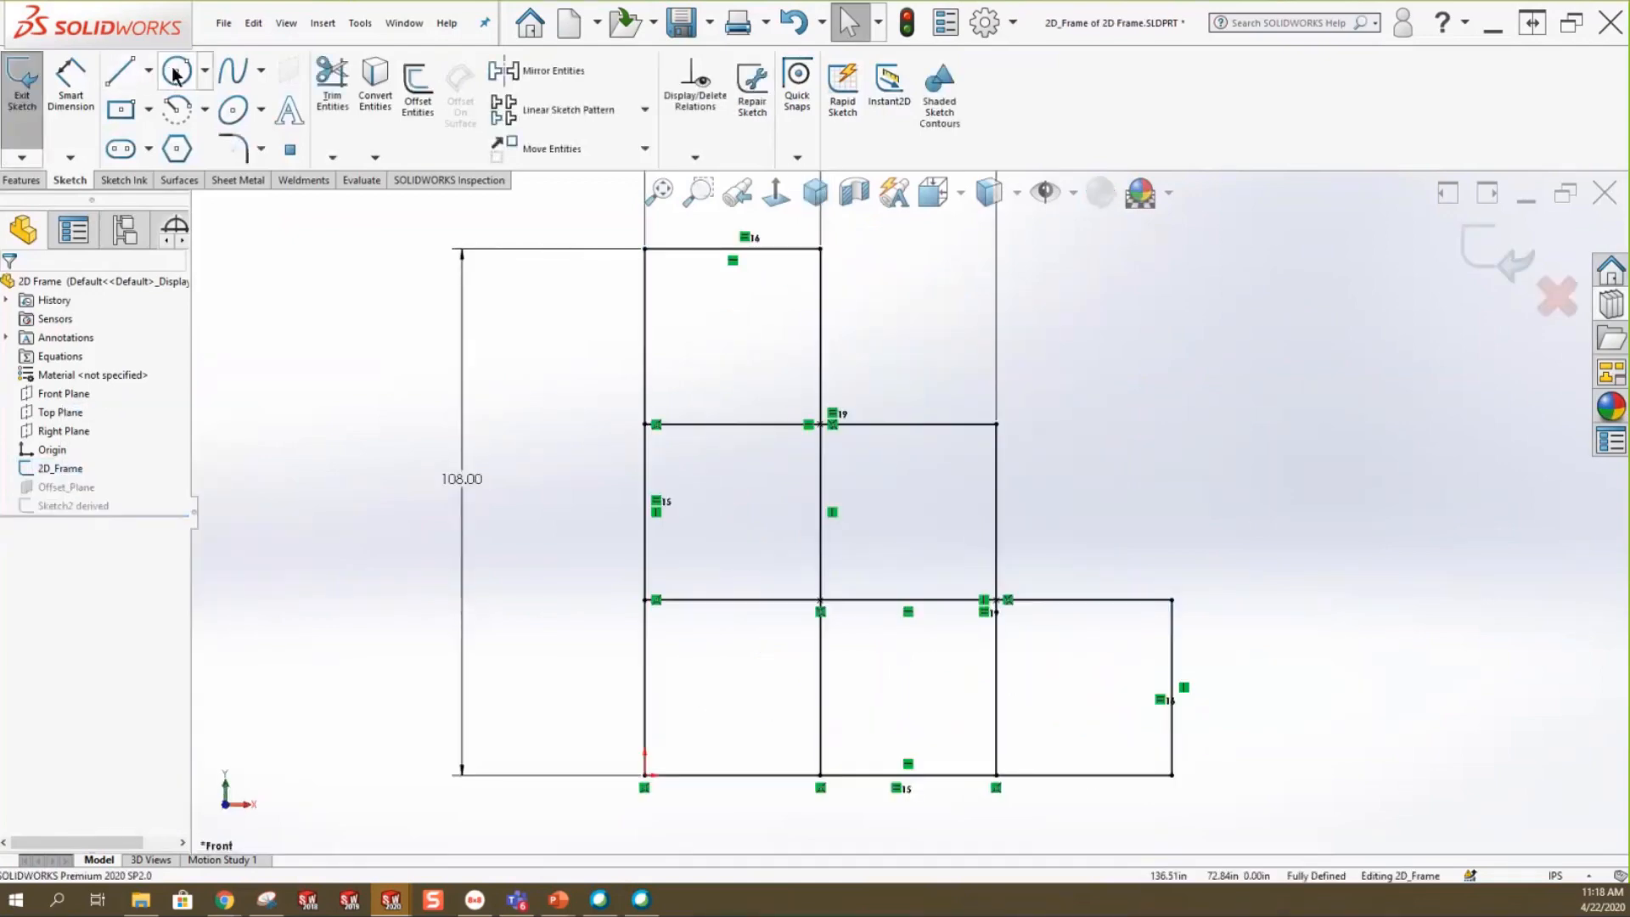
pyautogui.click(1119, 349)
pyautogui.click(1156, 393)
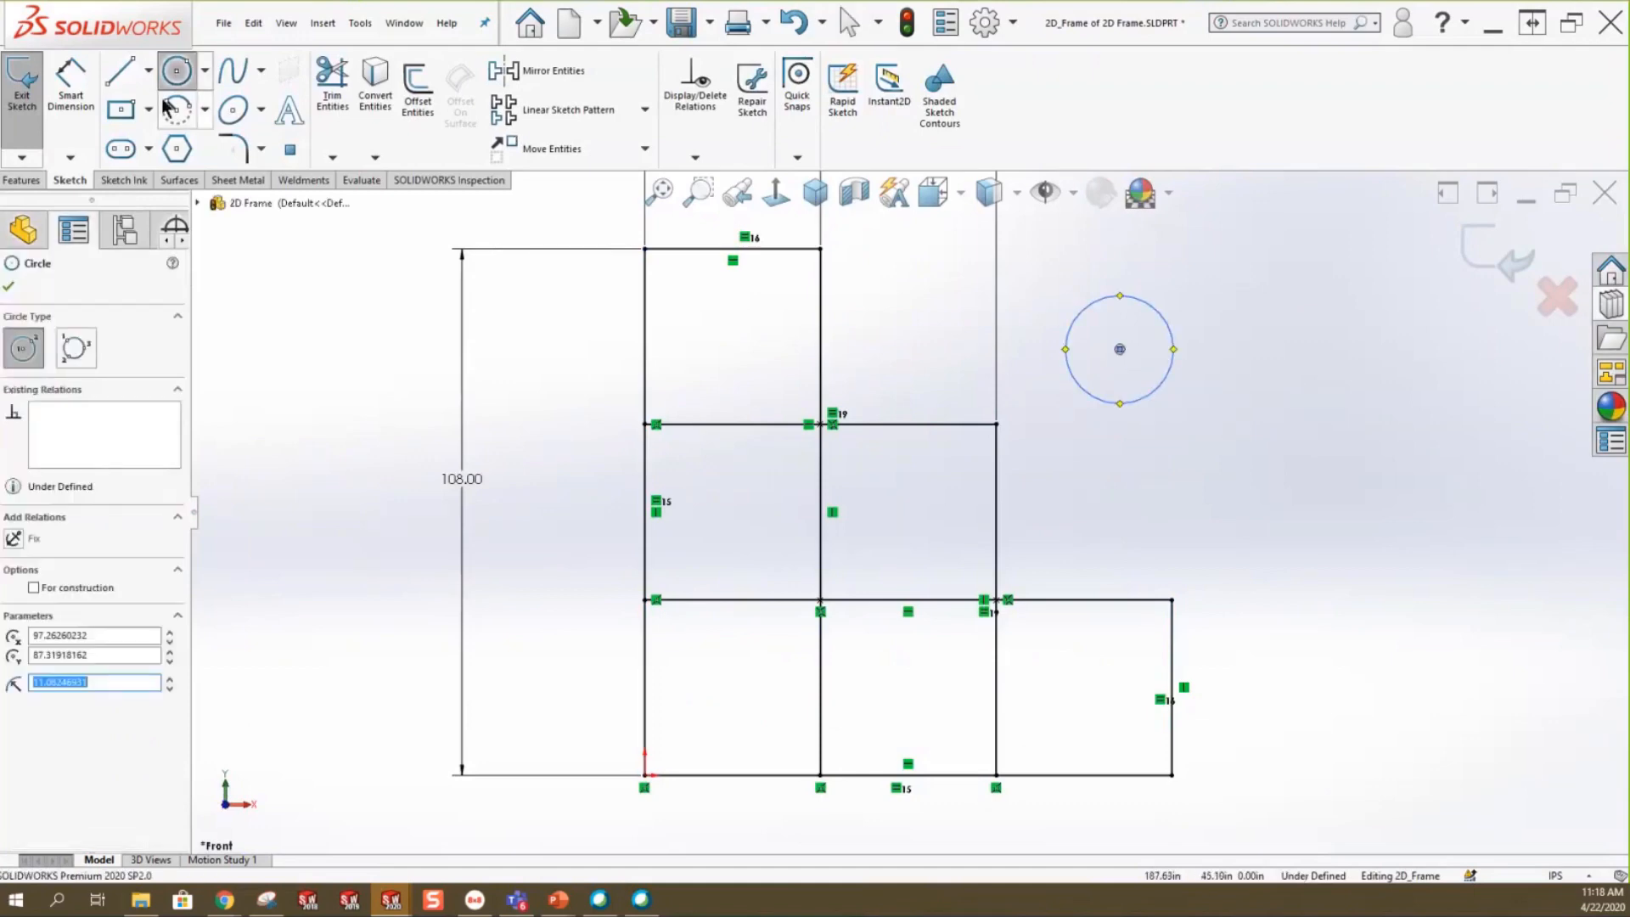
pyautogui.press('Escape')
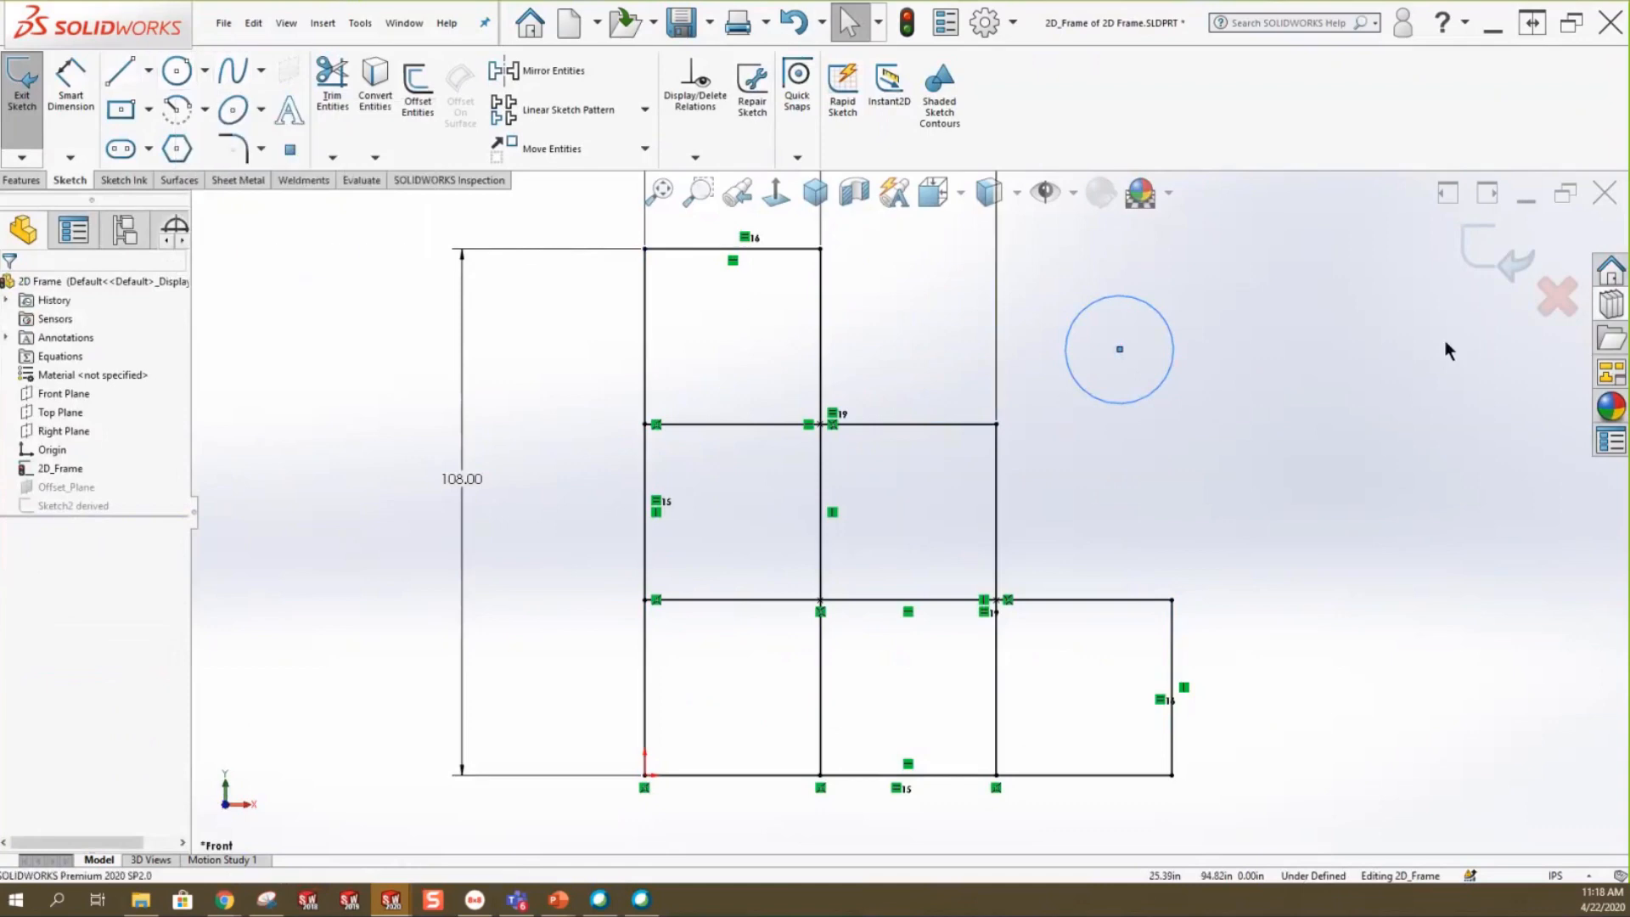
pyautogui.click(1475, 253)
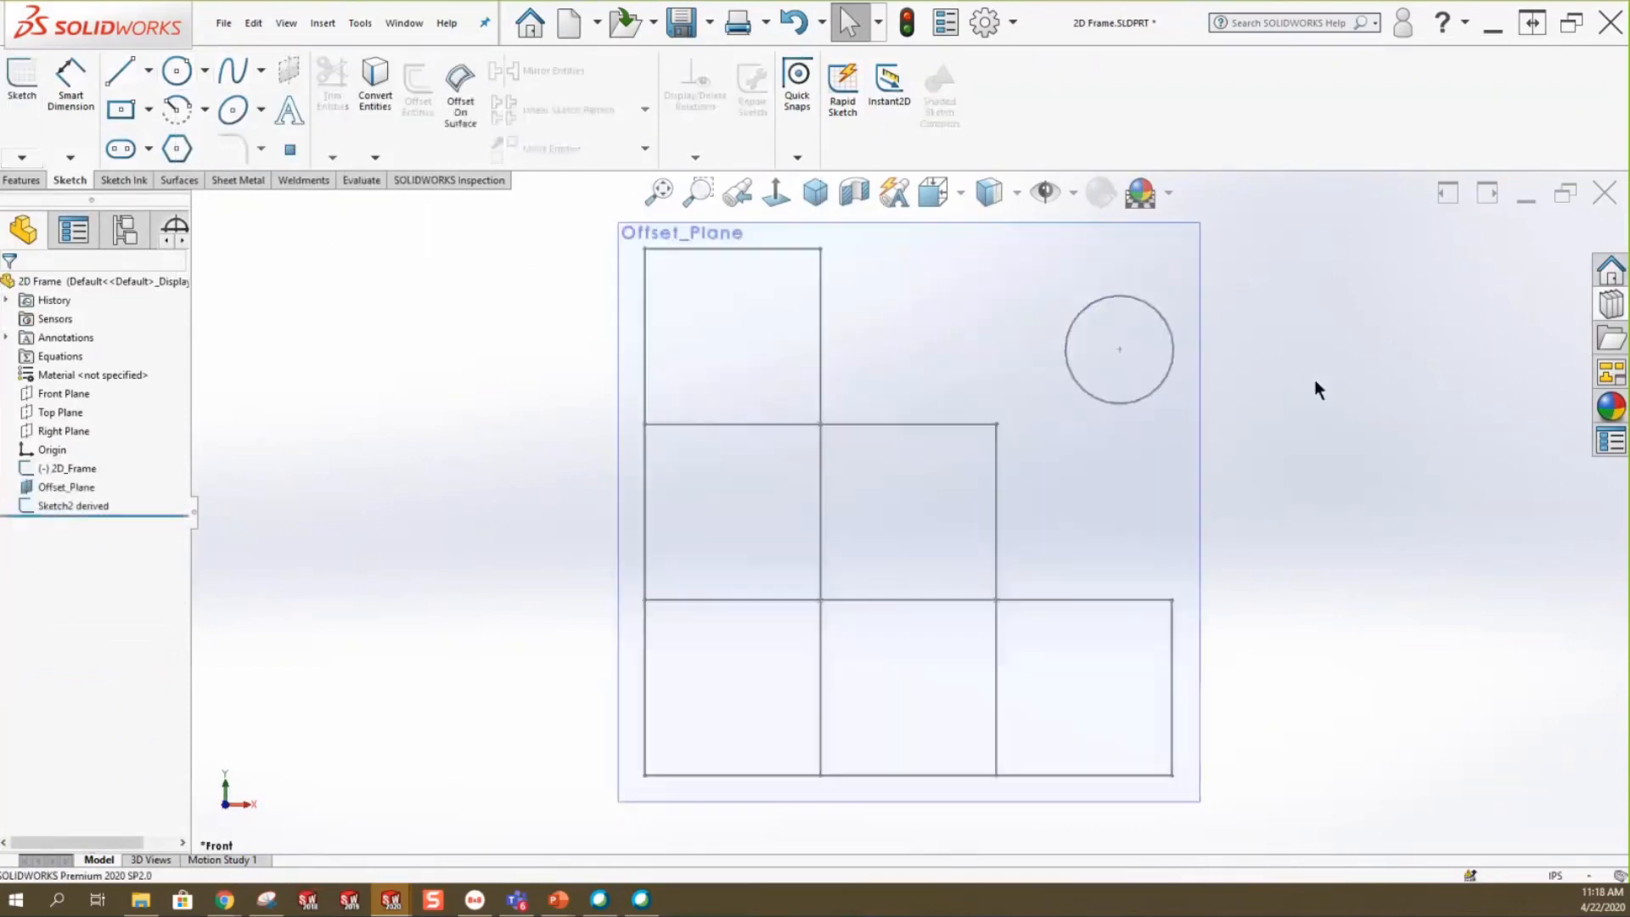
pyautogui.click(809, 200)
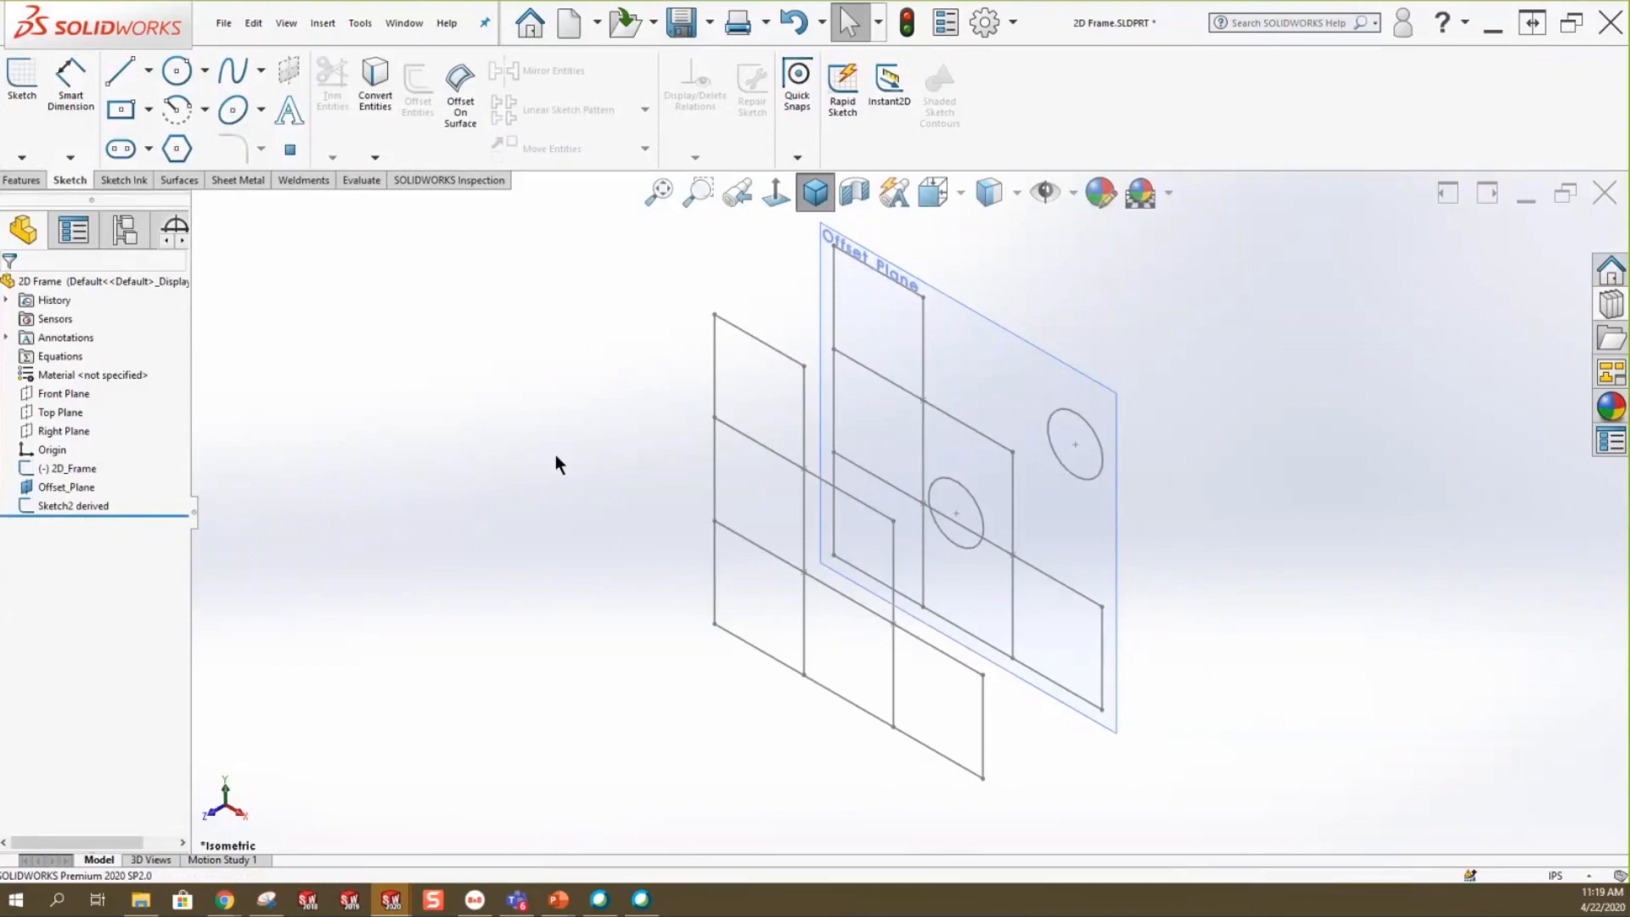
# Delete the circle from the 2D_Frame sketch and finish the sketch.
pyautogui.rightClick(51, 467)
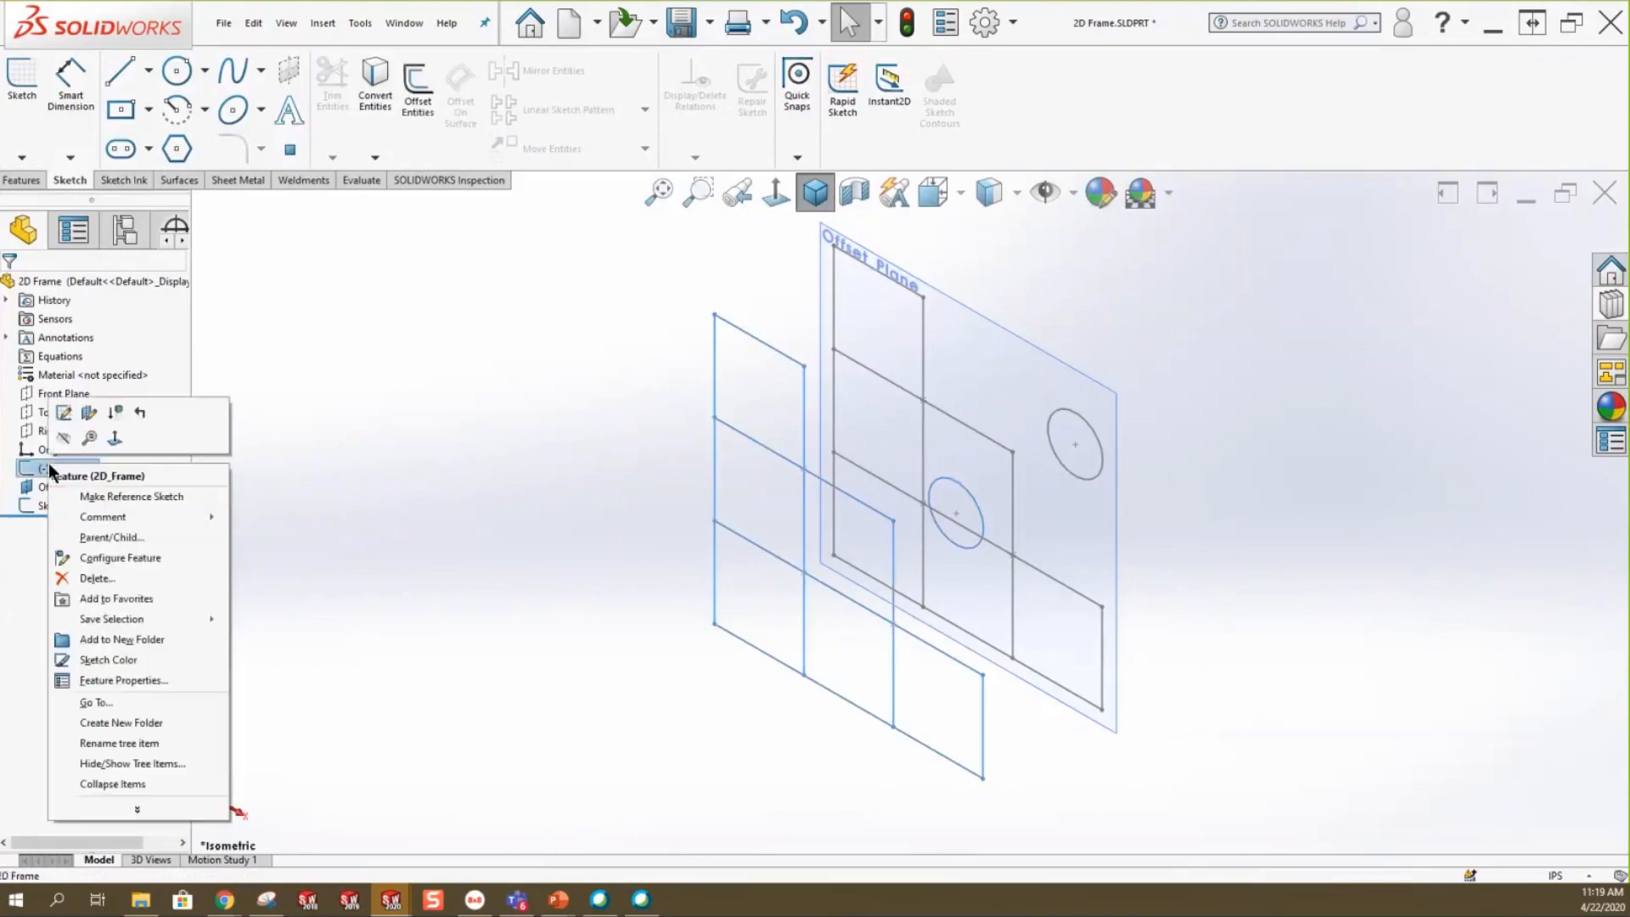
pyautogui.click(61, 413)
pyautogui.click(1116, 392)
pyautogui.press('Delete')
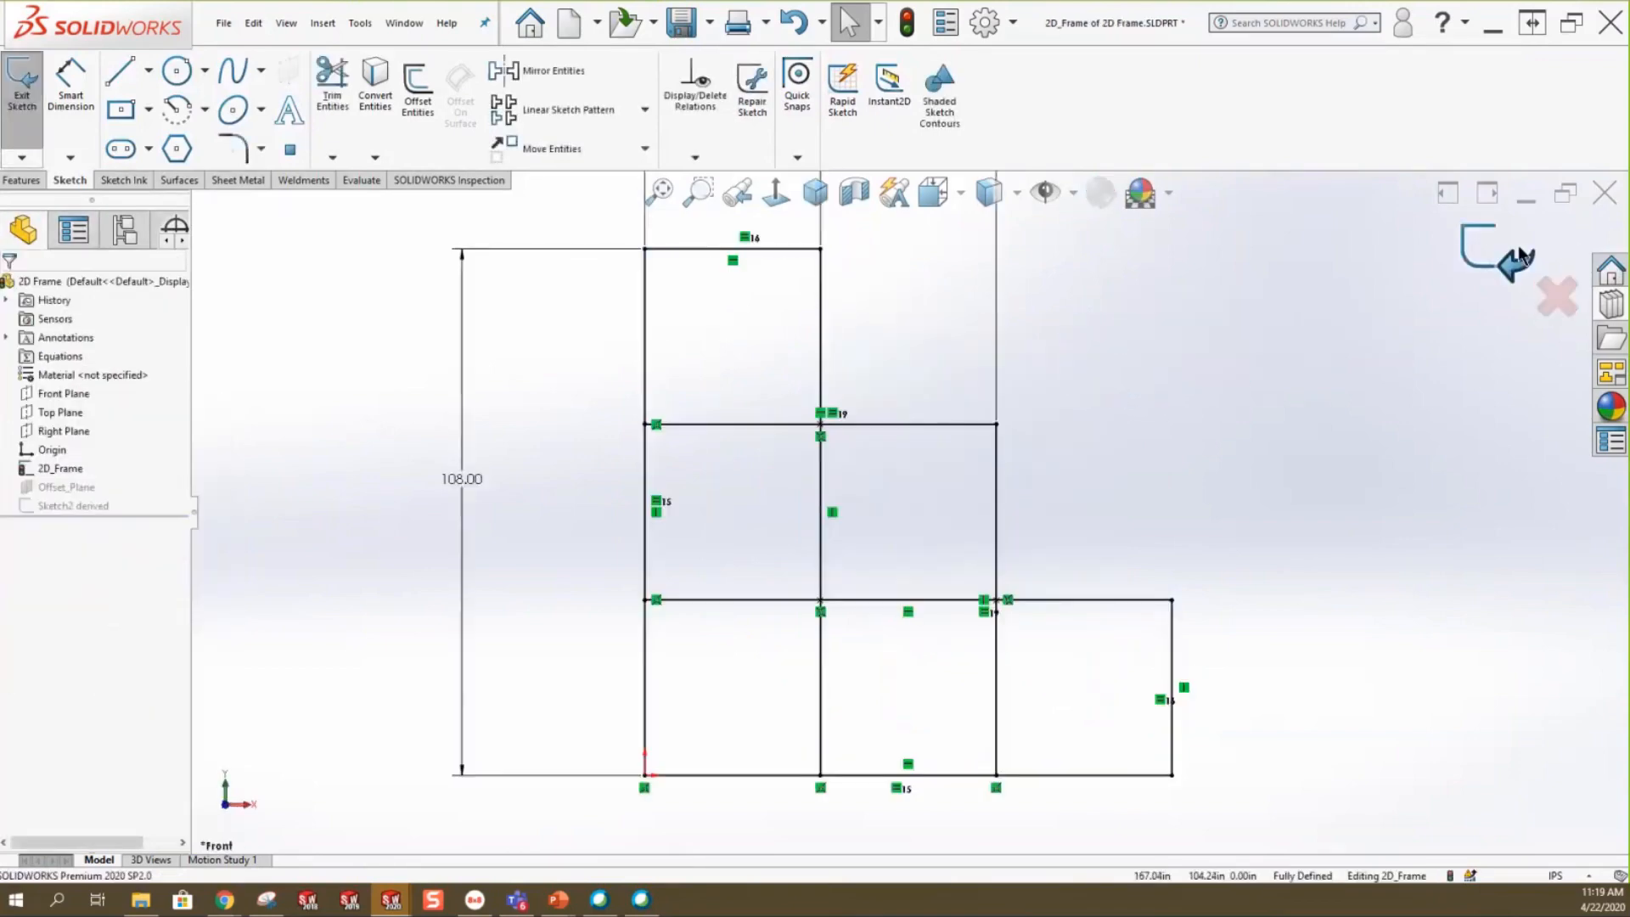
pyautogui.click(1495, 248)
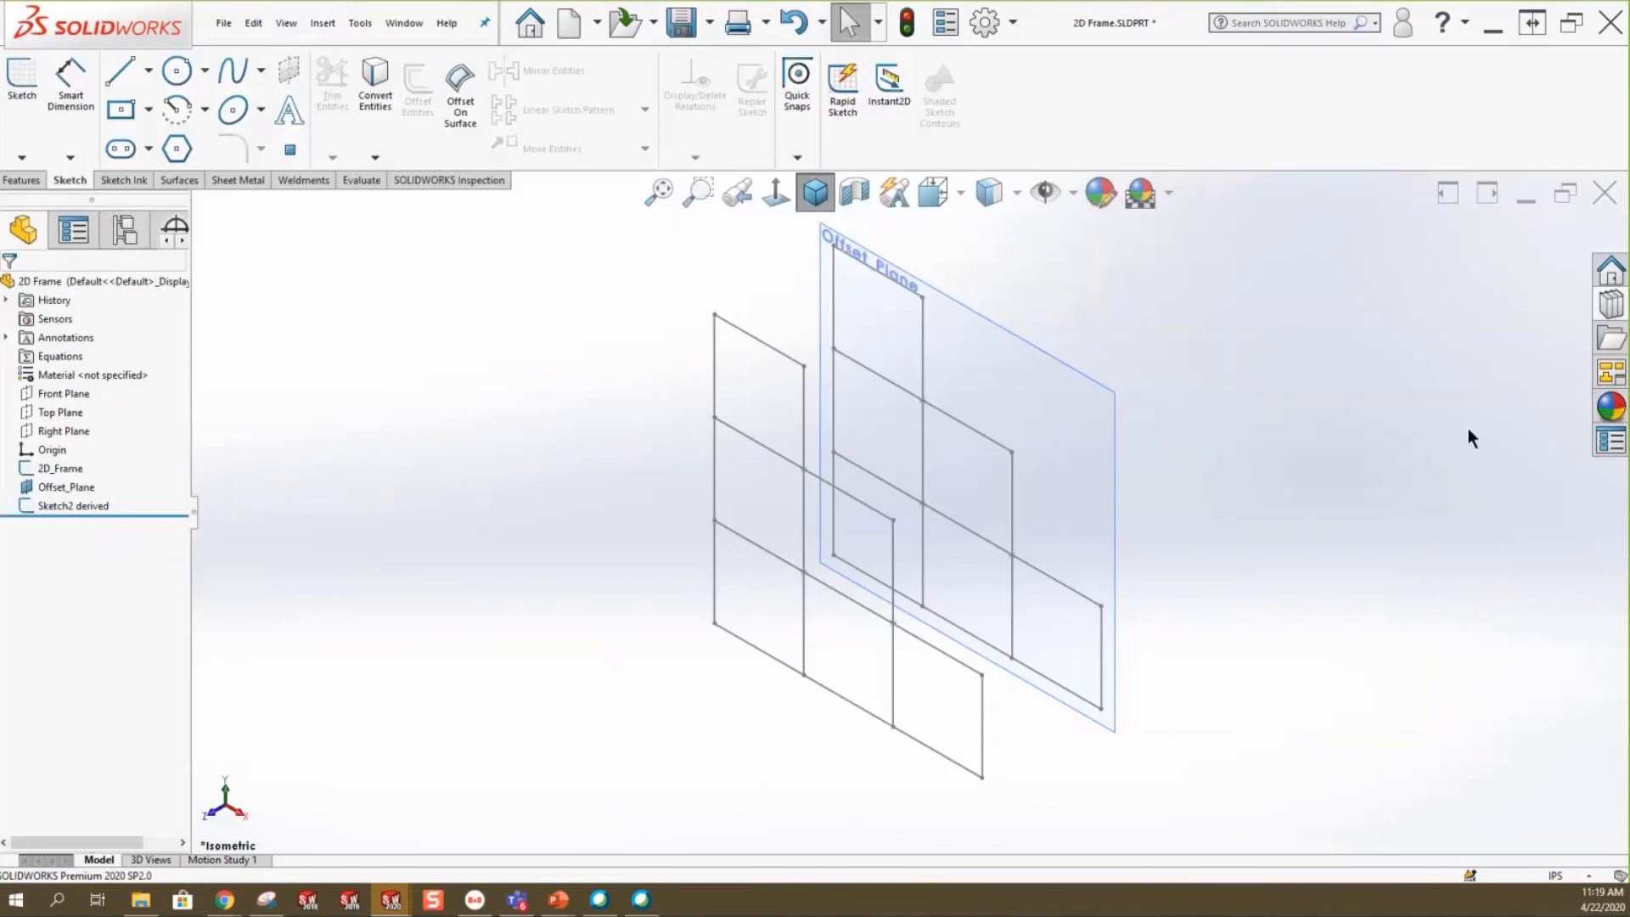
pyautogui.scroll(-8, 830, 527)
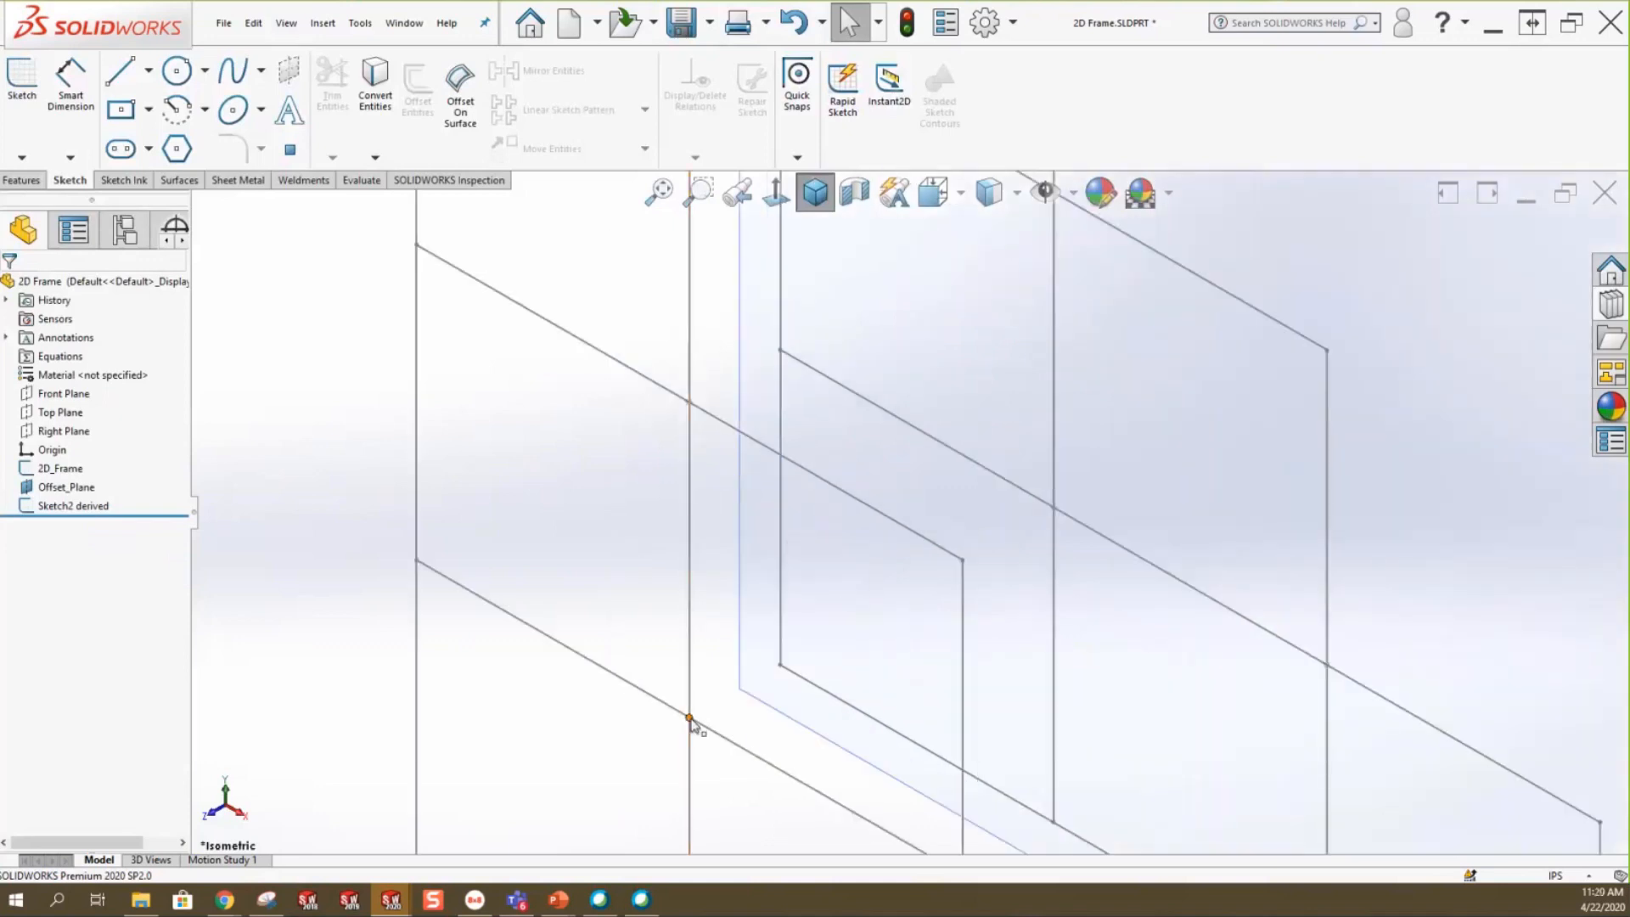
pyautogui.scroll(3, 739, 692)
pyautogui.scroll(3, 874, 713)
pyautogui.scroll(-3, 926, 657)
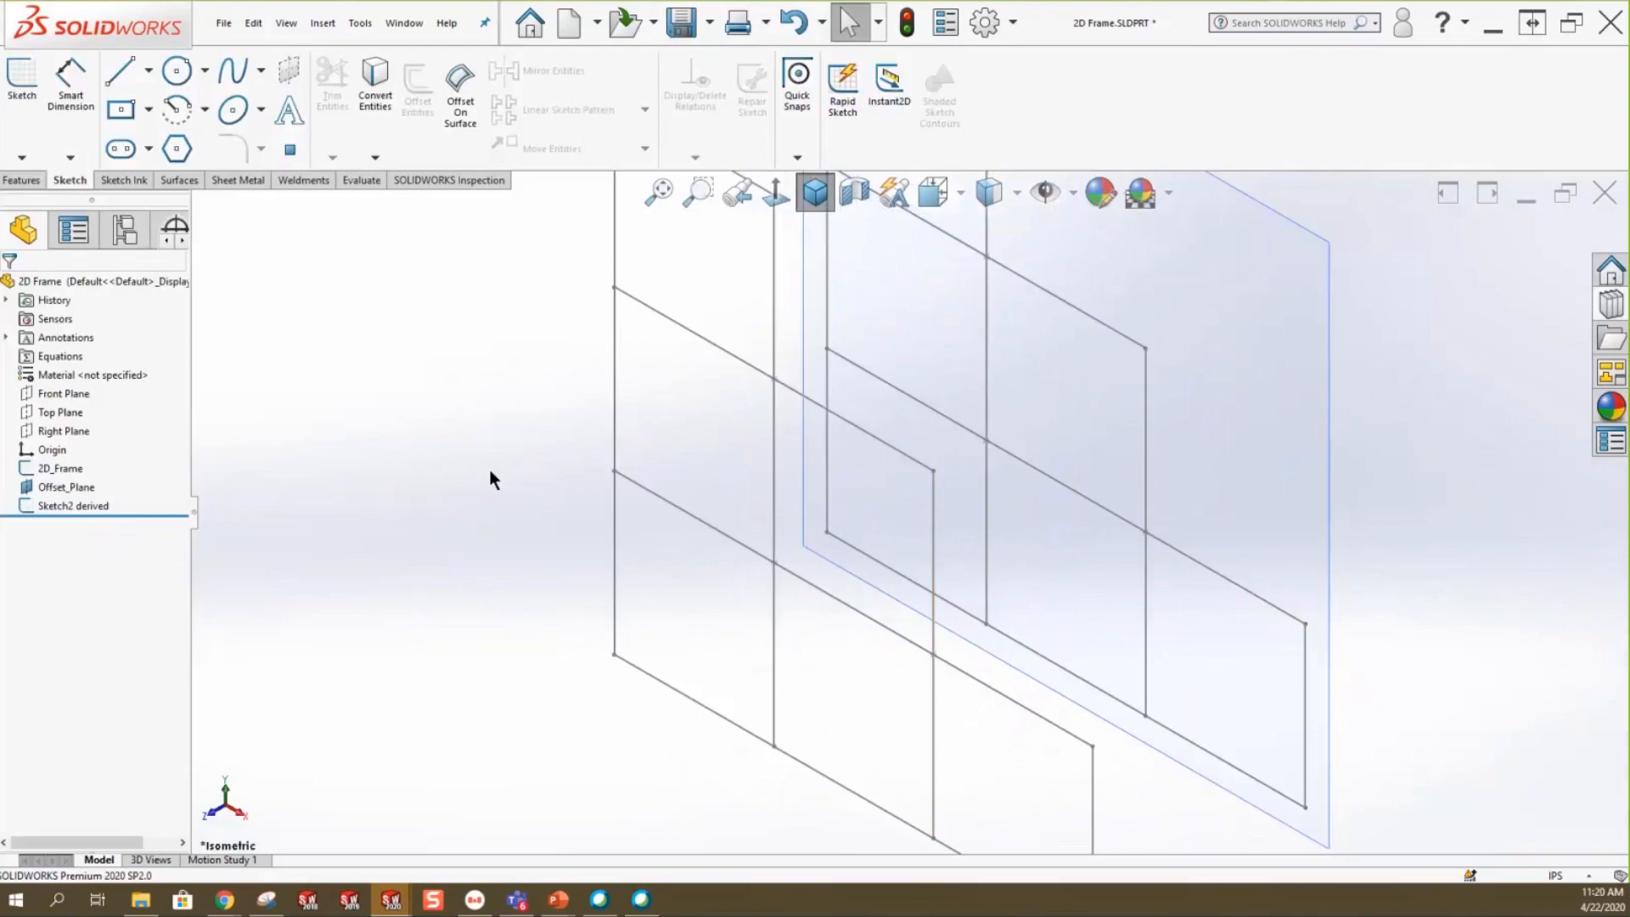
pyautogui.press('f')
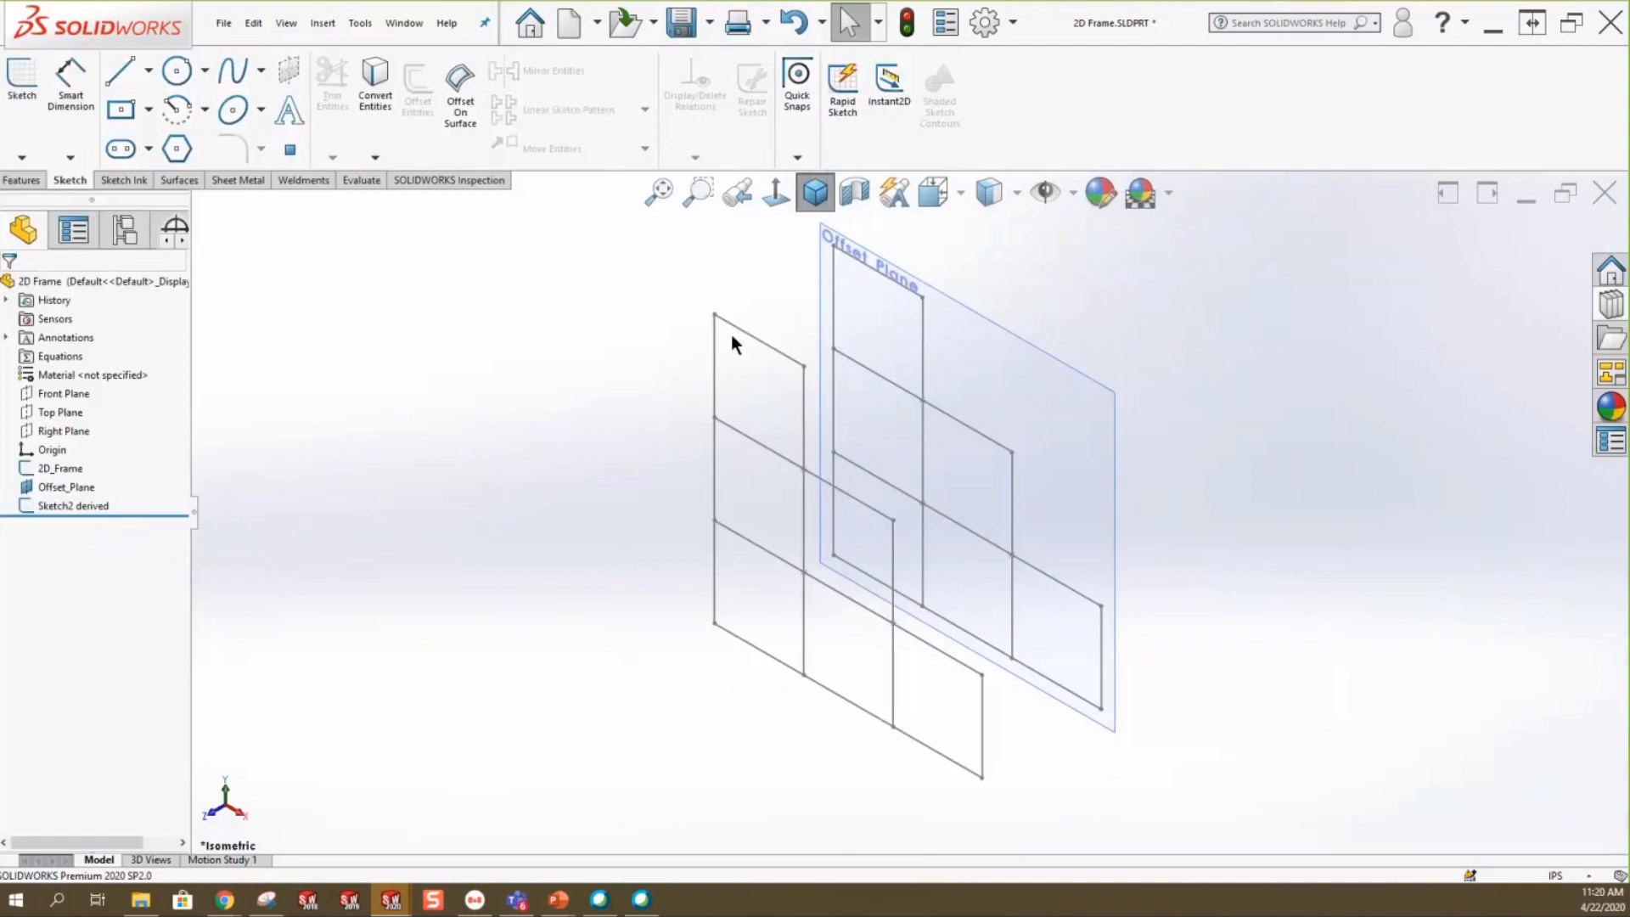
# Hide Offset_Plane and start a 3D sketch.
pyautogui.click(982, 386)
pyautogui.click(1082, 333)
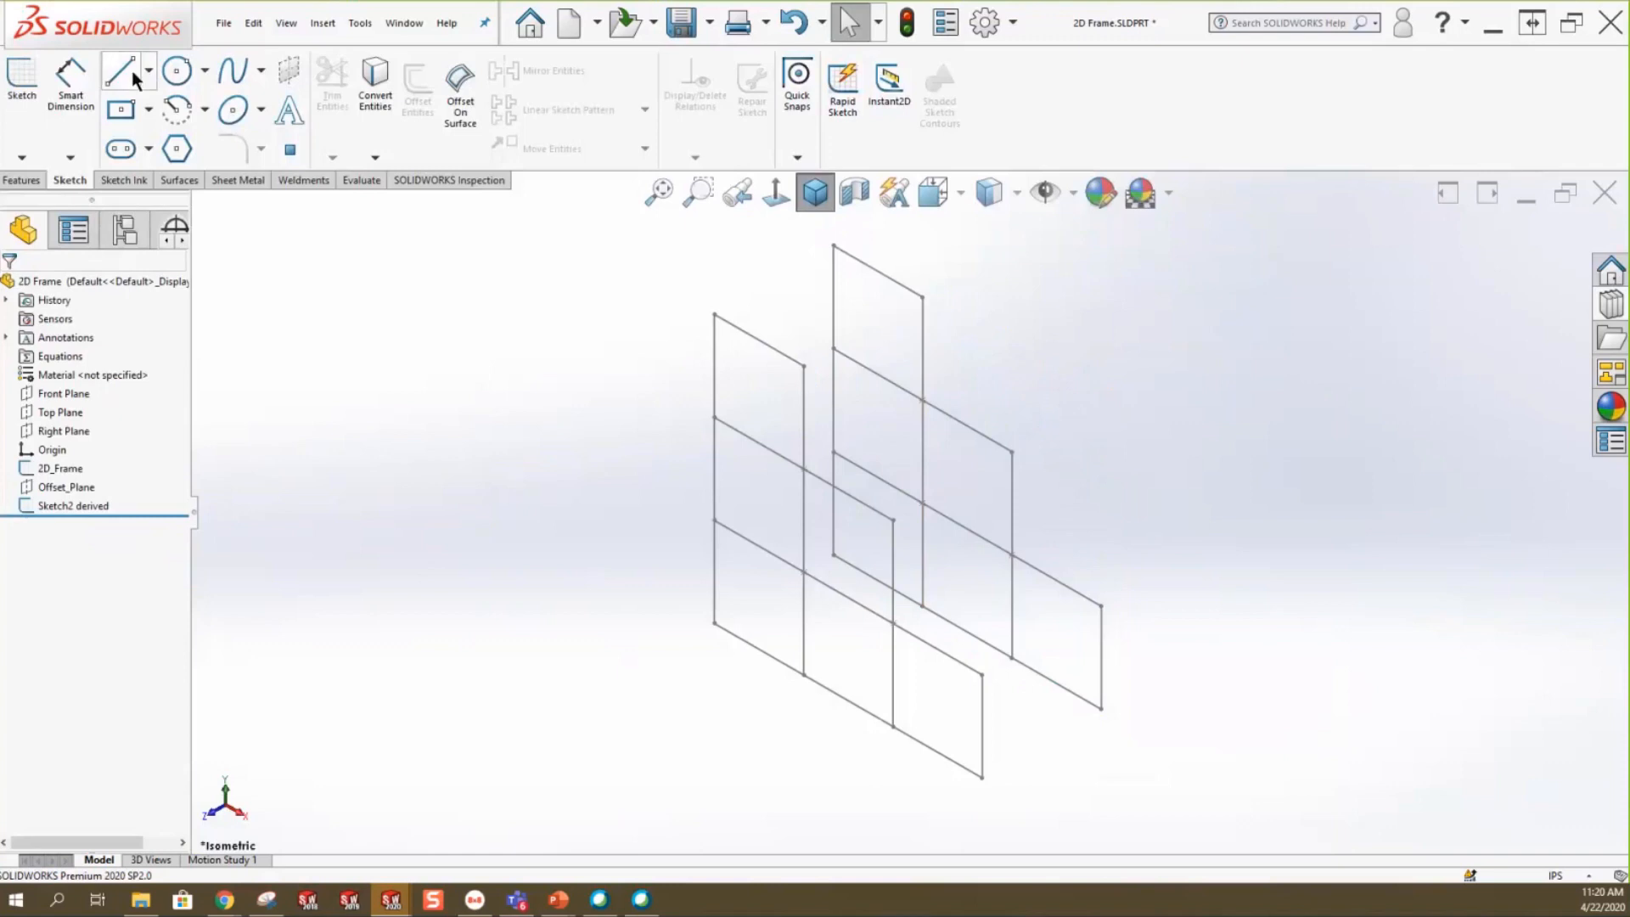
pyautogui.click(22, 157)
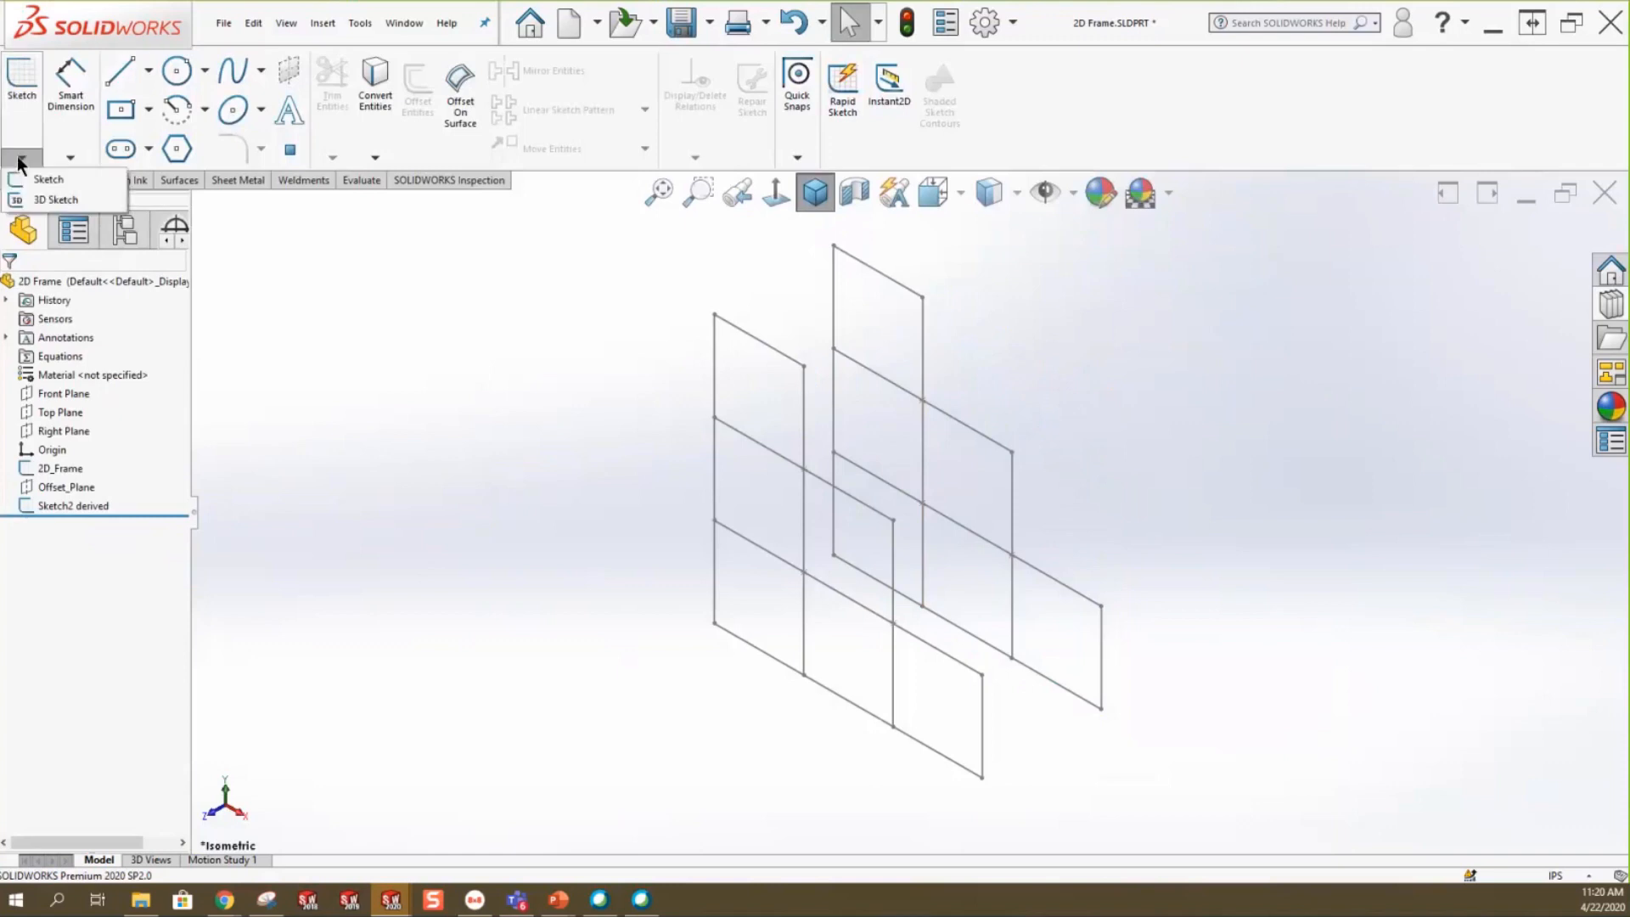
pyautogui.click(42, 199)
# Draw three lines joining matching front and back frame points: both top corners and the junction below the right one; finish the 3D sketch.
pyautogui.click(121, 75)
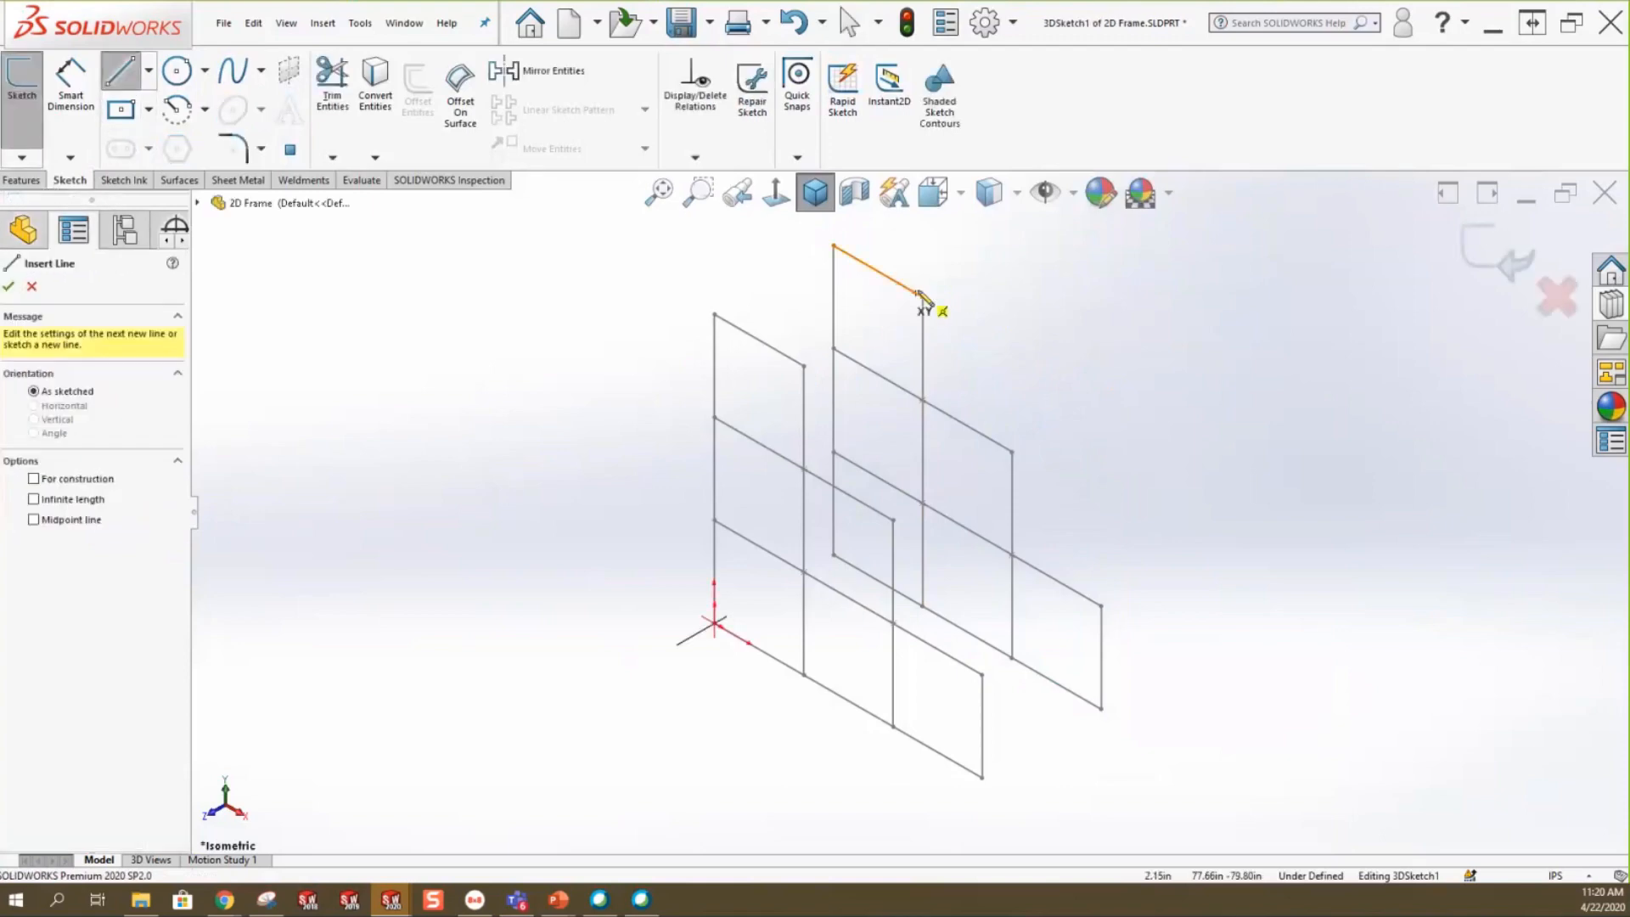
pyautogui.click(714, 315)
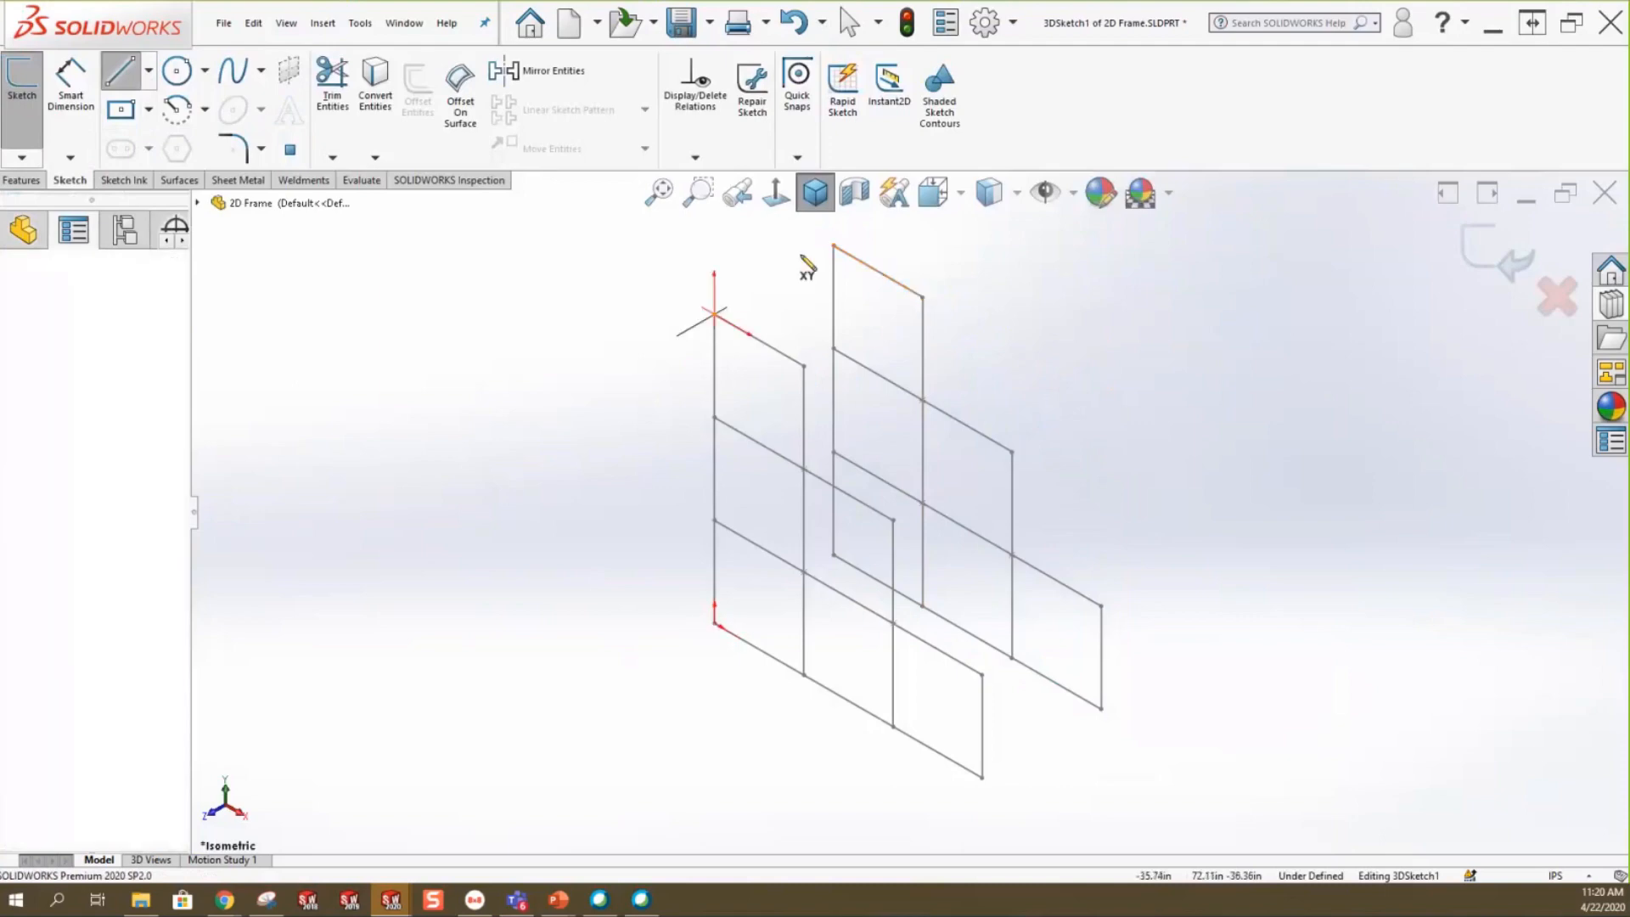
pyautogui.click(834, 246)
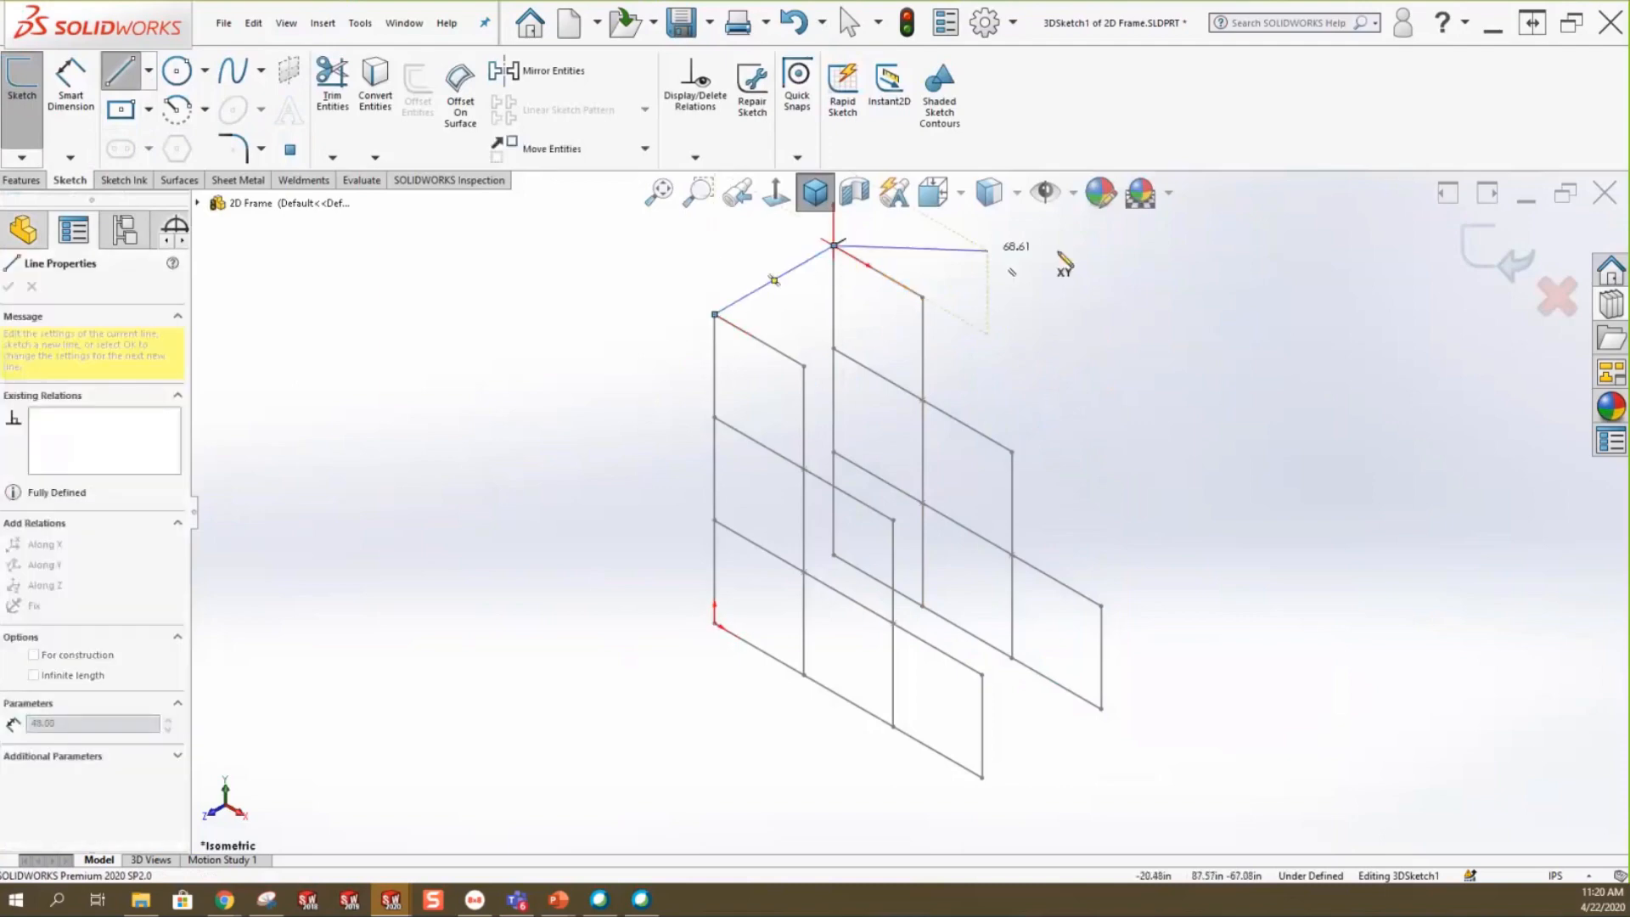
pyautogui.press('Escape')
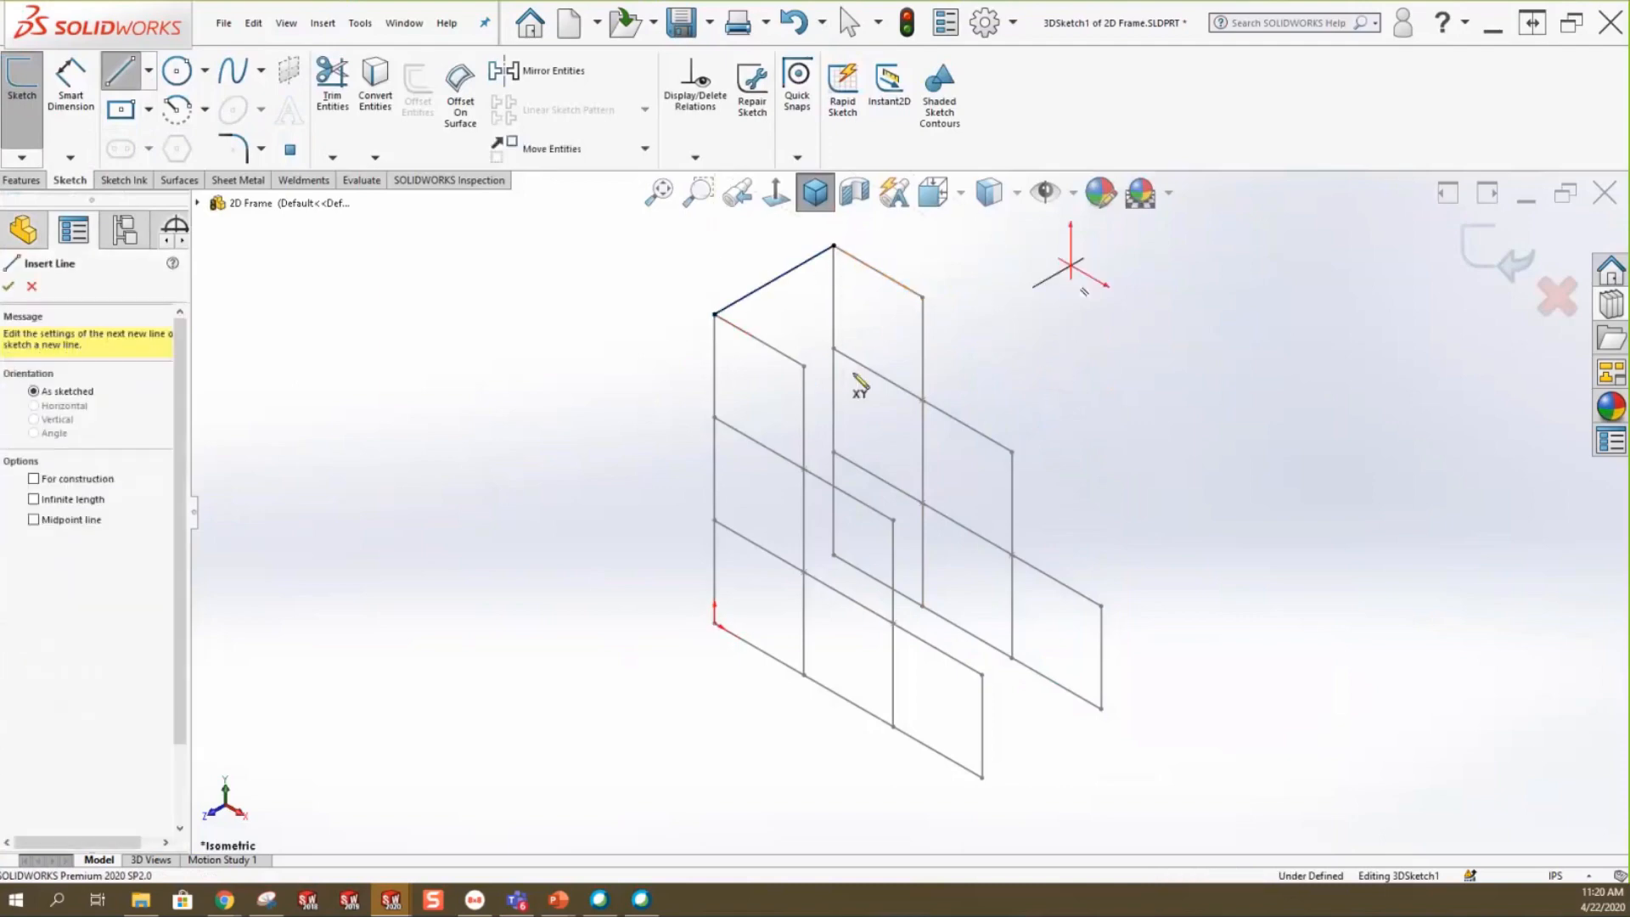
pyautogui.click(803, 366)
pyautogui.click(922, 298)
pyautogui.press('Escape')
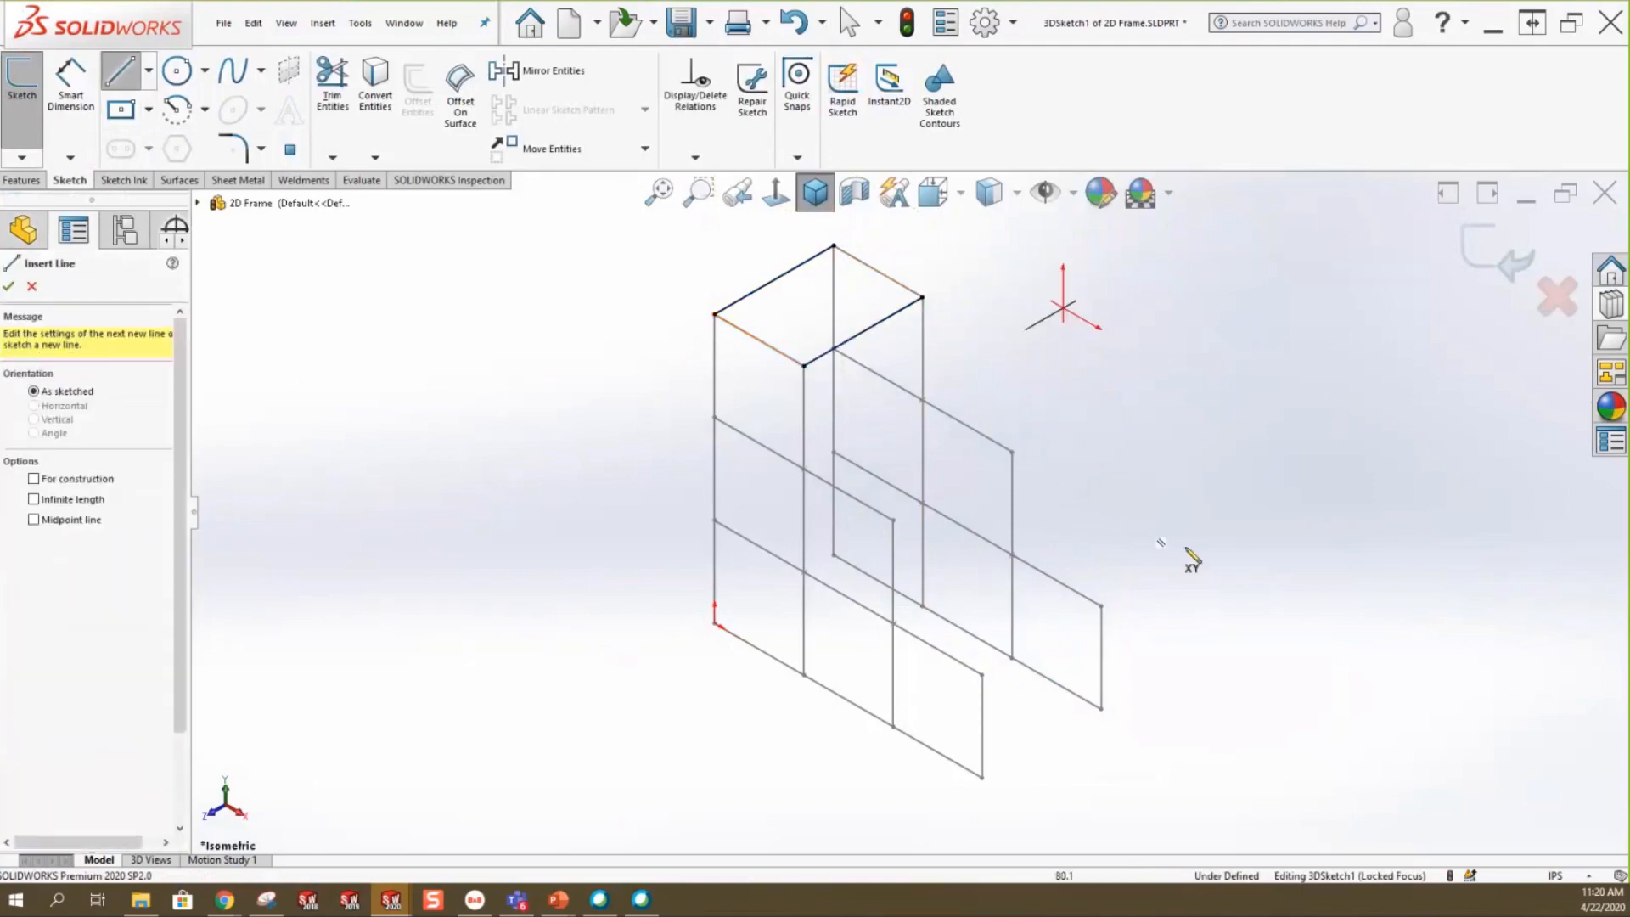
pyautogui.click(803, 469)
pyautogui.click(923, 400)
pyautogui.press('Escape')
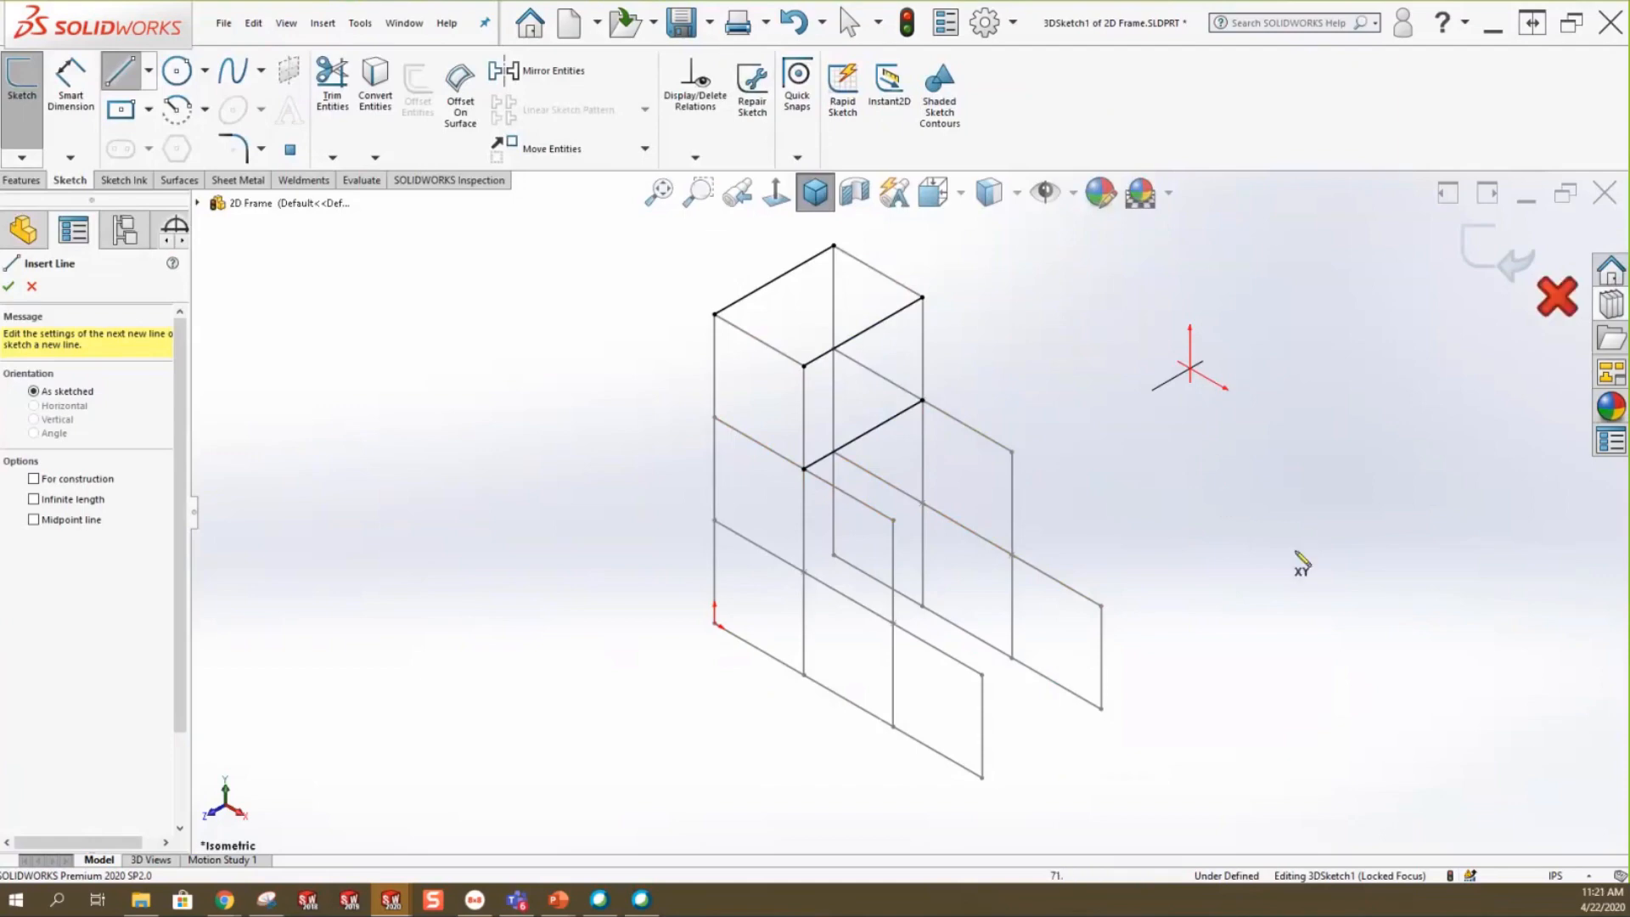
pyautogui.click(1481, 248)
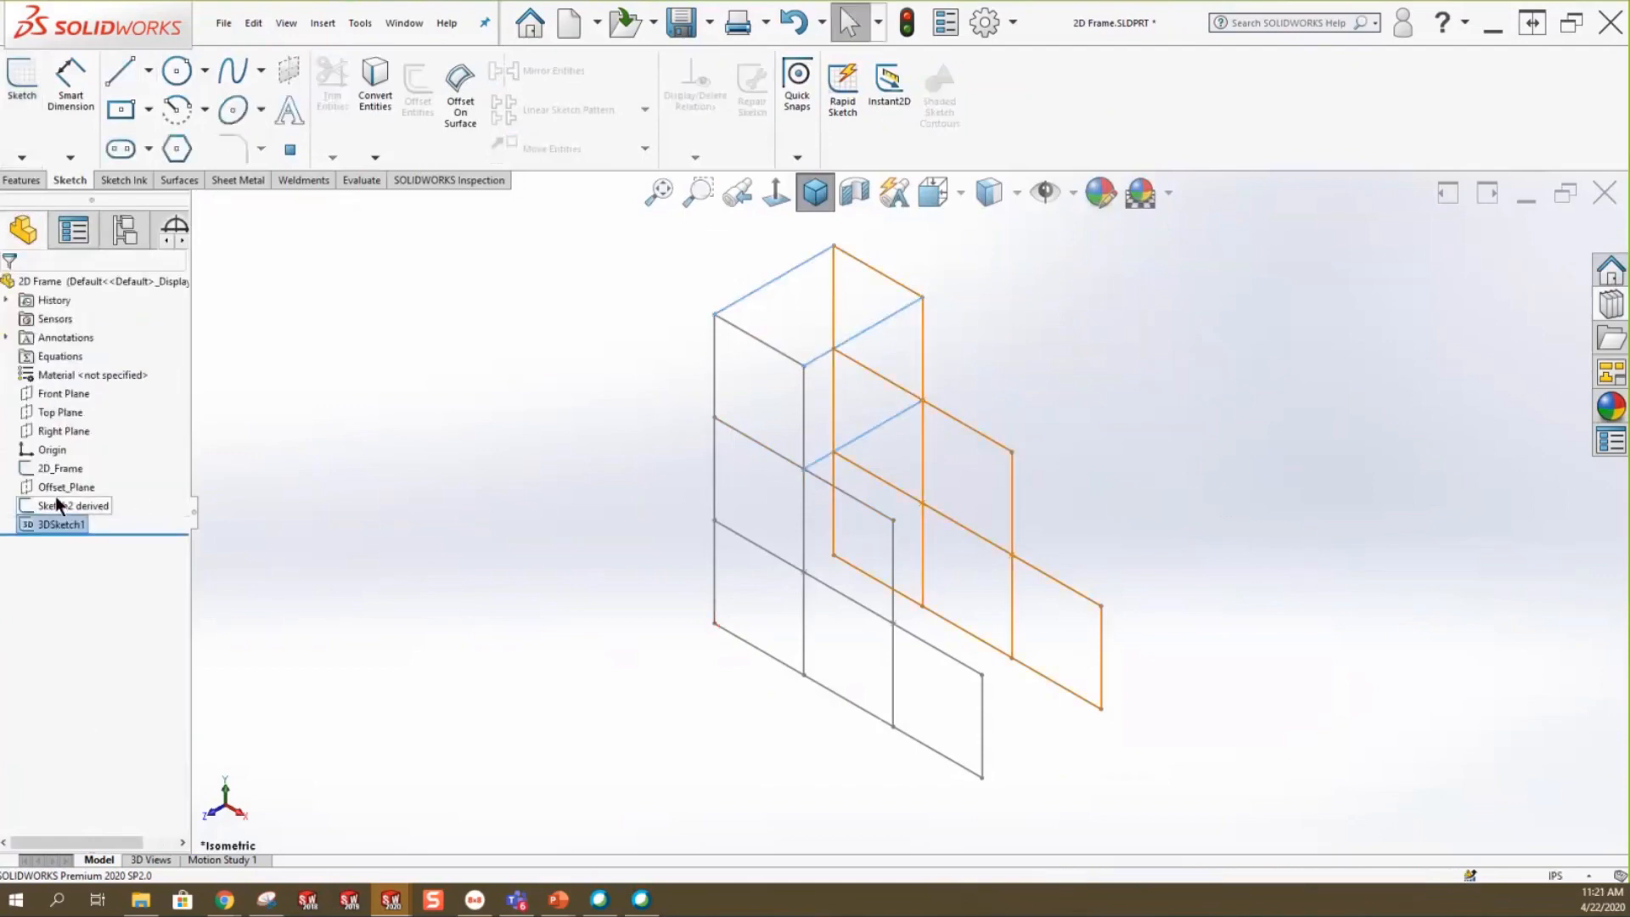
# Highlight 2D_Frame, the derived sketch and 3DSketch1 in turn to check which frame lines each contains.
pyautogui.click(55, 465)
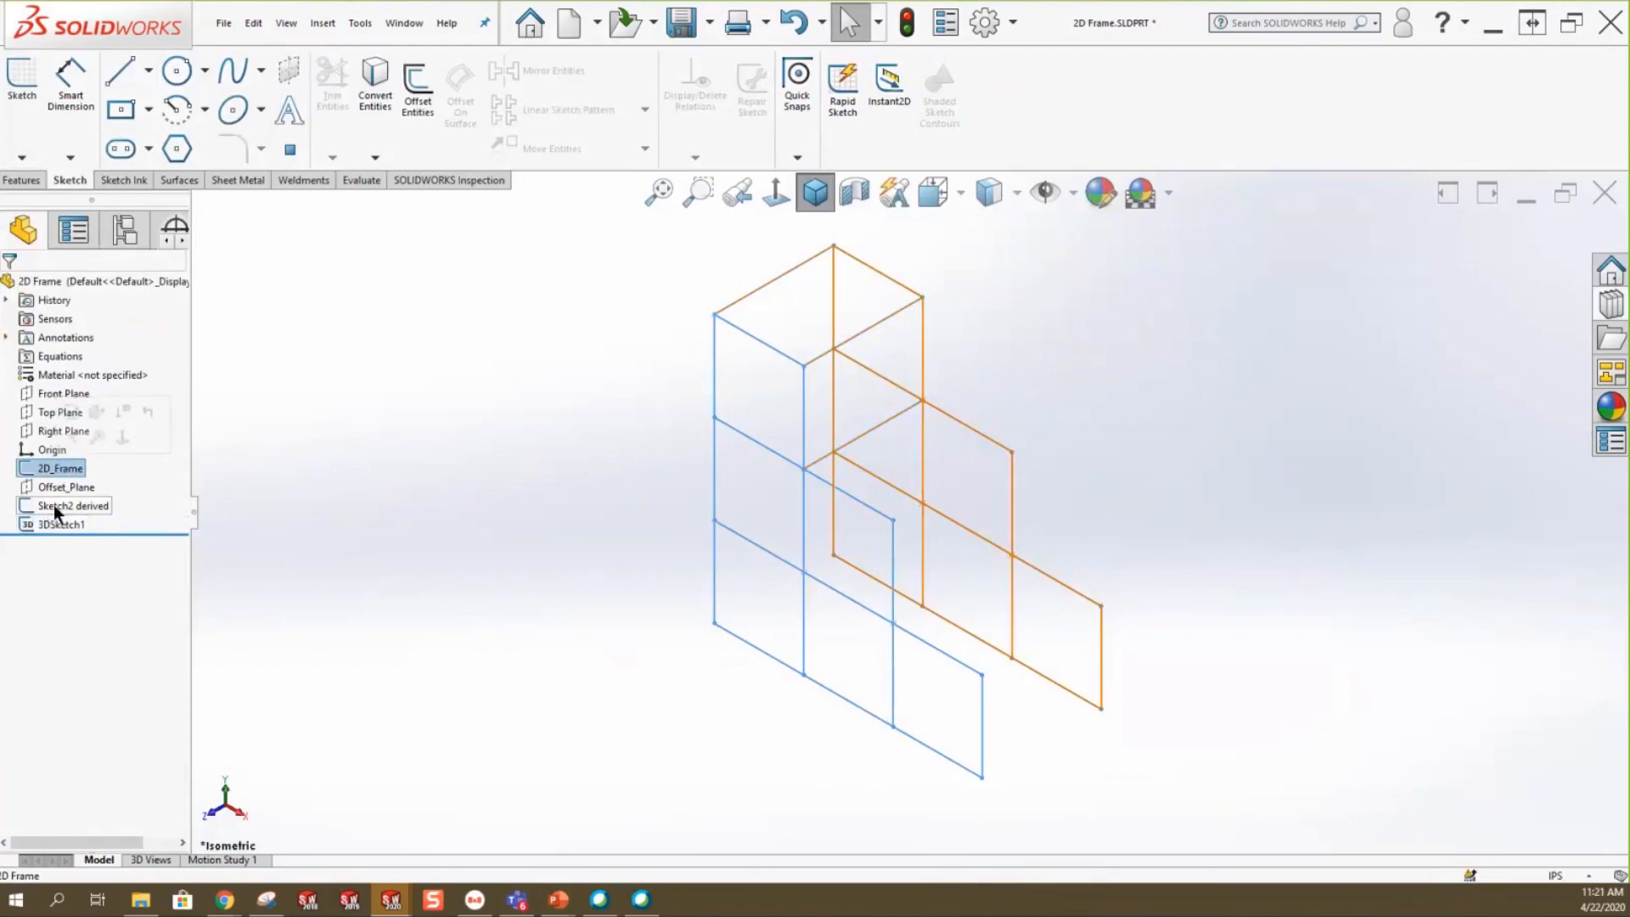
pyautogui.click(54, 504)
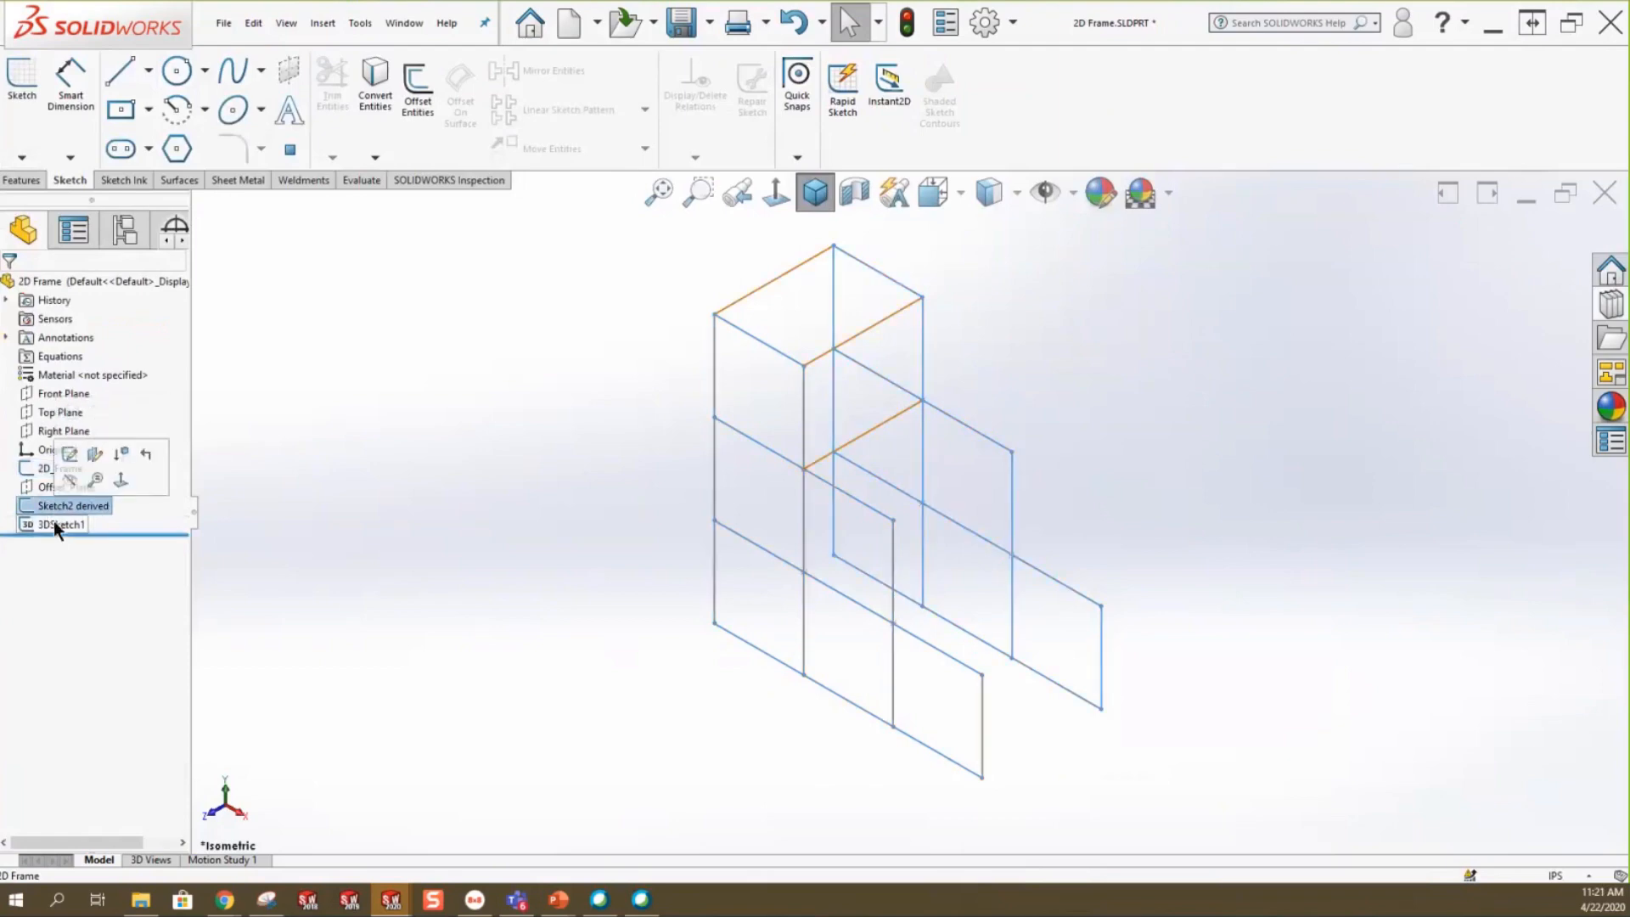
pyautogui.click(56, 524)
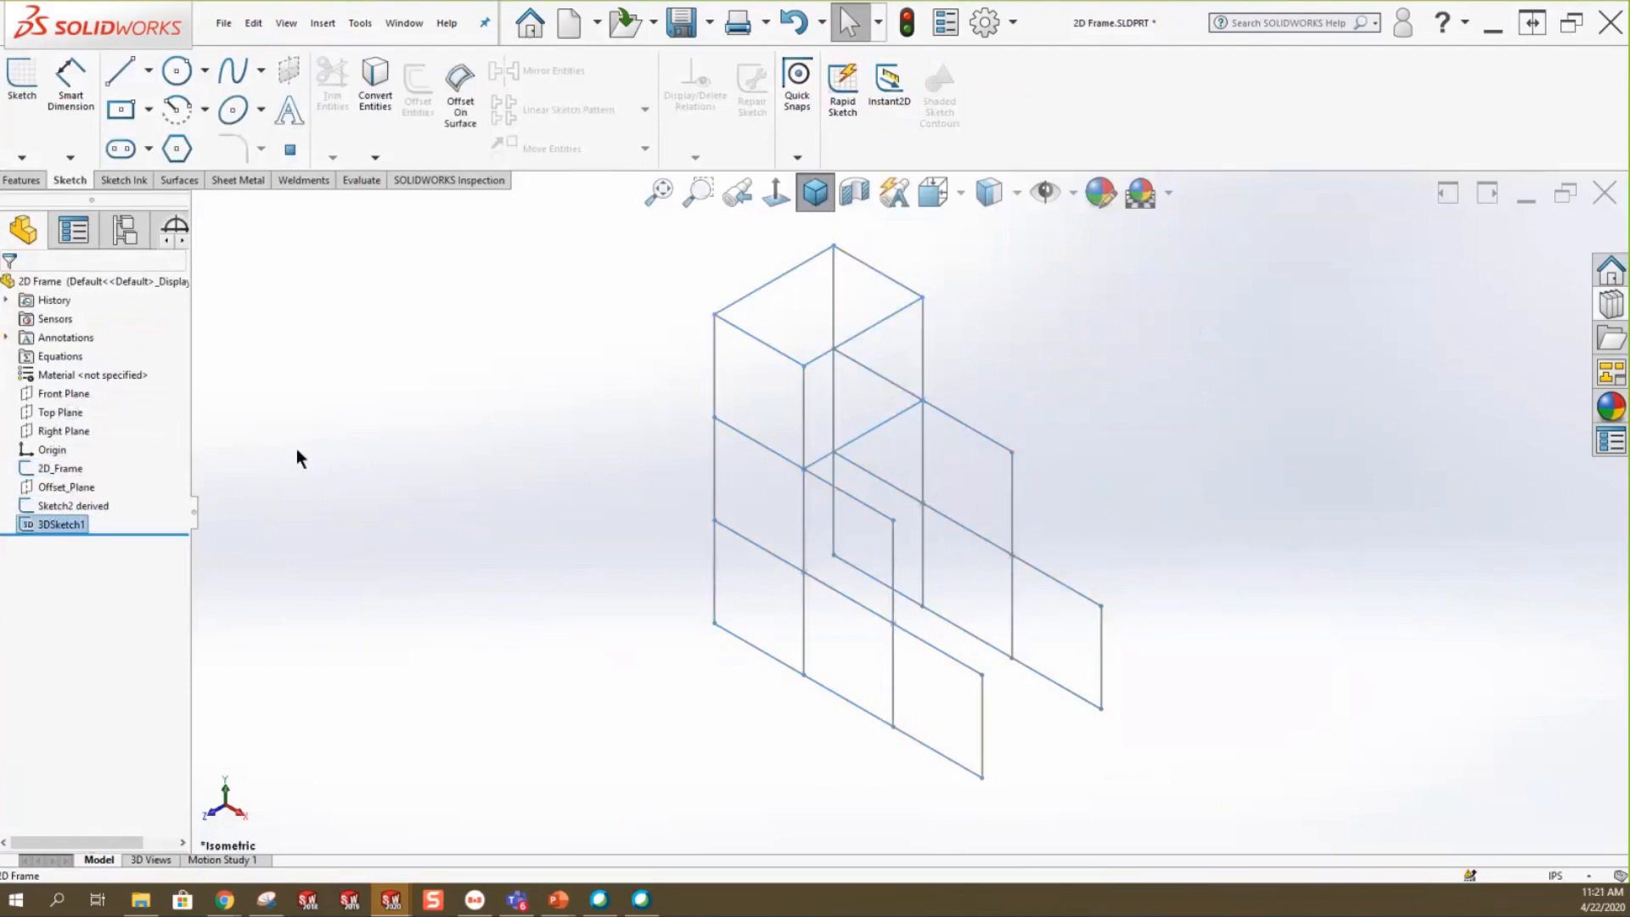
# Switch to the open part Finished 3D Frame.SLDPRT and view its completed frame layout in 3D.
pyautogui.click(399, 23)
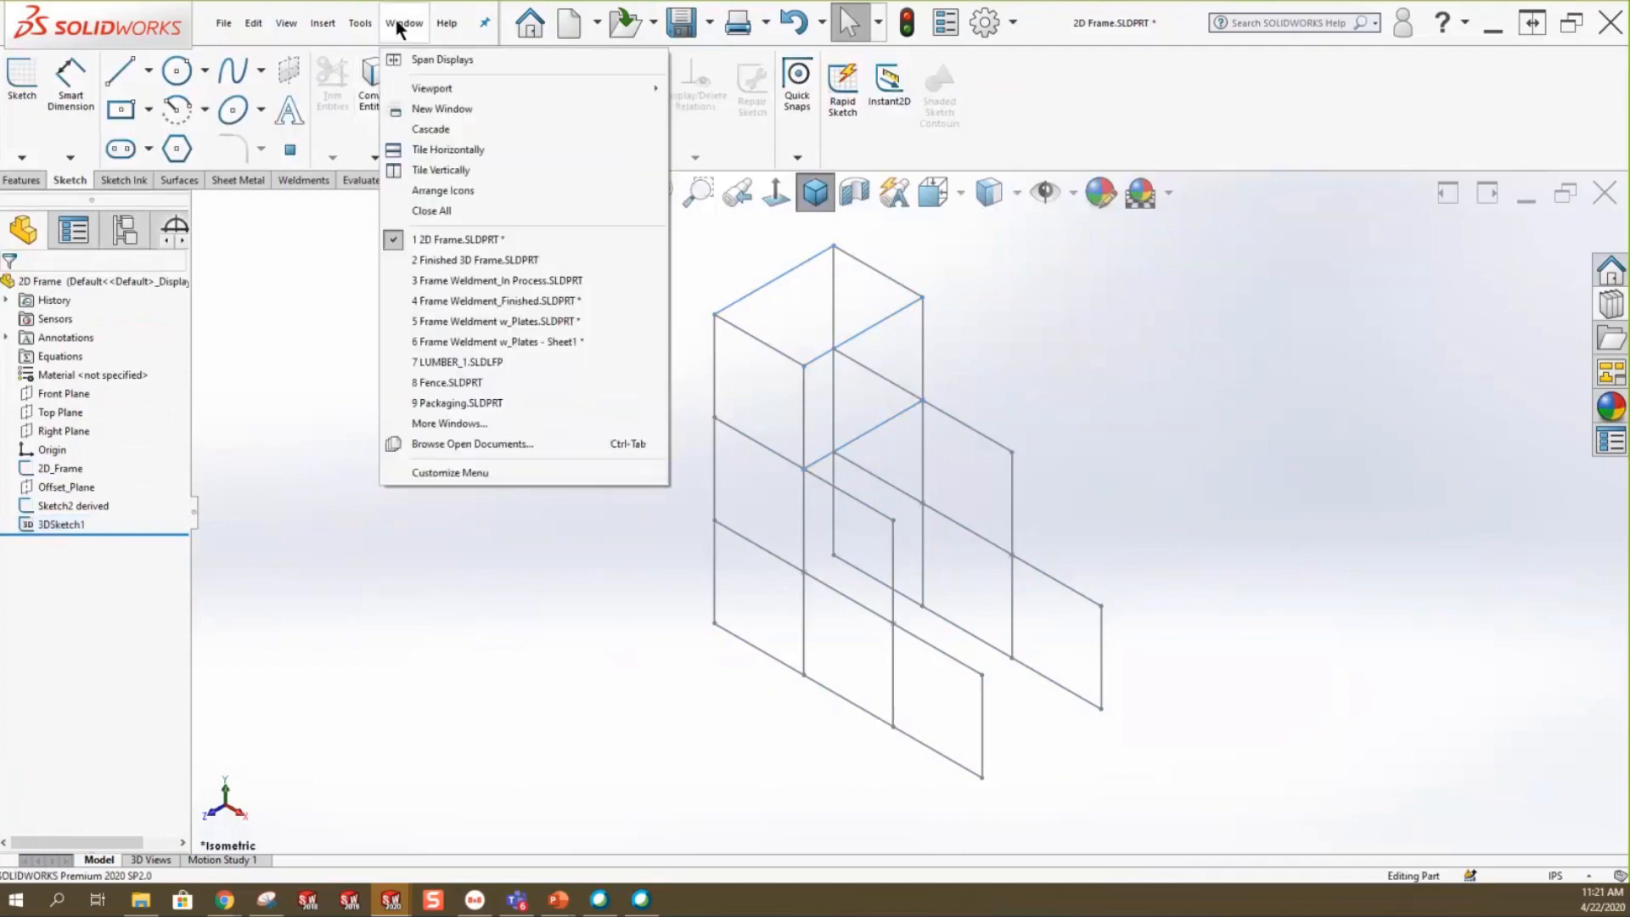
pyautogui.click(450, 265)
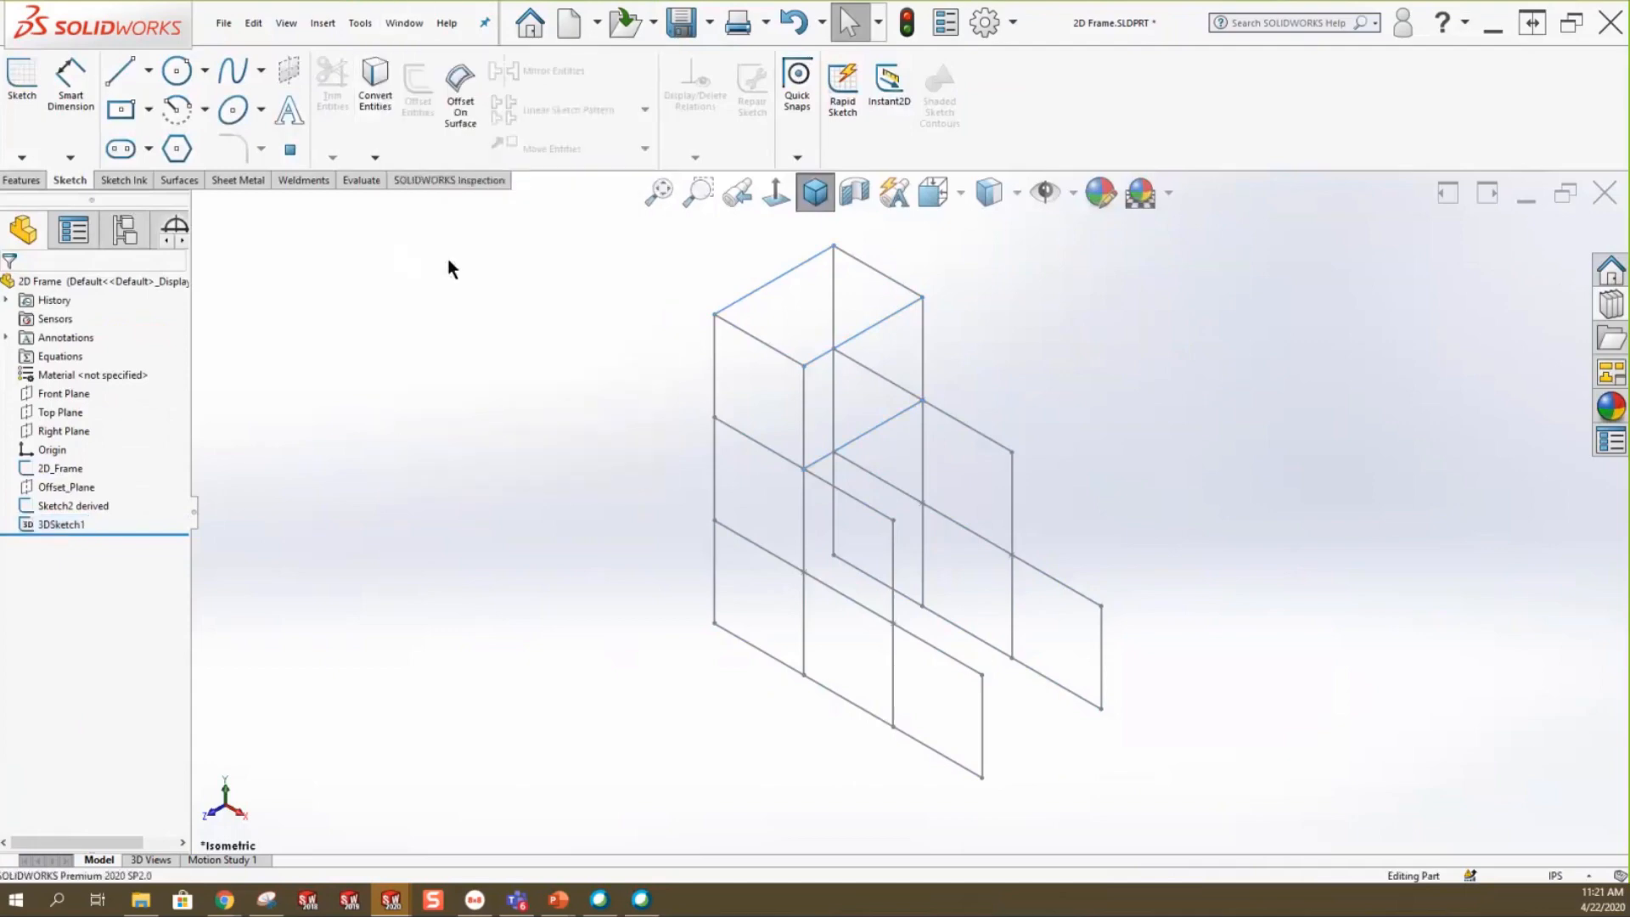
pyautogui.moveTo(1215, 430); pyautogui.dragTo(1218, 394, button='middle')
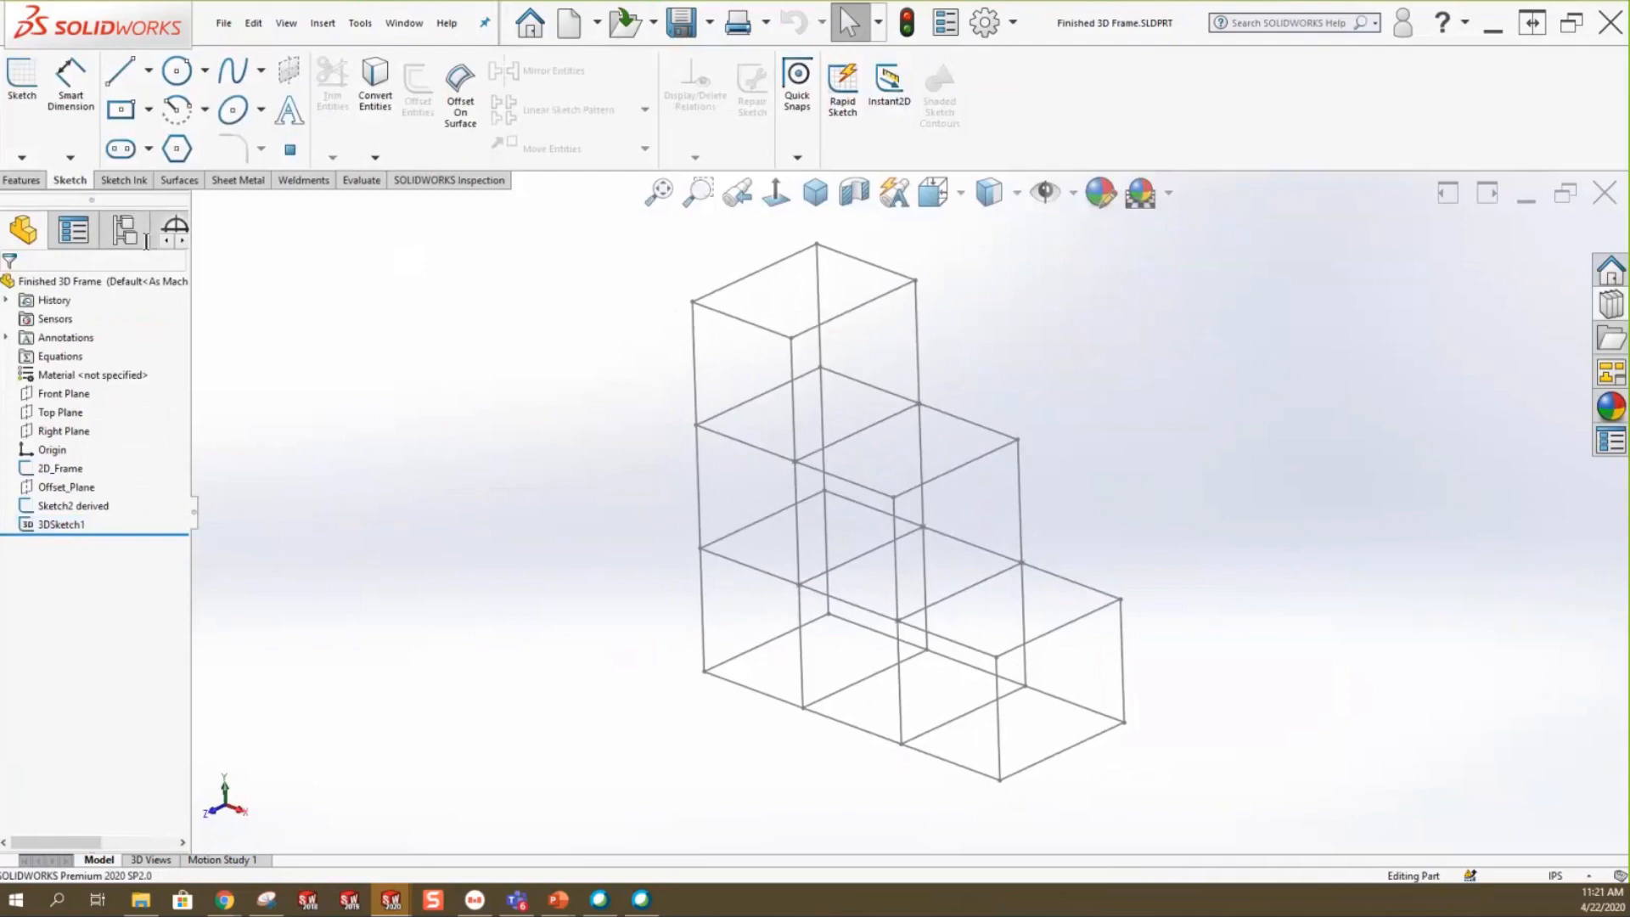
pyautogui.rightClick(295, 178)
pyautogui.moveTo(346, 235)
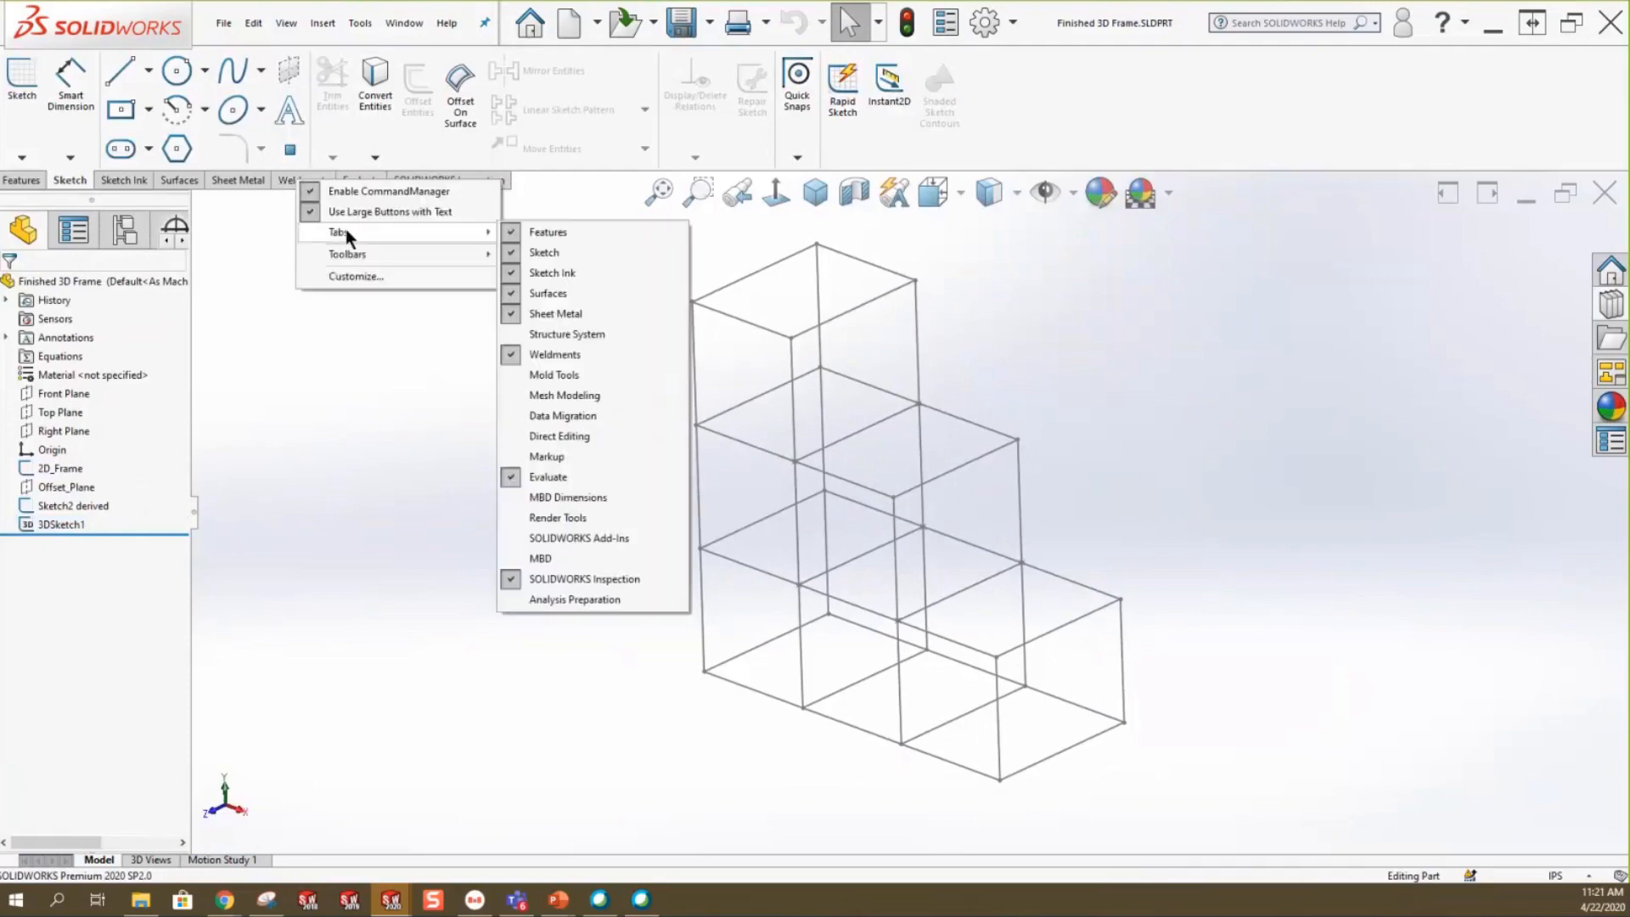
pyautogui.rightClick(240, 181)
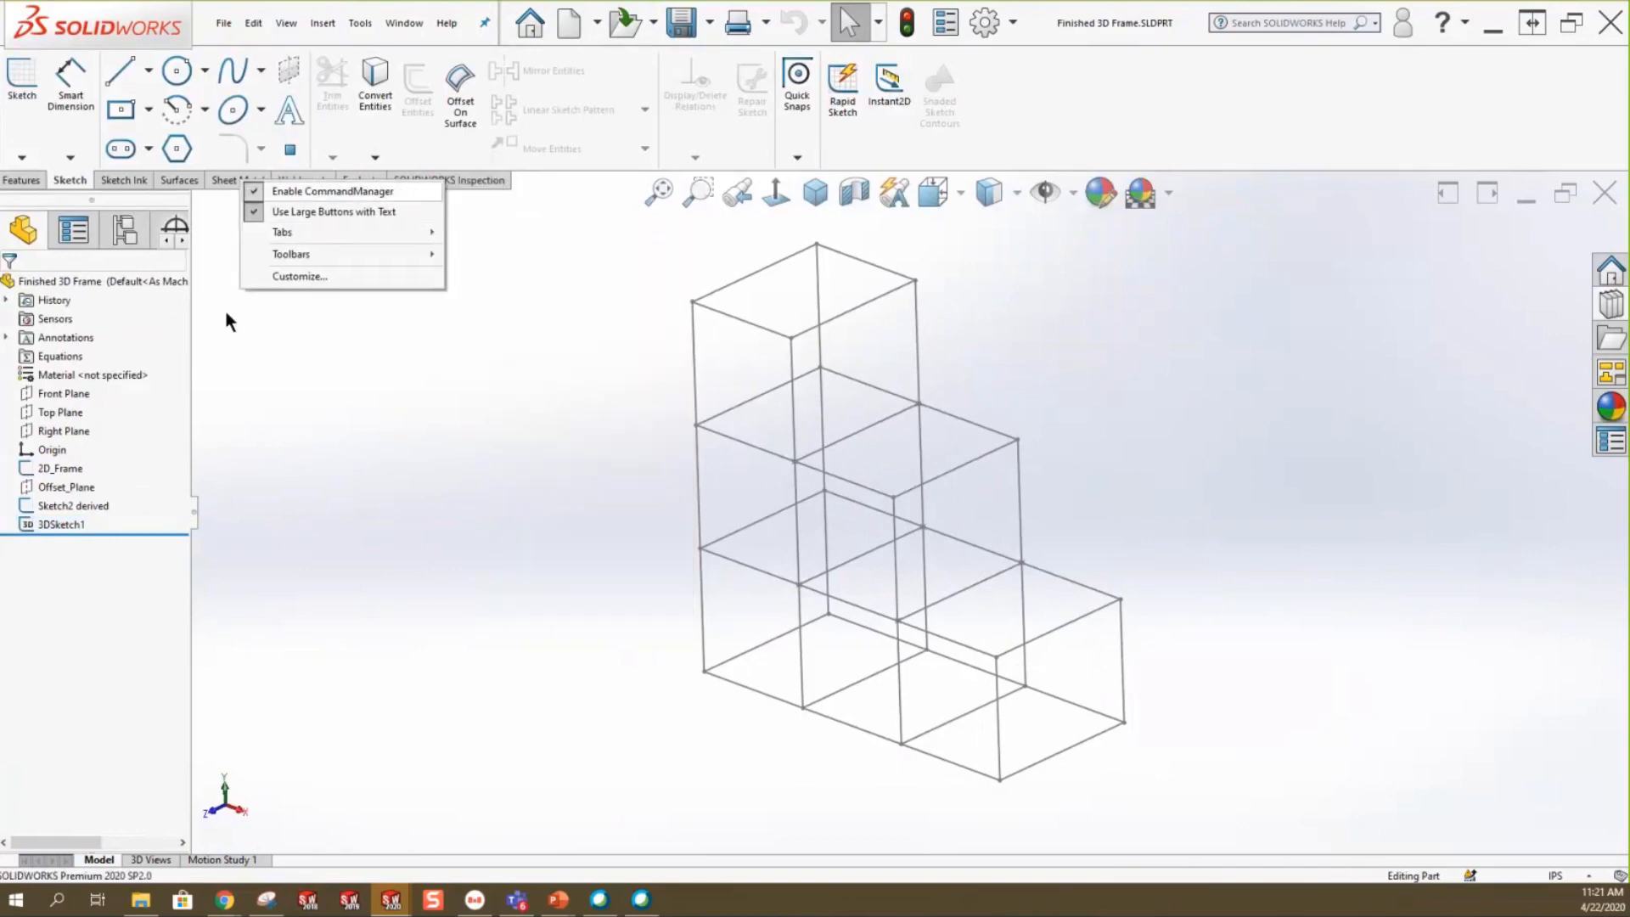
pyautogui.moveTo(280, 236)
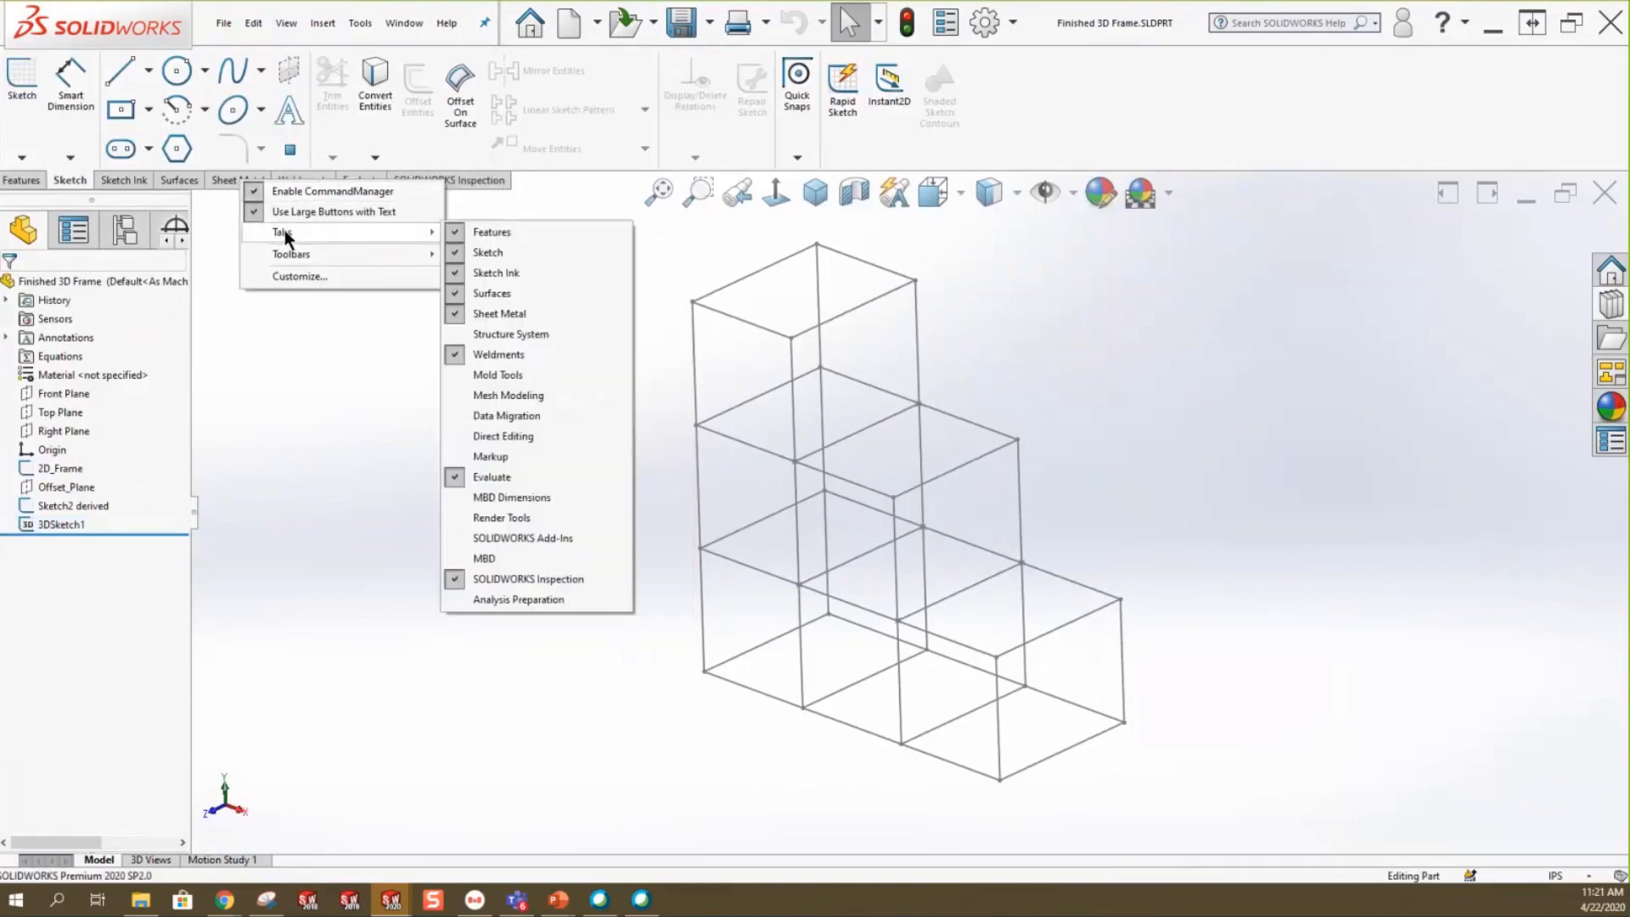
pyautogui.click(299, 404)
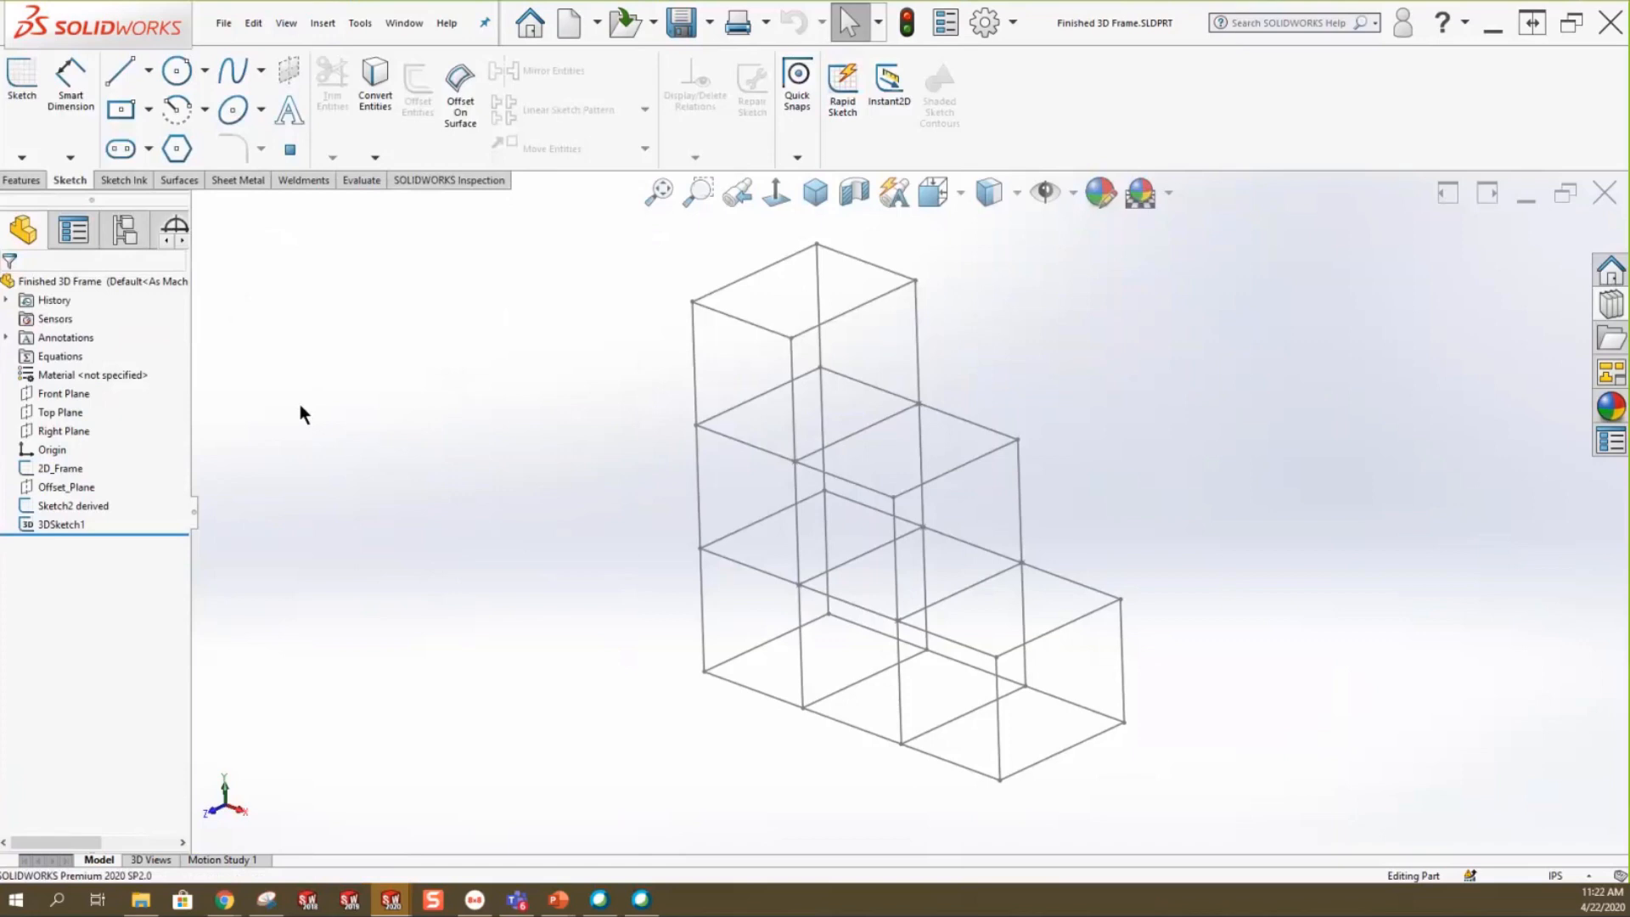
# Start a structural member using the ansi inch standard, Tube (square) type and size TS4x4x0.3125.
pyautogui.click(305, 181)
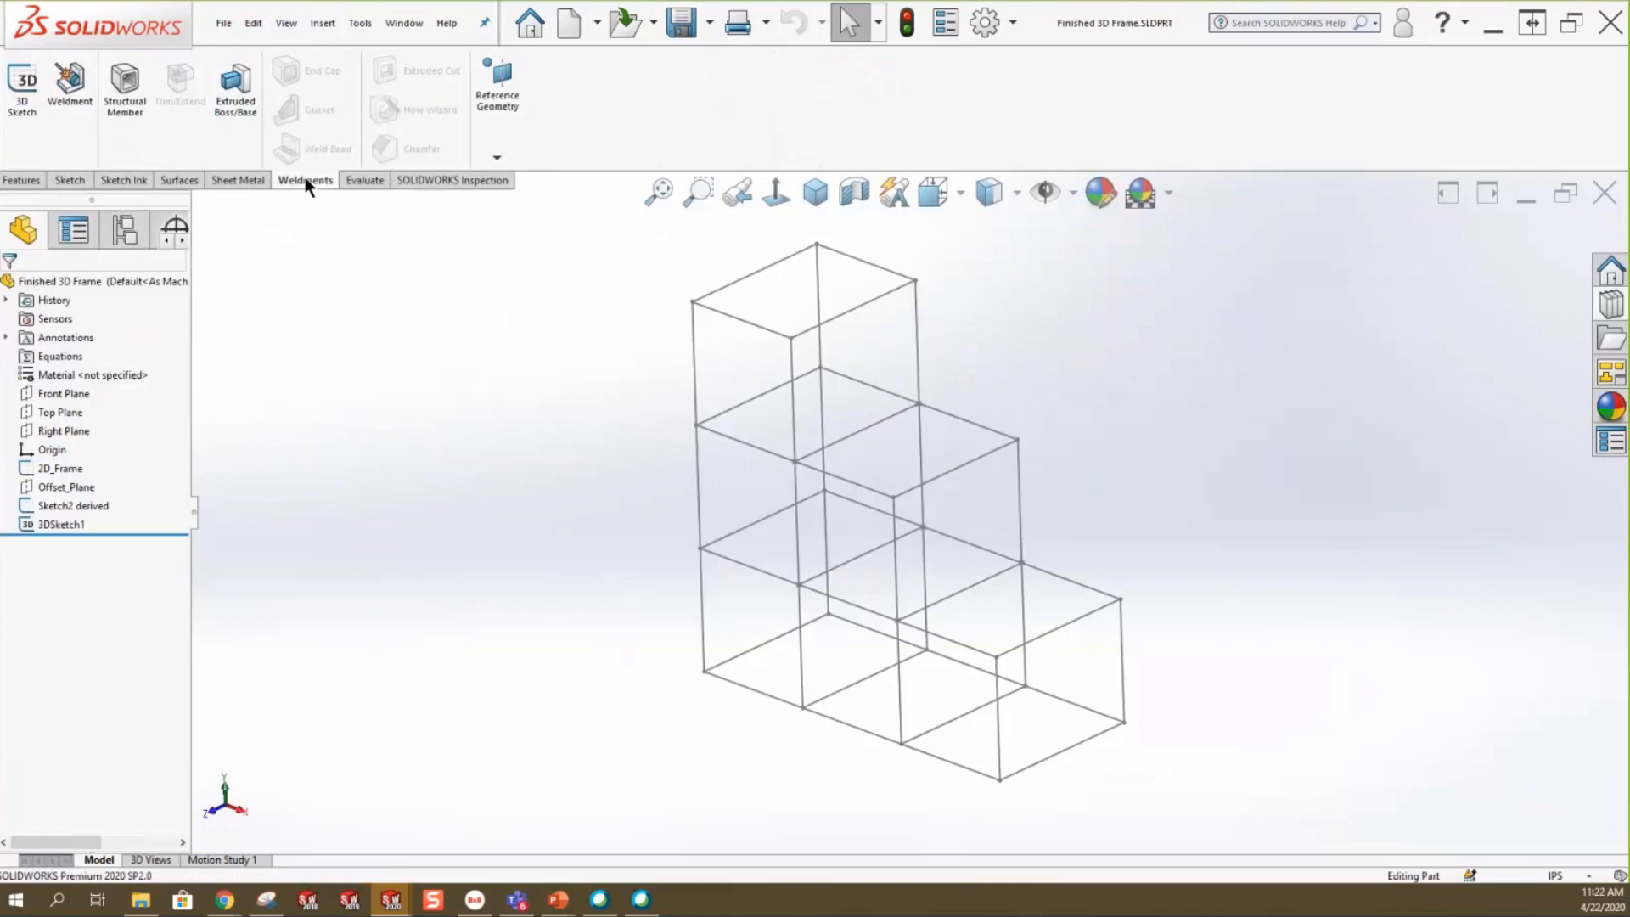
pyautogui.click(124, 98)
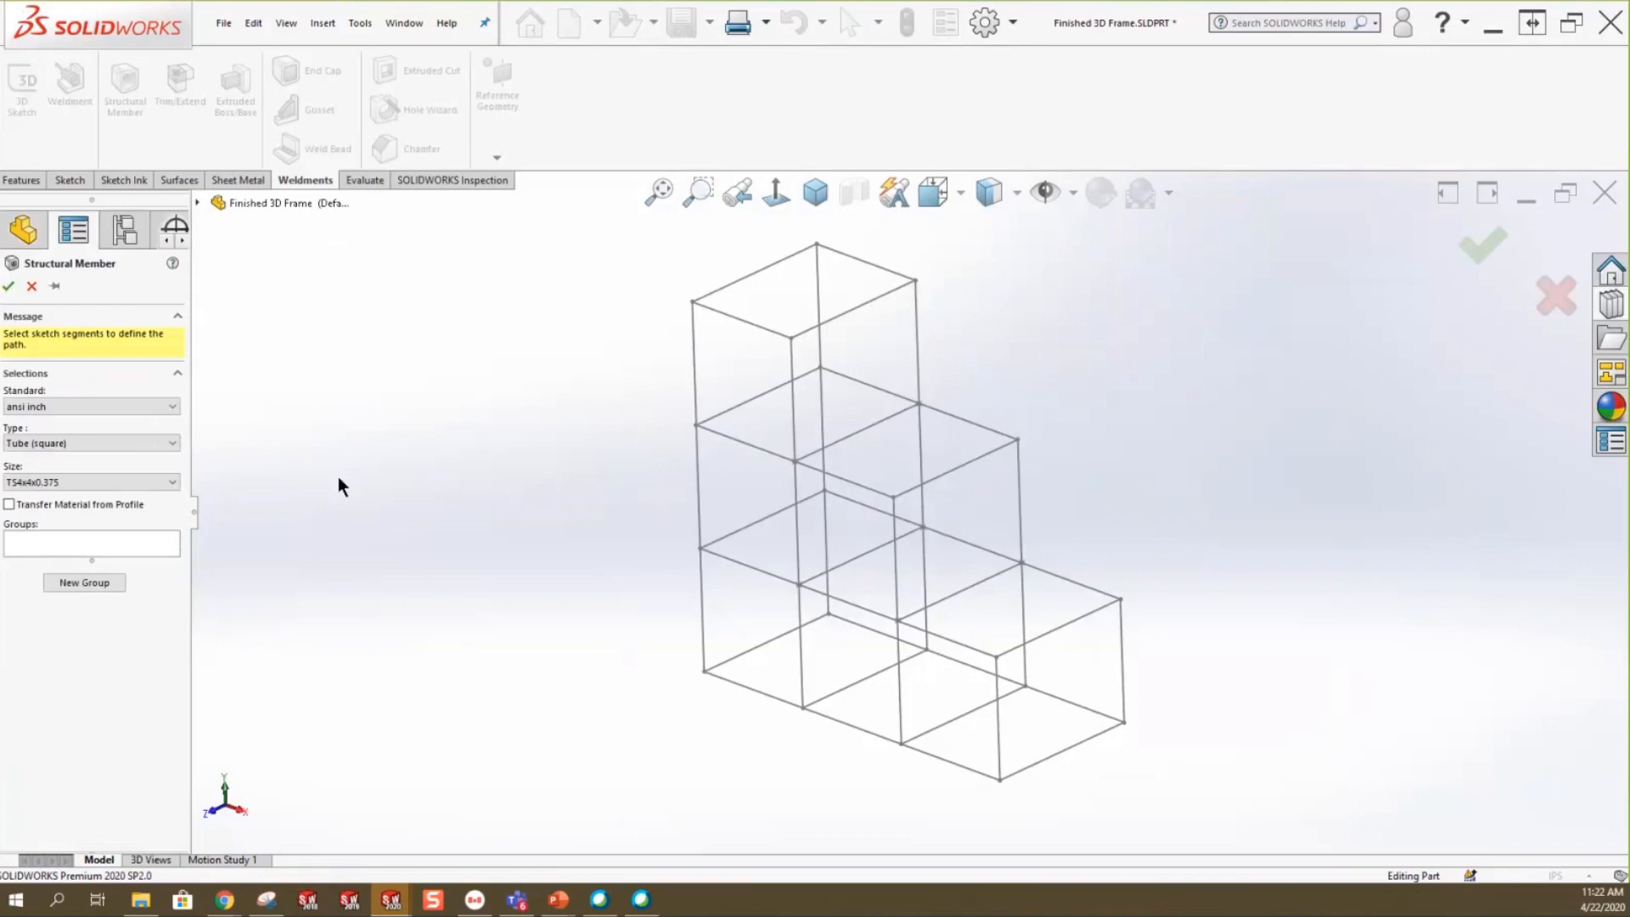
pyautogui.click(74, 405)
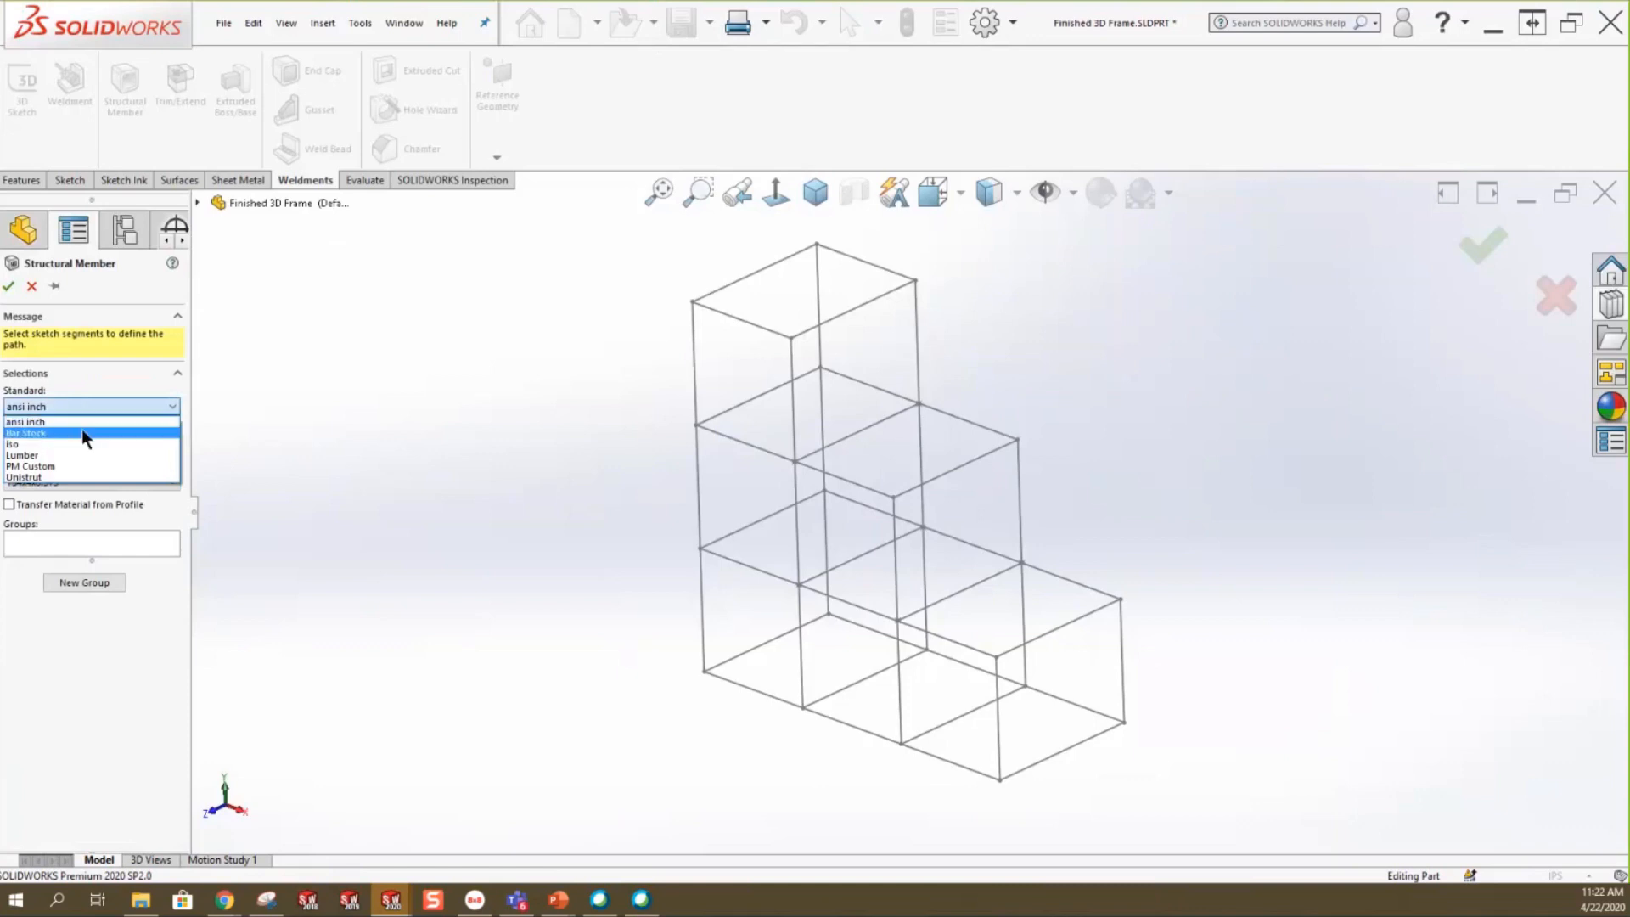
pyautogui.click(85, 421)
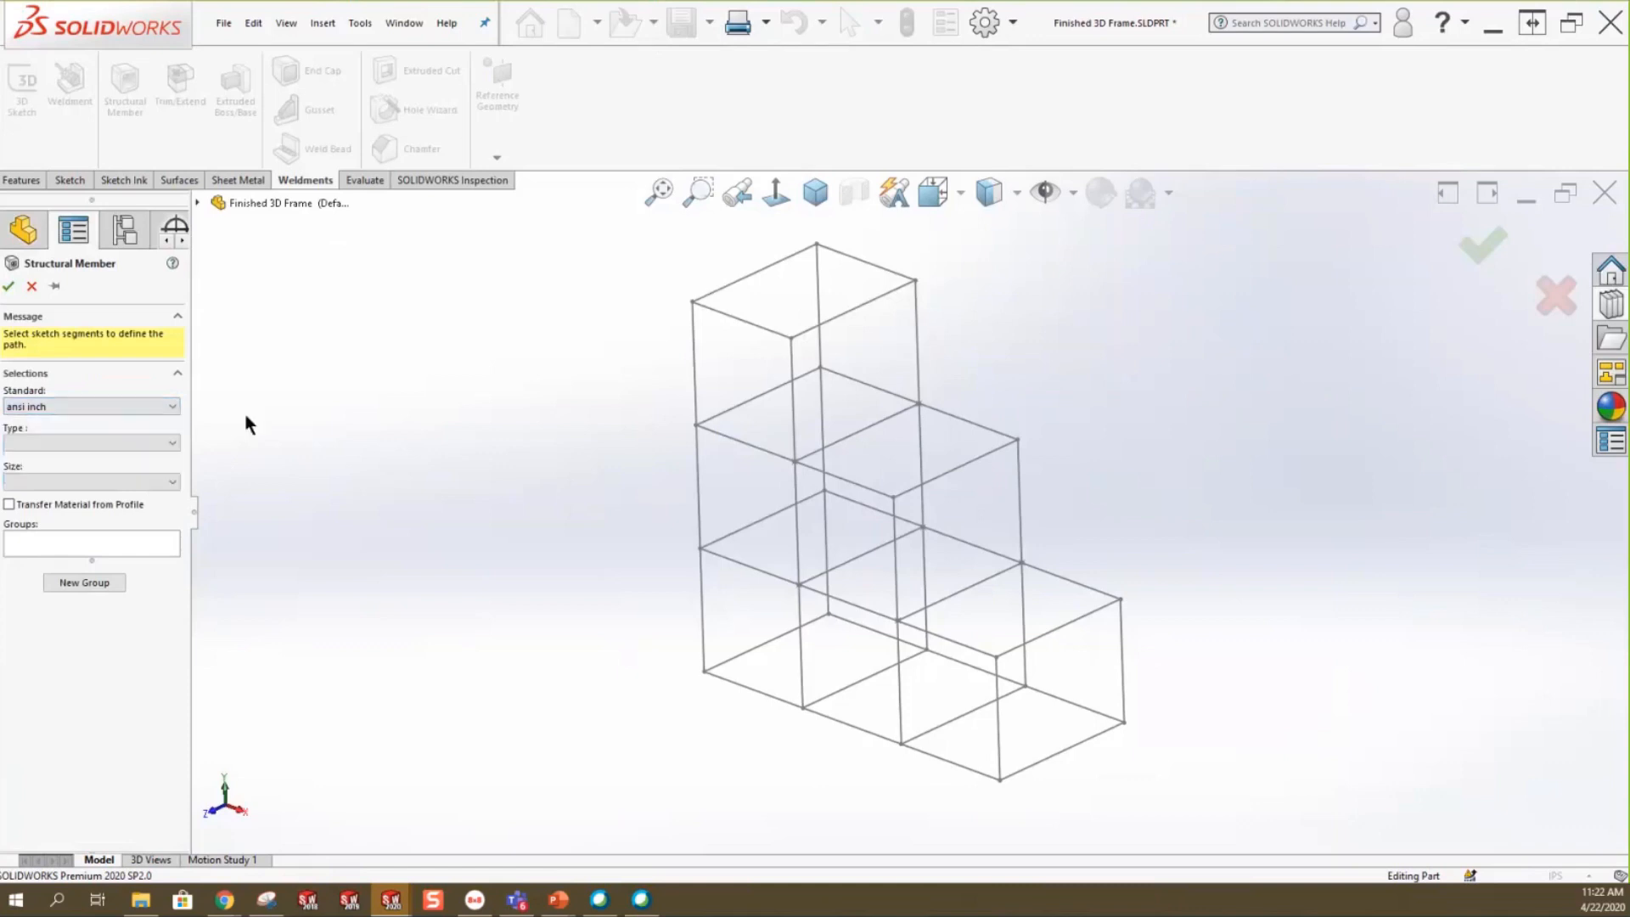
pyautogui.click(109, 442)
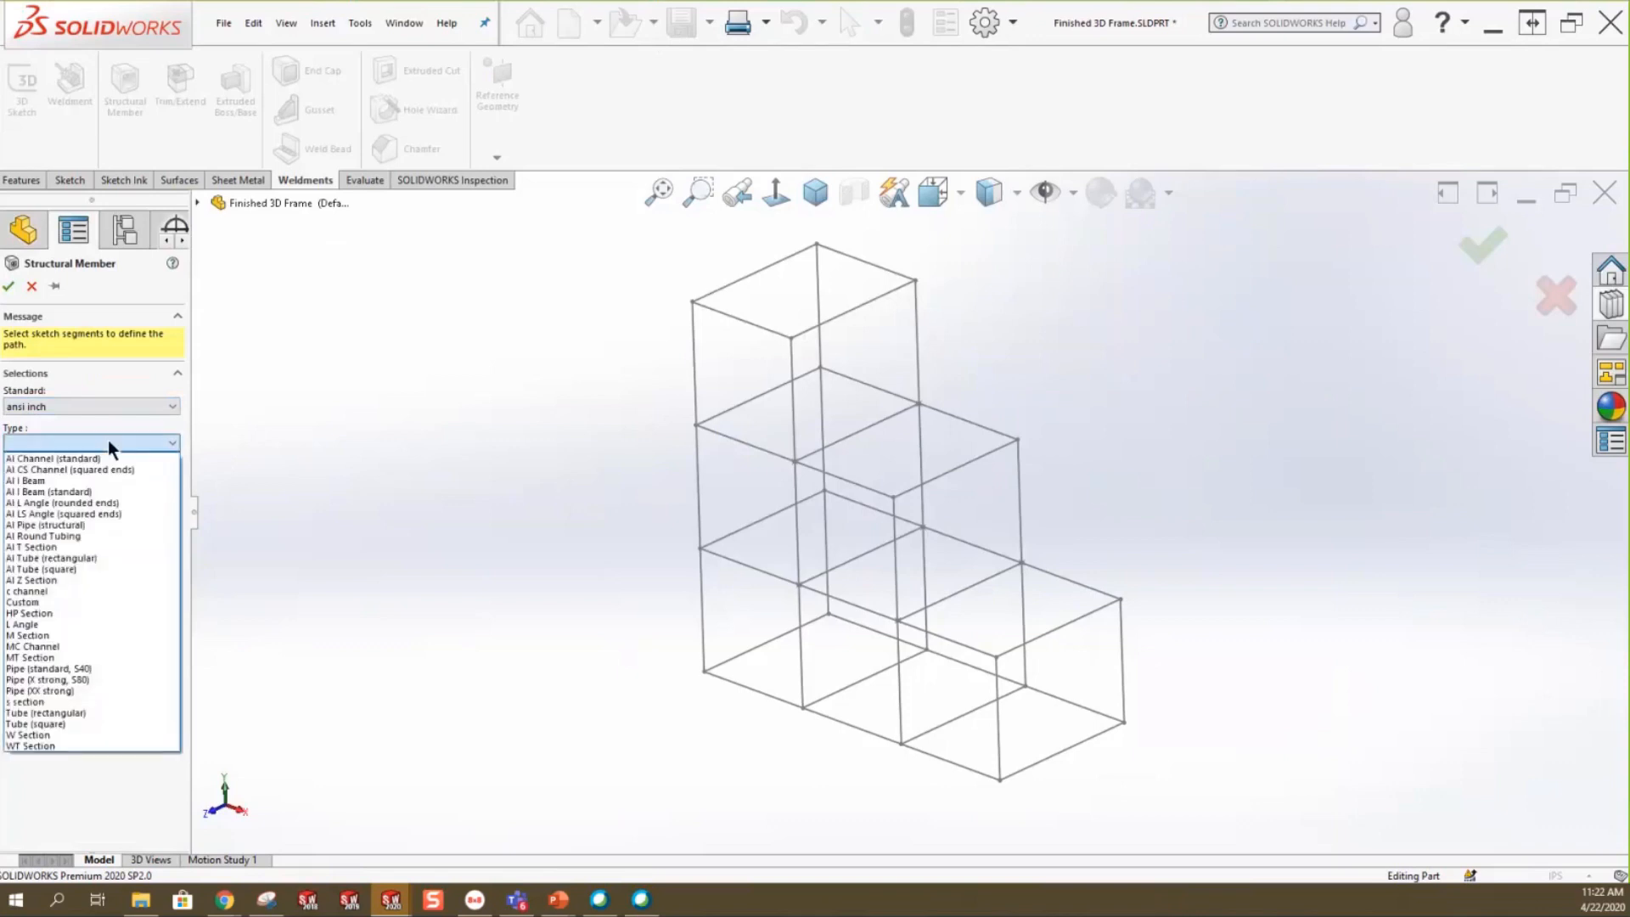
pyautogui.click(57, 723)
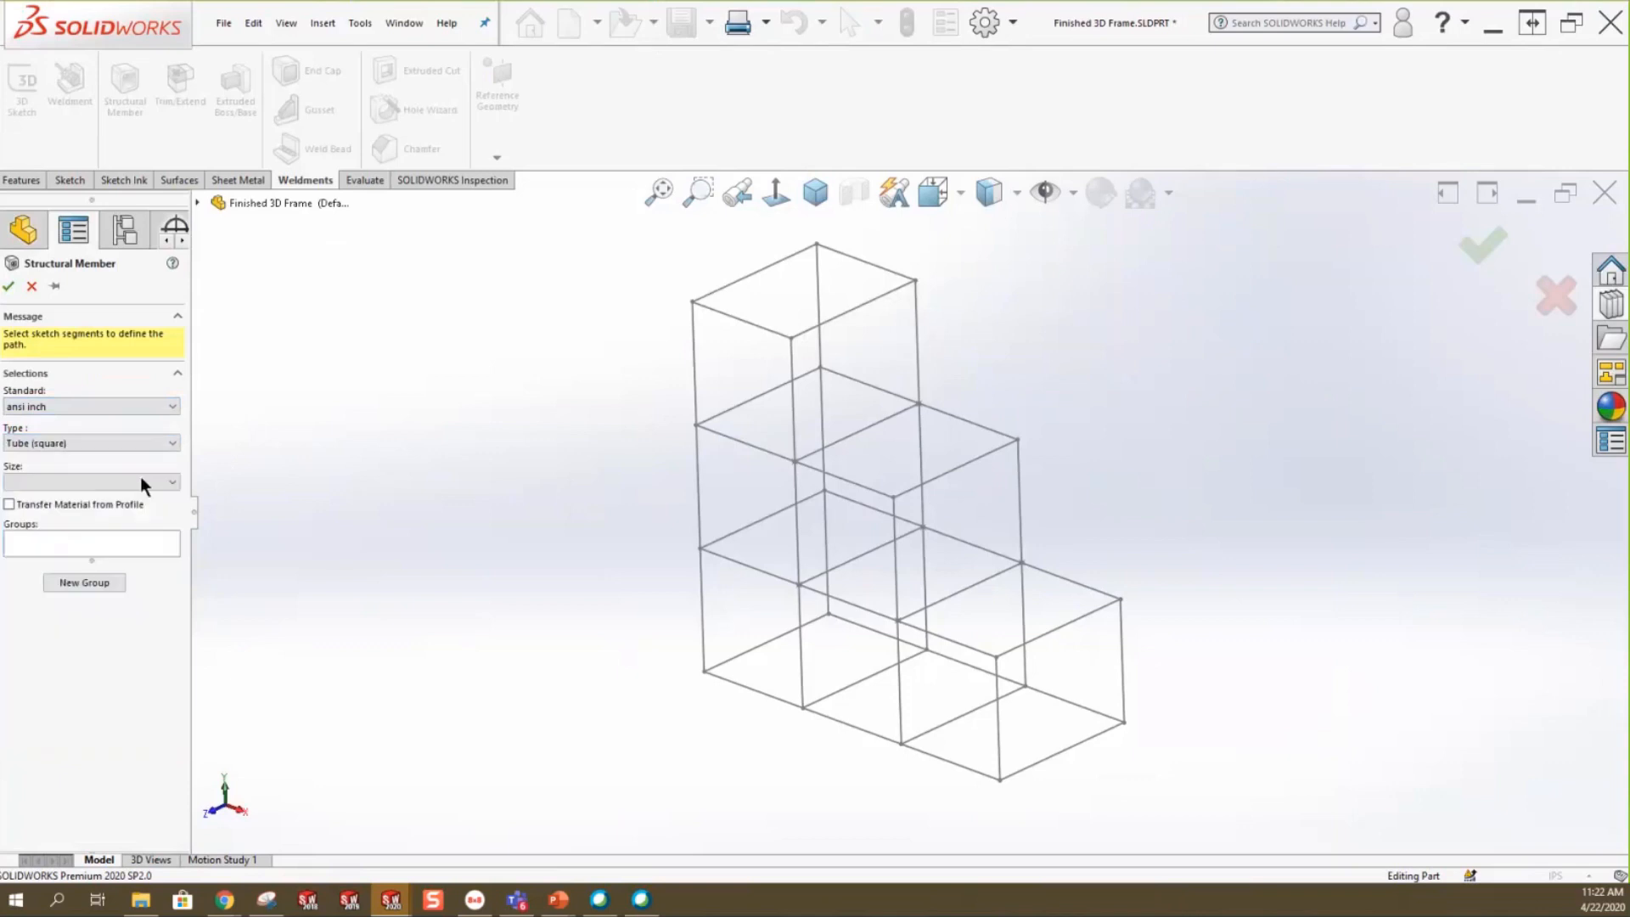
pyautogui.click(99, 482)
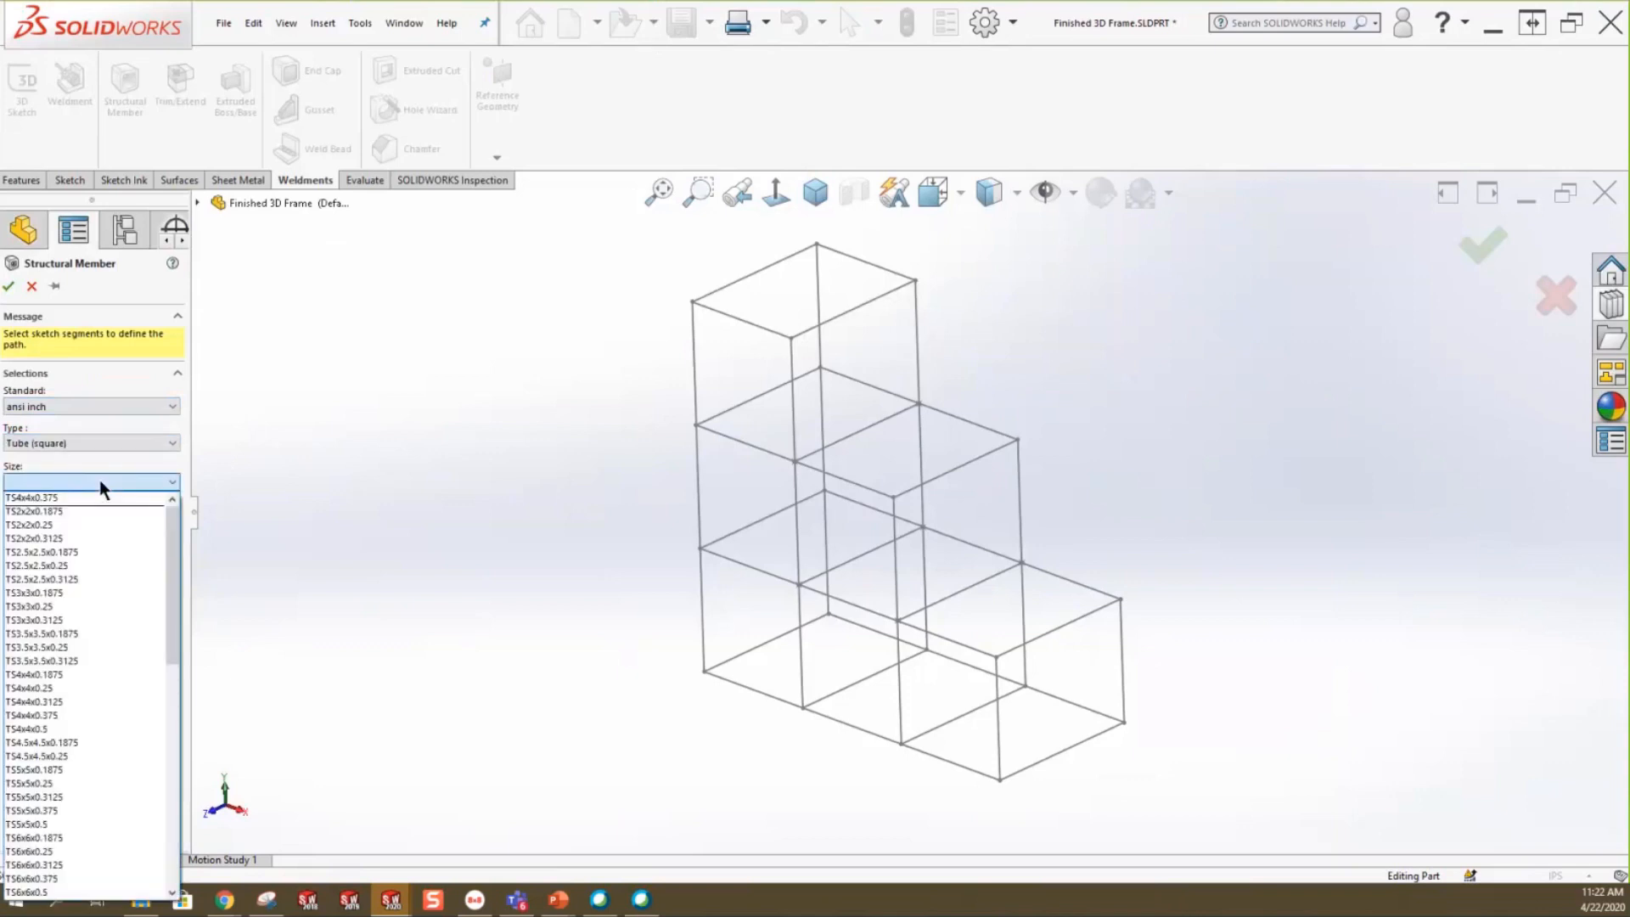
pyautogui.click(69, 701)
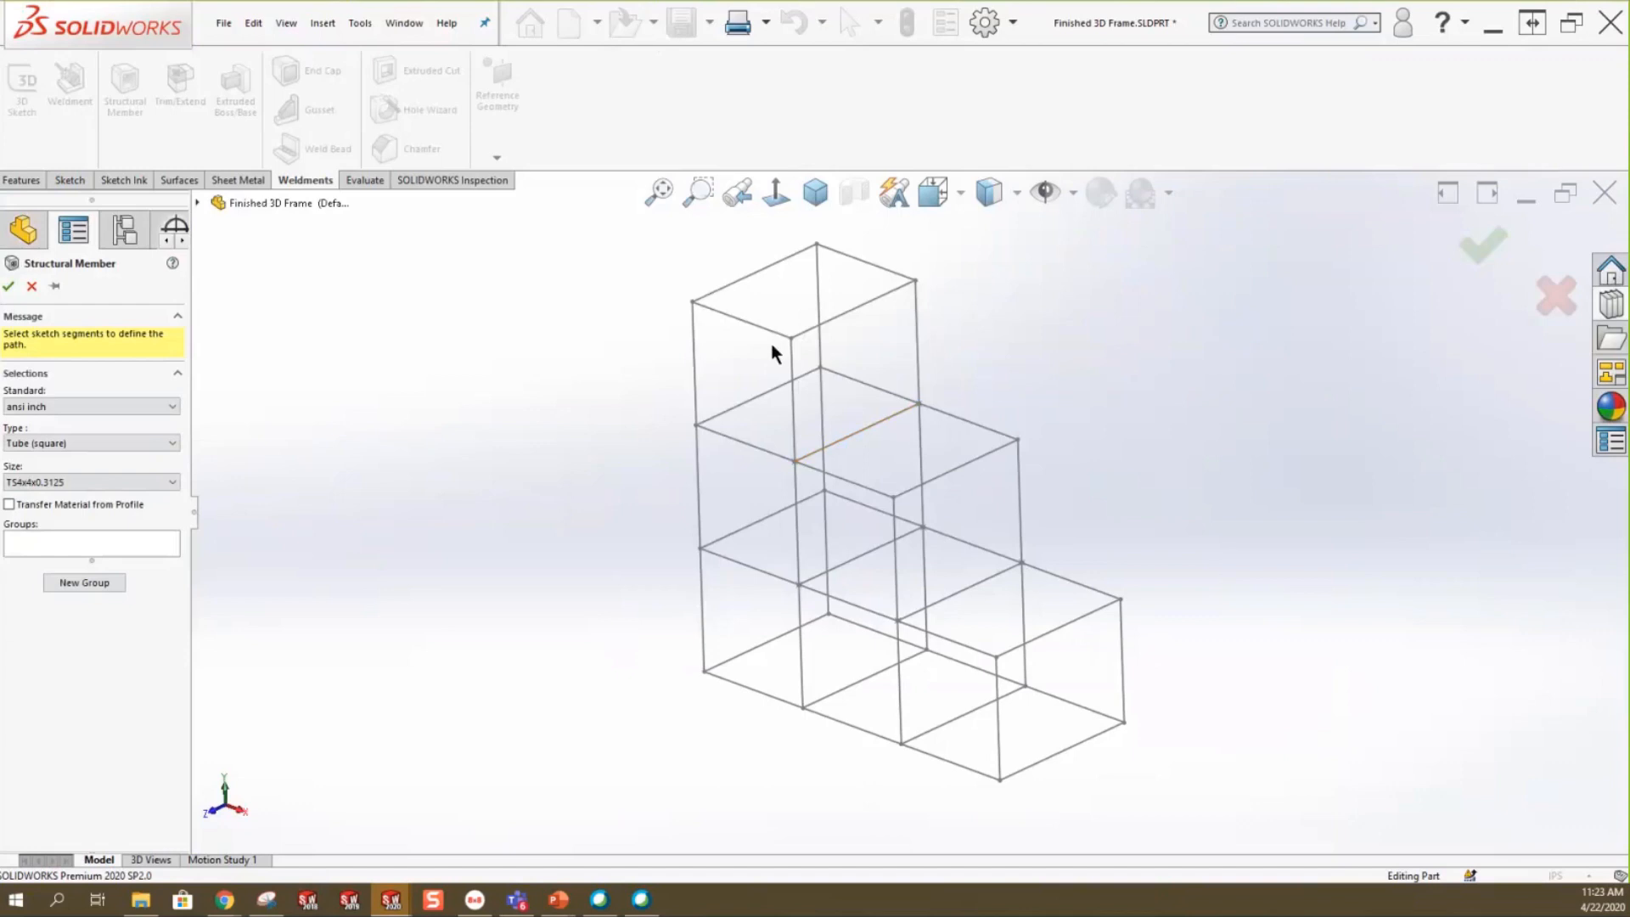
# Assign all eight vertical frame lines, front and back, to the structural member's first group.
pyautogui.click(84, 548)
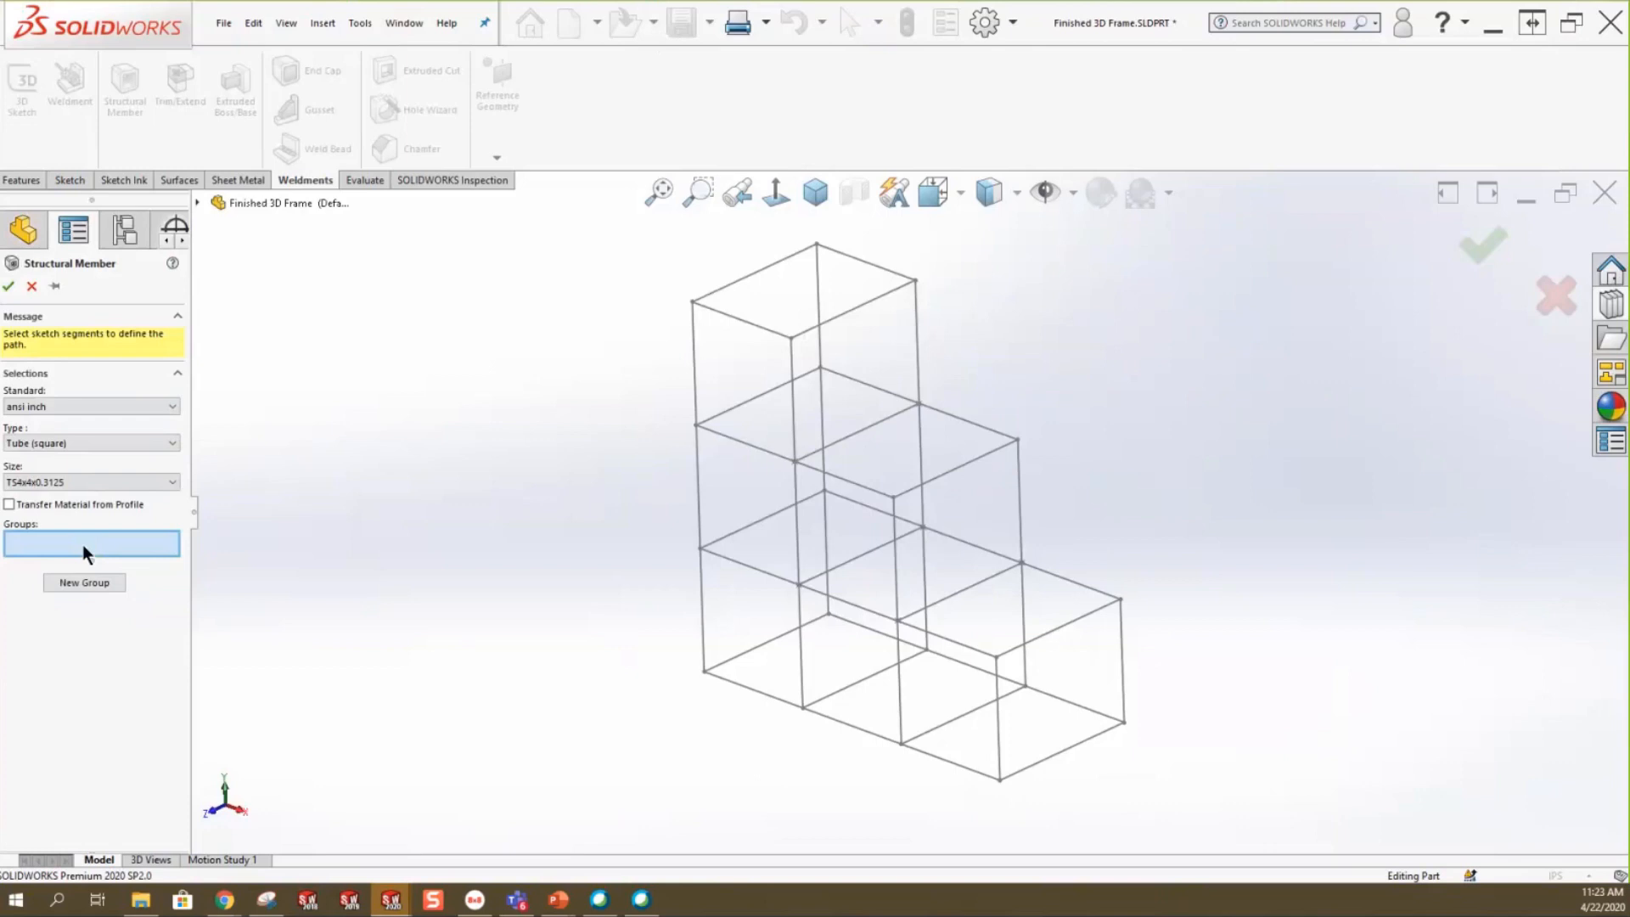
pyautogui.scroll(-1, 851, 346)
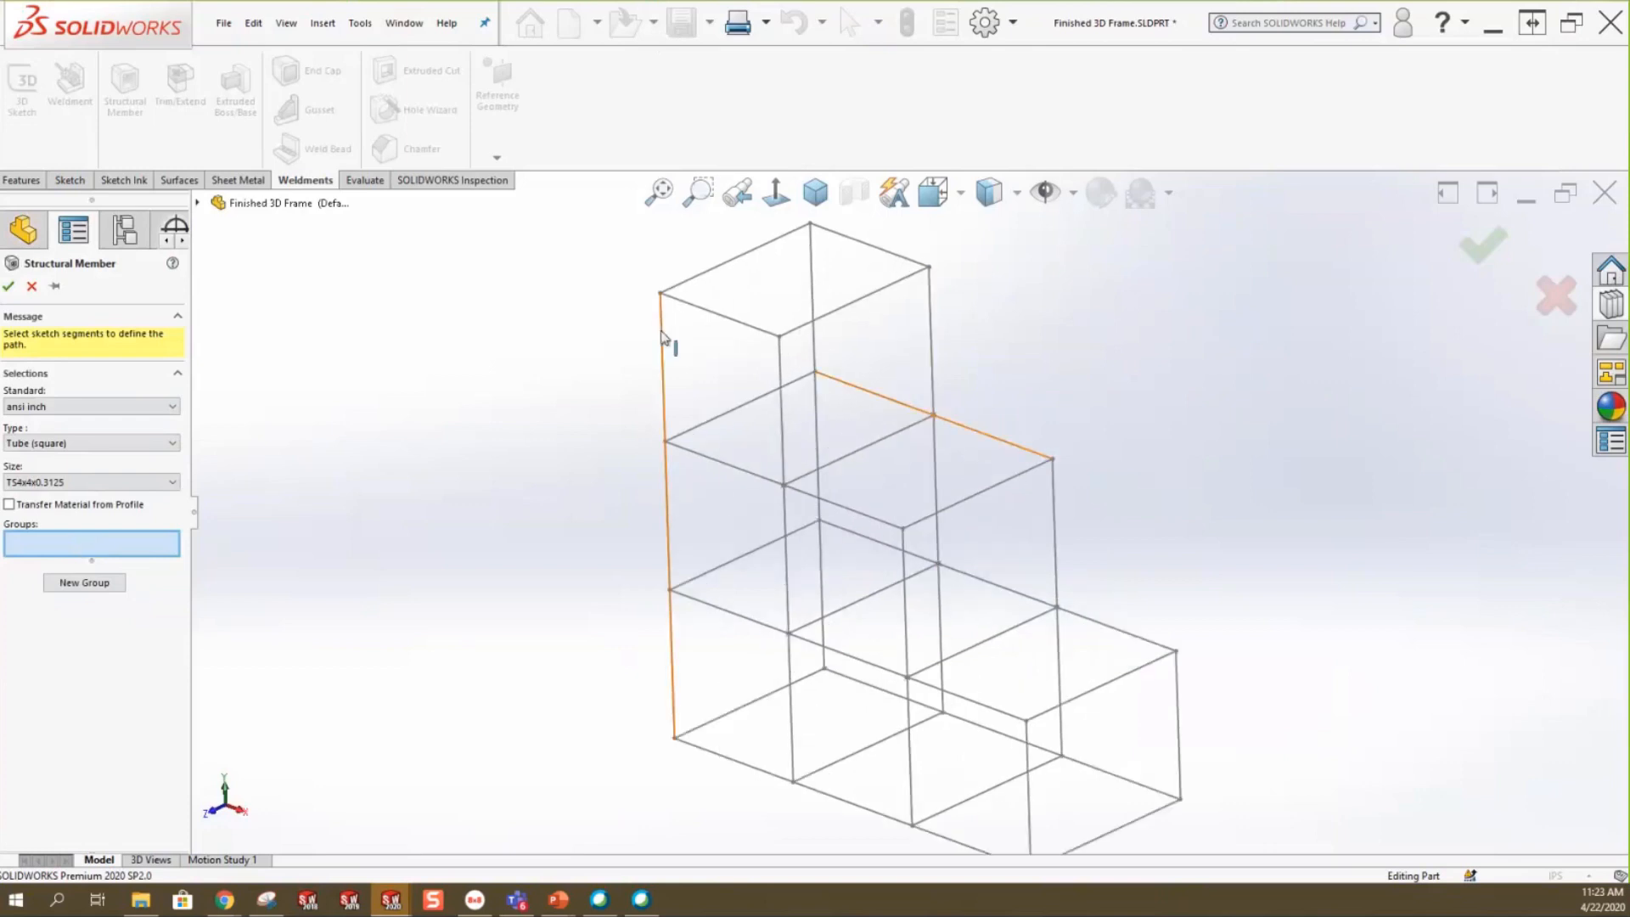
pyautogui.click(814, 276)
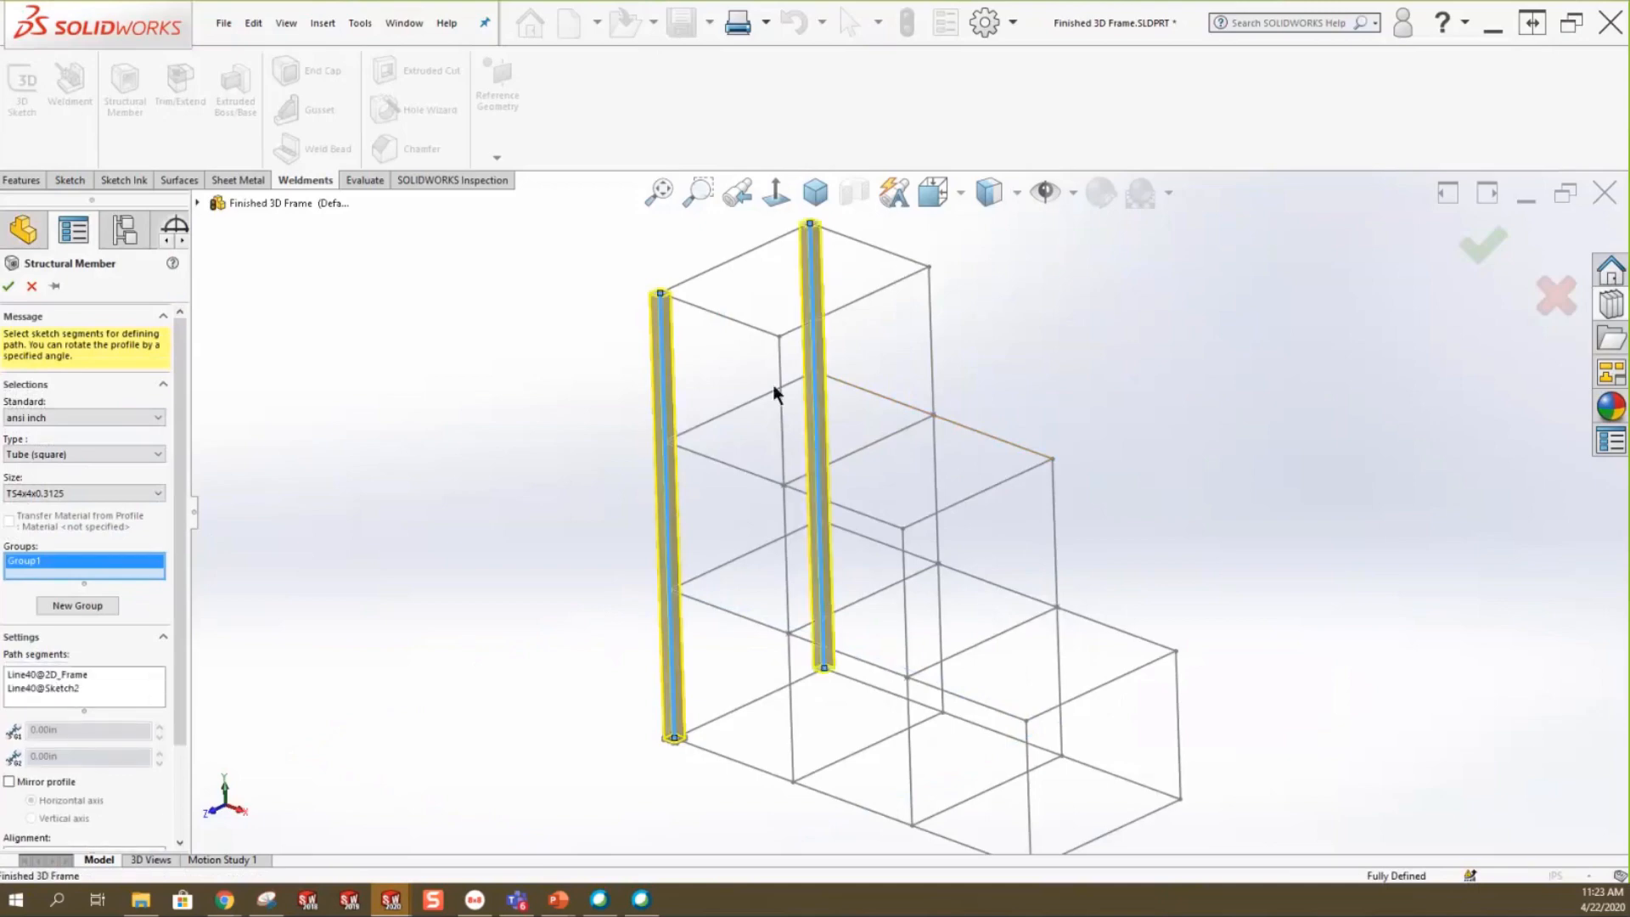
pyautogui.click(782, 425)
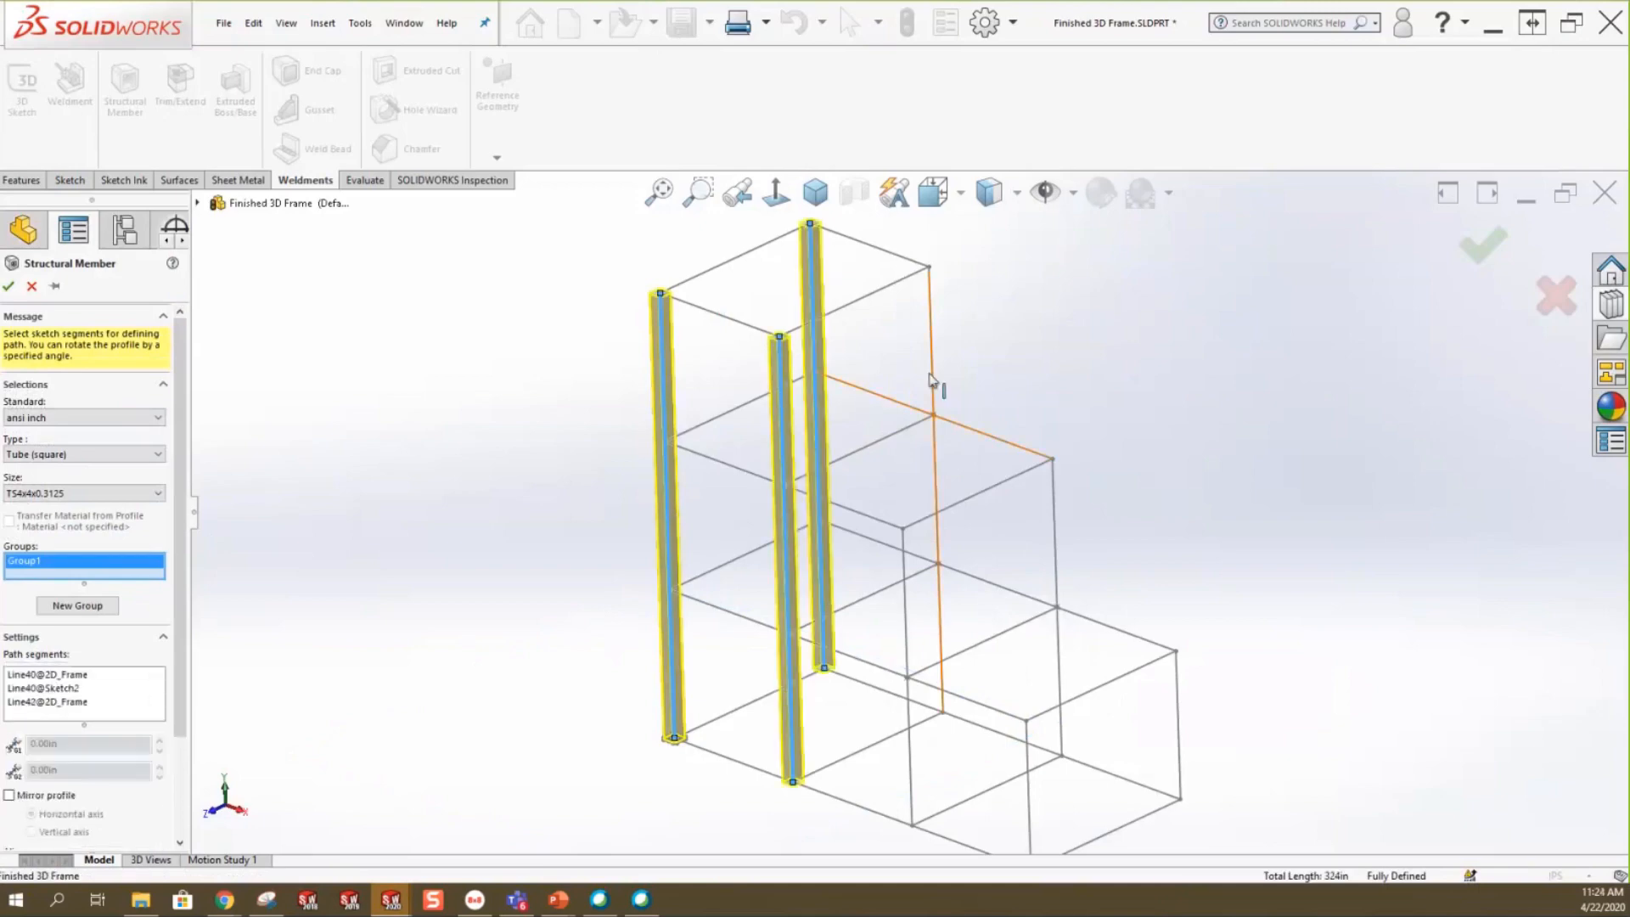
pyautogui.click(935, 475)
pyautogui.click(907, 662)
pyautogui.click(1058, 576)
pyautogui.click(1028, 813)
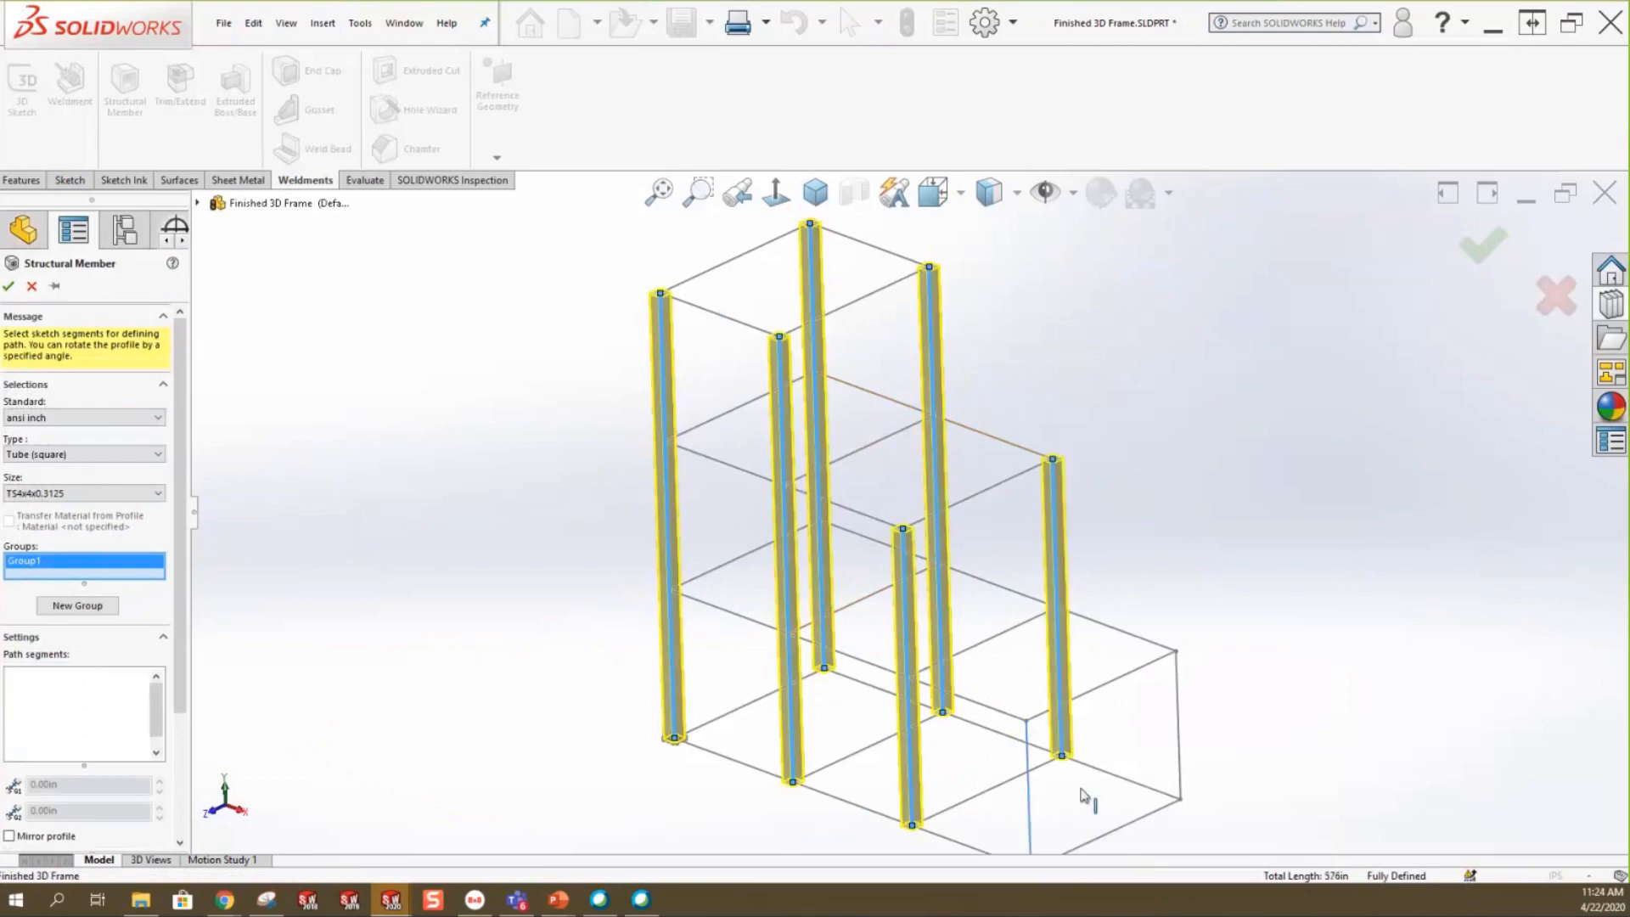
pyautogui.click(1180, 743)
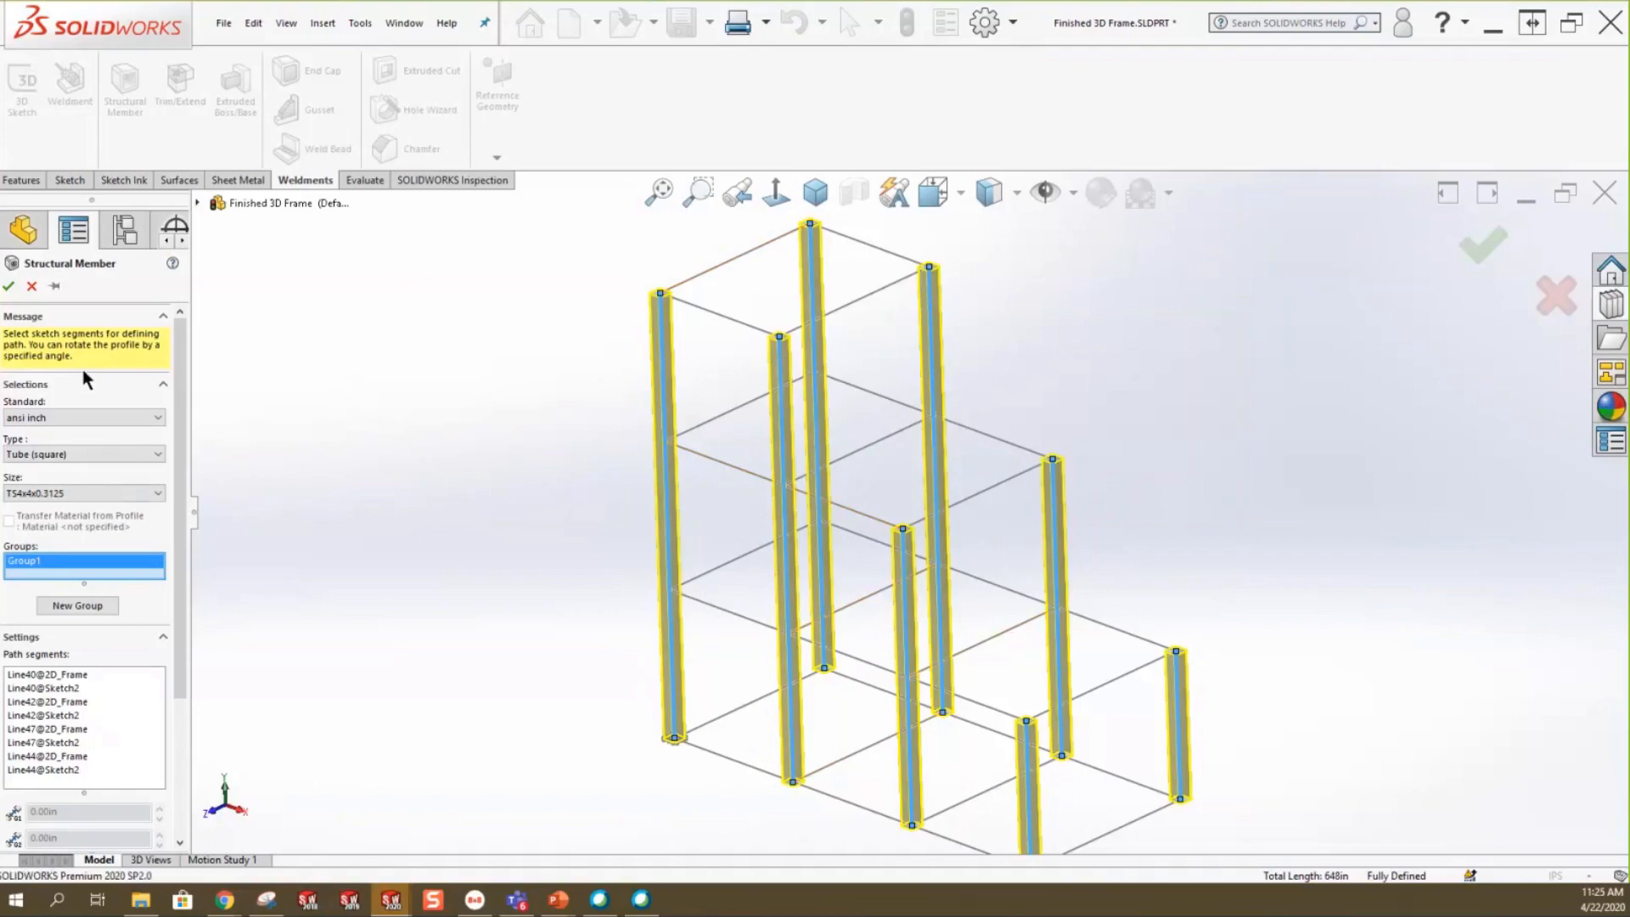
# Relocate the vertical group's tube profile so the midpoint of its front outer edge lies on the path.
pyautogui.moveTo(176, 471); pyautogui.dragTo(175, 674)
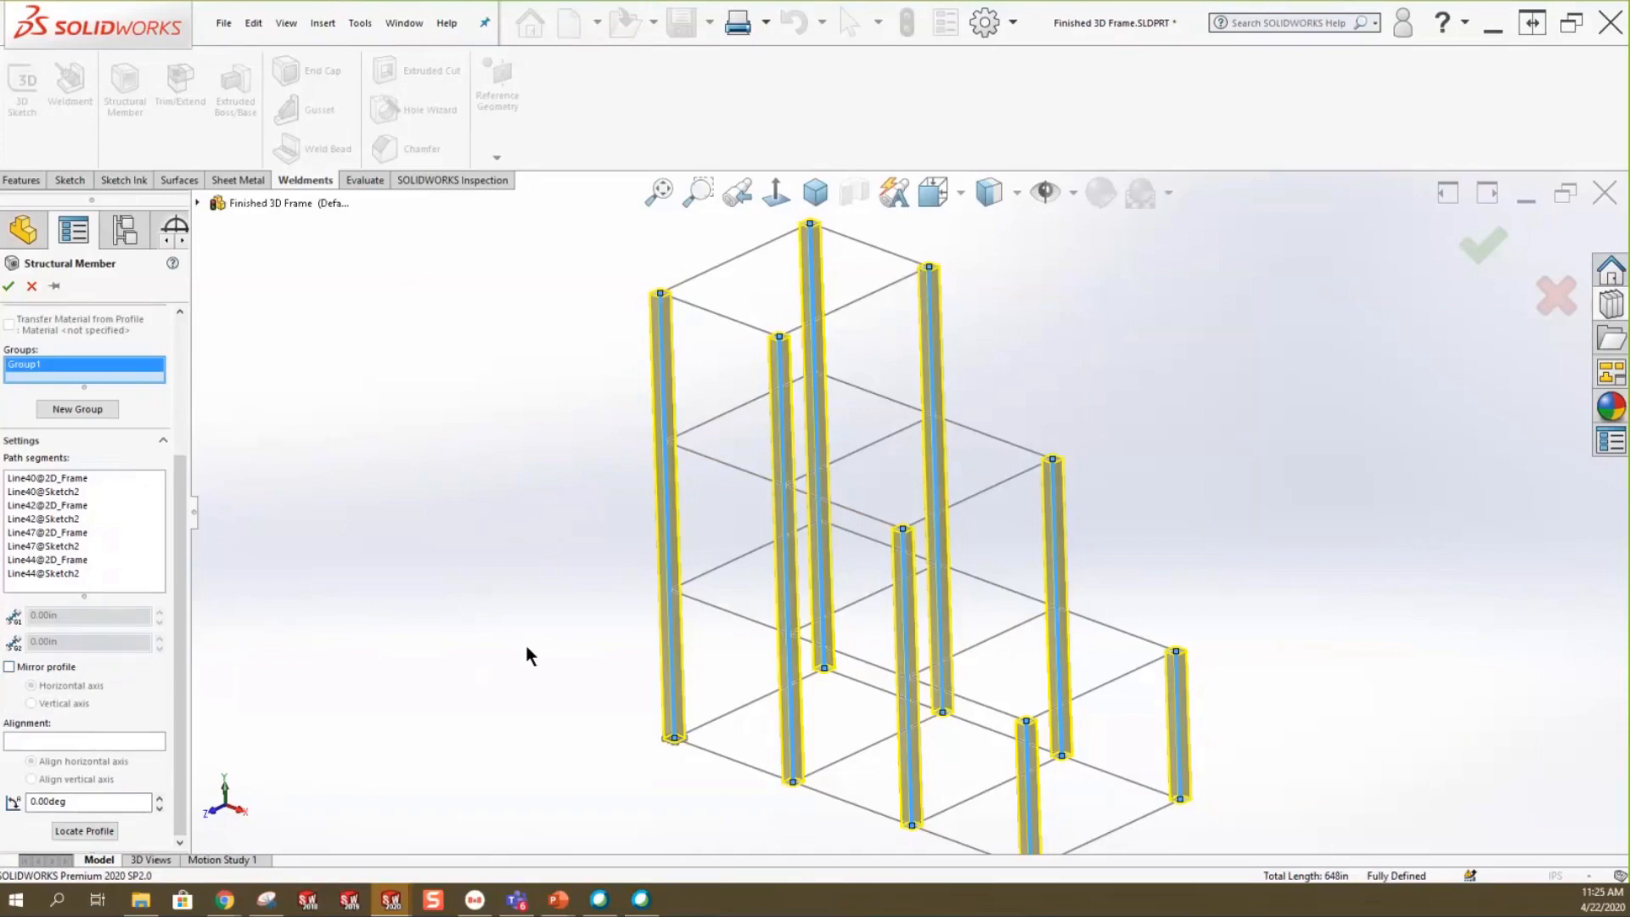
pyautogui.click(79, 829)
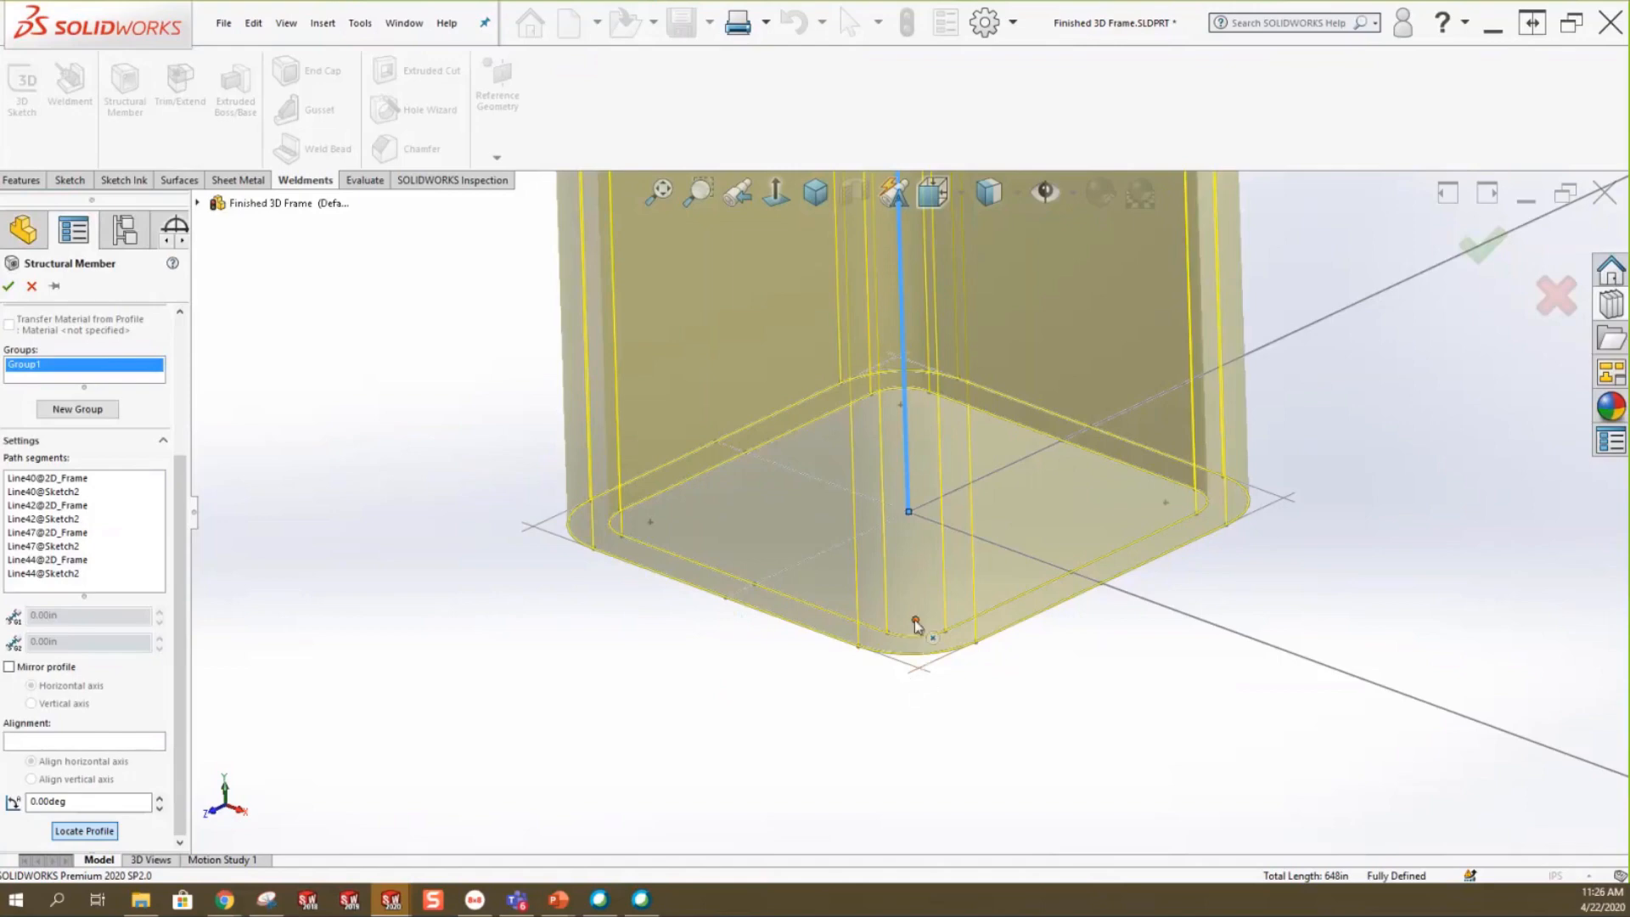
pyautogui.click(726, 598)
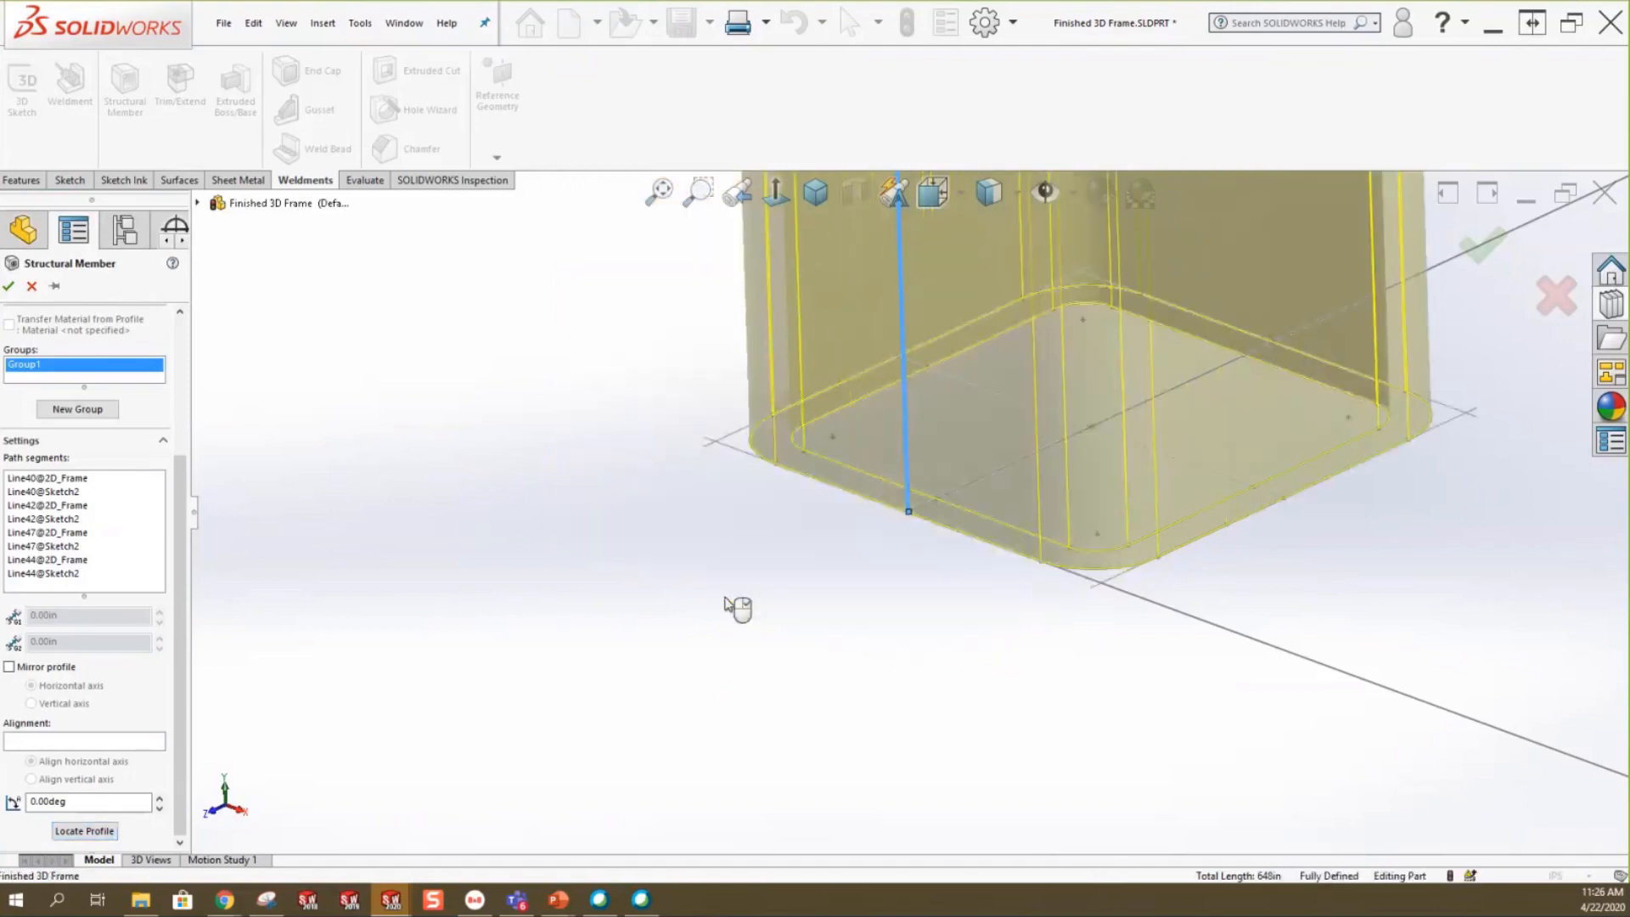
# Examine how the relocated tube profiles sit relative to the sketch lines at the bases of the posts.
pyautogui.scroll(5, 948, 659)
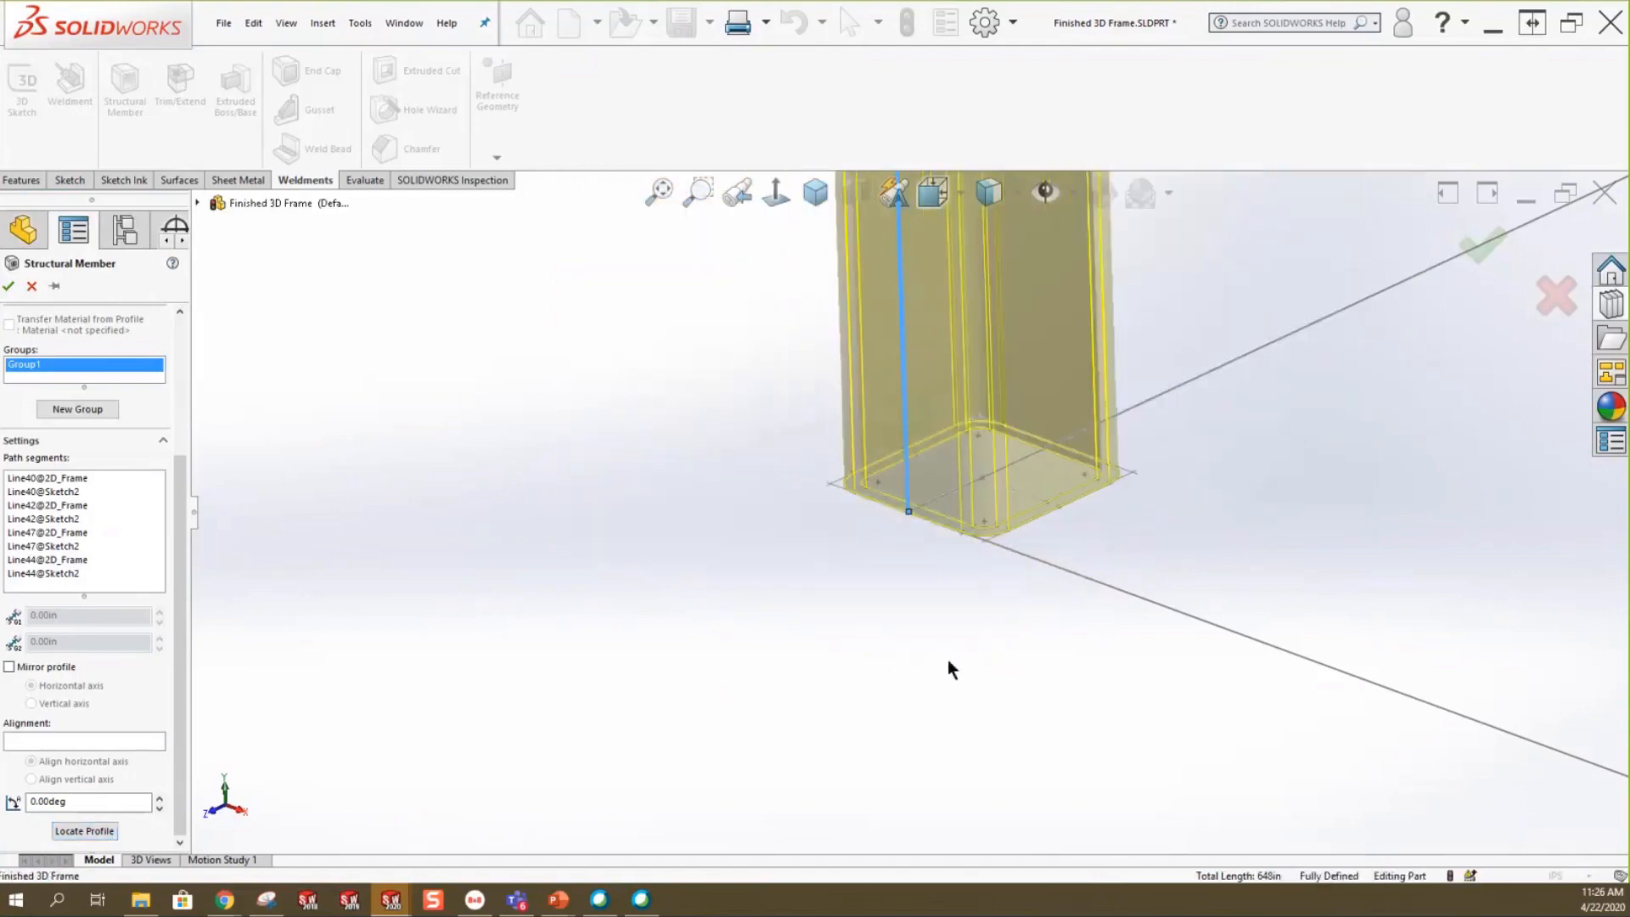
pyautogui.scroll(5, 947, 657)
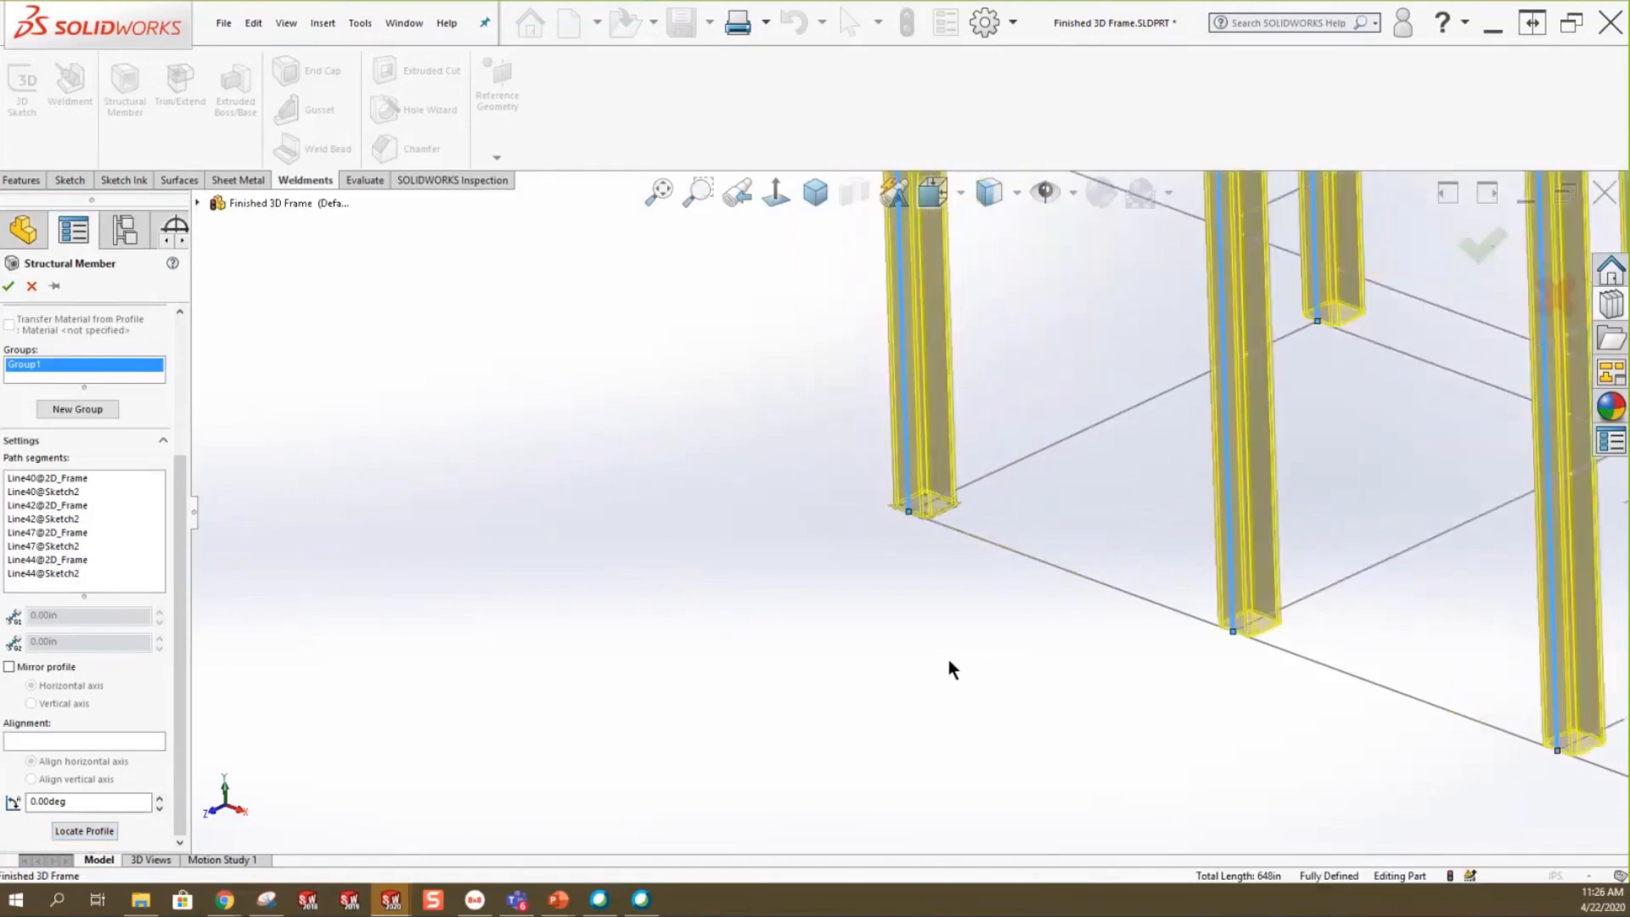
pyautogui.scroll(-3, 1312, 303)
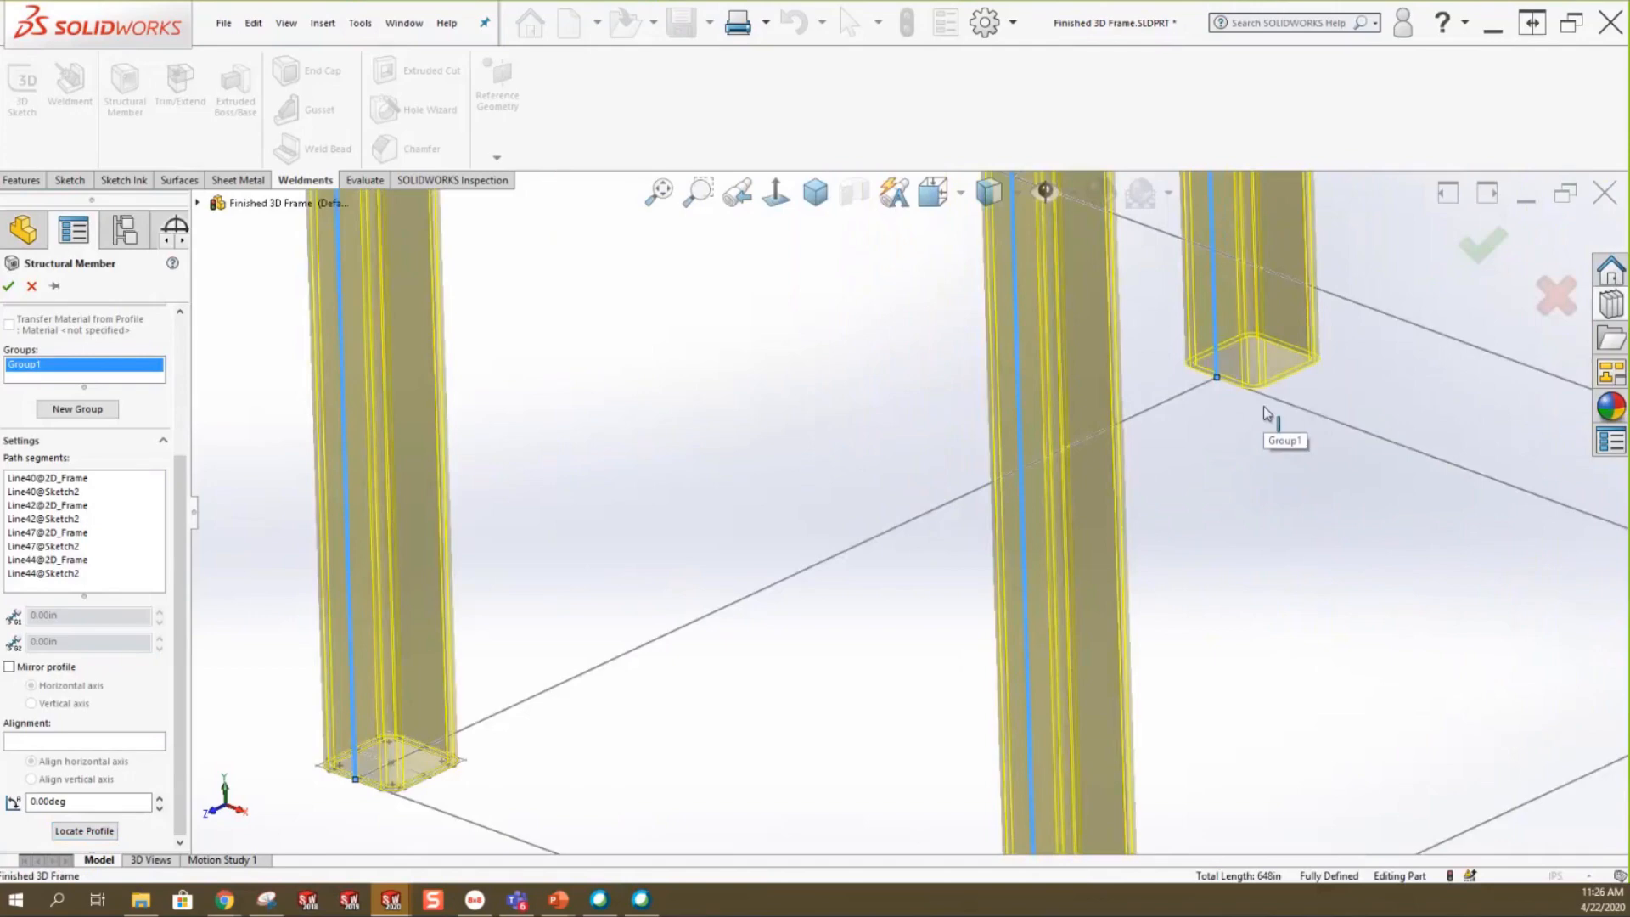
pyautogui.scroll(3, 991, 384)
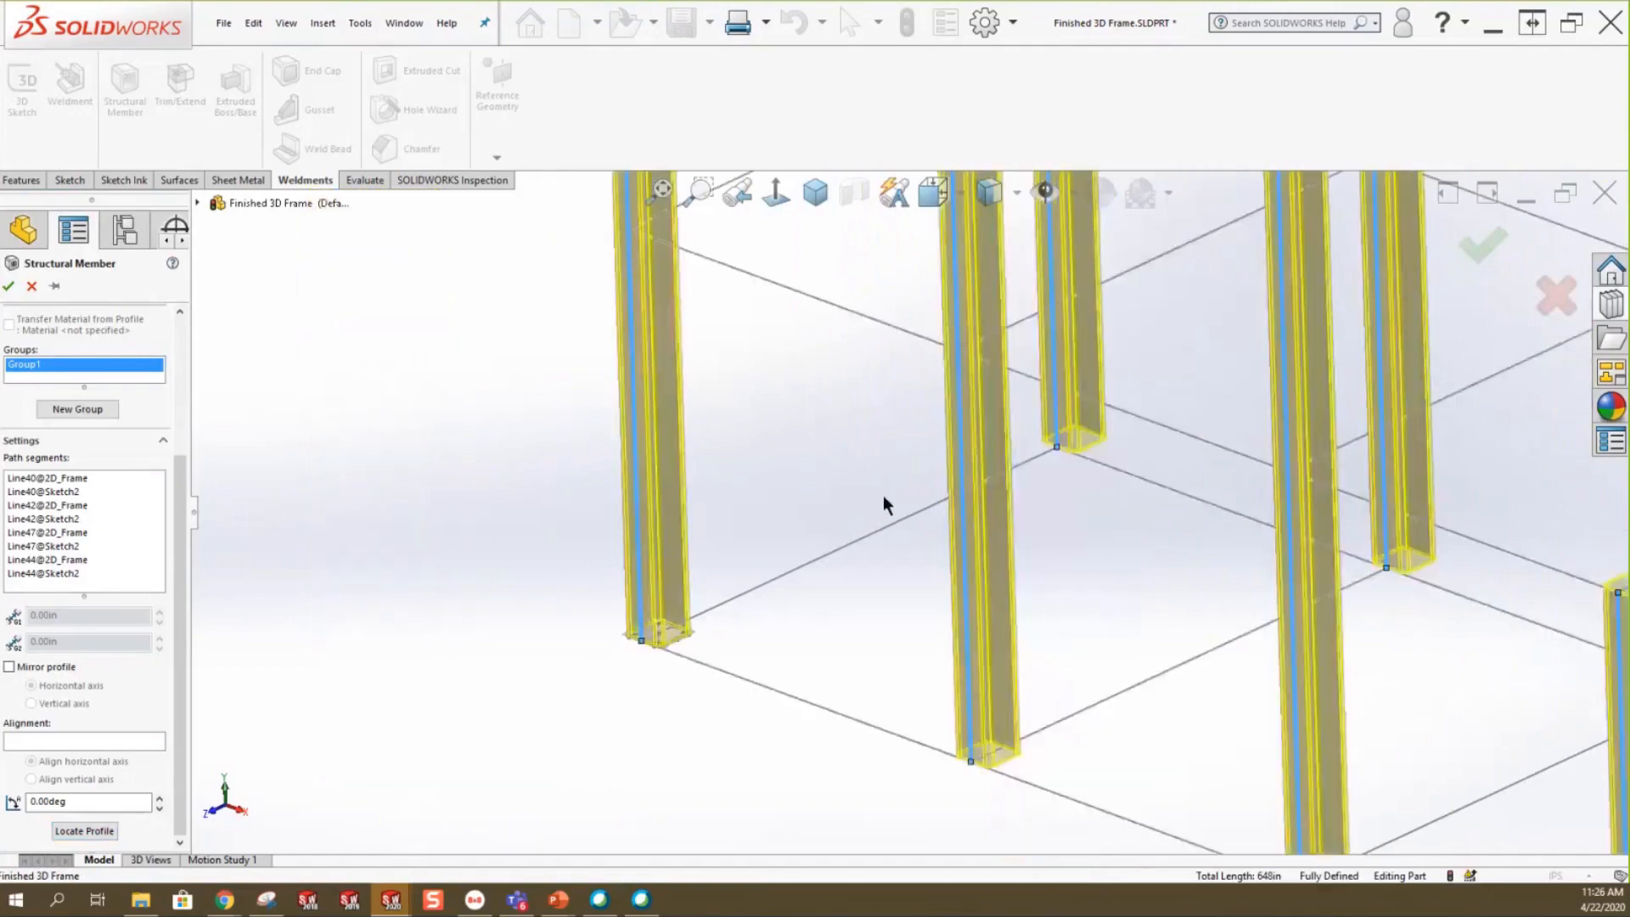
pyautogui.scroll(2, 883, 495)
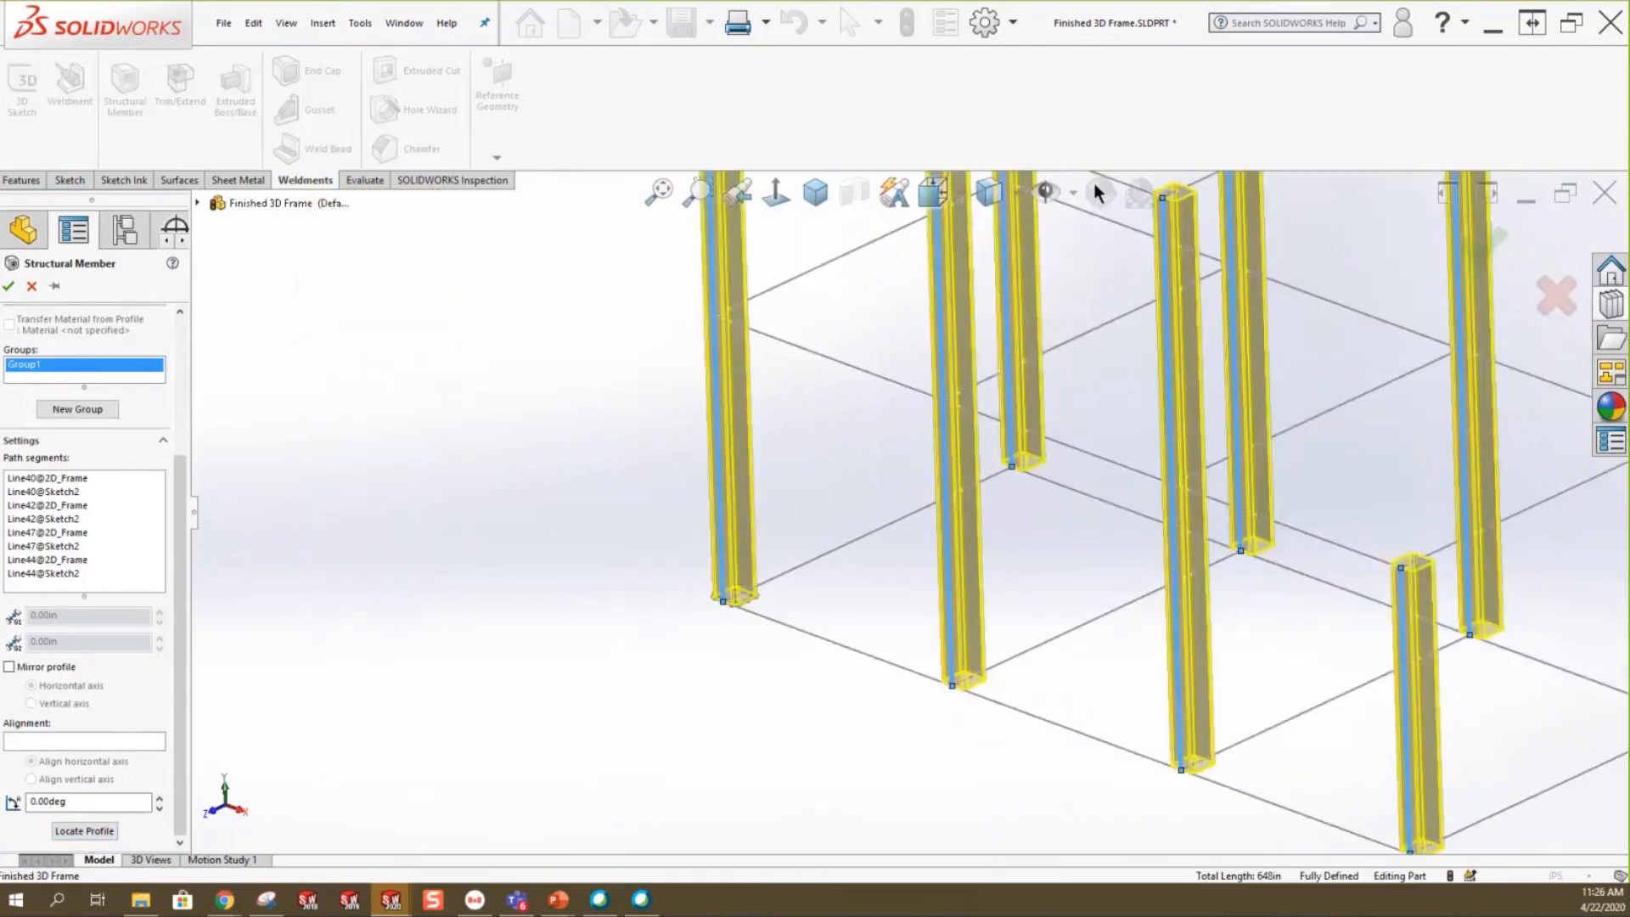
pyautogui.scroll(-2, 1088, 467)
pyautogui.scroll(-2, 987, 550)
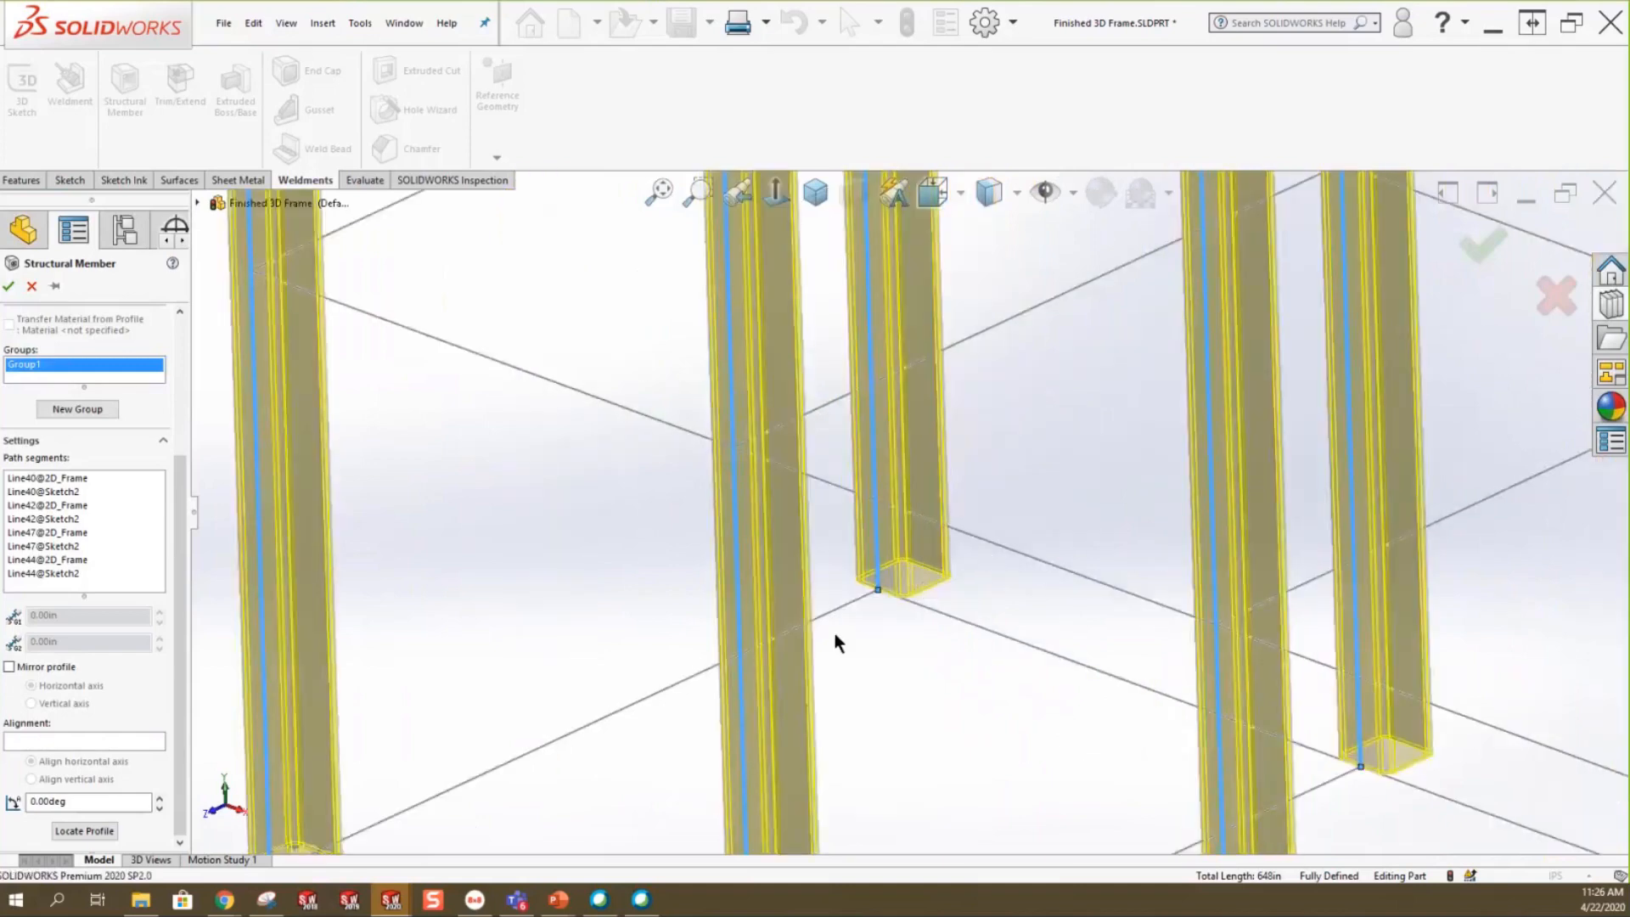
pyautogui.scroll(3, 833, 633)
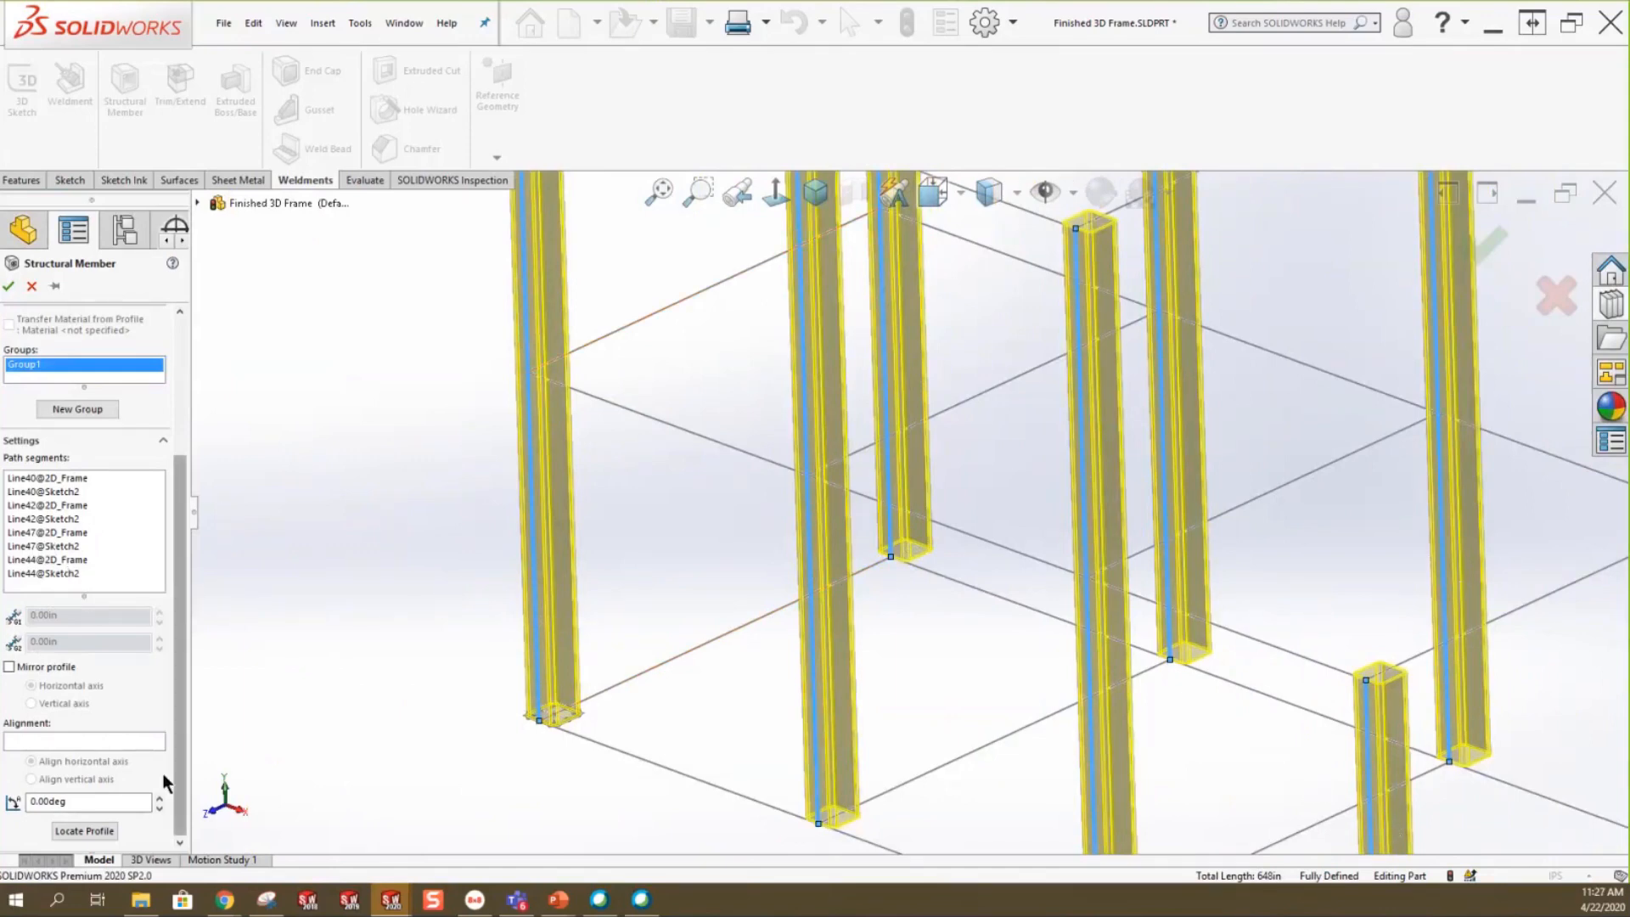
# Relocate the vertical group's tube profile so its center point lies on the path, and show the frame in isometric view.
pyautogui.click(72, 828)
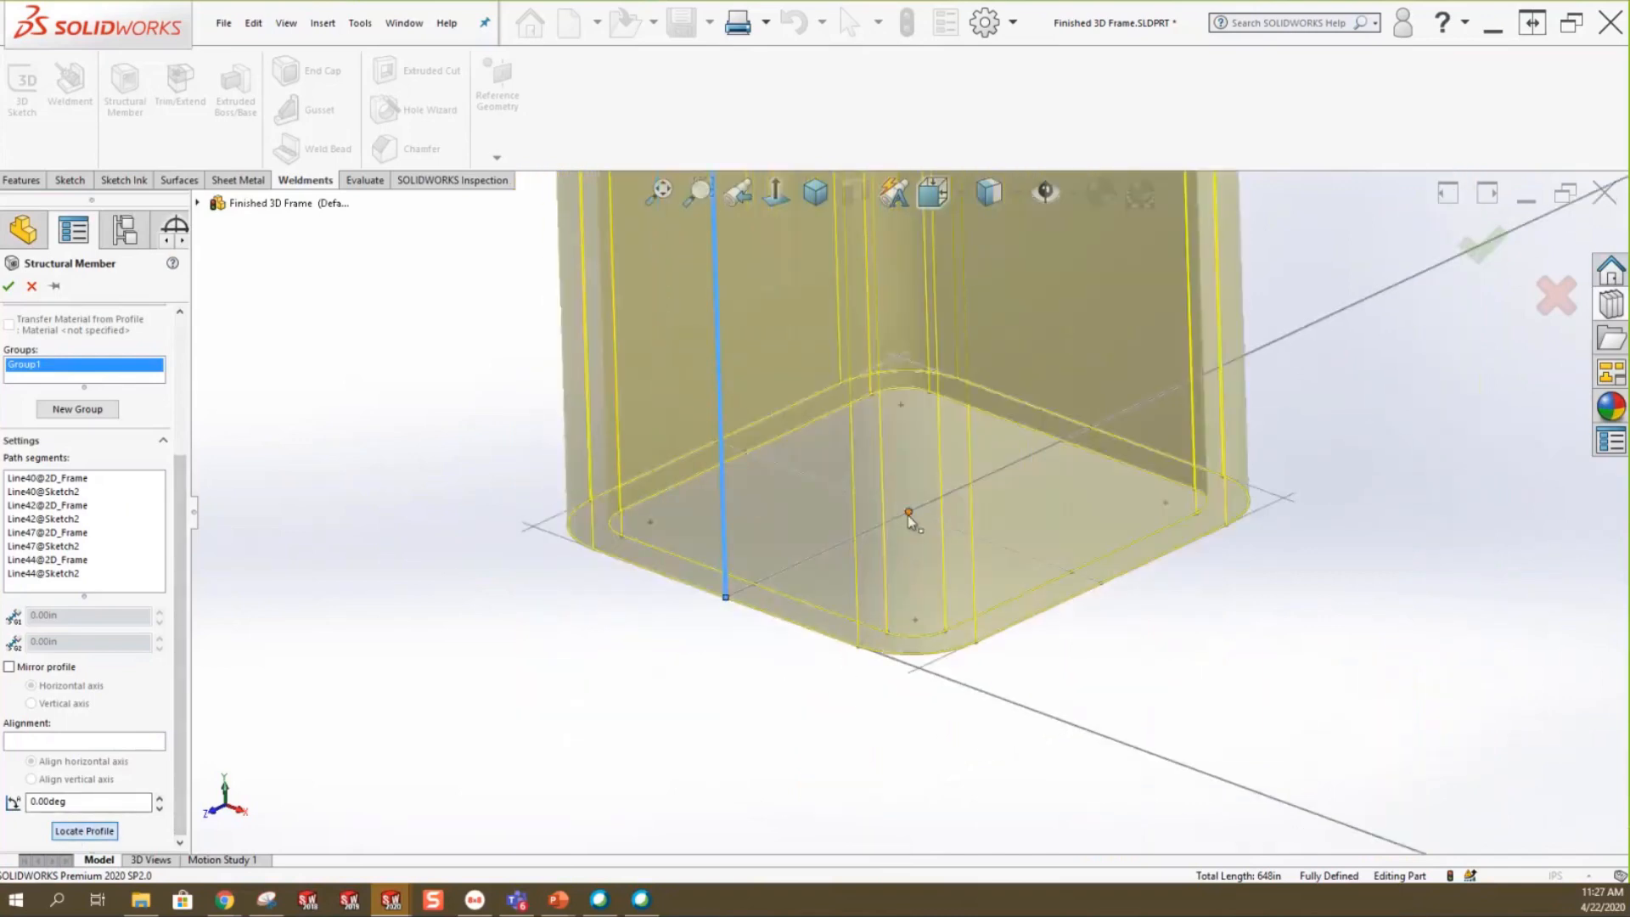
pyautogui.click(908, 512)
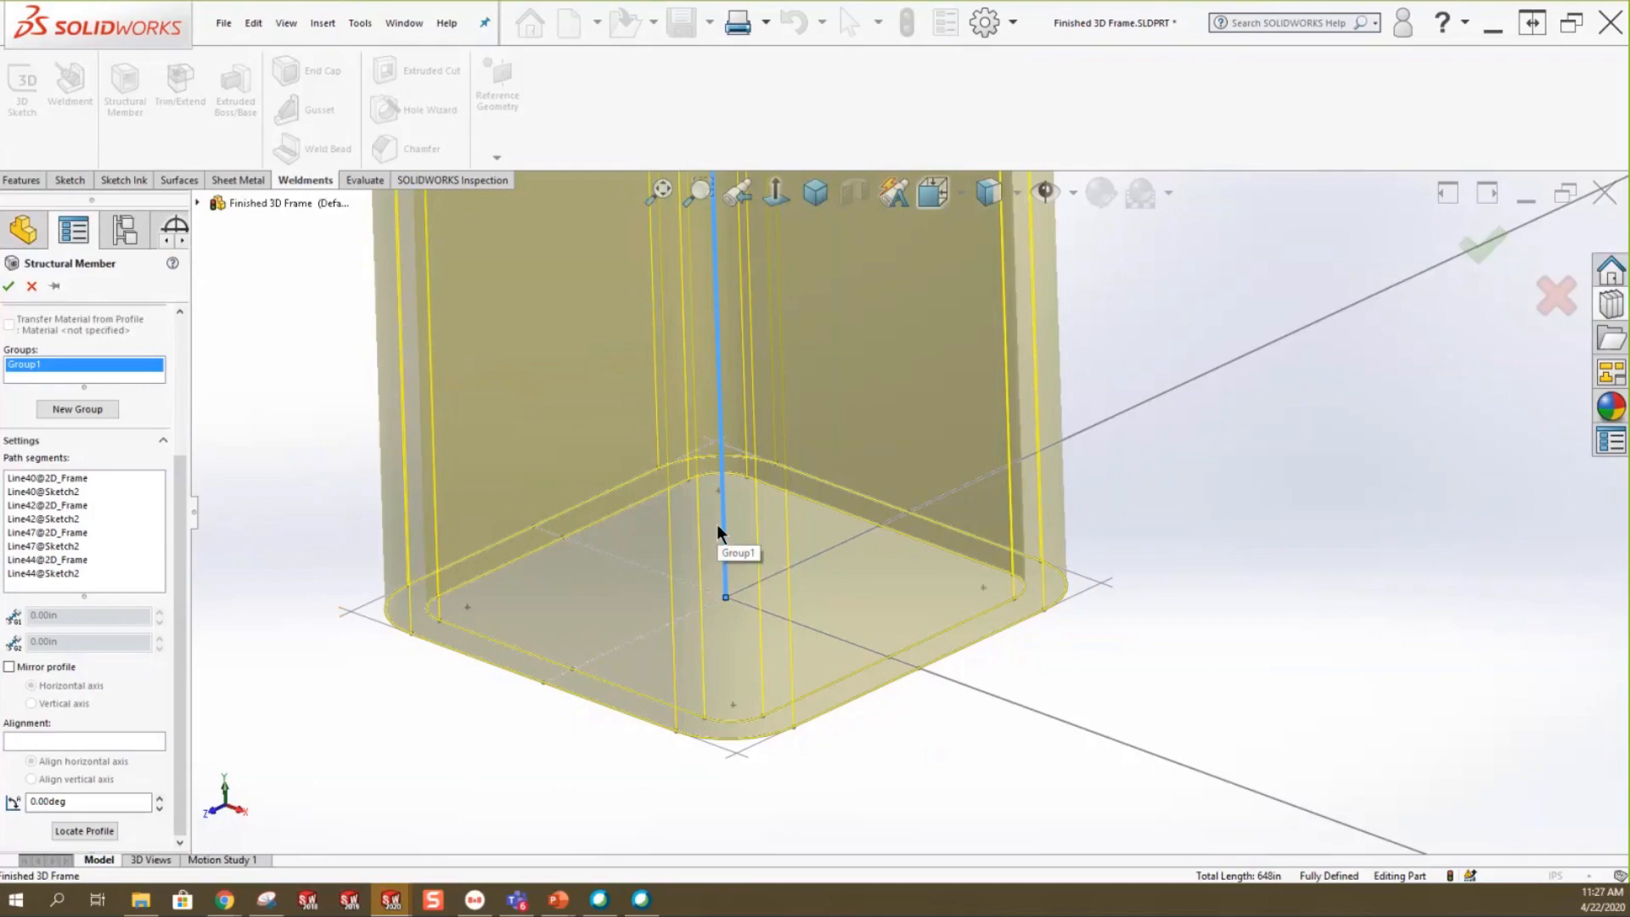
pyautogui.scroll(5, 893, 604)
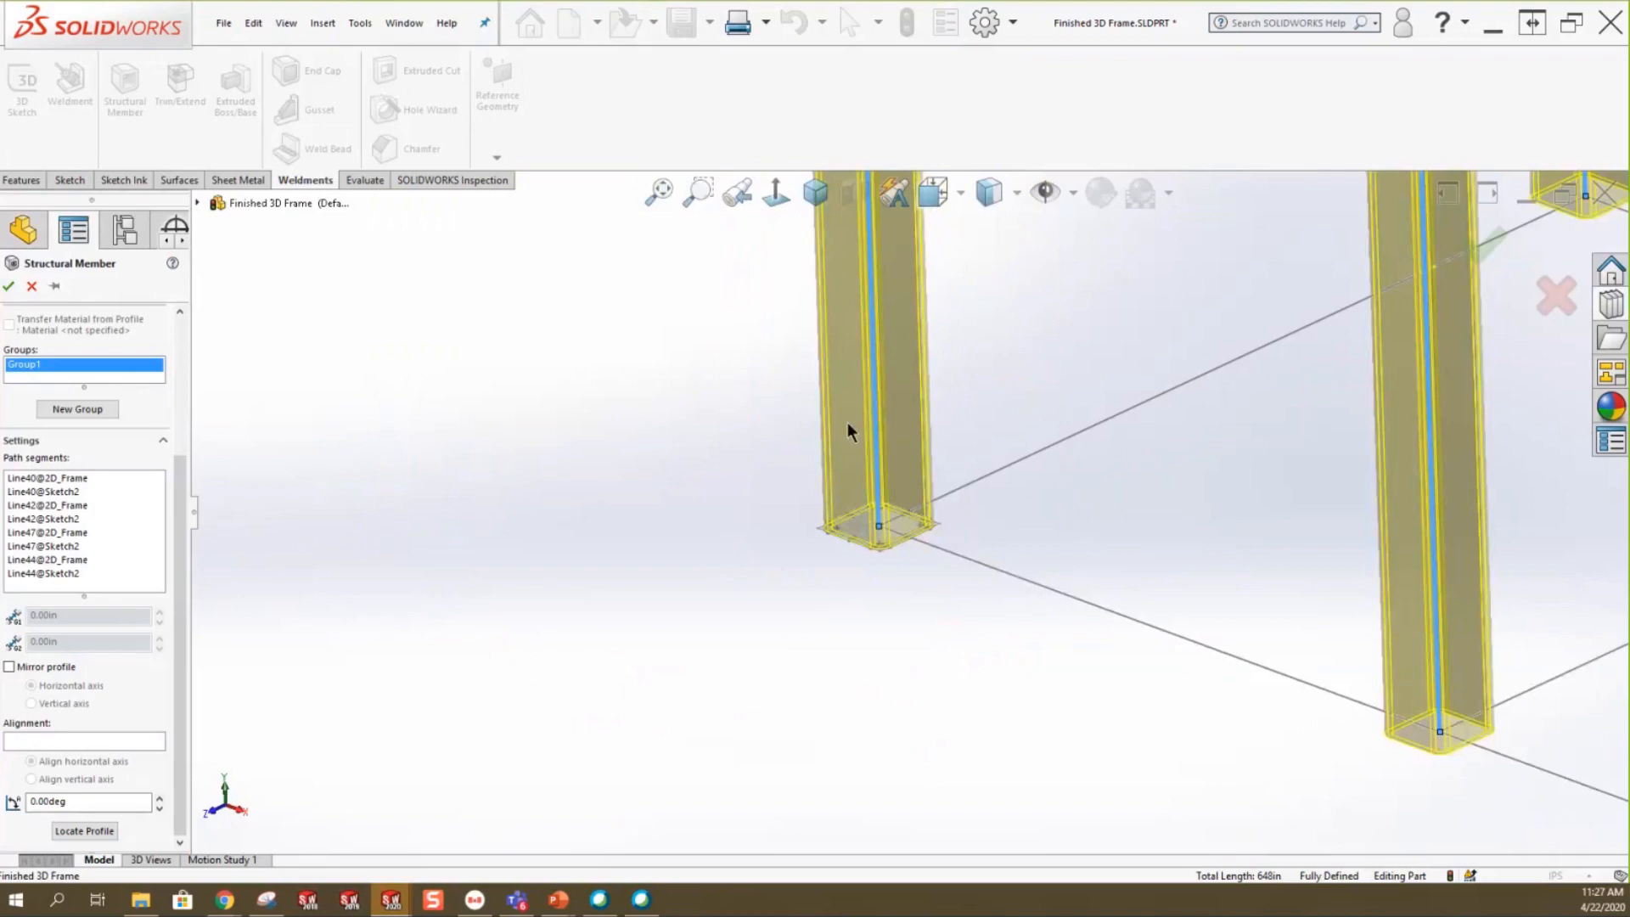
pyautogui.click(815, 192)
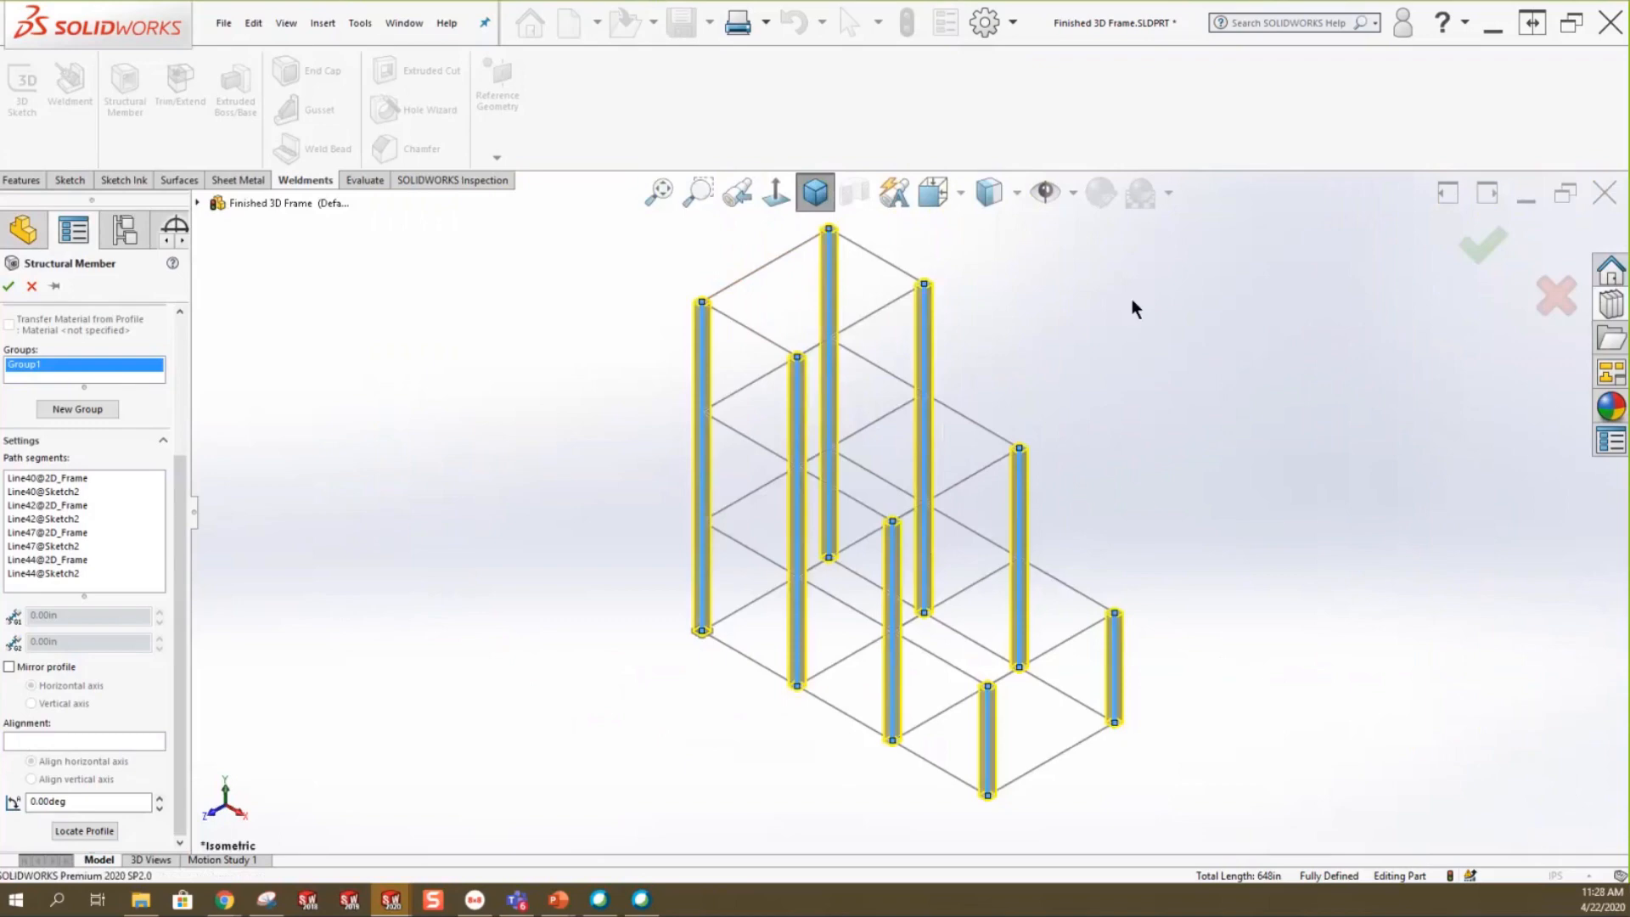
# Add a second group containing the four lines of the frame's uppermost rectangle.
pyautogui.click(75, 406)
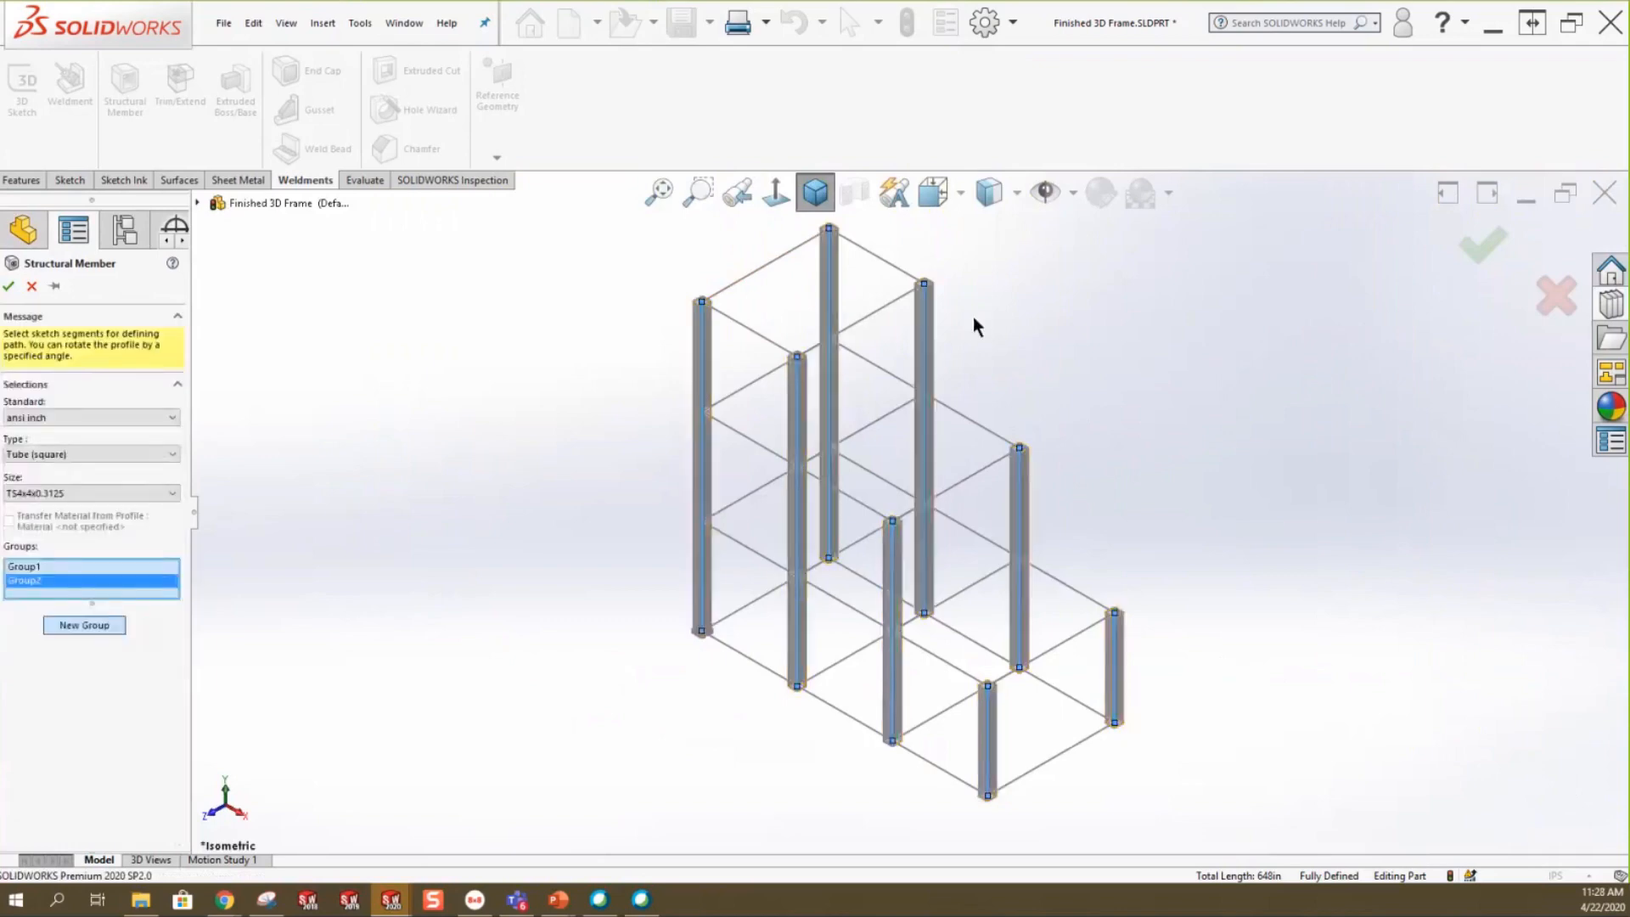
pyautogui.scroll(-3, 905, 238)
pyautogui.click(722, 314)
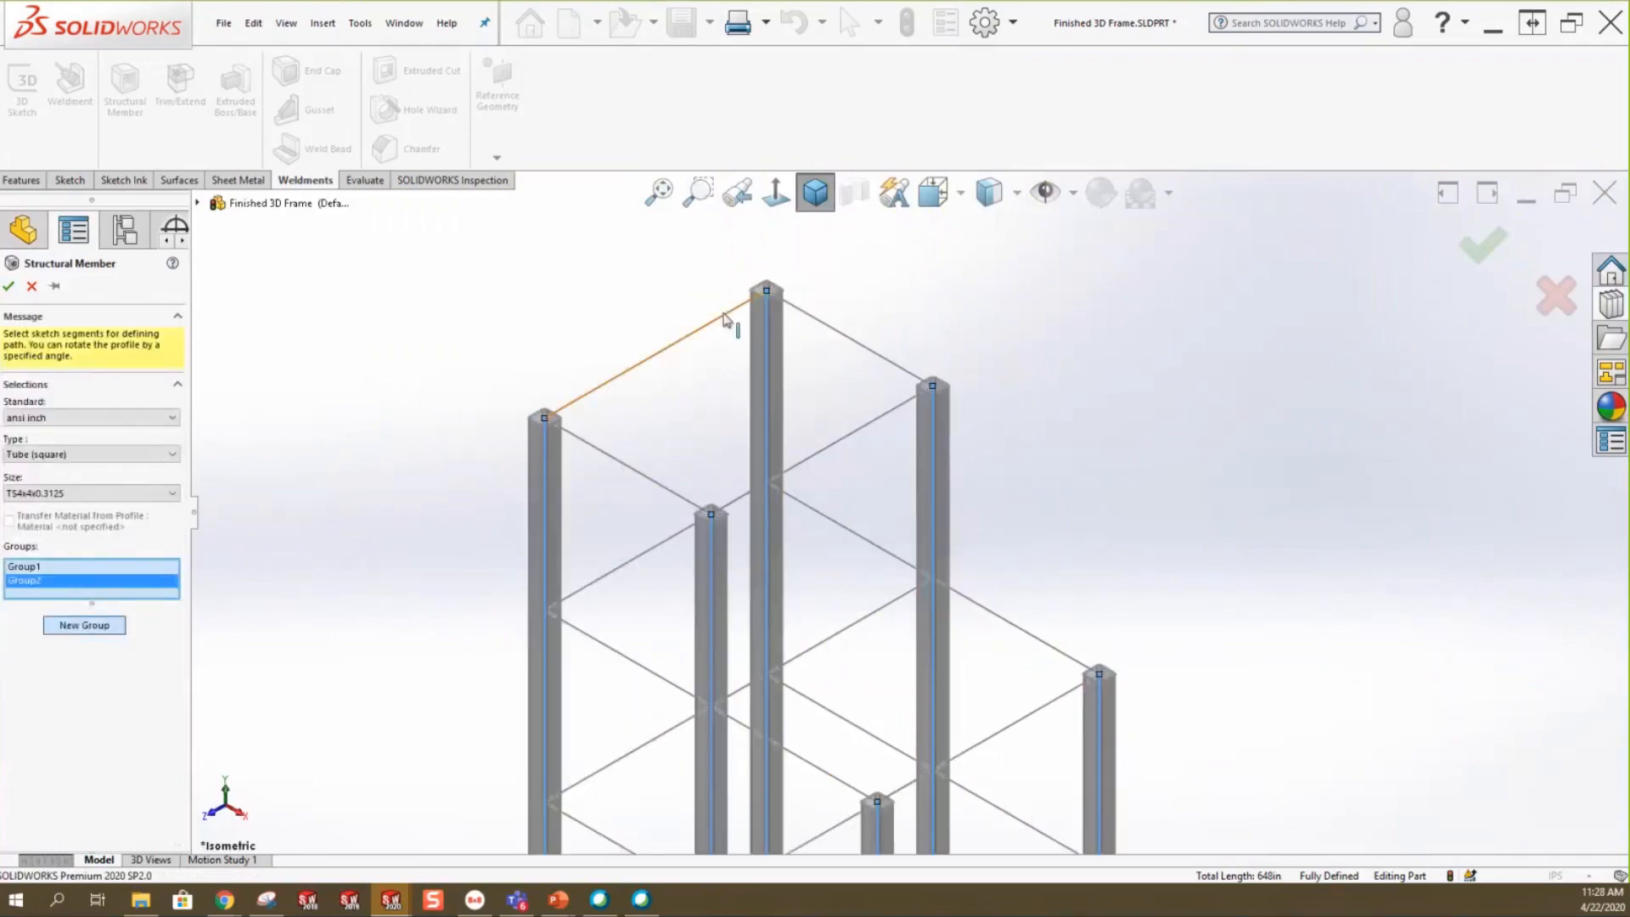
pyautogui.click(805, 309)
pyautogui.click(871, 423)
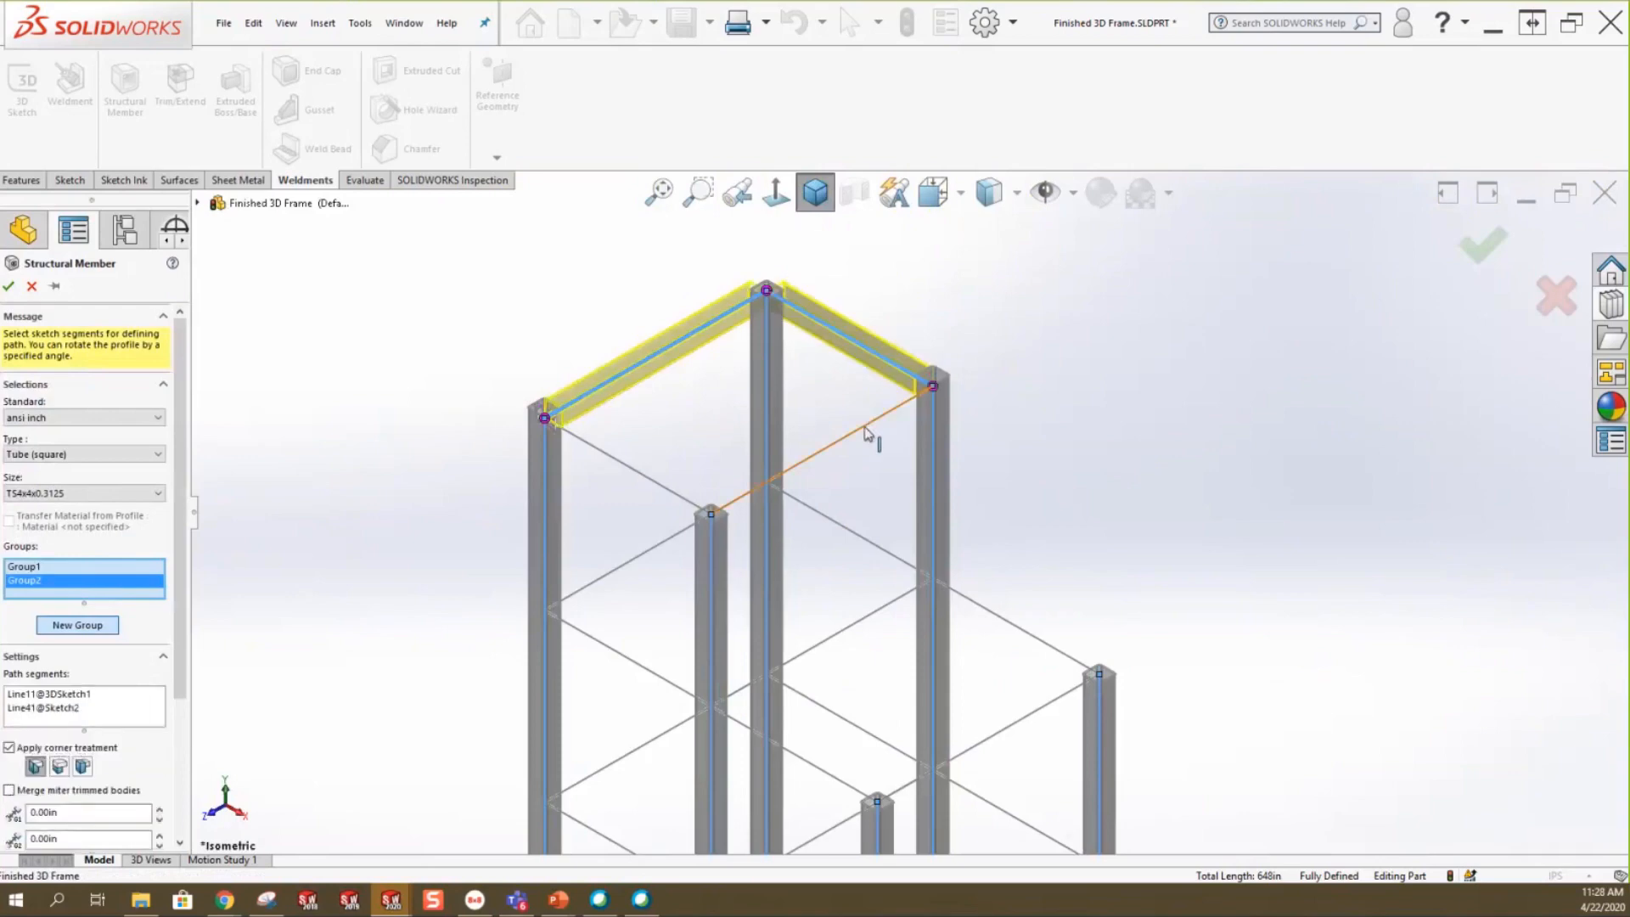
pyautogui.click(654, 471)
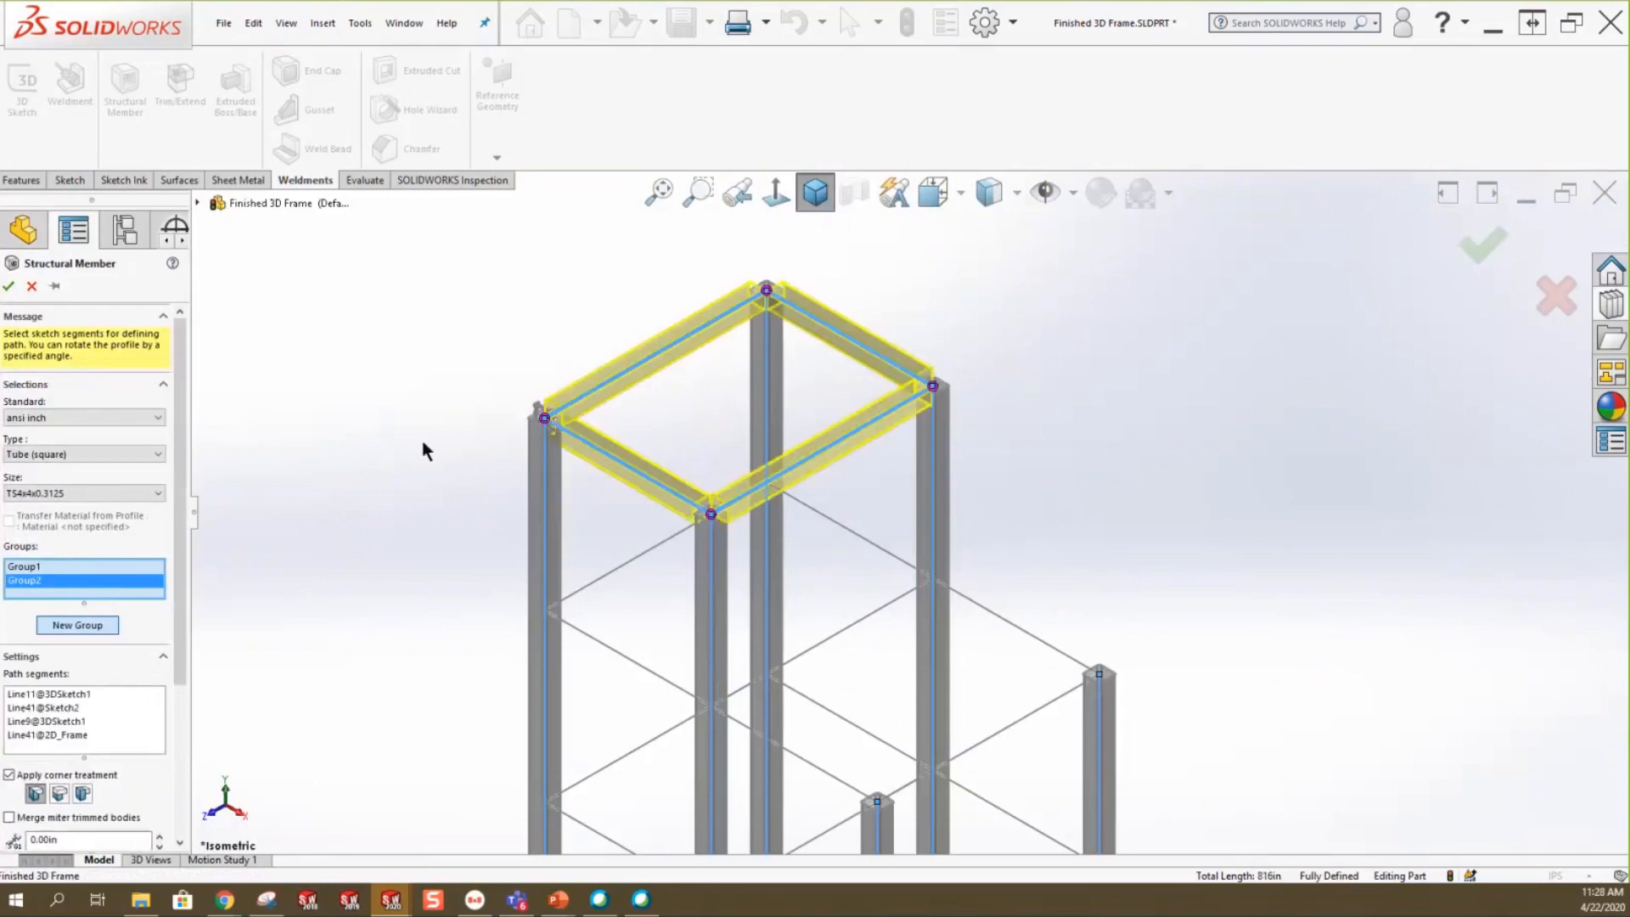
# At the uppermost rectangle's corner nearest the viewer, set Group 1's trim order to 2 so the post and rails share the same order.
pyautogui.scroll(-4, 675, 493)
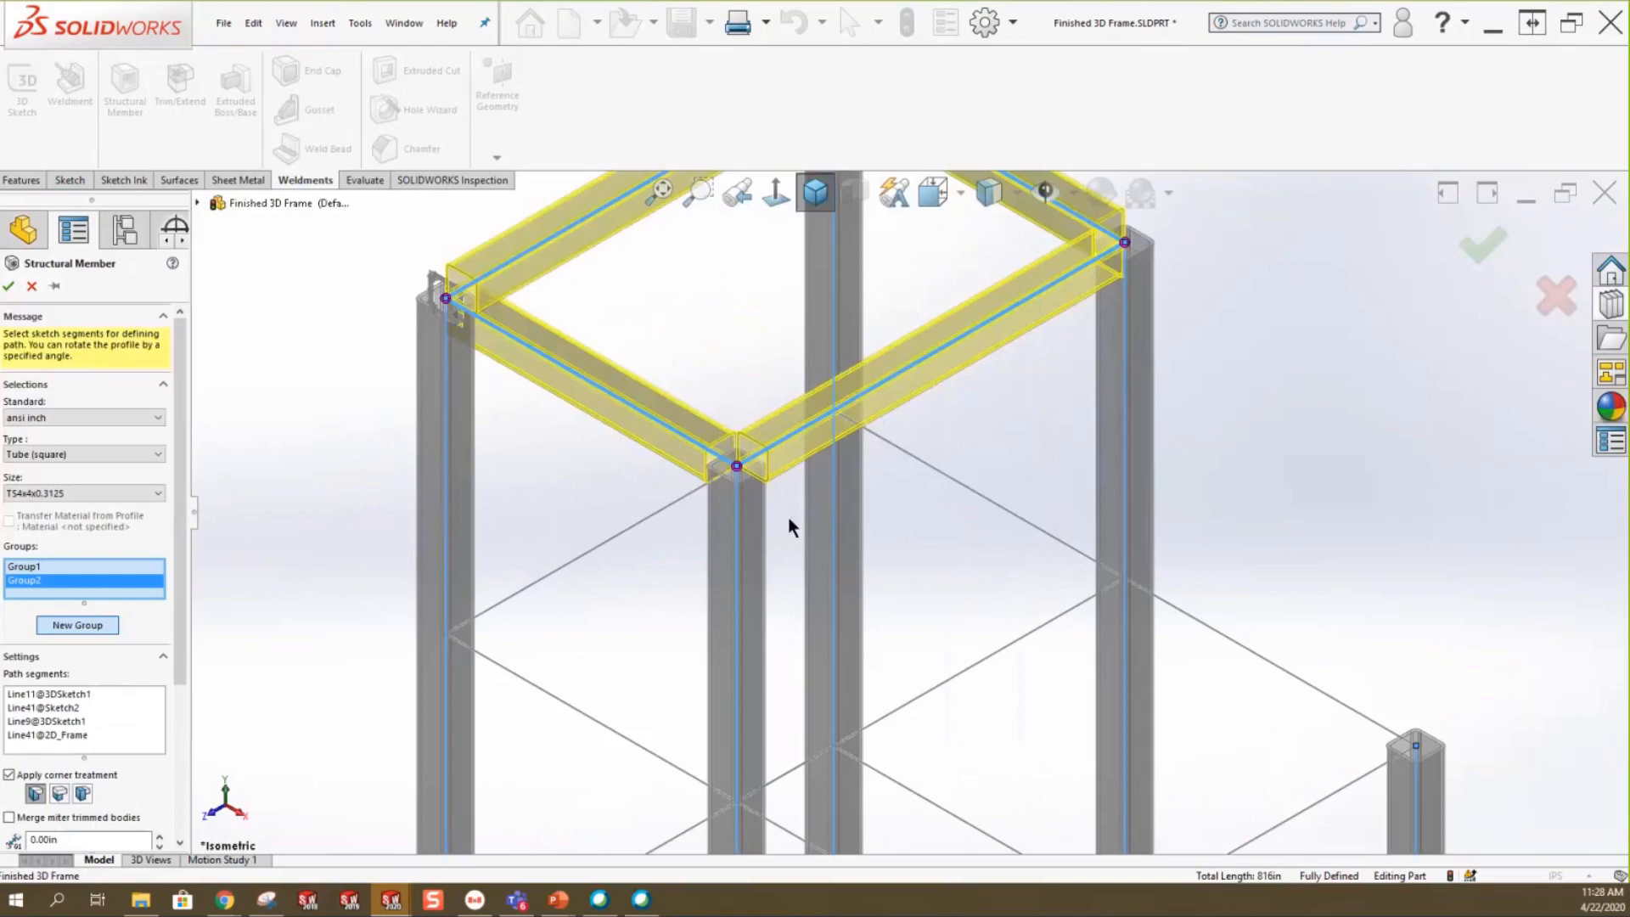
pyautogui.click(736, 467)
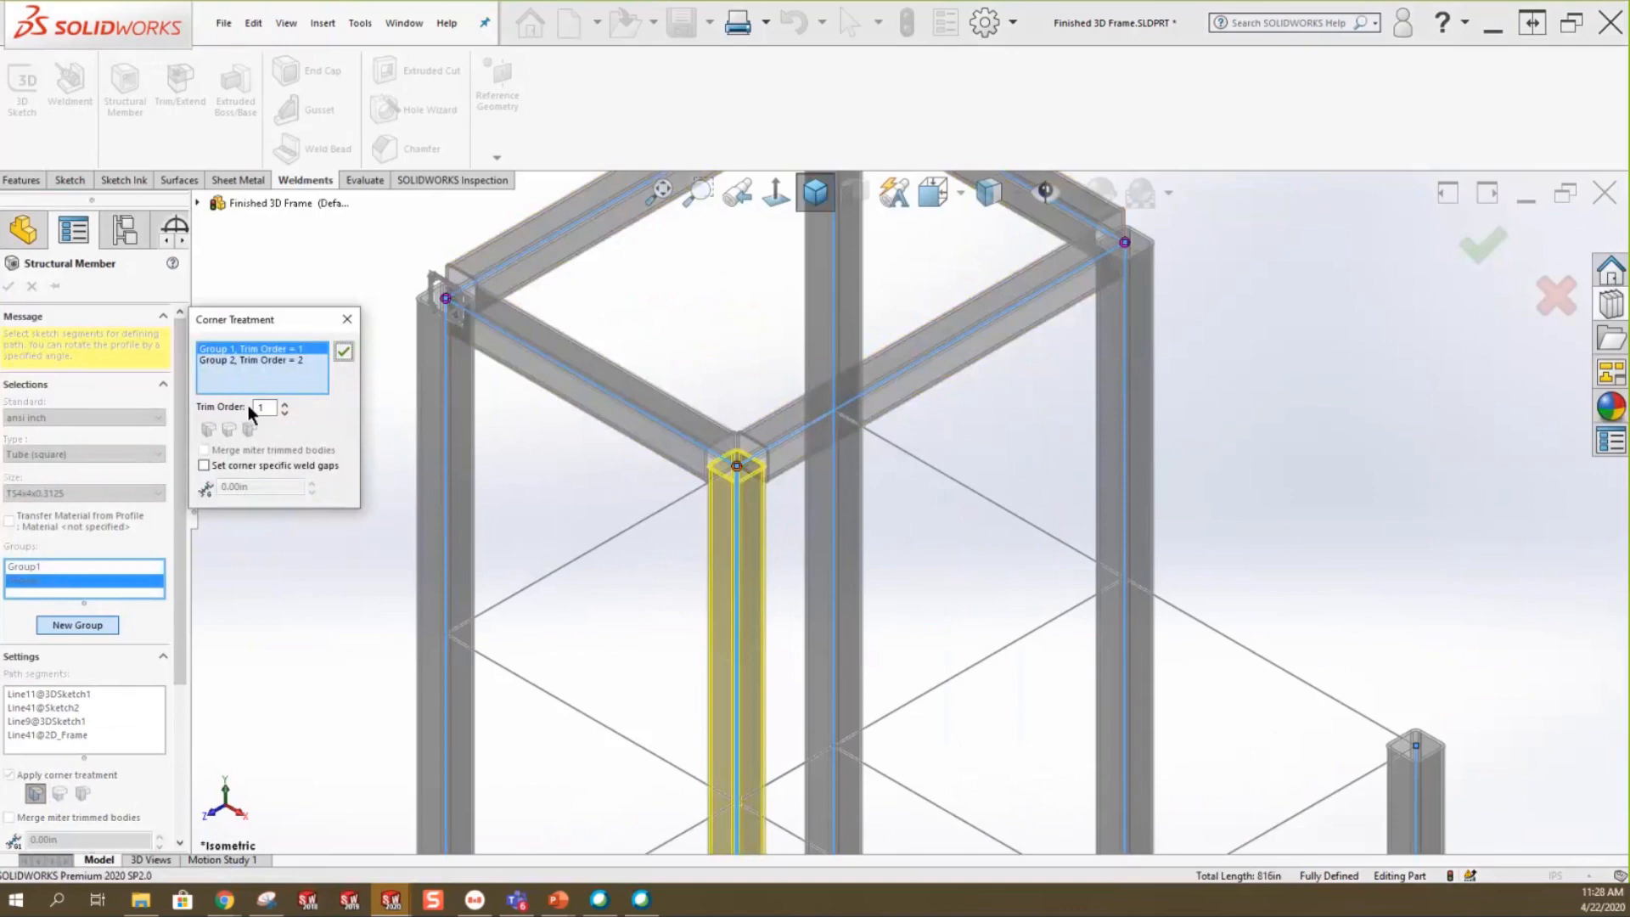
pyautogui.click(285, 404)
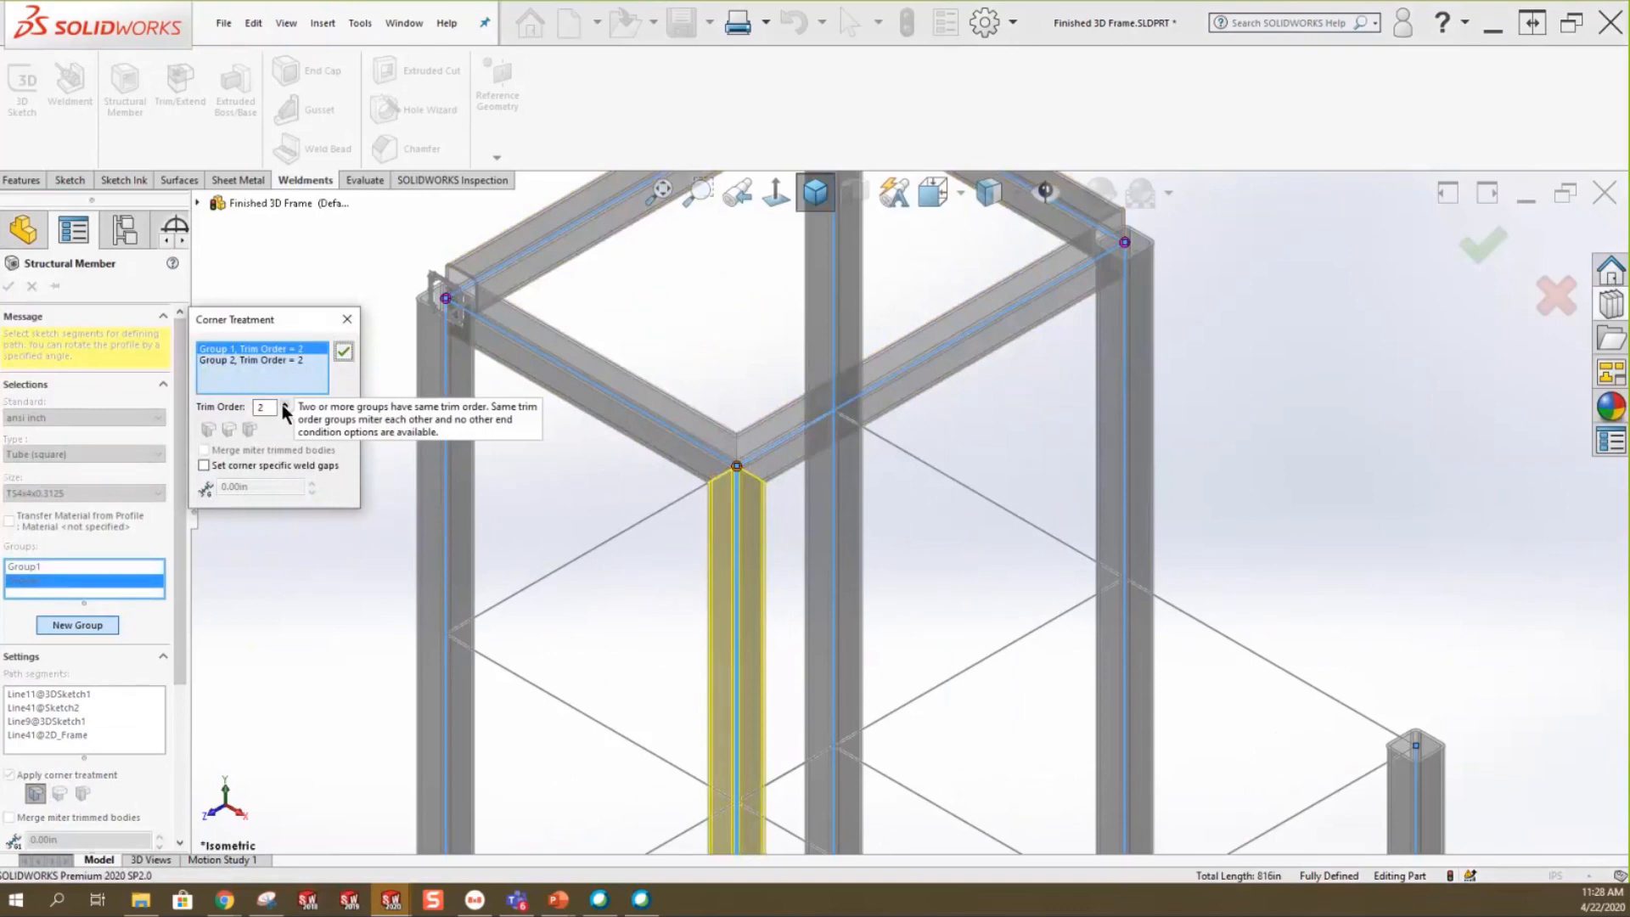
pyautogui.click(344, 351)
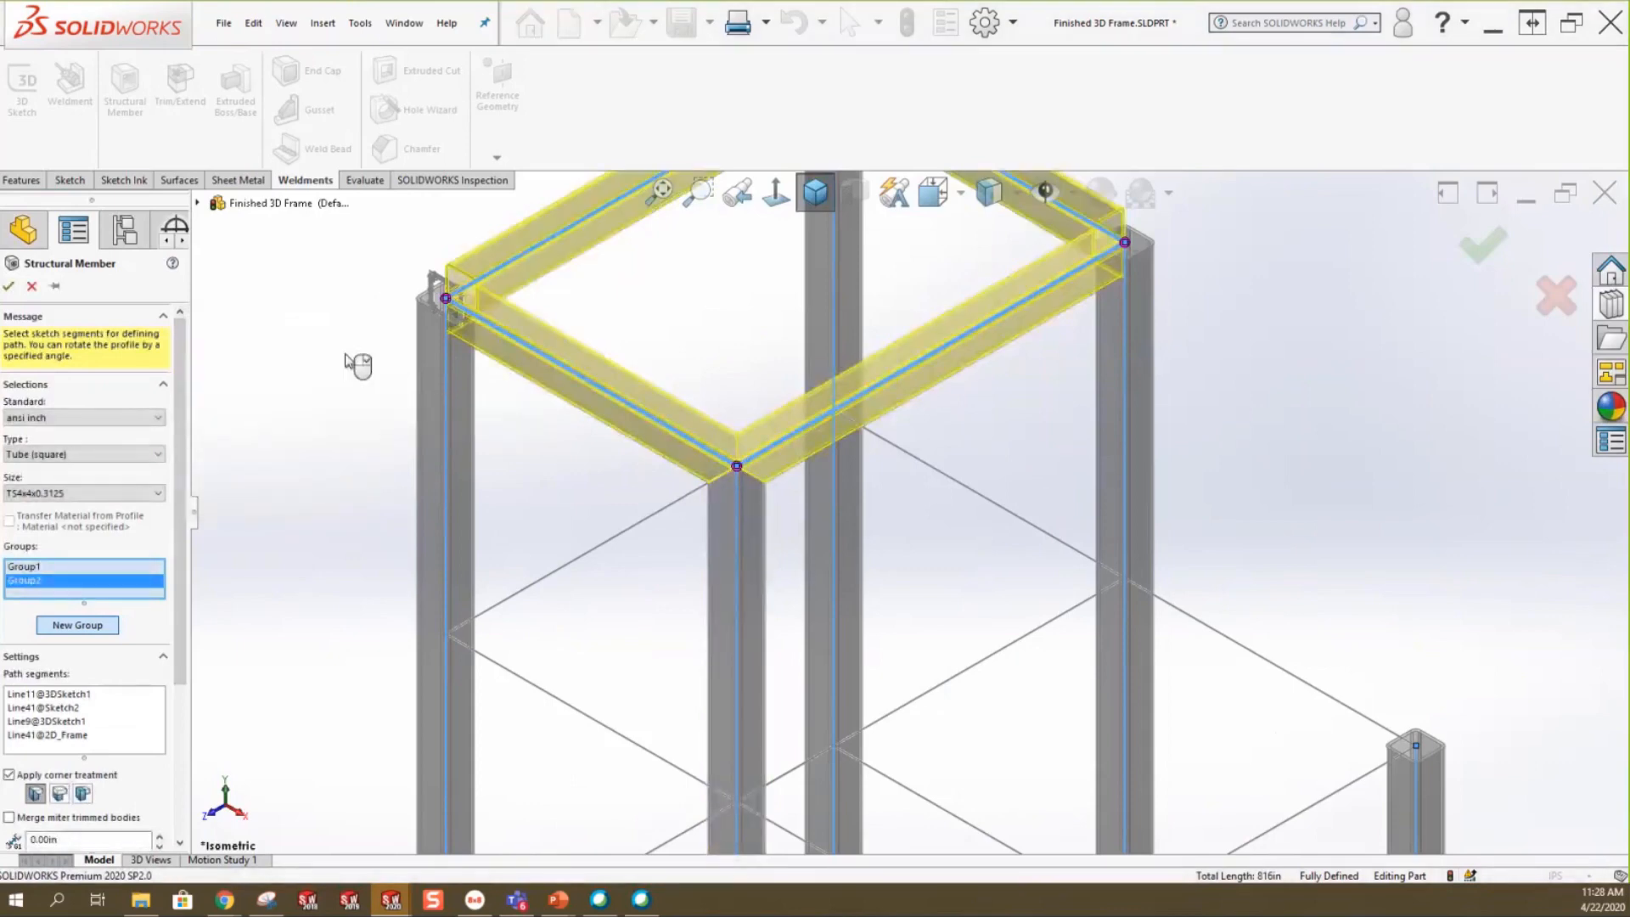
# Apply the same trim order of 2 to Group 1 at the leftmost corner of the uppermost rectangle.
pyautogui.moveTo(176, 612); pyautogui.dragTo(179, 716)
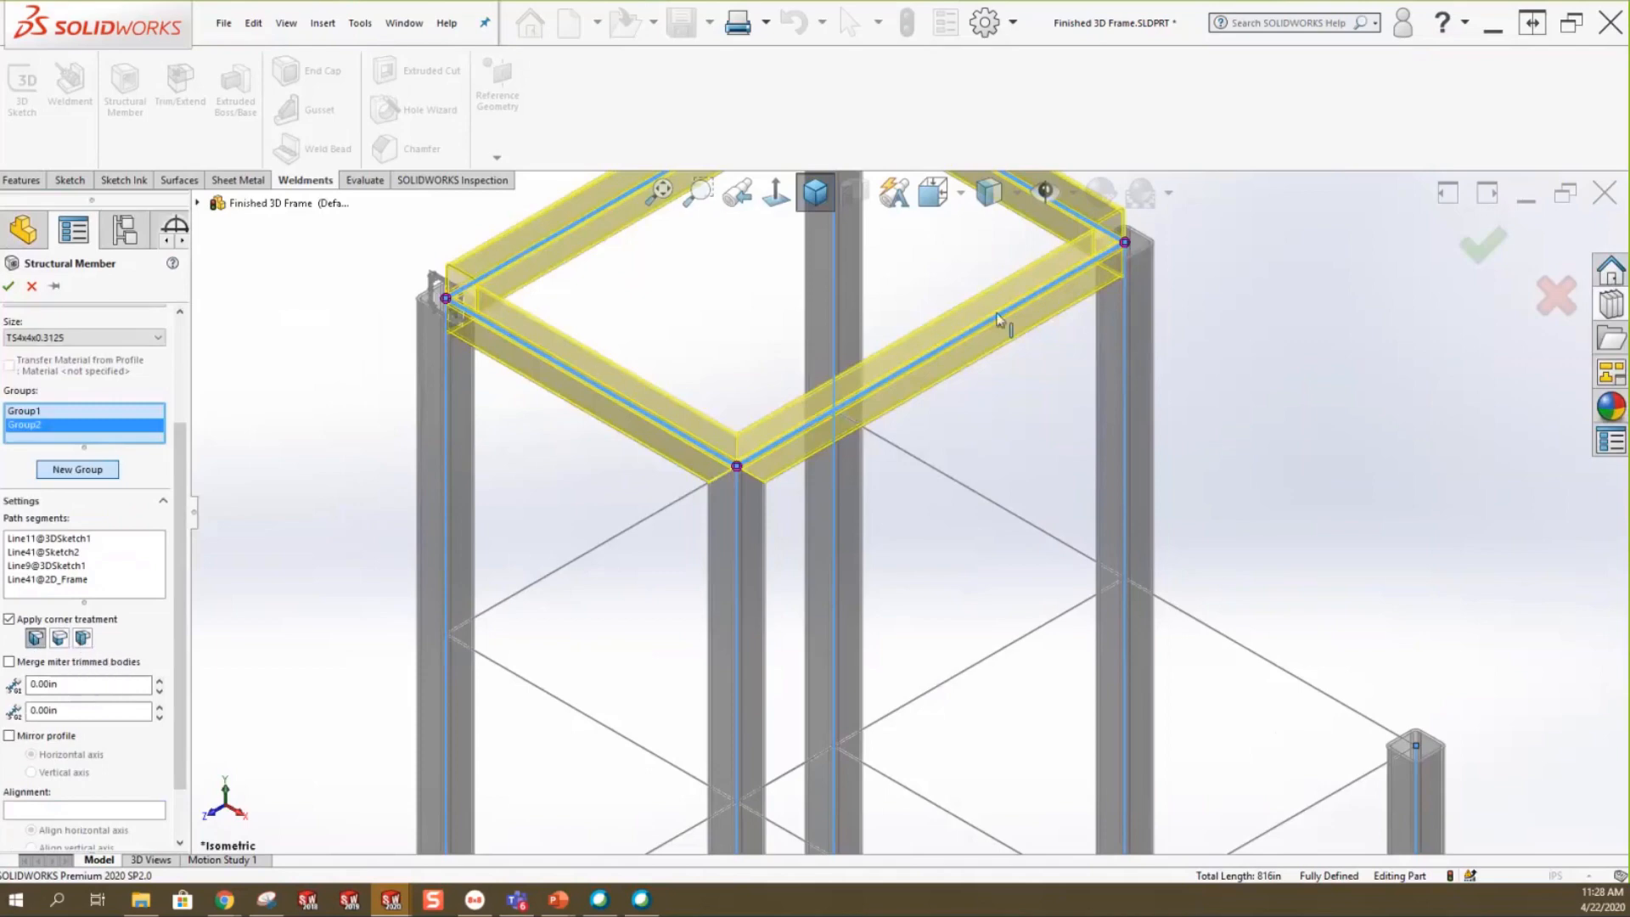
pyautogui.scroll(1, 952, 345)
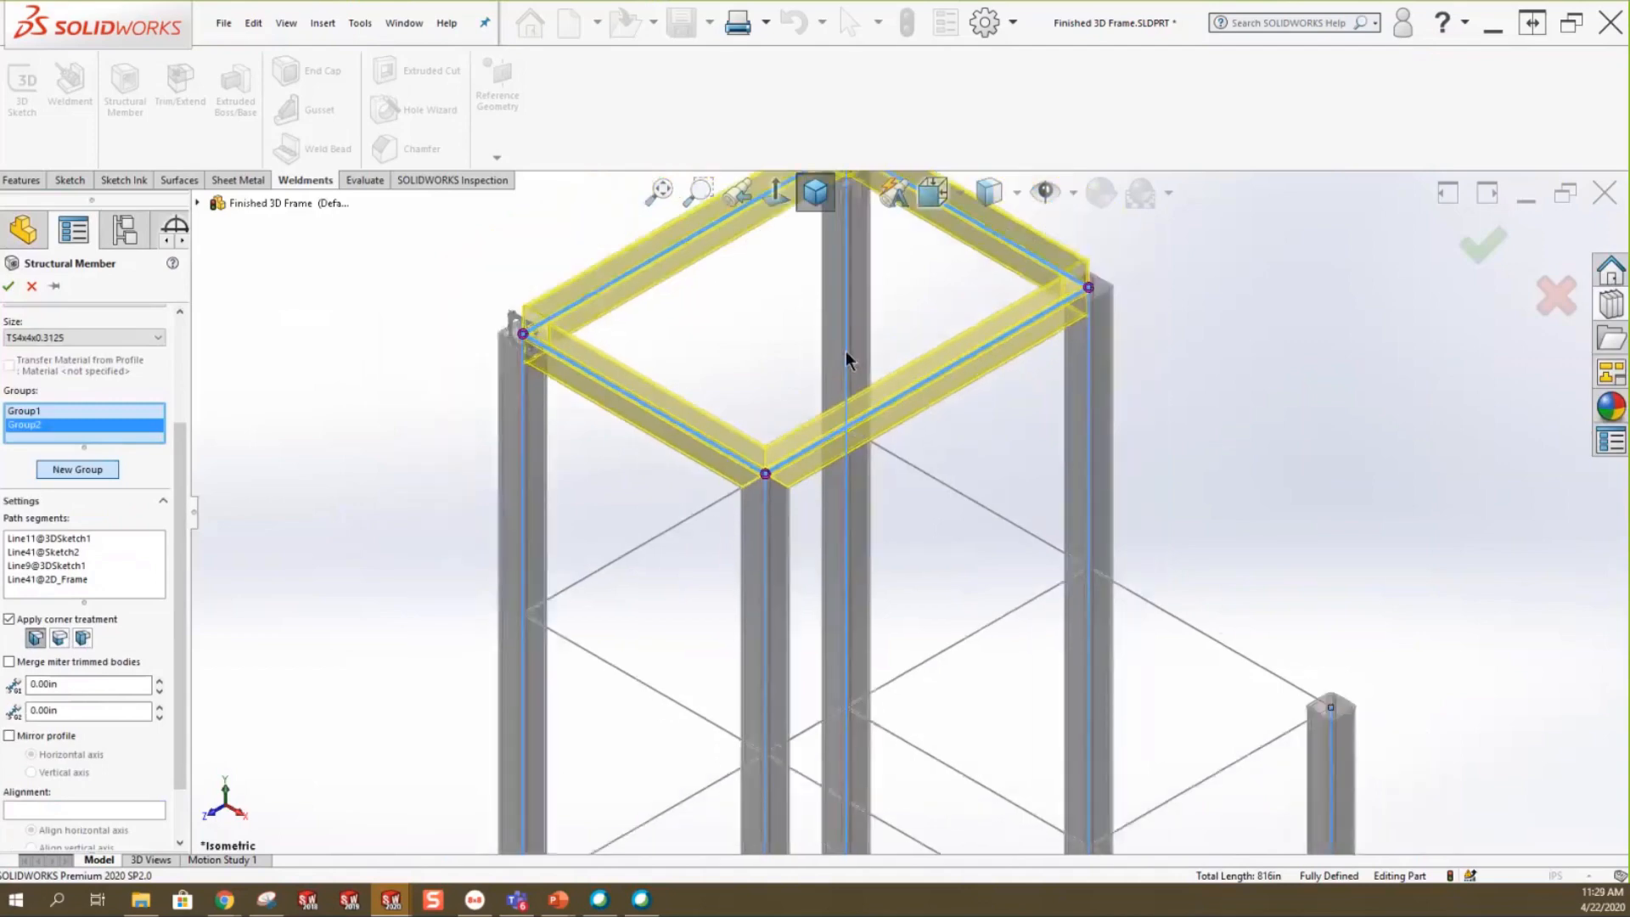
pyautogui.scroll(-1, 845, 350)
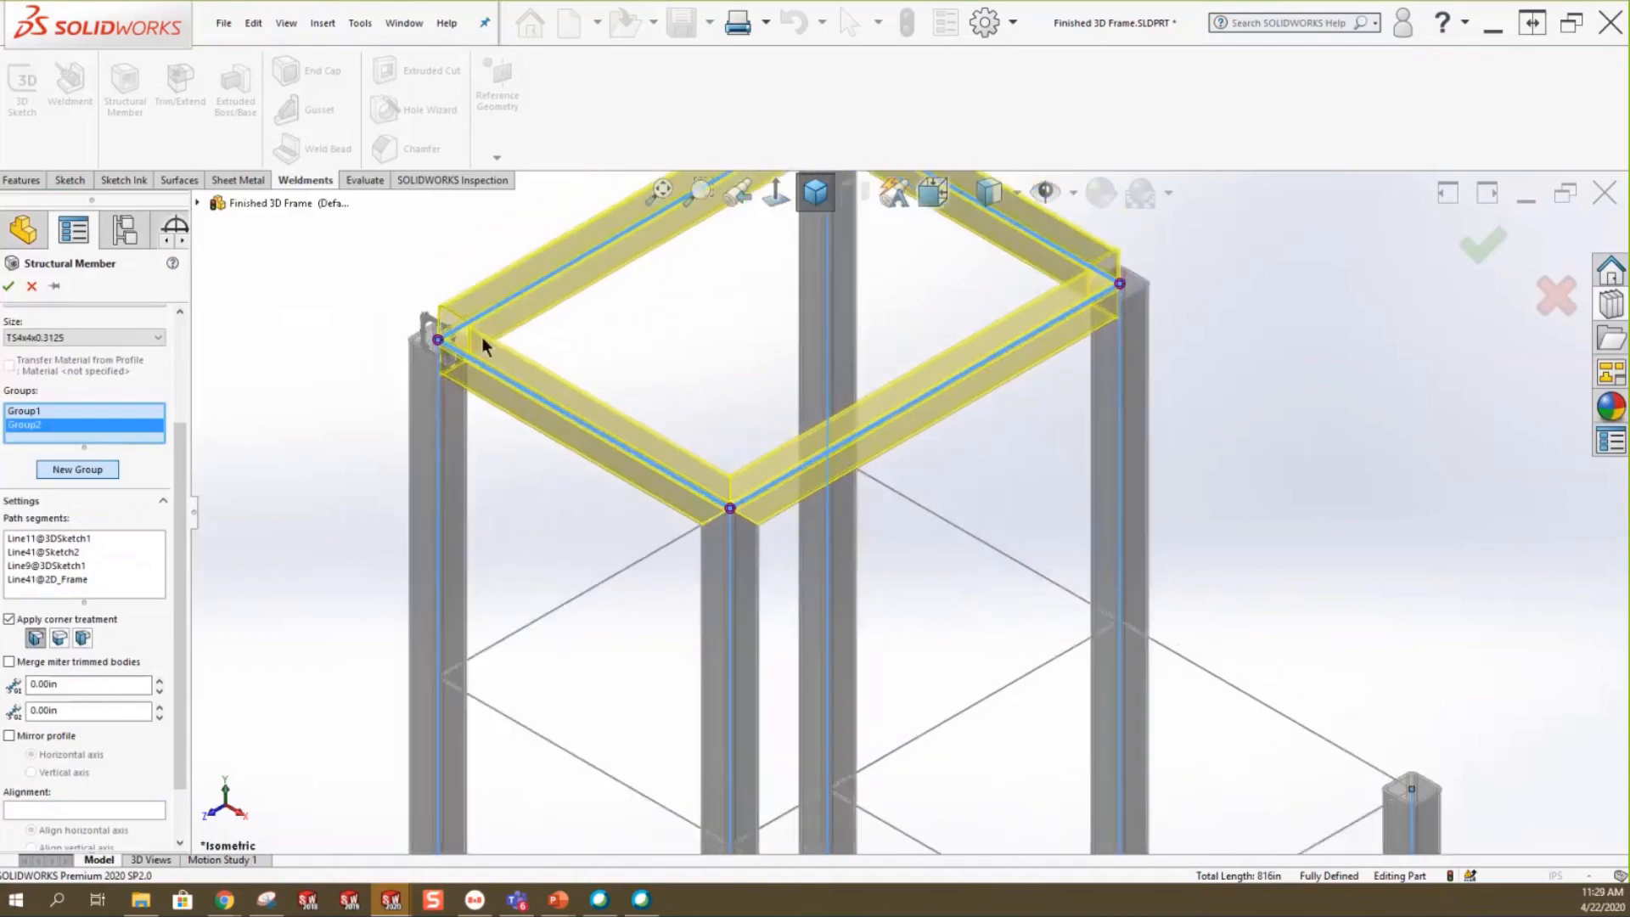
pyautogui.click(436, 340)
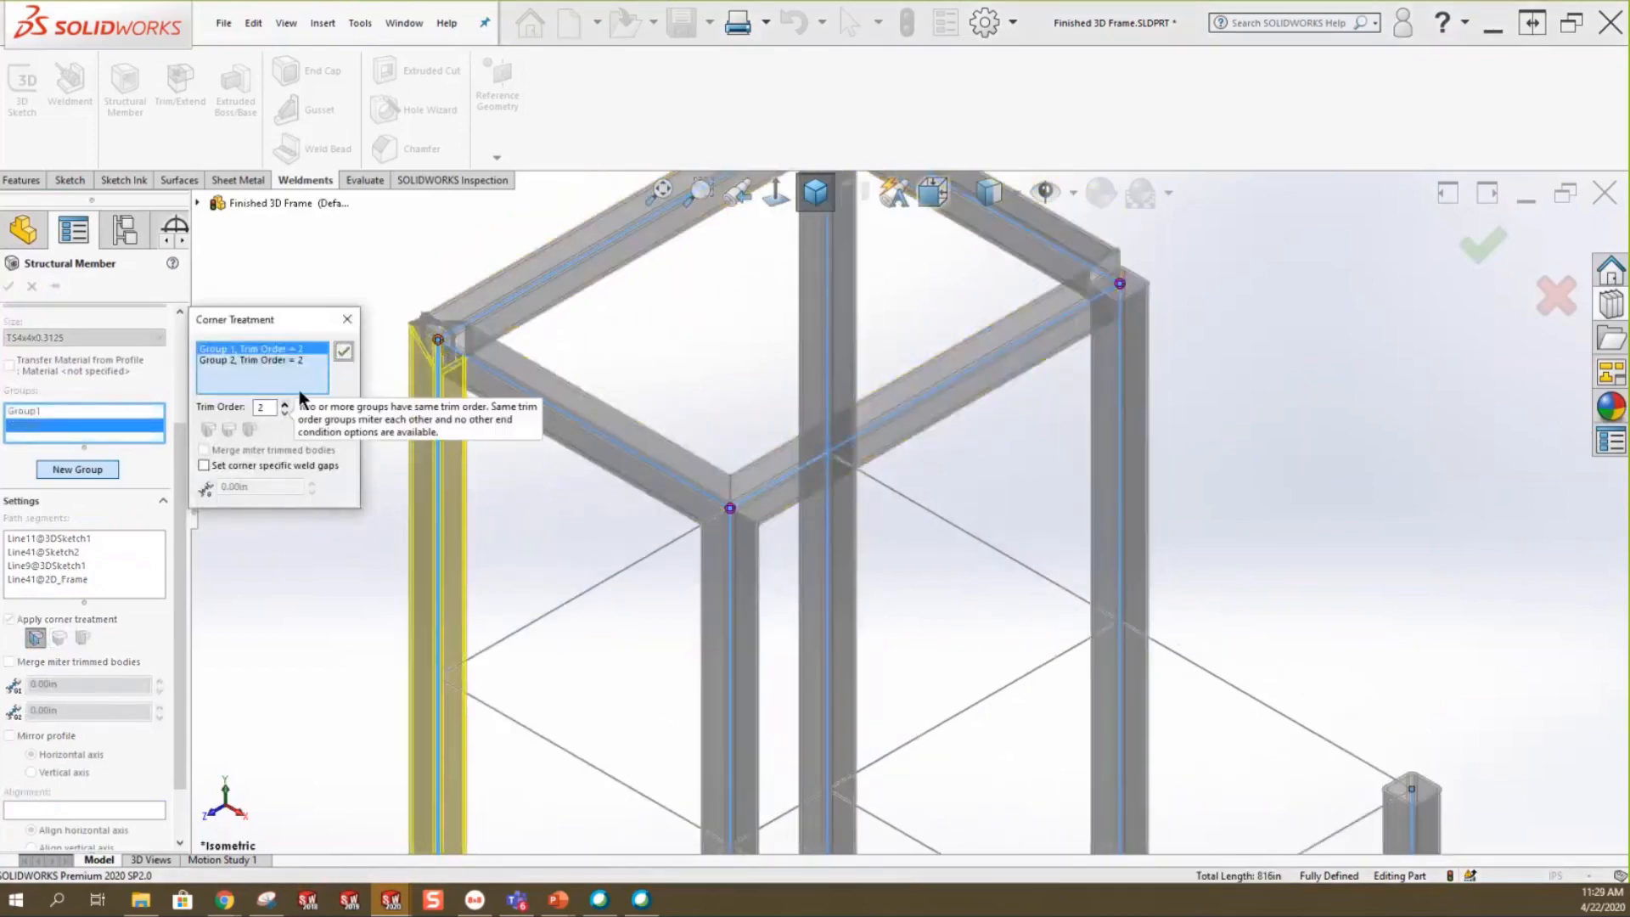
pyautogui.click(343, 351)
pyautogui.moveTo(363, 378)
pyautogui.mouseDown(button='middle')
pyautogui.moveTo(411, 377)
pyautogui.moveTo(370, 356)
pyautogui.mouseUp(button='middle')
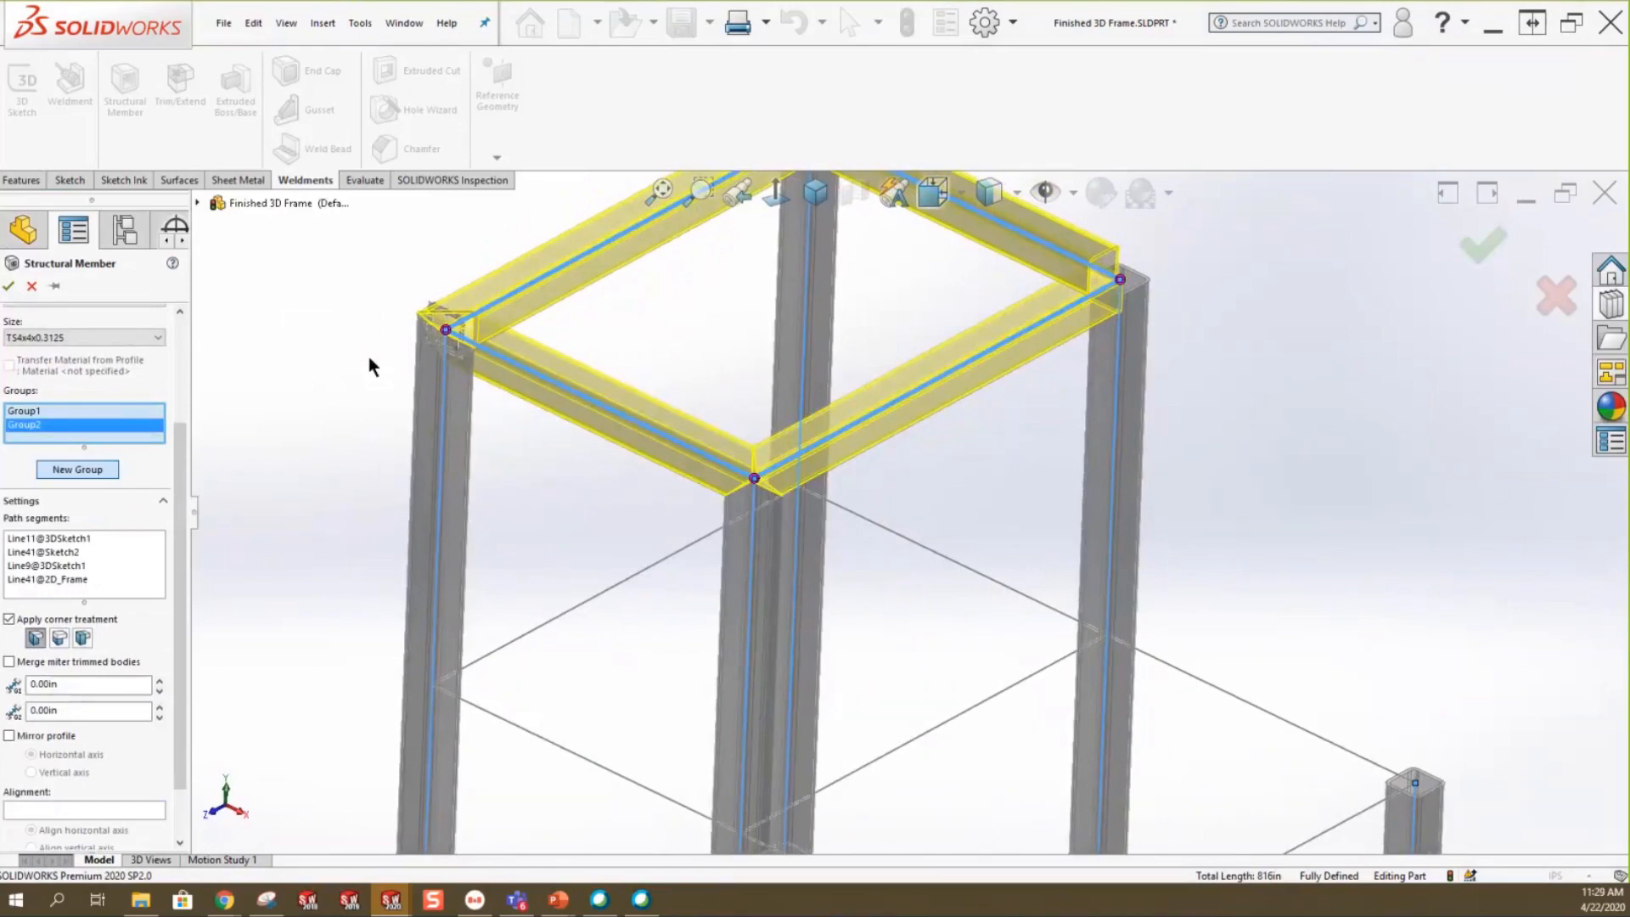
pyautogui.scroll(3, 374, 355)
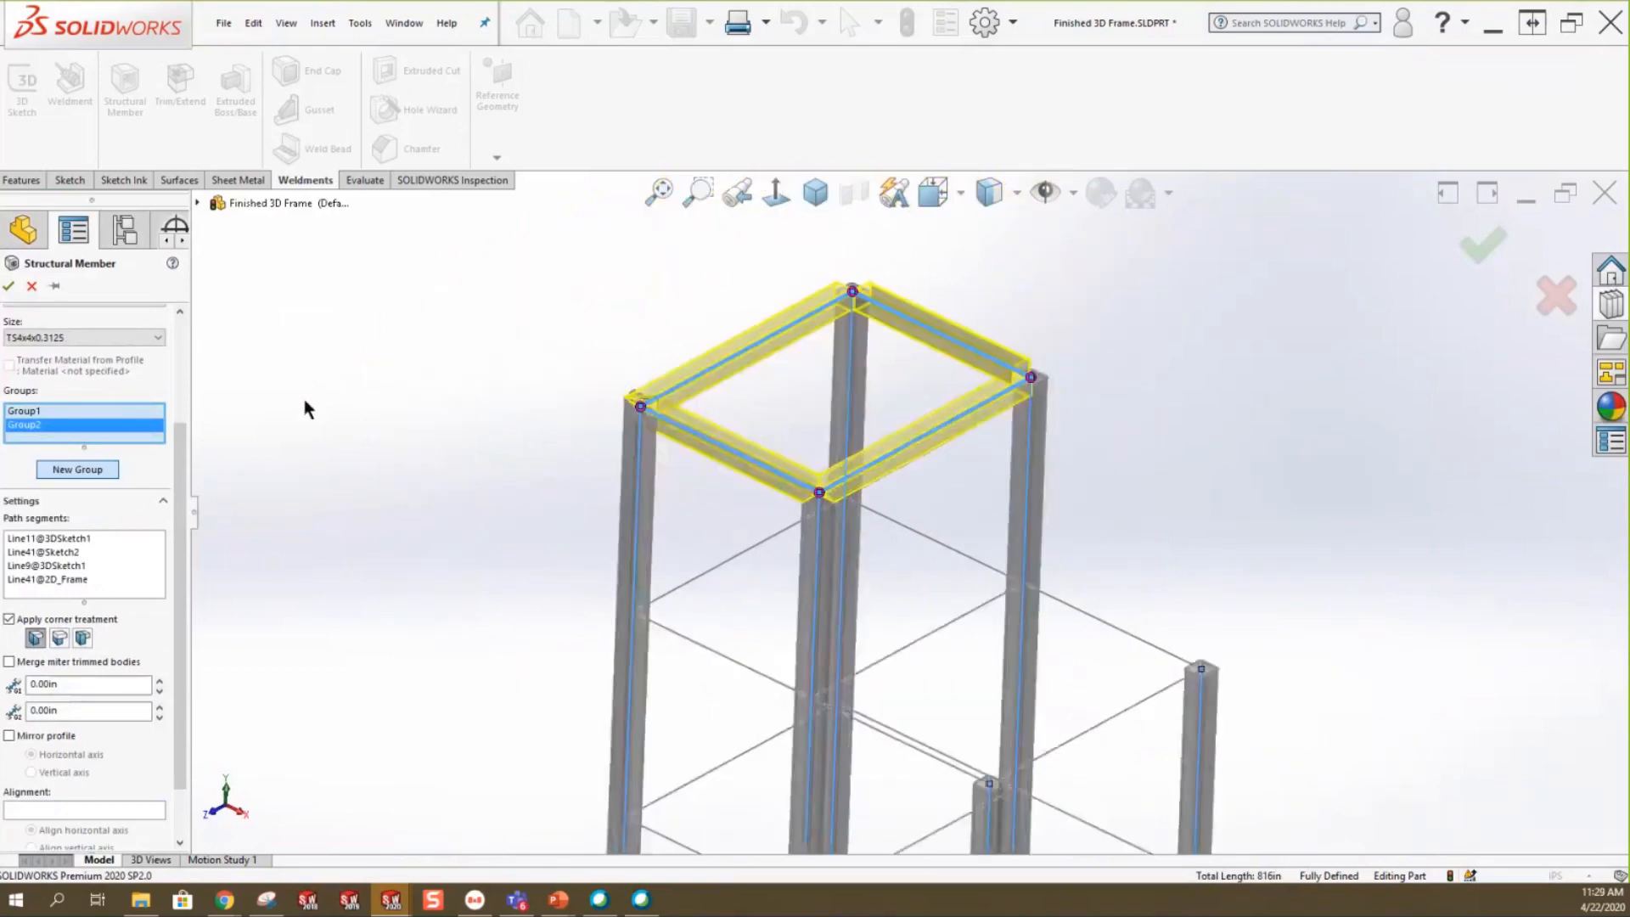
# Add a third group containing the four lines of the rectangle one level below the top, spanning two bays.
pyautogui.click(78, 467)
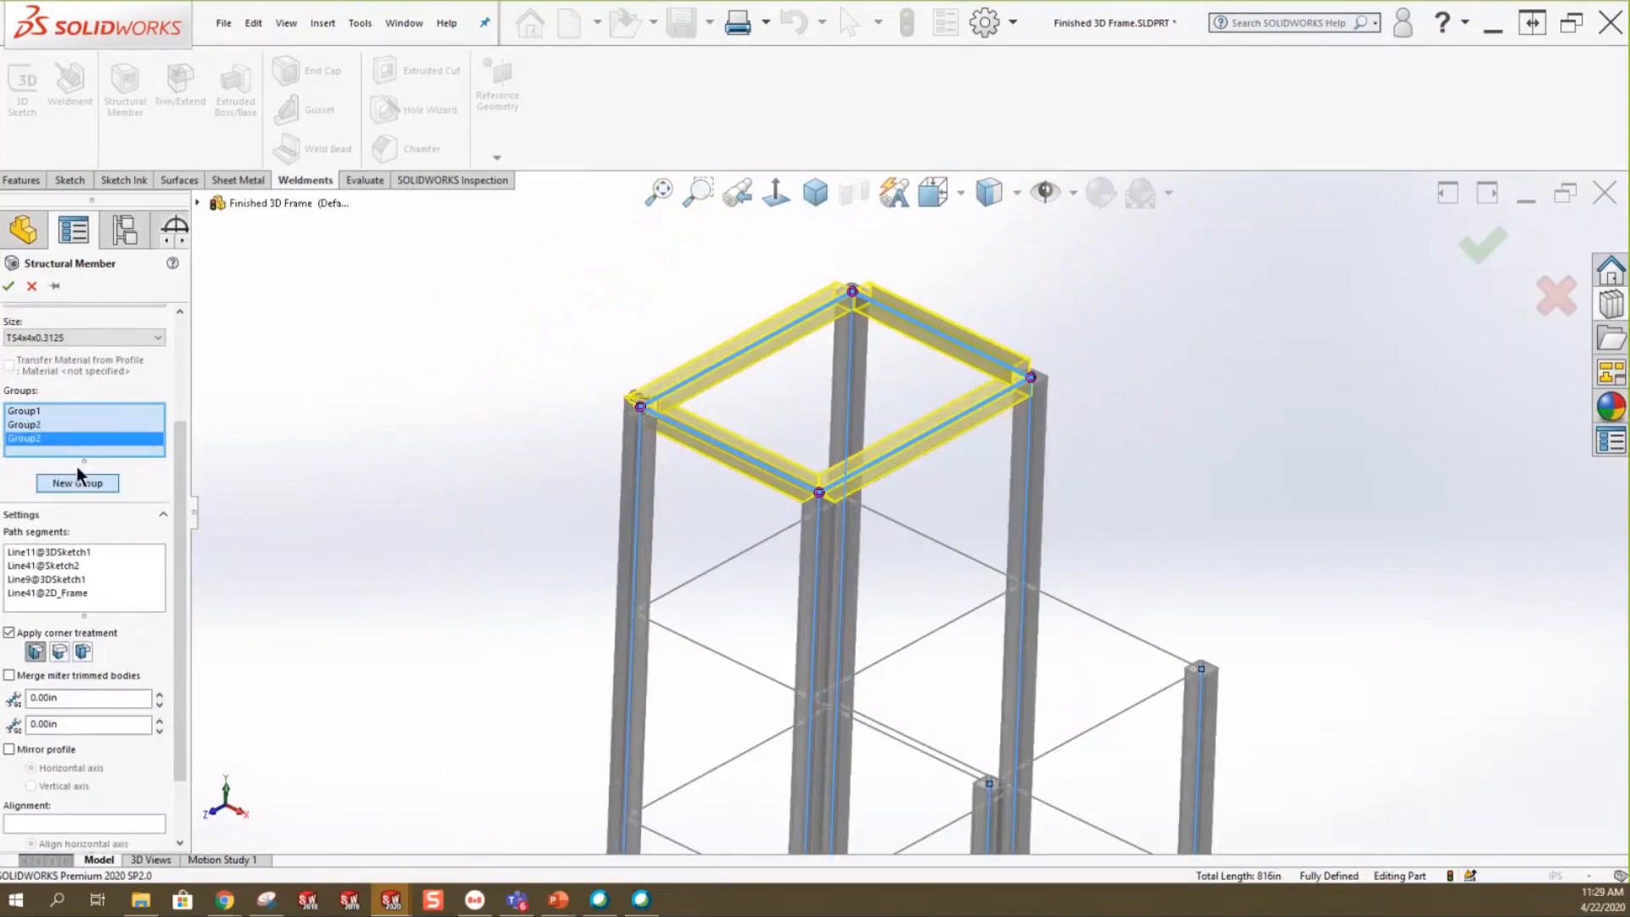
pyautogui.click(968, 557)
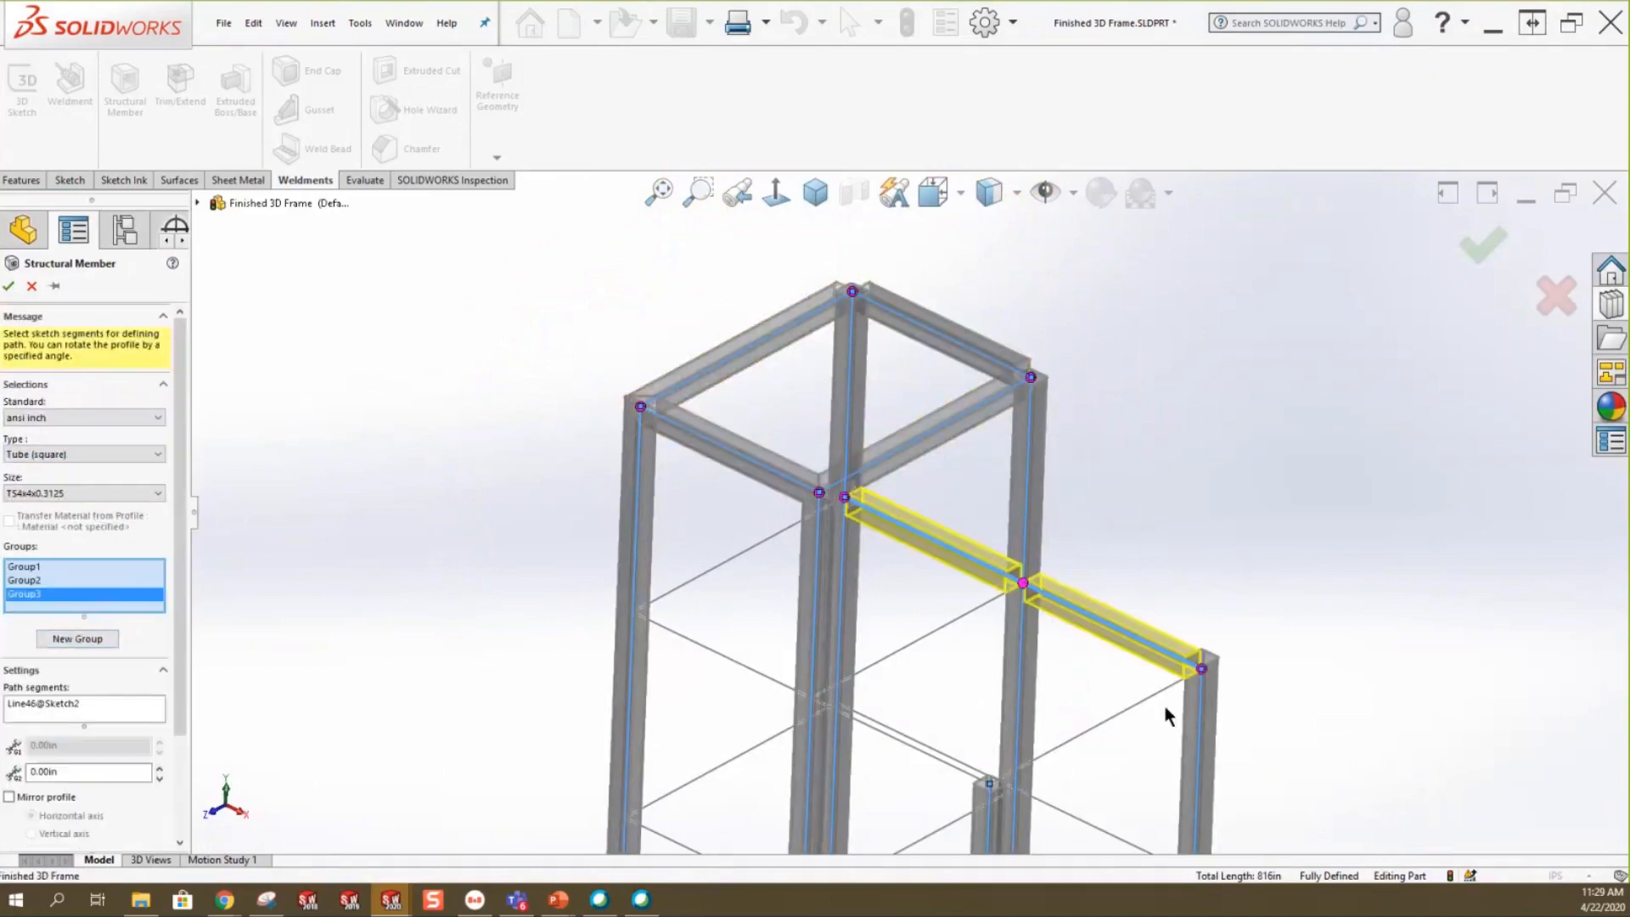
pyautogui.click(1087, 735)
pyautogui.moveTo(916, 716)
pyautogui.mouseDown(button='middle')
pyautogui.moveTo(844, 573)
pyautogui.moveTo(824, 737)
pyautogui.mouseUp(button='middle')
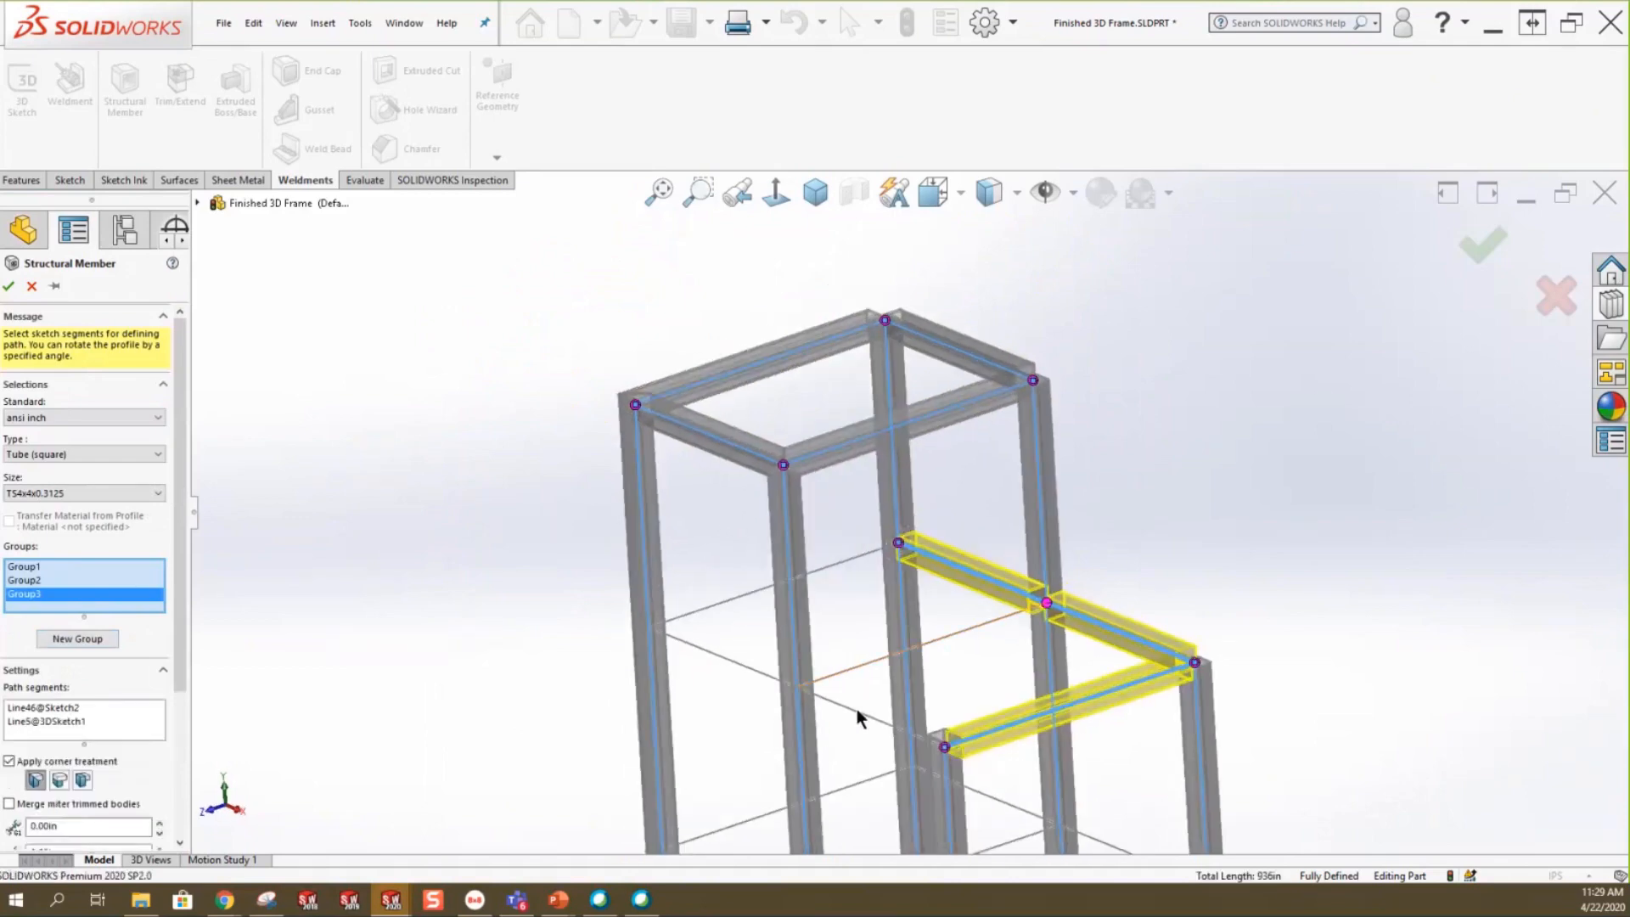
pyautogui.click(859, 717)
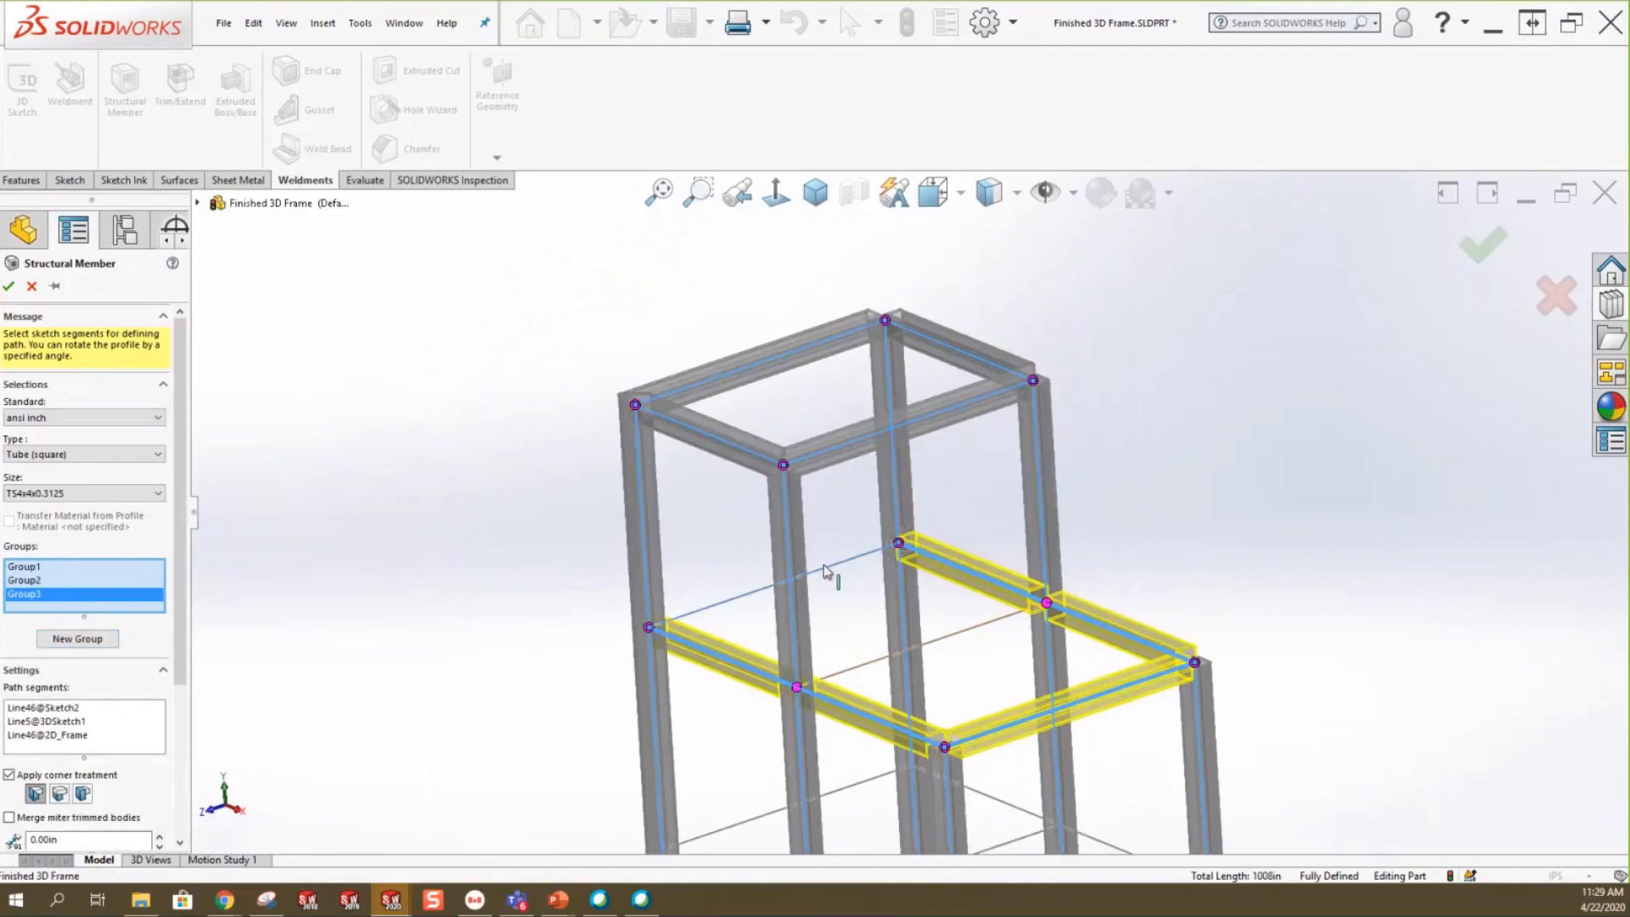
pyautogui.click(824, 566)
pyautogui.moveTo(474, 673); pyautogui.dragTo(567, 628, button='middle')
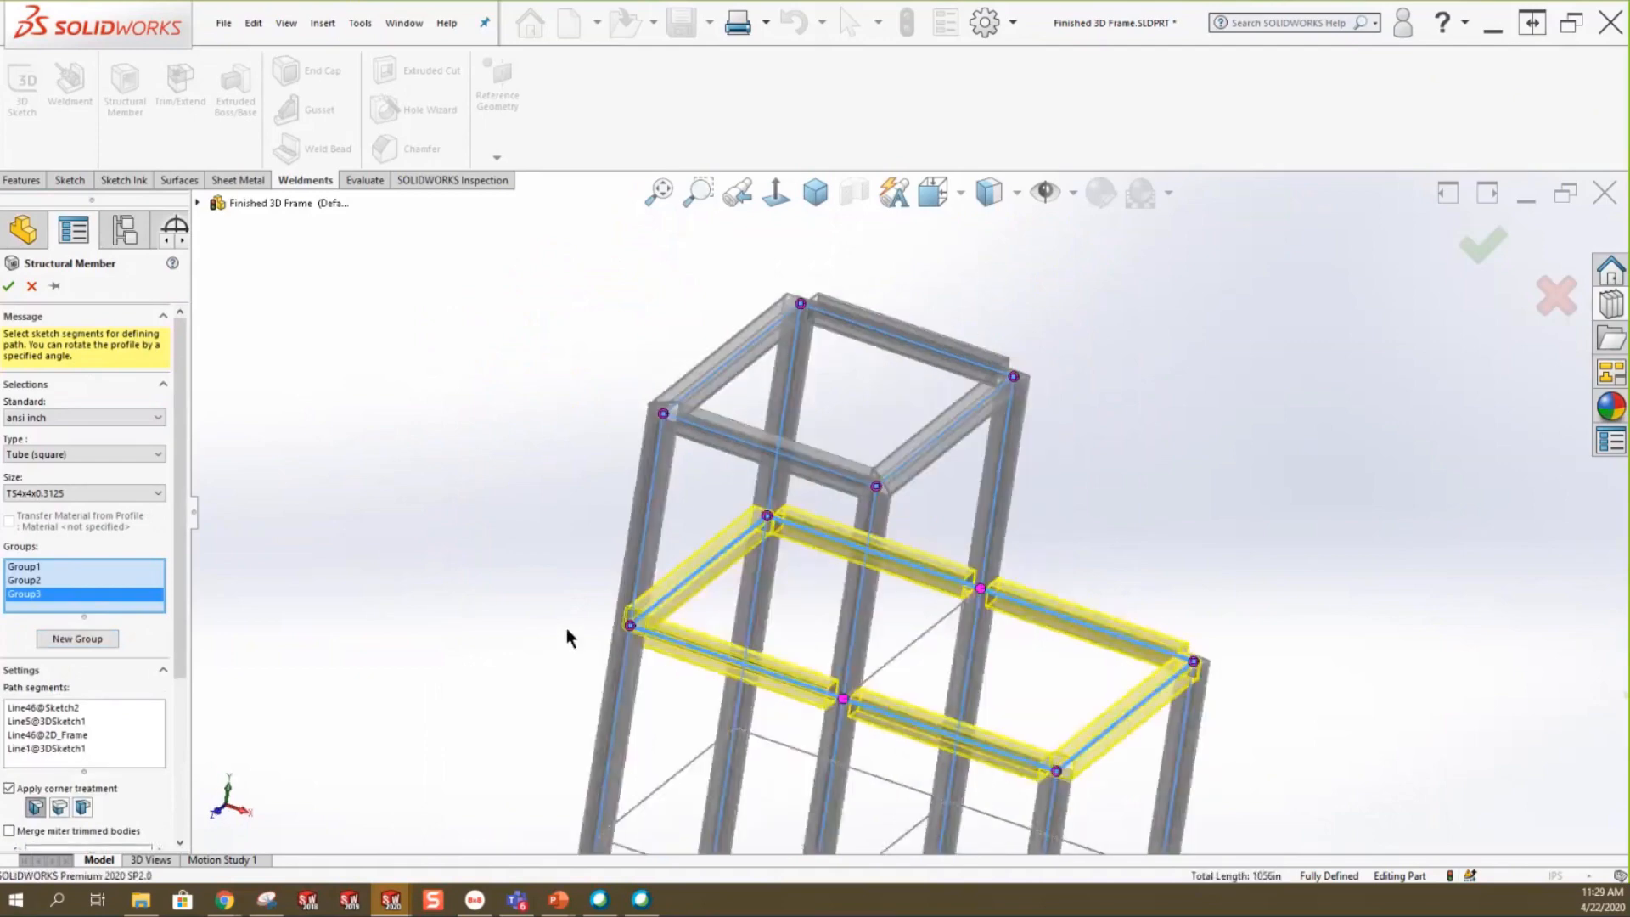
pyautogui.scroll(-5, 567, 628)
pyautogui.scroll(5, 1245, 238)
pyautogui.scroll(-4, 1246, 239)
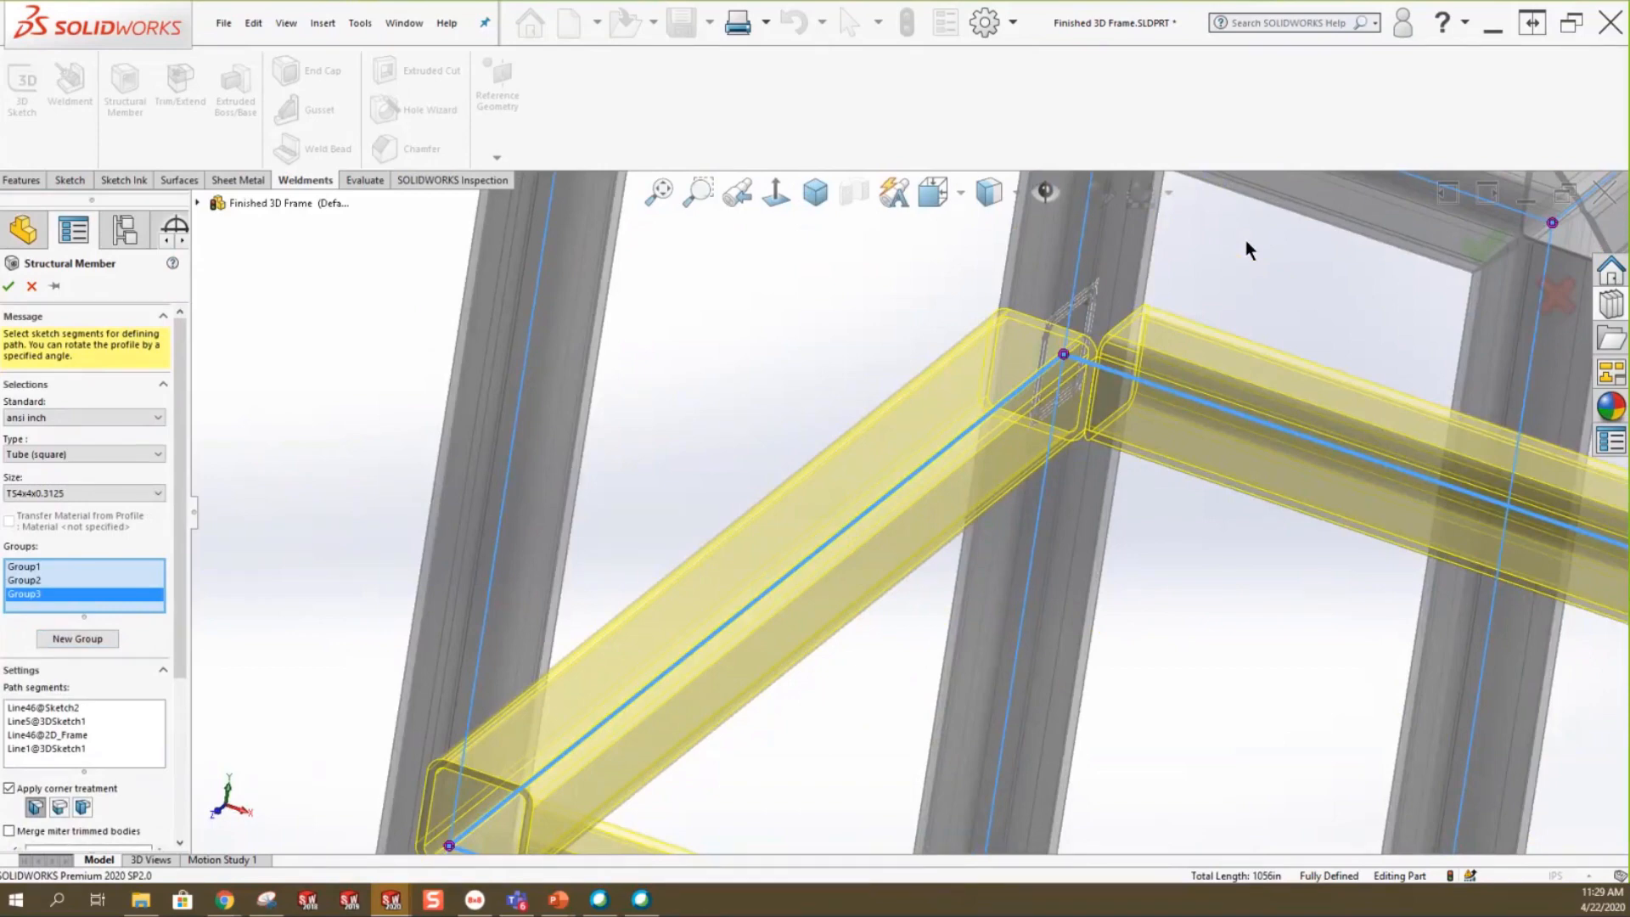
pyautogui.scroll(10, 1273, 662)
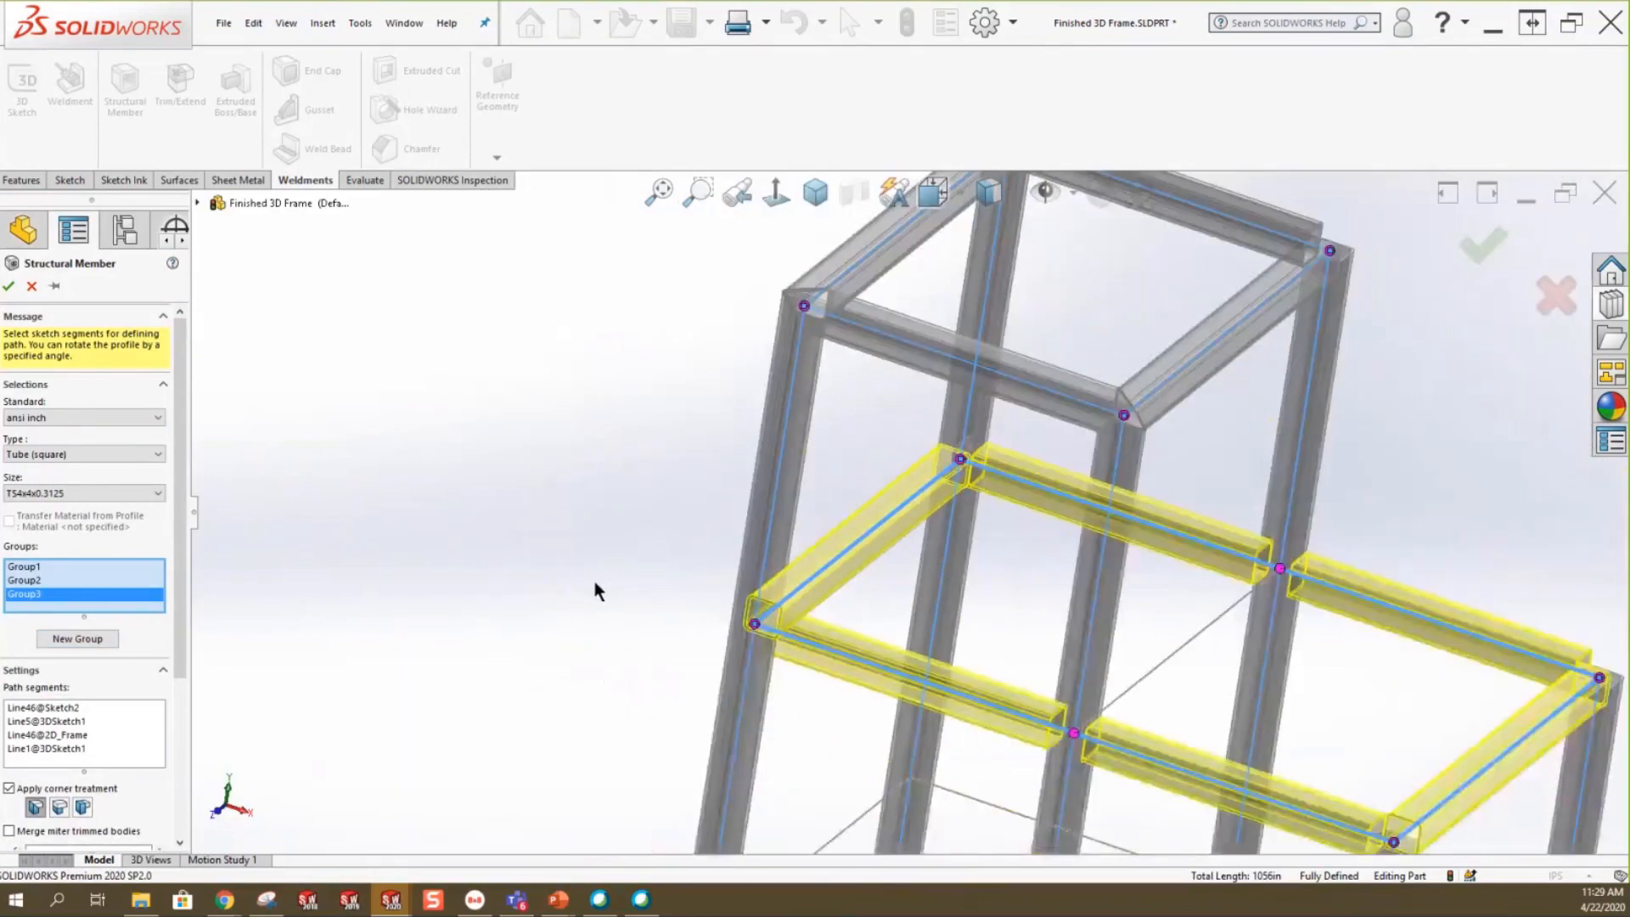
# Add a fourth group containing the four lines of the three-bay rectangle one level above the base.
pyautogui.click(74, 638)
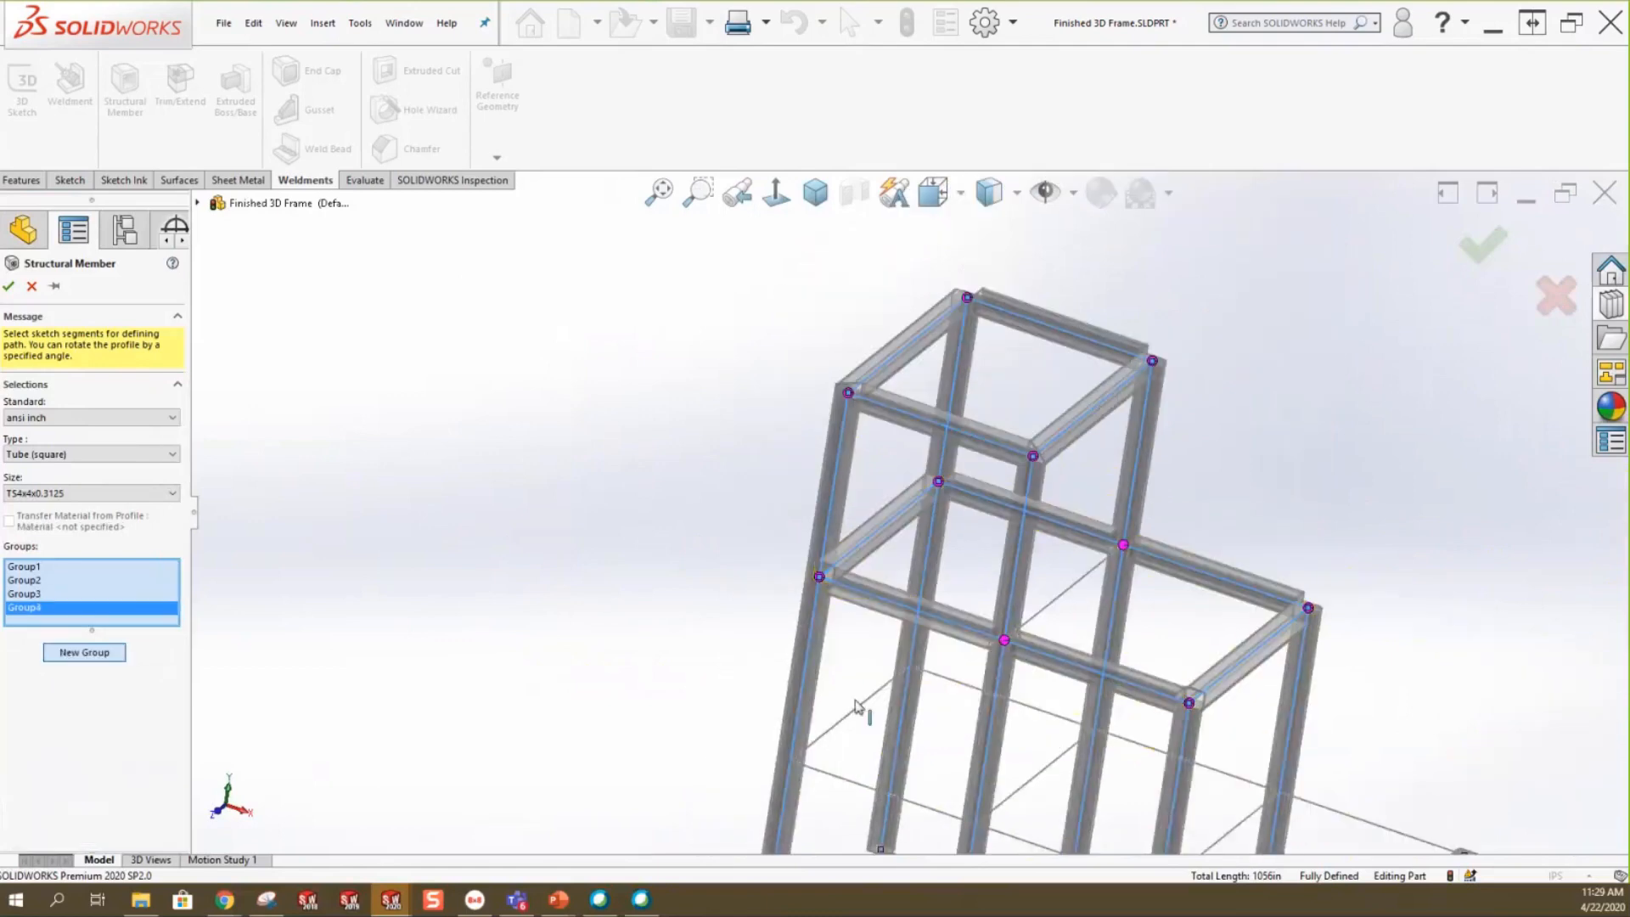
pyautogui.scroll(-5, 877, 682)
pyautogui.click(881, 679)
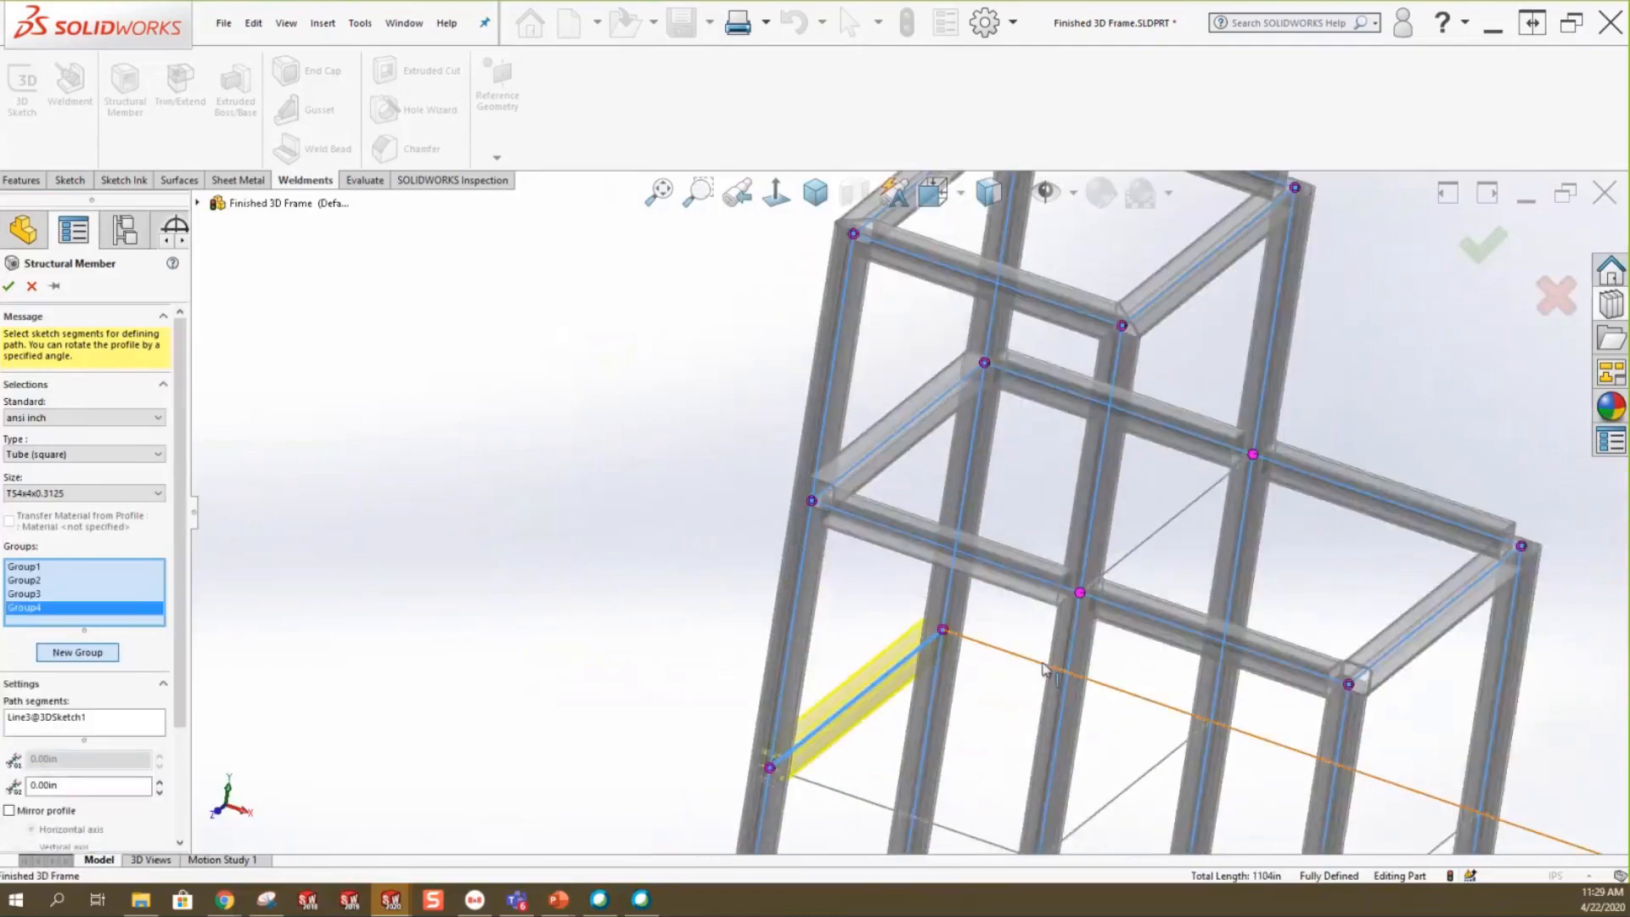
pyautogui.click(1393, 779)
pyautogui.scroll(2, 1396, 815)
pyautogui.scroll(2, 1397, 816)
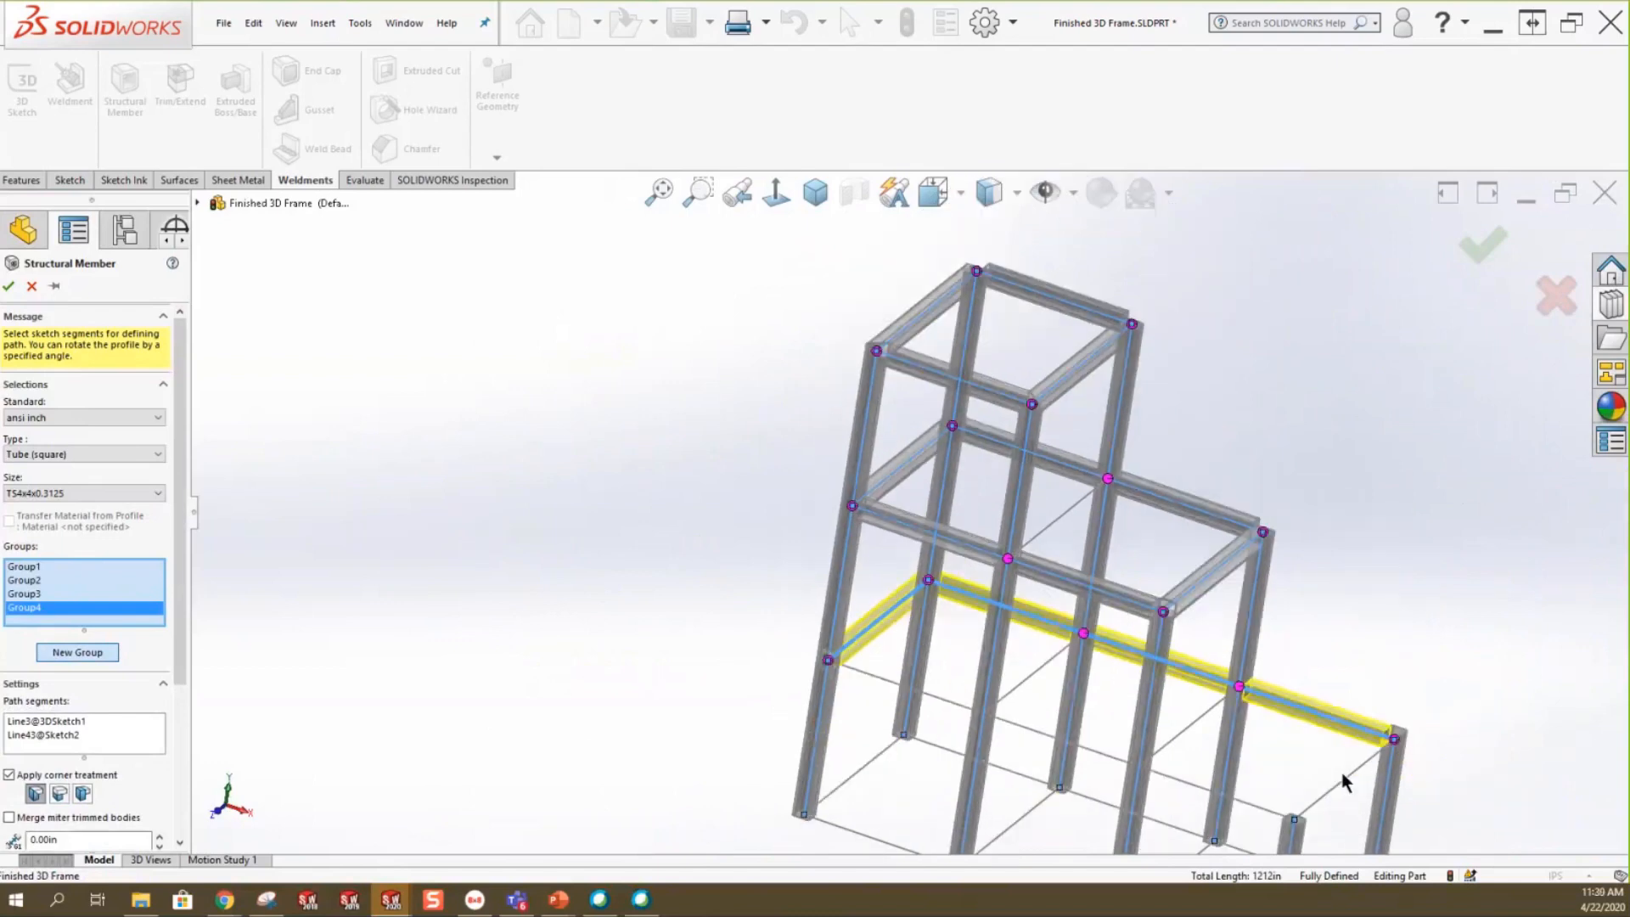
pyautogui.click(1345, 779)
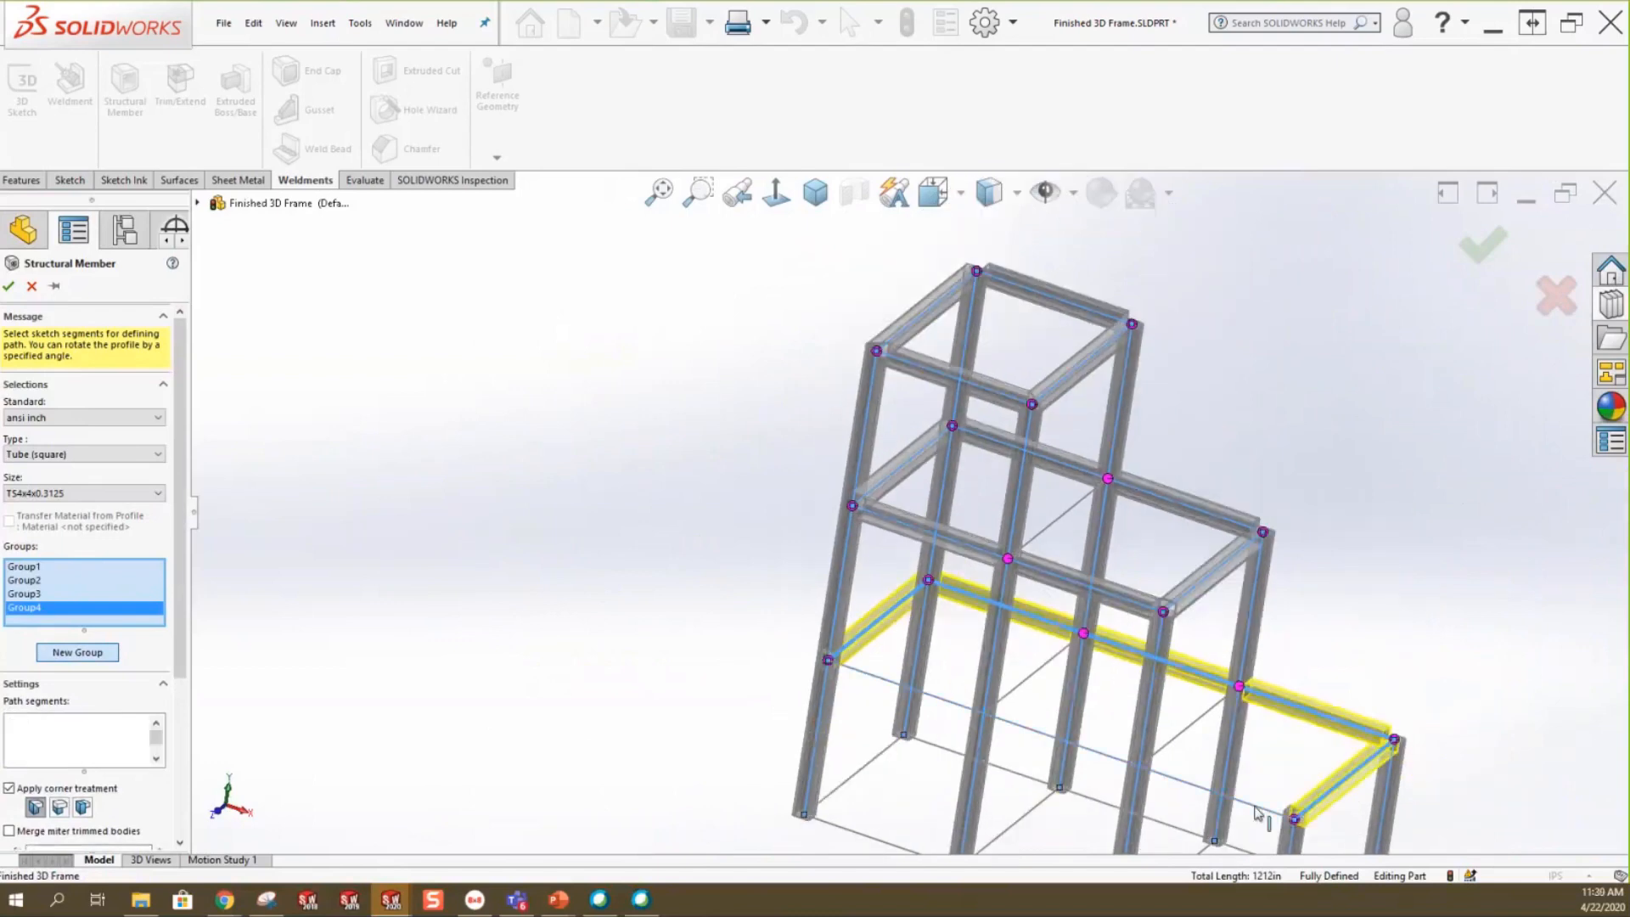
pyautogui.click(1137, 764)
# Add a fifth group with the four lines of the base rectangle, then create the structural members and show the frame in isometric view.
pyautogui.click(85, 660)
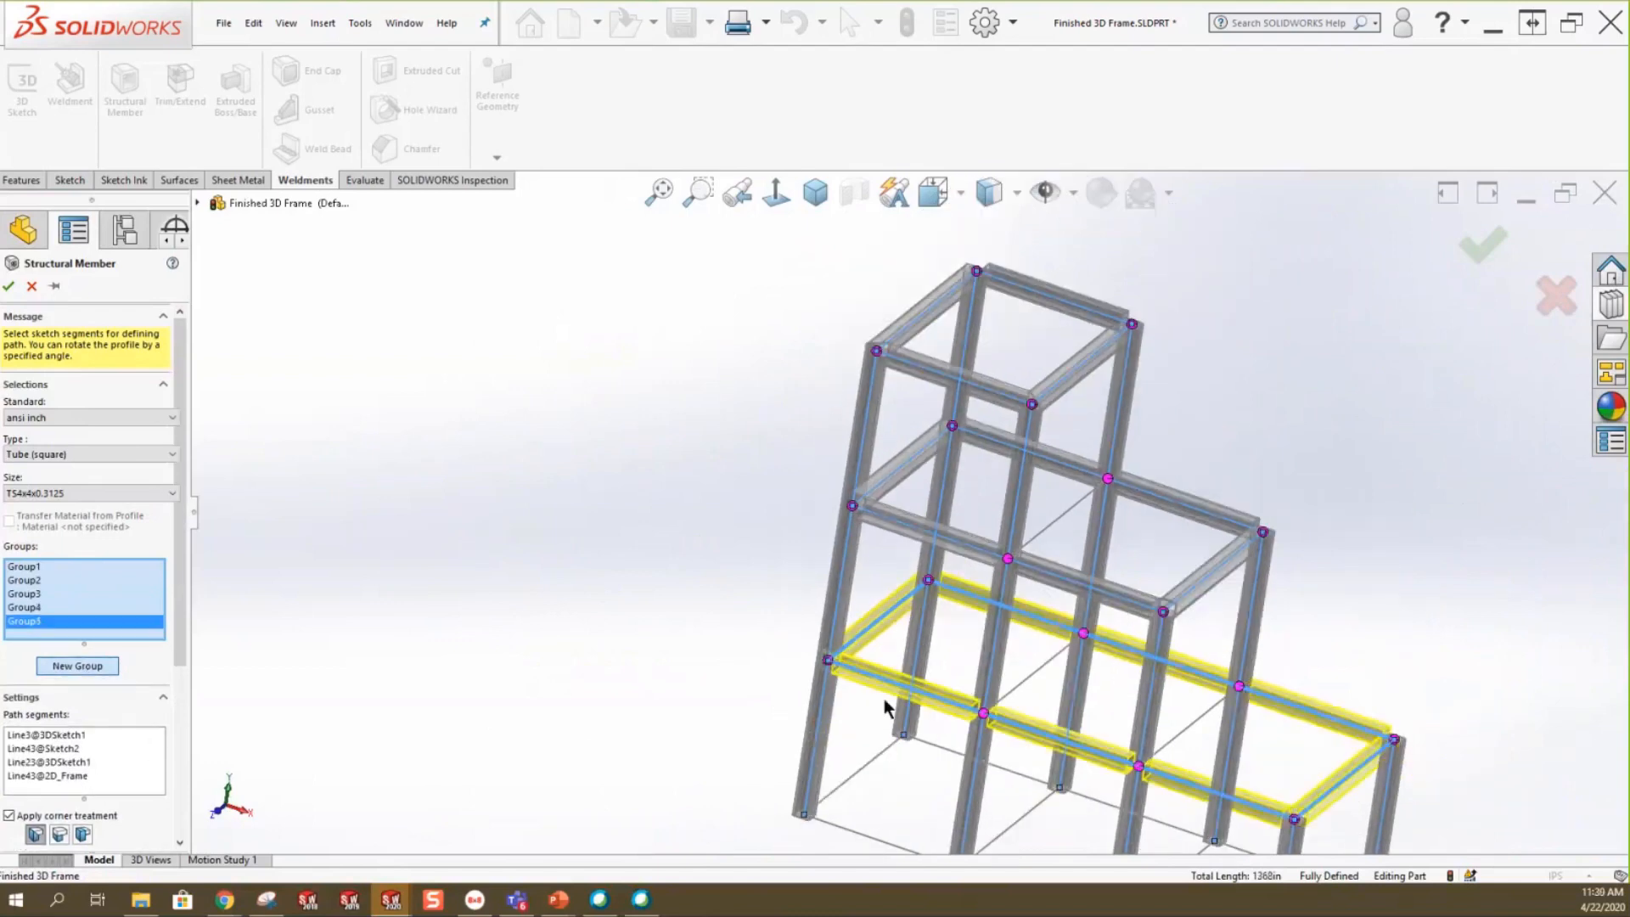
pyautogui.click(1094, 779)
pyautogui.scroll(2, 1120, 806)
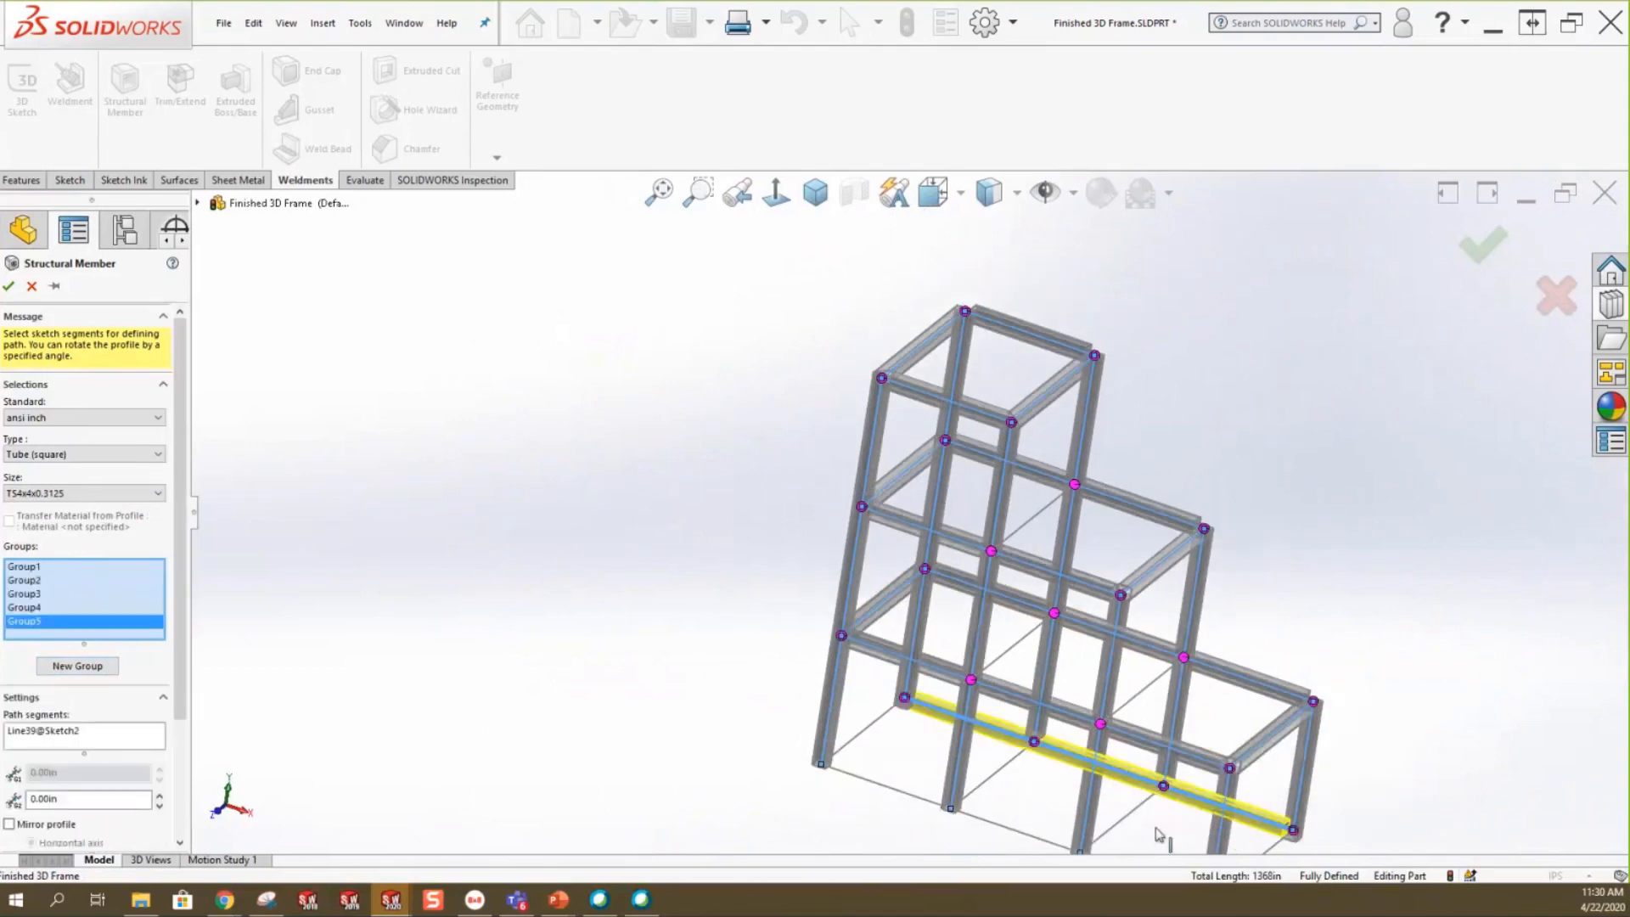
pyautogui.click(1010, 830)
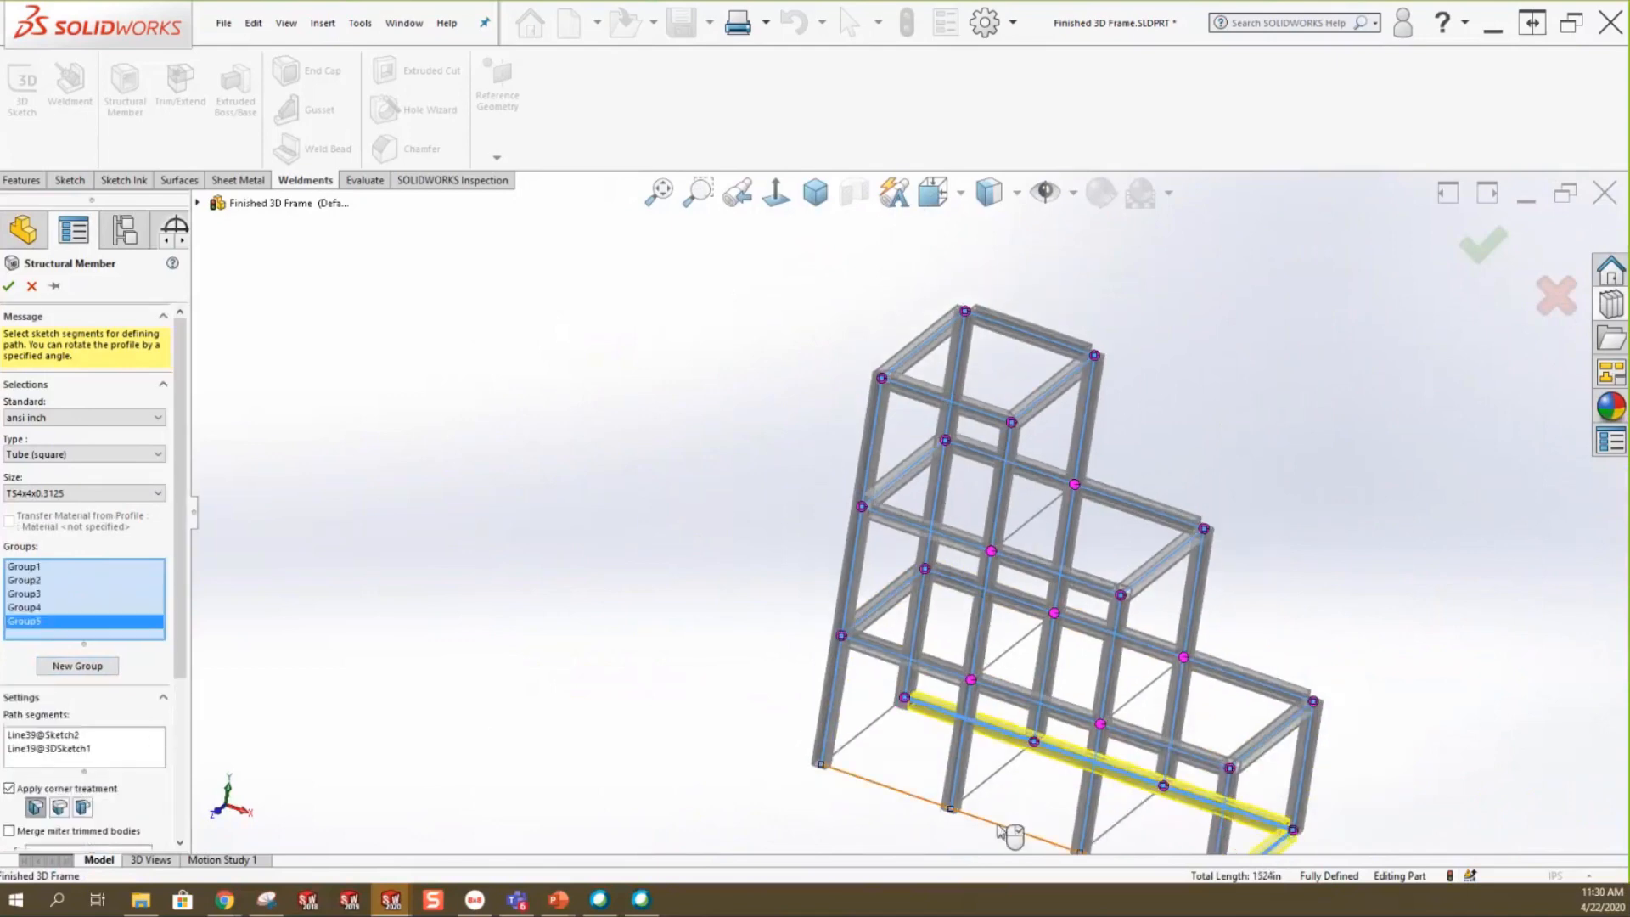
pyautogui.click(849, 773)
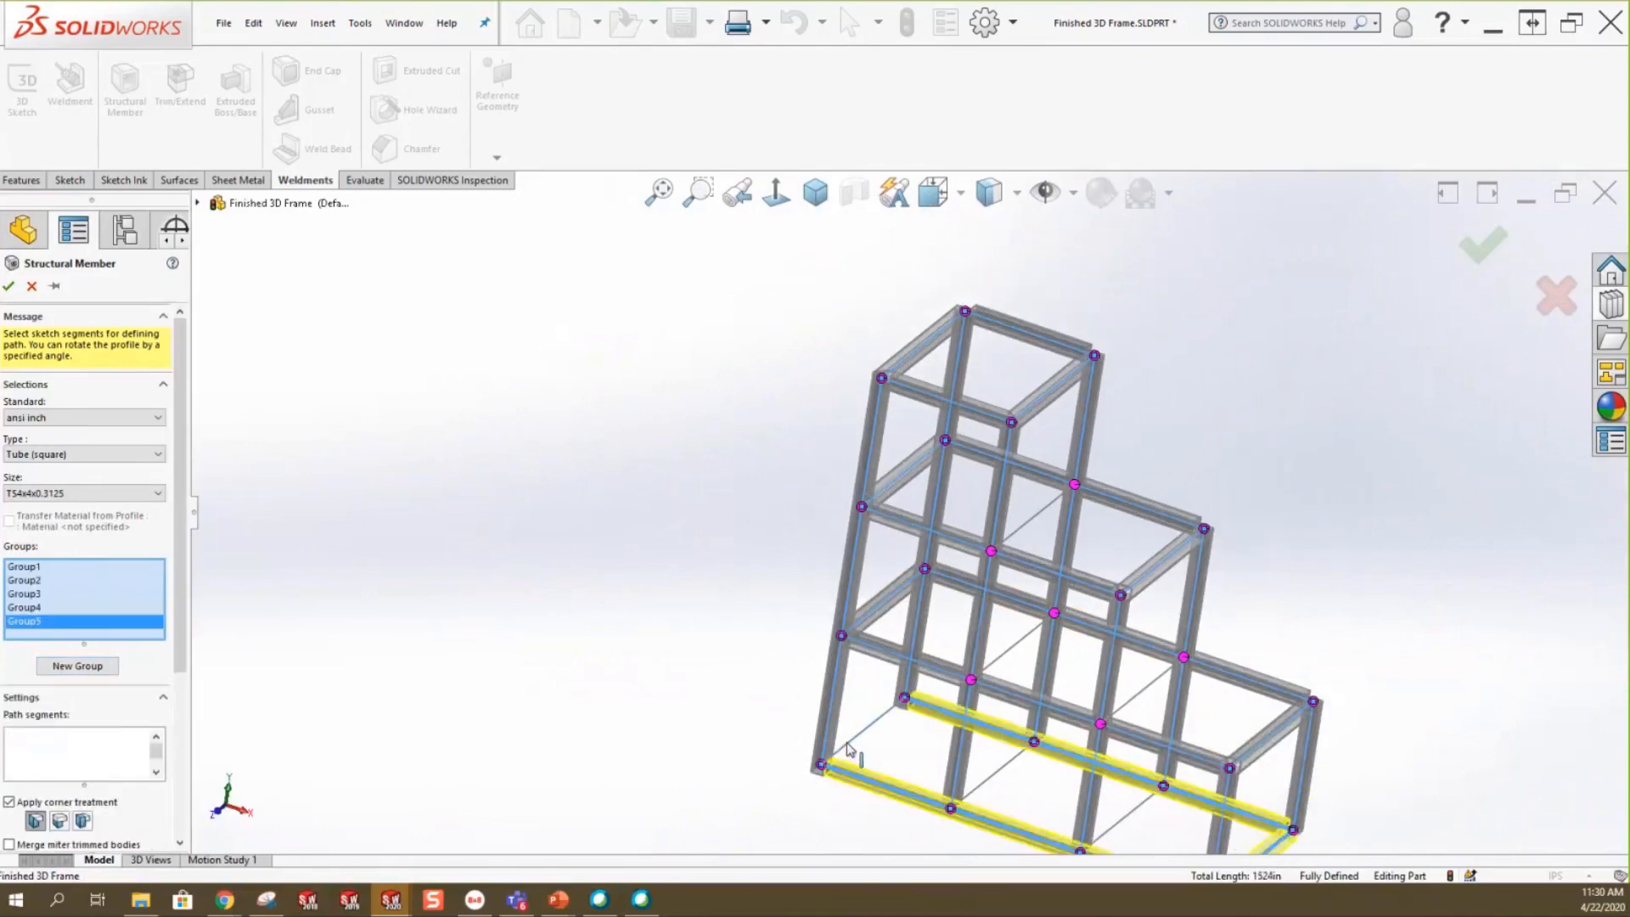
pyautogui.click(852, 750)
pyautogui.scroll(-3, 814, 840)
pyautogui.scroll(-2, 725, 775)
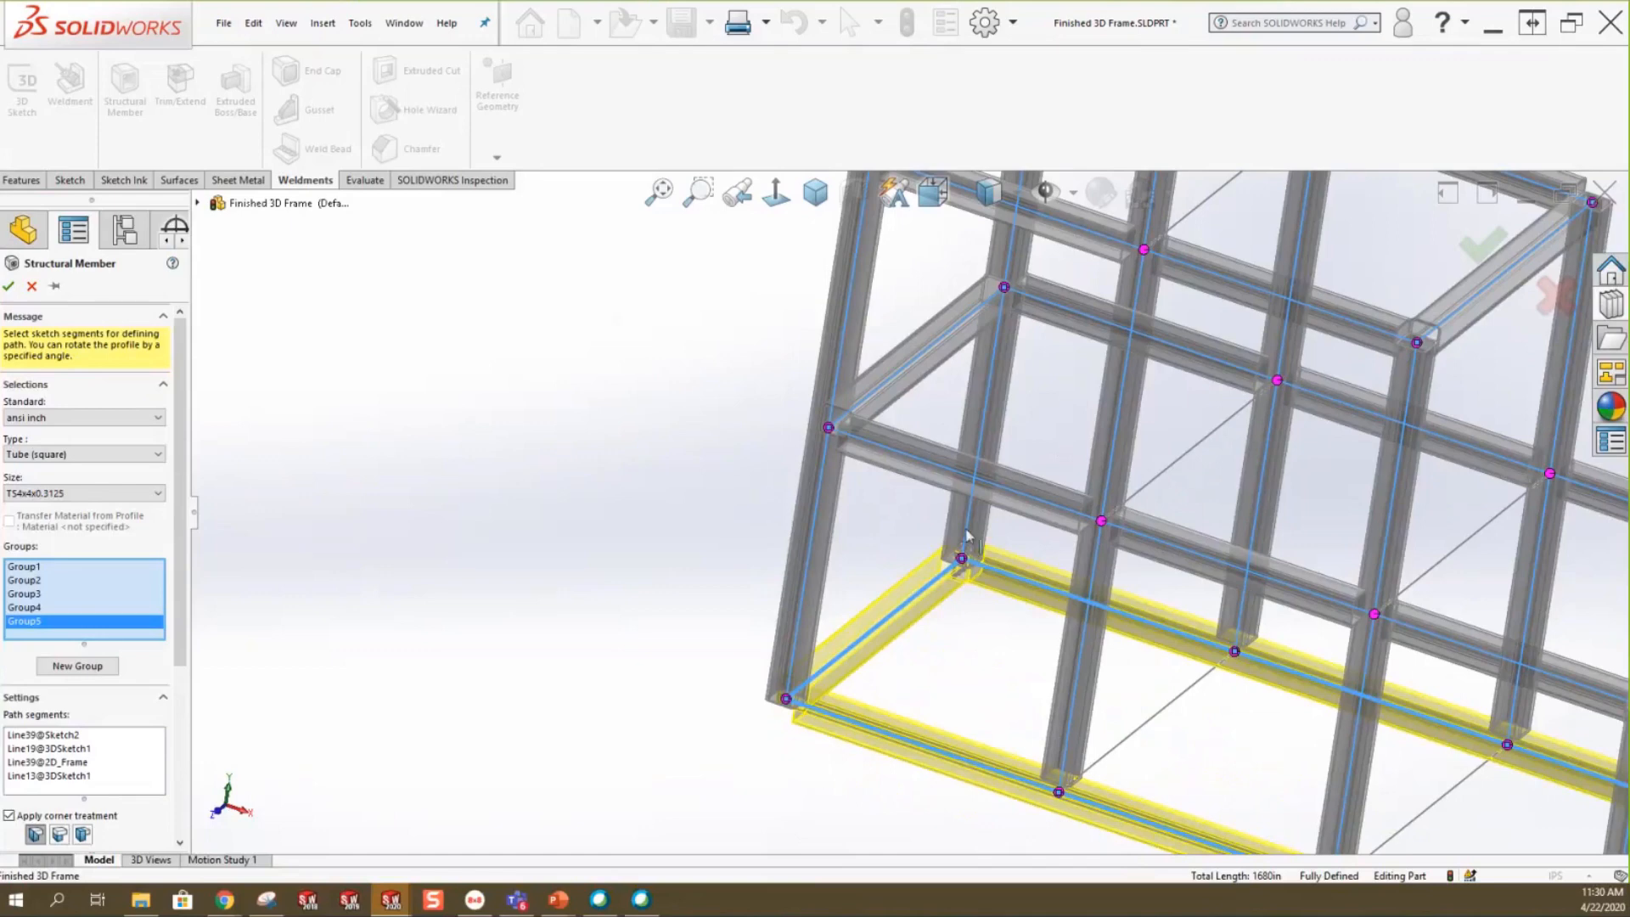
pyautogui.click(9, 286)
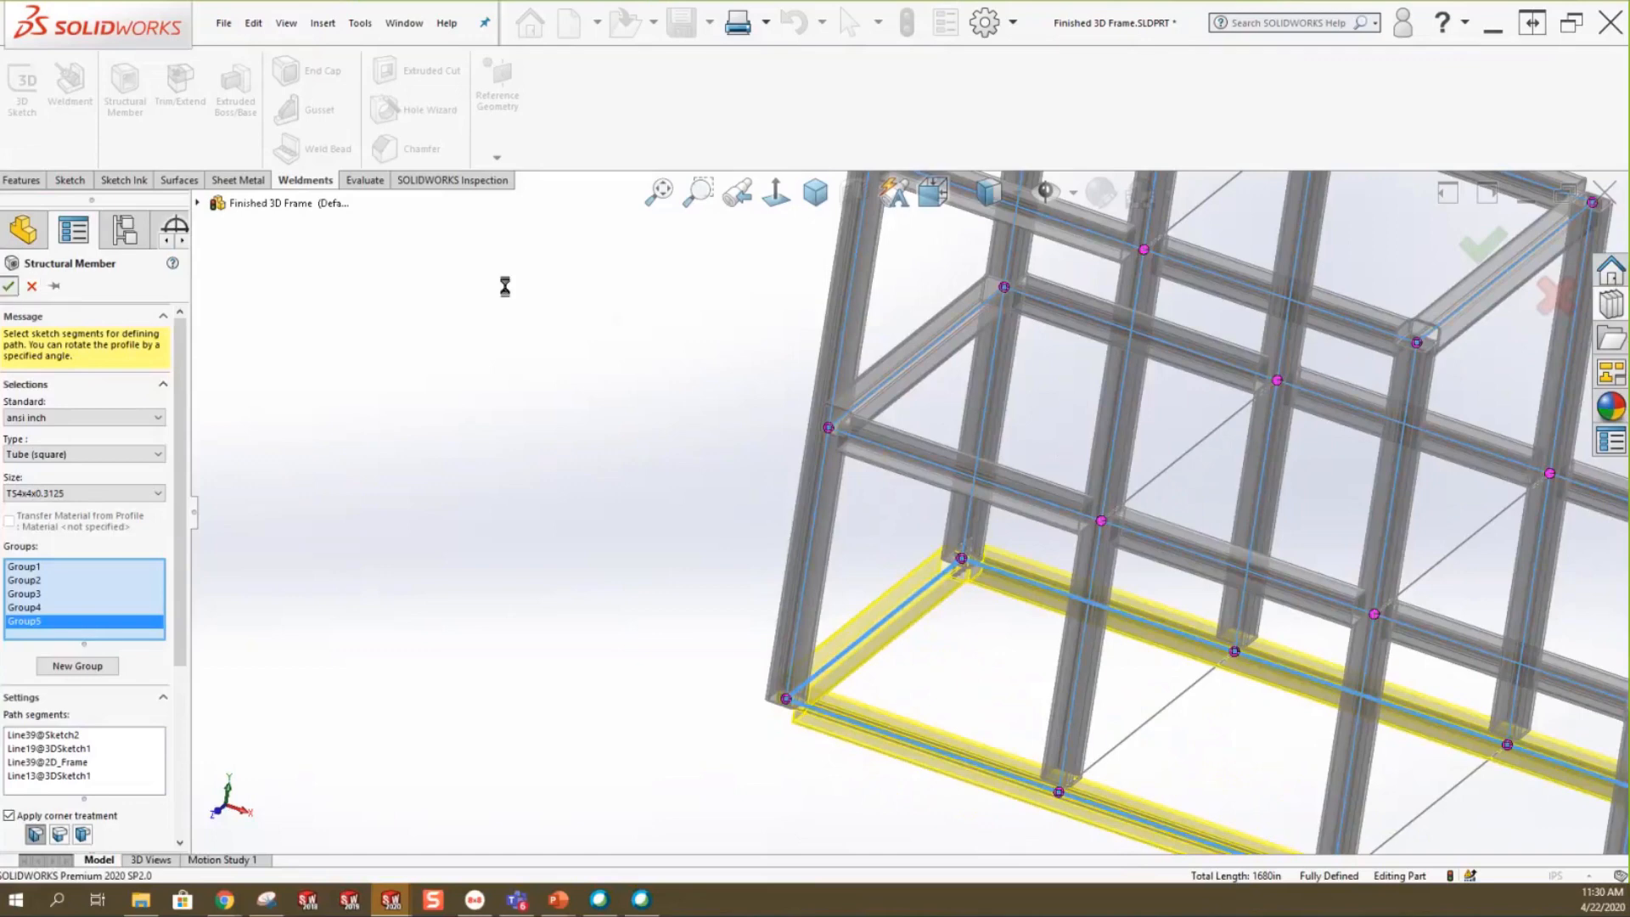
pyautogui.click(814, 199)
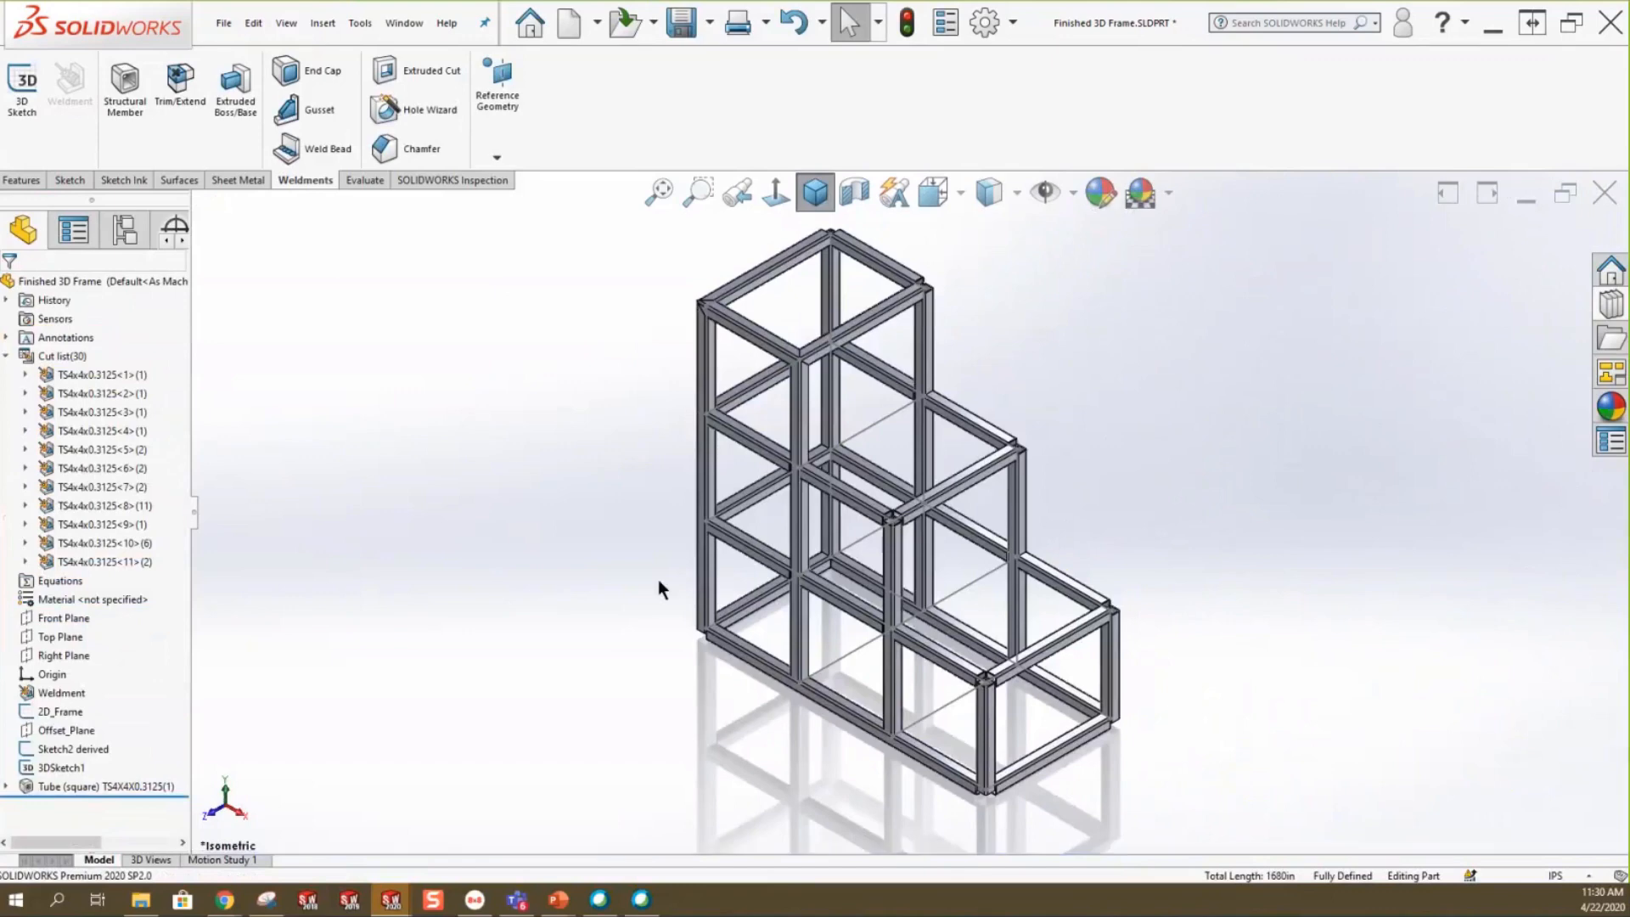
# Switch to Frame Weldment_Finished.SLDPRT and examine the corner joints at the top, middle and base of the frame.
pyautogui.click(398, 26)
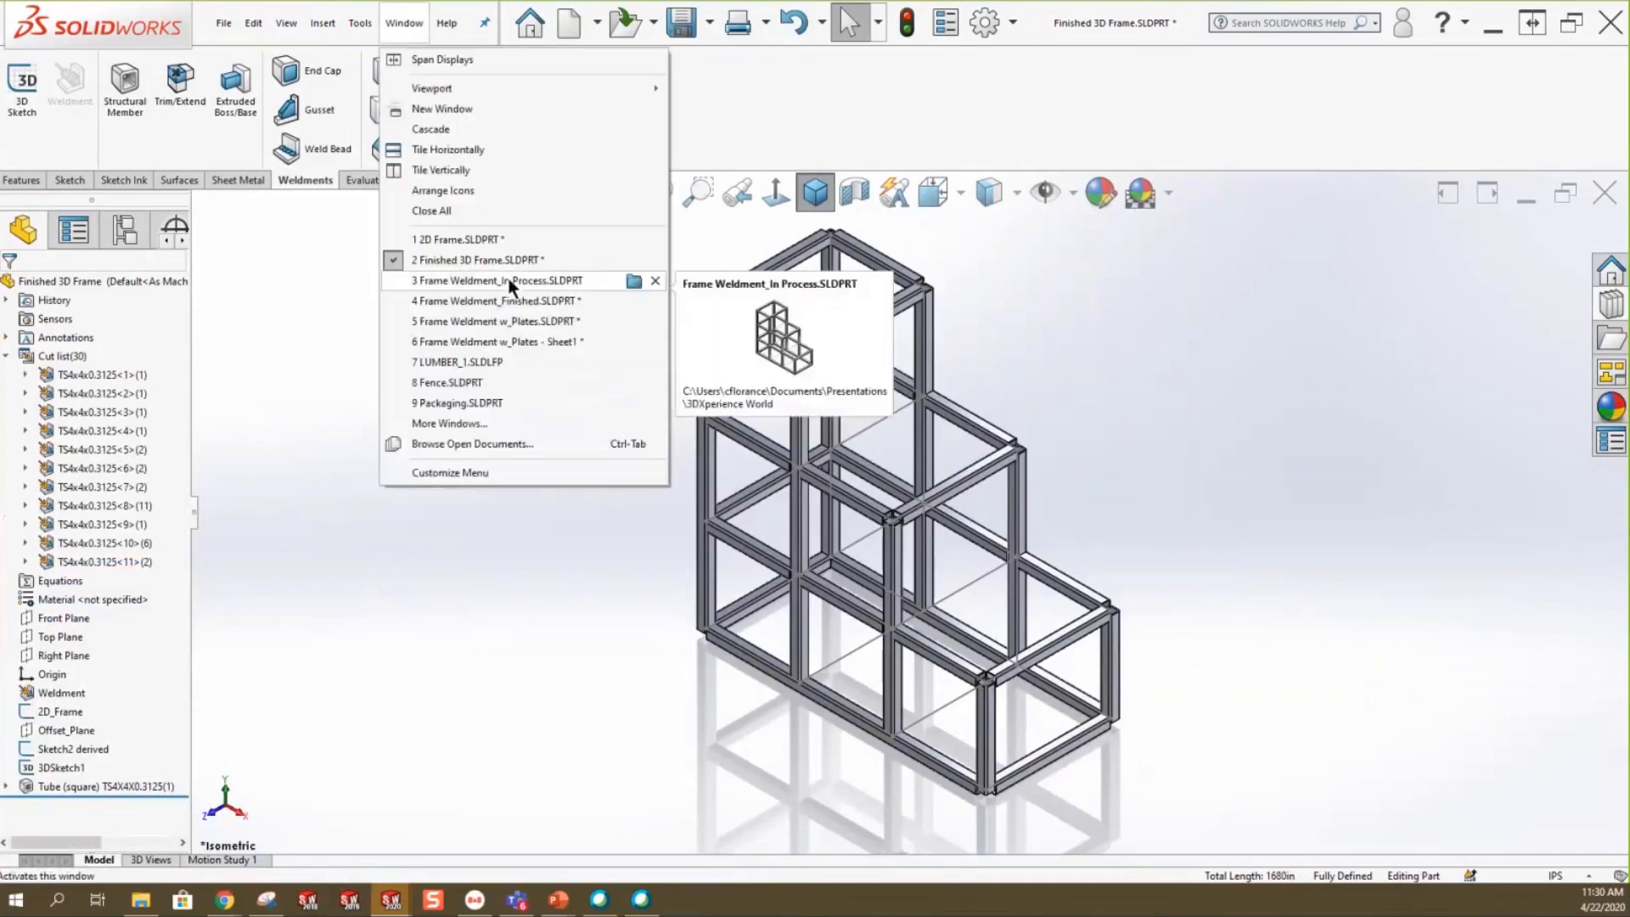
pyautogui.click(507, 300)
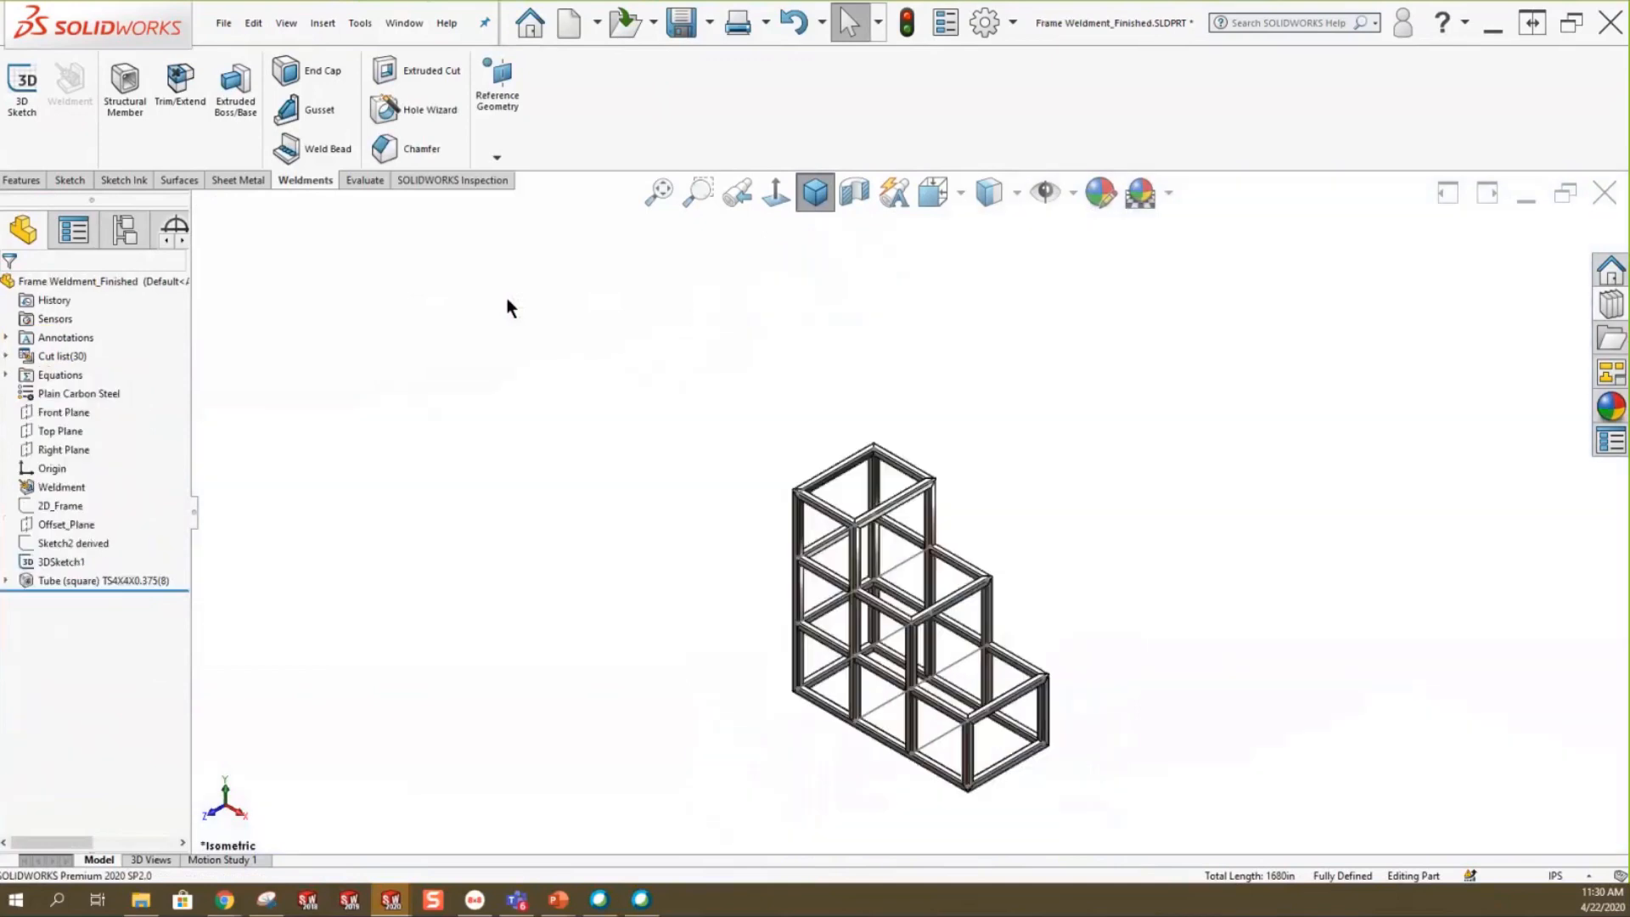
pyautogui.scroll(-2, 862, 674)
pyautogui.scroll(-3, 909, 601)
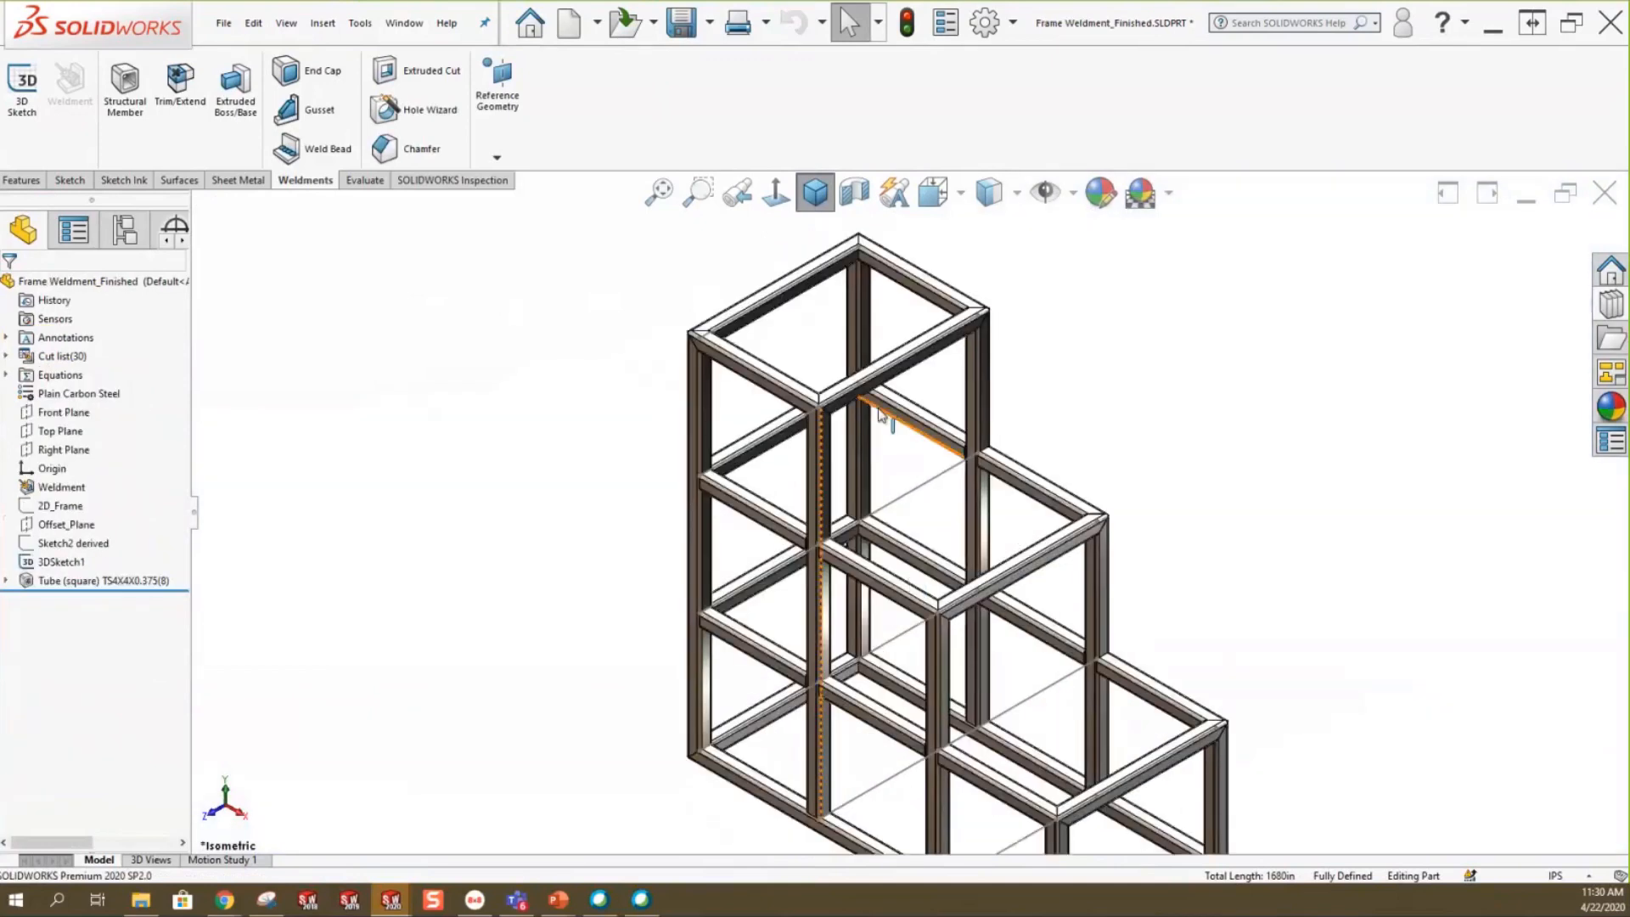
pyautogui.scroll(-2, 881, 414)
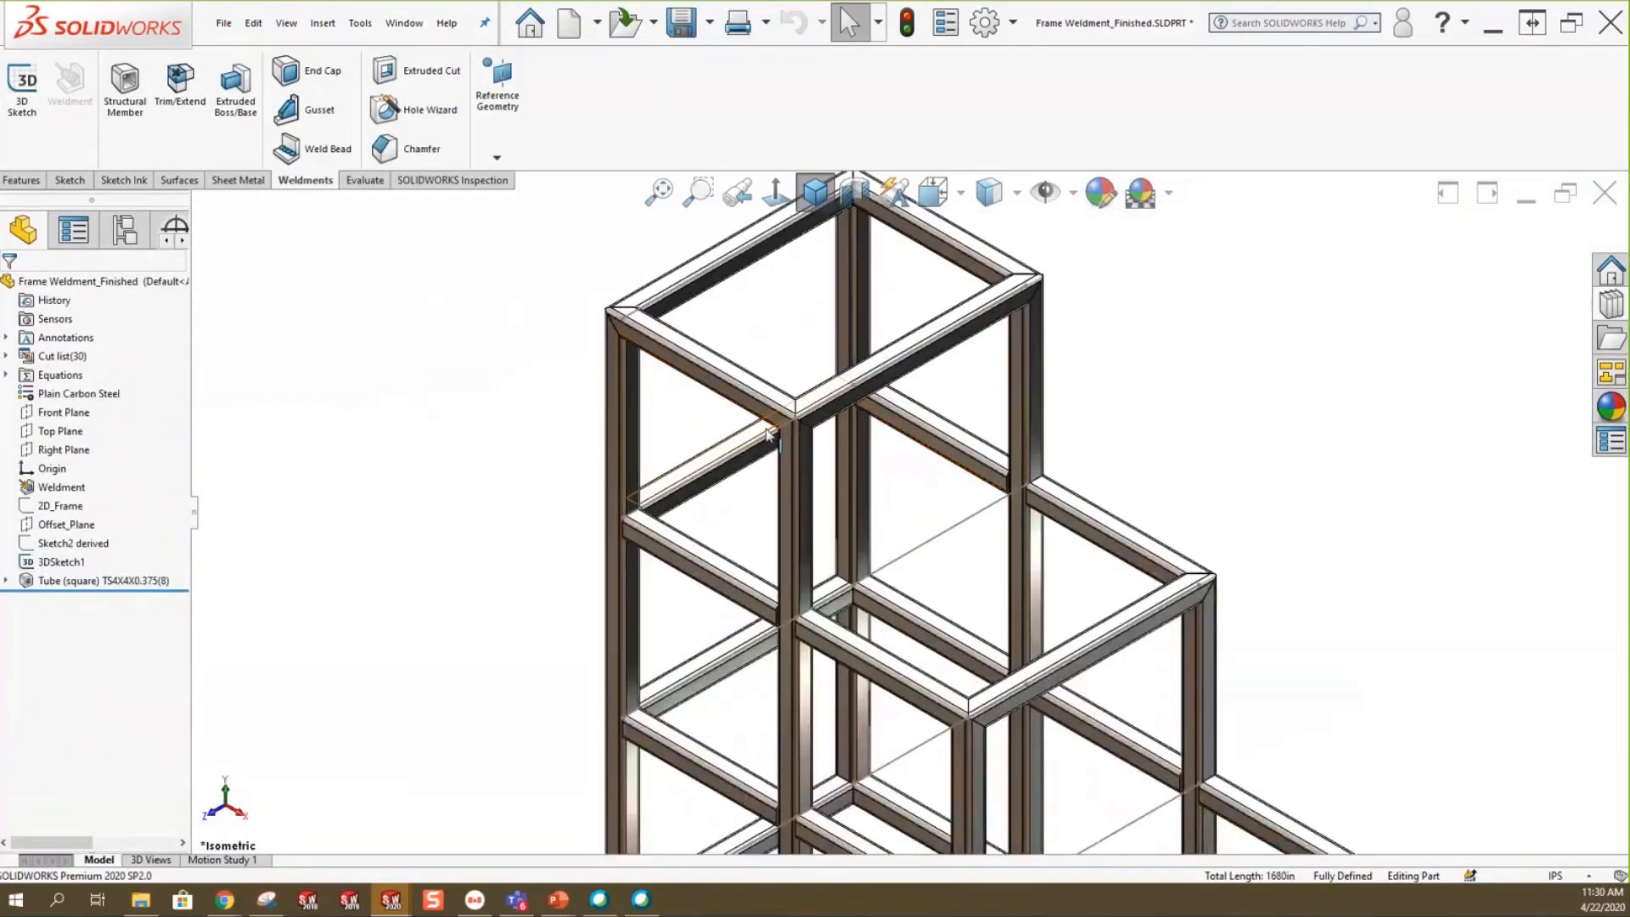
pyautogui.press('f')
pyautogui.scroll(-2, 1037, 735)
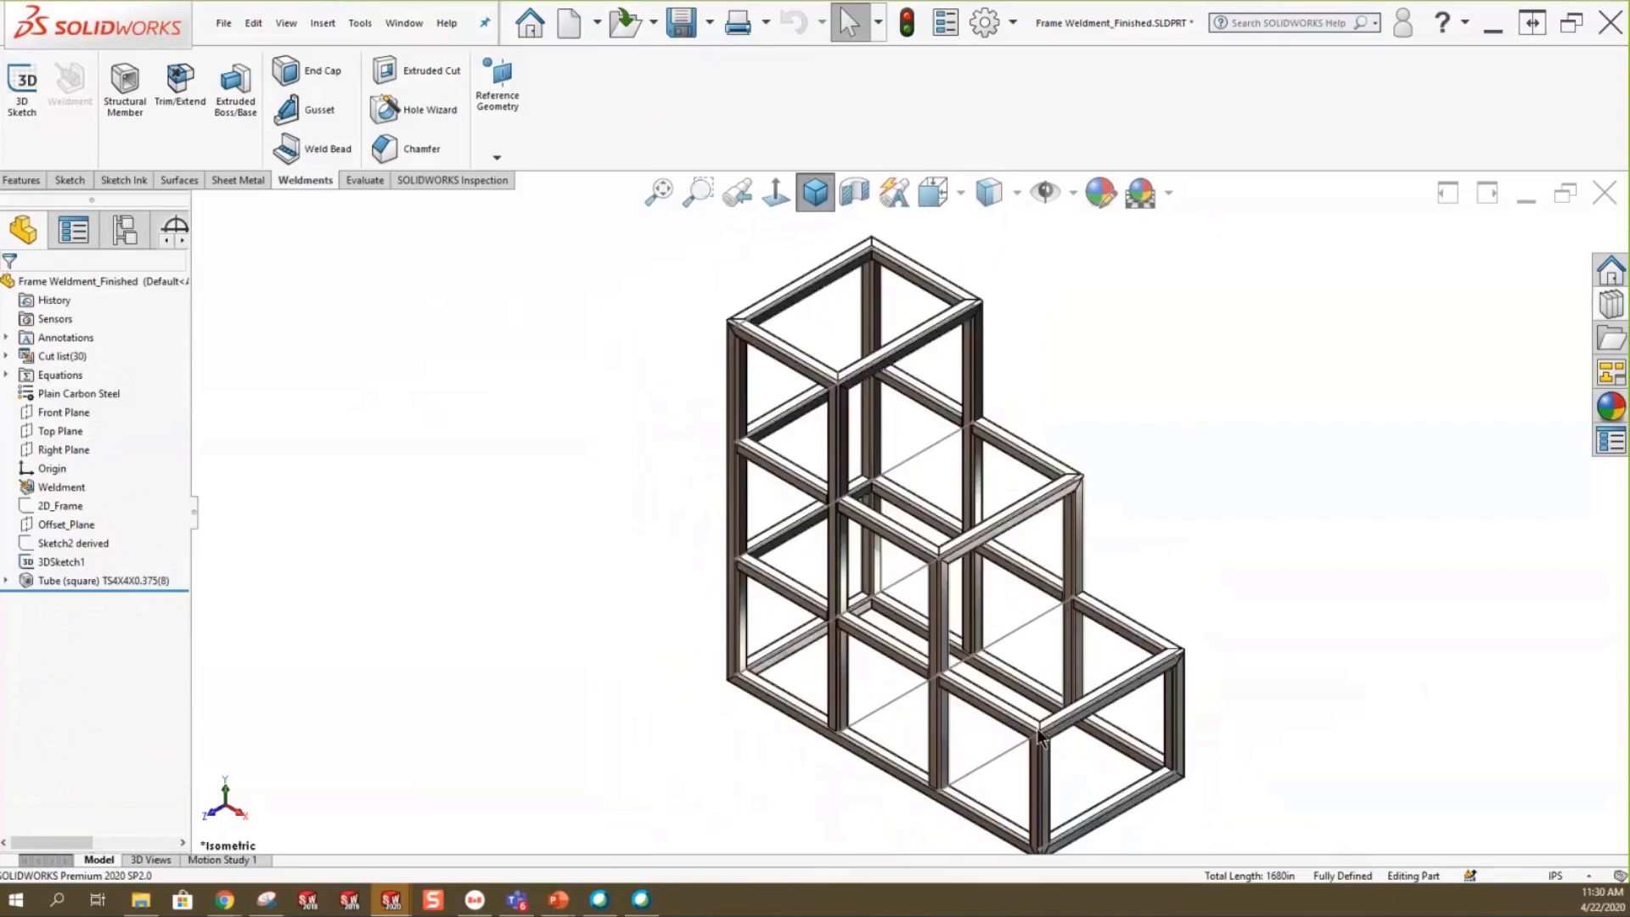
pyautogui.scroll(-3, 976, 808)
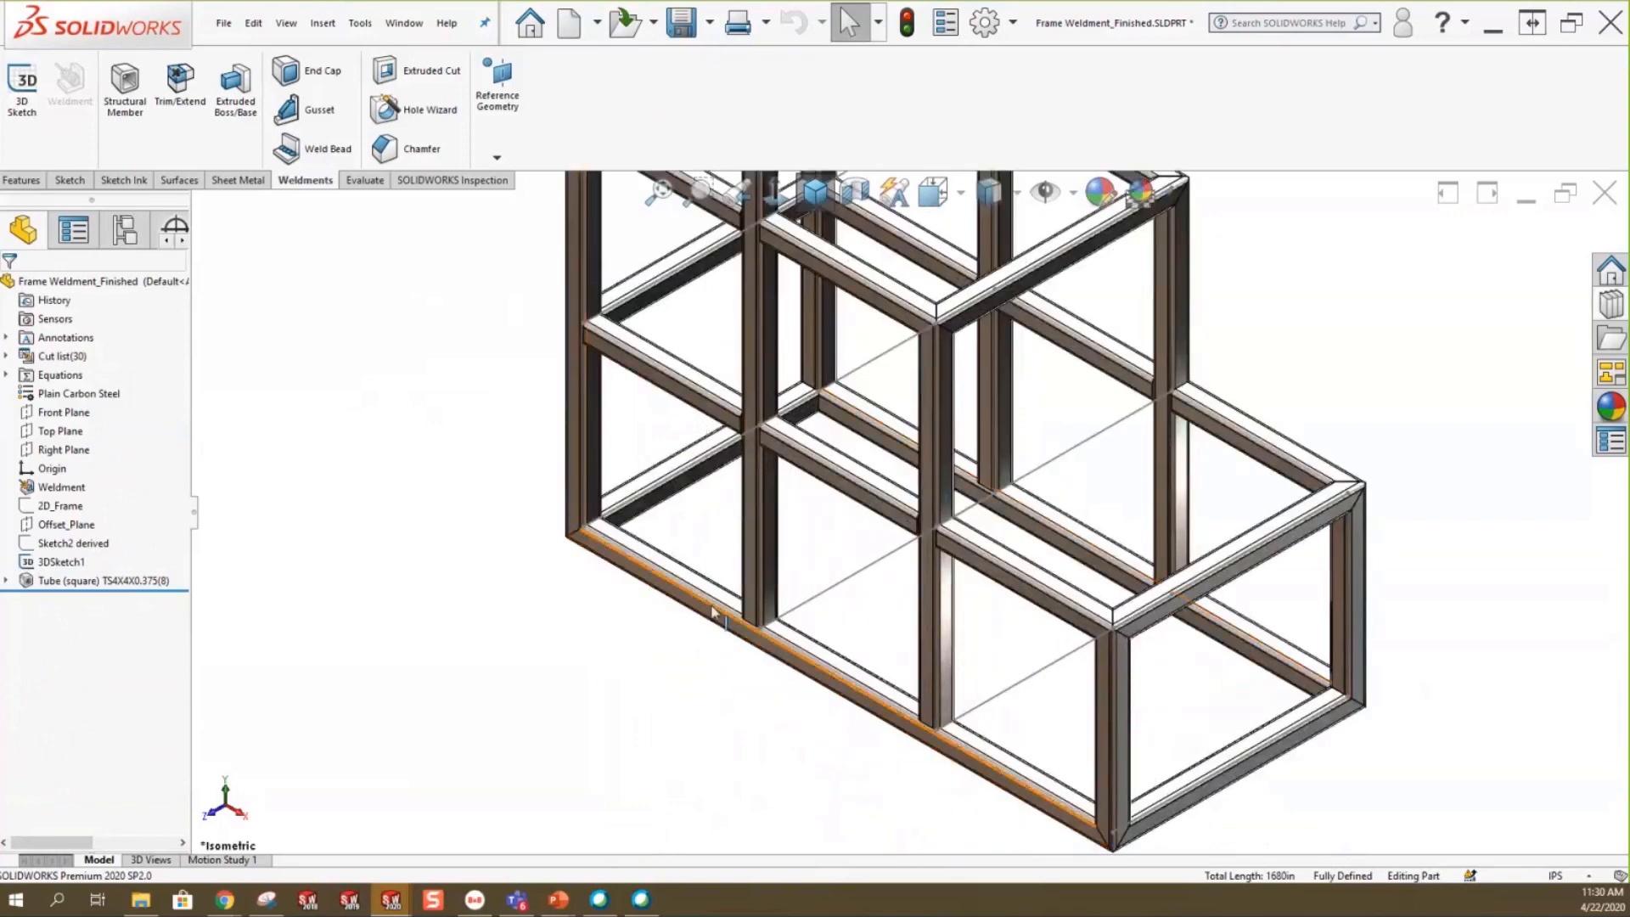
pyautogui.scroll(3, 1366, 332)
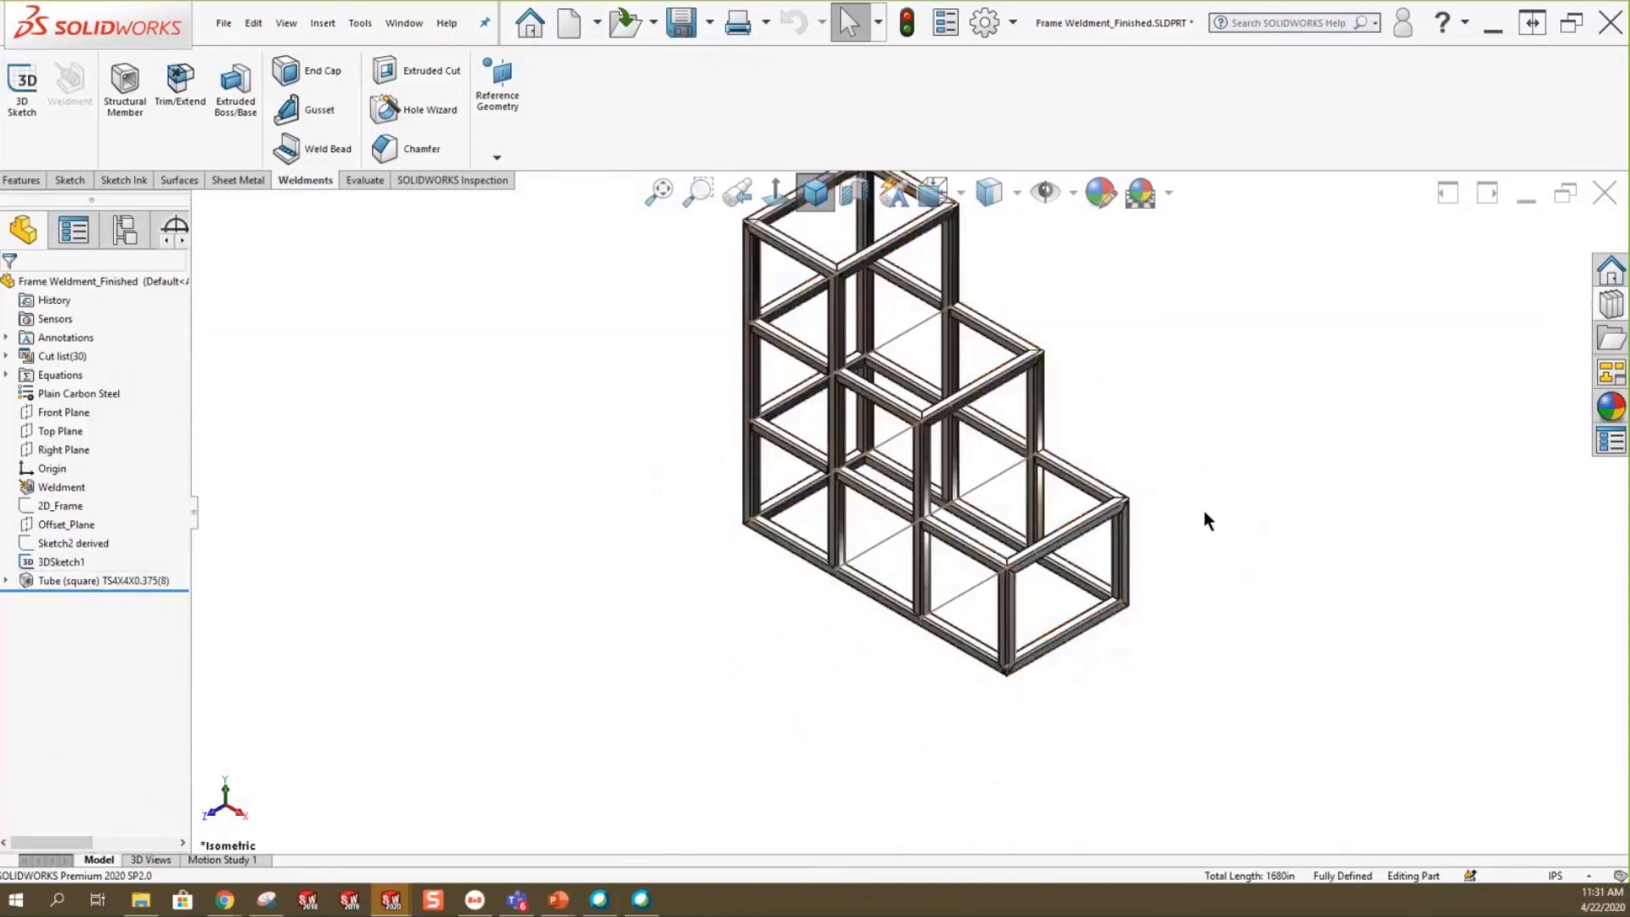
# Start a structural member using the ansi inch square tube profile, size TS2x2x0.3125.
pyautogui.moveTo(1102, 512); pyautogui.dragTo(1221, 376, button='middle')
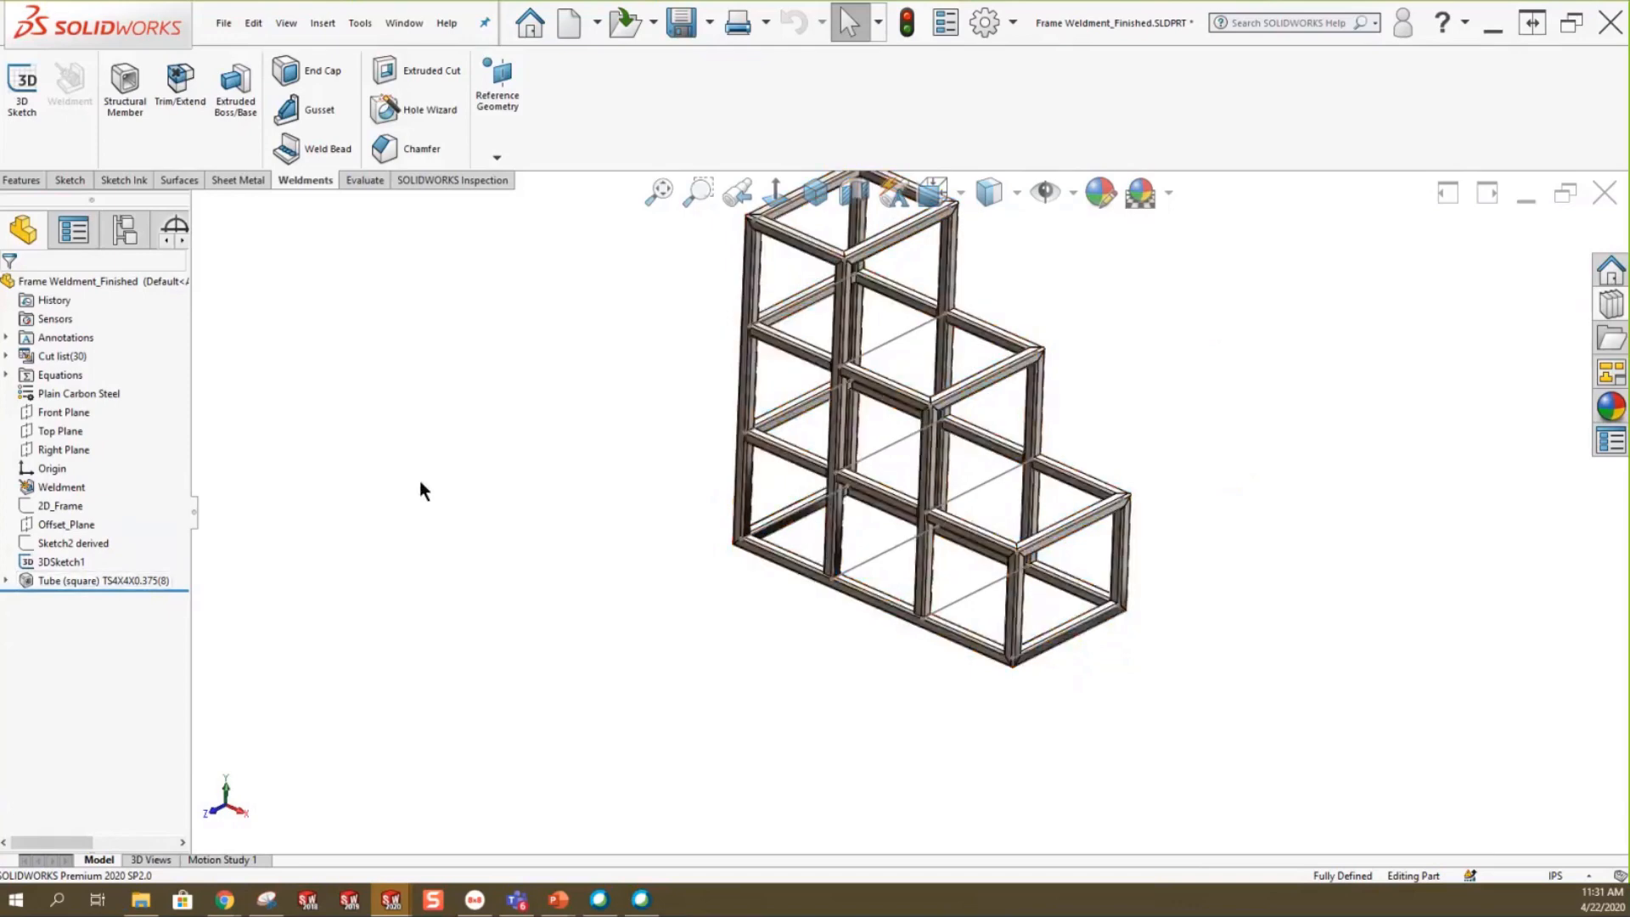
pyautogui.click(125, 93)
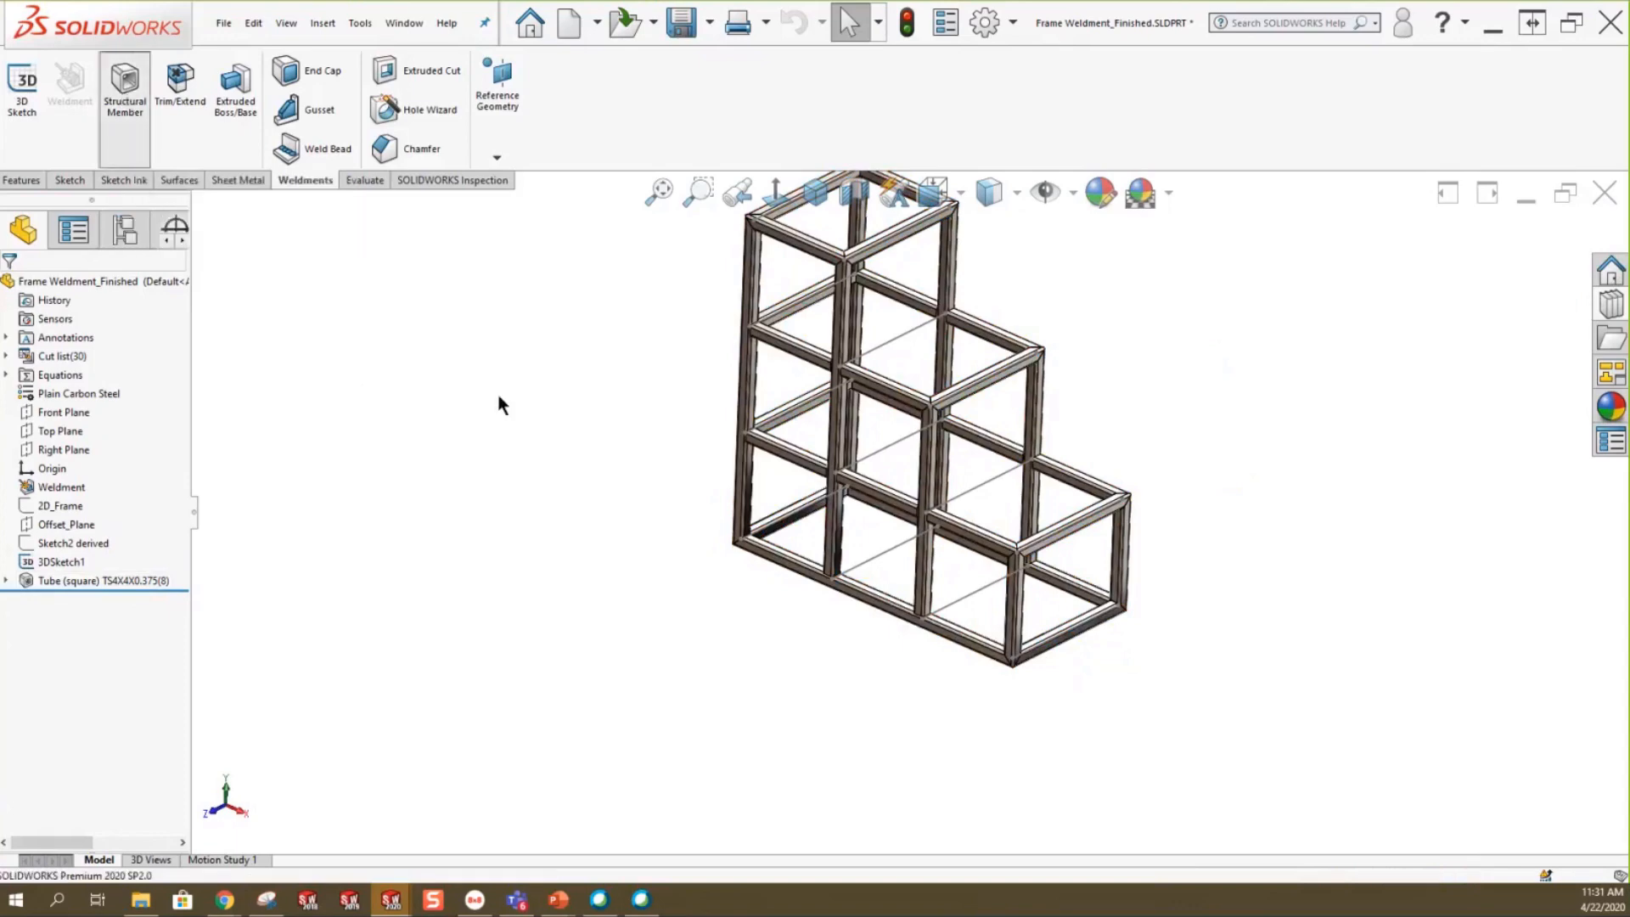
pyautogui.click(77, 482)
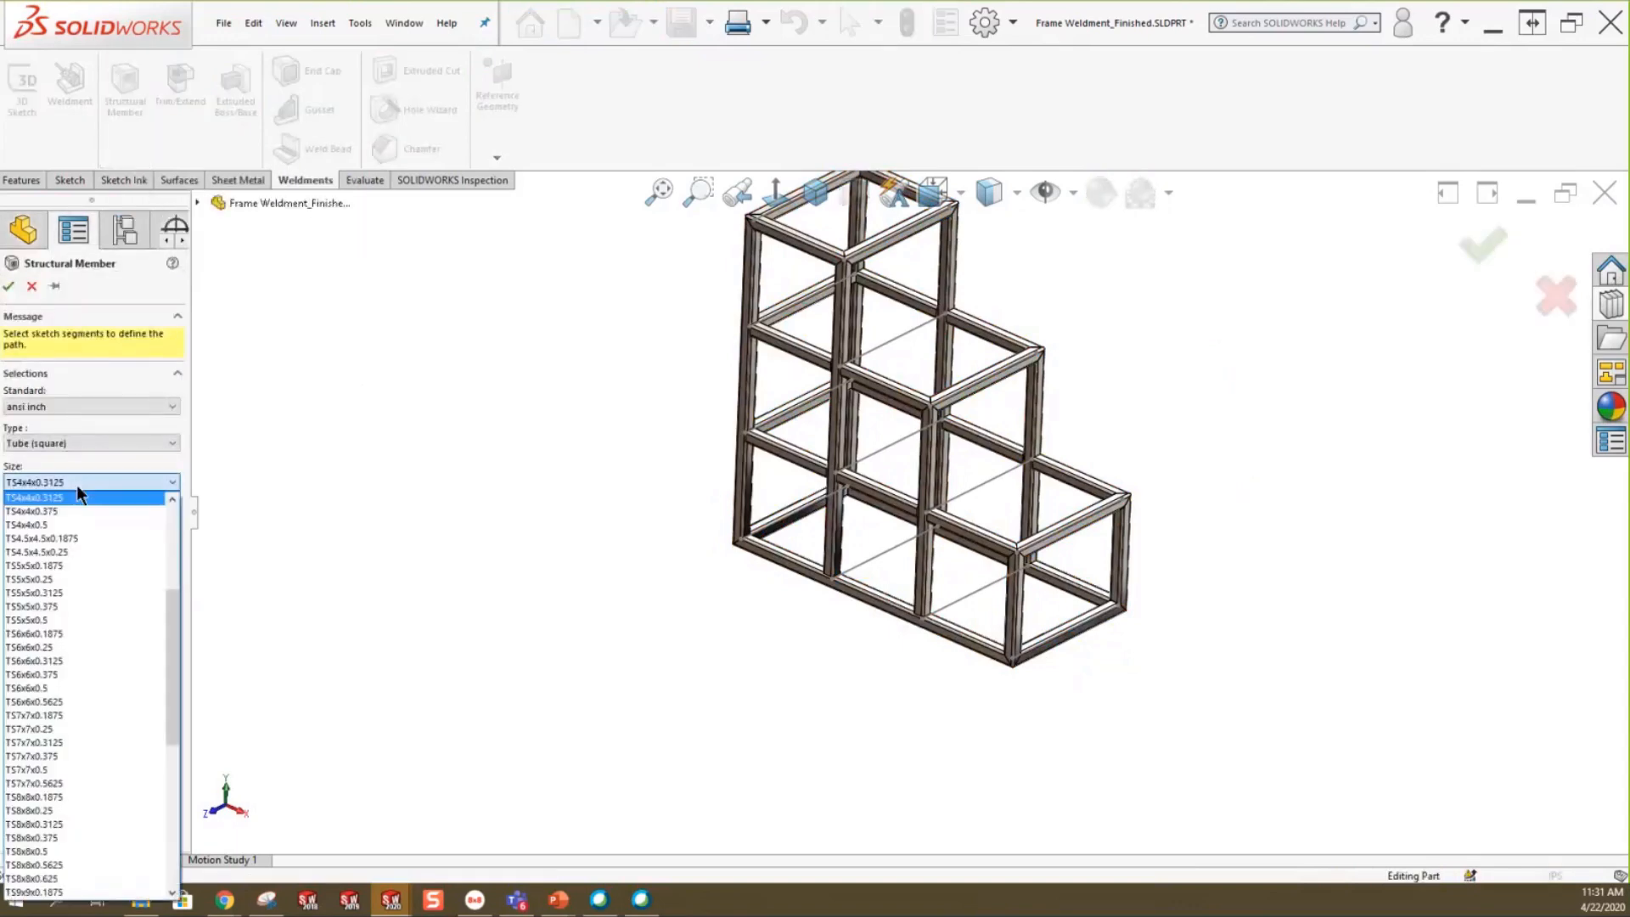
pyautogui.scroll(5, 79, 597)
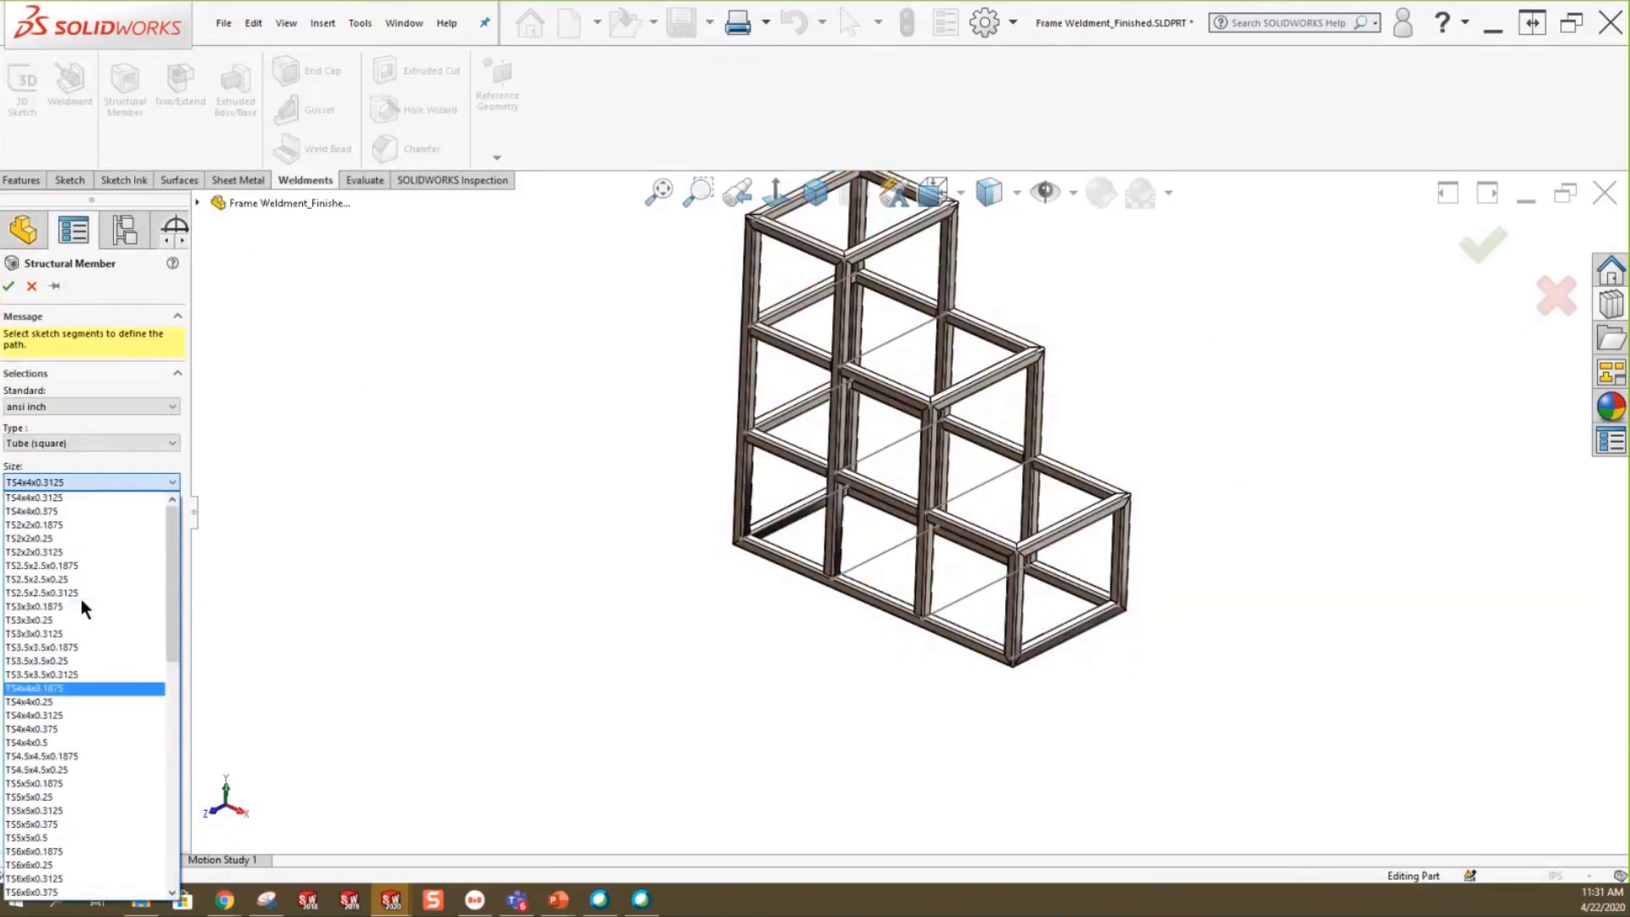
pyautogui.click(34, 553)
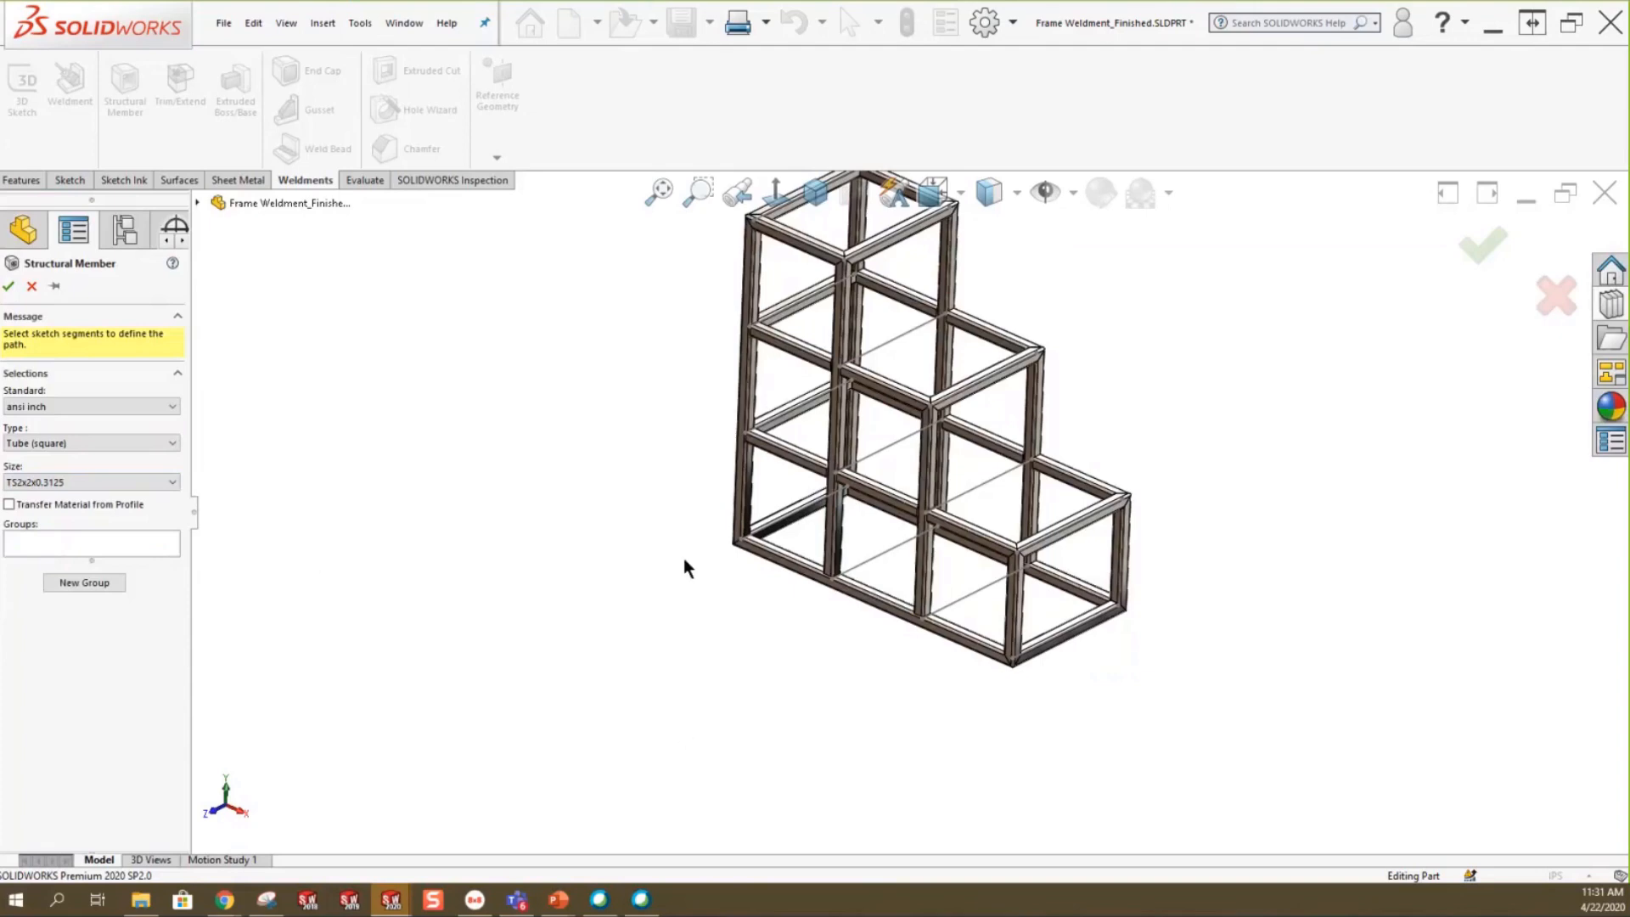
# Add the five open cross lines between the frame's bays to one group and create the cross tubes.
pyautogui.scroll(-2, 1169, 314)
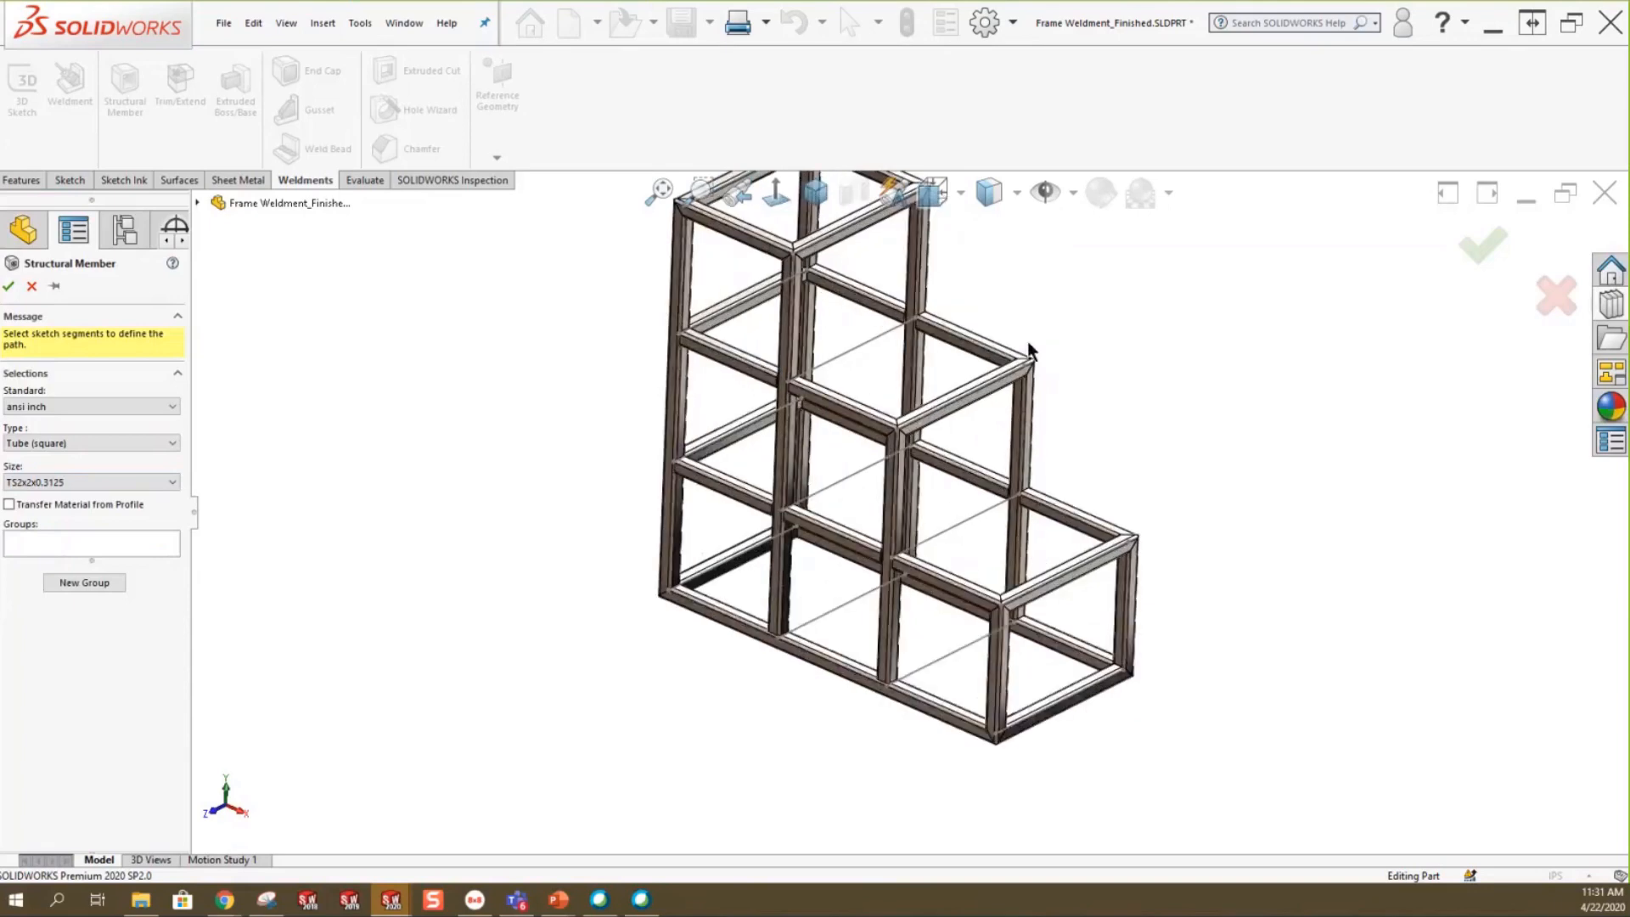
pyautogui.click(874, 348)
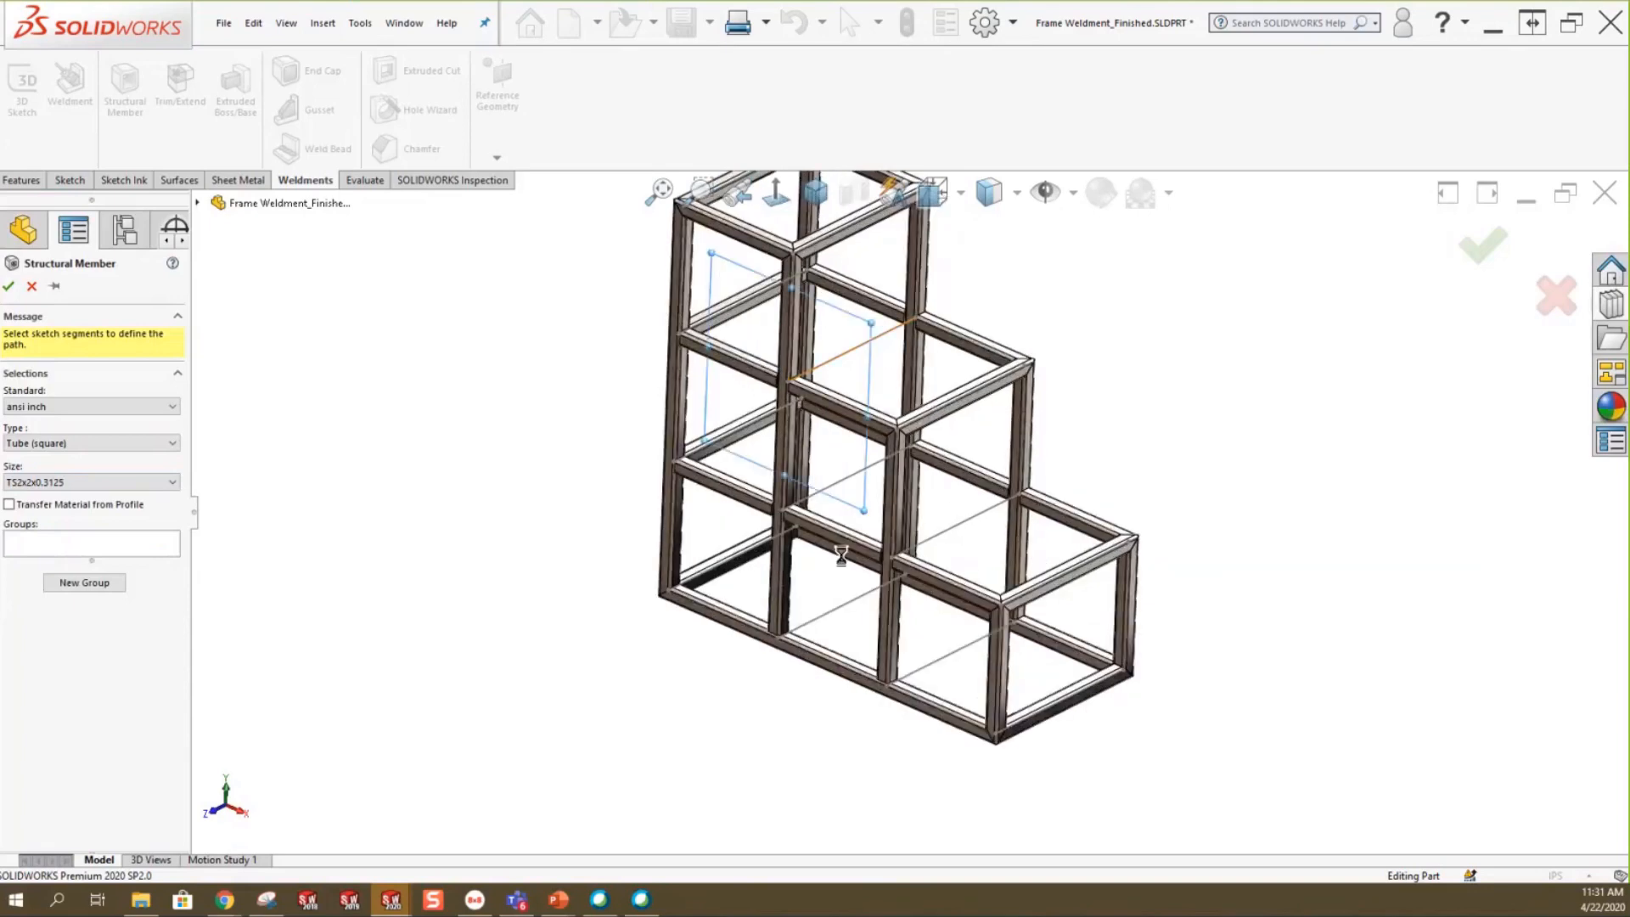
pyautogui.click(853, 475)
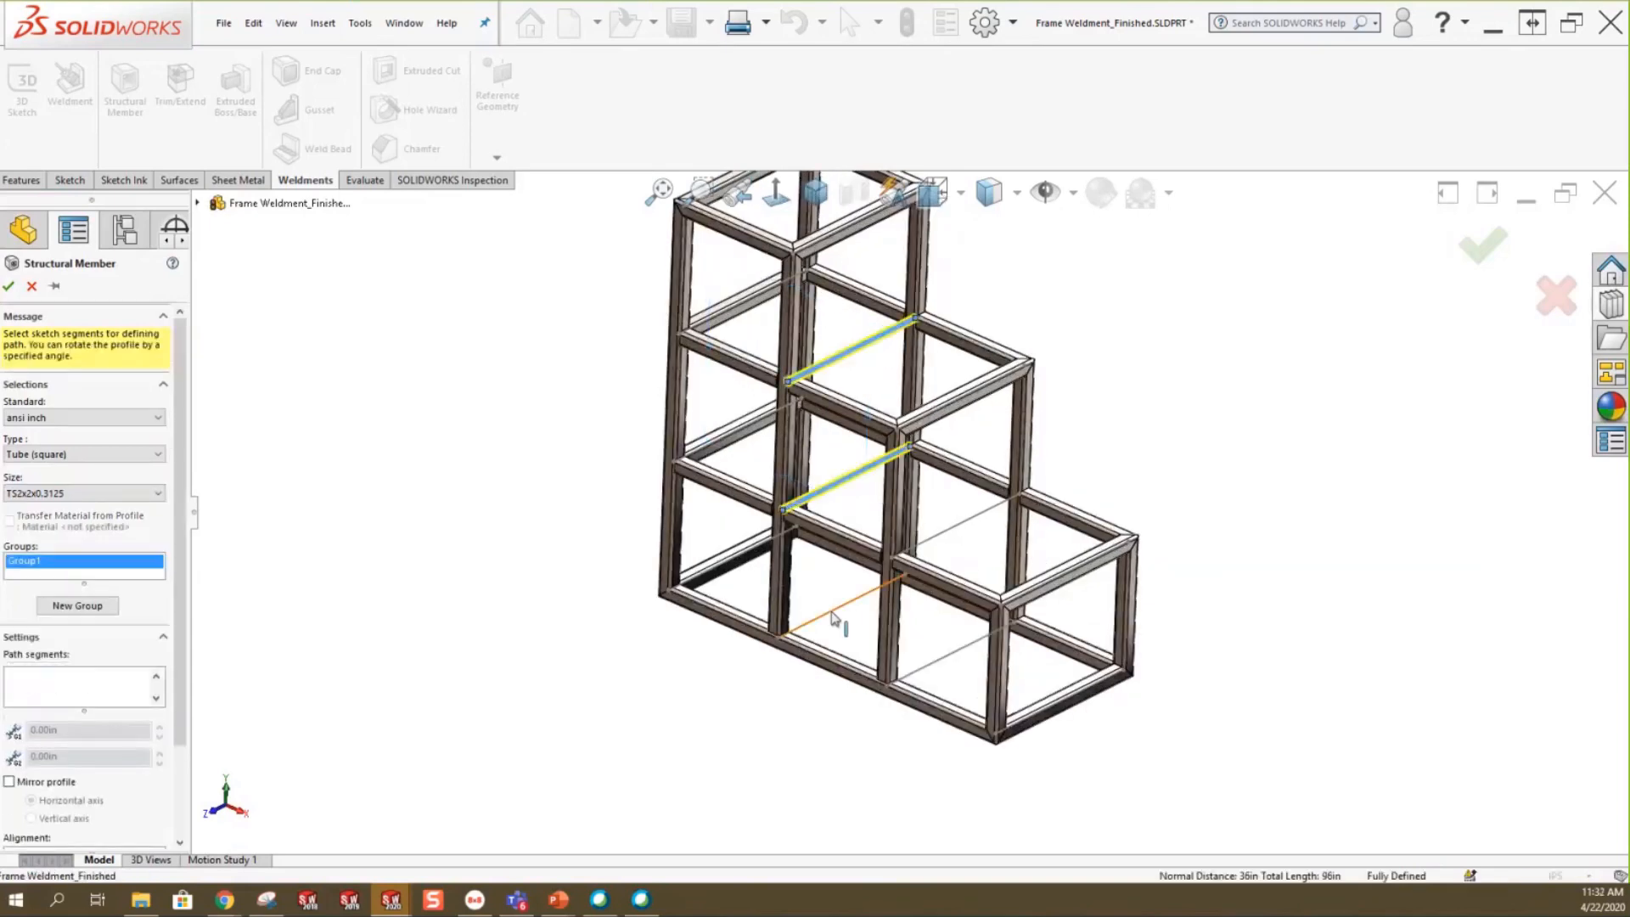
pyautogui.click(838, 604)
pyautogui.click(989, 510)
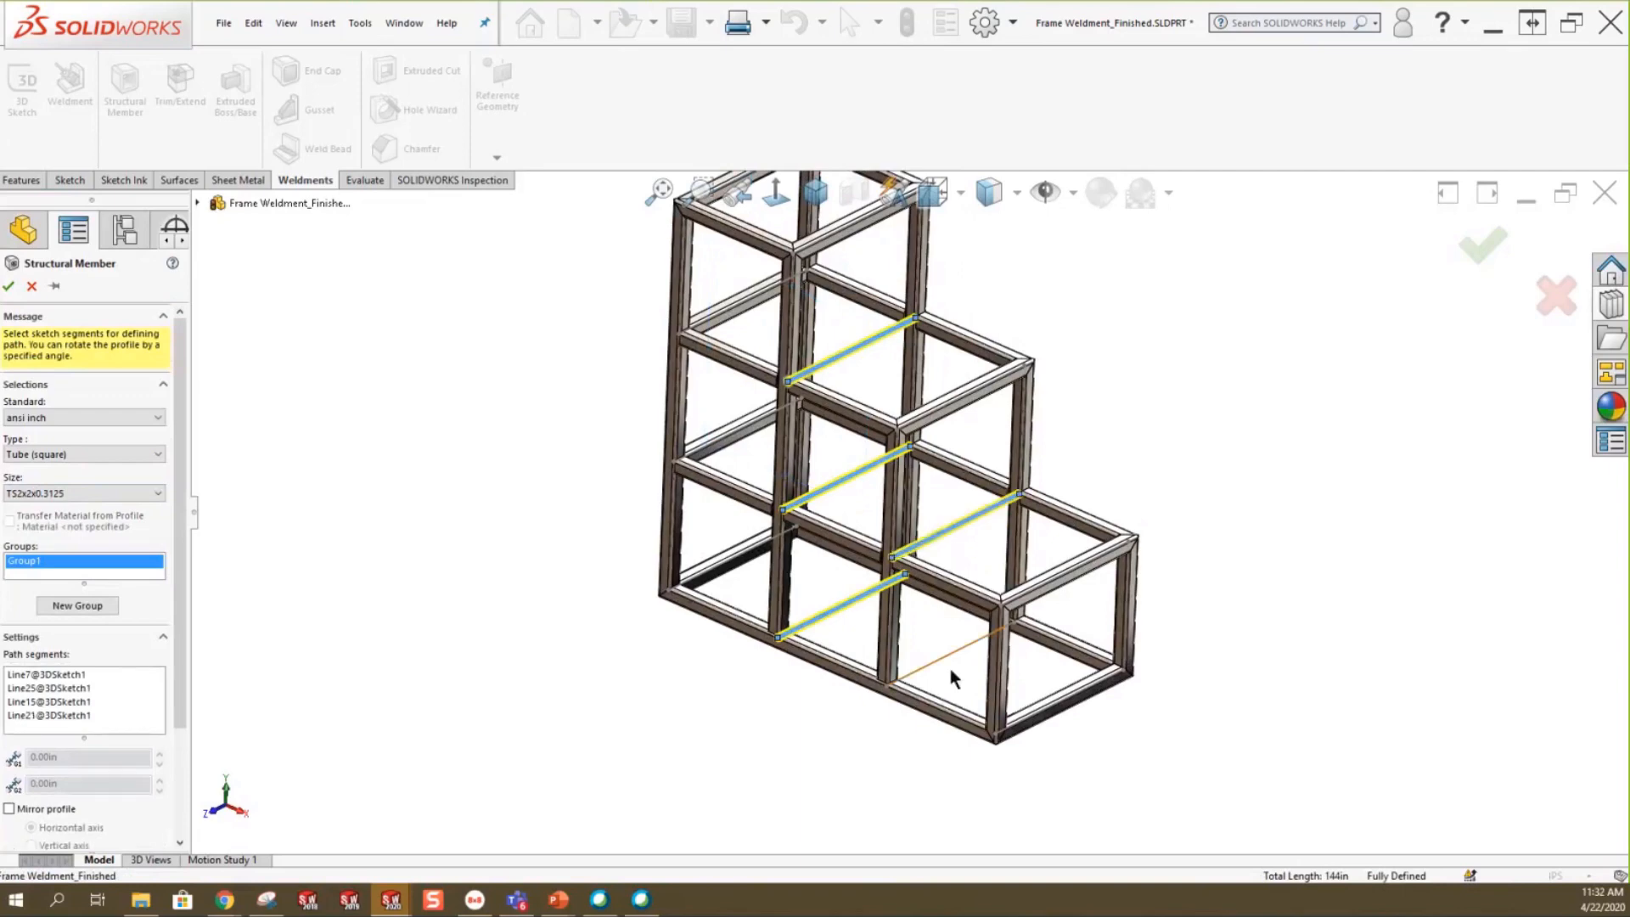
pyautogui.click(948, 655)
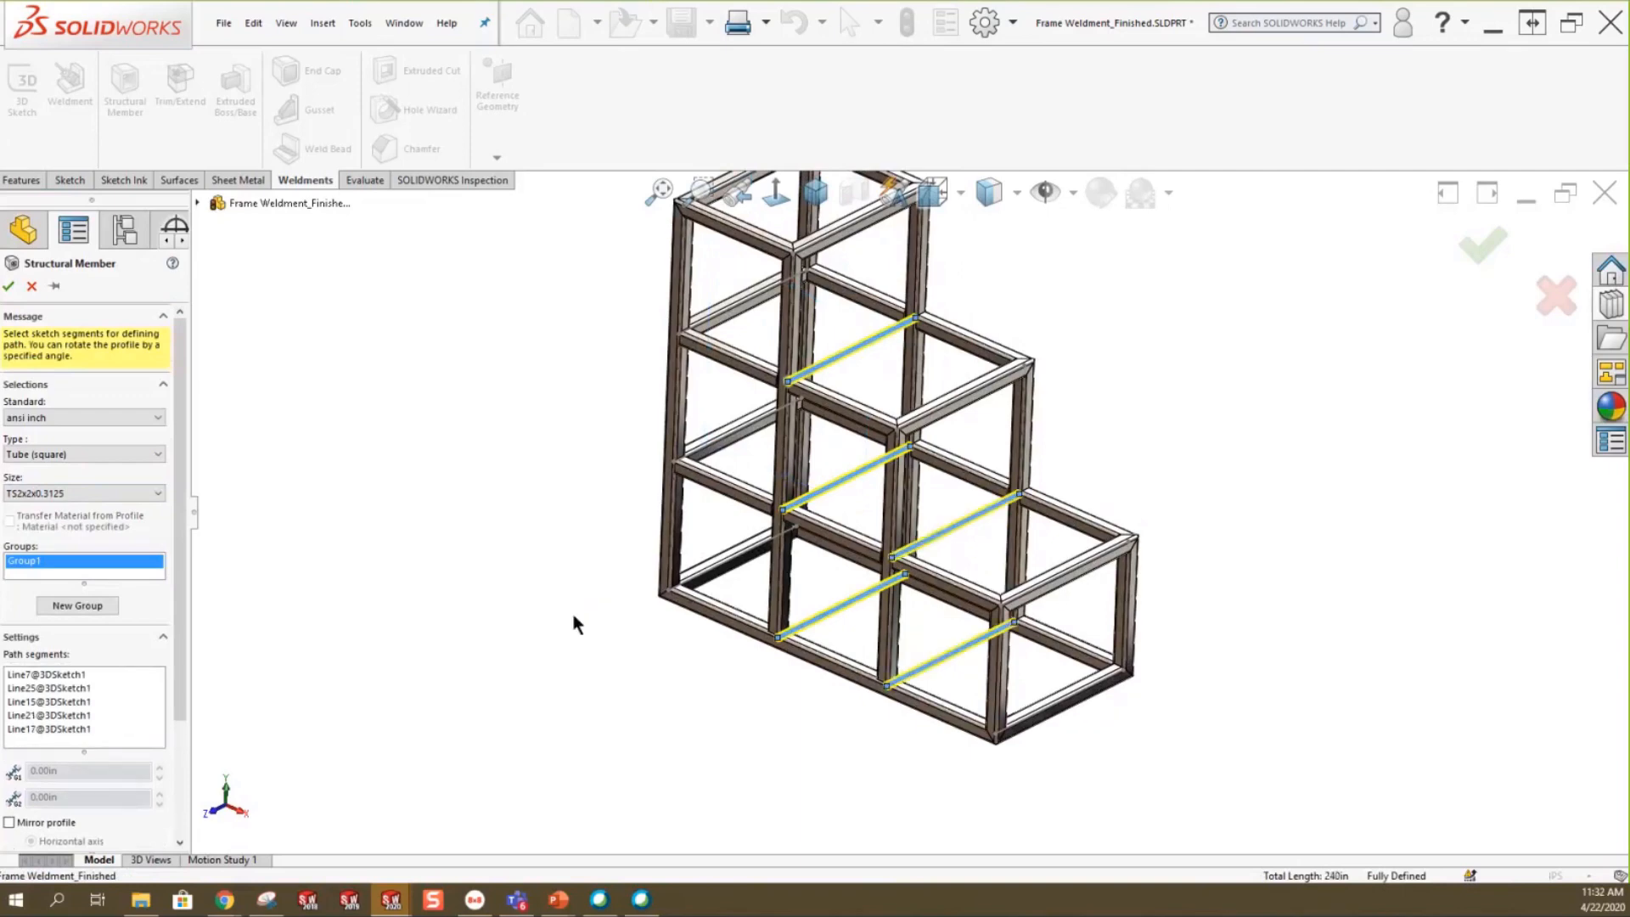
pyautogui.scroll(-8, 930, 284)
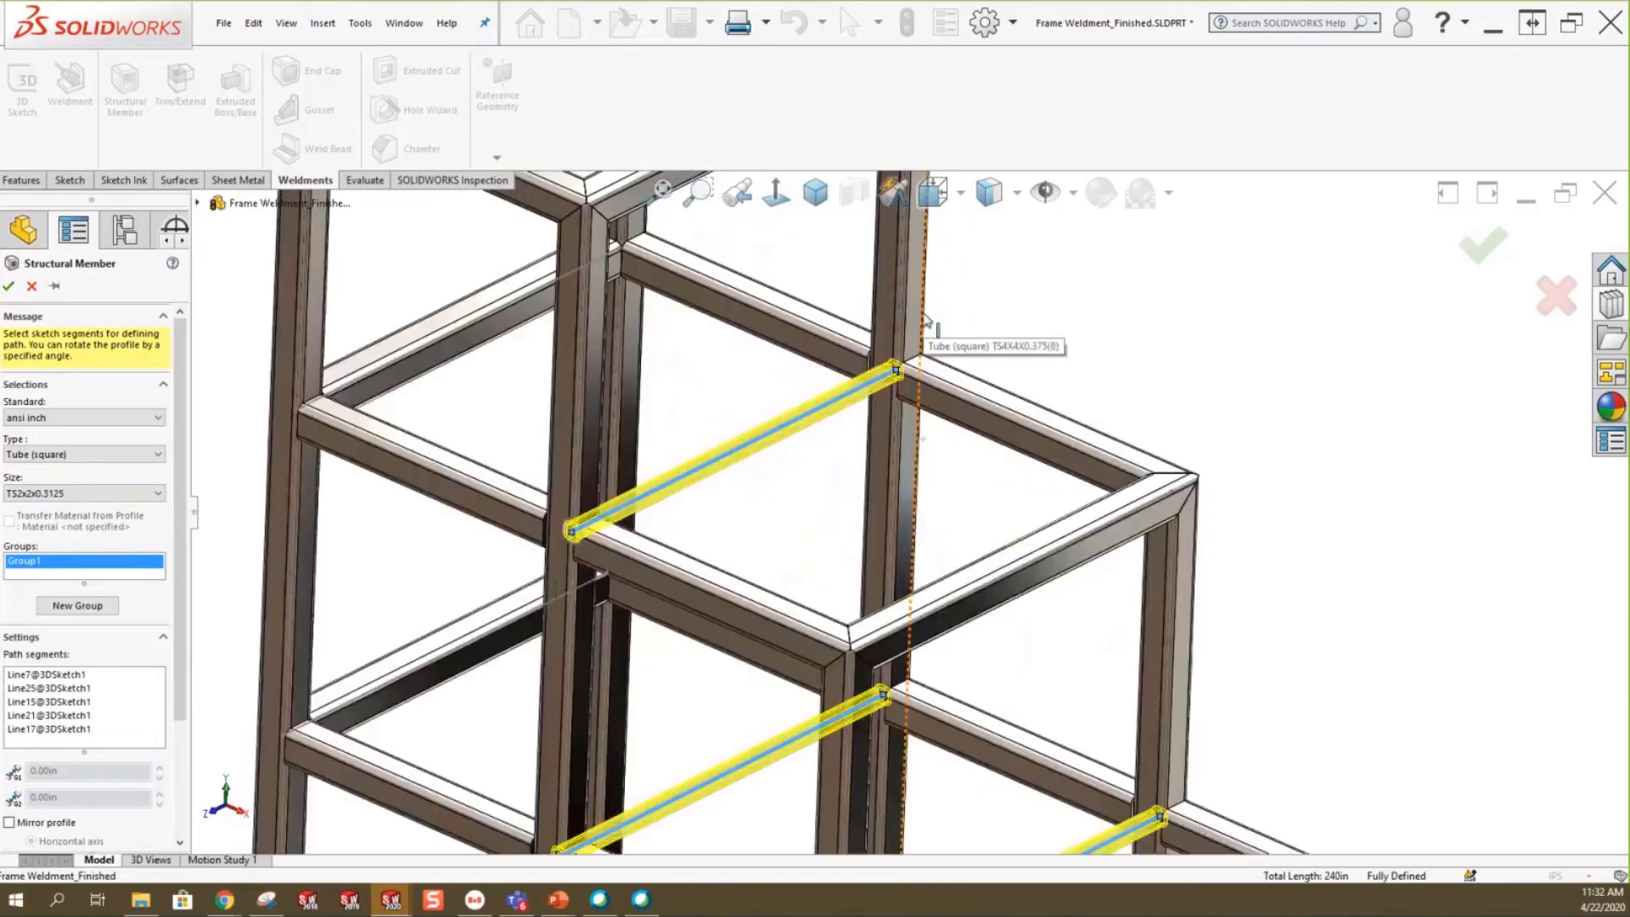
pyautogui.moveTo(1244, 352); pyautogui.dragTo(1163, 324, button='middle')
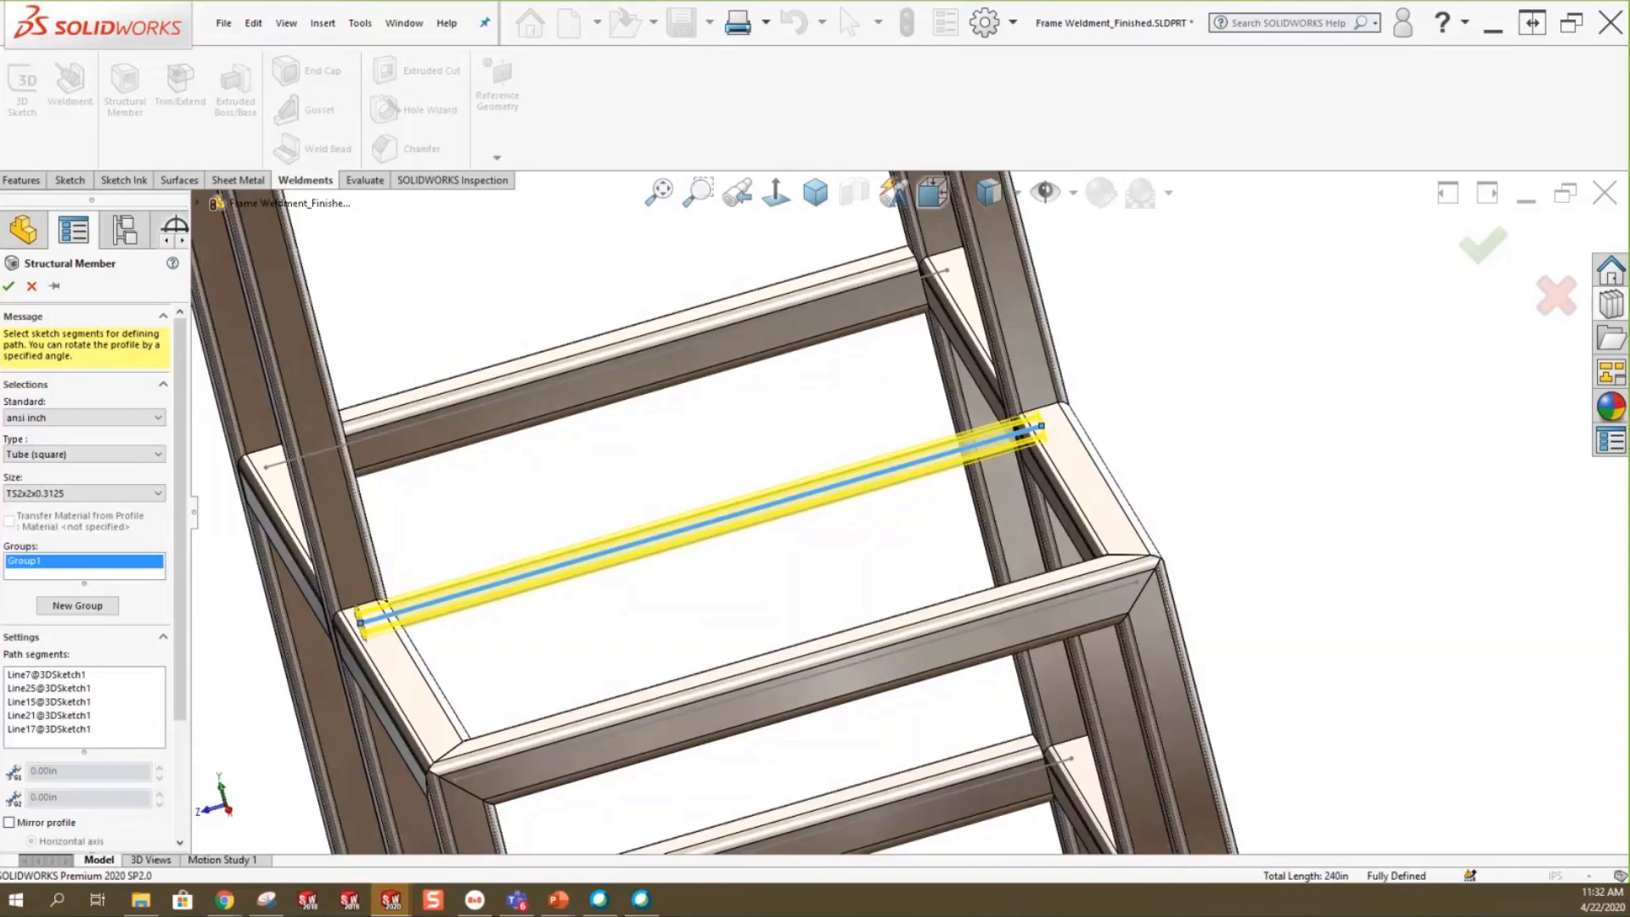
pyautogui.click(9, 285)
pyautogui.moveTo(1288, 412); pyautogui.dragTo(1358, 387, button='middle')
pyautogui.click(1362, 384)
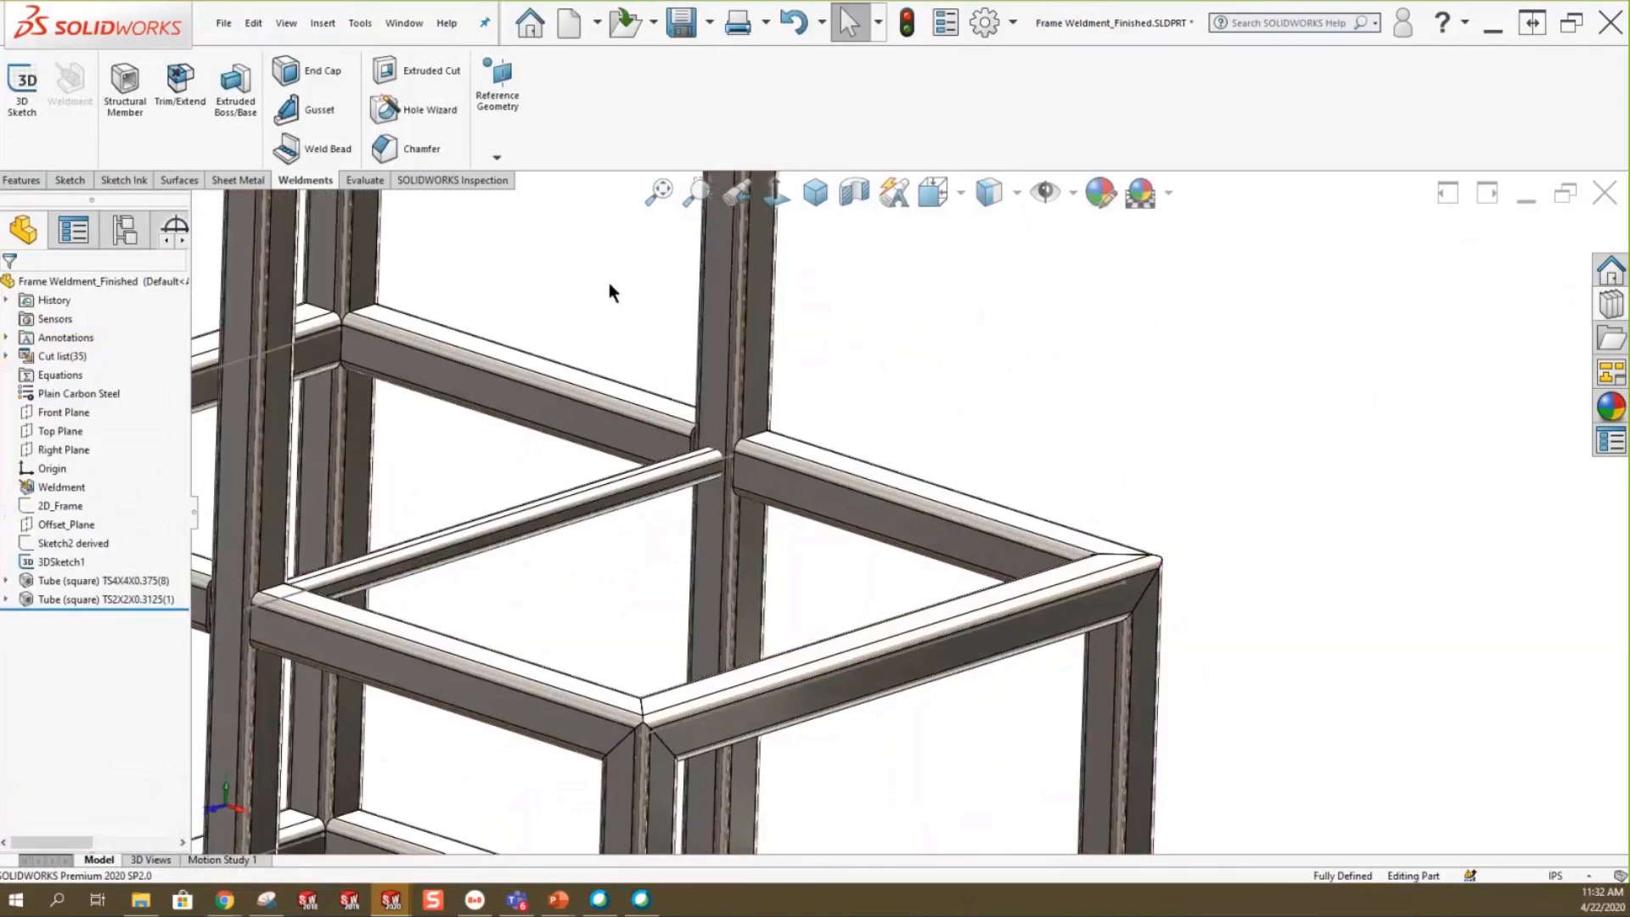
# Start a Trim/Extend and choose the tall tower's two elevated 2x2 cross tubes as the bodies to trim.
pyautogui.click(159, 94)
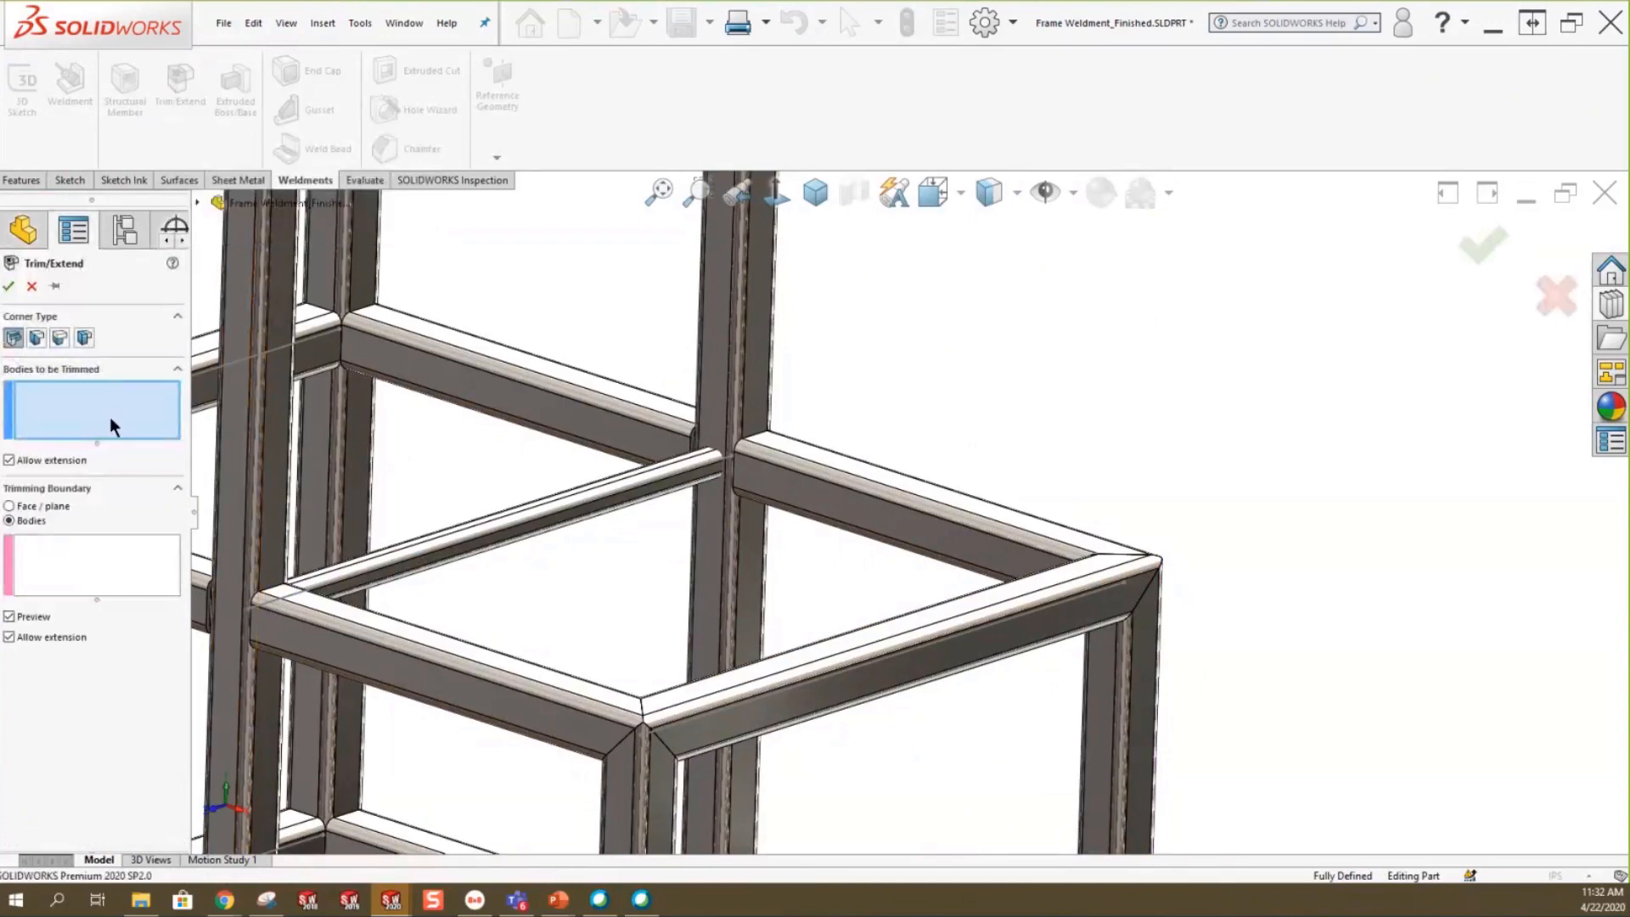
pyautogui.click(574, 538)
pyautogui.scroll(3, 662, 665)
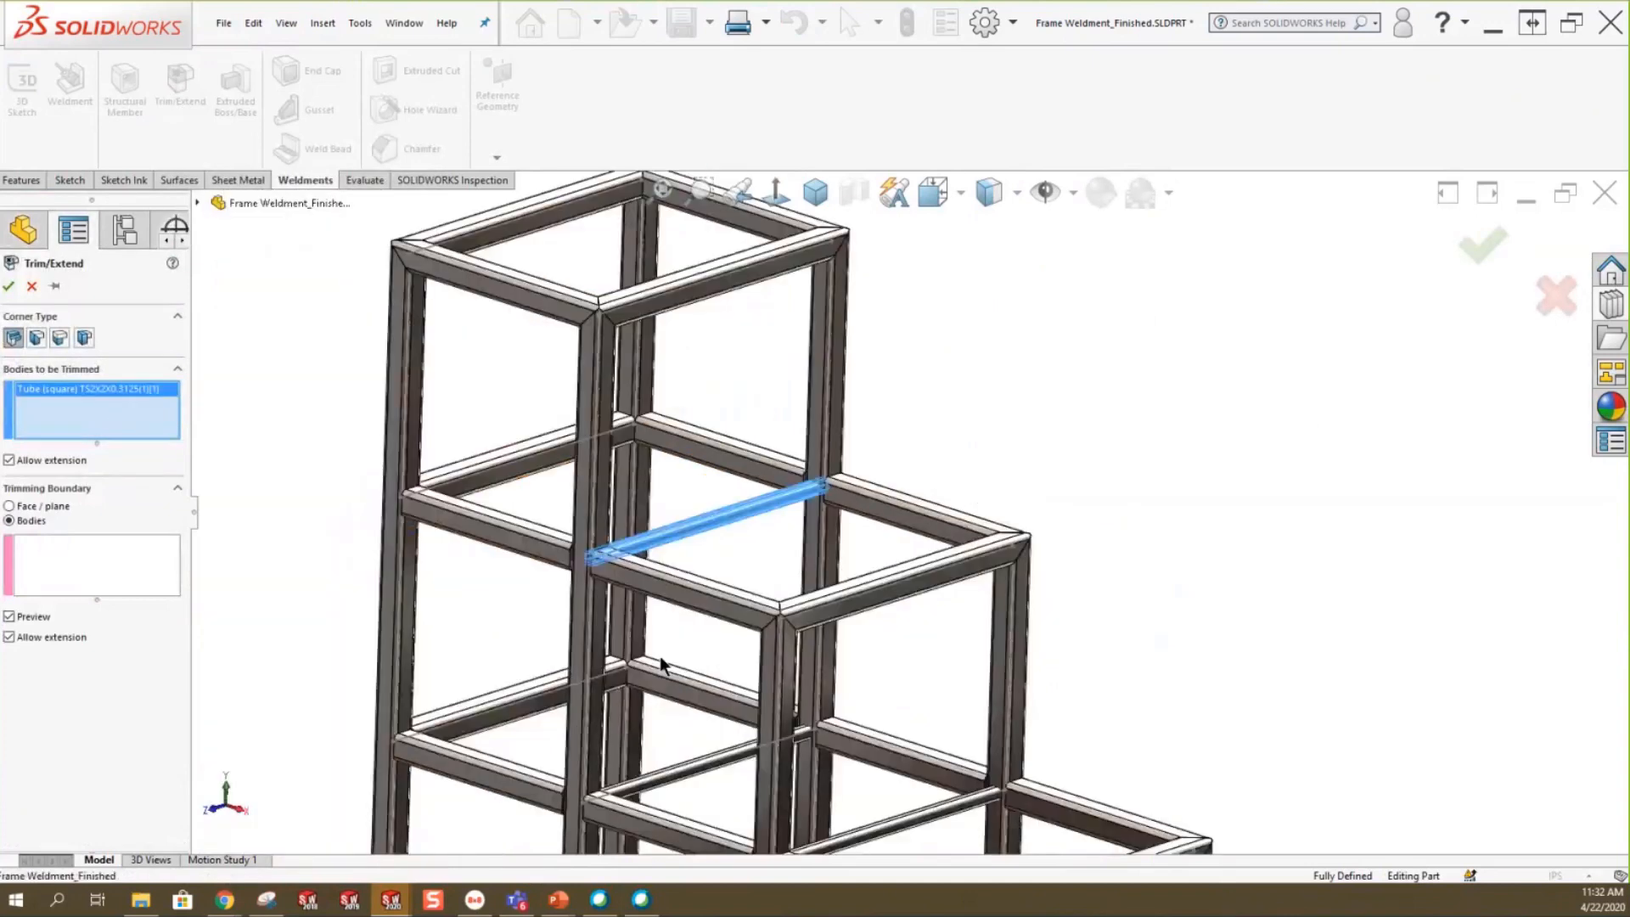
pyautogui.scroll(-2, 666, 704)
pyautogui.click(707, 769)
pyautogui.scroll(4, 713, 751)
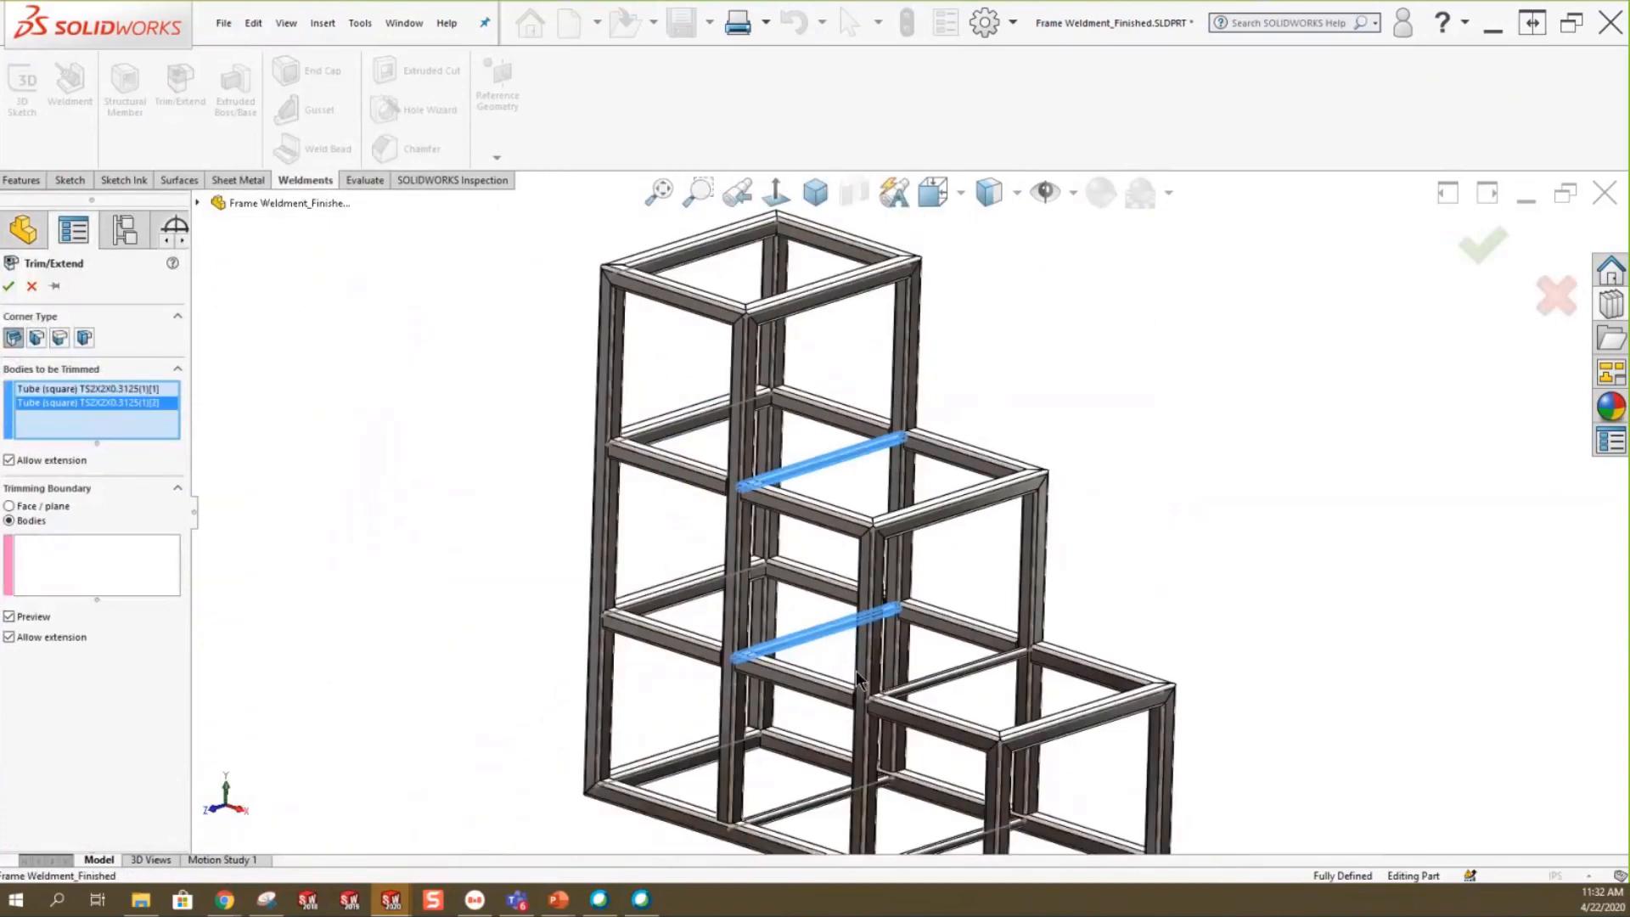
pyautogui.scroll(-2, 846, 604)
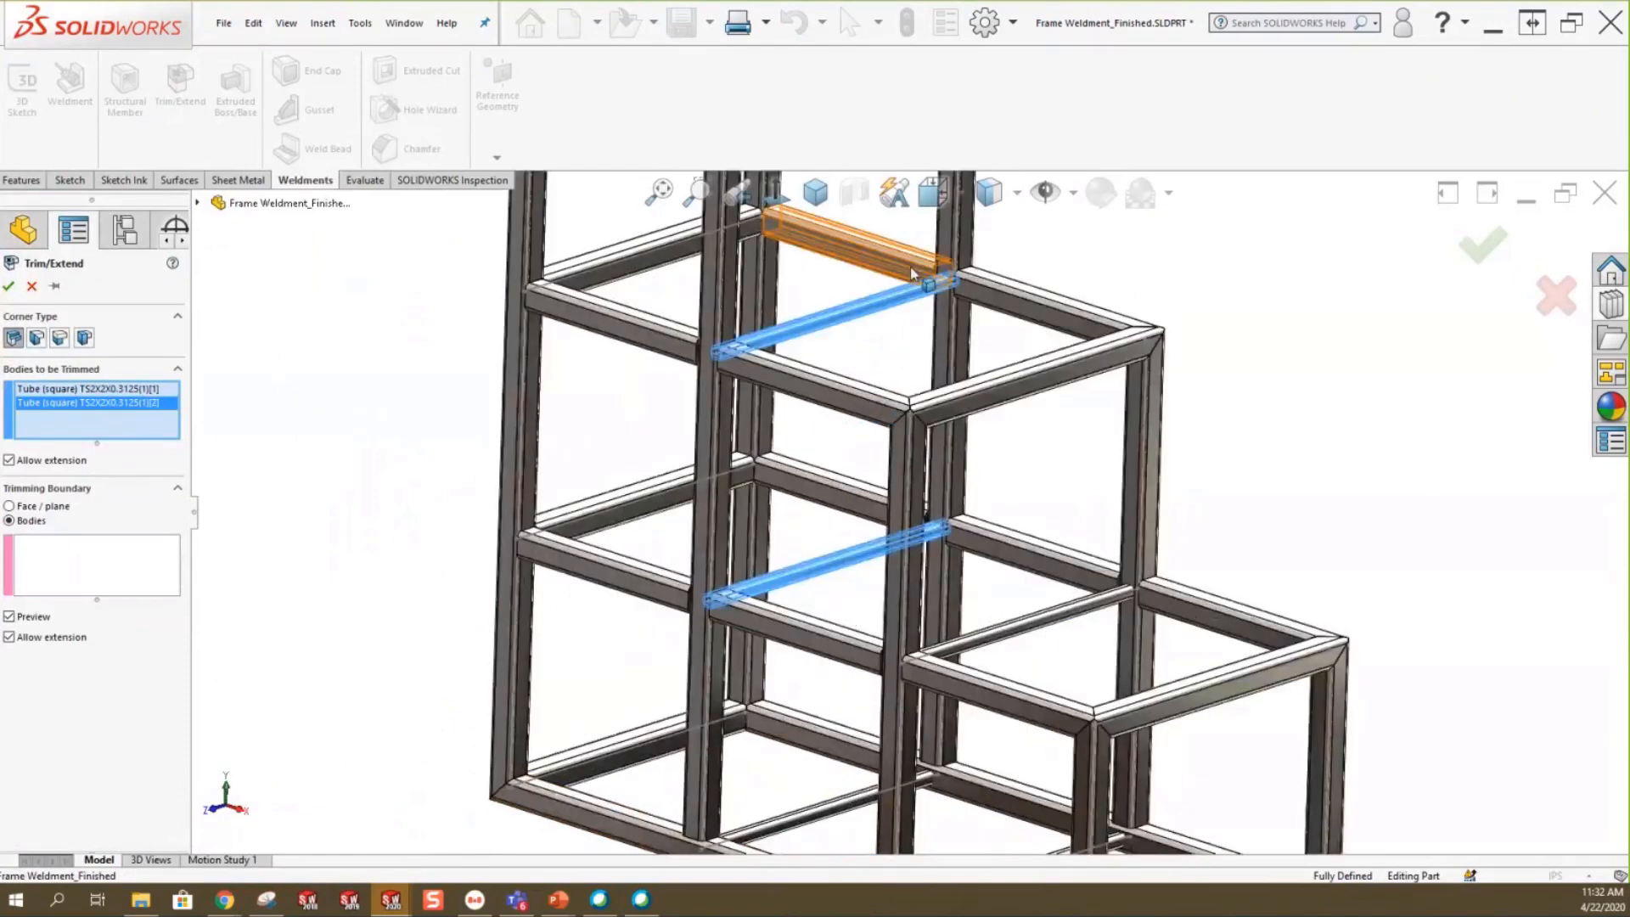
pyautogui.scroll(4, 1029, 272)
pyautogui.scroll(-3, 884, 400)
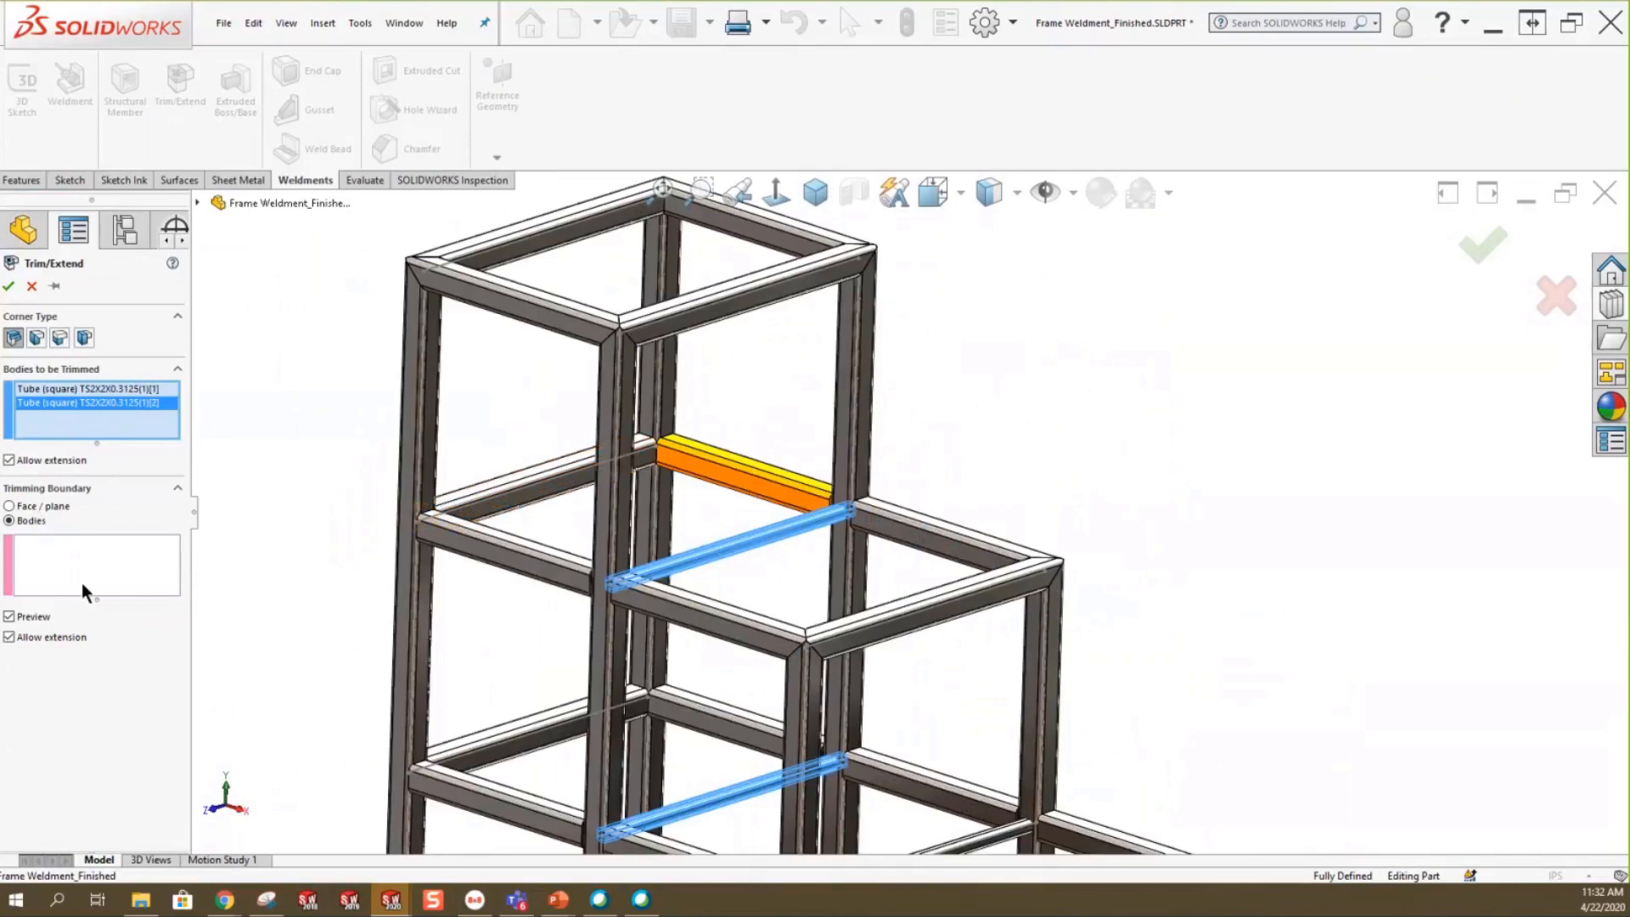
# Use the two 4x4 uprights at the ends of those cross tubes as trimming bodies and apply the trim.
pyautogui.click(64, 562)
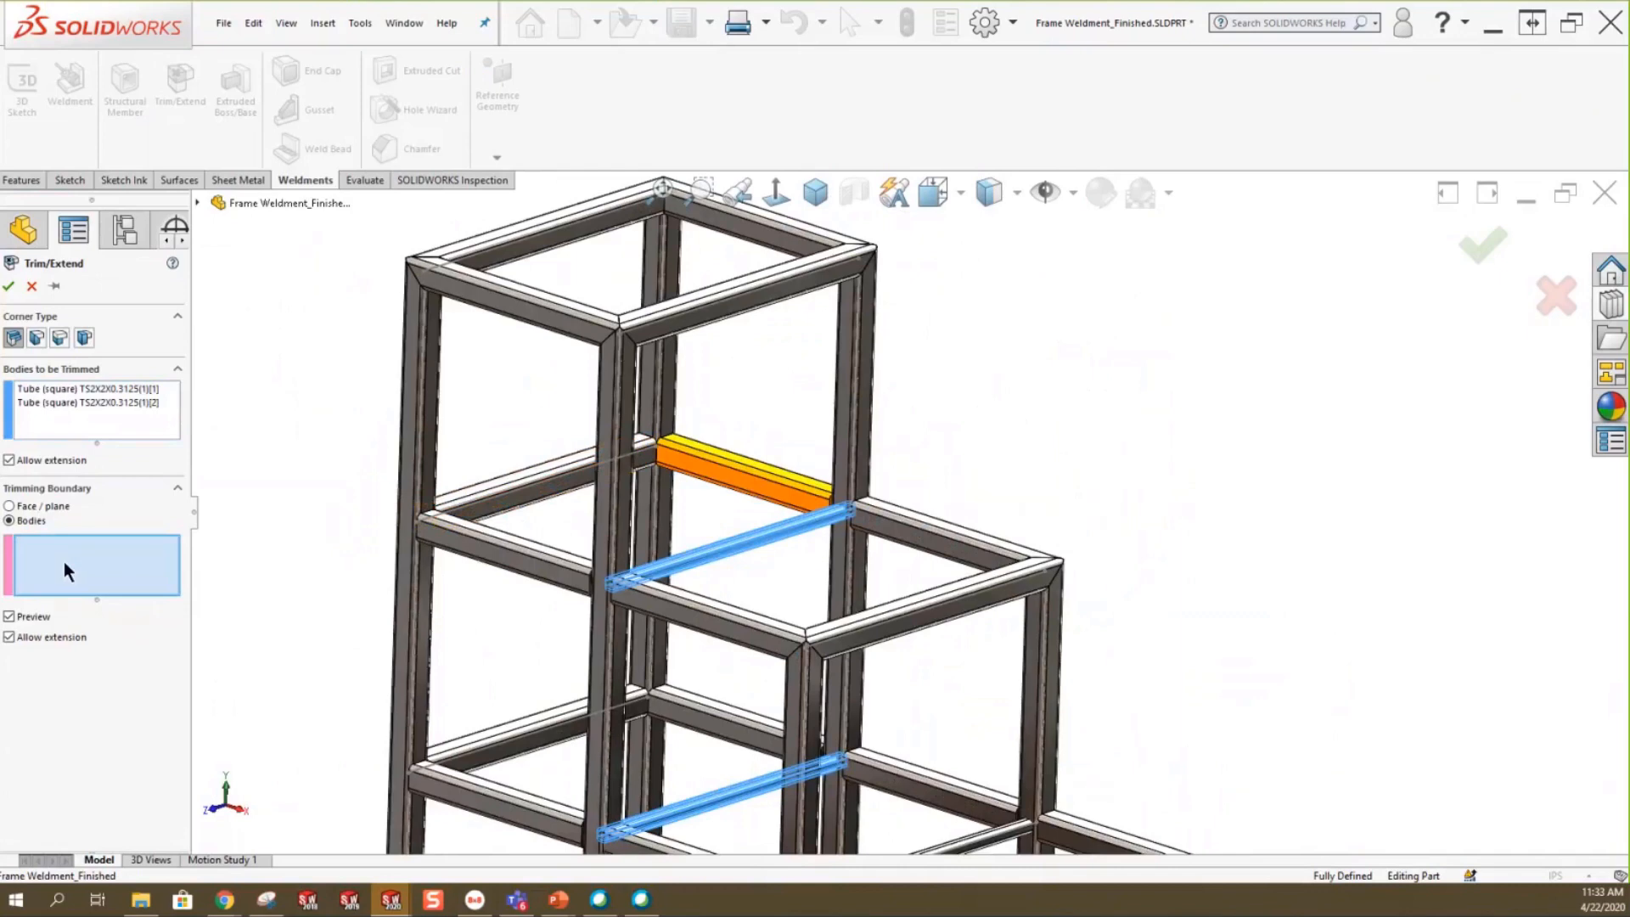
pyautogui.click(617, 509)
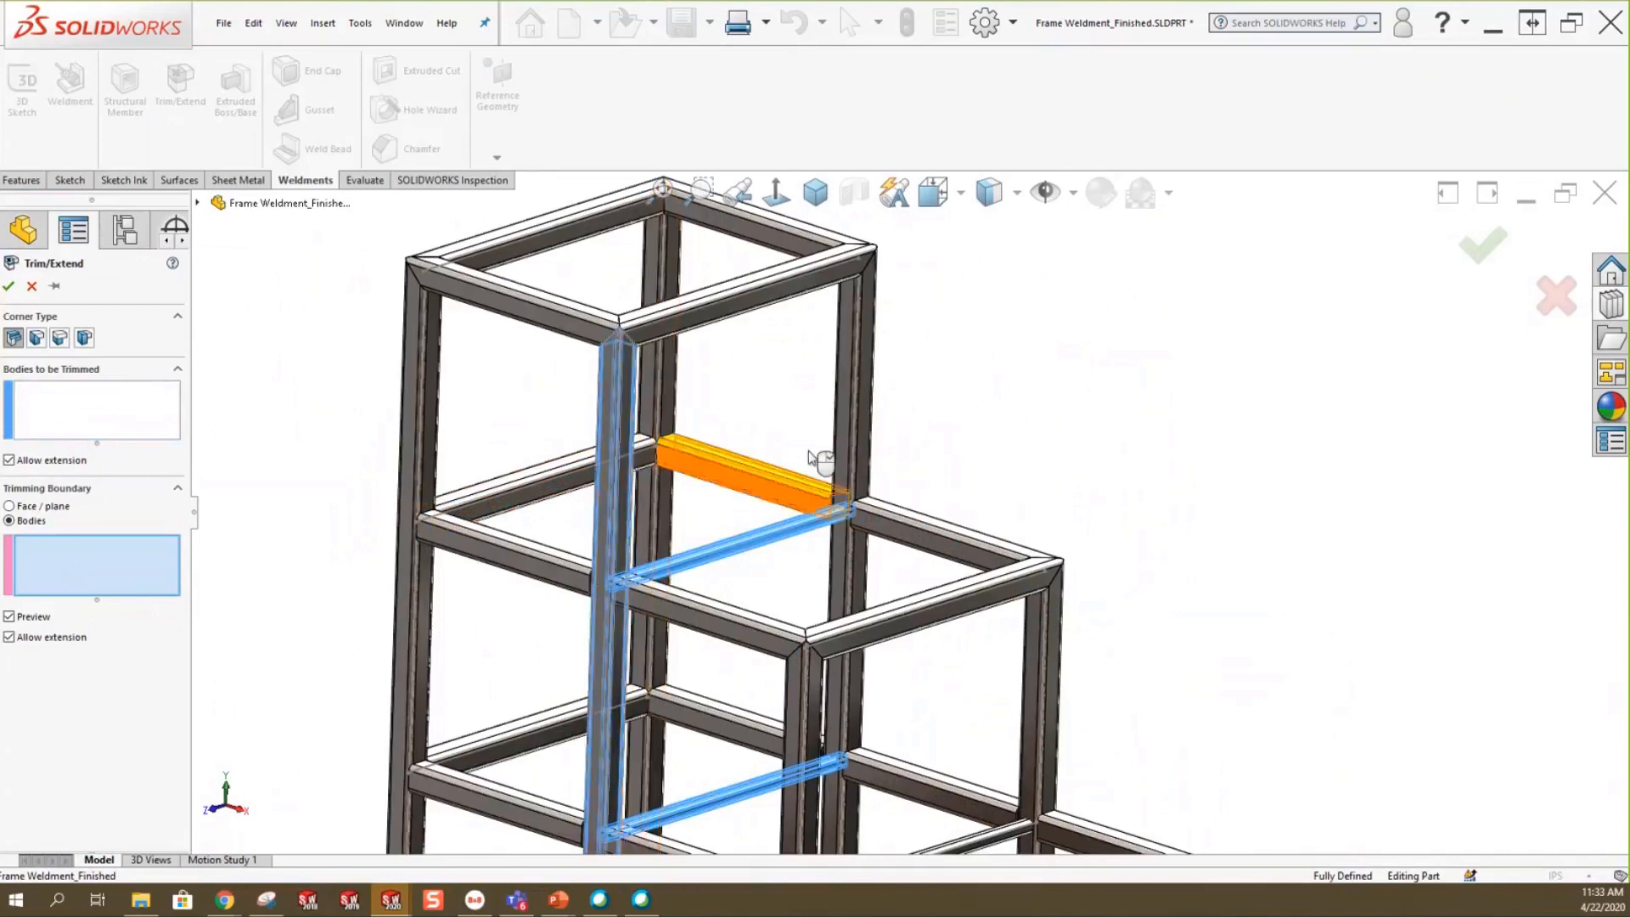
pyautogui.click(849, 448)
pyautogui.scroll(-5, 852, 569)
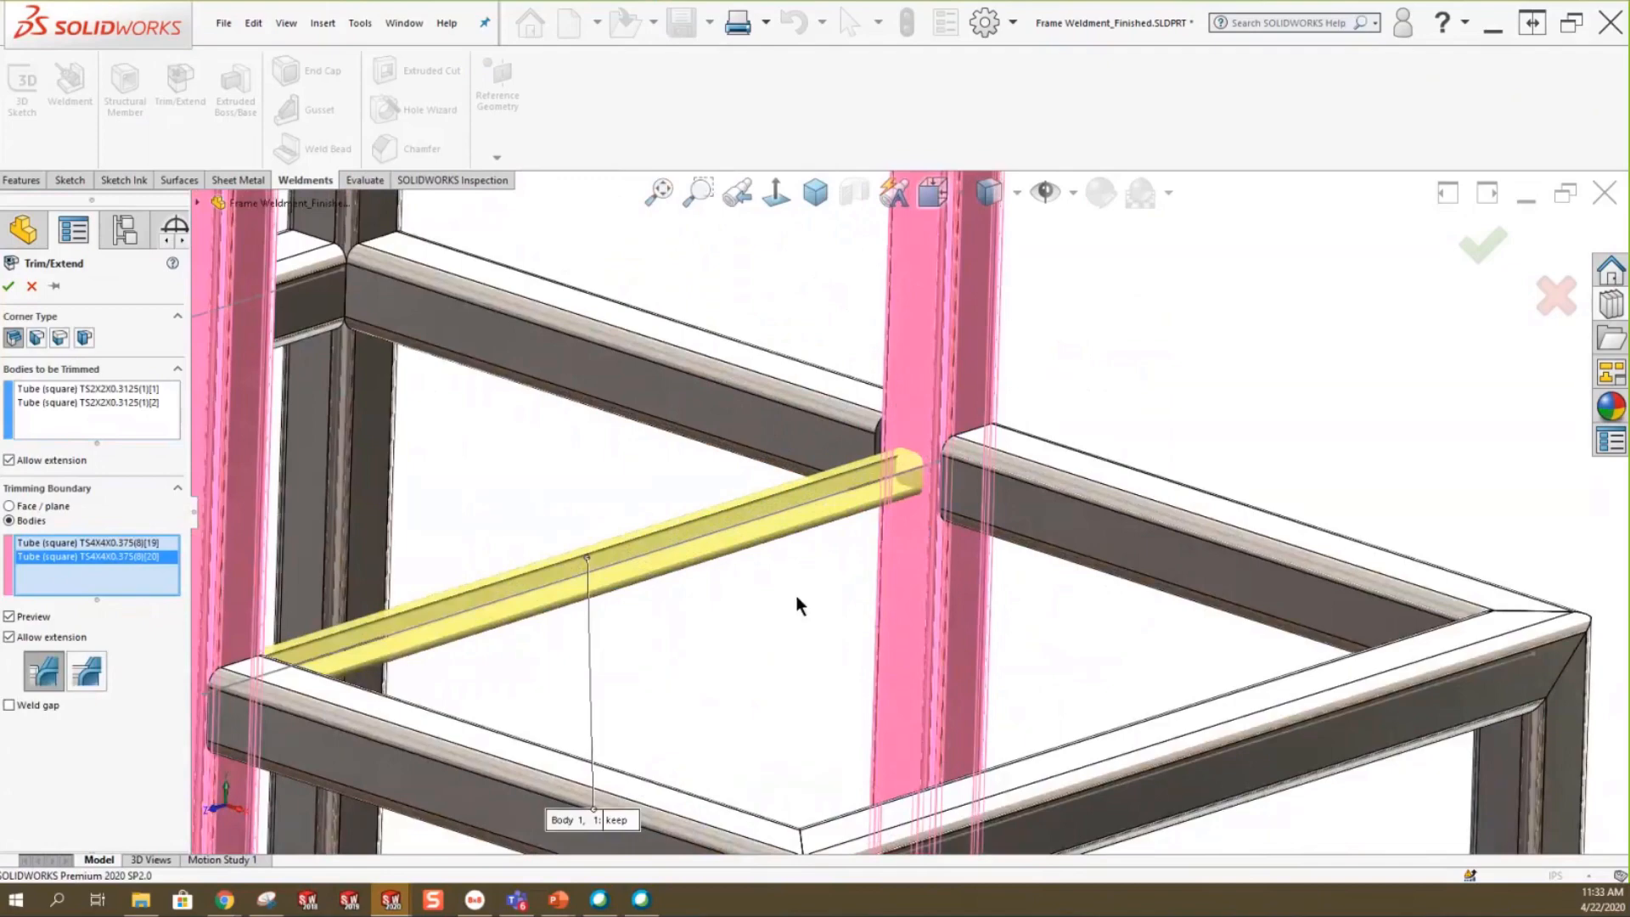
pyautogui.scroll(3, 781, 602)
pyautogui.moveTo(762, 618); pyautogui.dragTo(666, 639, button='middle')
pyautogui.scroll(5, 722, 624)
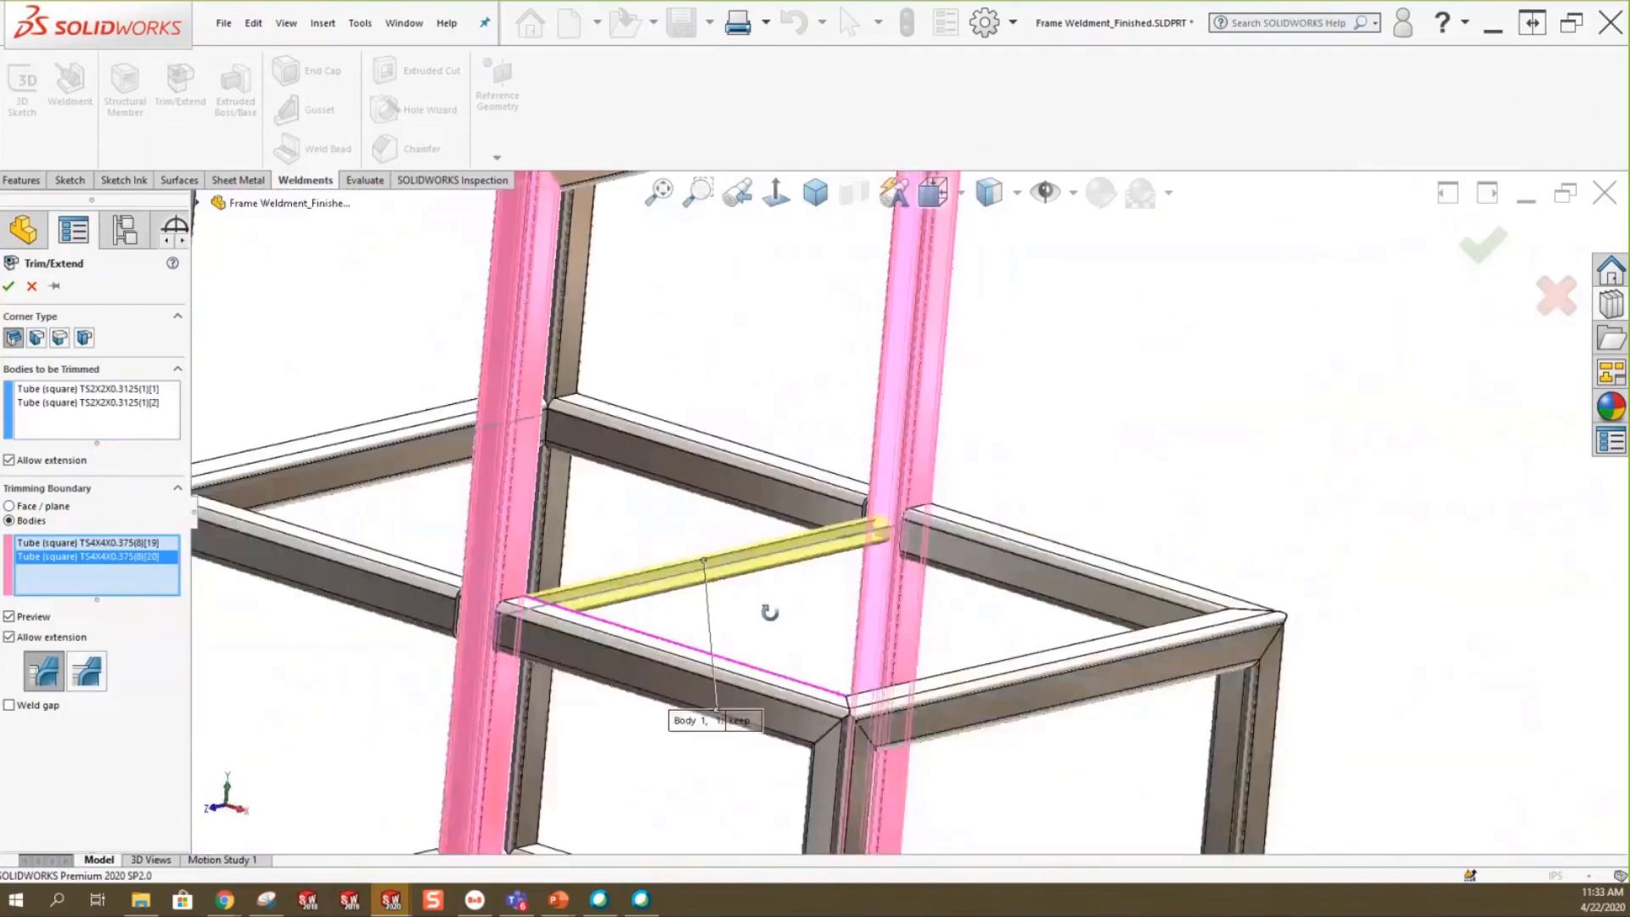
pyautogui.scroll(2, 469, 582)
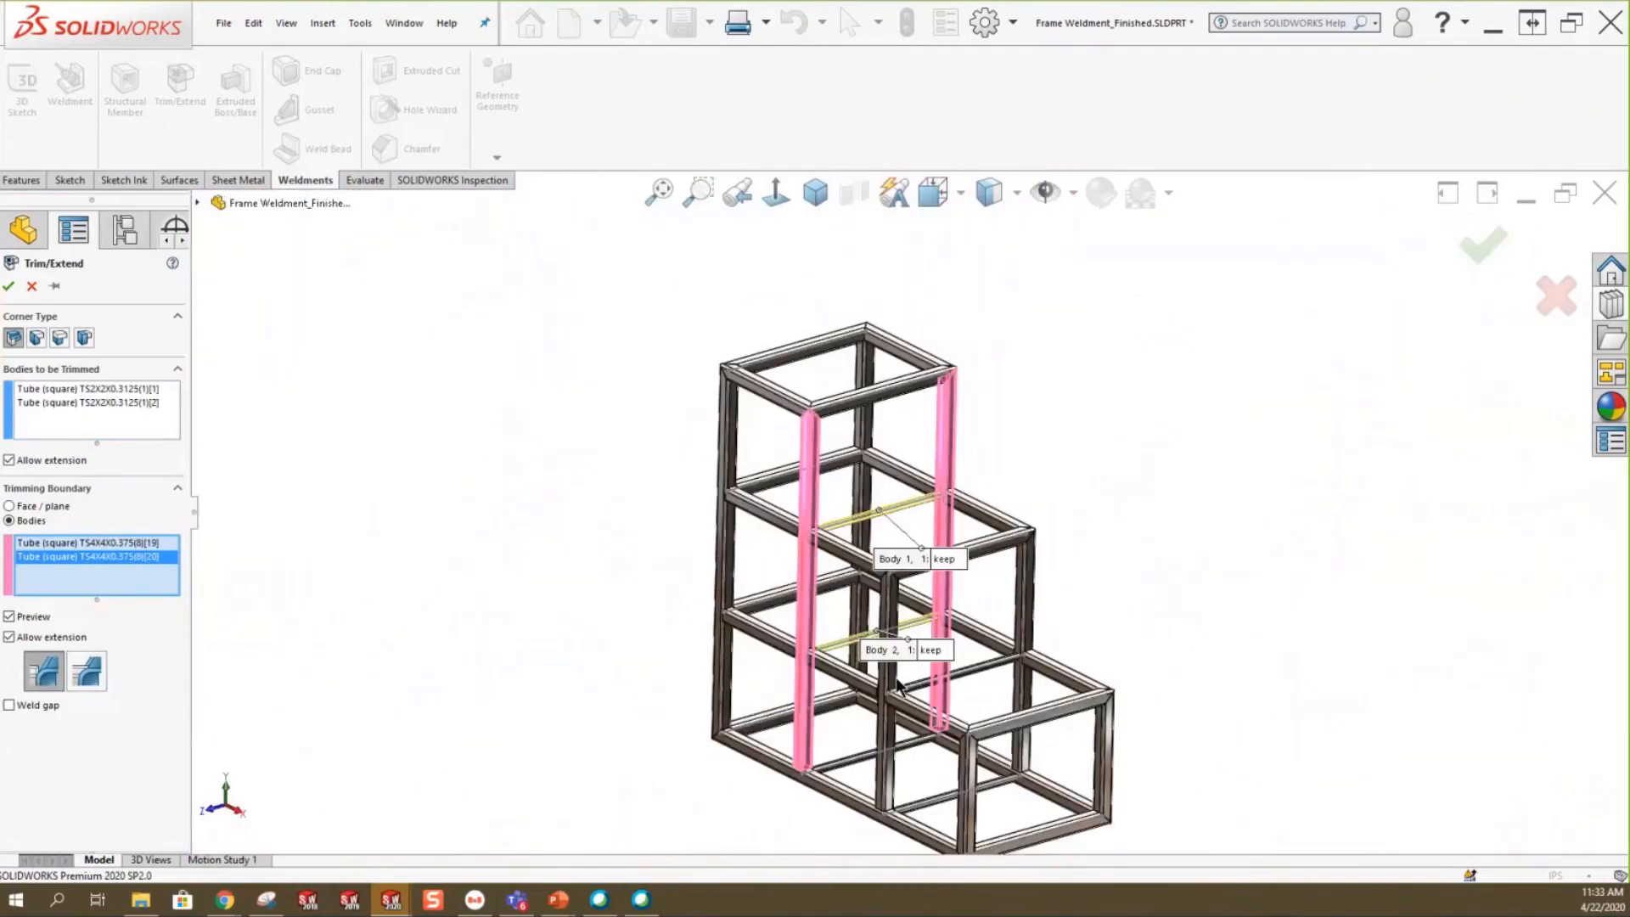
pyautogui.scroll(-1, 480, 614)
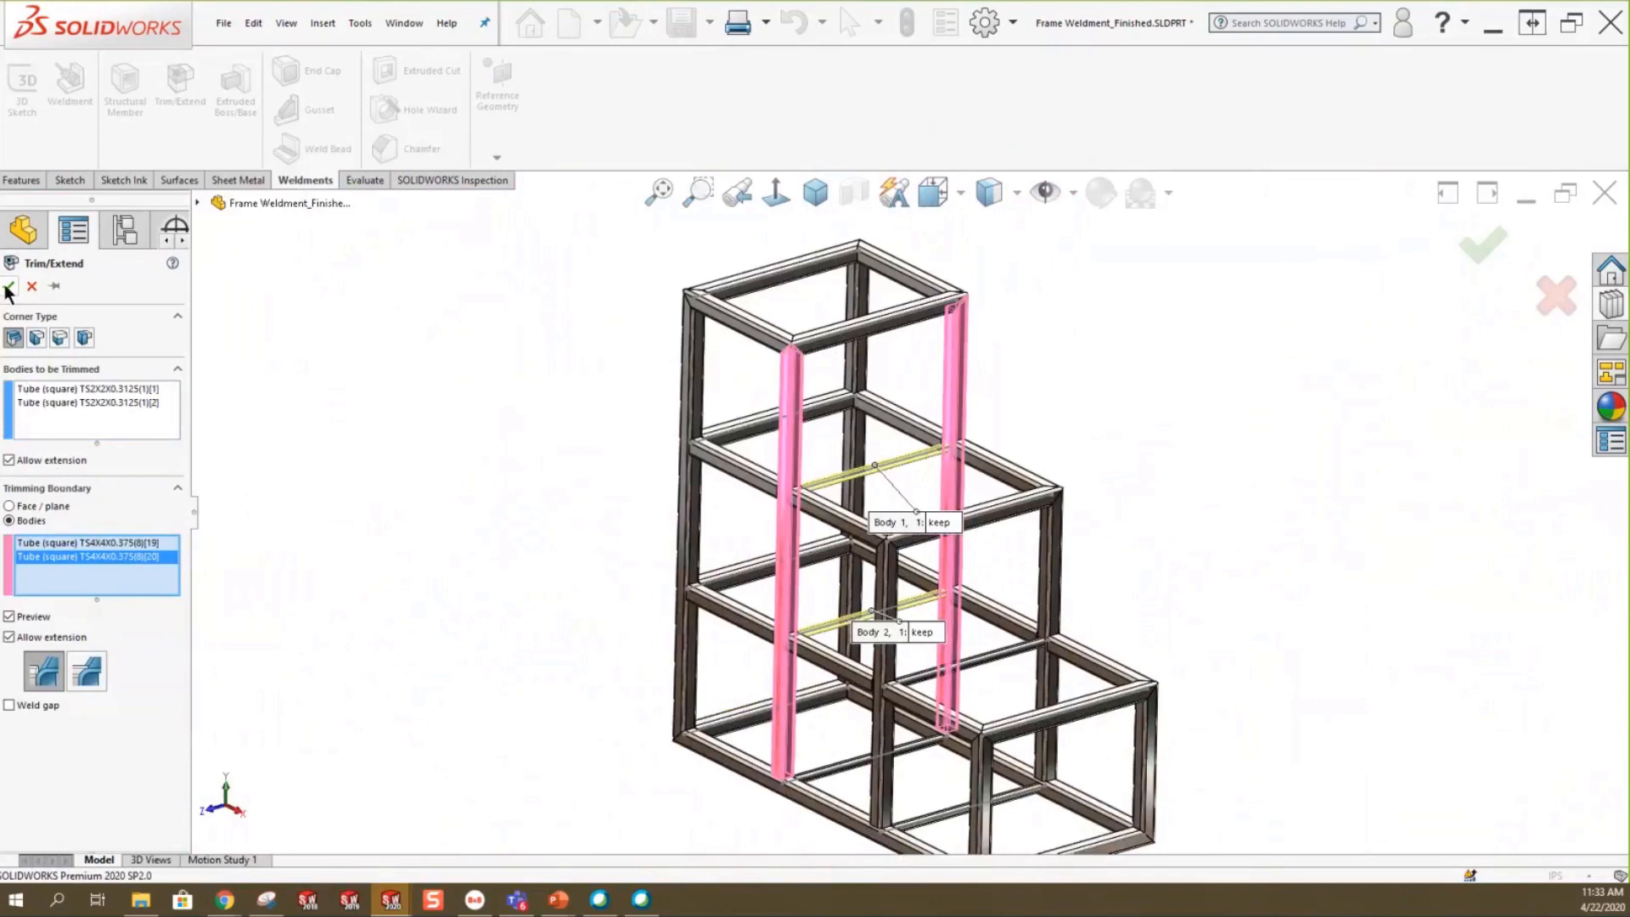
pyautogui.press('Return')
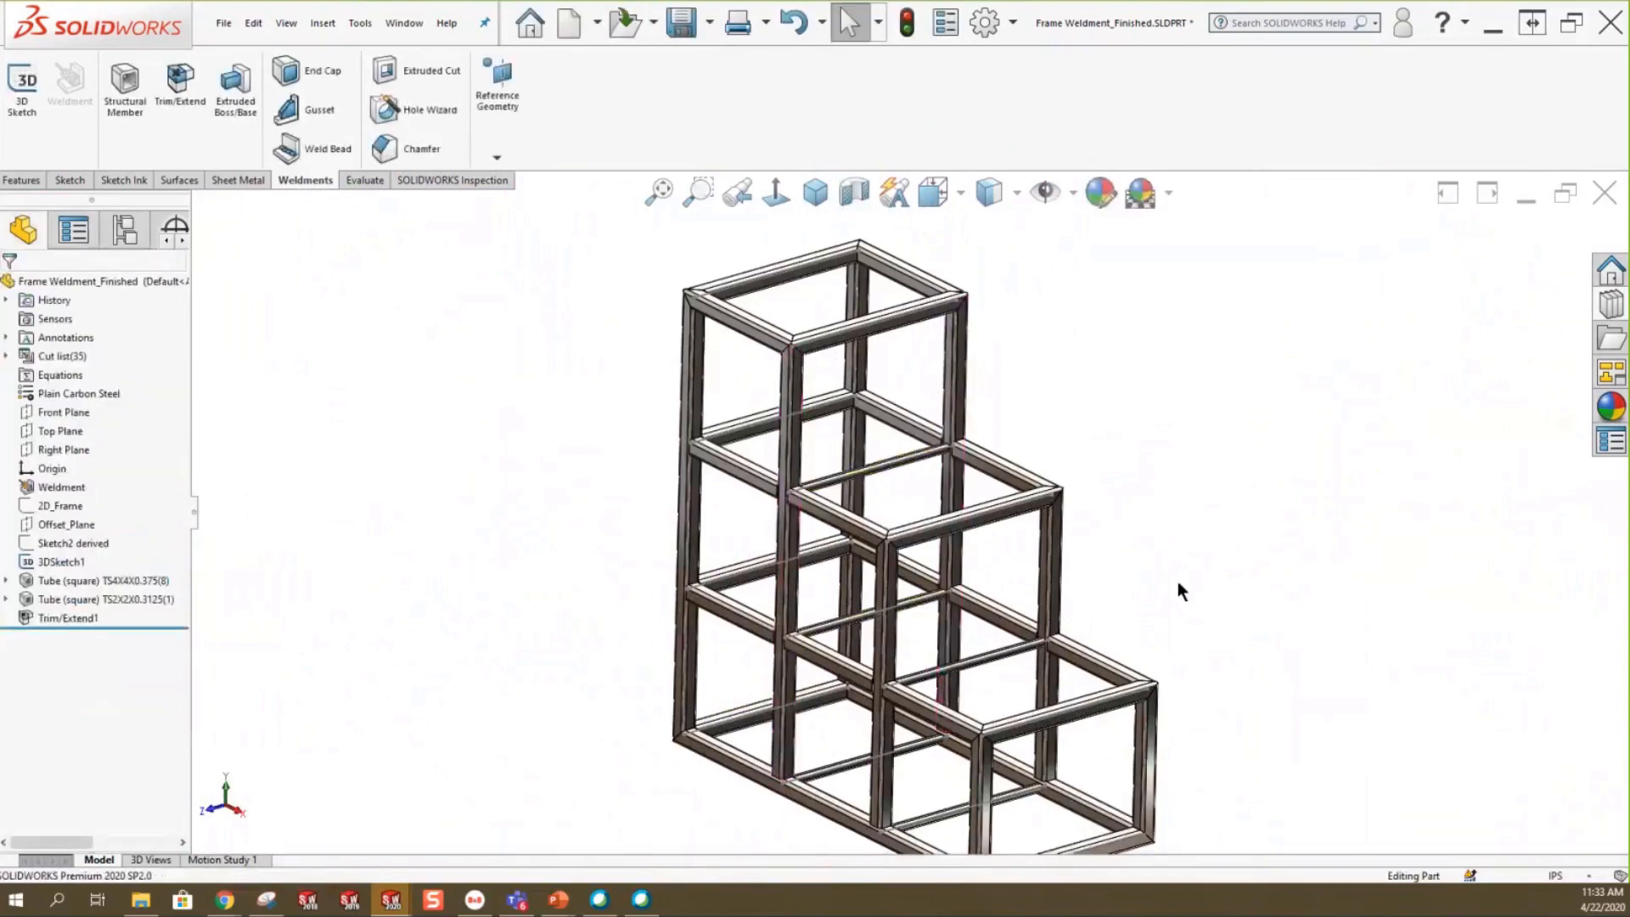
# Start another Trim/Extend and choose the upper and base 2x2 cross tubes beside the lowest bay as bodies to trim.
pyautogui.scroll(-2, 1178, 581)
pyautogui.click(177, 92)
pyautogui.scroll(-2, 790, 785)
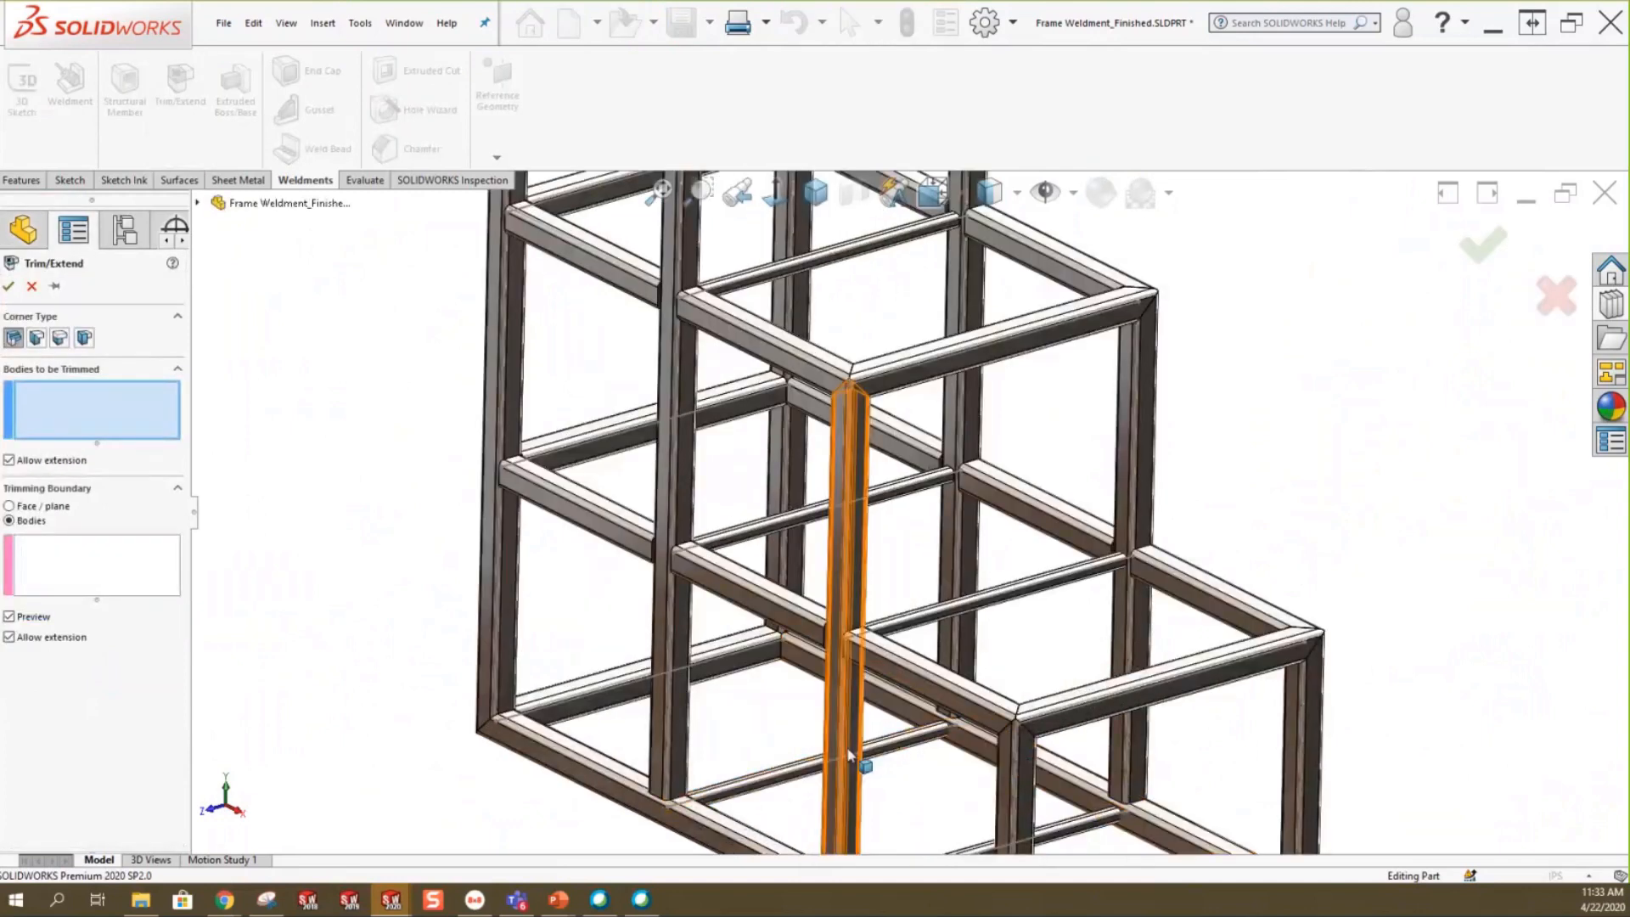
pyautogui.scroll(5, 957, 413)
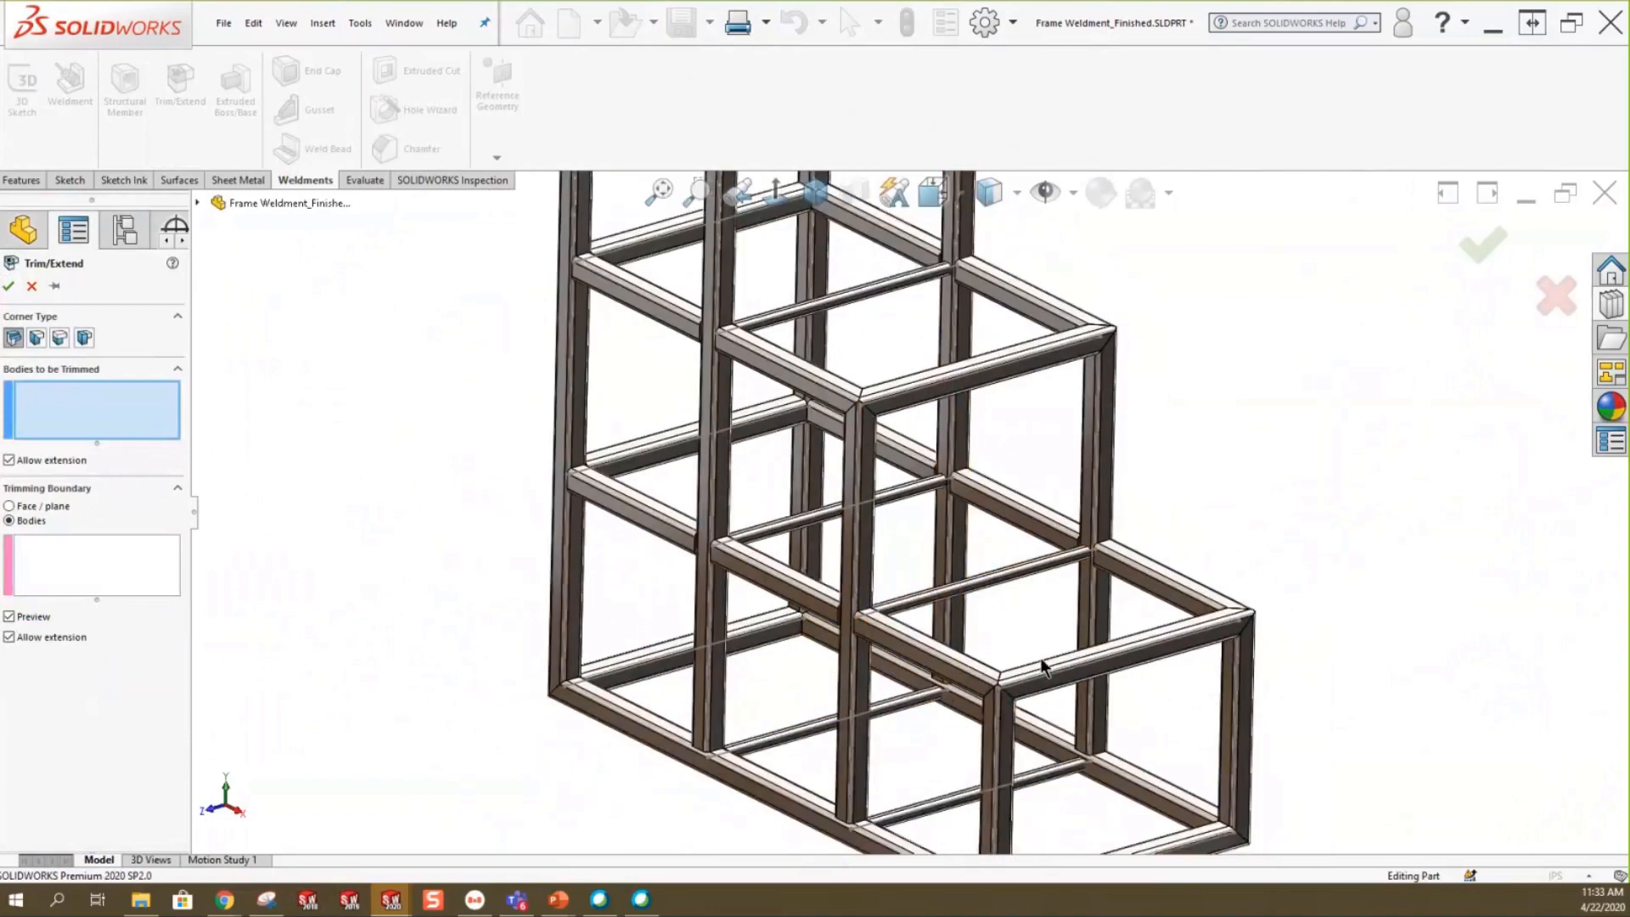
pyautogui.click(1019, 569)
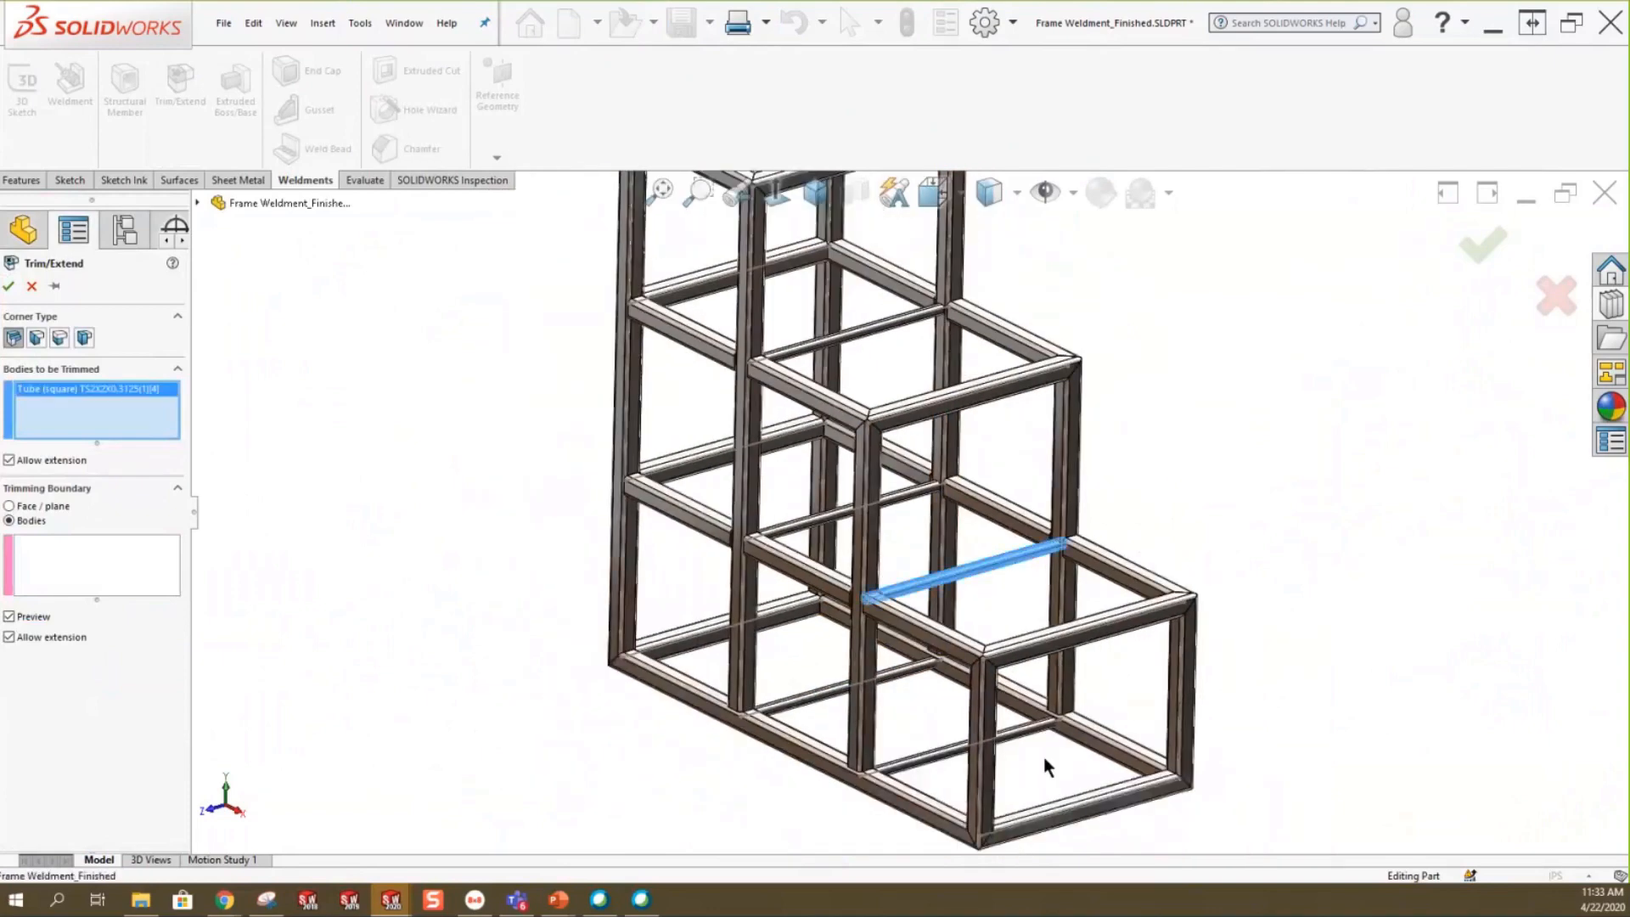
# Set the two adjoining 4x4 uprights and the two long base rails as trimming bodies, then apply the trim.
pyautogui.click(24, 542)
pyautogui.click(1075, 468)
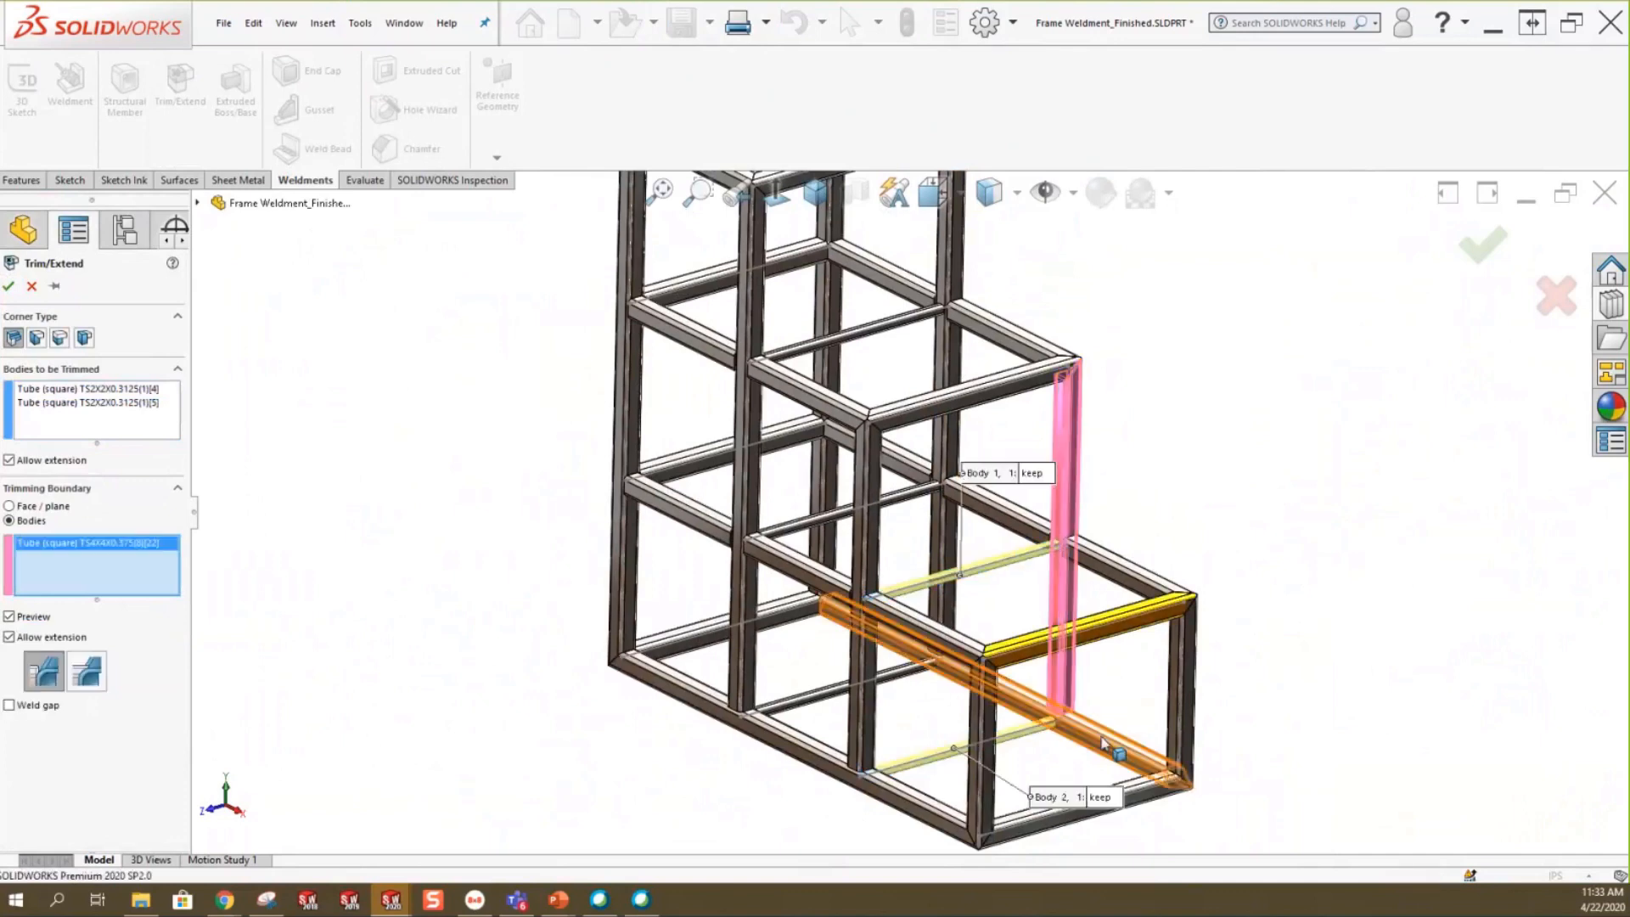
pyautogui.click(1078, 726)
pyautogui.click(898, 808)
pyautogui.click(868, 696)
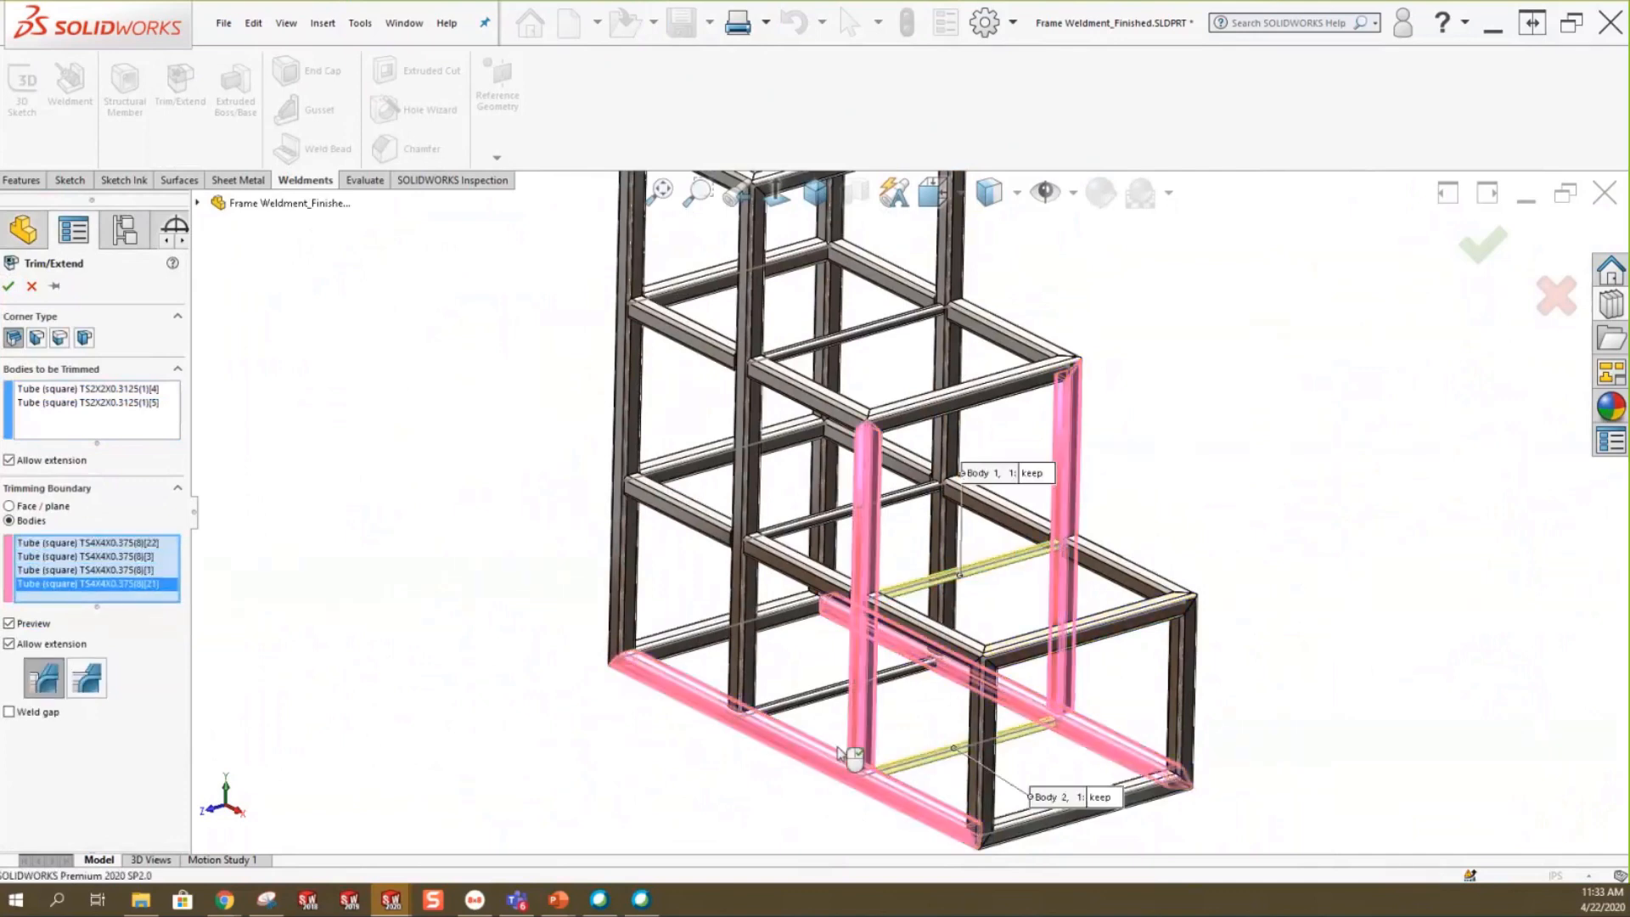
pyautogui.scroll(-5, 1002, 749)
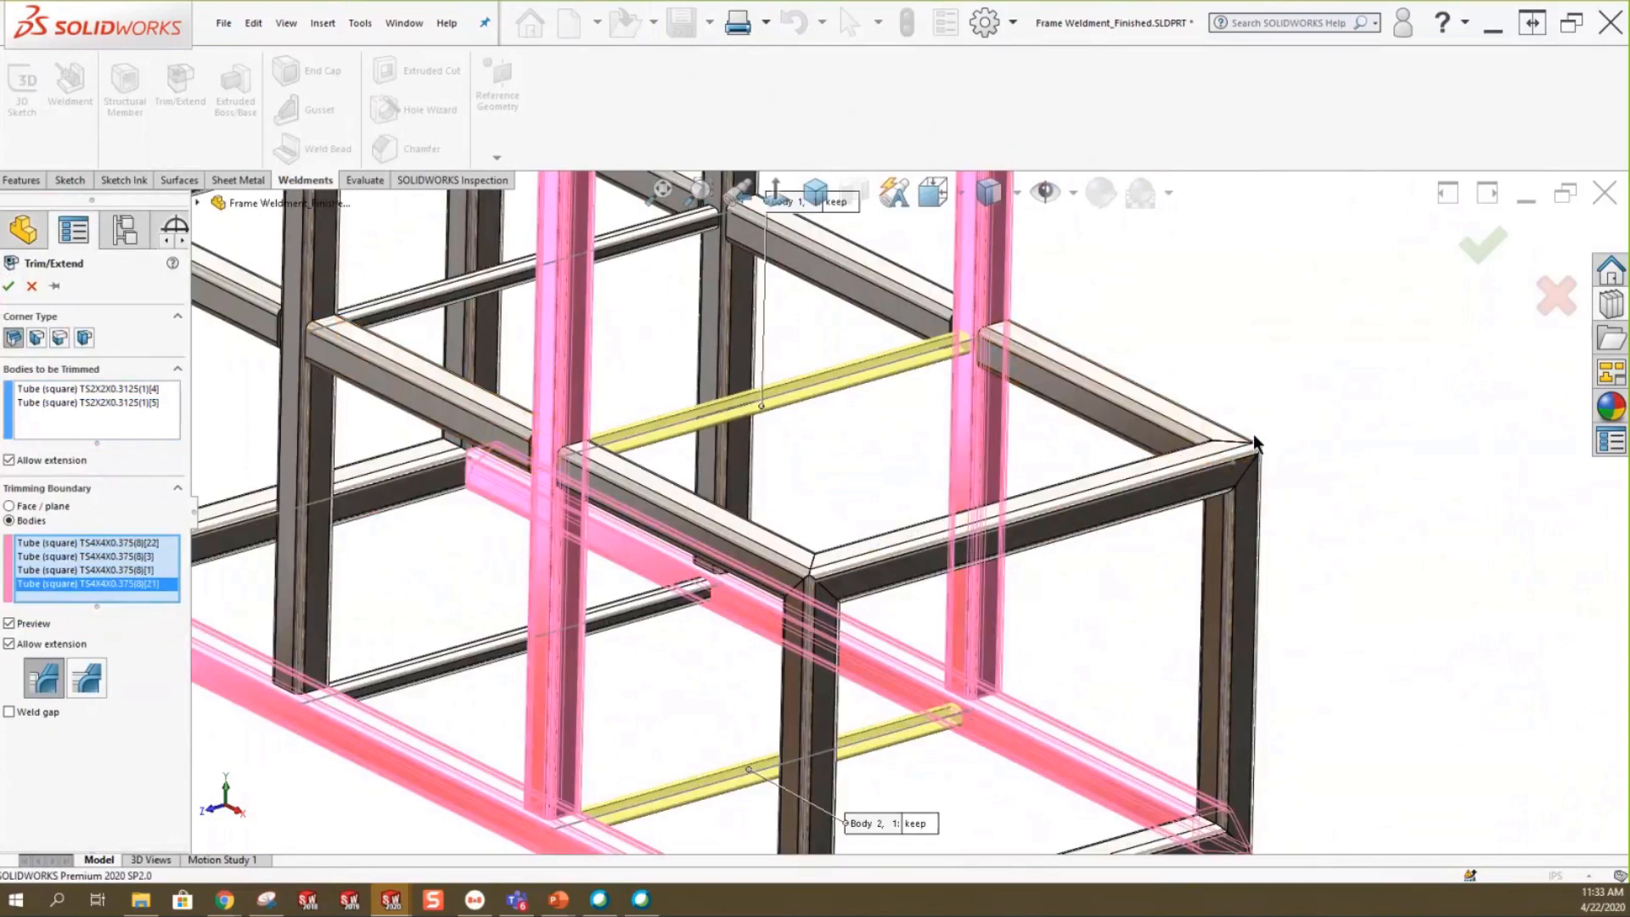
pyautogui.click(5, 289)
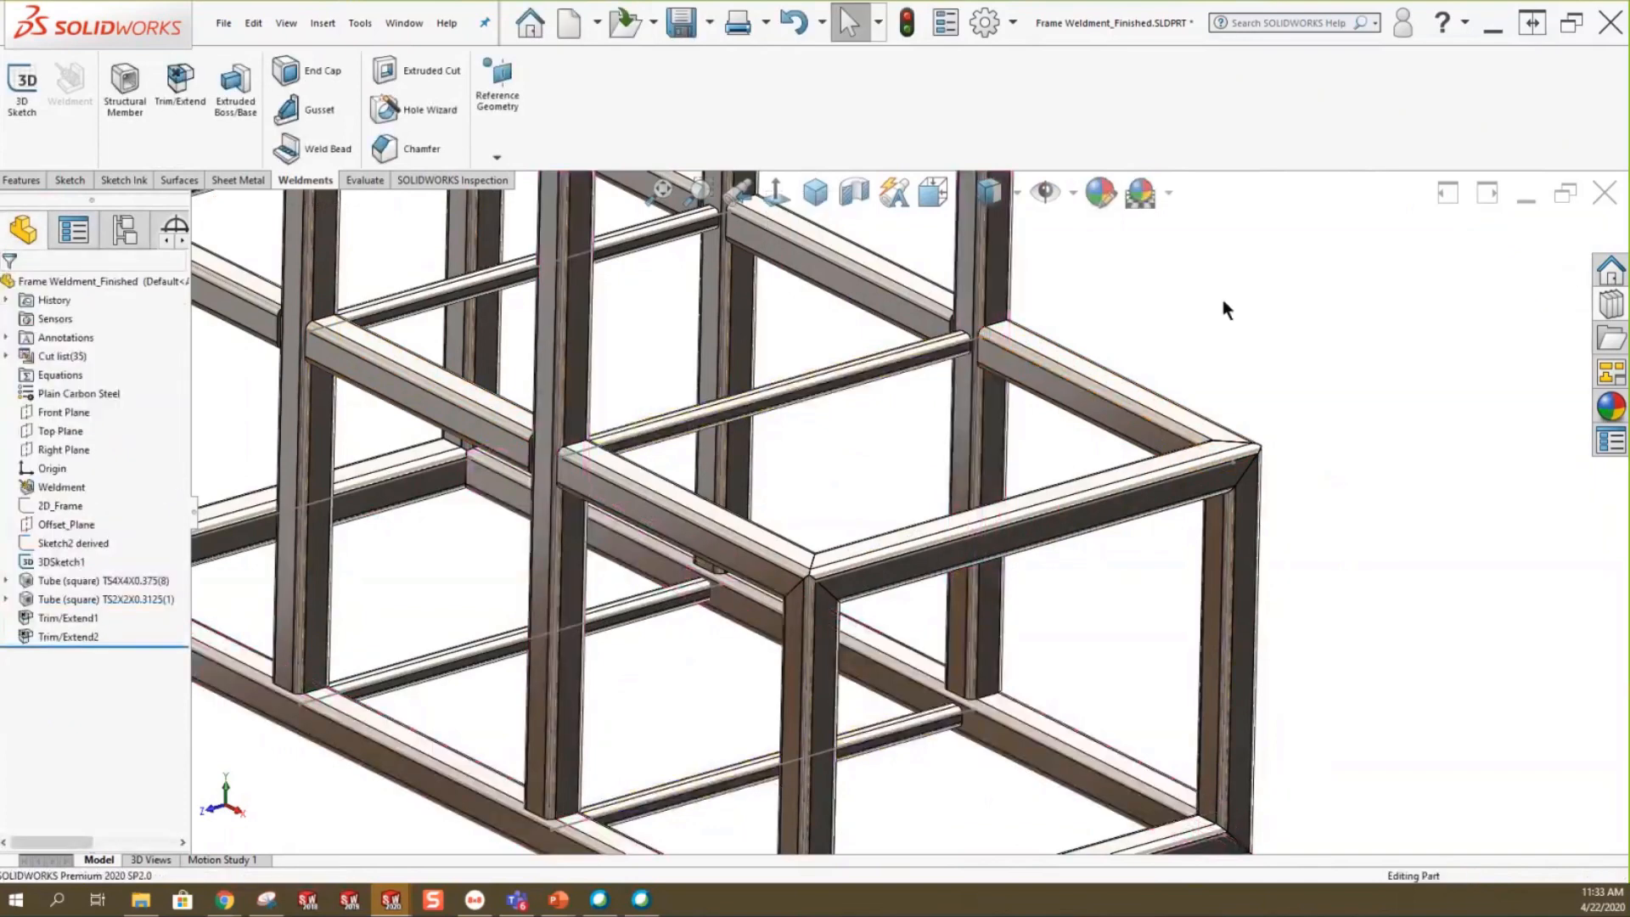
# Edit the first Trim/Extend feature and add the base-level 2x2 cross tube beneath the tall tower's uprights to the bodies to trim.
pyautogui.rightClick(66, 618)
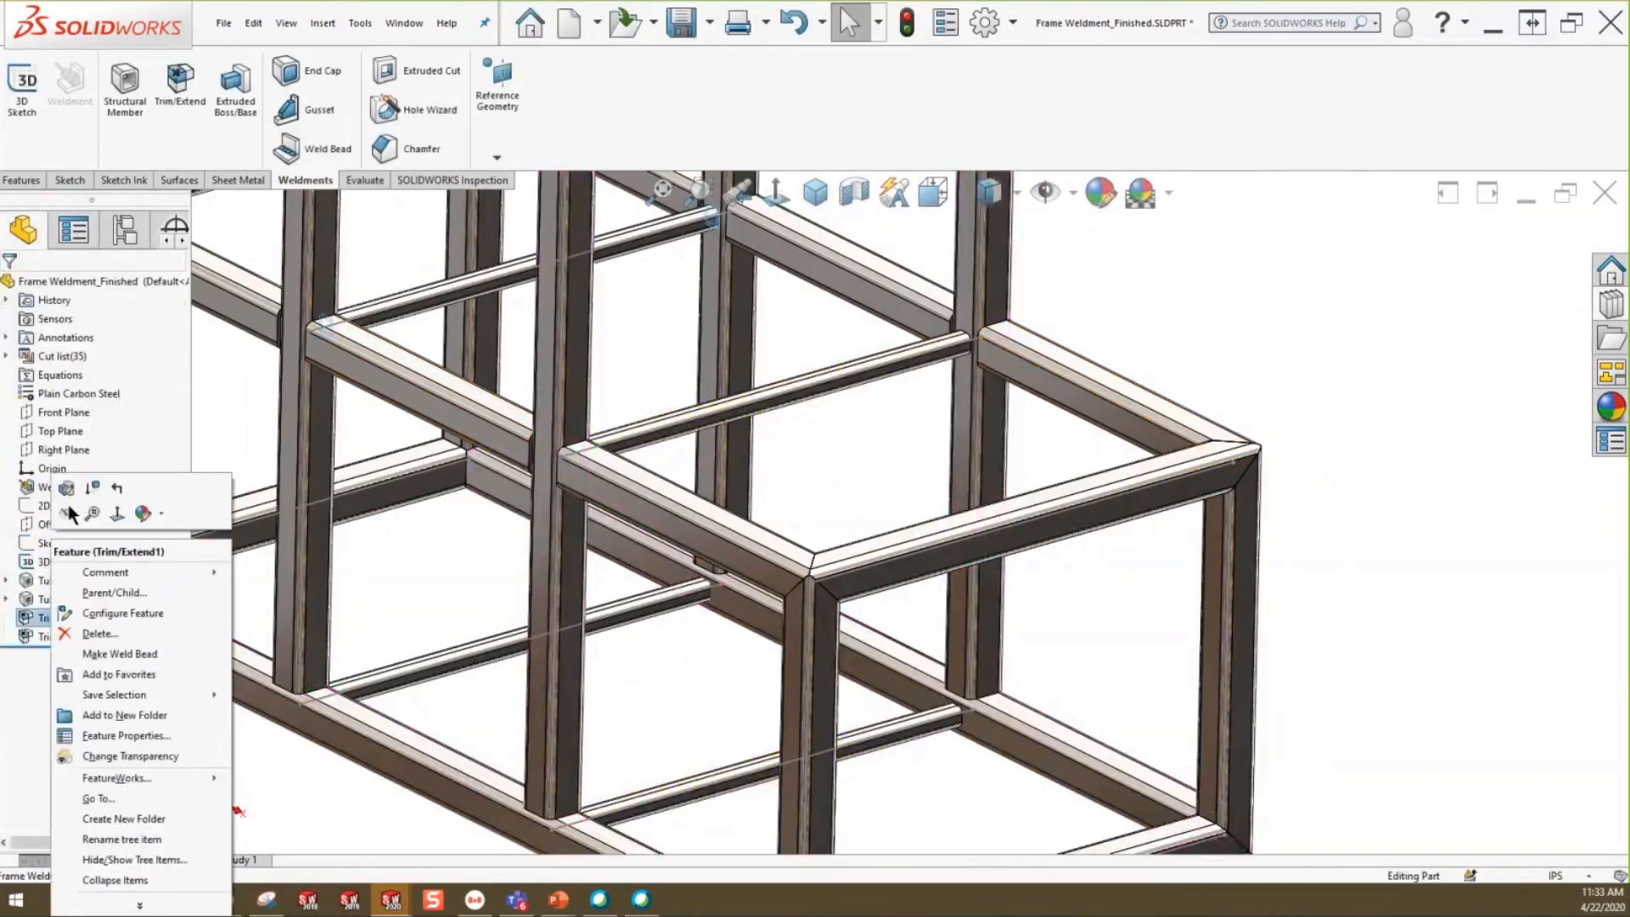
pyautogui.click(67, 484)
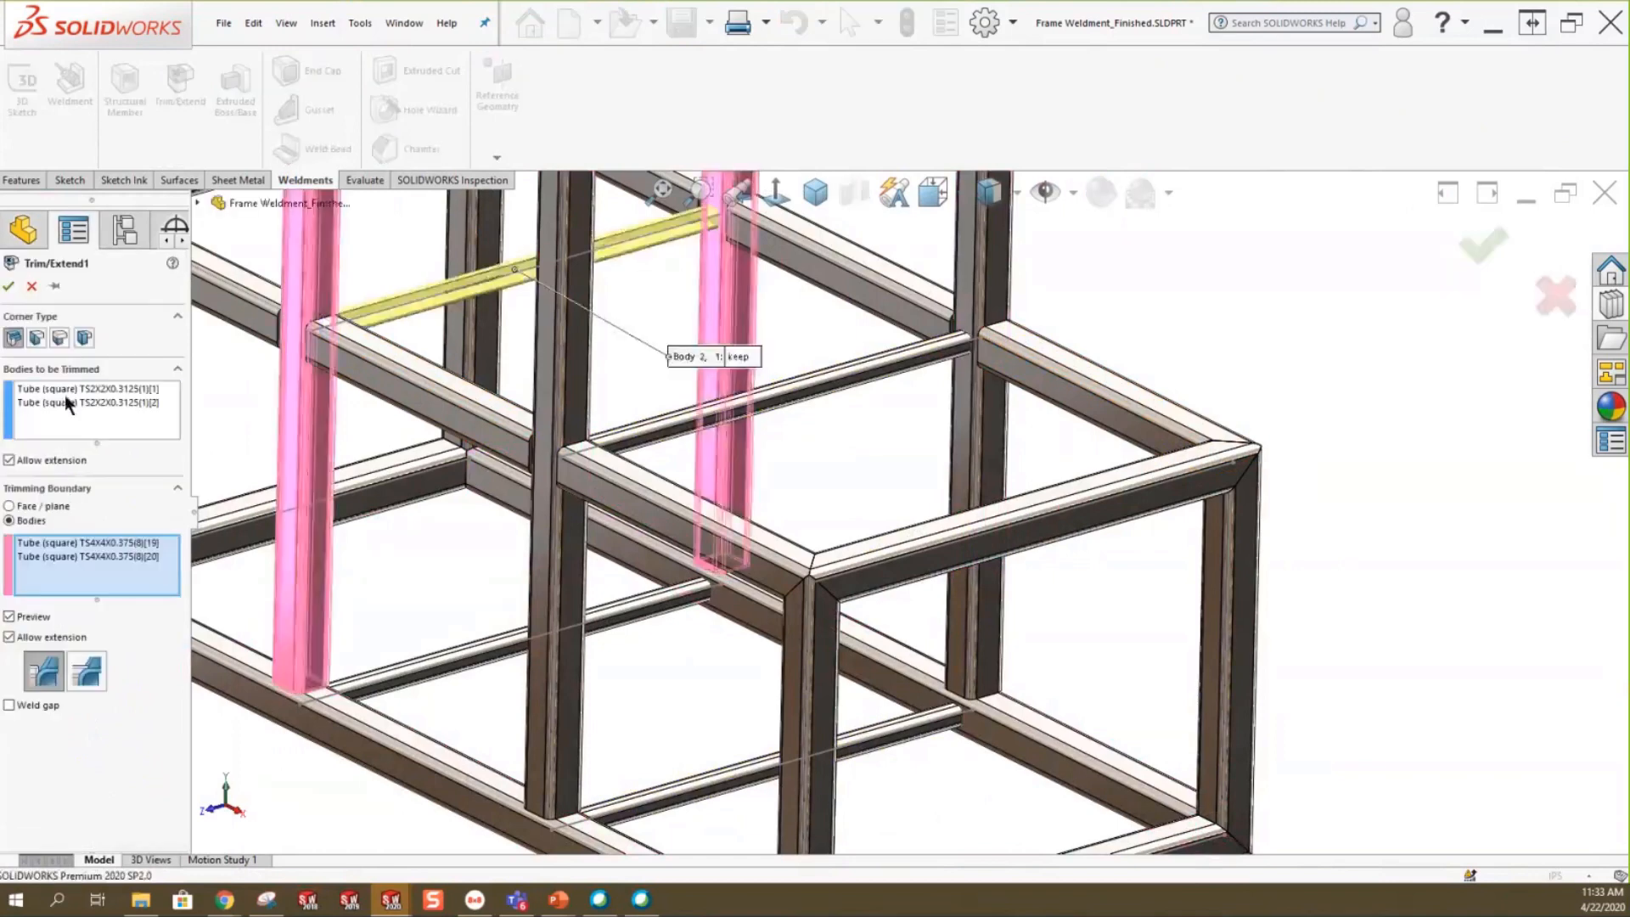
pyautogui.click(65, 399)
pyautogui.click(462, 662)
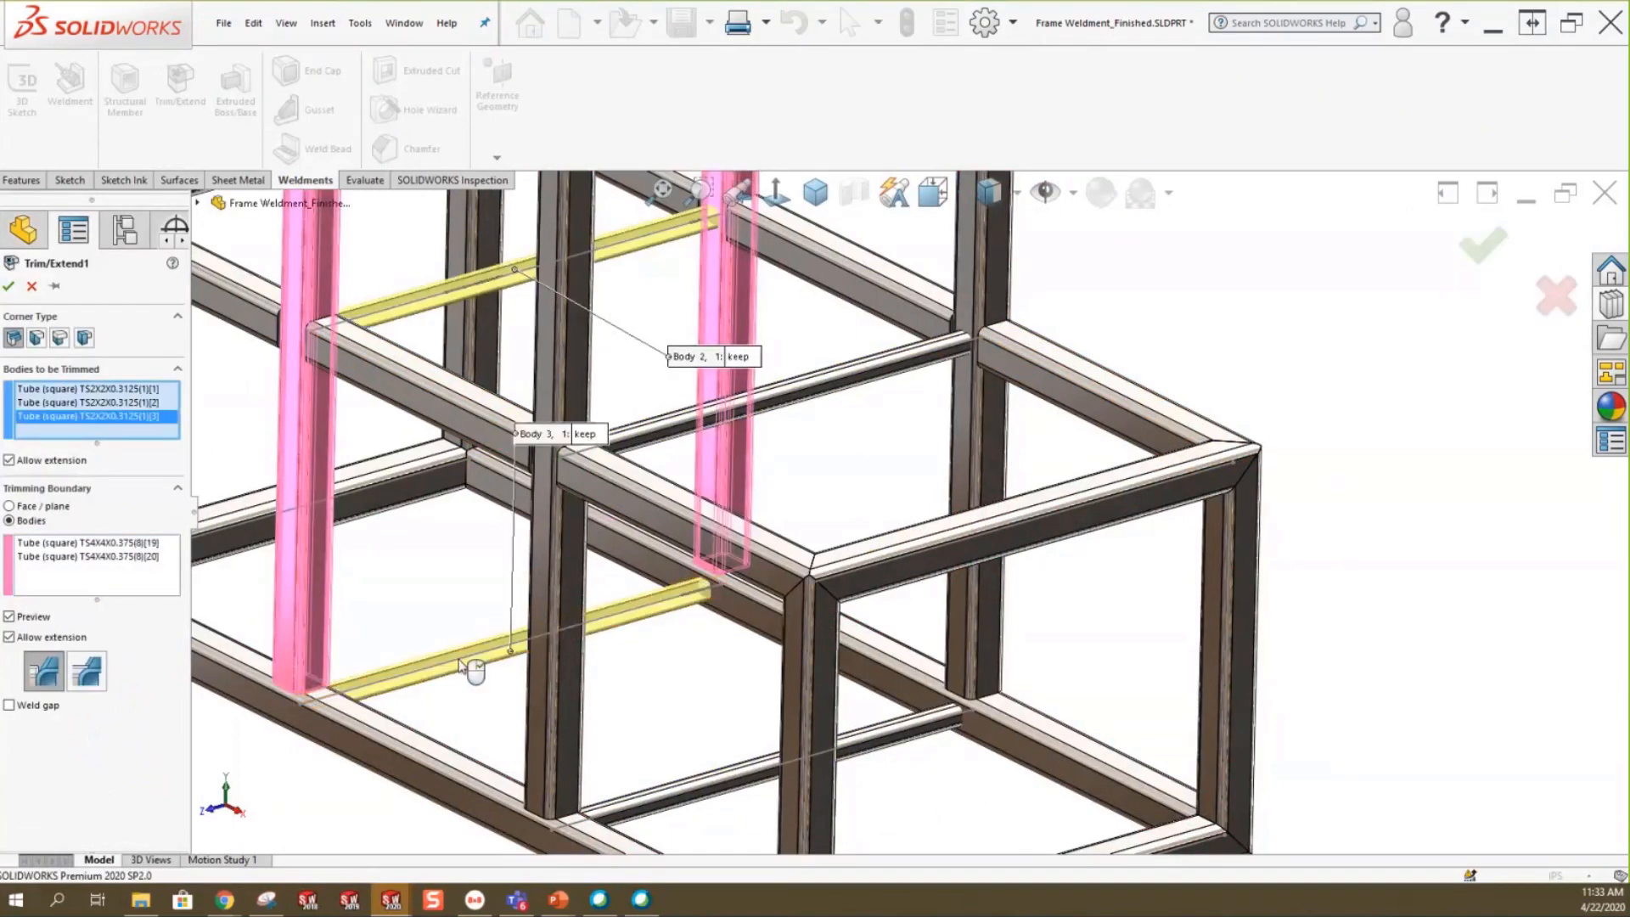
# Add the two long 4x4 base rails to the trimming bodies and apply the edited trim.
pyautogui.click(99, 583)
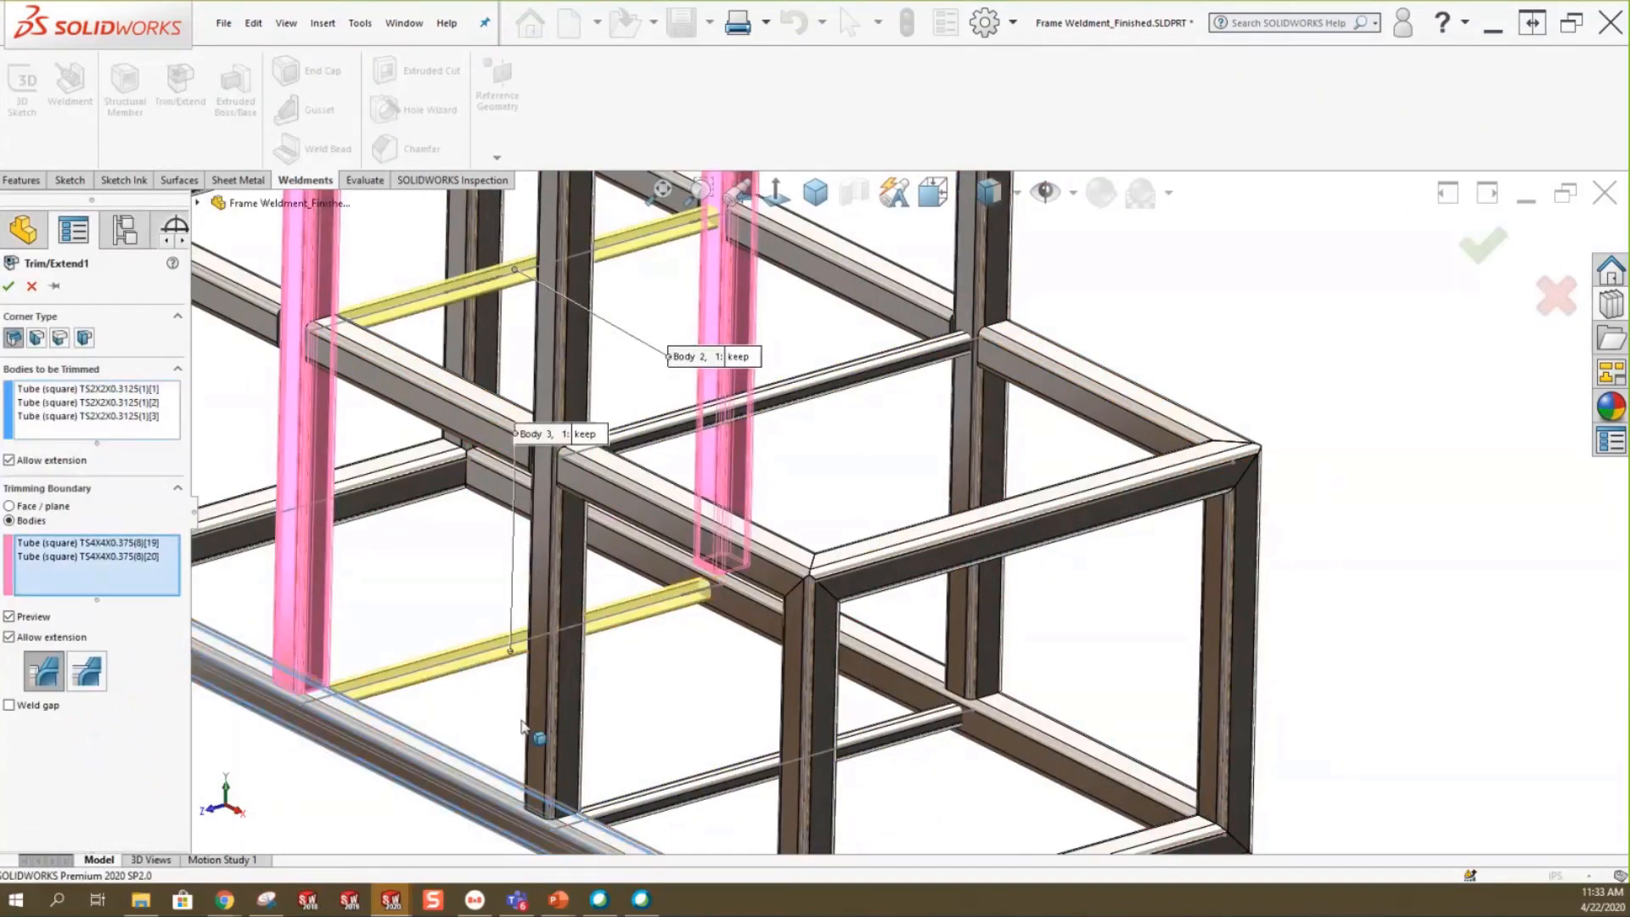
pyautogui.click(526, 789)
pyautogui.click(779, 600)
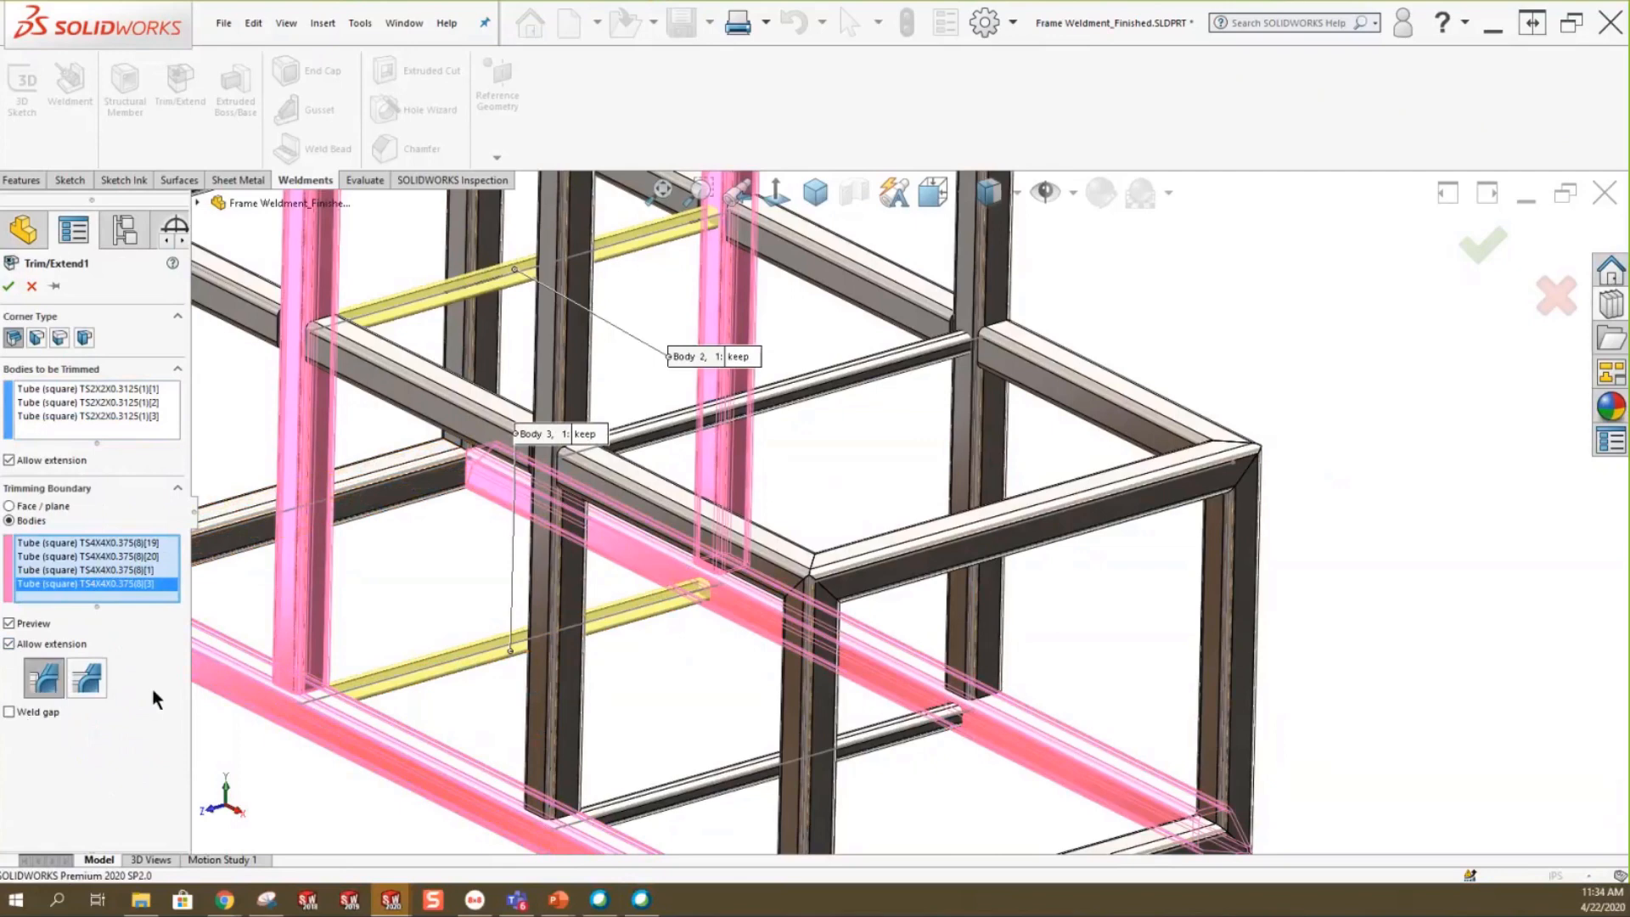
pyautogui.scroll(-5, 724, 662)
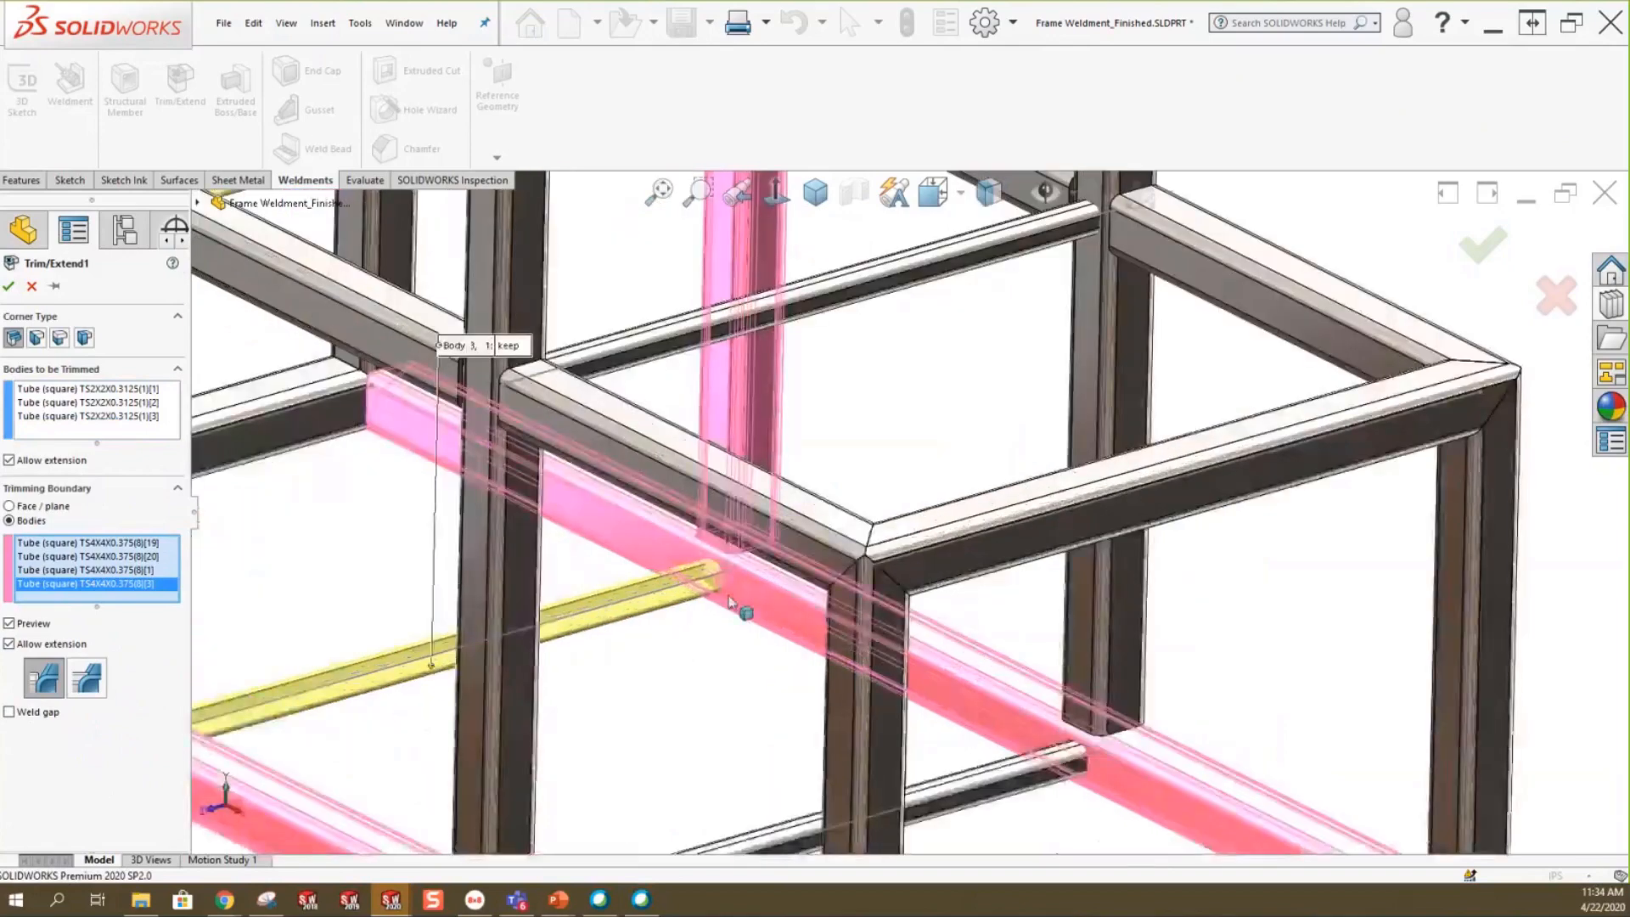
pyautogui.scroll(-3, 727, 605)
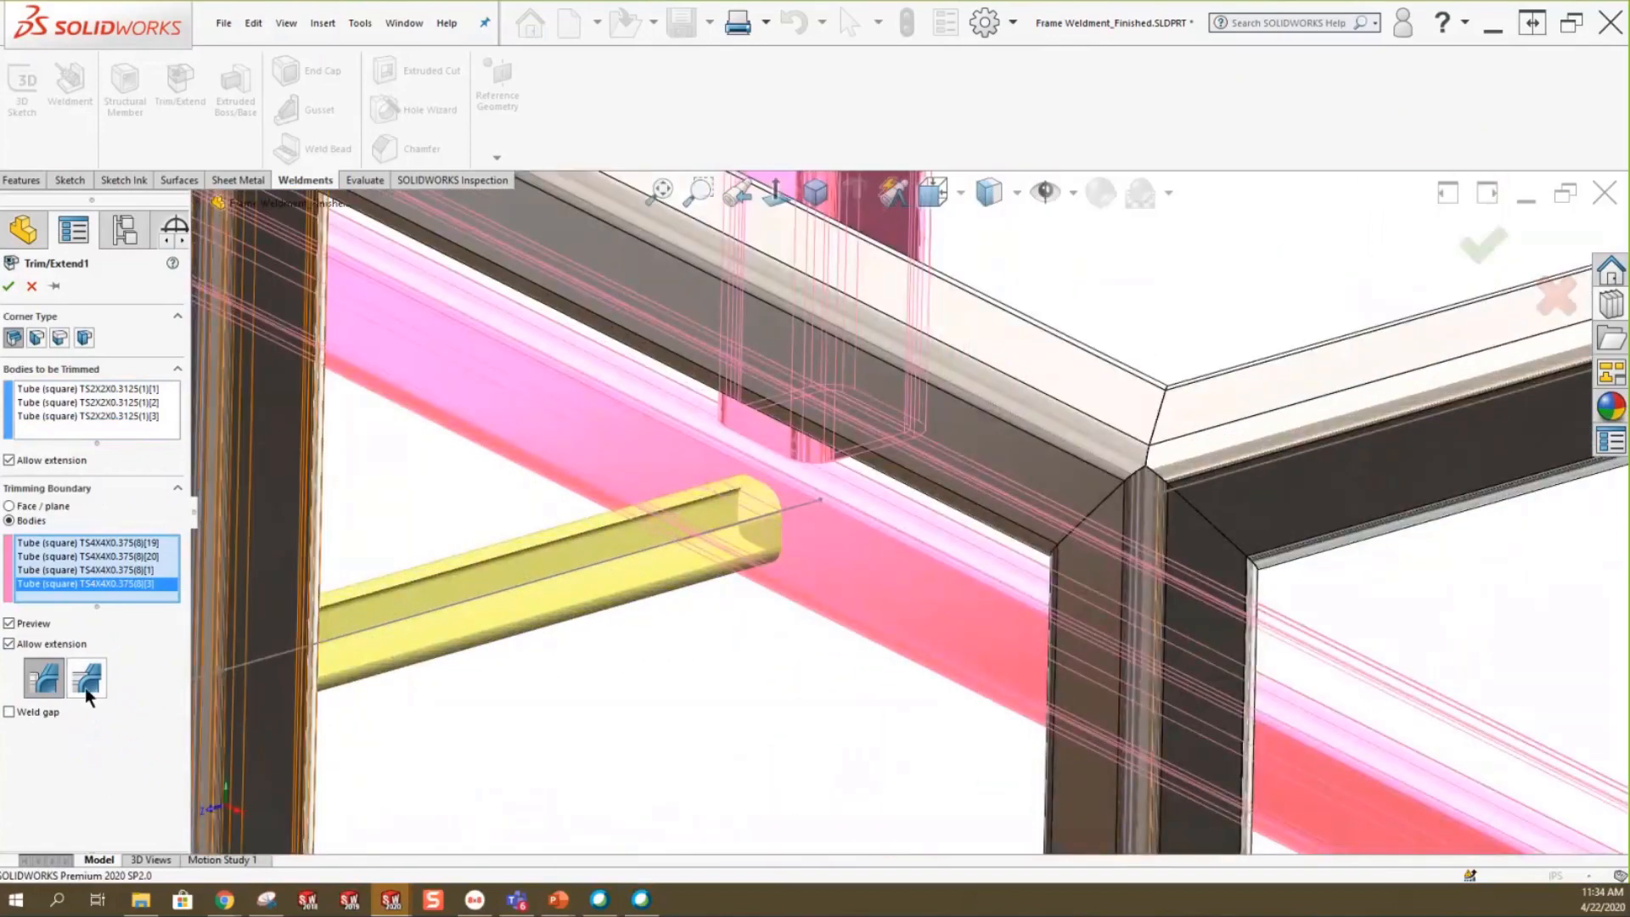
pyautogui.click(32, 682)
pyautogui.click(7, 287)
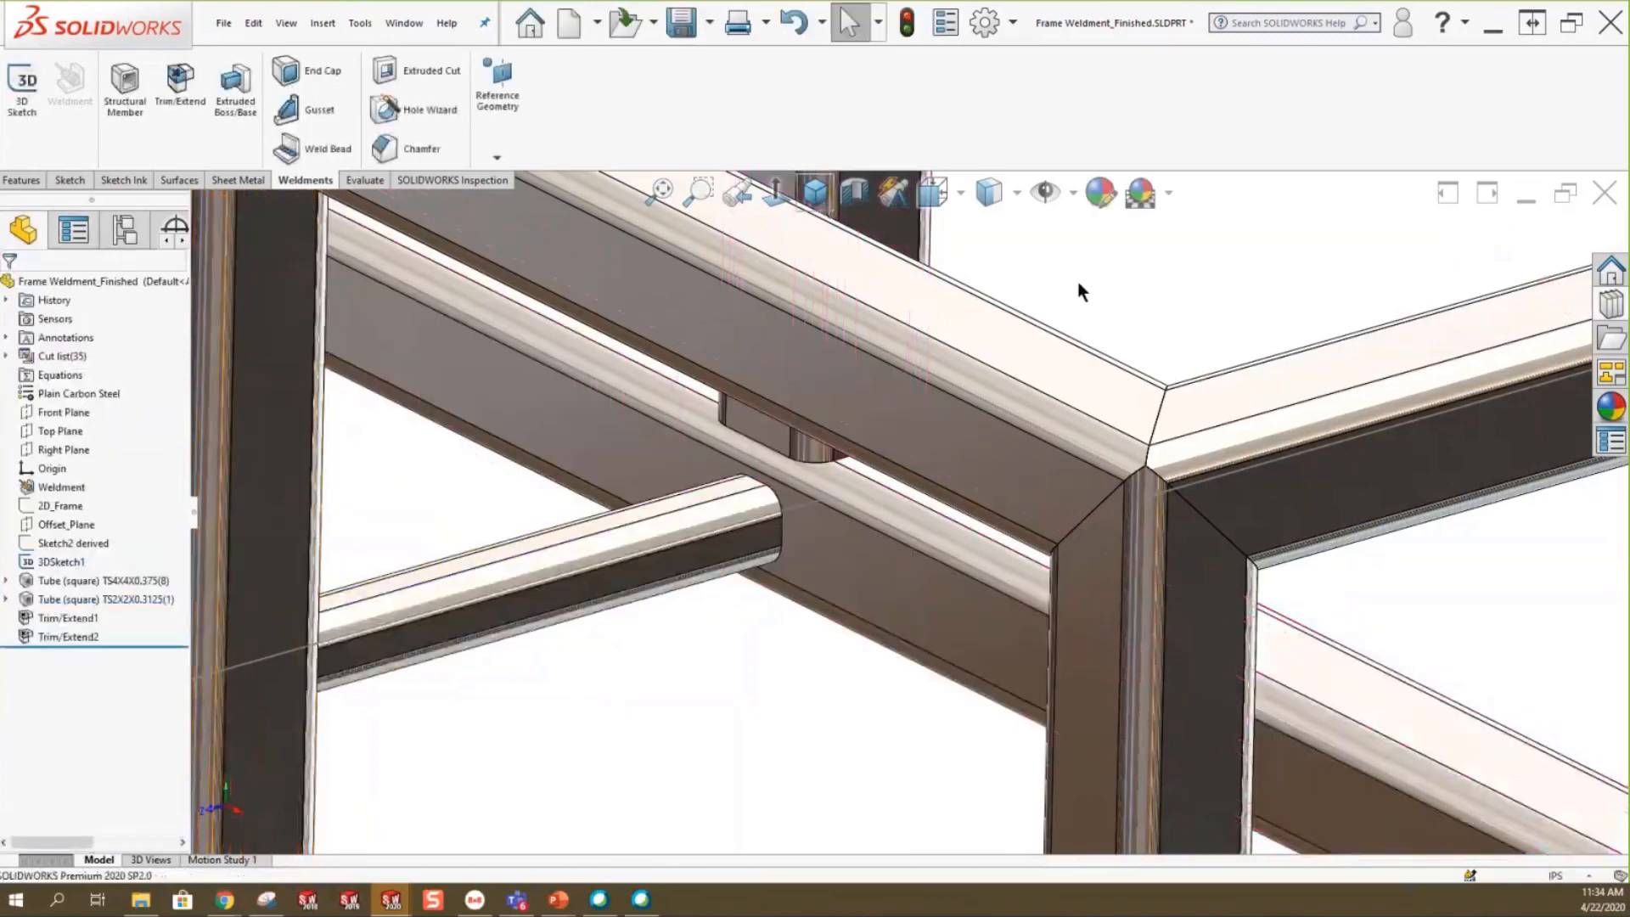
# Expand the cut list in isometric view and highlight its item folders one by one to examine which frame members each contains.
pyautogui.hotkey('ctrl', '7')
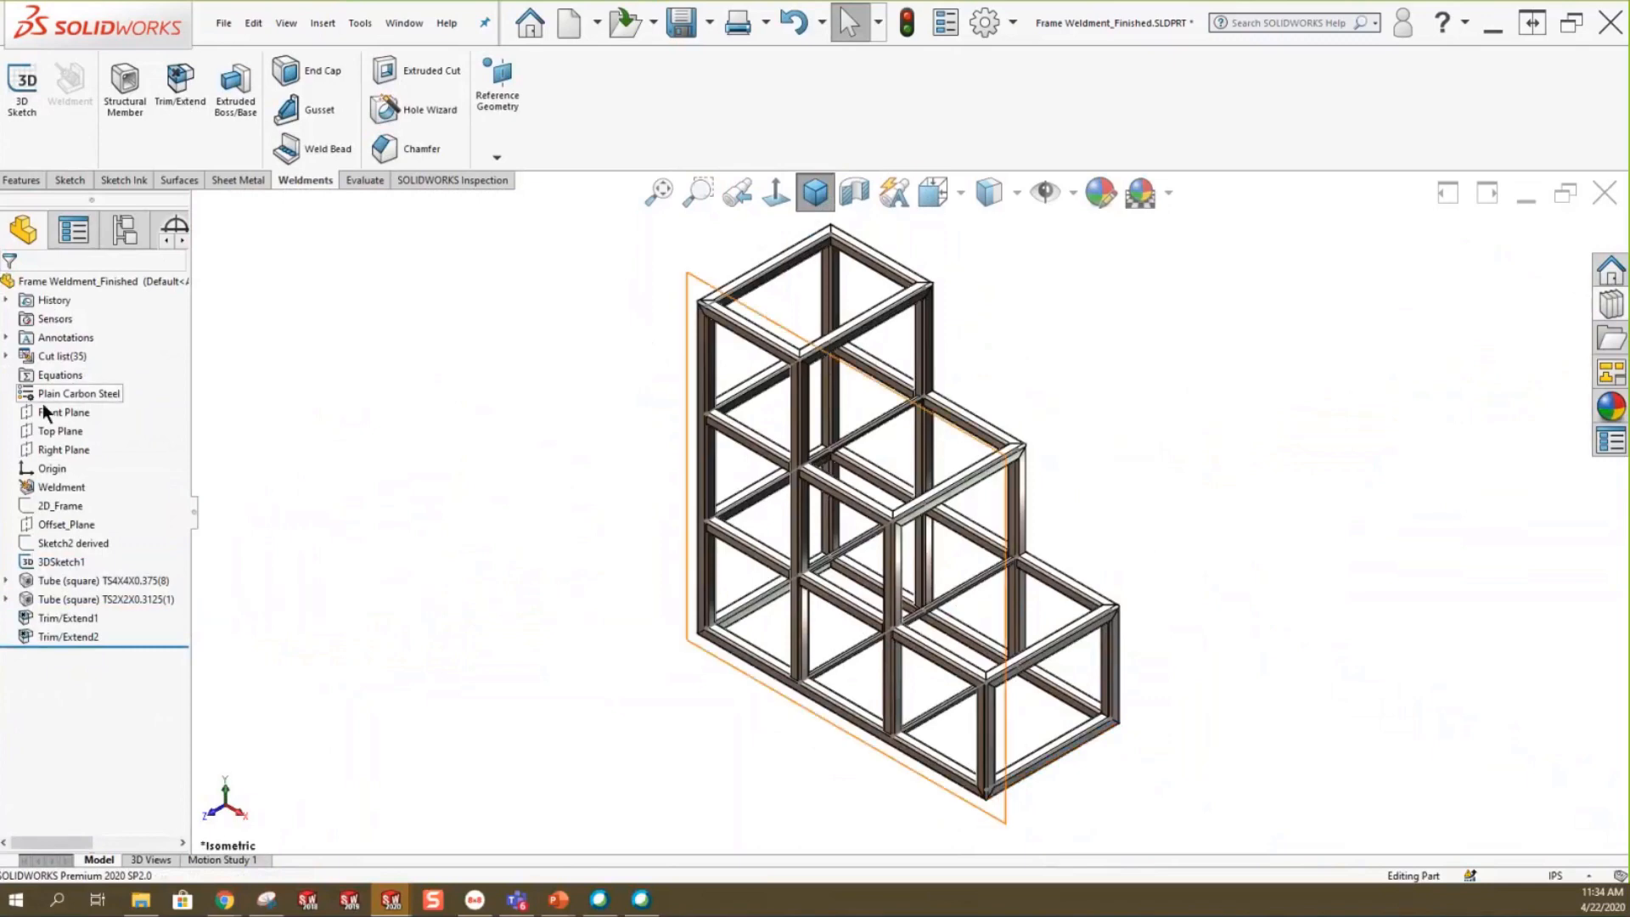
pyautogui.click(6, 356)
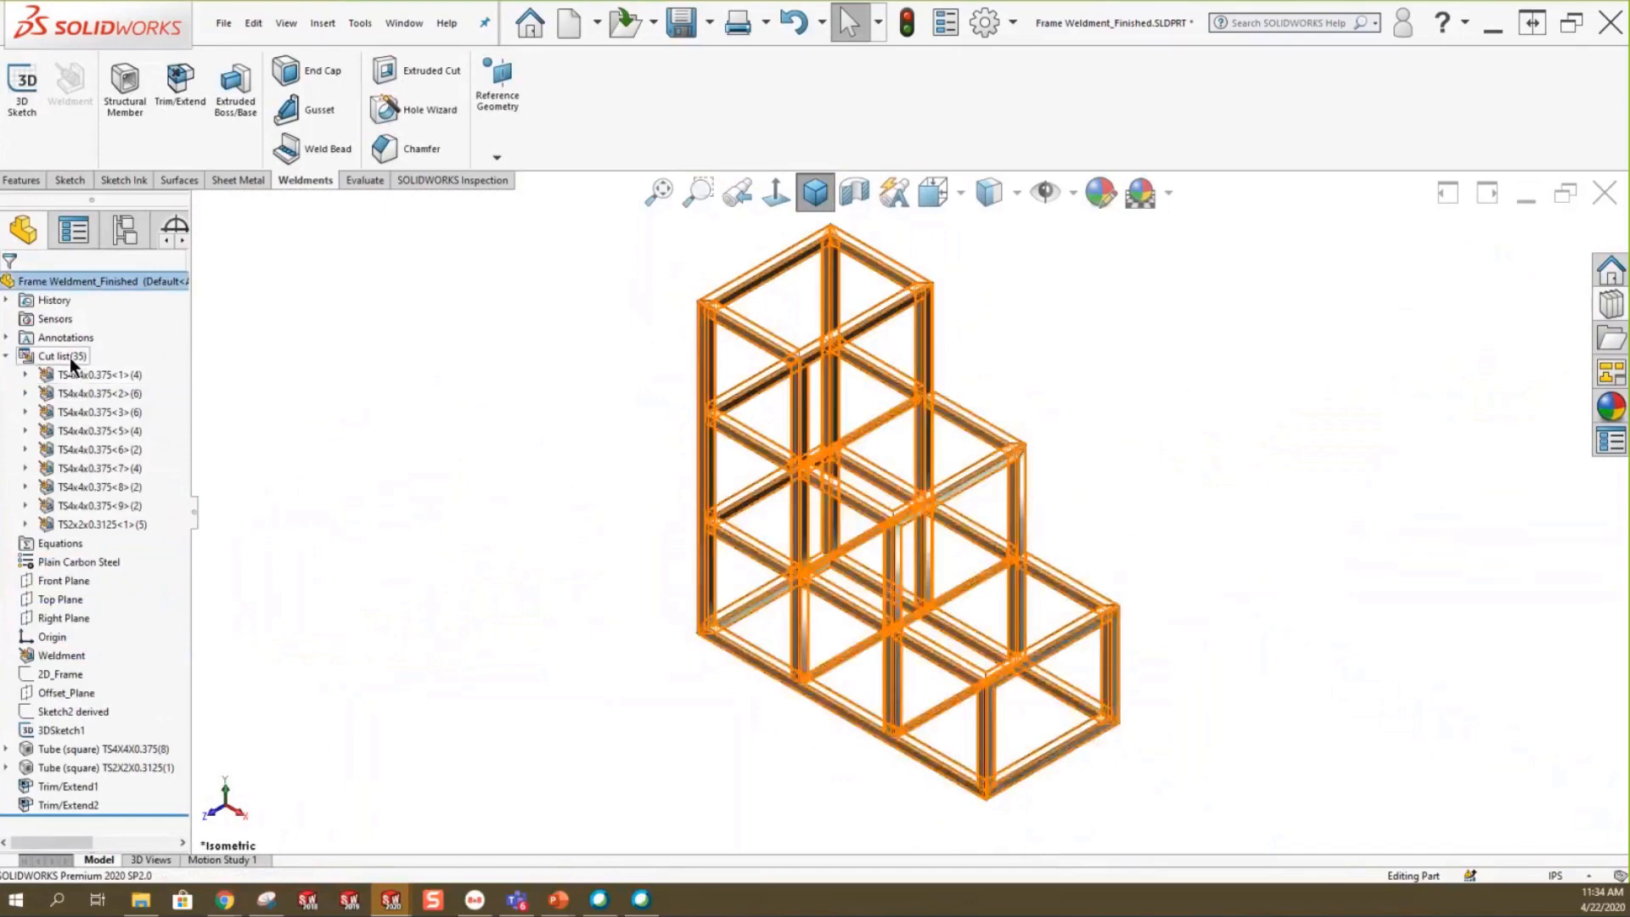
pyautogui.click(126, 375)
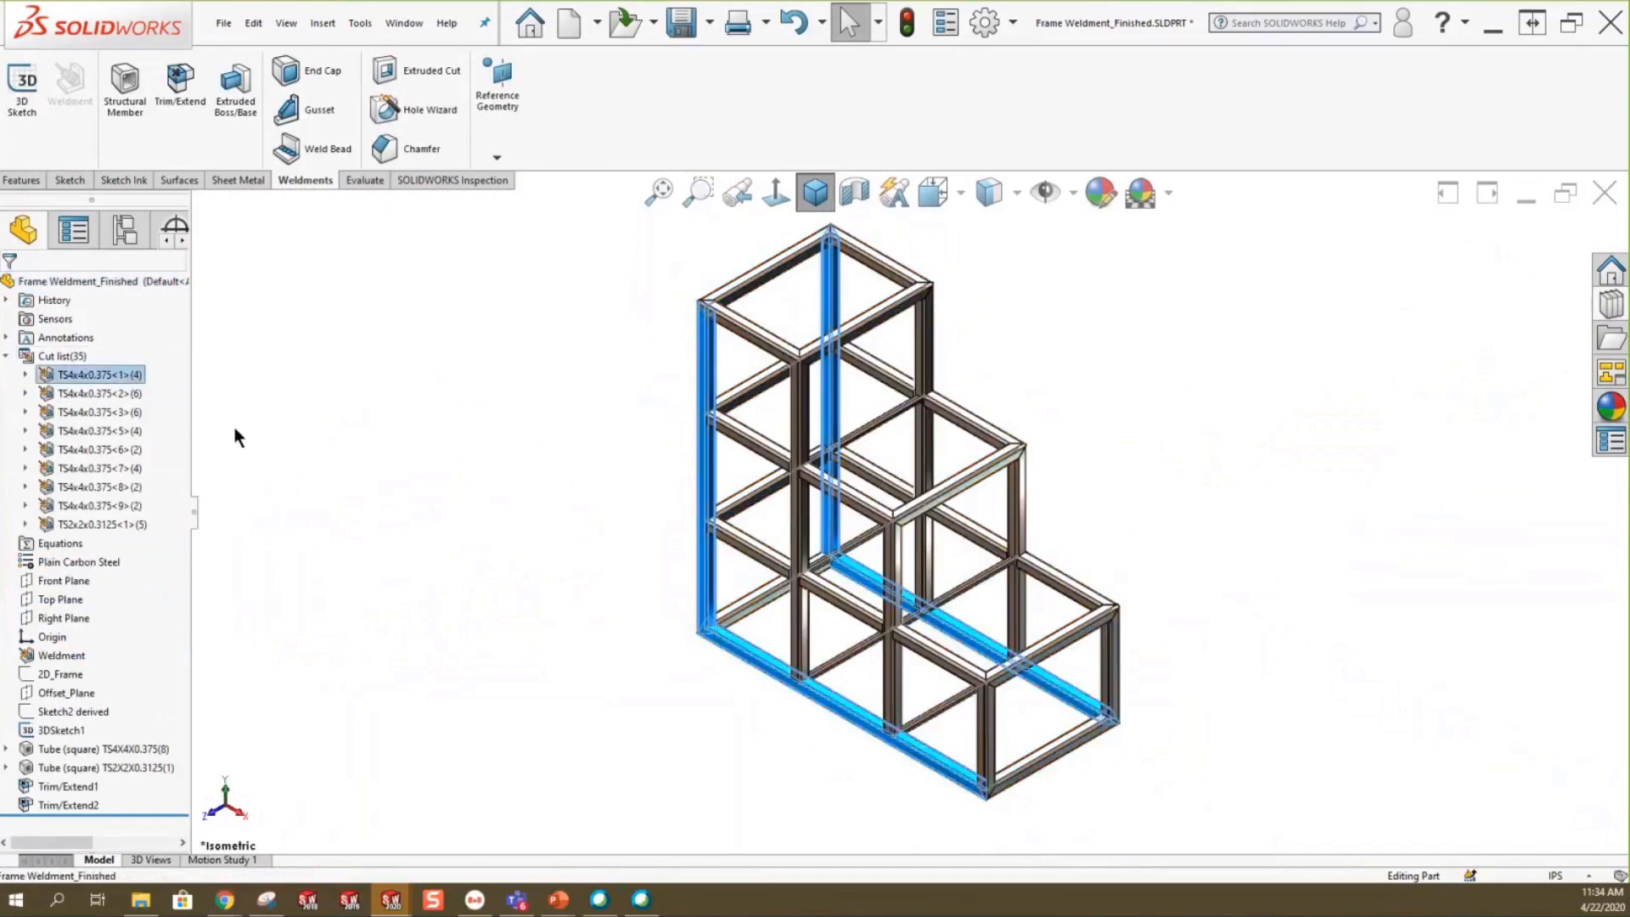
pyautogui.click(88, 395)
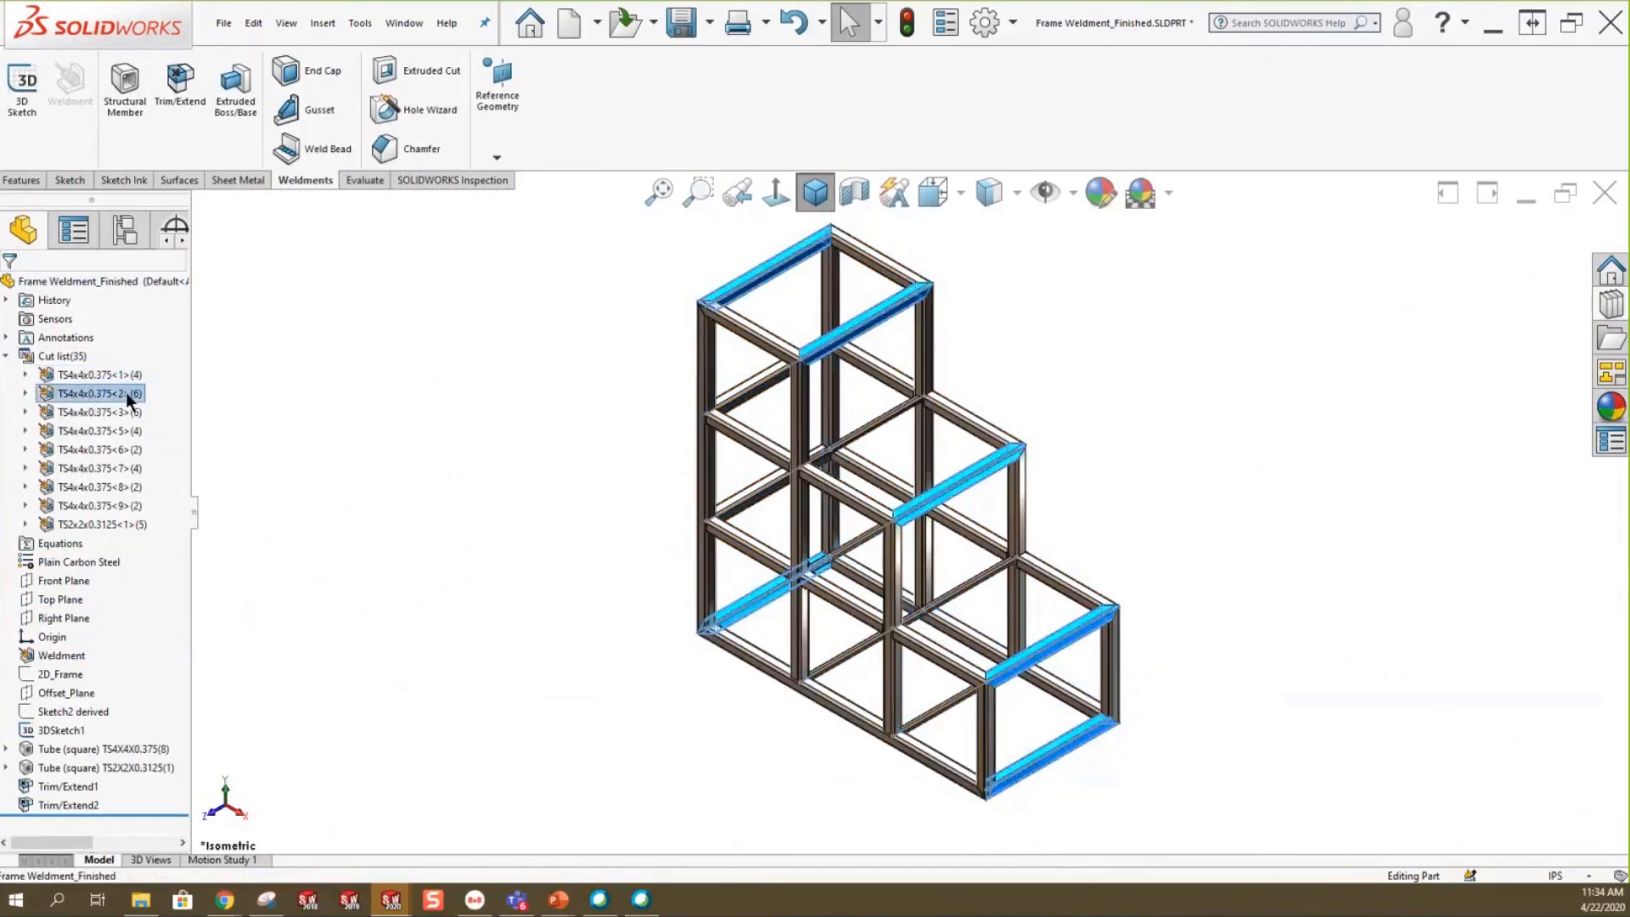
pyautogui.click(84, 414)
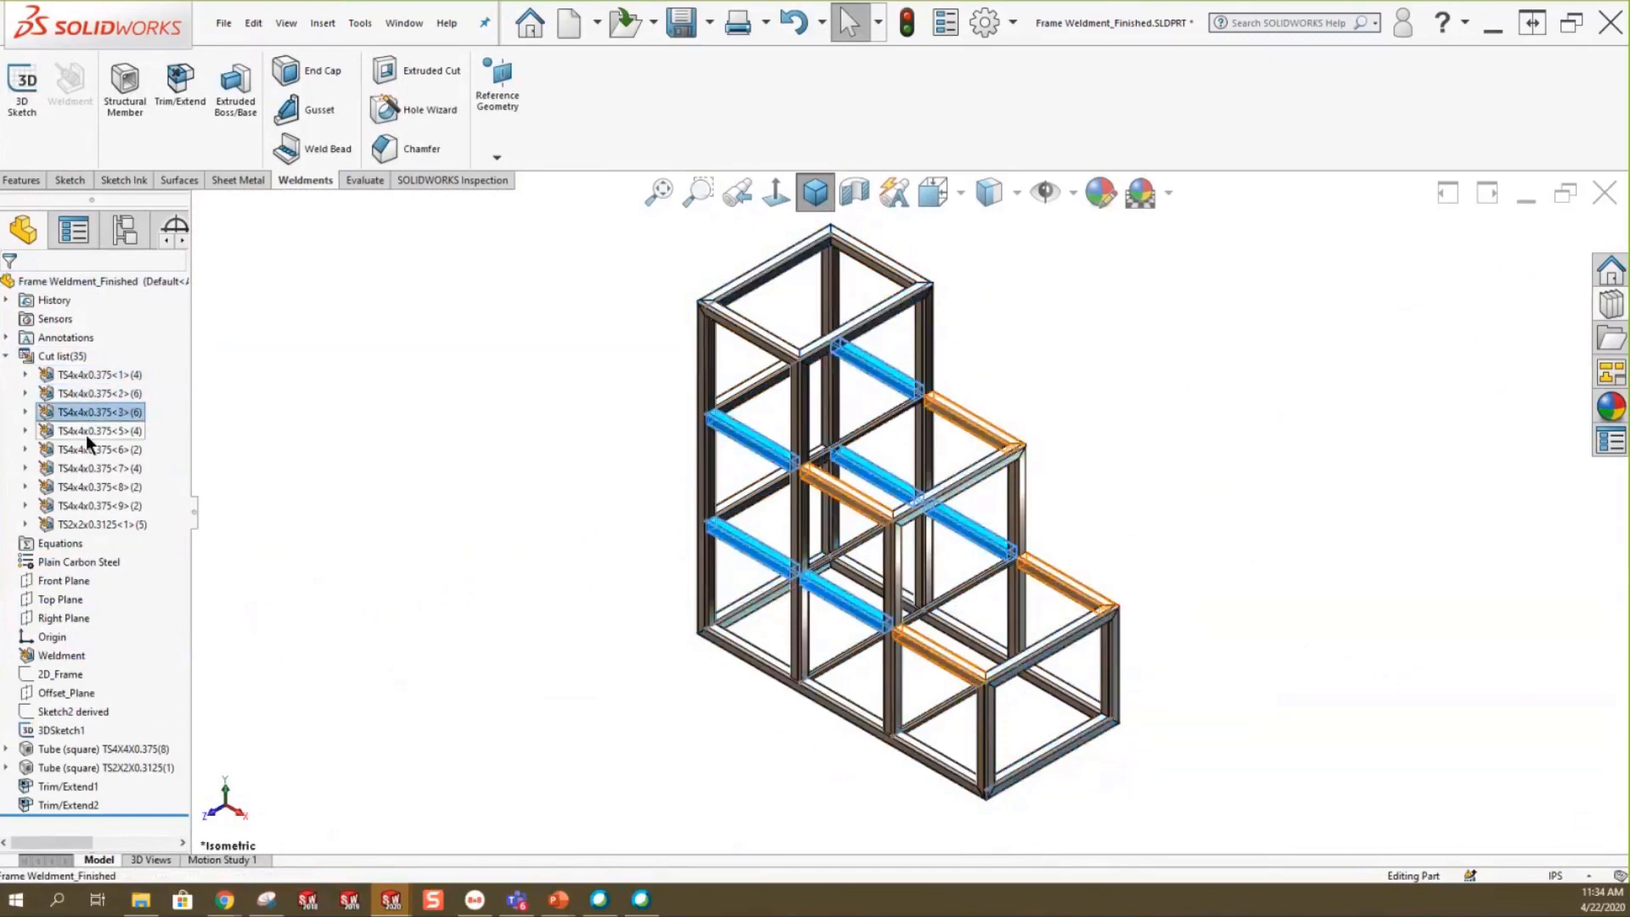
pyautogui.click(129, 428)
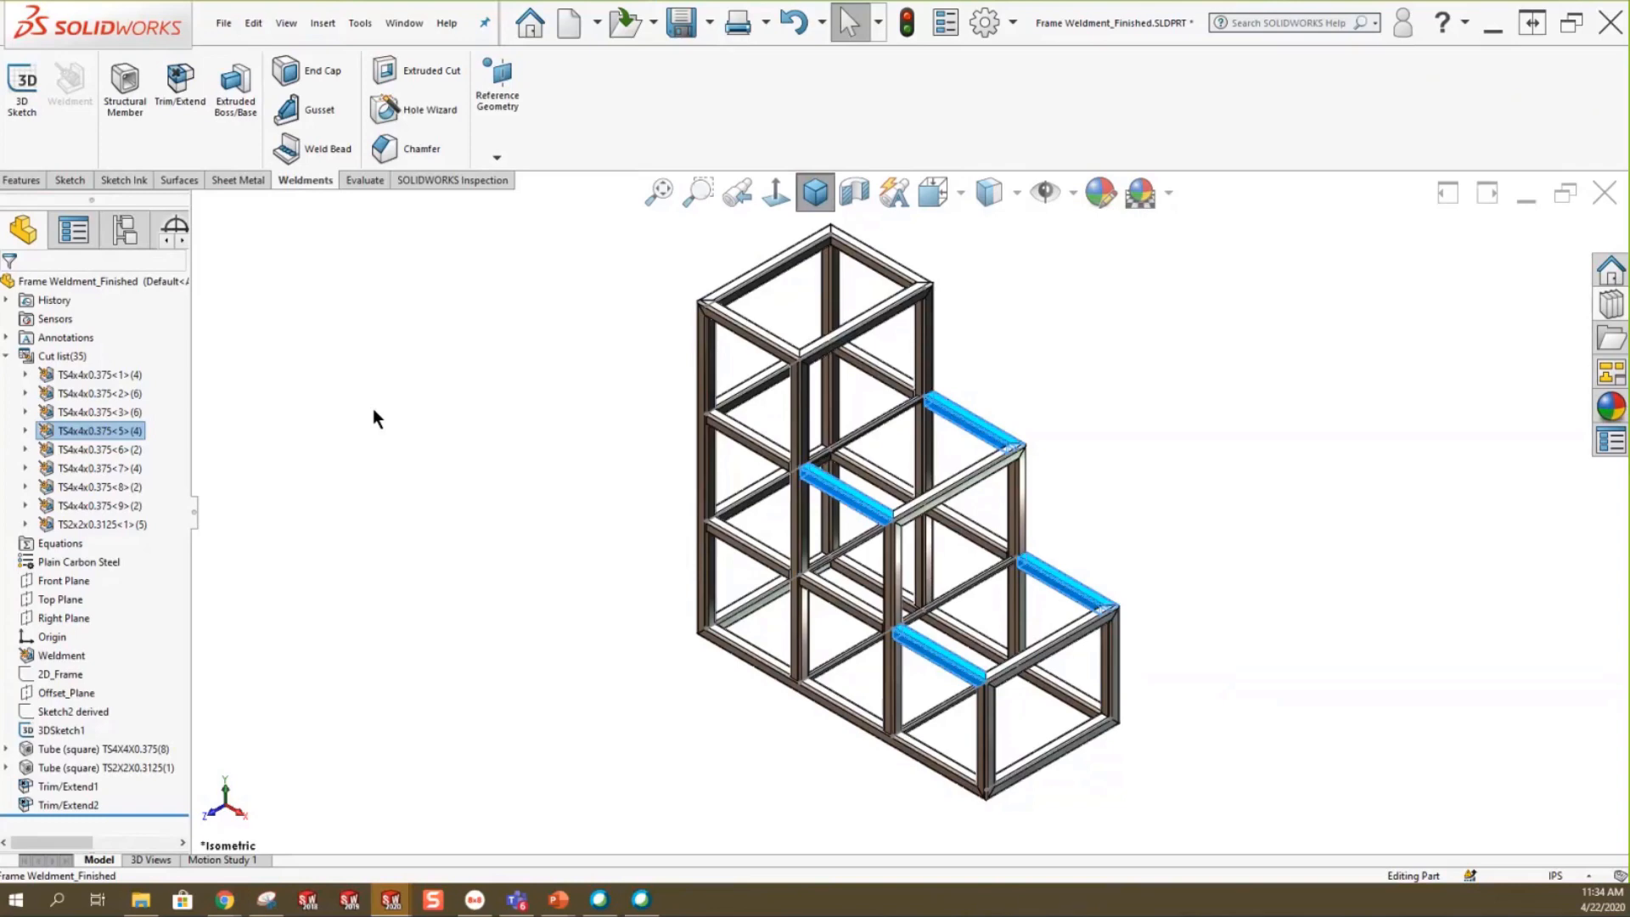
pyautogui.click(110, 449)
pyautogui.click(109, 467)
pyautogui.click(121, 491)
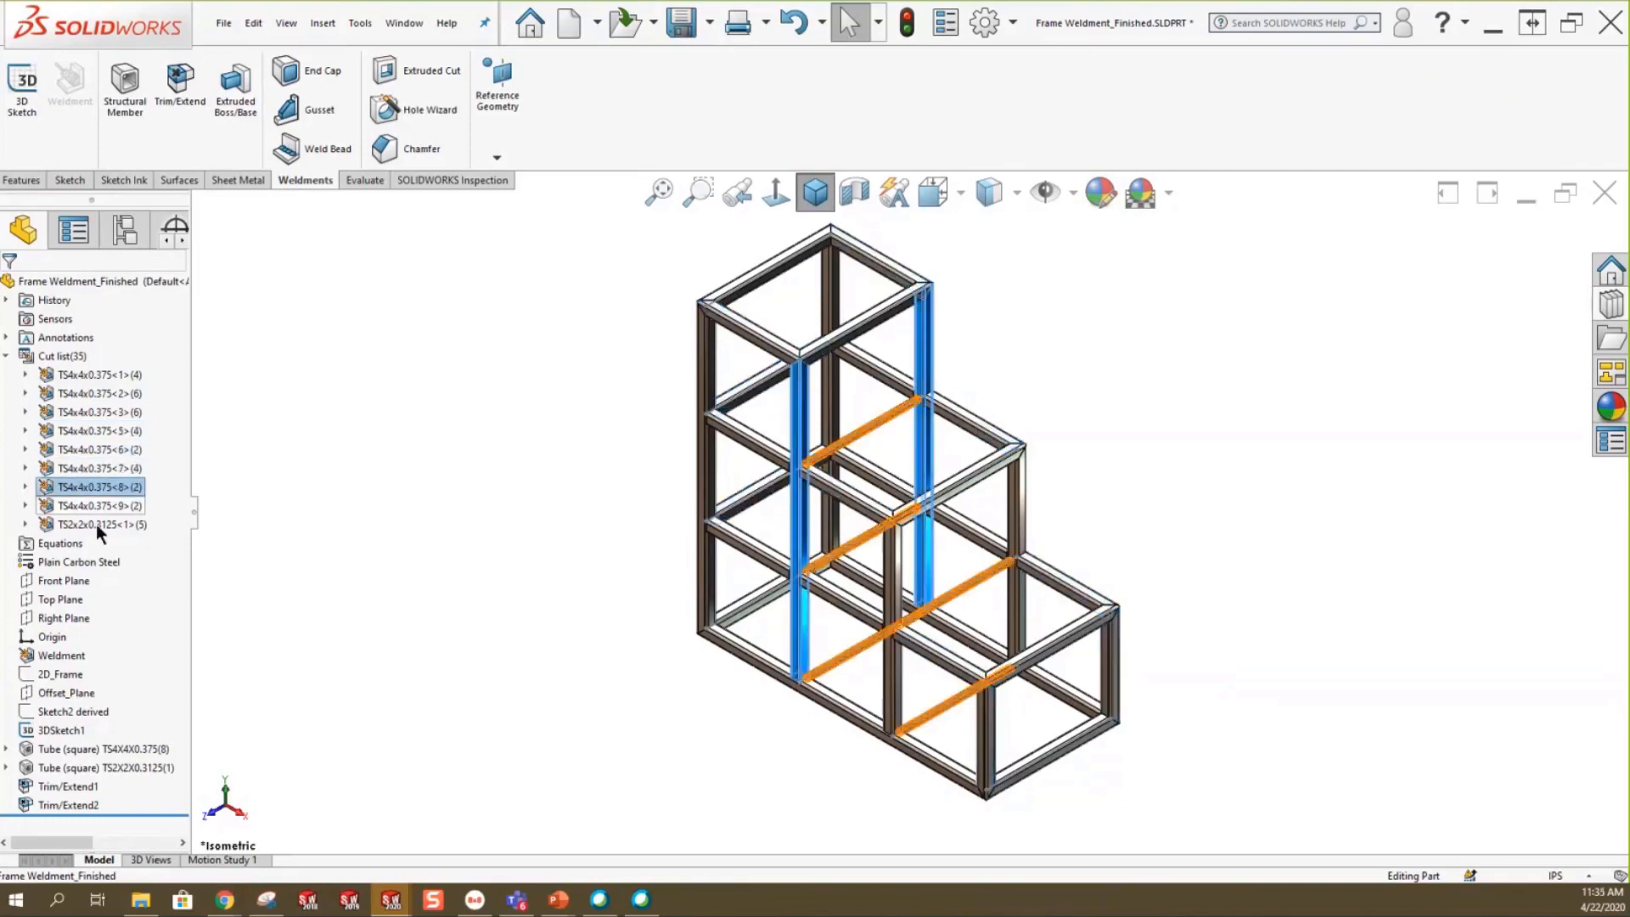
pyautogui.click(102, 509)
pyautogui.click(337, 491)
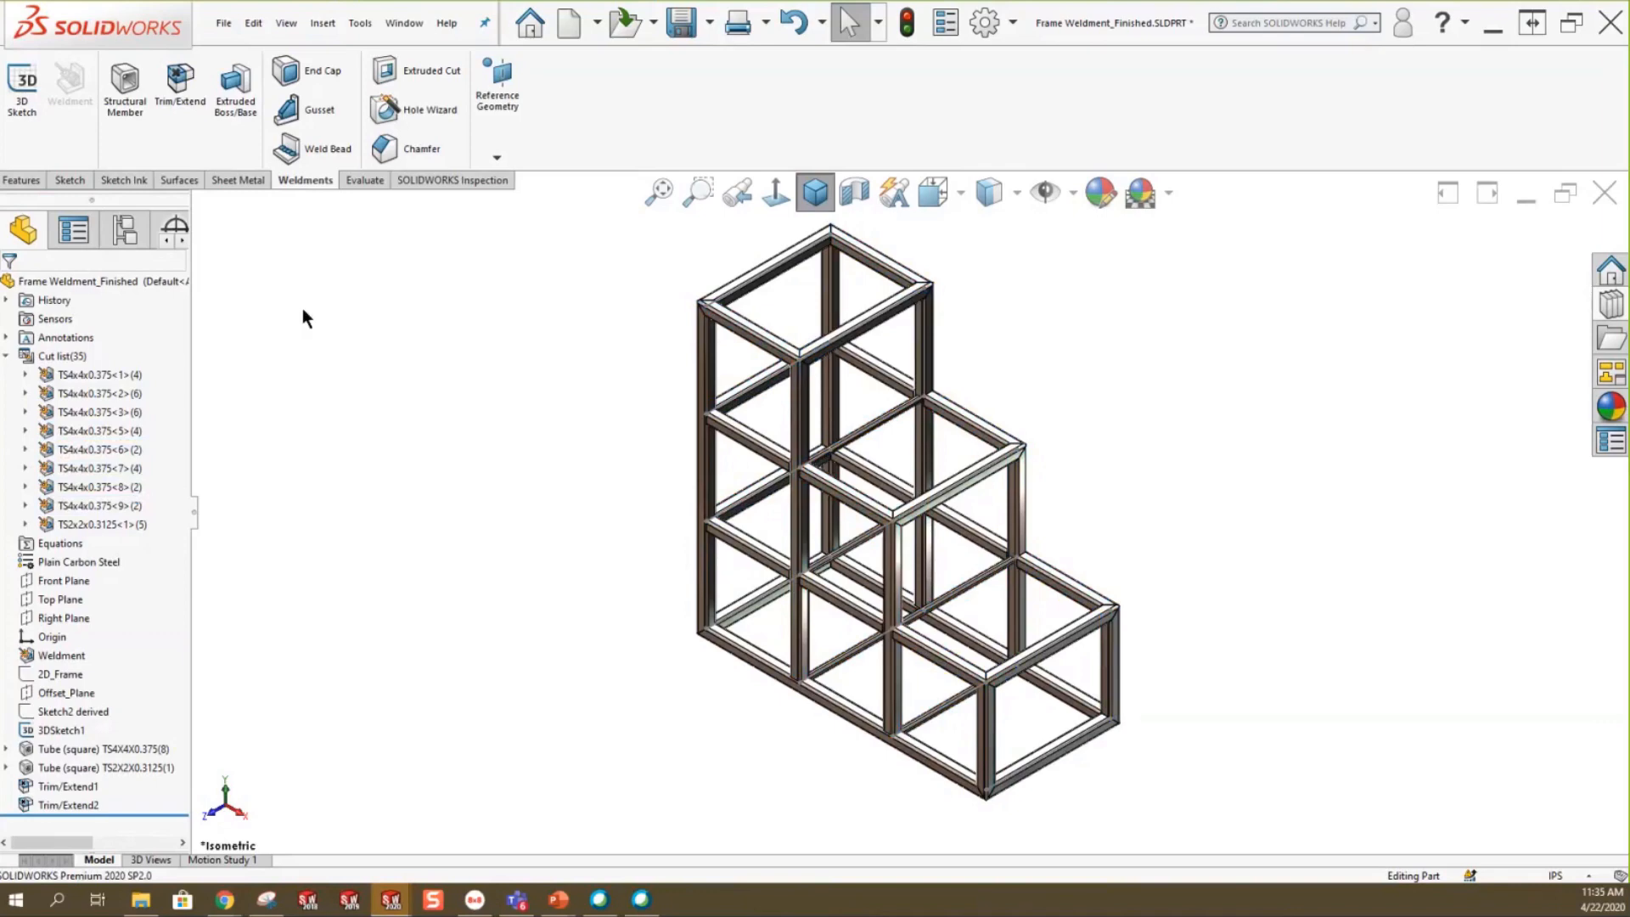
# Start a rectangle sketch on the top face of the middle bay's upper frame.
pyautogui.click(70, 179)
pyautogui.click(121, 108)
pyautogui.scroll(-5, 976, 427)
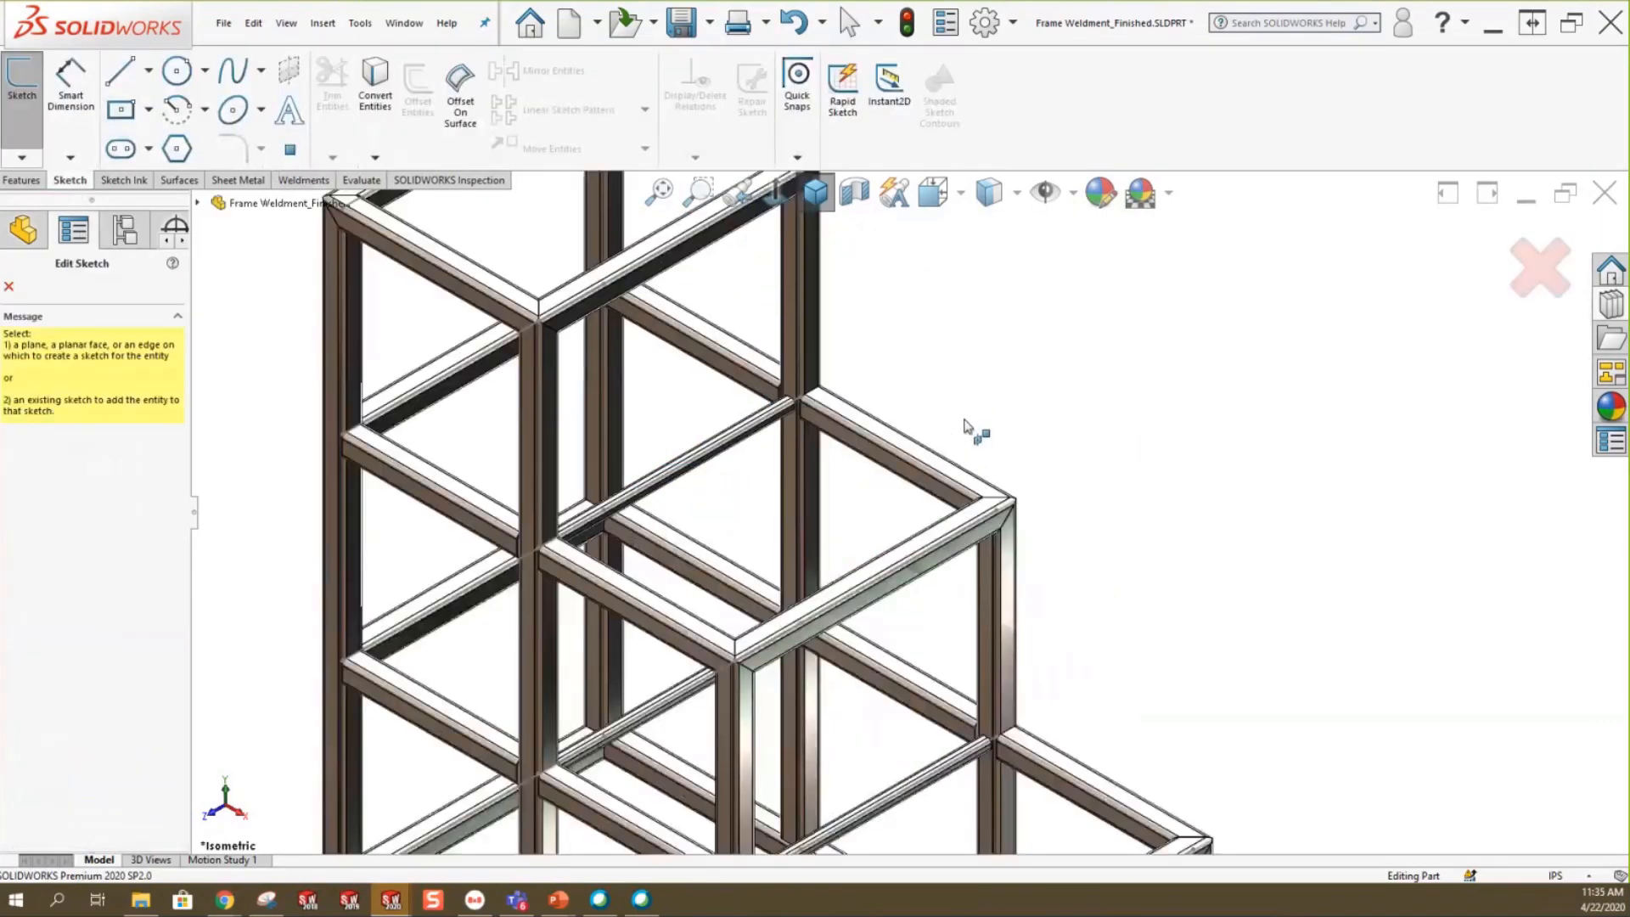
pyautogui.scroll(-3, 964, 424)
pyautogui.click(804, 431)
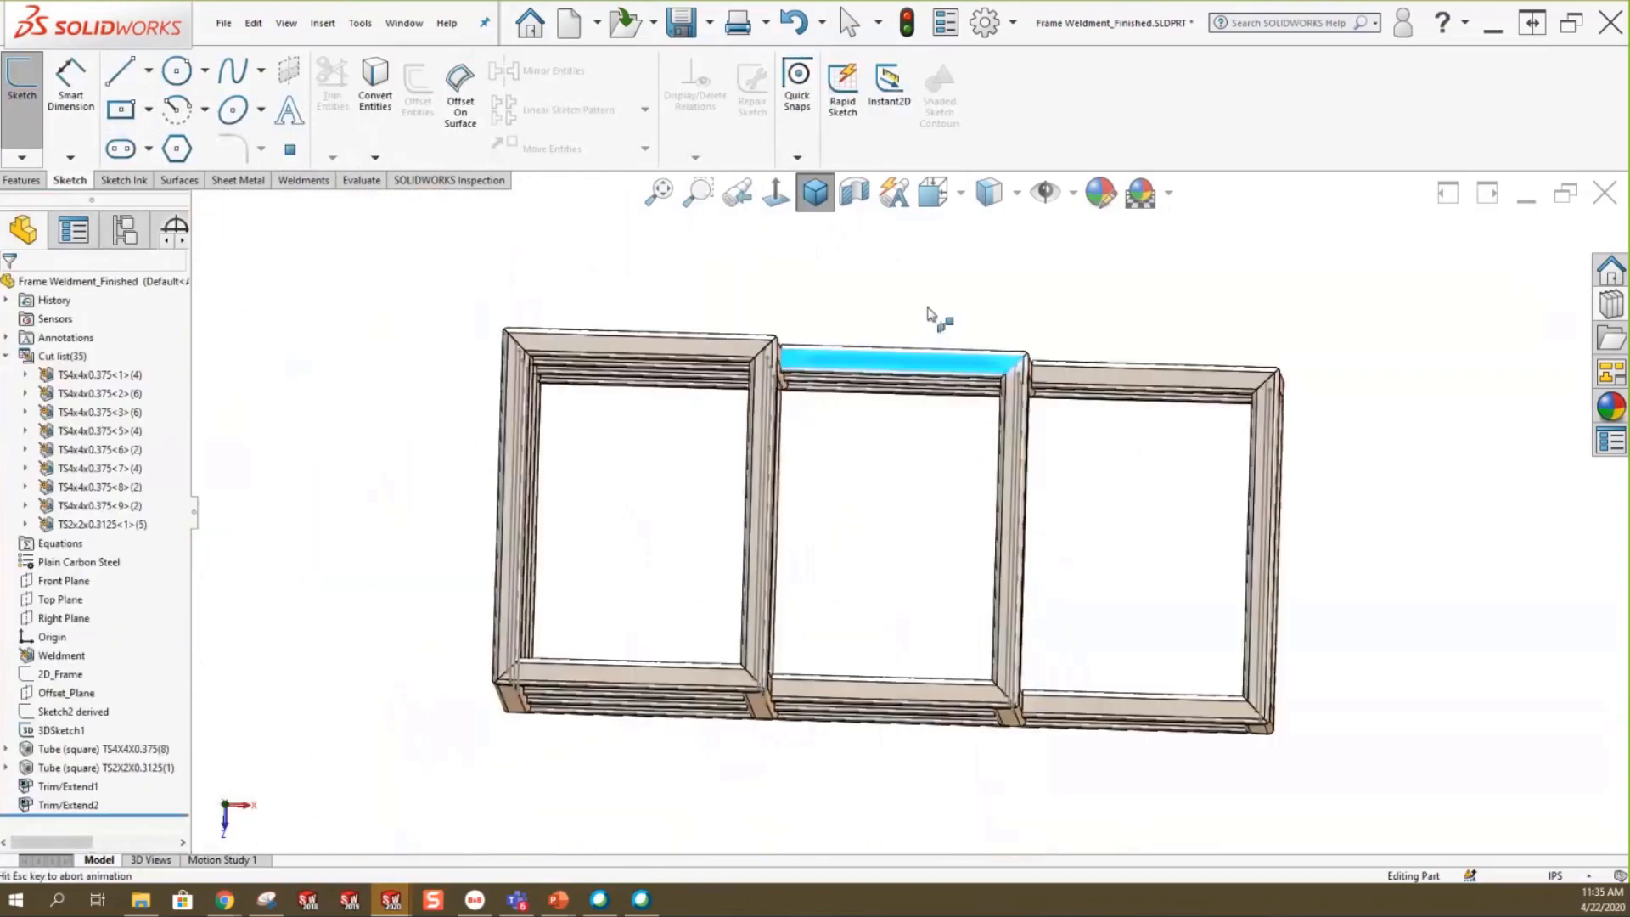
pyautogui.scroll(-2, 840, 342)
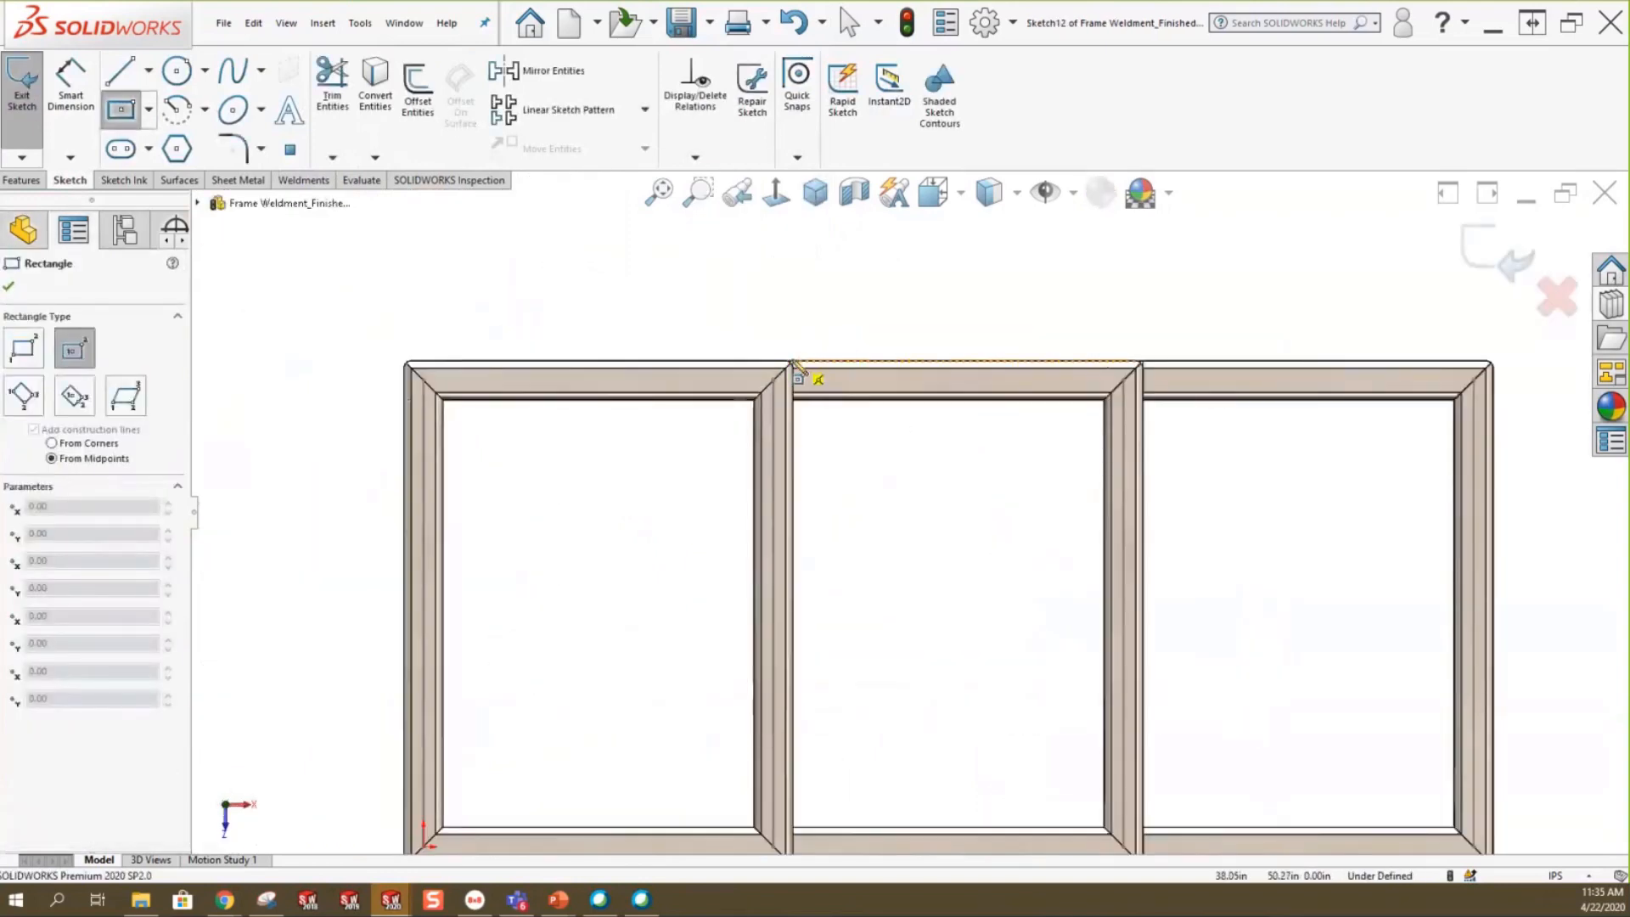
pyautogui.scroll(-2, 815, 363)
pyautogui.scroll(-2, 815, 367)
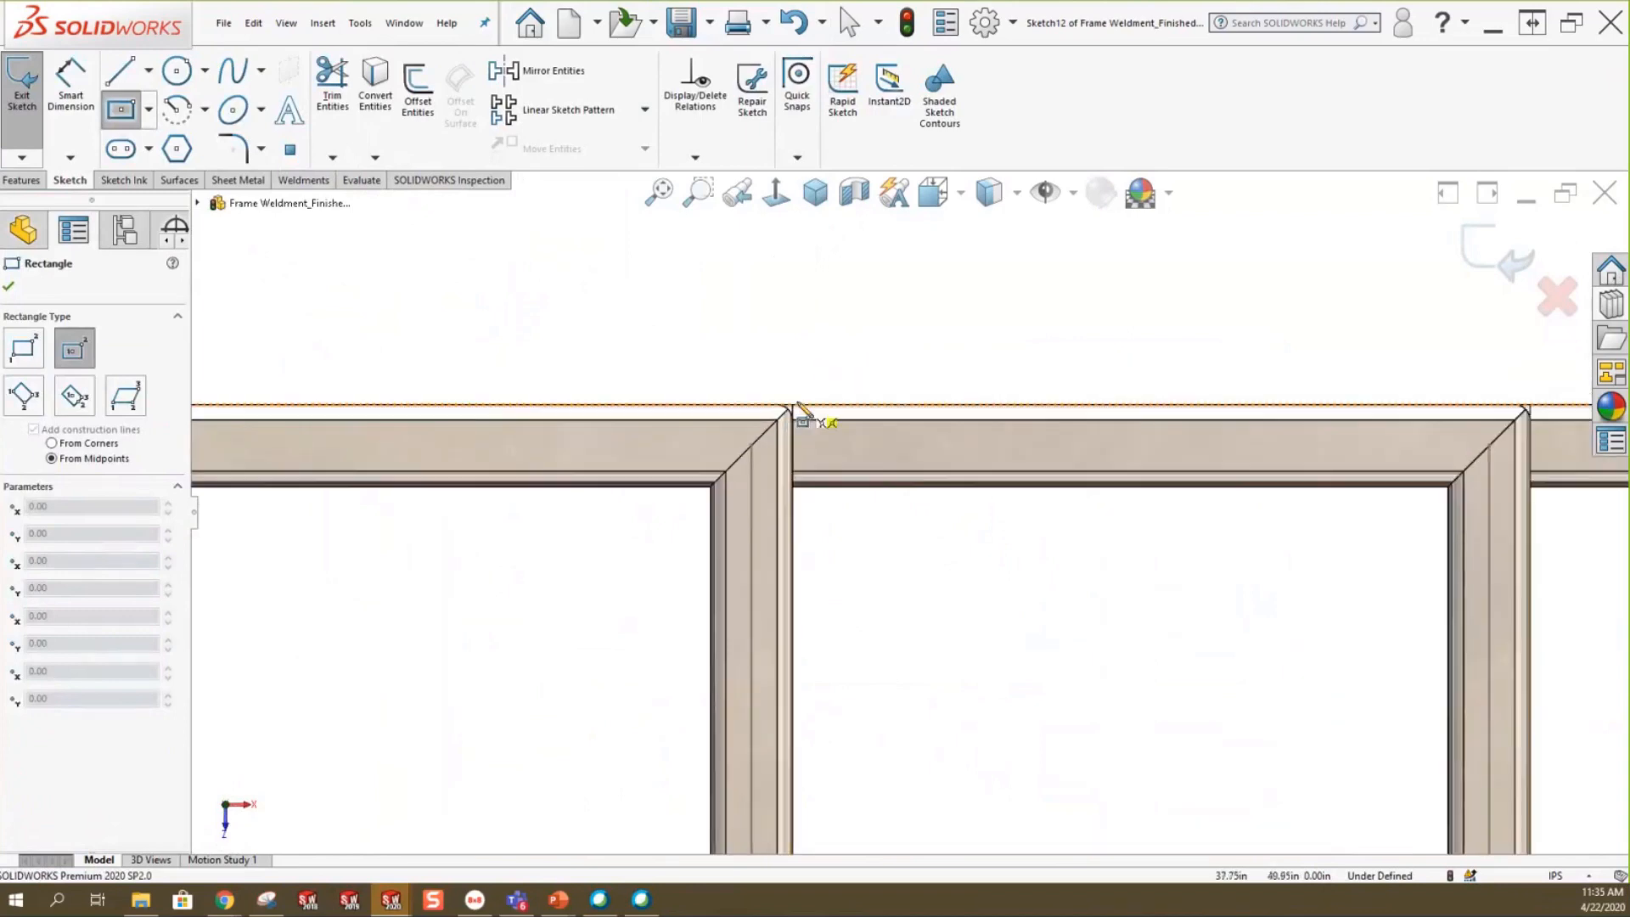
pyautogui.click(792, 409)
pyautogui.scroll(4, 1087, 702)
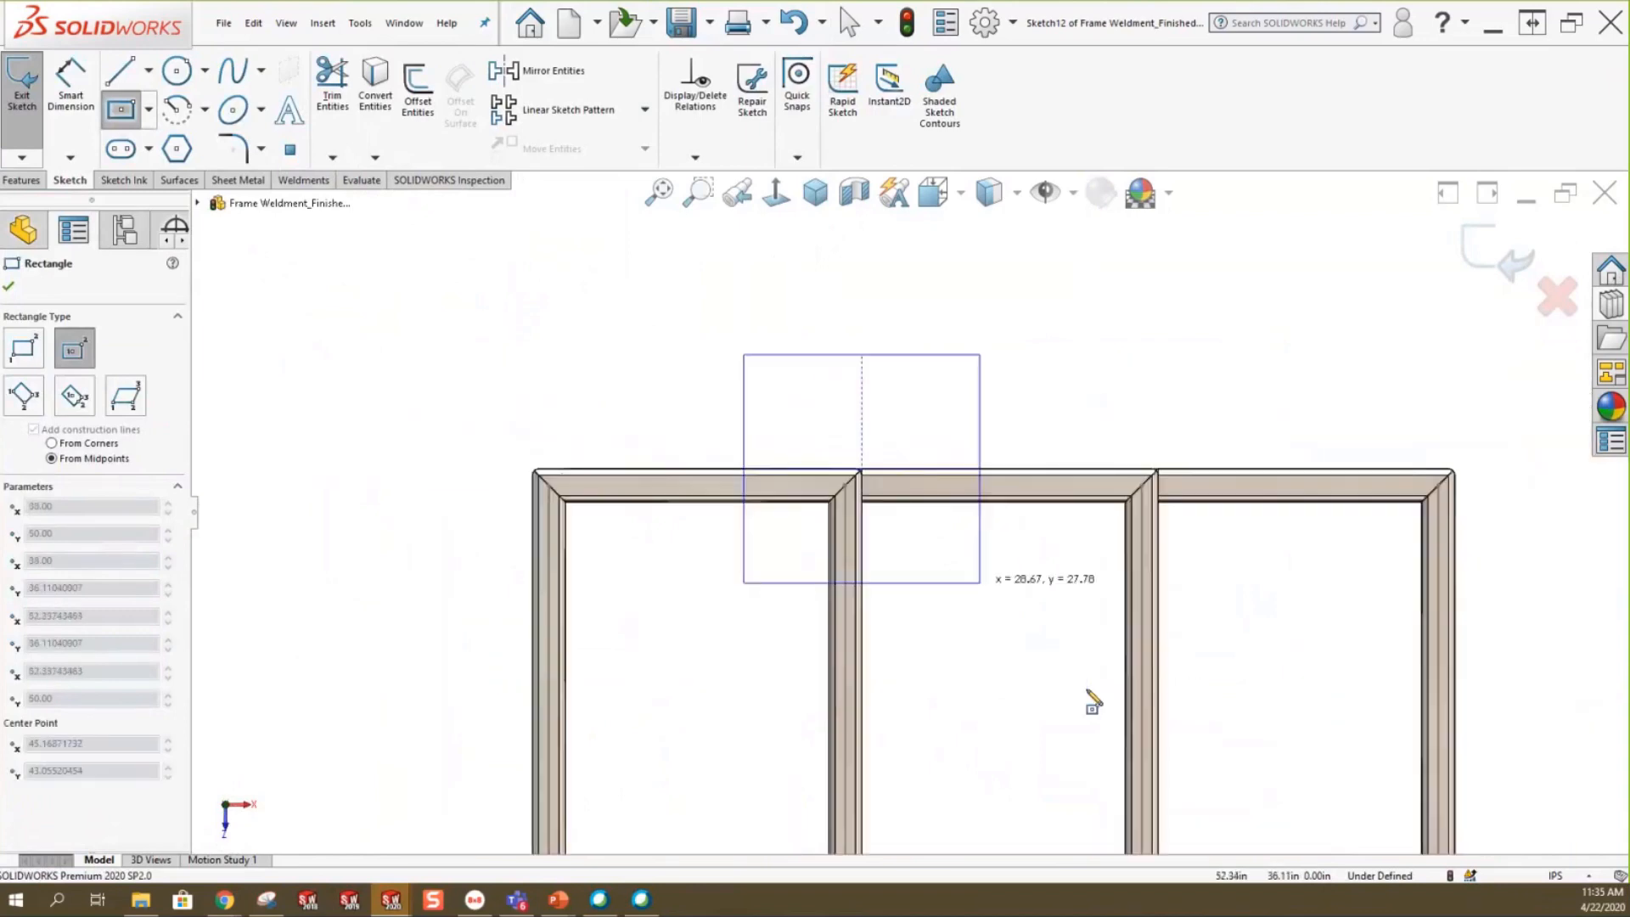
# Sketch a corner rectangle about 36 by 52 in over the middle bay's top opening and frame, then leave the rectangle tool.
pyautogui.click(23, 351)
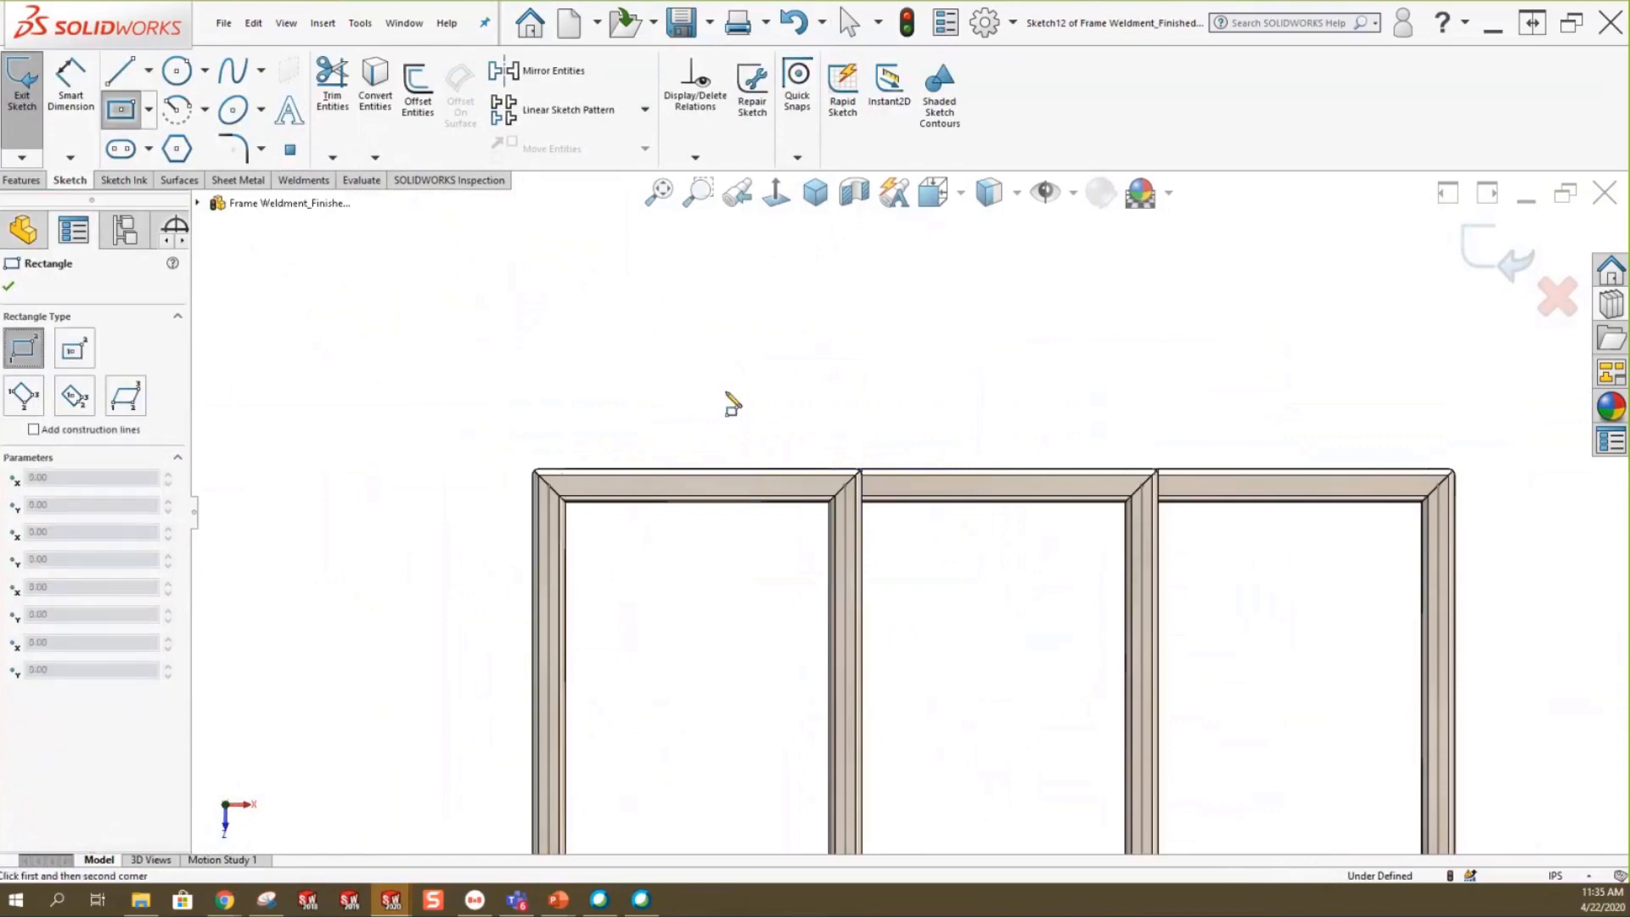
pyautogui.click(863, 472)
pyautogui.scroll(3, 909, 515)
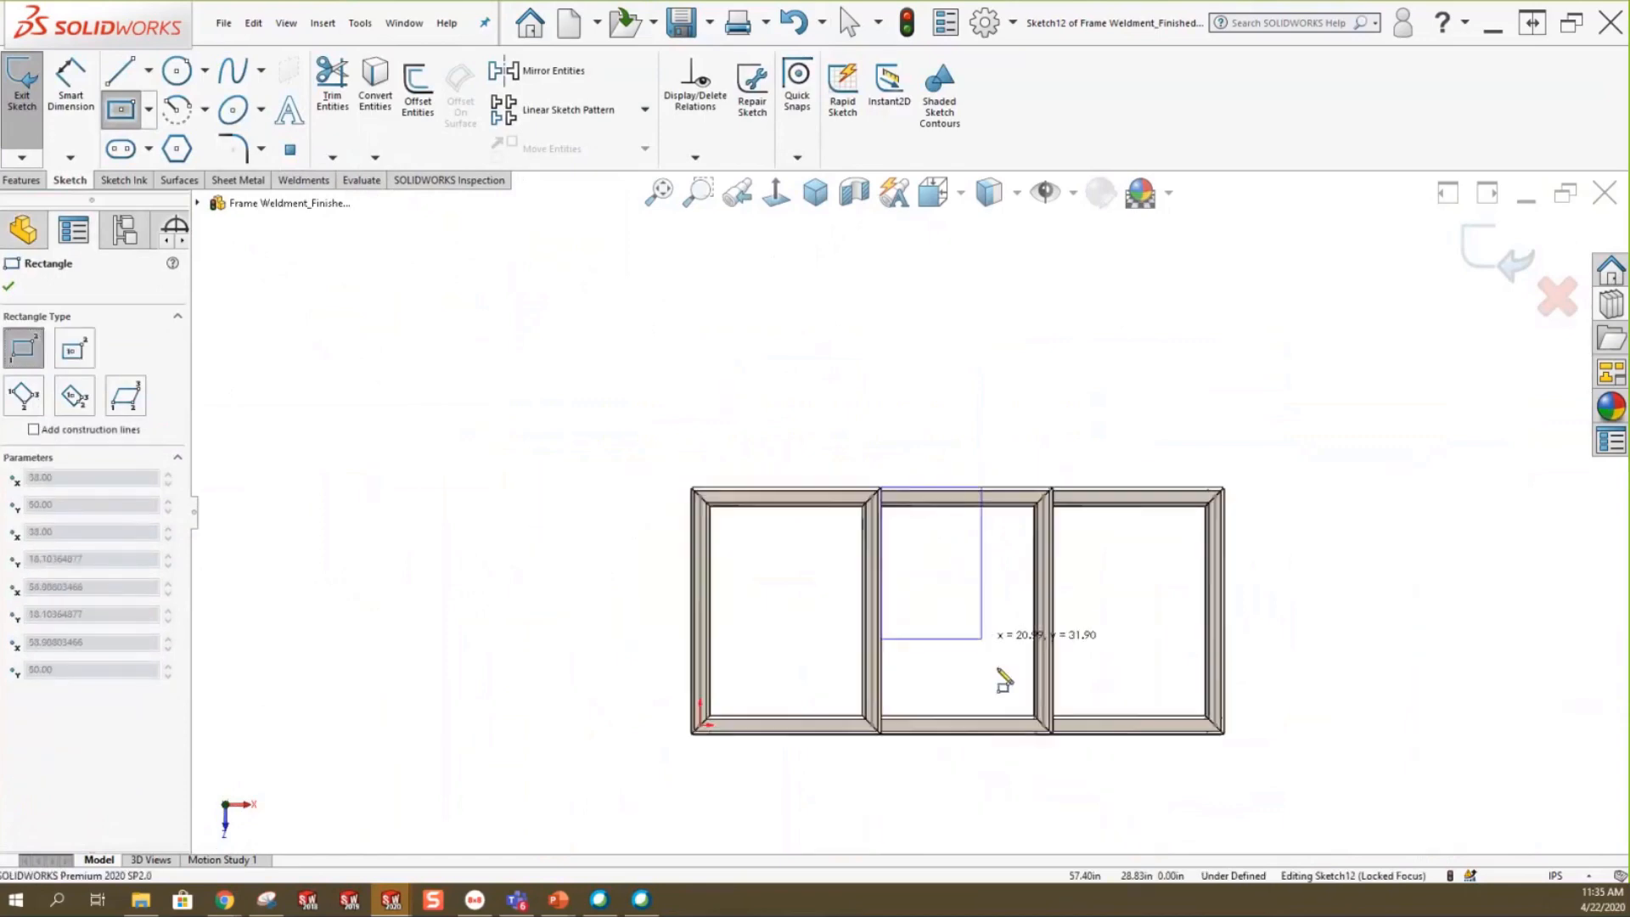
pyautogui.click(1064, 747)
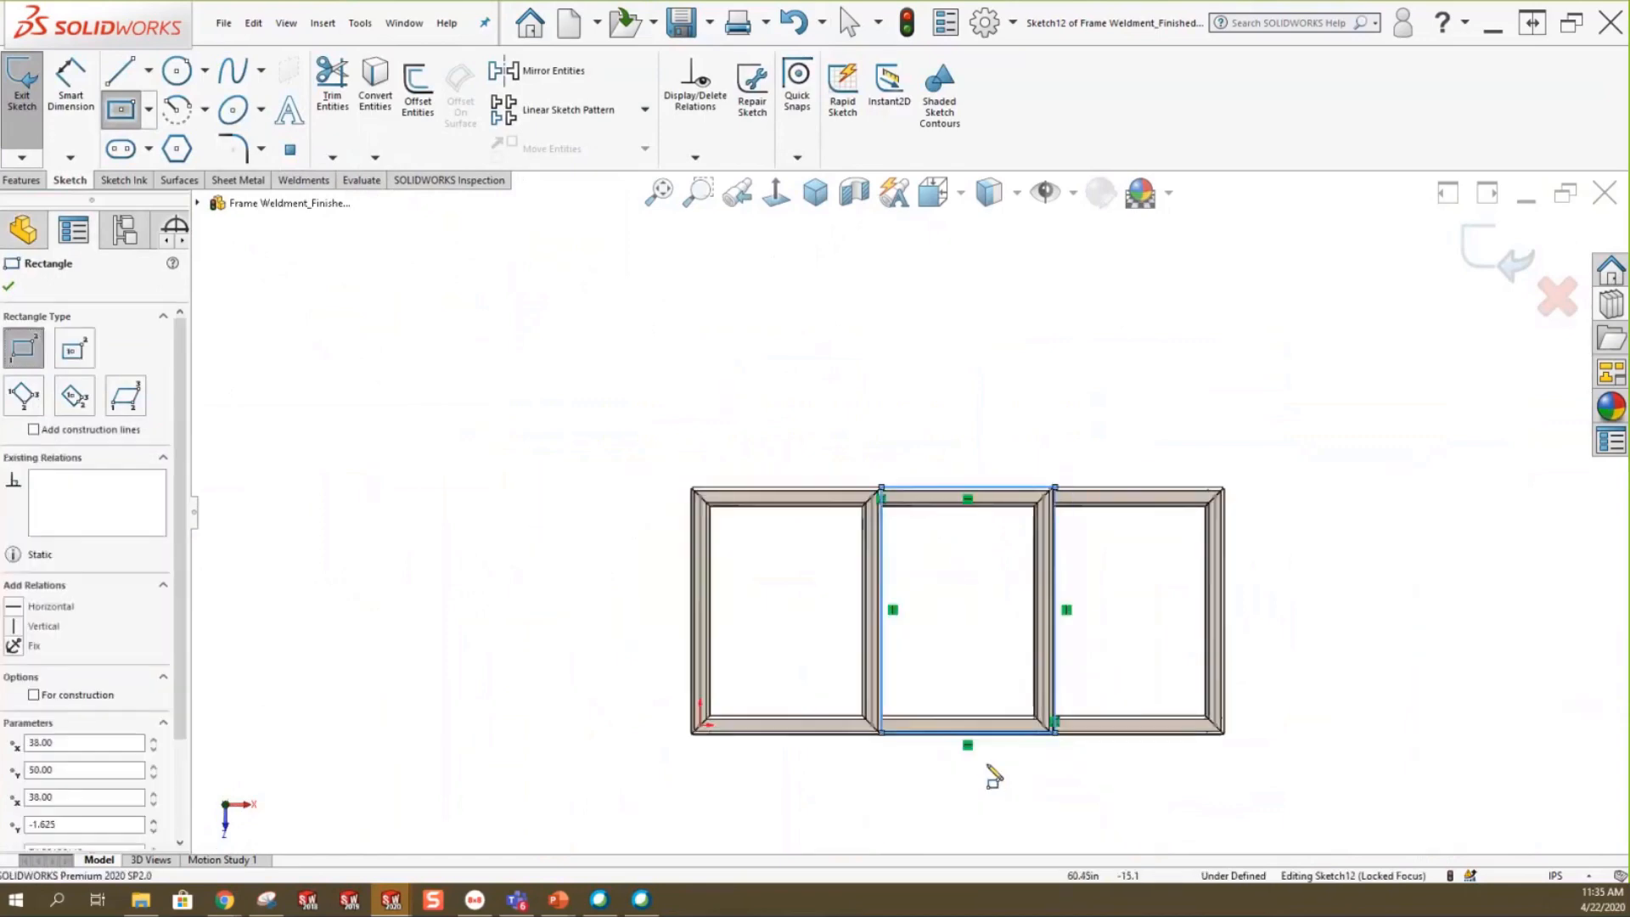
pyautogui.click(75, 348)
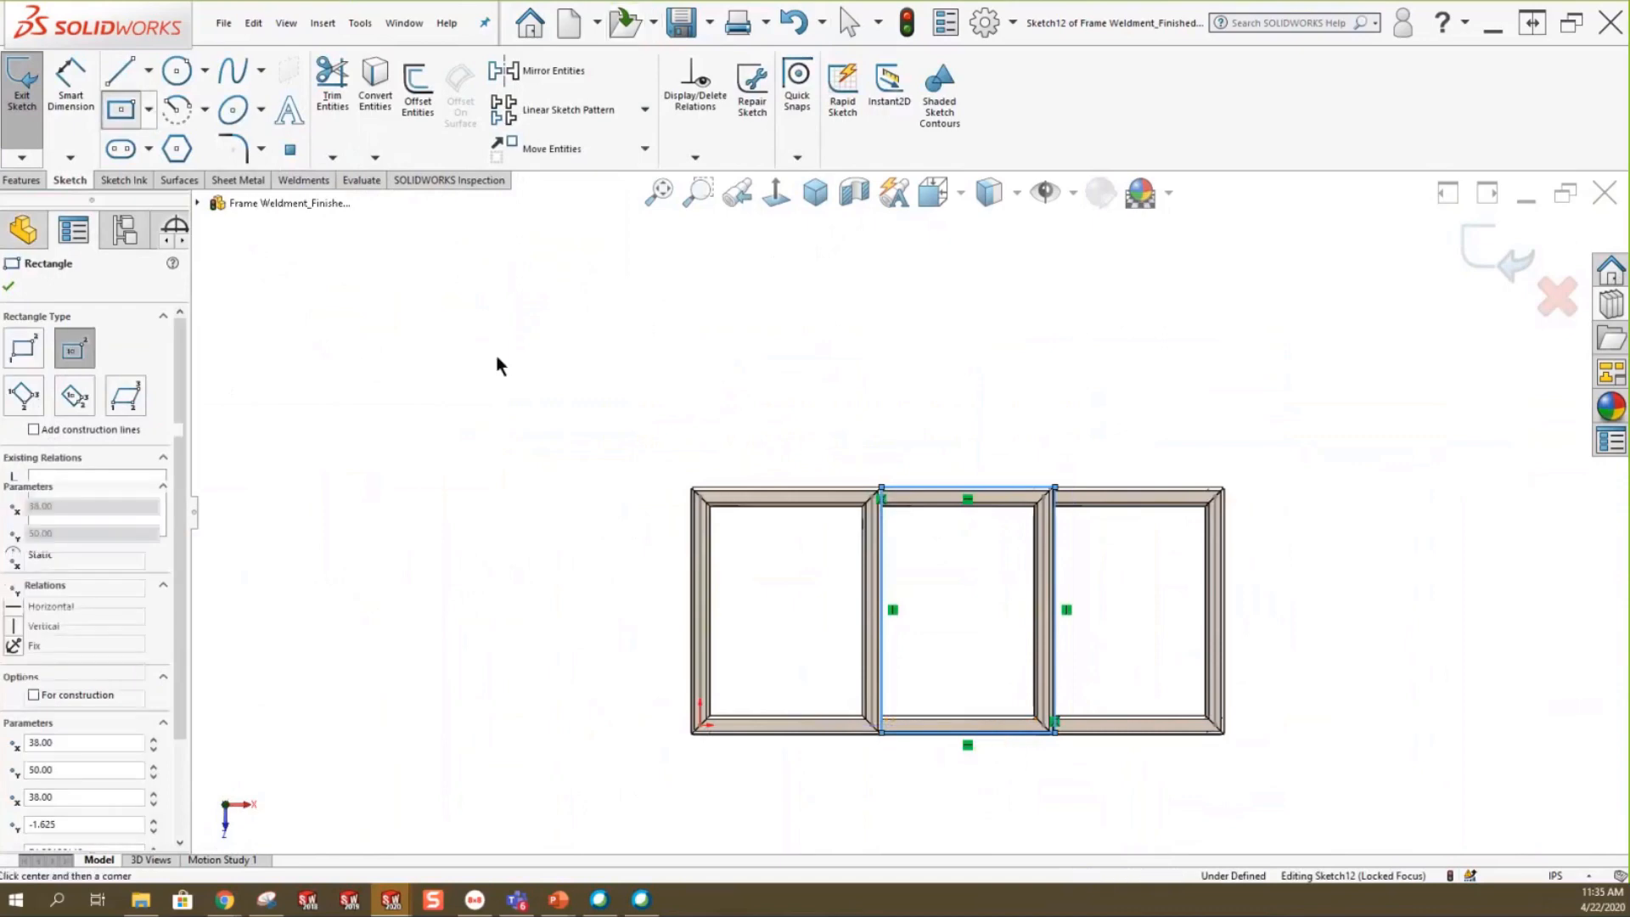
pyautogui.press('Escape')
# Make the rectangle's rear corner beside the lowest bay coincident with the outer edge of the middle bay's top cross member.
pyautogui.moveTo(597, 409); pyautogui.dragTo(593, 338, button='middle')
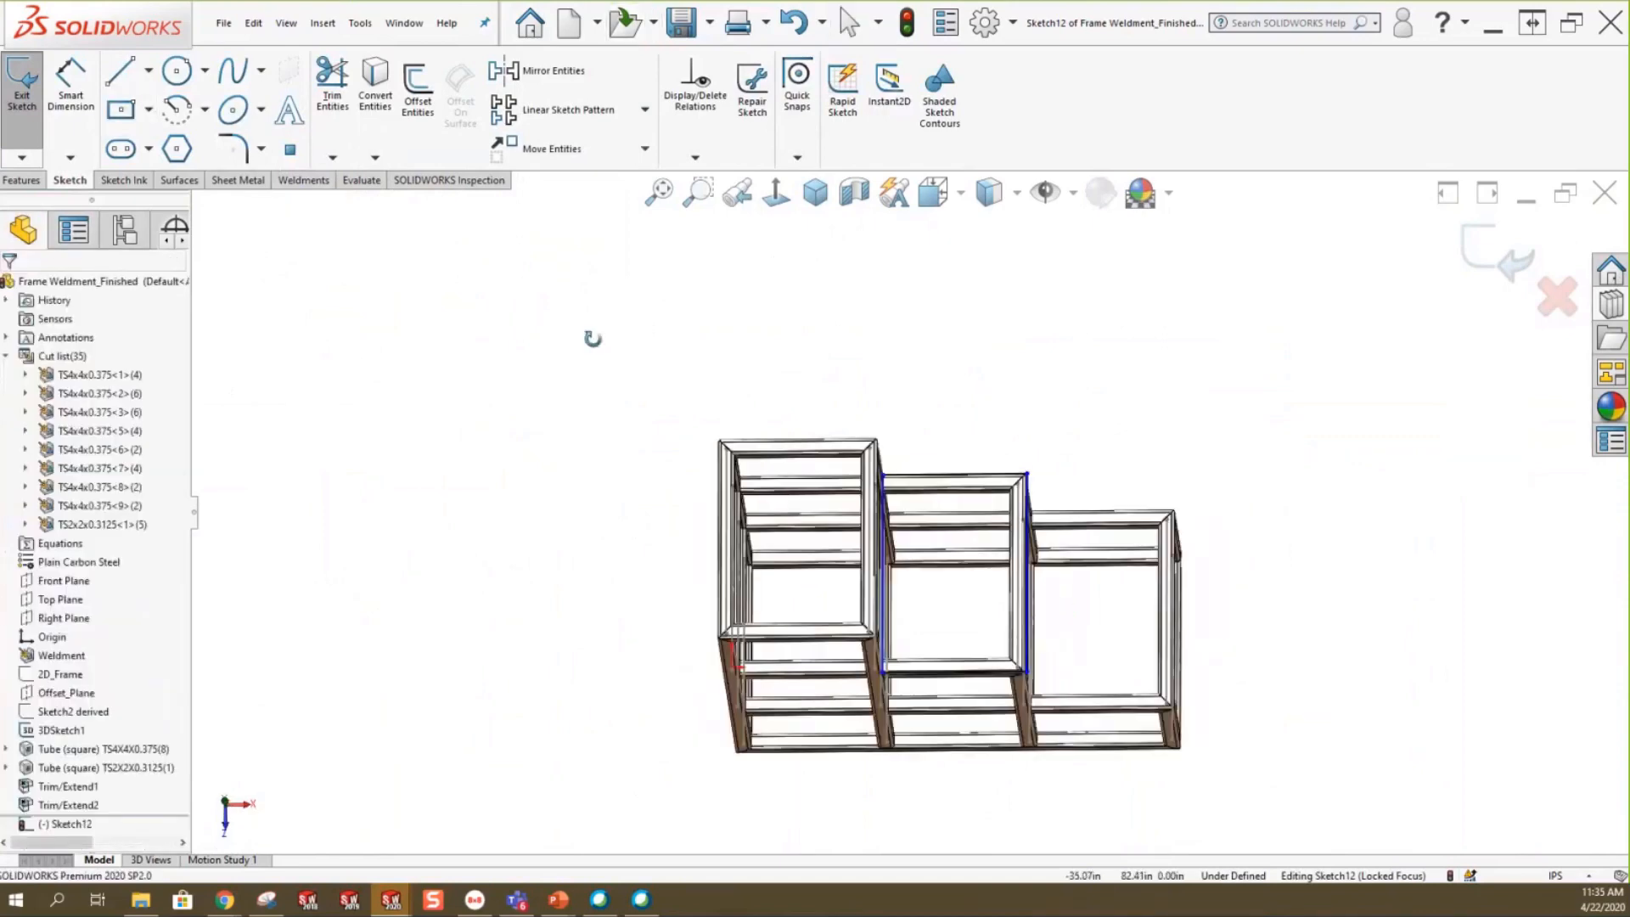
pyautogui.scroll(-5, 912, 534)
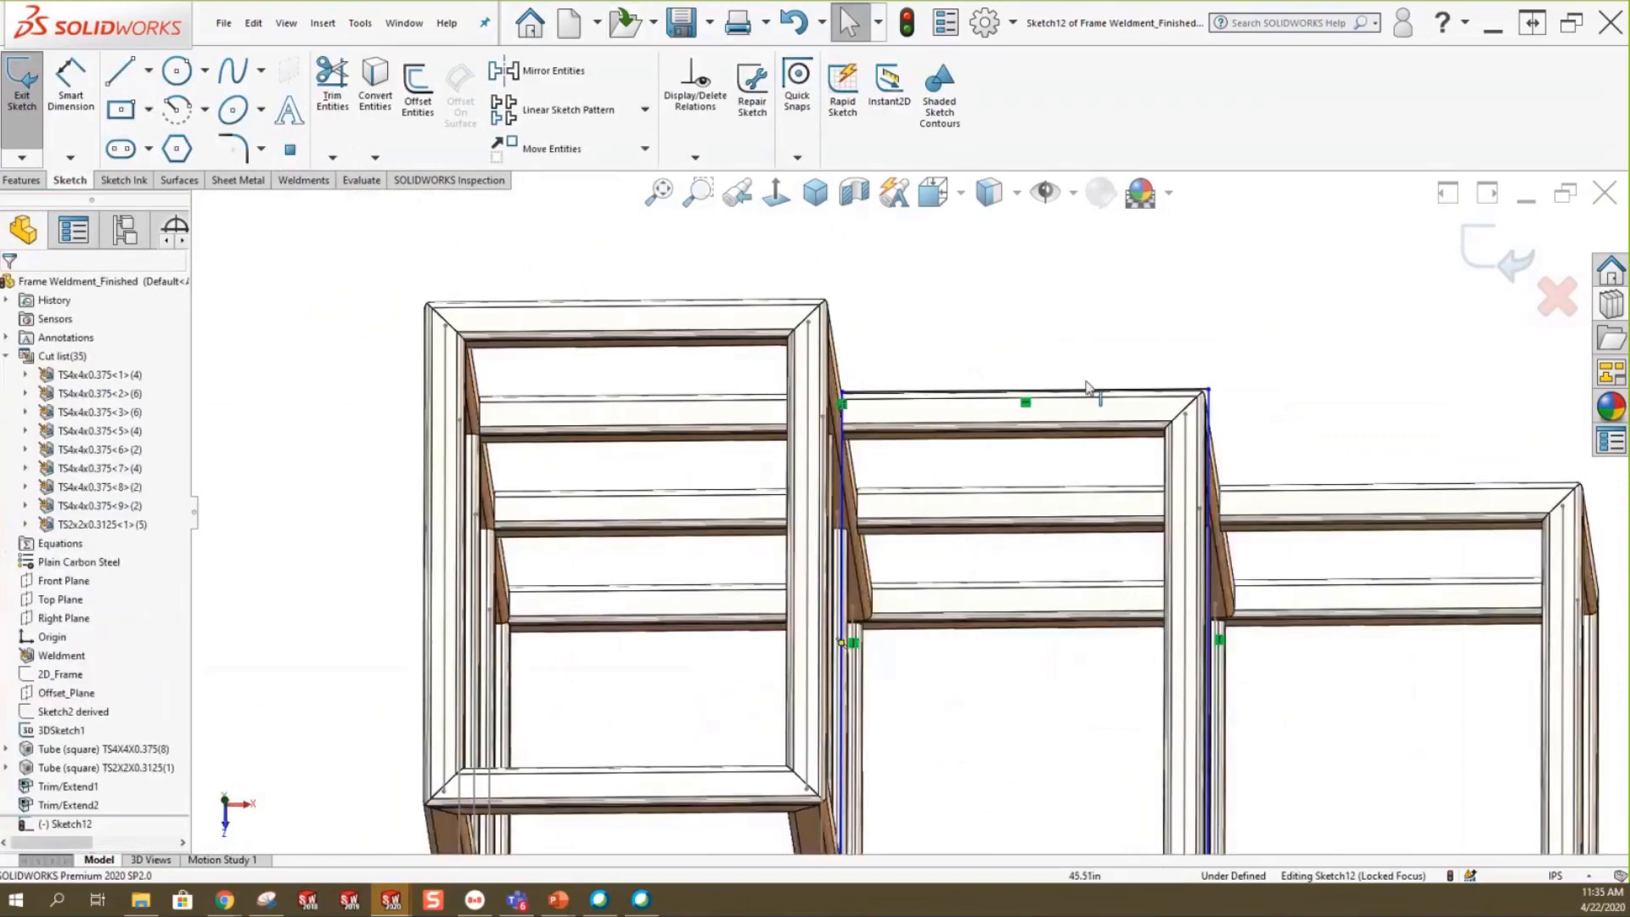
pyautogui.scroll(-4, 1338, 343)
pyautogui.scroll(-2, 1128, 460)
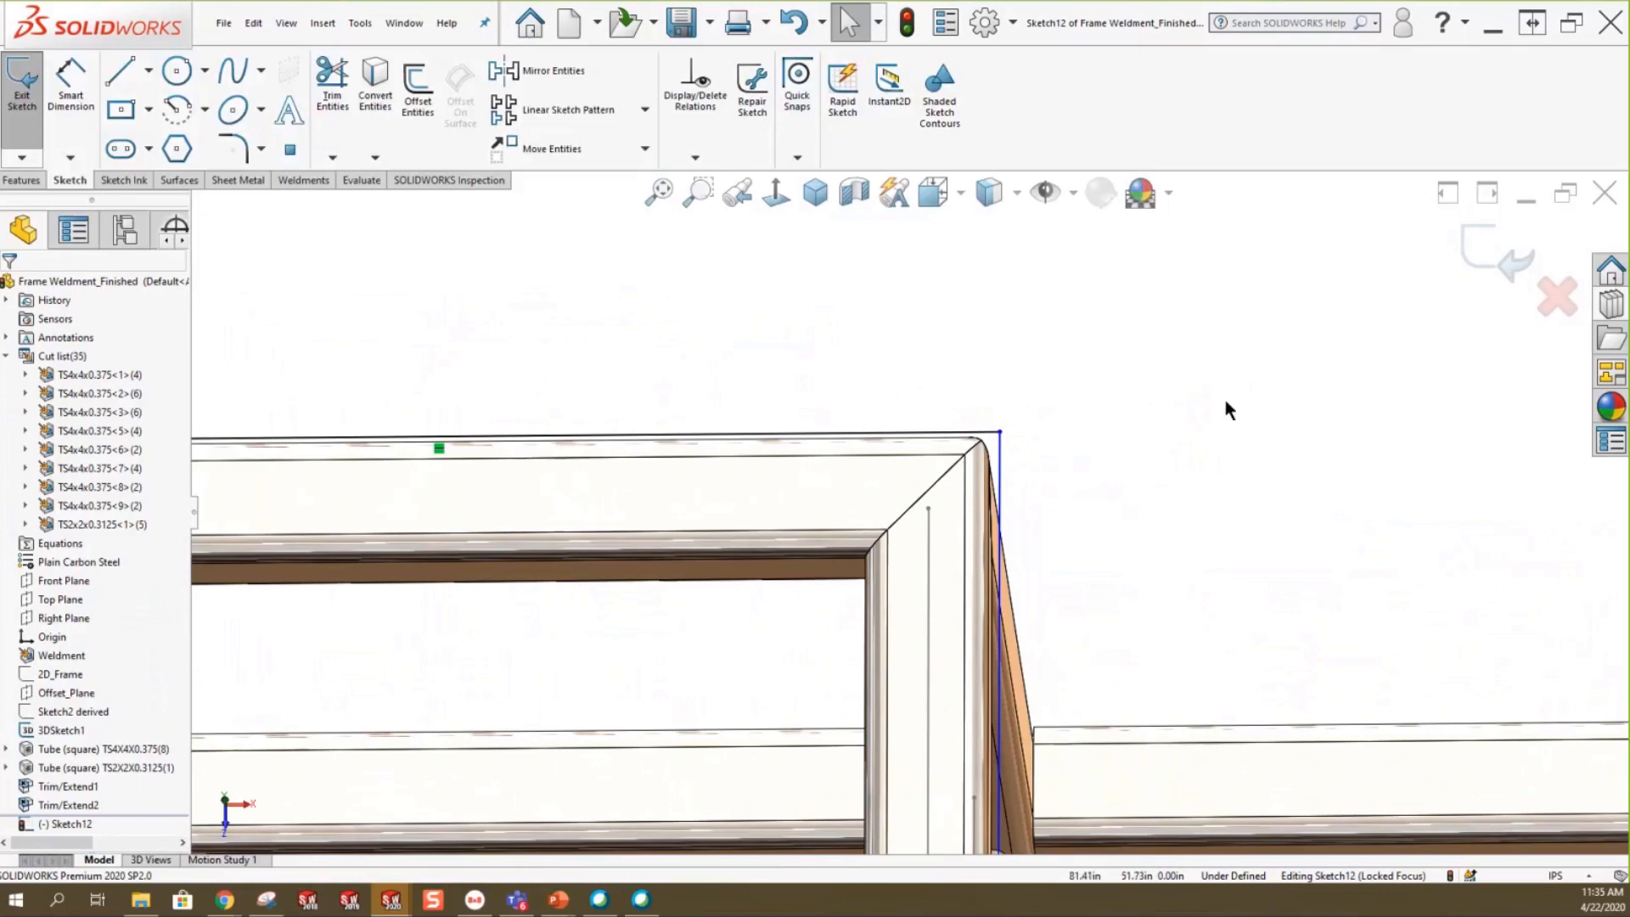
pyautogui.click(825, 198)
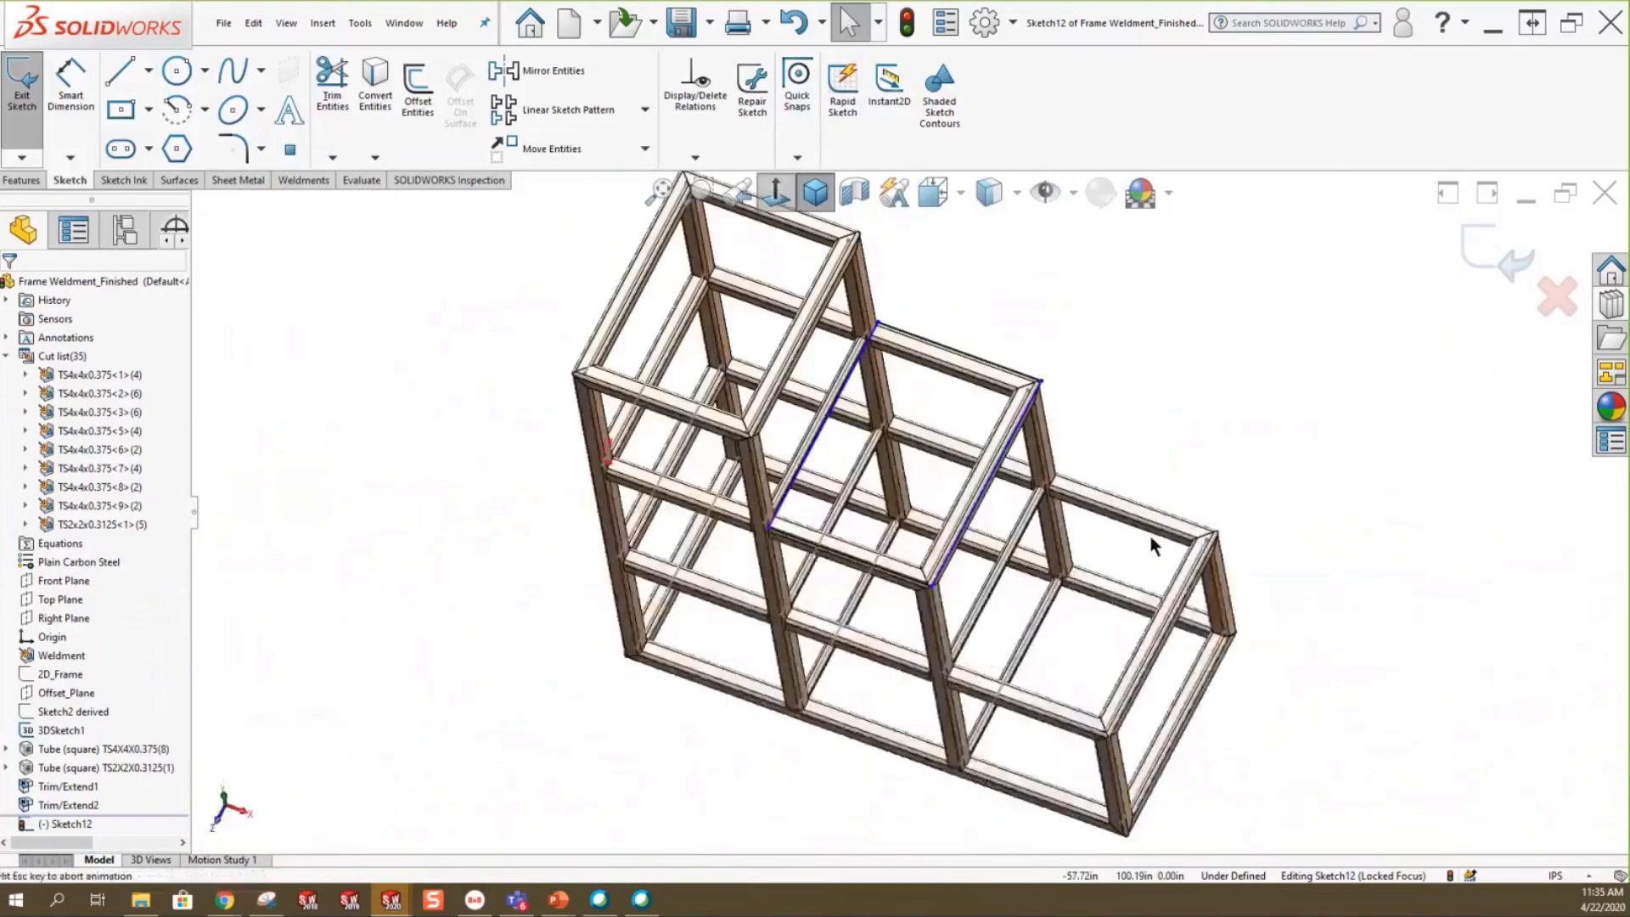
pyautogui.scroll(-6, 1077, 327)
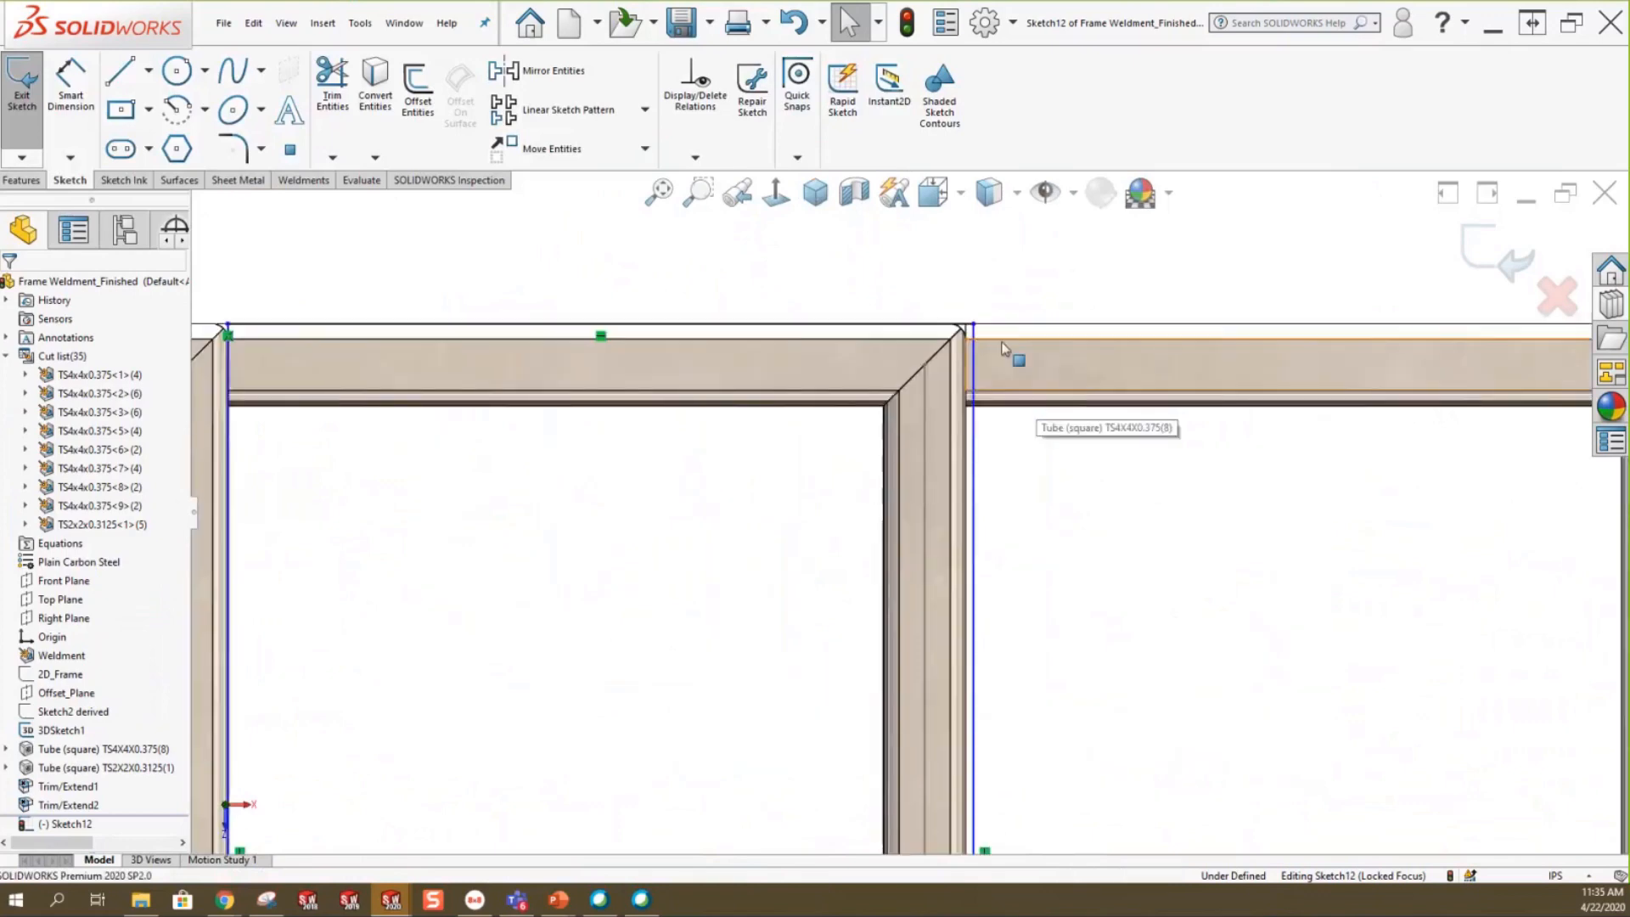
pyautogui.click(972, 326)
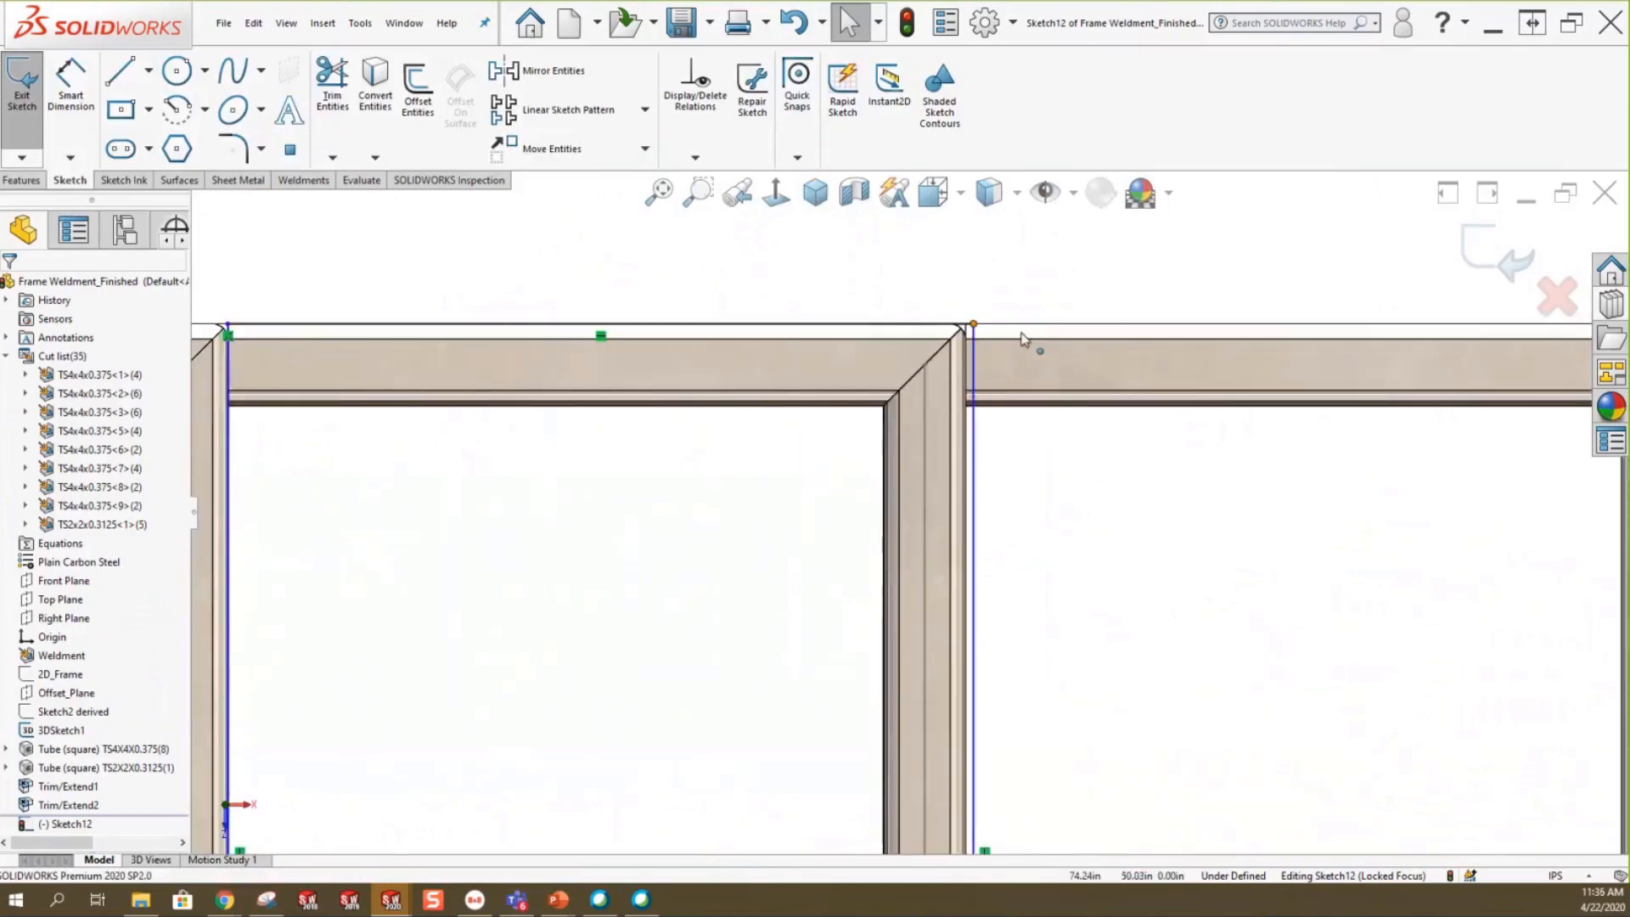
pyautogui.keyDown('ctrl'); pyautogui.click(968, 435); pyautogui.keyUp('ctrl')
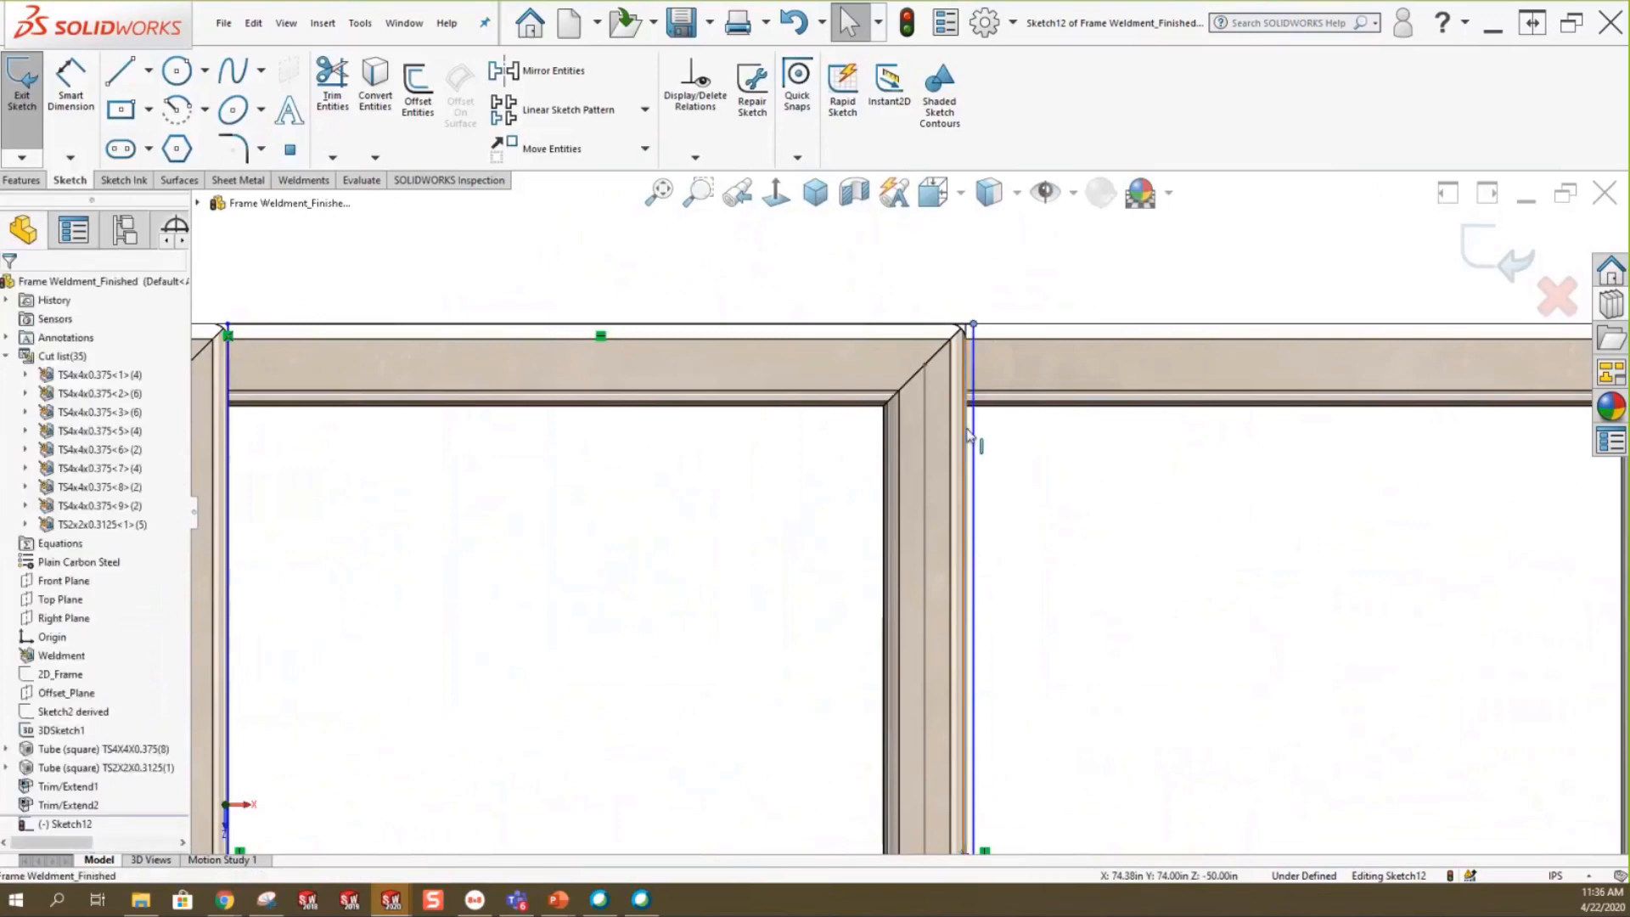
pyautogui.click(13, 600)
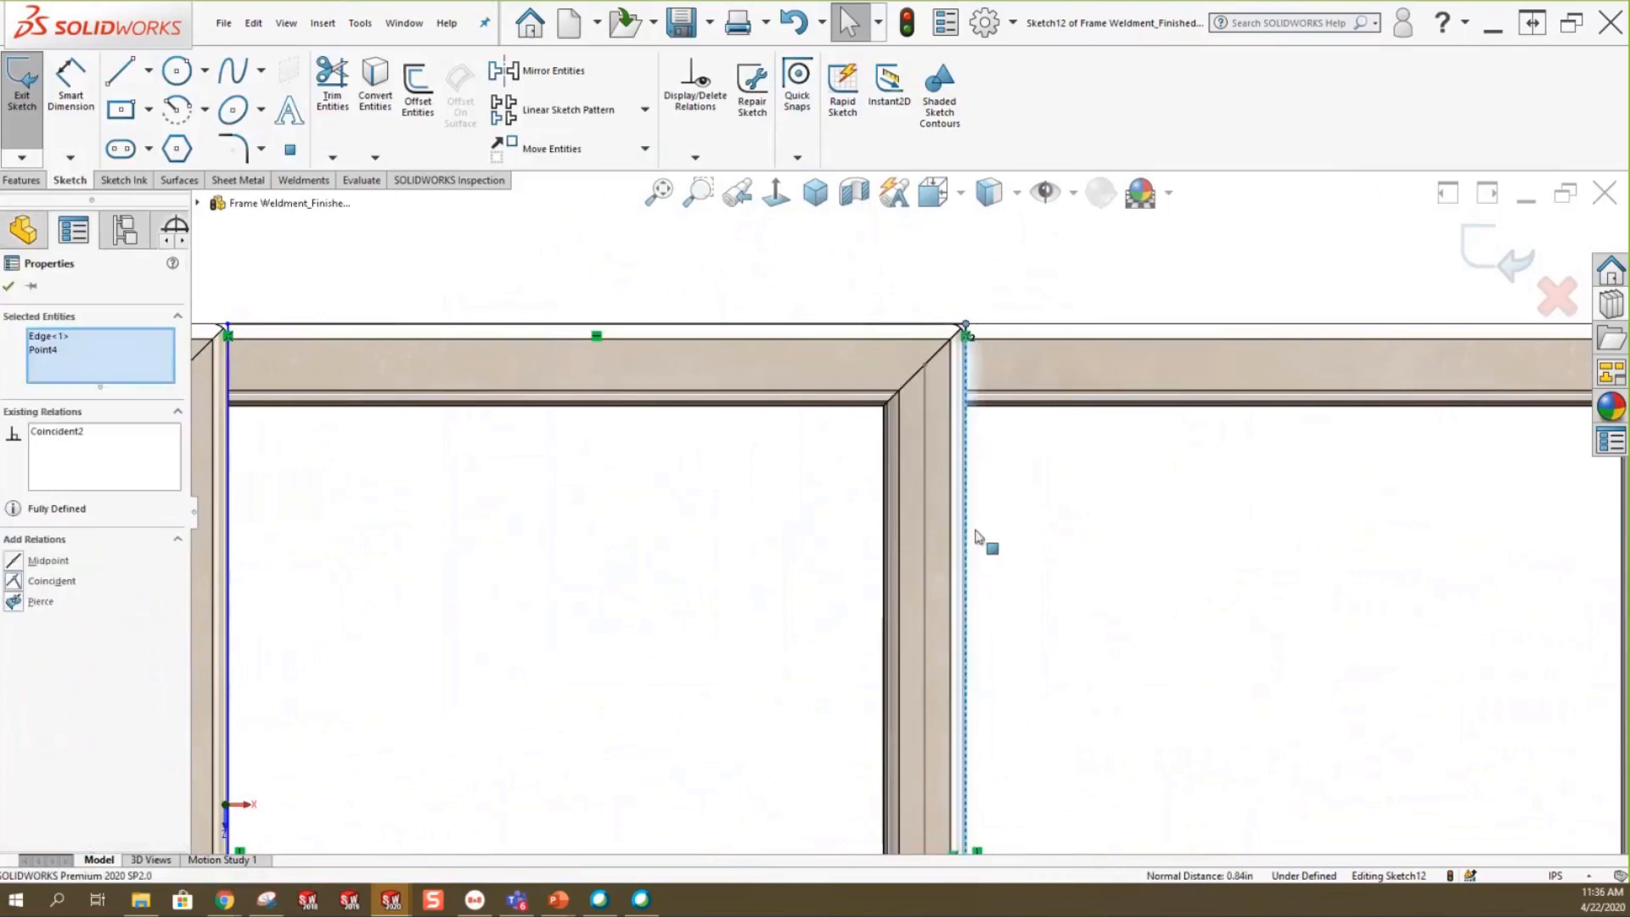
pyautogui.click(1163, 532)
# Make the rectangle's side beside the tallest bay collinear with the outer edge of the adjacent top tube, fully defining the sketch.
pyautogui.press('f')
pyautogui.scroll(-10, 837, 730)
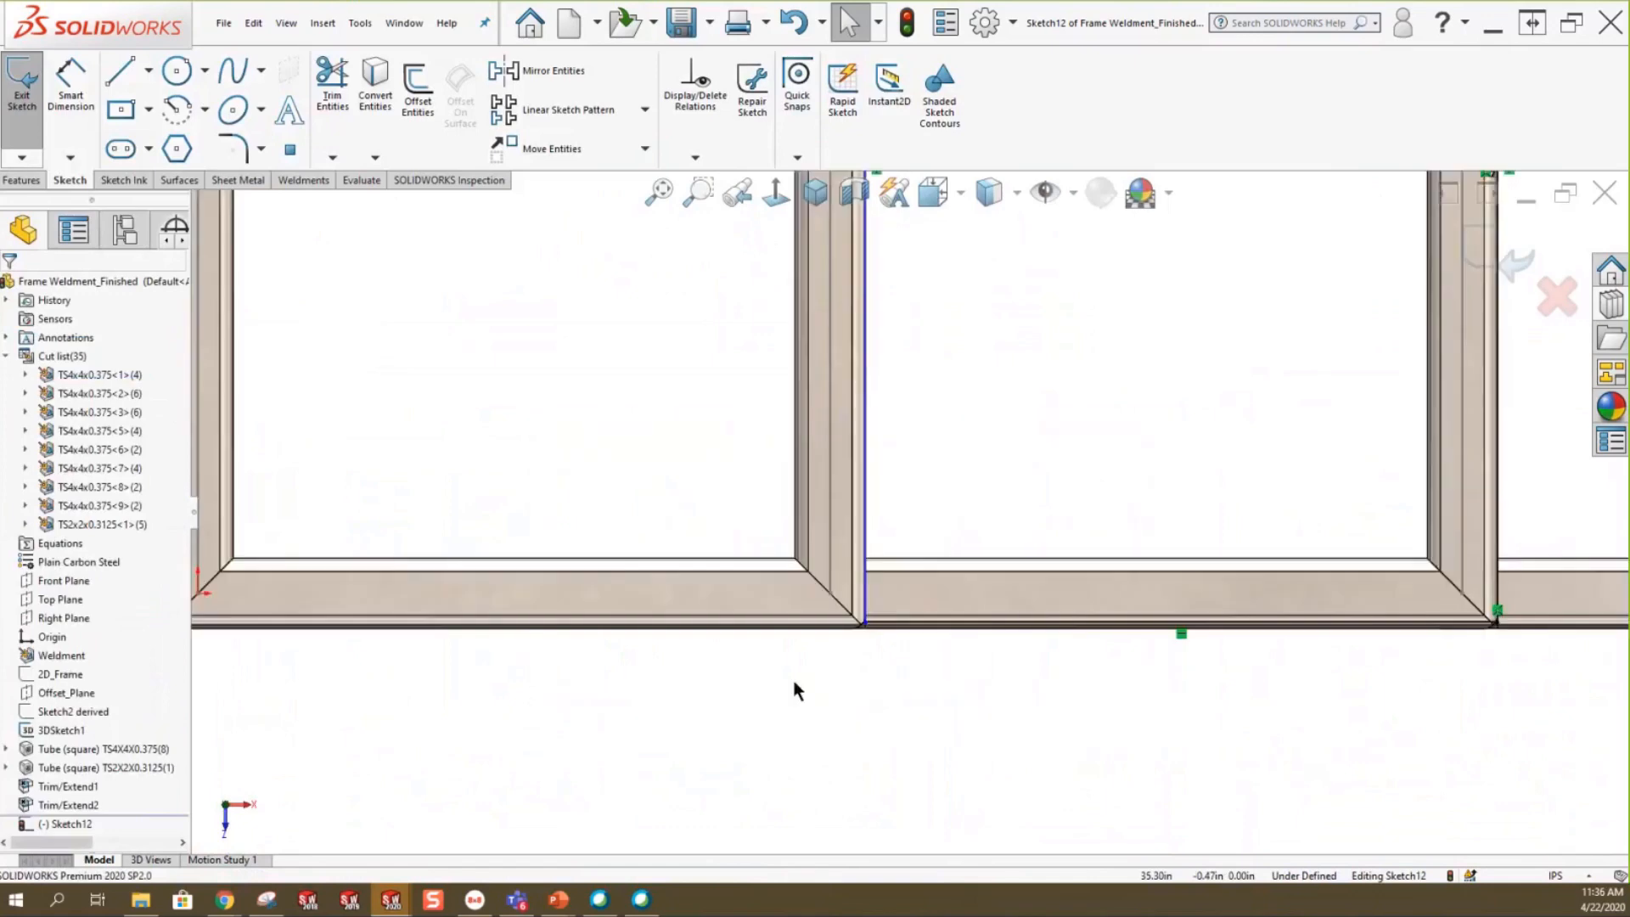
pyautogui.moveTo(806, 534); pyautogui.dragTo(944, 509)
pyautogui.click(850, 365)
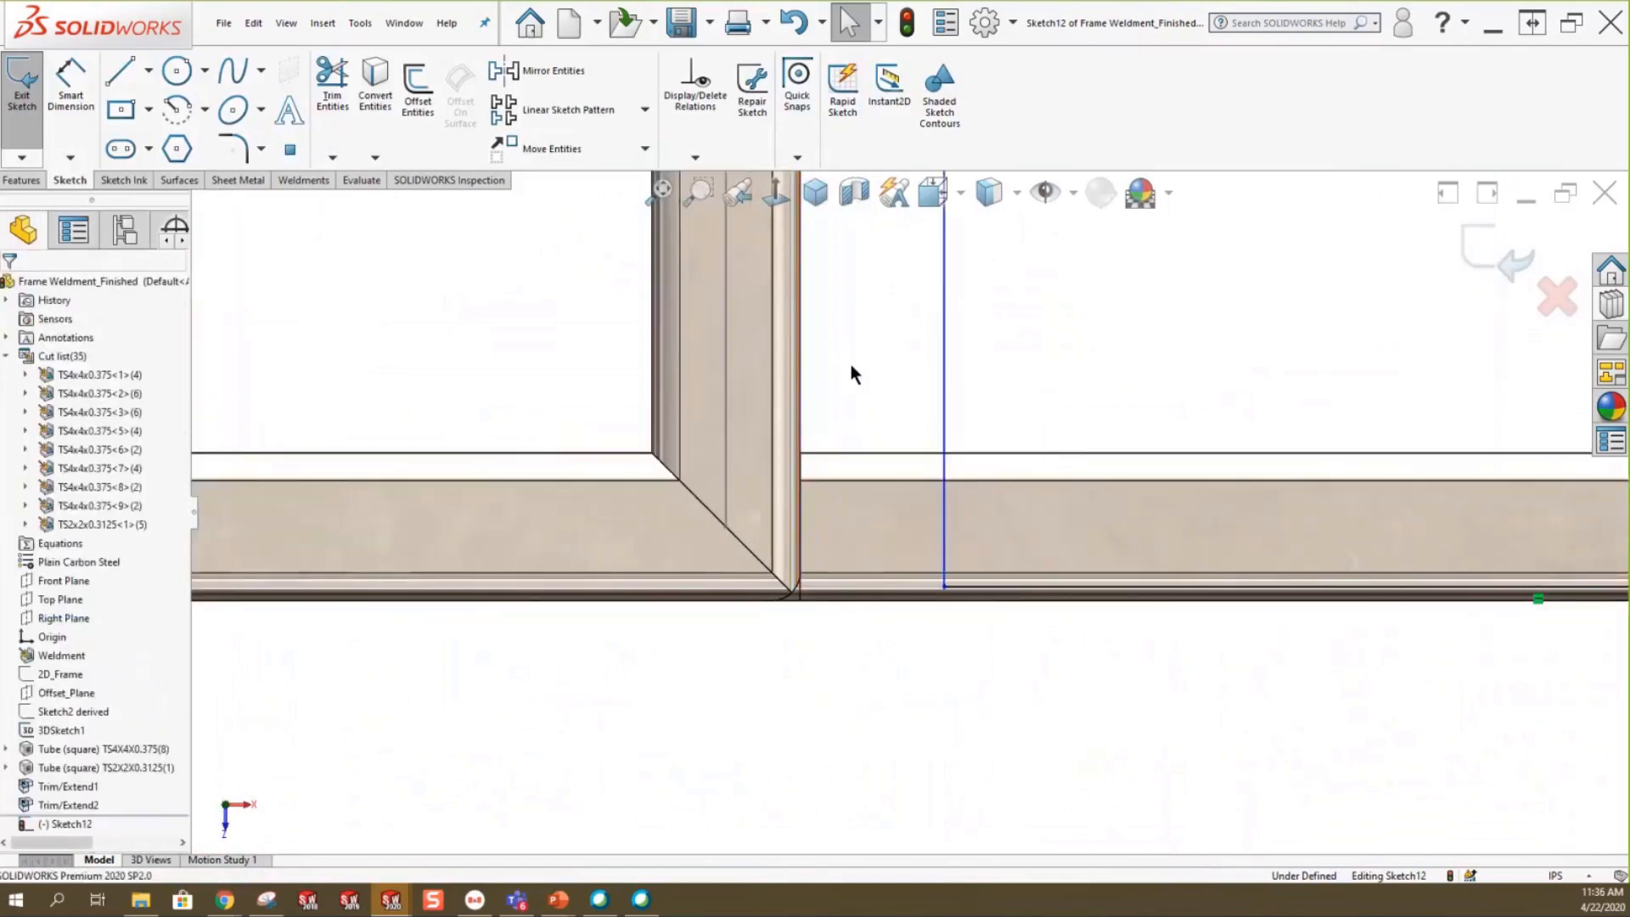
pyautogui.click(801, 367)
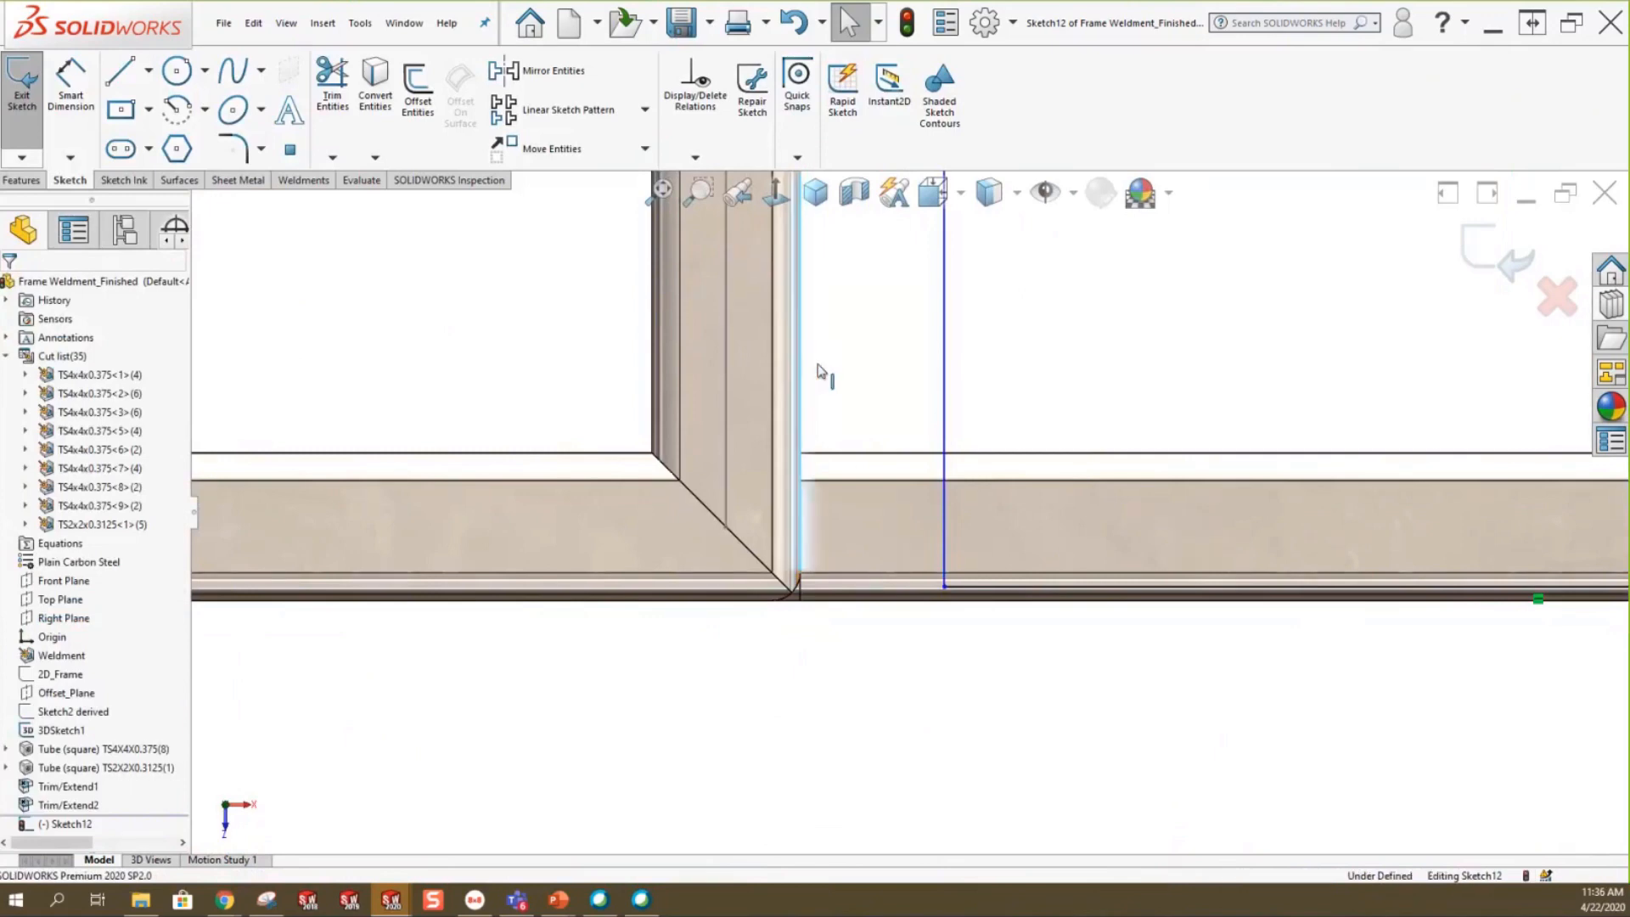
pyautogui.keyDown('ctrl'); pyautogui.click(945, 387); pyautogui.keyUp('ctrl')
pyautogui.click(12, 564)
pyautogui.click(1016, 771)
pyautogui.scroll(5, 920, 764)
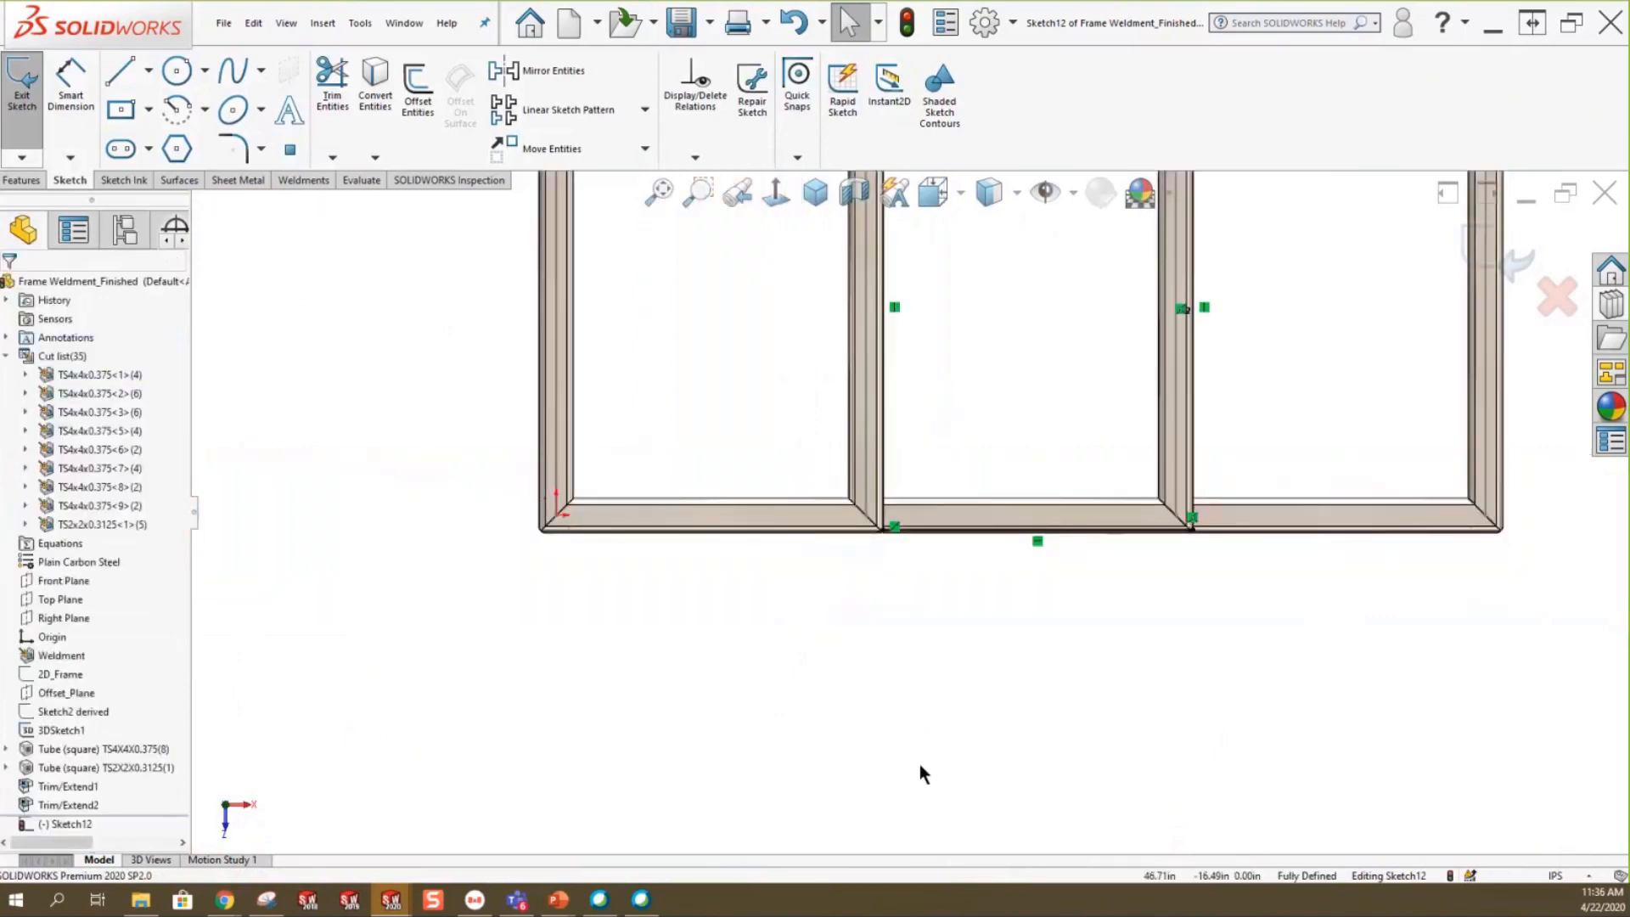
# Start a sheet metal Base Flange from the rectangle sketch and reverse its thickness direction so the plate sits on the frame.
pyautogui.click(815, 194)
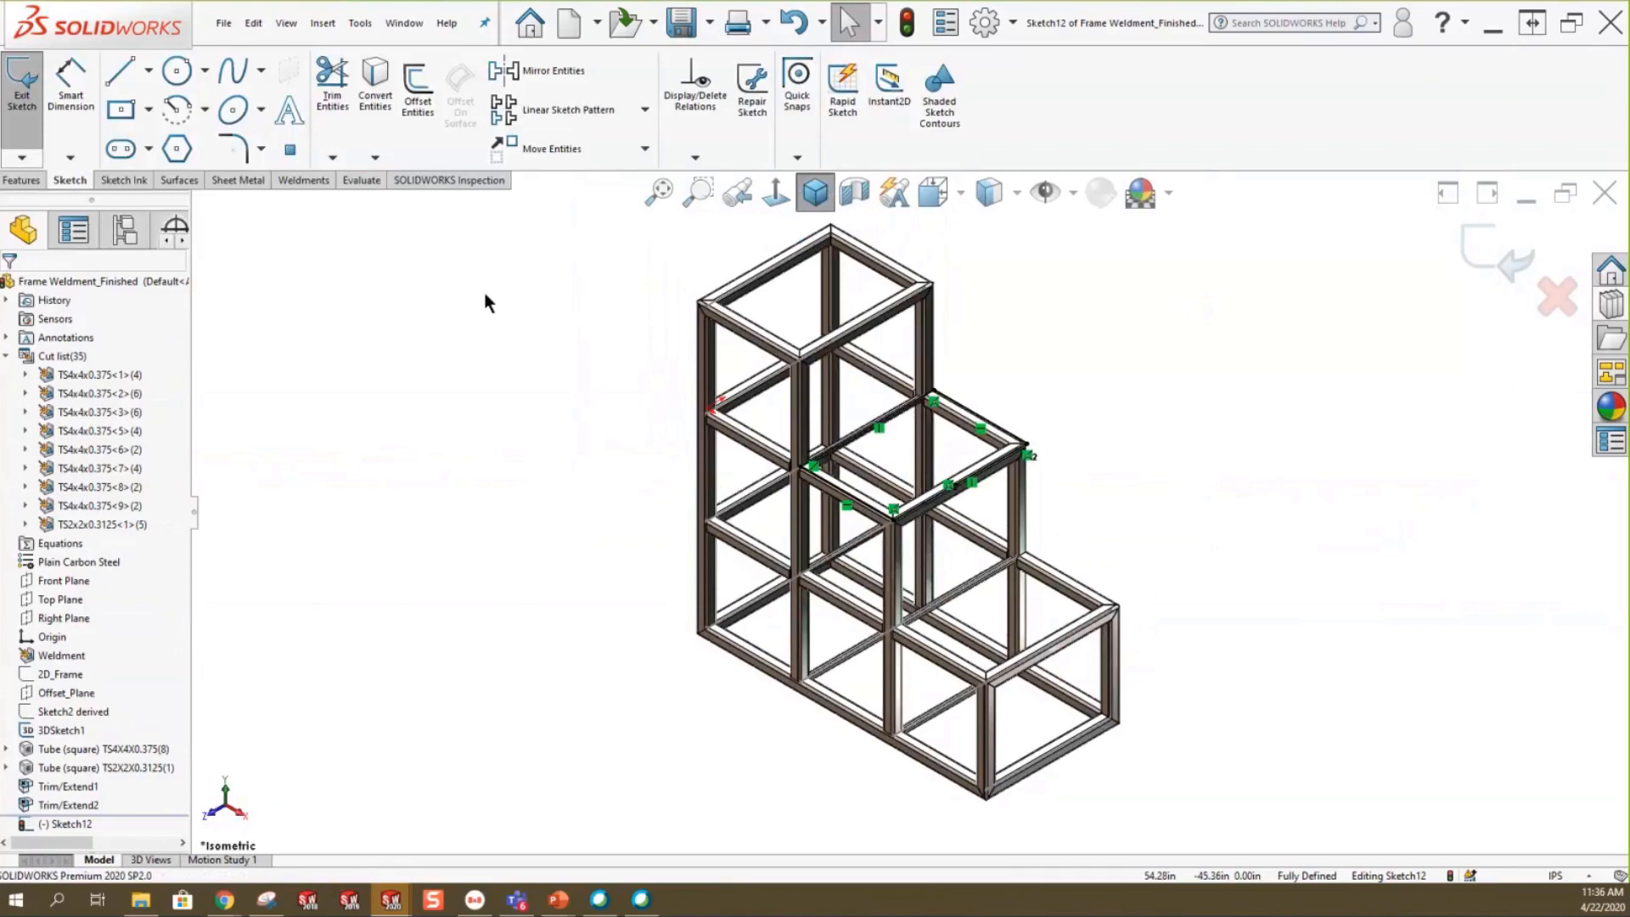
pyautogui.click(39, 178)
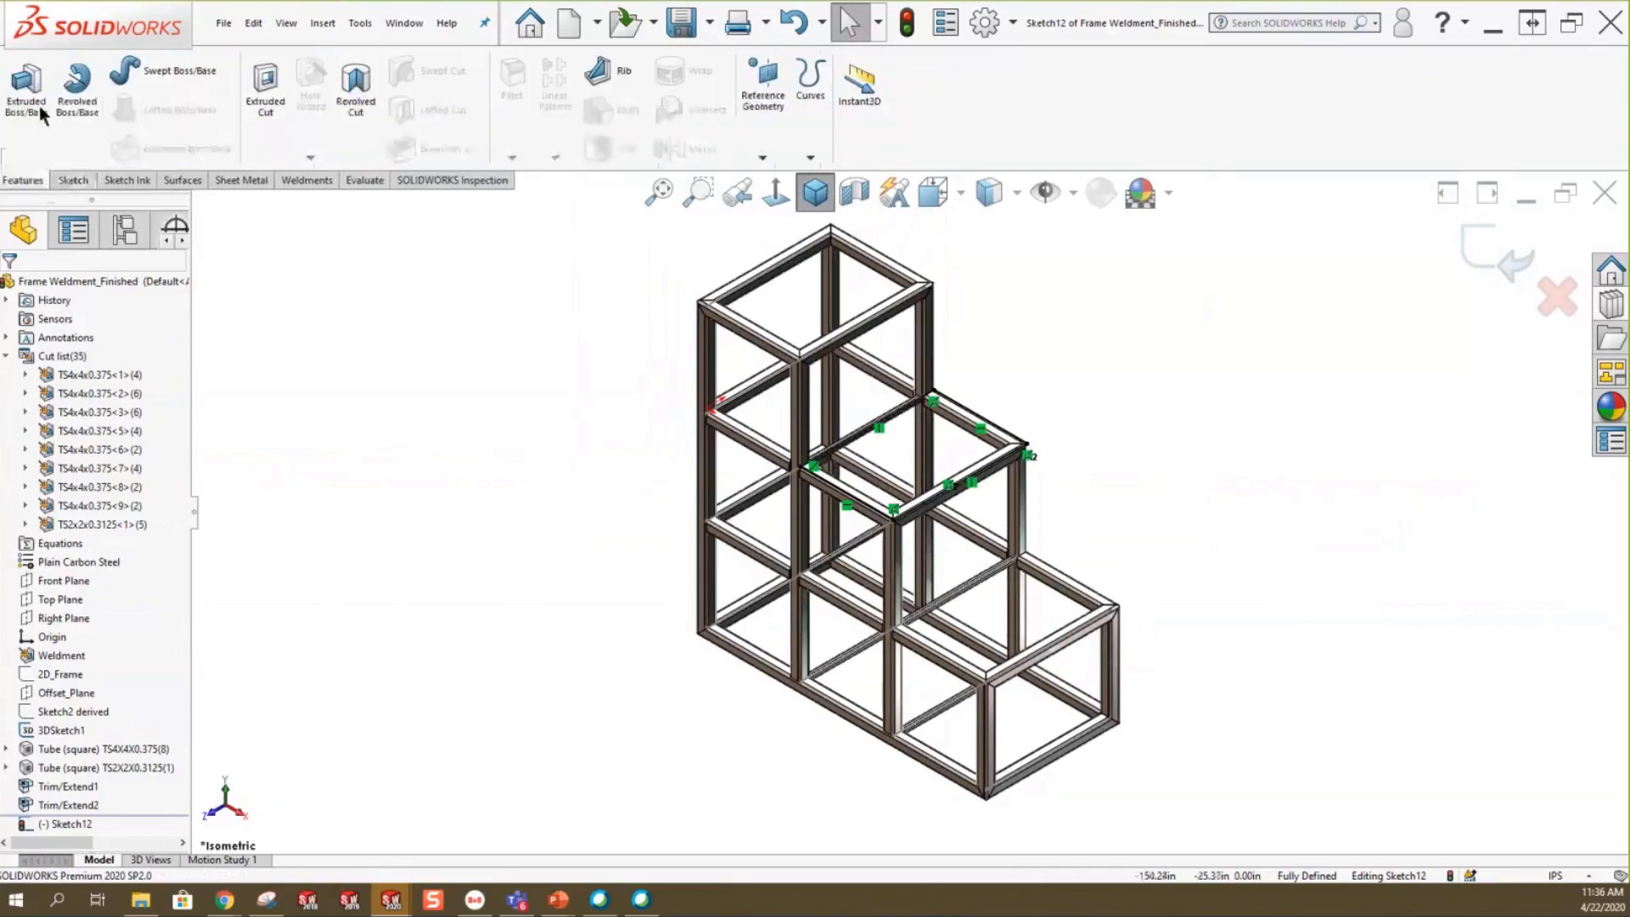
pyautogui.click(248, 181)
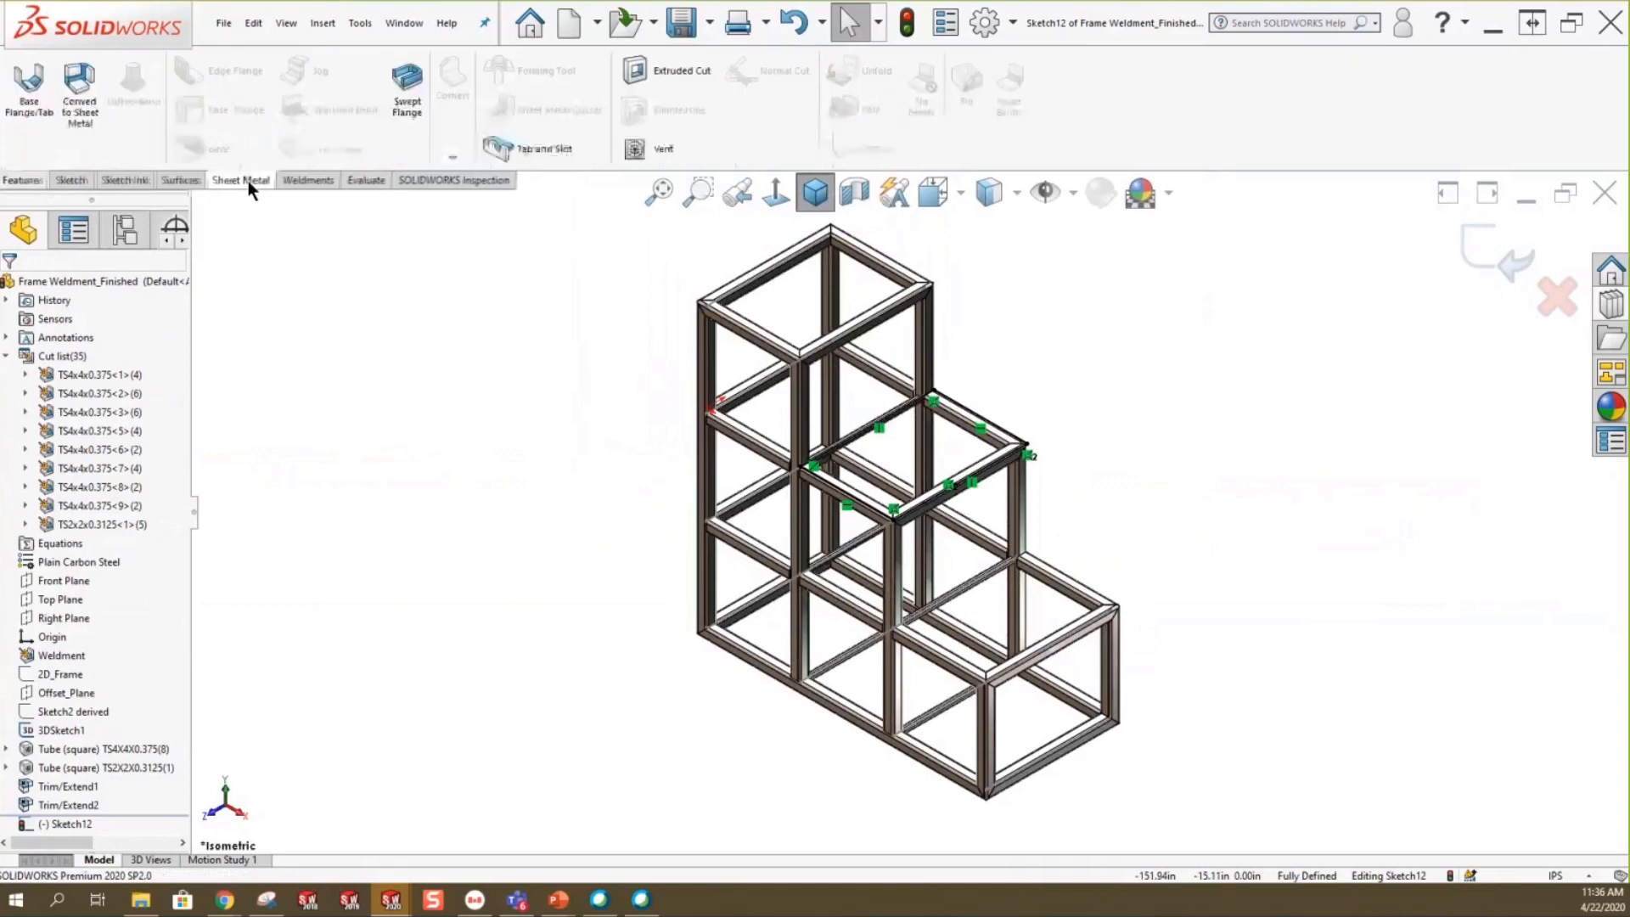
pyautogui.click(27, 88)
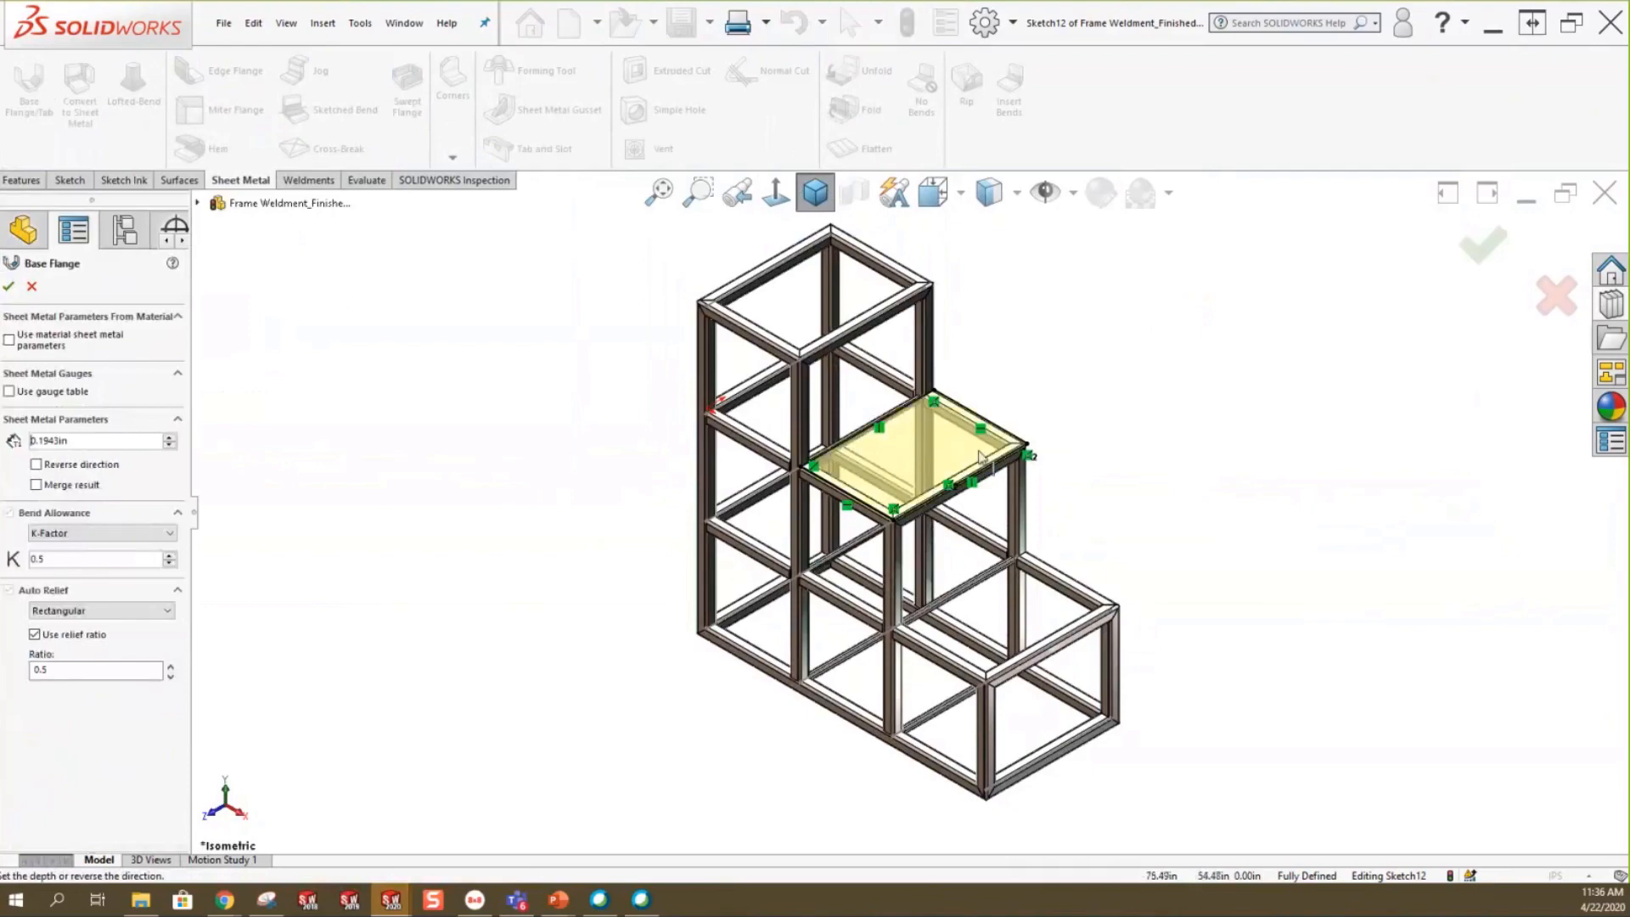
pyautogui.scroll(-10, 981, 456)
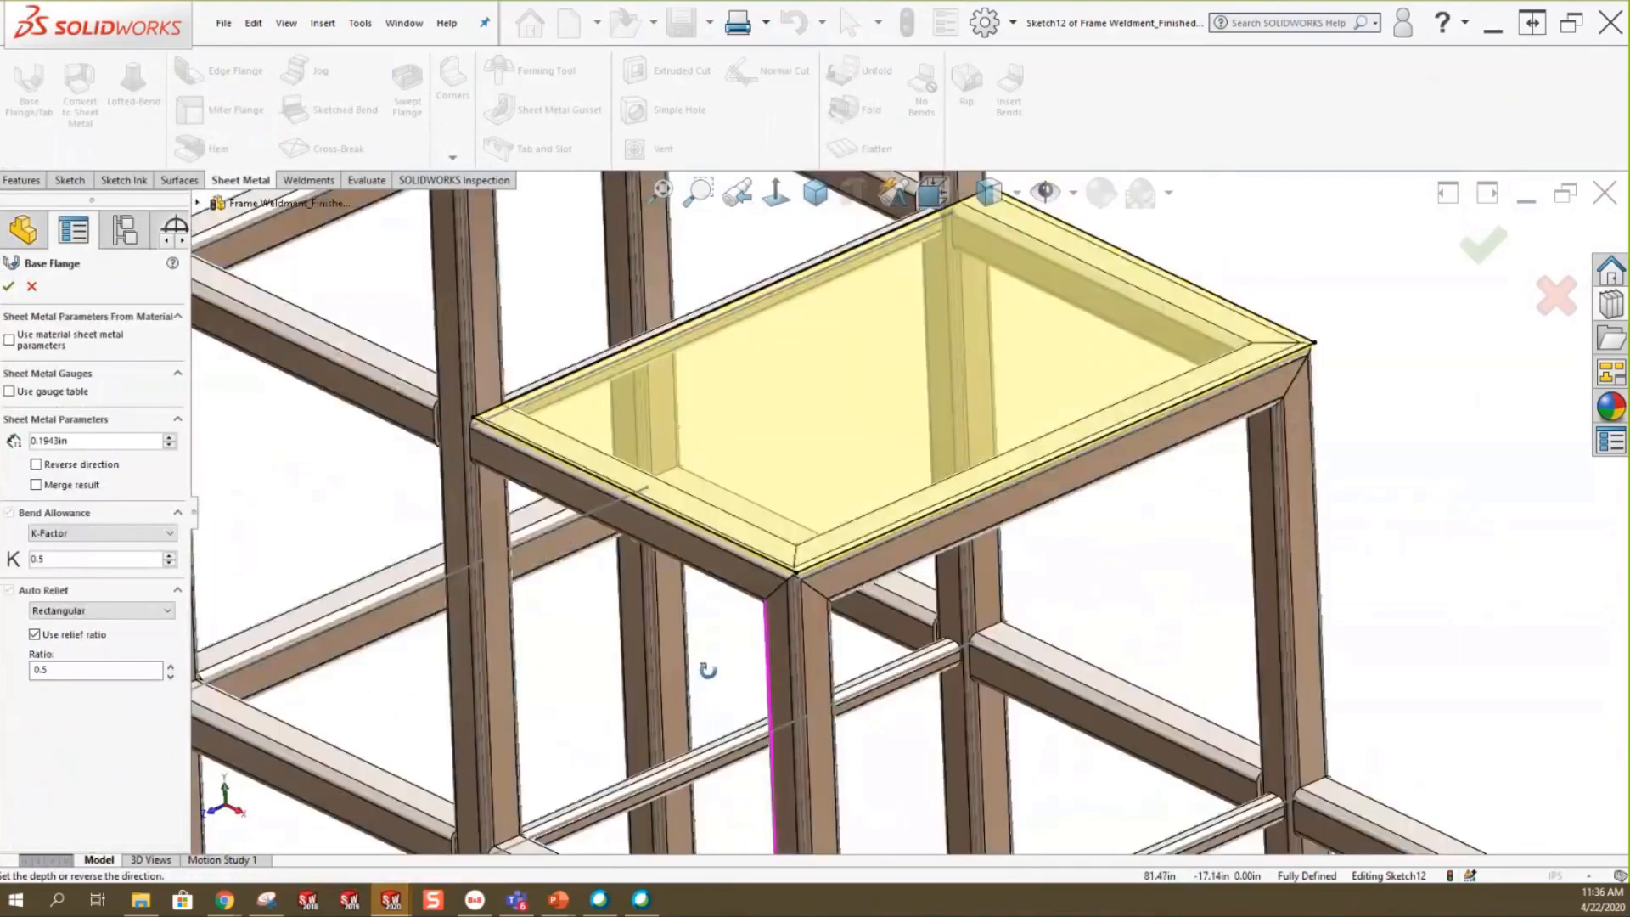
pyautogui.scroll(-8, 706, 588)
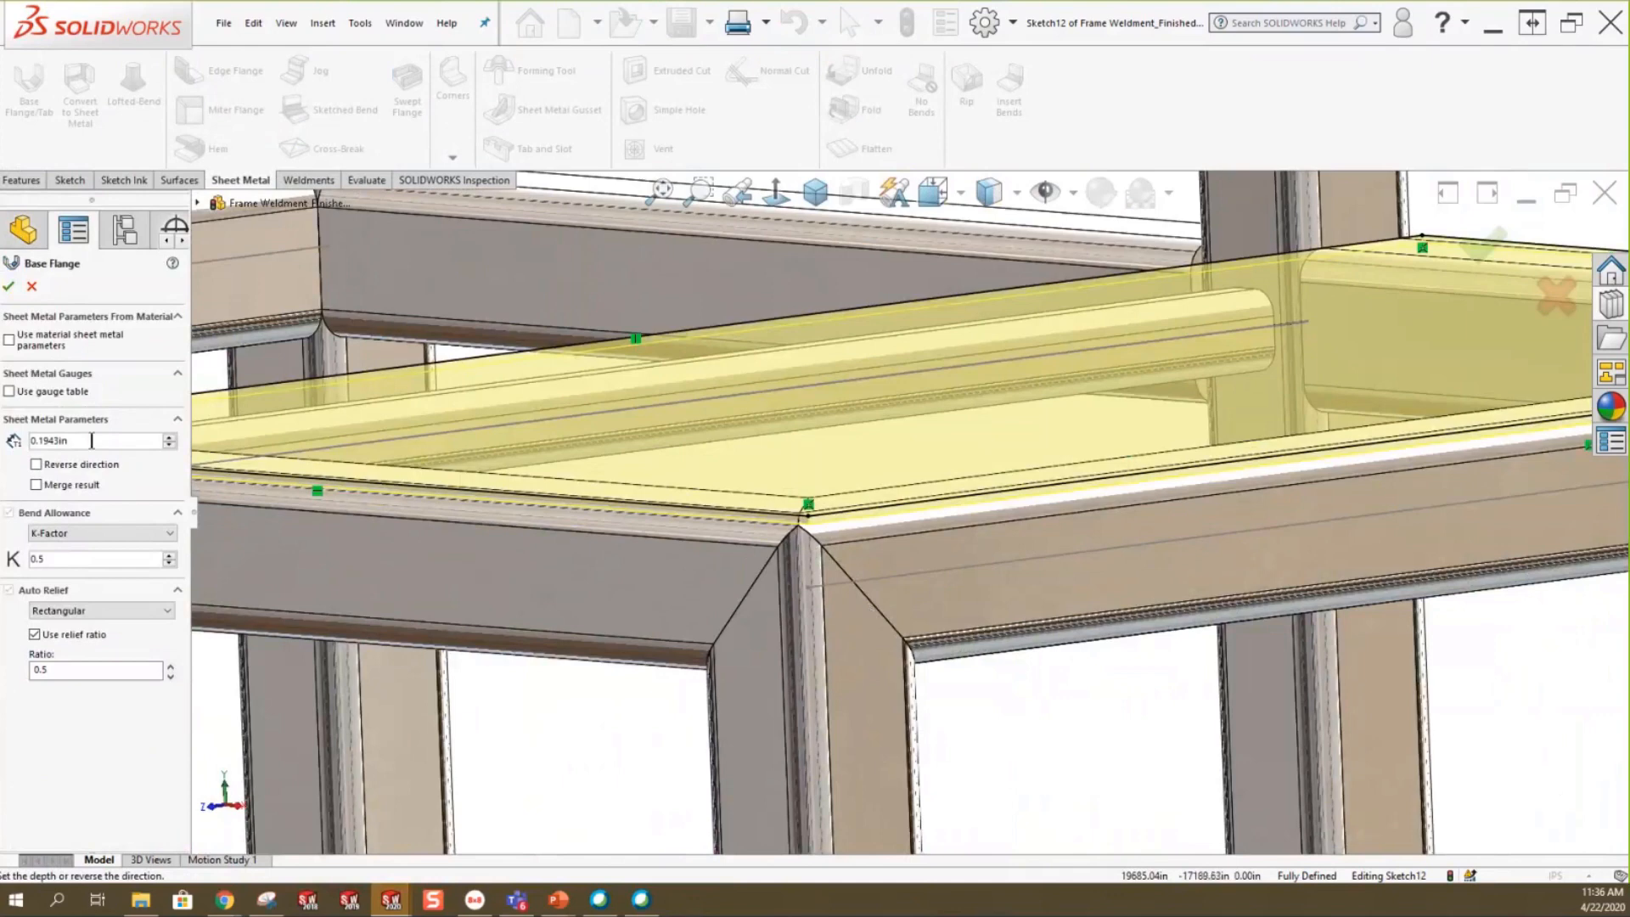
pyautogui.click(35, 465)
# Use the English-units steel sample gauge table for the base flange and set its thickness to 10 Gauge.
pyautogui.click(9, 391)
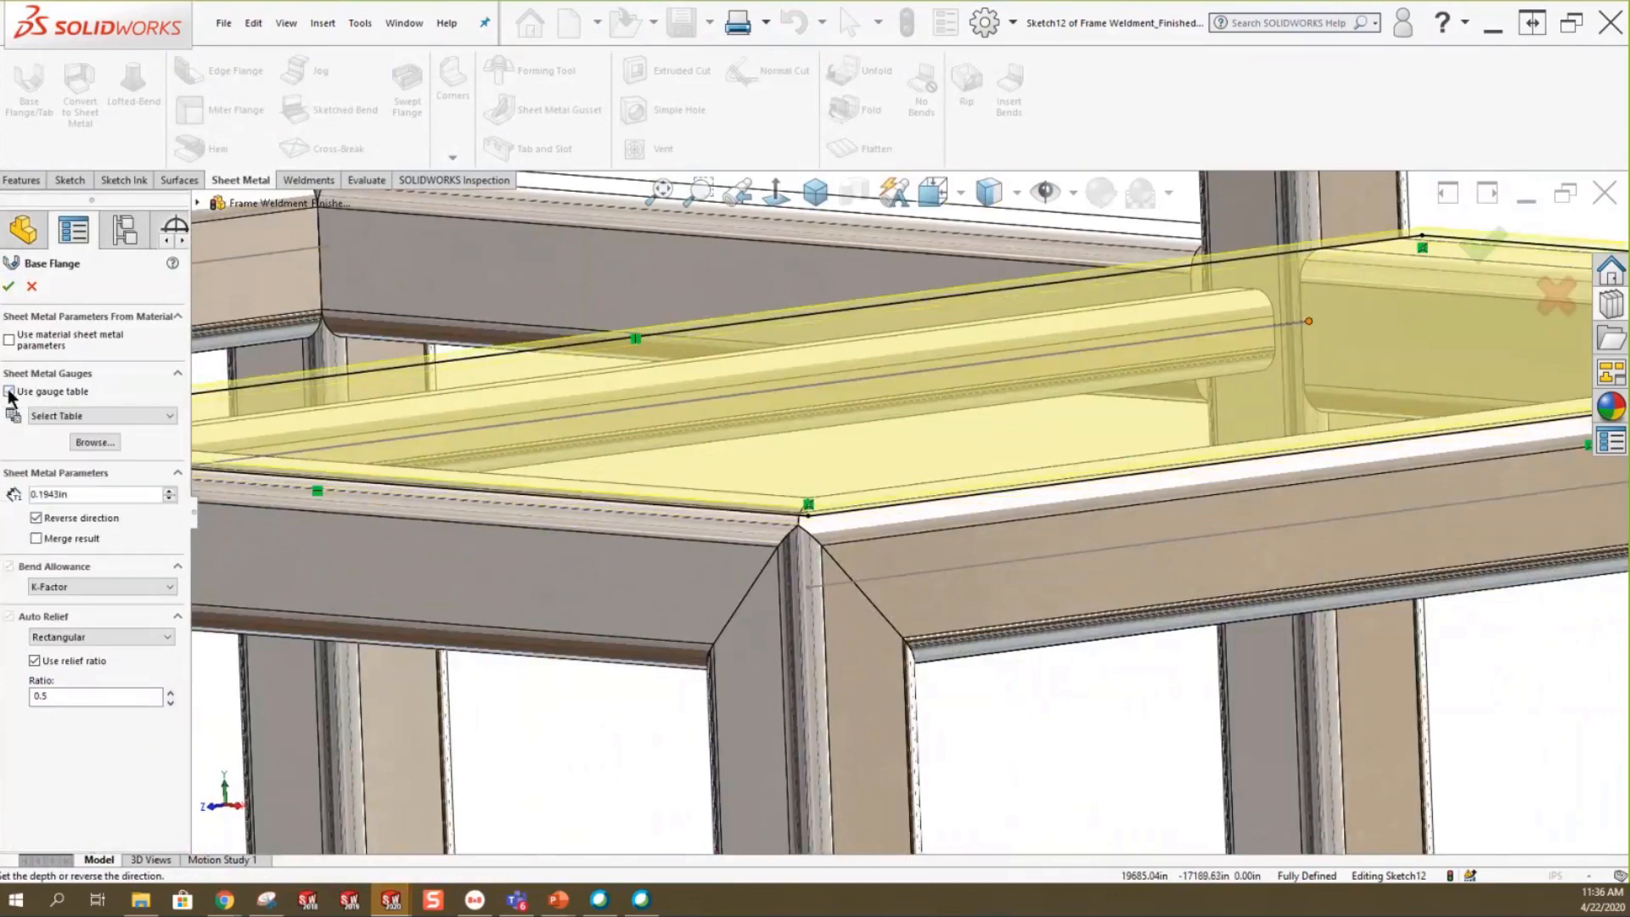
pyautogui.click(74, 414)
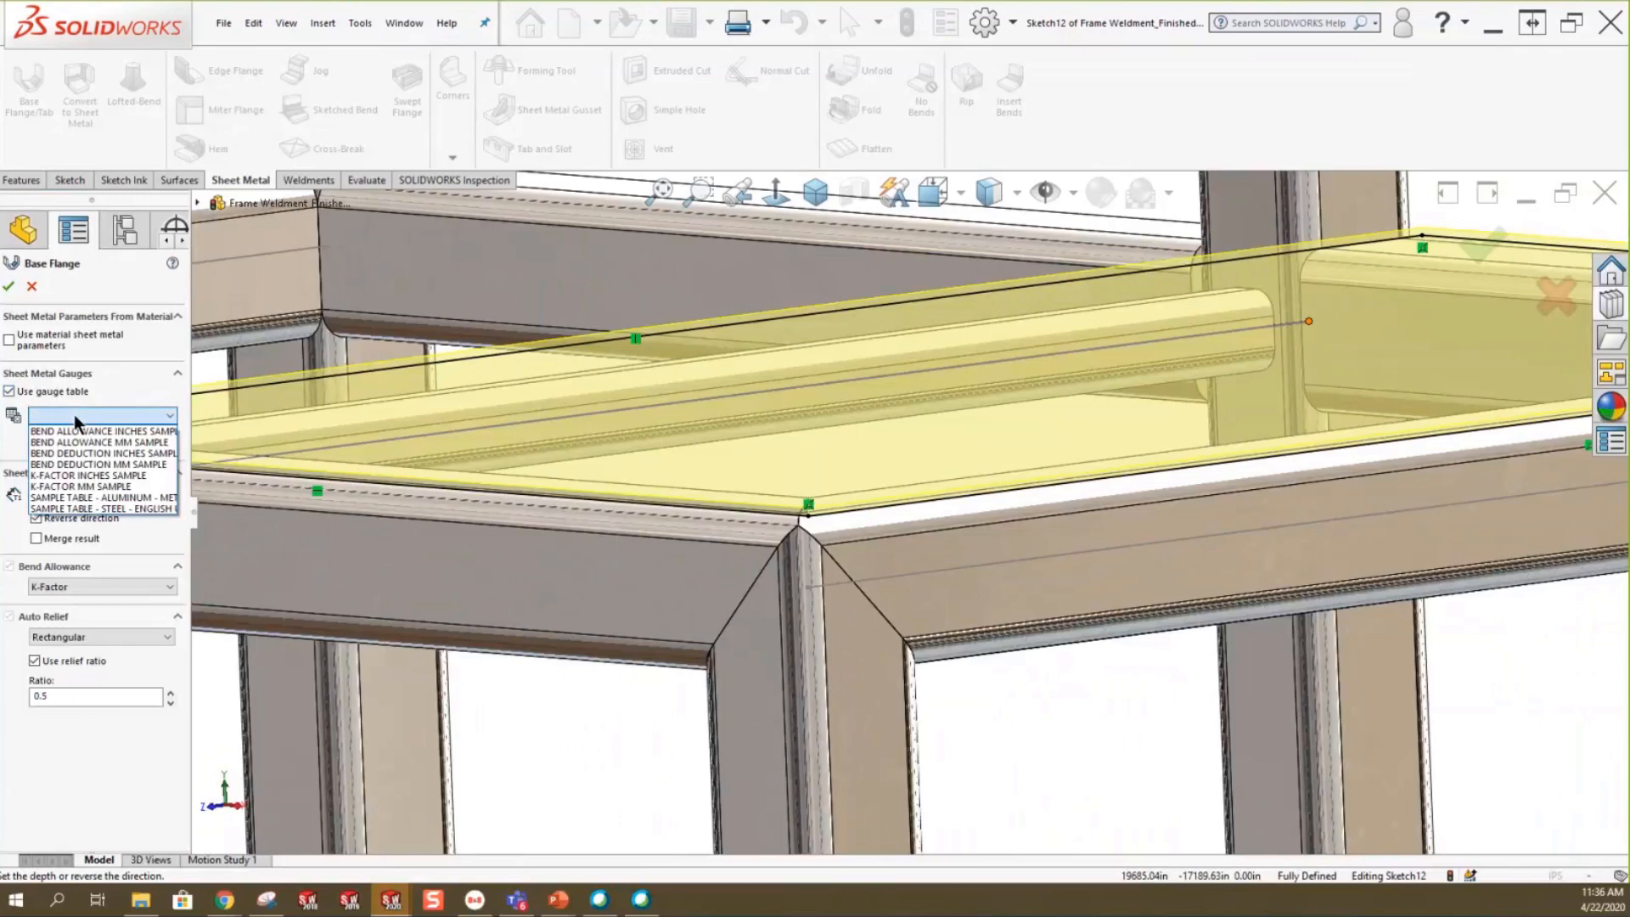
pyautogui.click(108, 506)
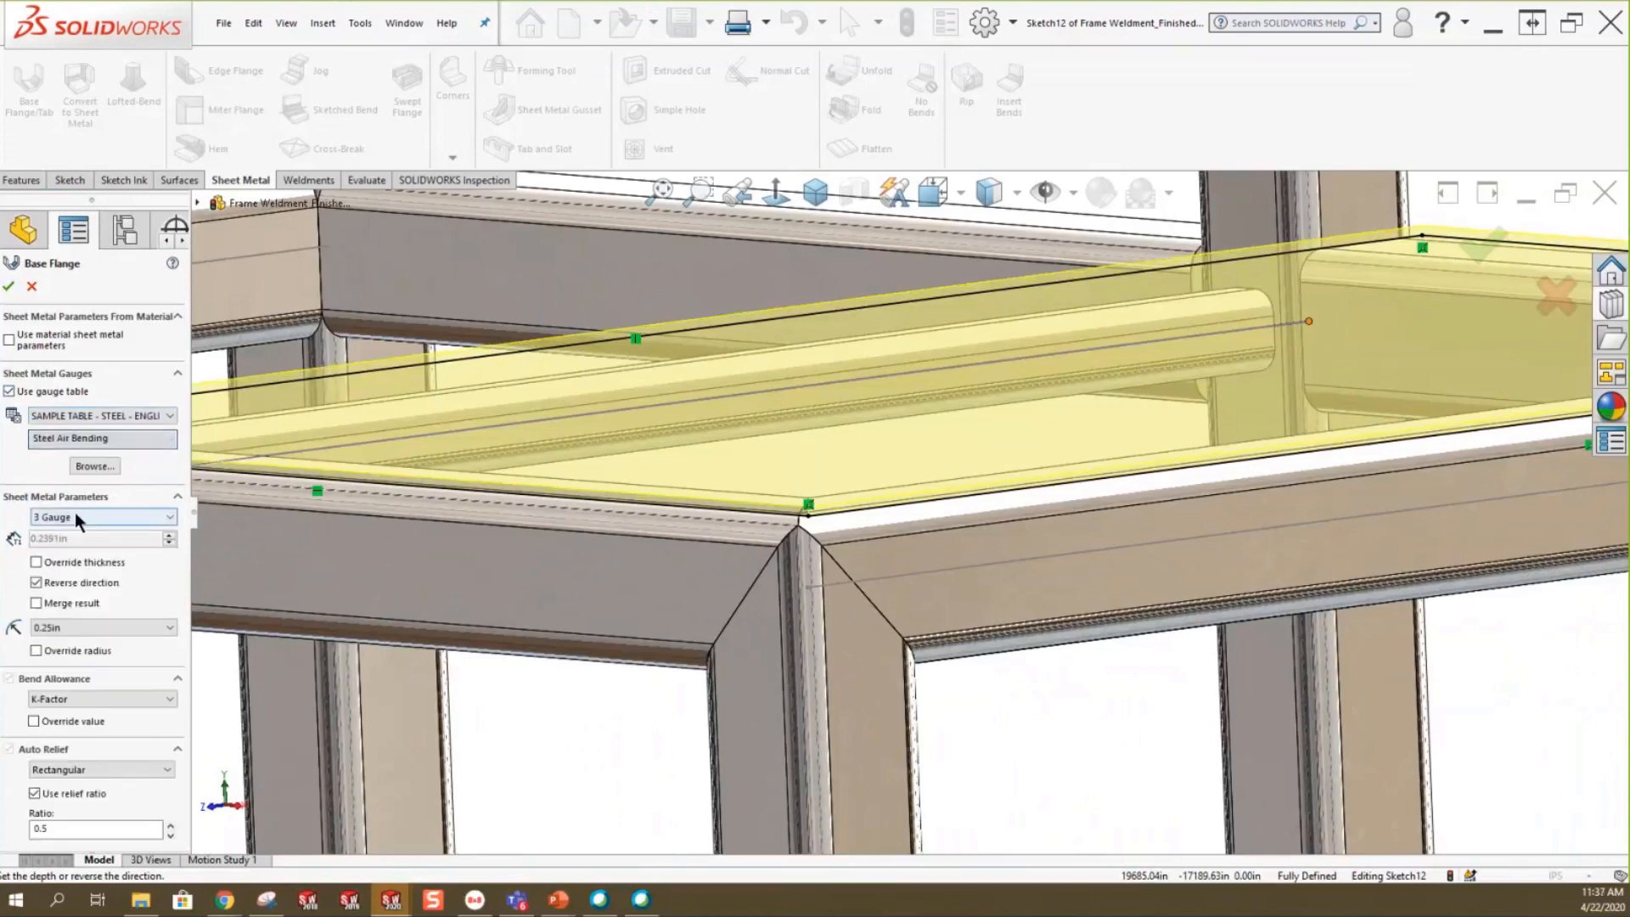
pyautogui.click(75, 514)
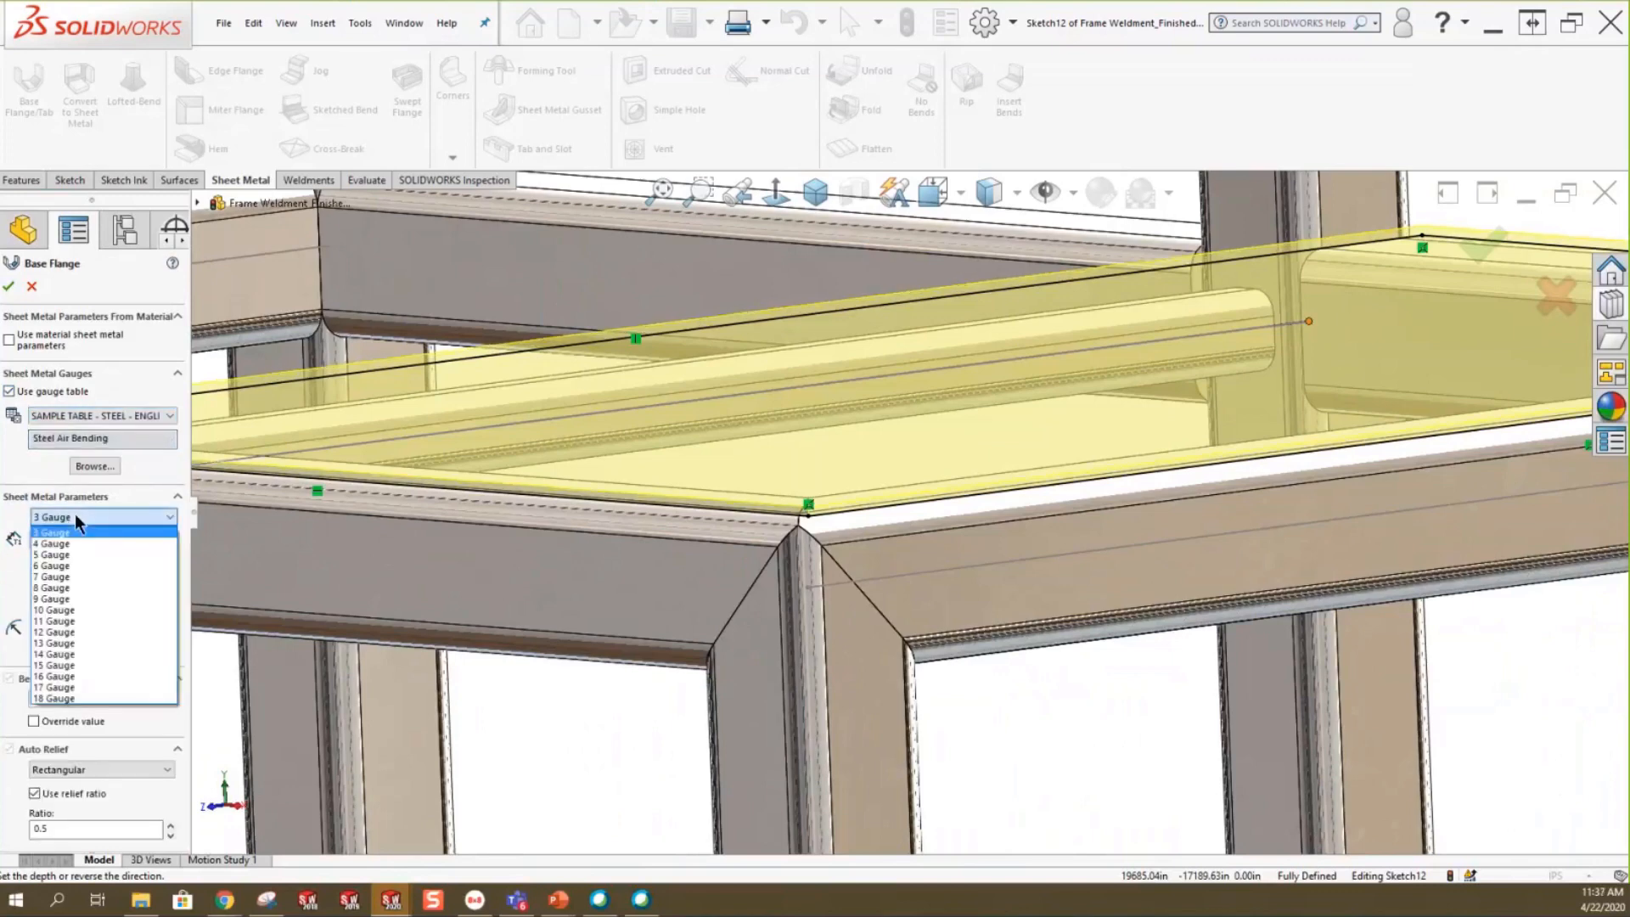
pyautogui.click(64, 608)
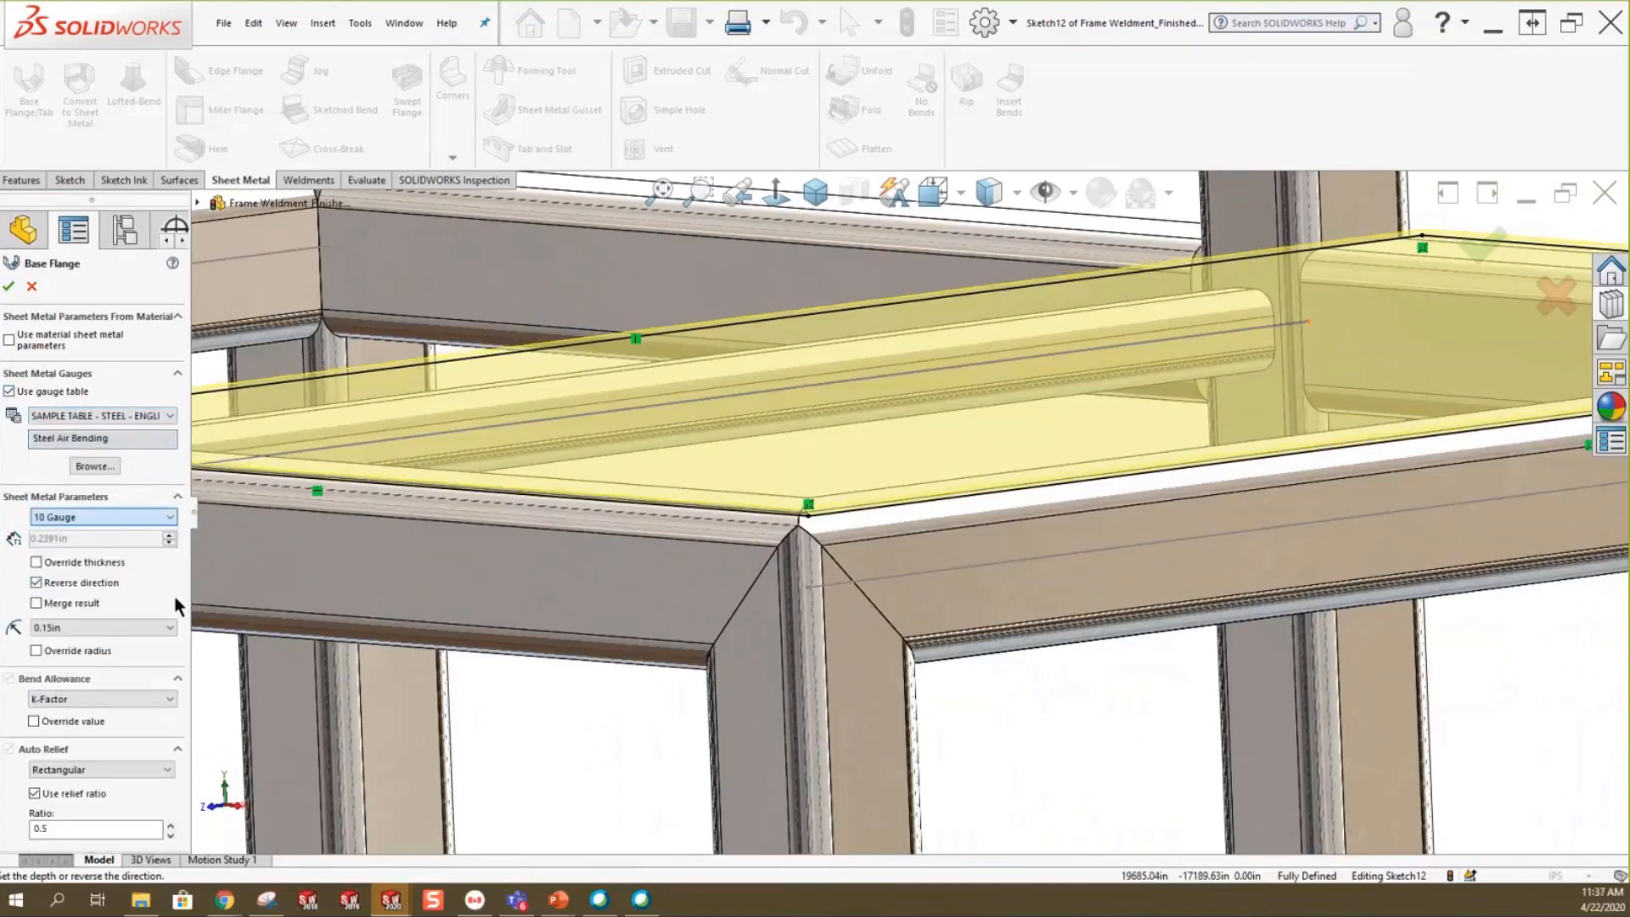
# Check the flange's thickness direction at the frame corner, keep it reversed, and create the plate without merging it into the frame.
pyautogui.click(38, 584)
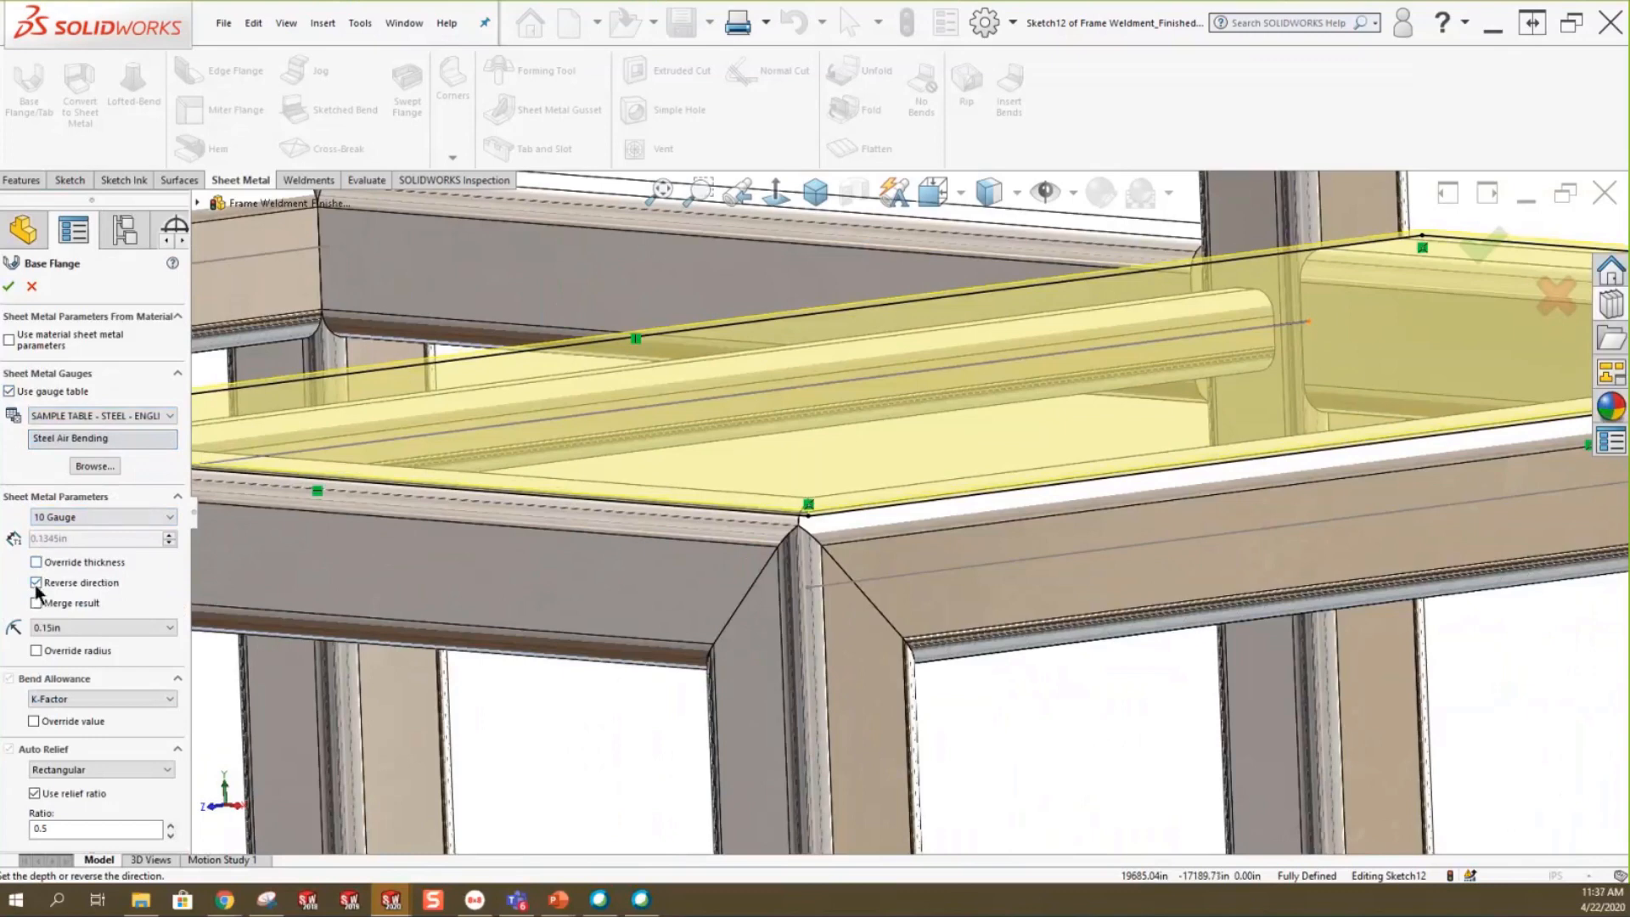
pyautogui.scroll(-3, 623, 536)
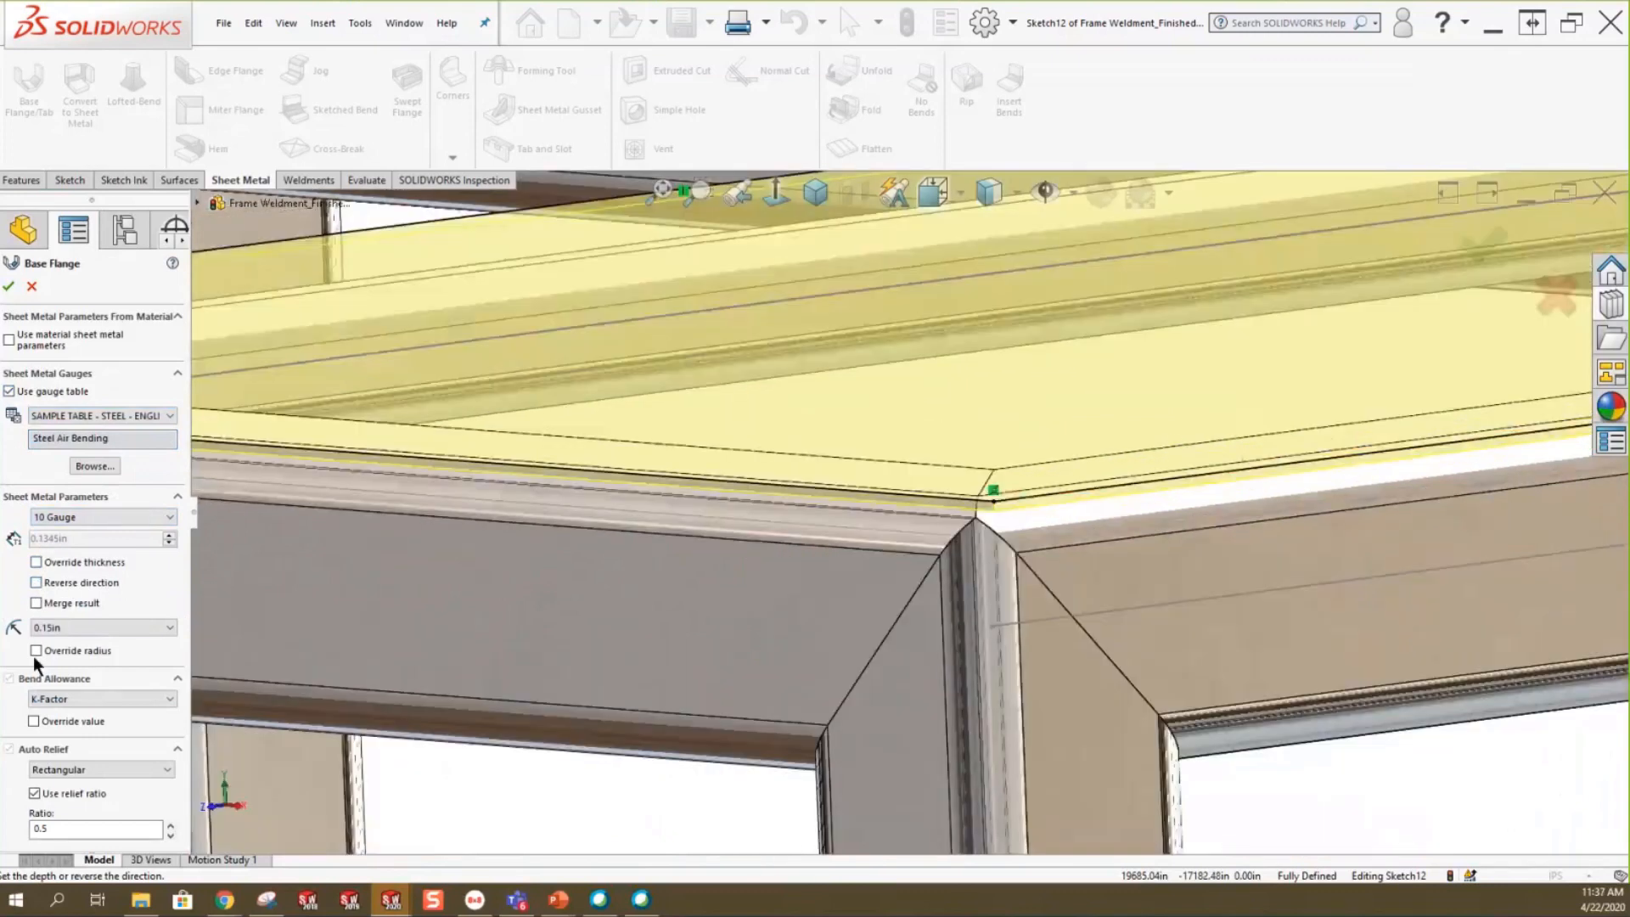
pyautogui.scroll(-5, 1154, 478)
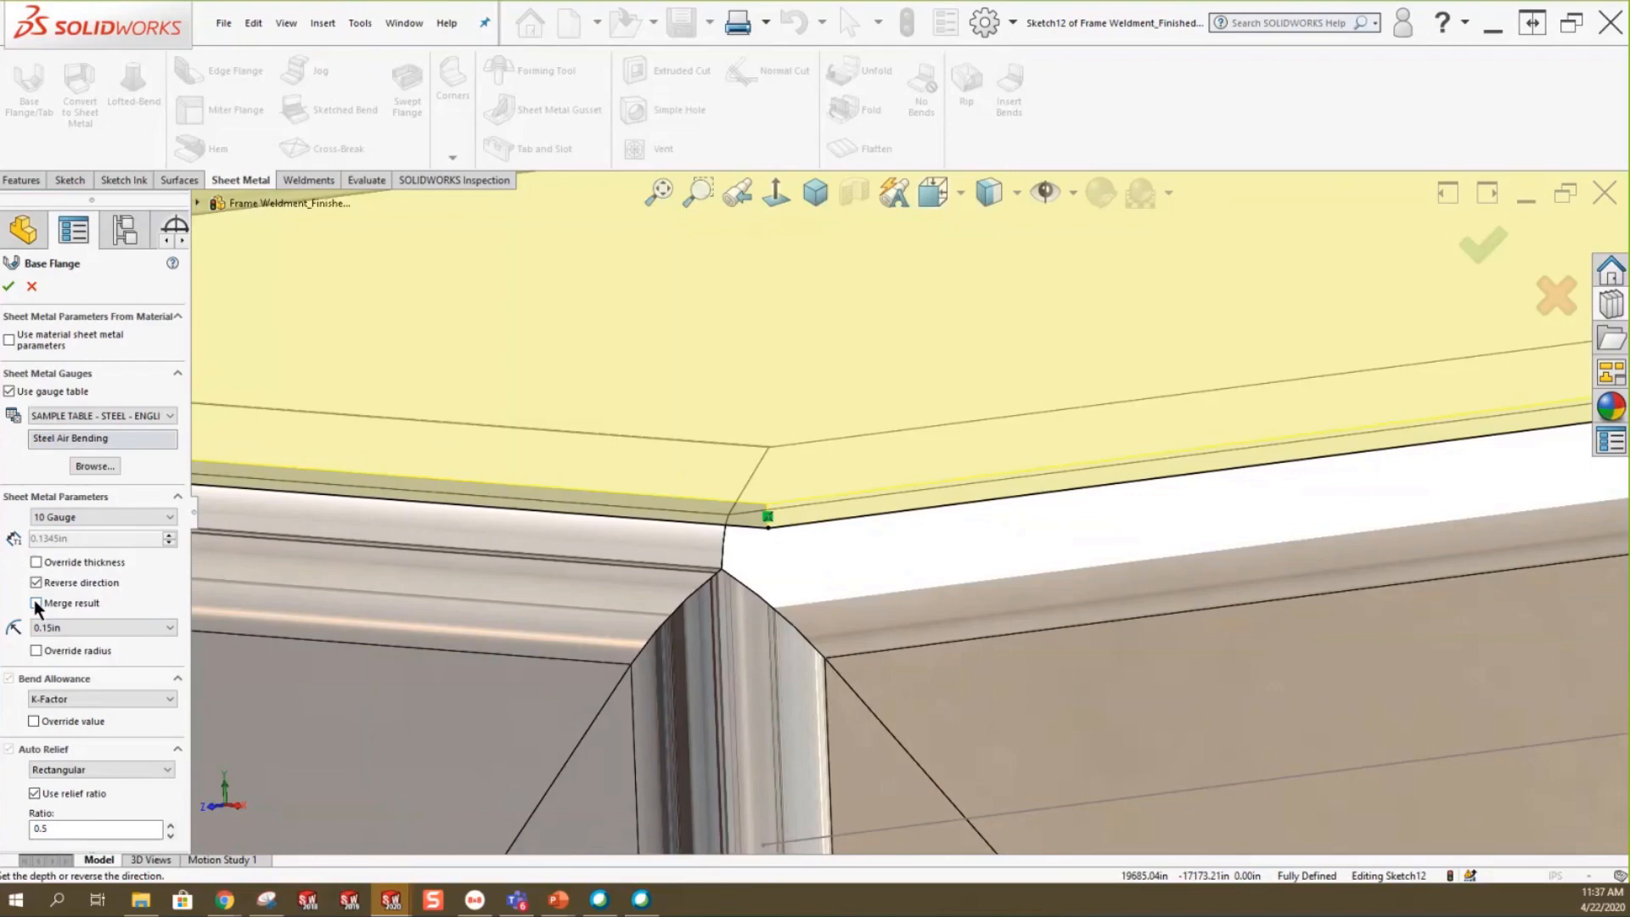
pyautogui.click(8, 286)
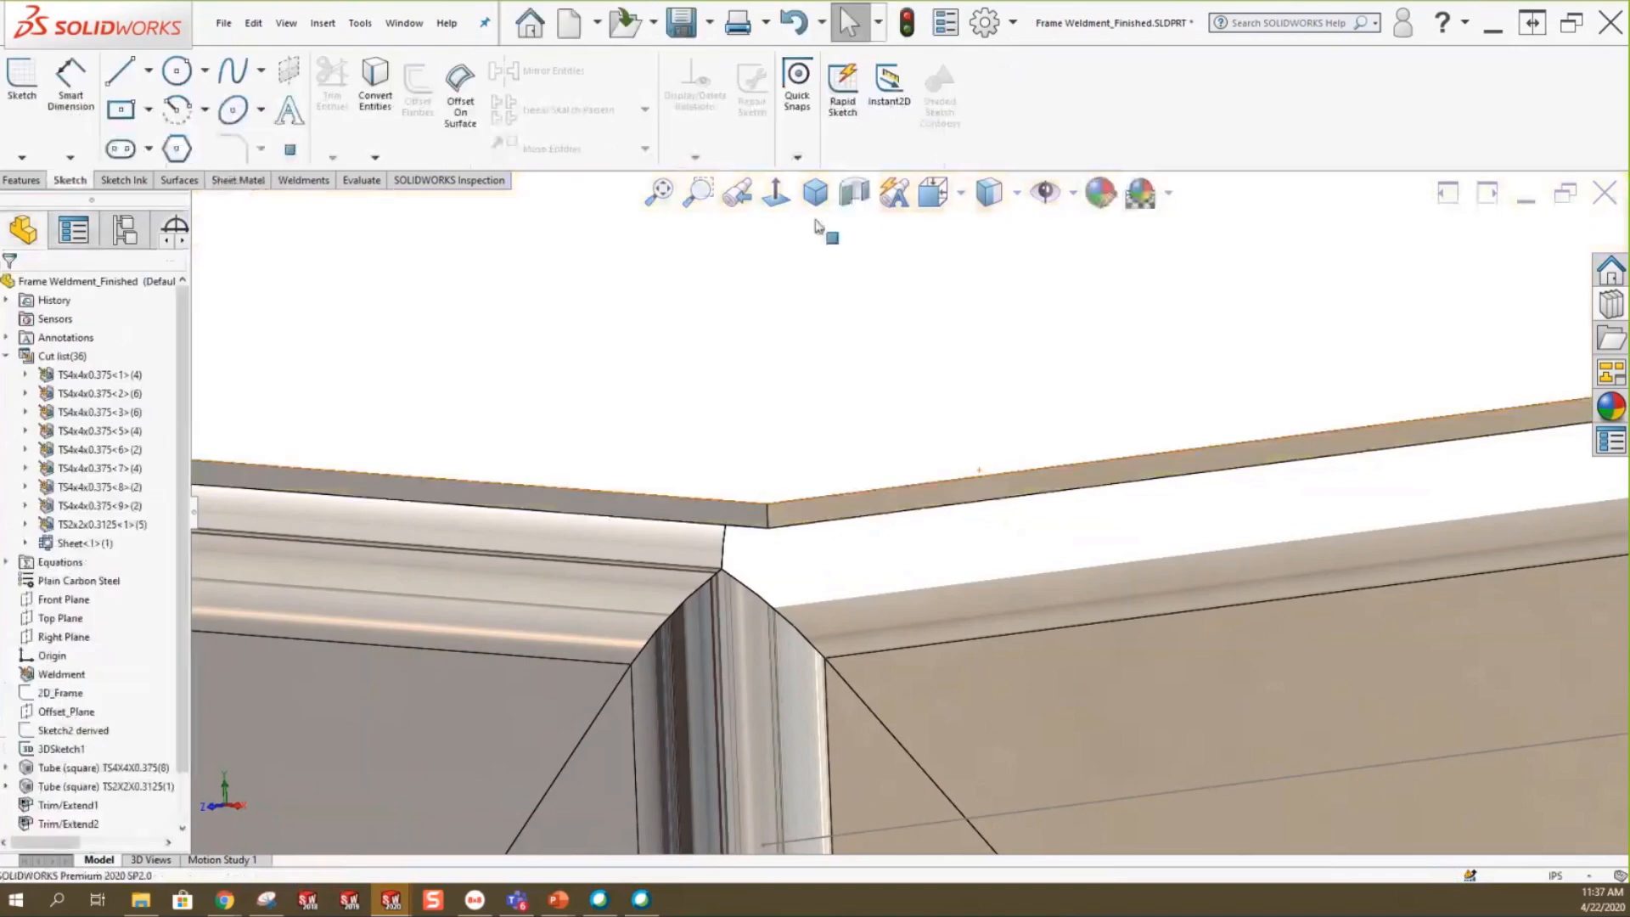
# Return to isometric view, expand the new sheet folder in the cut list, and highlight its flange body.
pyautogui.click(813, 207)
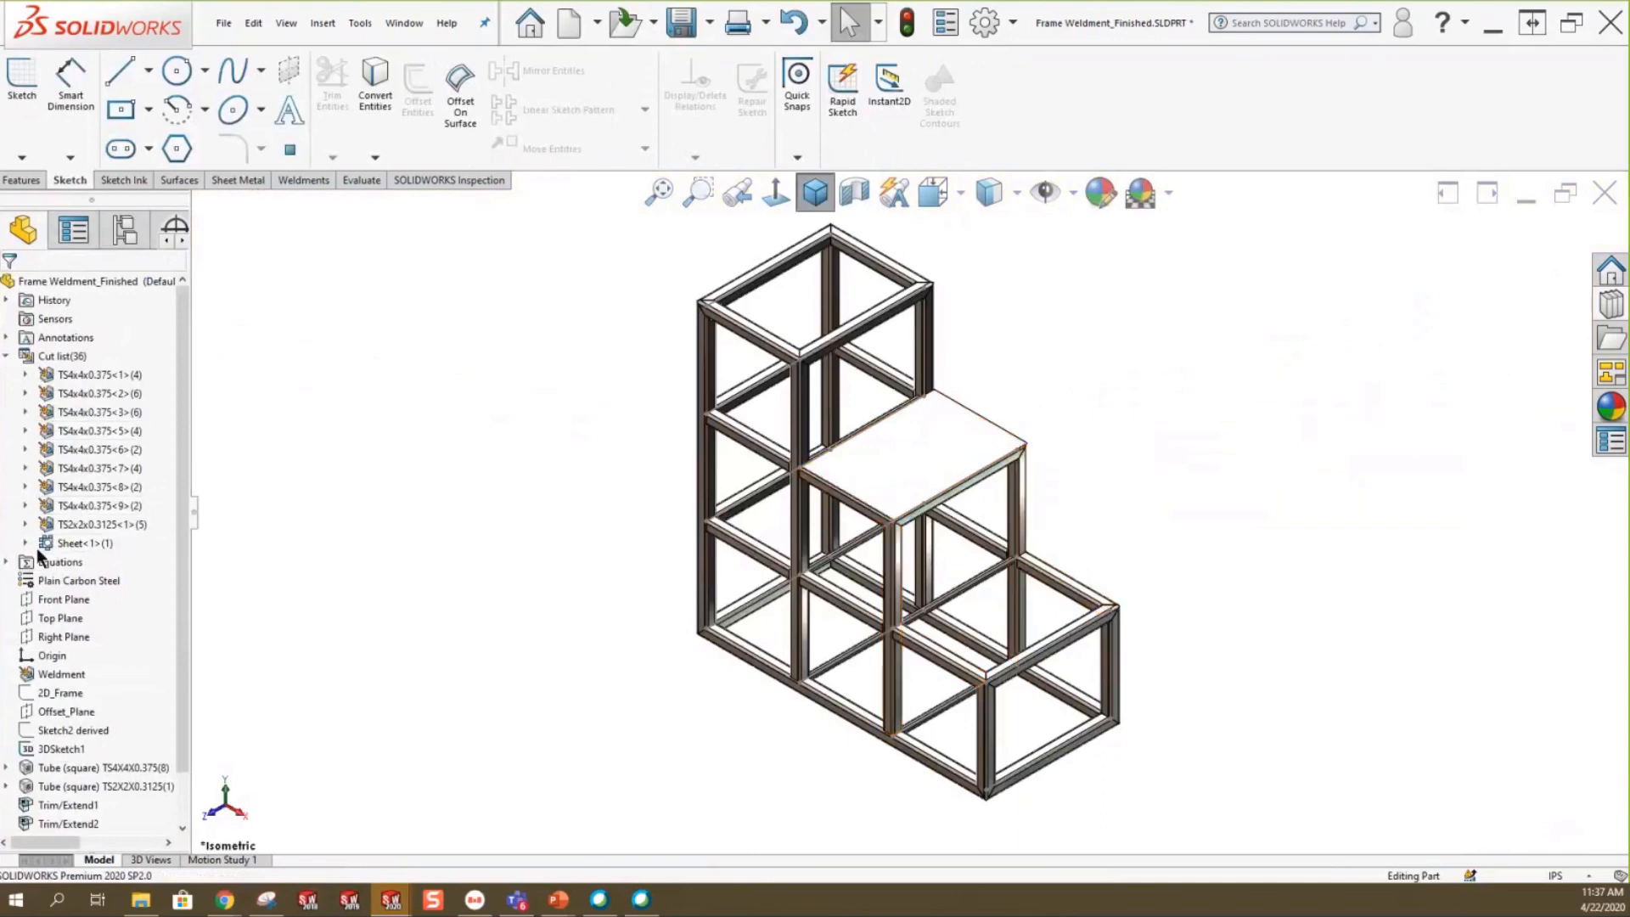
pyautogui.click(34, 544)
pyautogui.click(113, 562)
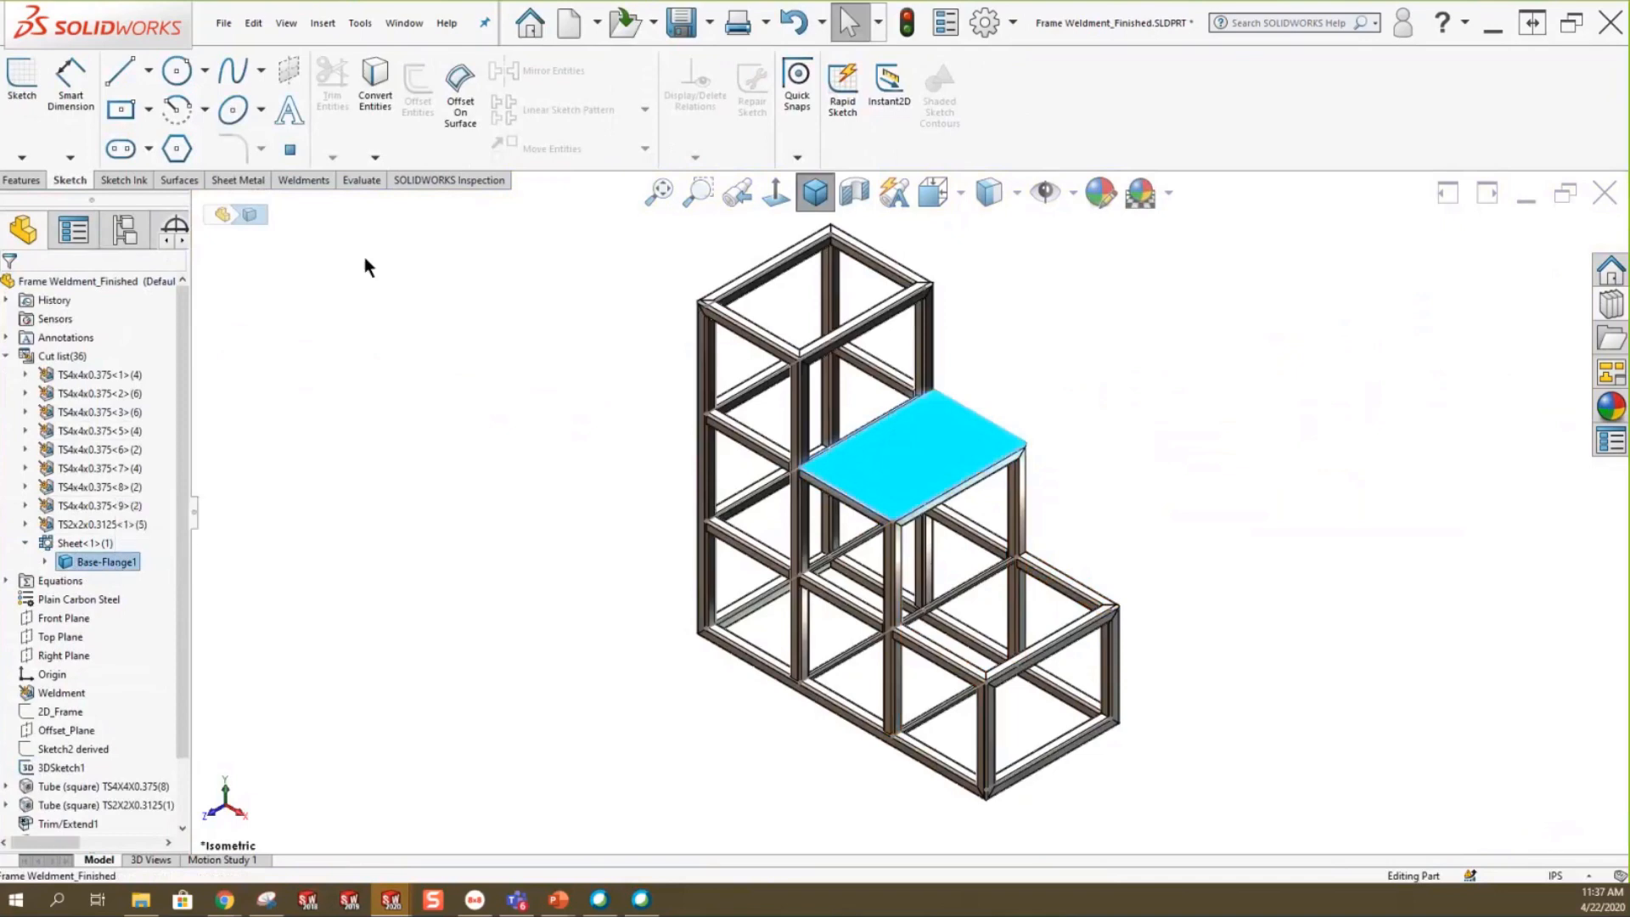
# Switch to the Frame Weldment w_Plates drawing and open the part shown in its isometric view.
pyautogui.click(404, 24)
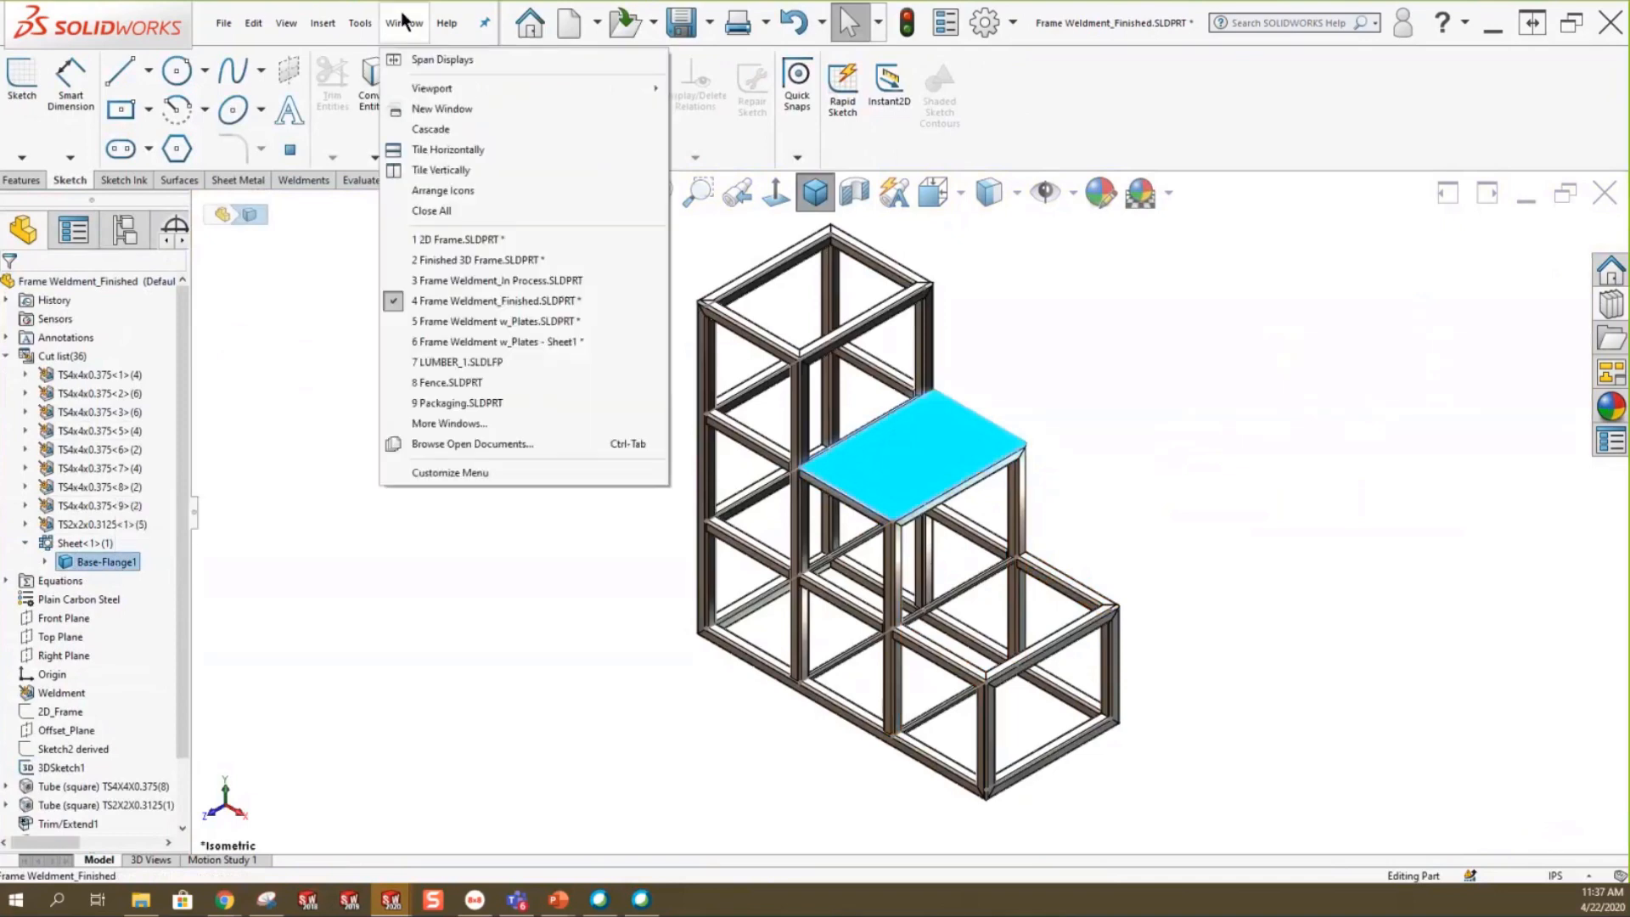
pyautogui.click(474, 349)
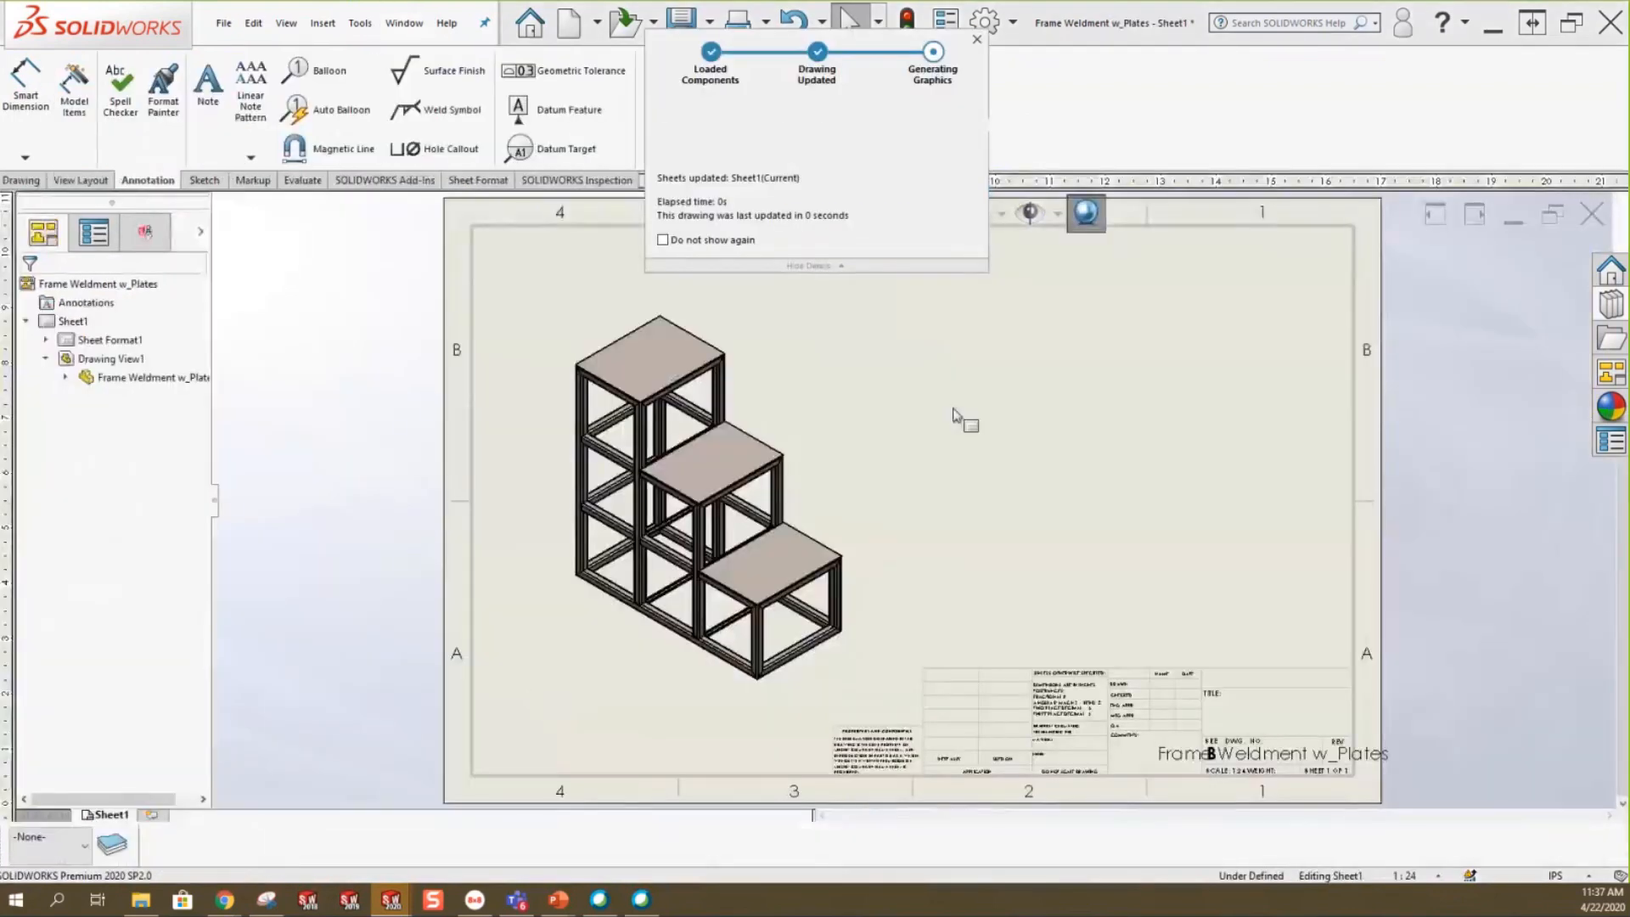
pyautogui.click(787, 350)
pyautogui.rightClick(785, 343)
pyautogui.click(799, 325)
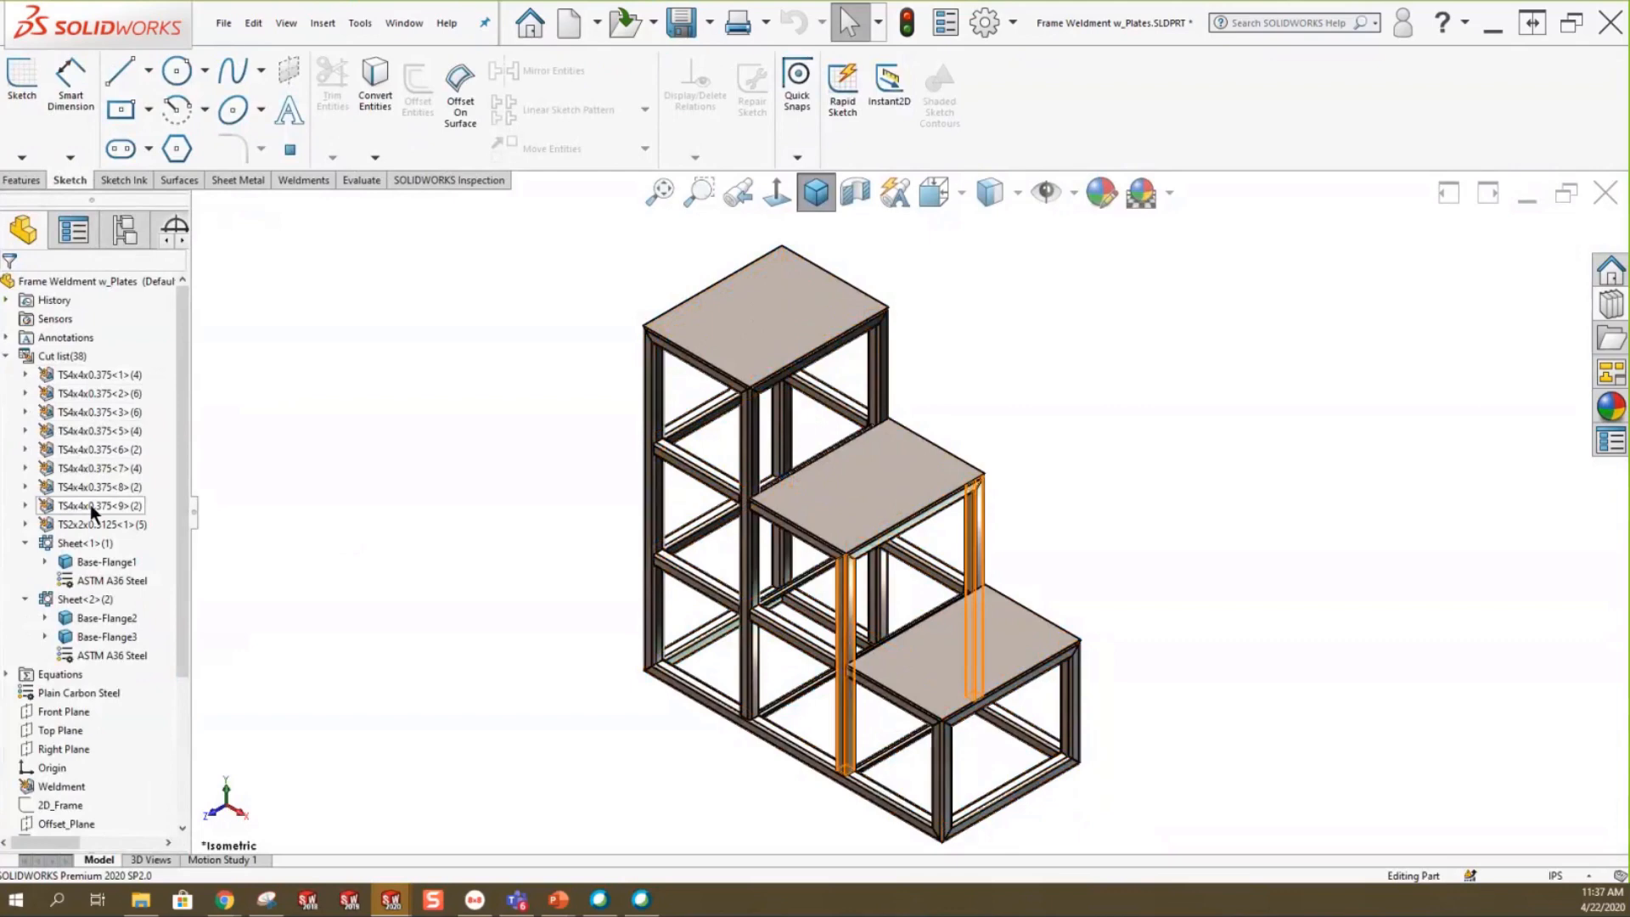
# Review the Weldments document properties for cut list, derived configuration and bounding box description options, then close the options.
pyautogui.click(985, 23)
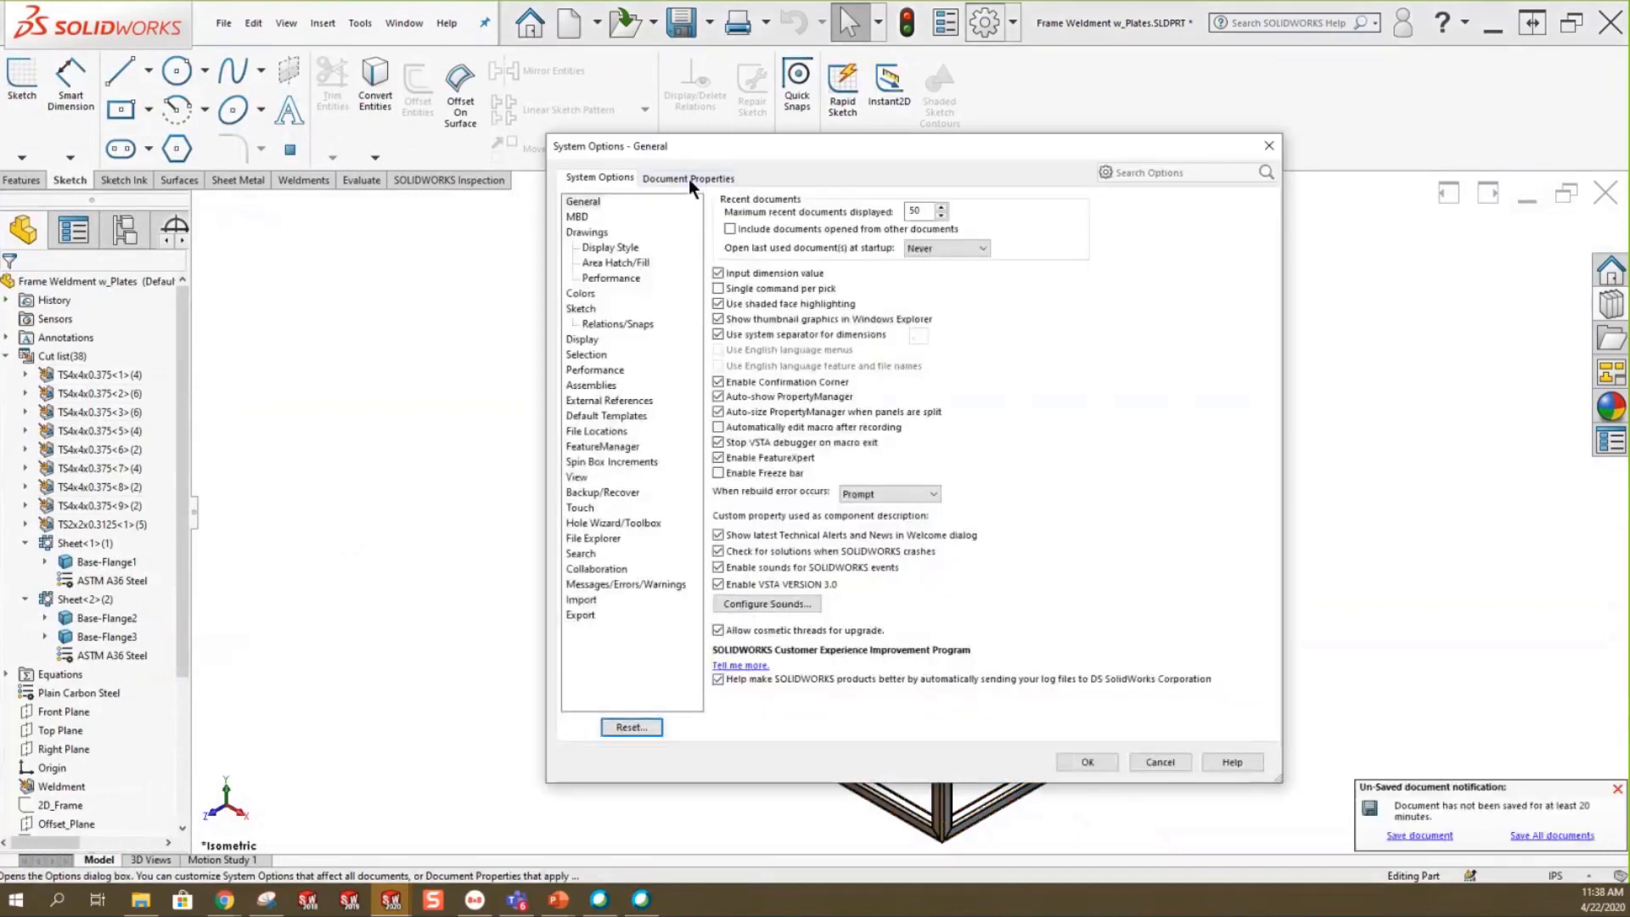
pyautogui.click(689, 179)
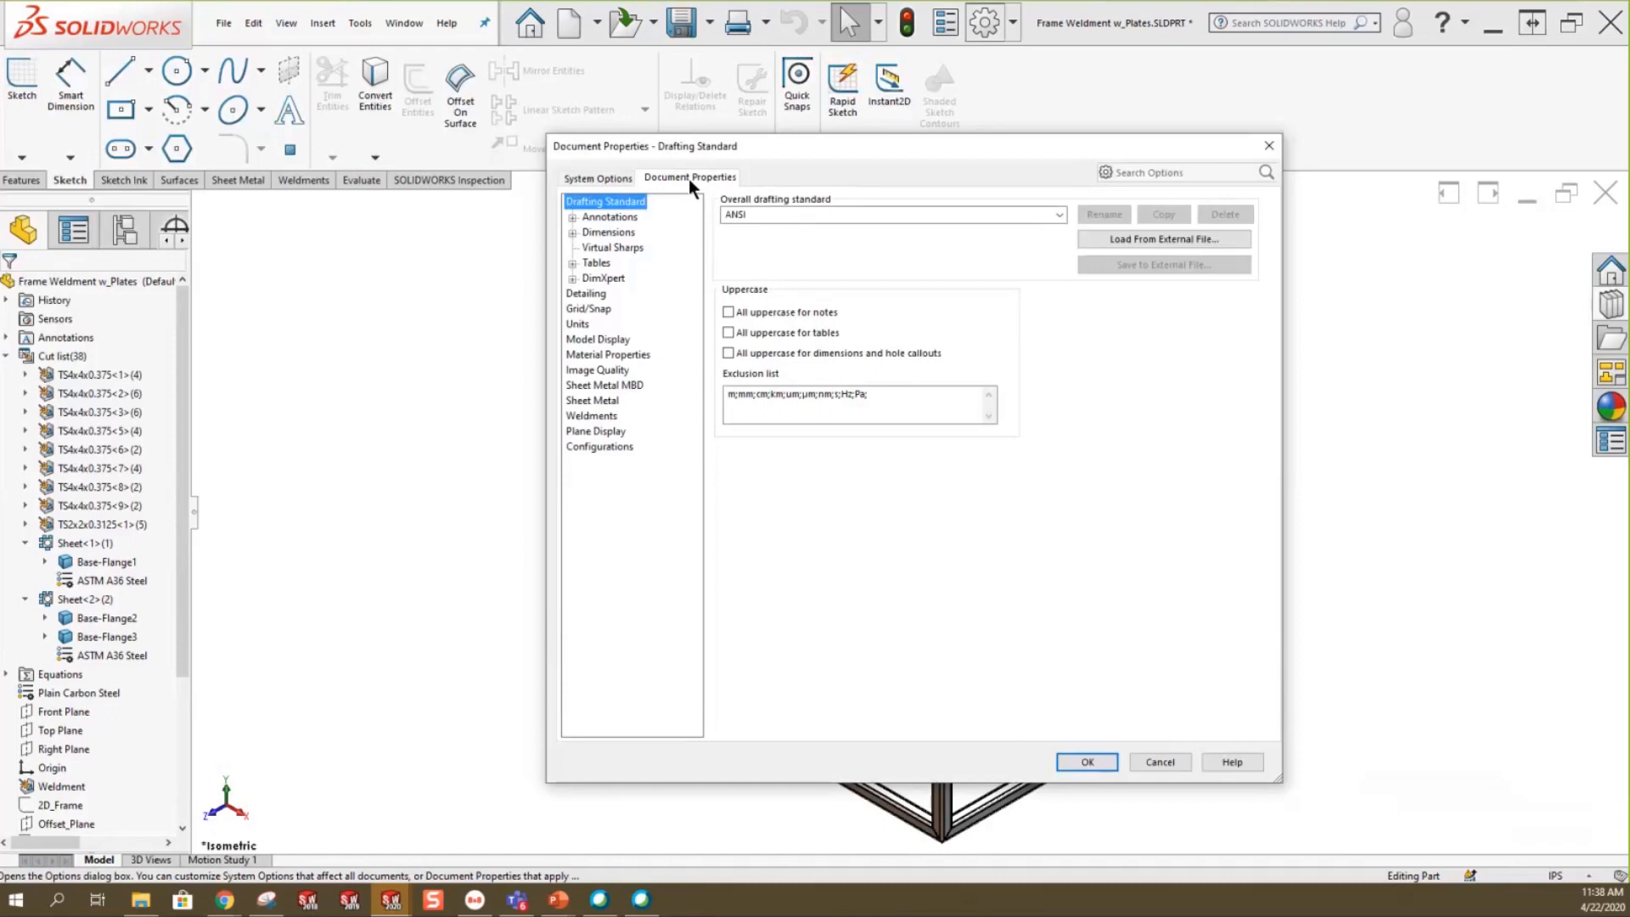
pyautogui.click(590, 415)
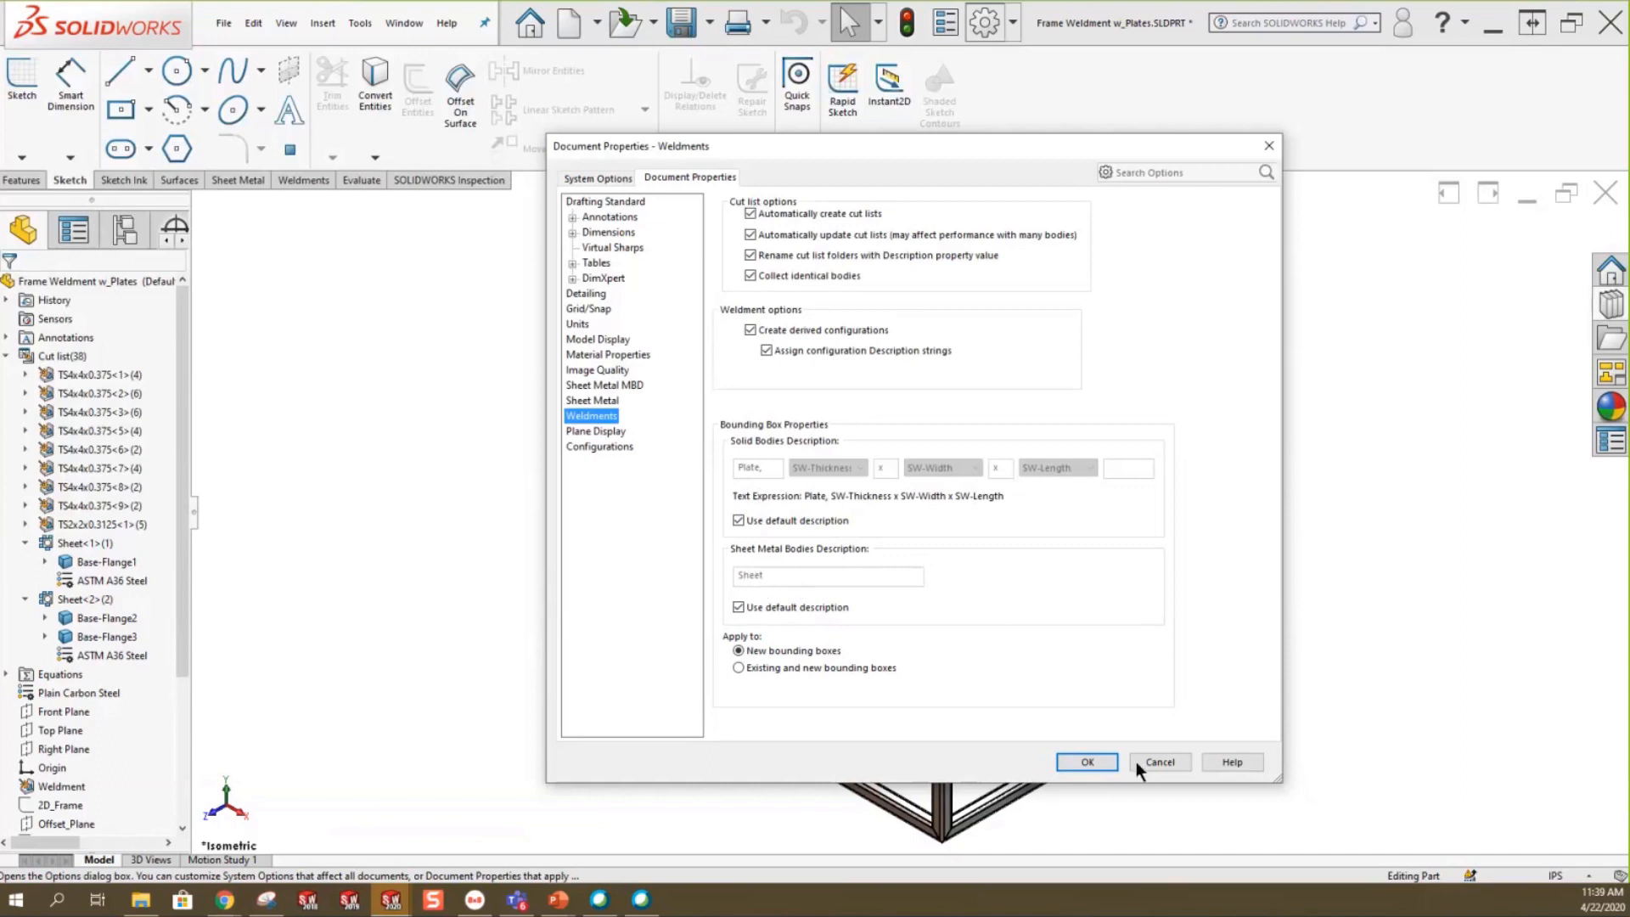
pyautogui.click(1100, 761)
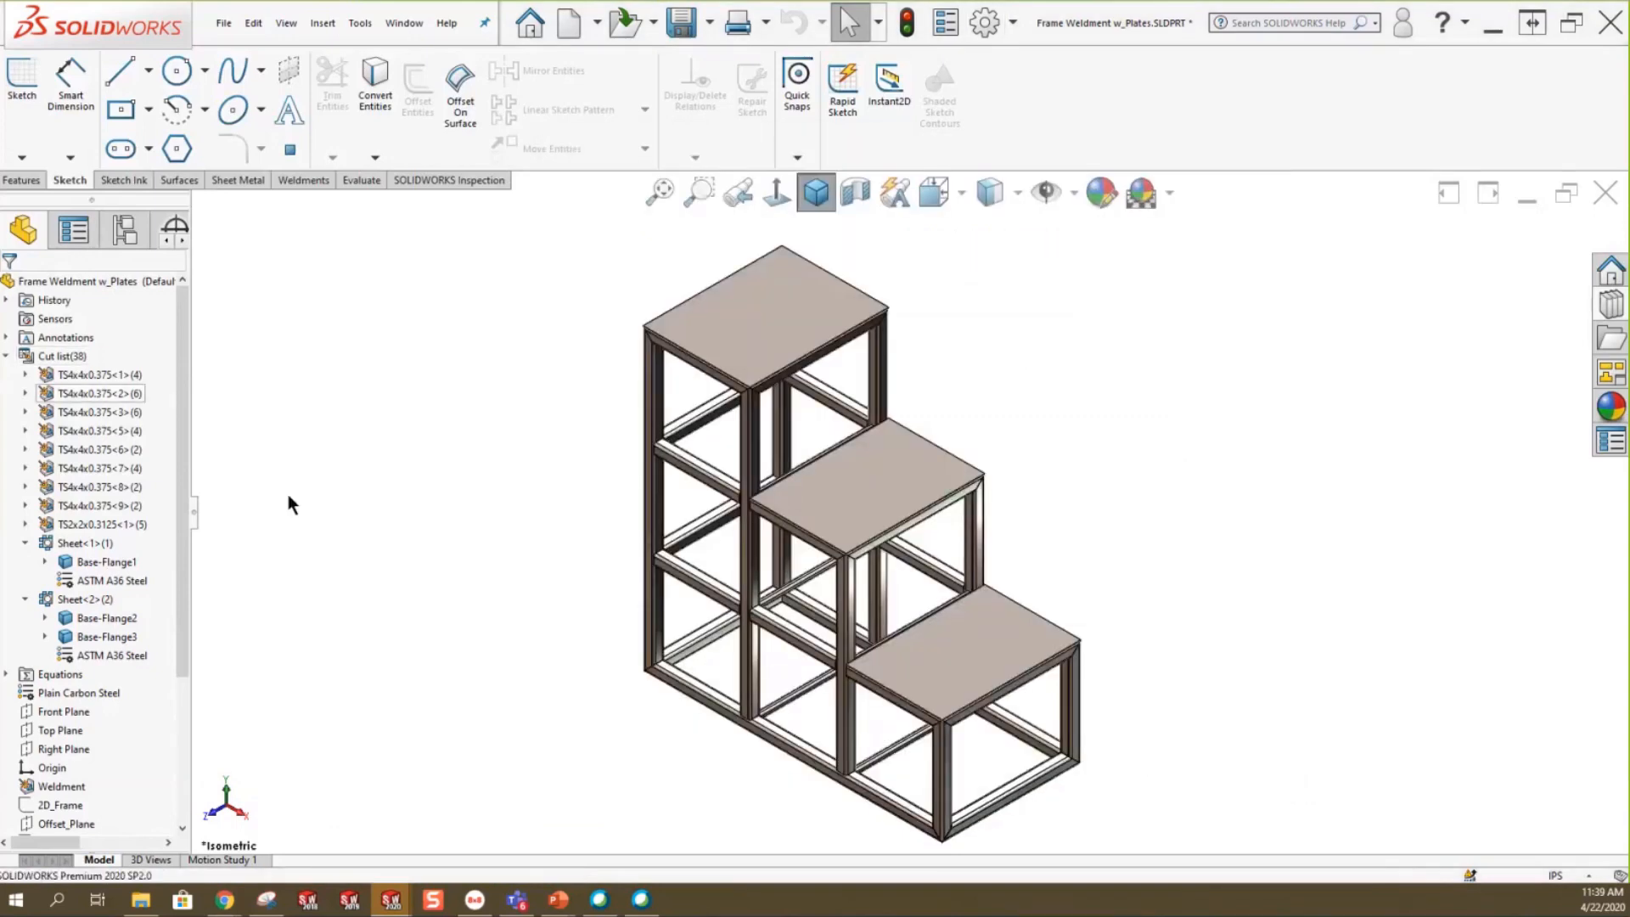
# Examine the part-level material and the material option for the two tube bodies in the TS4x4x0.375<8> cut list folder.
pyautogui.click(50, 694)
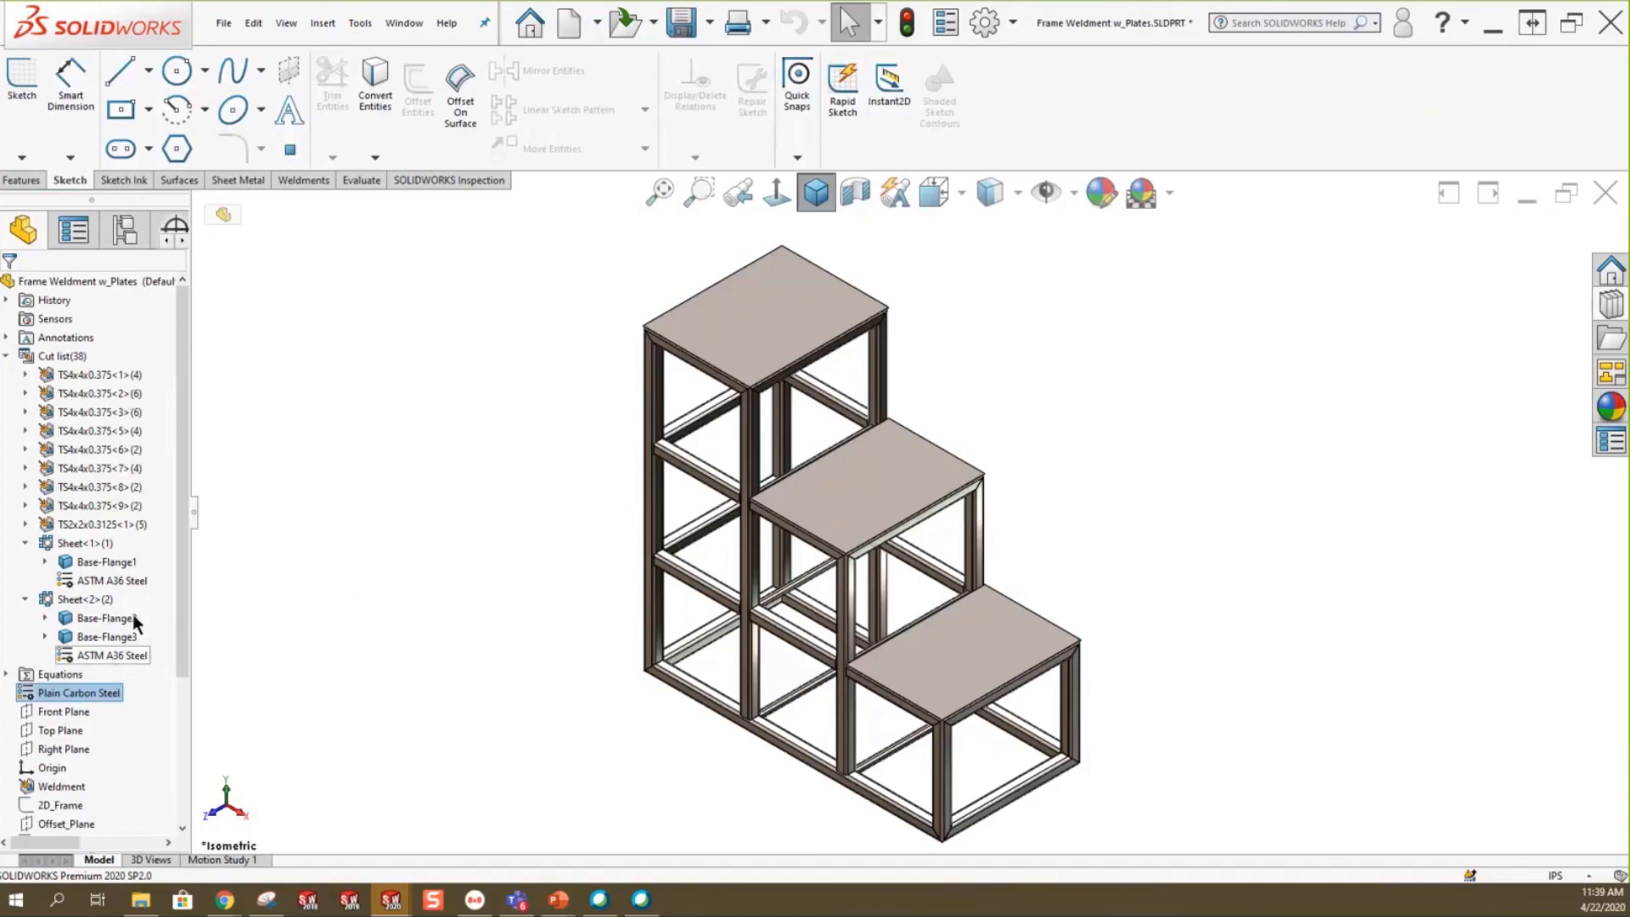
pyautogui.click(25, 487)
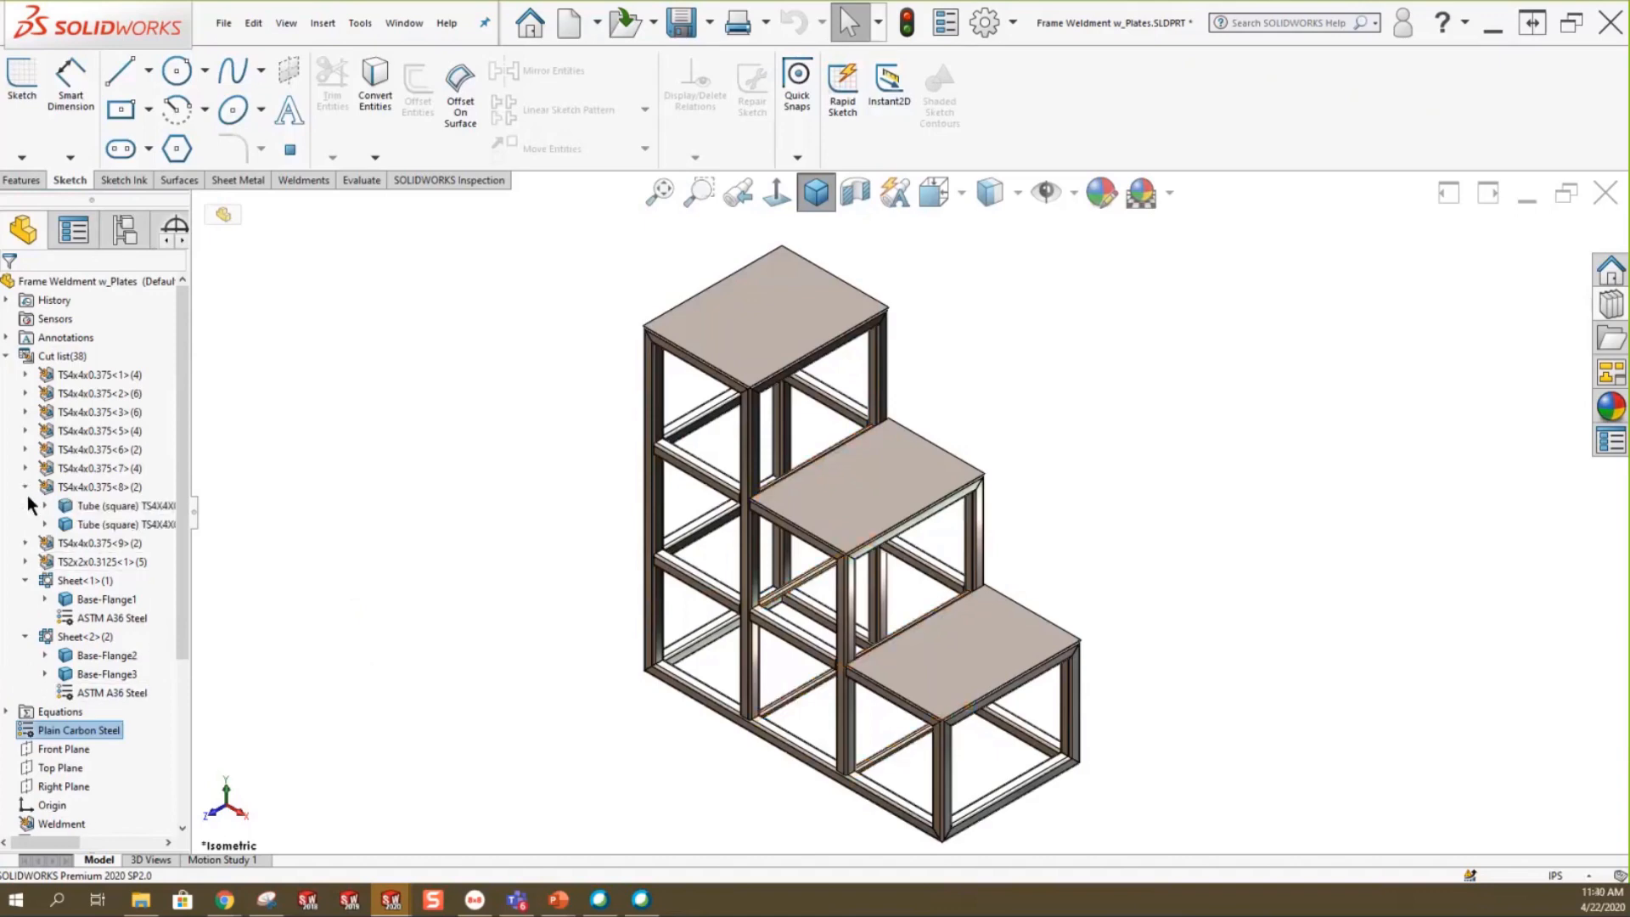
pyautogui.click(94, 506)
pyautogui.keyDown('ctrl'); pyautogui.click(86, 527); pyautogui.keyUp('ctrl')
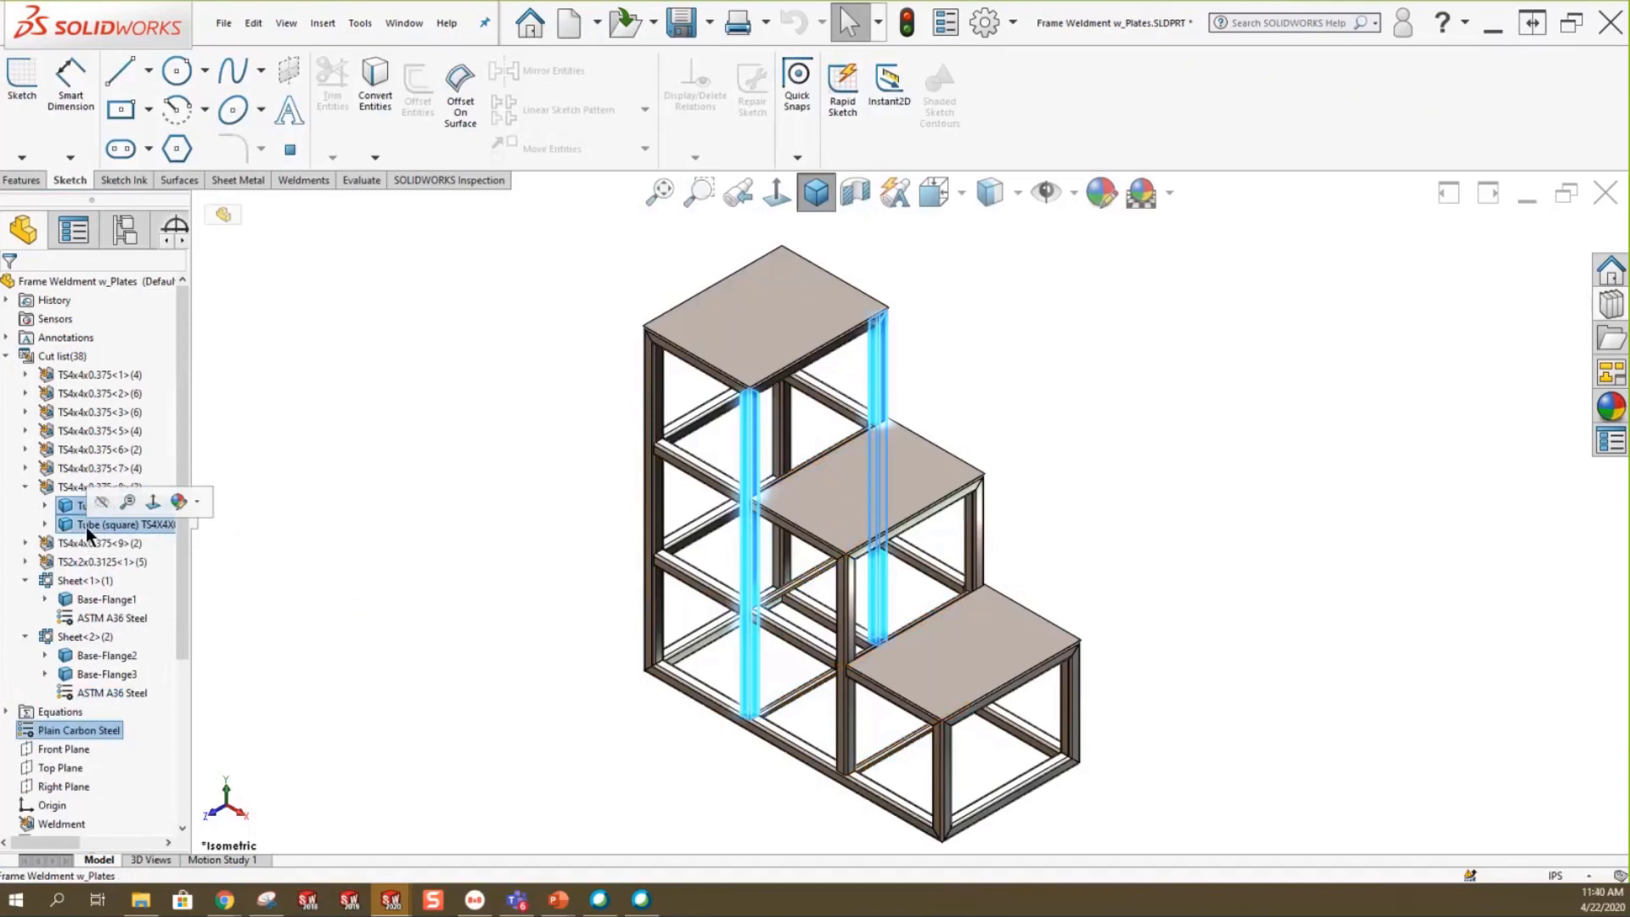
pyautogui.rightClick(87, 527)
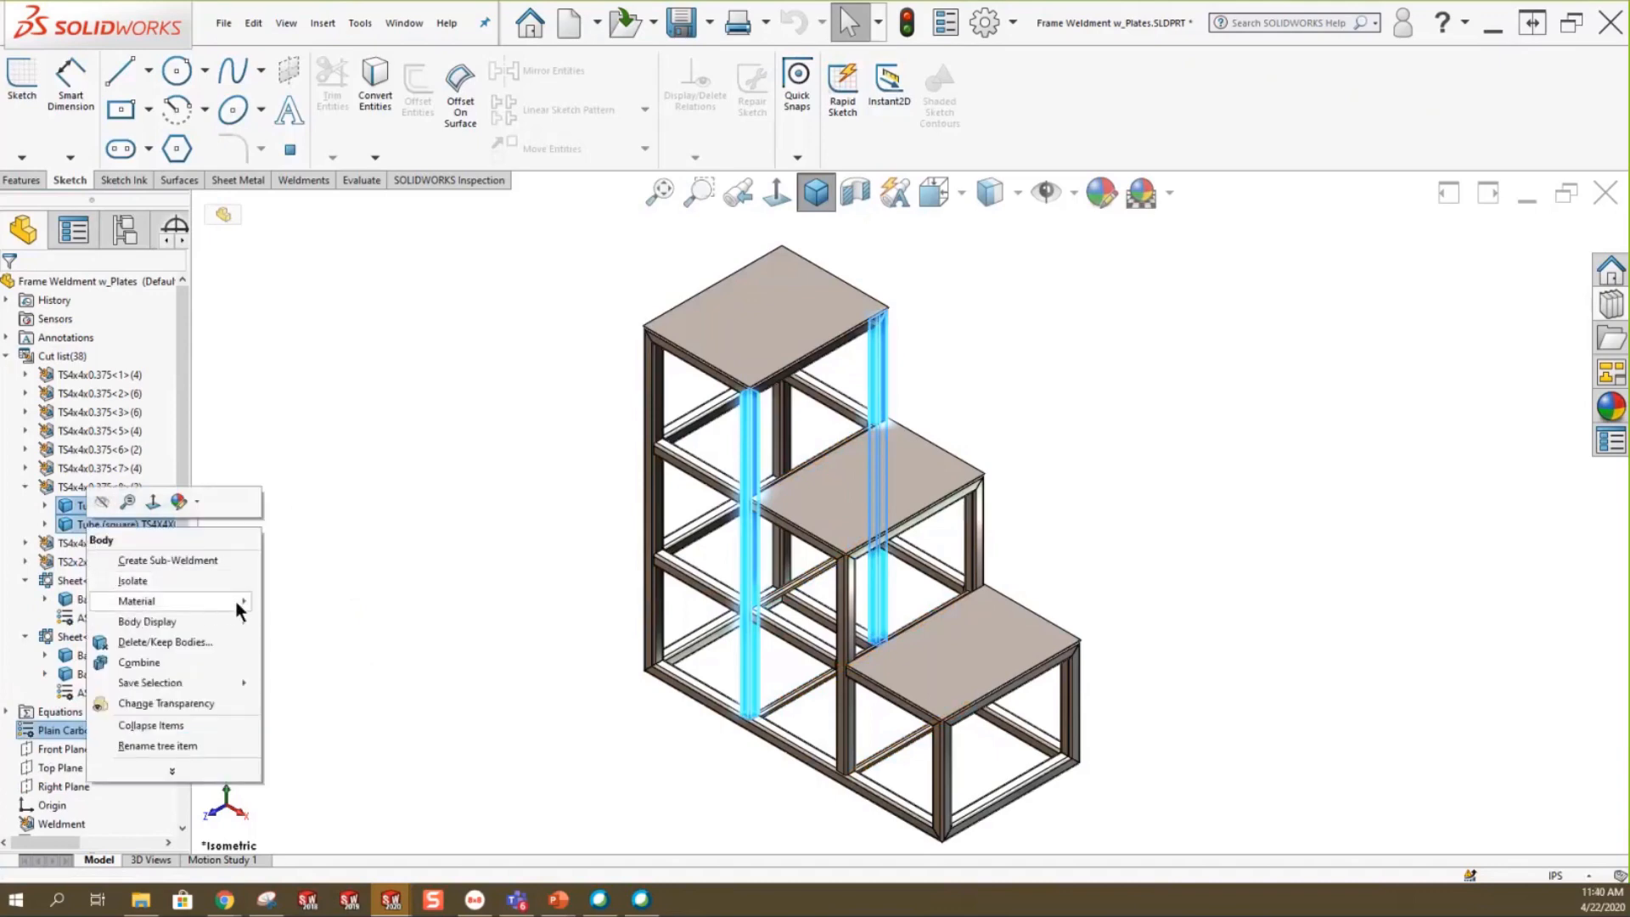
pyautogui.press('Escape')
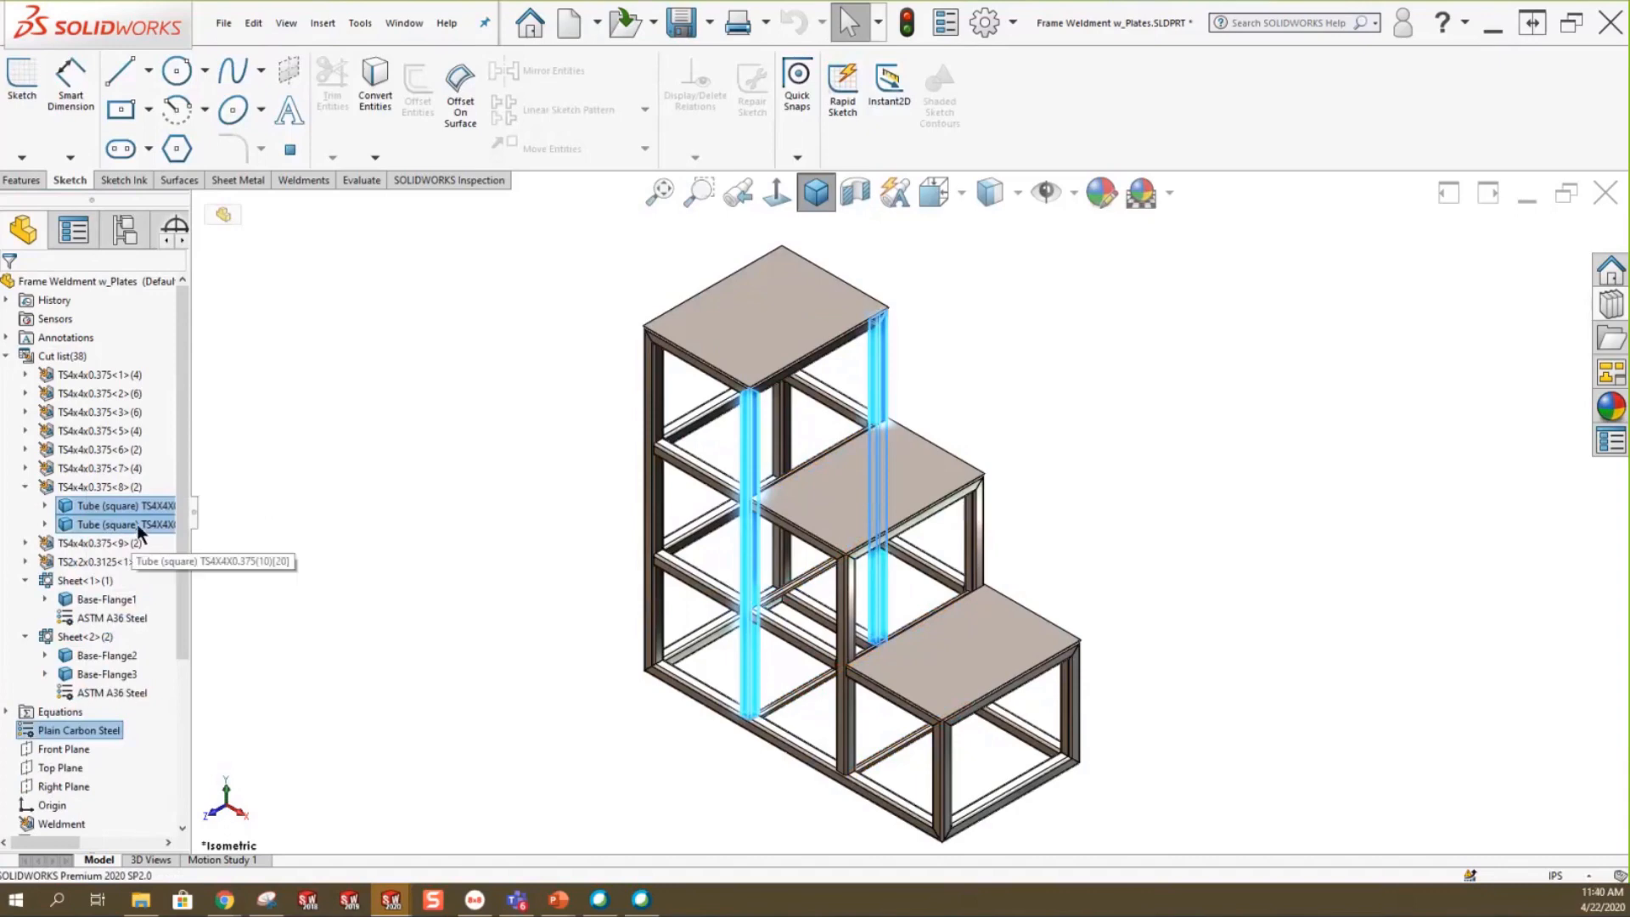
pyautogui.click(443, 477)
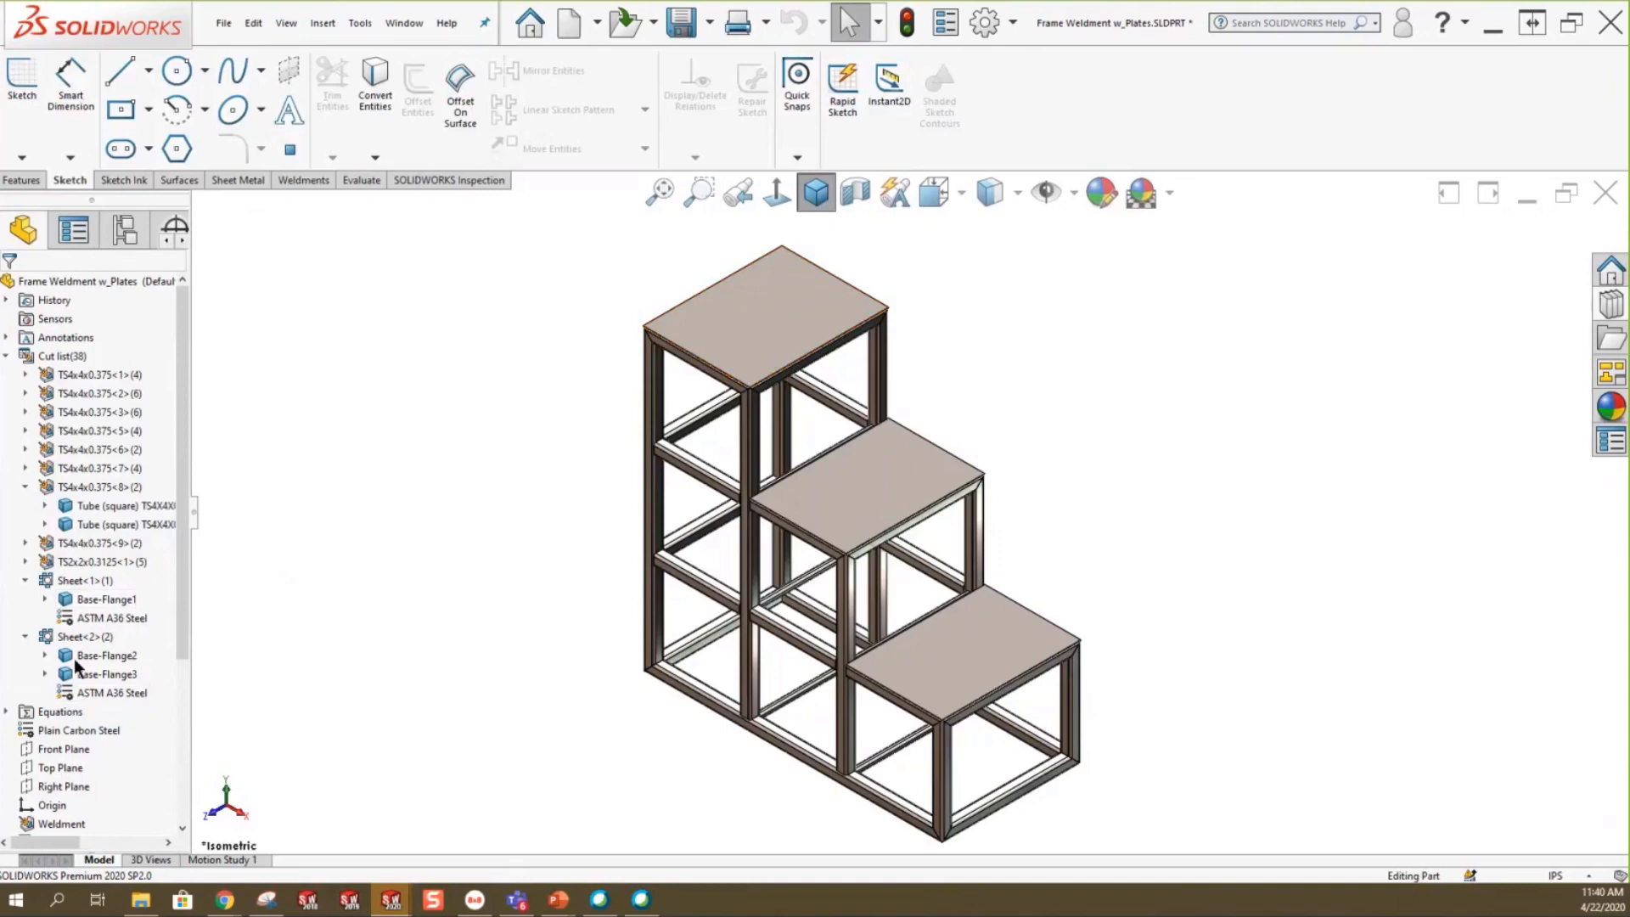
pyautogui.click(95, 731)
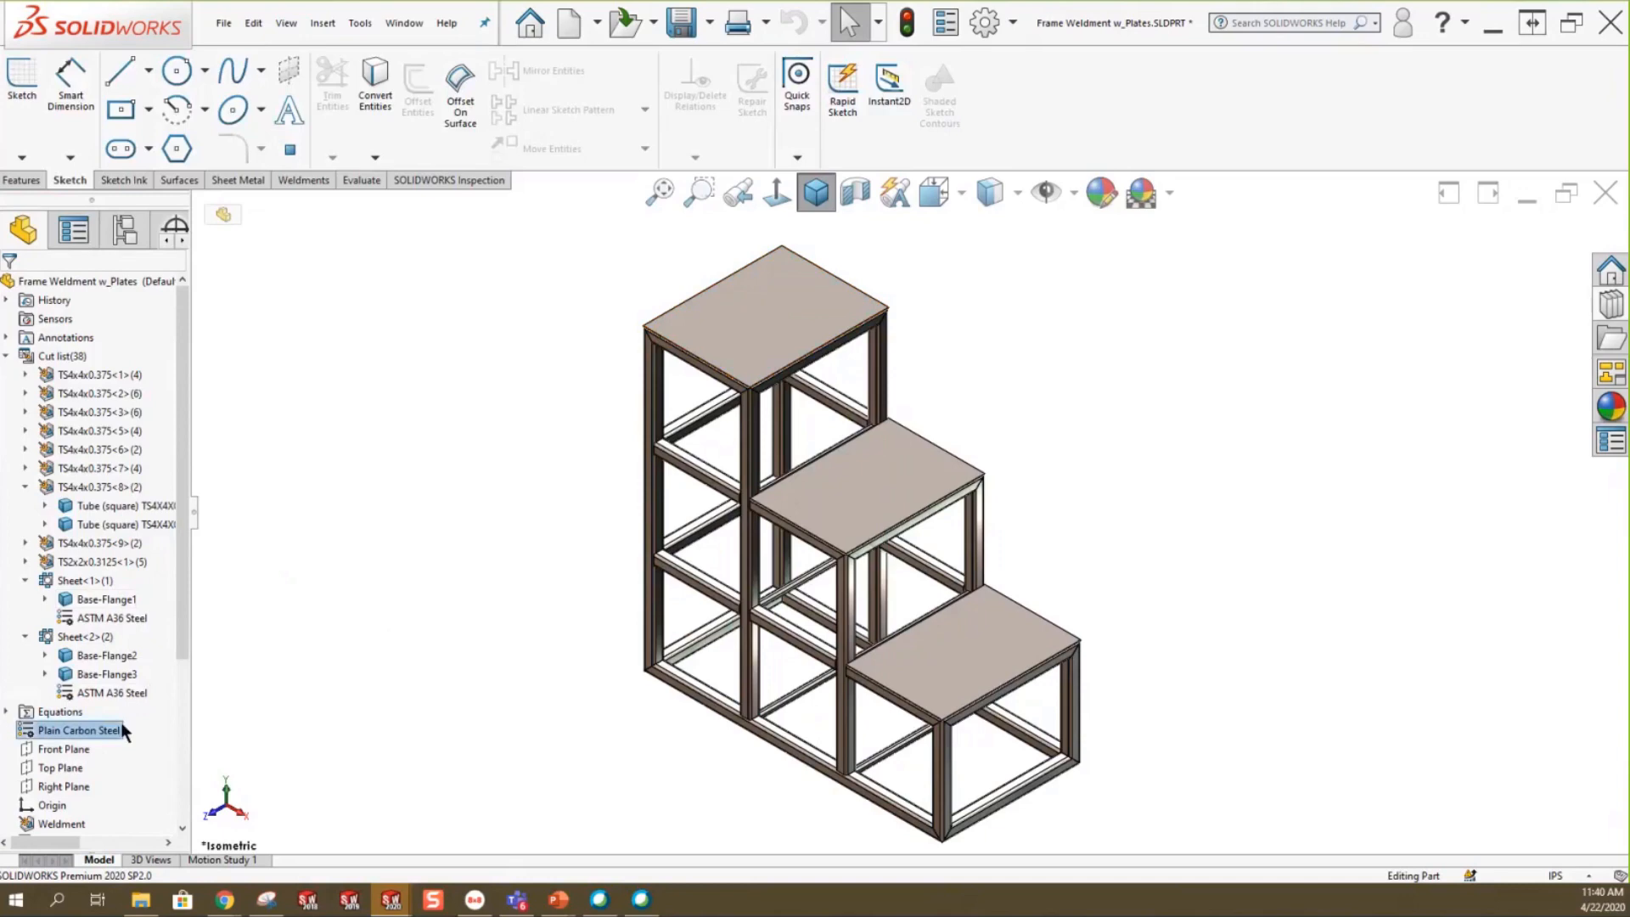
# Highlight the Base-Flange2 and Base-Flange3 plate bodies in the Sheet<2> cut list folder, and examine that folder's material entry.
pyautogui.click(90, 656)
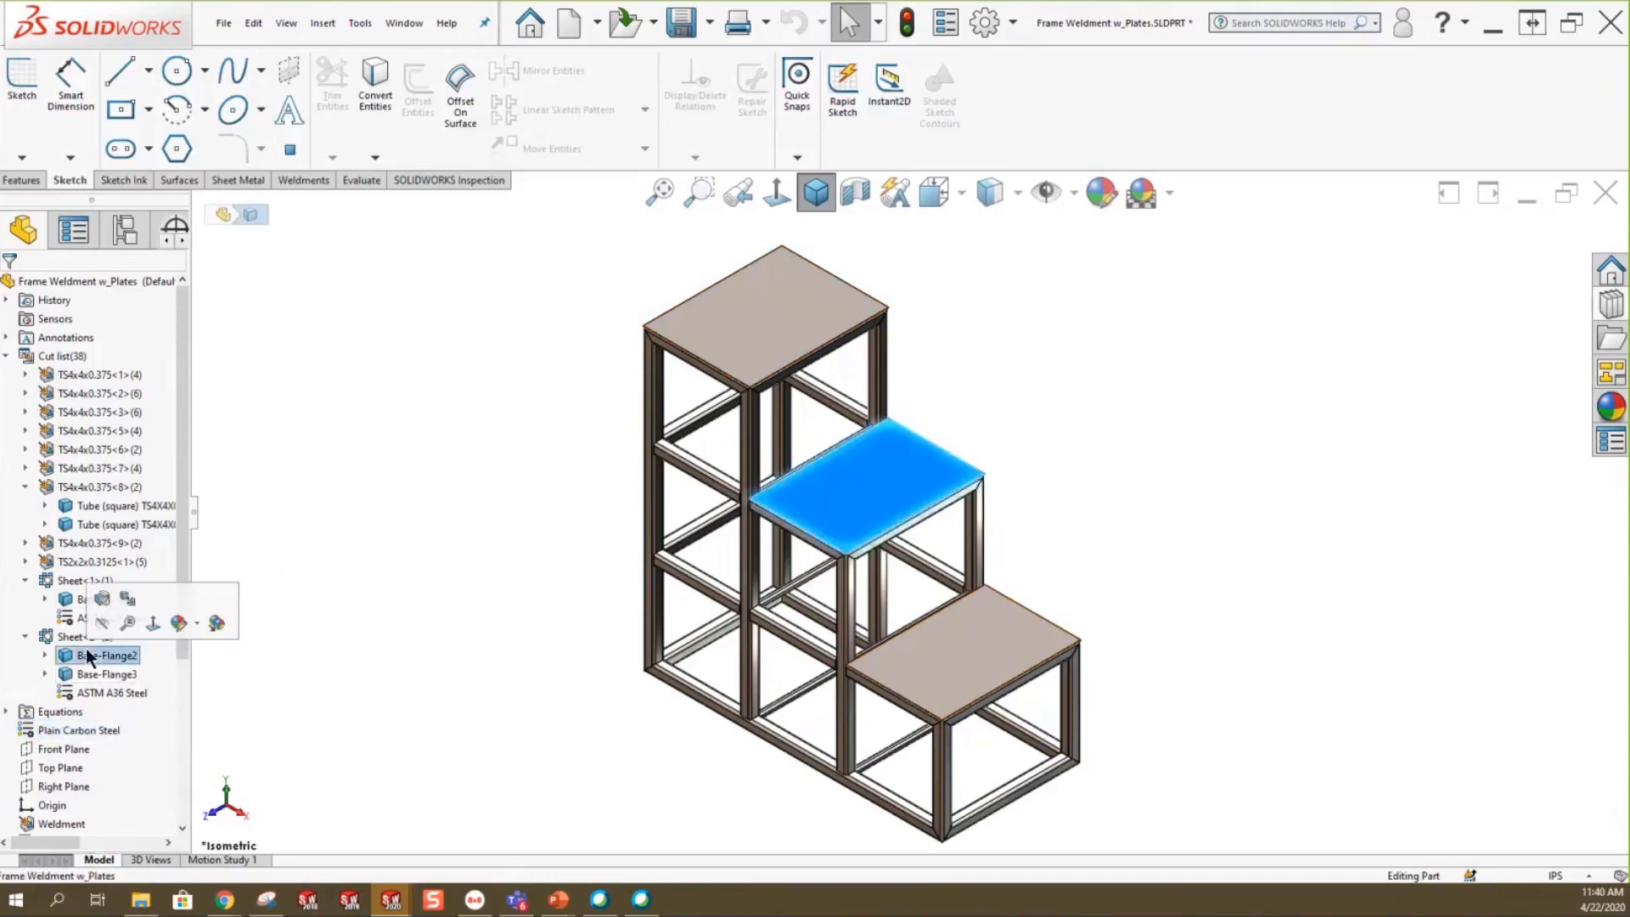
pyautogui.click(101, 672)
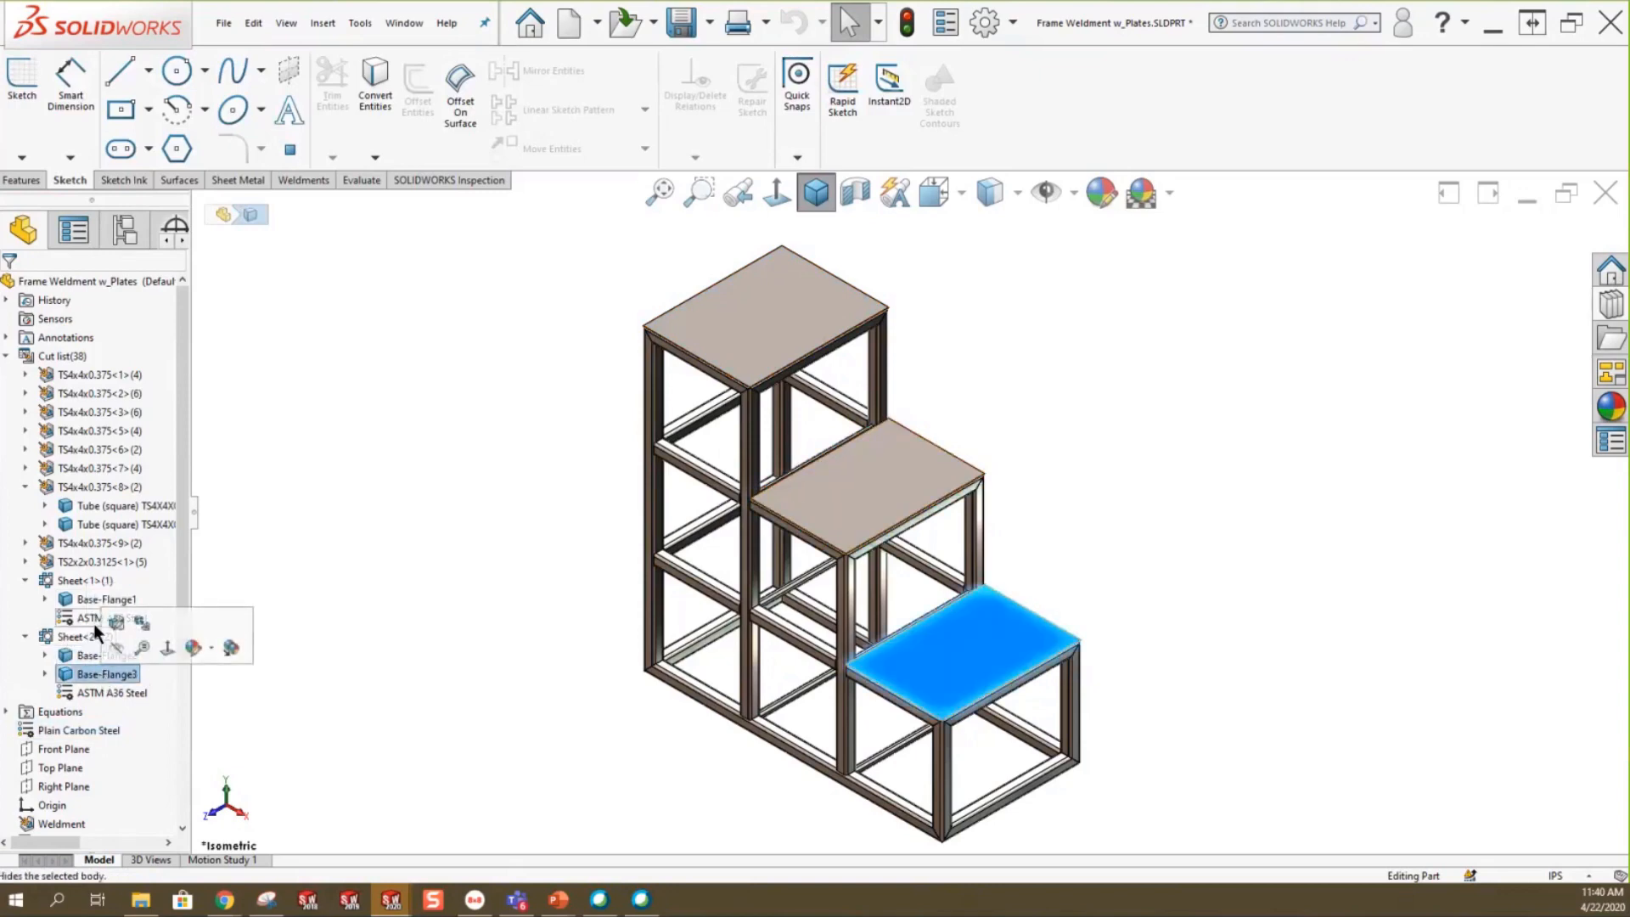
pyautogui.click(242, 579)
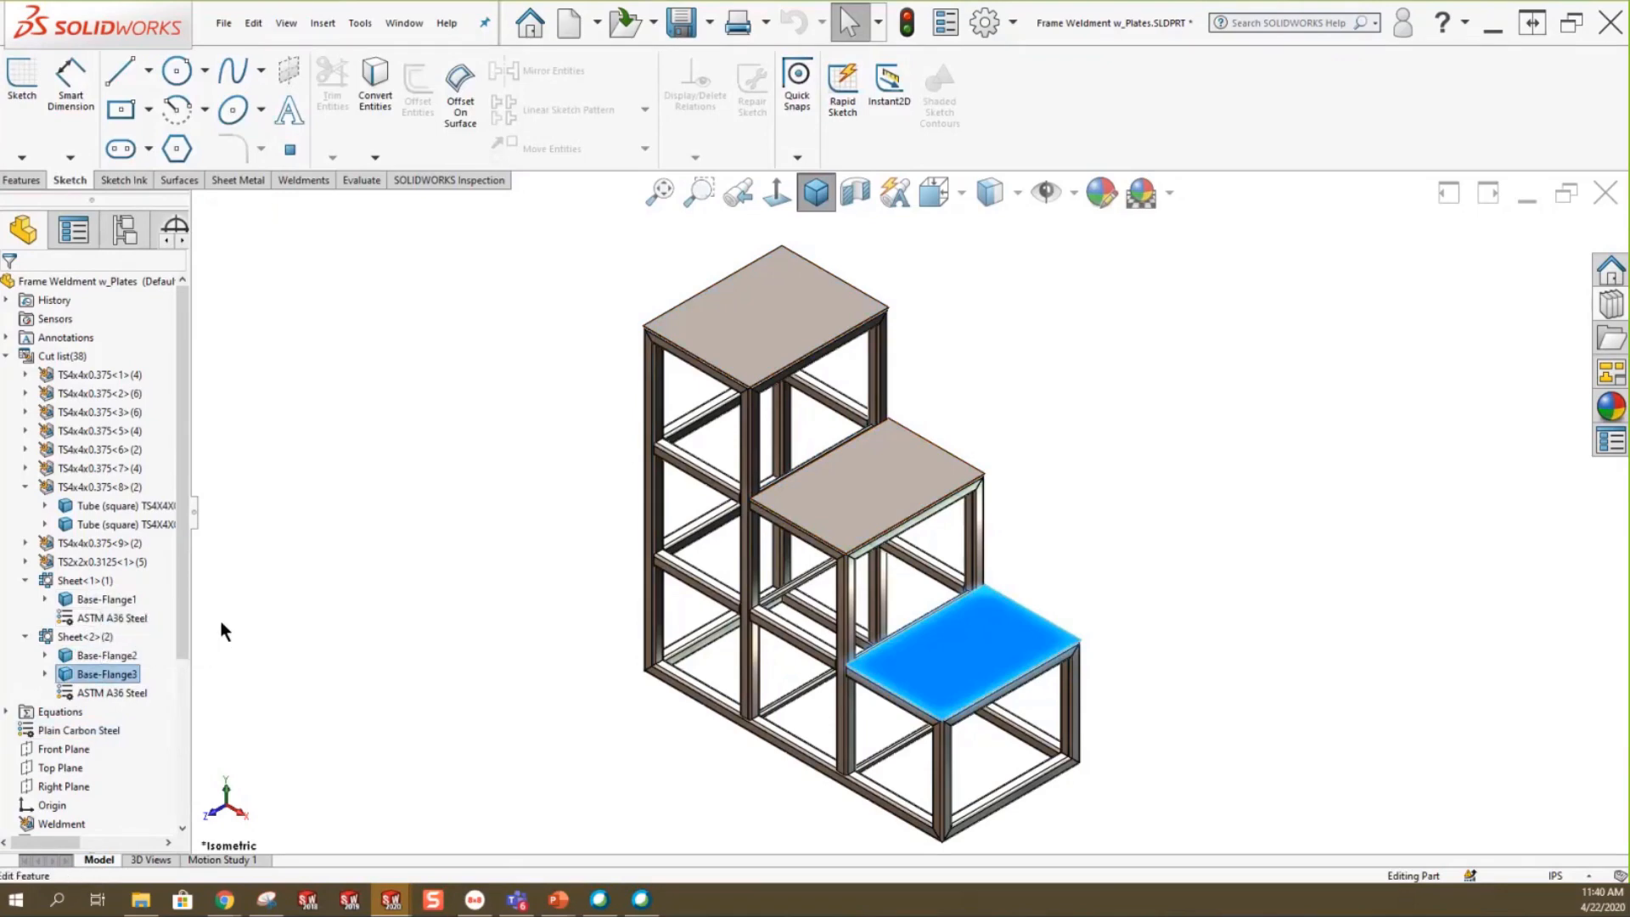
pyautogui.click(97, 691)
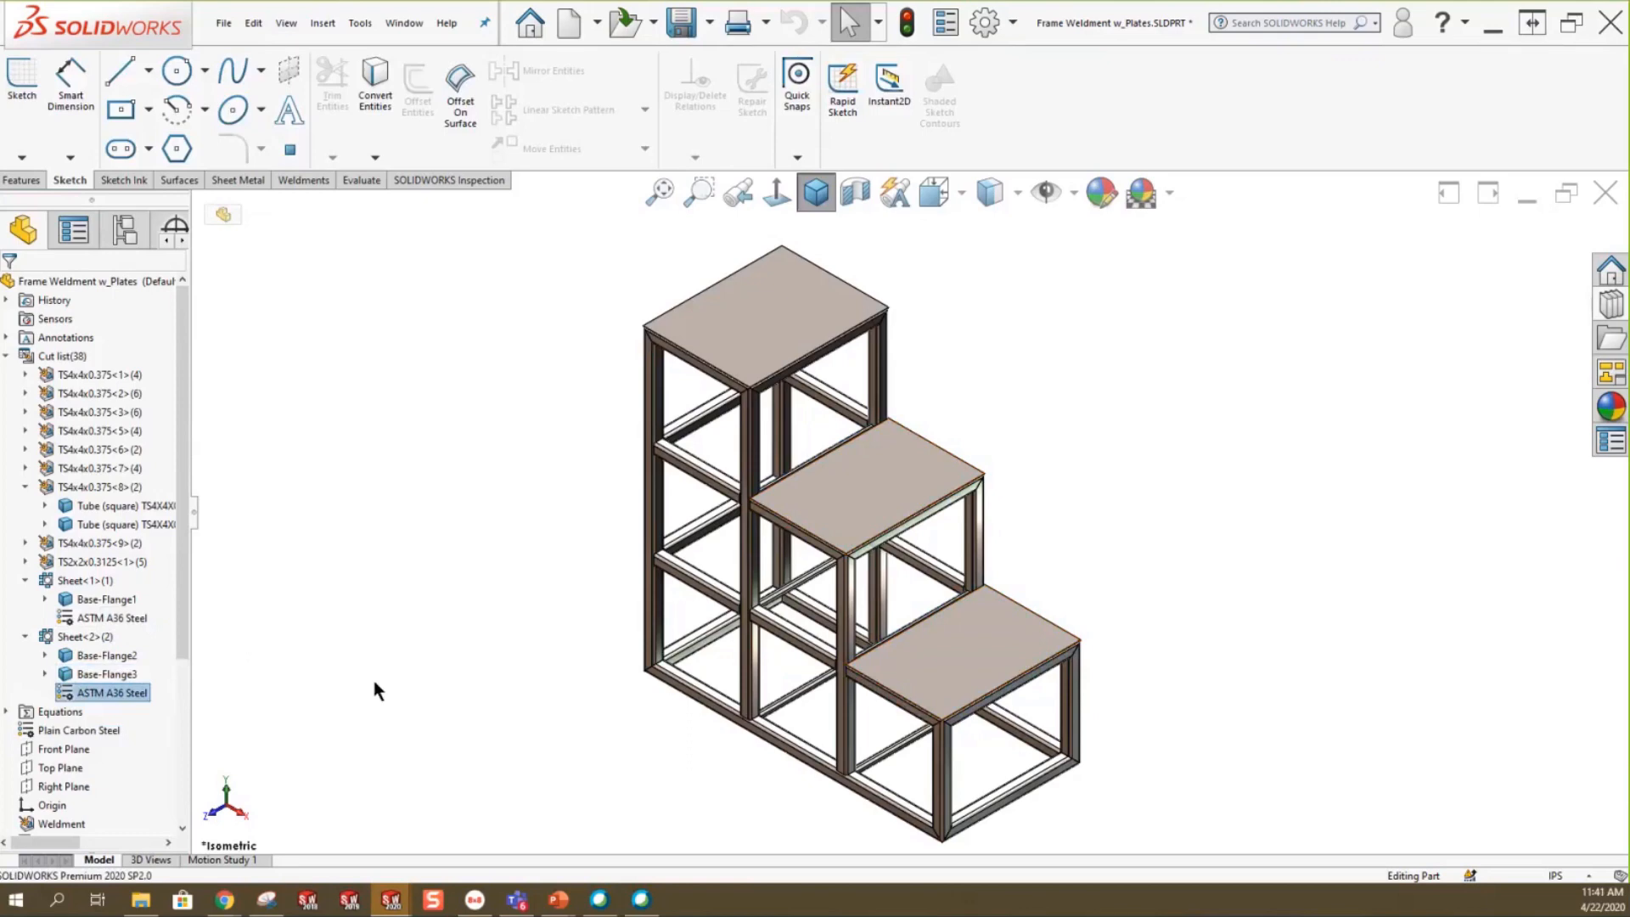
# Open the cut-list properties for the TS4x4x0.375<1> tube folder.
pyautogui.rightClick(86, 370)
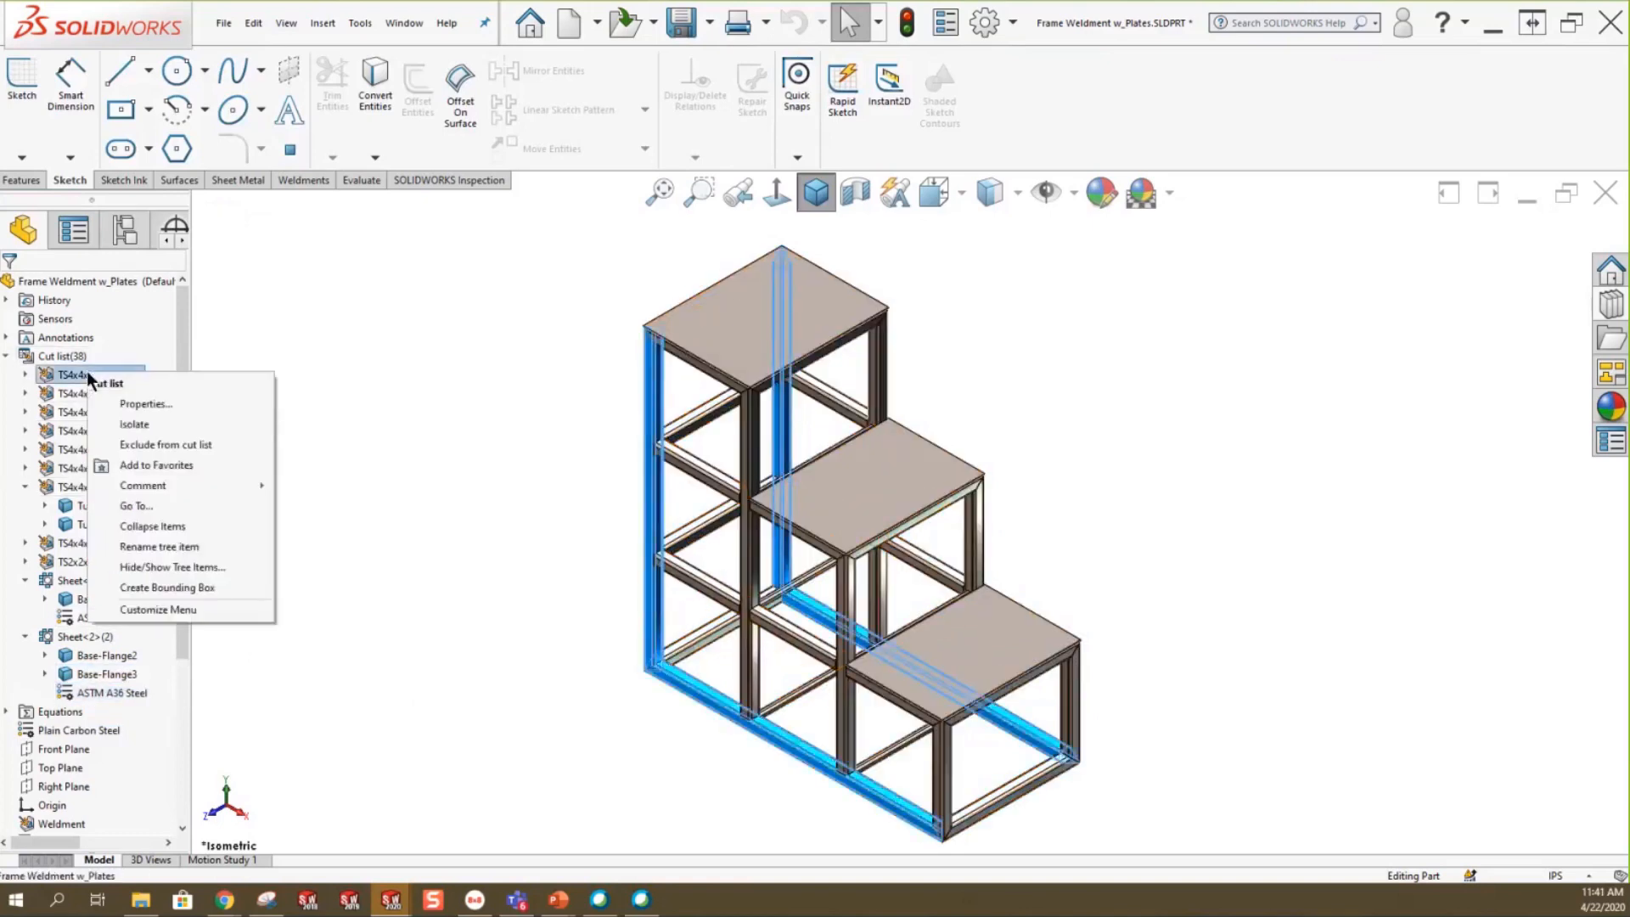
pyautogui.click(139, 405)
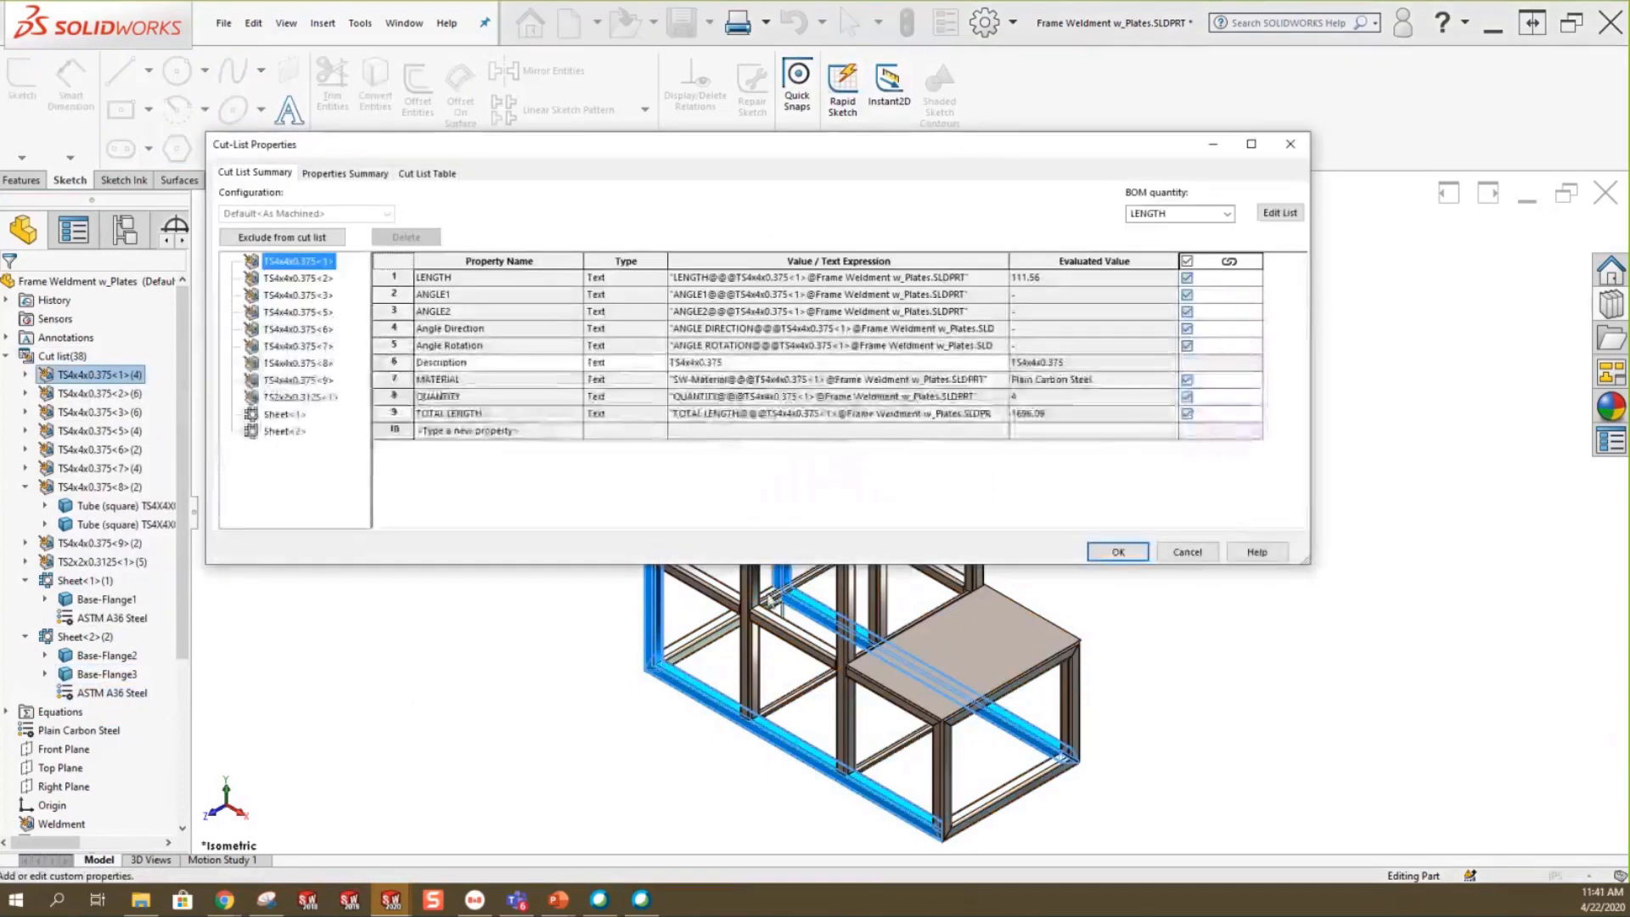
# Examine the cut-list properties of the TS4x4x0.375<1>, TS4x4x0.375<3> and Sheet<1> items, including total length, and close them without changes.
pyautogui.moveTo(777, 564); pyautogui.dragTo(778, 756)
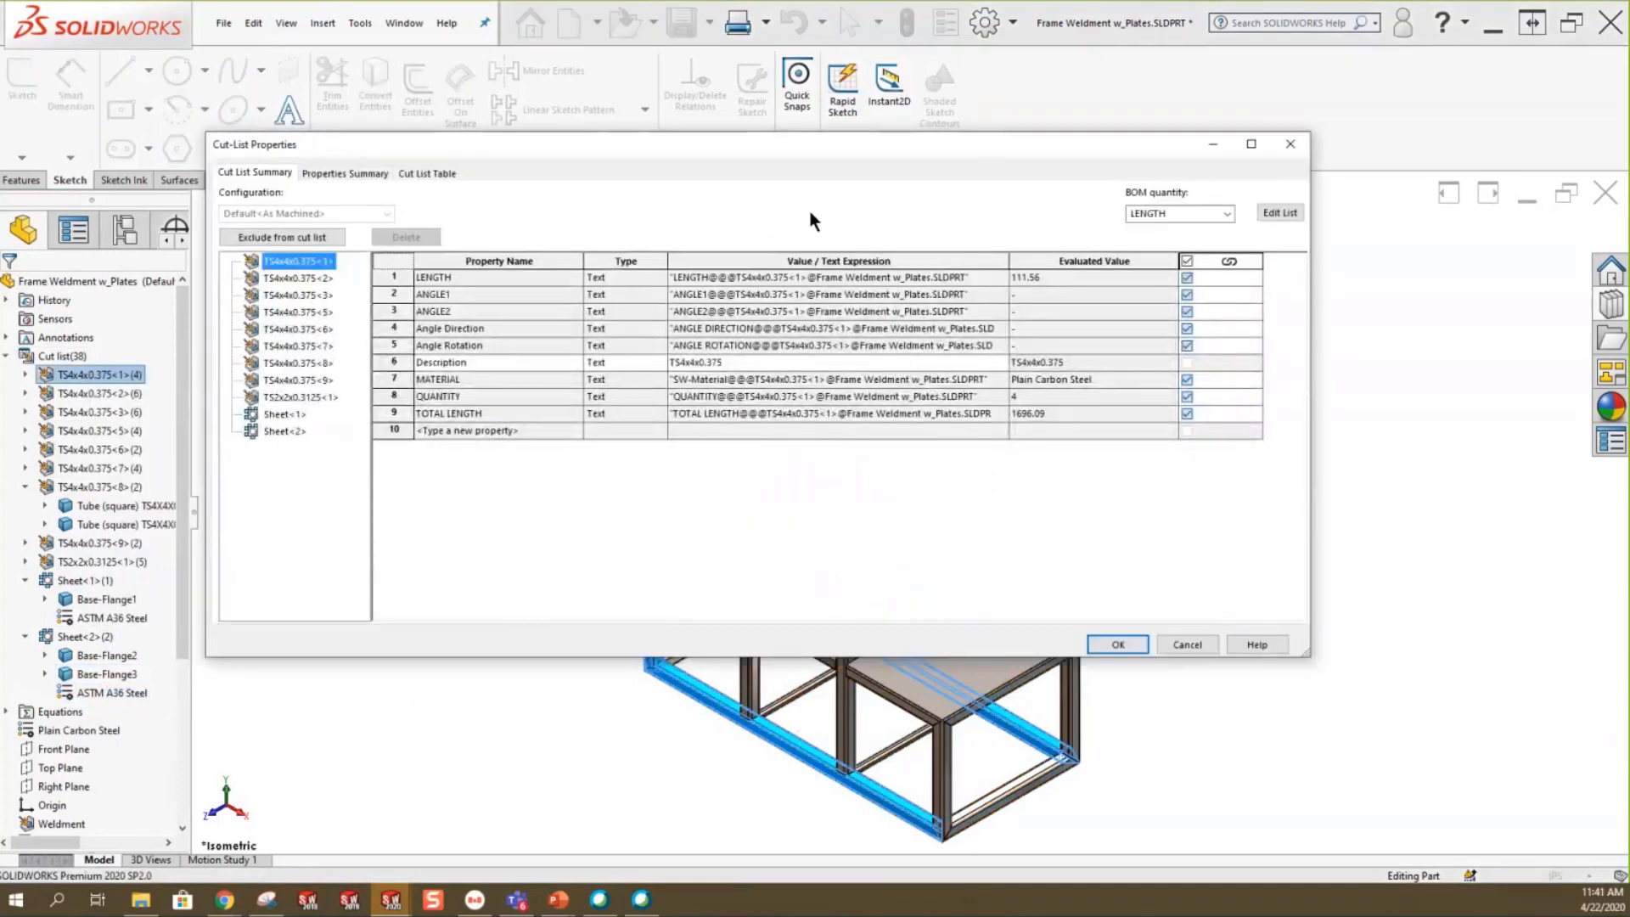
pyautogui.moveTo(785, 147); pyautogui.dragTo(868, 209)
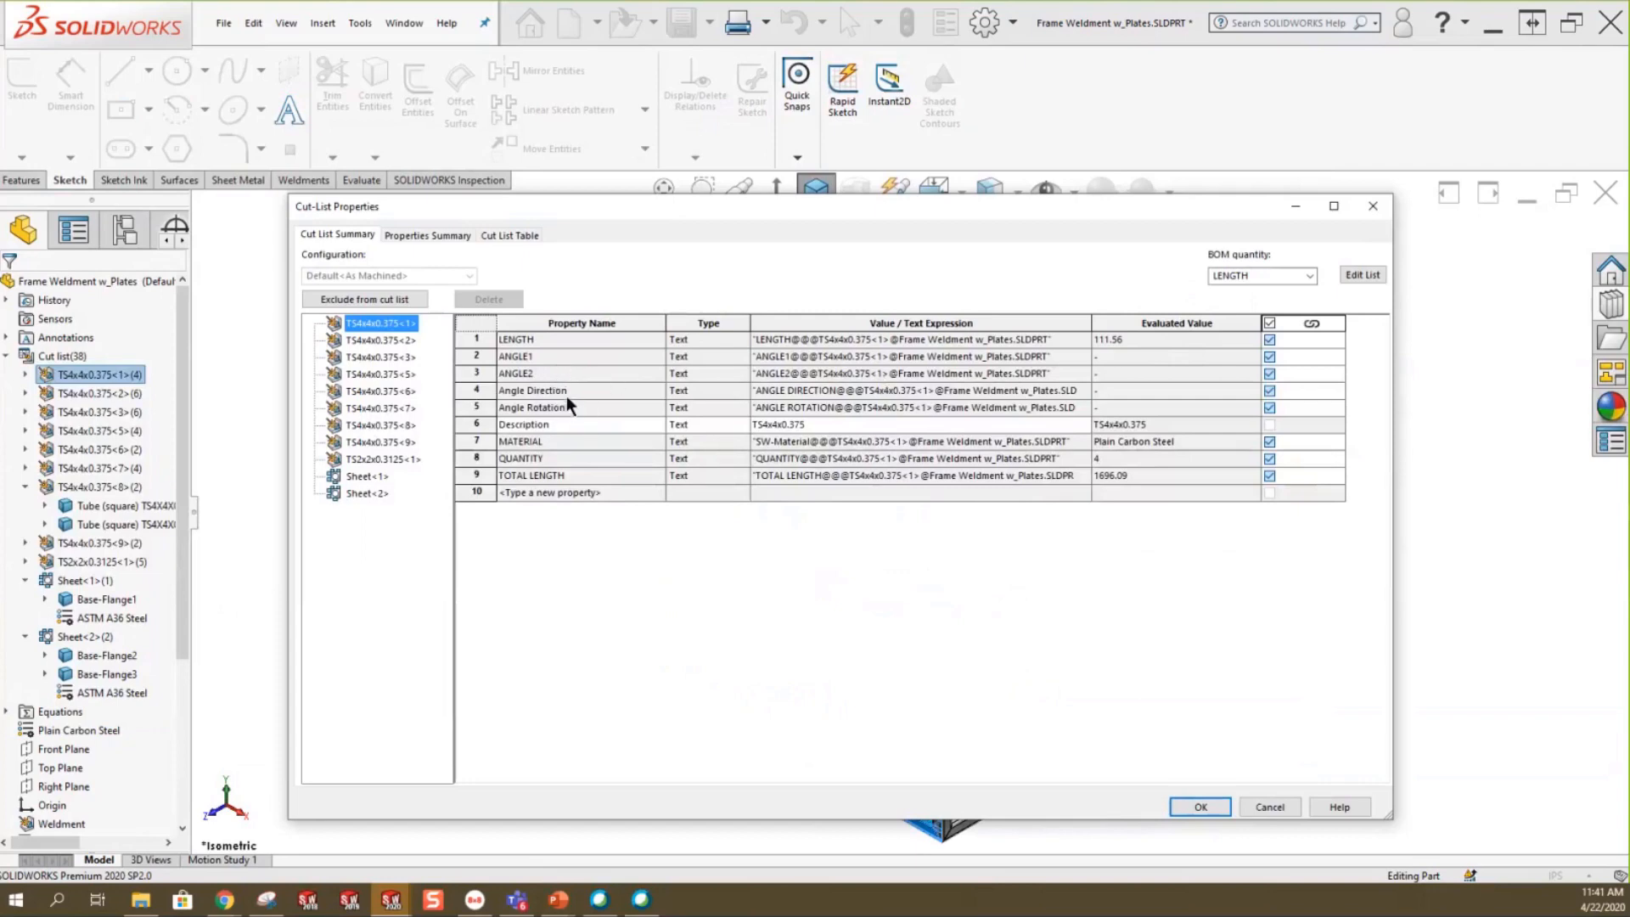
pyautogui.click(629, 422)
pyautogui.click(479, 476)
pyautogui.click(464, 476)
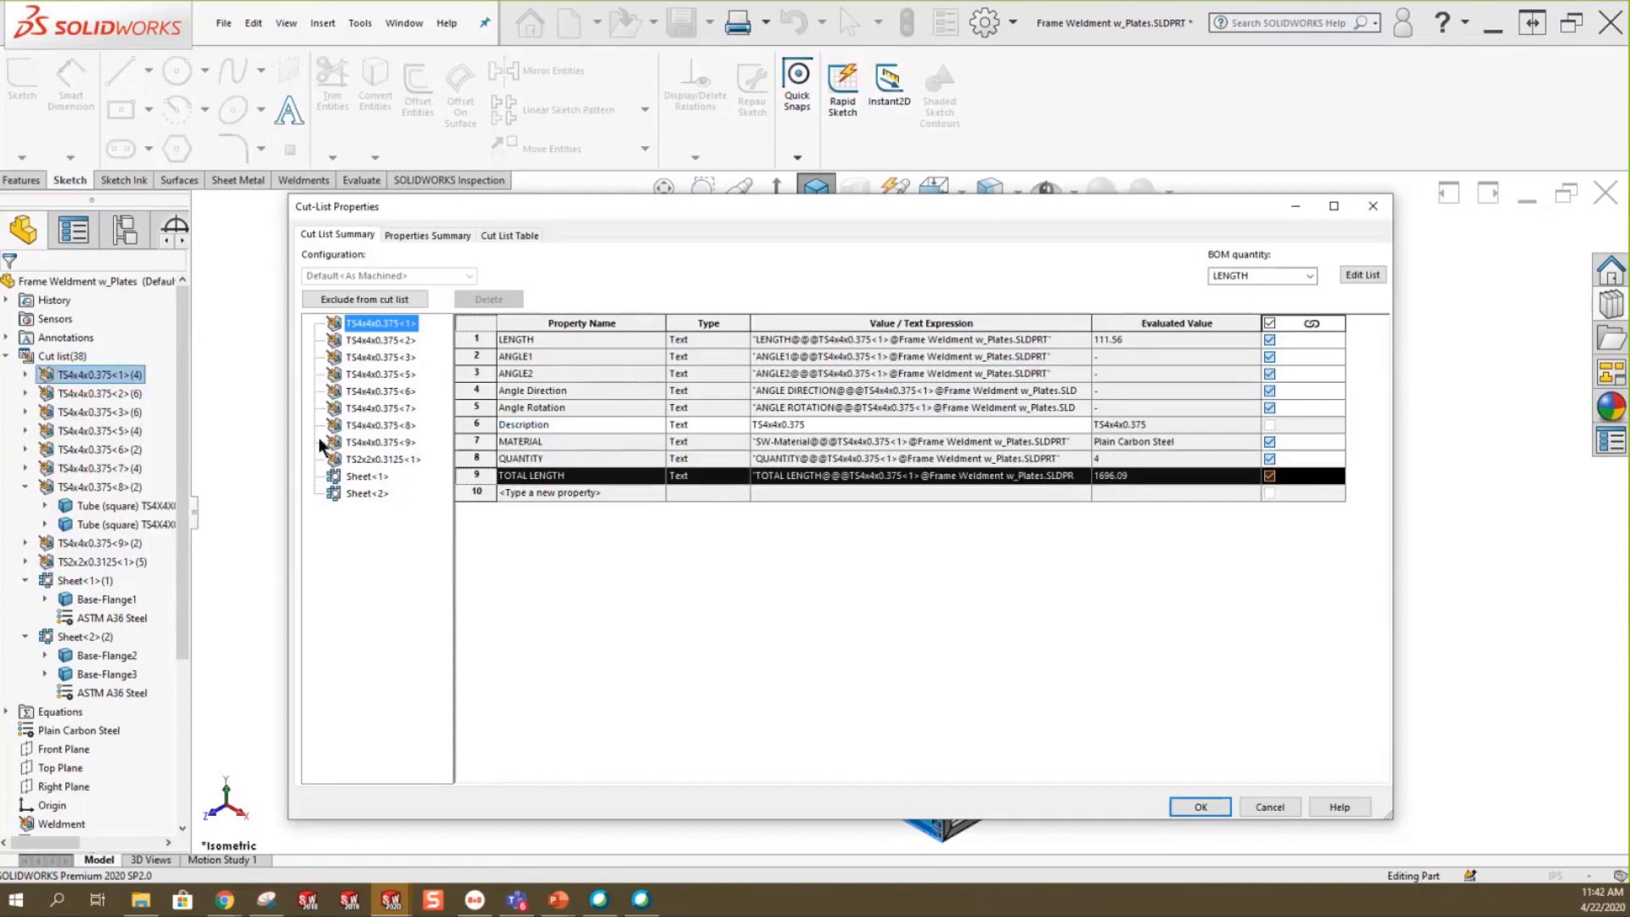
pyautogui.click(384, 358)
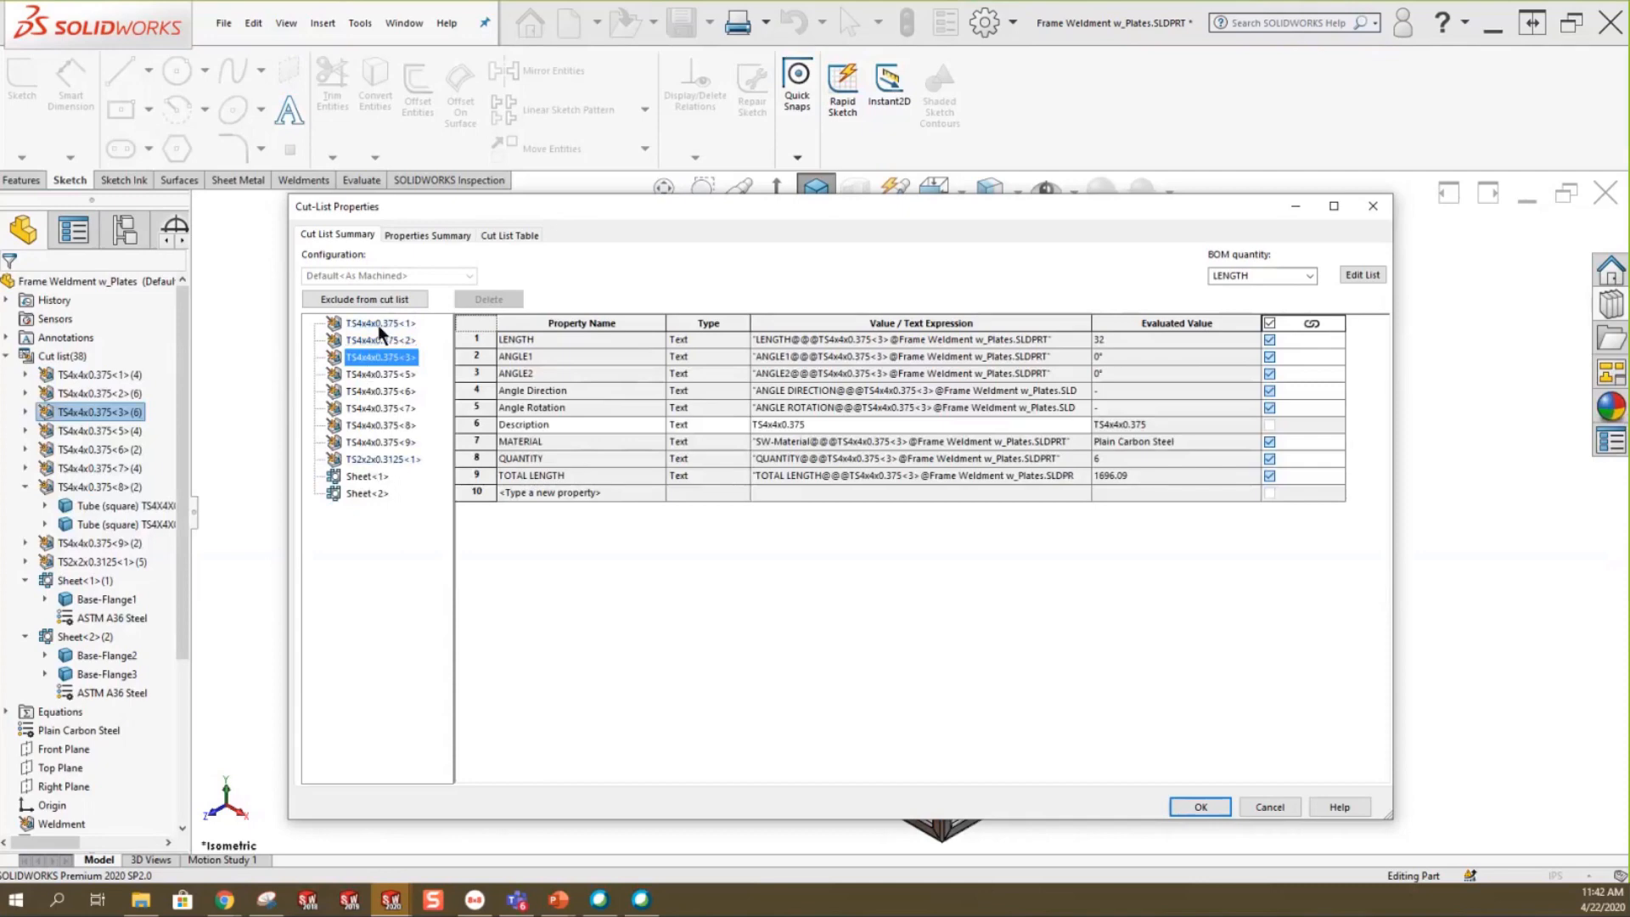
pyautogui.click(368, 478)
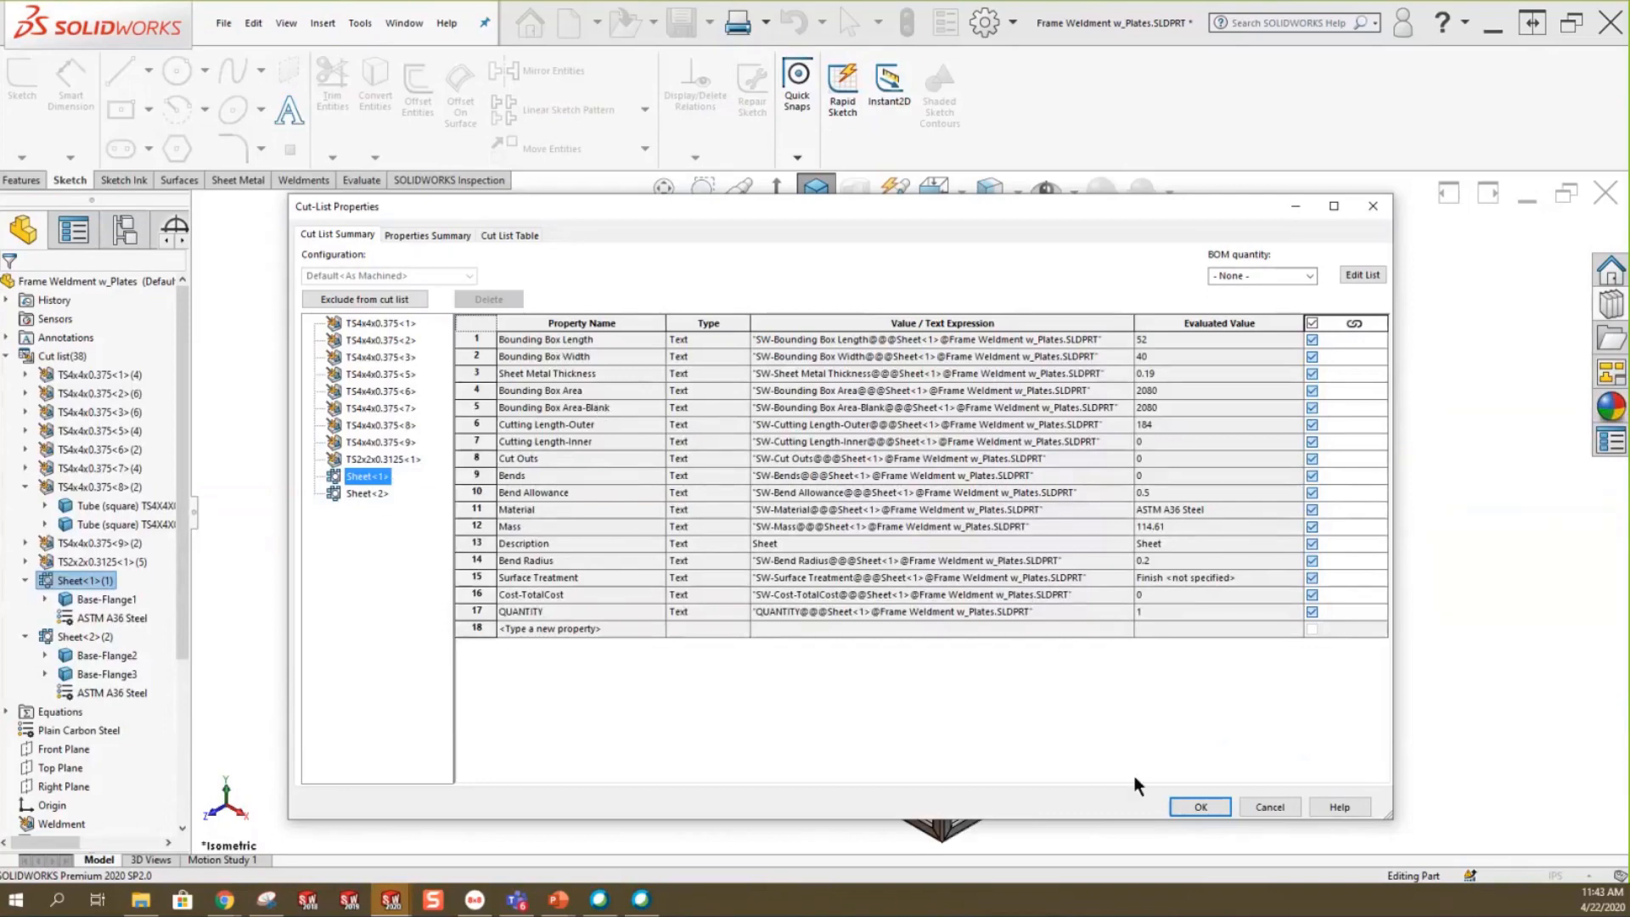
pyautogui.click(1266, 807)
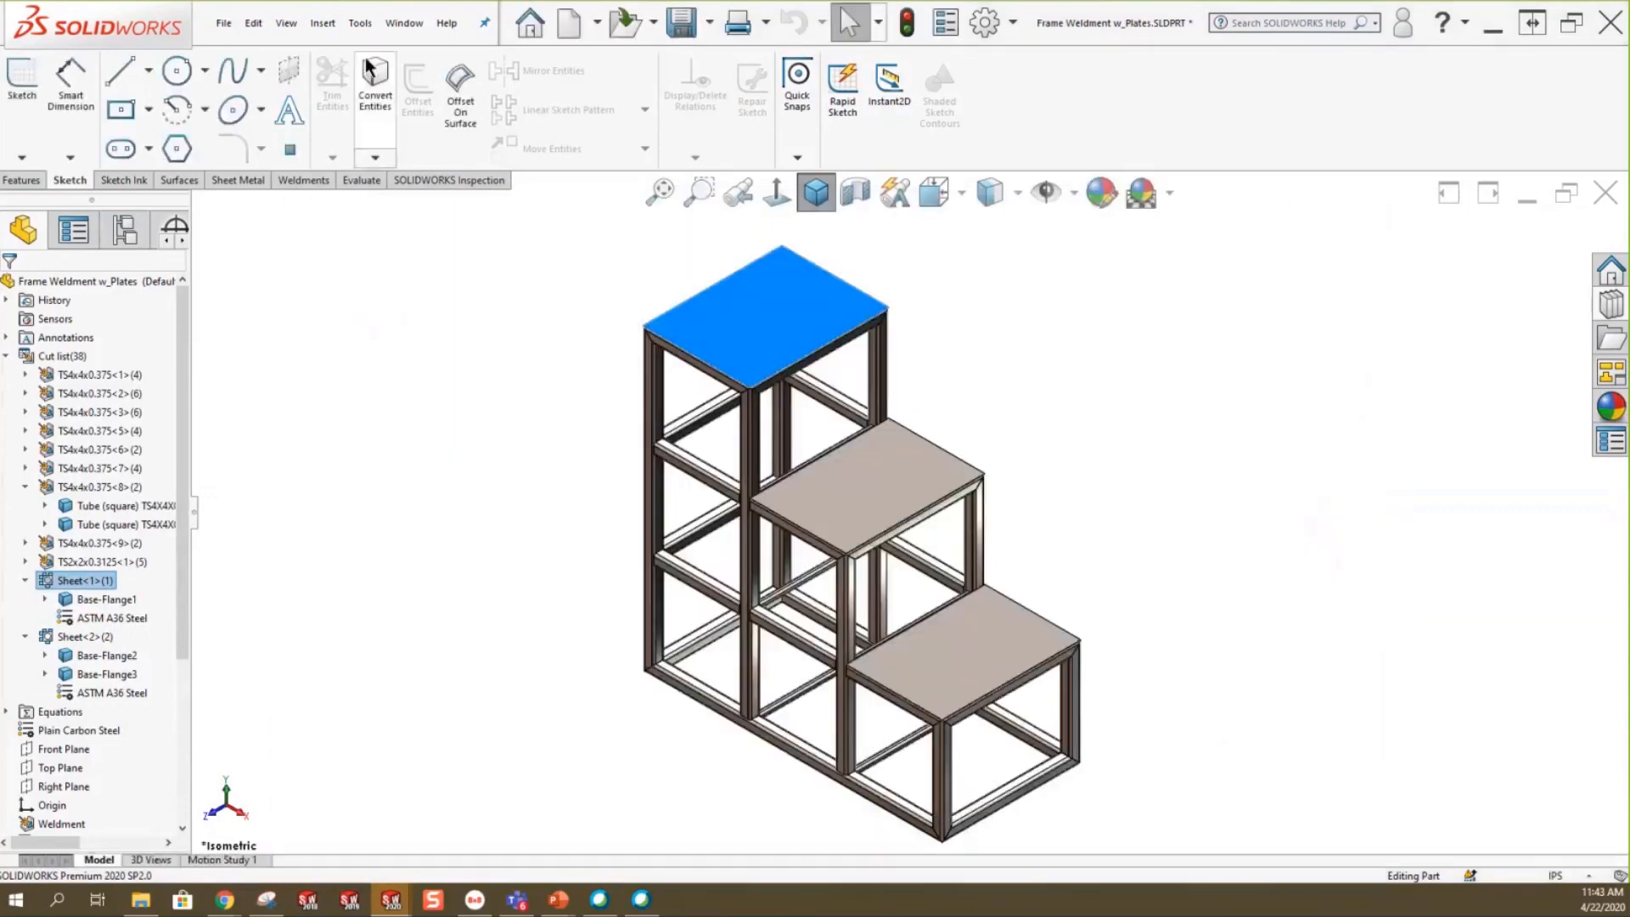
pyautogui.click(450, 431)
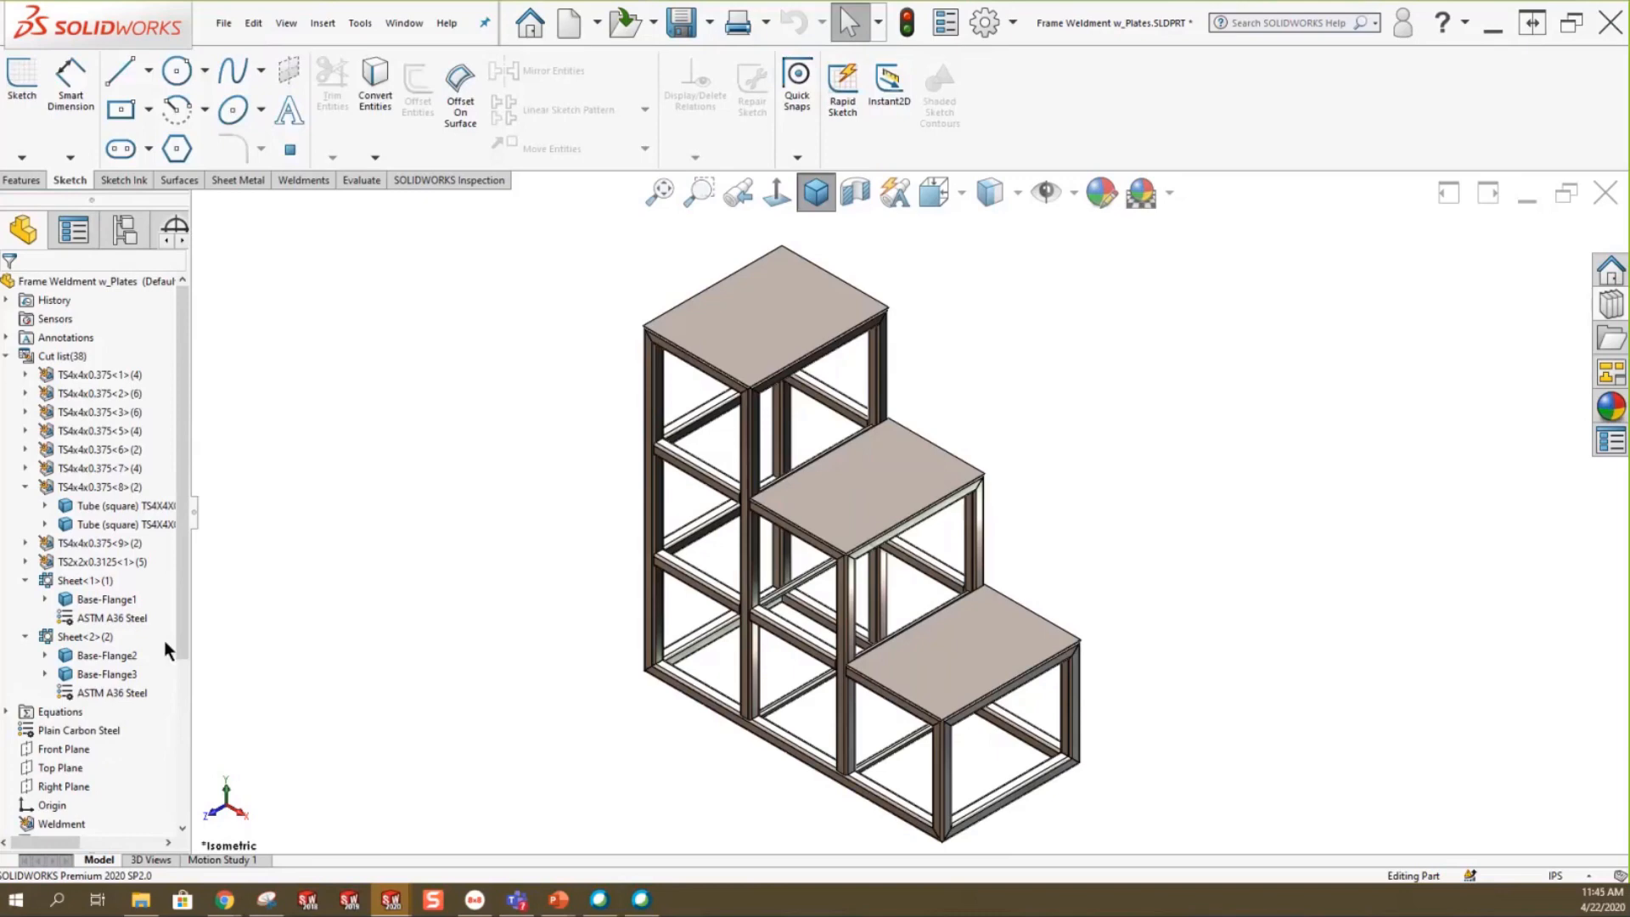
# Show the driving dimensions of the 2D_Frame sketch on the model.
pyautogui.moveTo(180, 619); pyautogui.dragTo(180, 717)
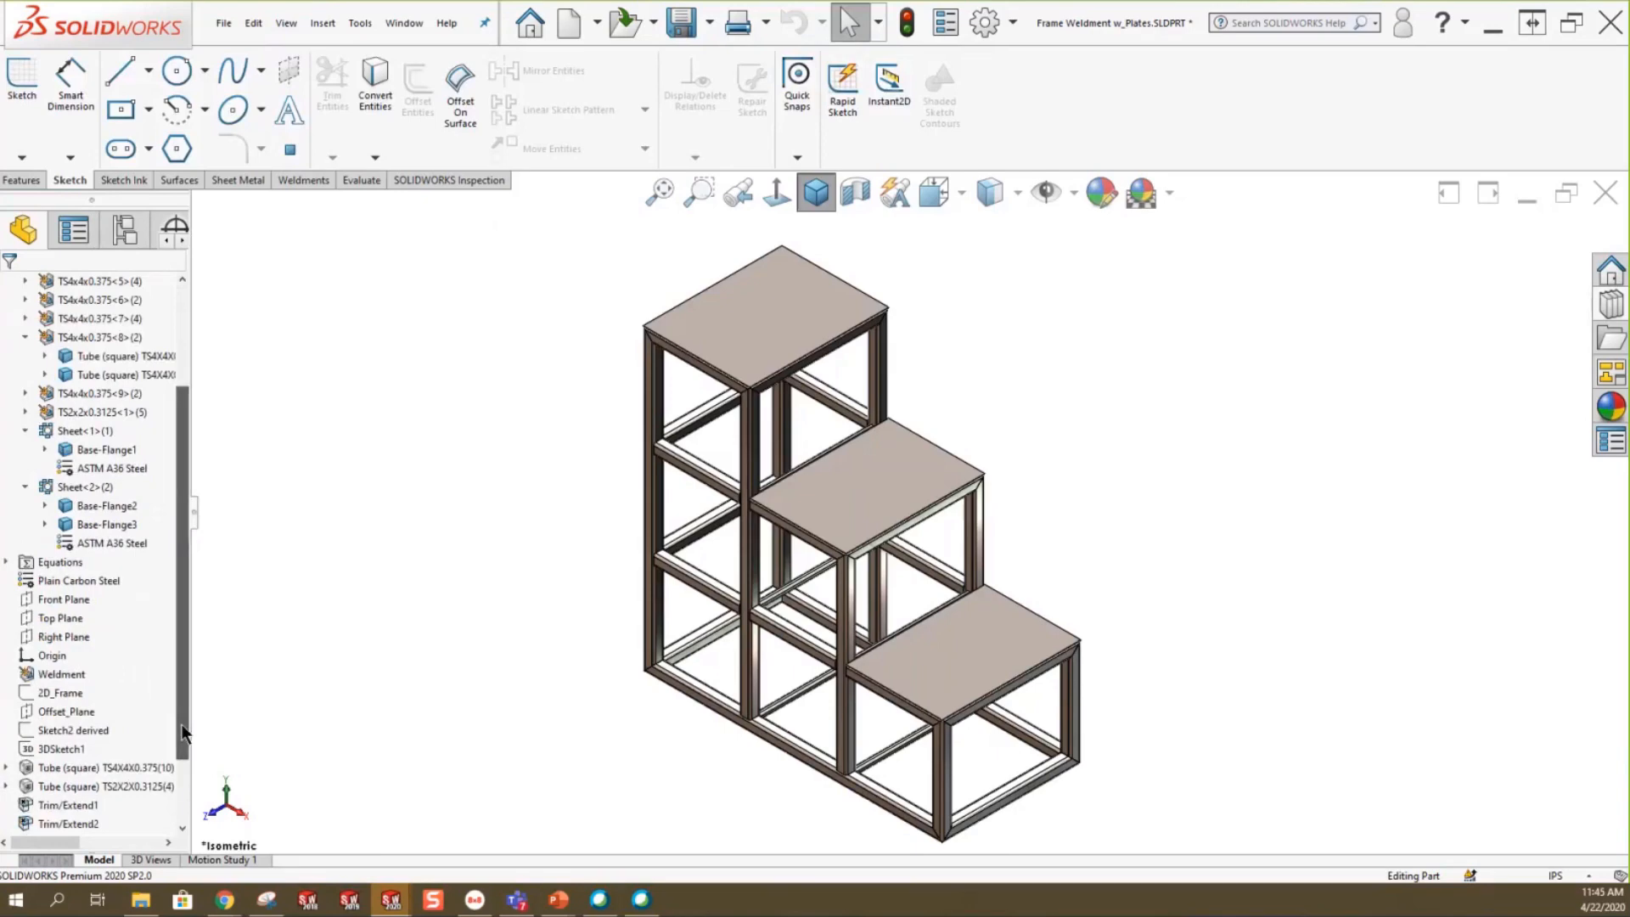
pyautogui.click(59, 692)
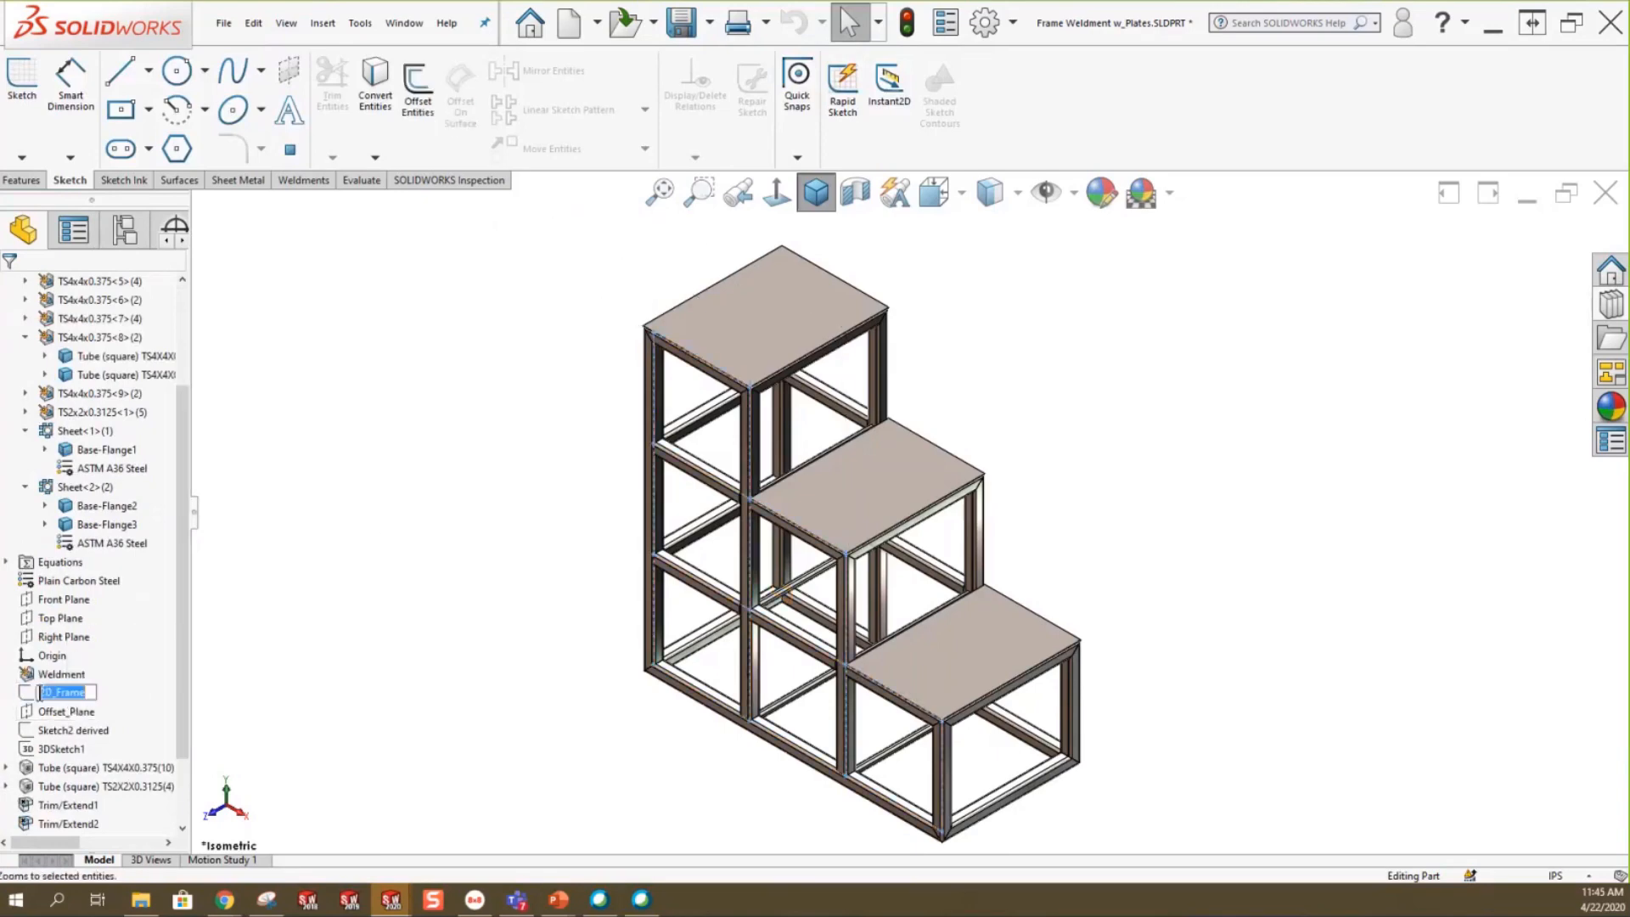
pyautogui.doubleClick(60, 693)
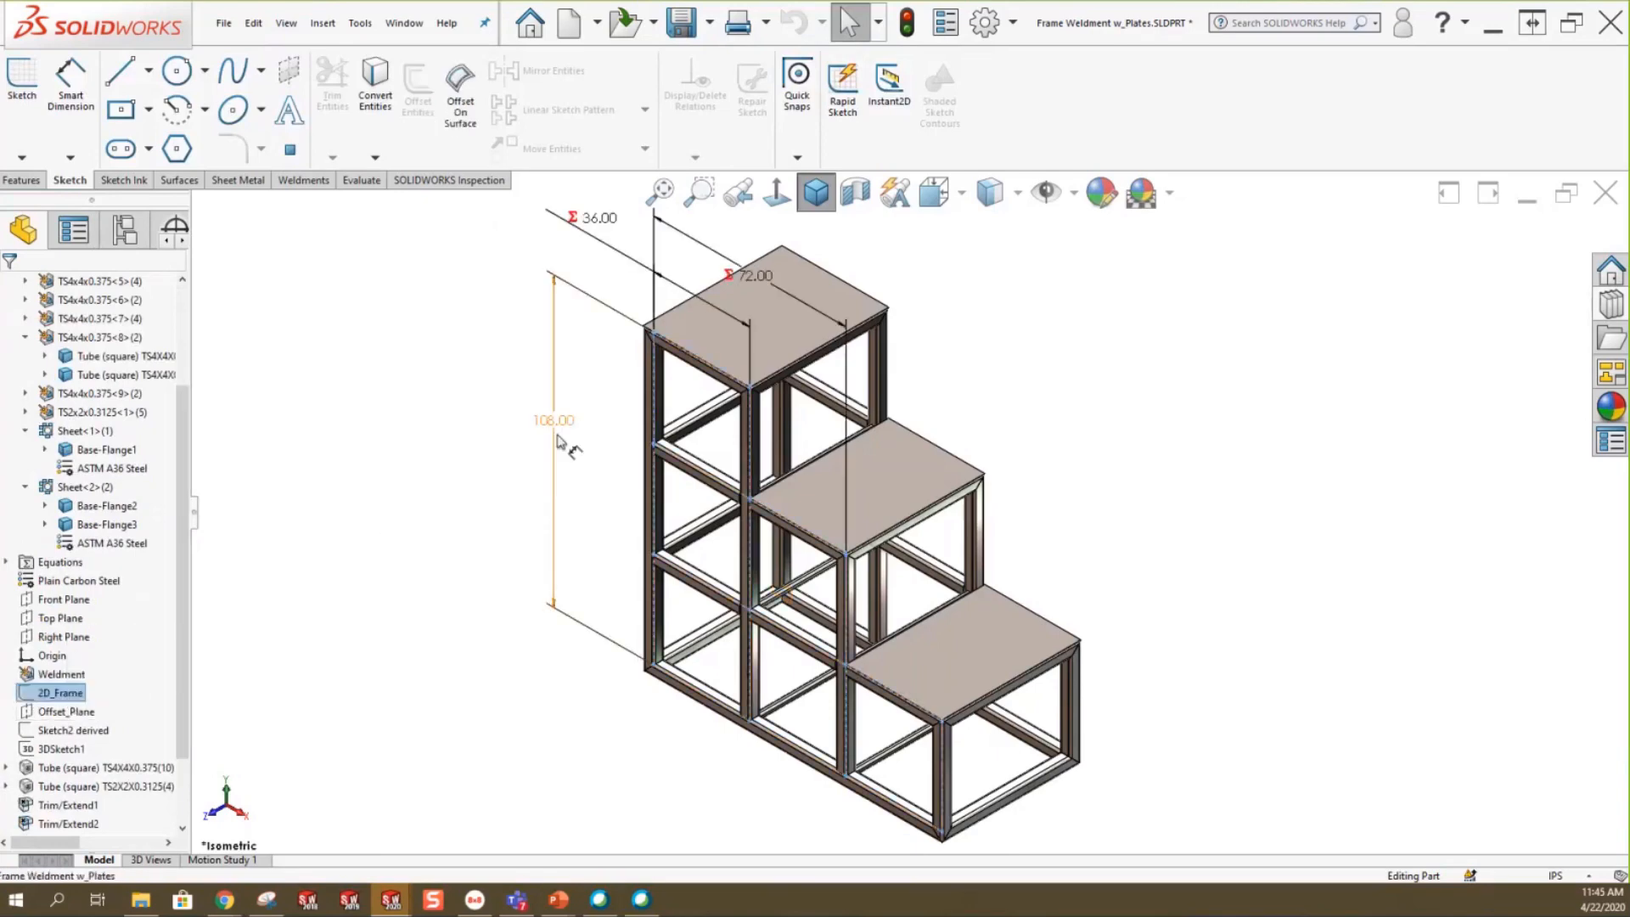
# Set the Offset_Plane distance to 96 in and rebuild the frame.
pyautogui.doubleClick(67, 713)
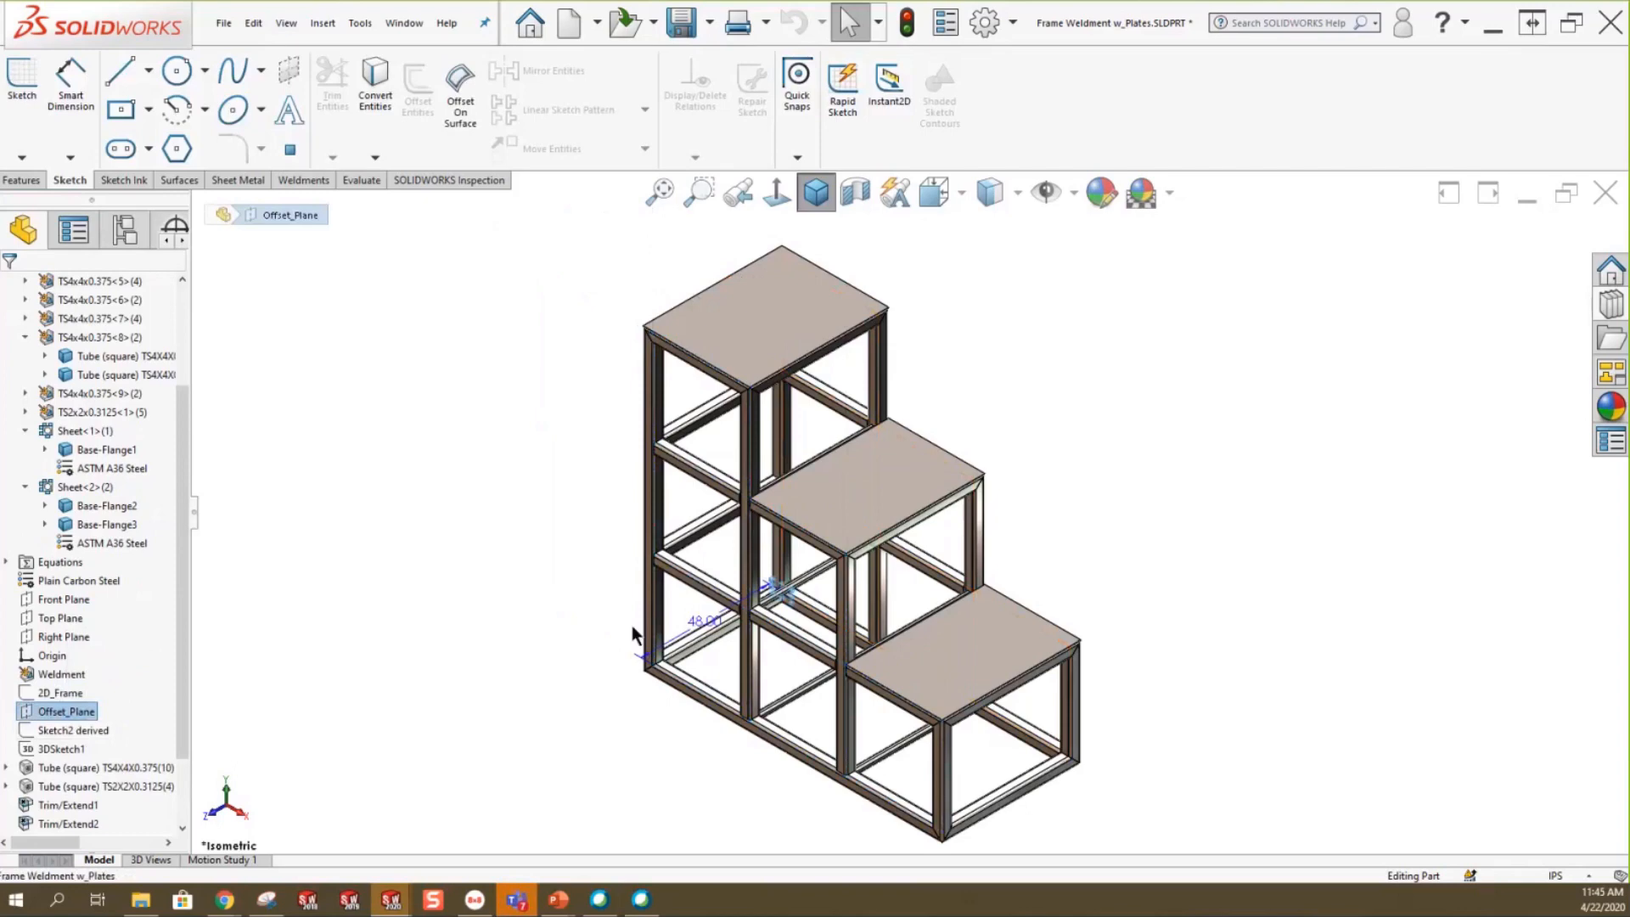
pyautogui.click(303, 668)
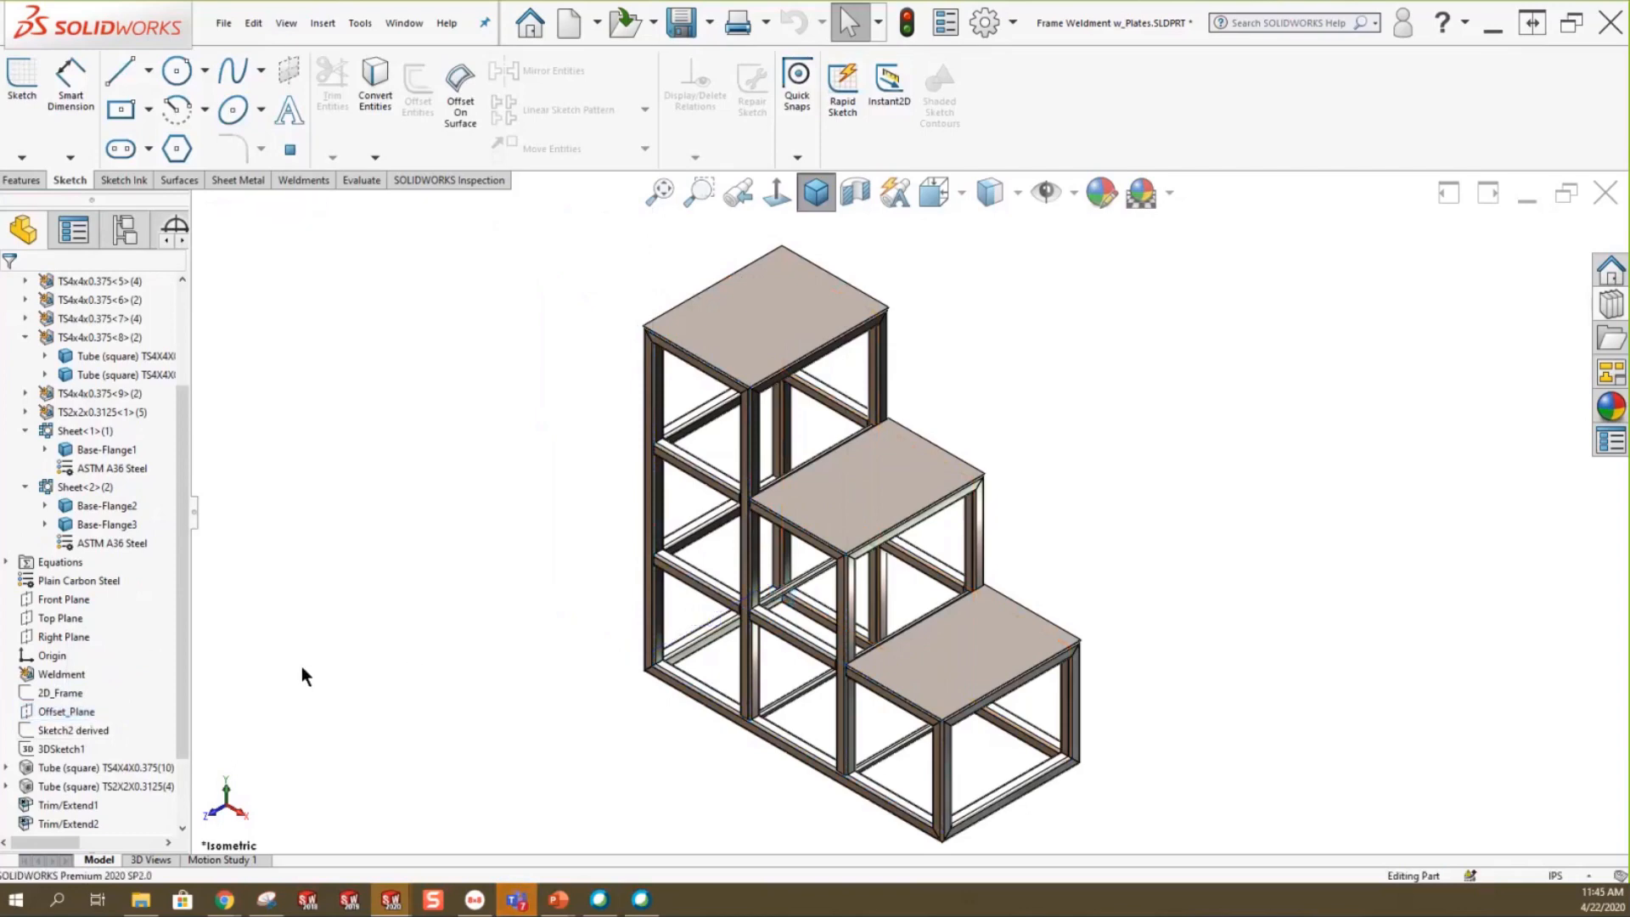
pyautogui.click(81, 711)
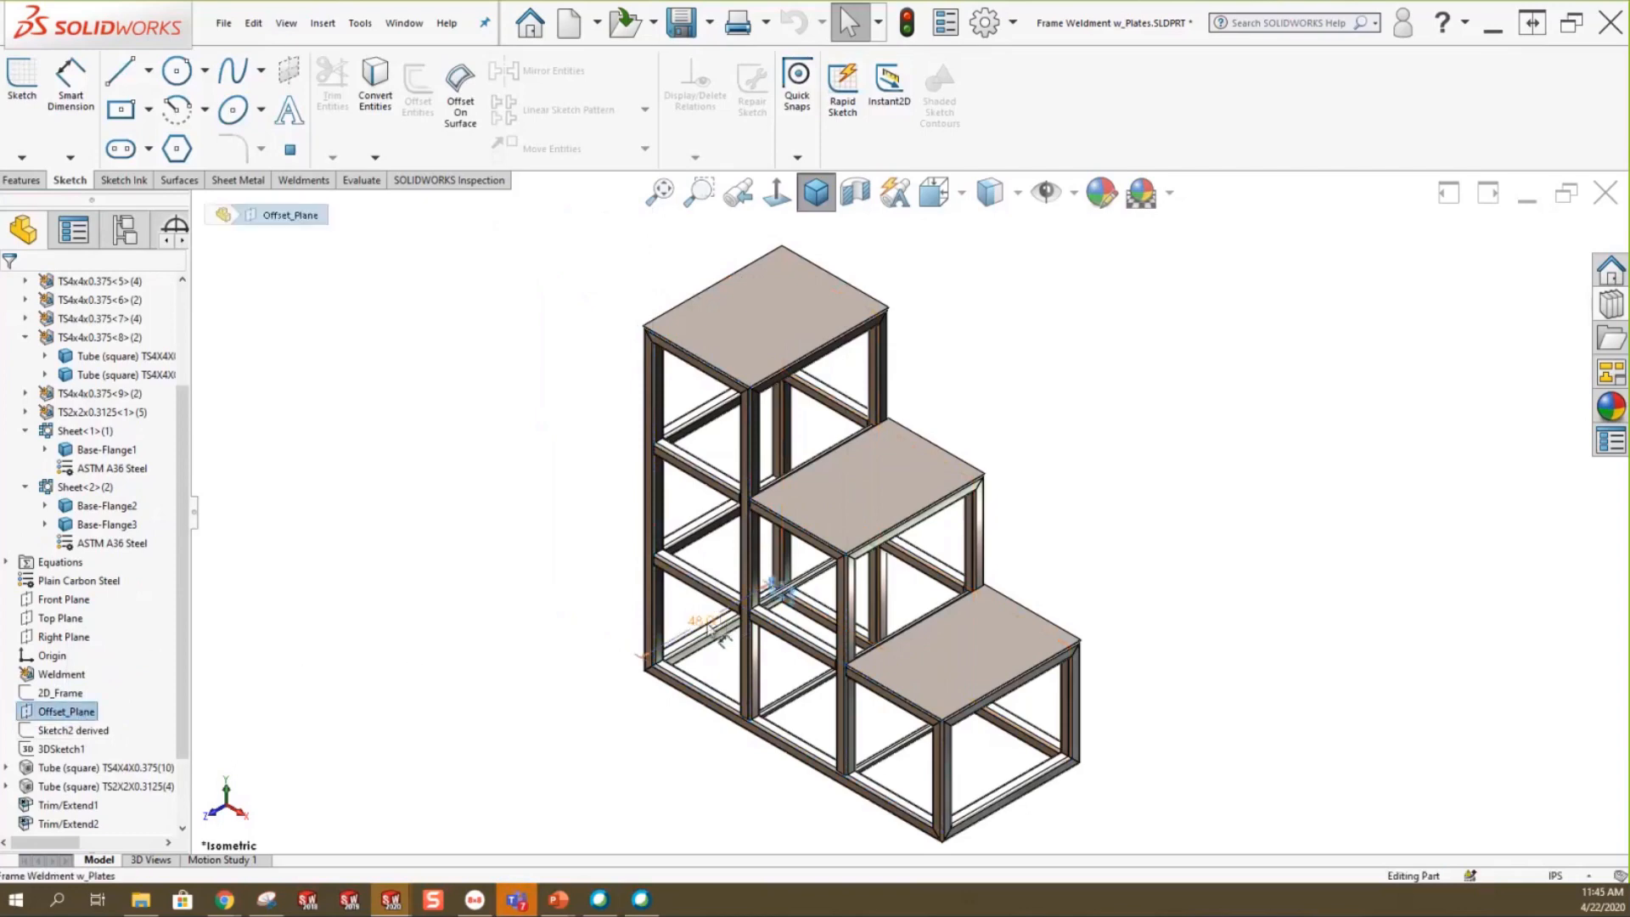
pyautogui.doubleClick(702, 622)
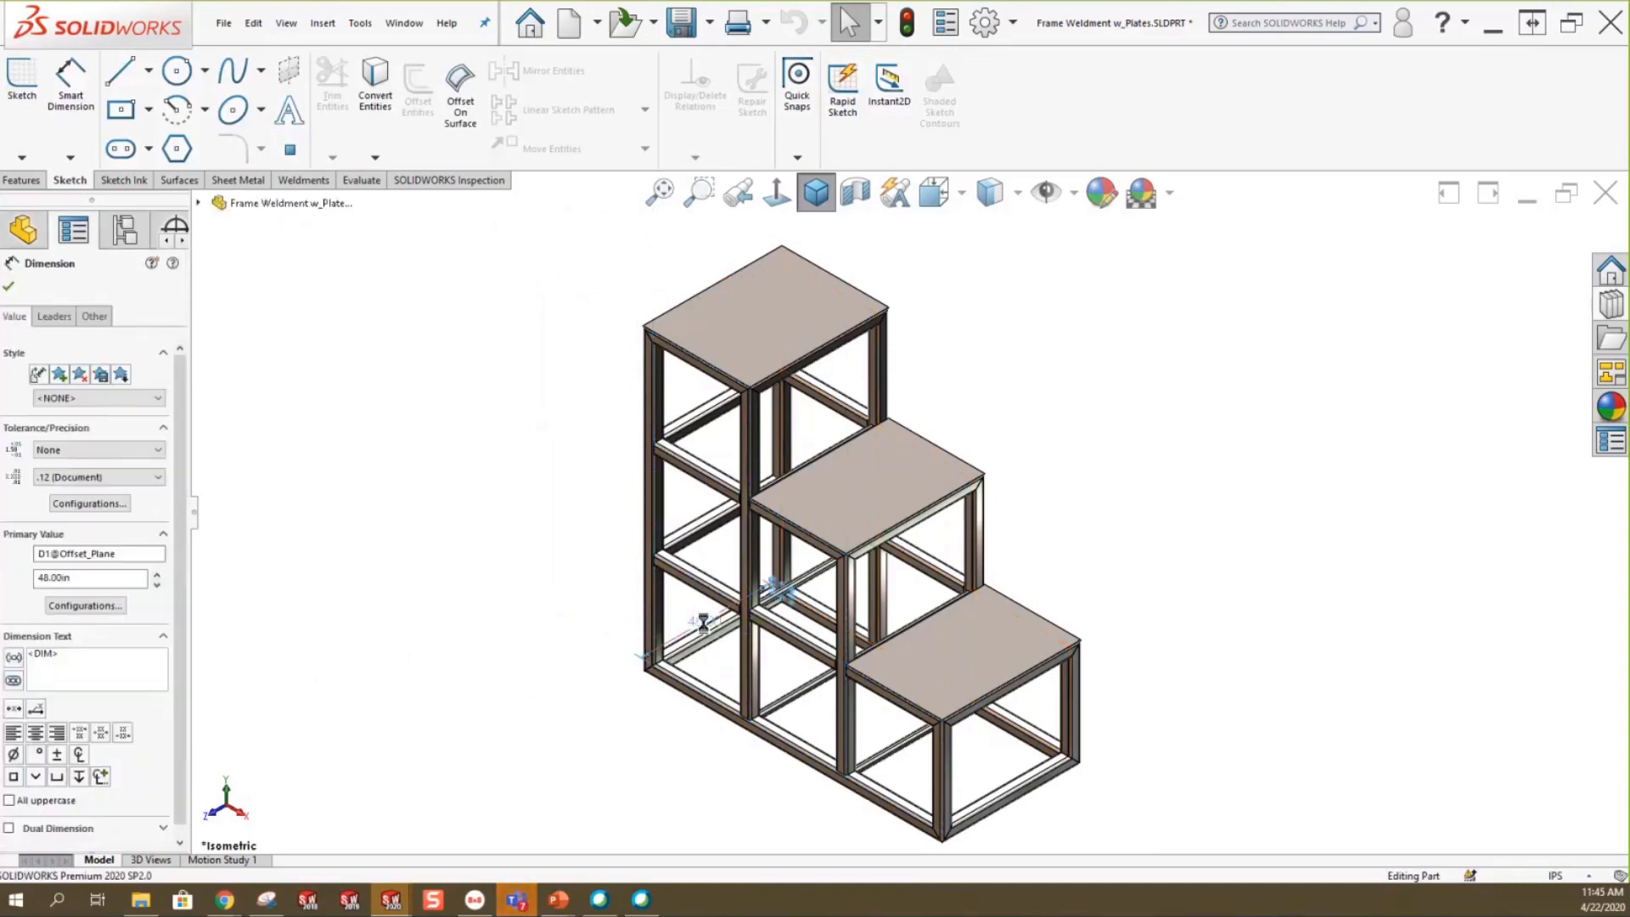
pyautogui.write('96')
pyautogui.click(576, 590)
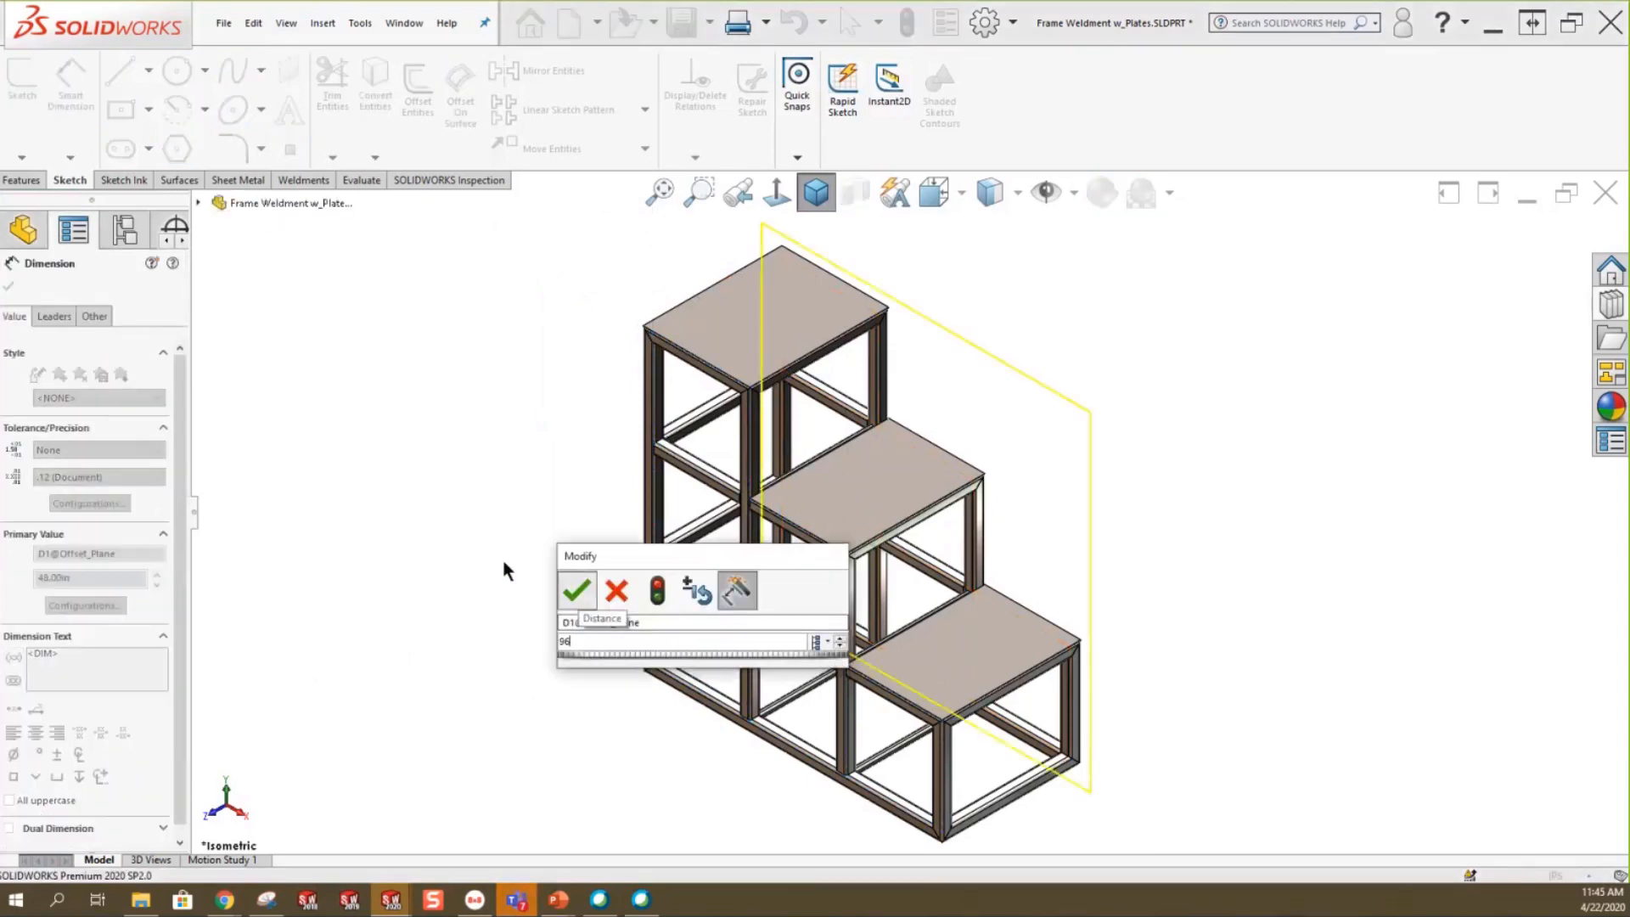
pyautogui.hotkey('ctrl', 'b')
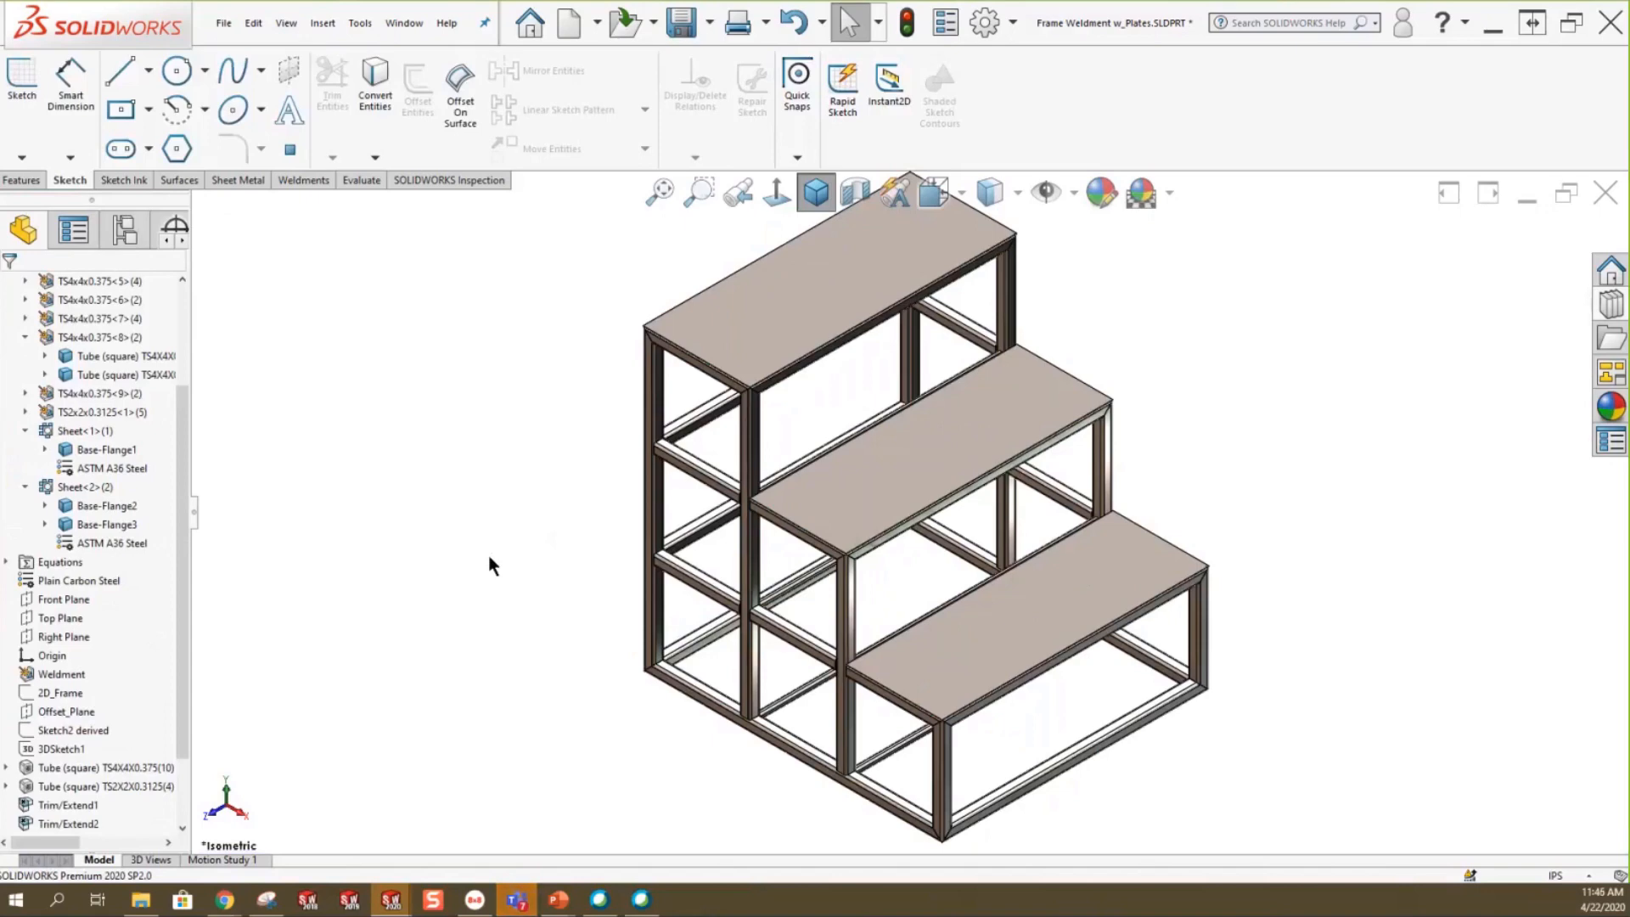
# Set the overall height dimension of the 2D_Frame sketch to 154 in and update the model.
pyautogui.click(62, 696)
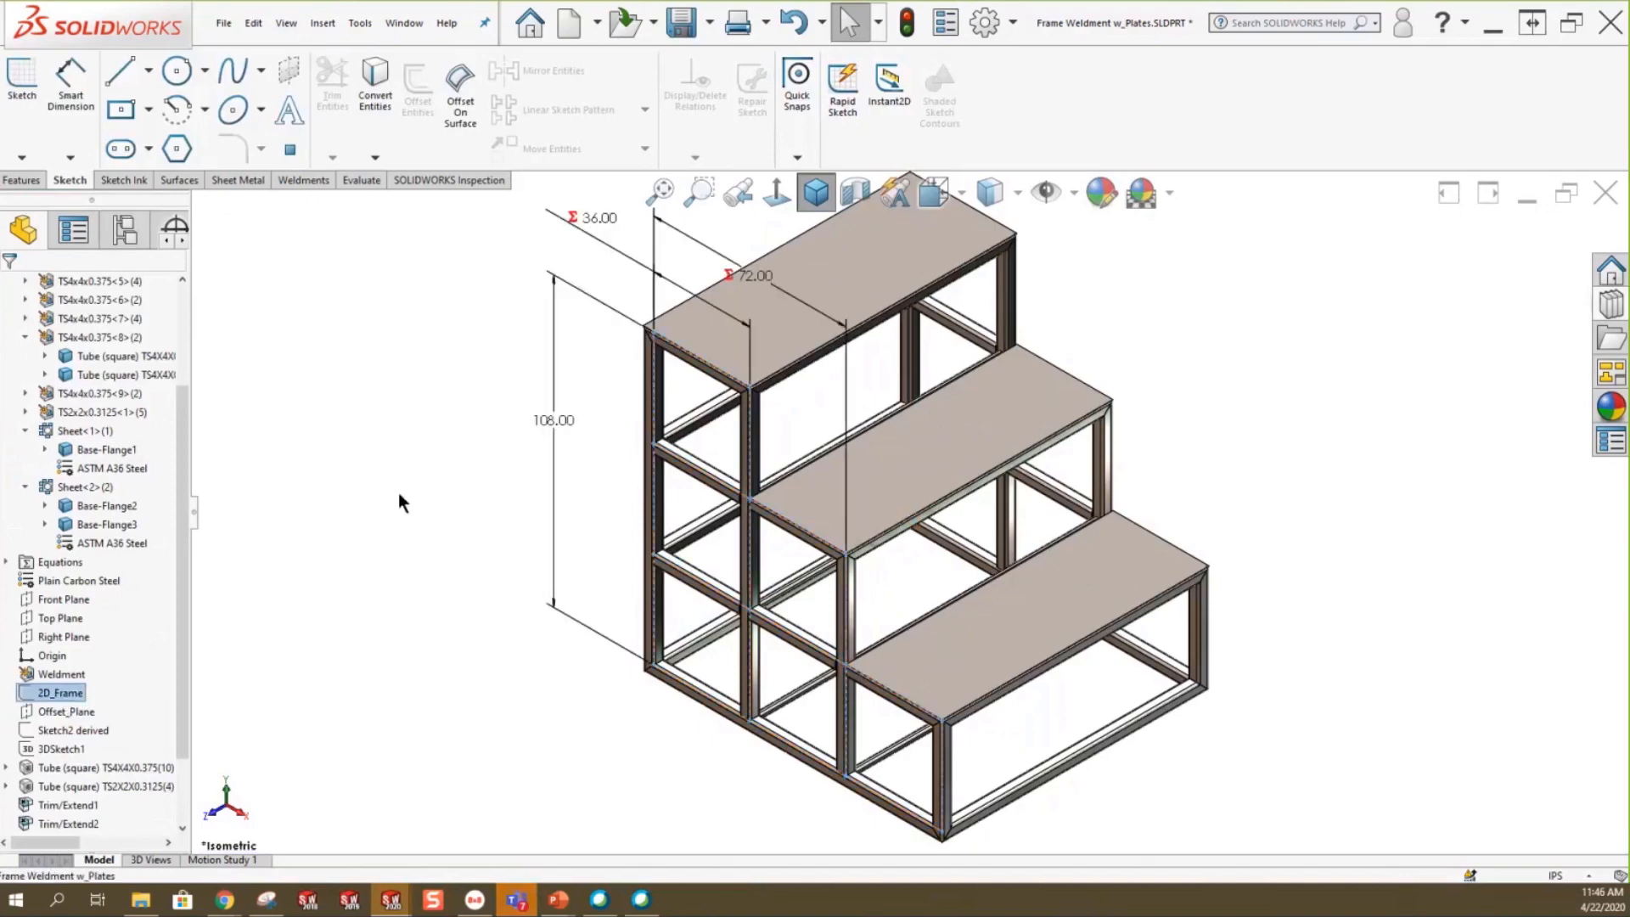
pyautogui.doubleClick(553, 420)
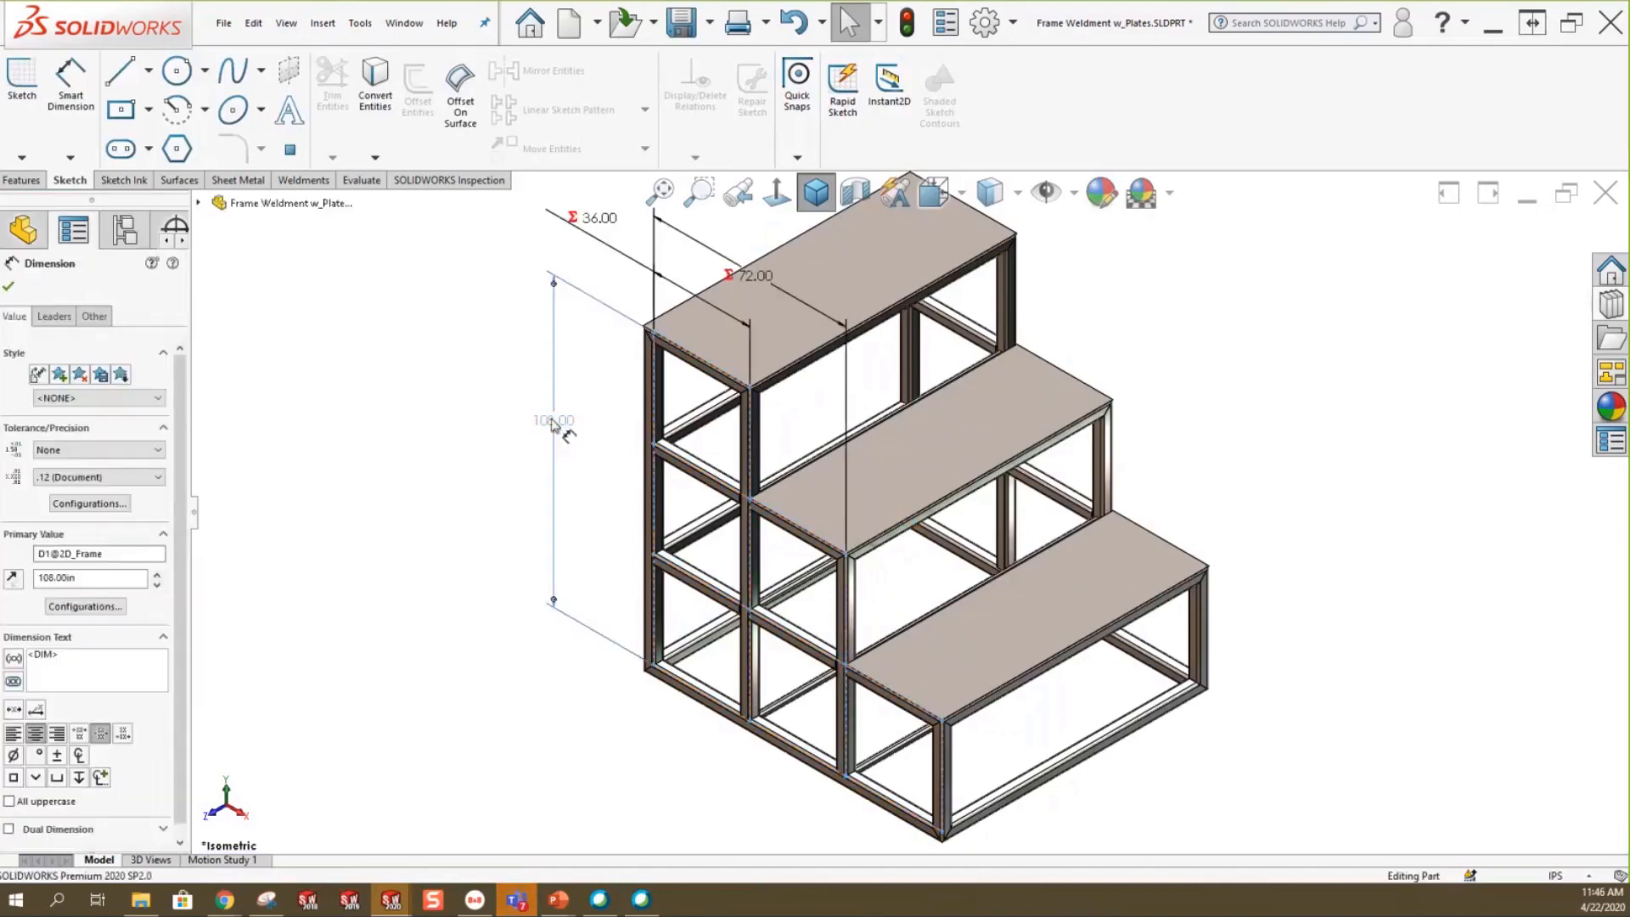
pyautogui.write('154')
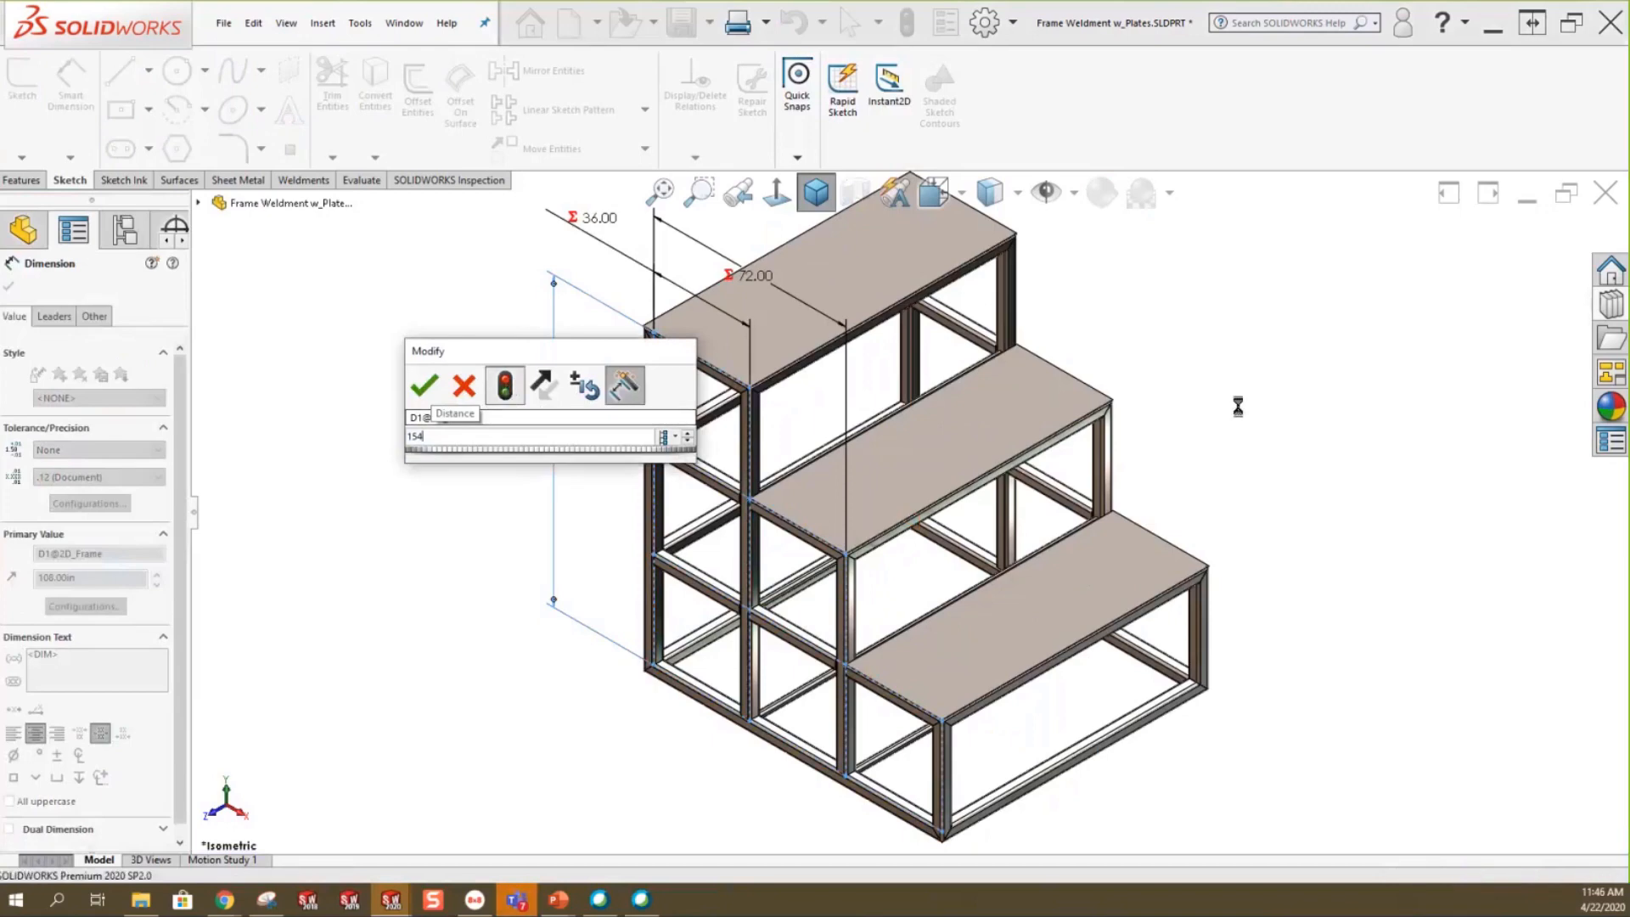
pyautogui.scroll(5, 1235, 406)
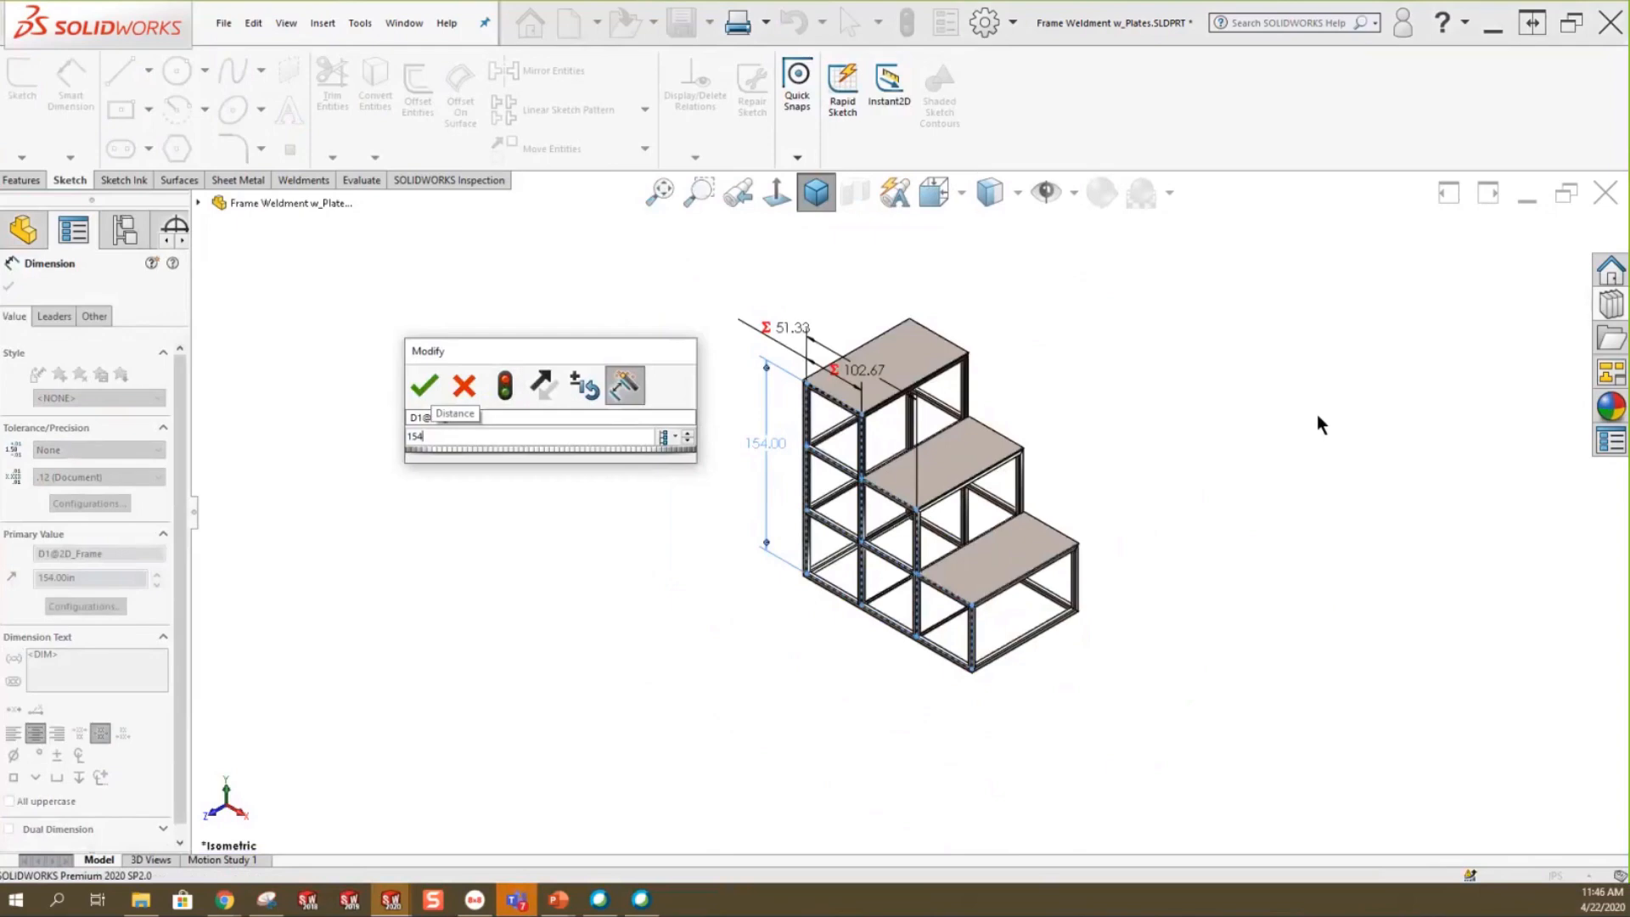
pyautogui.click(731, 513)
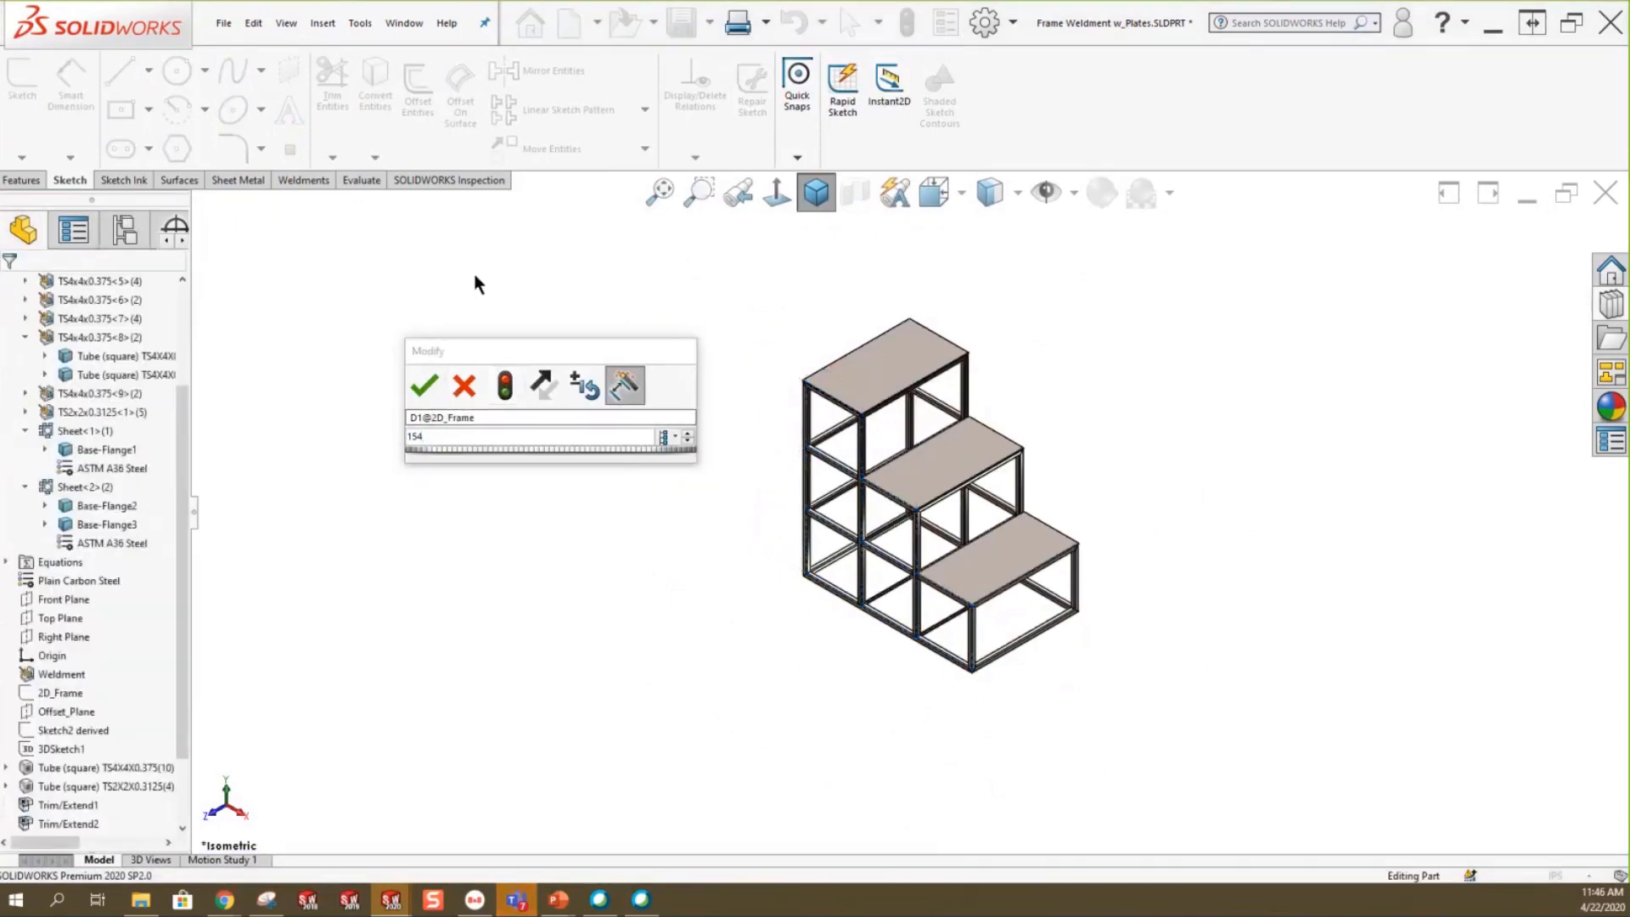
pyautogui.click(424, 386)
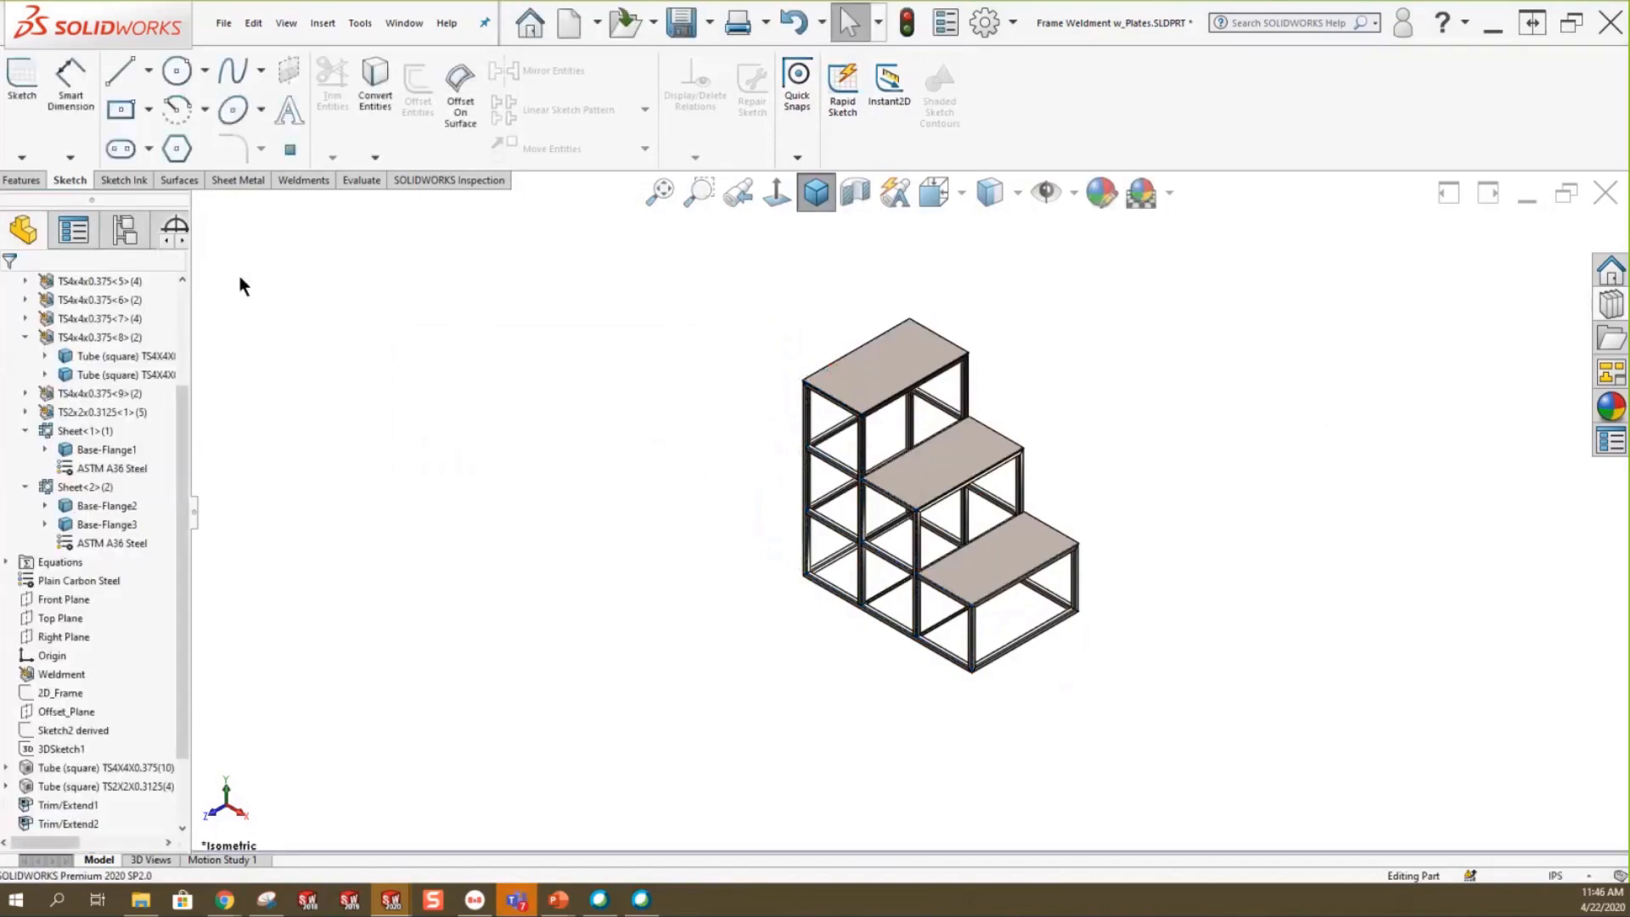
# Reload Frame Weldment w_Plates.SLDPRT from disk, discarding the unsaved dimension changes.
pyautogui.click(223, 23)
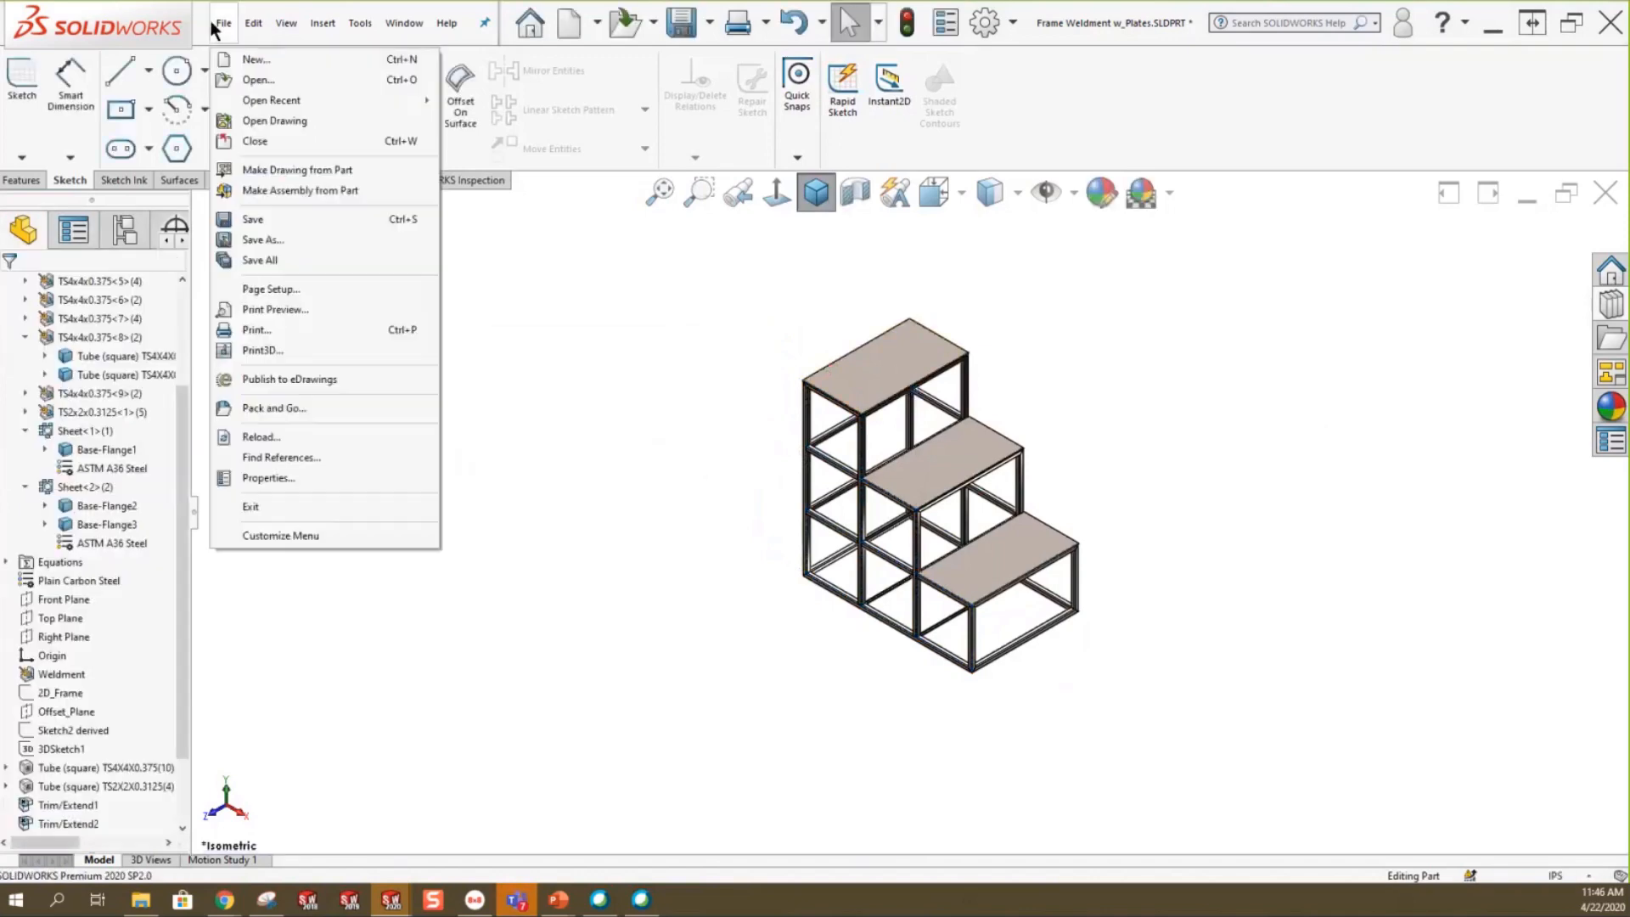
pyautogui.click(258, 437)
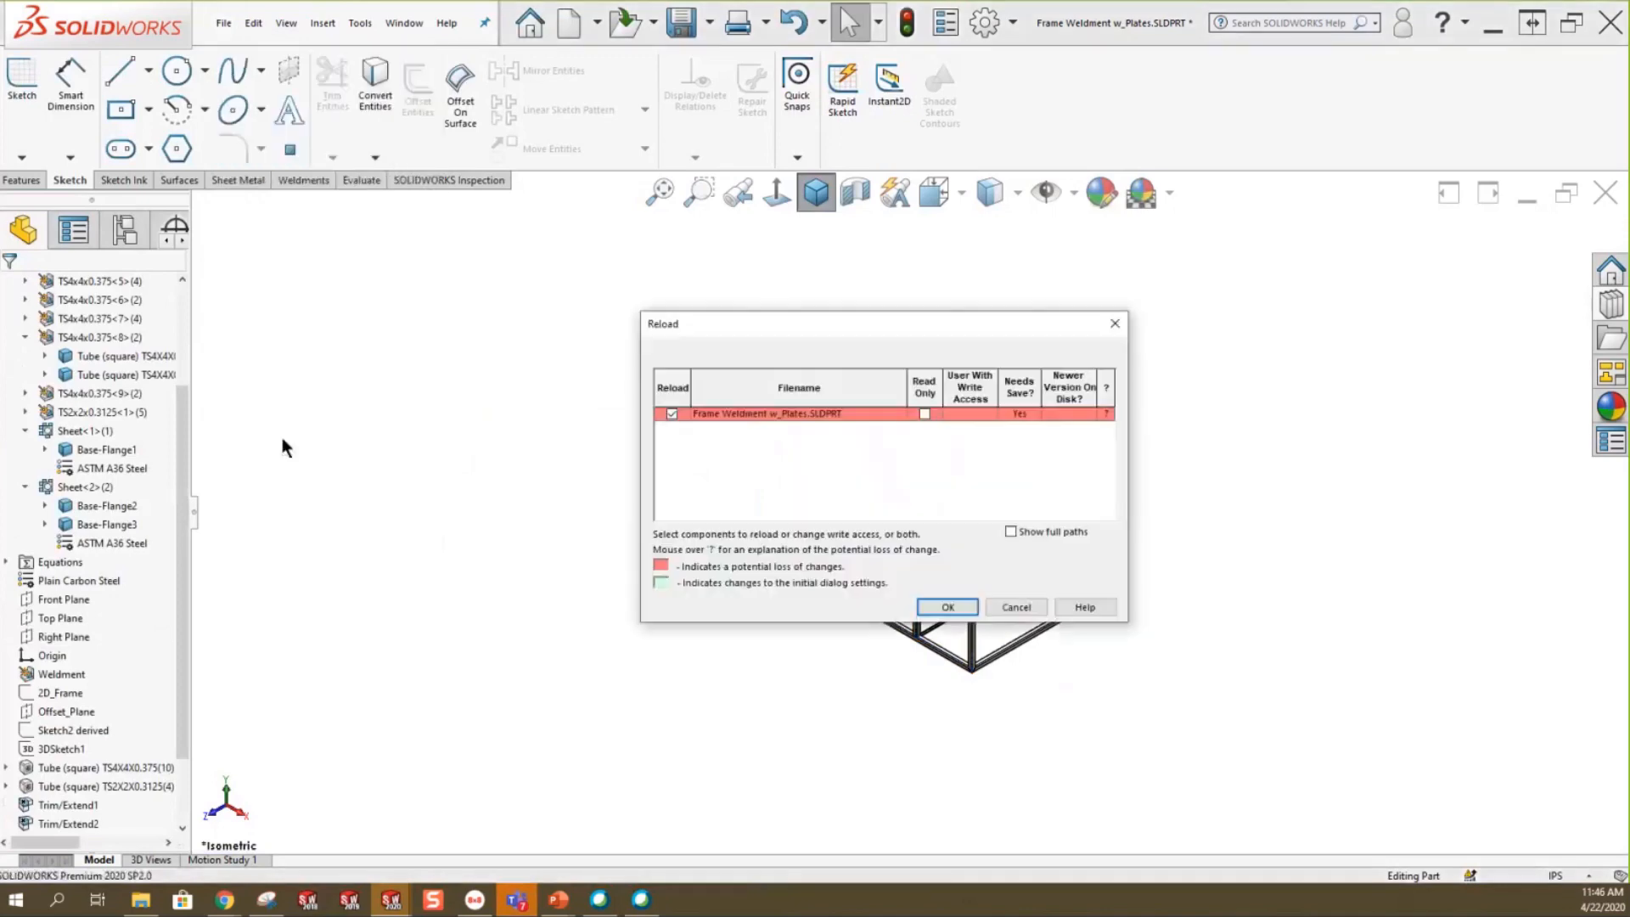
pyautogui.click(942, 611)
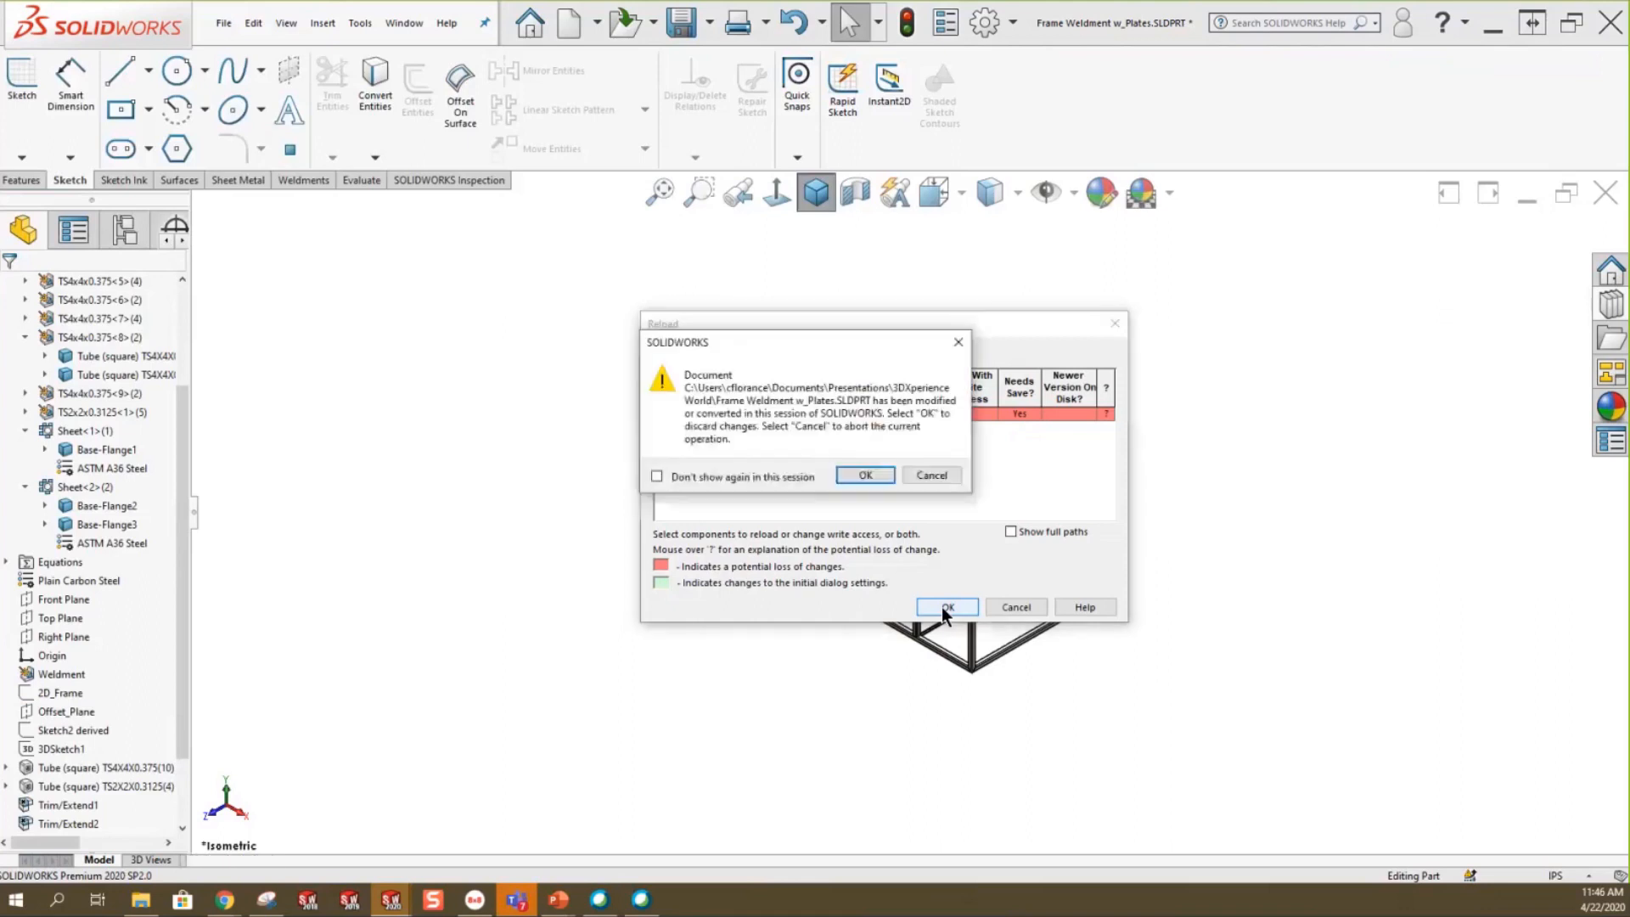
pyautogui.click(862, 475)
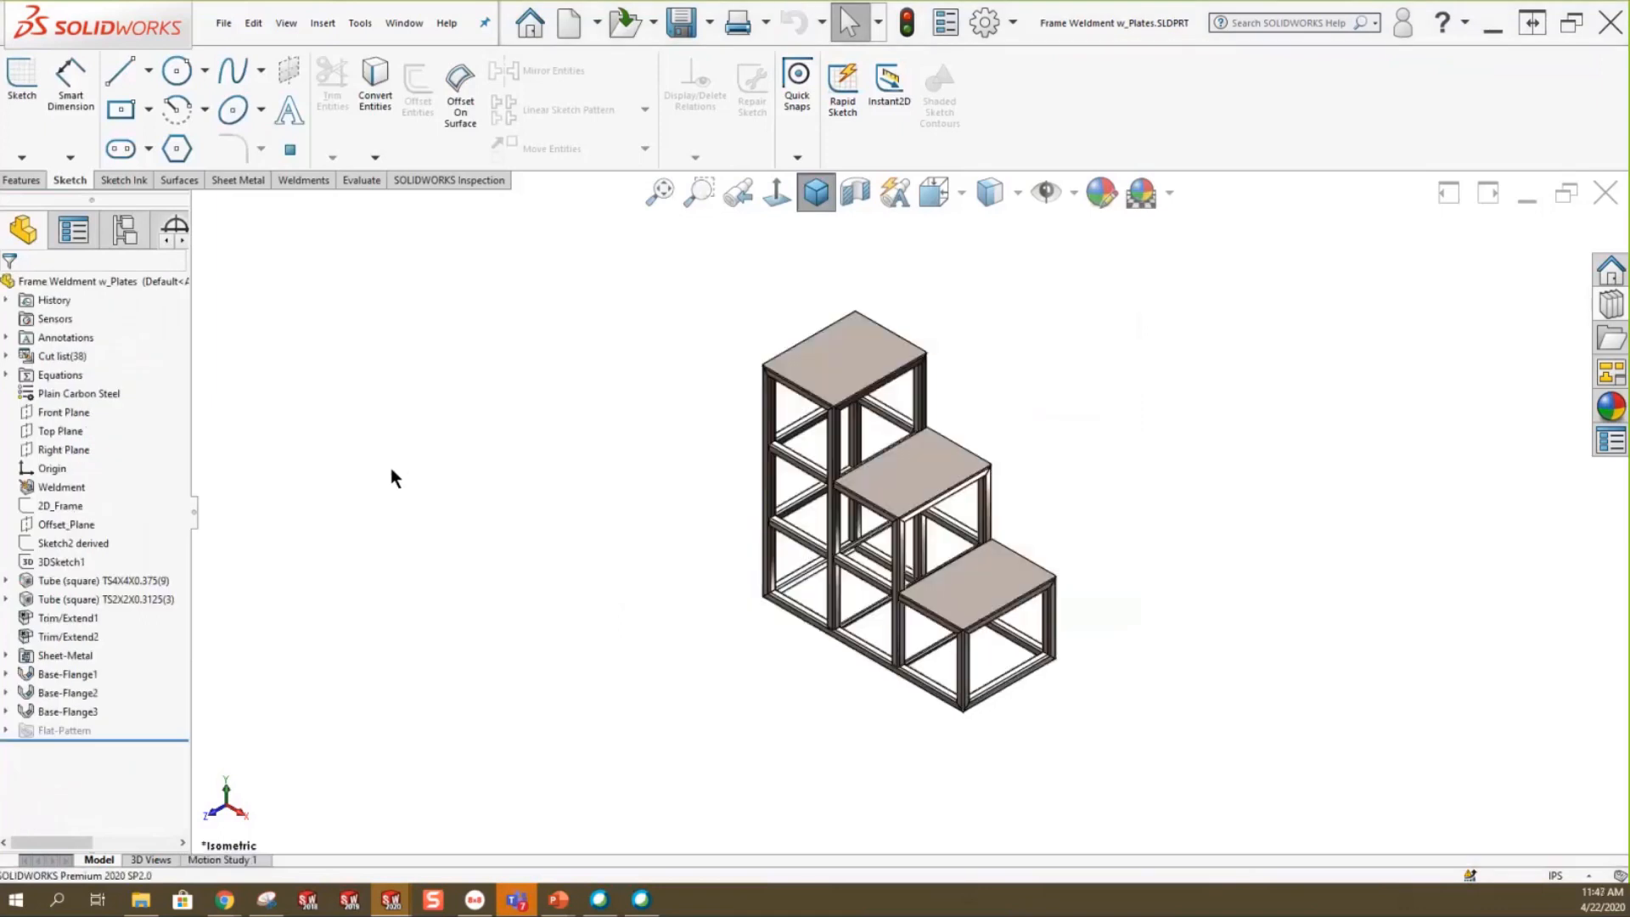
# Switch to the Frame Weldment w_Plates drawing and insert a weldment cut list of the isometric view in the sheet's upper-right corner.
pyautogui.click(415, 23)
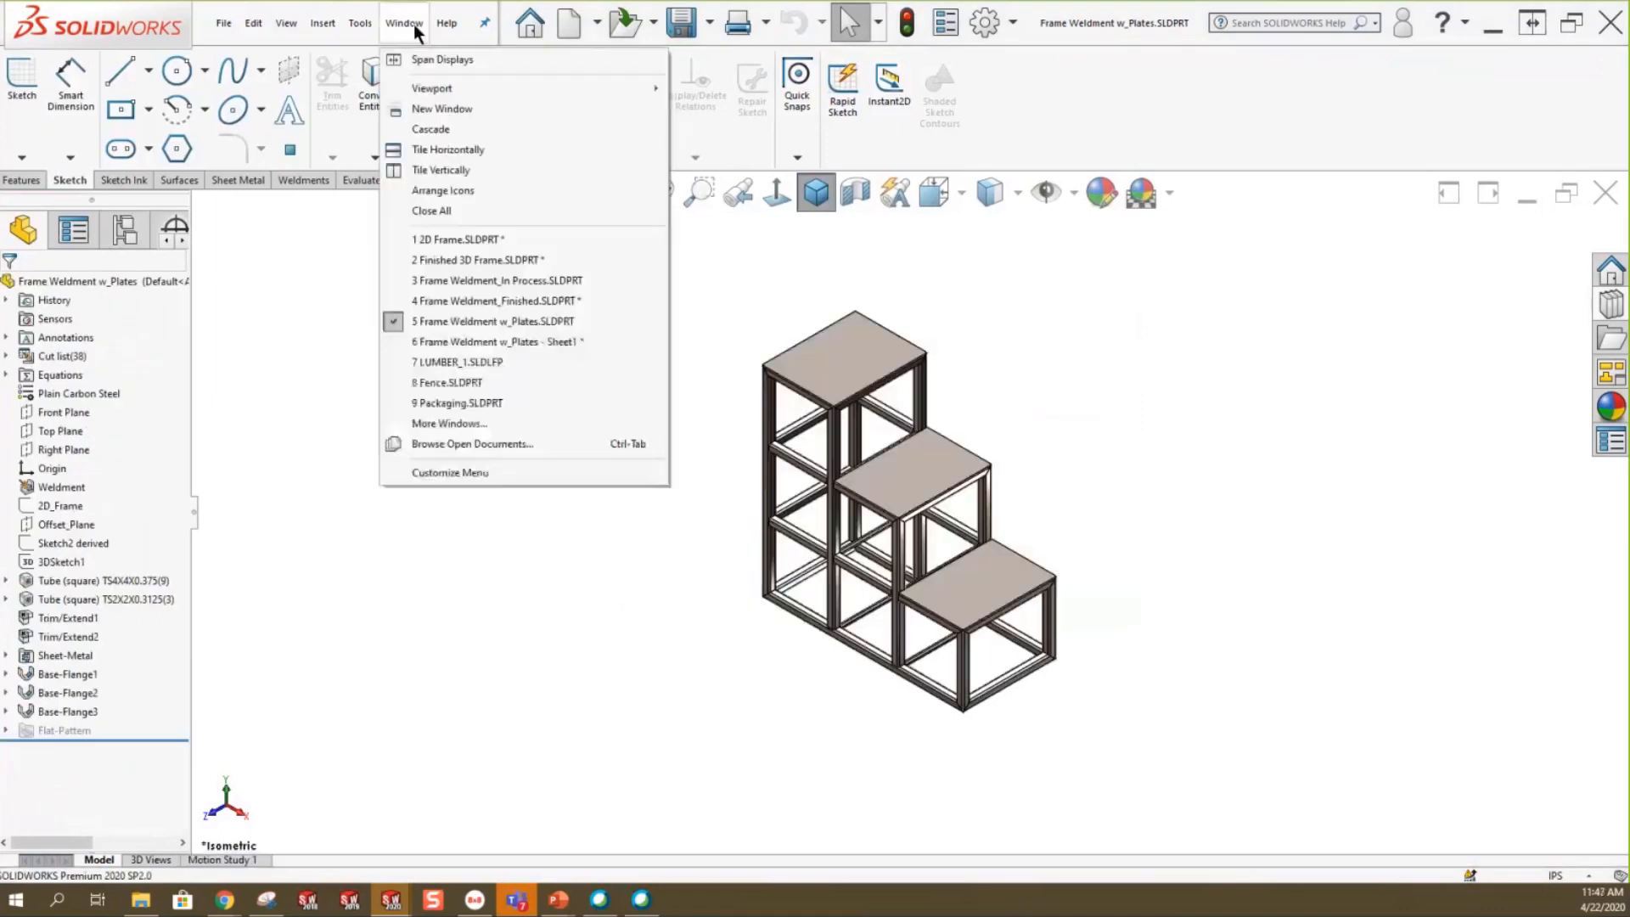
pyautogui.click(512, 340)
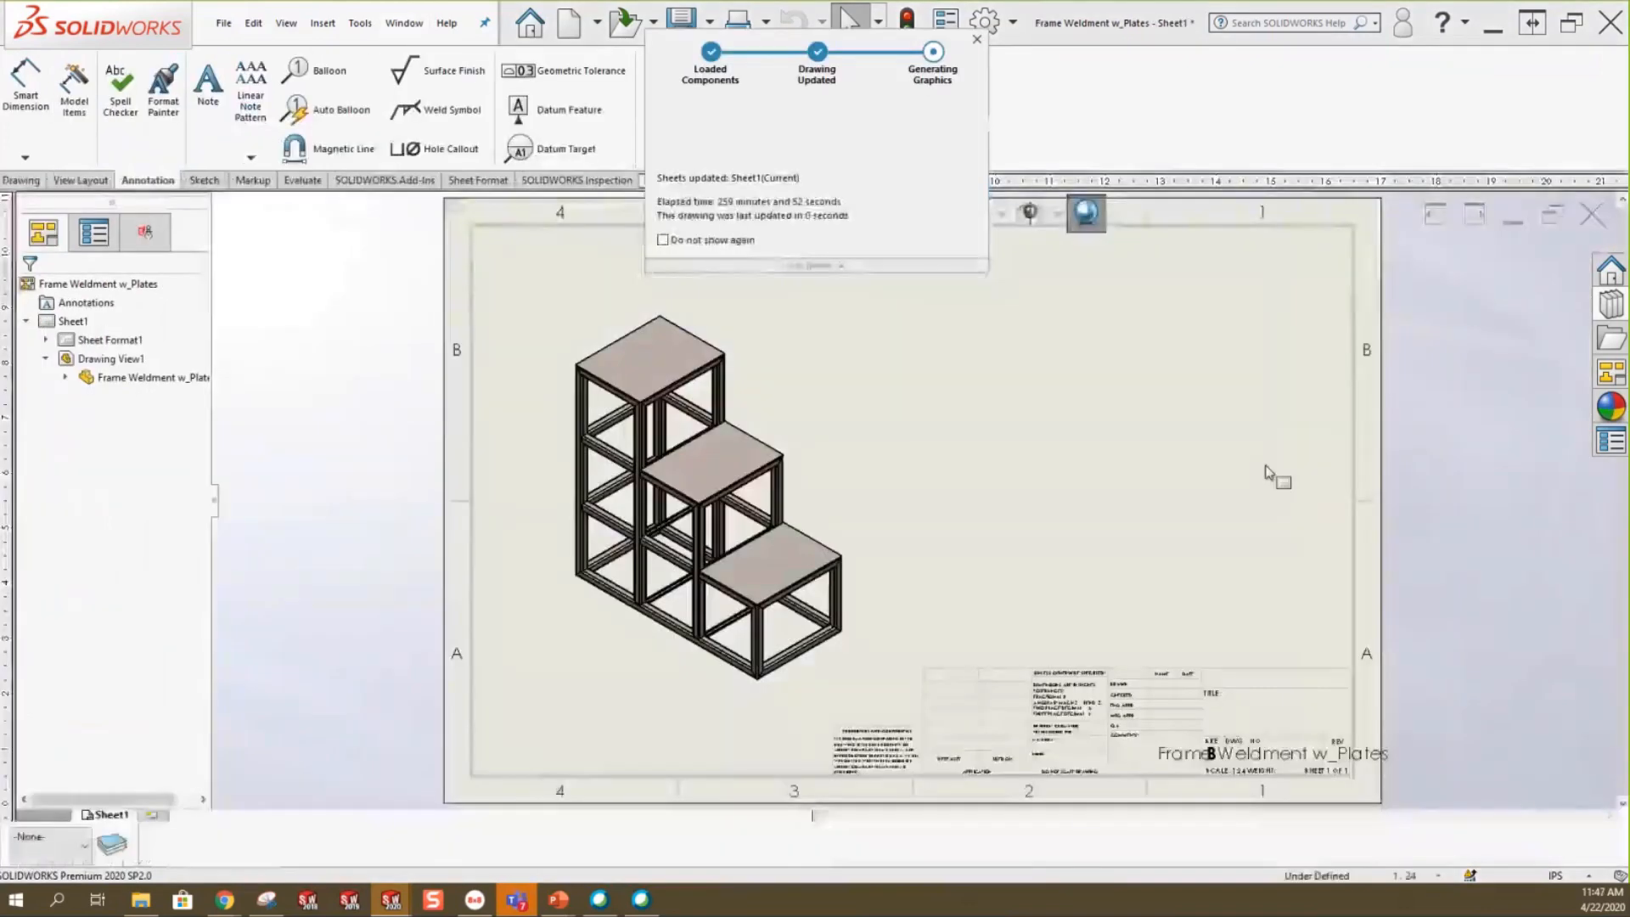
pyautogui.click(802, 375)
pyautogui.click(803, 341)
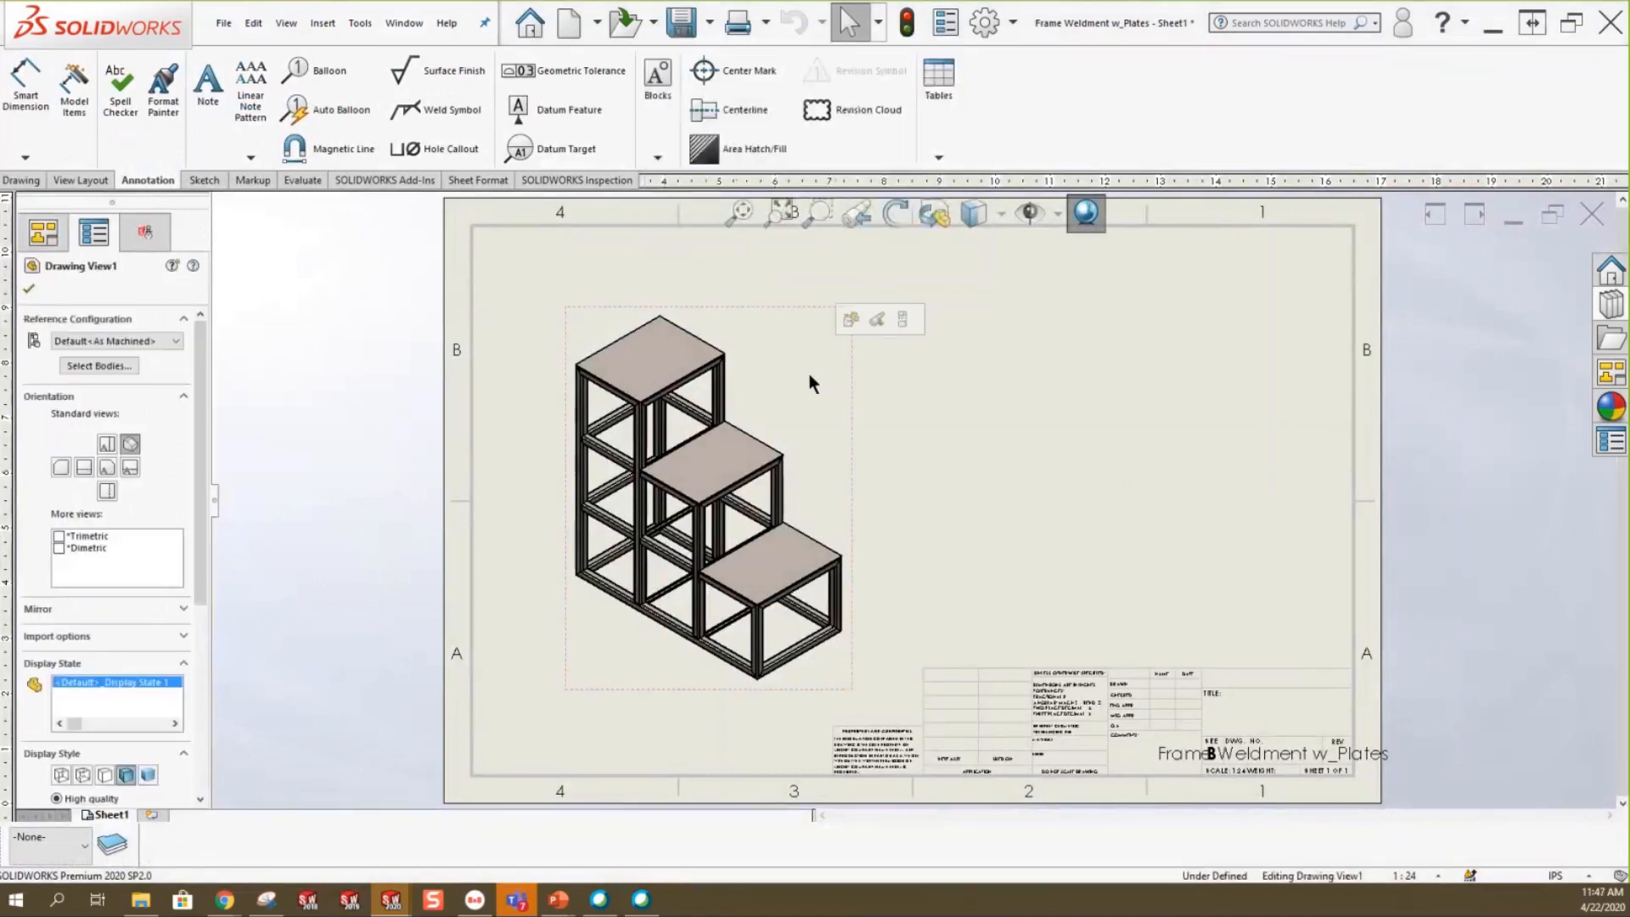
pyautogui.click(938, 157)
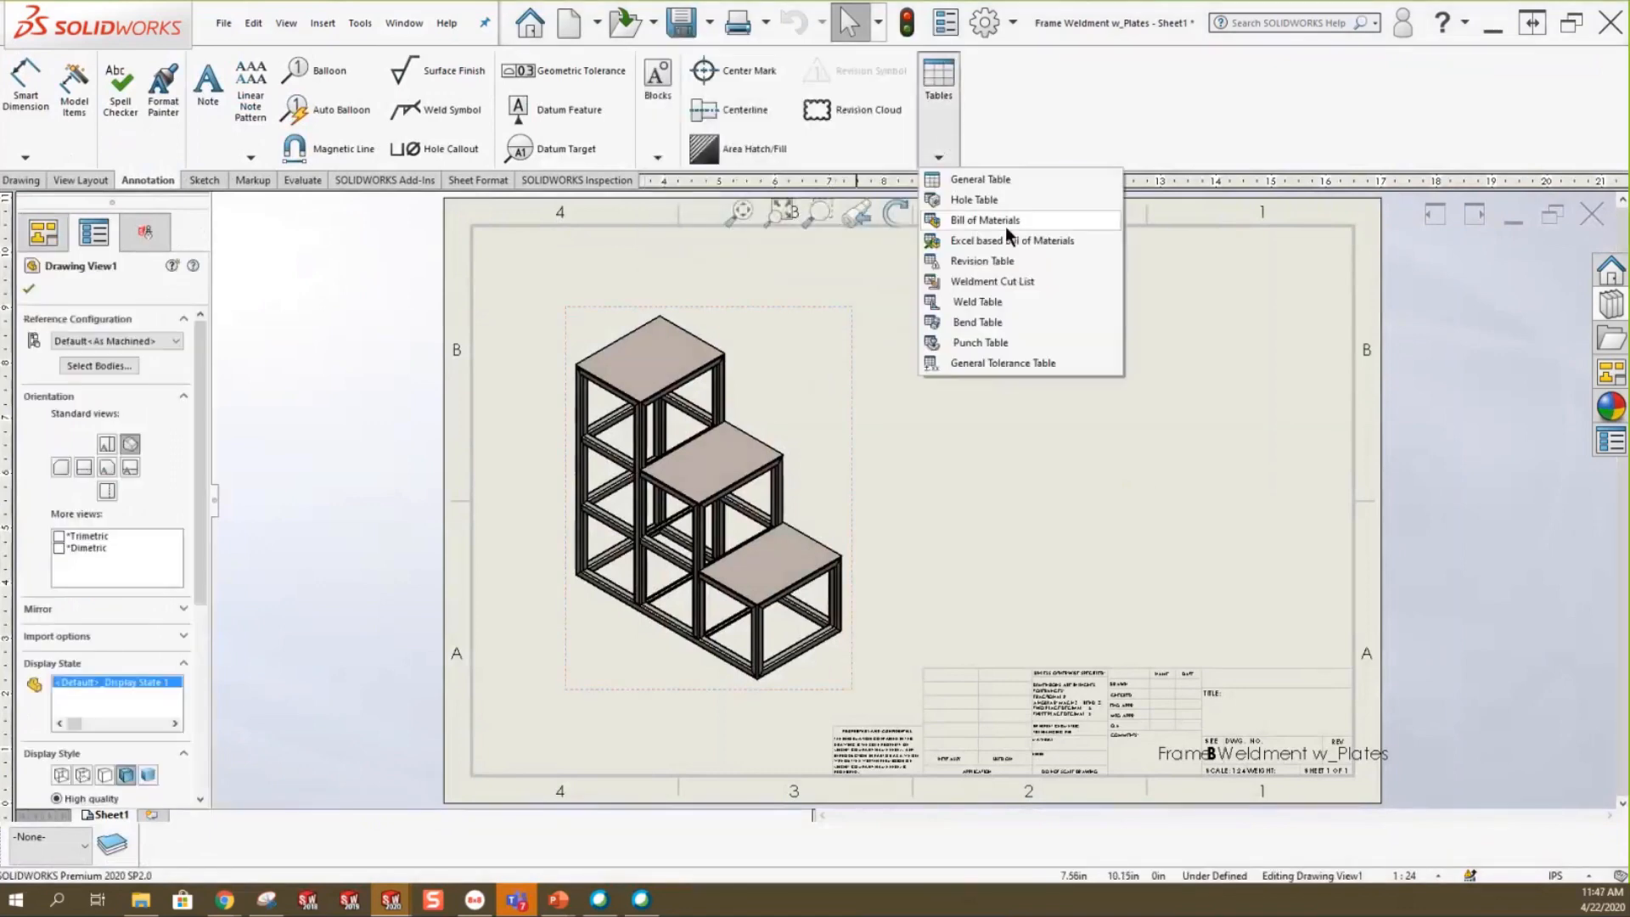
pyautogui.click(999, 280)
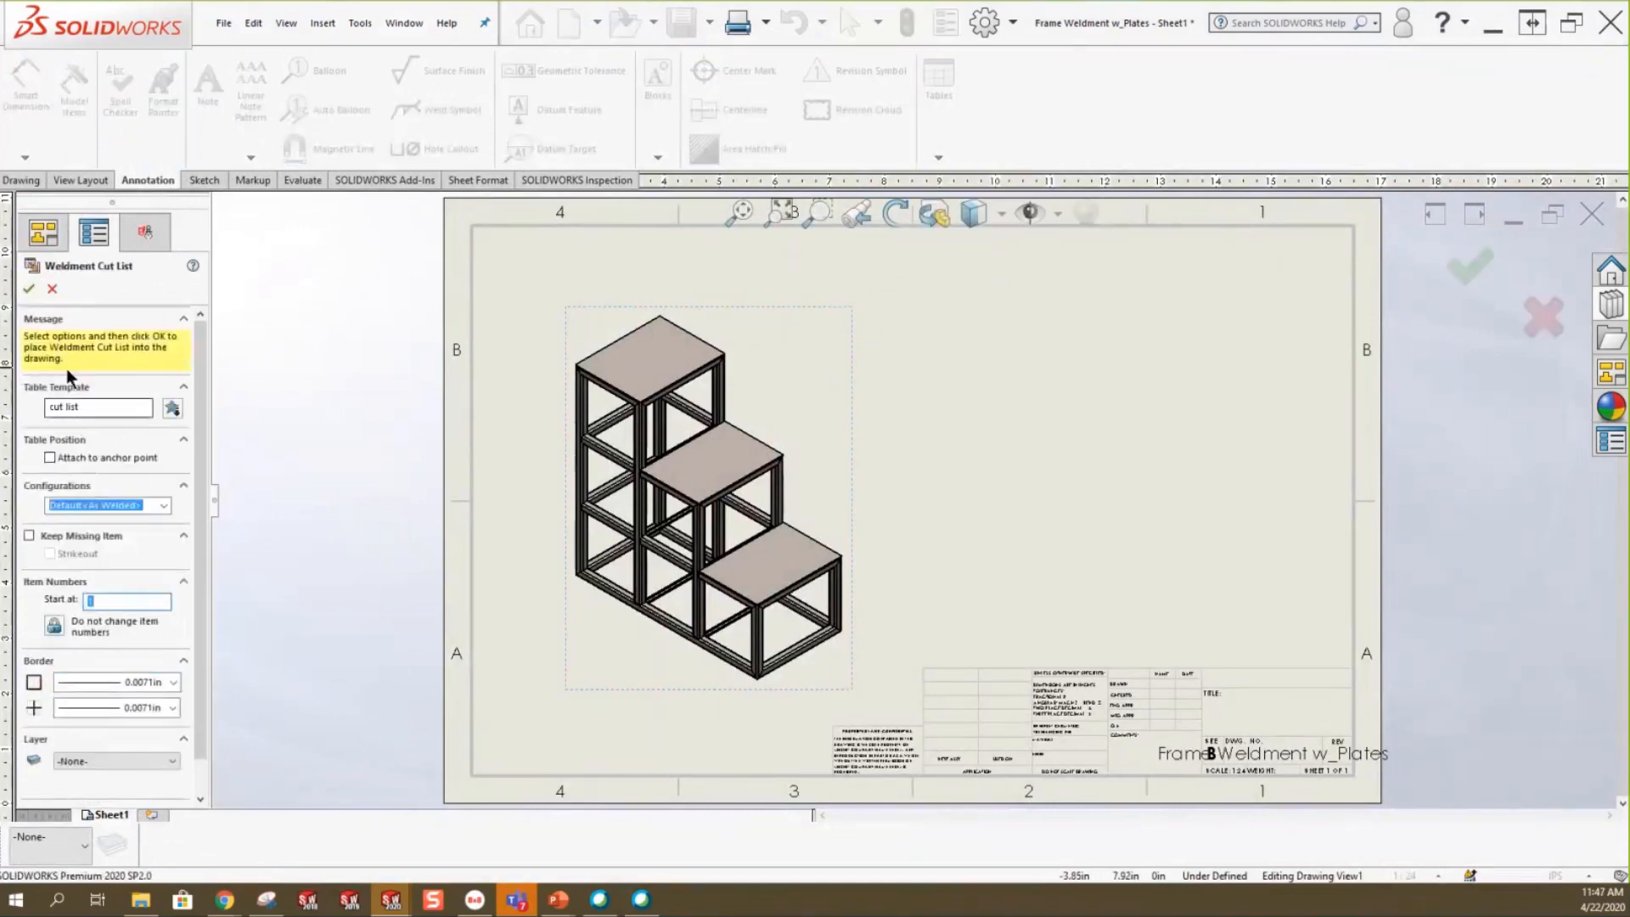
pyautogui.click(30, 288)
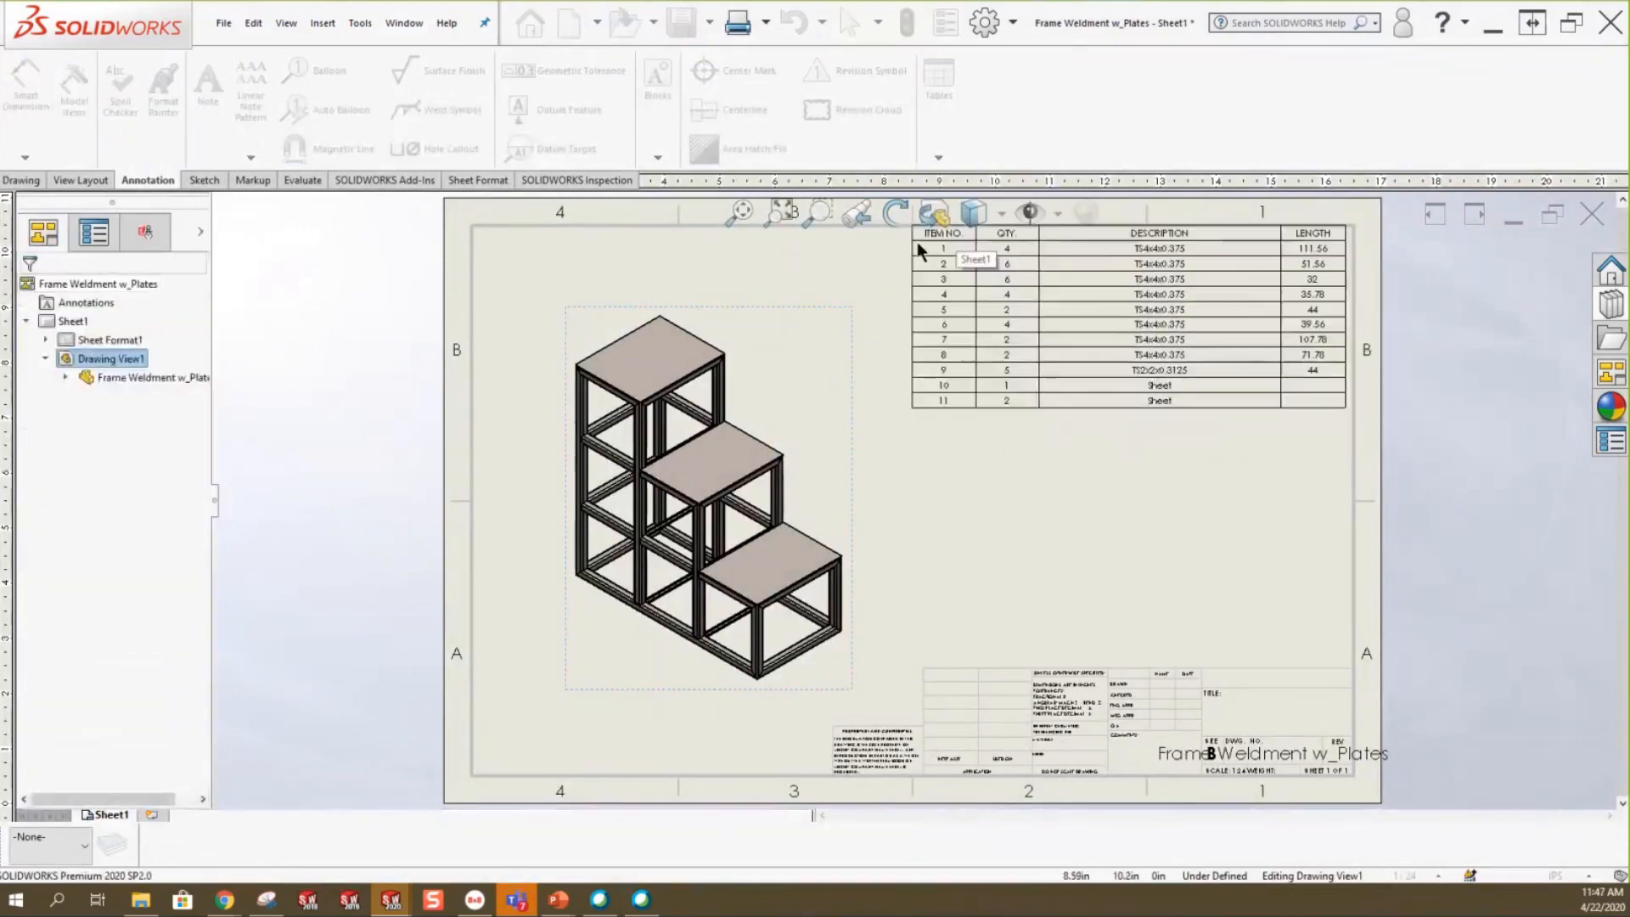
pyautogui.click(917, 248)
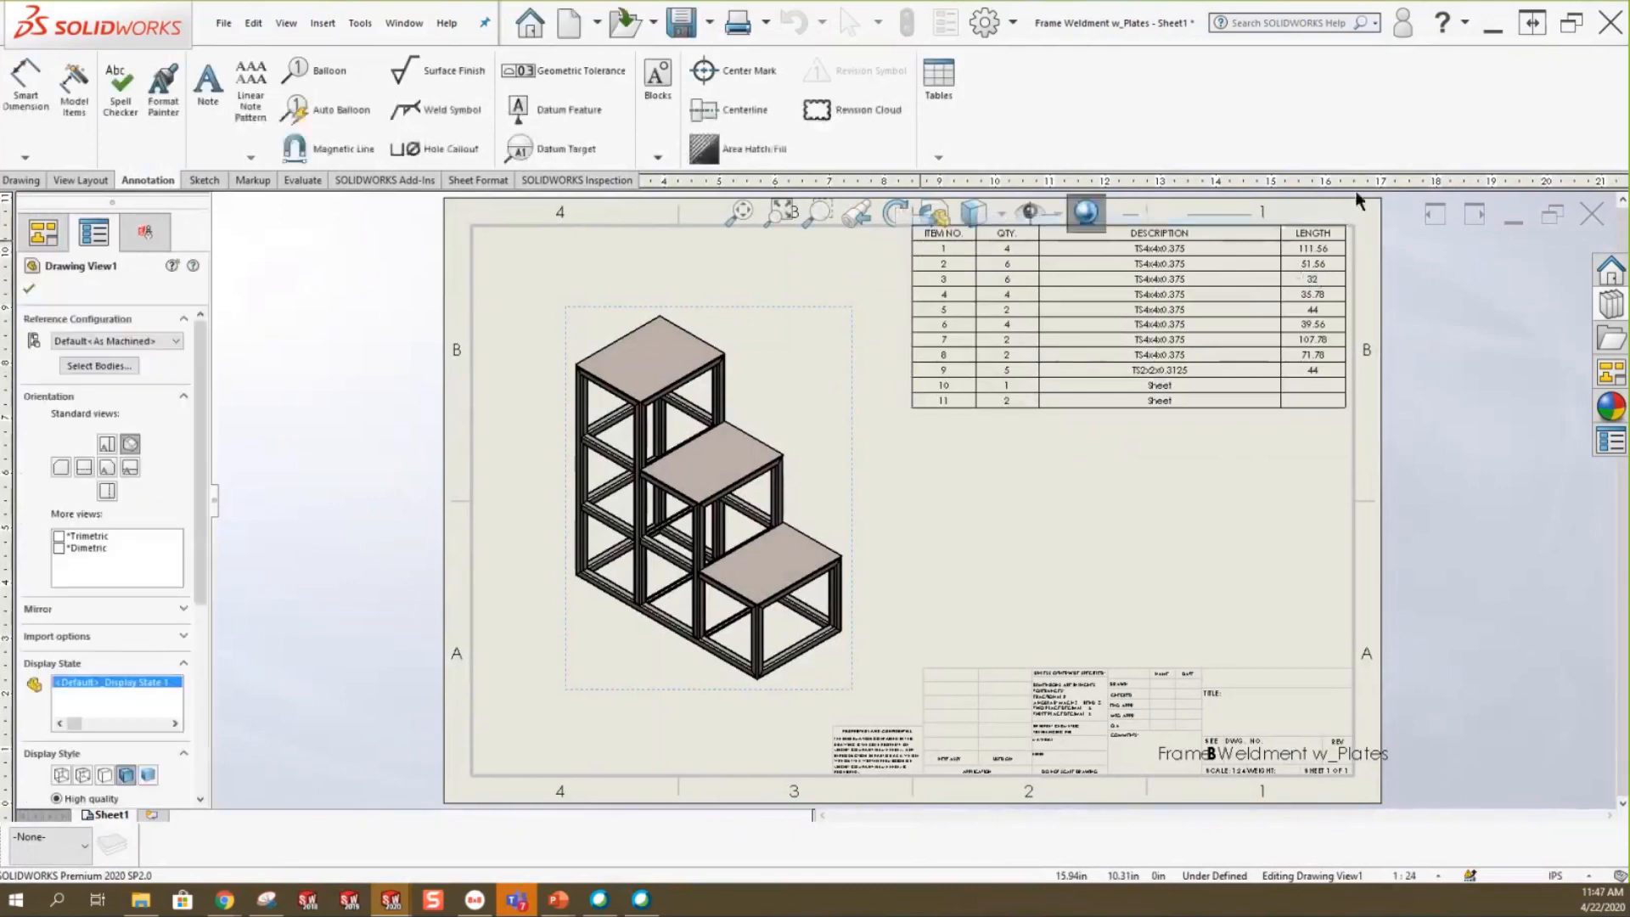
pyautogui.scroll(-3, 1344, 202)
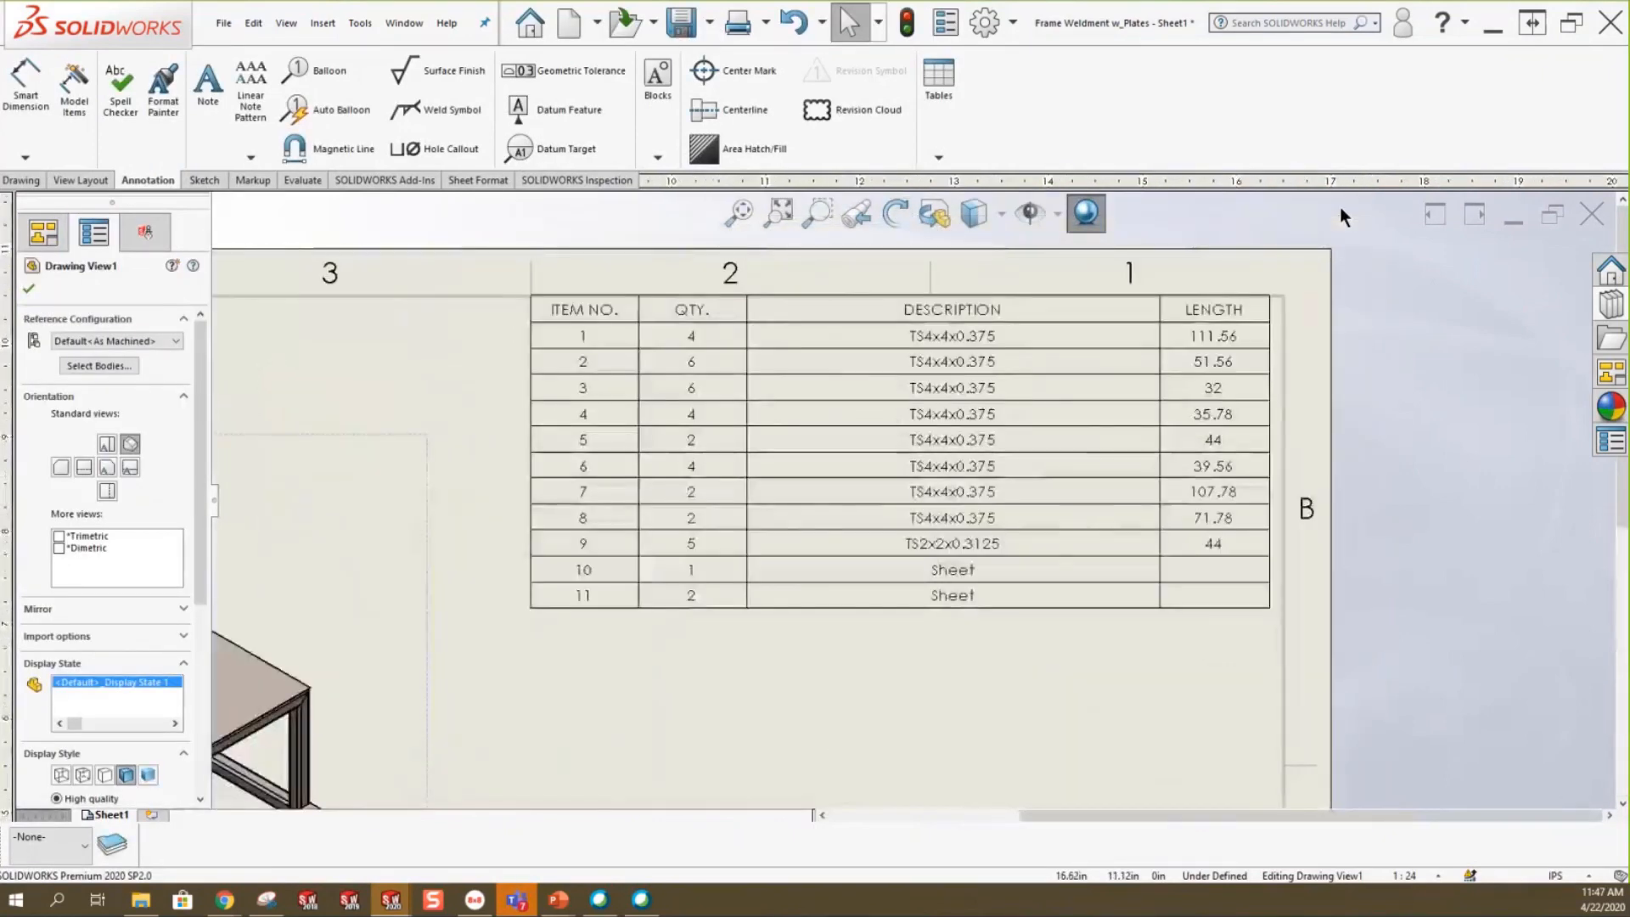
pyautogui.scroll(3, 1341, 207)
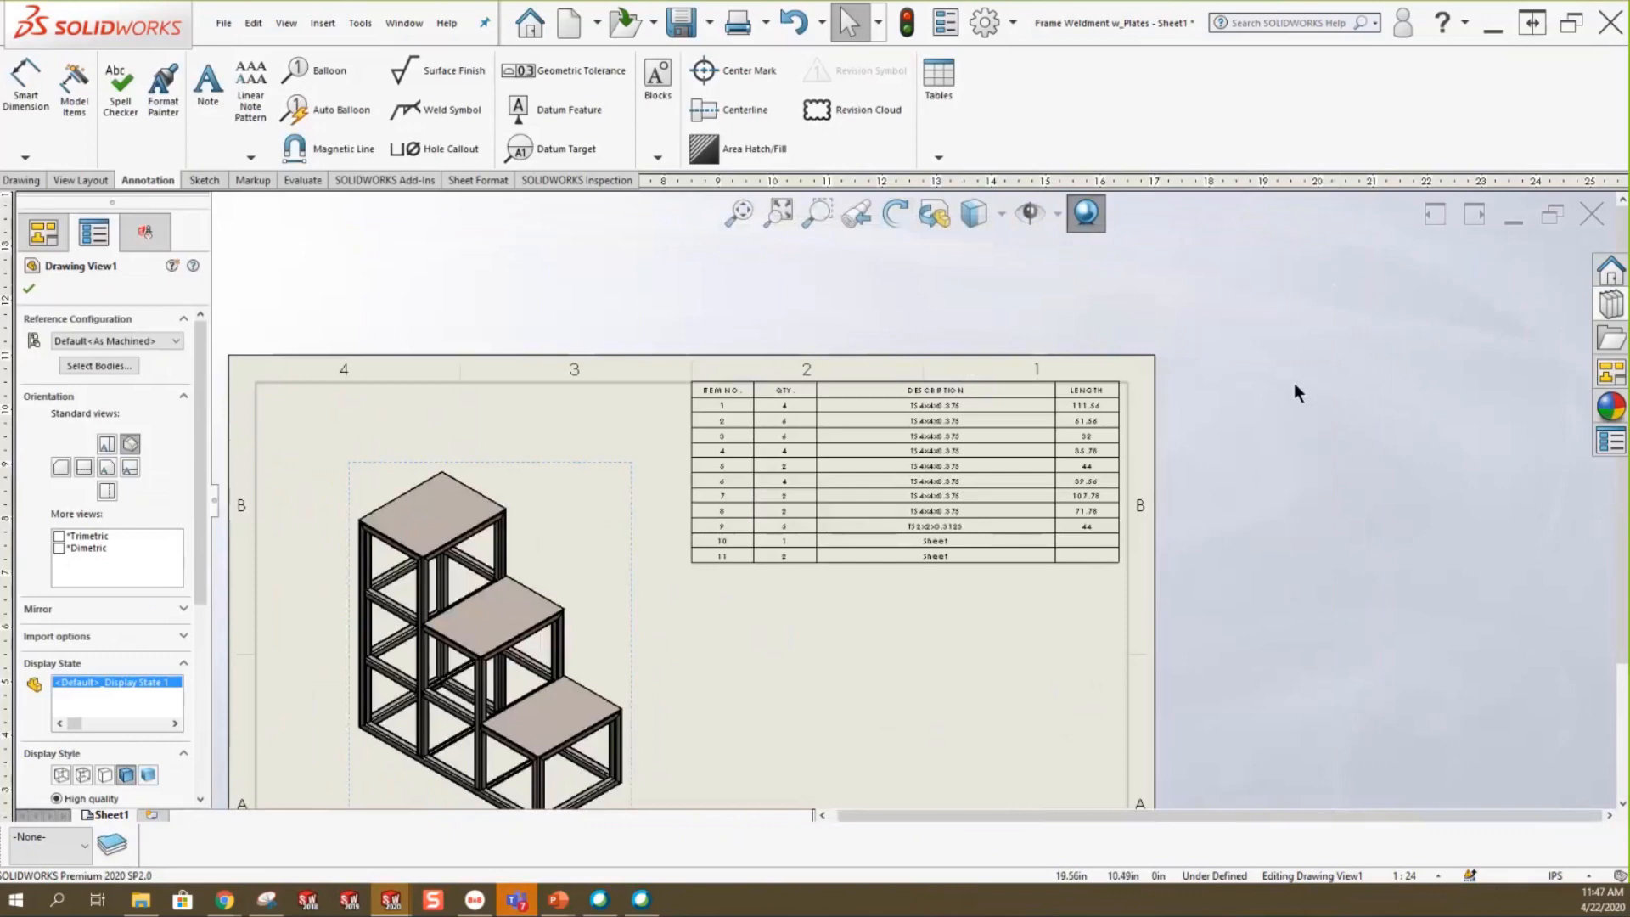
# Insert a column to the left of LENGTH in the weldment cut list, showing the MATERIAL cut list item property.
pyautogui.click(1068, 380)
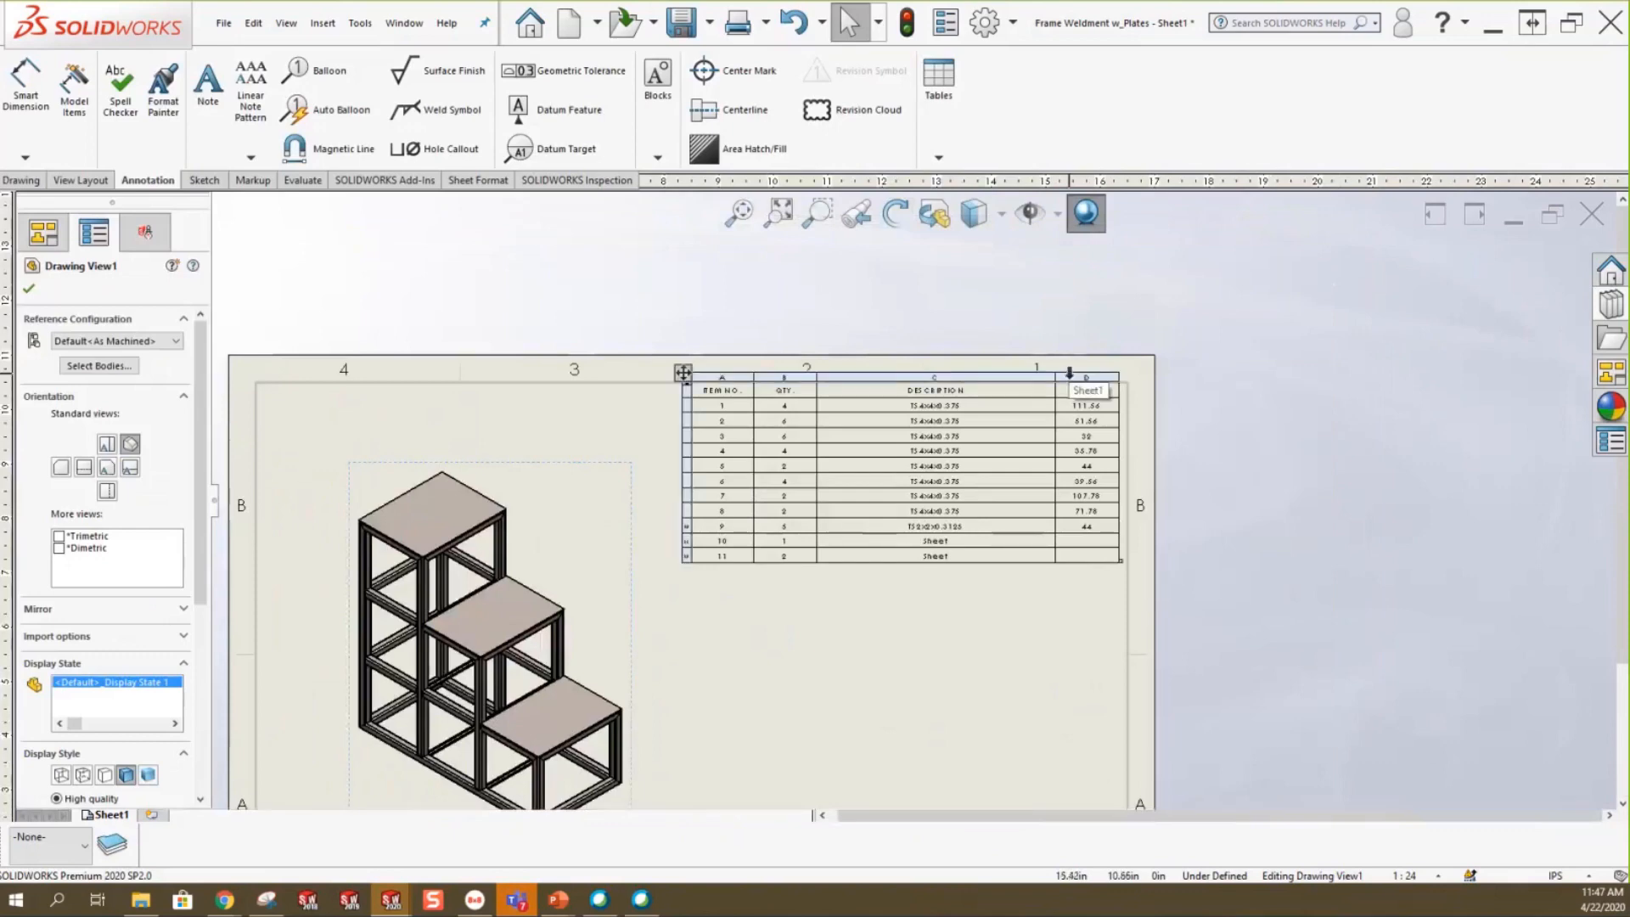
pyautogui.rightClick(1068, 374)
pyautogui.click(1068, 374)
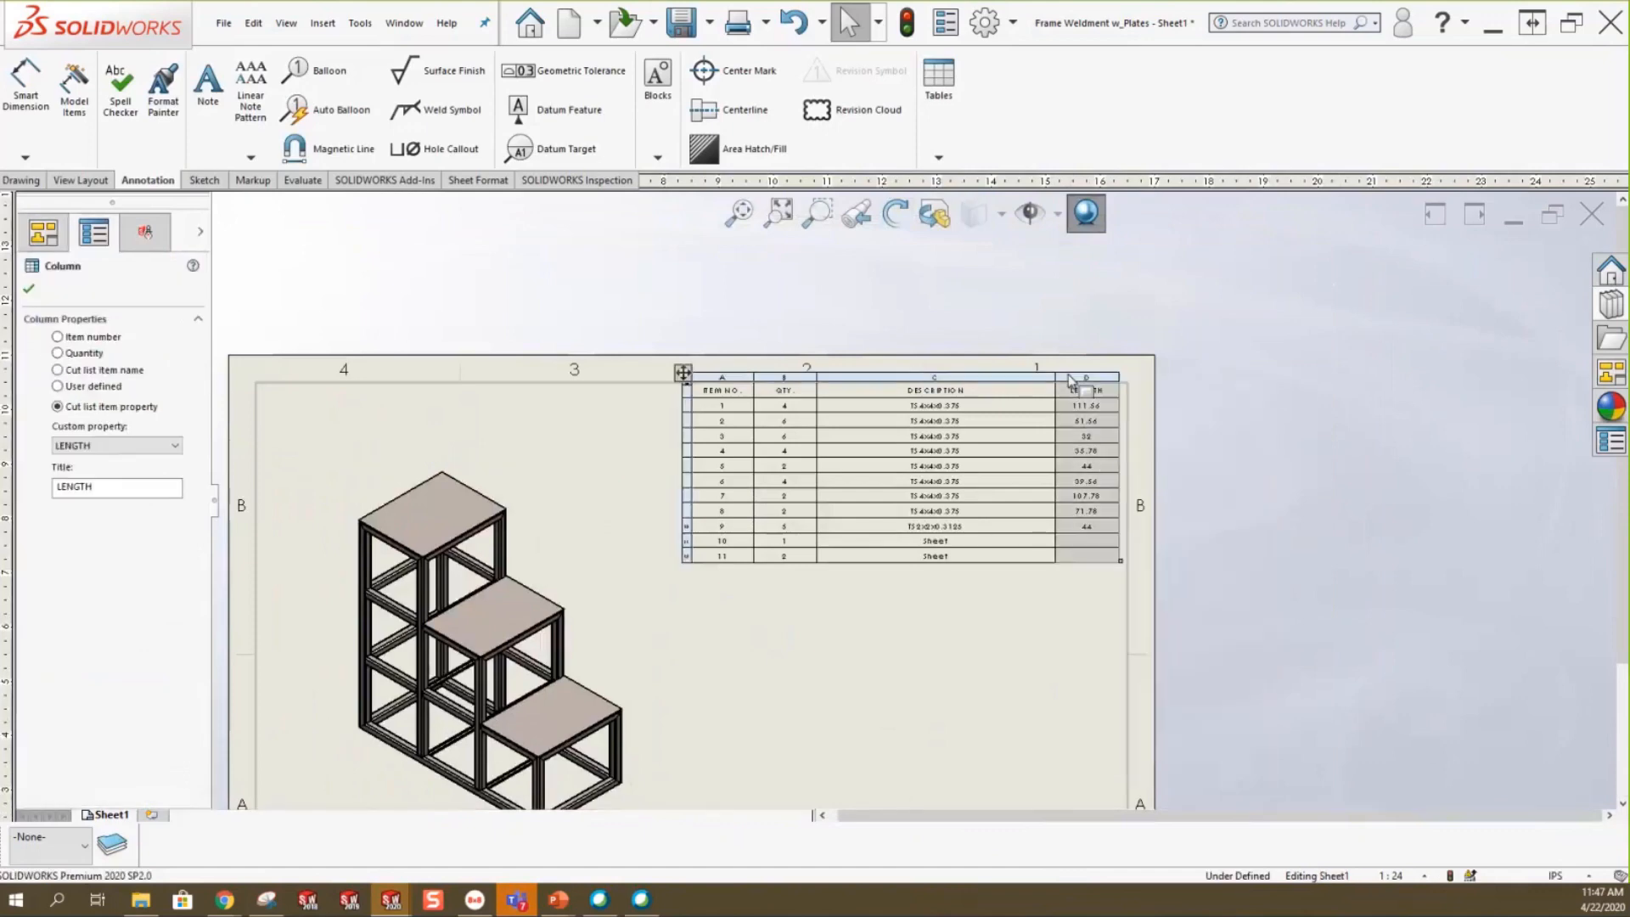
pyautogui.rightClick(1068, 376)
pyautogui.moveTo(1105, 475)
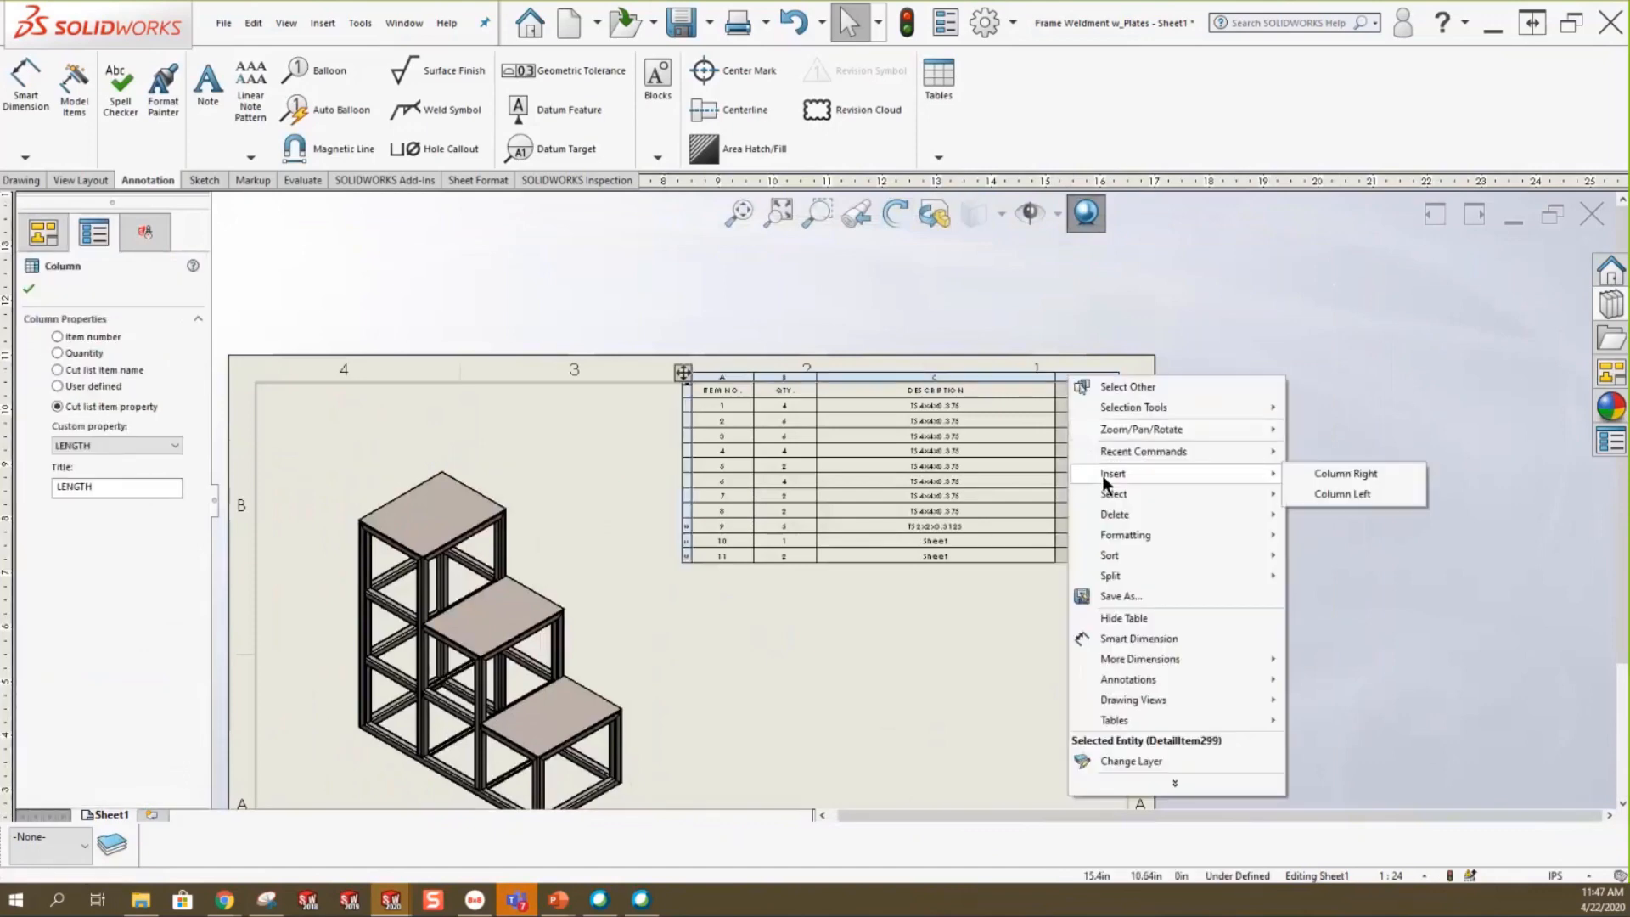
pyautogui.click(1338, 493)
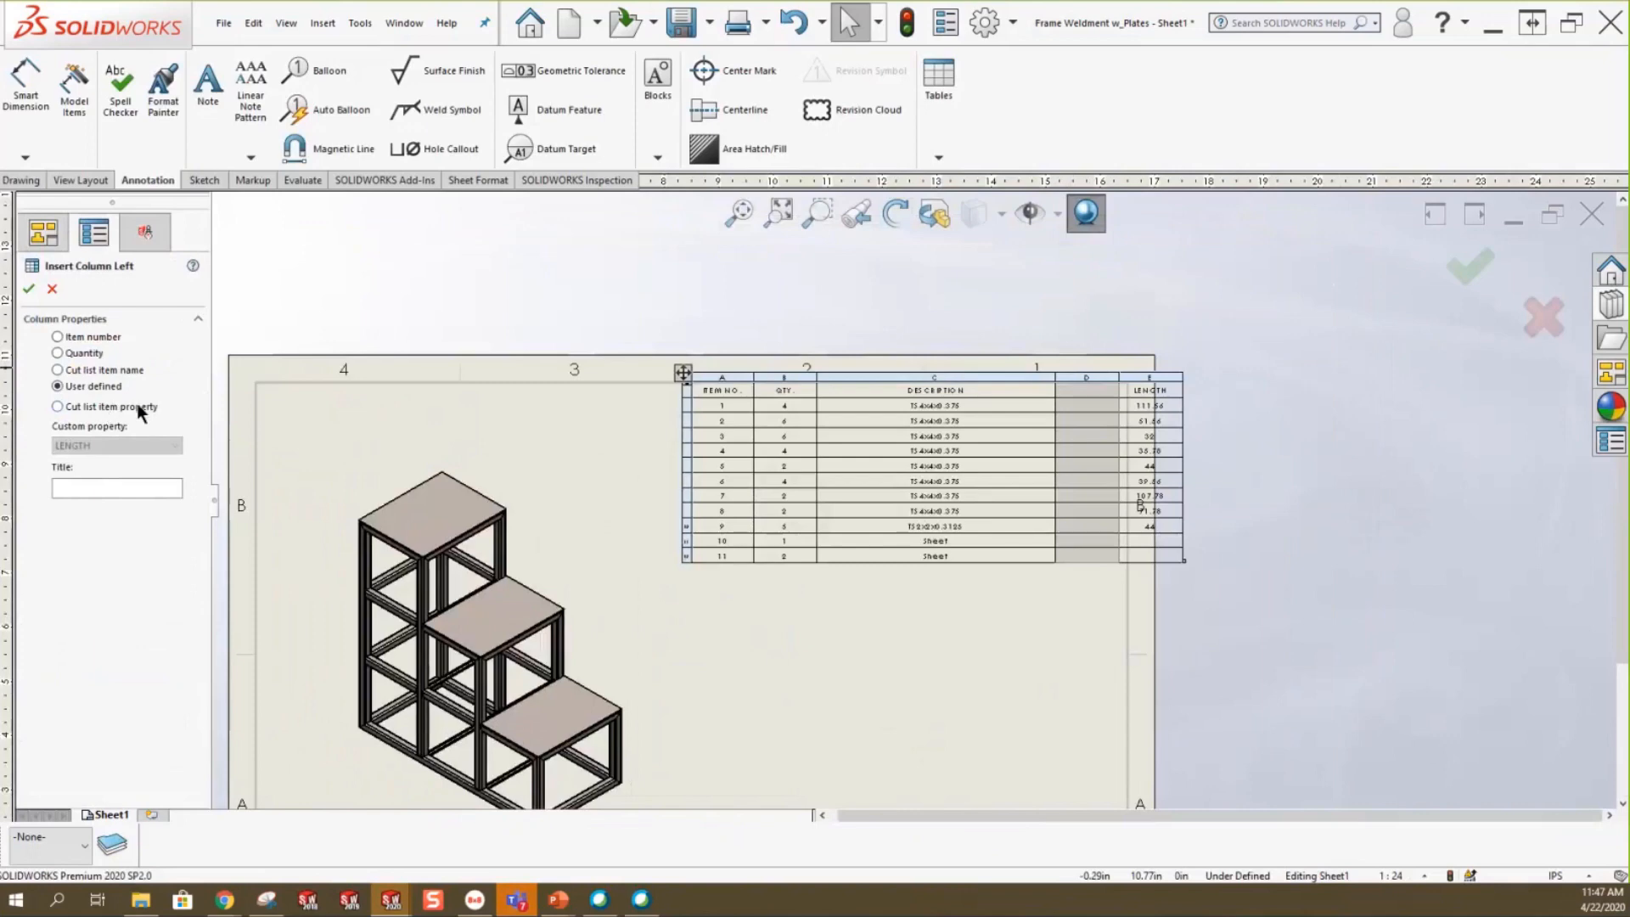
pyautogui.click(57, 406)
pyautogui.click(88, 446)
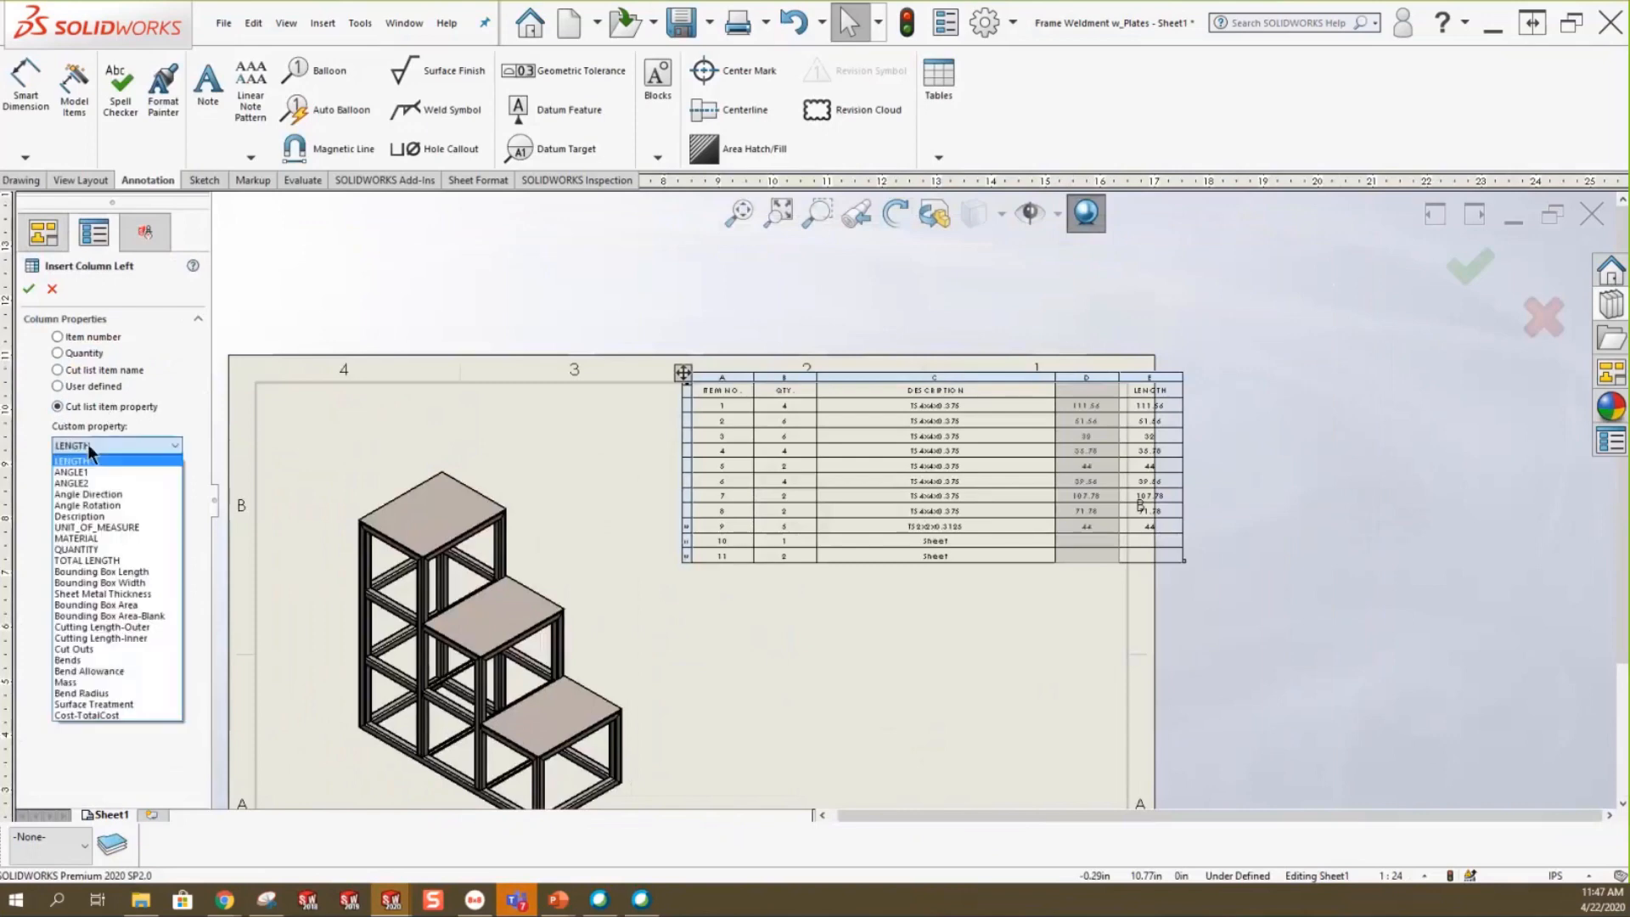
pyautogui.click(90, 538)
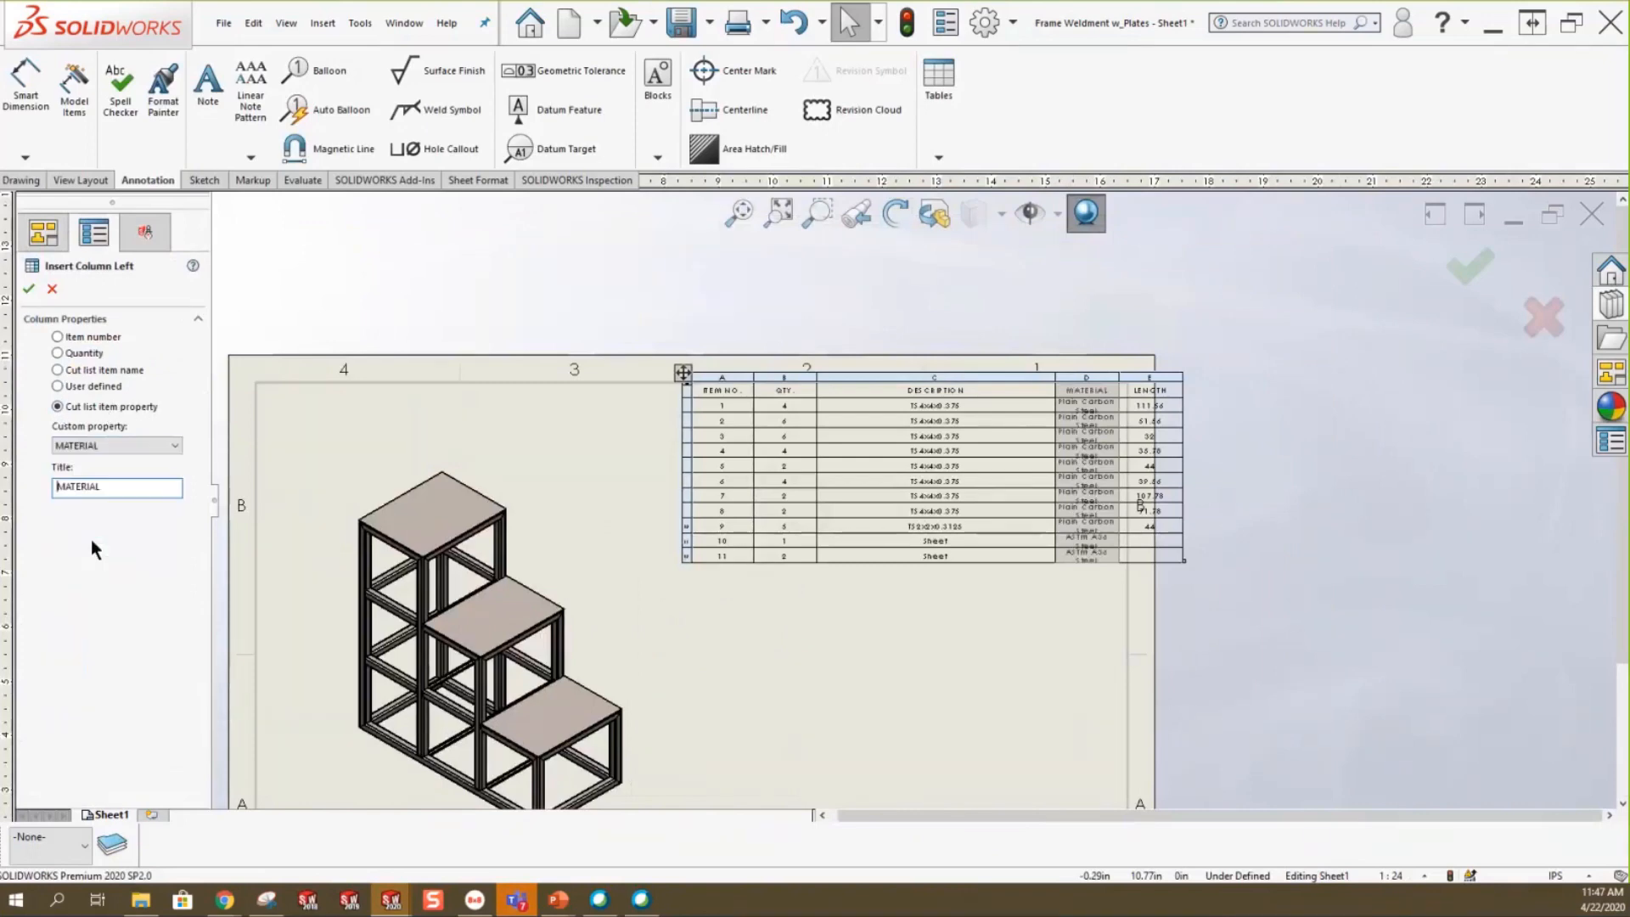
pyautogui.click(30, 287)
# Move the weldment cut list table left so that it fits within the edge of the drawing sheet.
pyautogui.scroll(-2, 1093, 405)
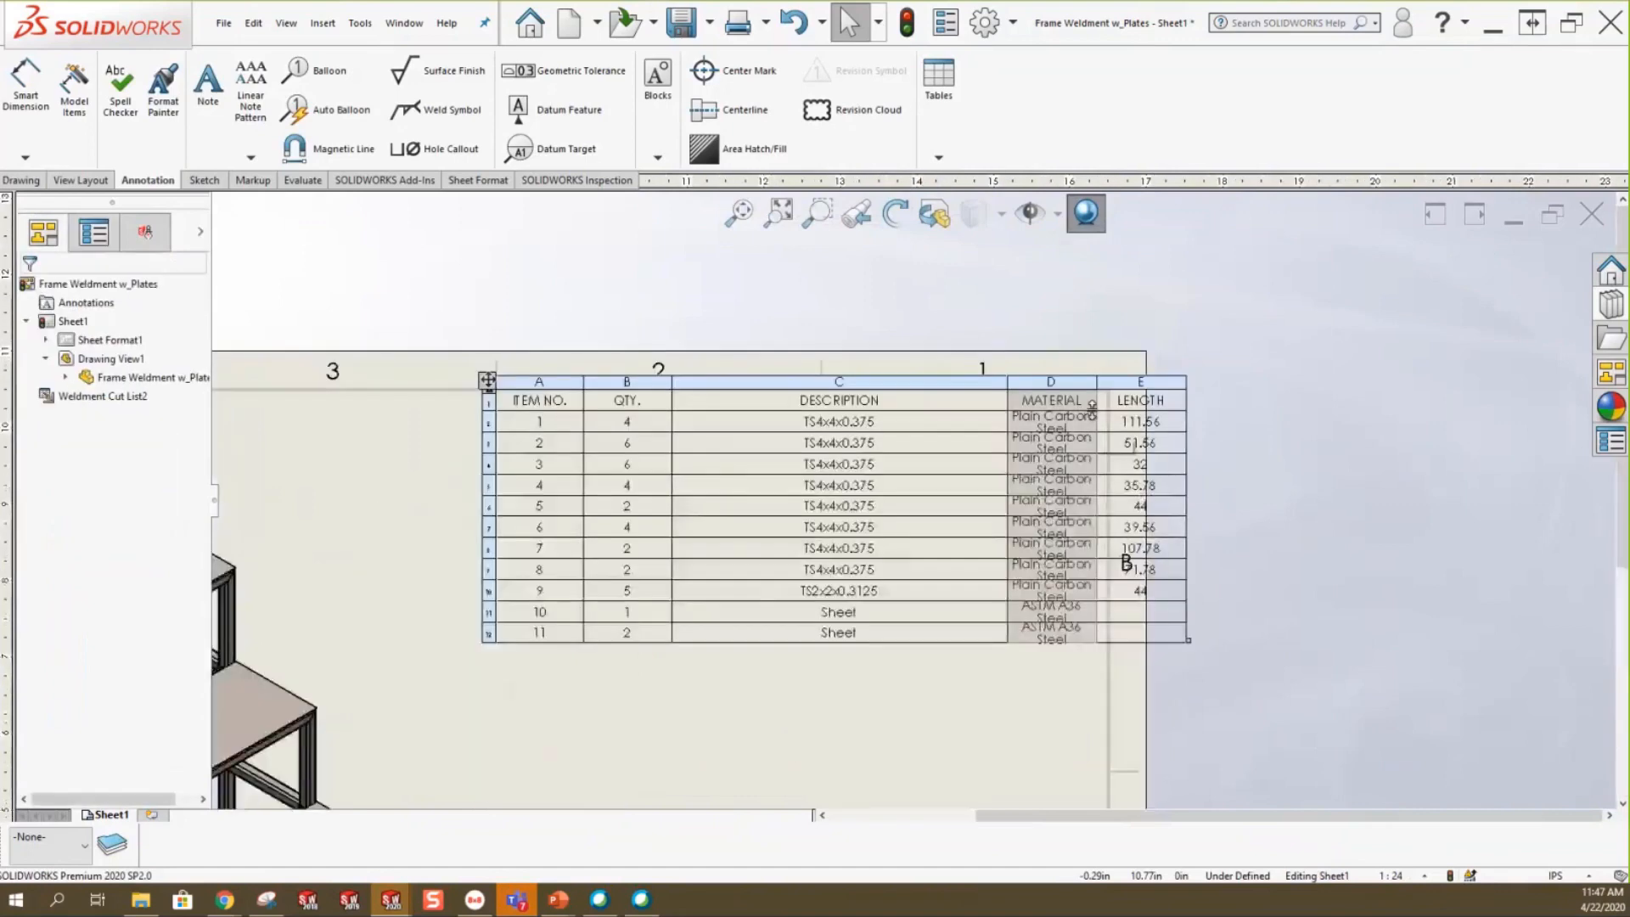
pyautogui.scroll(-1, 1091, 407)
pyautogui.moveTo(261, 360); pyautogui.dragTo(193, 360)
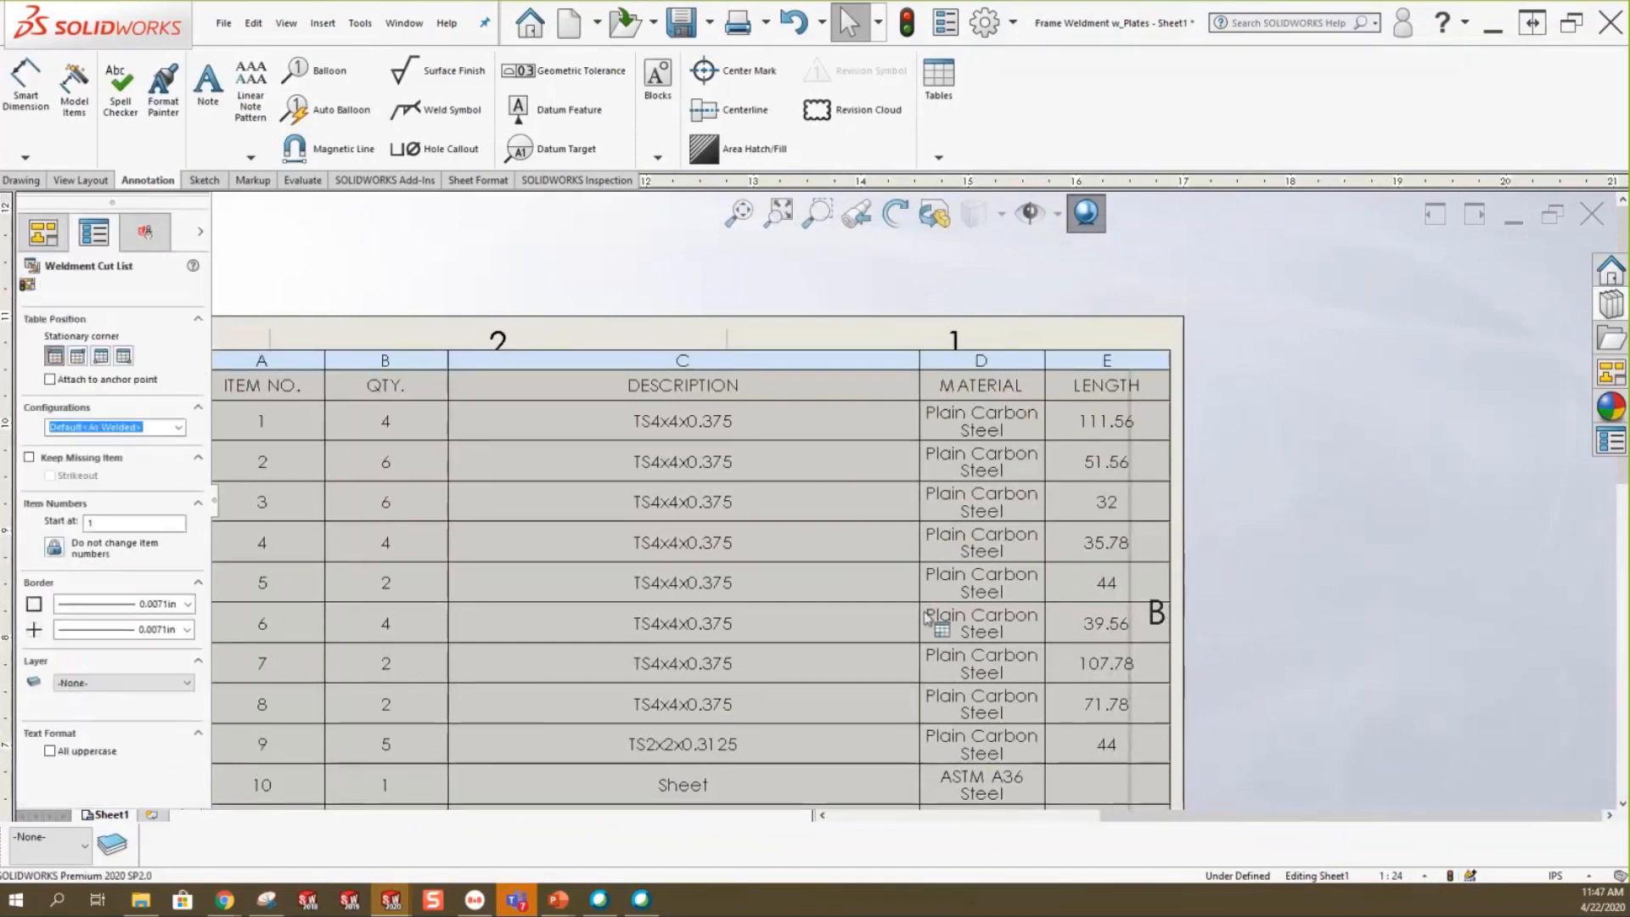
pyautogui.scroll(-1, 929, 684)
pyautogui.scroll(1, 1031, 713)
pyautogui.scroll(3, 1008, 776)
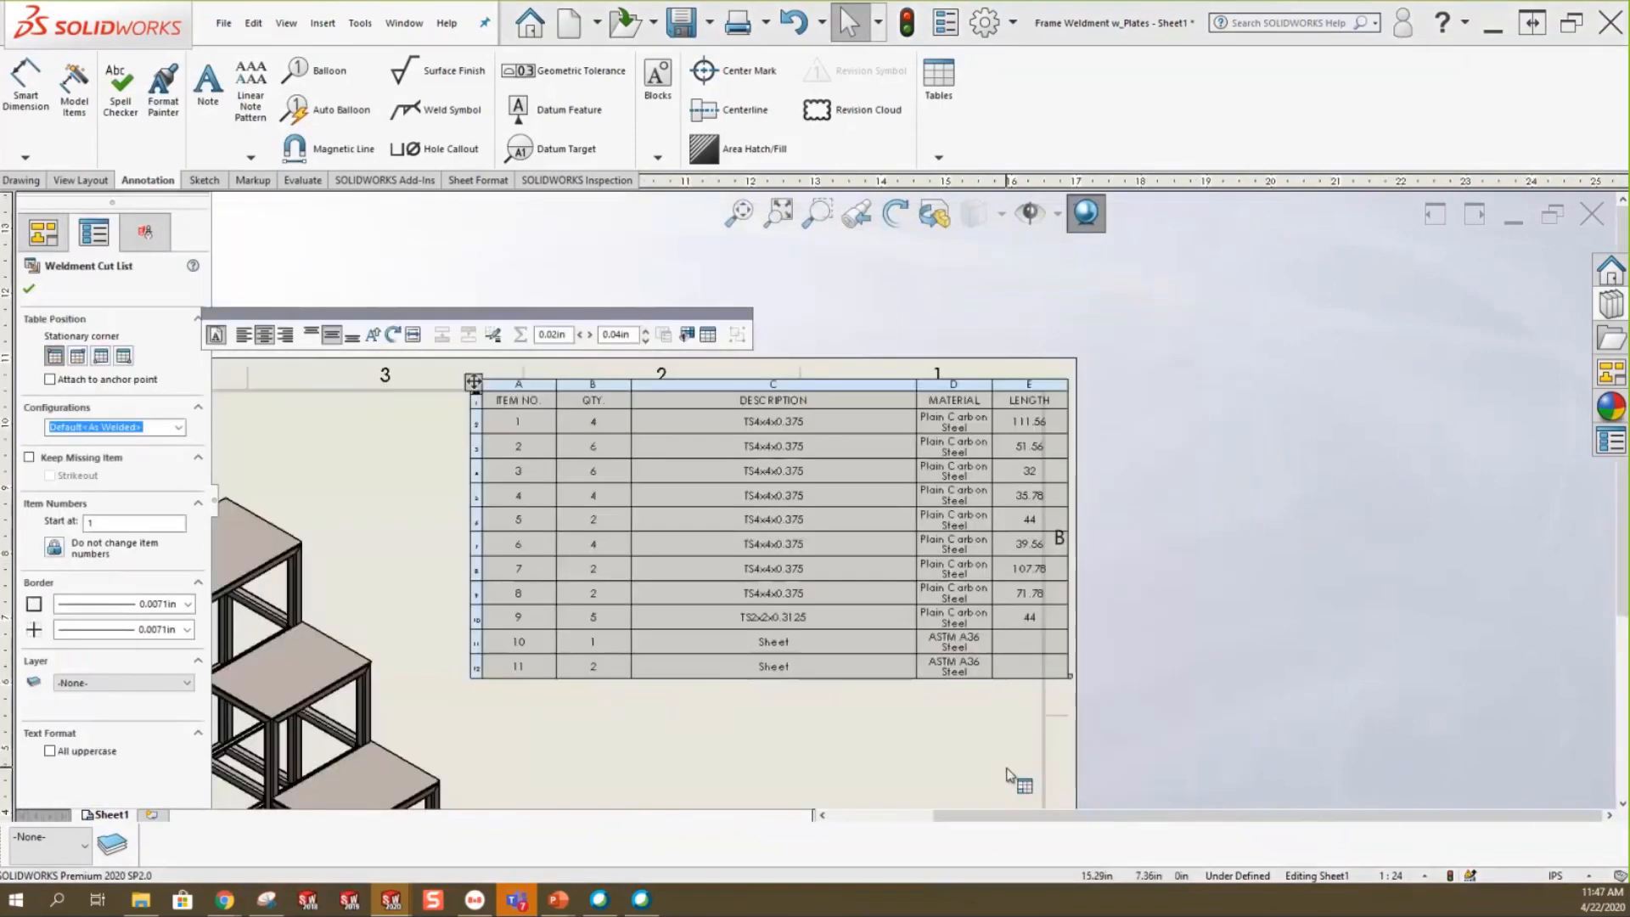
pyautogui.click(1142, 658)
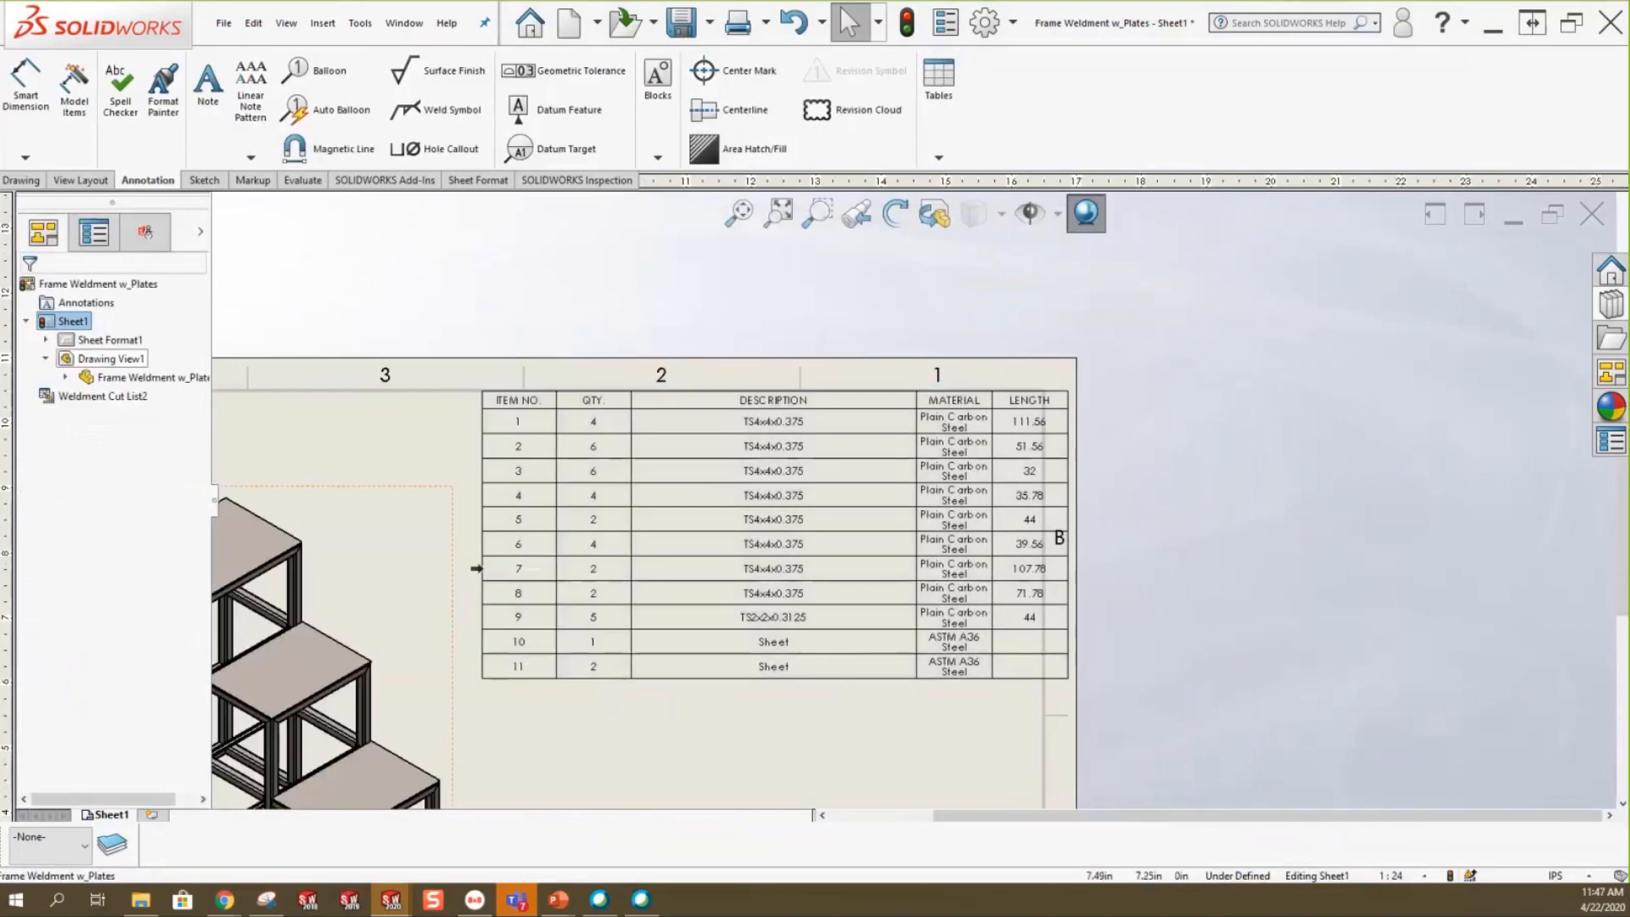
# Add auto balloons around the isometric frame view, keeping the circular style and square layout.
pyautogui.scroll(2, 917, 521)
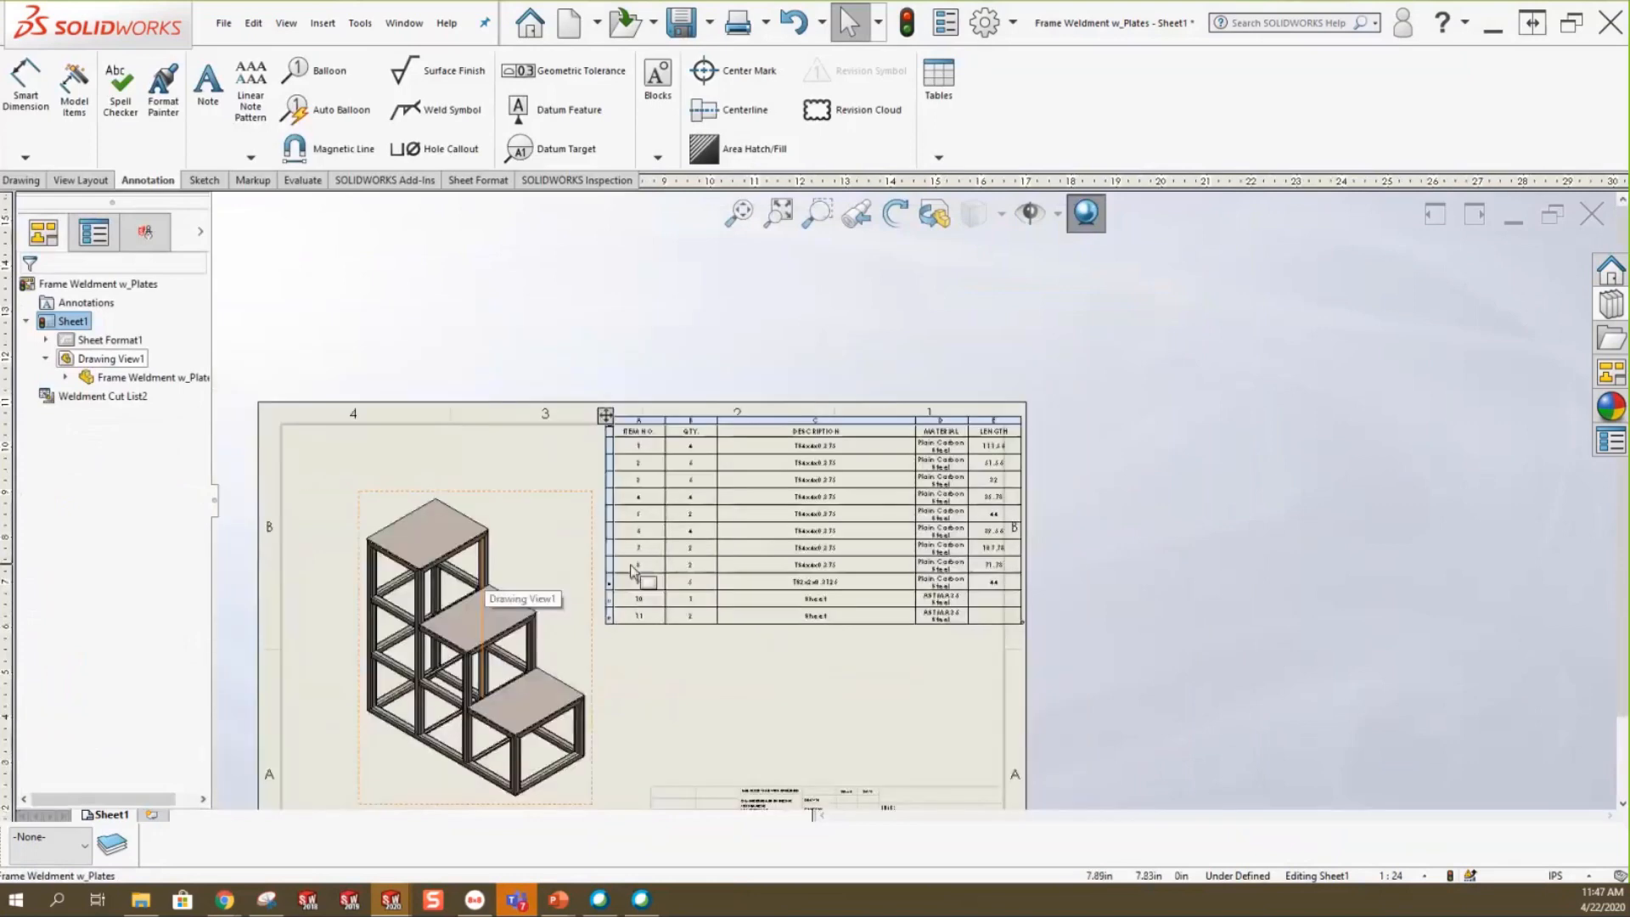
pyautogui.click(553, 541)
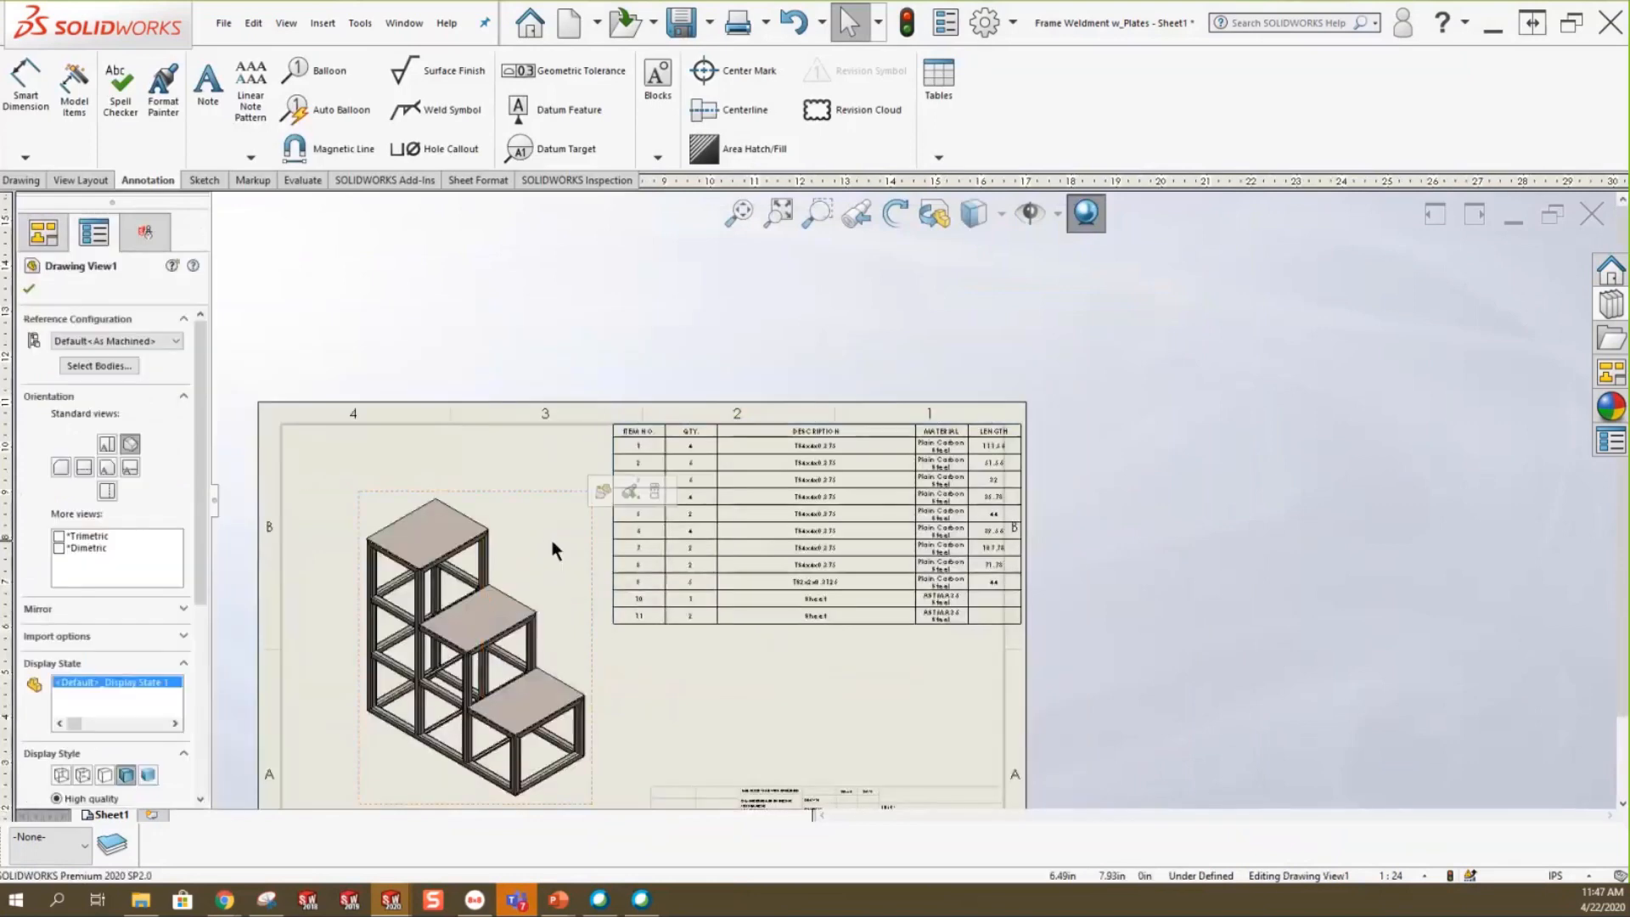
pyautogui.click(301, 113)
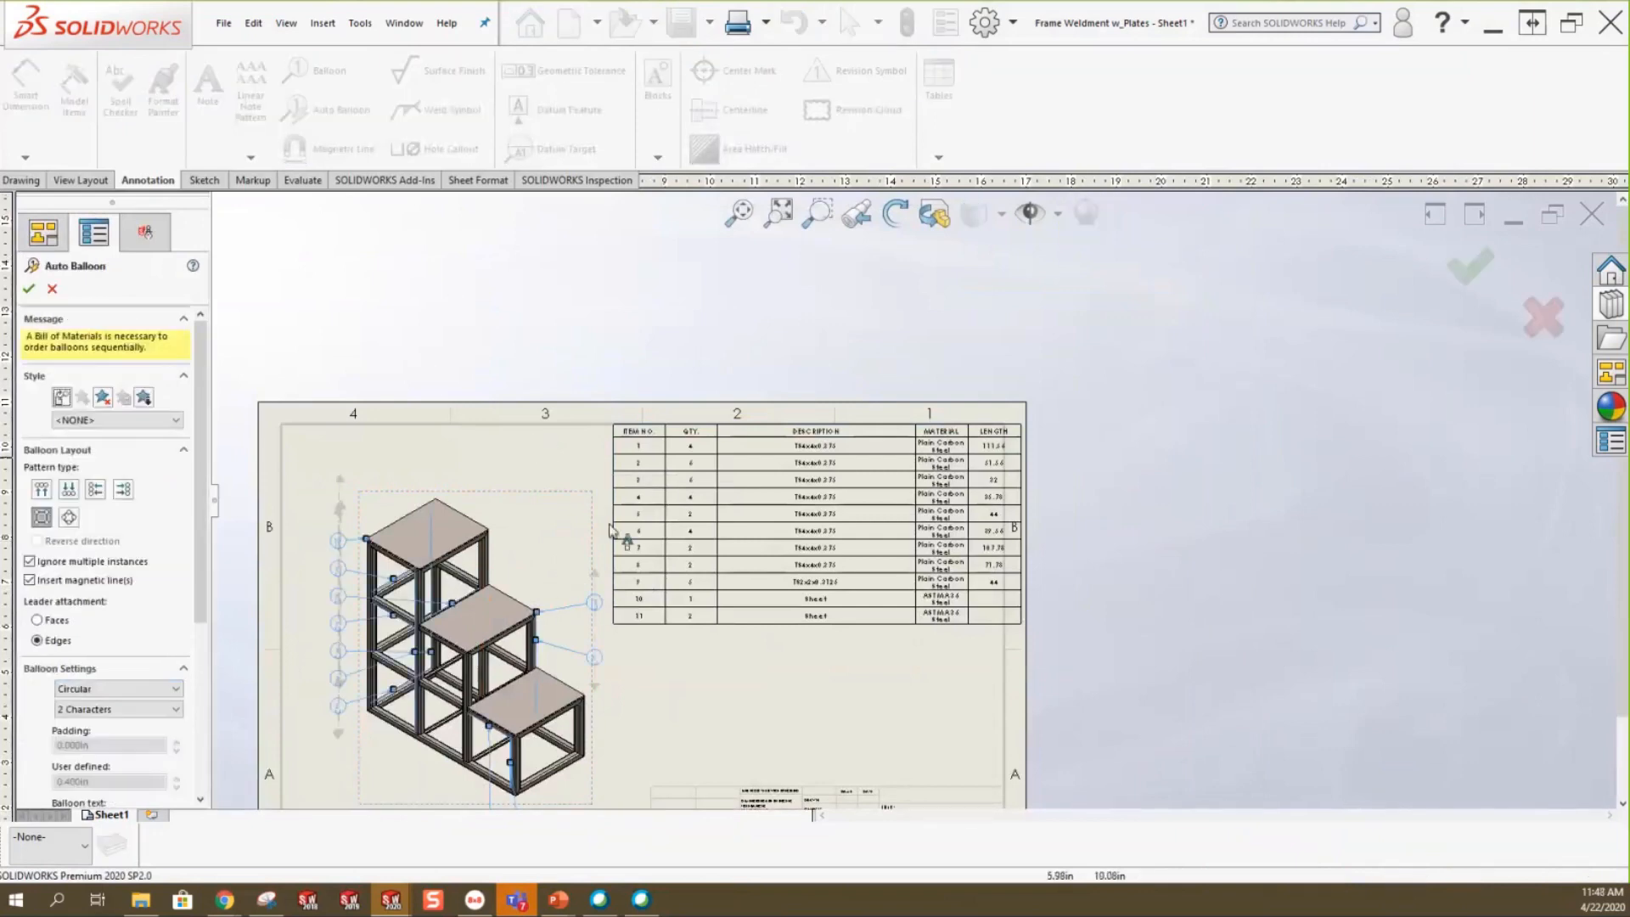
pyautogui.click(28, 289)
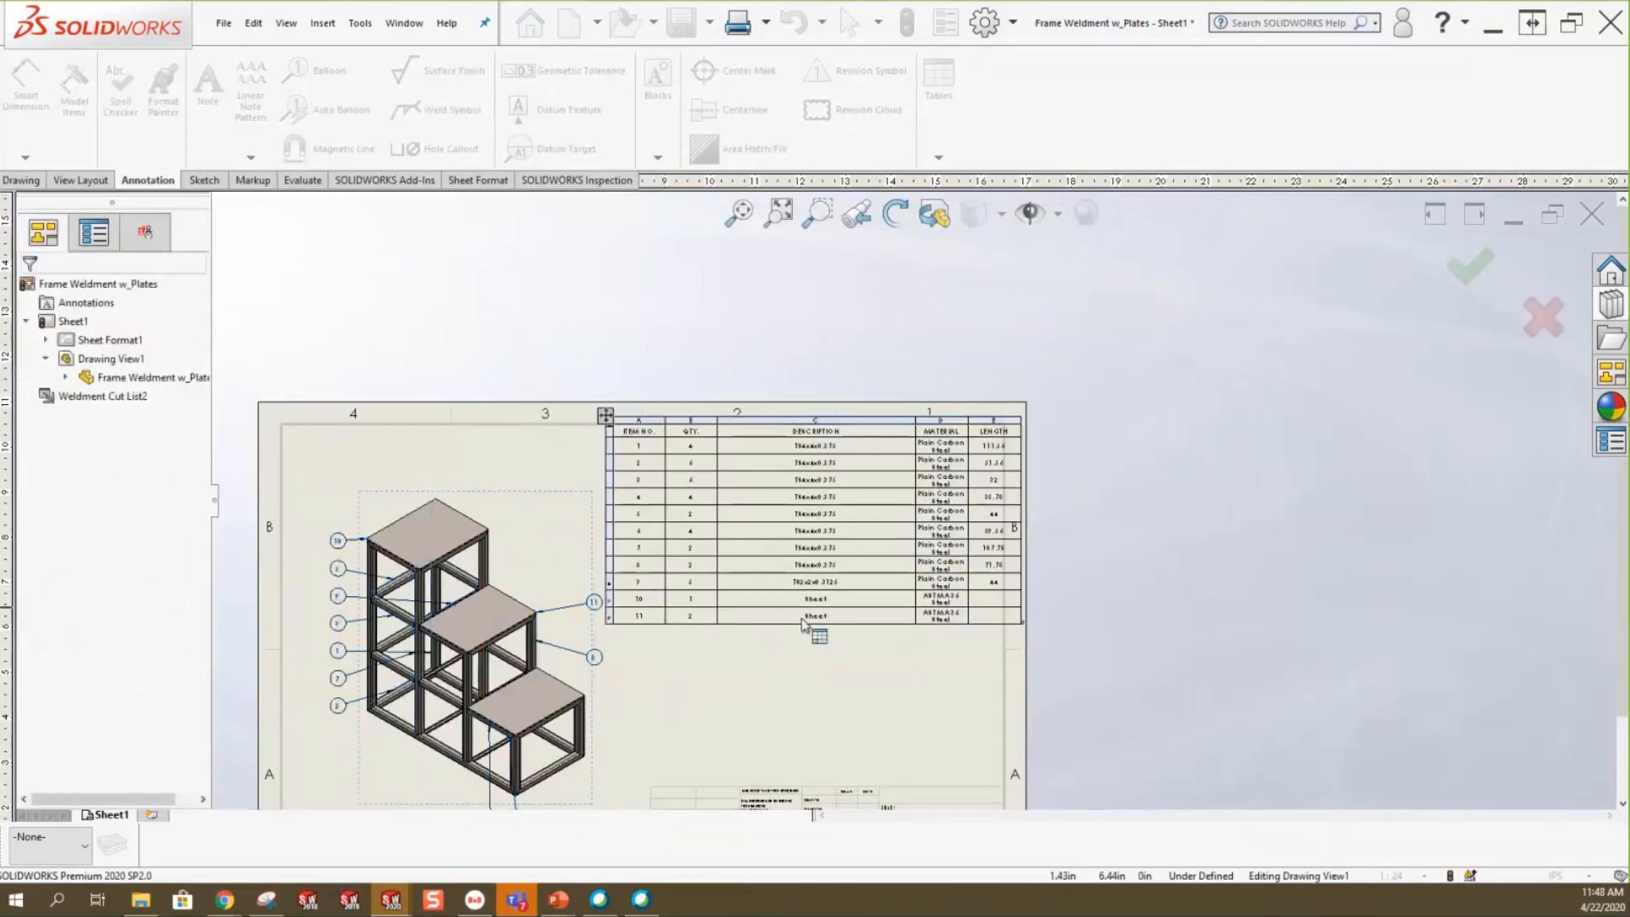
pyautogui.scroll(-3, 517, 641)
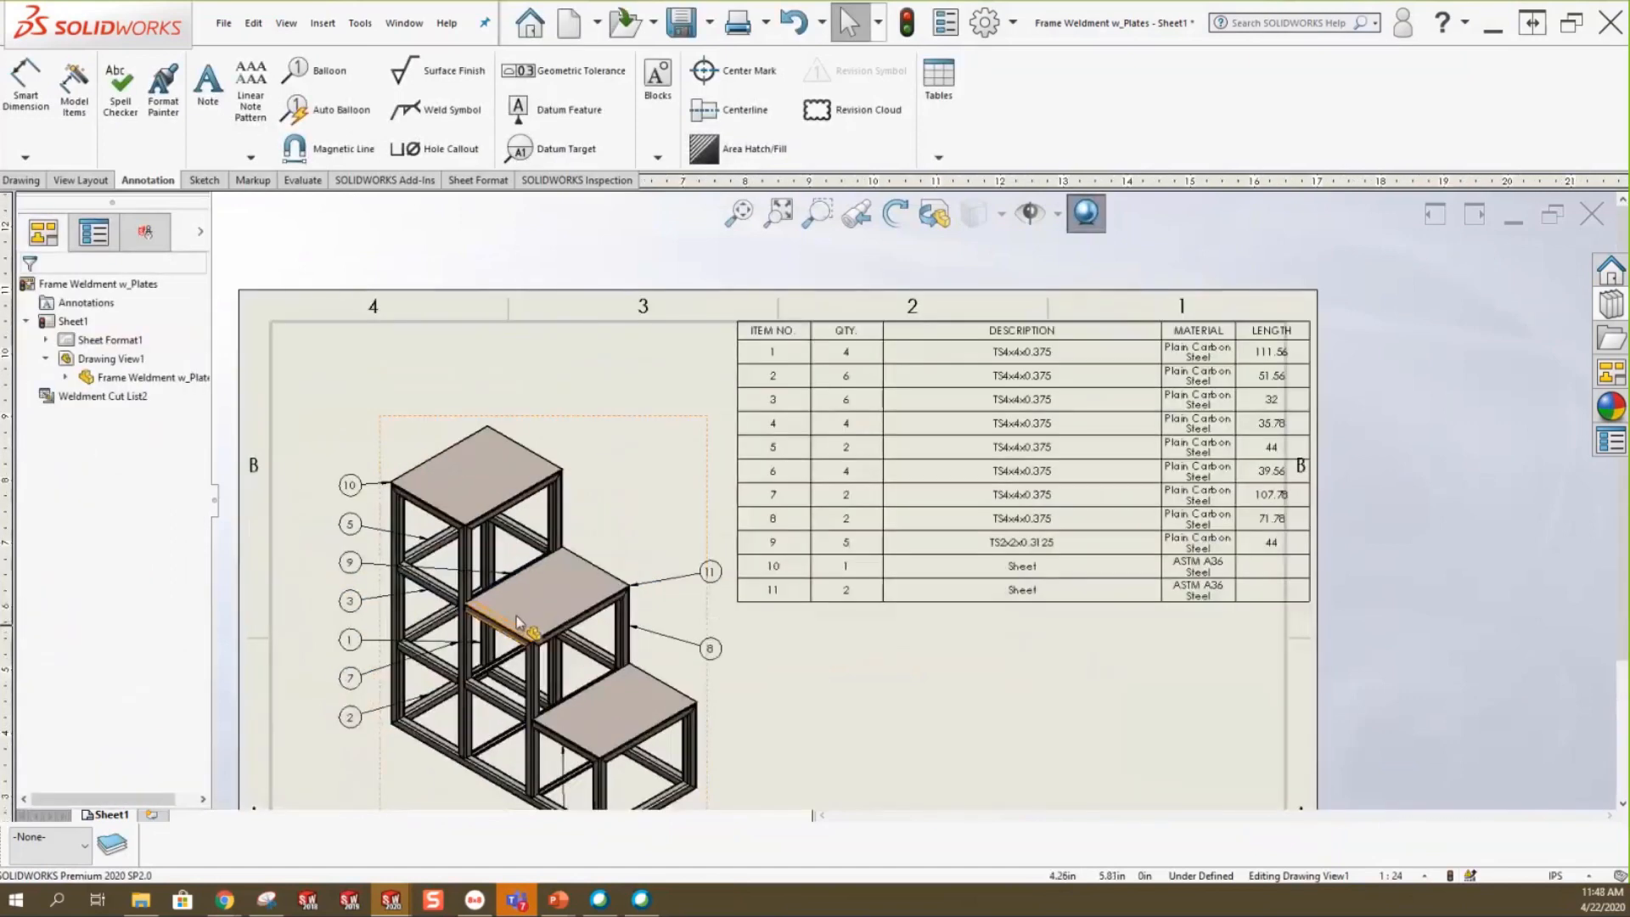
pyautogui.click(1092, 738)
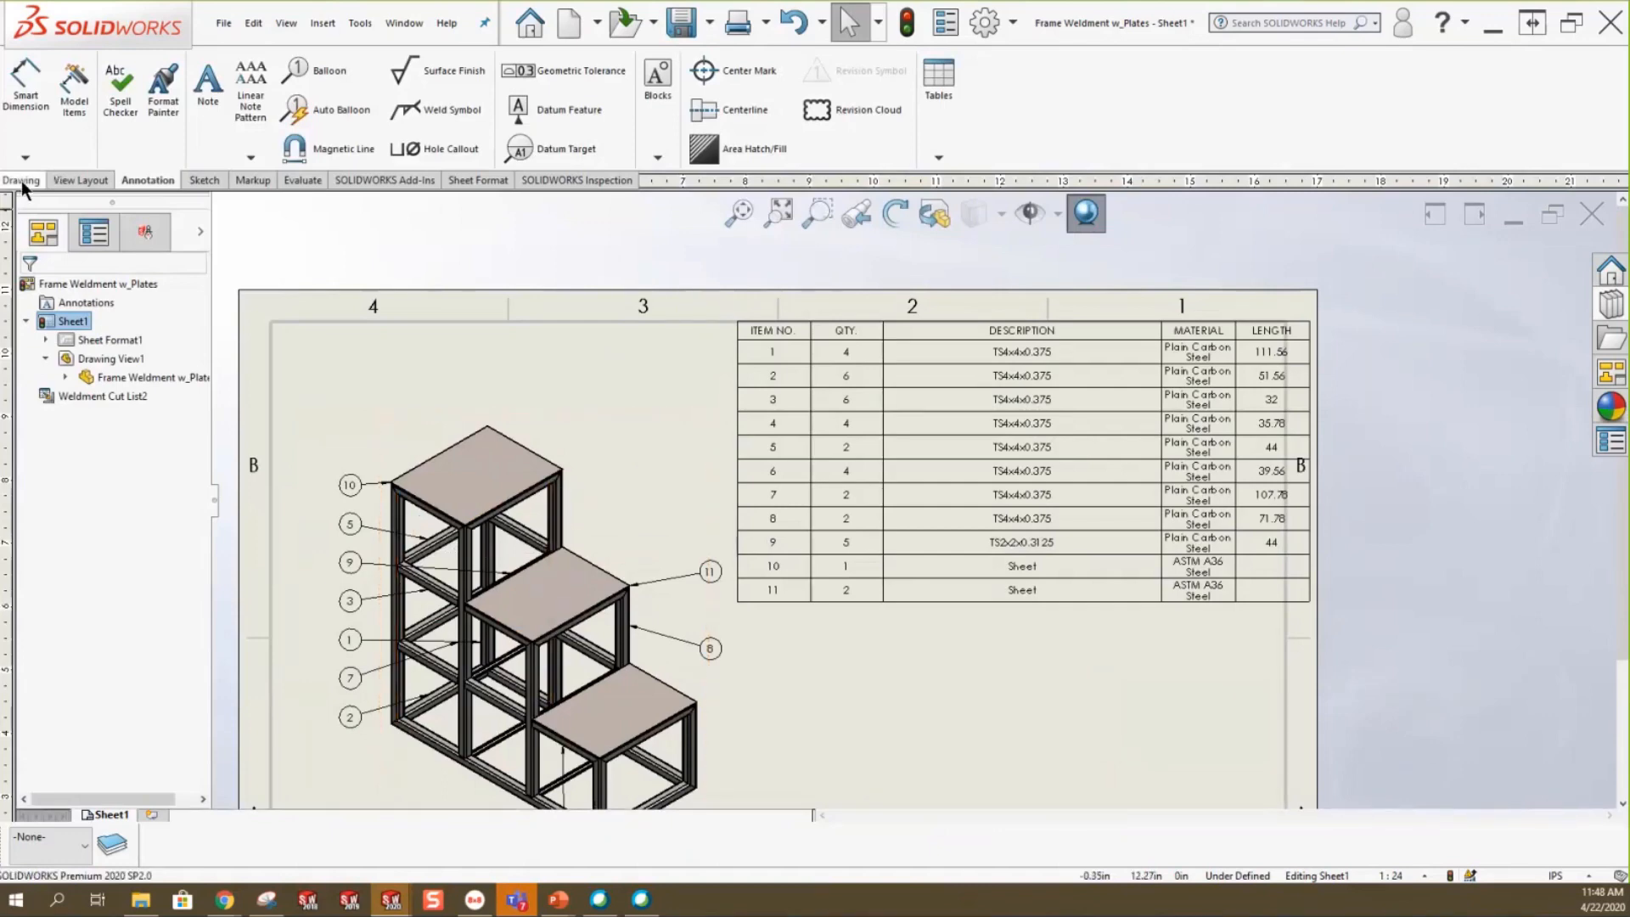
# Start a Relative To Model view from the frame view, limited to the tall TS4x4x0.375 tube body at the frame's outer corner.
pyautogui.click(70, 180)
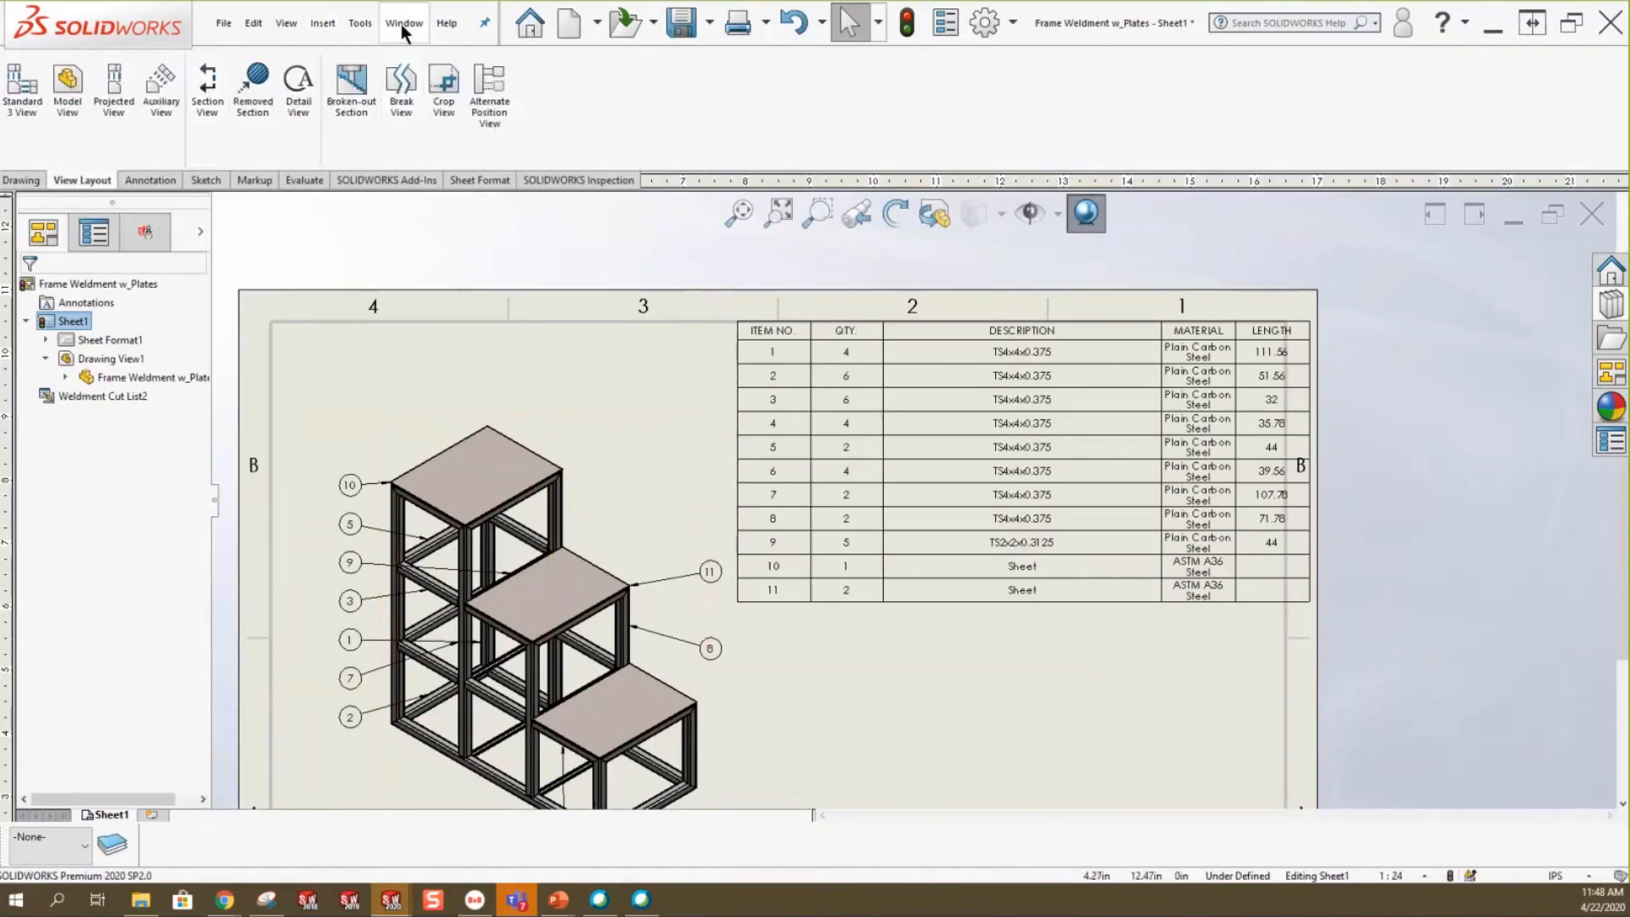
pyautogui.click(322, 24)
pyautogui.moveTo(361, 93)
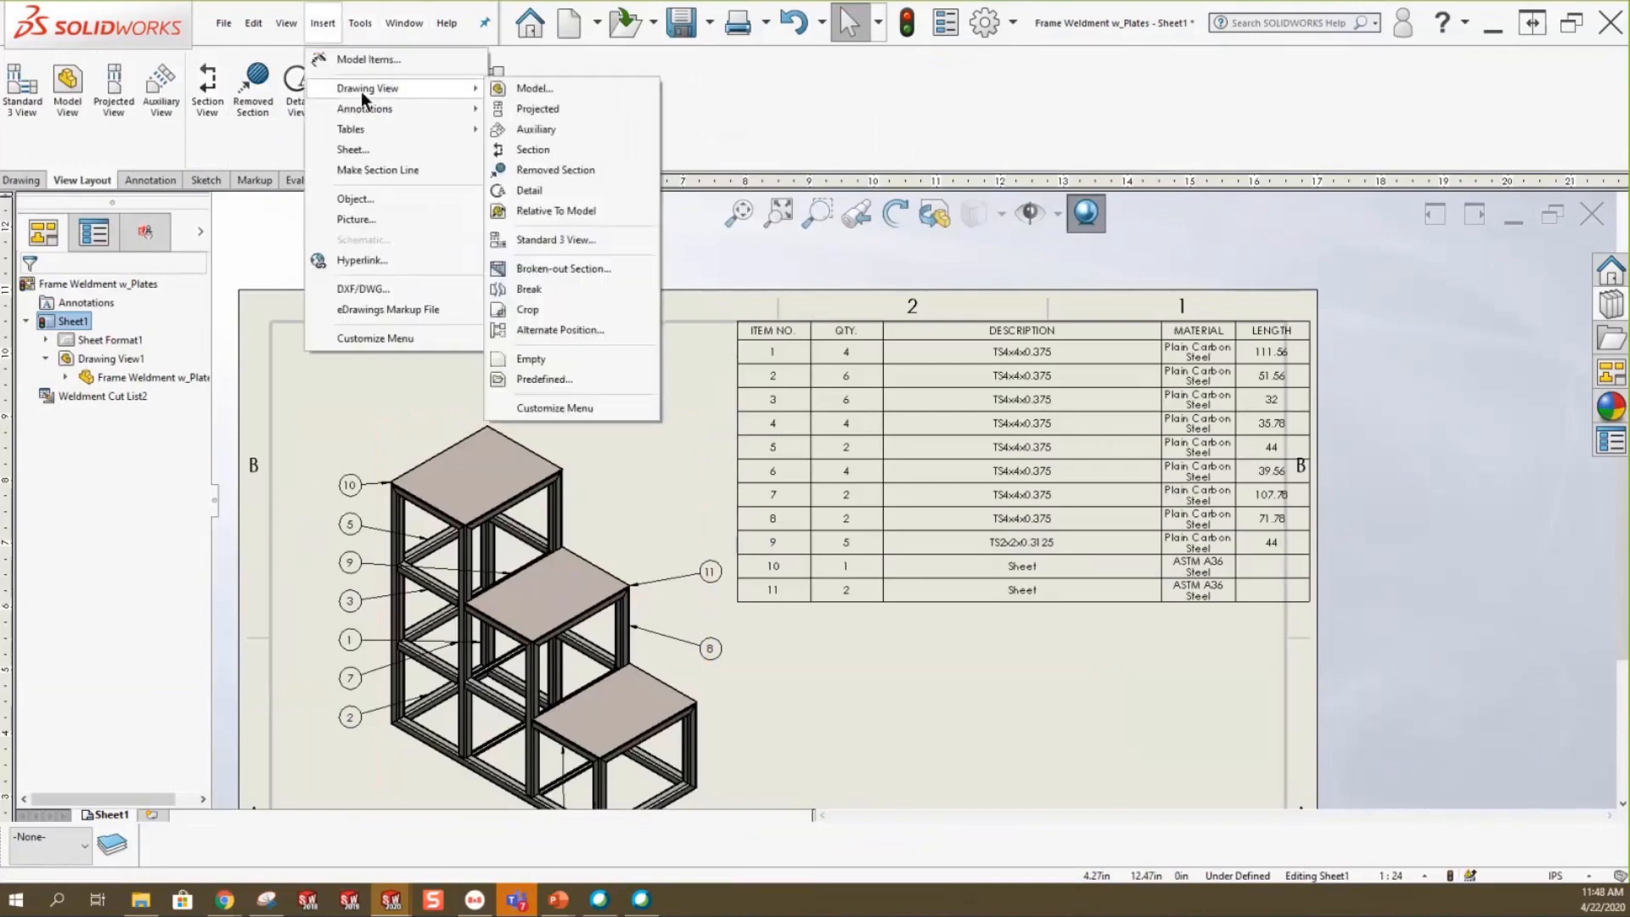
pyautogui.click(543, 210)
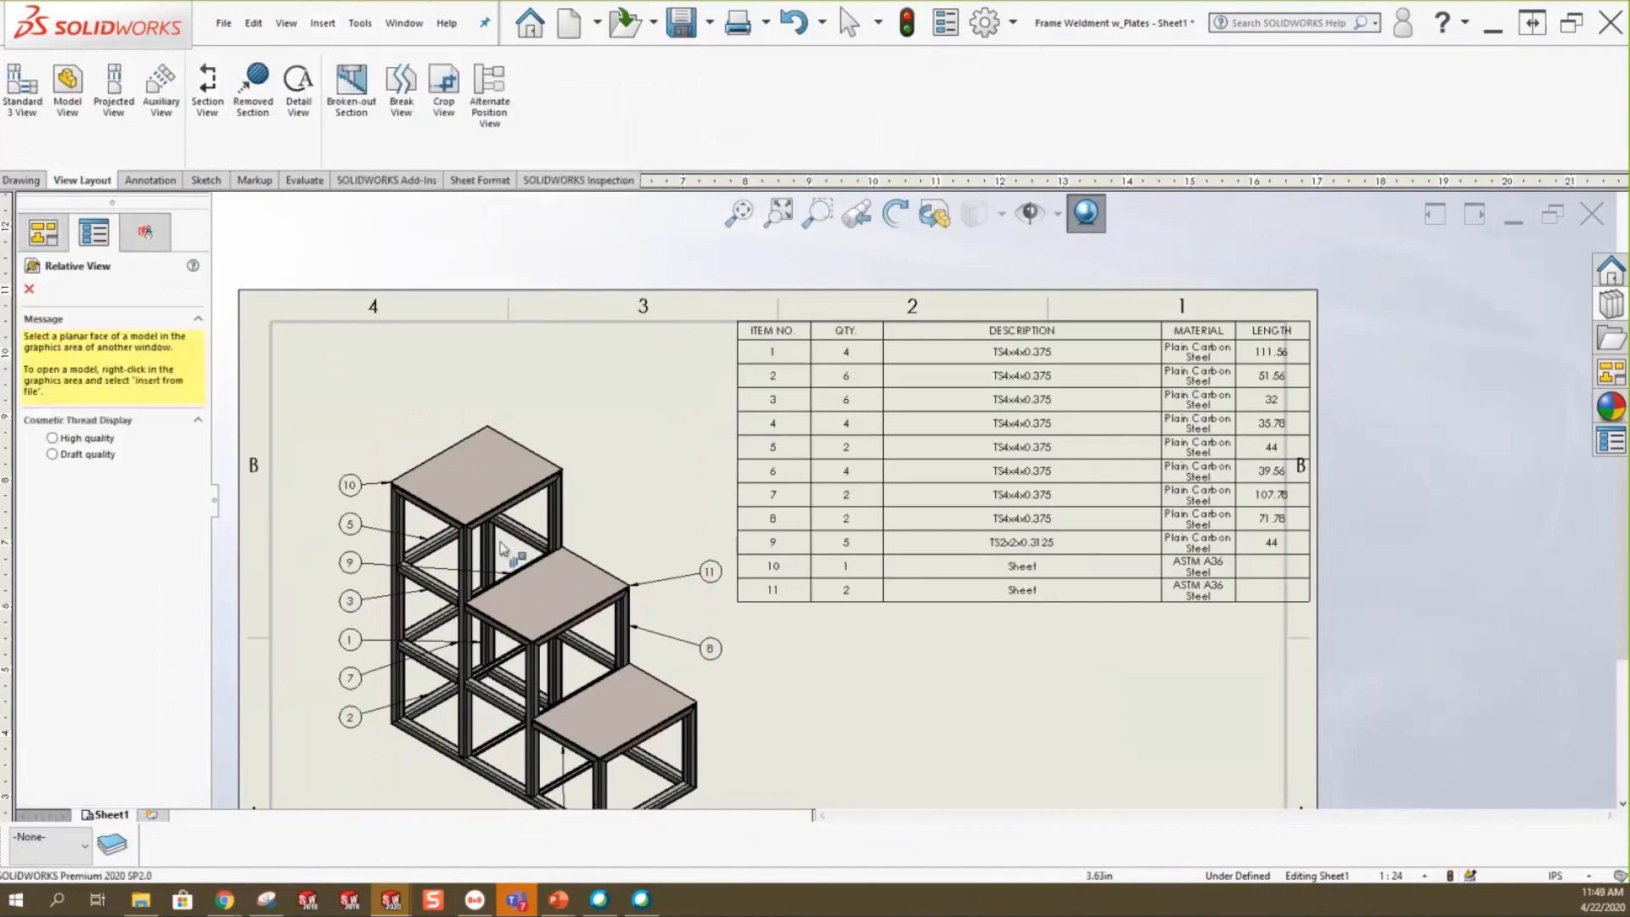
pyautogui.scroll(-2, 500, 547)
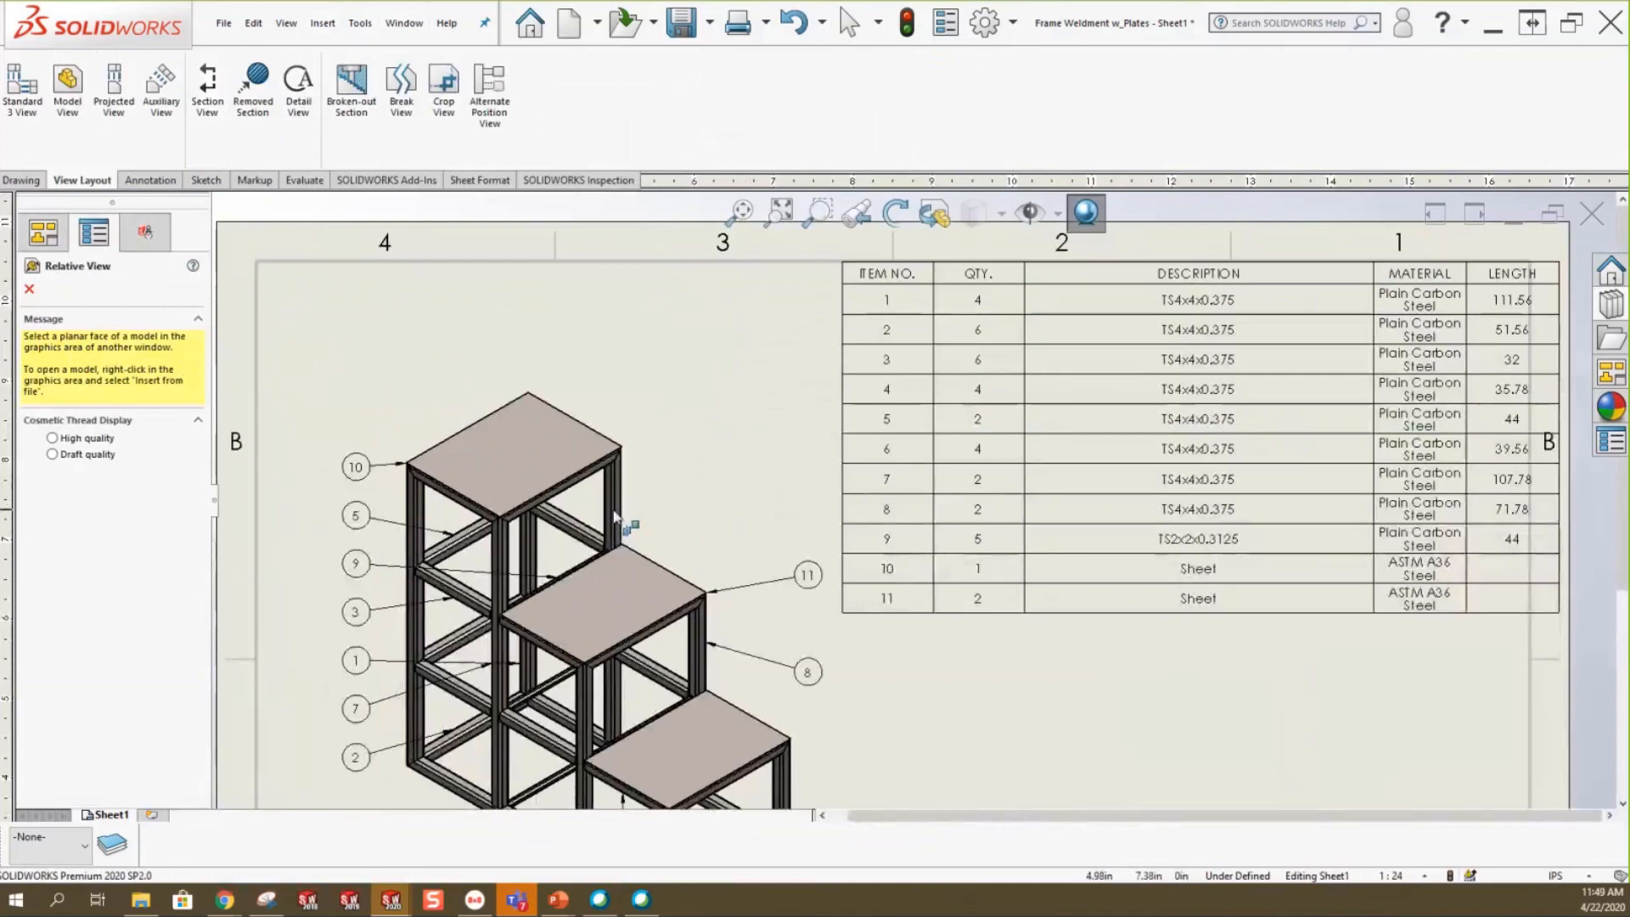
pyautogui.click(615, 516)
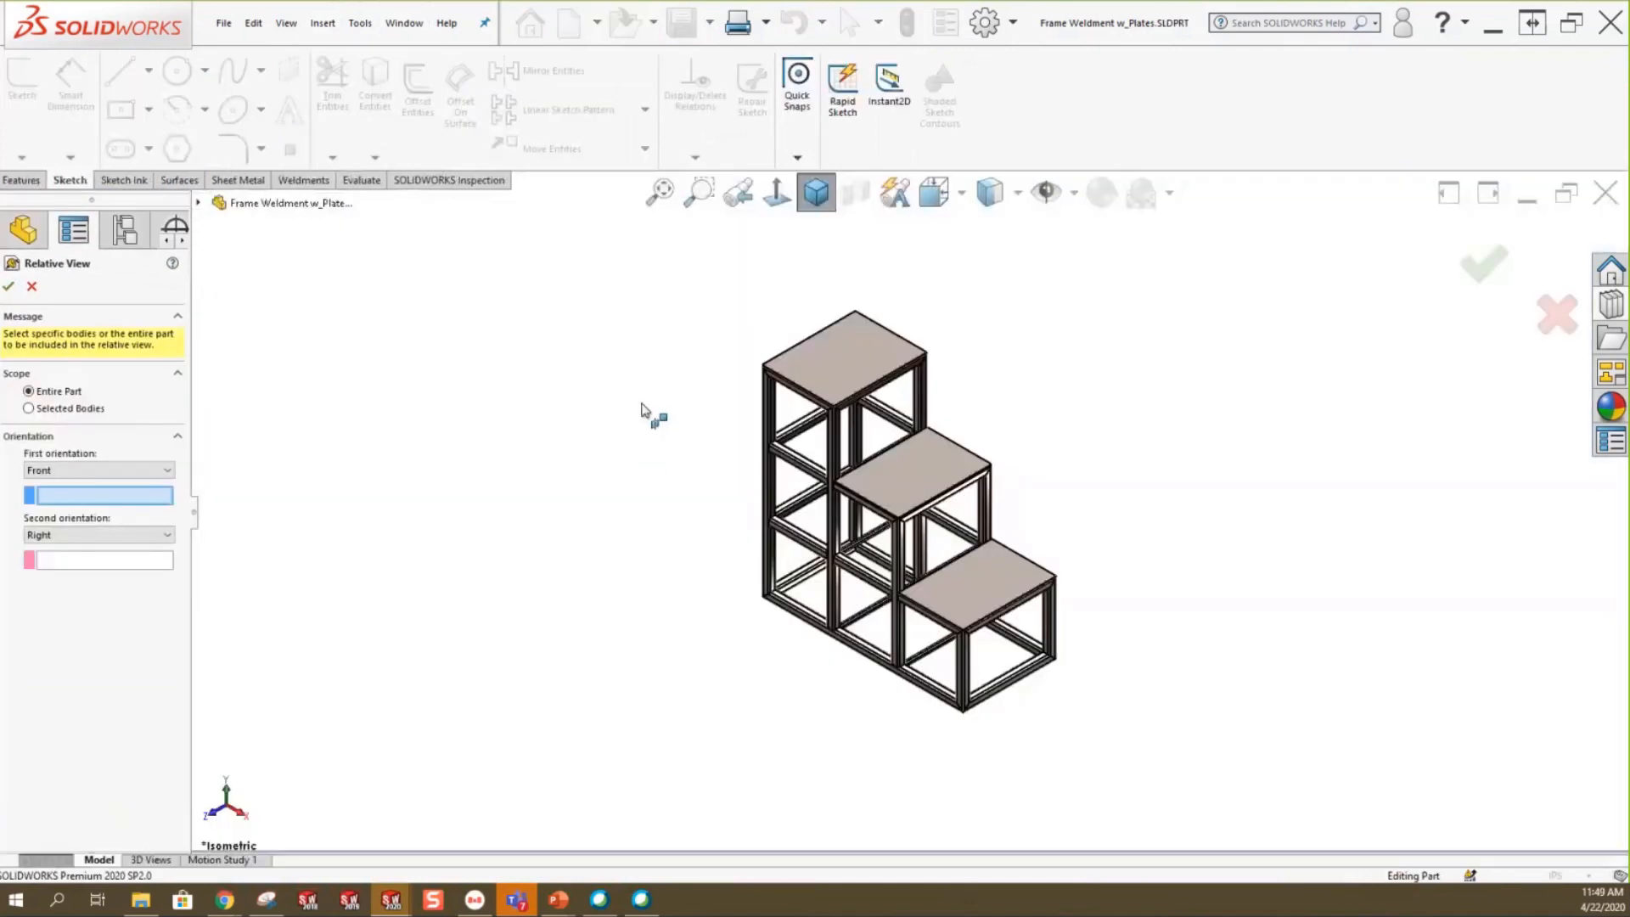
pyautogui.click(28, 408)
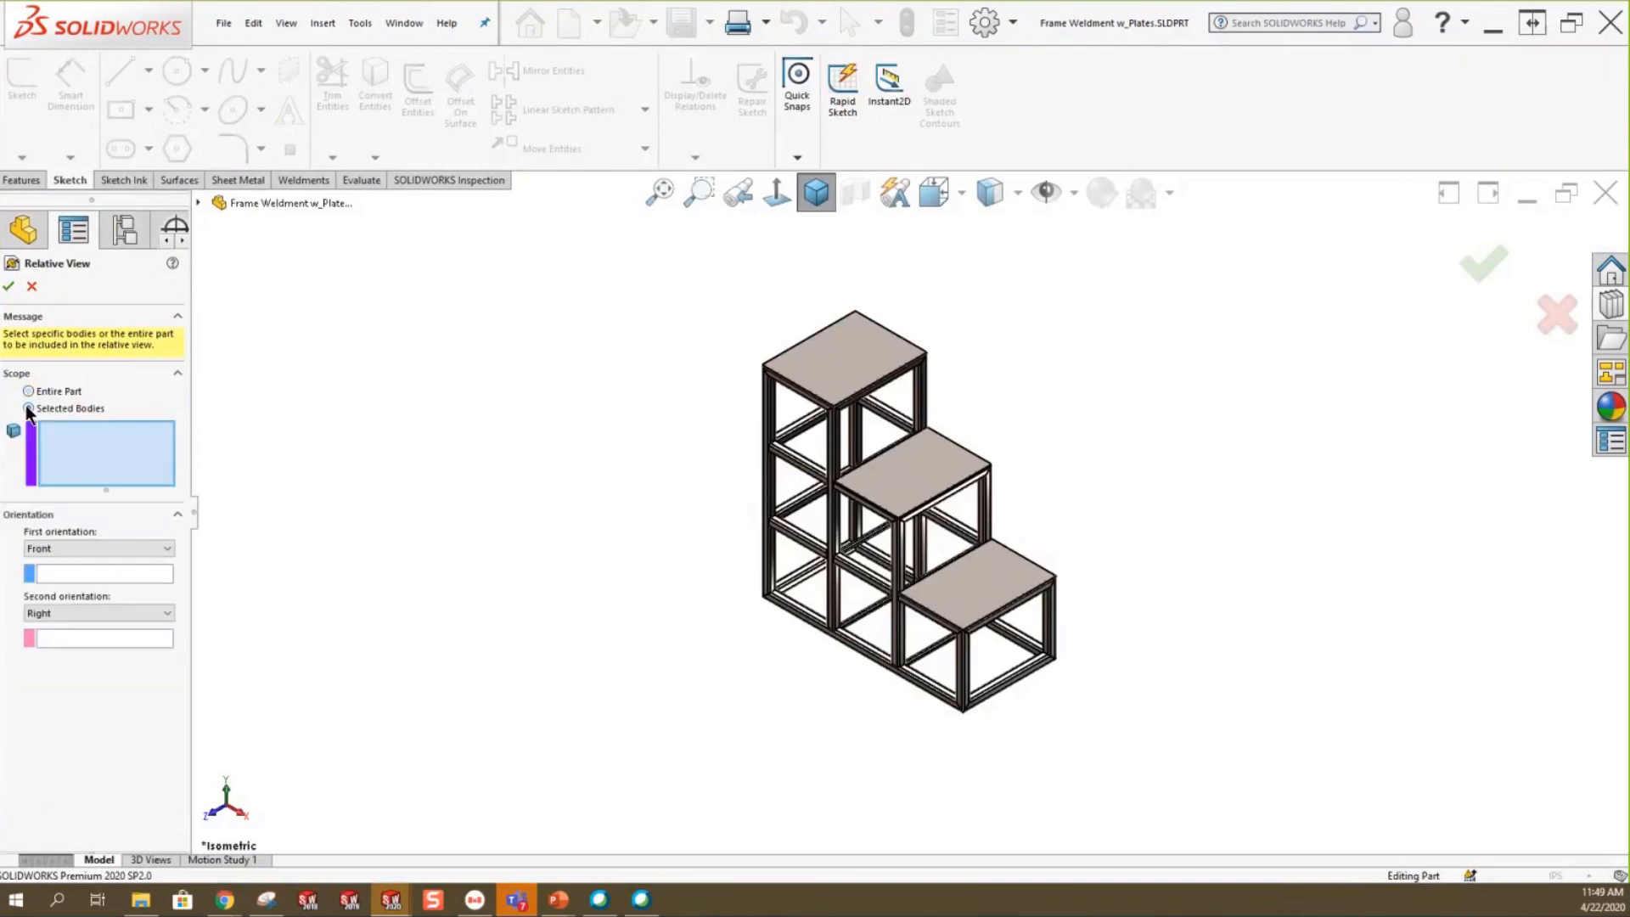
pyautogui.scroll(-3, 838, 428)
pyautogui.scroll(-3, 838, 429)
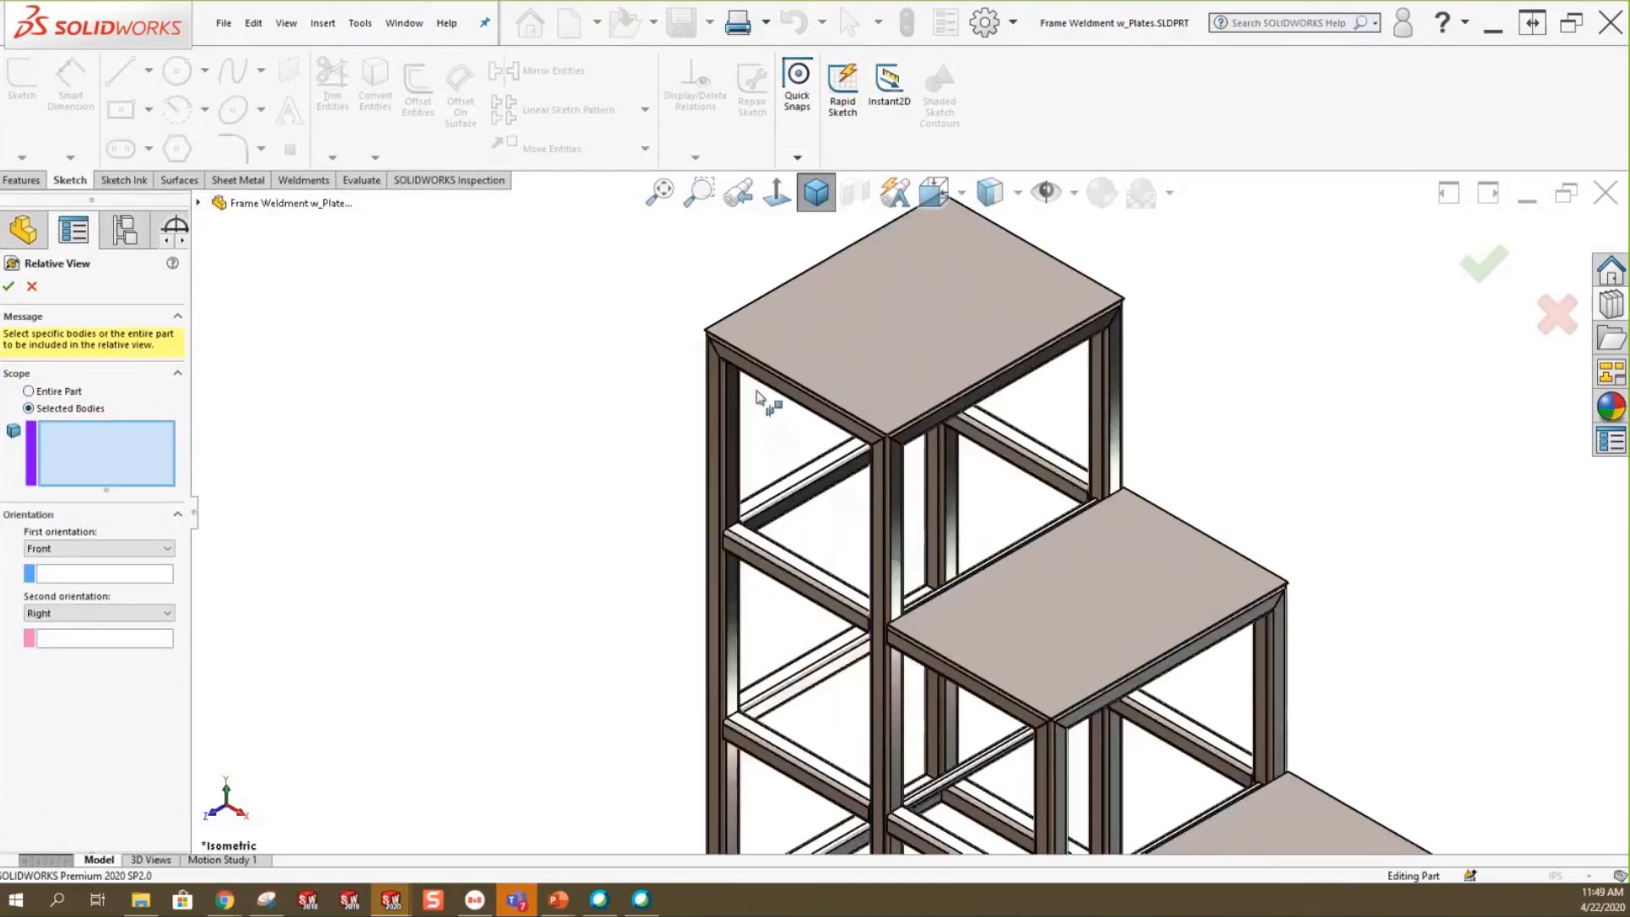
pyautogui.click(717, 416)
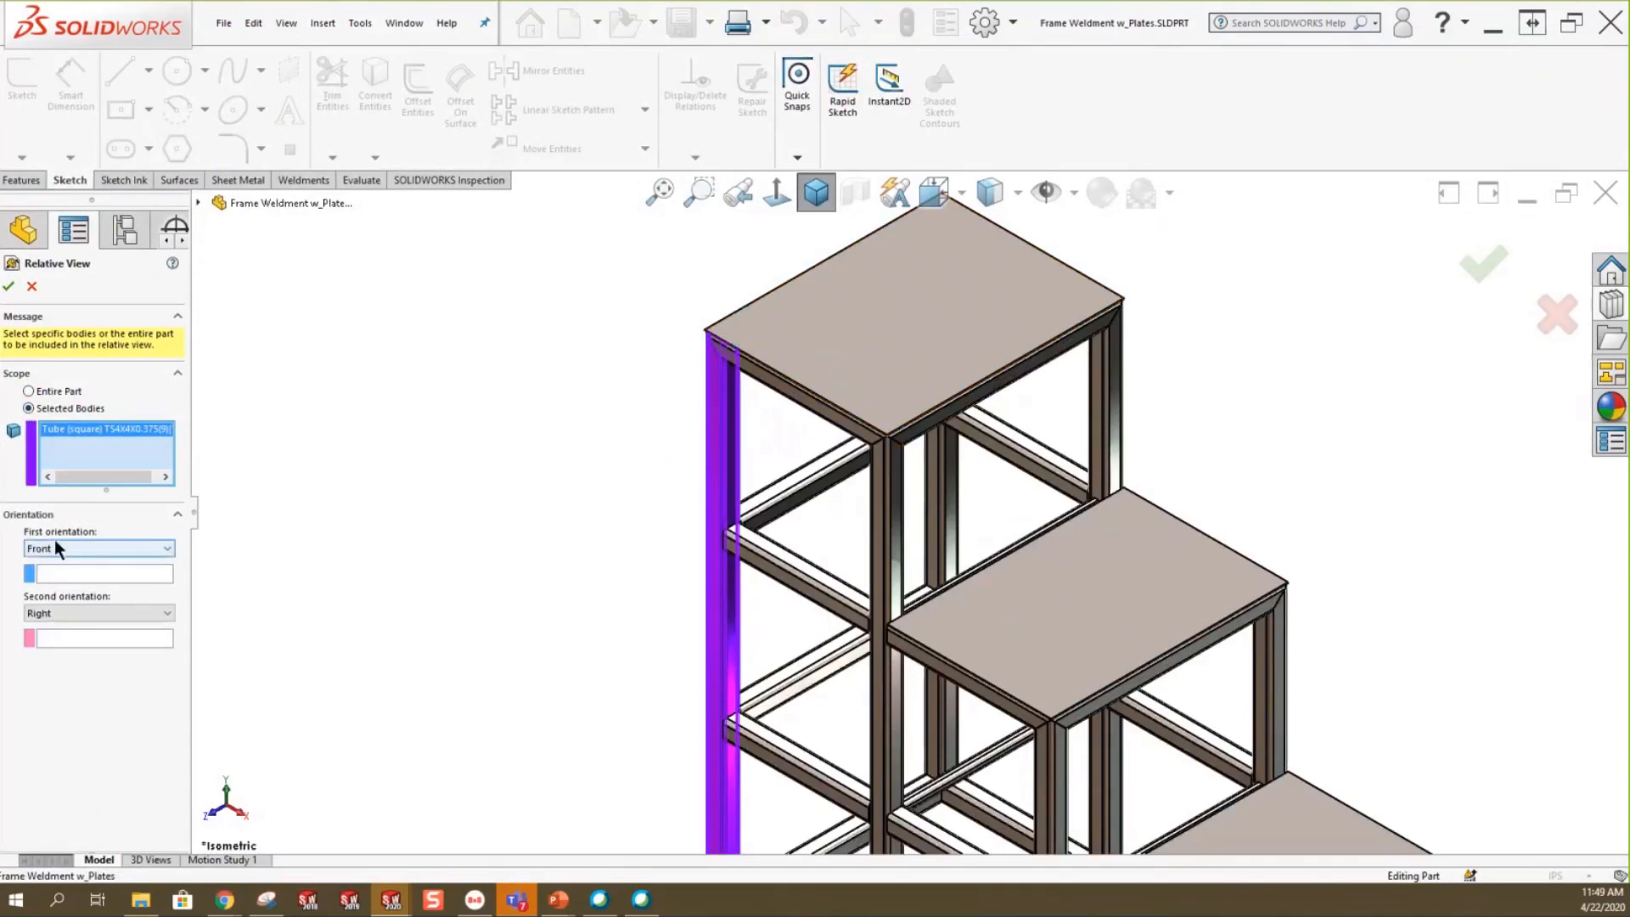
# Orient the relative view using the tube's outer face as Front and its adjacent inner side face as Right.
pyautogui.scroll(-4, 774, 431)
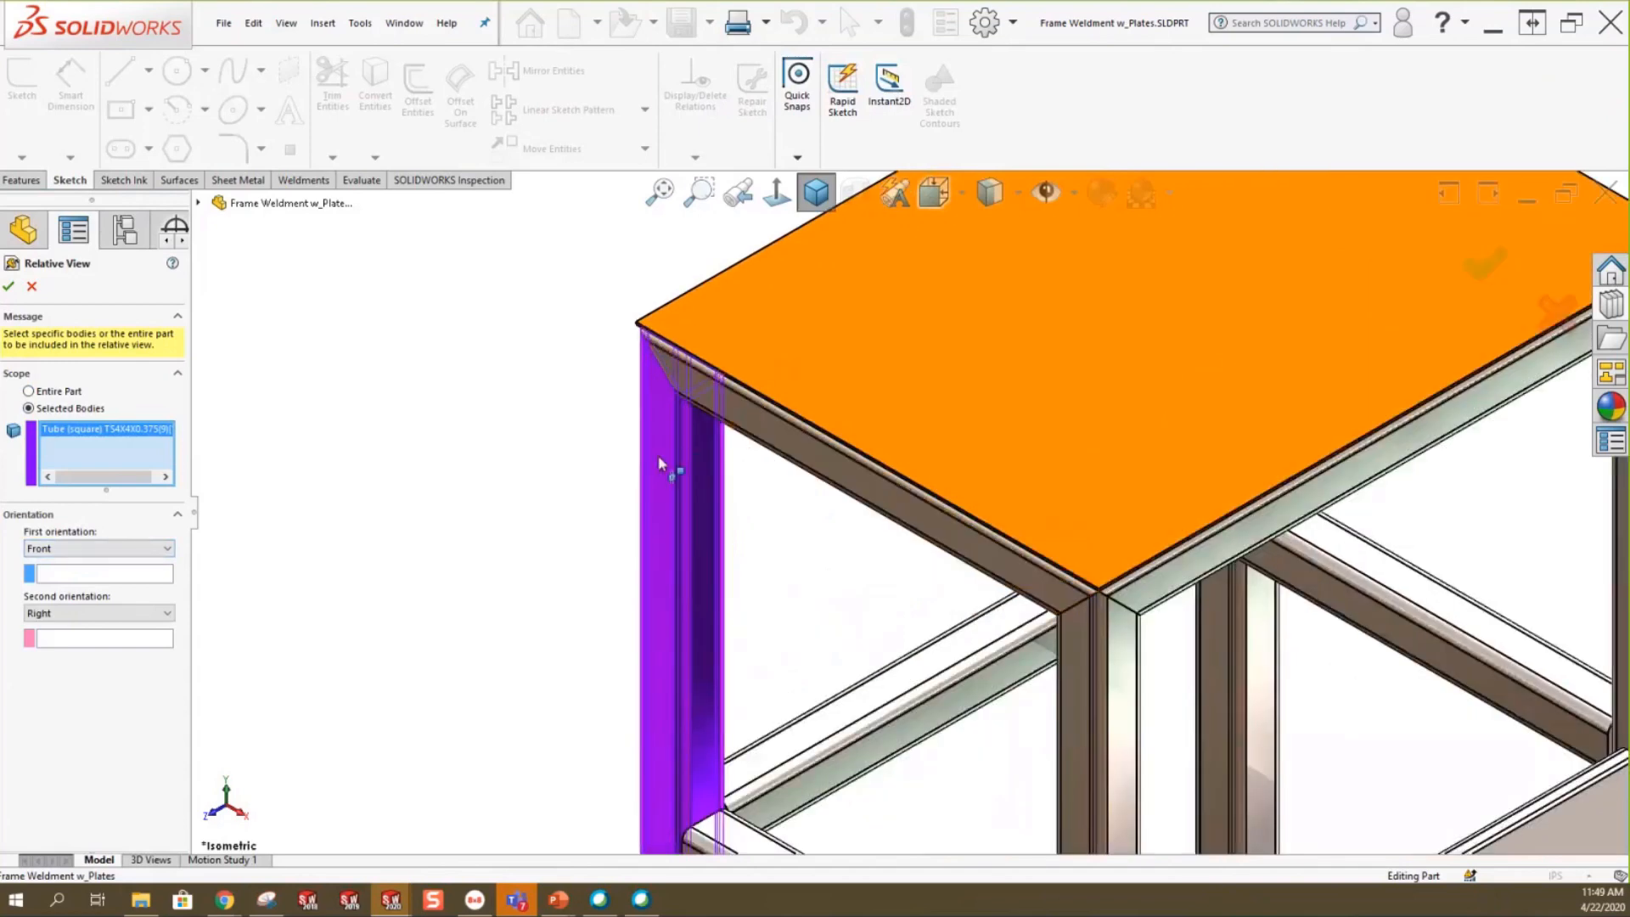
pyautogui.click(120, 572)
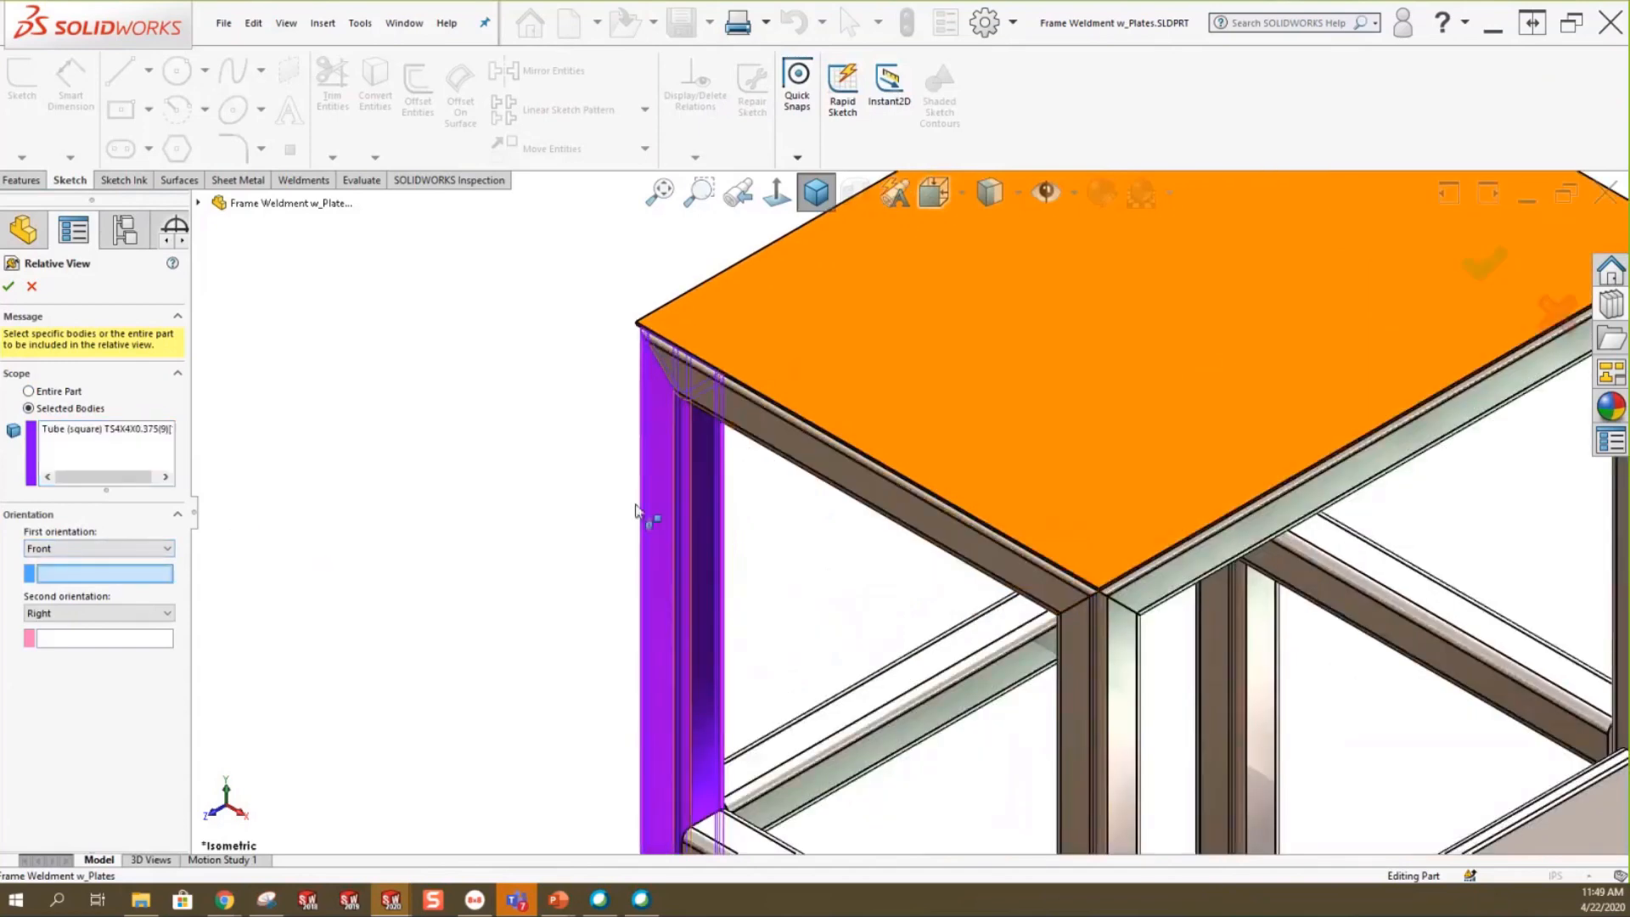
pyautogui.click(657, 505)
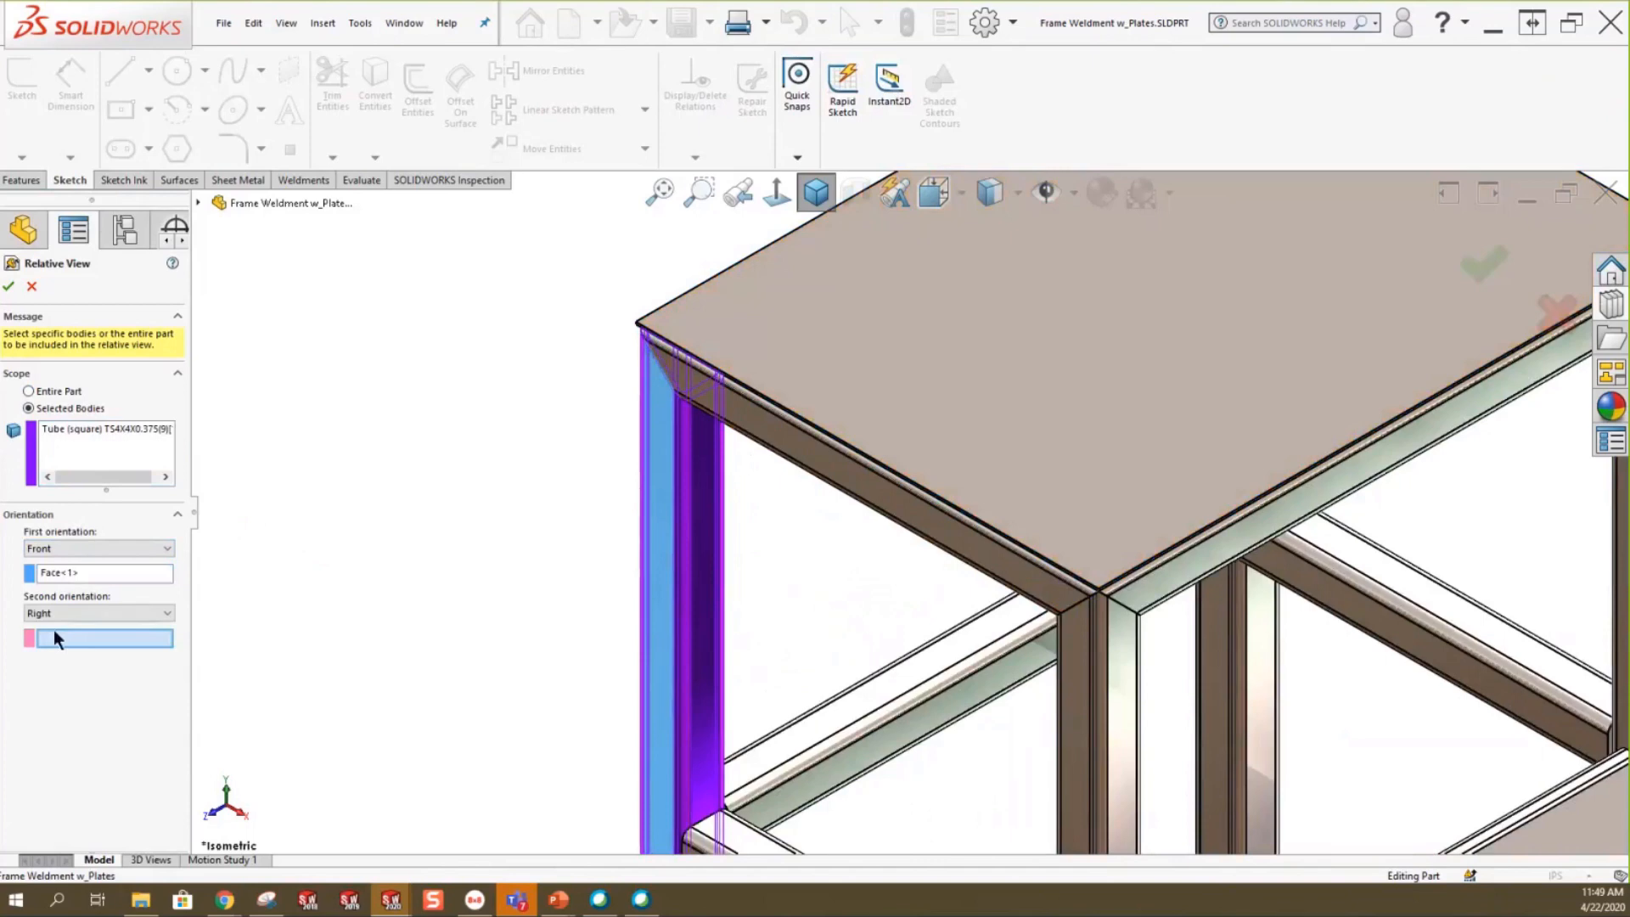
pyautogui.click(705, 509)
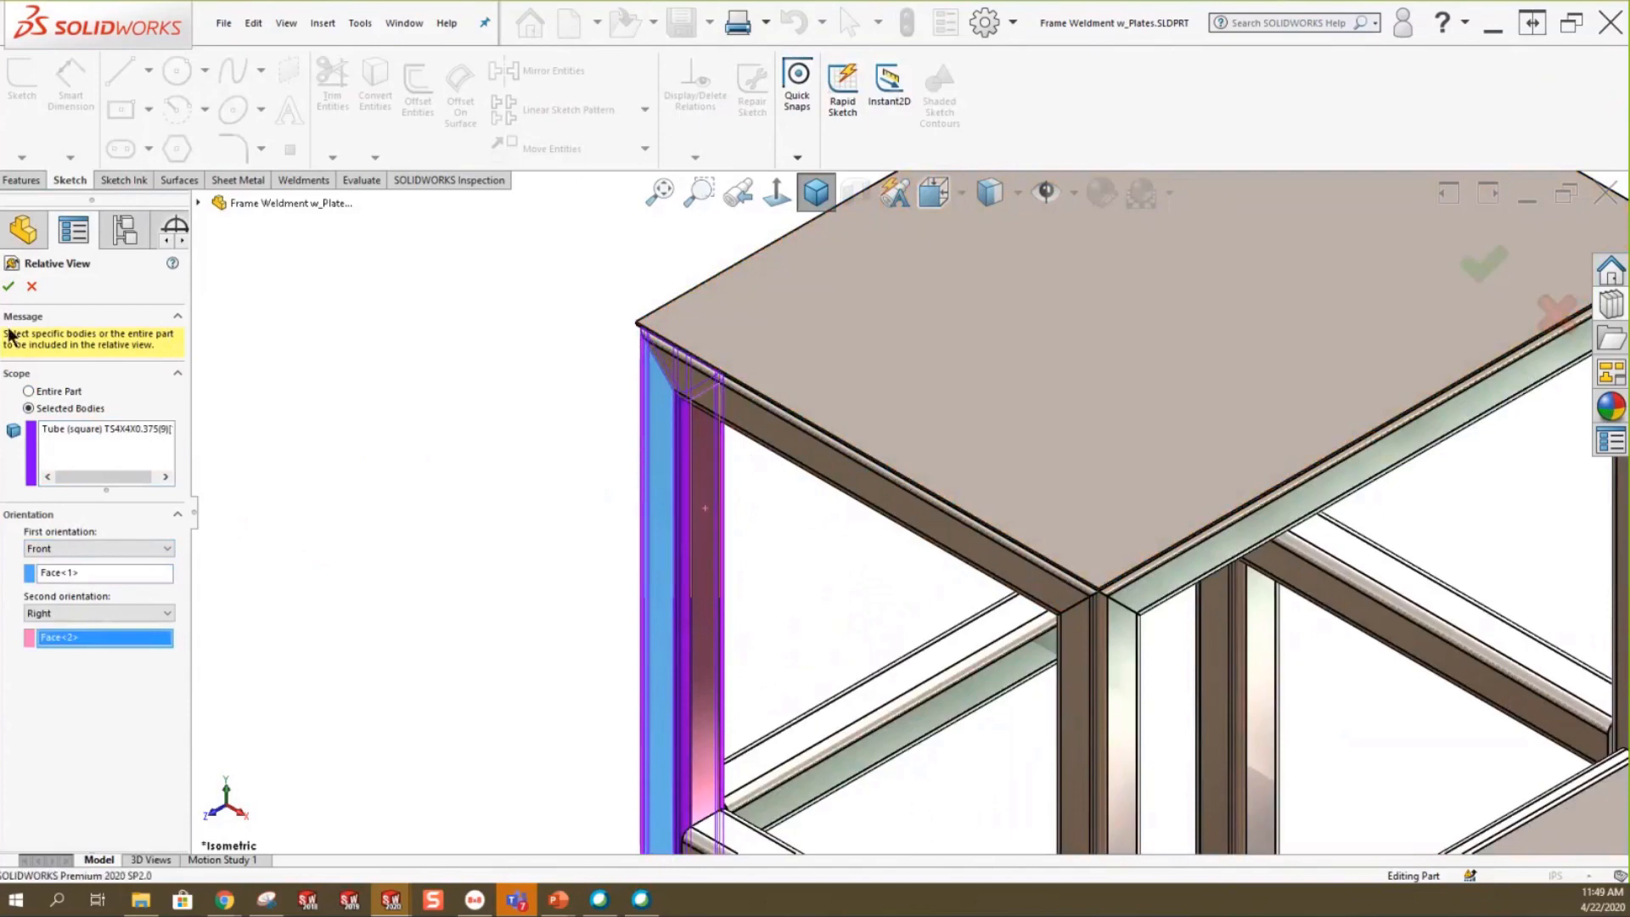
# Accept the relative view definition and place the single-tube view below the isometric frame view on the sheet.
pyautogui.click(9, 286)
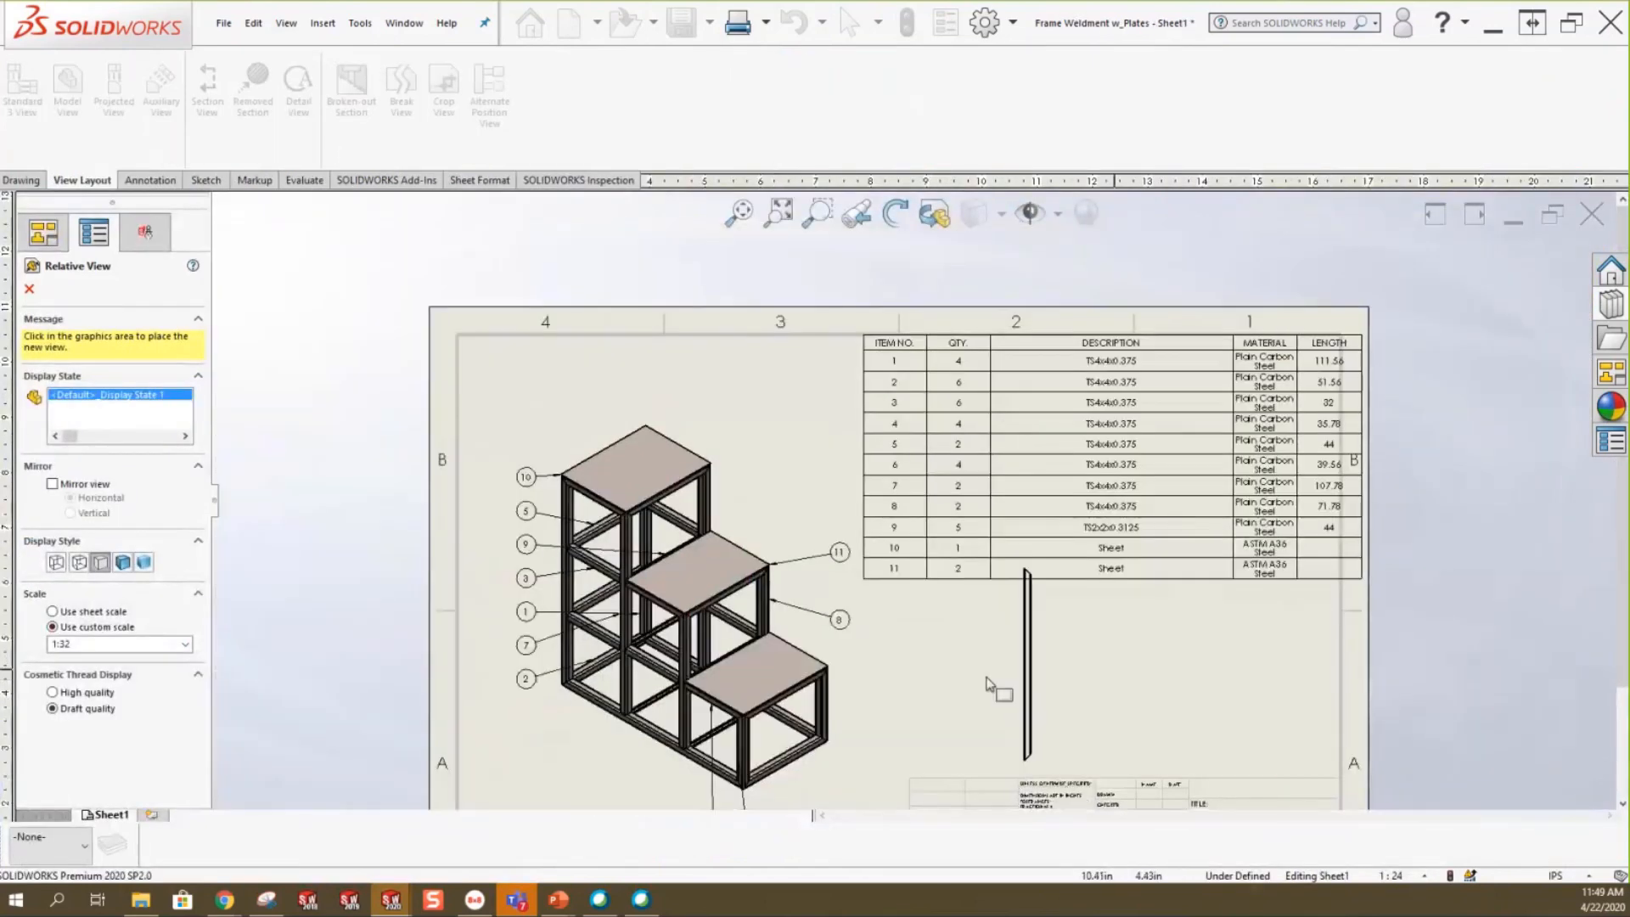
pyautogui.scroll(3, 1034, 678)
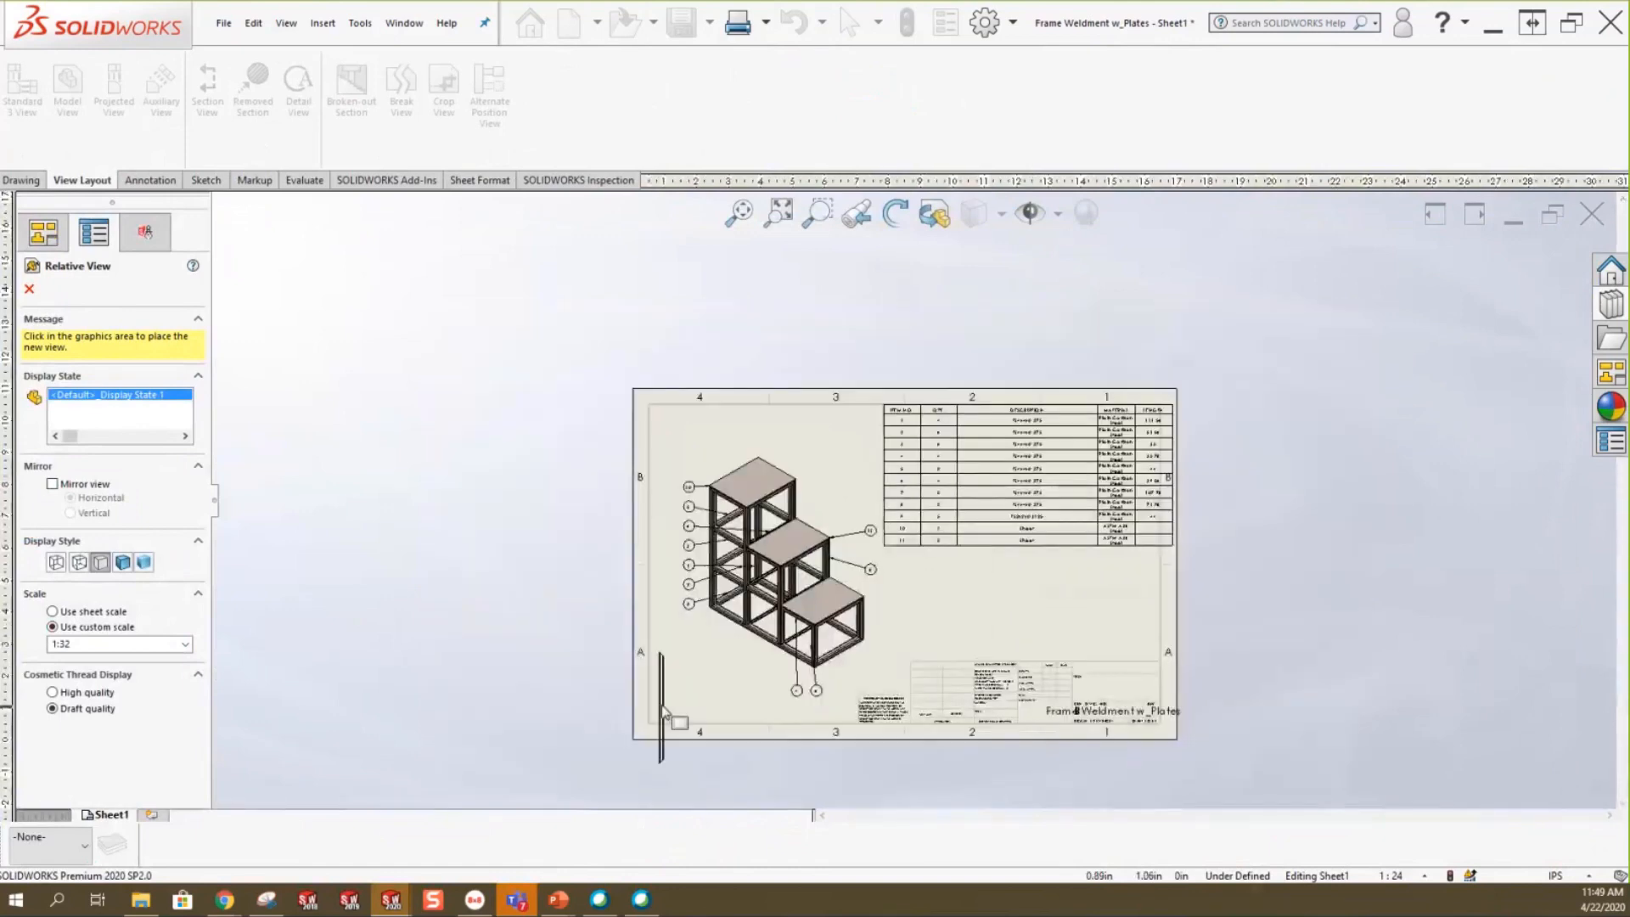
pyautogui.click(725, 691)
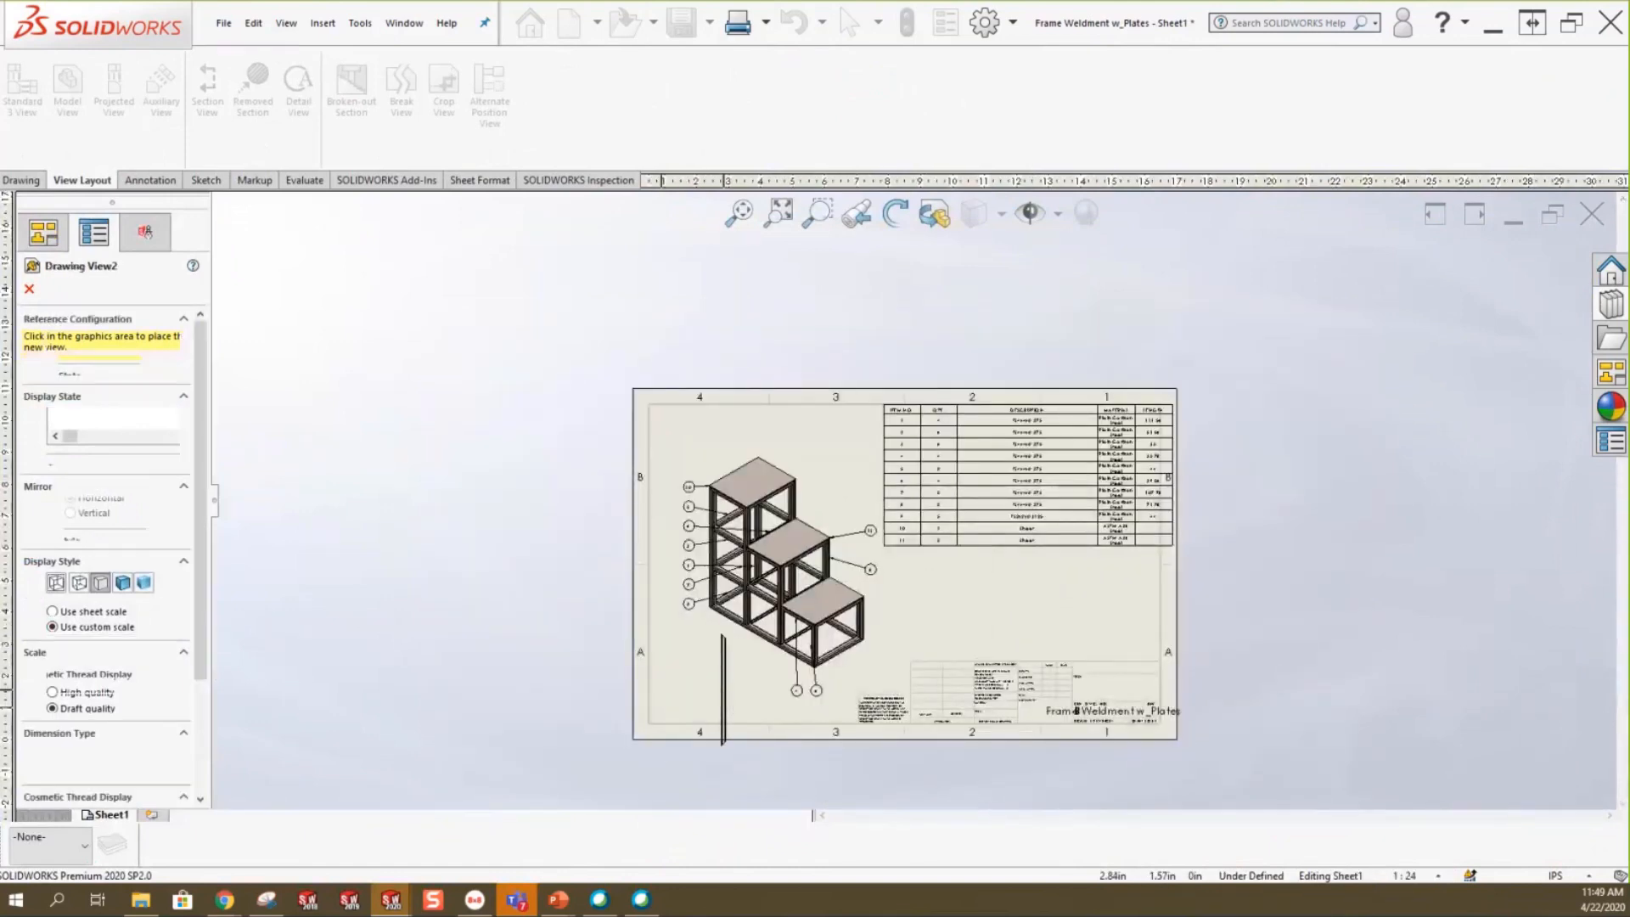
# Add a projected view of the single tube, placing its square end view directly below the tube view.
pyautogui.scroll(-6, 759, 645)
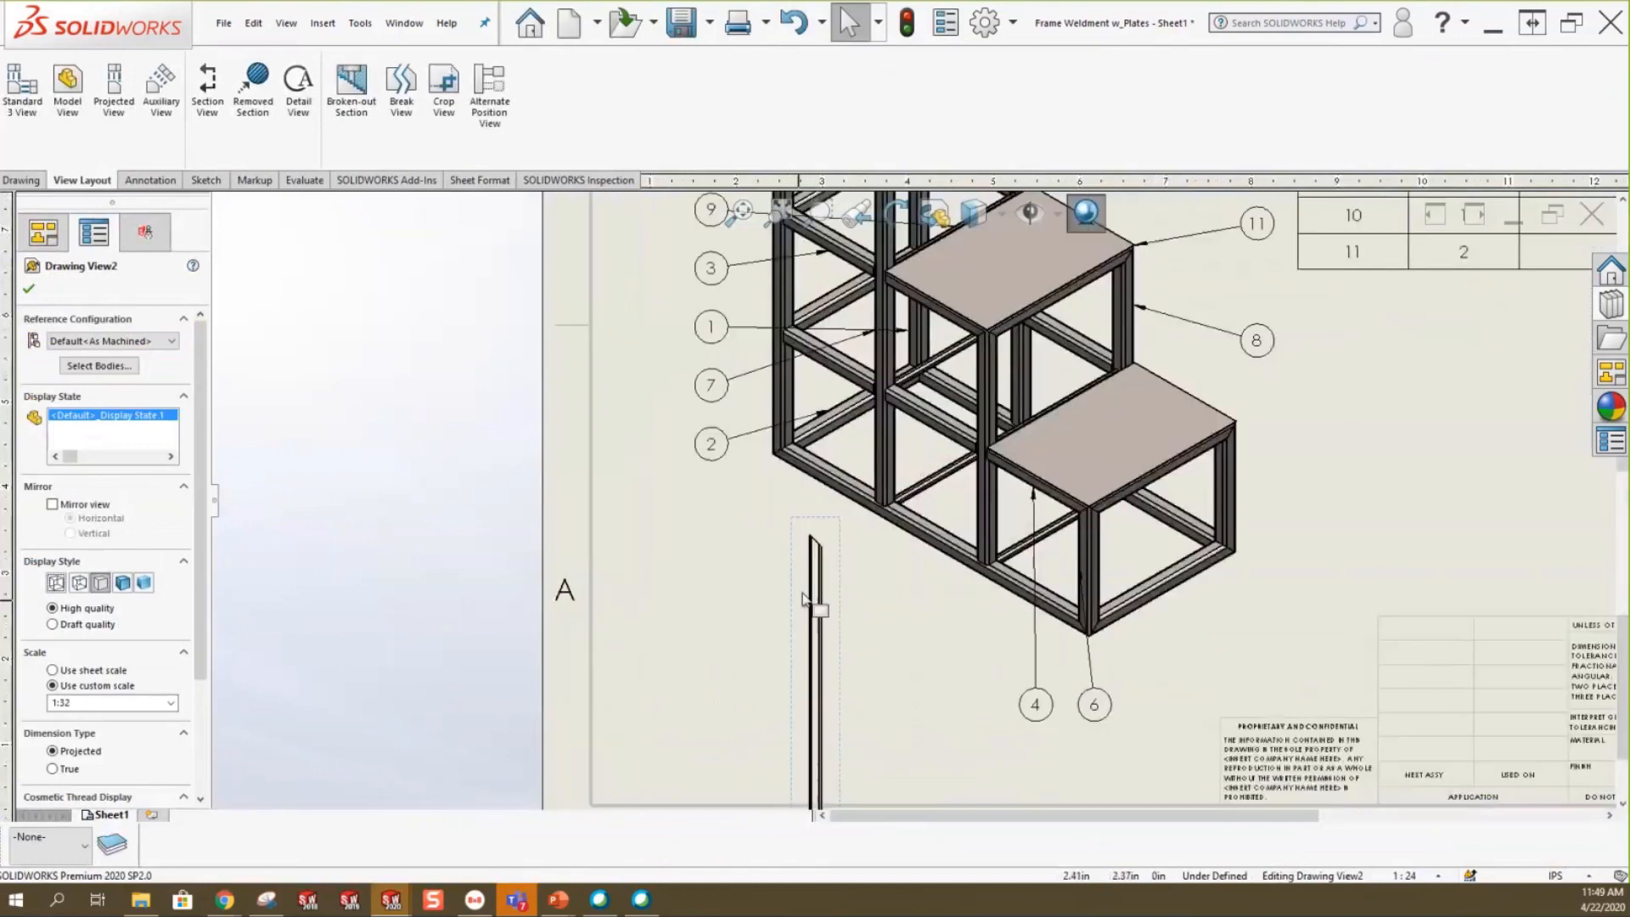
pyautogui.scroll(-2, 863, 522)
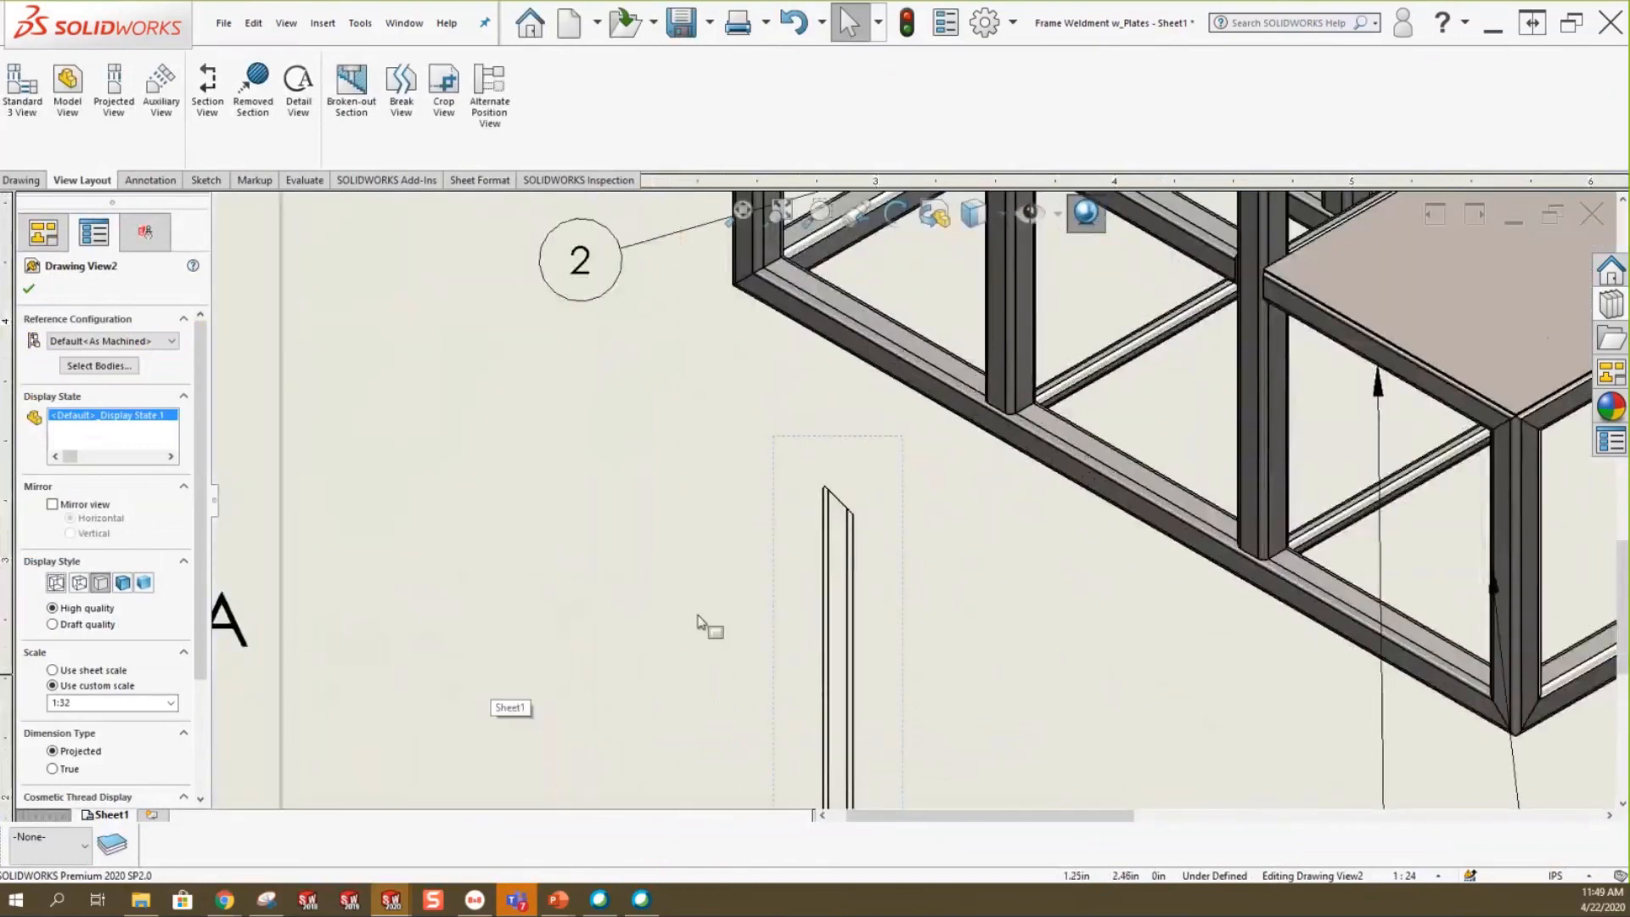
pyautogui.click(95, 85)
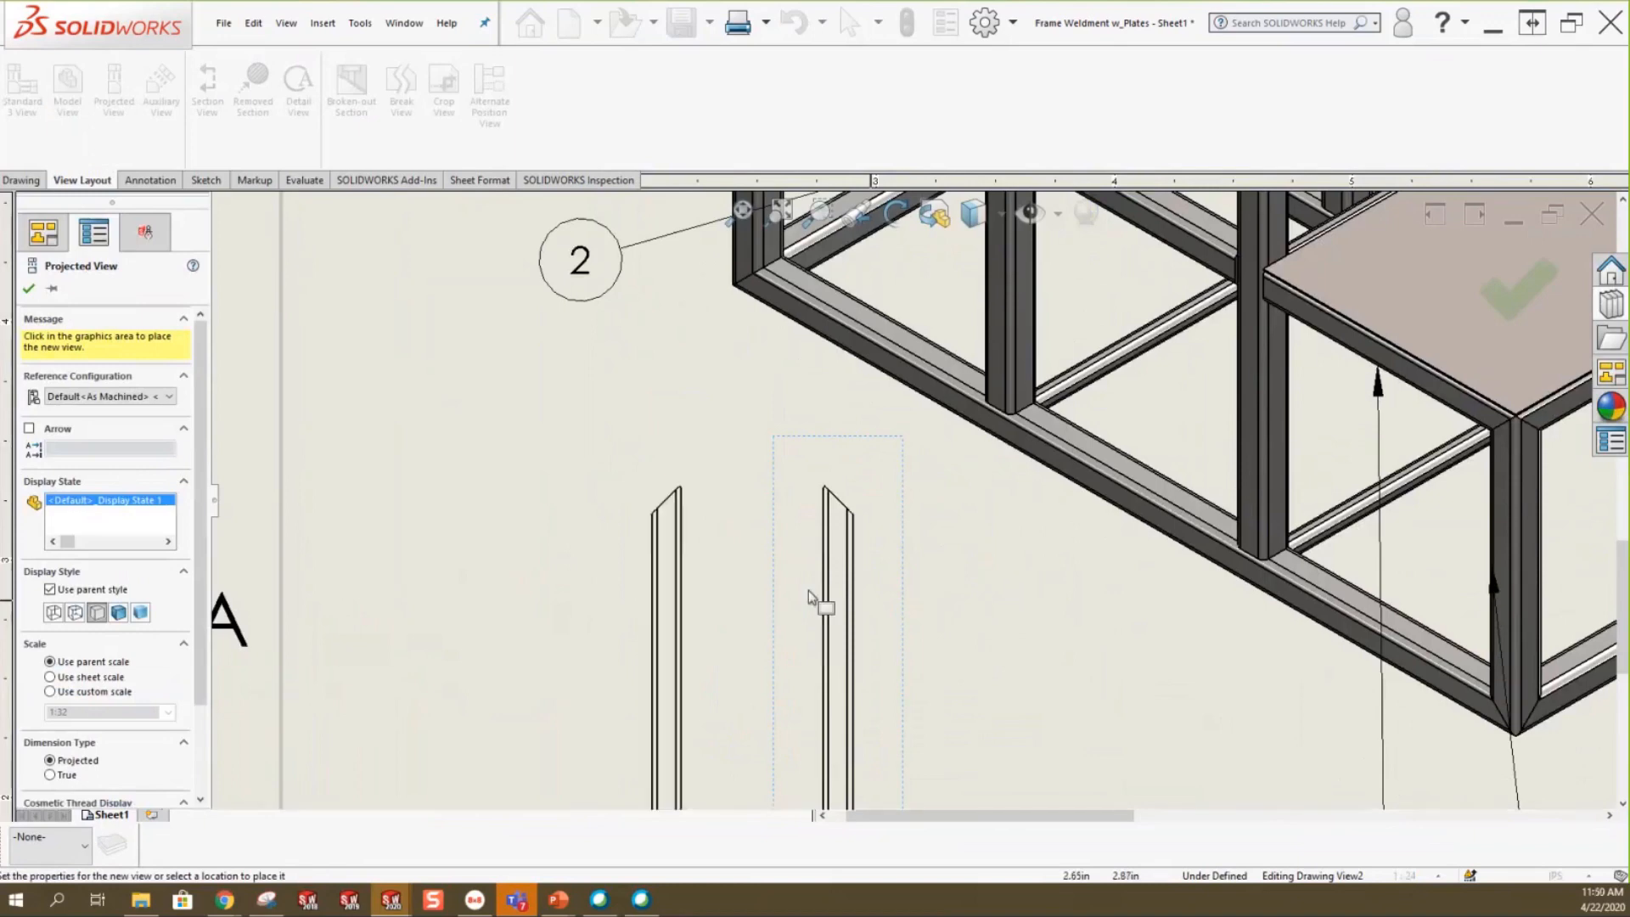
pyautogui.scroll(5, 945, 600)
pyautogui.scroll(2, 916, 670)
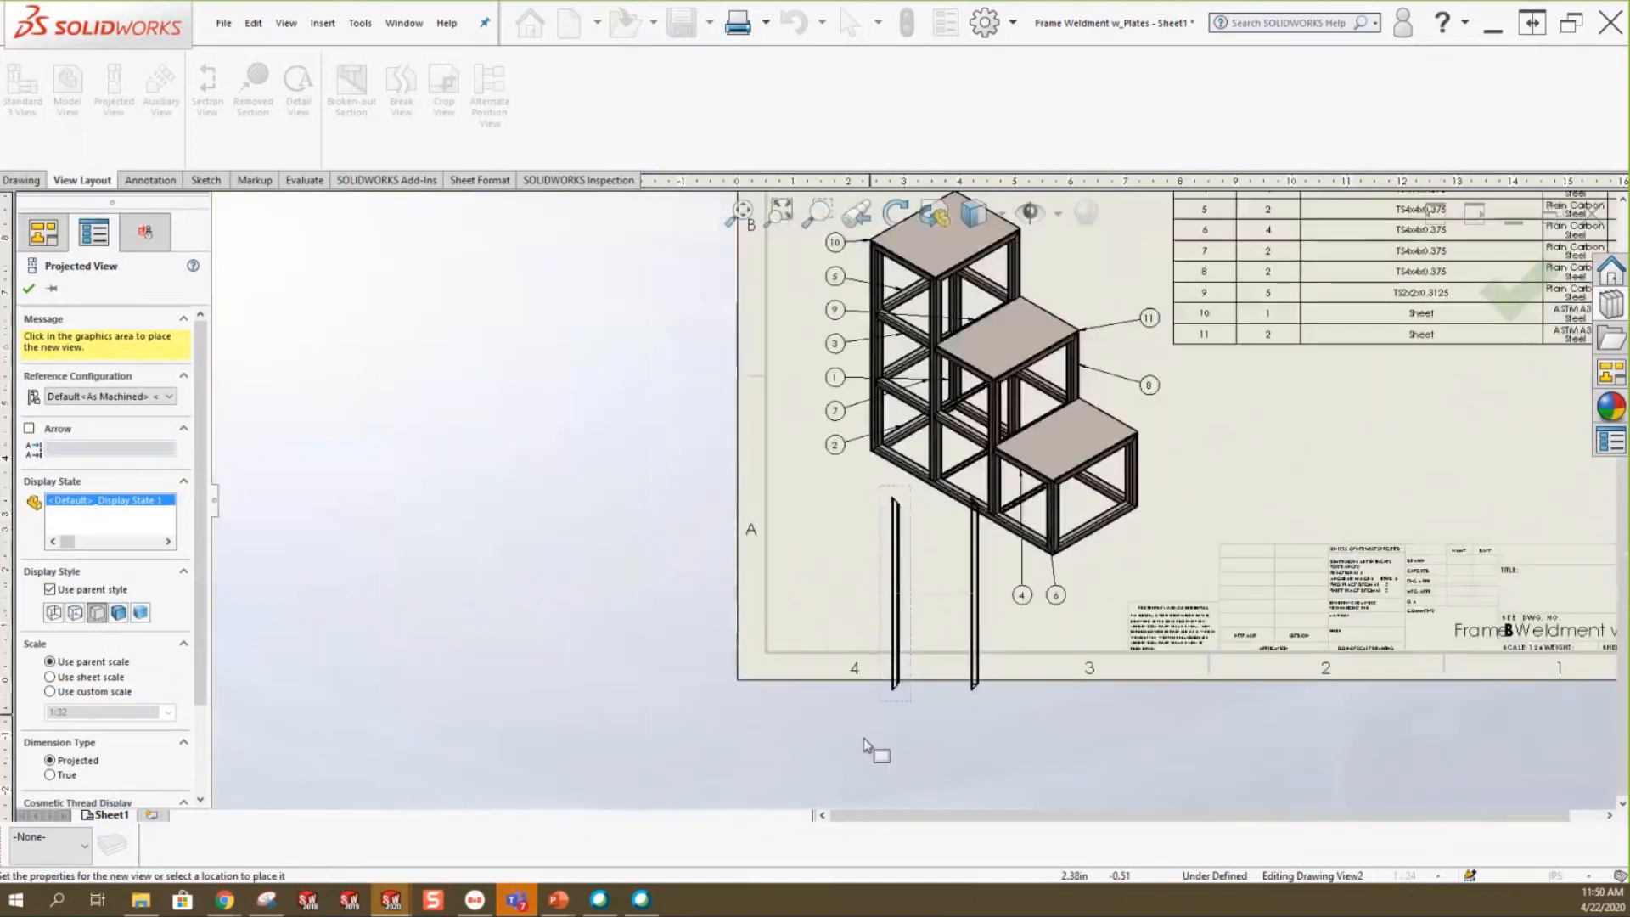
pyautogui.click(908, 746)
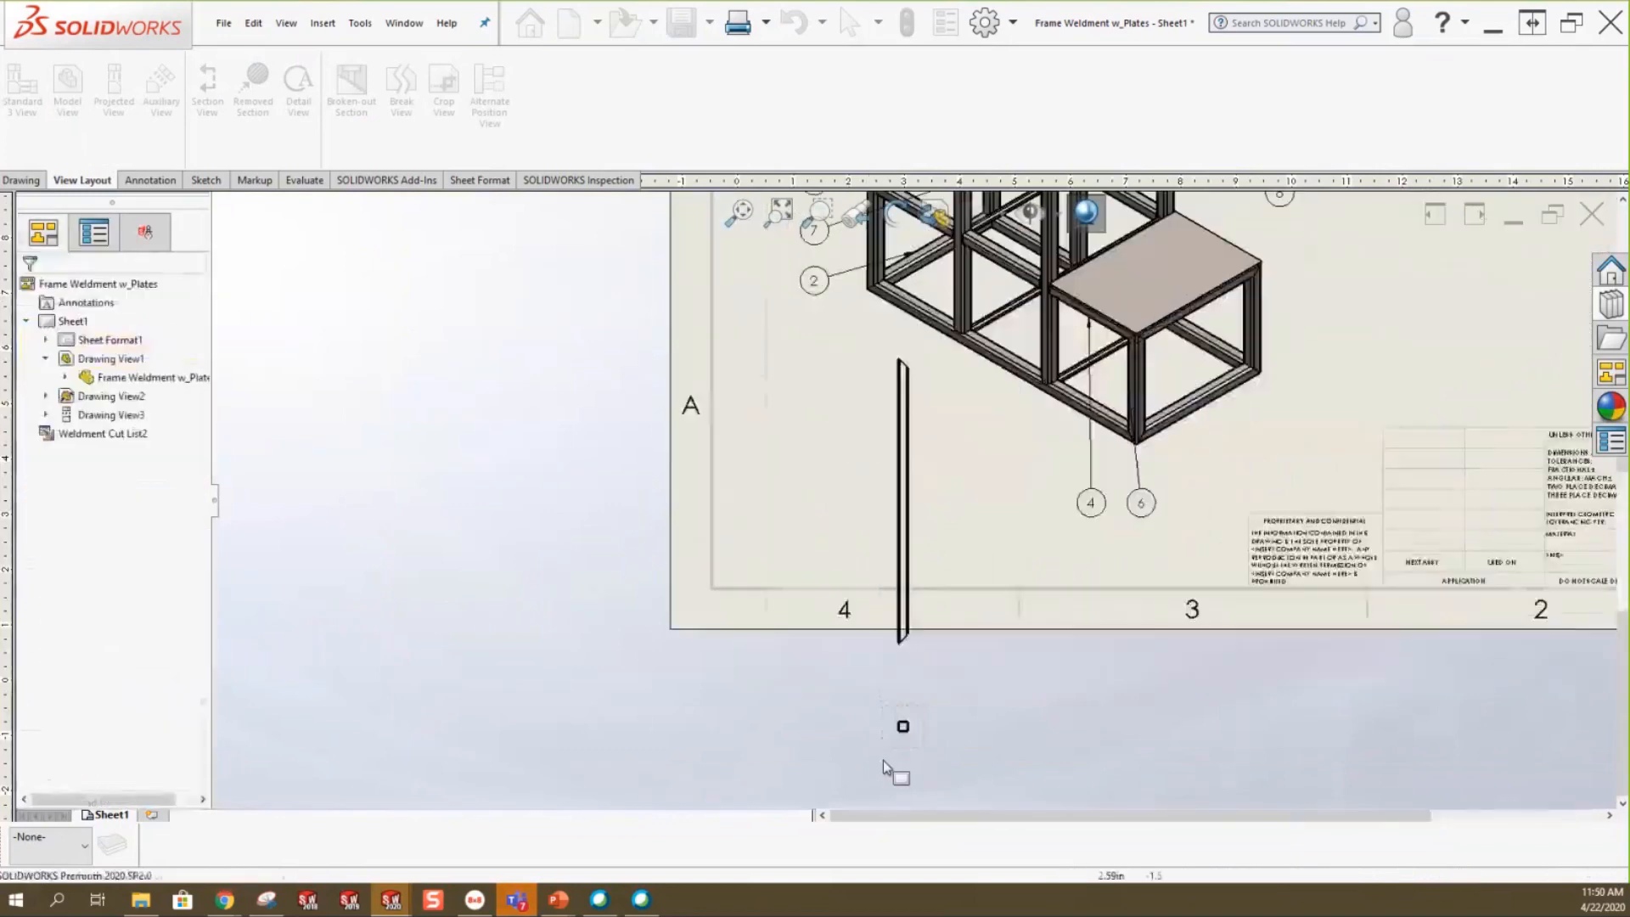
pyautogui.scroll(-3, 913, 713)
pyautogui.scroll(-3, 968, 630)
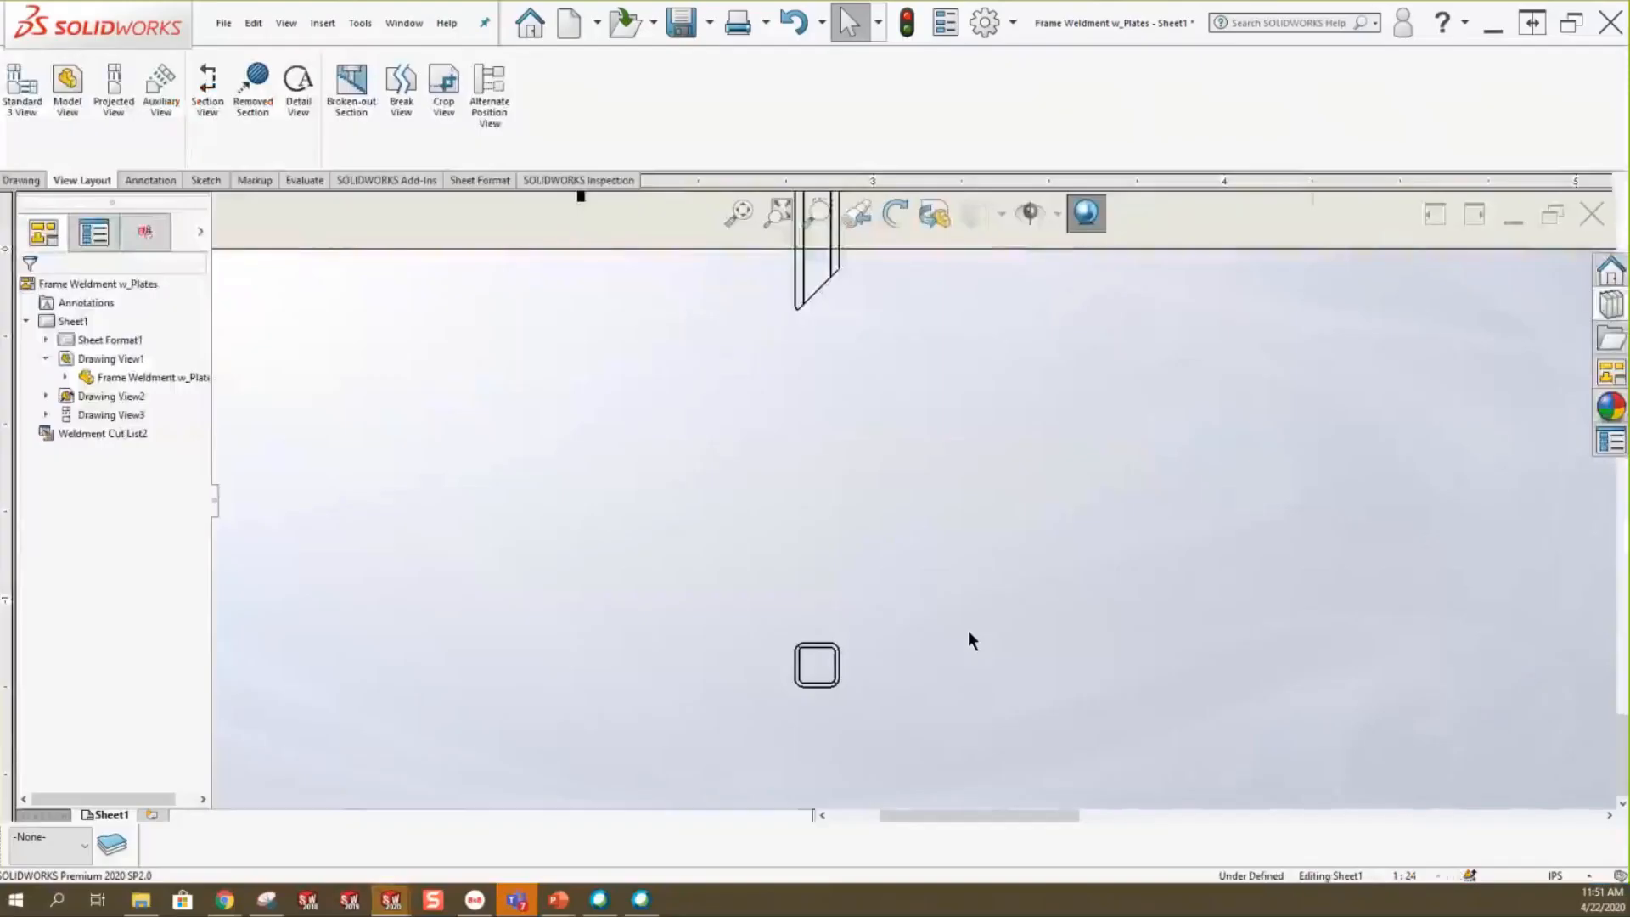
# Switch to the LUMBER_1 profile and activate its 1 x 4, 4 x 6 and finally 1 x 6 configurations.
pyautogui.click(398, 23)
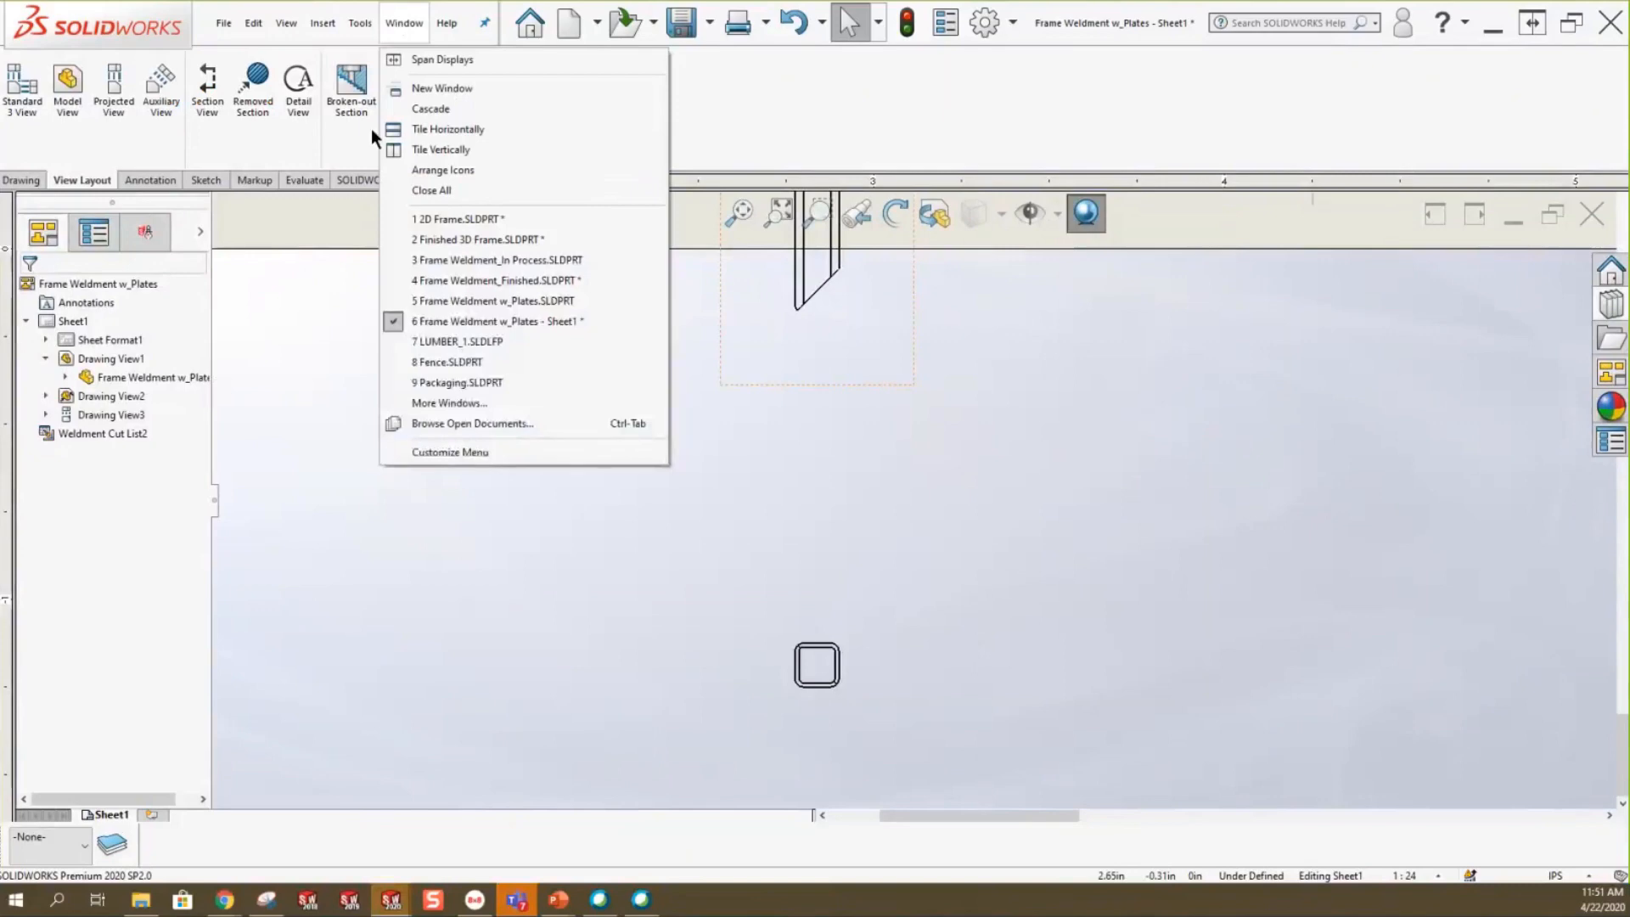
pyautogui.click(465, 342)
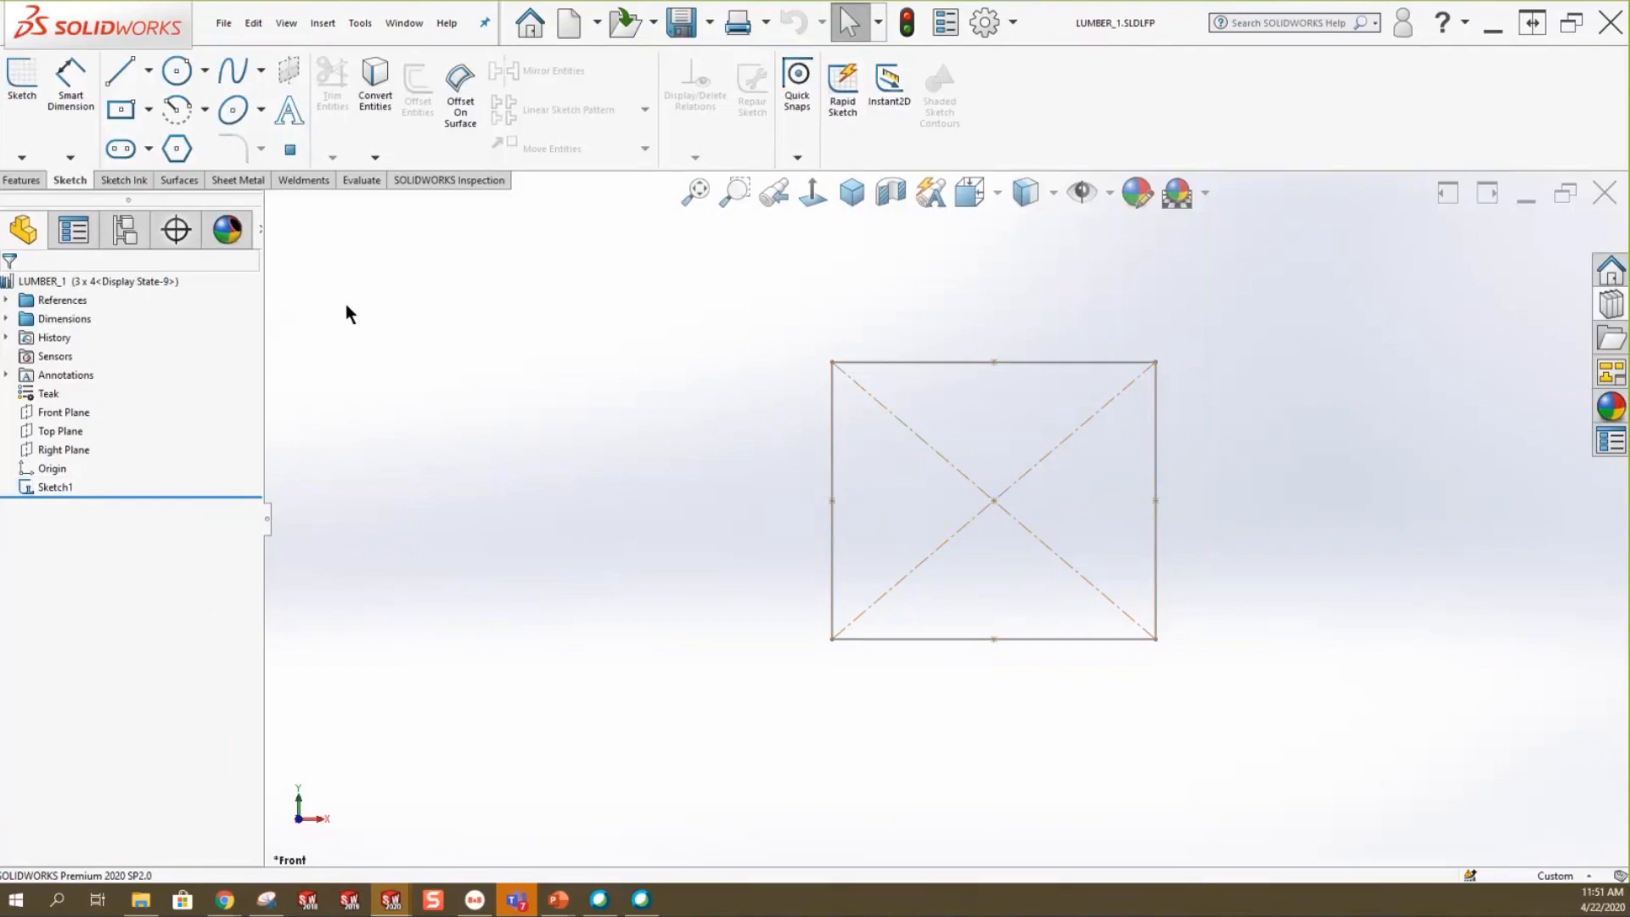
pyautogui.click(124, 229)
pyautogui.doubleClick(108, 349)
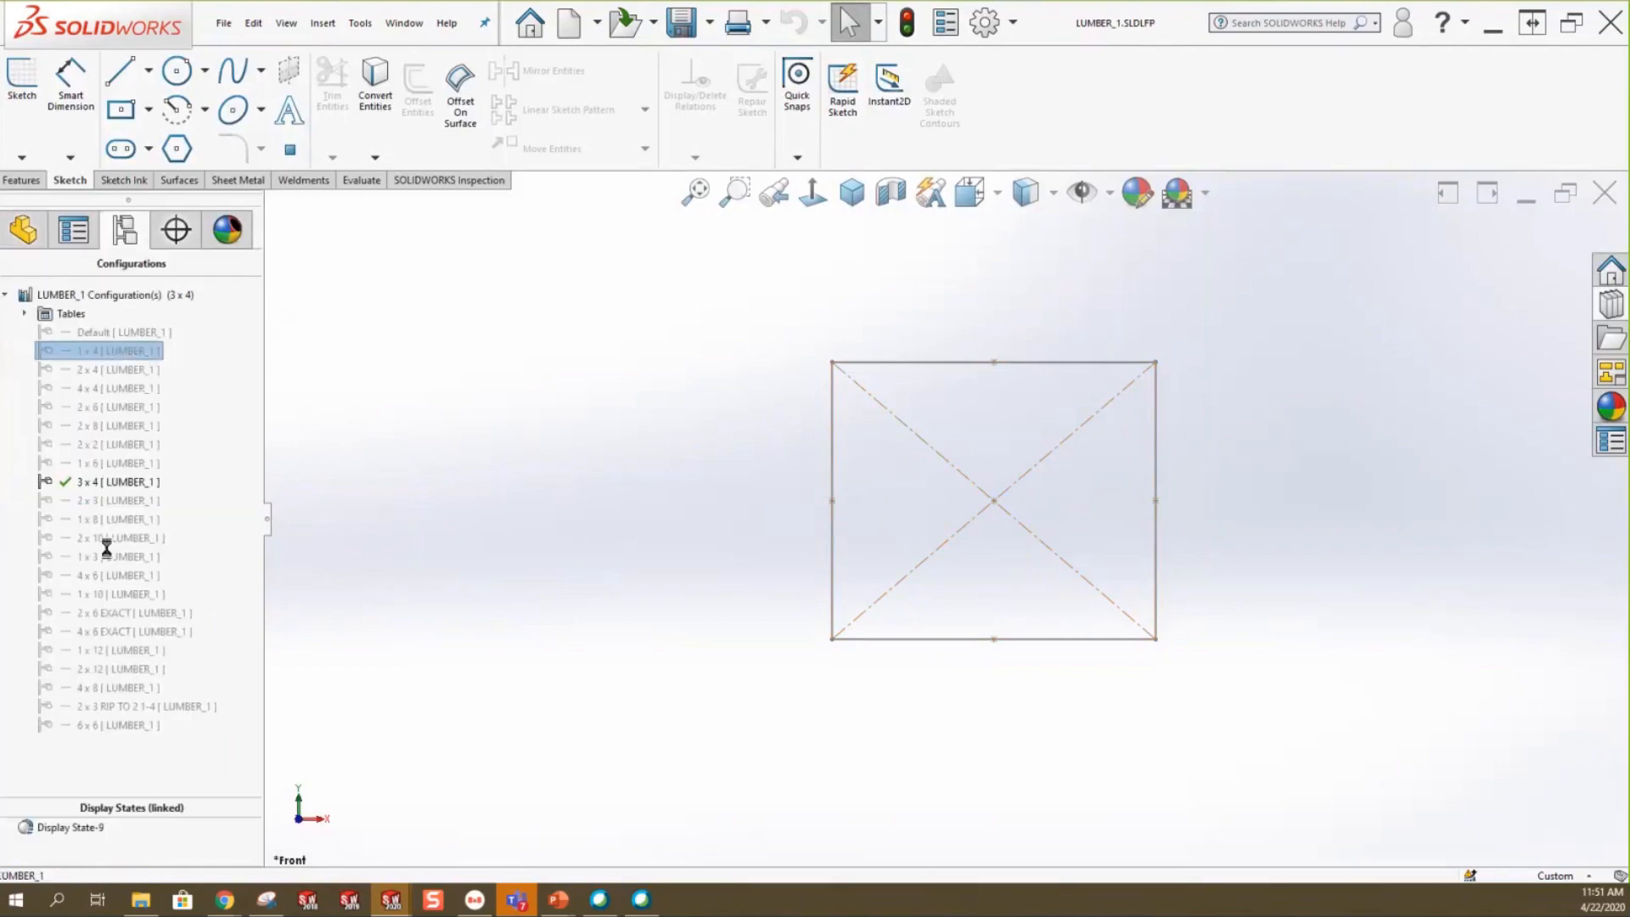
pyautogui.doubleClick(105, 576)
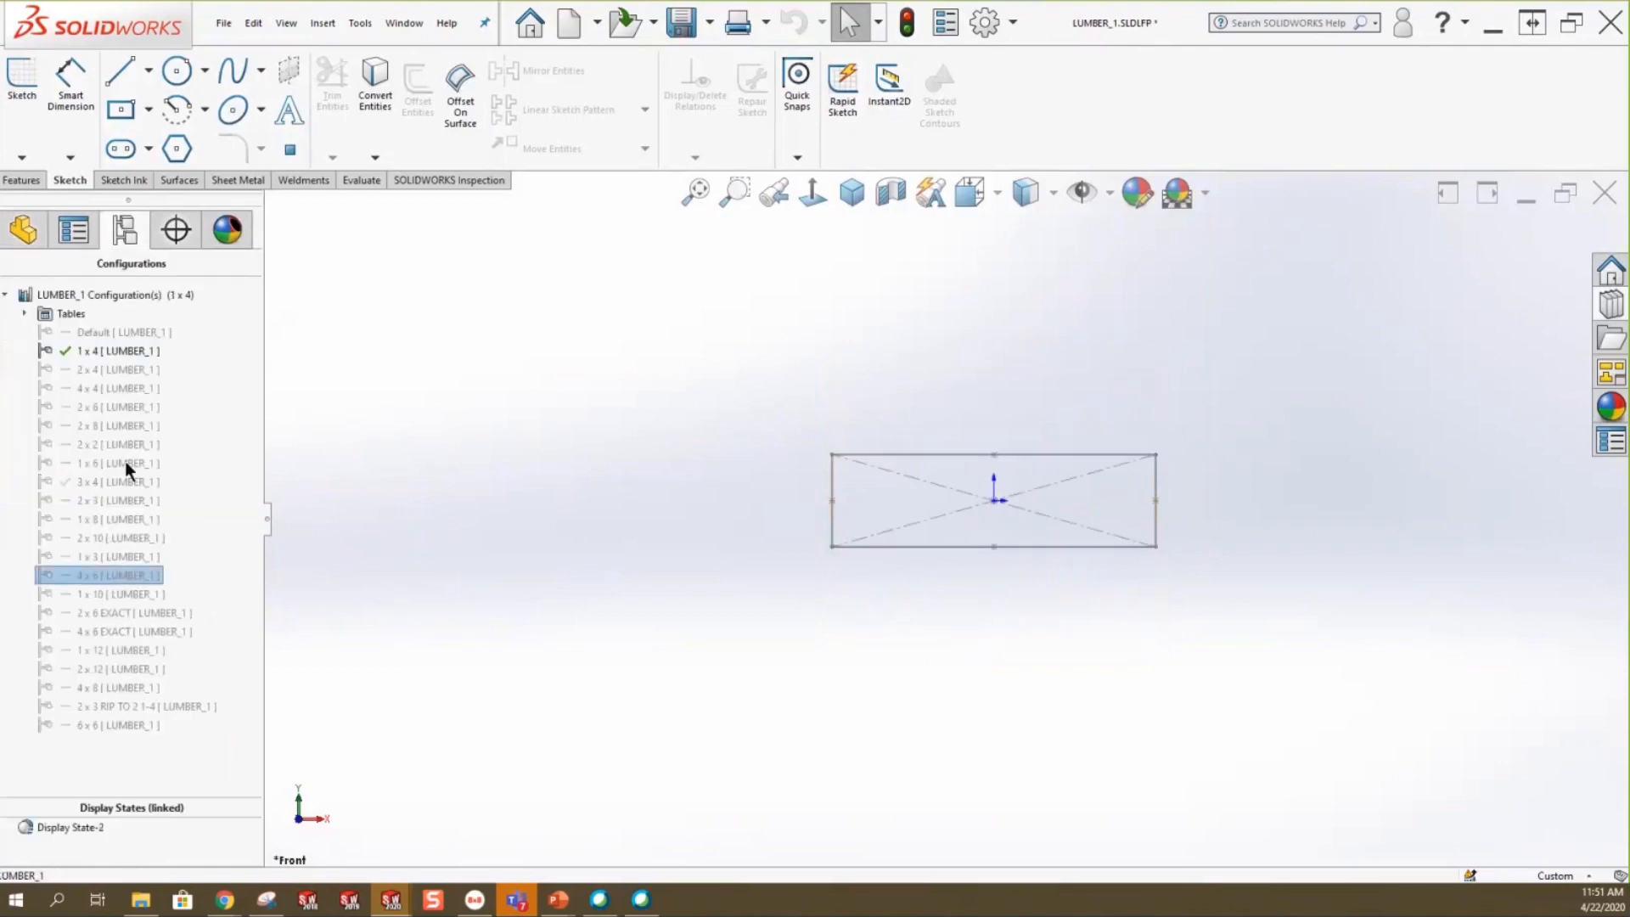
pyautogui.doubleClick(114, 462)
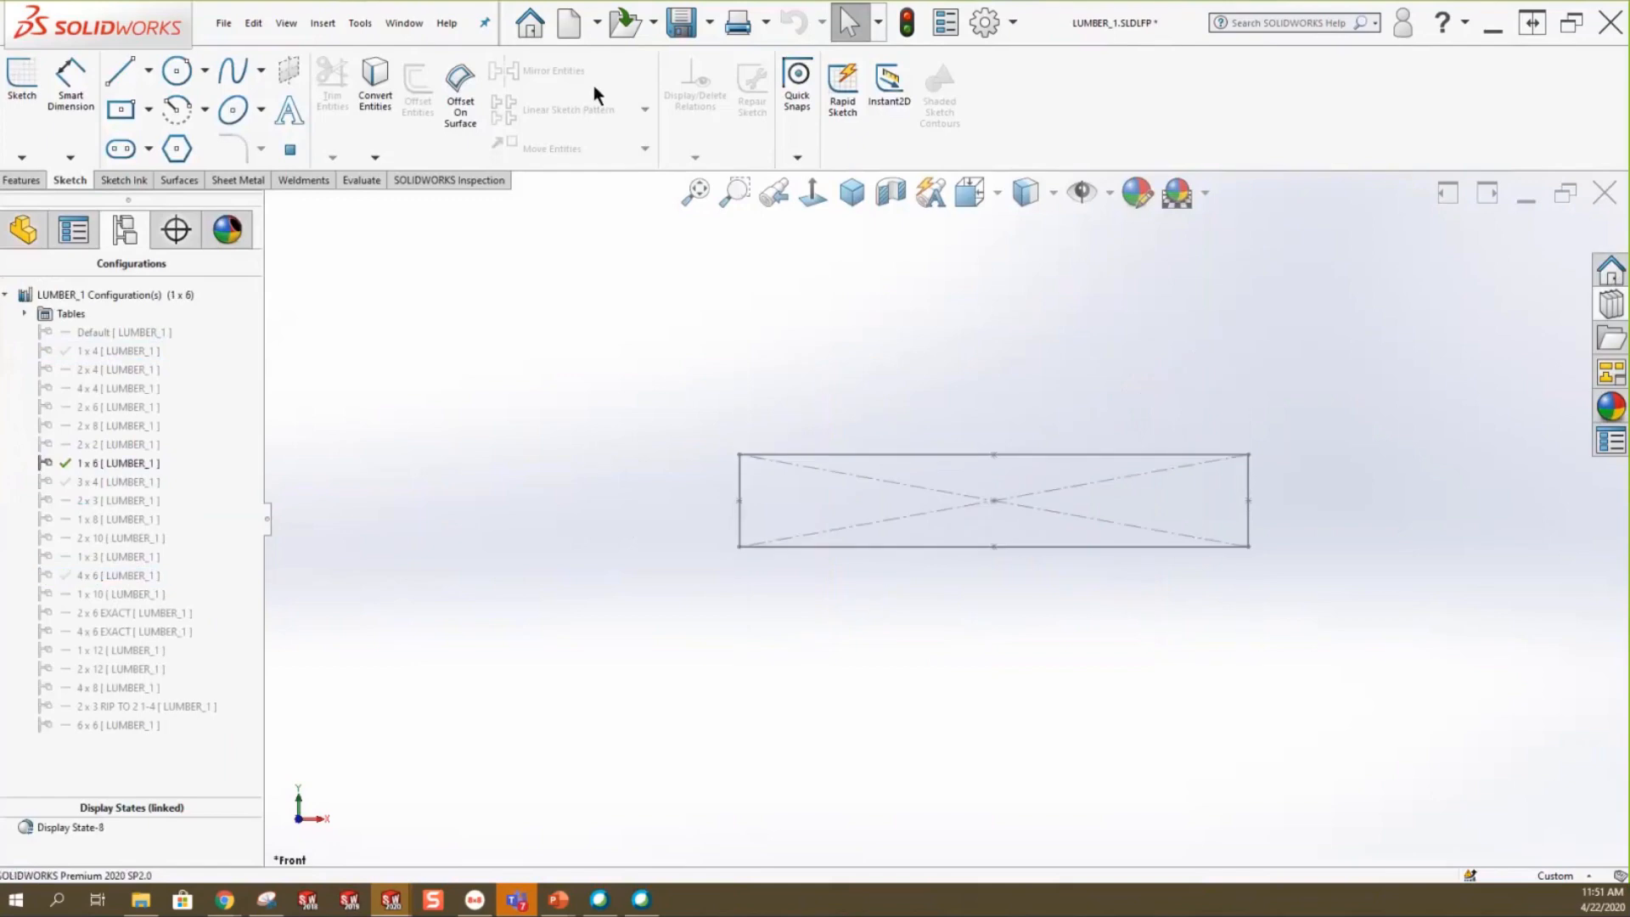
# Switch to the Fence part and roll its history forward to include the 4 X 6 lumber posts.
pyautogui.click(396, 23)
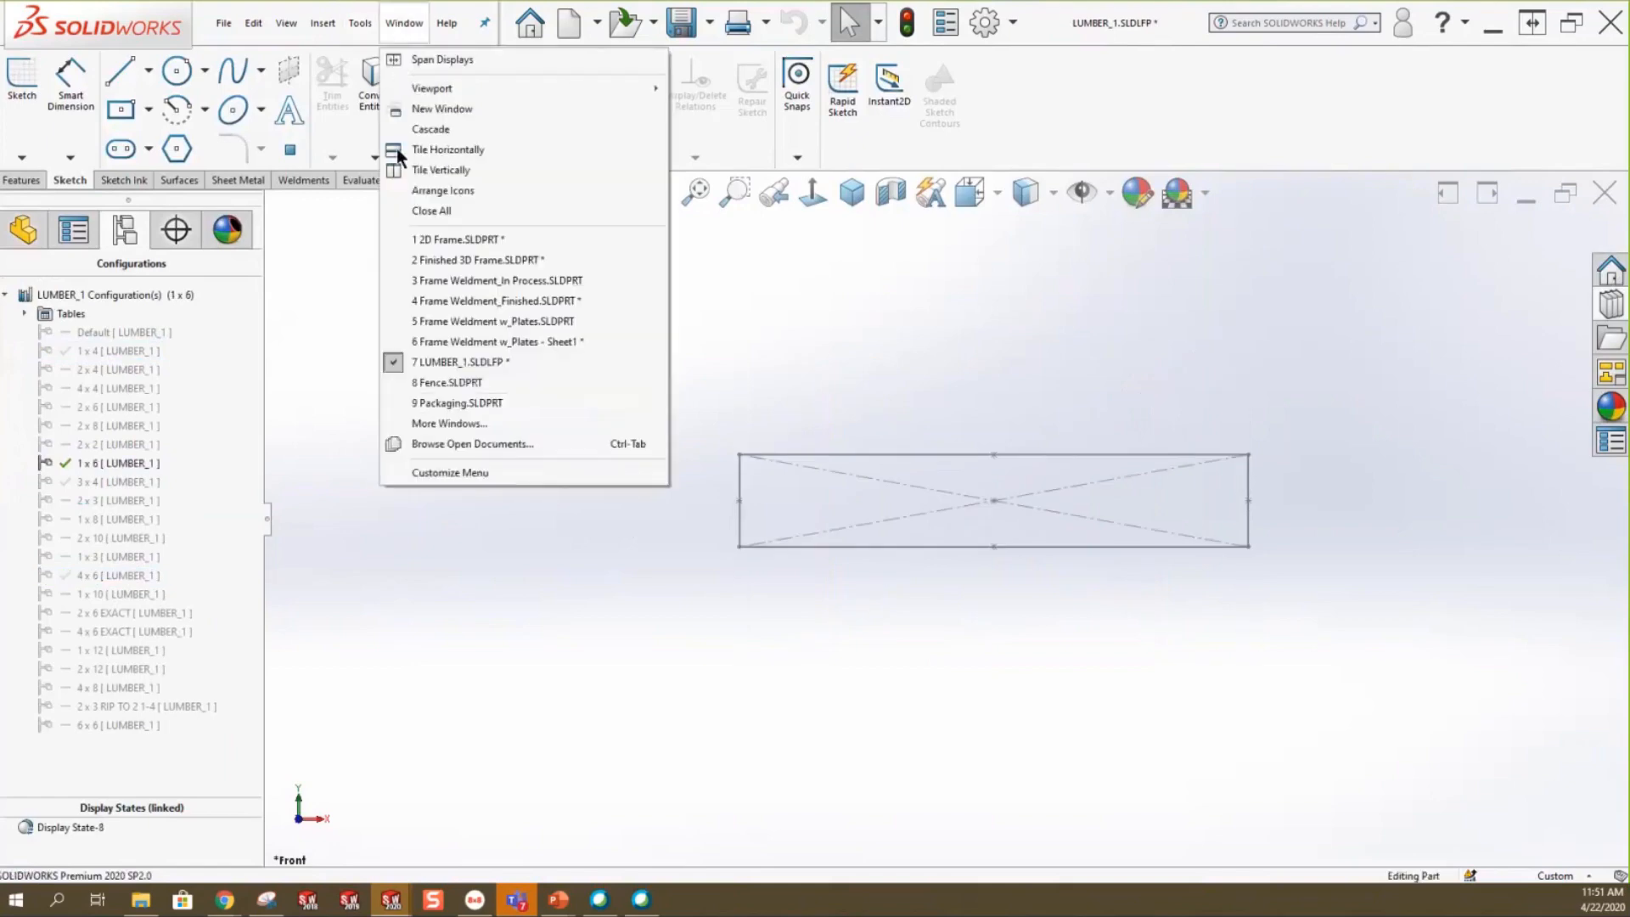
pyautogui.click(509, 382)
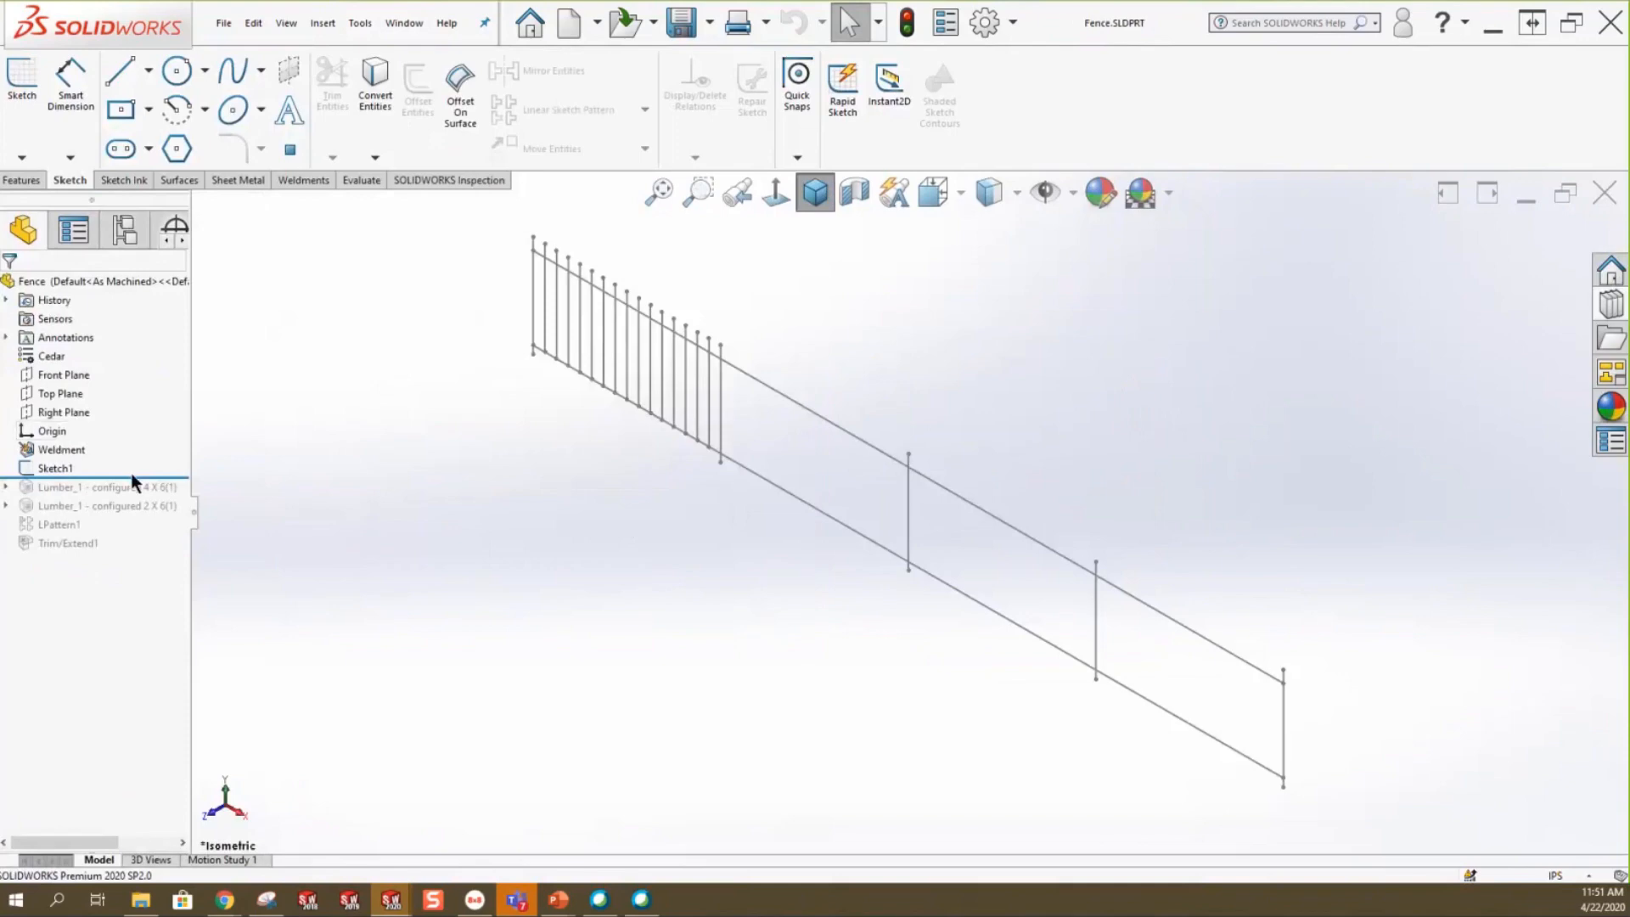
pyautogui.moveTo(138, 473); pyautogui.dragTo(136, 497)
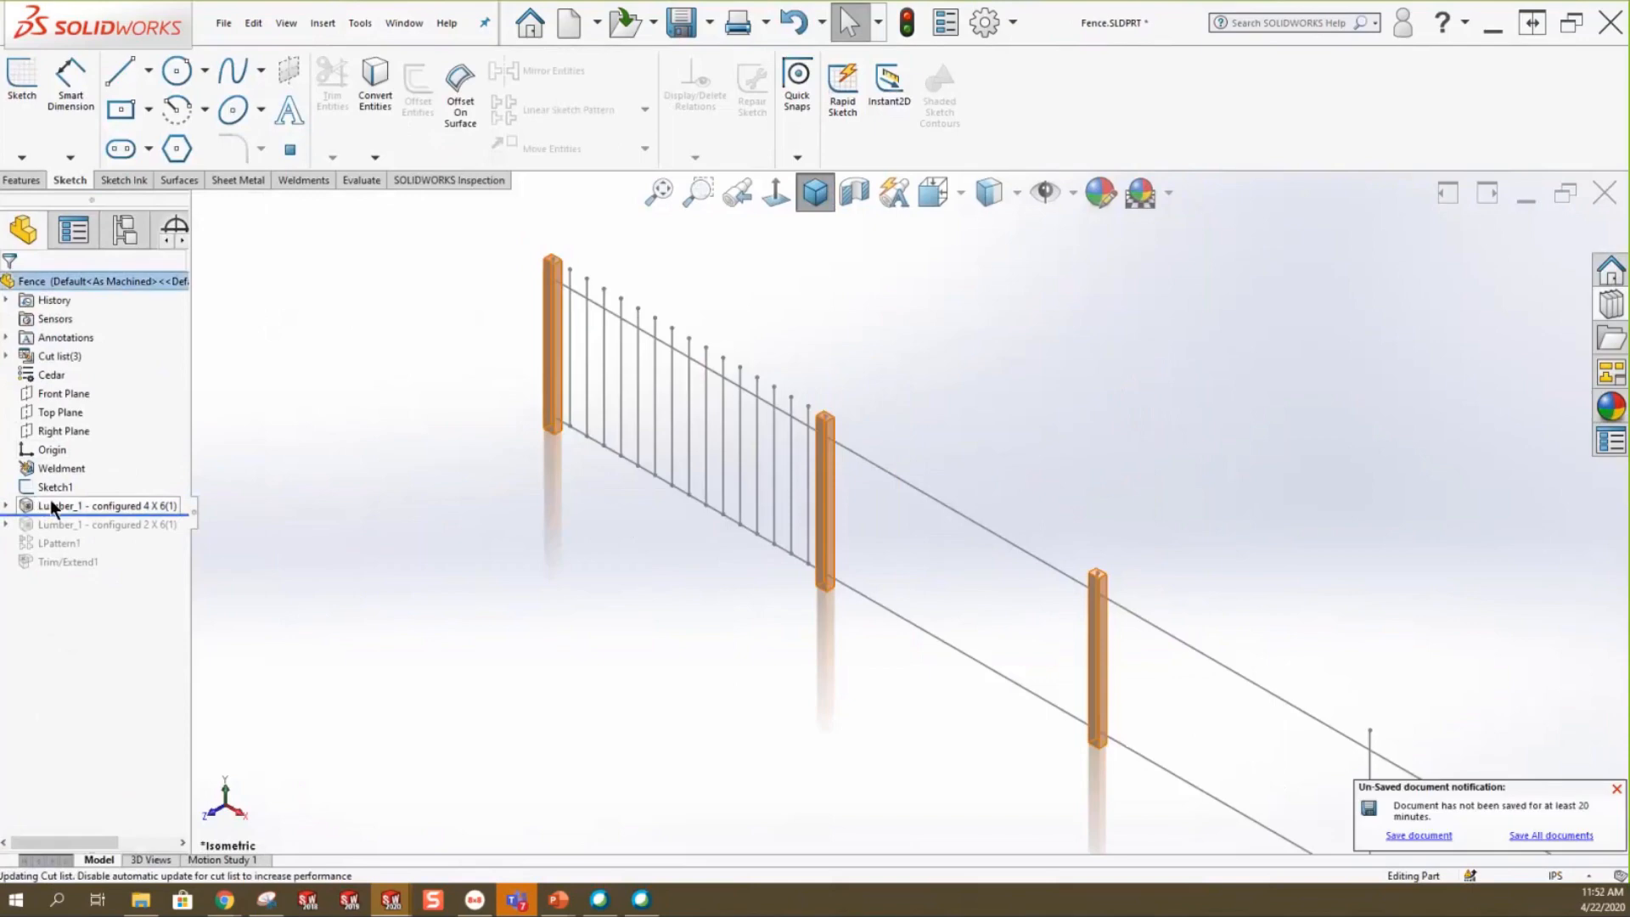
# Review the fence posts' structural member definition, including the profile types and sizes available, keeping LUMBER_1 - Configured at 4 x 6.
pyautogui.rightClick(49, 501)
pyautogui.click(64, 451)
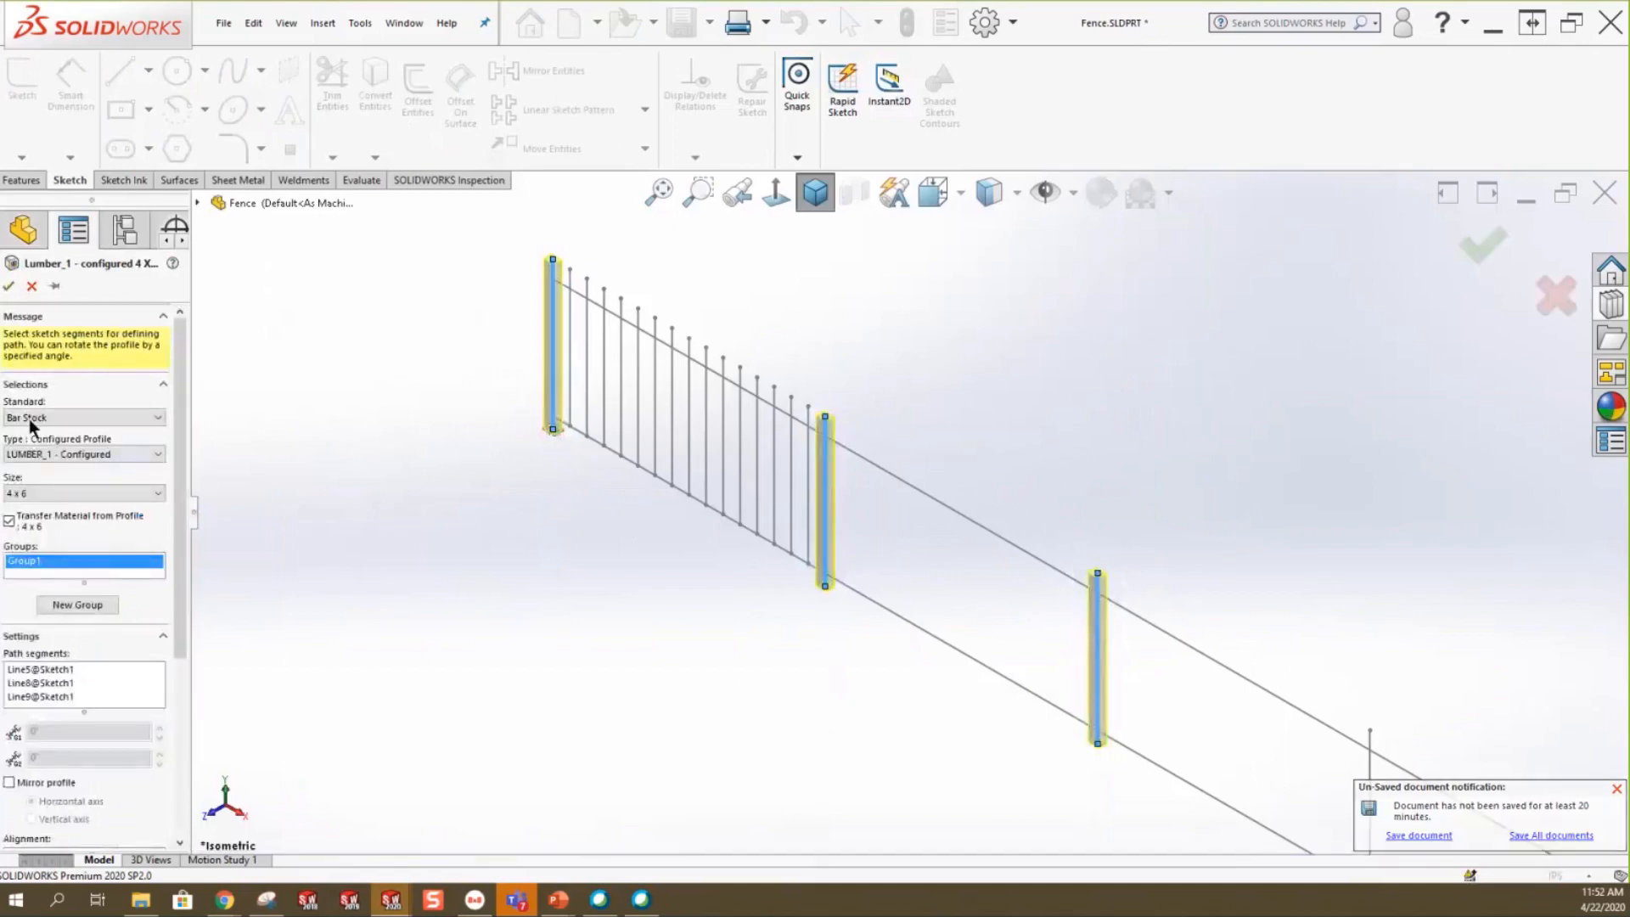
pyautogui.click(86, 453)
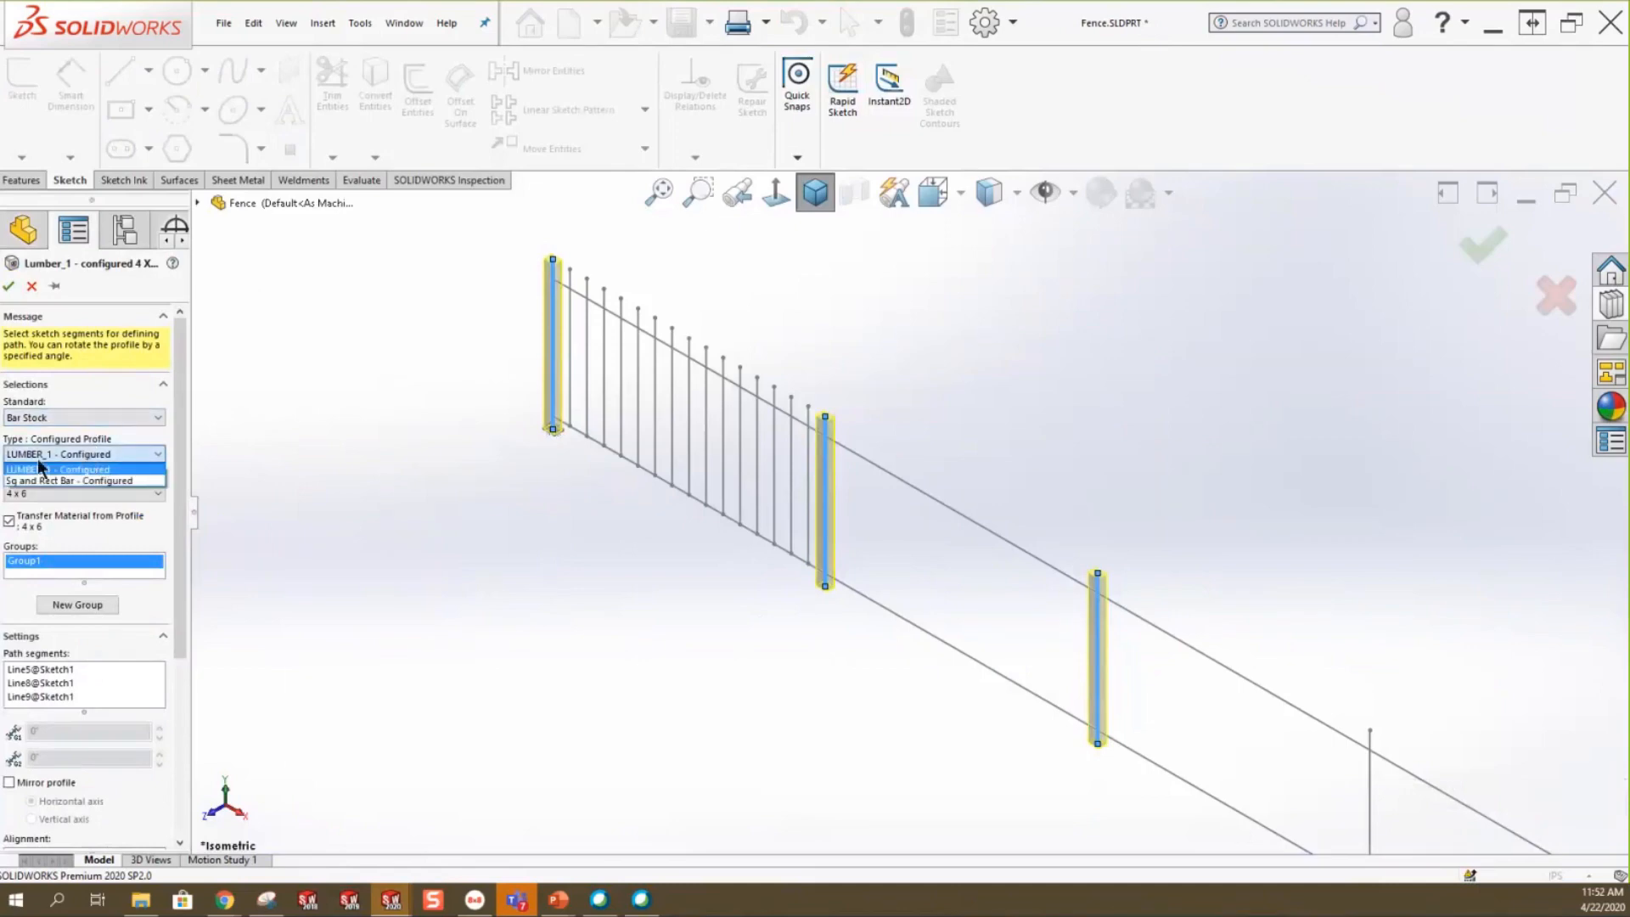
pyautogui.click(107, 448)
pyautogui.click(87, 494)
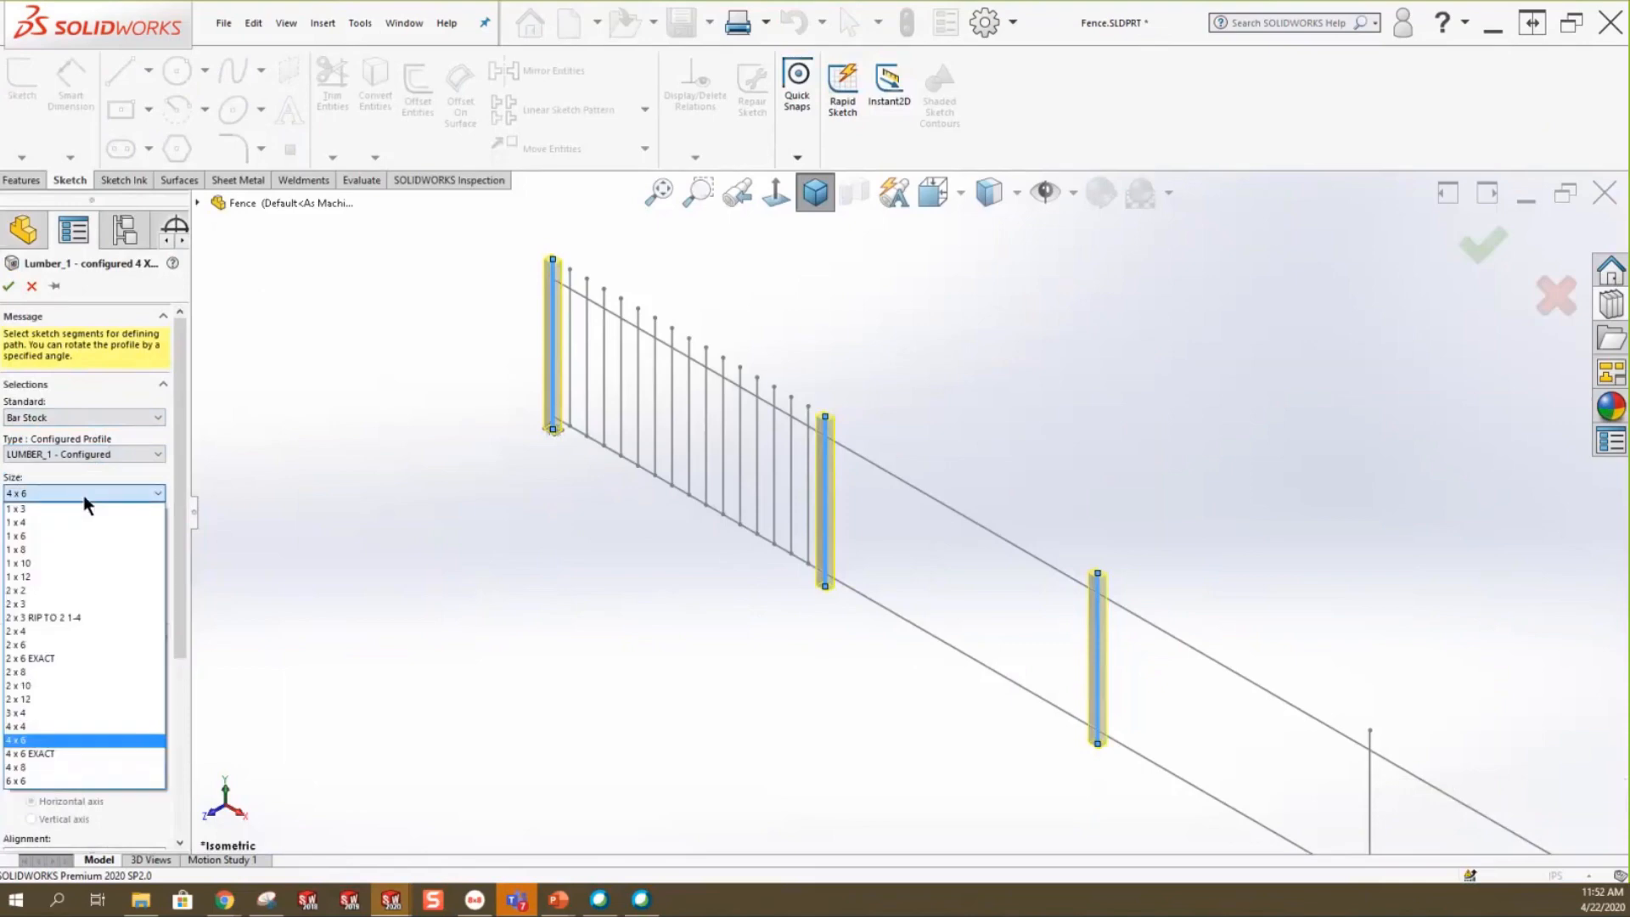
pyautogui.click(10, 287)
pyautogui.click(9, 287)
# Roll the fence history forward through the 2 X 6 members and the linear pattern, and review the pattern's definition.
pyautogui.moveTo(163, 514); pyautogui.dragTo(163, 532)
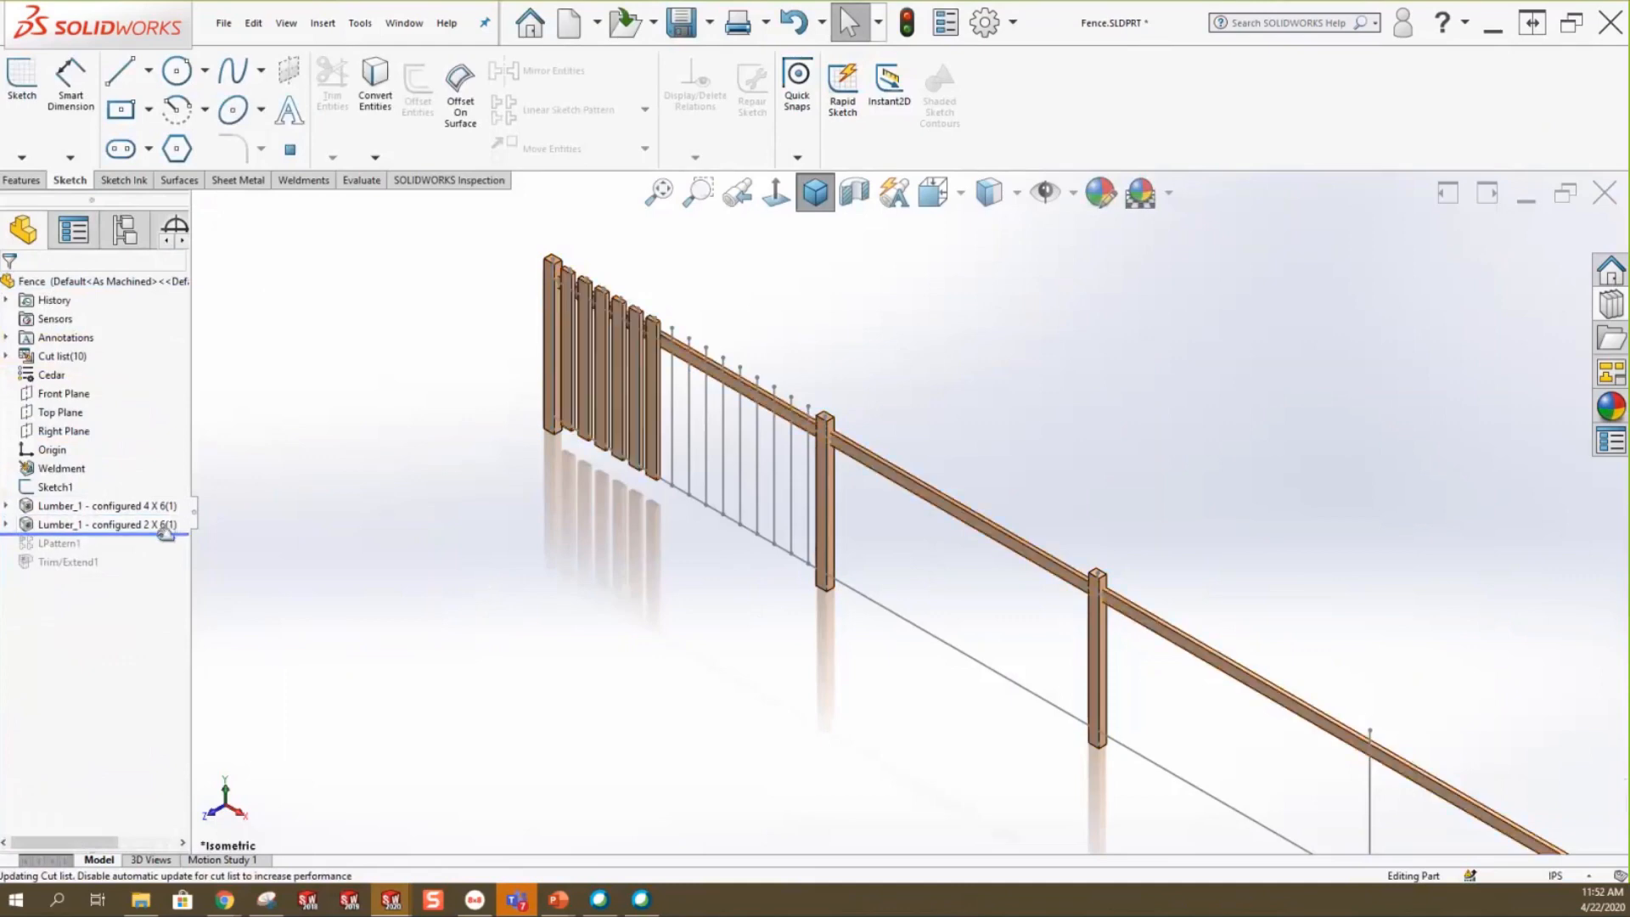
pyautogui.moveTo(168, 531); pyautogui.dragTo(163, 553)
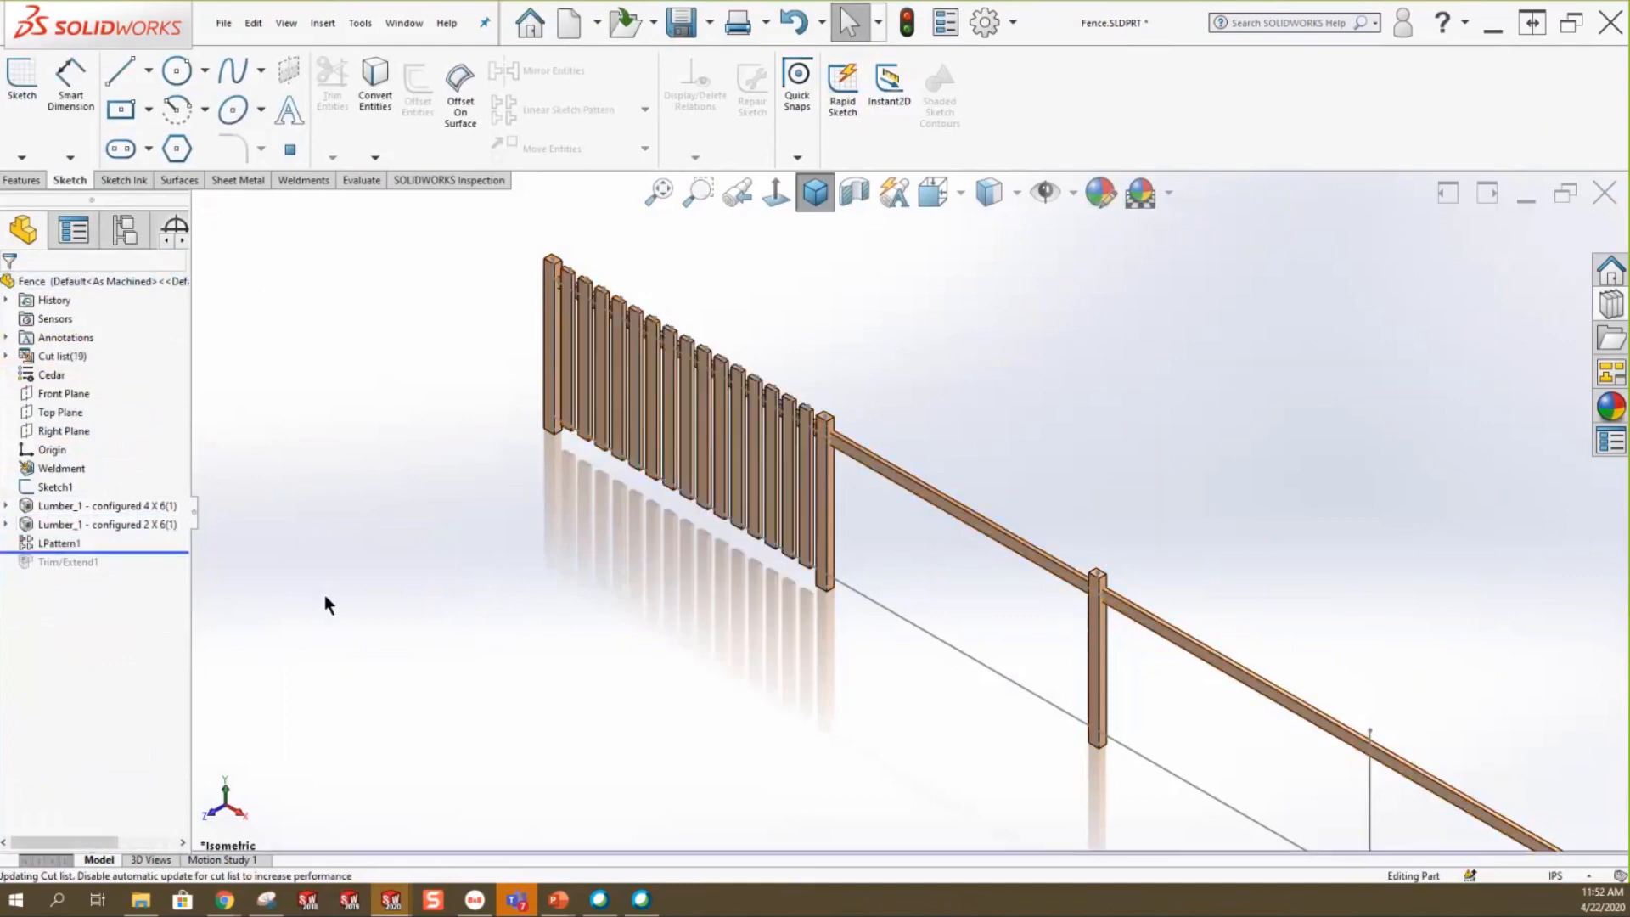
pyautogui.rightClick(46, 544)
pyautogui.click(58, 471)
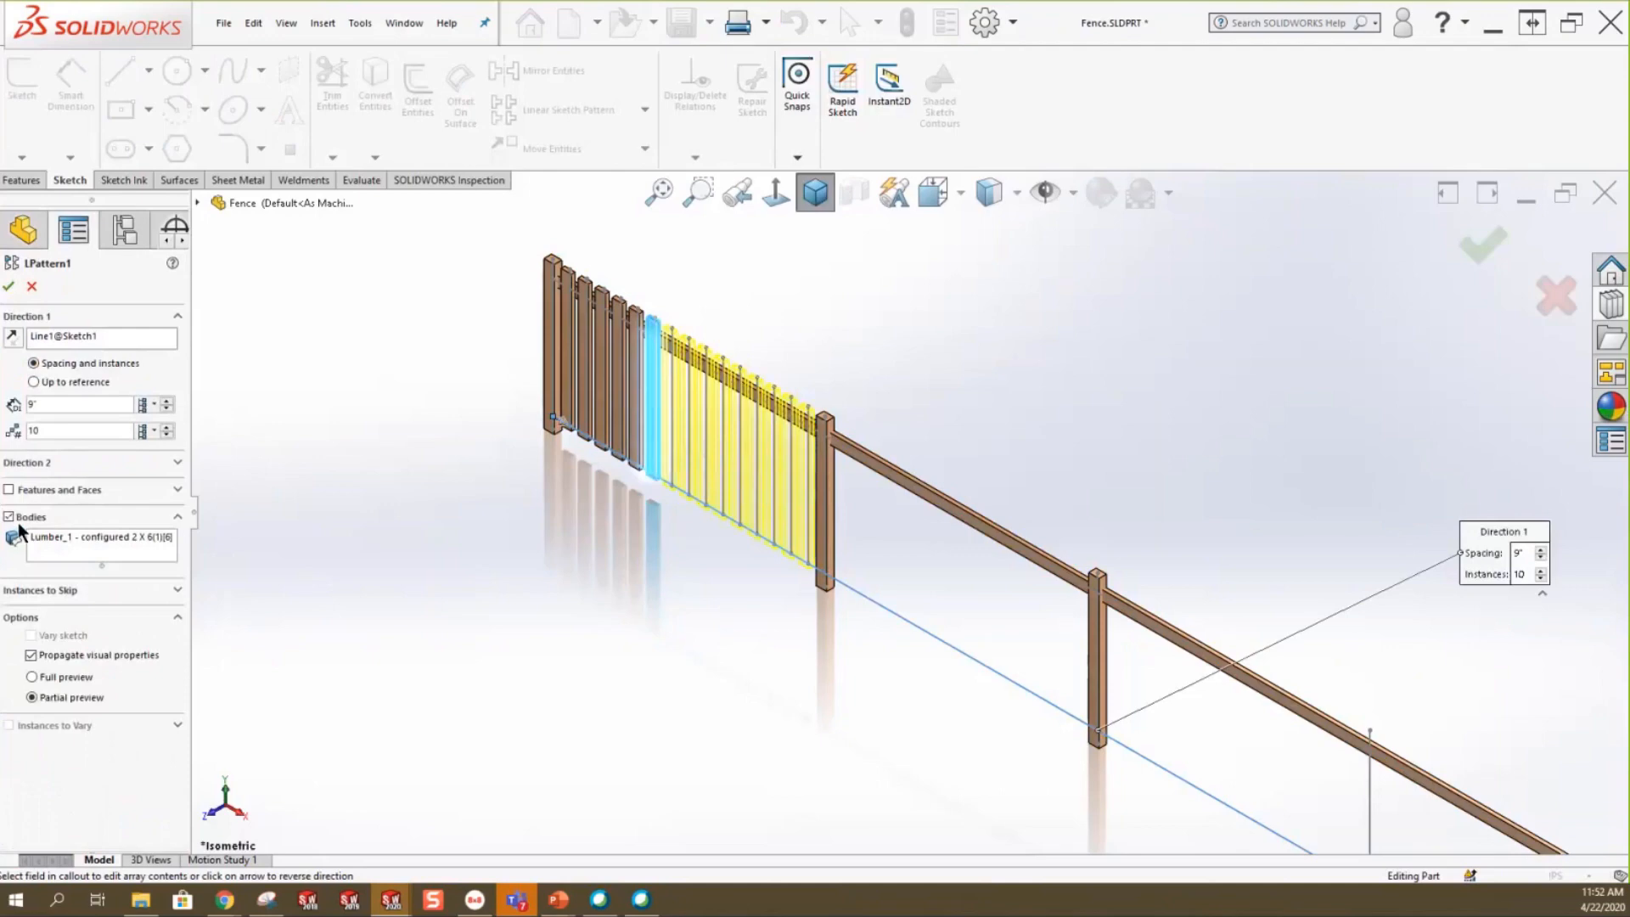
pyautogui.click(197, 203)
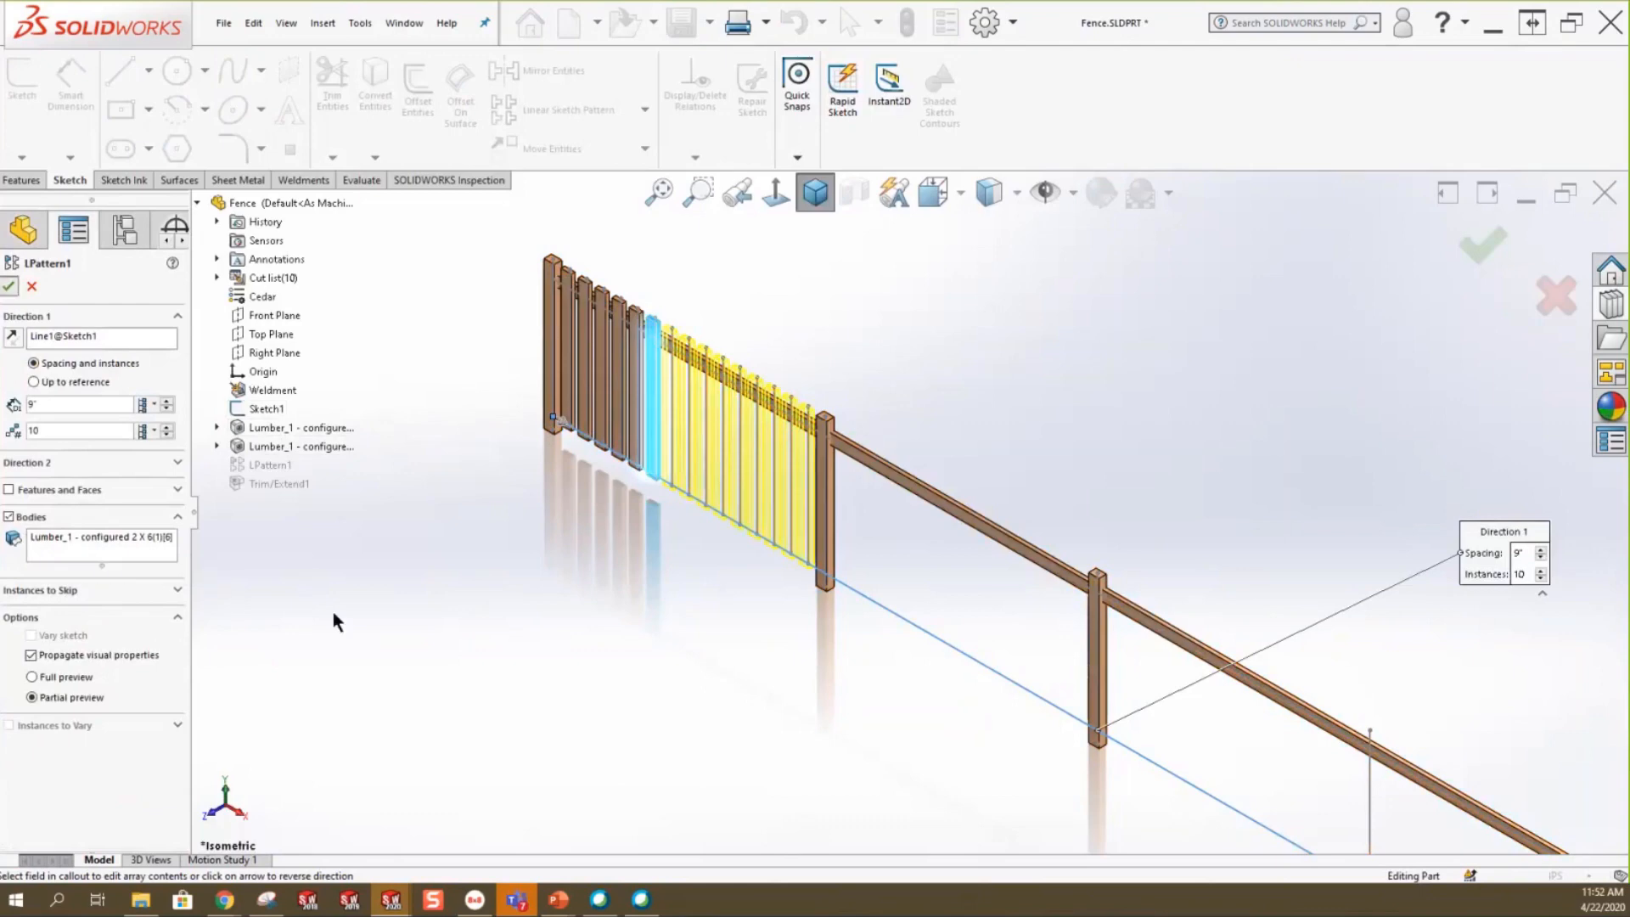
pyautogui.press('Return')
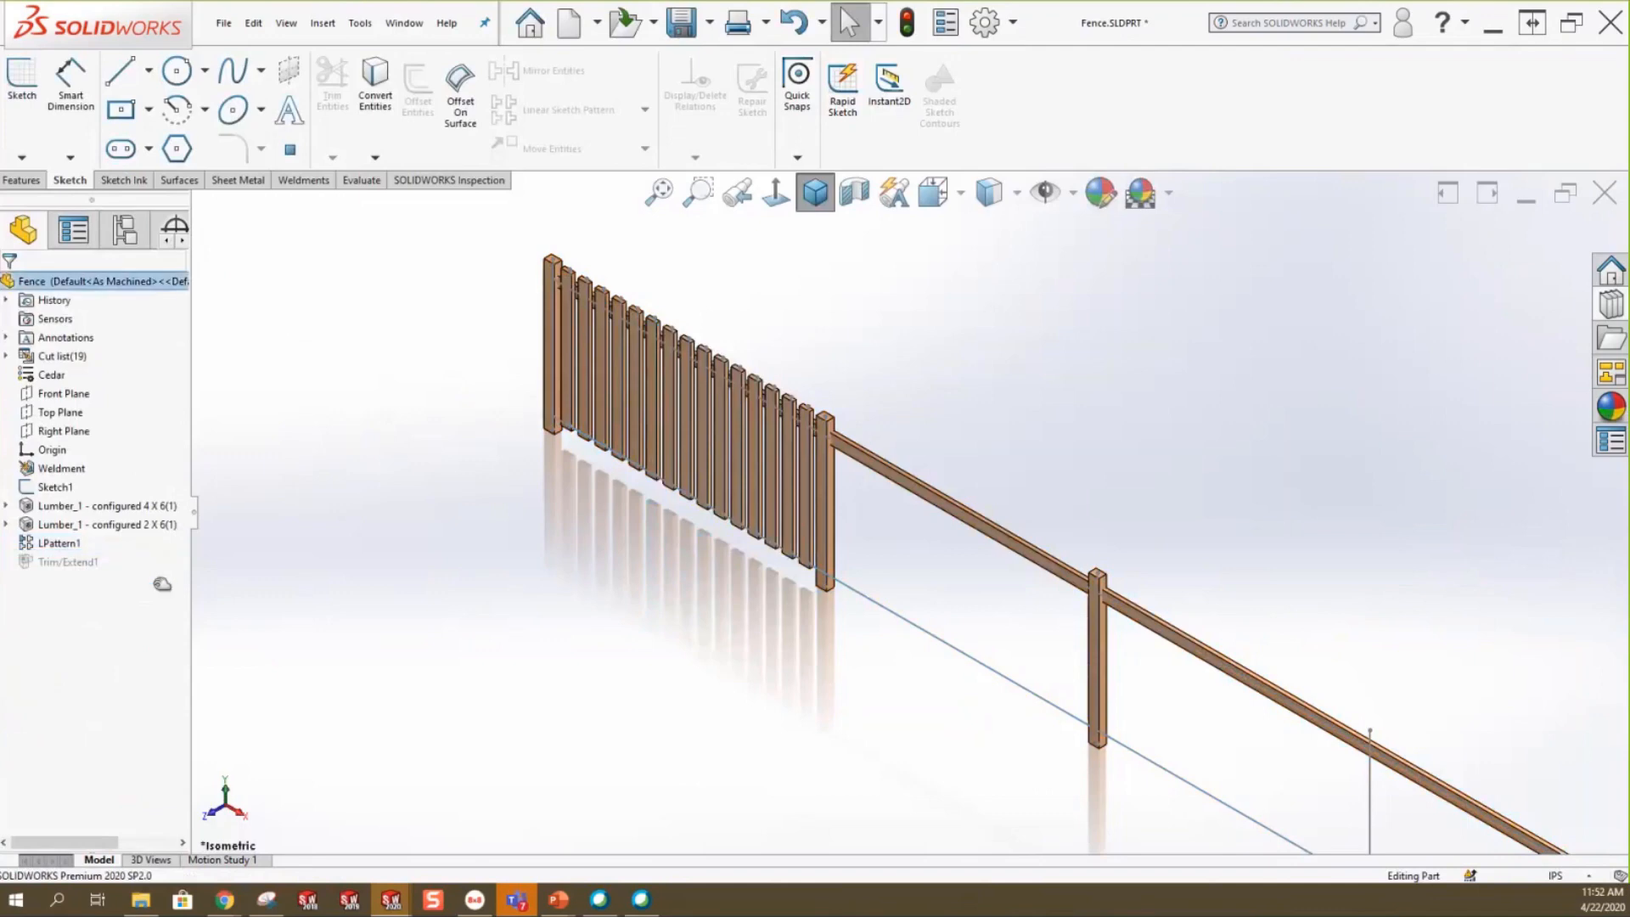
# Roll the fence history forward to the end so that it includes the Trim/Extend feature.
pyautogui.moveTo(162, 583); pyautogui.dragTo(162, 585)
pyautogui.scroll(-2, 764, 524)
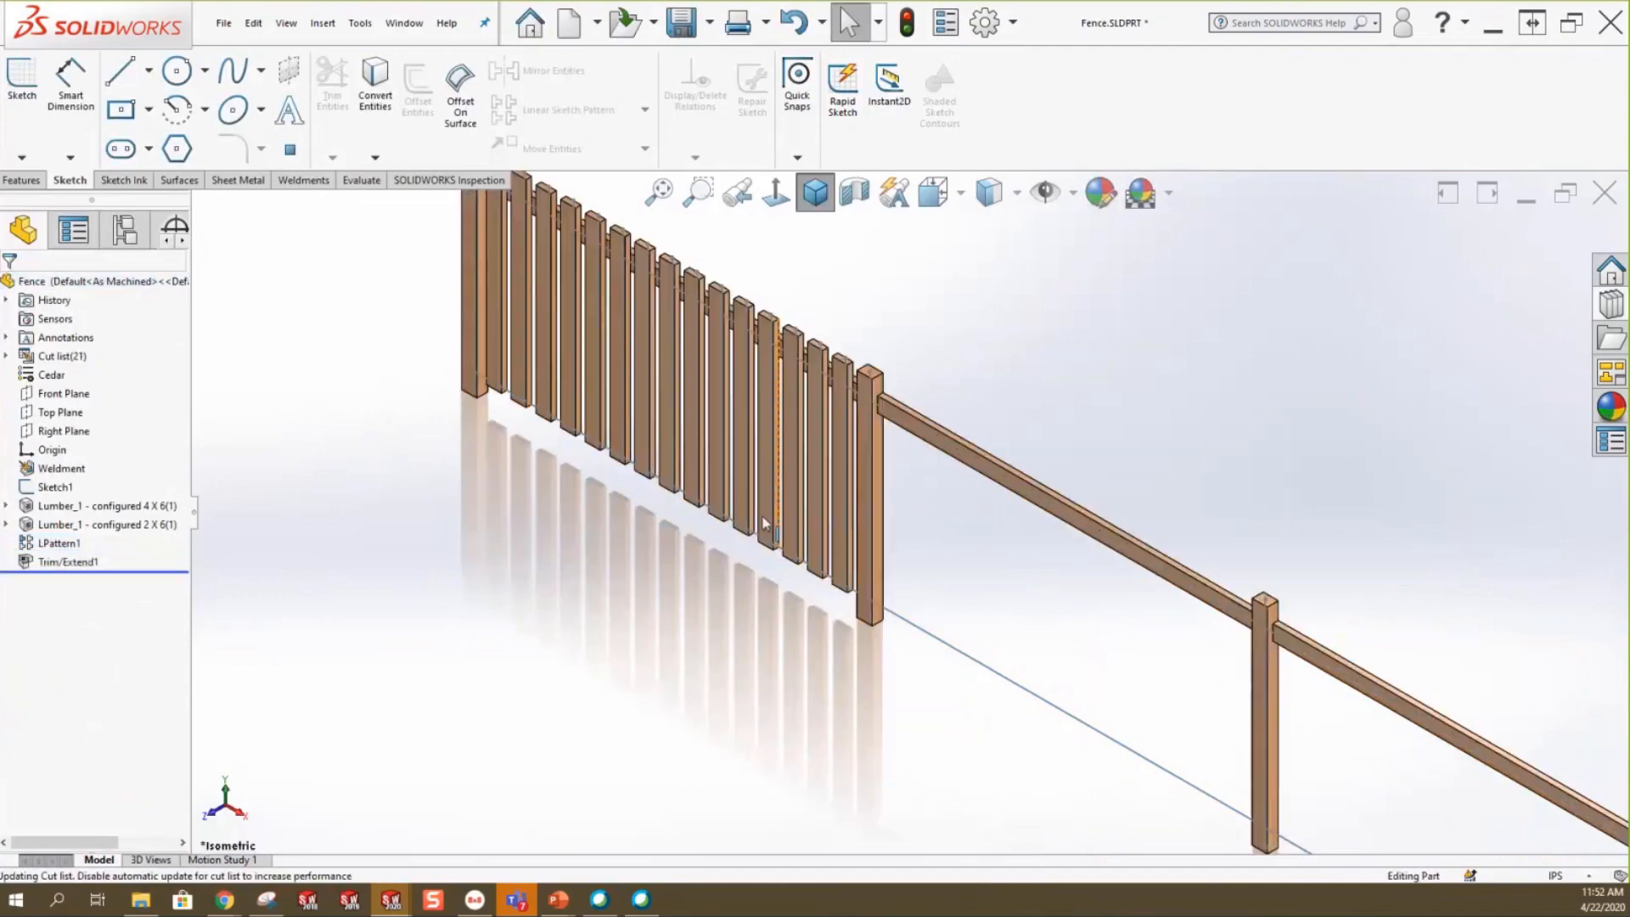
pyautogui.scroll(1, 760, 530)
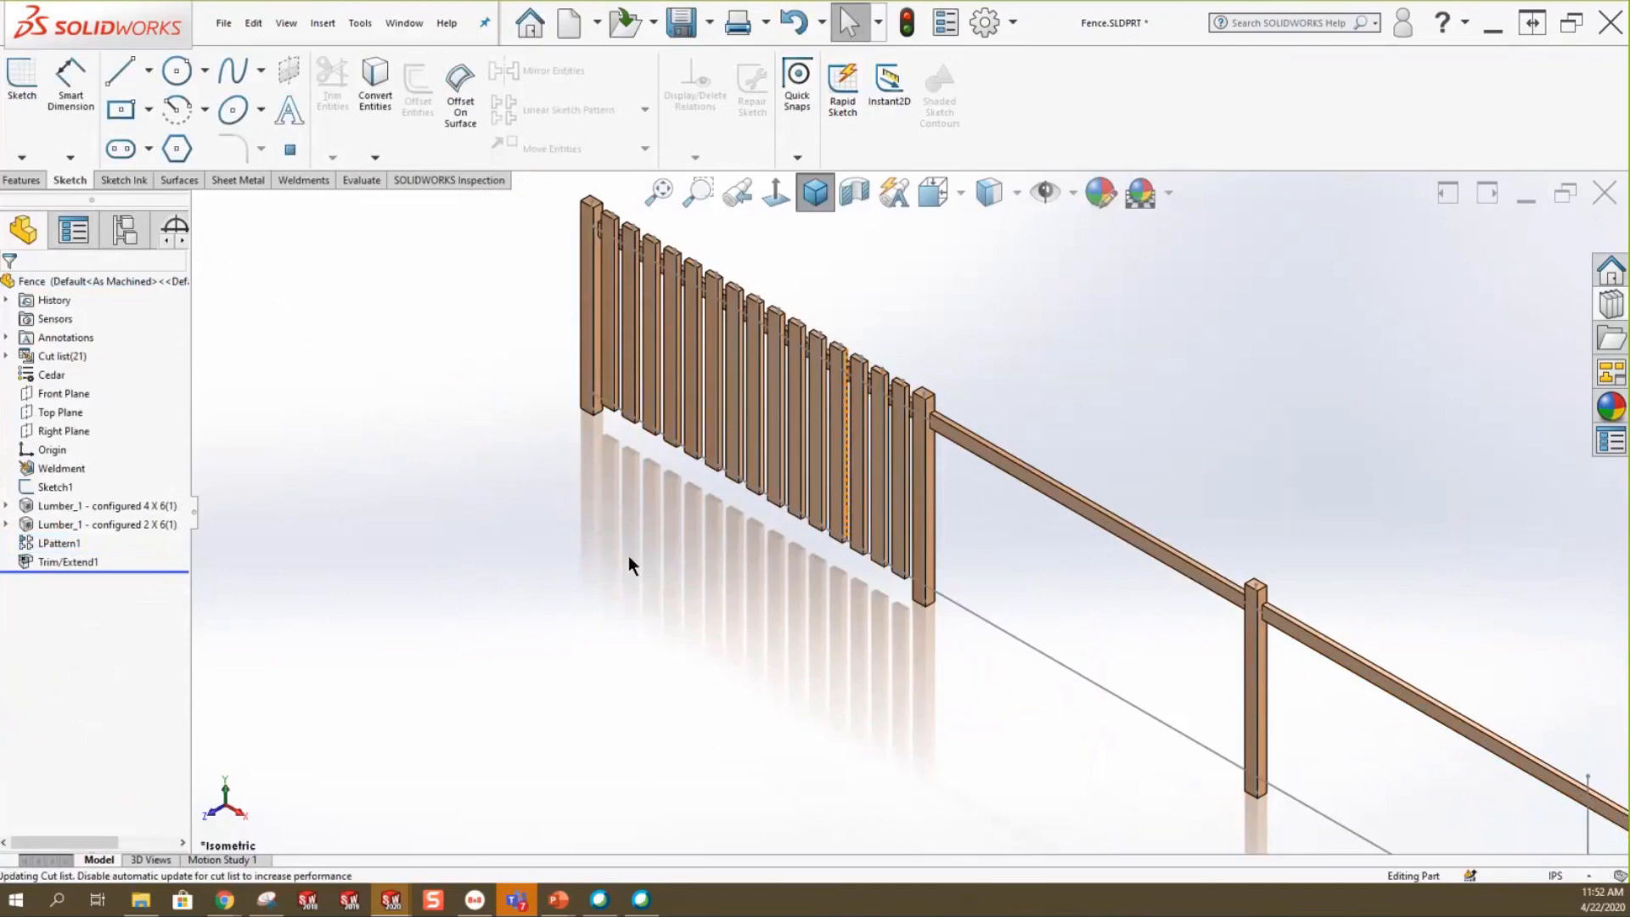
# Switch to the Packaging part and roll its history forward through the 2 X 4 lumber, panel extrusions and mirror to the end.
pyautogui.click(409, 20)
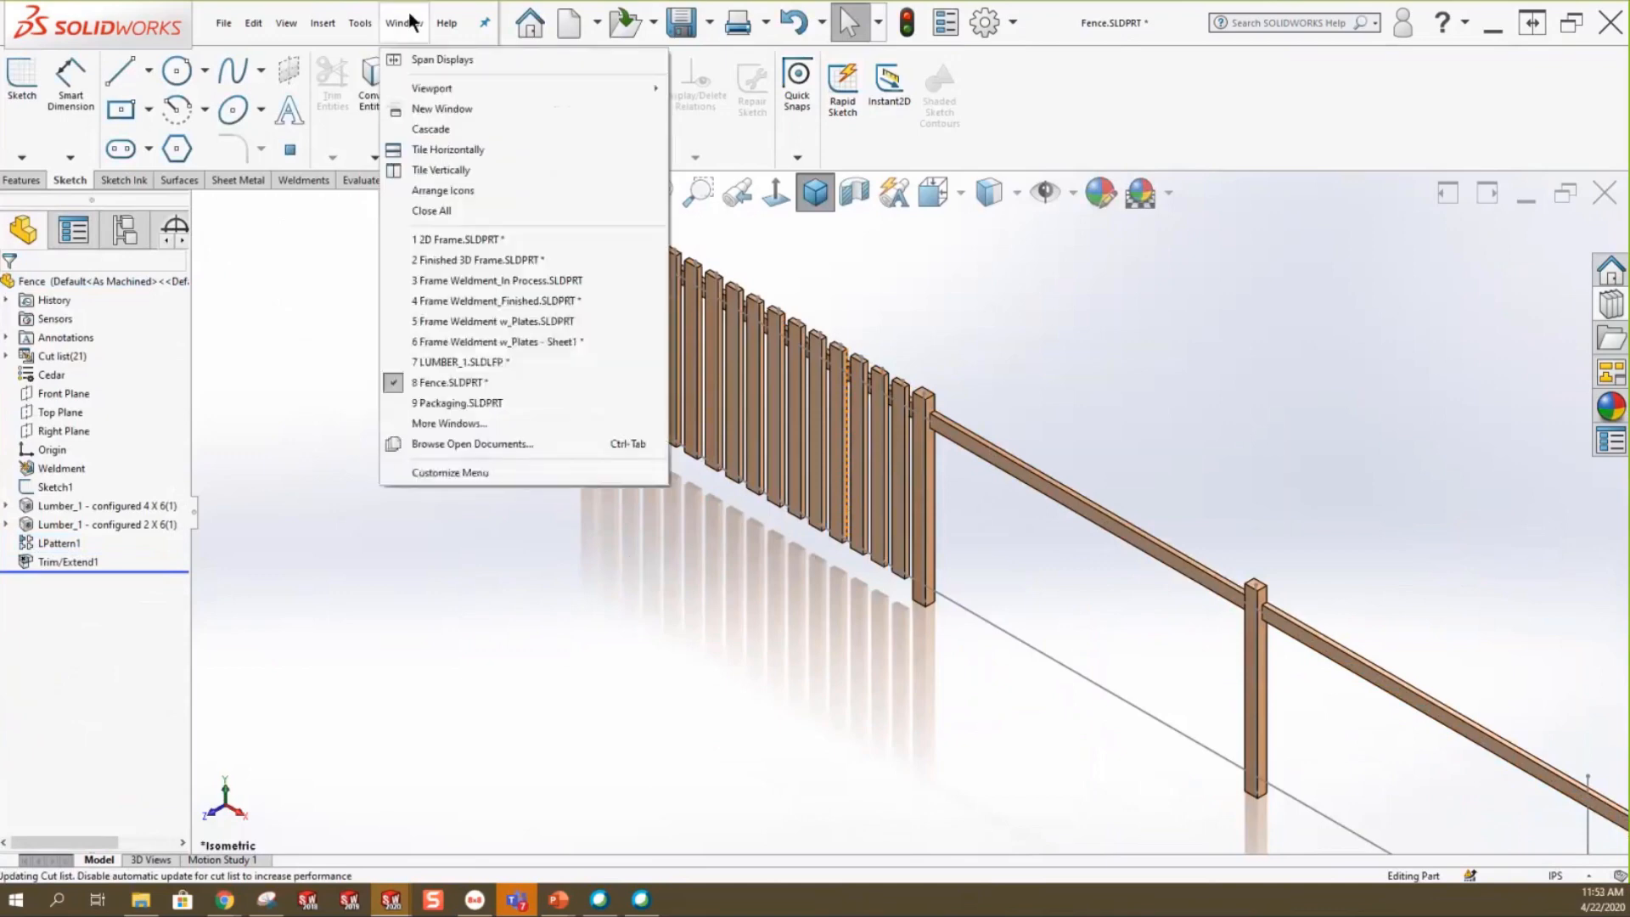
pyautogui.click(464, 404)
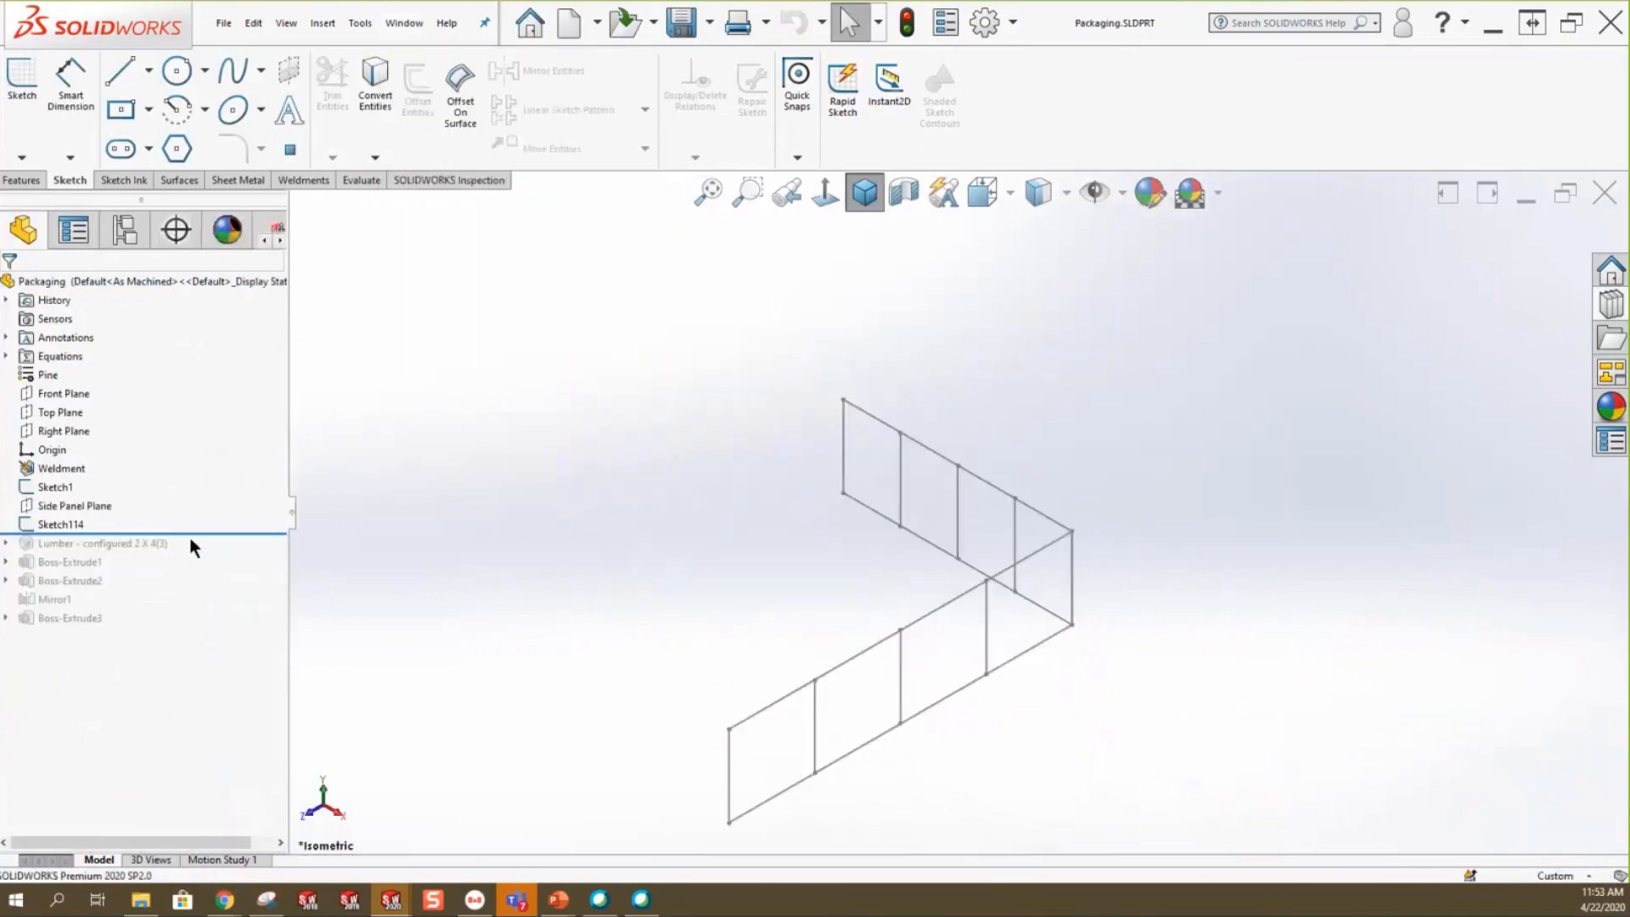
pyautogui.moveTo(193, 535); pyautogui.dragTo(201, 552)
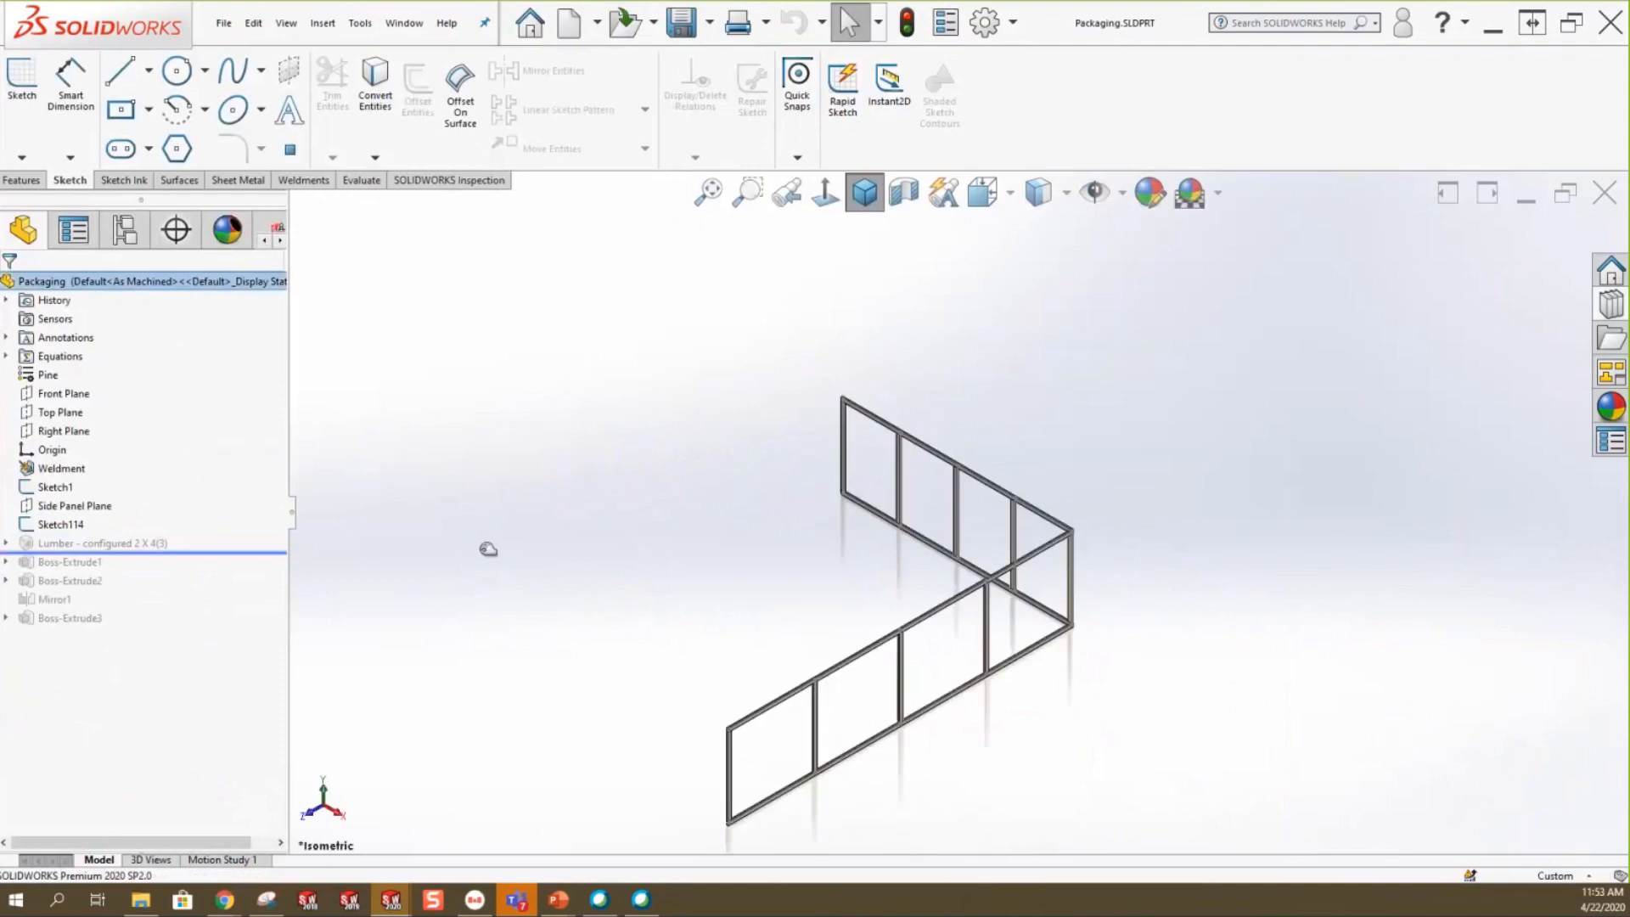
pyautogui.moveTo(240, 568); pyautogui.dragTo(233, 607)
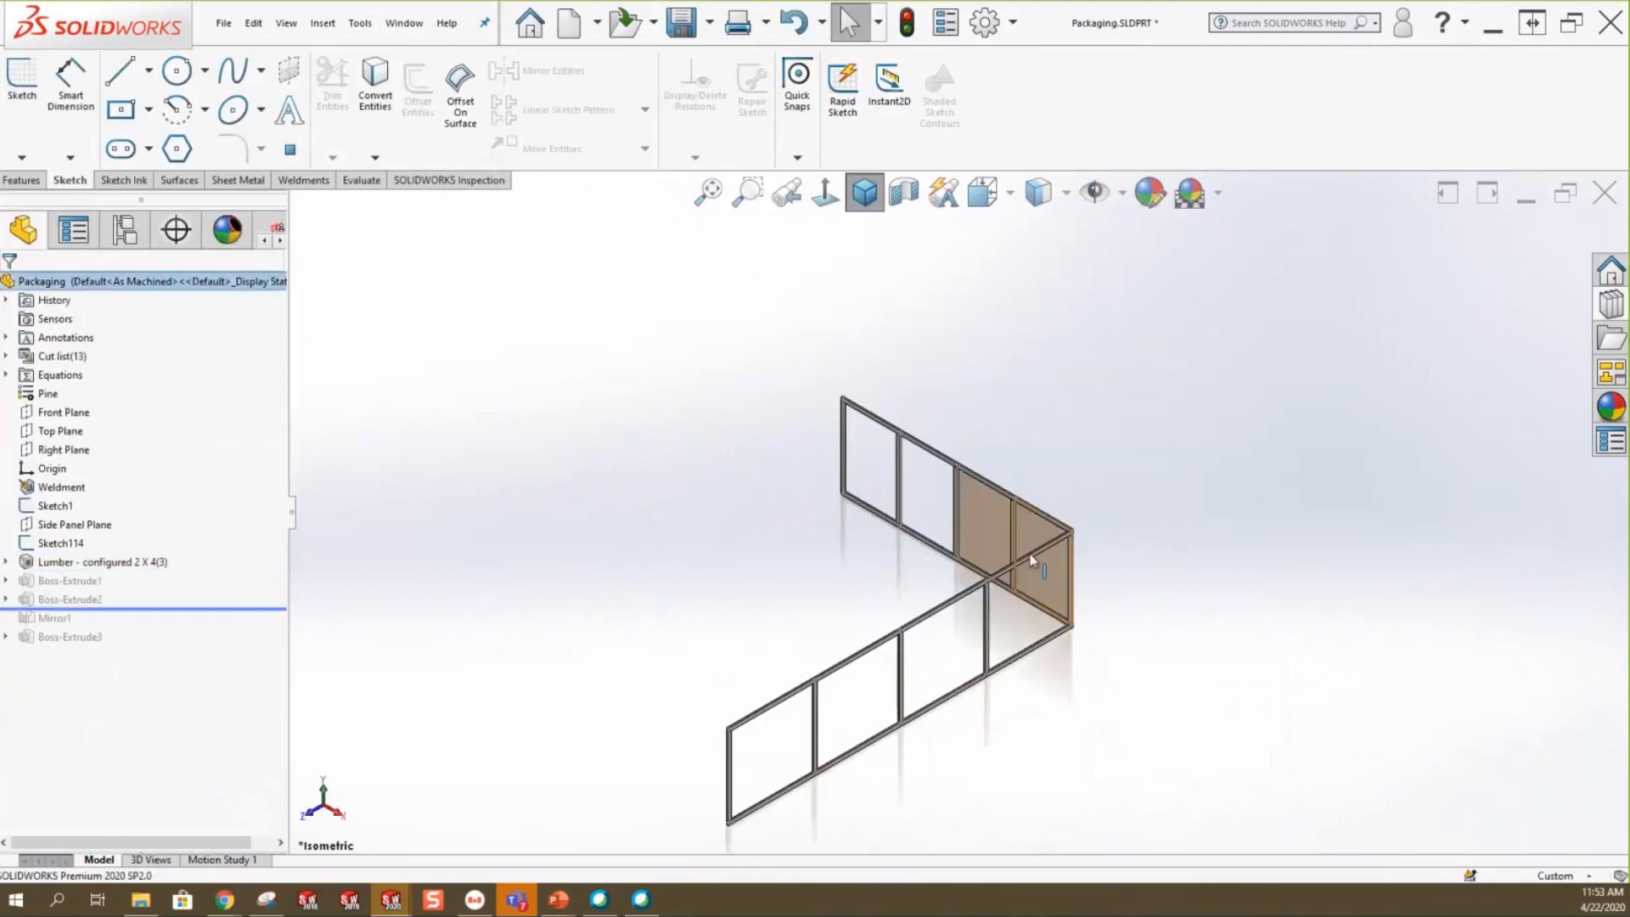
pyautogui.moveTo(243, 606); pyautogui.dragTo(238, 638)
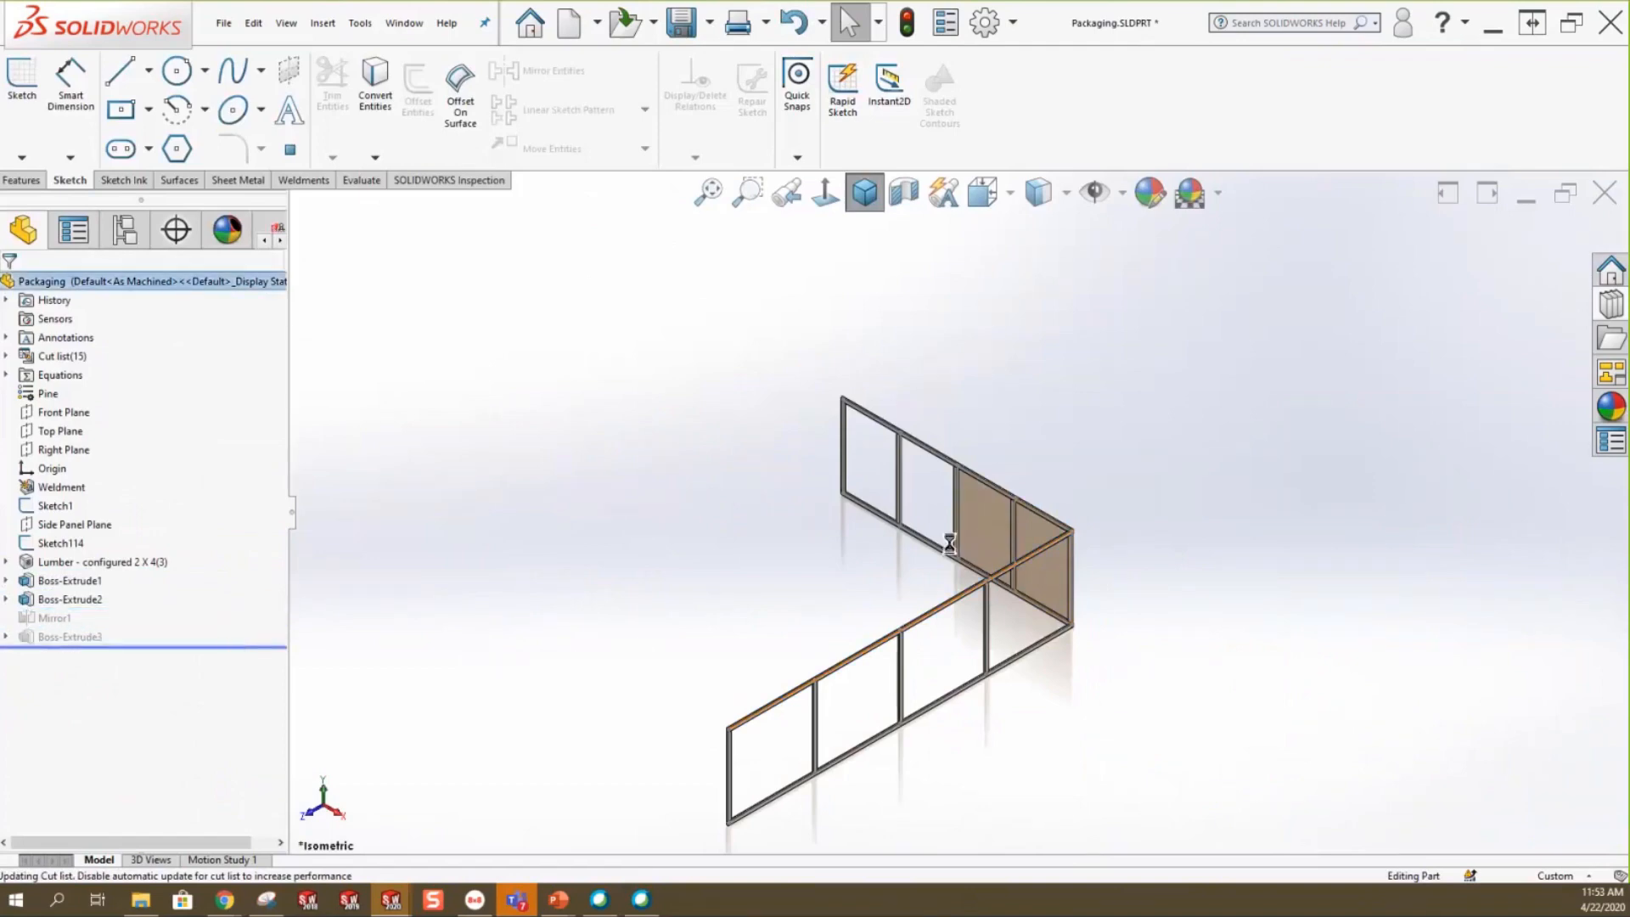
# Inspect the packaging panels from the opposite side and up close, and return to the isometric view.
pyautogui.moveTo(934, 571); pyautogui.dragTo(750, 643, button='middle')
pyautogui.scroll(-5, 881, 571)
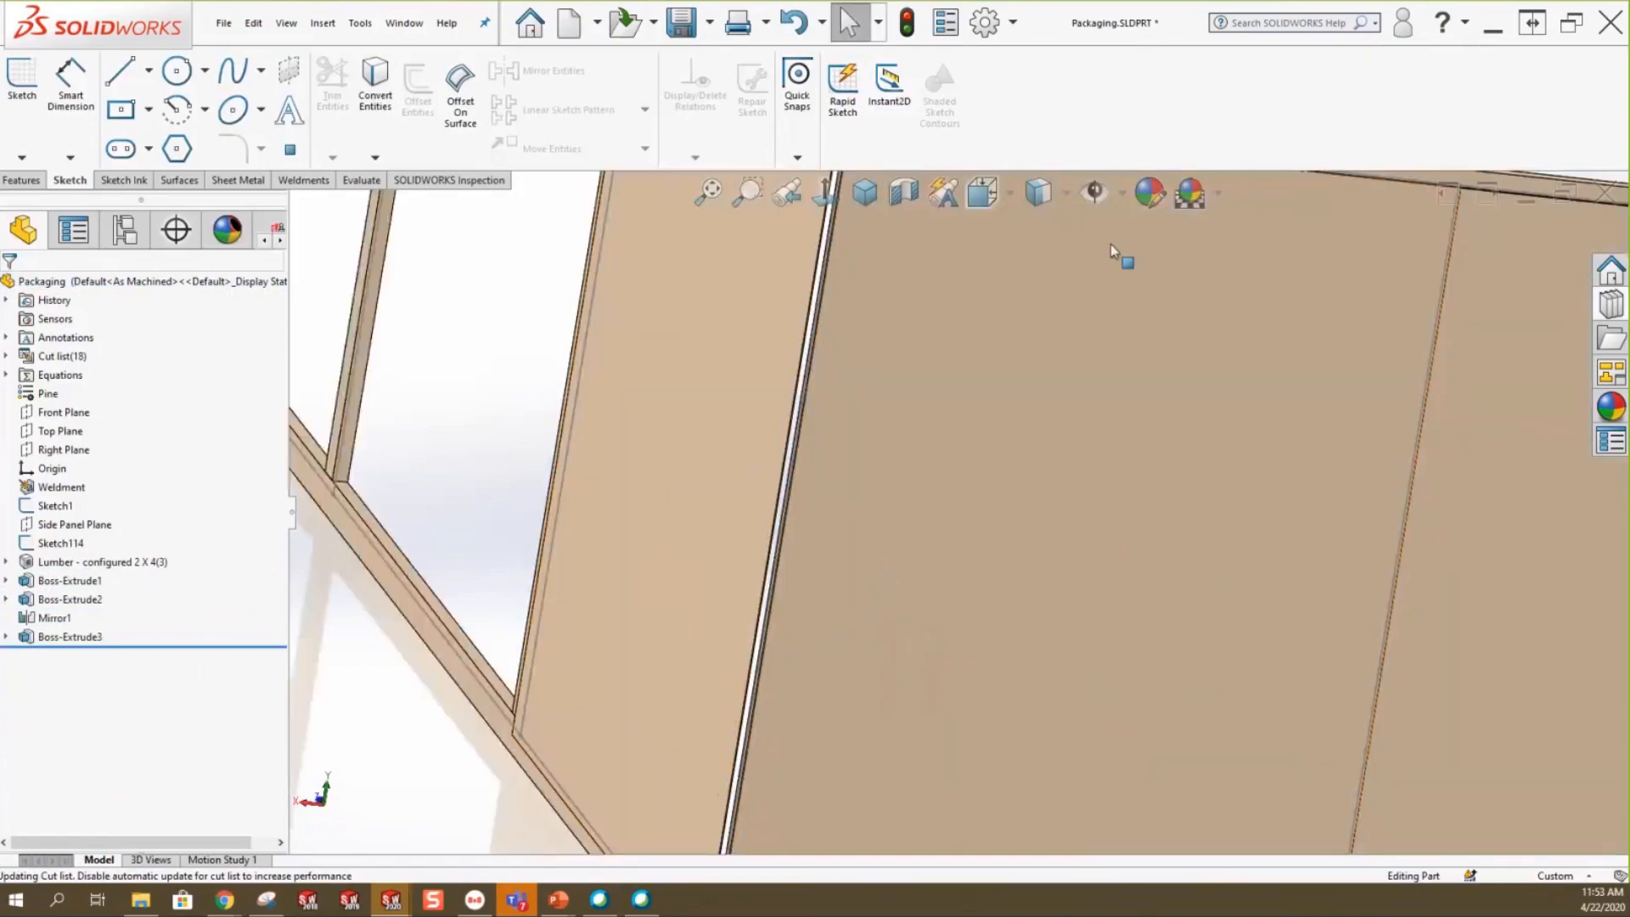
pyautogui.scroll(6, 884, 709)
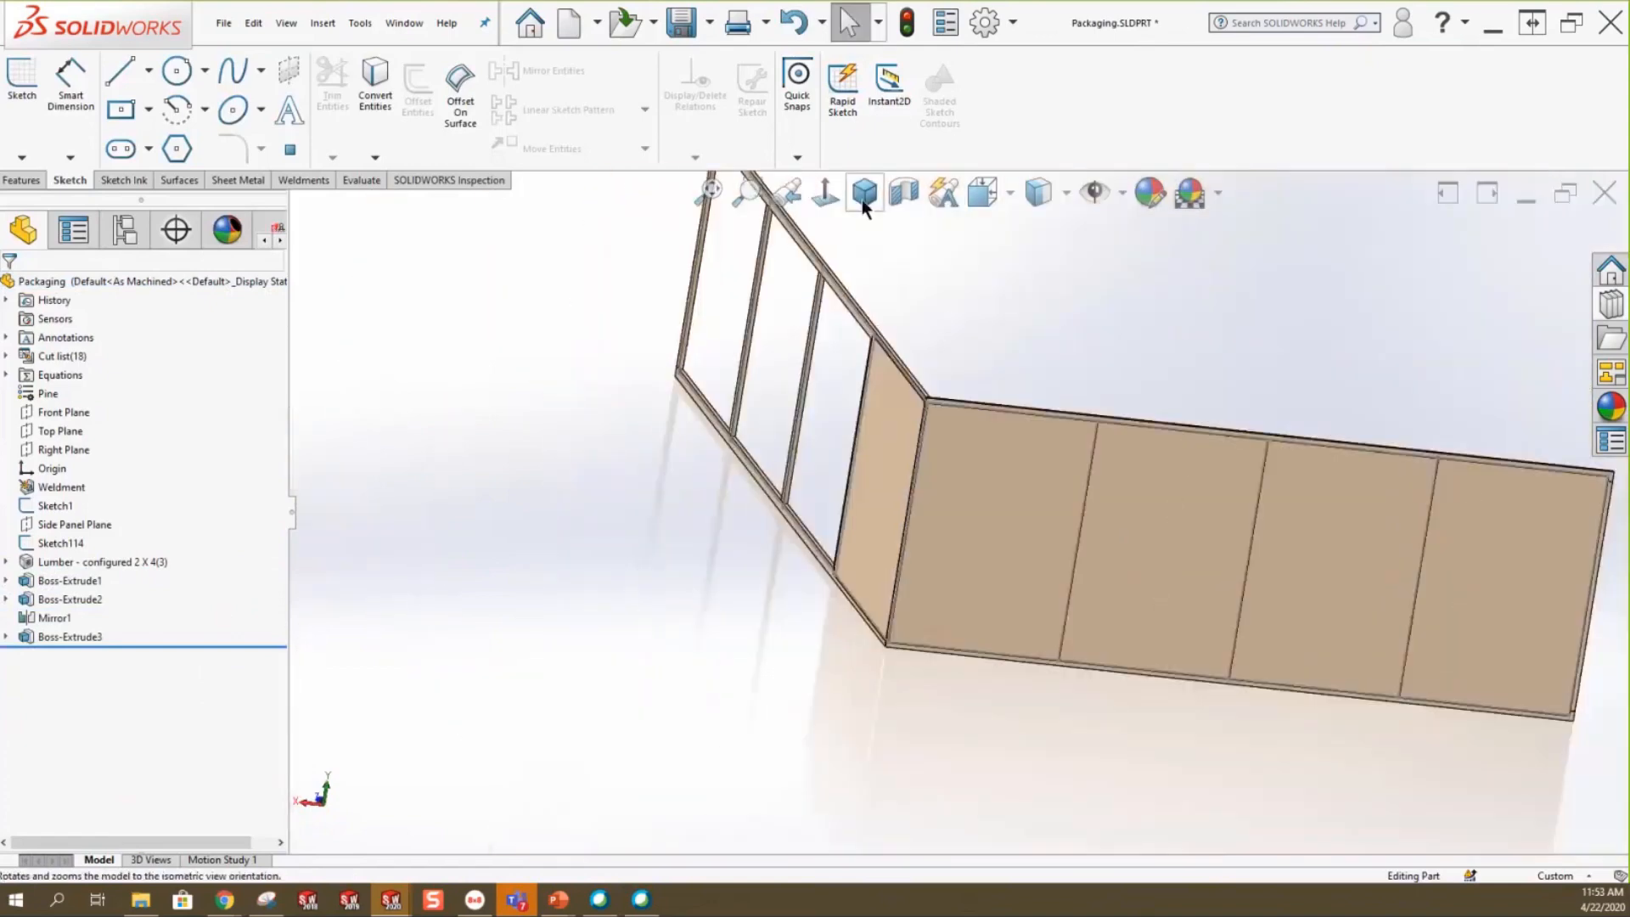
pyautogui.click(864, 200)
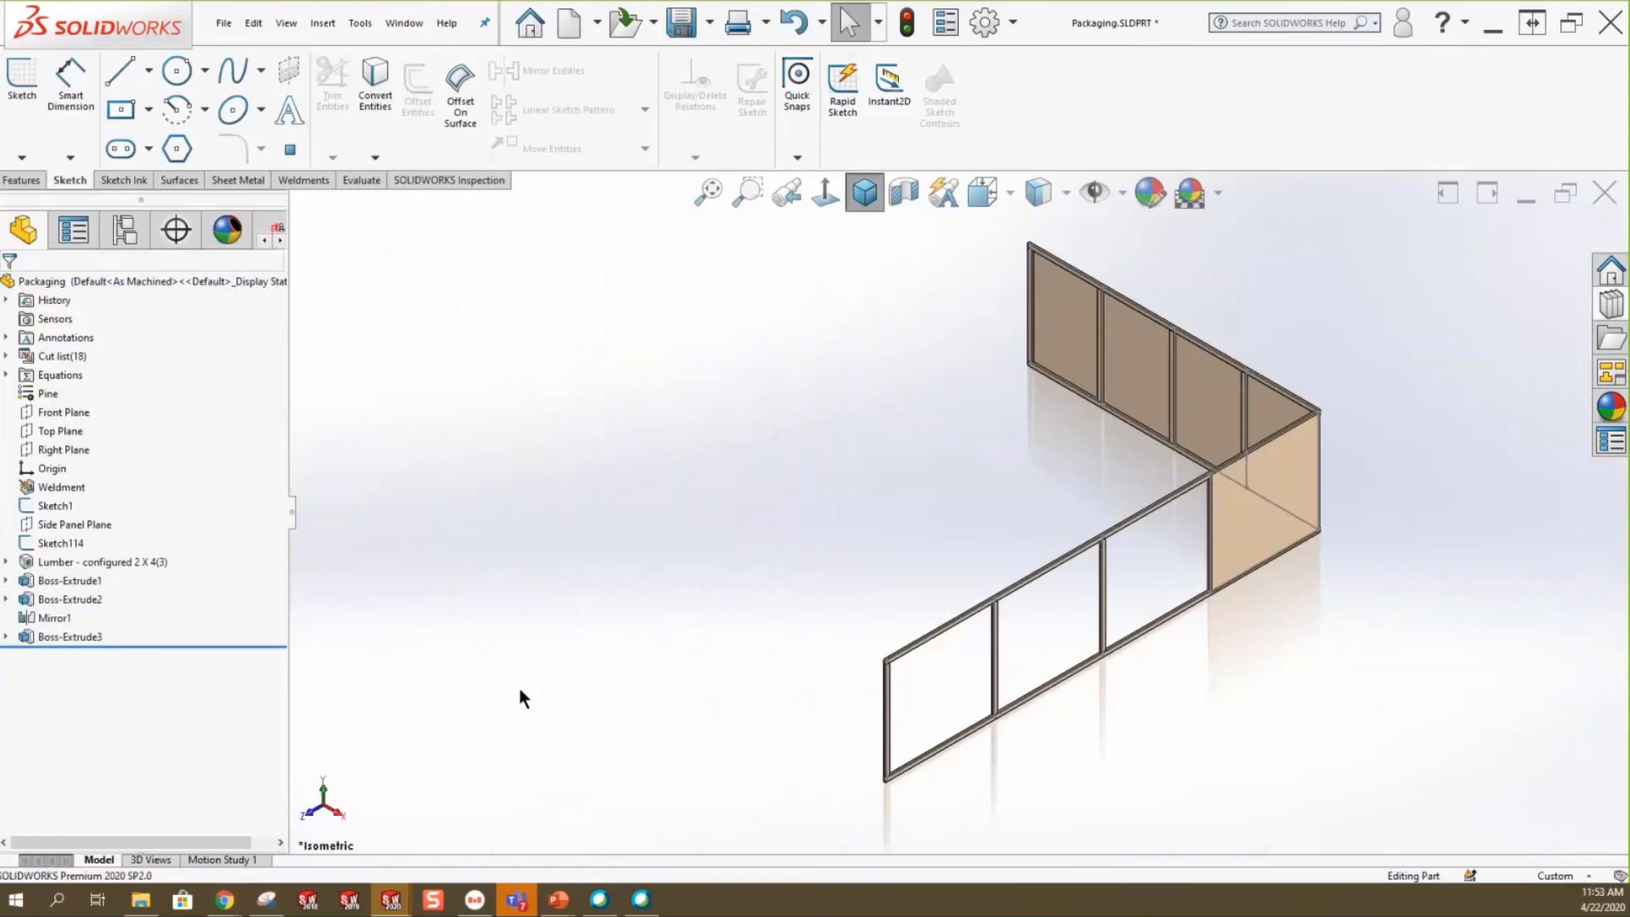
# Open the Cabinet part.
pyautogui.click(403, 23)
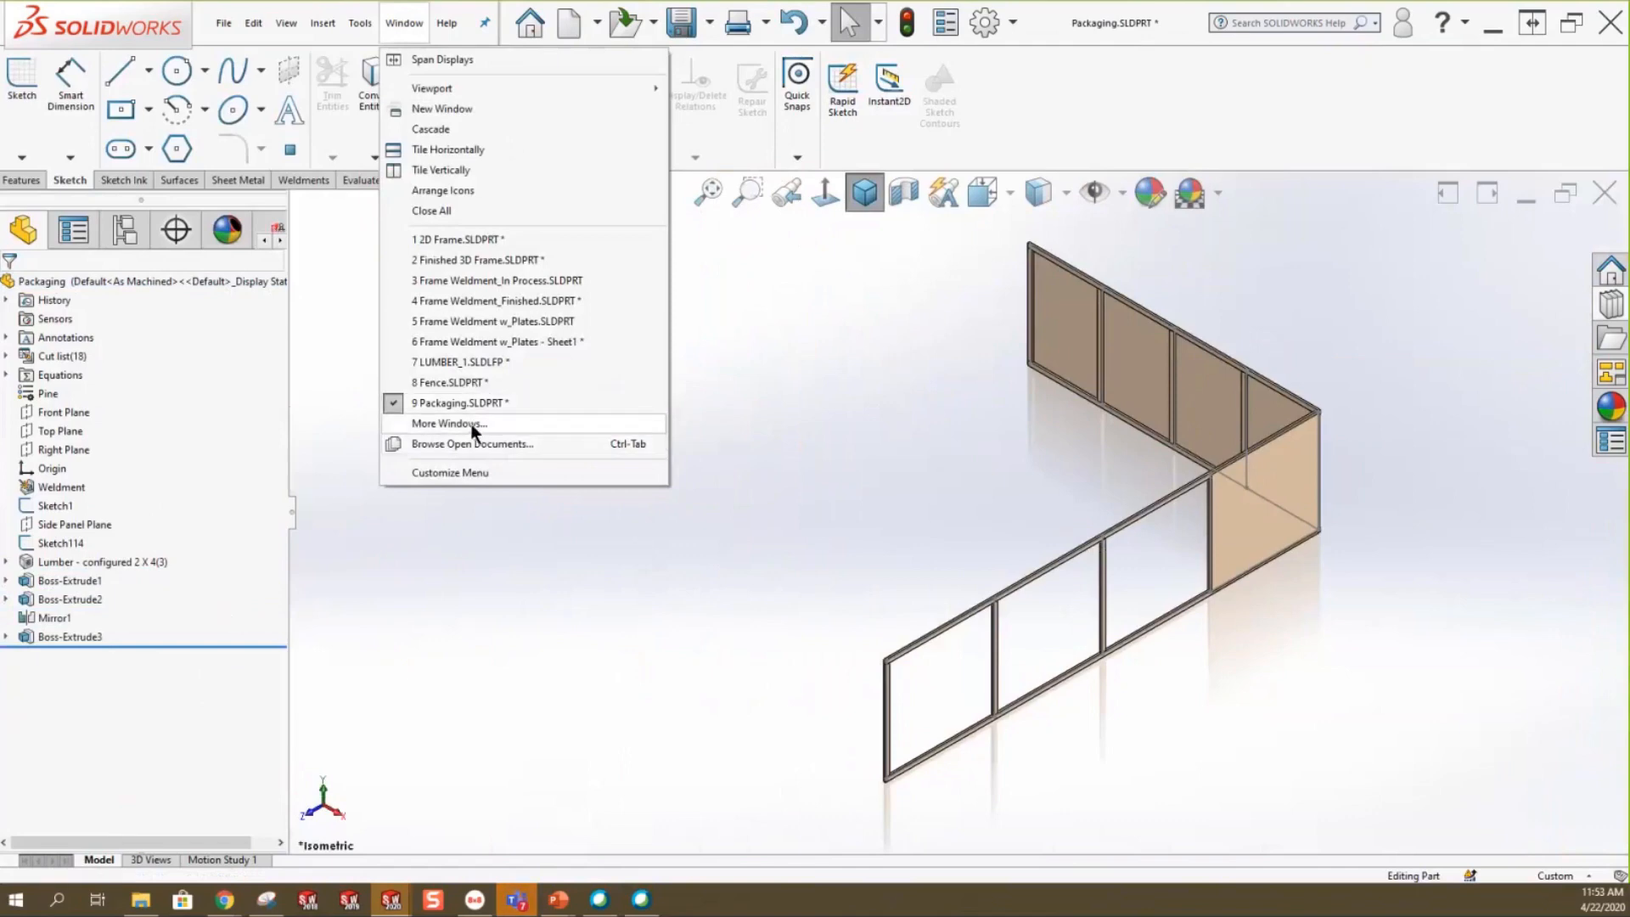
pyautogui.click(628, 30)
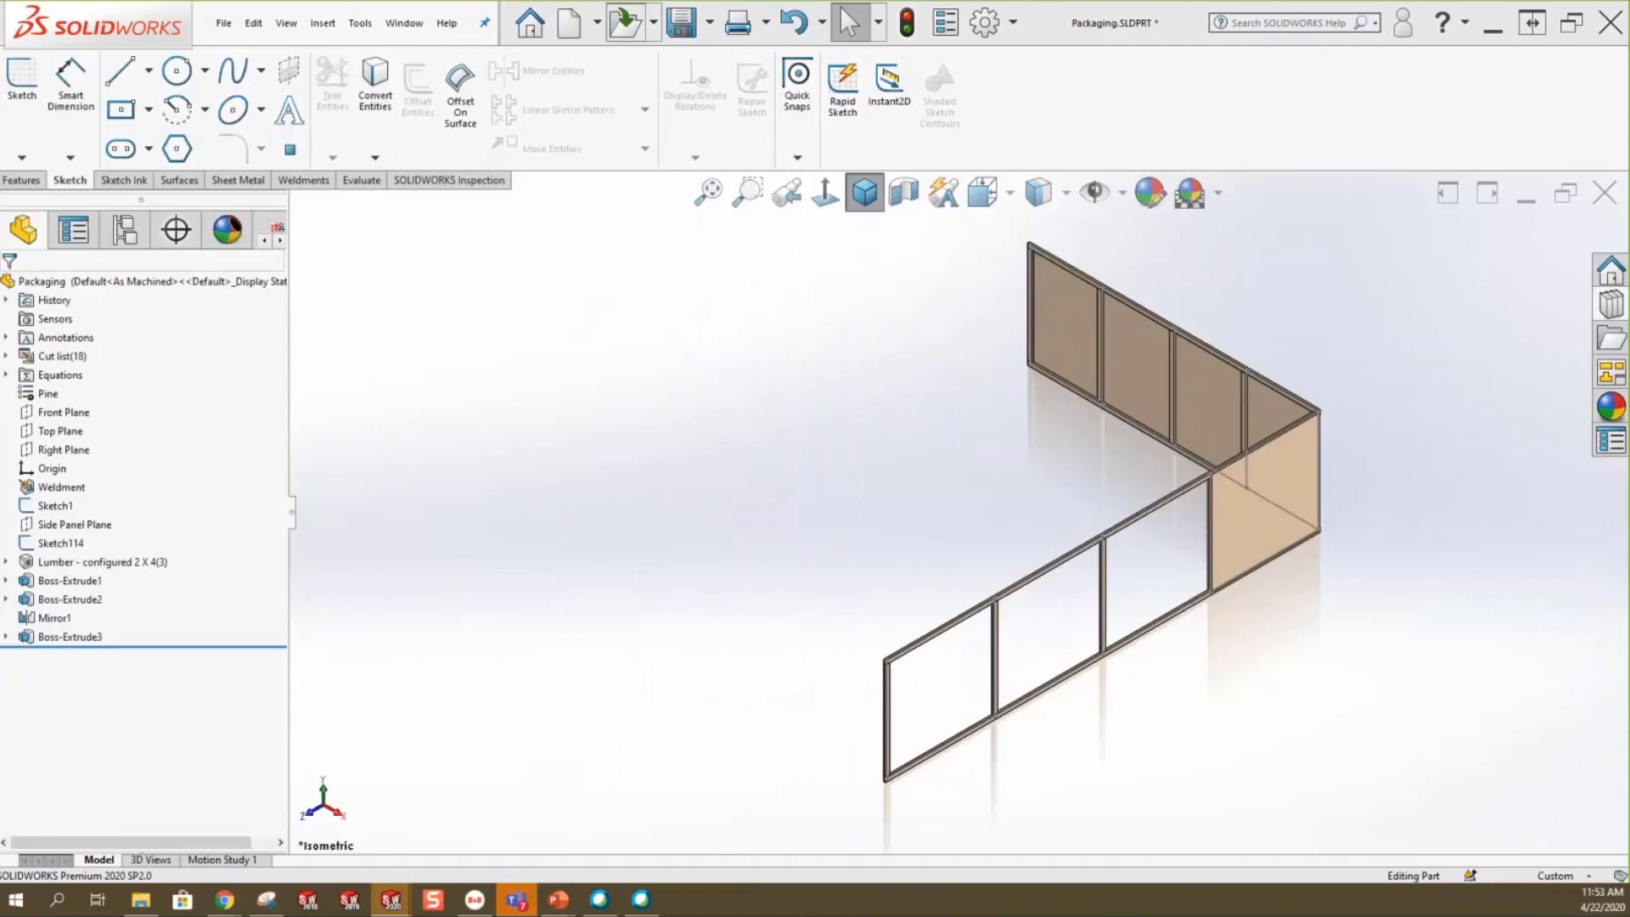
pyautogui.click(971, 829)
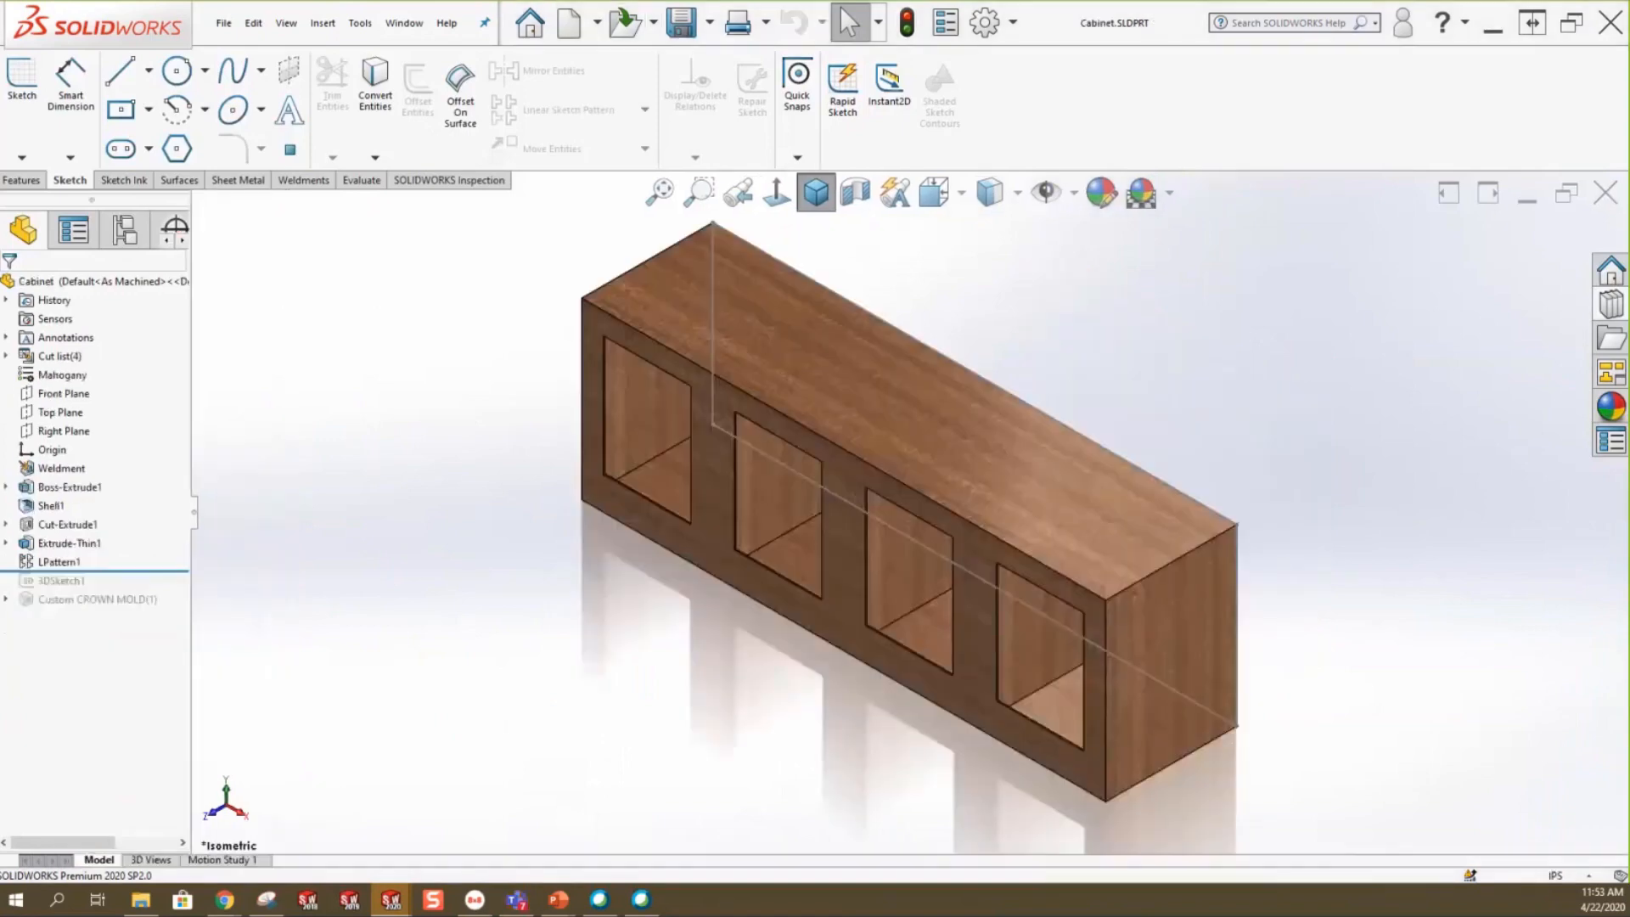
# Examine the cabinet's base extrusion, opening cuts, thin divider extrusion and linear divider pattern by highlighting each feature in turn.
pyautogui.click(48, 507)
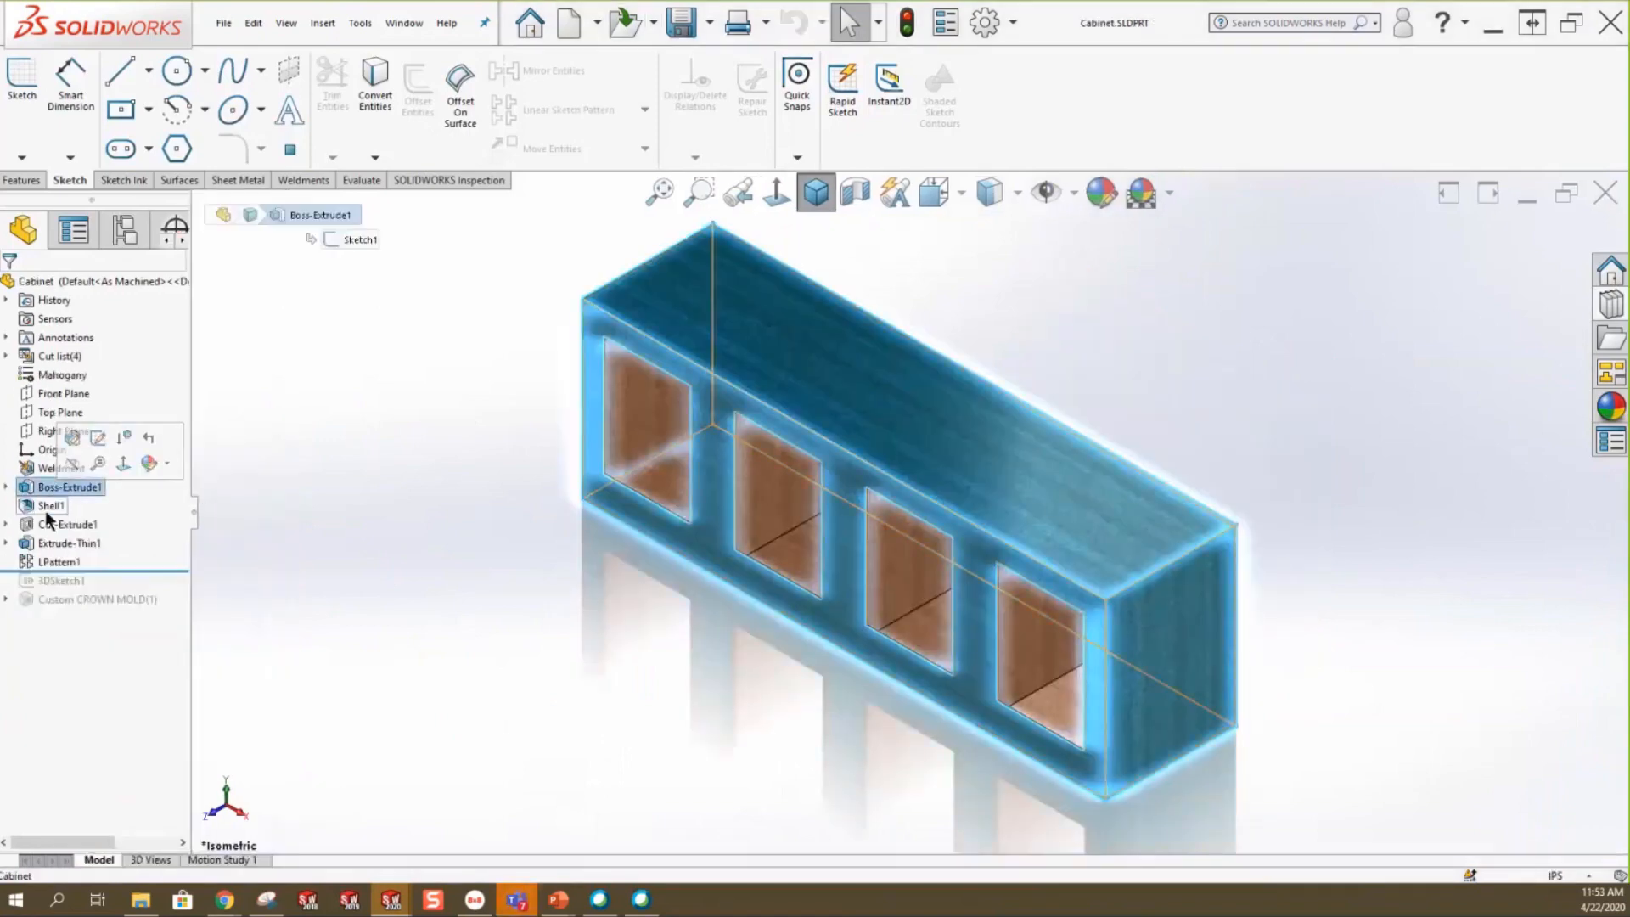
pyautogui.click(68, 526)
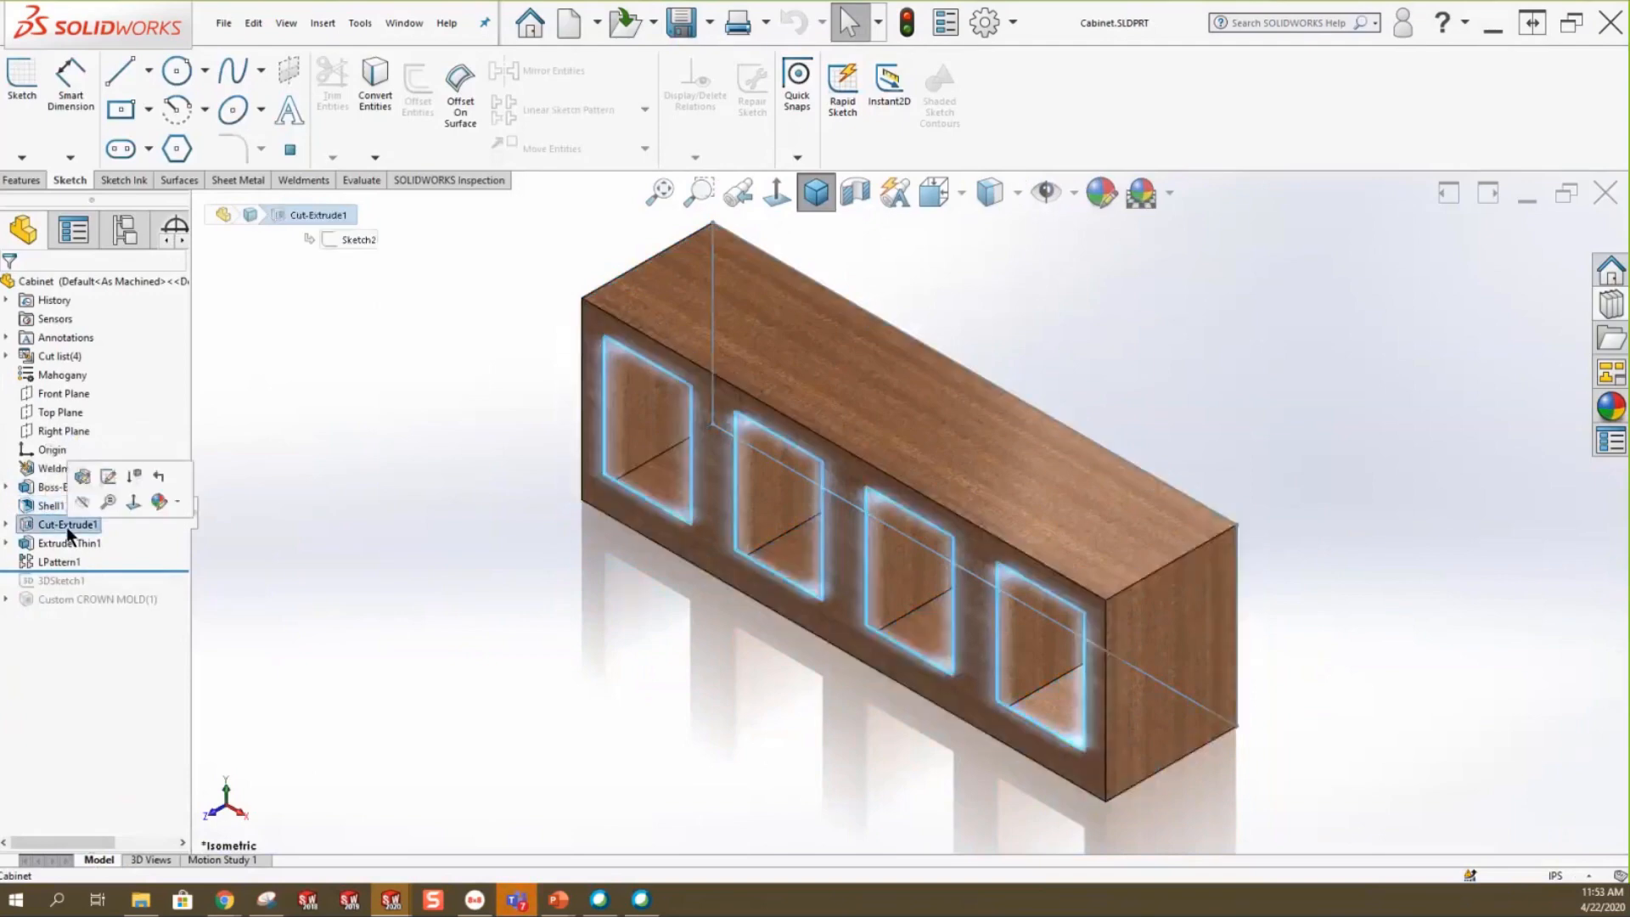
pyautogui.click(74, 541)
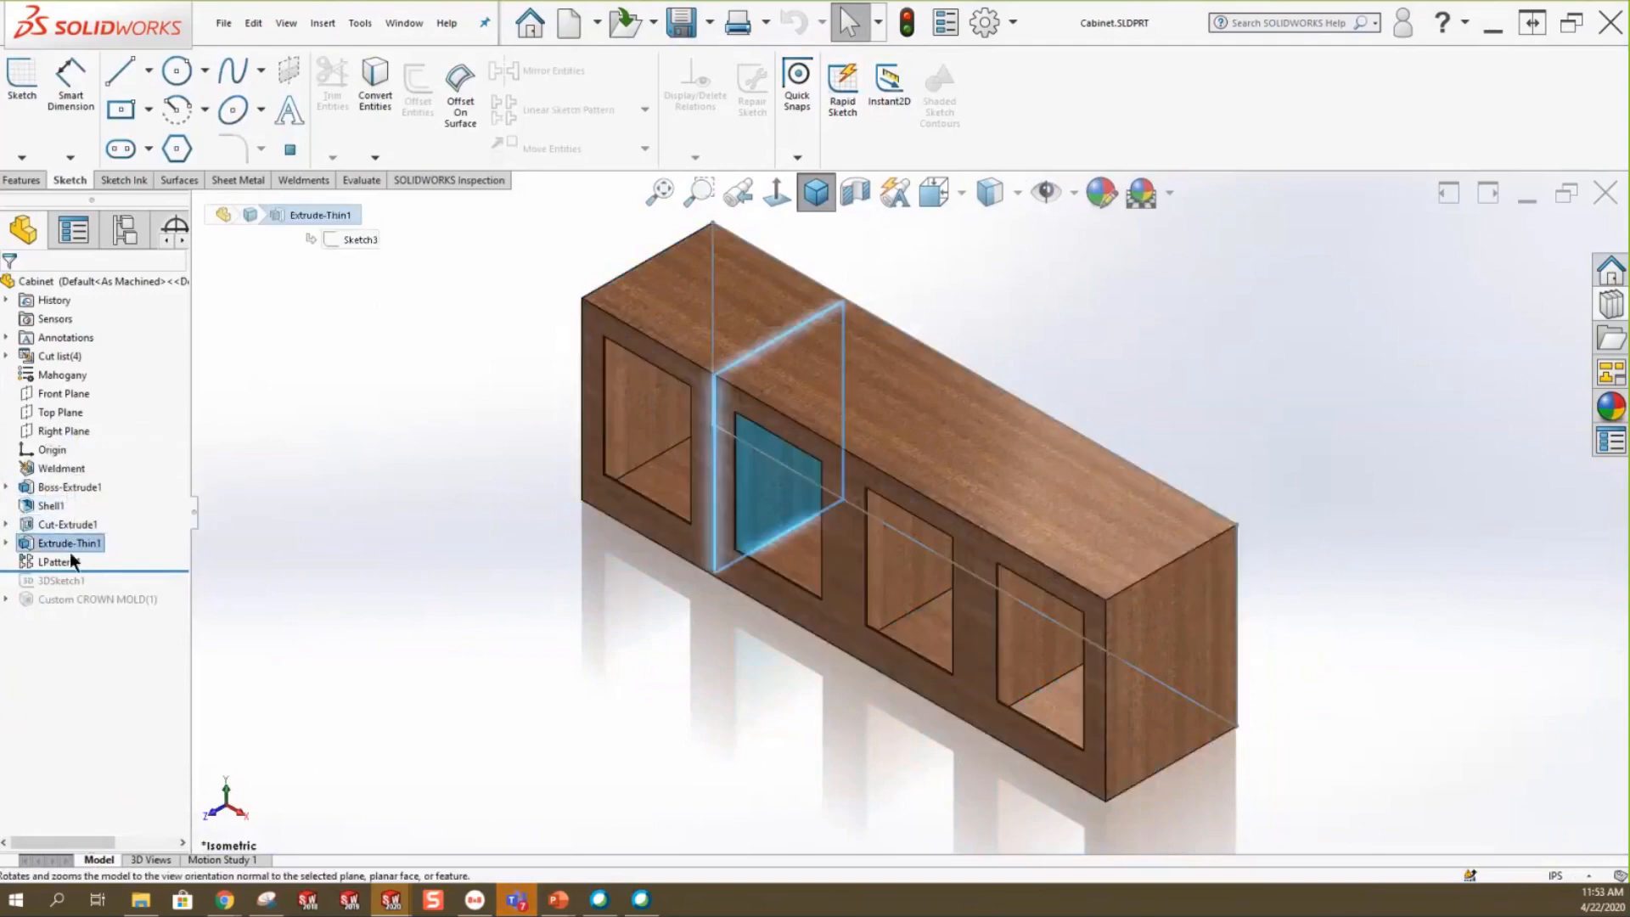
pyautogui.click(59, 561)
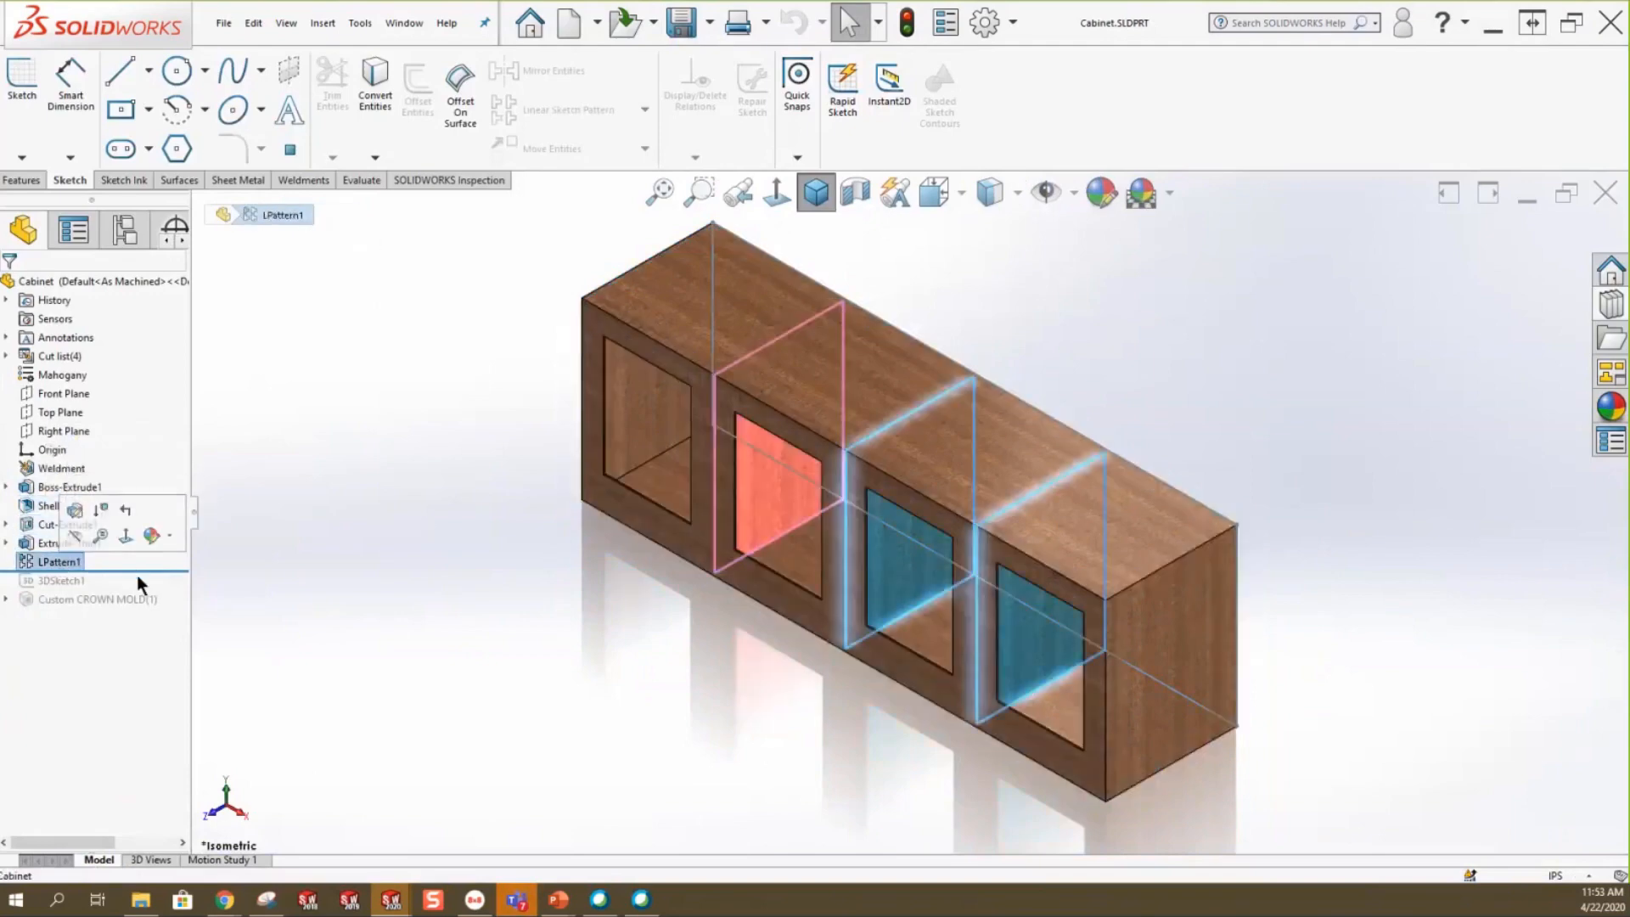
# Roll the cabinet history forward to the end so that it includes 3DSketch1 and the custom crown mold.
pyautogui.click(183, 571)
pyautogui.moveTo(182, 572); pyautogui.dragTo(291, 608)
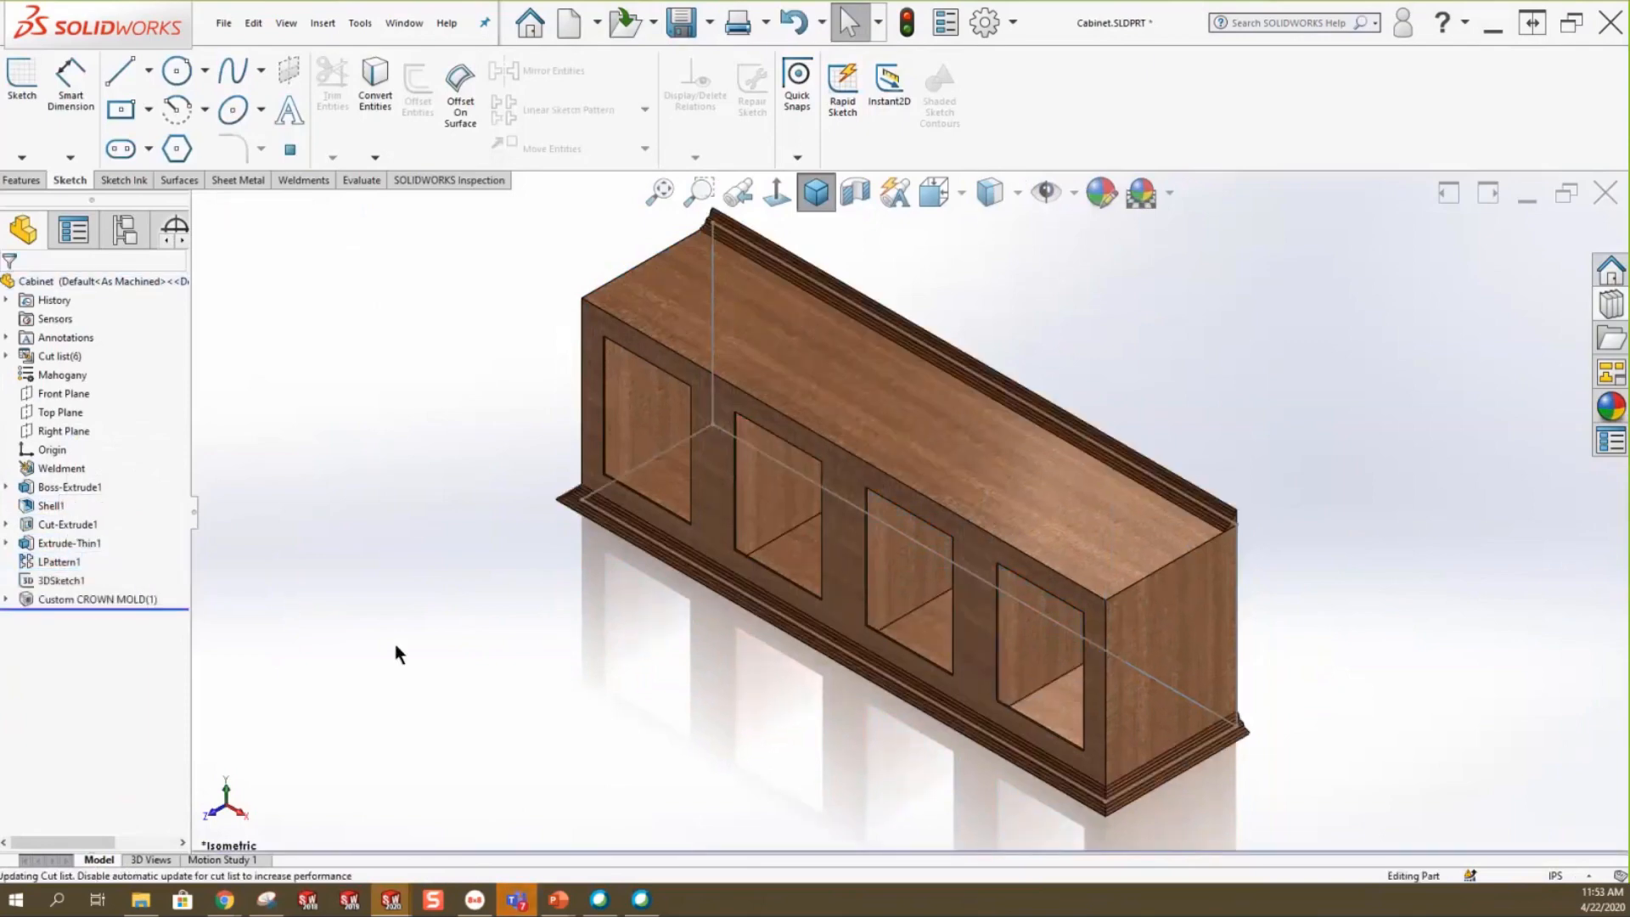
pyautogui.press('space')
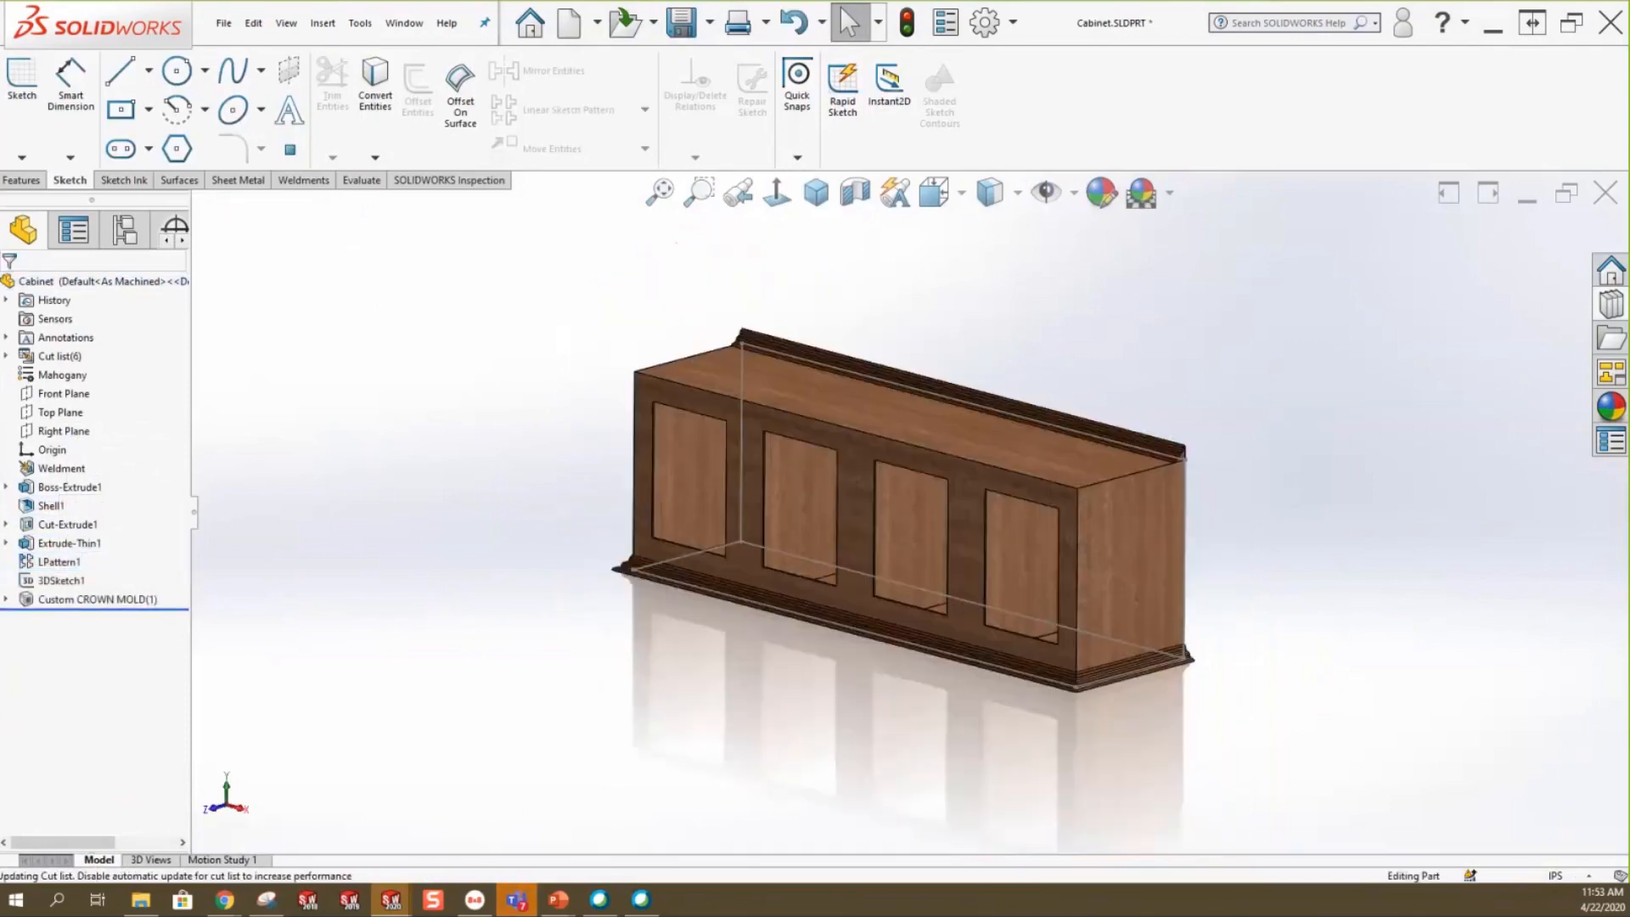
# Inspect the crown mold's profile sketch up close at the cabinet's base corner, and return to the isometric view.
pyautogui.click(6, 600)
pyautogui.click(71, 637)
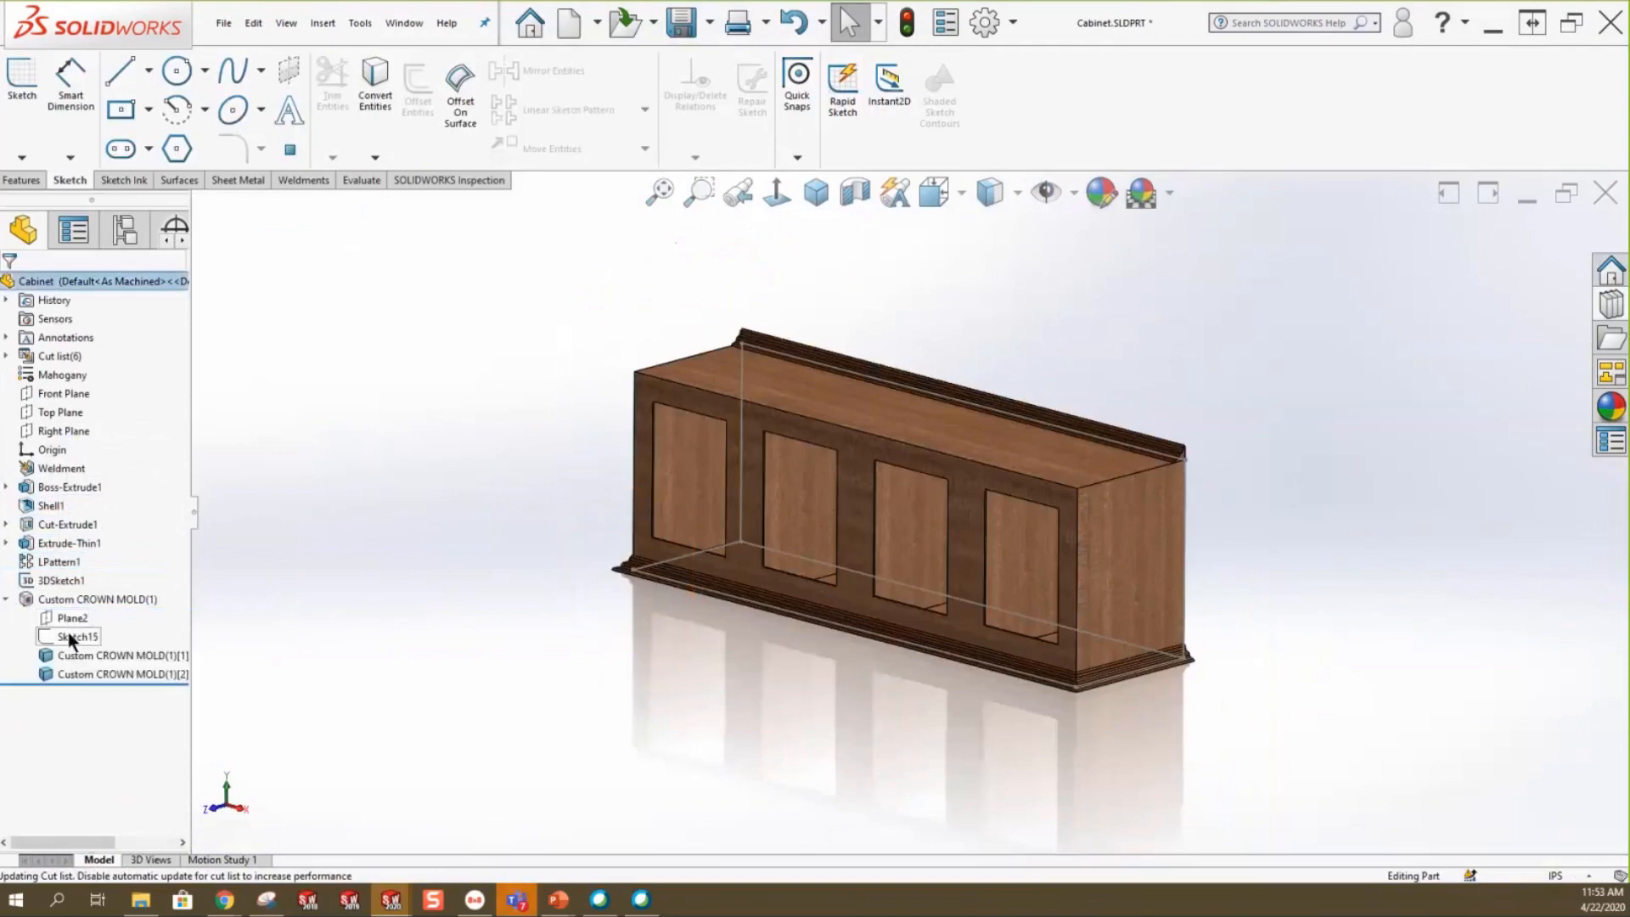
pyautogui.scroll(-2, 660, 569)
pyautogui.scroll(-5, 660, 568)
pyautogui.scroll(-5, 757, 434)
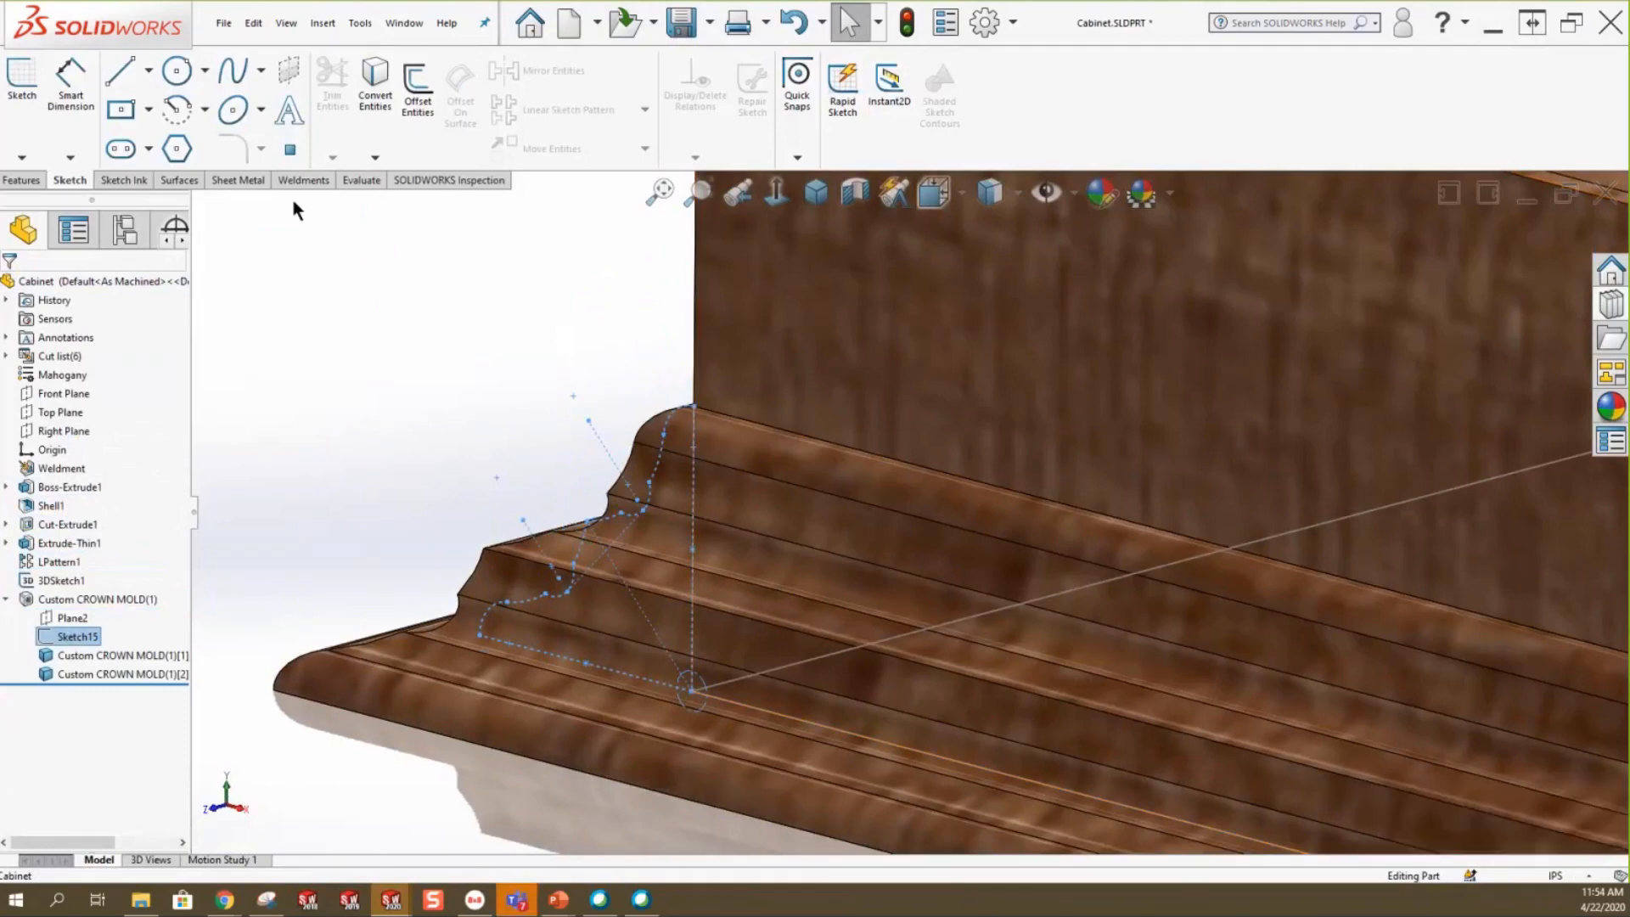
pyautogui.click(348, 577)
pyautogui.scroll(2, 713, 528)
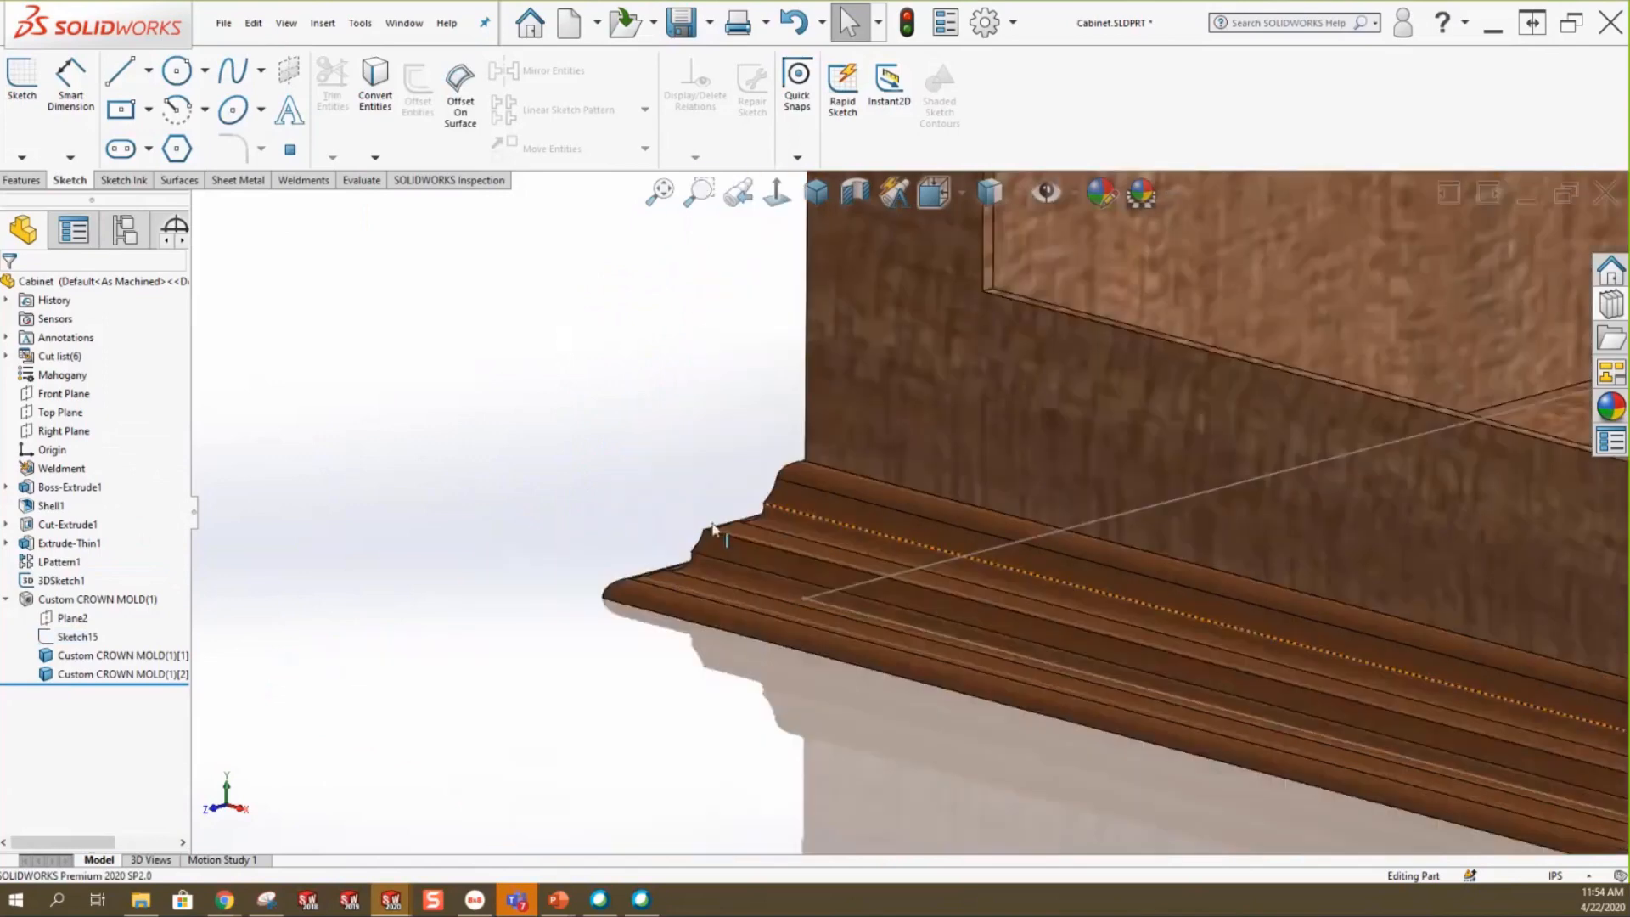
pyautogui.scroll(3, 713, 528)
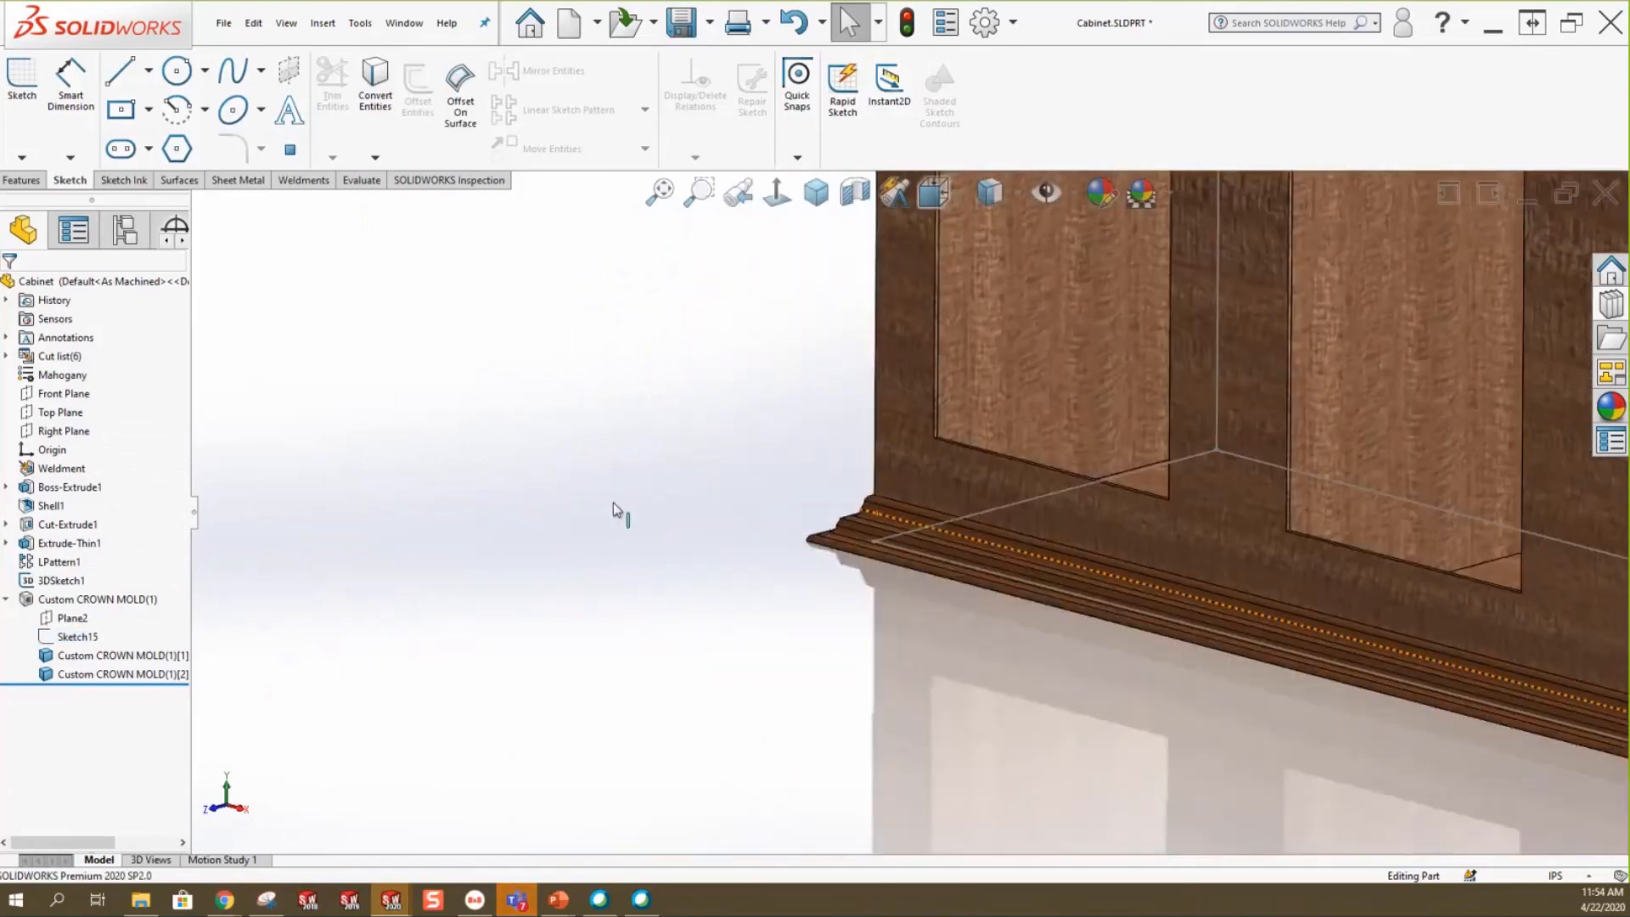
pyautogui.click(815, 192)
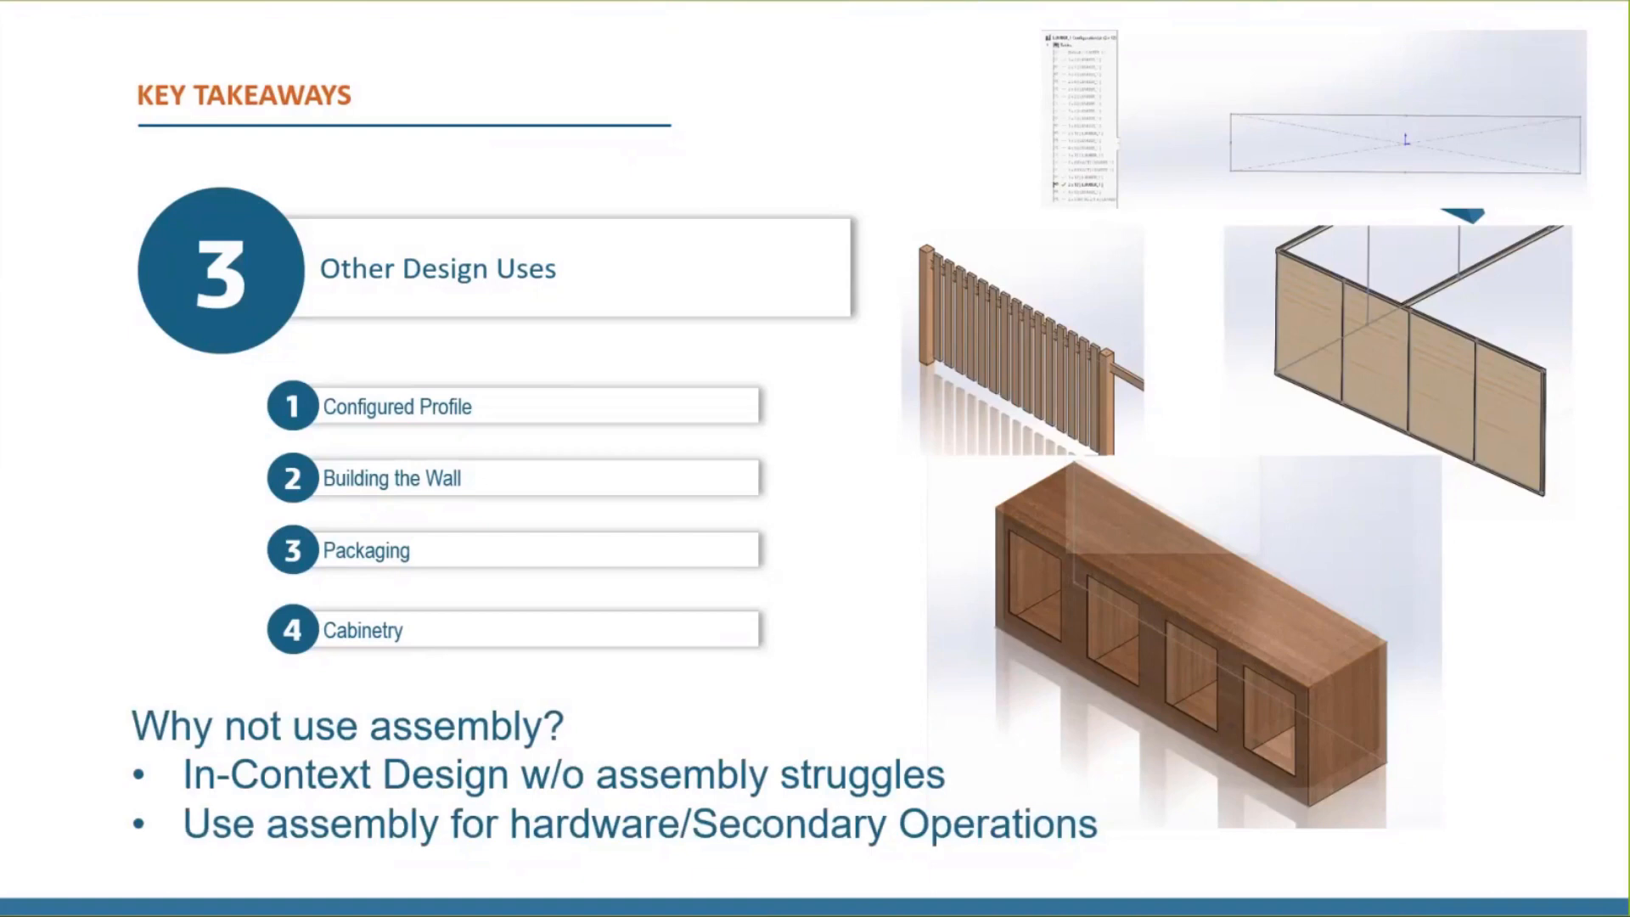
pyautogui.press('Right')
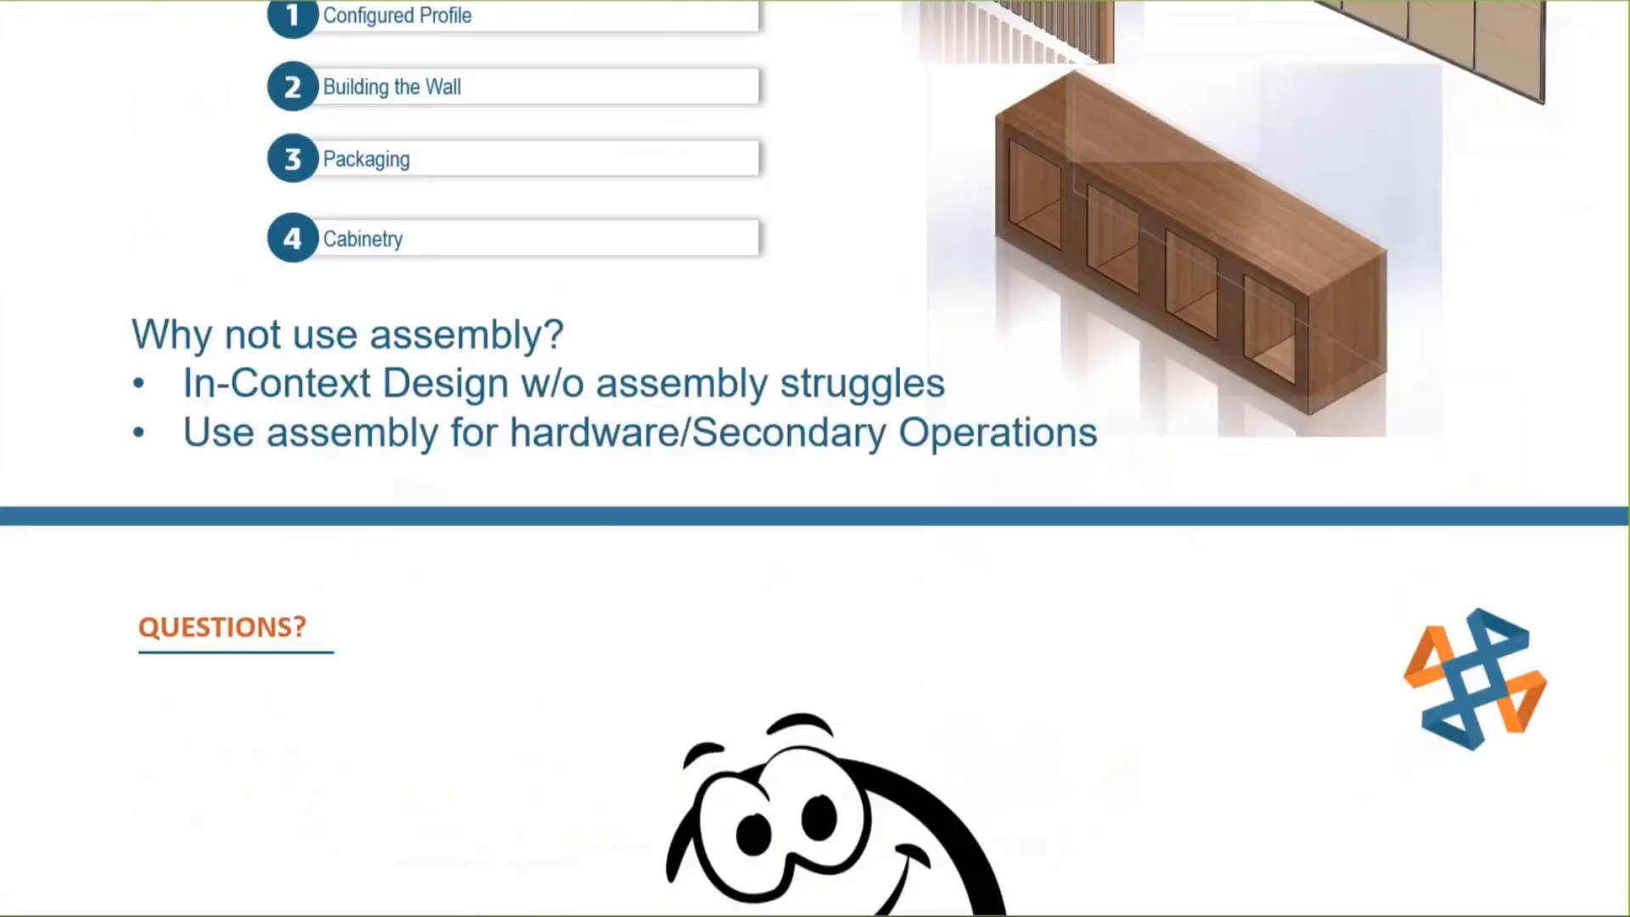
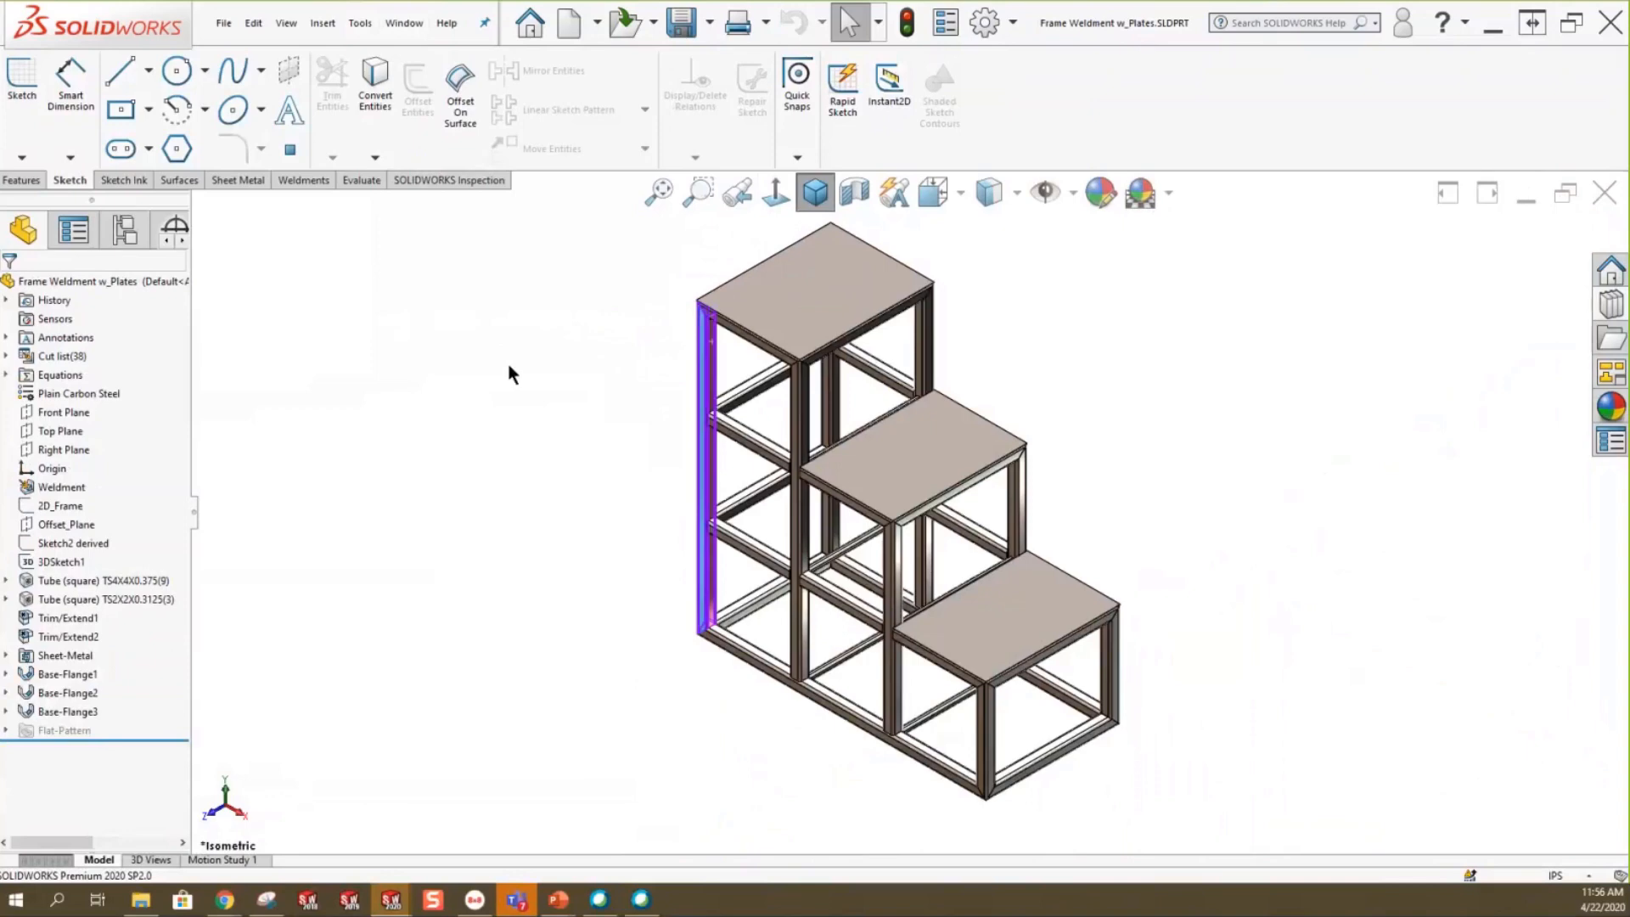
# Make a new assembly from the Frame Weldment w_Plates part and place the part at the assembly origin.
pyautogui.click(508, 365)
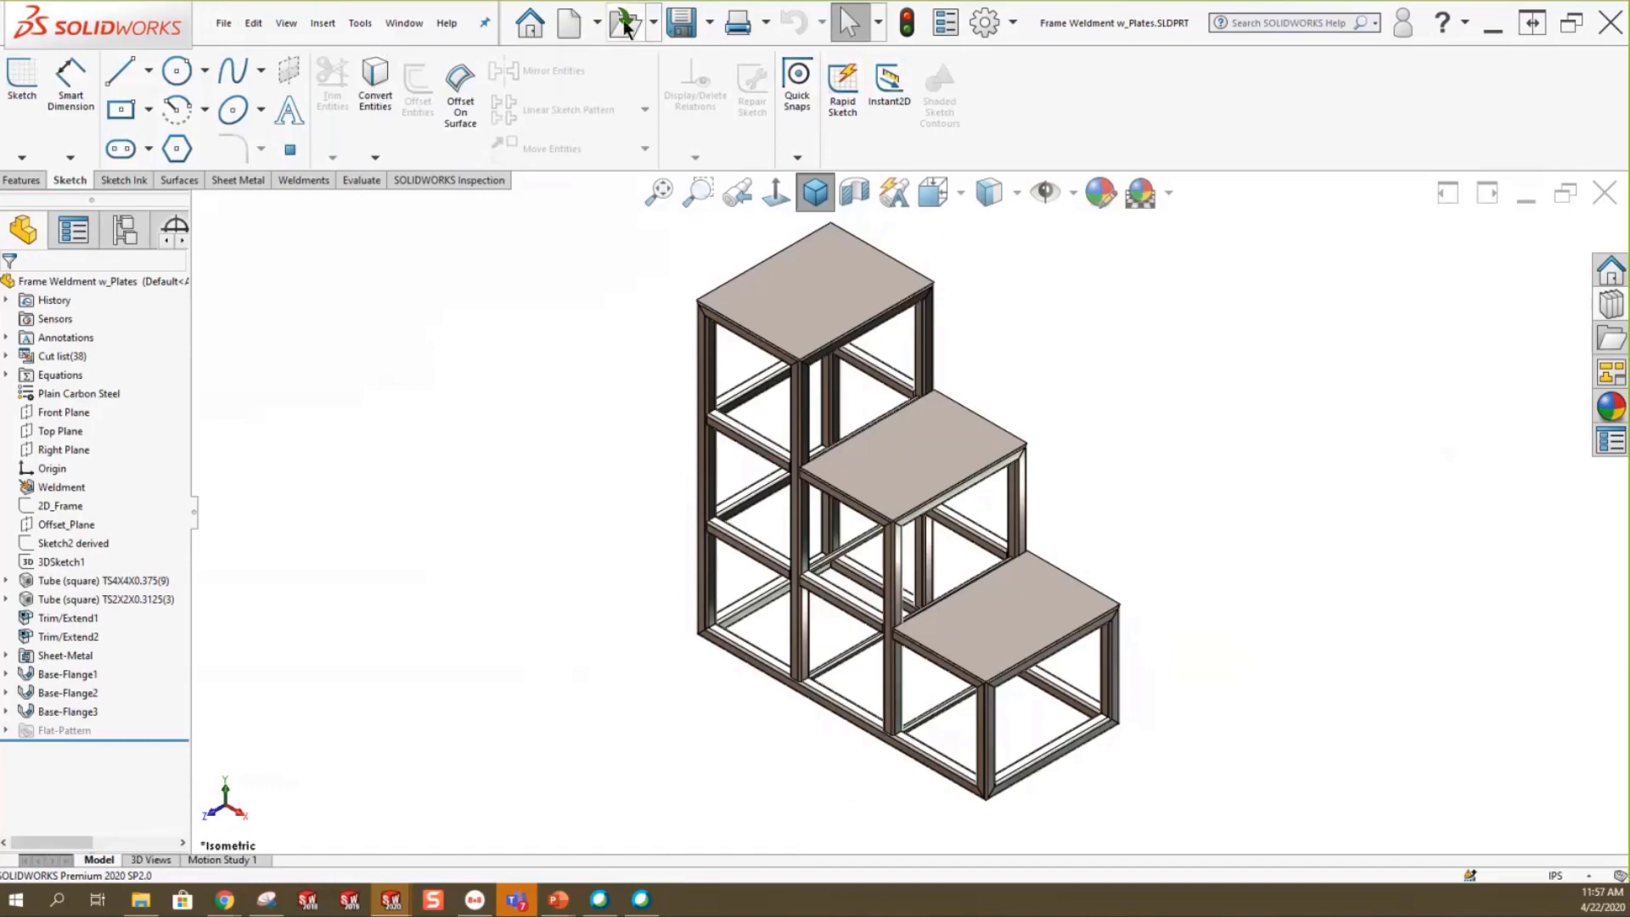
pyautogui.click(597, 23)
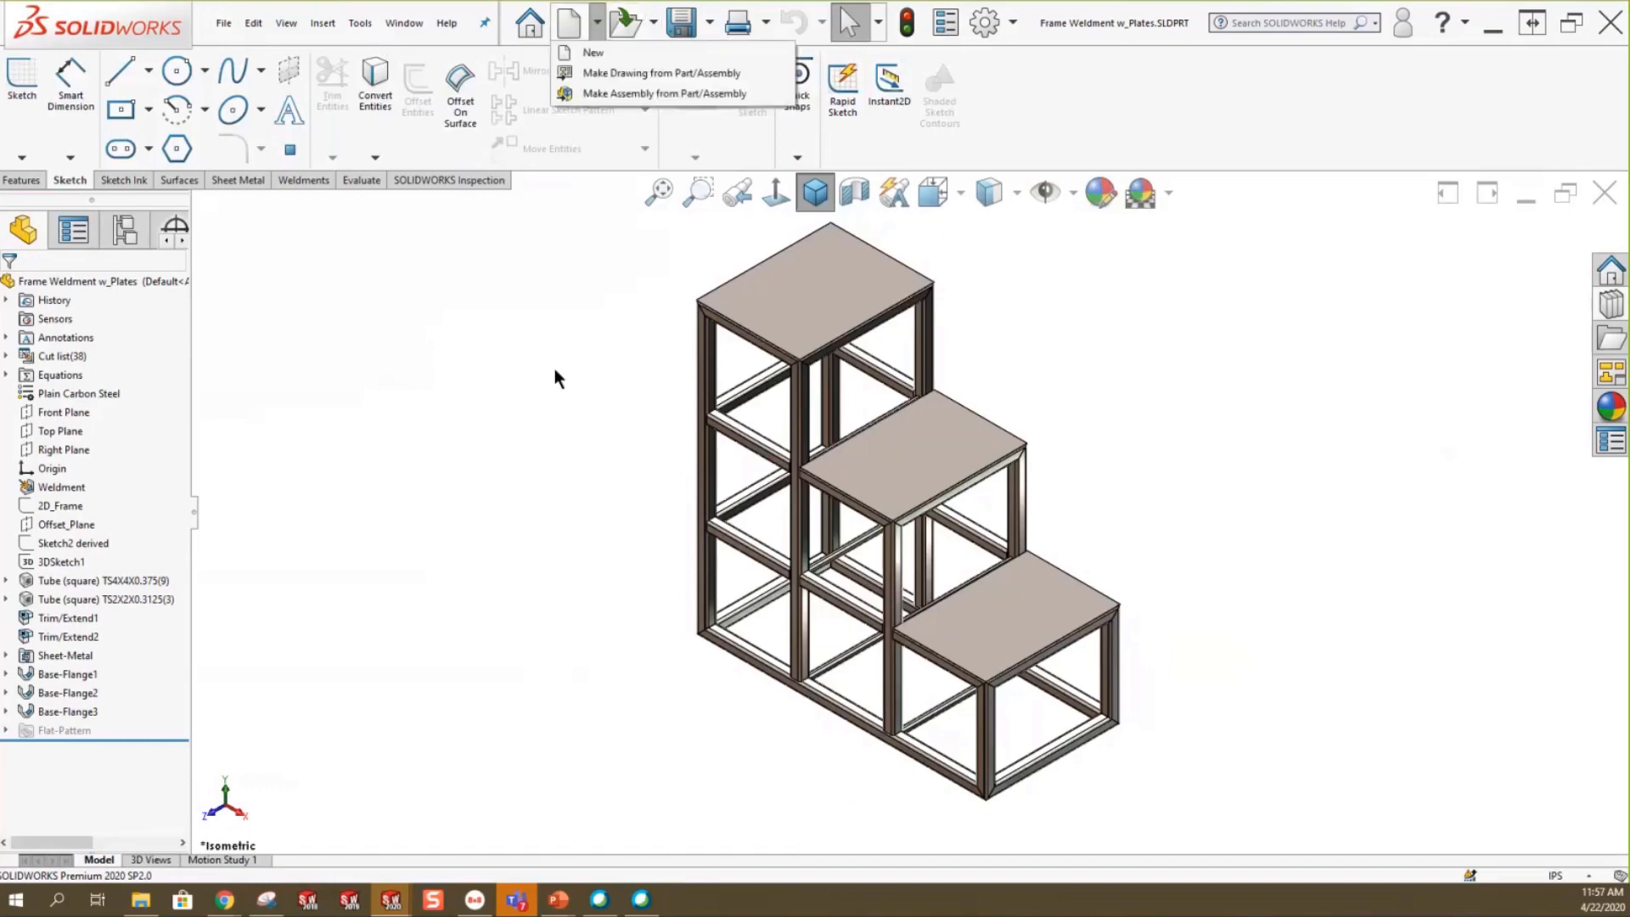
pyautogui.click(609, 89)
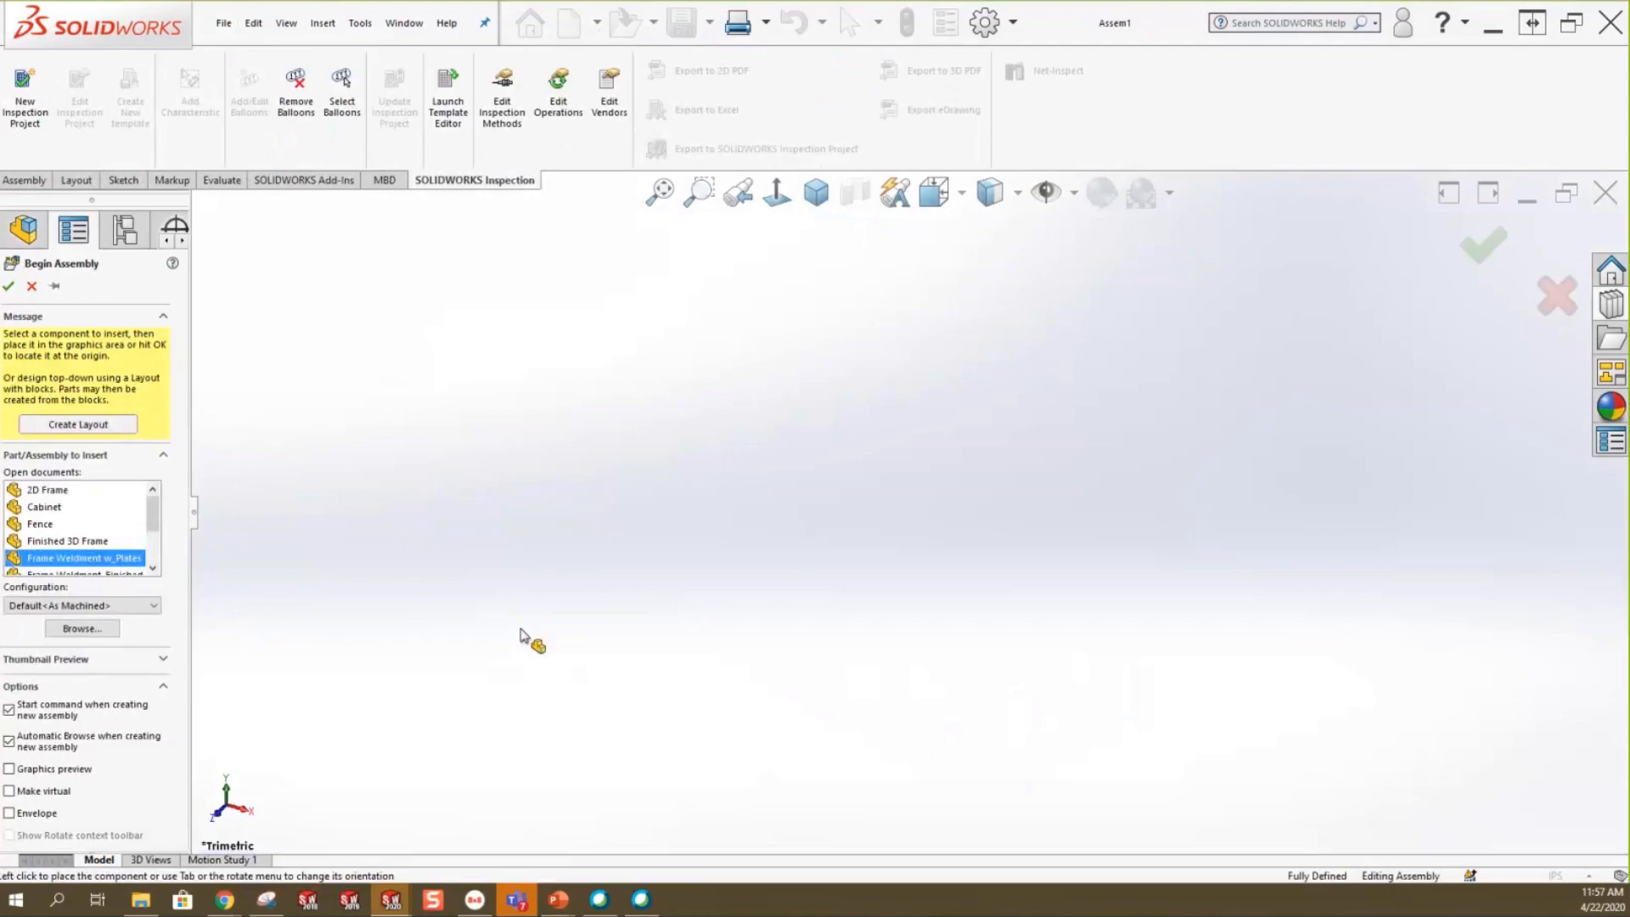
pyautogui.click(10, 287)
pyautogui.scroll(-4, 951, 484)
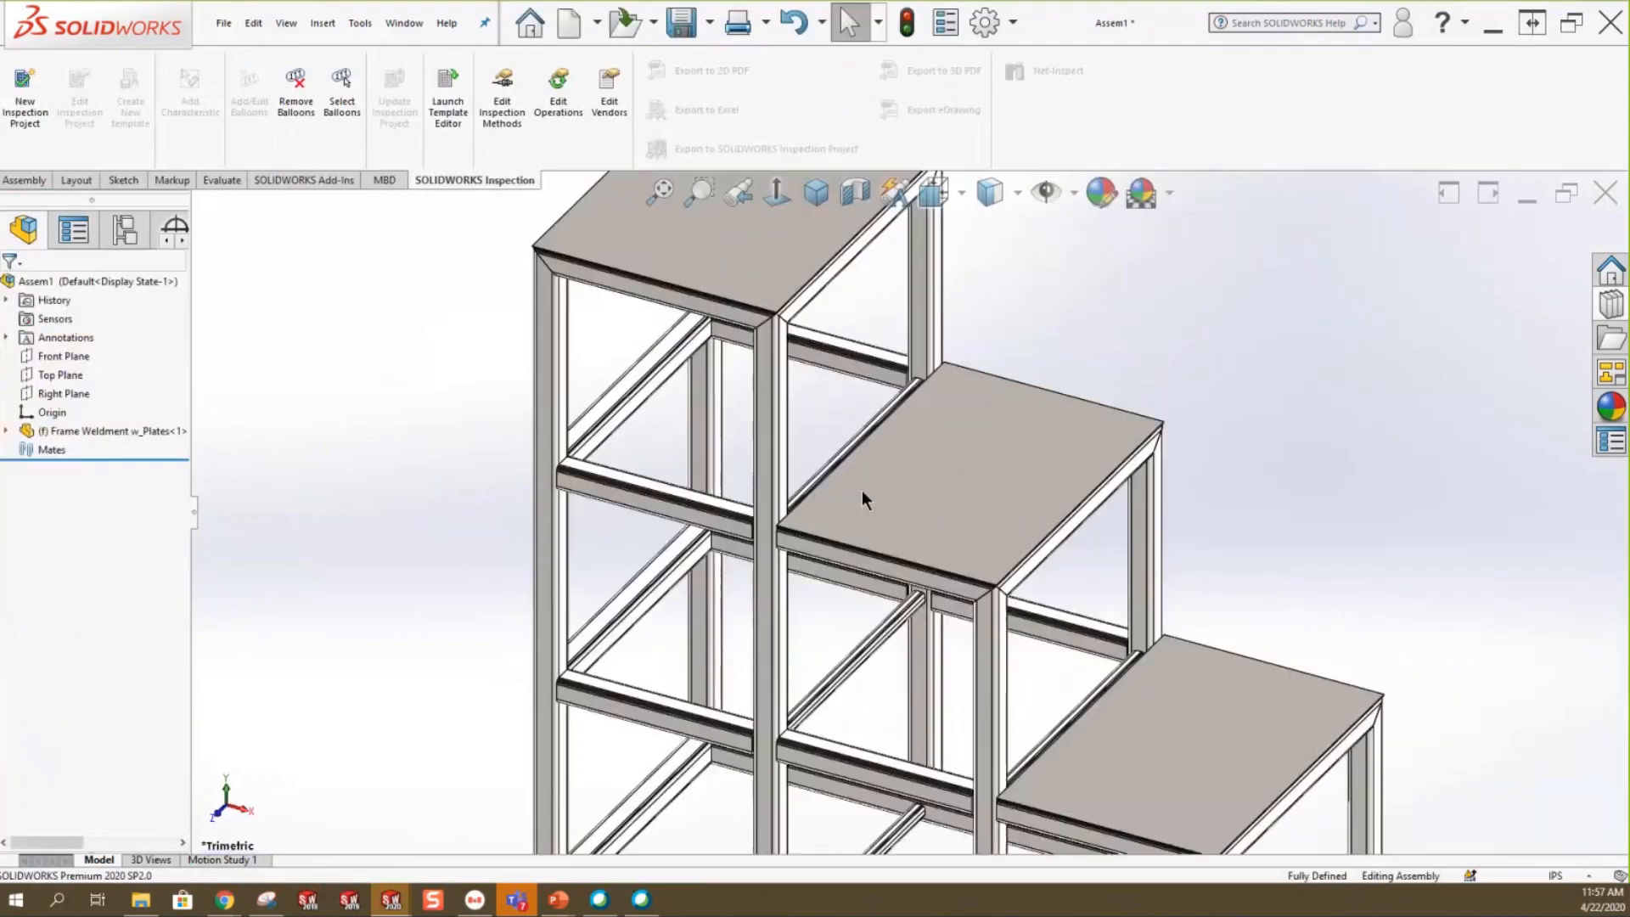
pyautogui.scroll(-4, 825, 561)
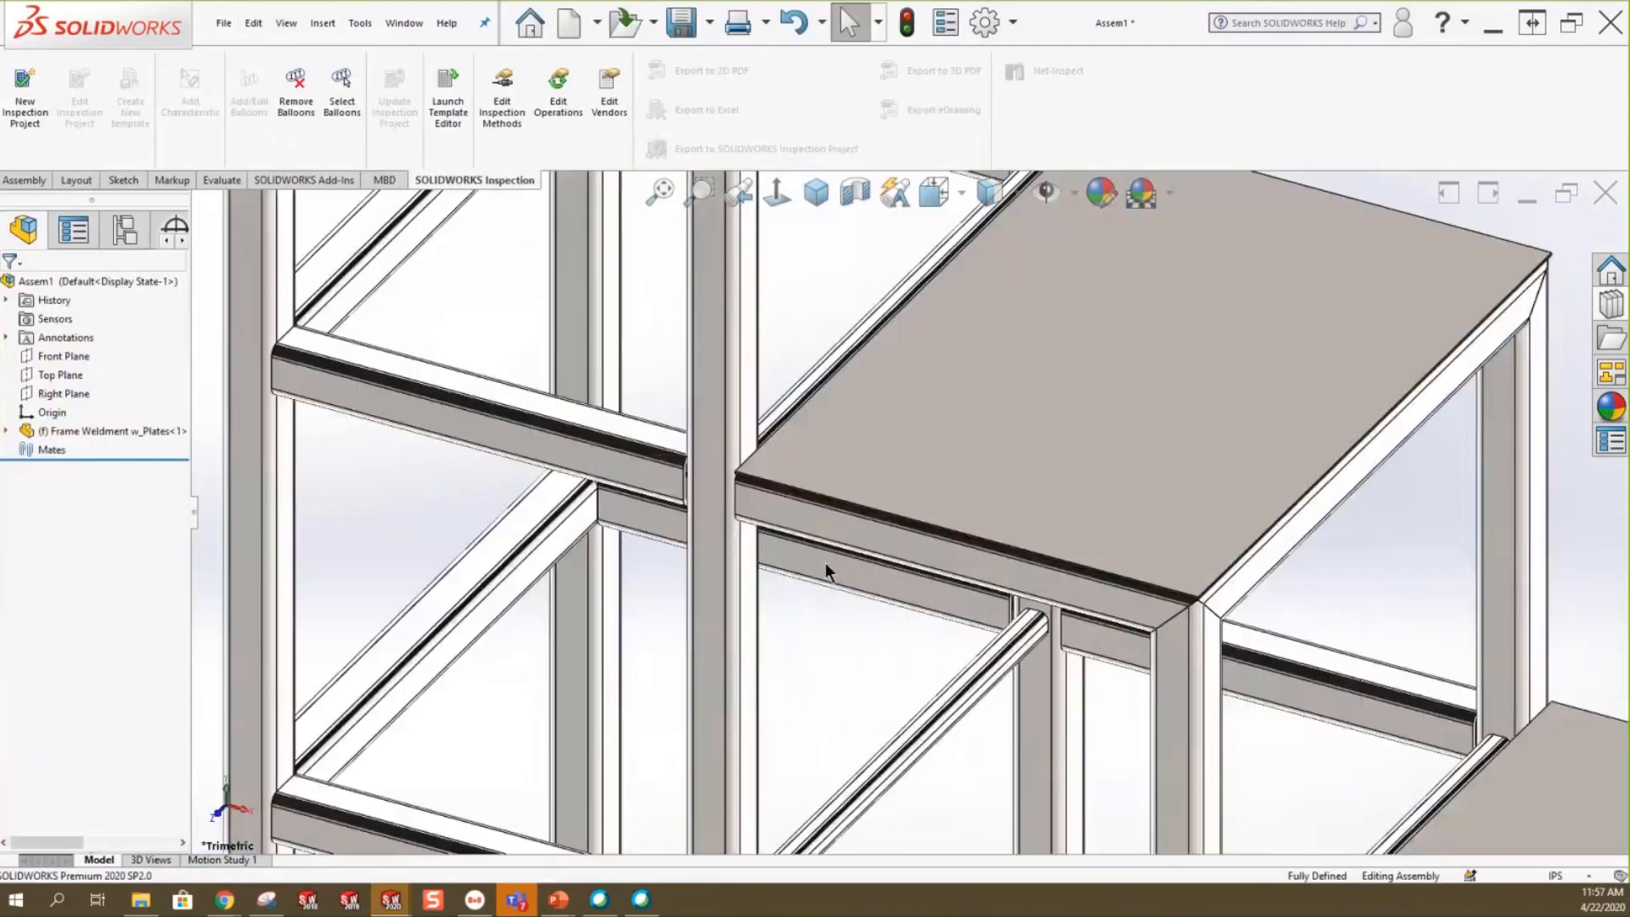
pyautogui.click(776, 478)
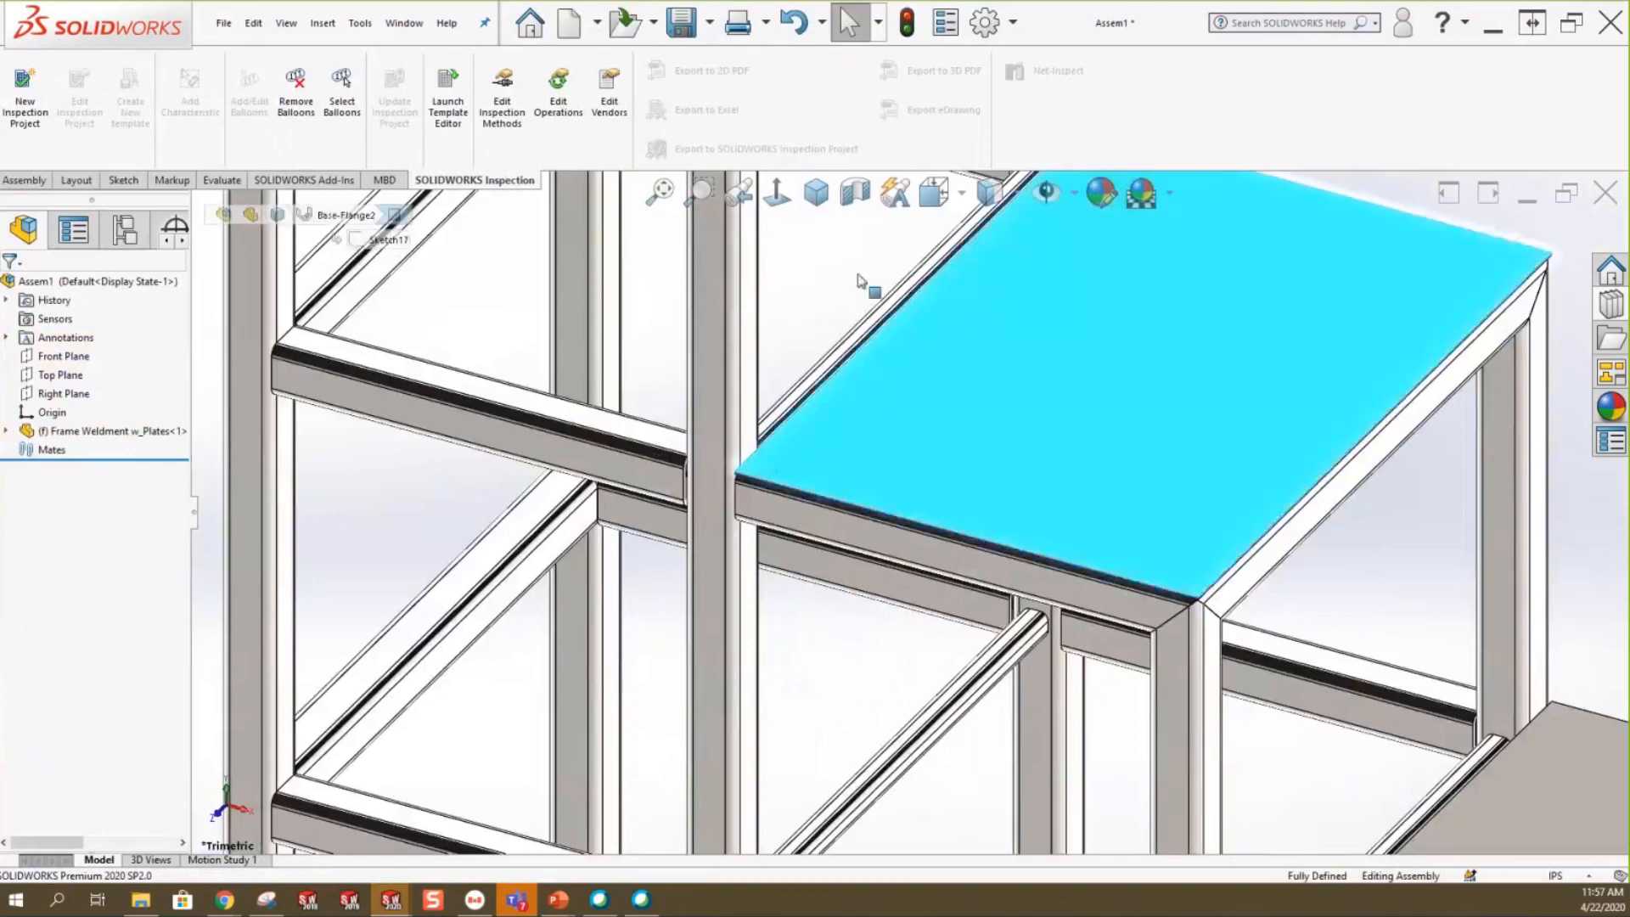
pyautogui.click(37, 178)
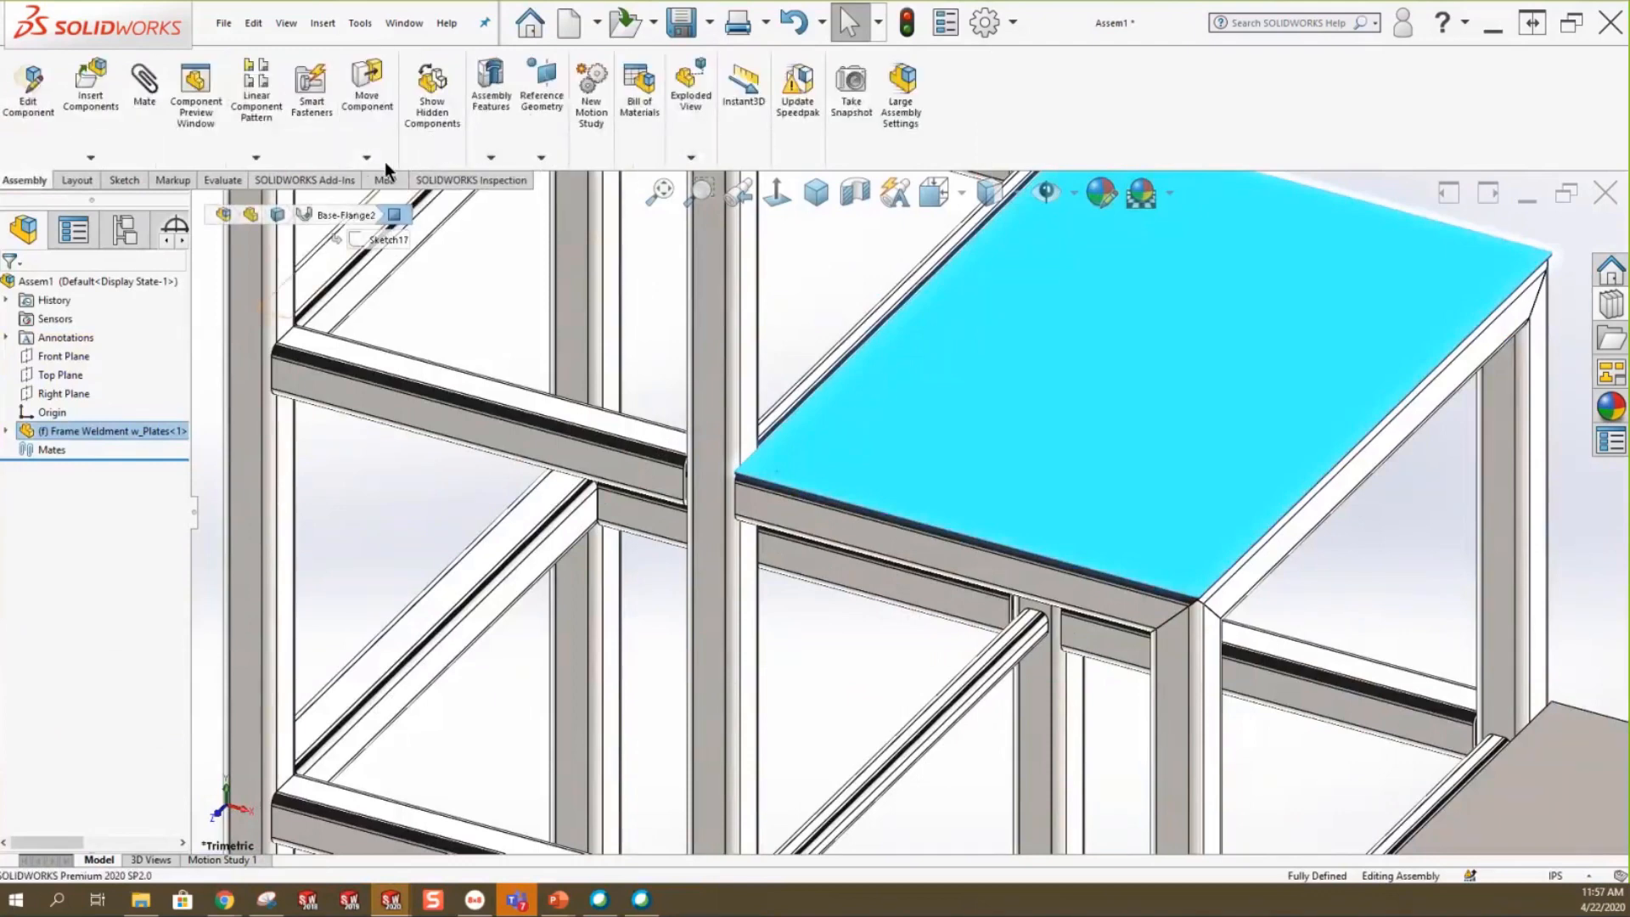
pyautogui.click(491, 157)
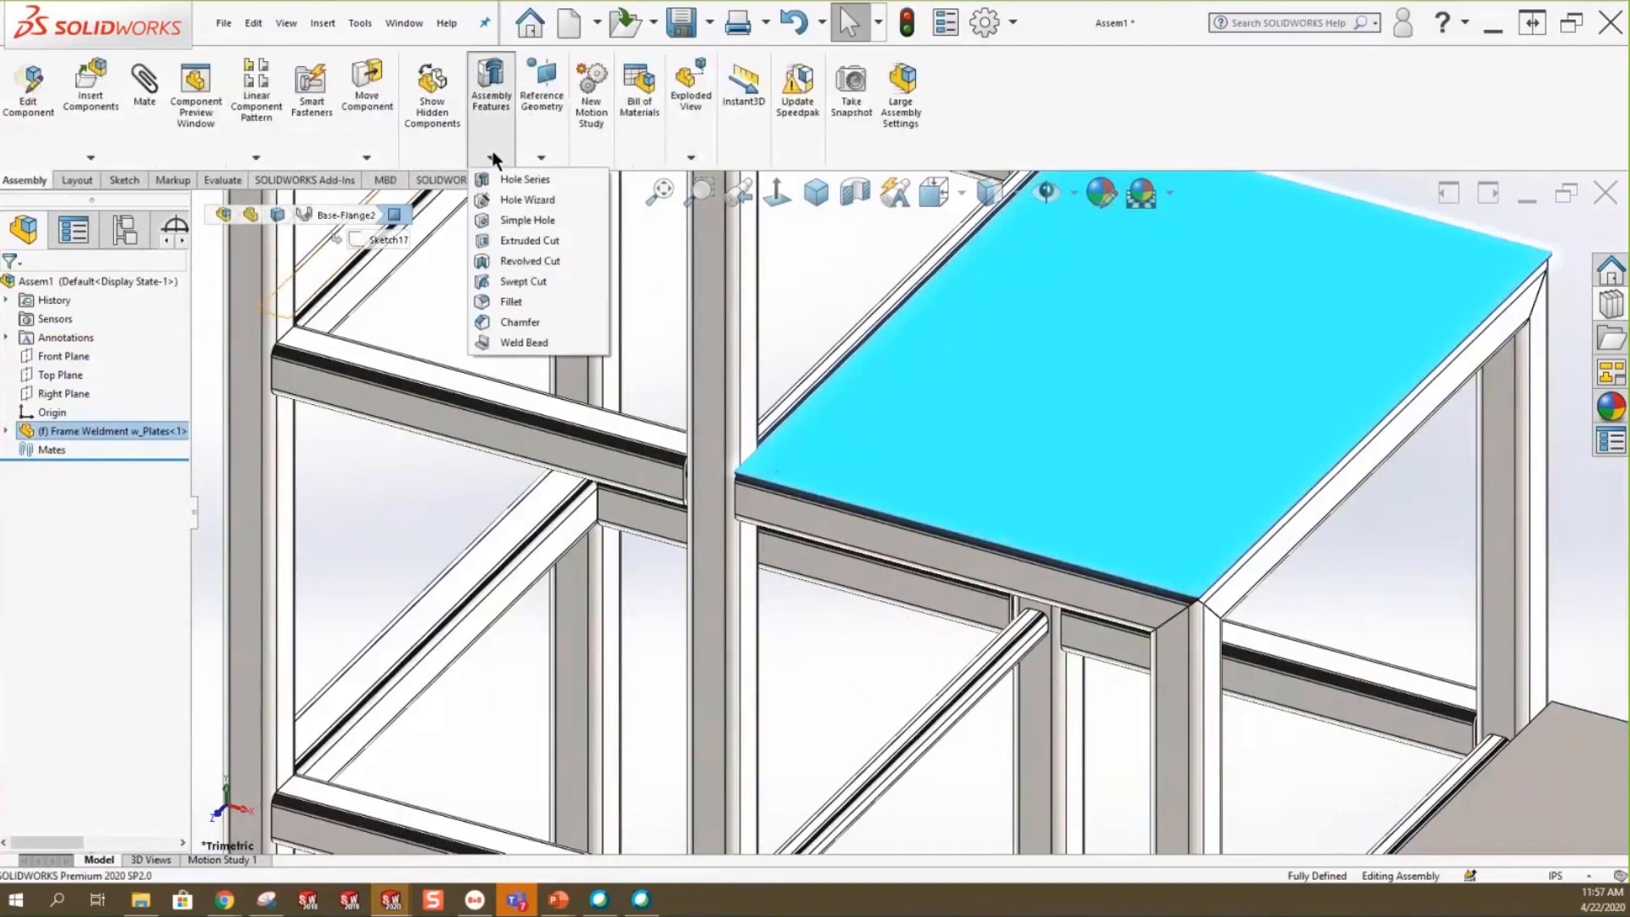
pyautogui.click(532, 222)
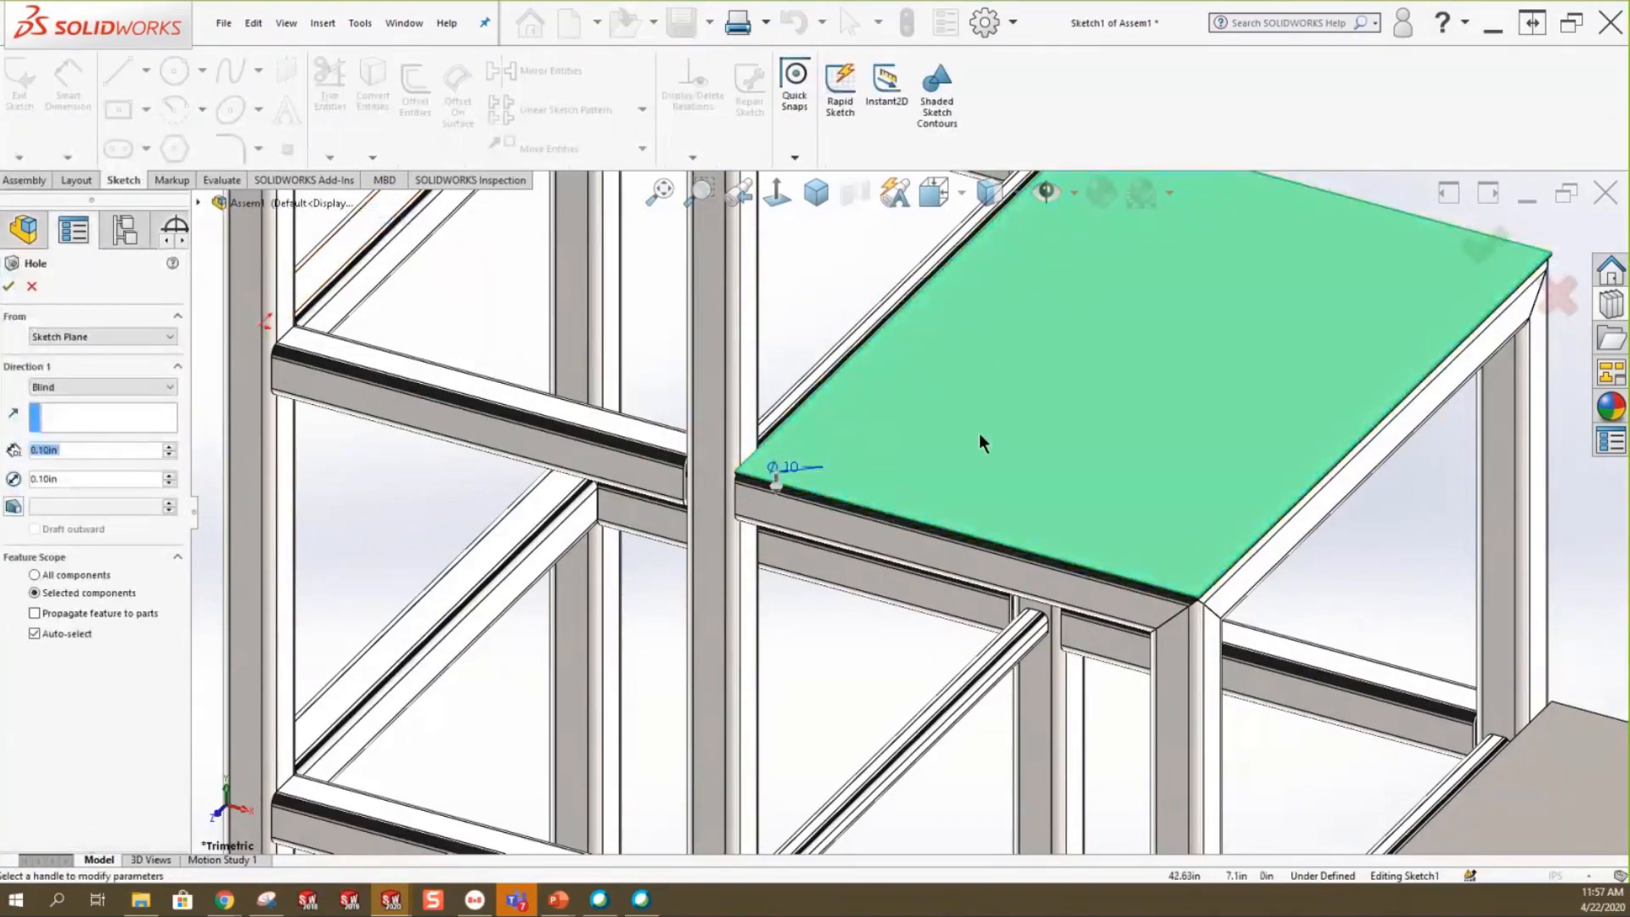
pyautogui.click(776, 192)
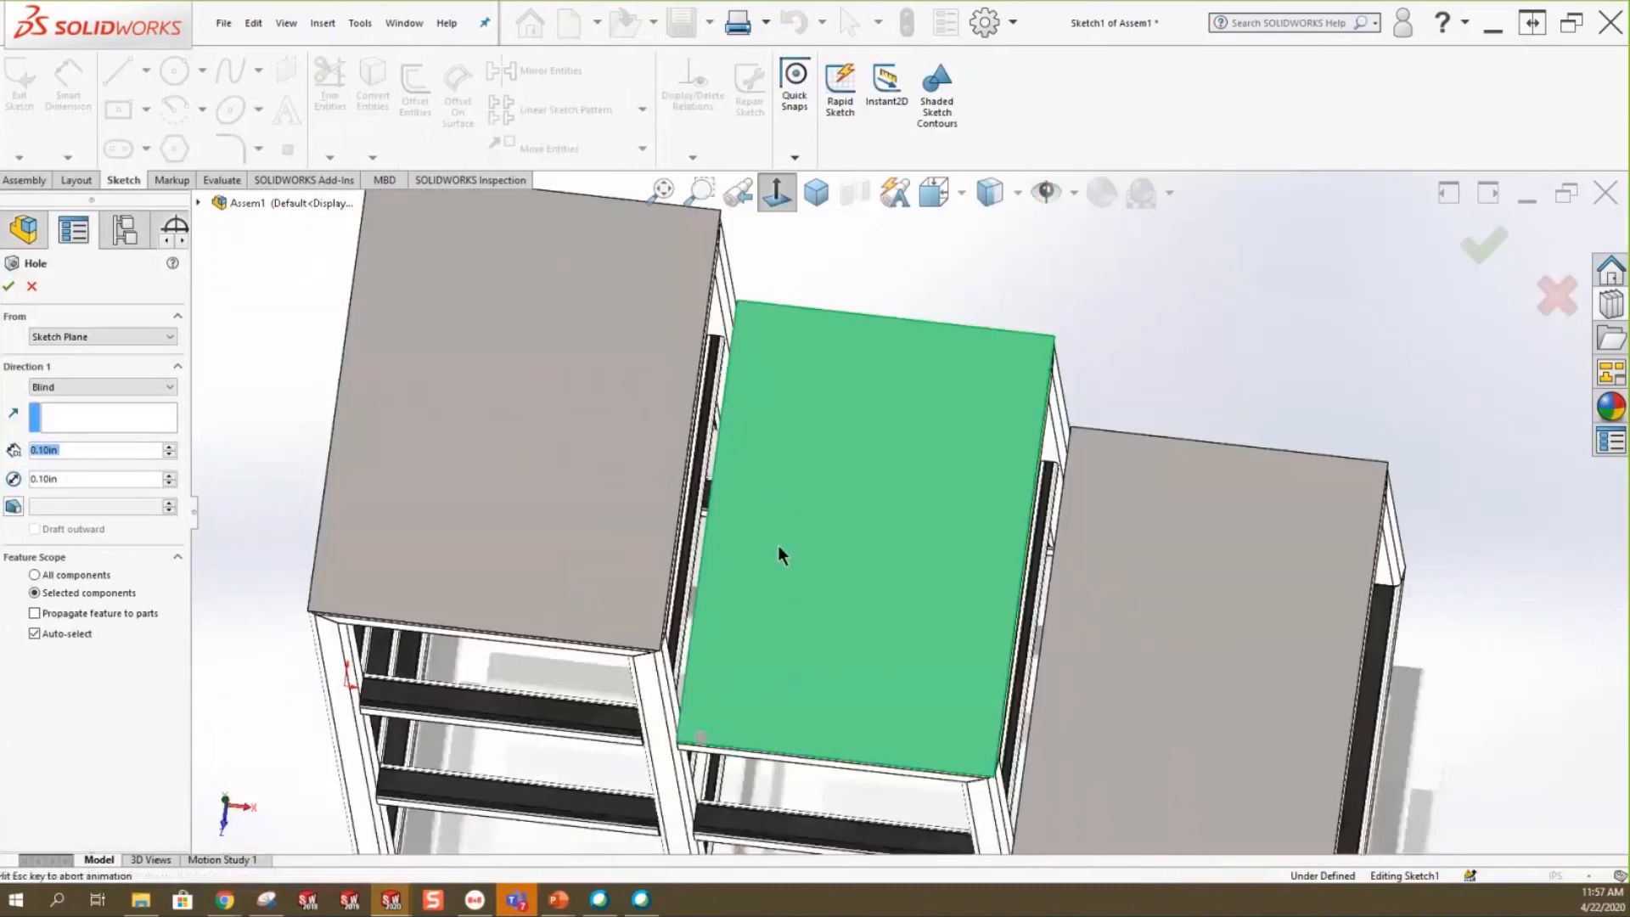
pyautogui.scroll(-1, 865, 399)
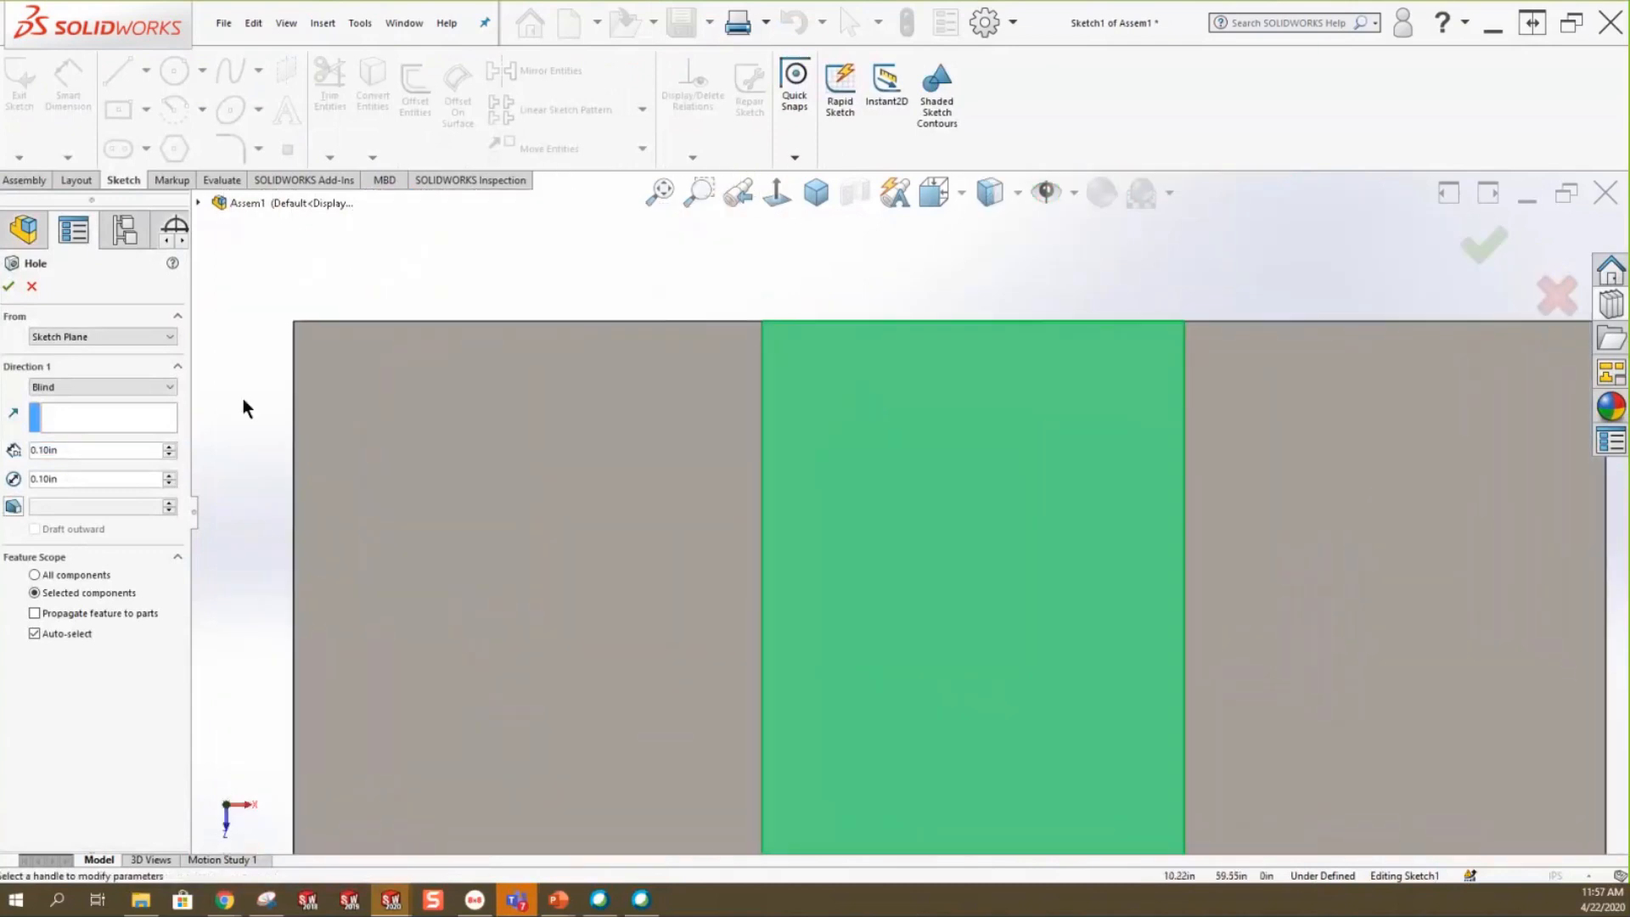
pyautogui.scroll(2, 813, 372)
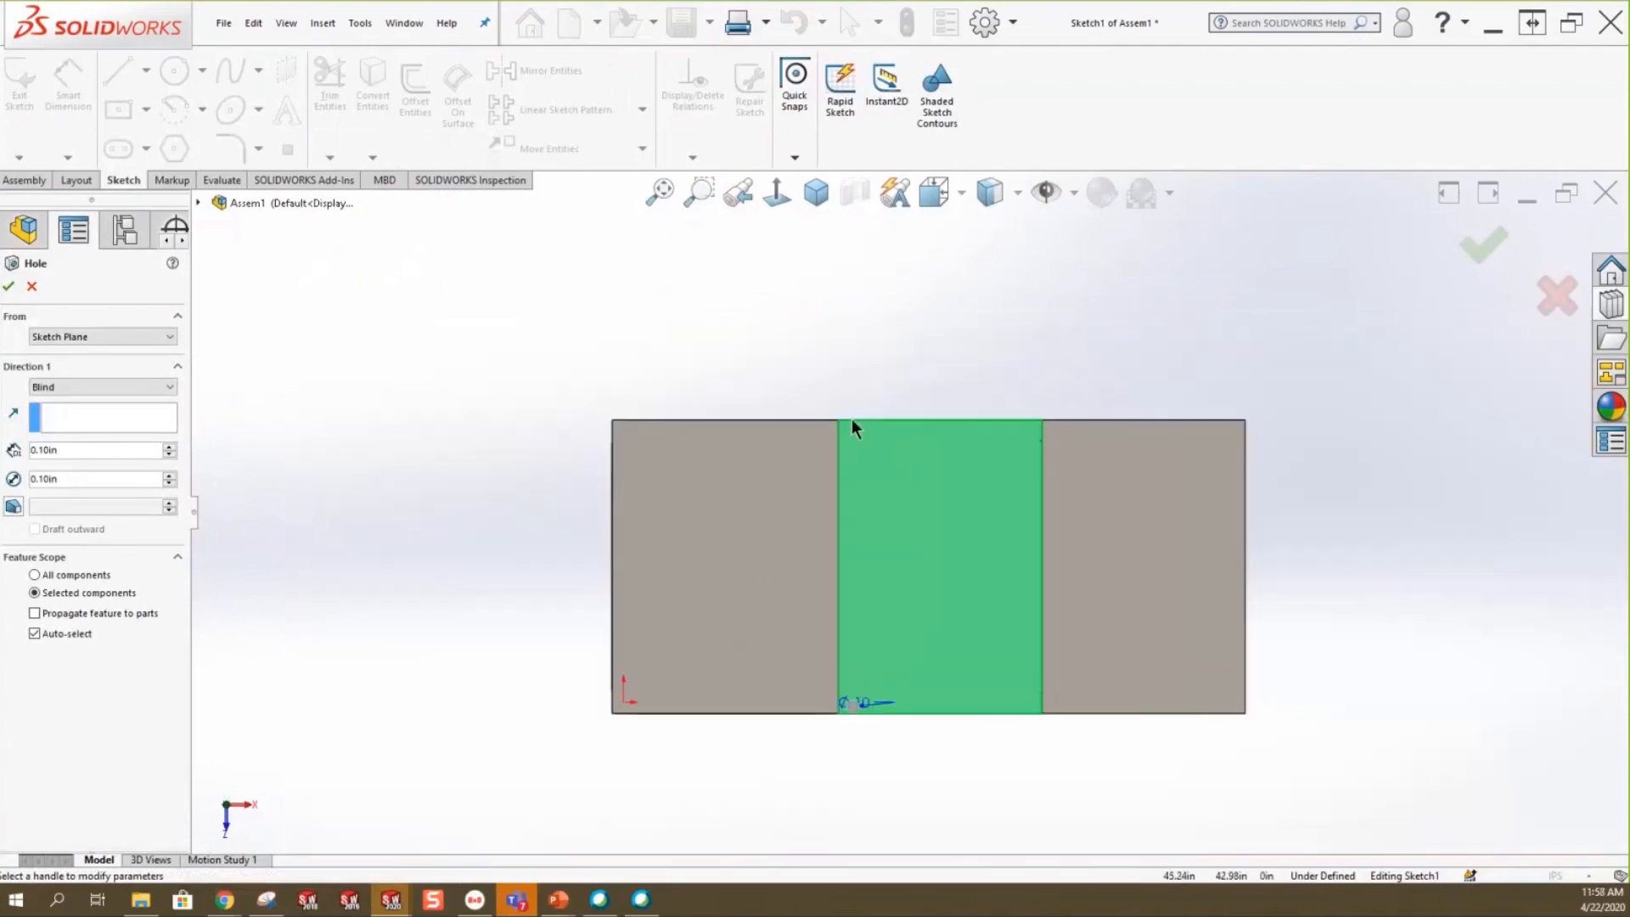
pyautogui.scroll(-3, 866, 649)
pyautogui.scroll(-2, 865, 648)
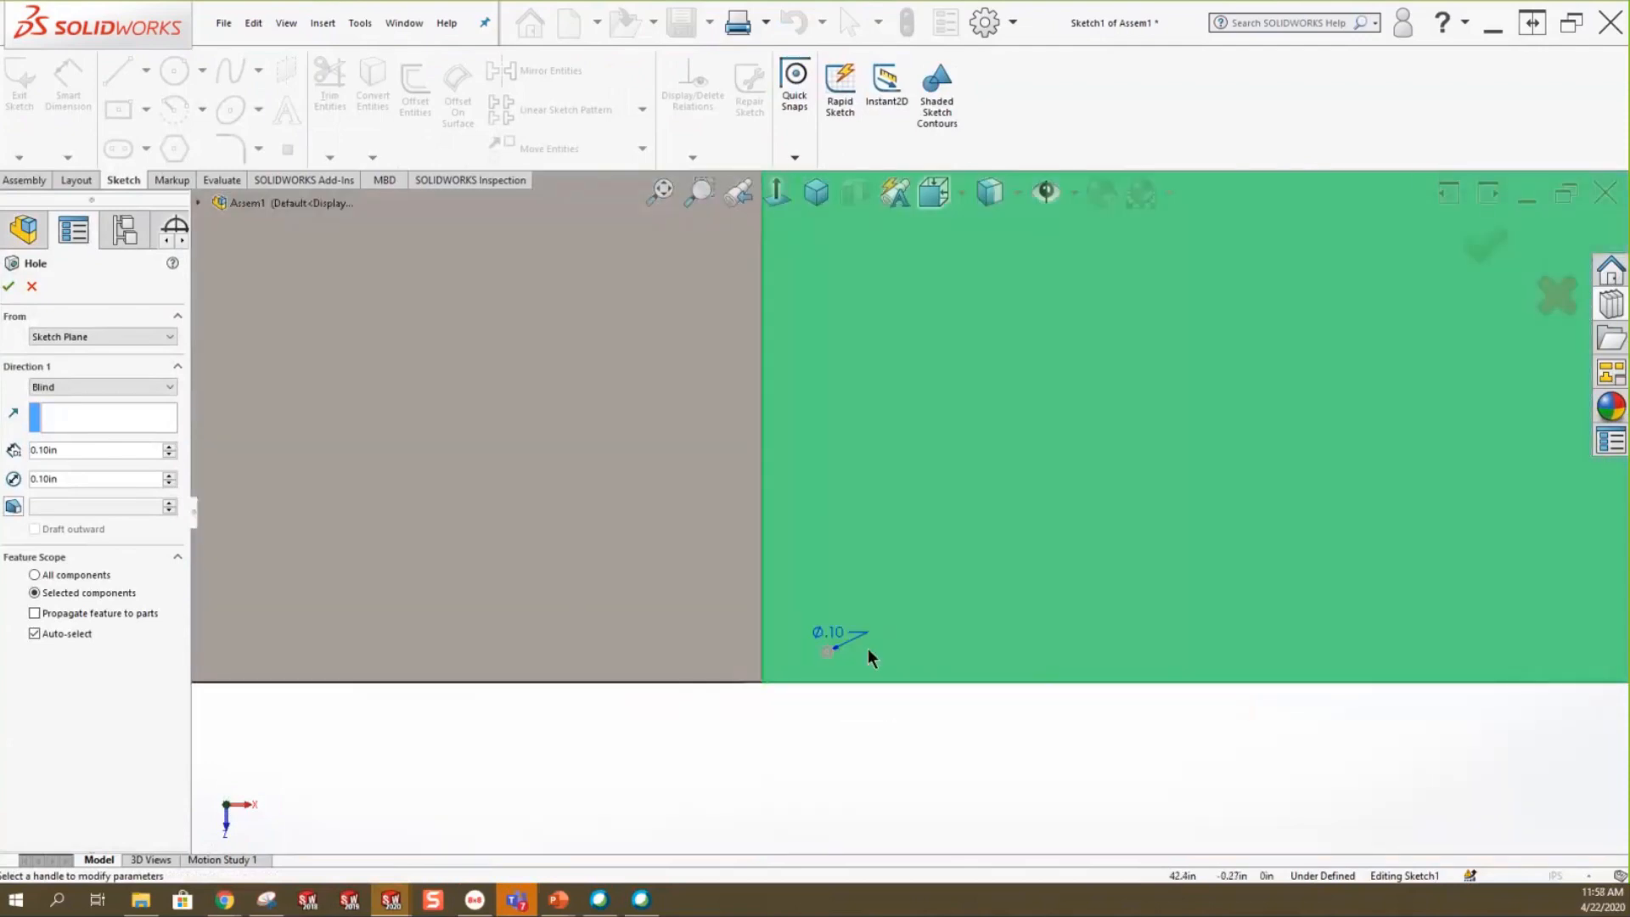
pyautogui.click(31, 286)
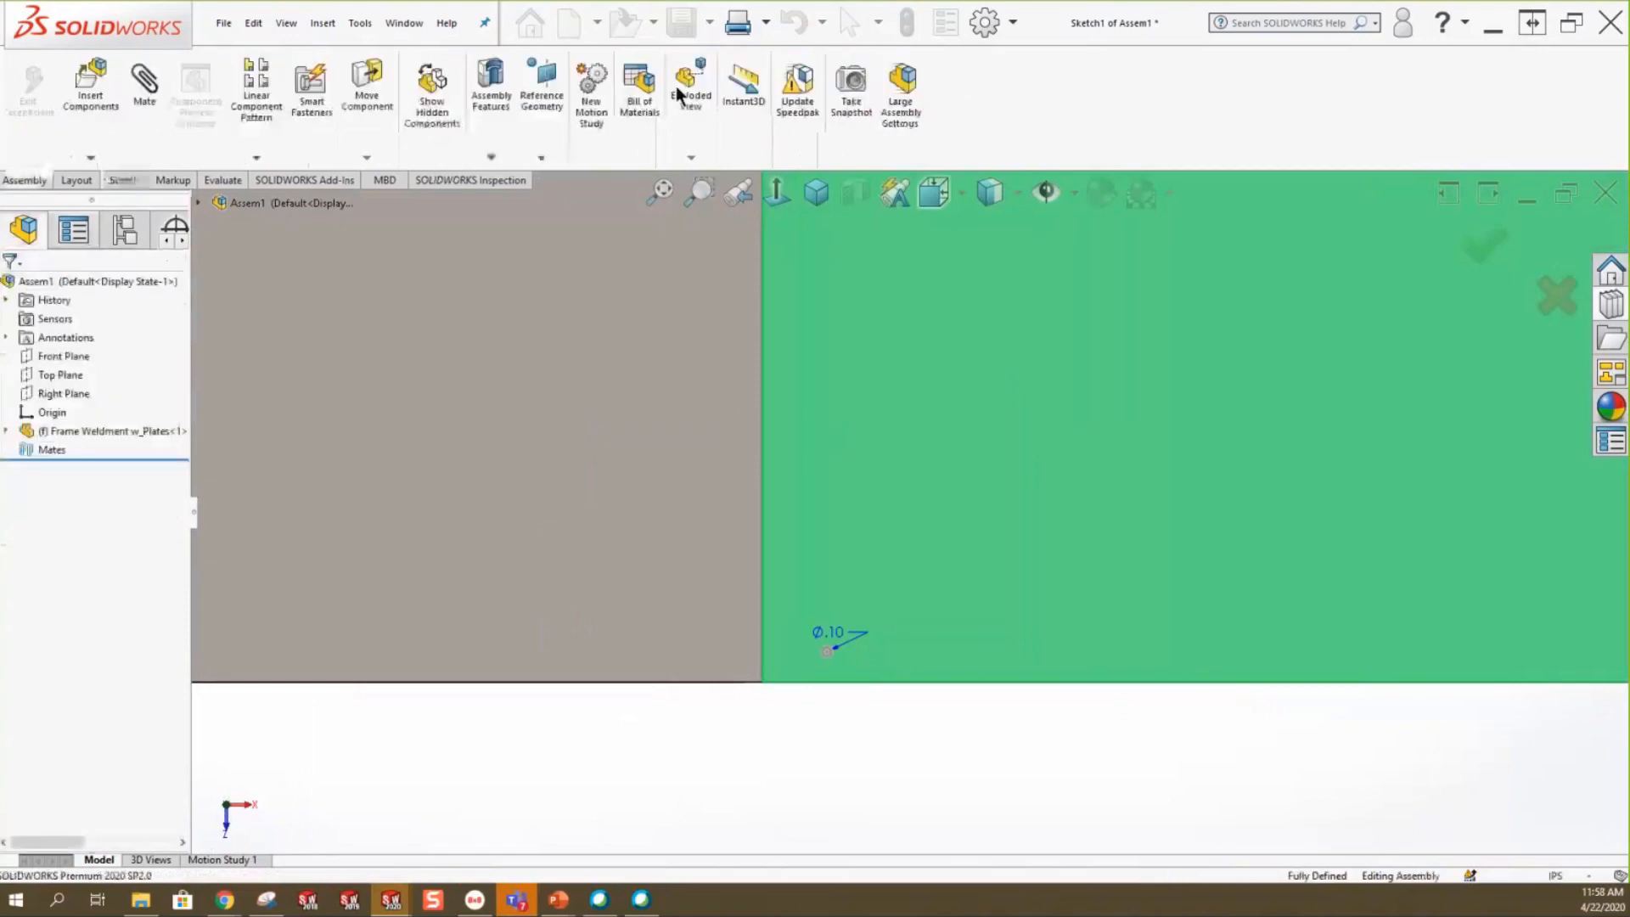
# Start a Hole Wizard assembly feature and choose the plain drilled hole type in ANSI Inch, size 3/8.
pyautogui.click(496, 146)
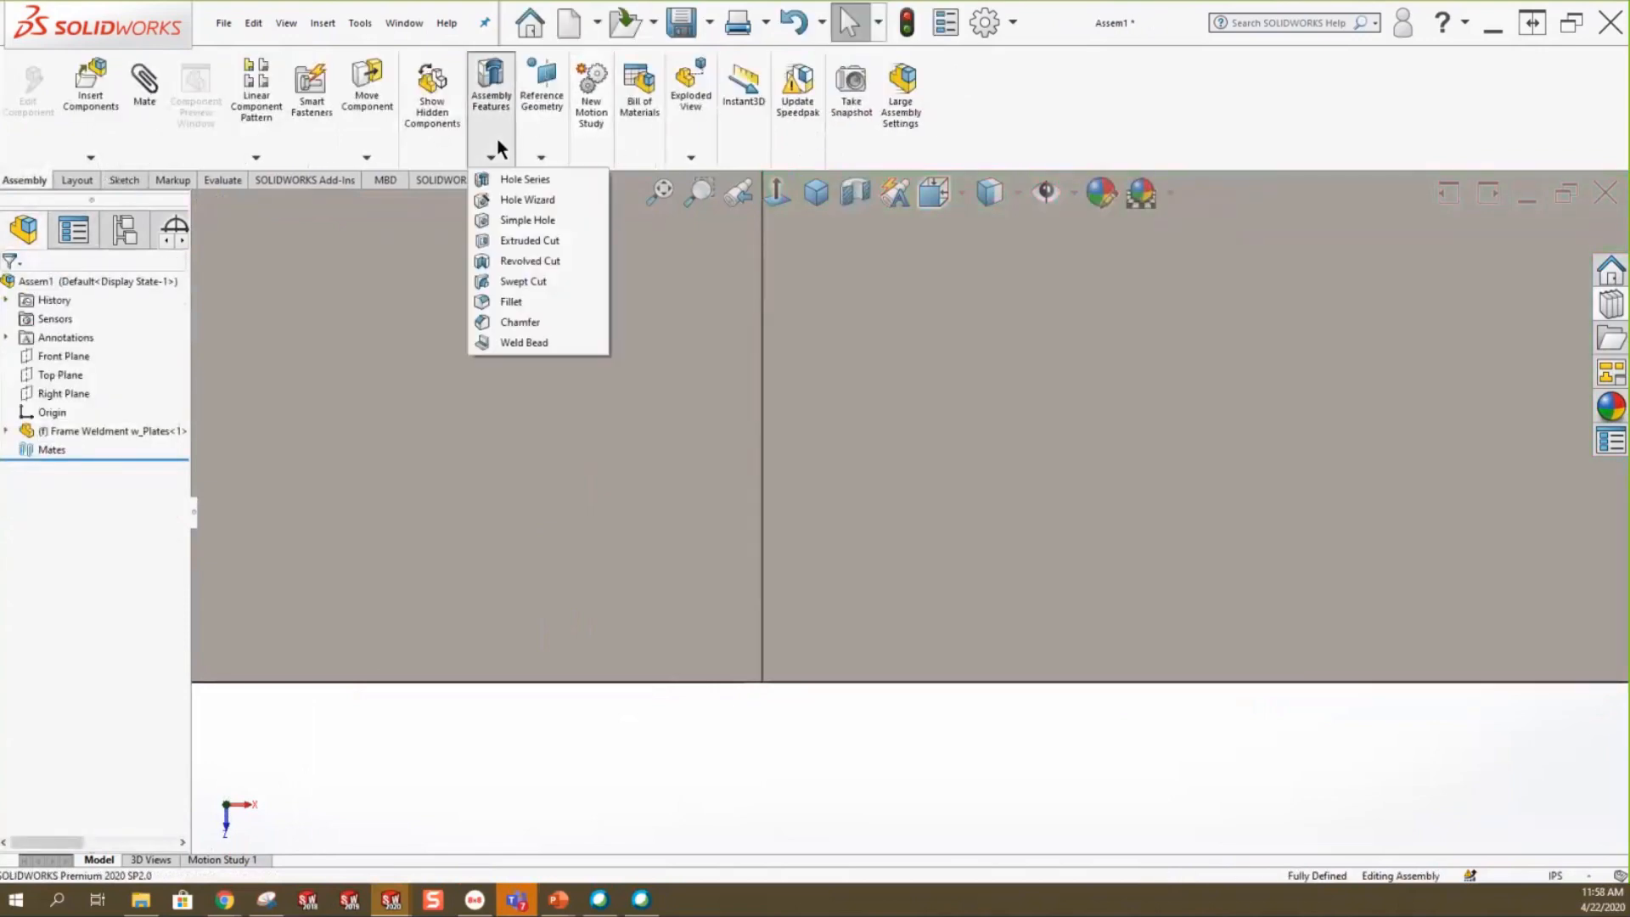
pyautogui.click(533, 199)
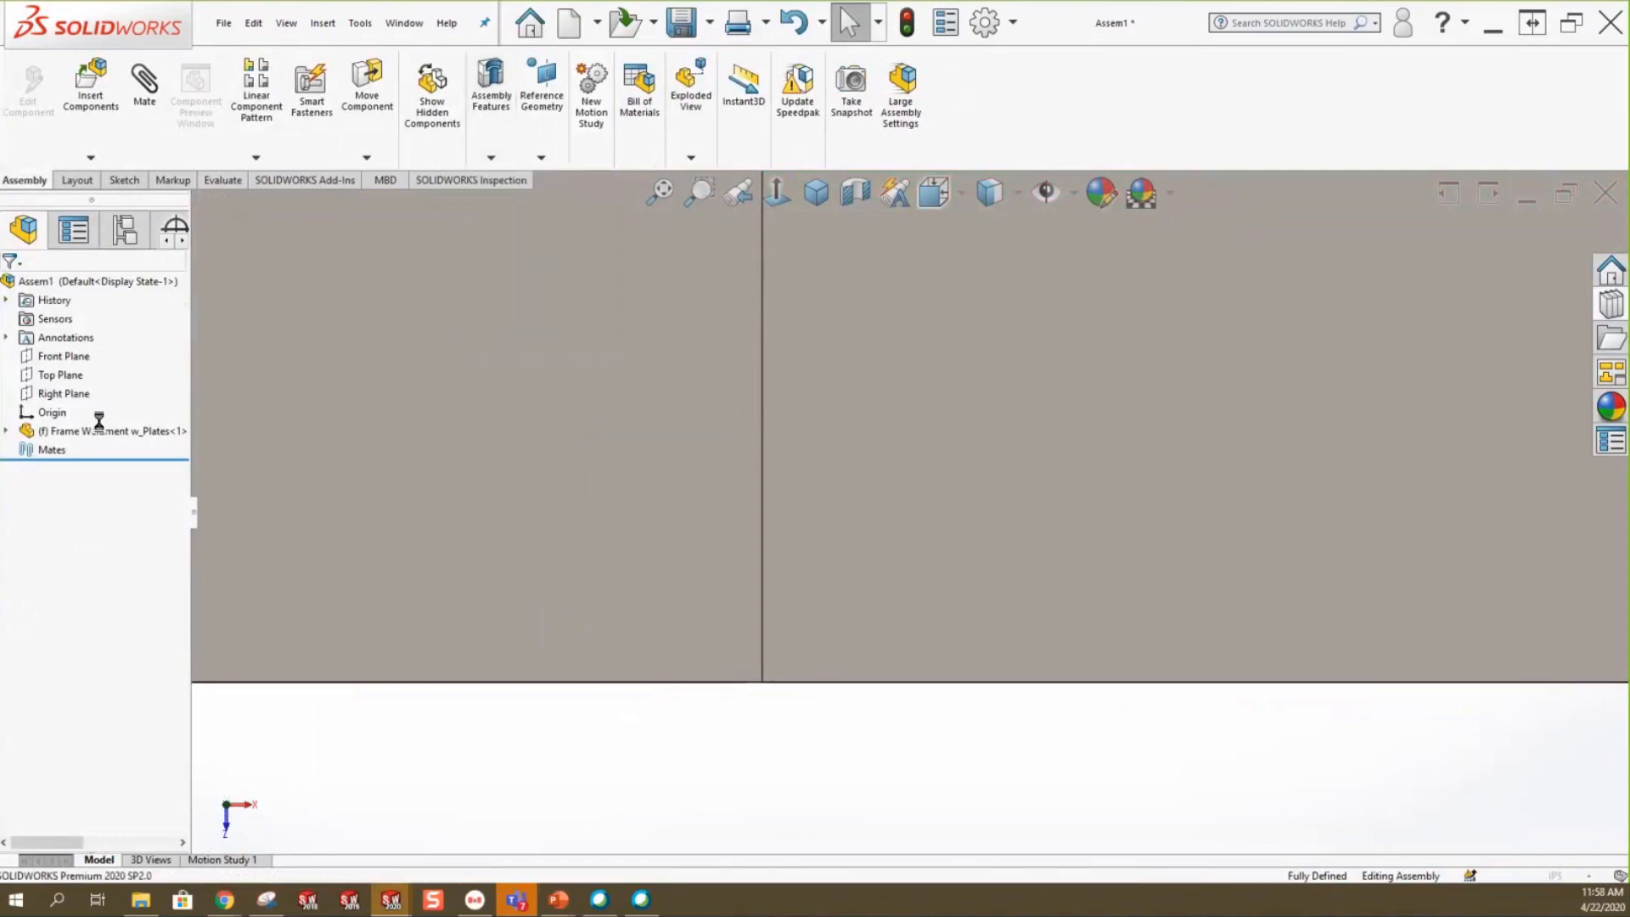
pyautogui.click(117, 462)
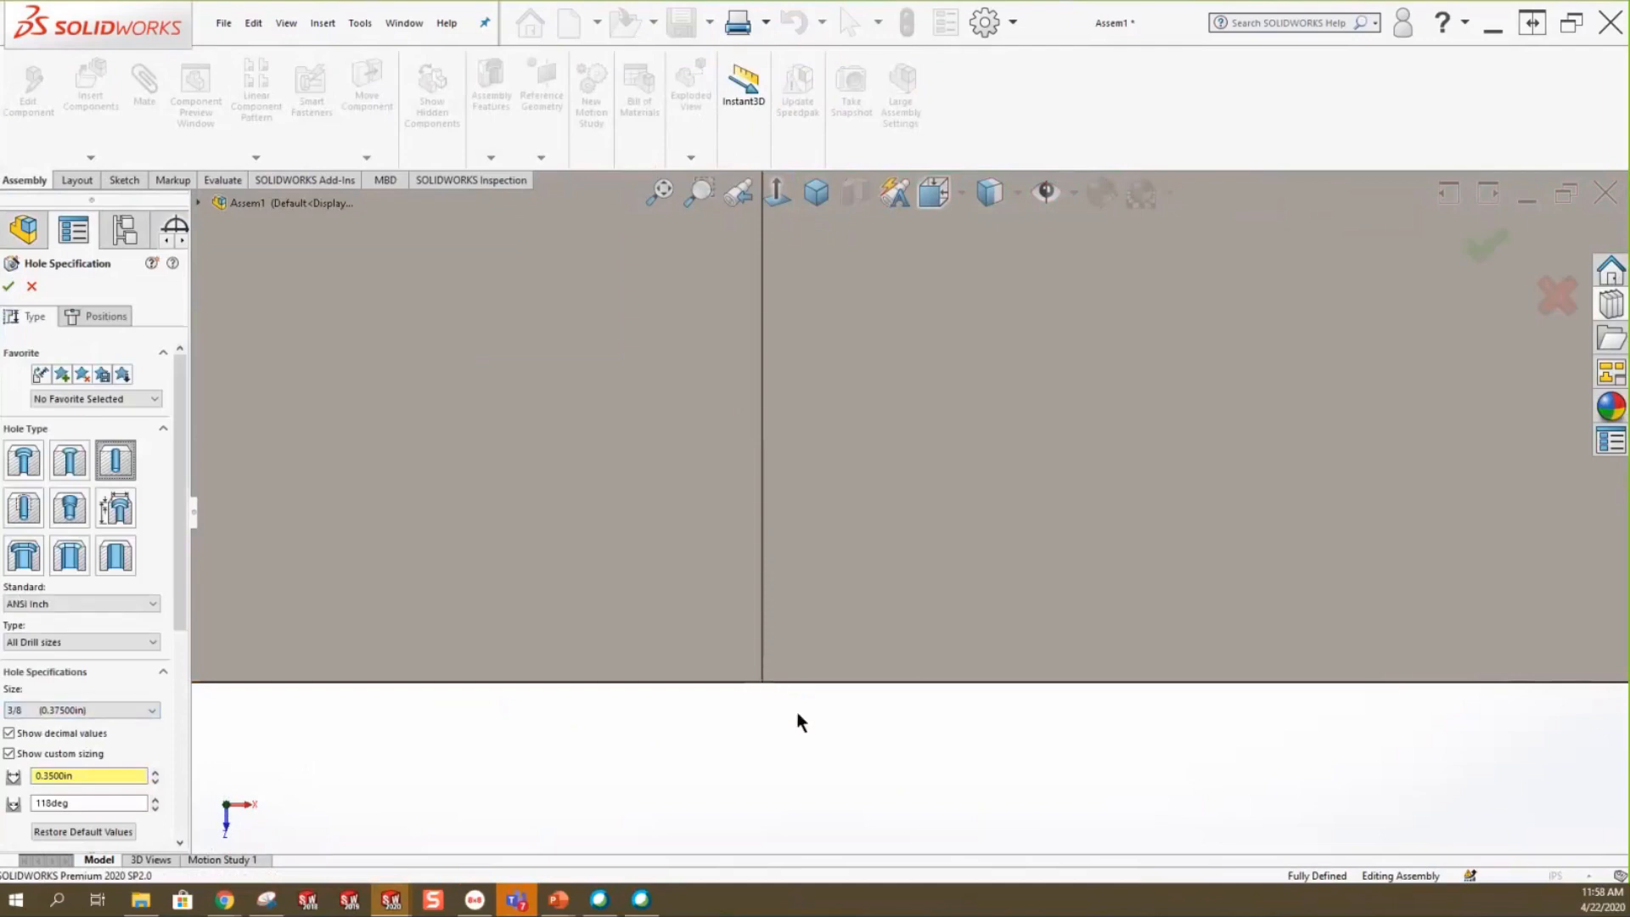
# Position two holes on the middle step's plate, one near each corner along the edge beside the tallest section.
pyautogui.click(76, 316)
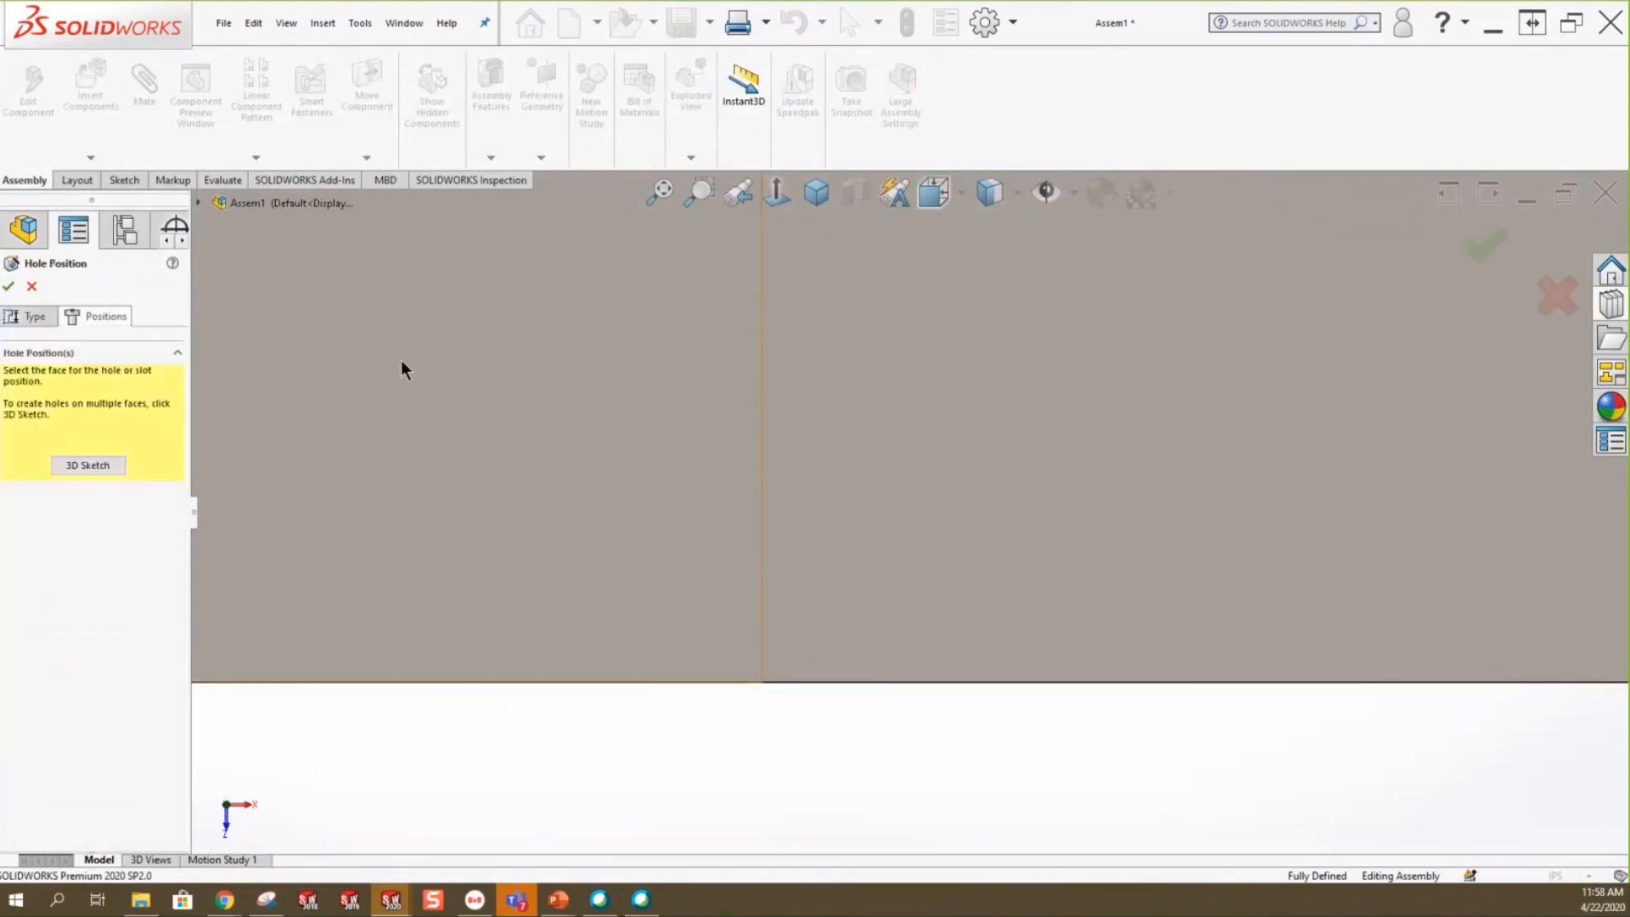
pyautogui.click(808, 654)
pyautogui.scroll(-5, 830, 666)
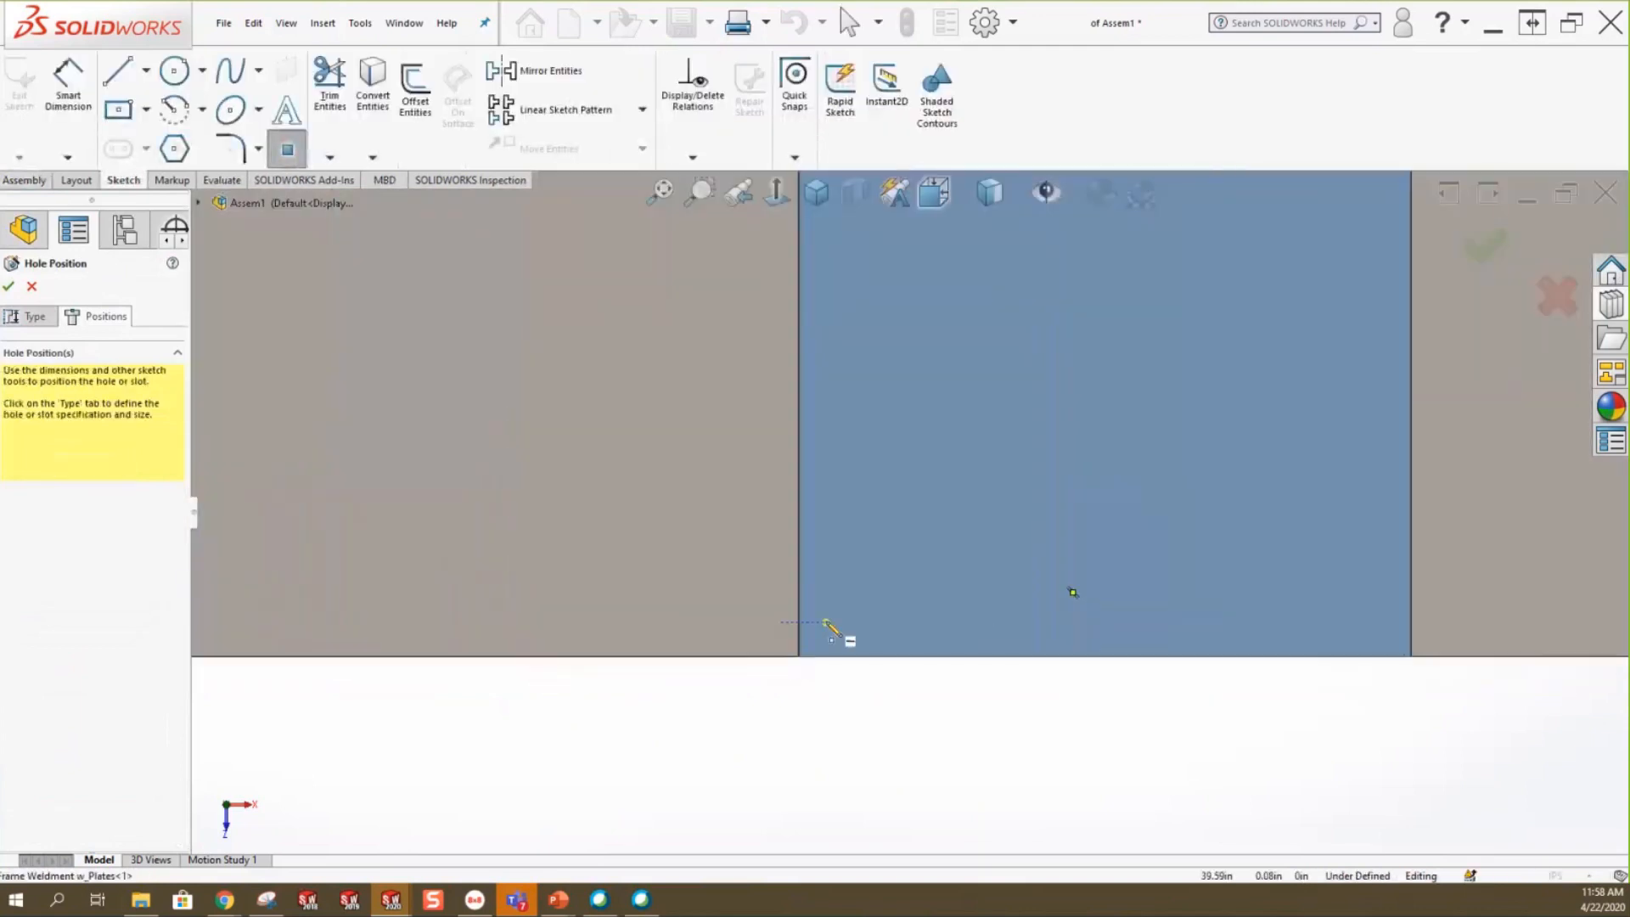
pyautogui.scroll(5, 946, 527)
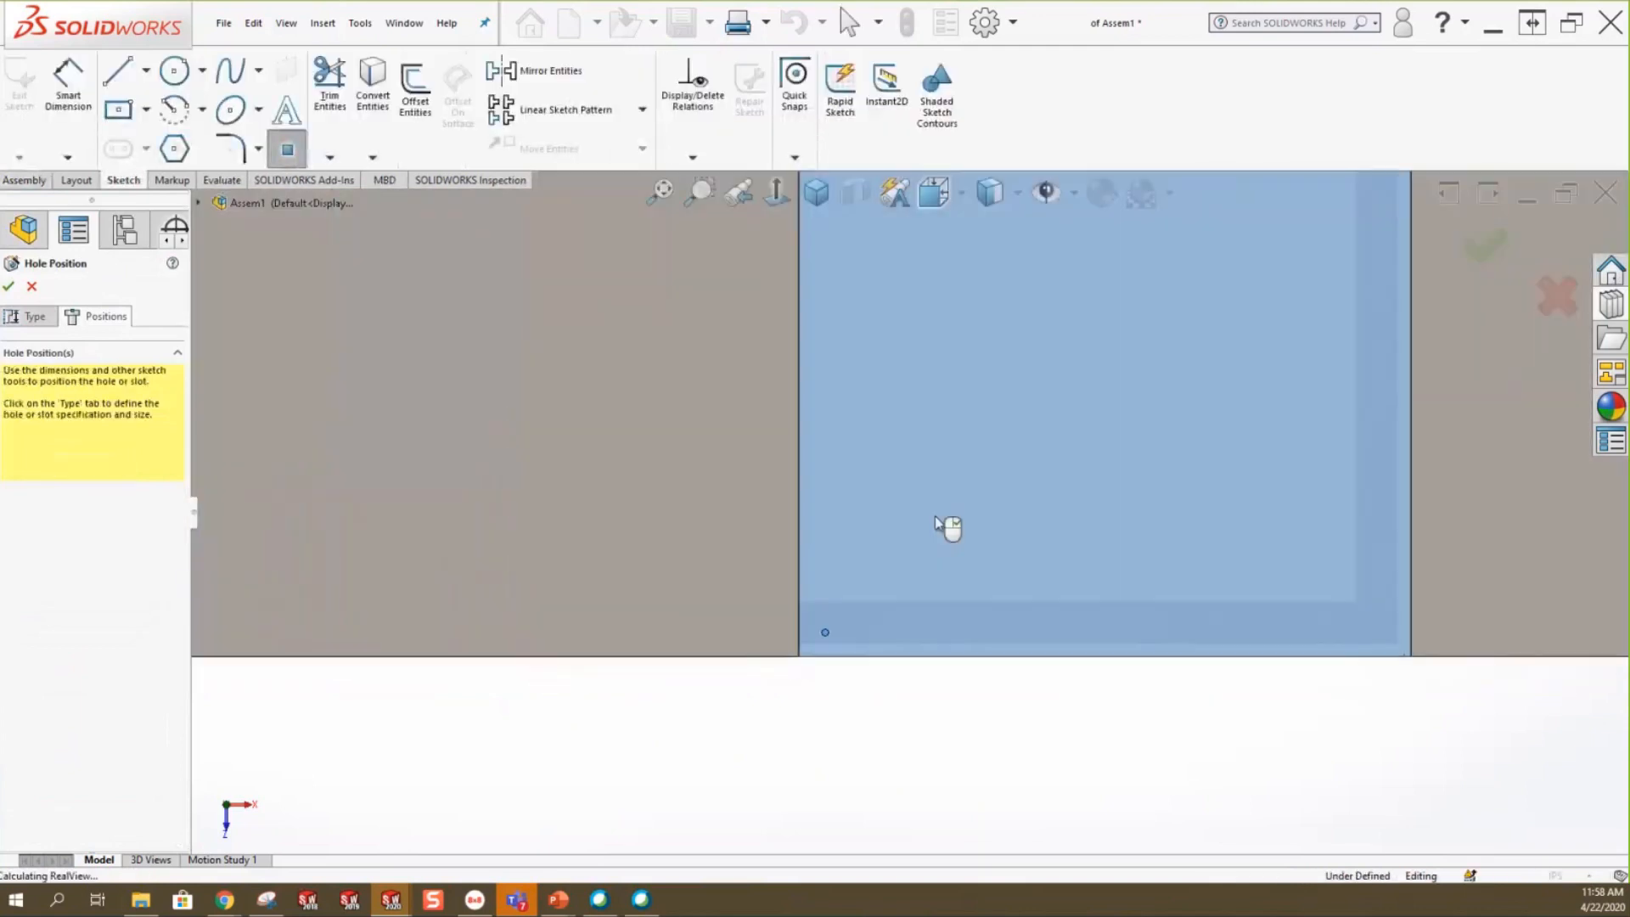
pyautogui.scroll(-2, 883, 403)
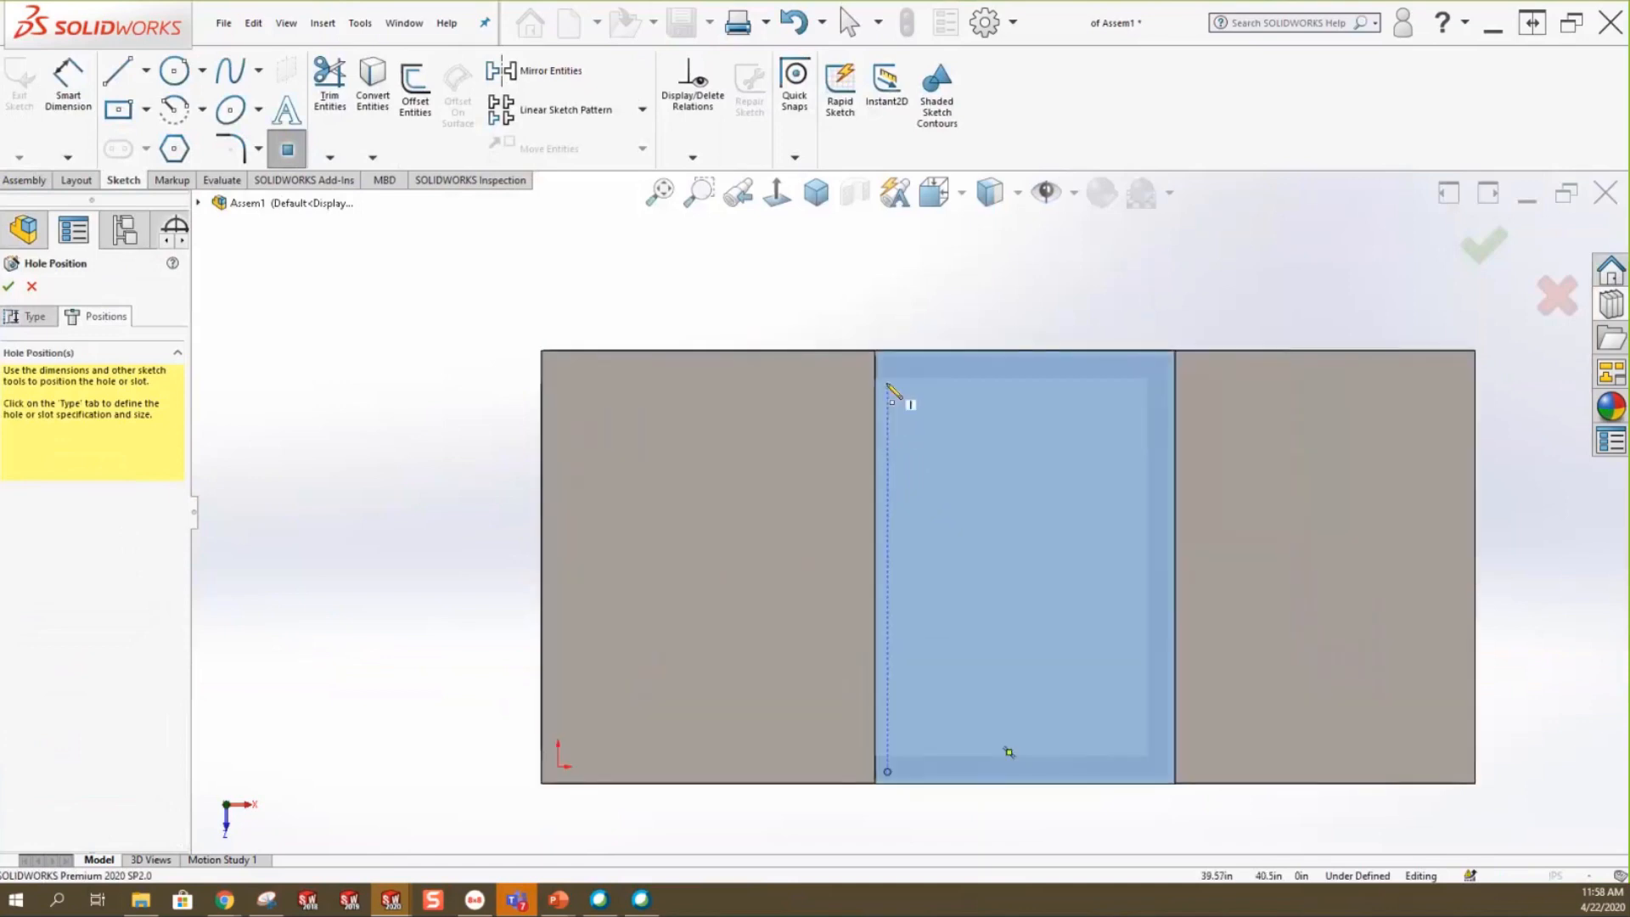
pyautogui.click(887, 361)
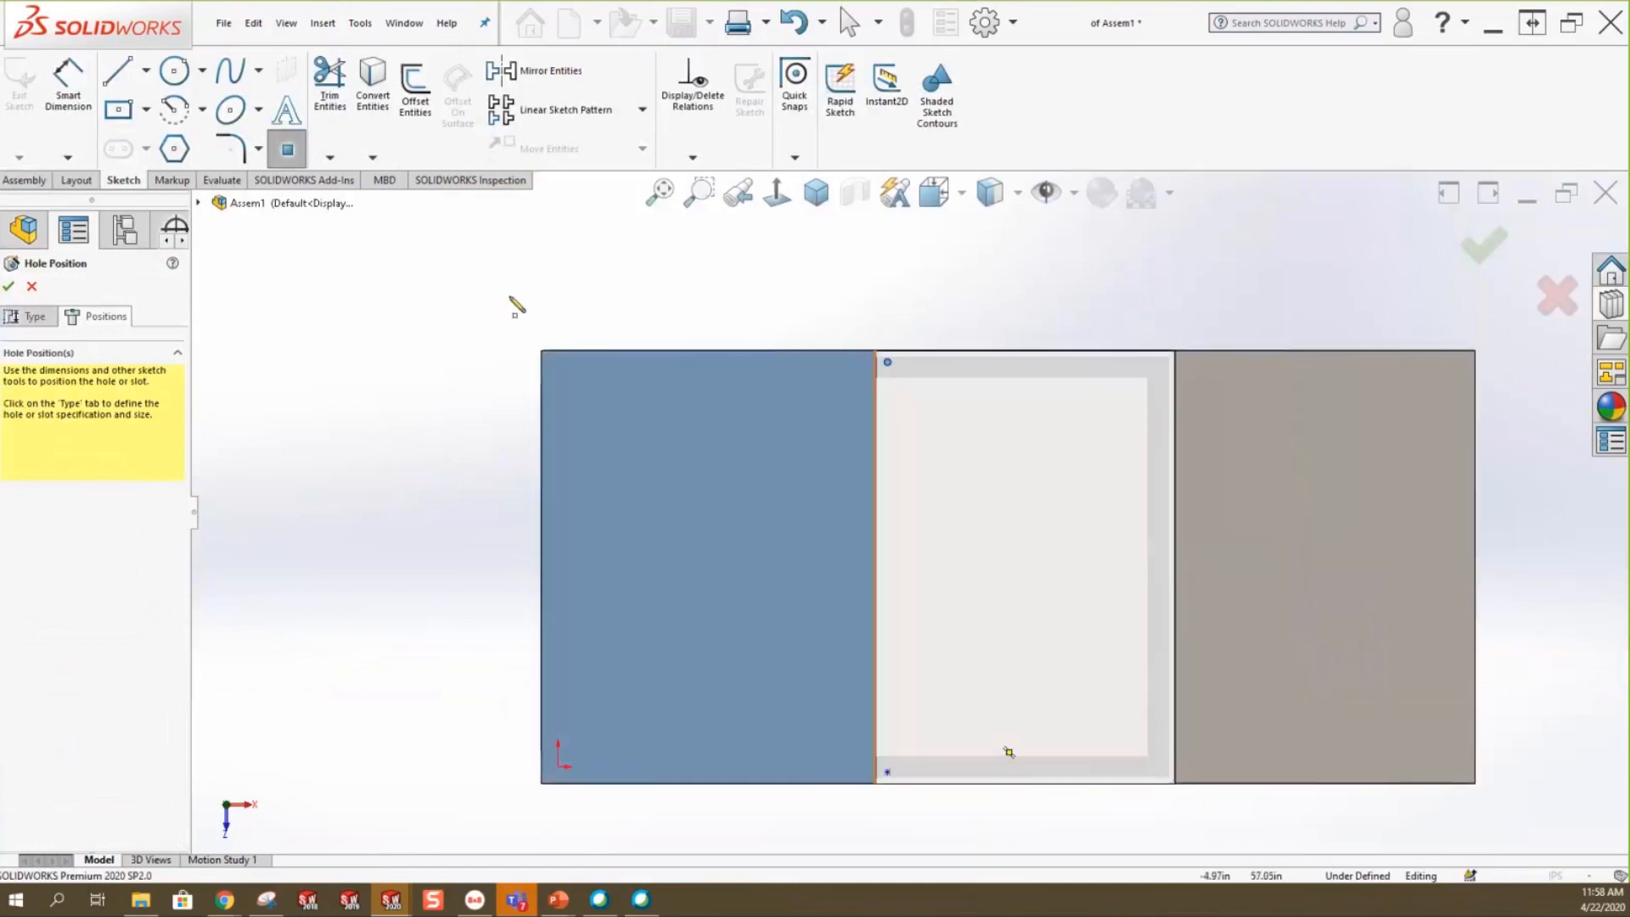
# Turn off auto-select in the hole's feature scope, use Frame Weldment w_Plates as the selected component, and create the holes.
pyautogui.click(29, 315)
pyautogui.scroll(-8, 180, 556)
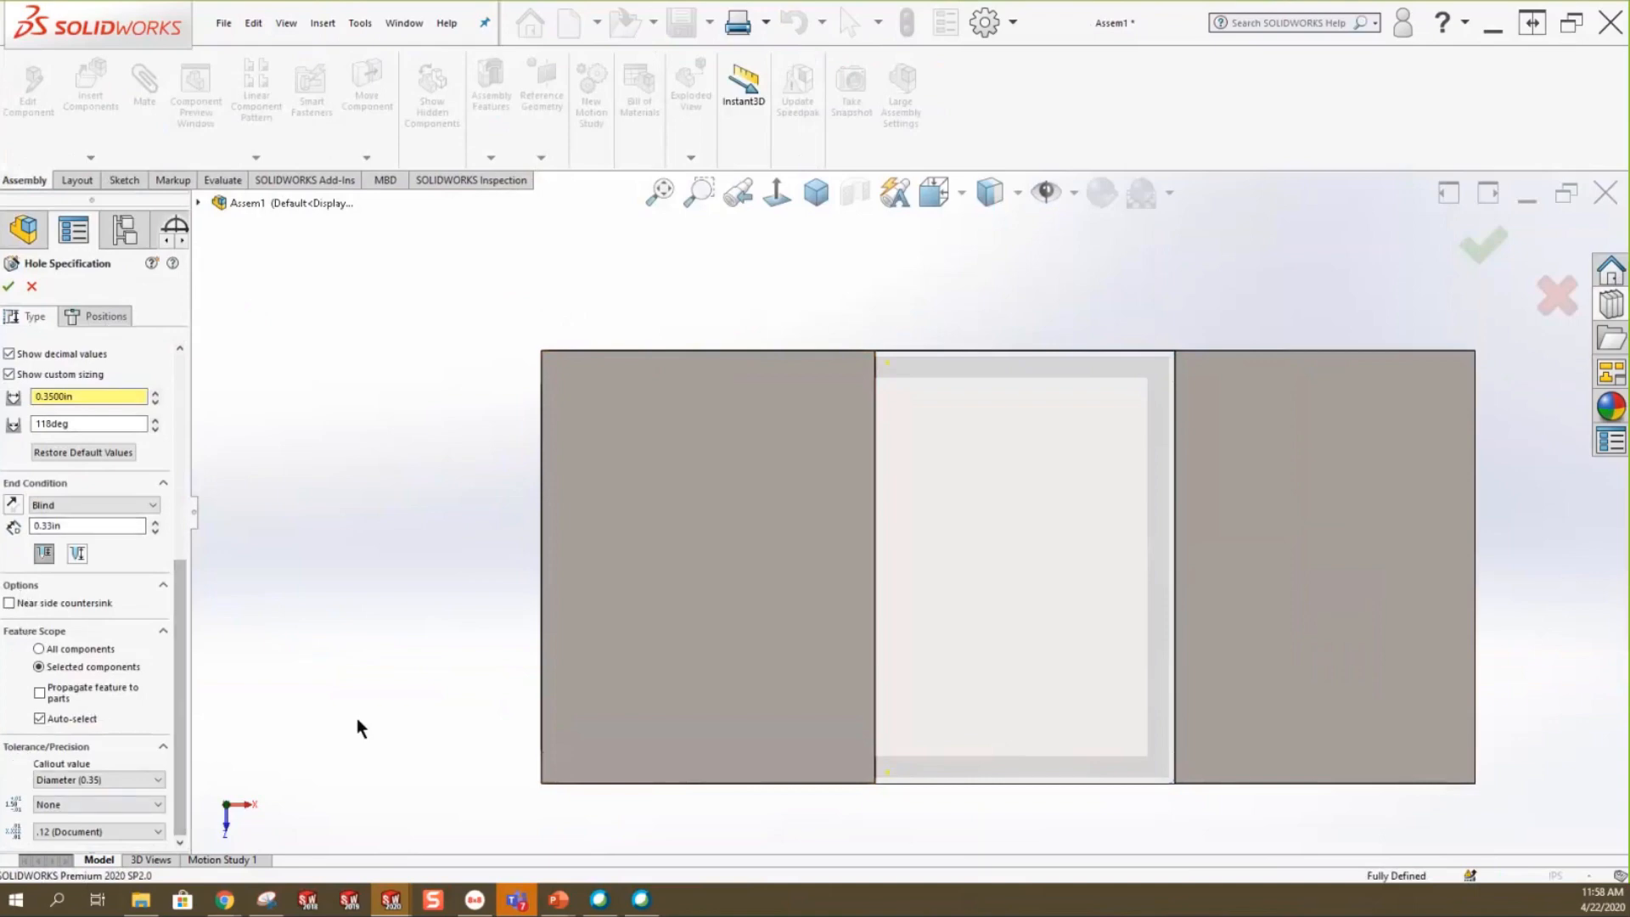
pyautogui.moveTo(364, 715); pyautogui.dragTo(376, 392, button='middle')
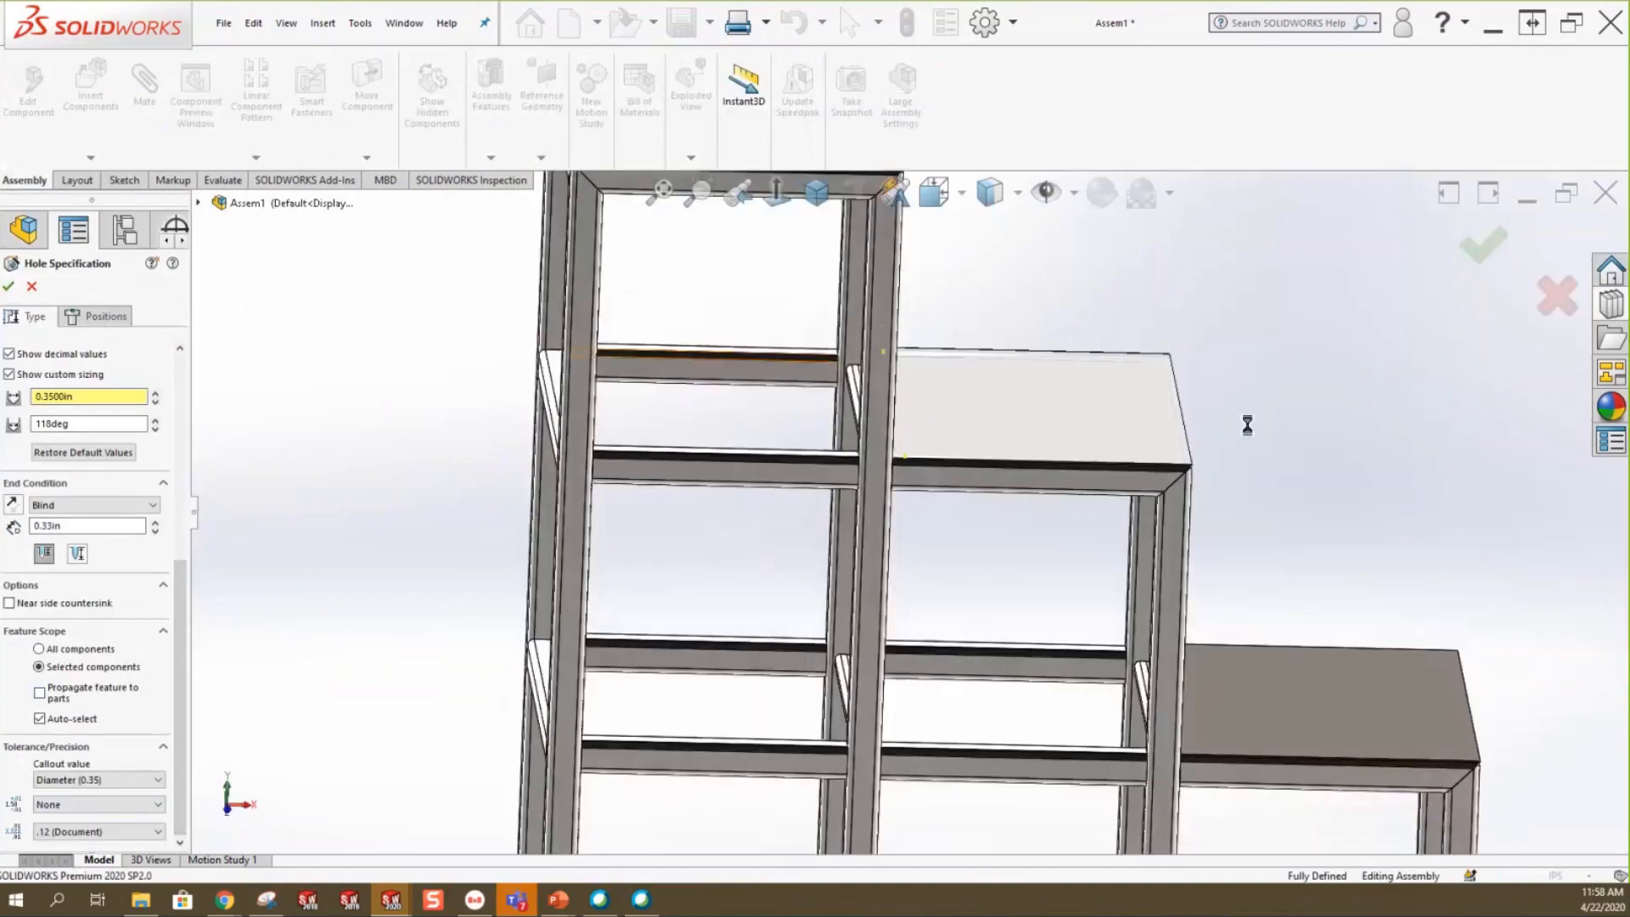
pyautogui.scroll(-3, 1248, 423)
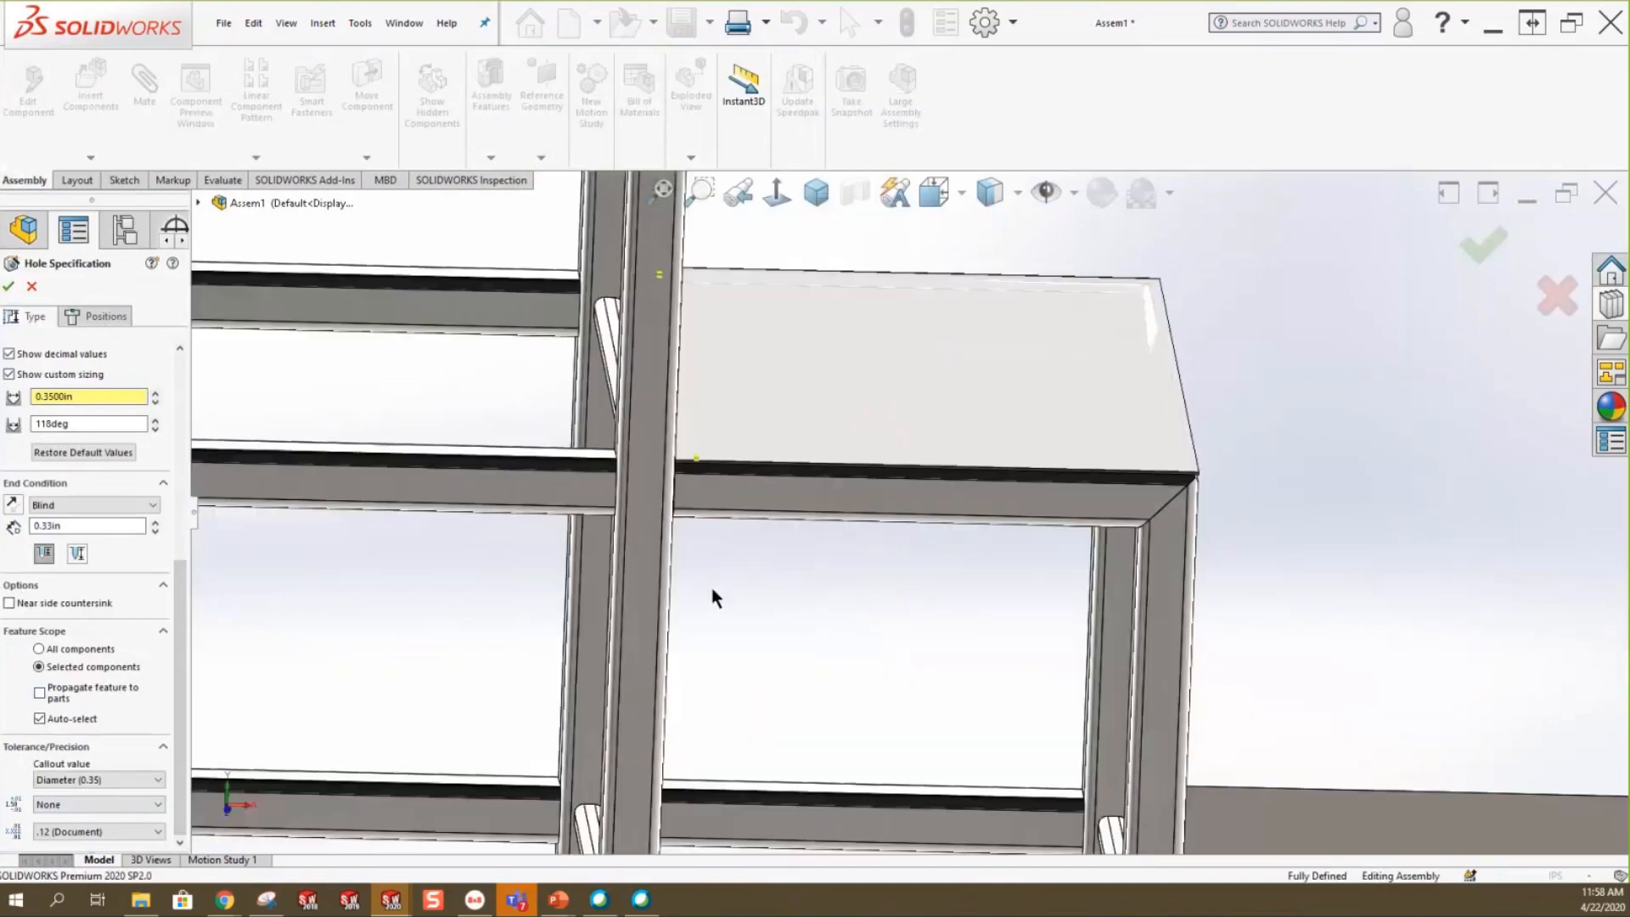
pyautogui.click(39, 718)
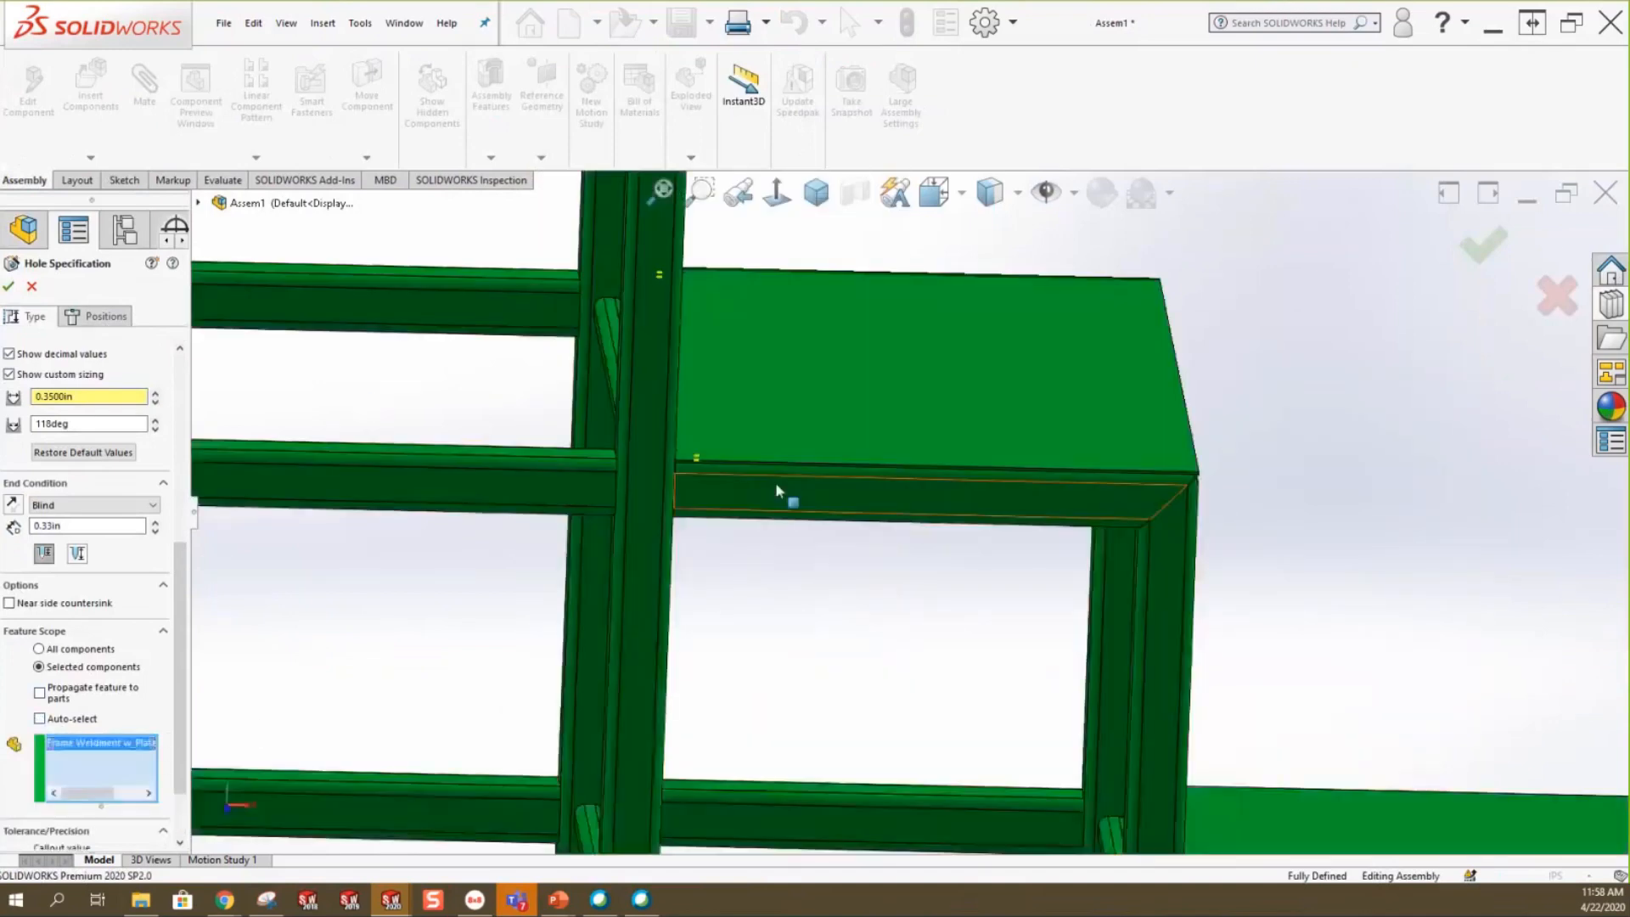
pyautogui.click(776, 482)
pyautogui.click(794, 440)
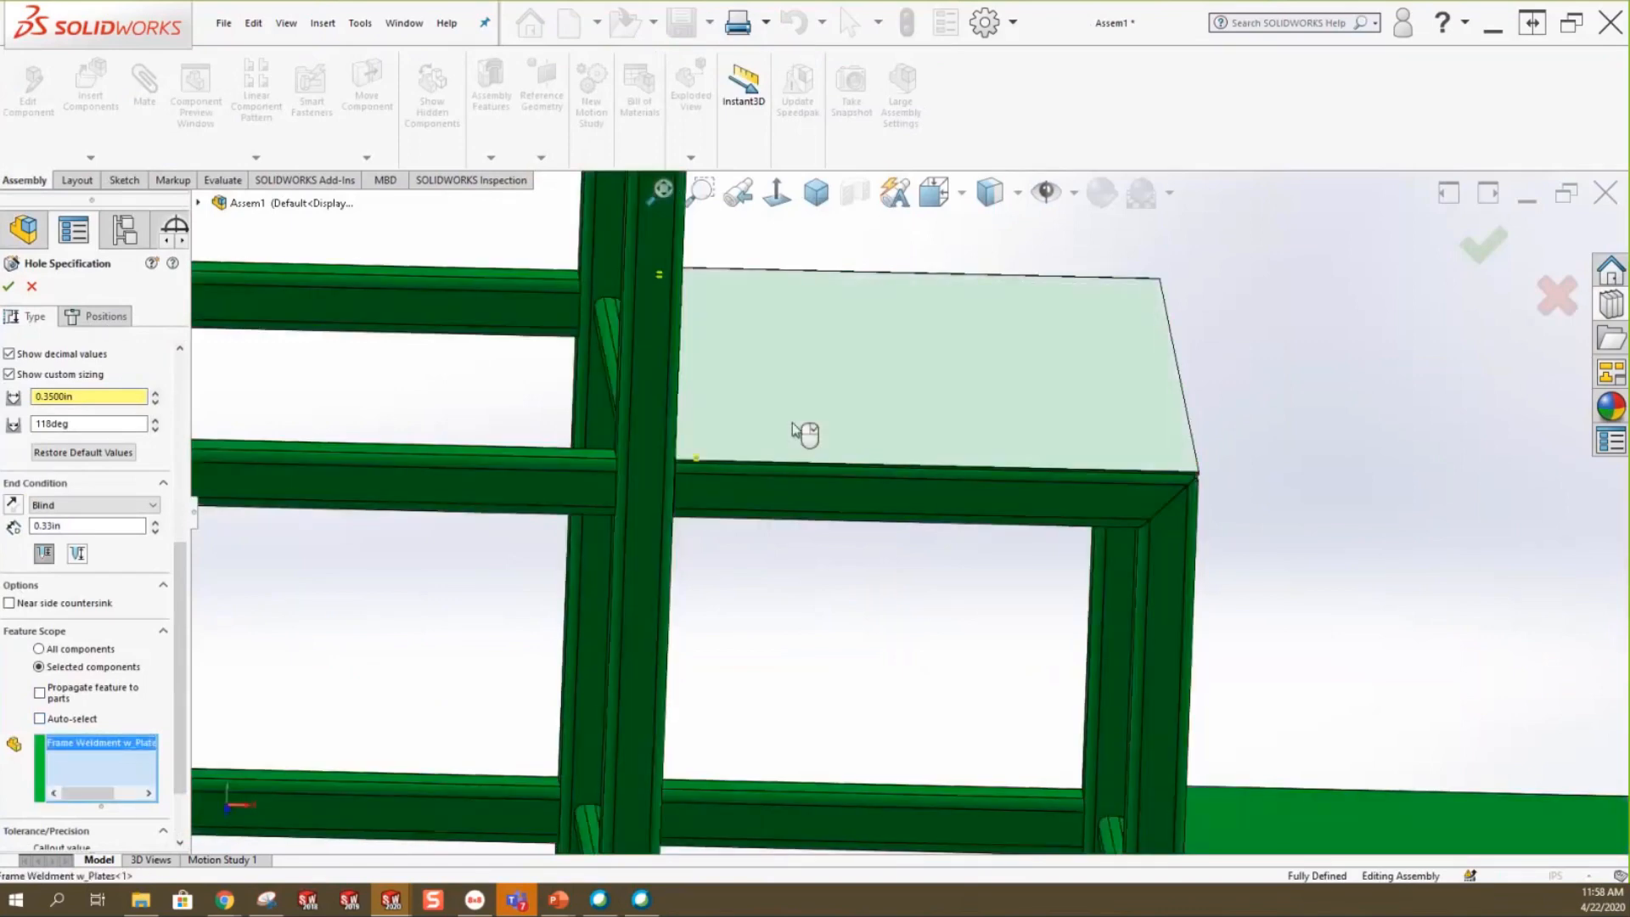
pyautogui.moveTo(779, 604); pyautogui.dragTo(764, 556, button='middle')
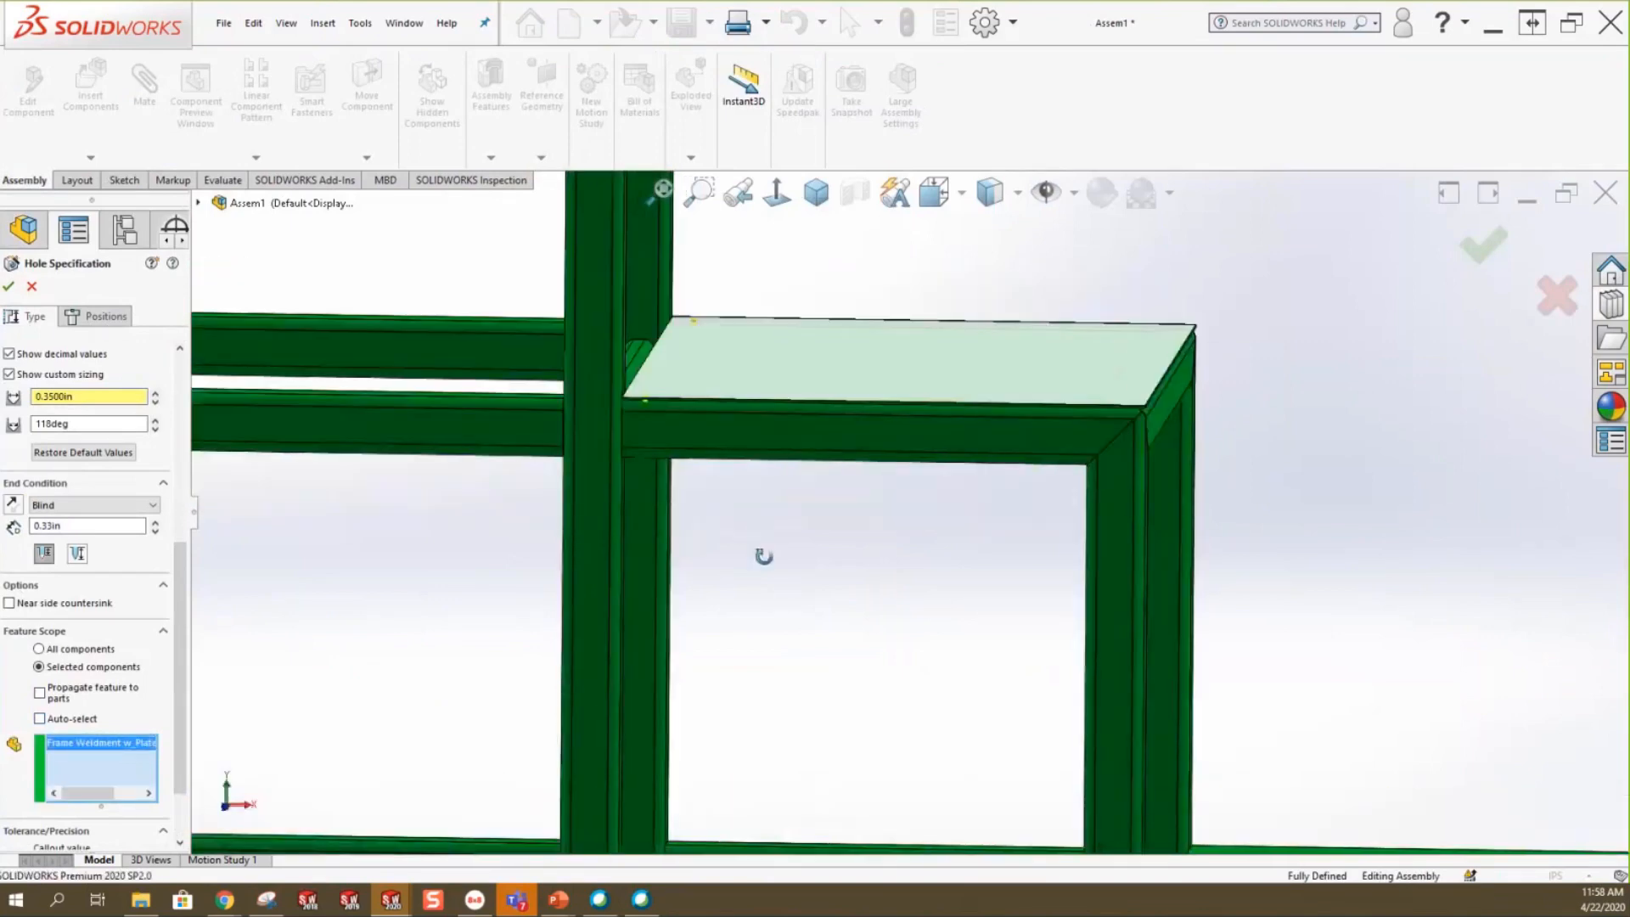
pyautogui.scroll(3, 766, 560)
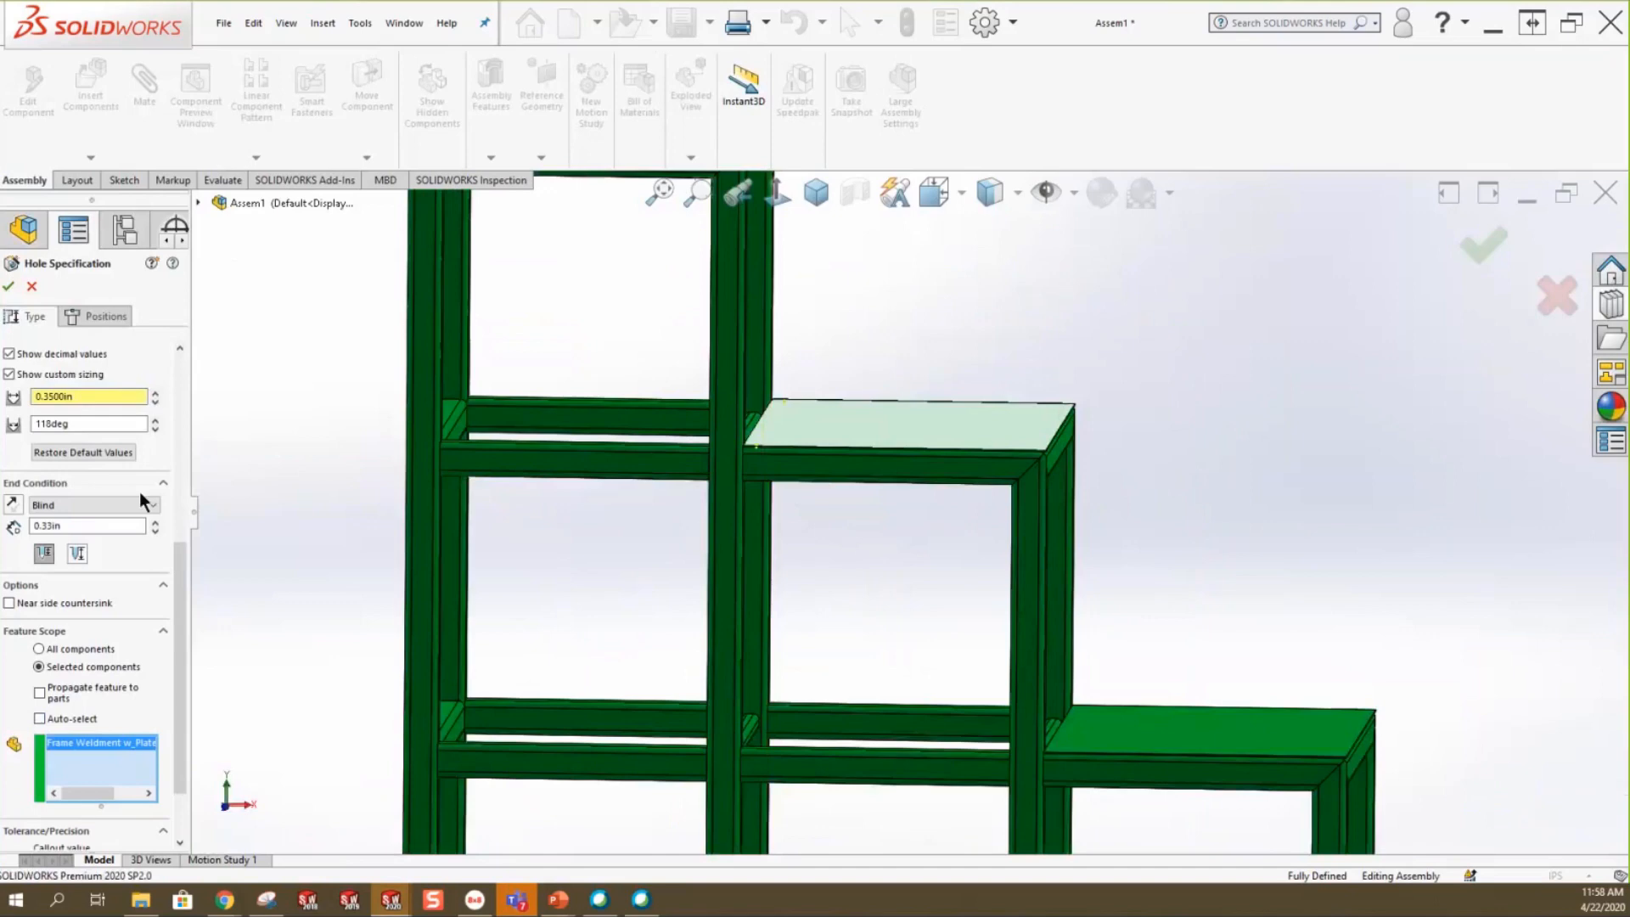
pyautogui.click(78, 330)
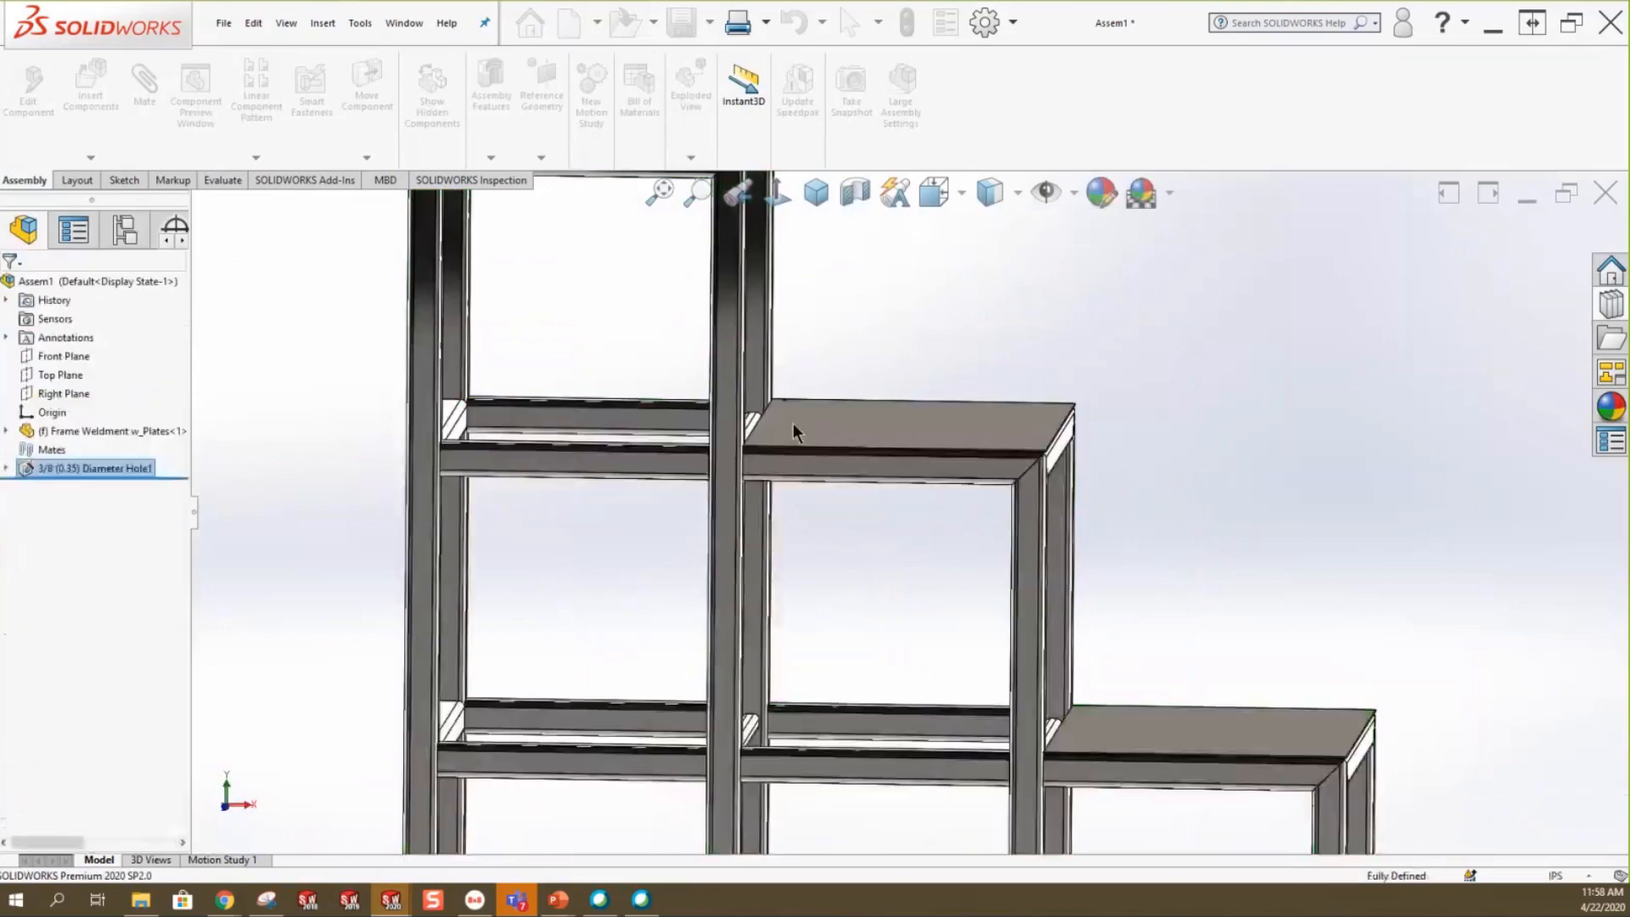
# Try to add Smart Fasteners to the assembly with the new hole feature selected.
pyautogui.scroll(-5, 793, 423)
pyautogui.scroll(-3, 872, 450)
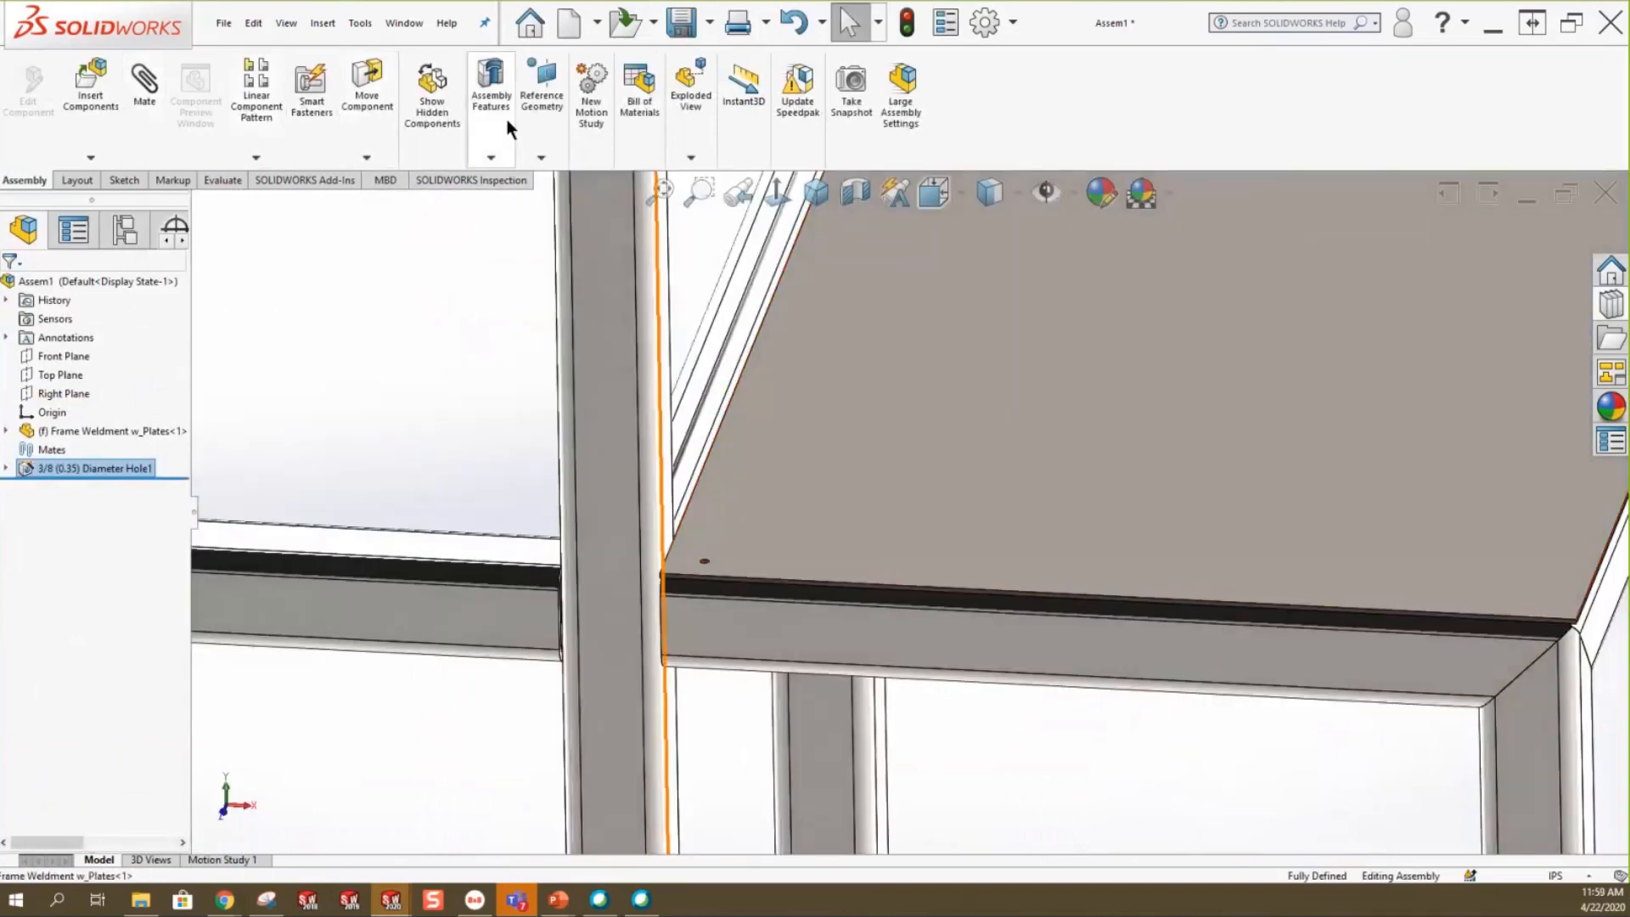
pyautogui.click(297, 23)
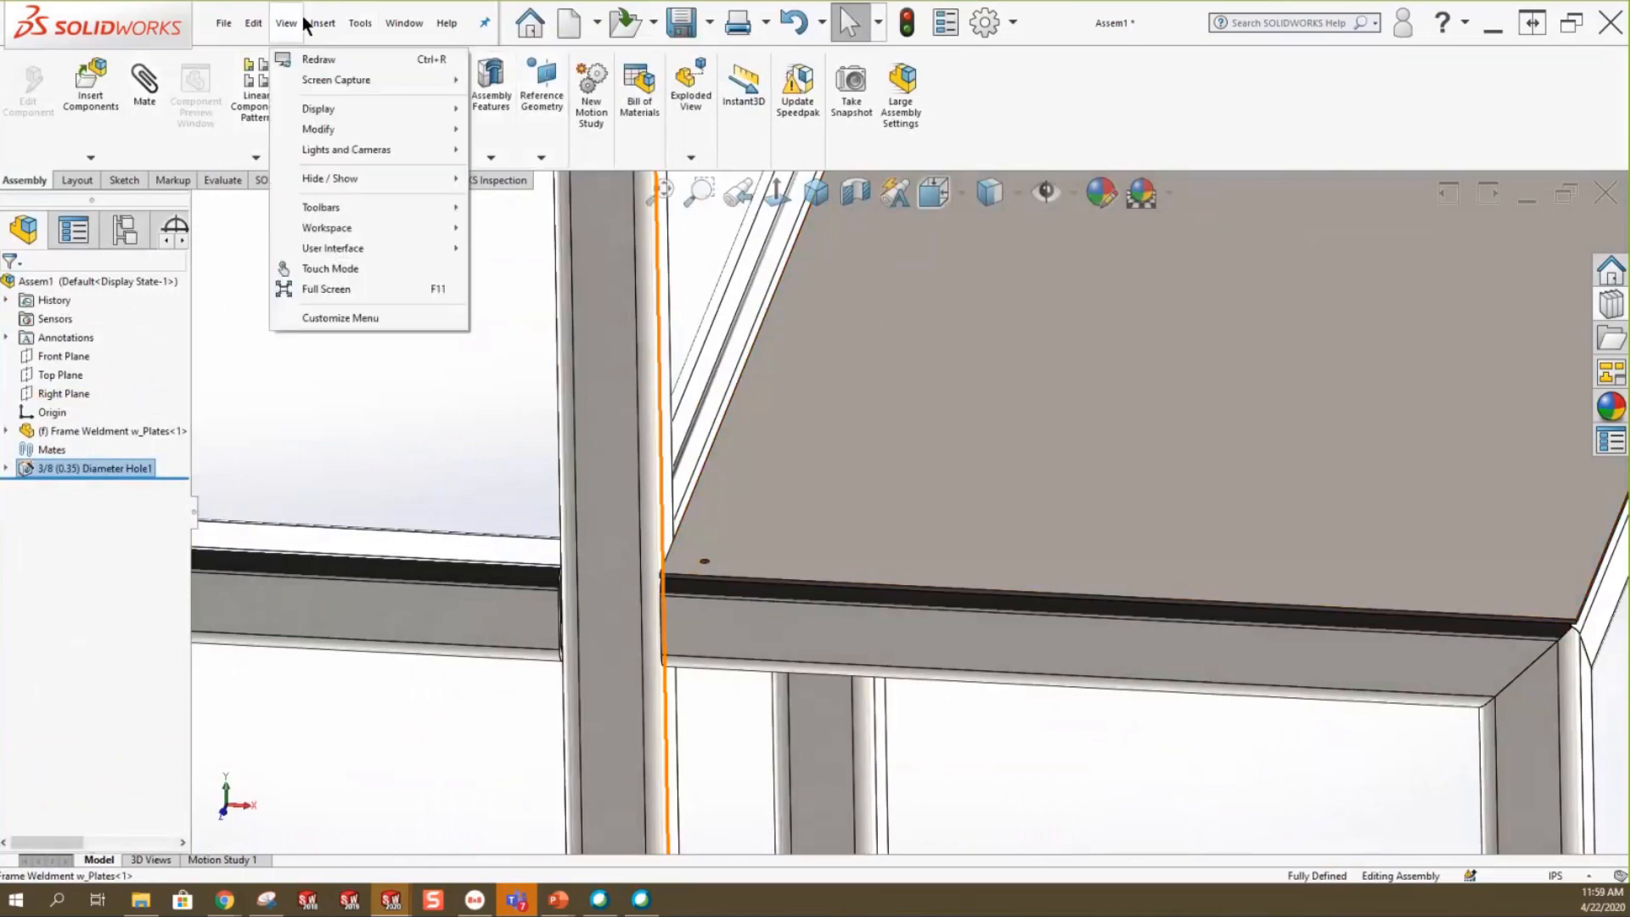
pyautogui.moveTo(313, 26)
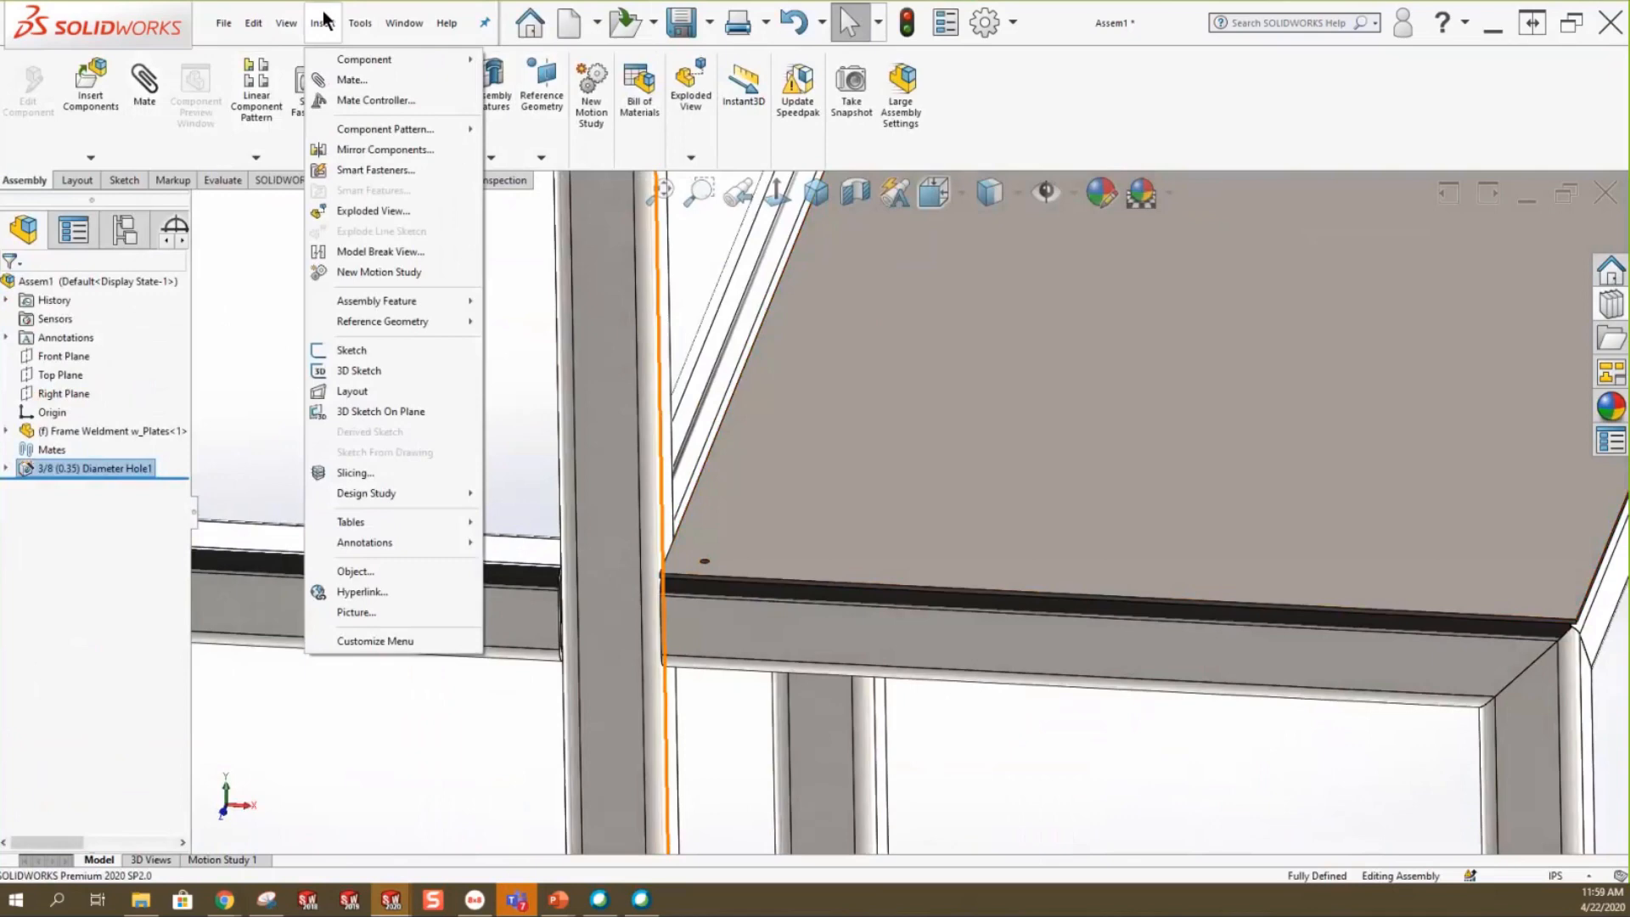
pyautogui.click(375, 170)
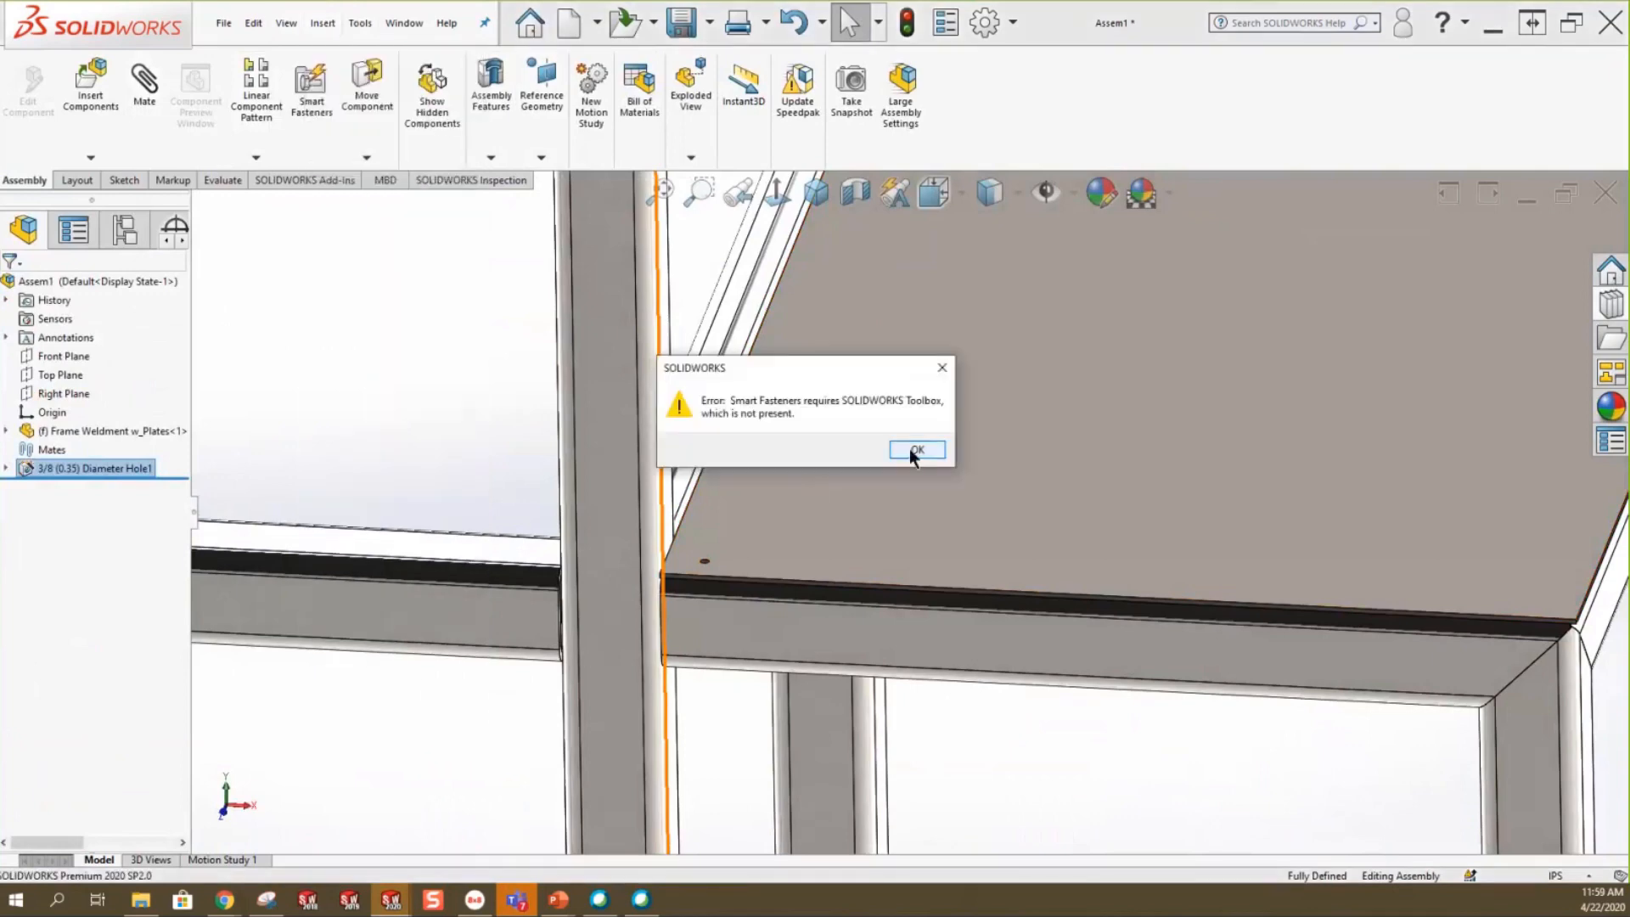
pyautogui.click(916, 449)
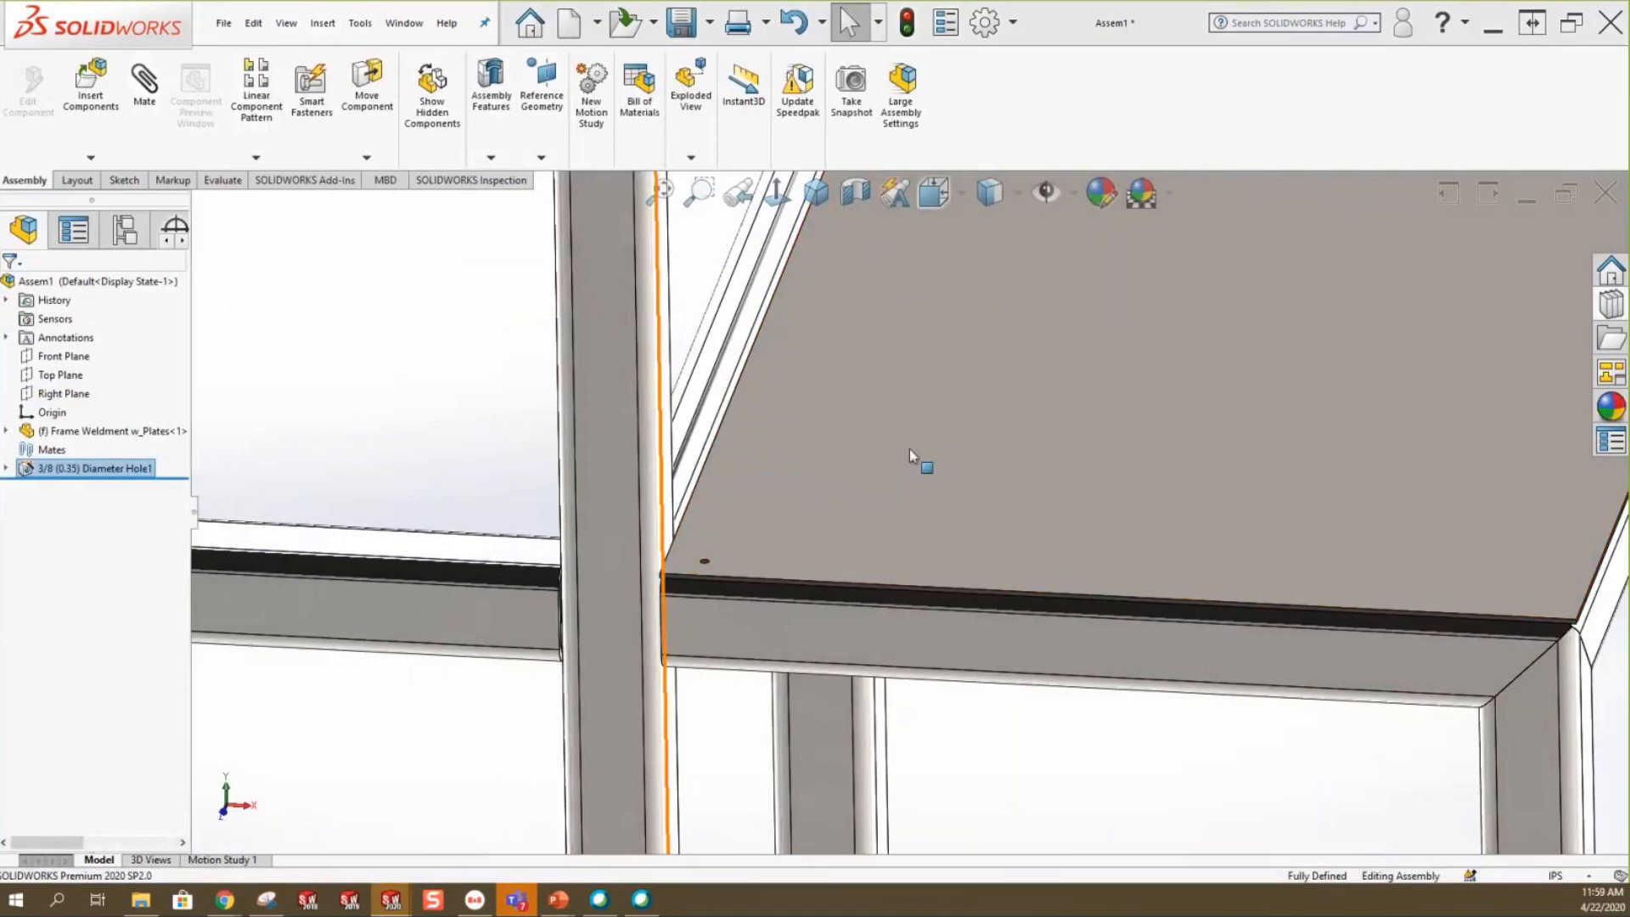
pyautogui.click(360, 403)
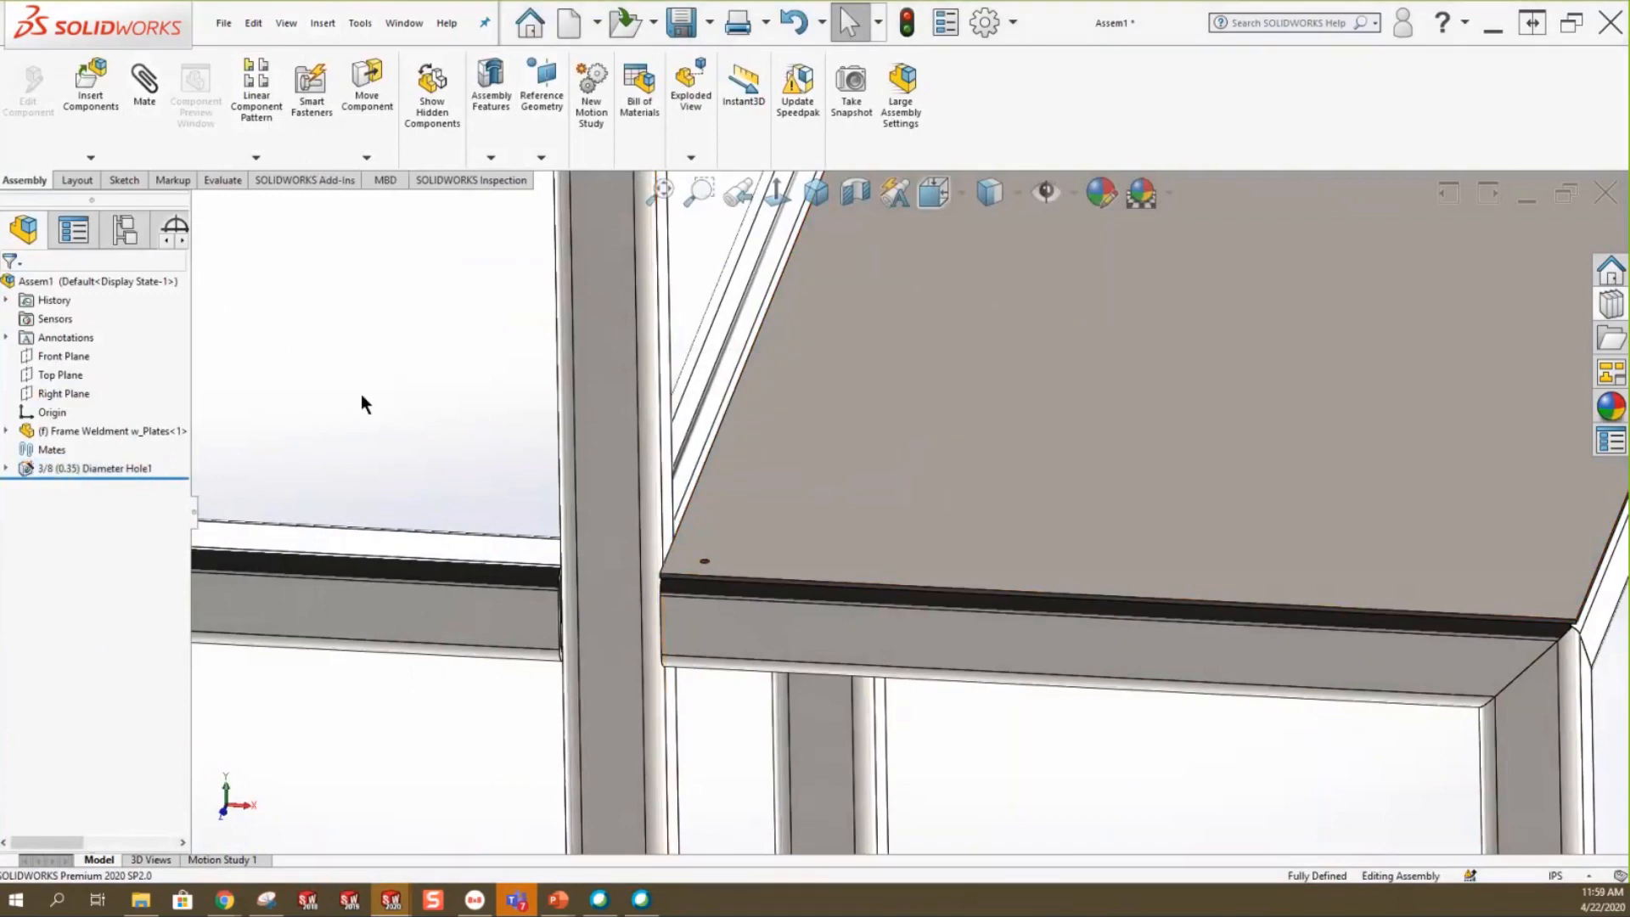
# Insert the Fence part into the assembly at the origin, using the isometric view.
pyautogui.click(813, 198)
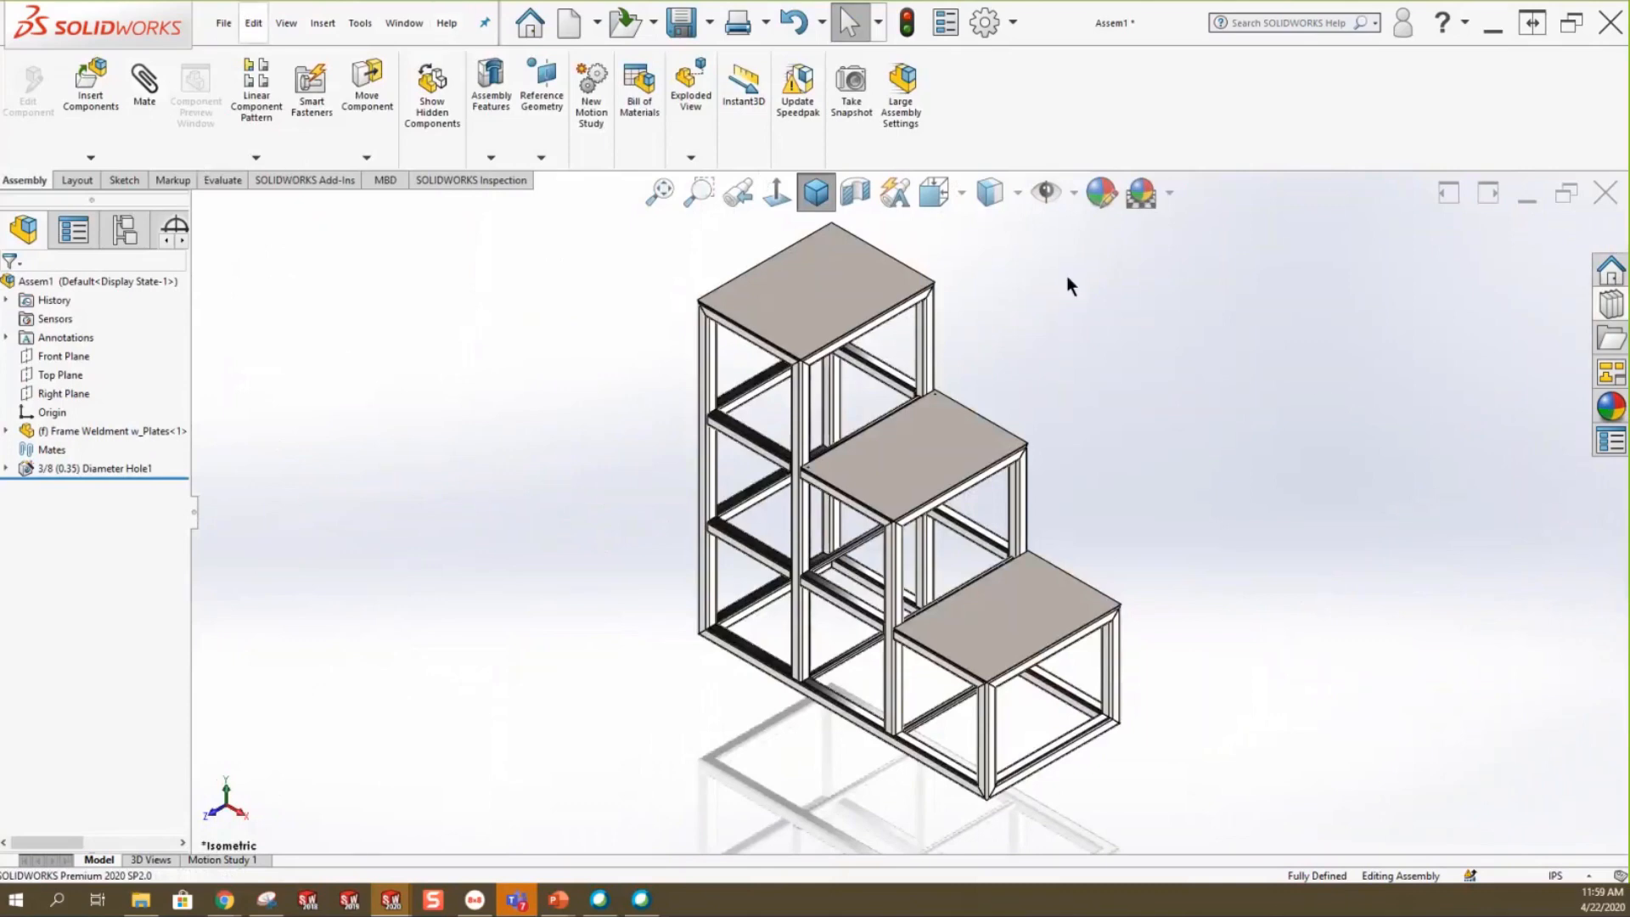
pyautogui.click(1609, 303)
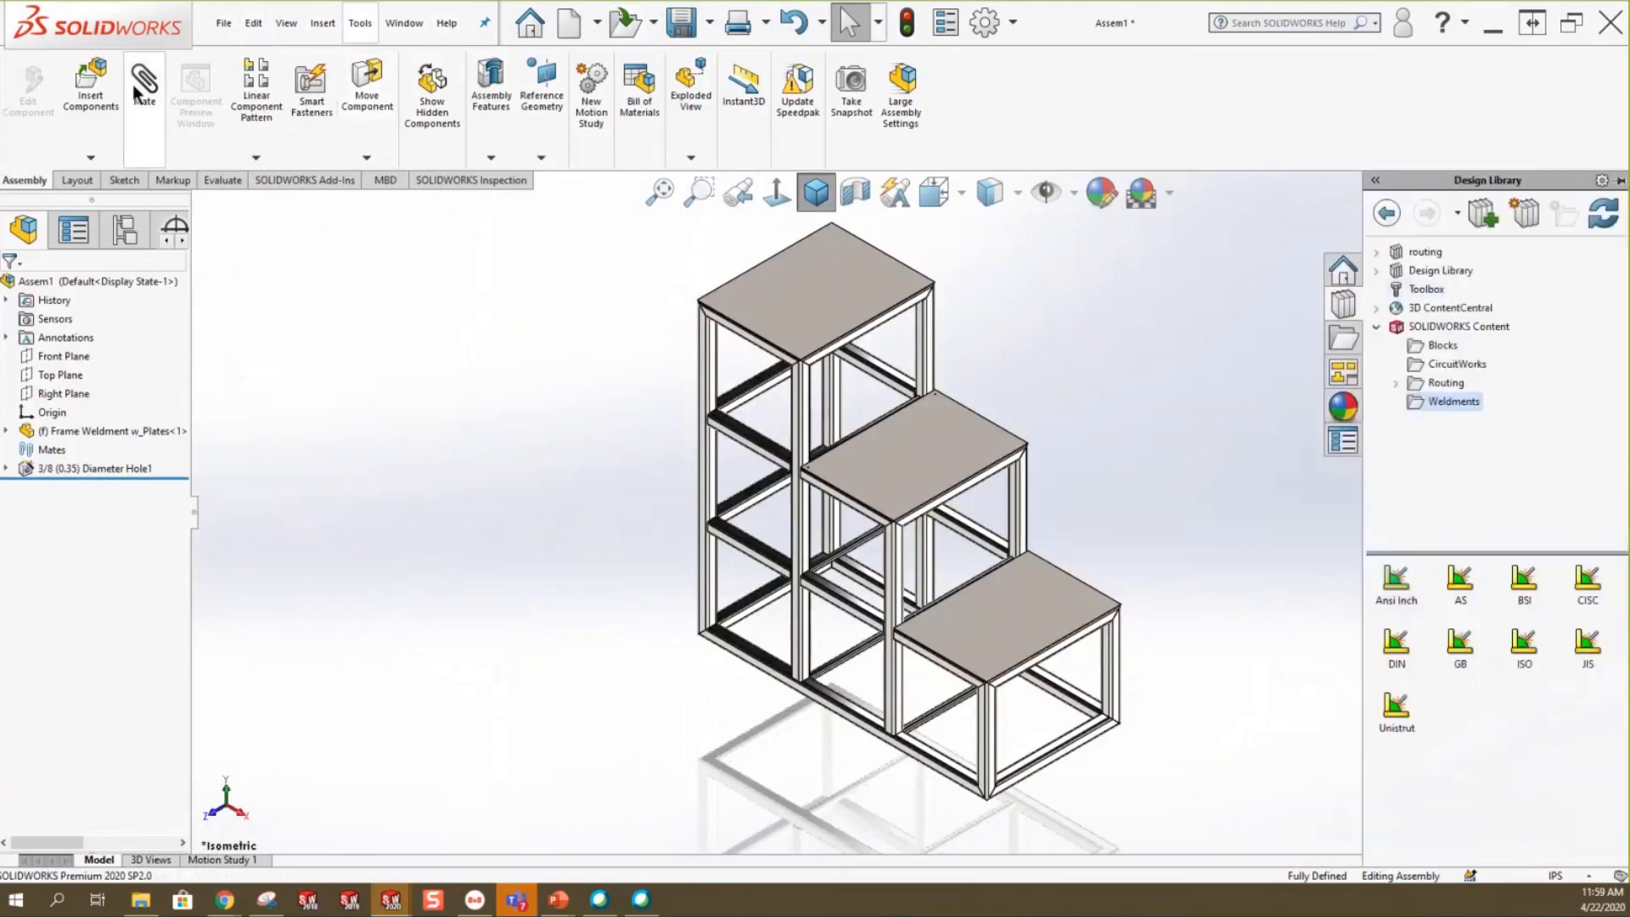
pyautogui.click(91, 83)
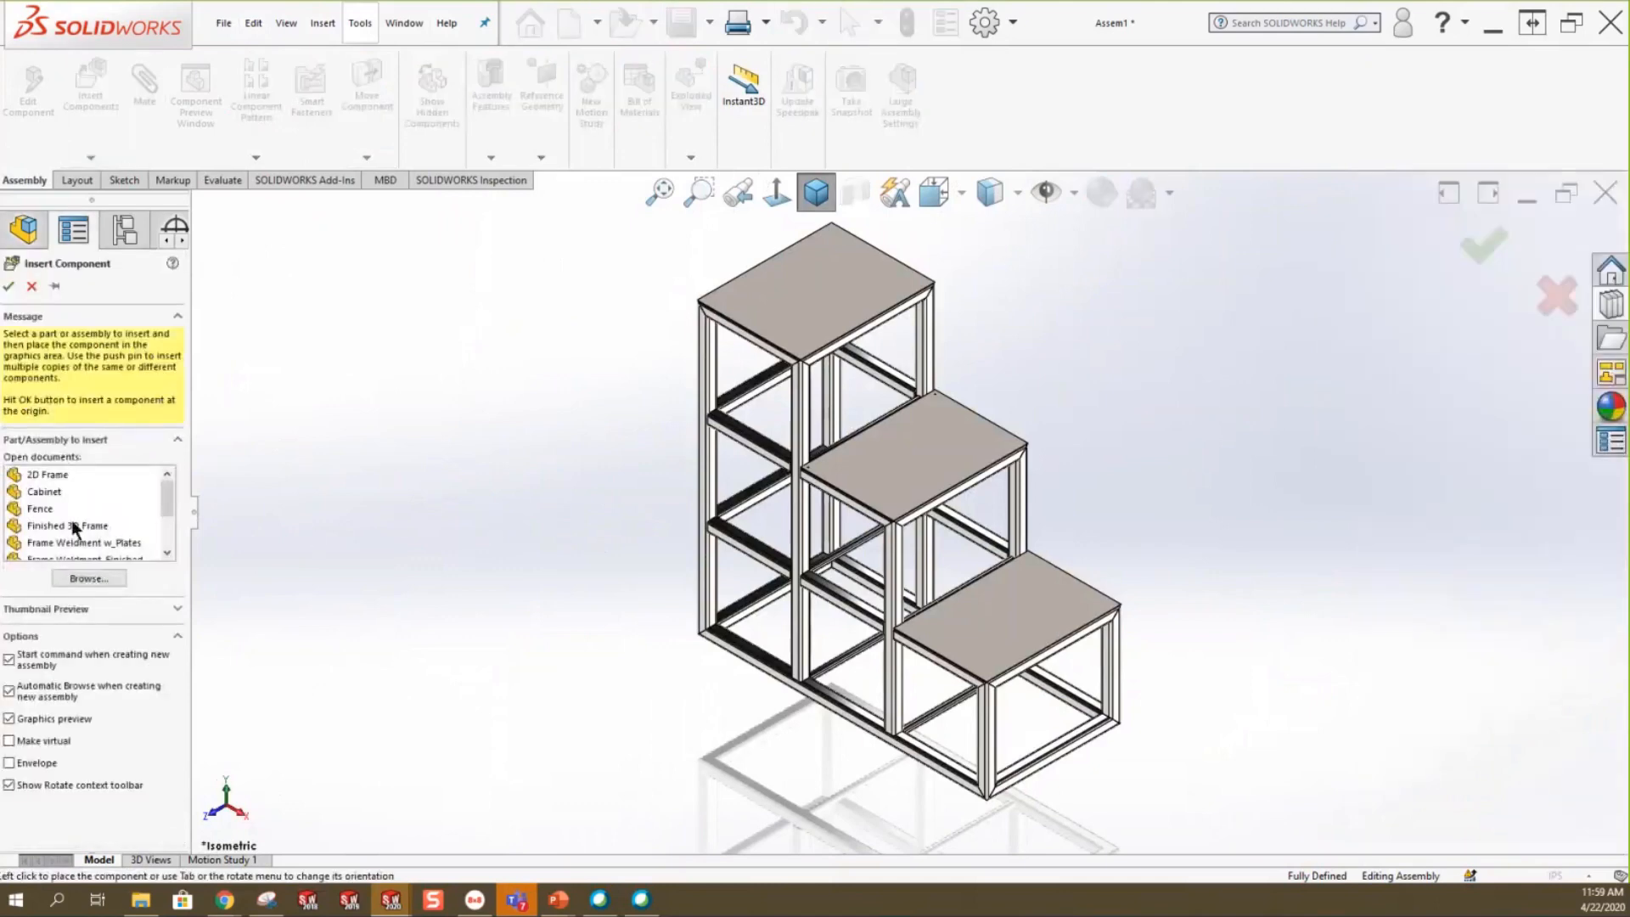
pyautogui.click(44, 509)
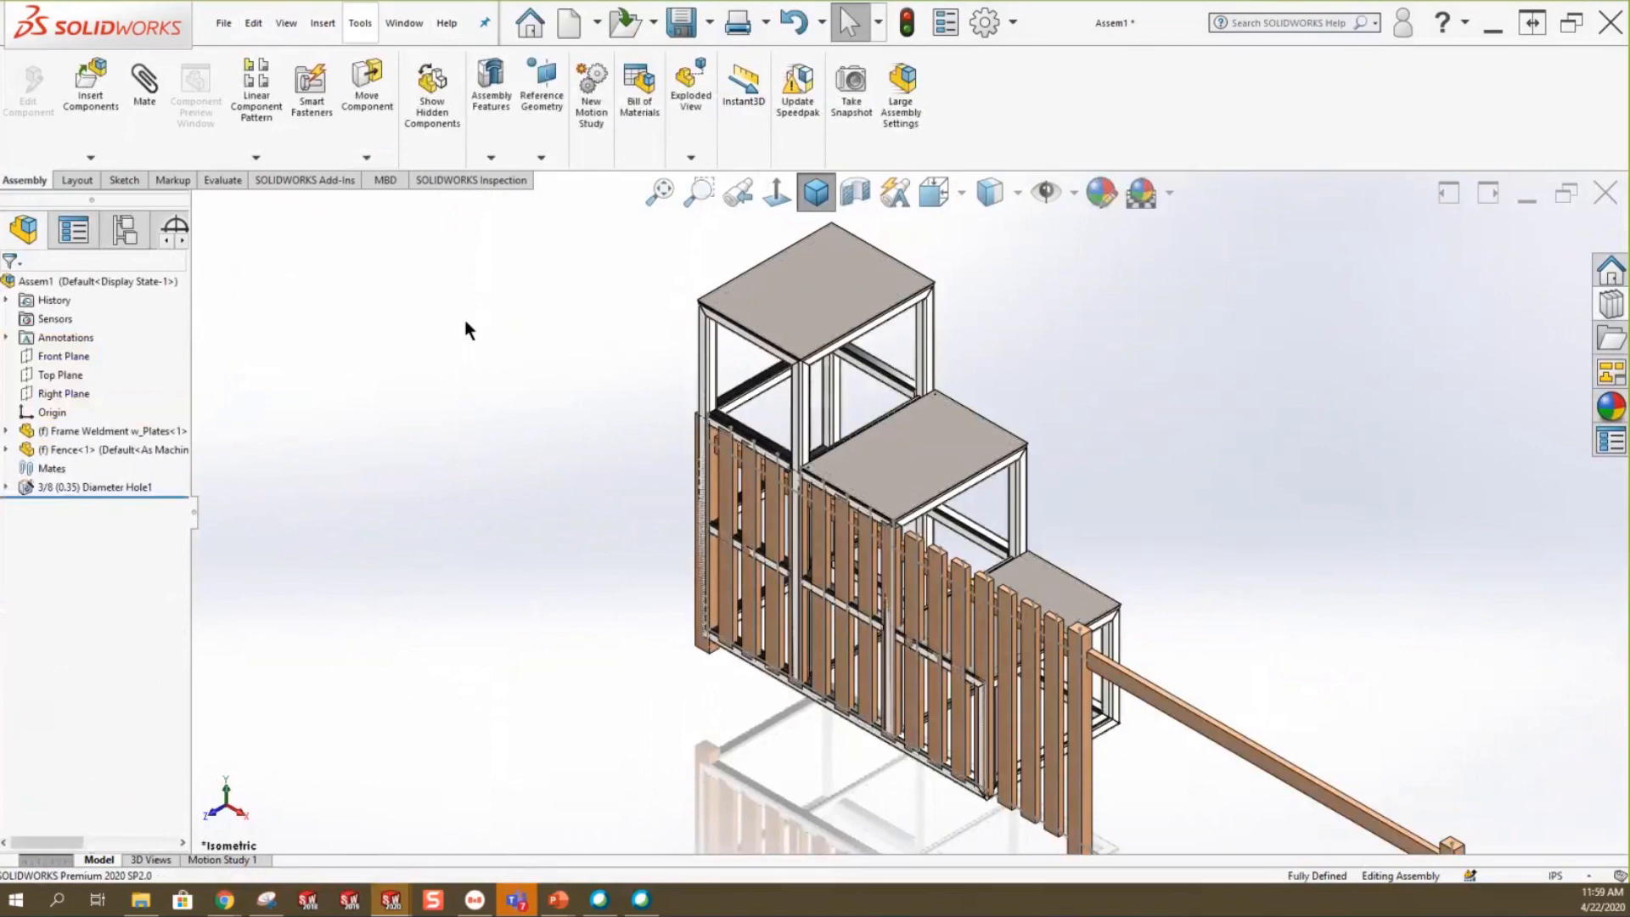
# Insert a bill of materials table and place it in the empty space beside the stepped frame.
pyautogui.scroll(3, 465, 329)
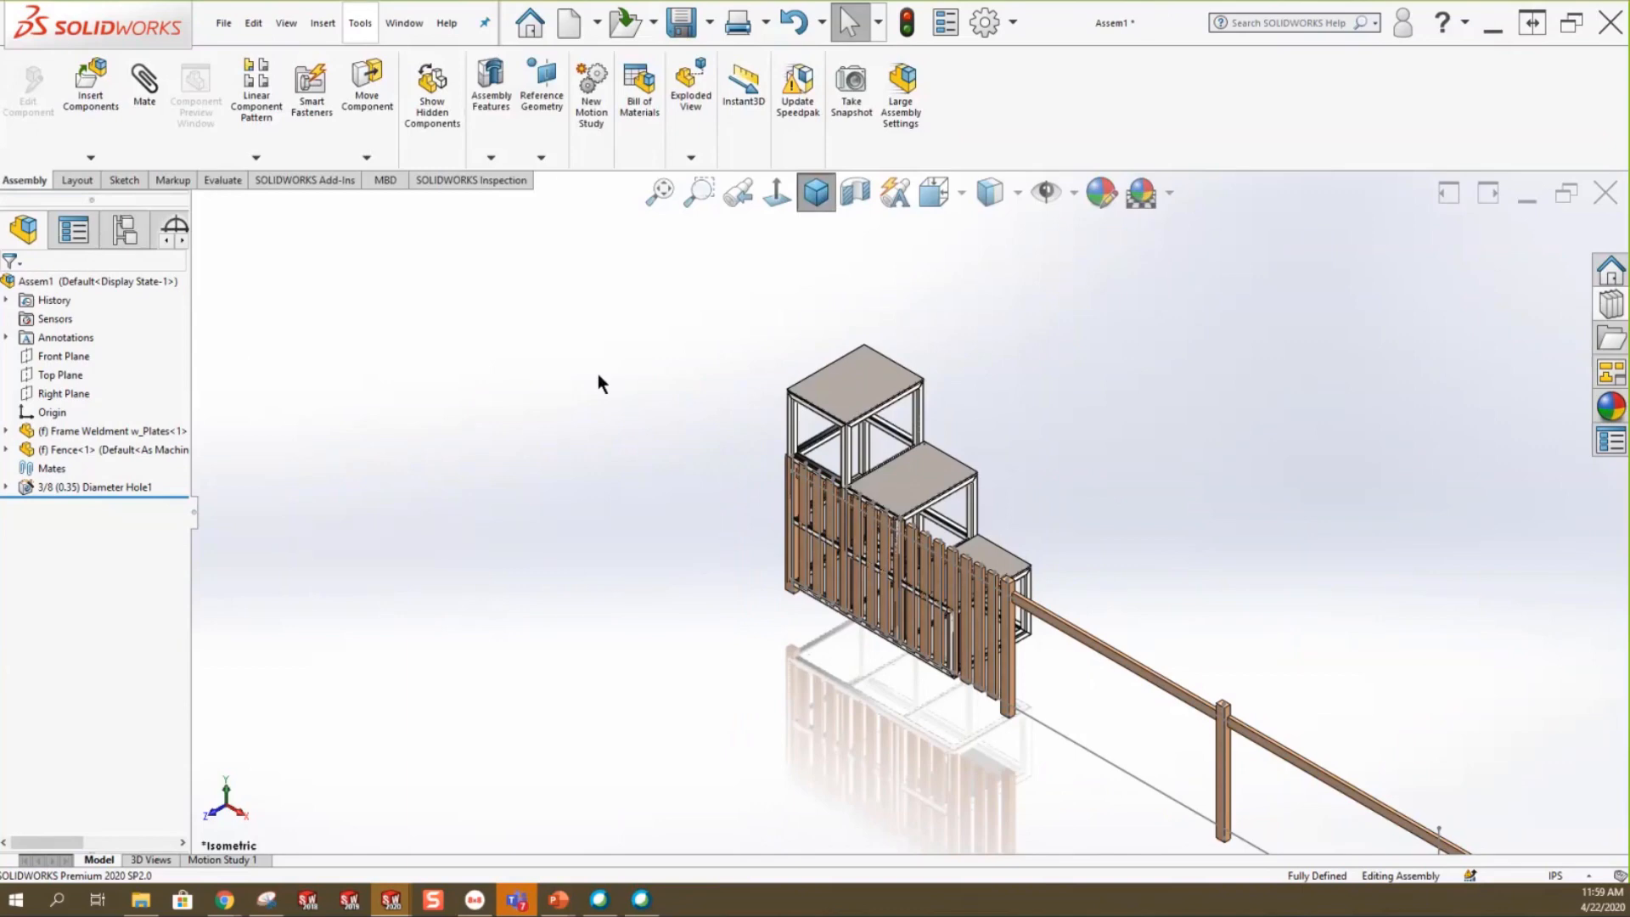
pyautogui.click(329, 29)
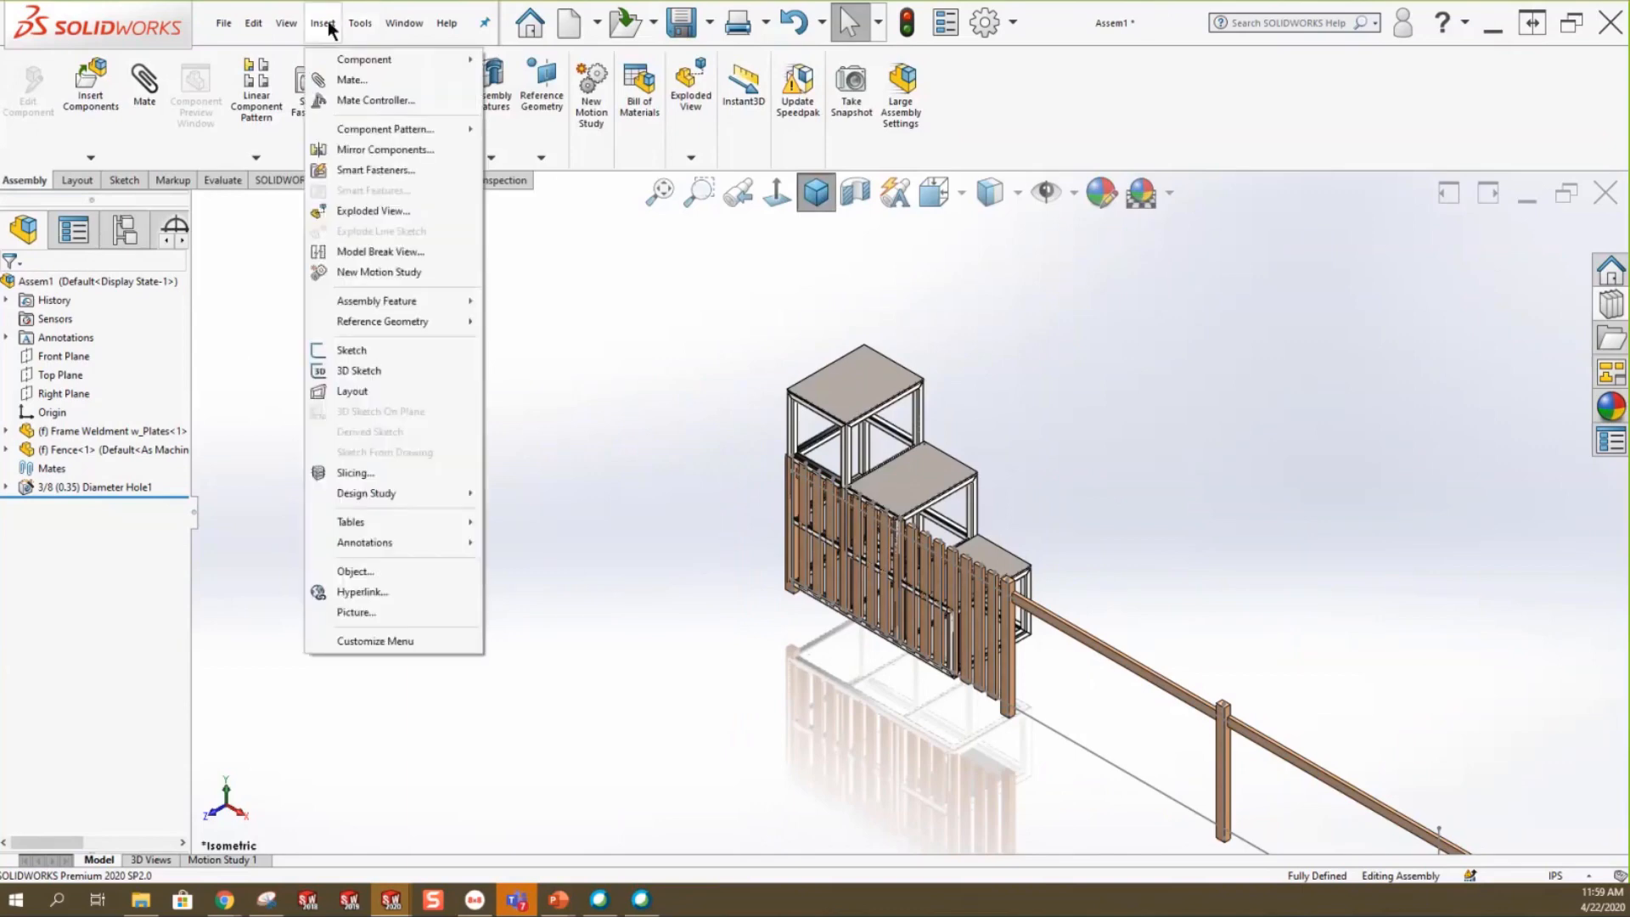
pyautogui.moveTo(419, 521)
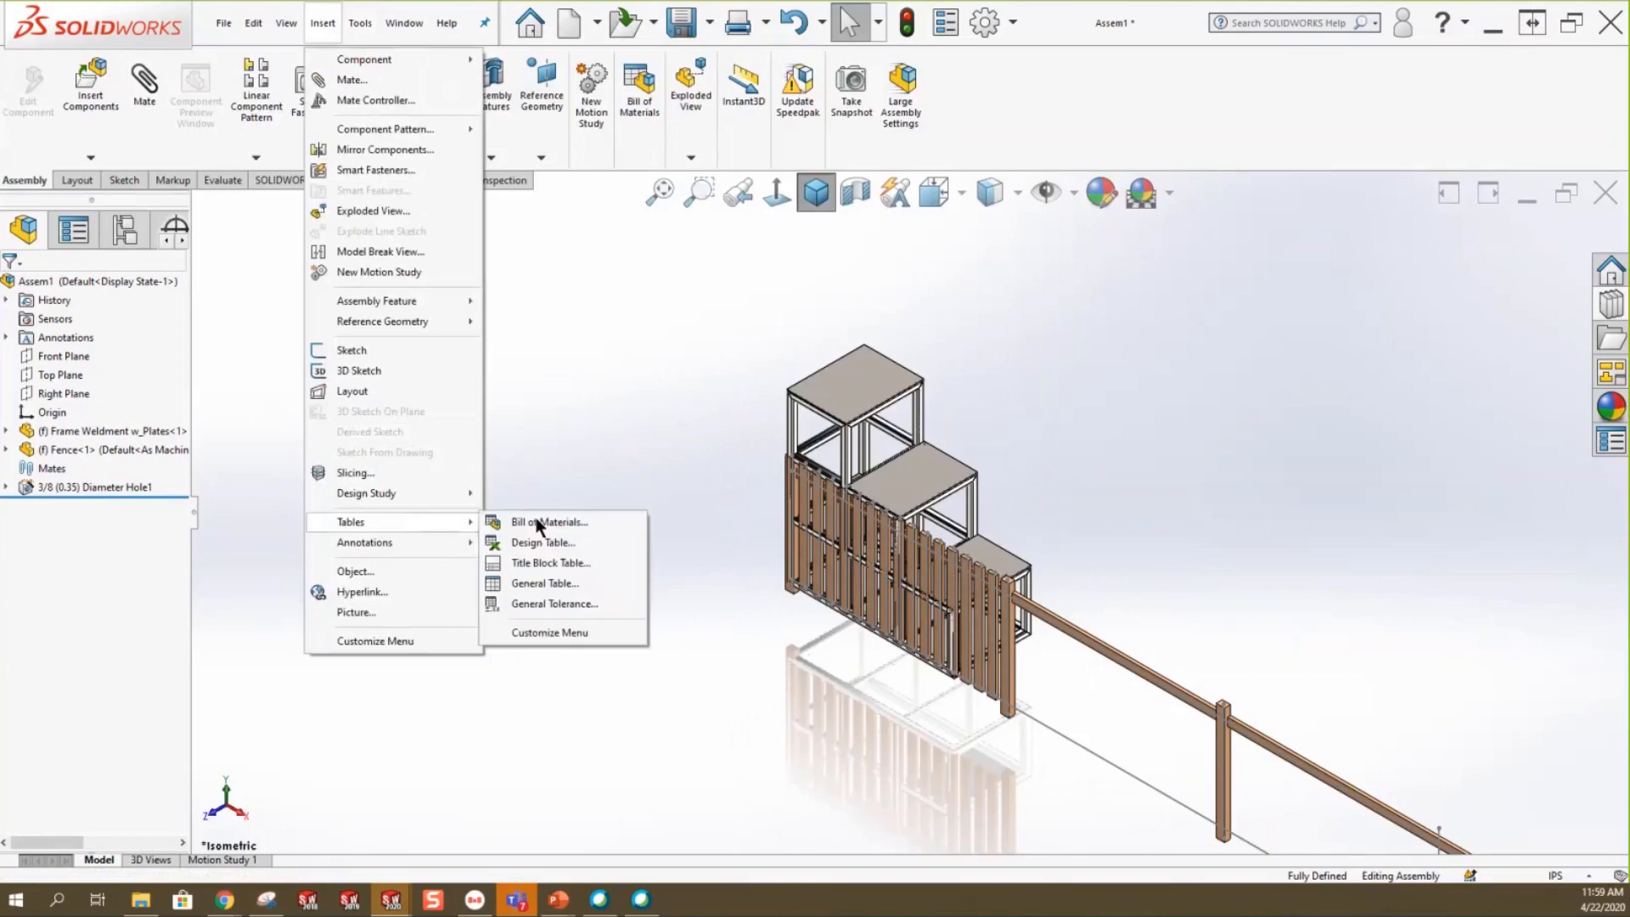
pyautogui.click(564, 524)
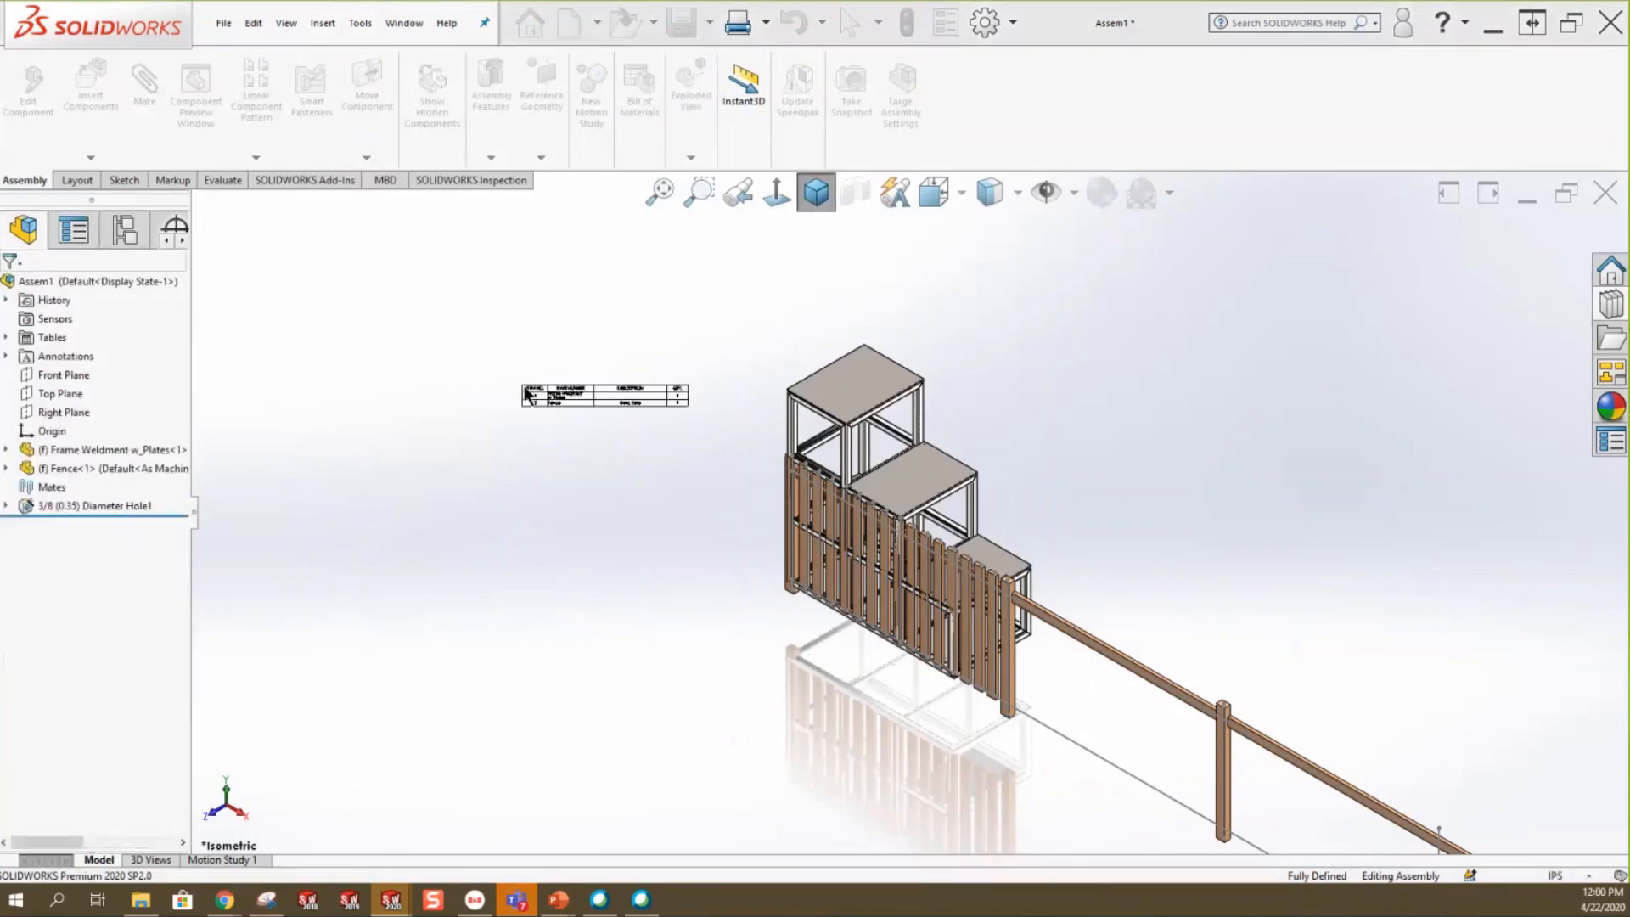
pyautogui.click(480, 371)
# Change the bill of materials to the Indented type with no numbering and a detailed cut list.
pyautogui.scroll(-5, 501, 372)
pyautogui.scroll(-5, 989, 542)
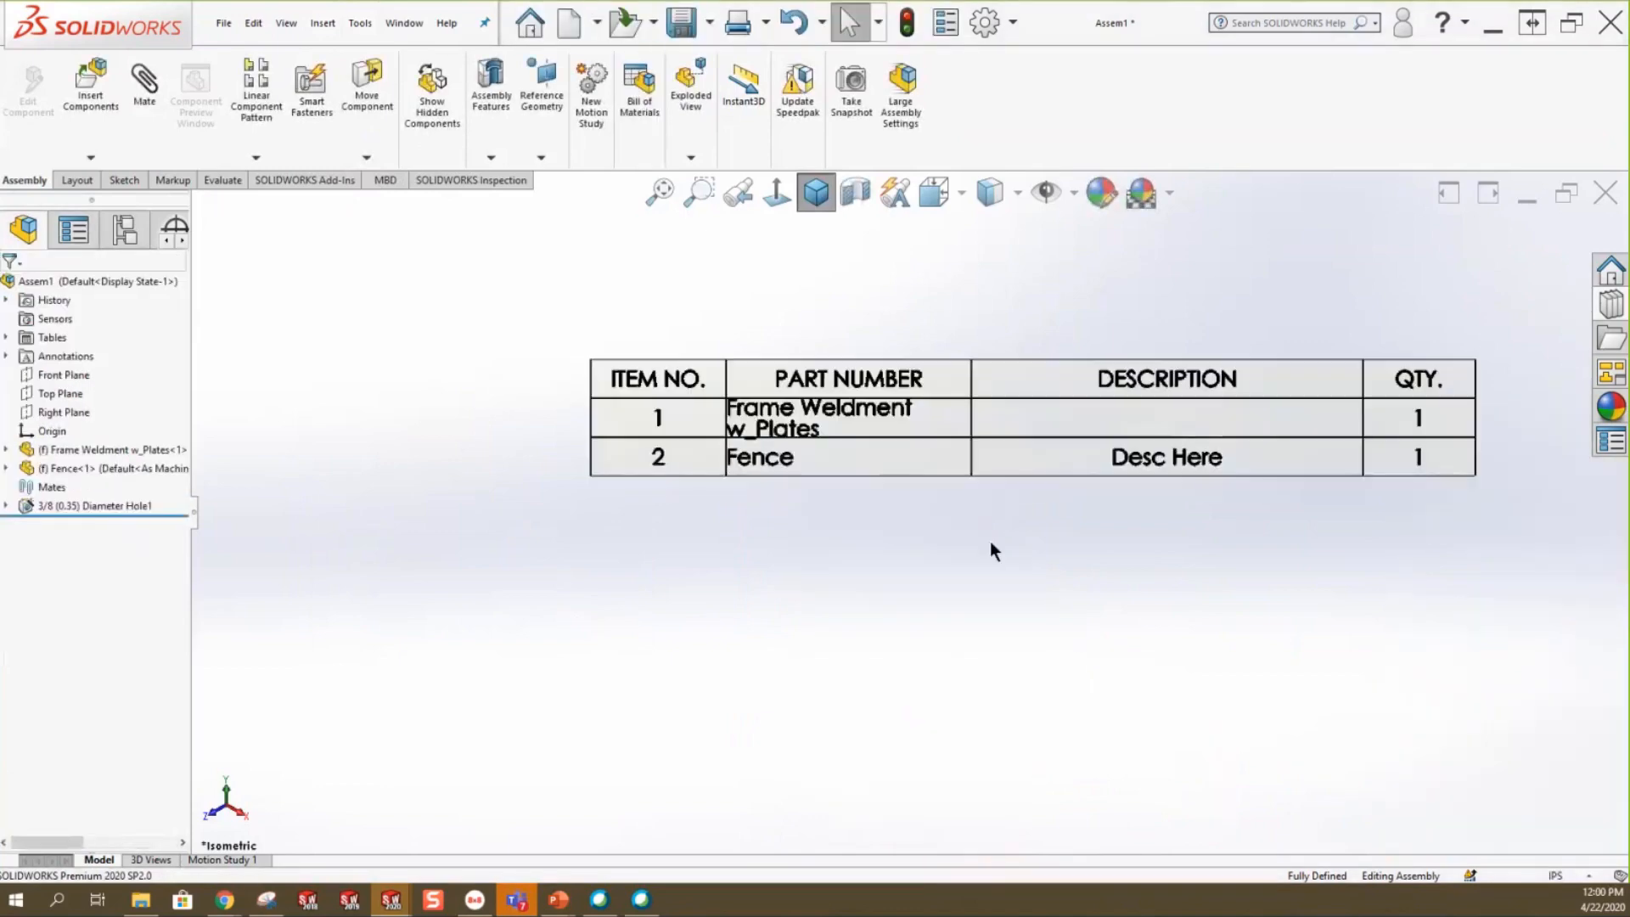
pyautogui.scroll(1, 992, 539)
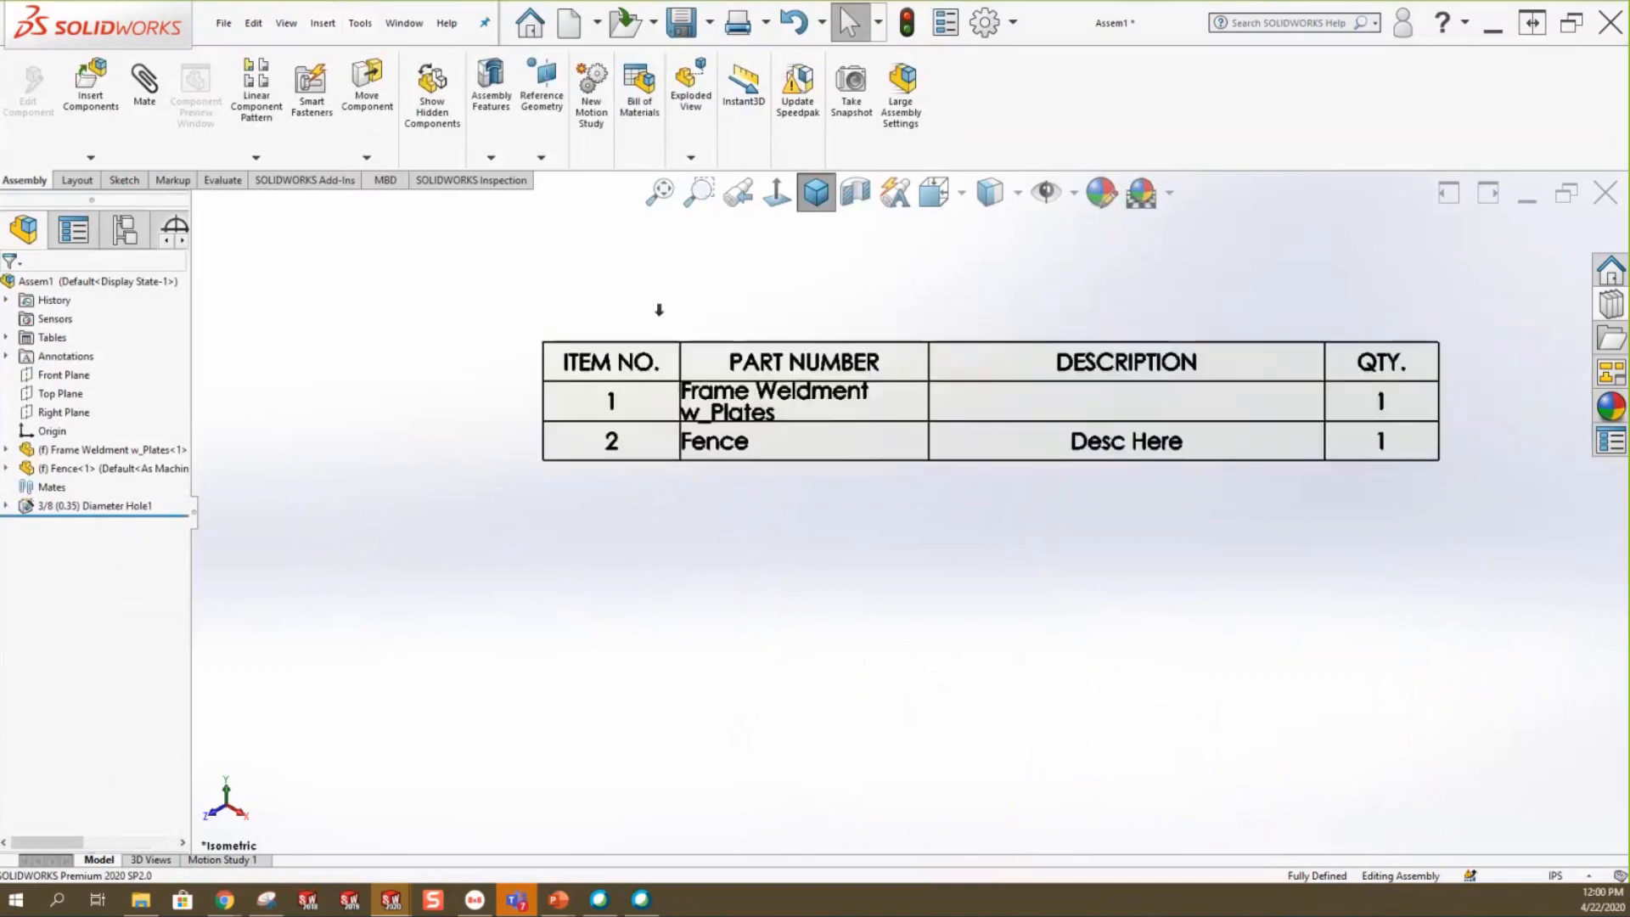
pyautogui.click(531, 331)
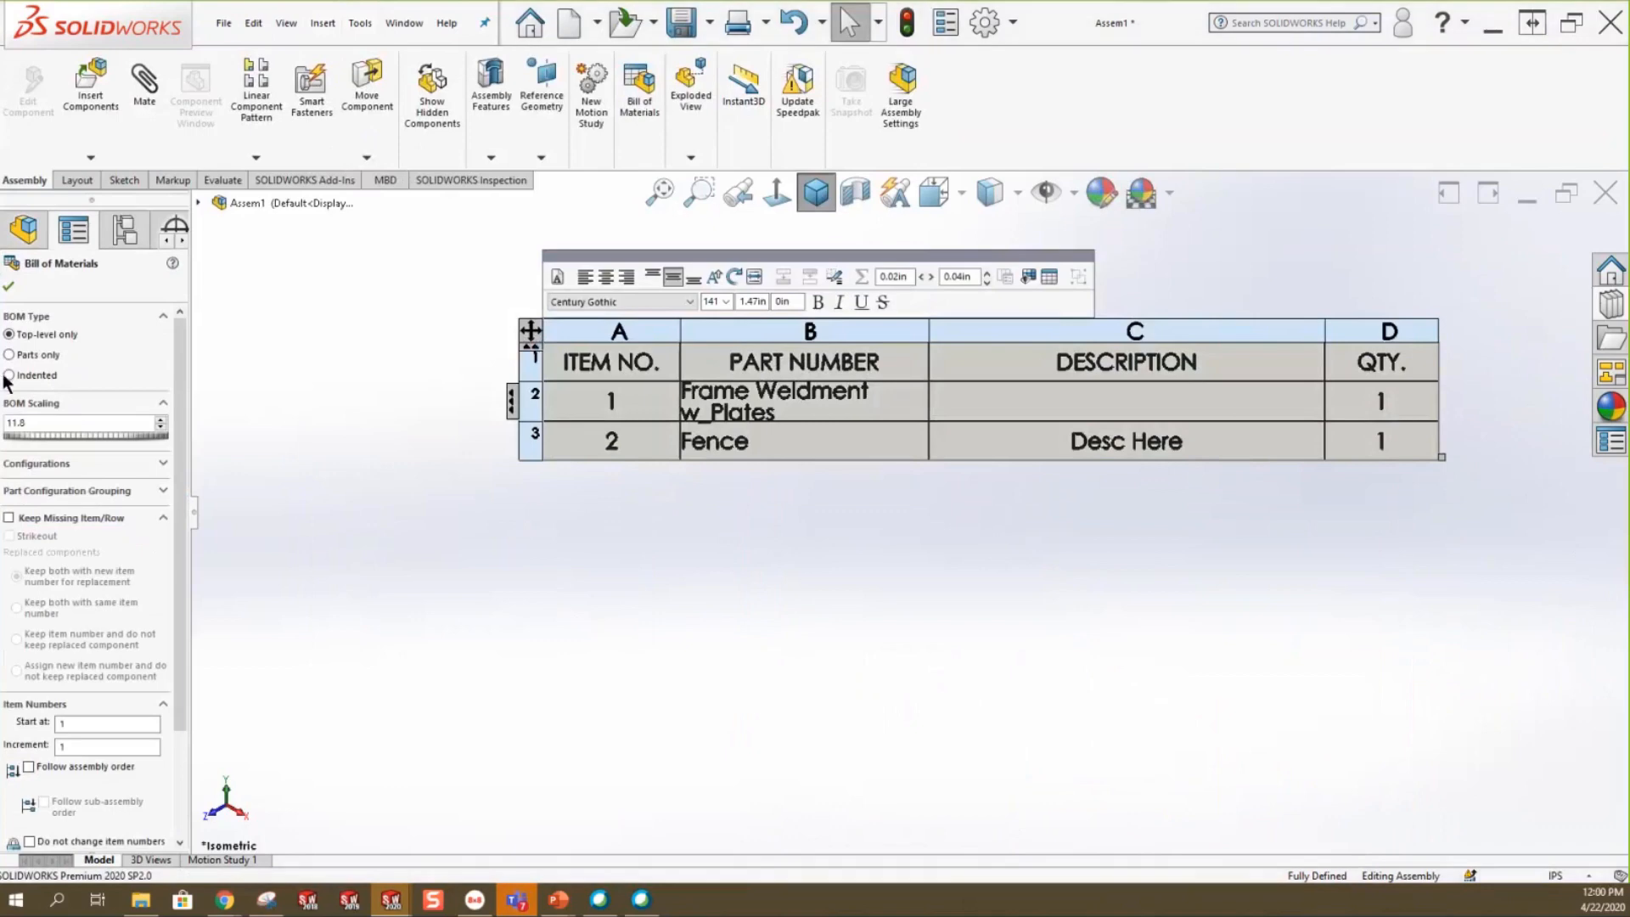
pyautogui.click(8, 375)
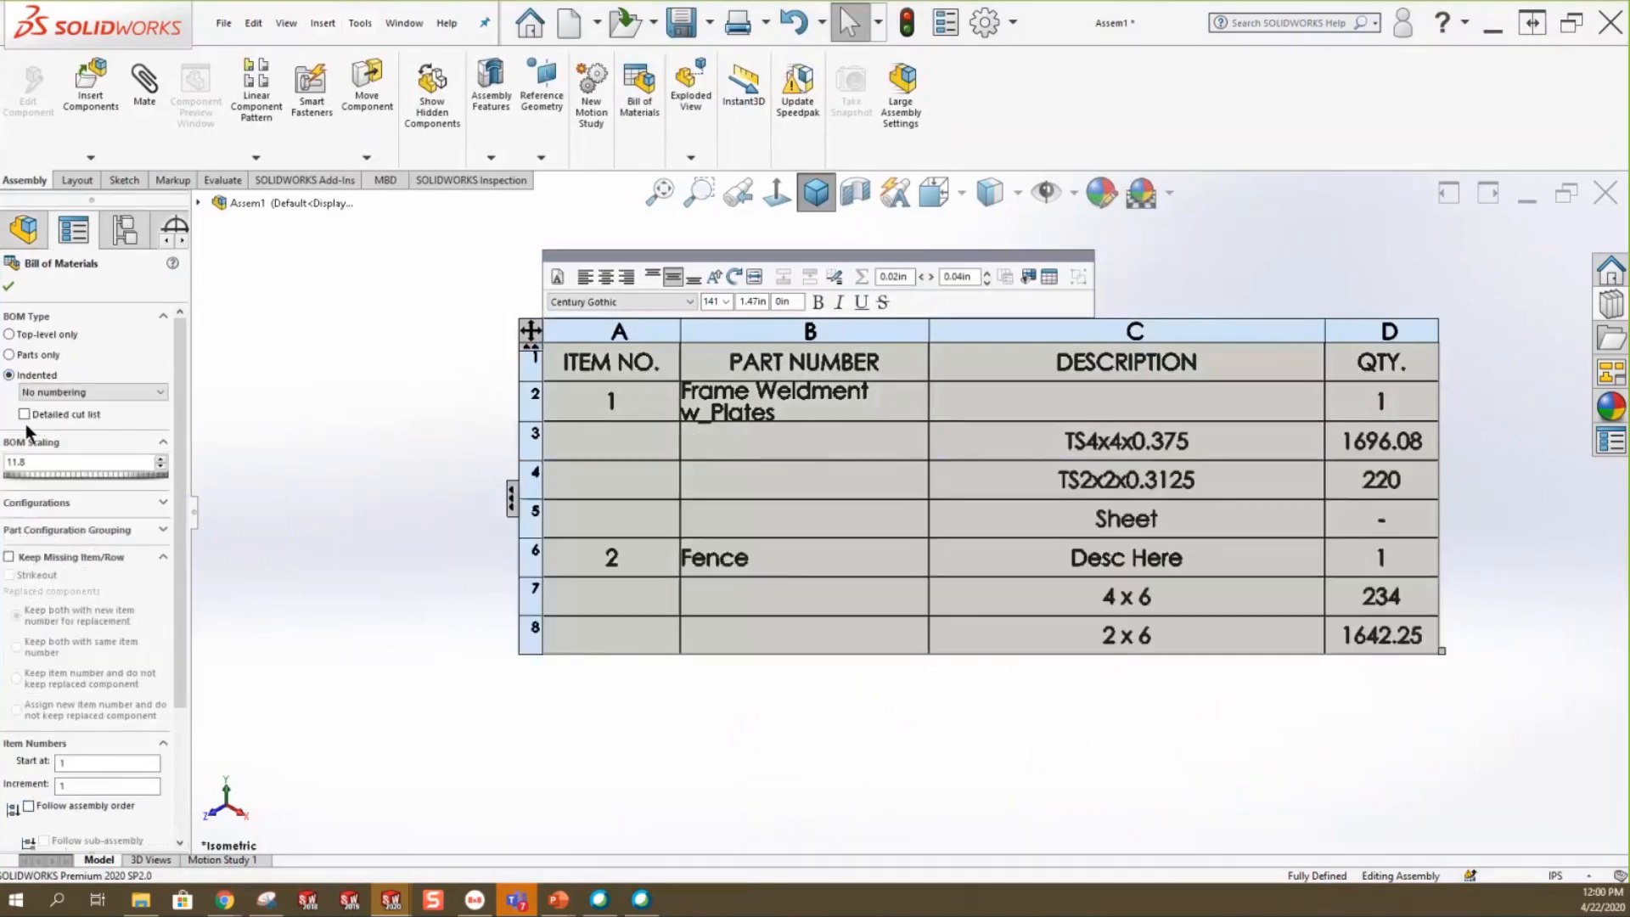
pyautogui.click(24, 414)
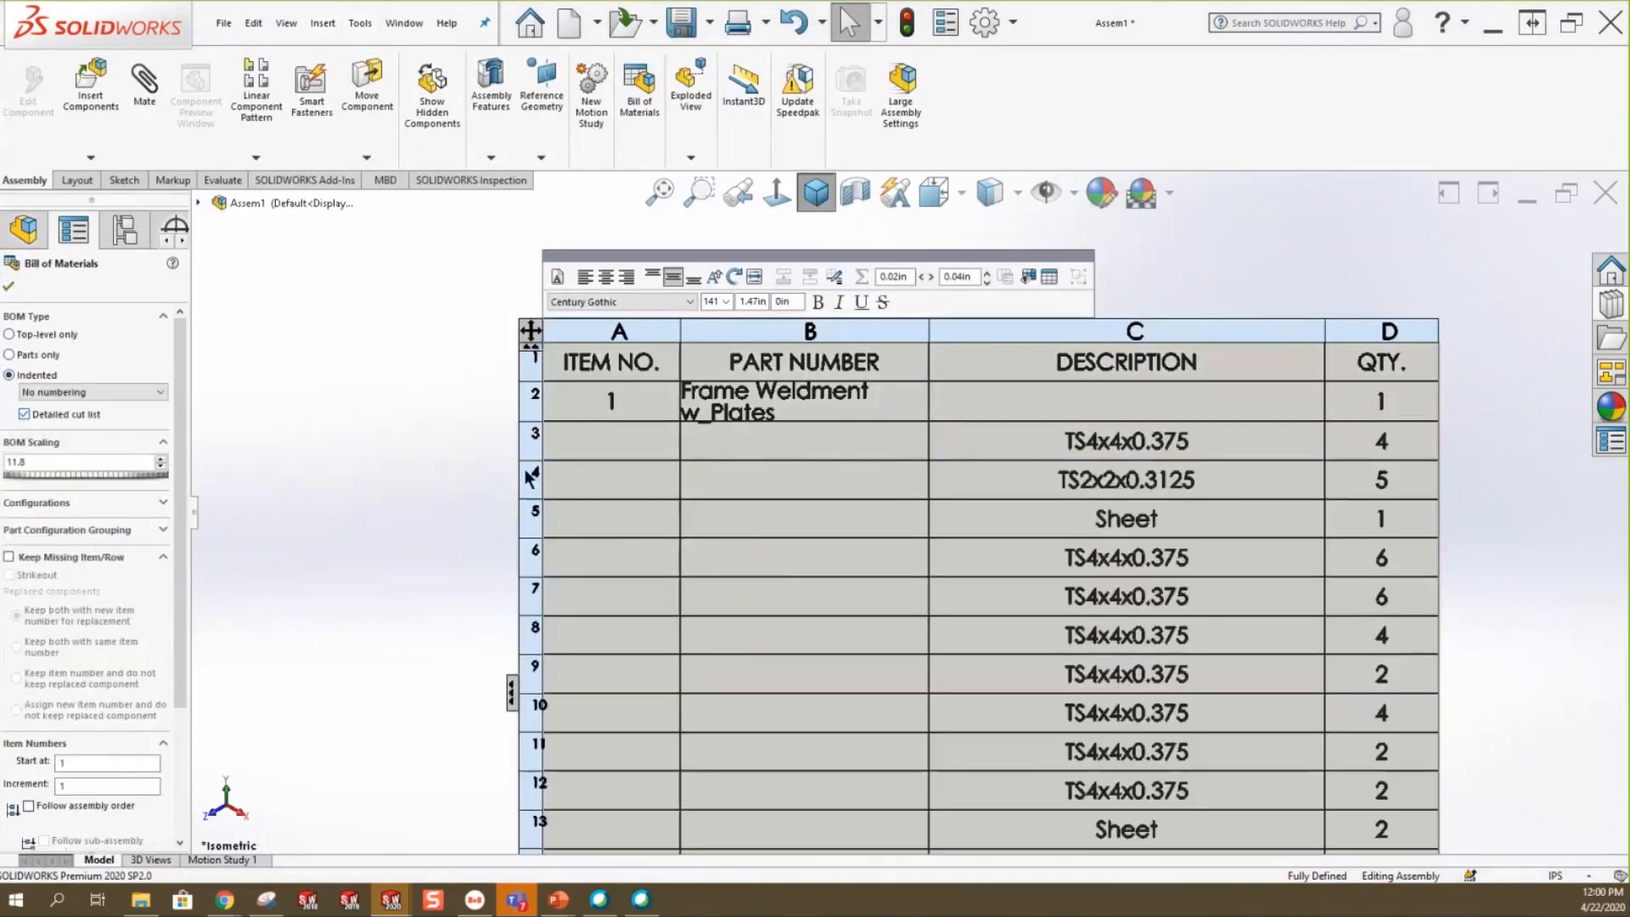
pyautogui.scroll(5, 557, 467)
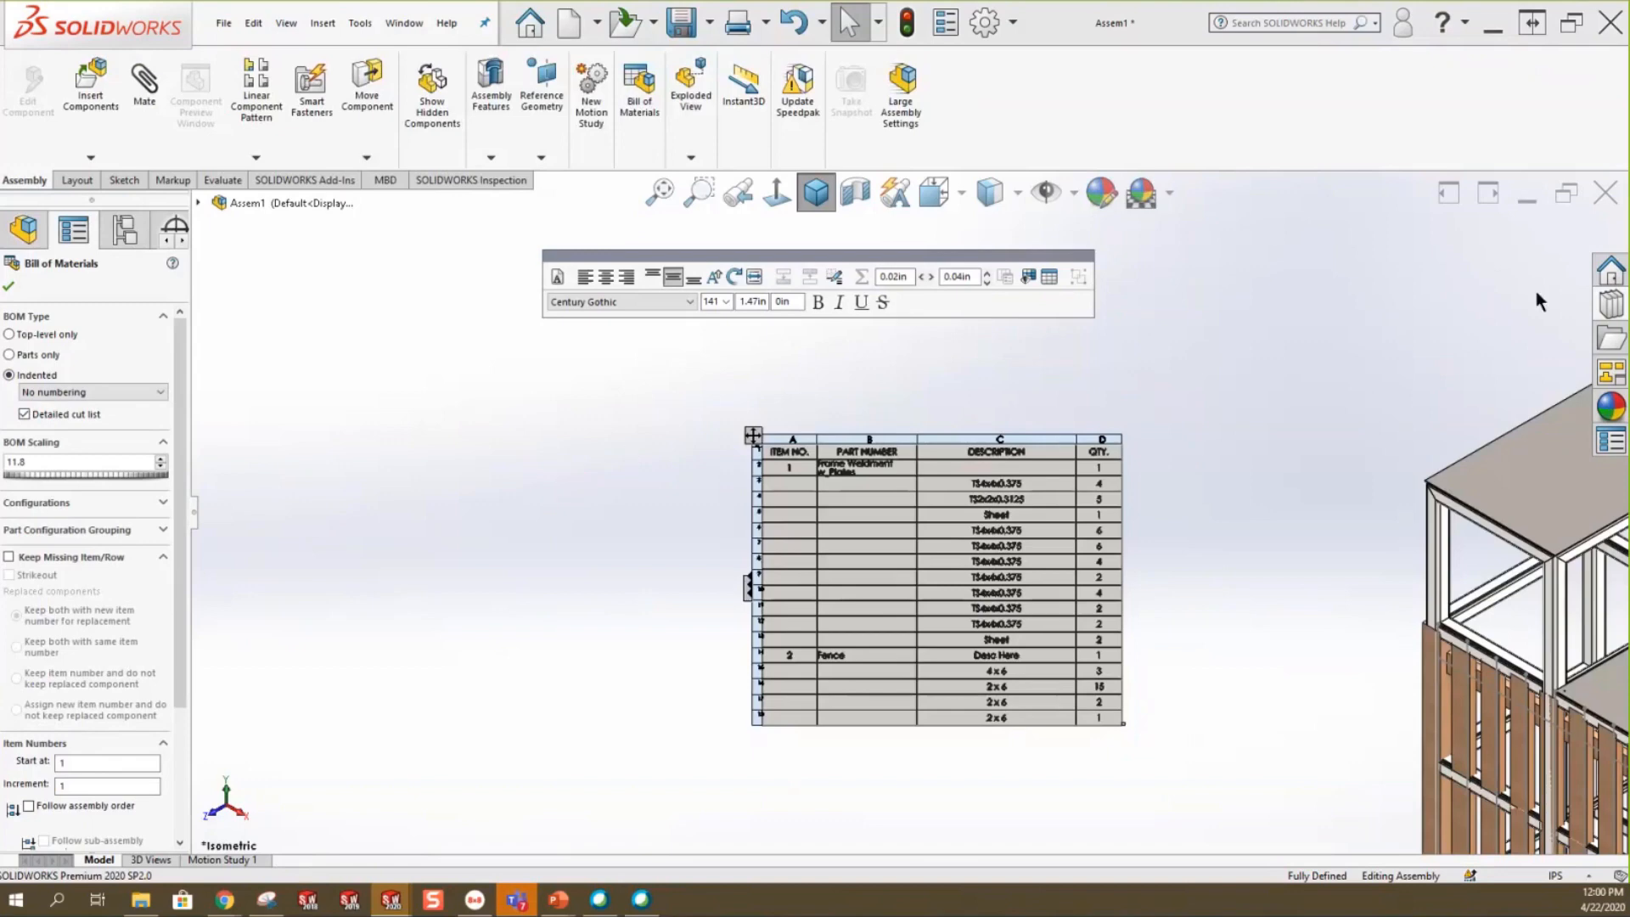
pyautogui.click(1612, 299)
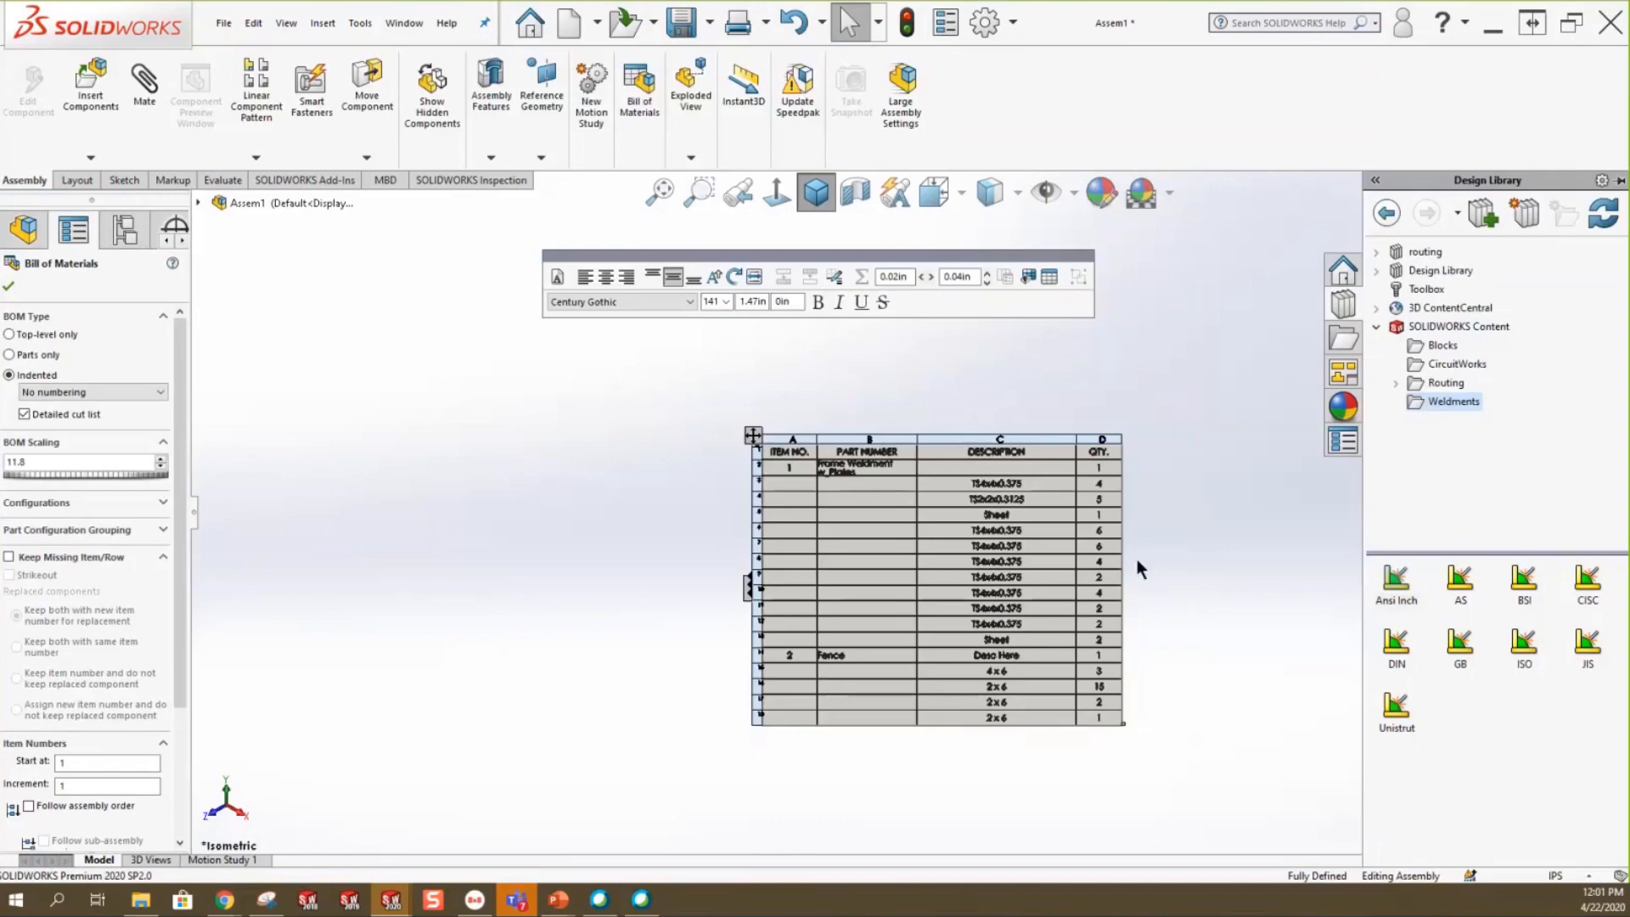
pyautogui.click(9, 286)
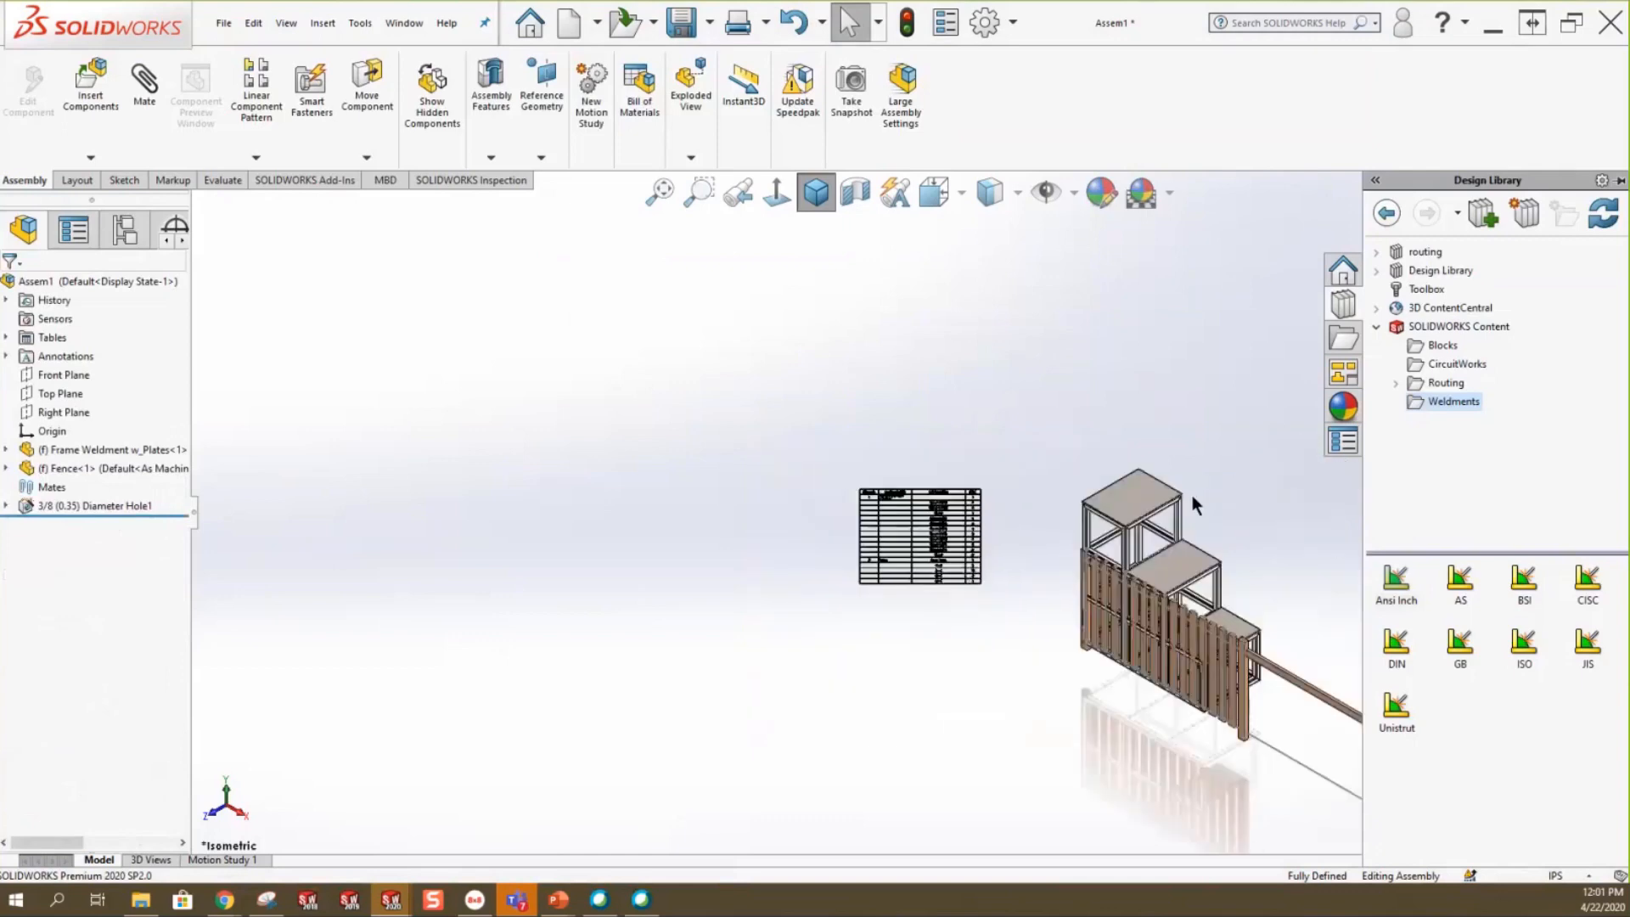
# Open the stepped frame with plates from the assembly in its own part window.
pyautogui.rightClick(1192, 496)
pyautogui.rightClick(1193, 532)
pyautogui.click(1164, 559)
pyautogui.rightClick(1164, 559)
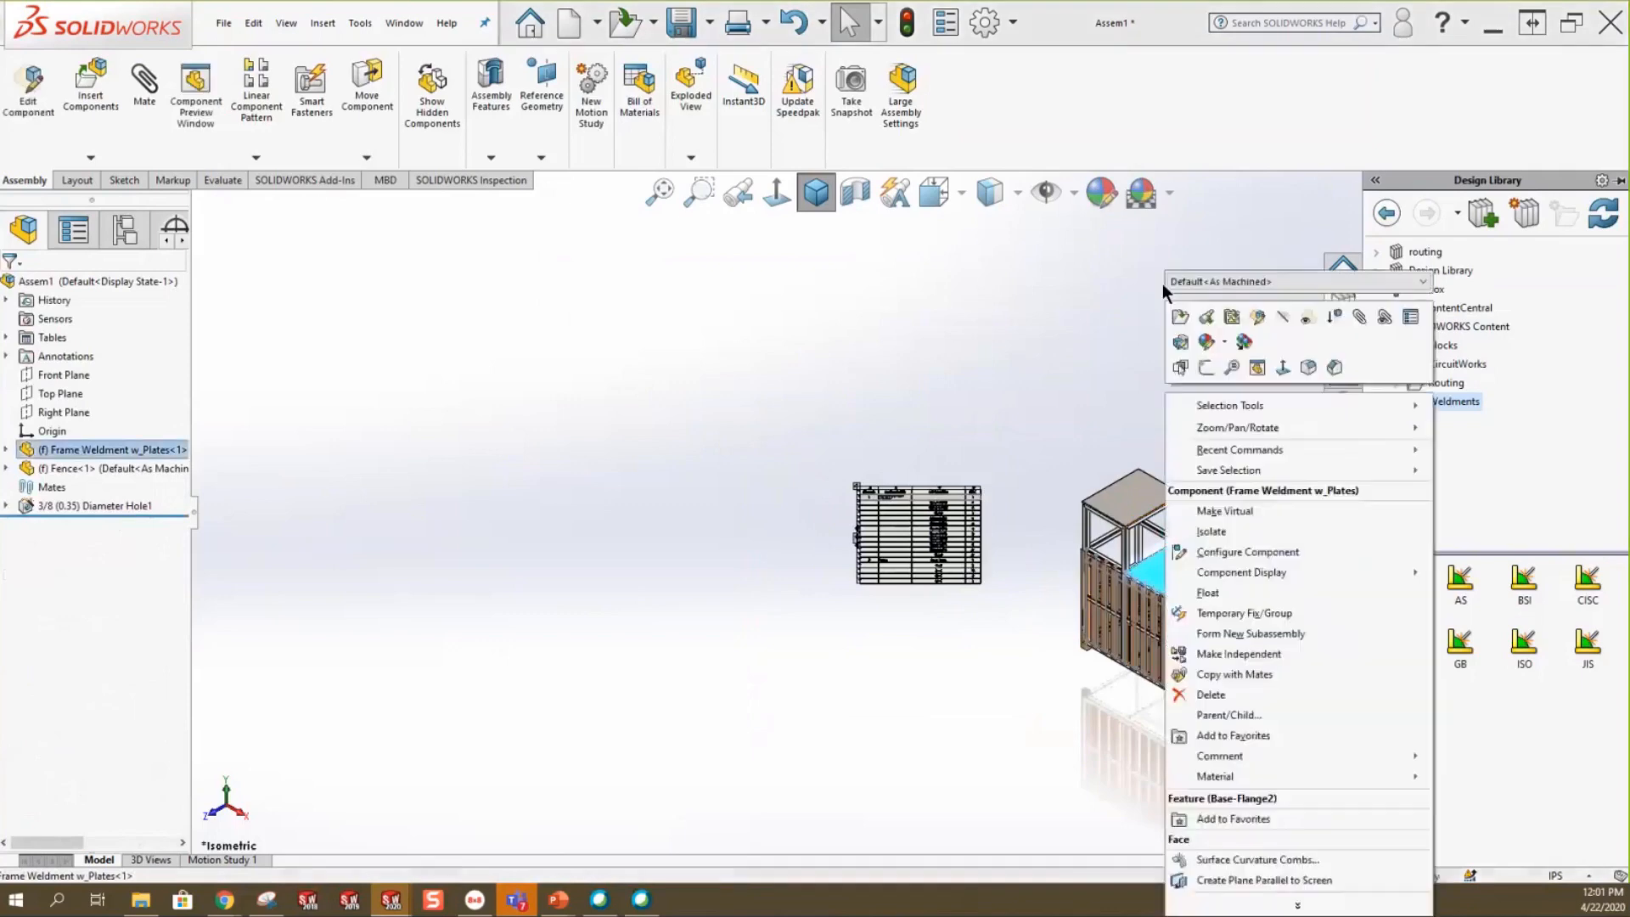
pyautogui.click(1176, 323)
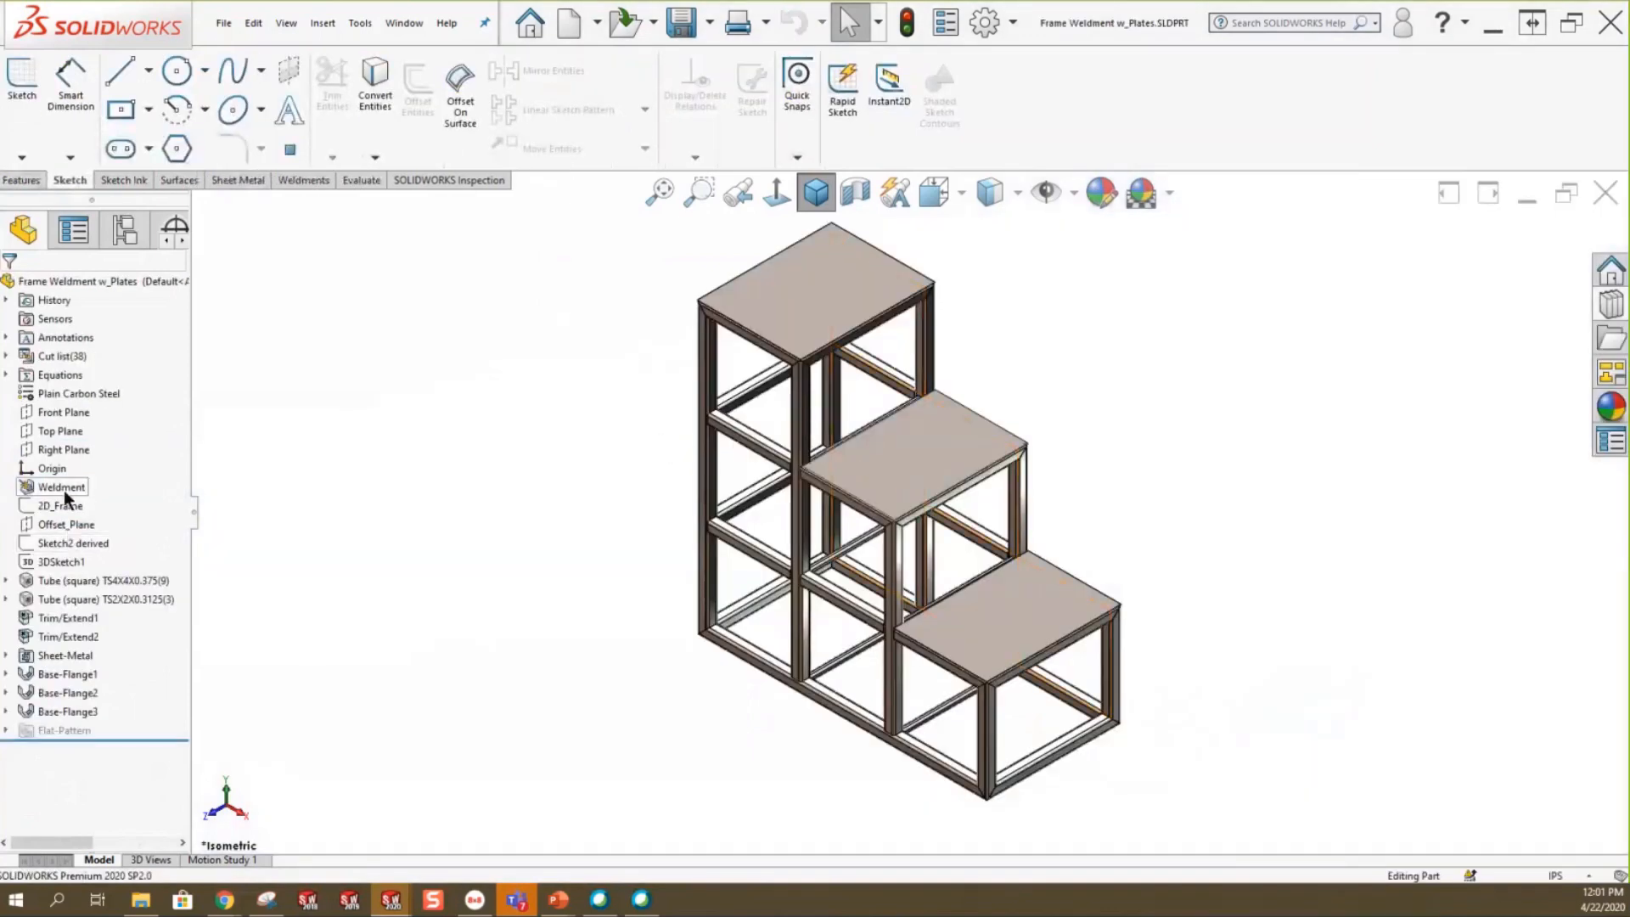
# Examine the definition of Offset_Plane in the frame part, including its reference plane and offset distance.
pyautogui.rightClick(68, 526)
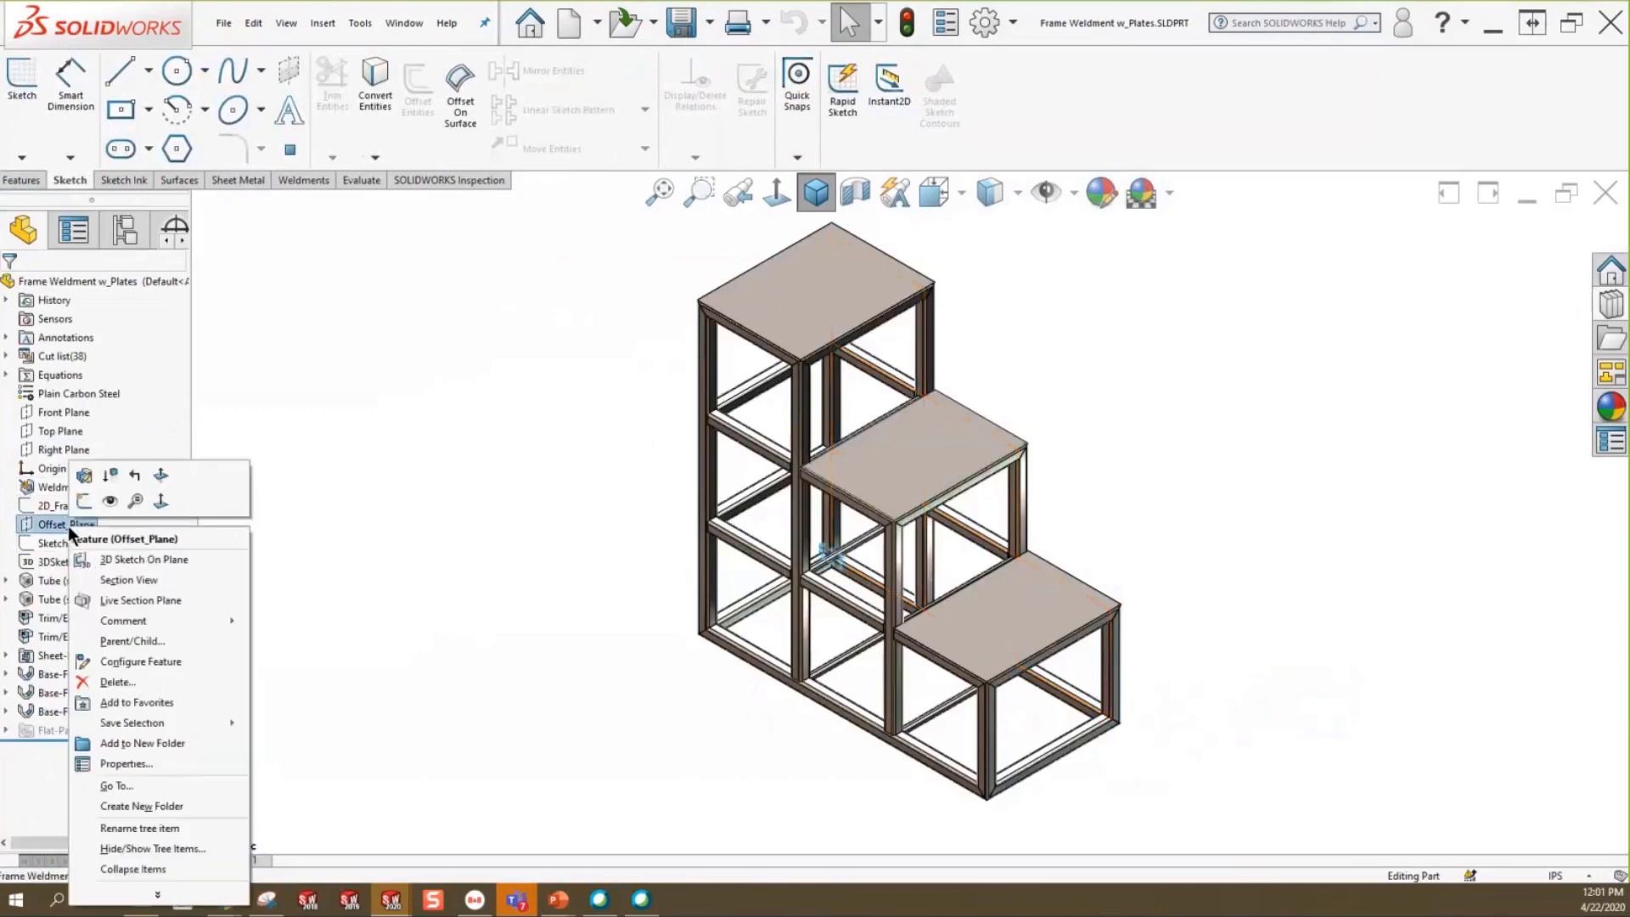
pyautogui.click(11, 178)
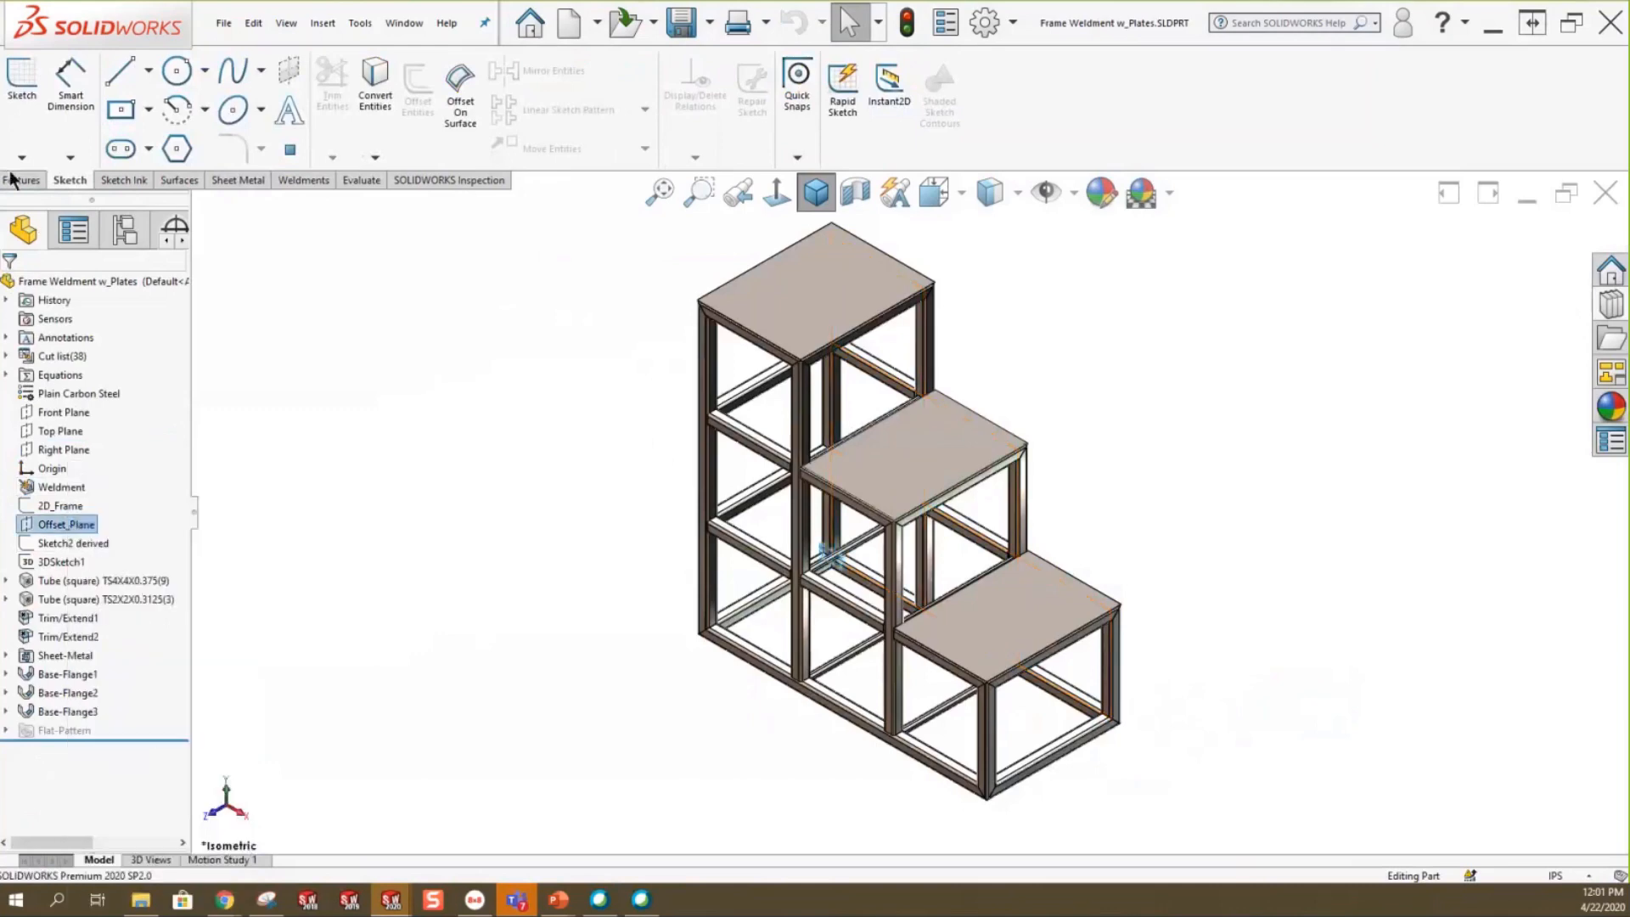
pyautogui.click(11, 177)
pyautogui.click(760, 108)
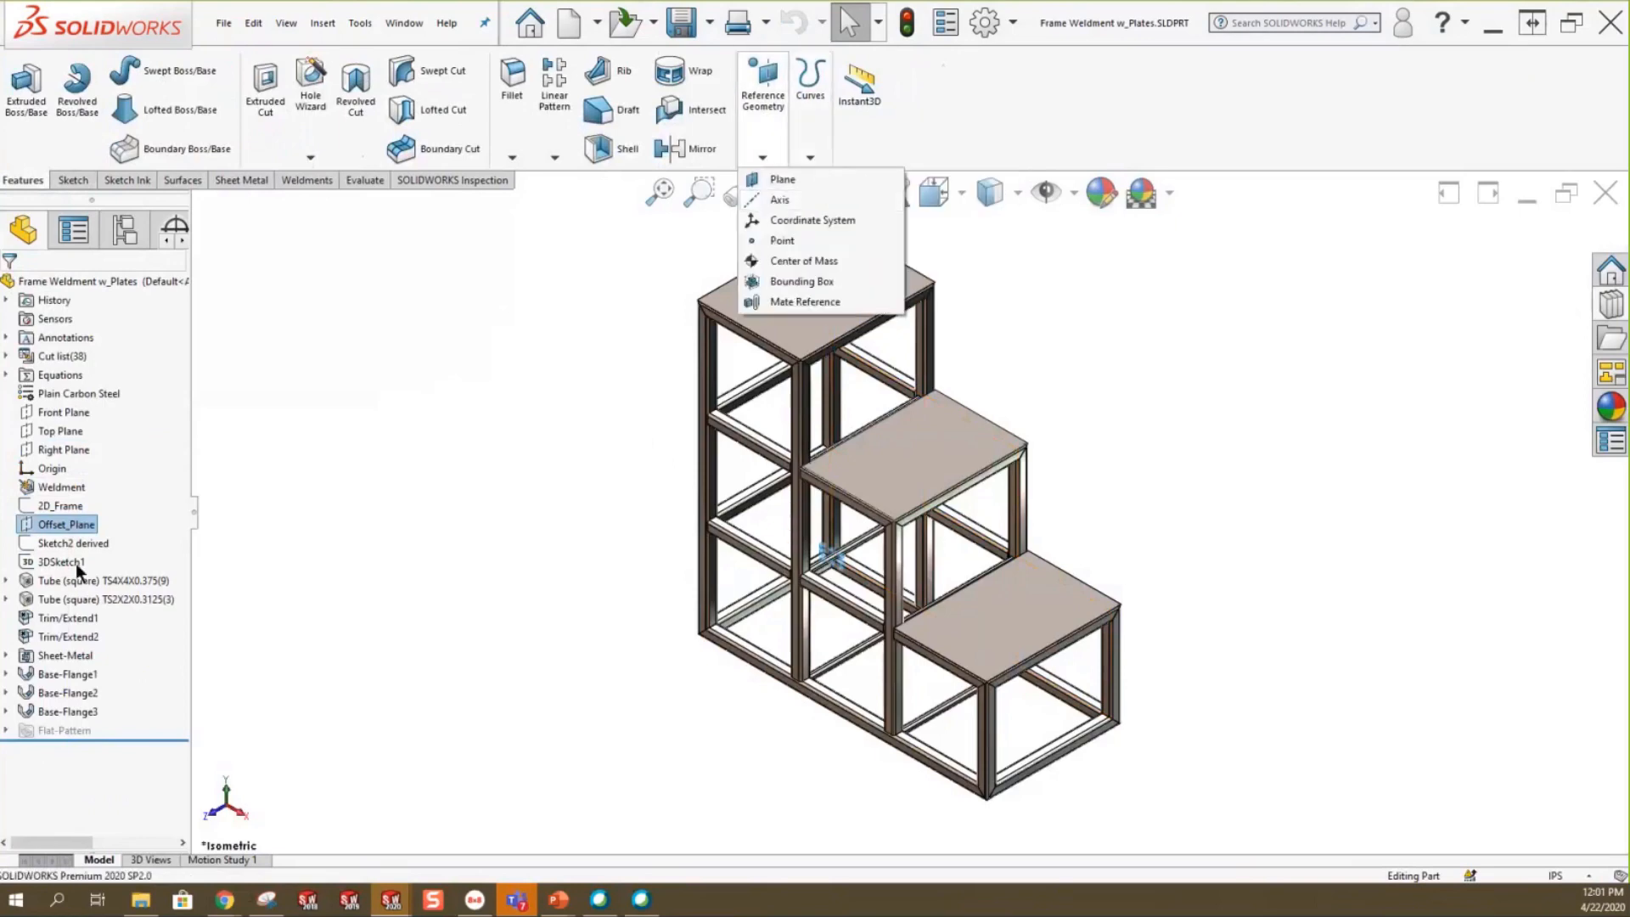
pyautogui.rightClick(58, 526)
pyautogui.click(69, 471)
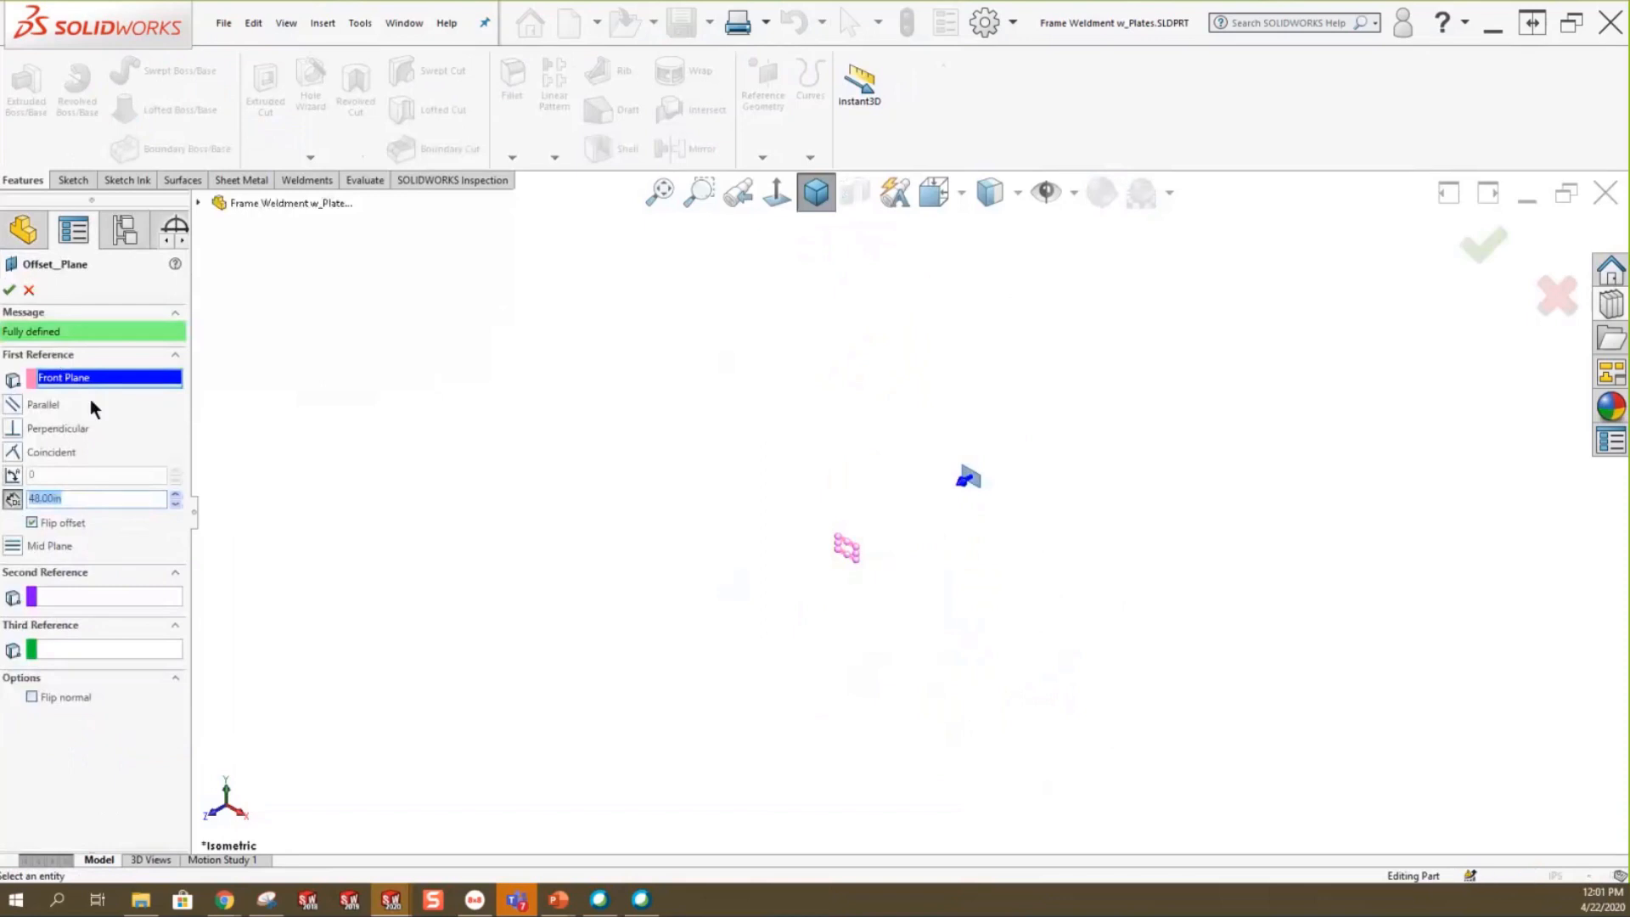
pyautogui.click(10, 292)
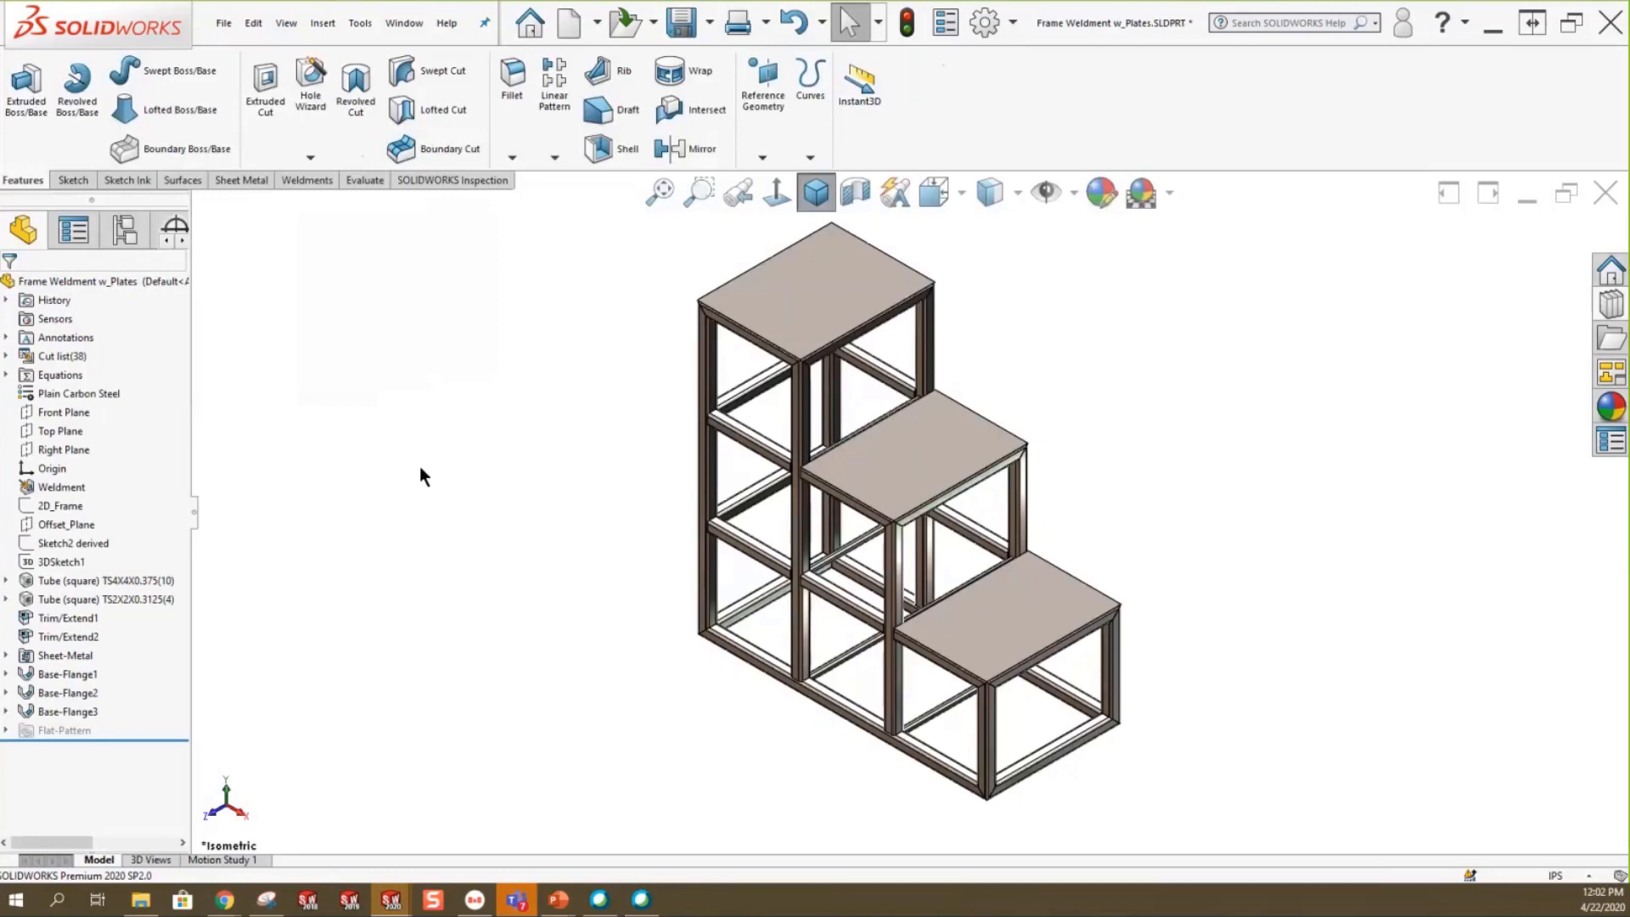
# Create a new part document.
pyautogui.click(568, 23)
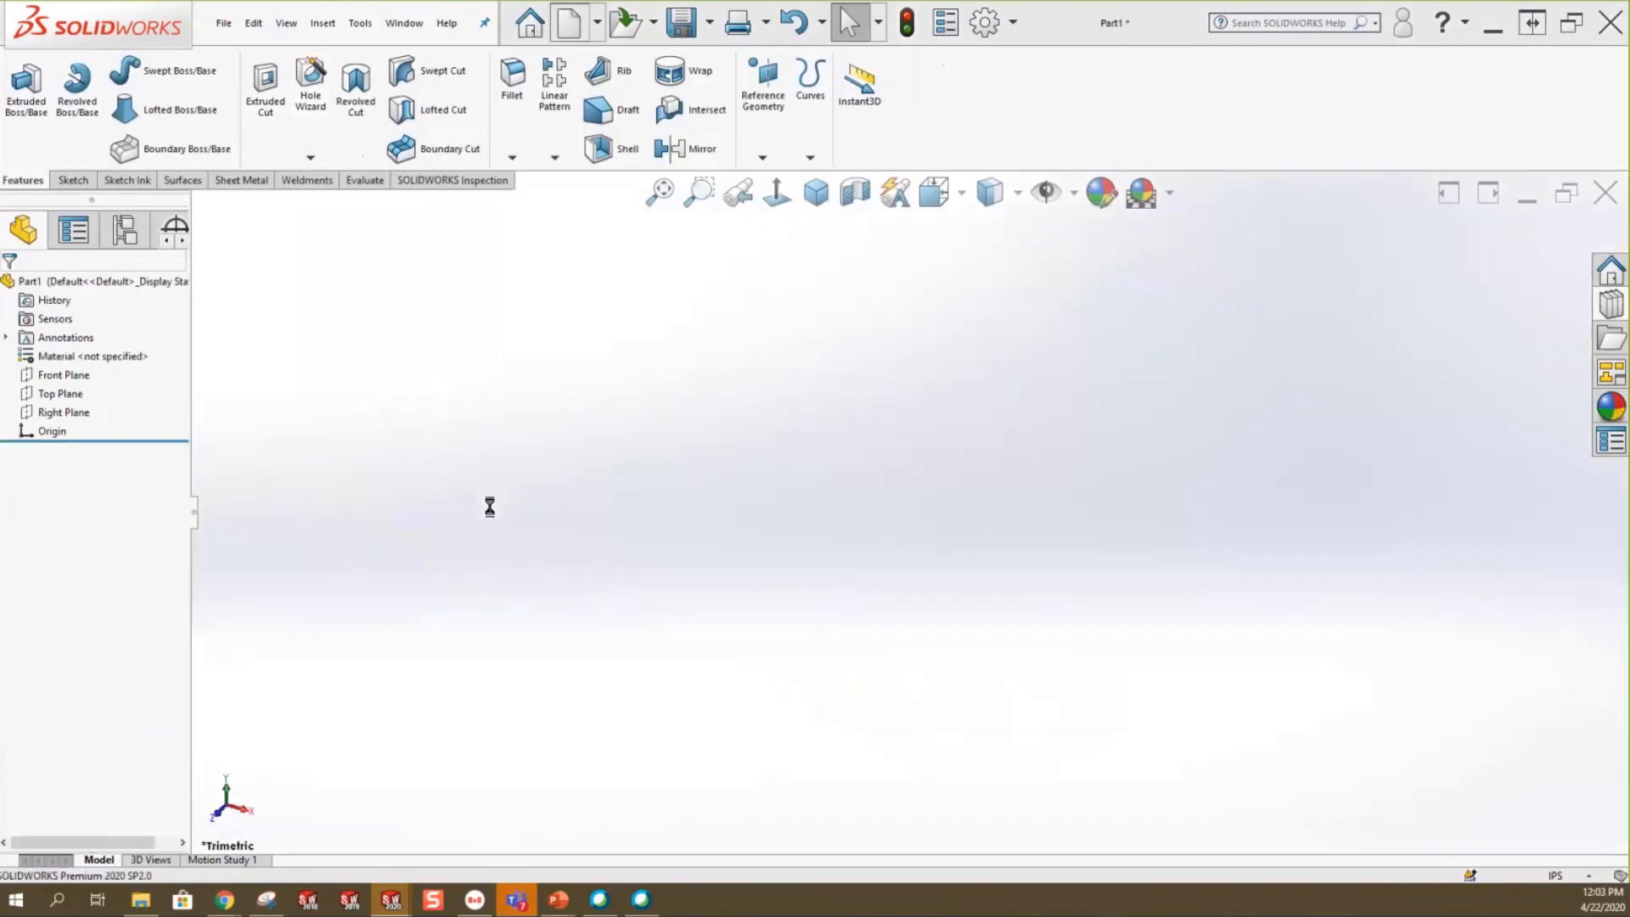
pyautogui.click(59, 393)
pyautogui.click(75, 180)
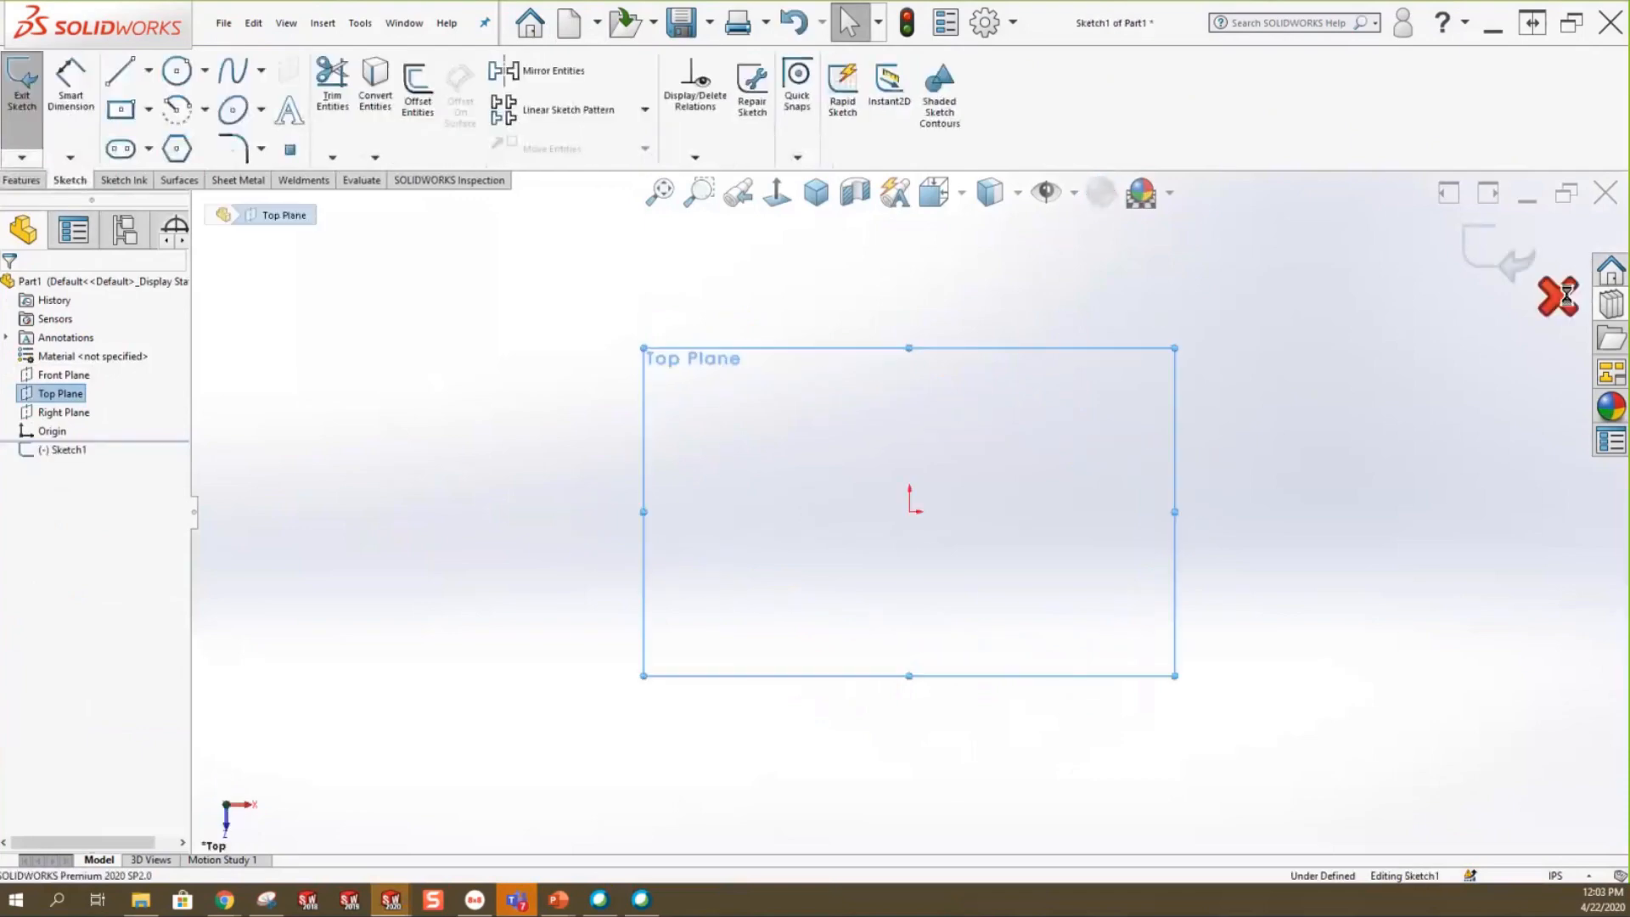
pyautogui.click(1557, 297)
pyautogui.click(829, 458)
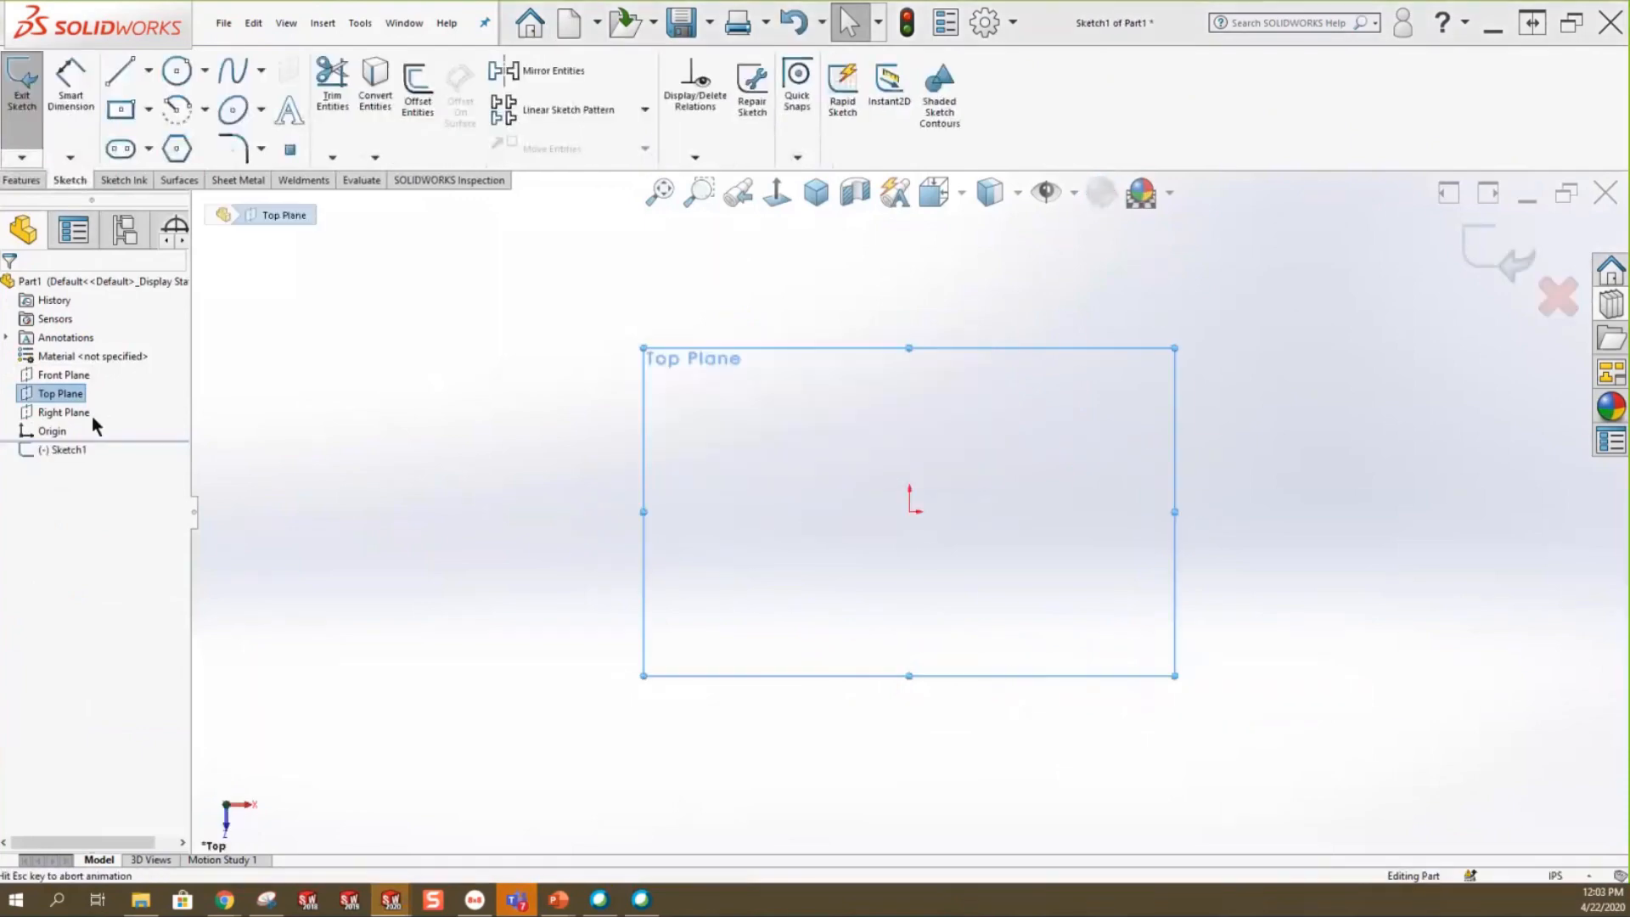
# Sketch a center rectangle about 3.62 in wide on the Top Plane, centered on the origin.
pyautogui.click(50, 395)
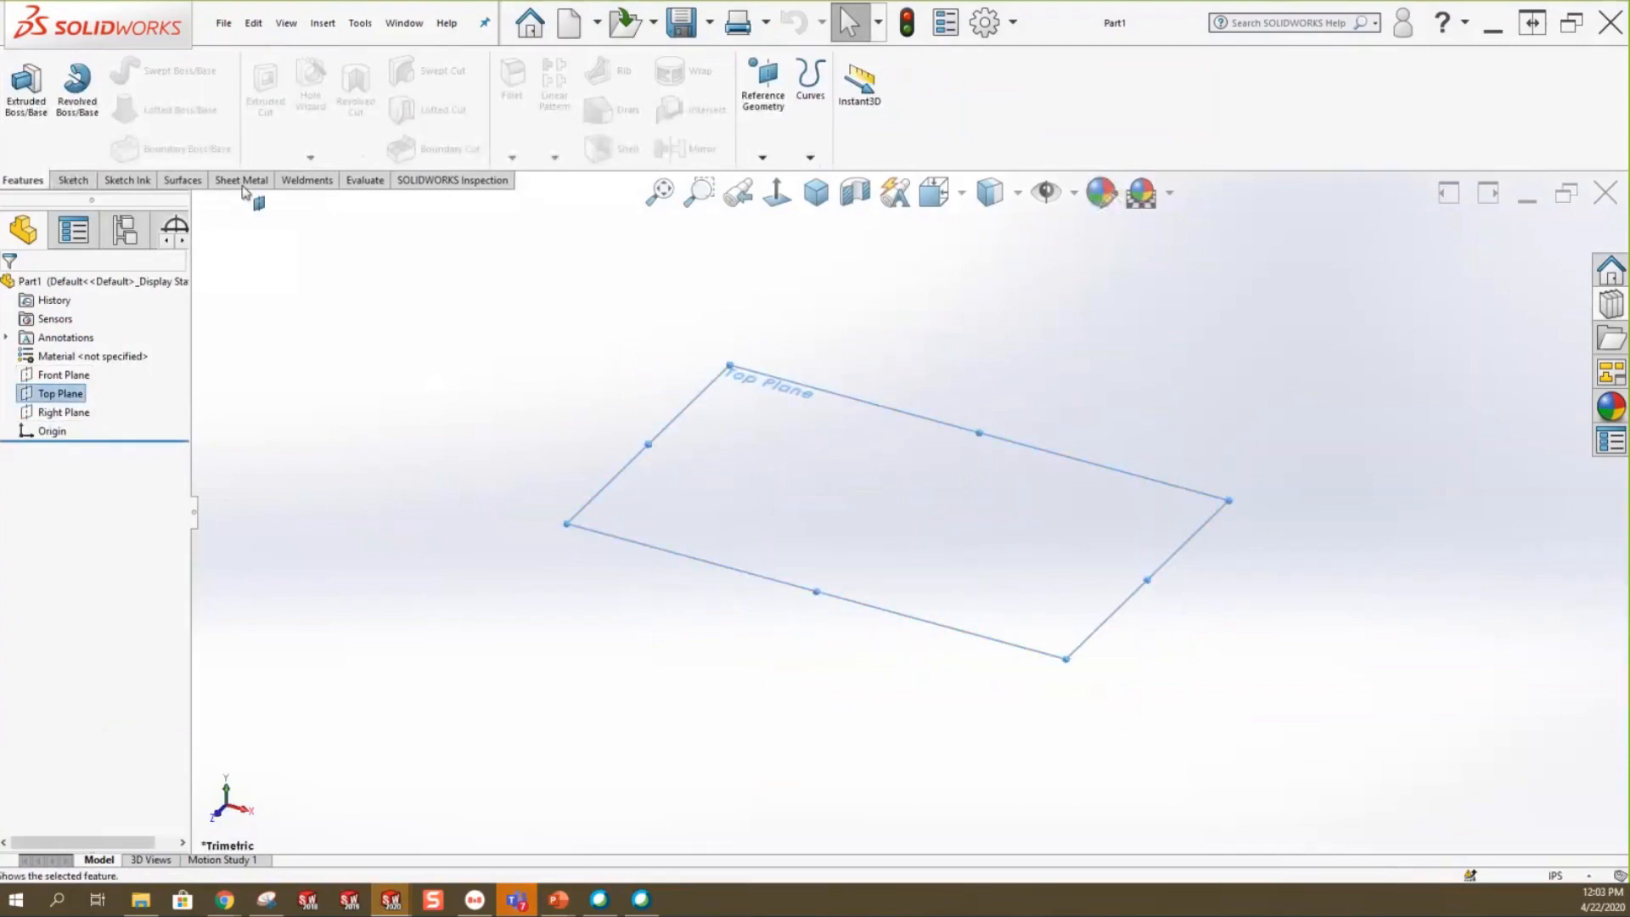
pyautogui.click(259, 203)
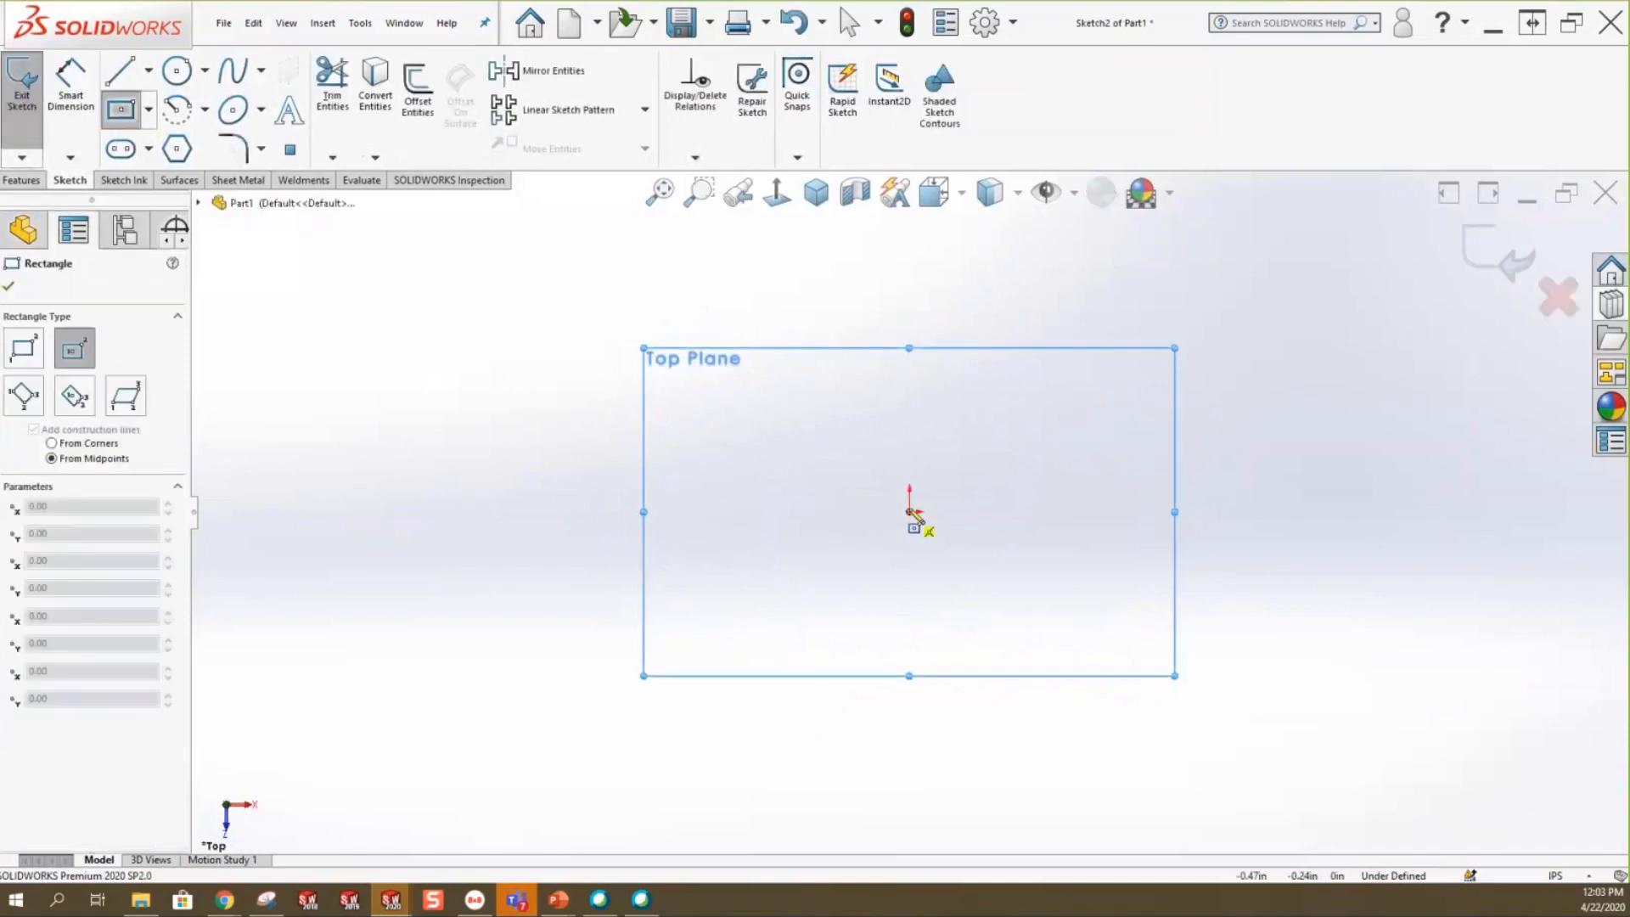
pyautogui.click(910, 512)
pyautogui.click(1047, 587)
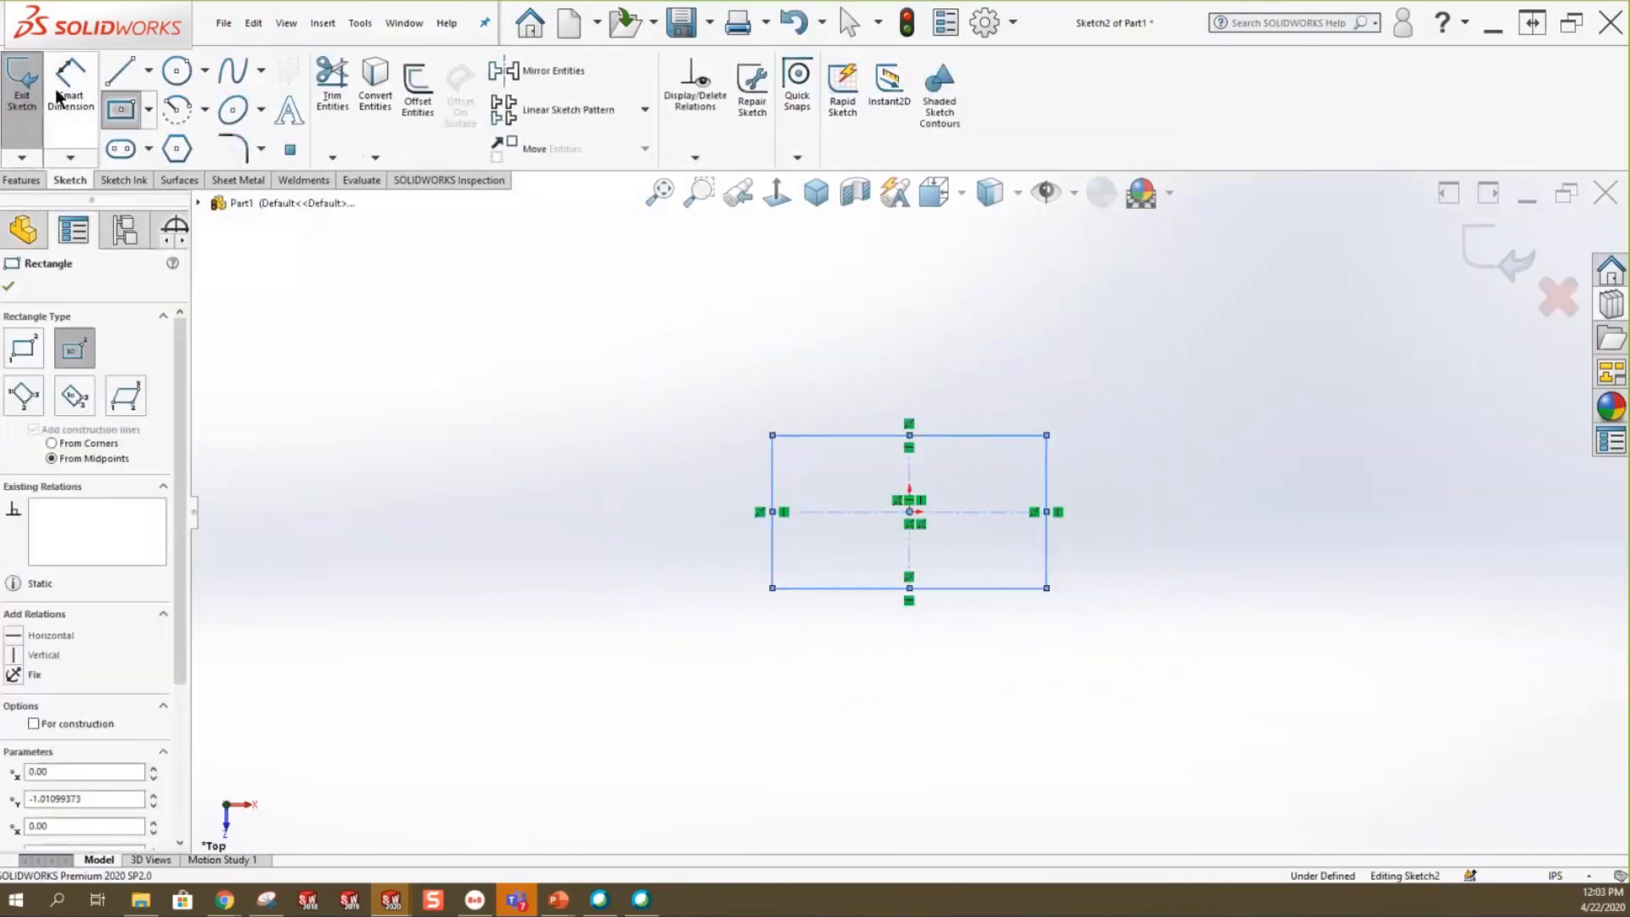
# Dimension the rectangle's horizontal edge to 6 in.
pyautogui.click(58, 96)
pyautogui.click(848, 436)
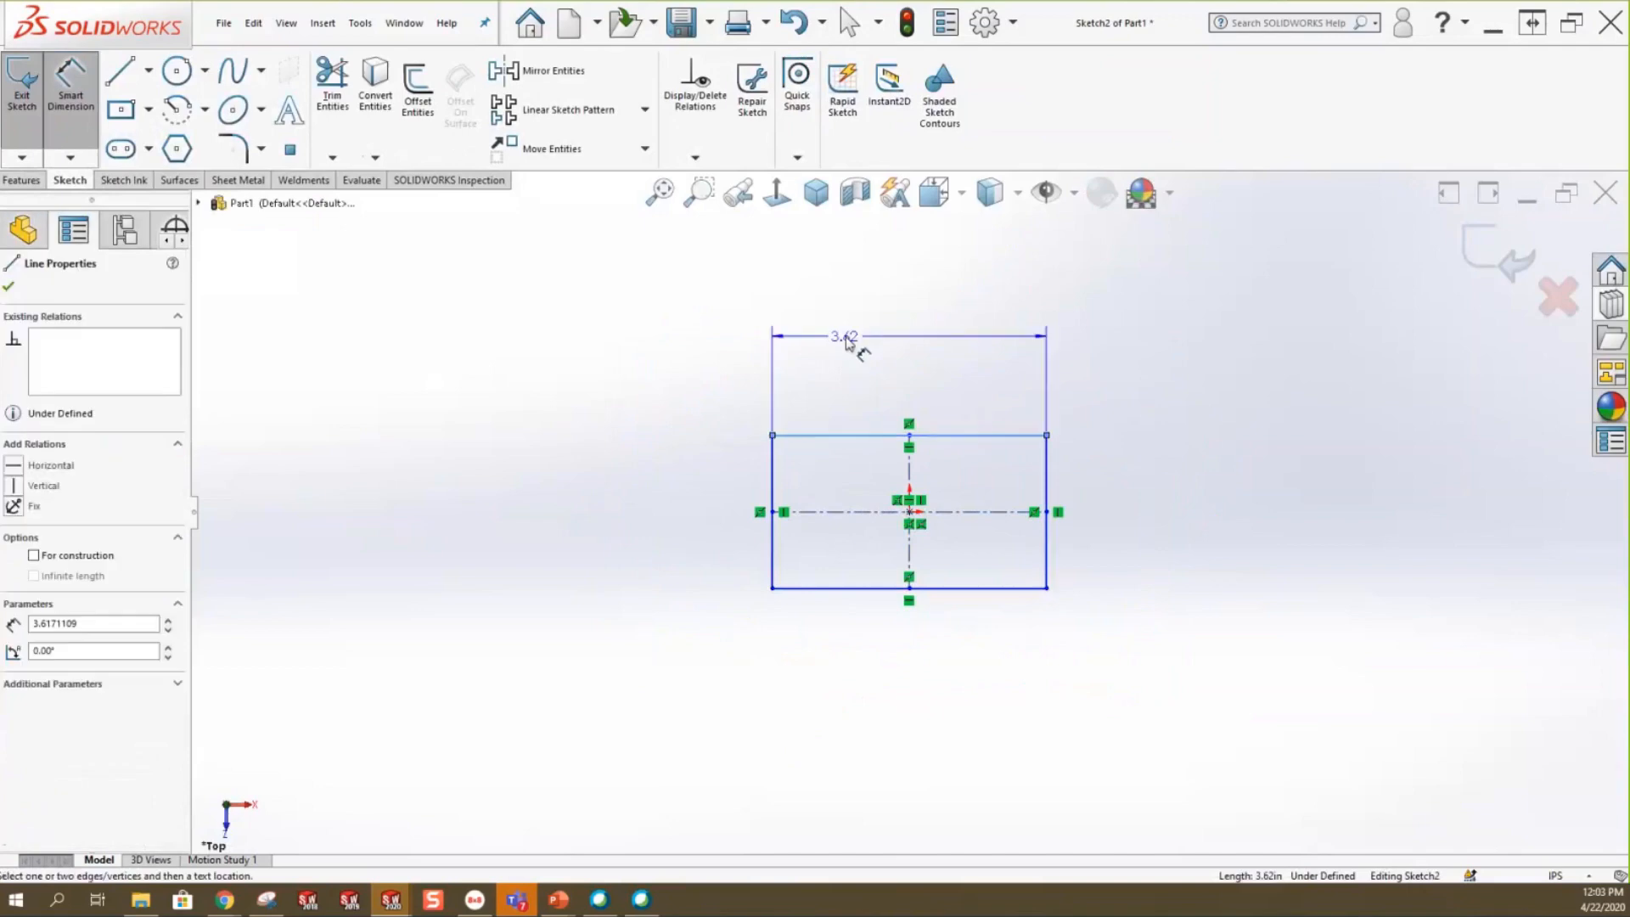
pyautogui.click(847, 341)
pyautogui.write('6')
pyautogui.press('Return')
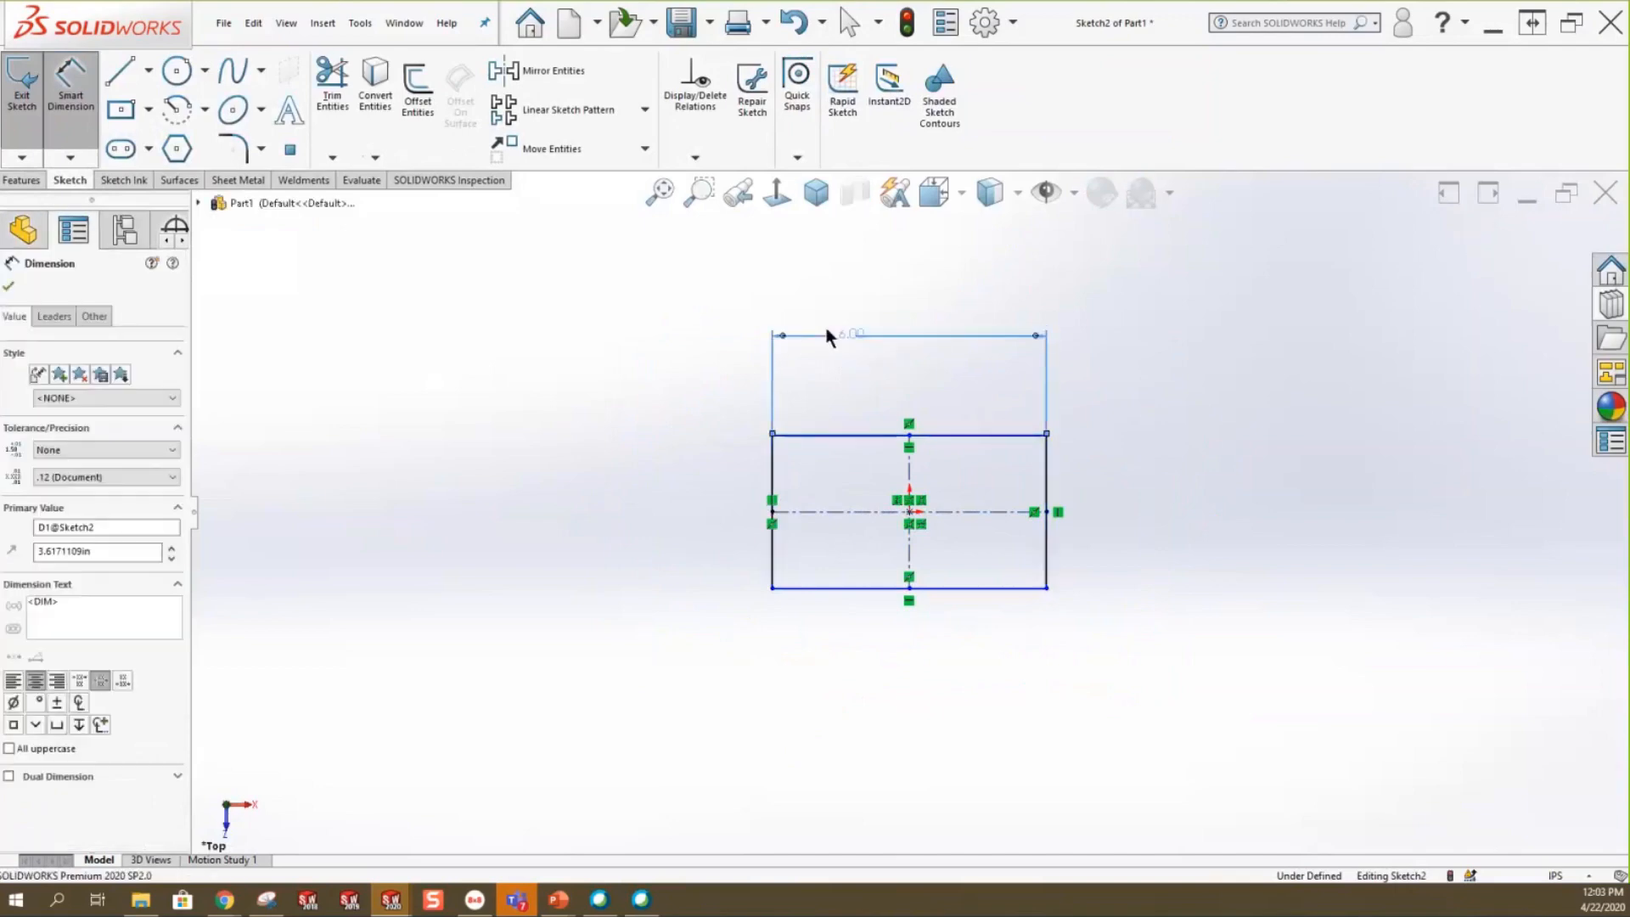
pyautogui.press('Escape')
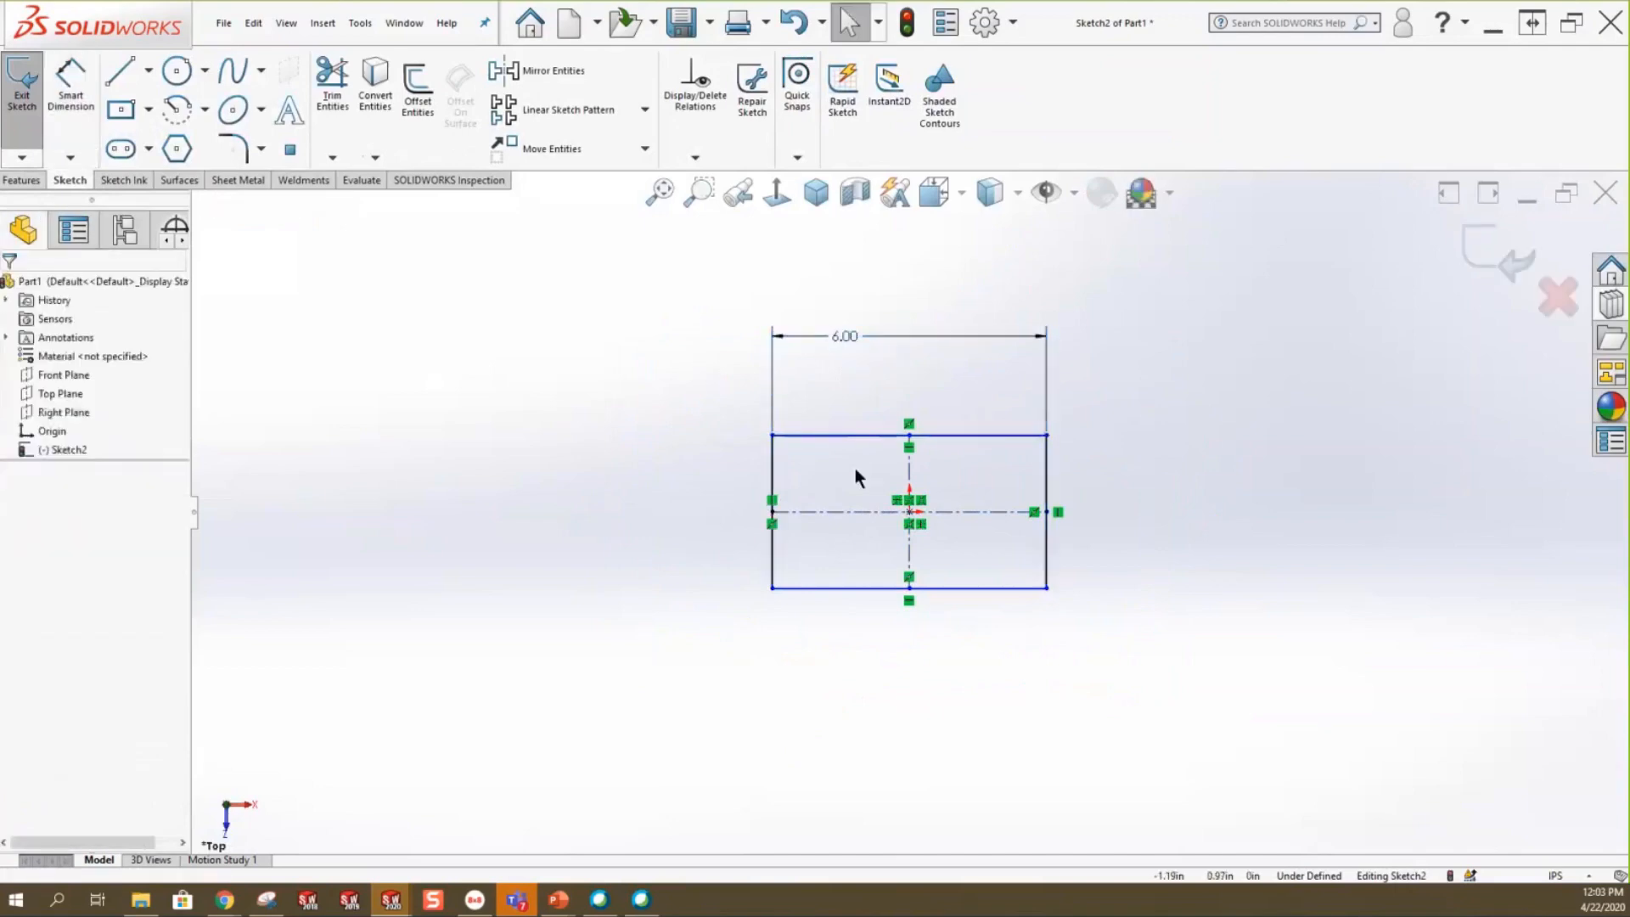
# Make two adjacent sides of the rectangle equal and extrude the square profile into a thin plate.
pyautogui.click(771, 484)
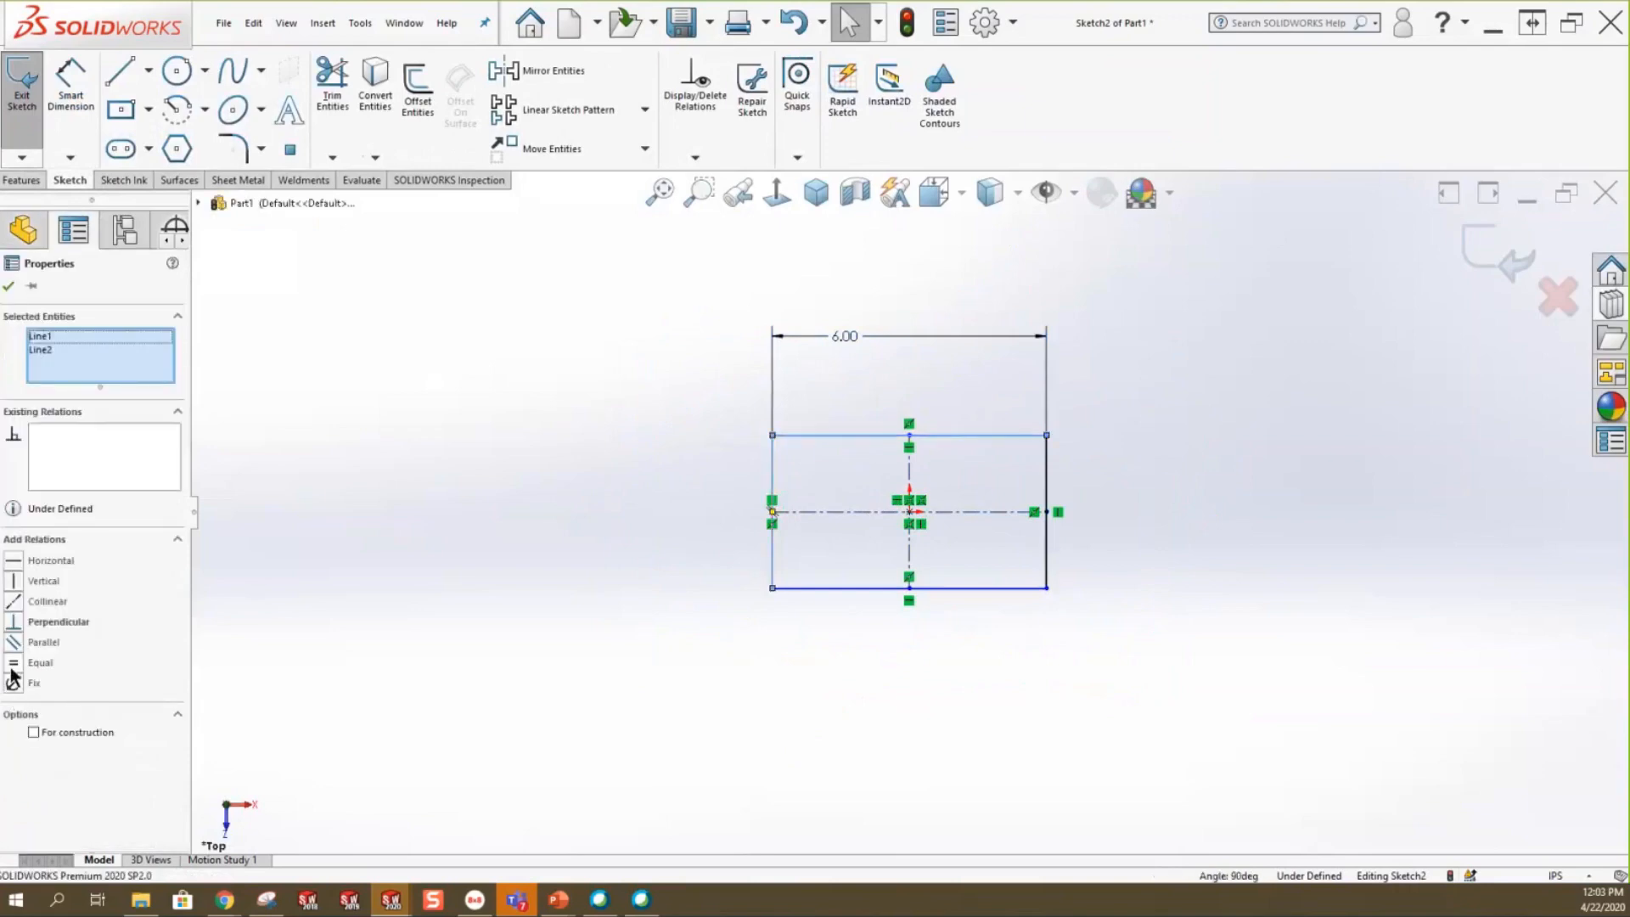
pyautogui.click(12, 679)
pyautogui.press('Escape')
pyautogui.click(21, 180)
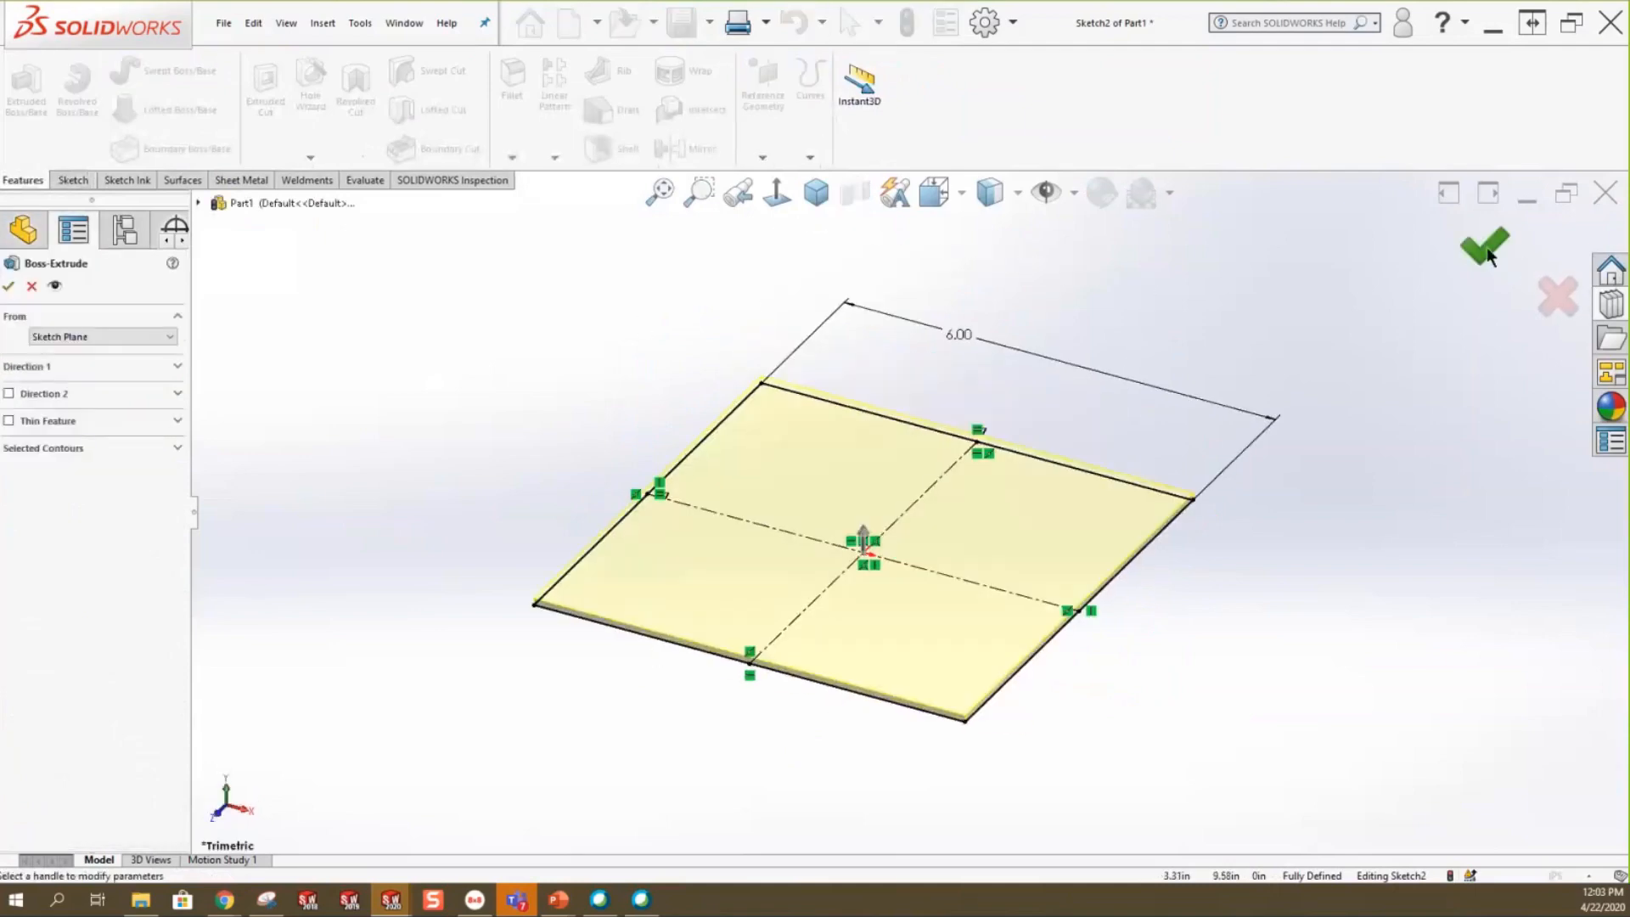
pyautogui.click(1485, 248)
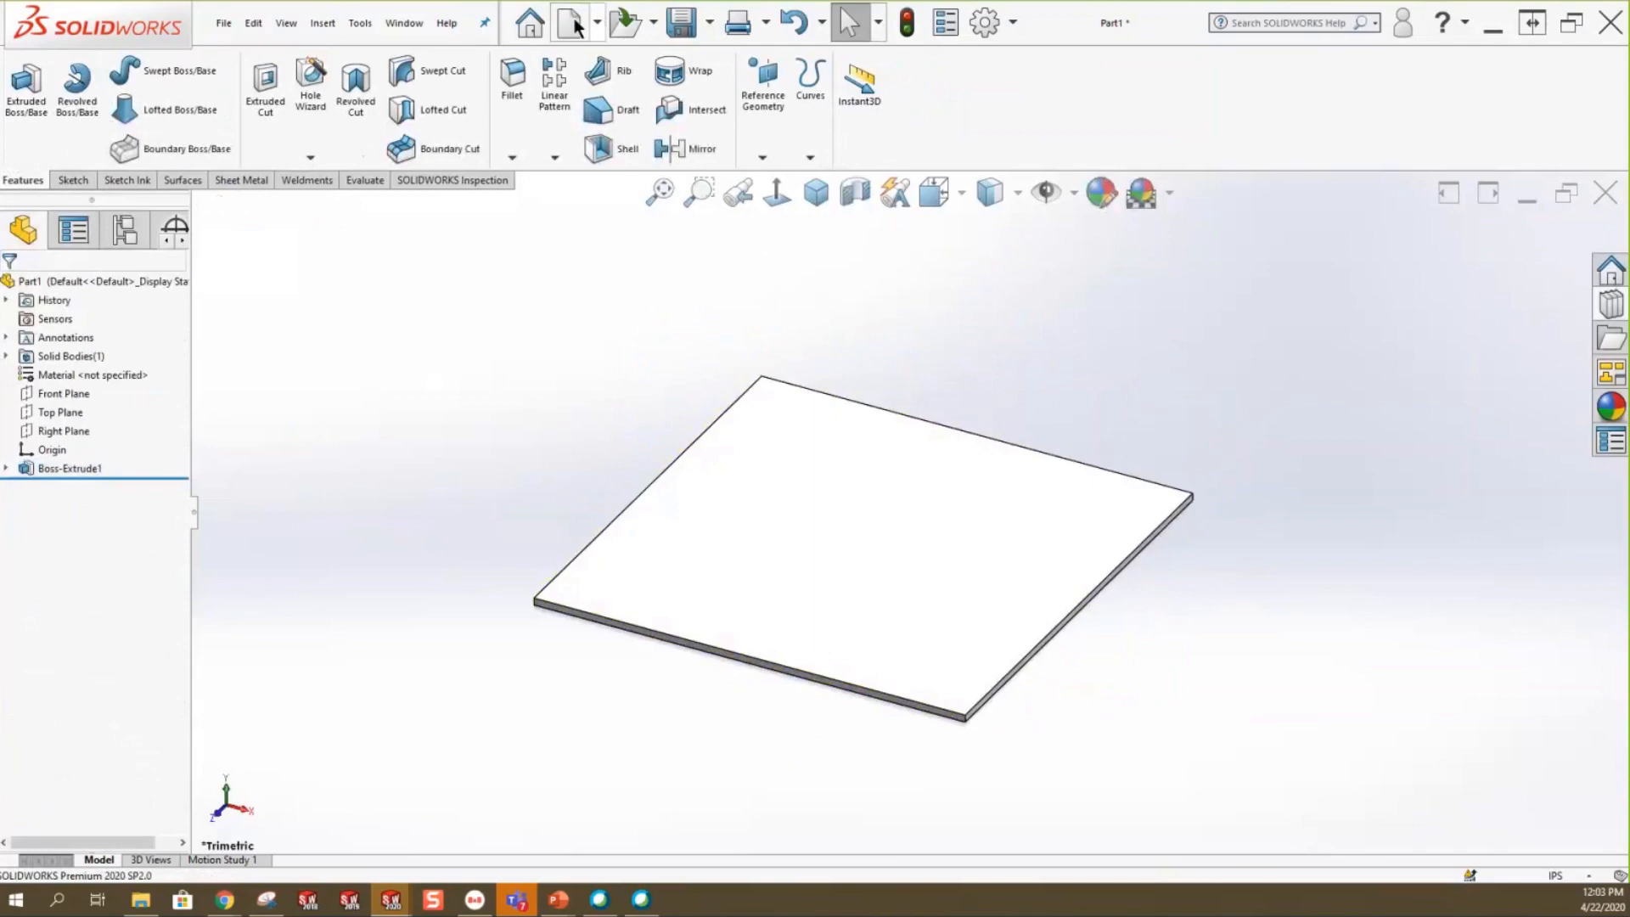
# Save the plate part as Footplate in the 3DXperience World folder and close it.
pyautogui.click(681, 23)
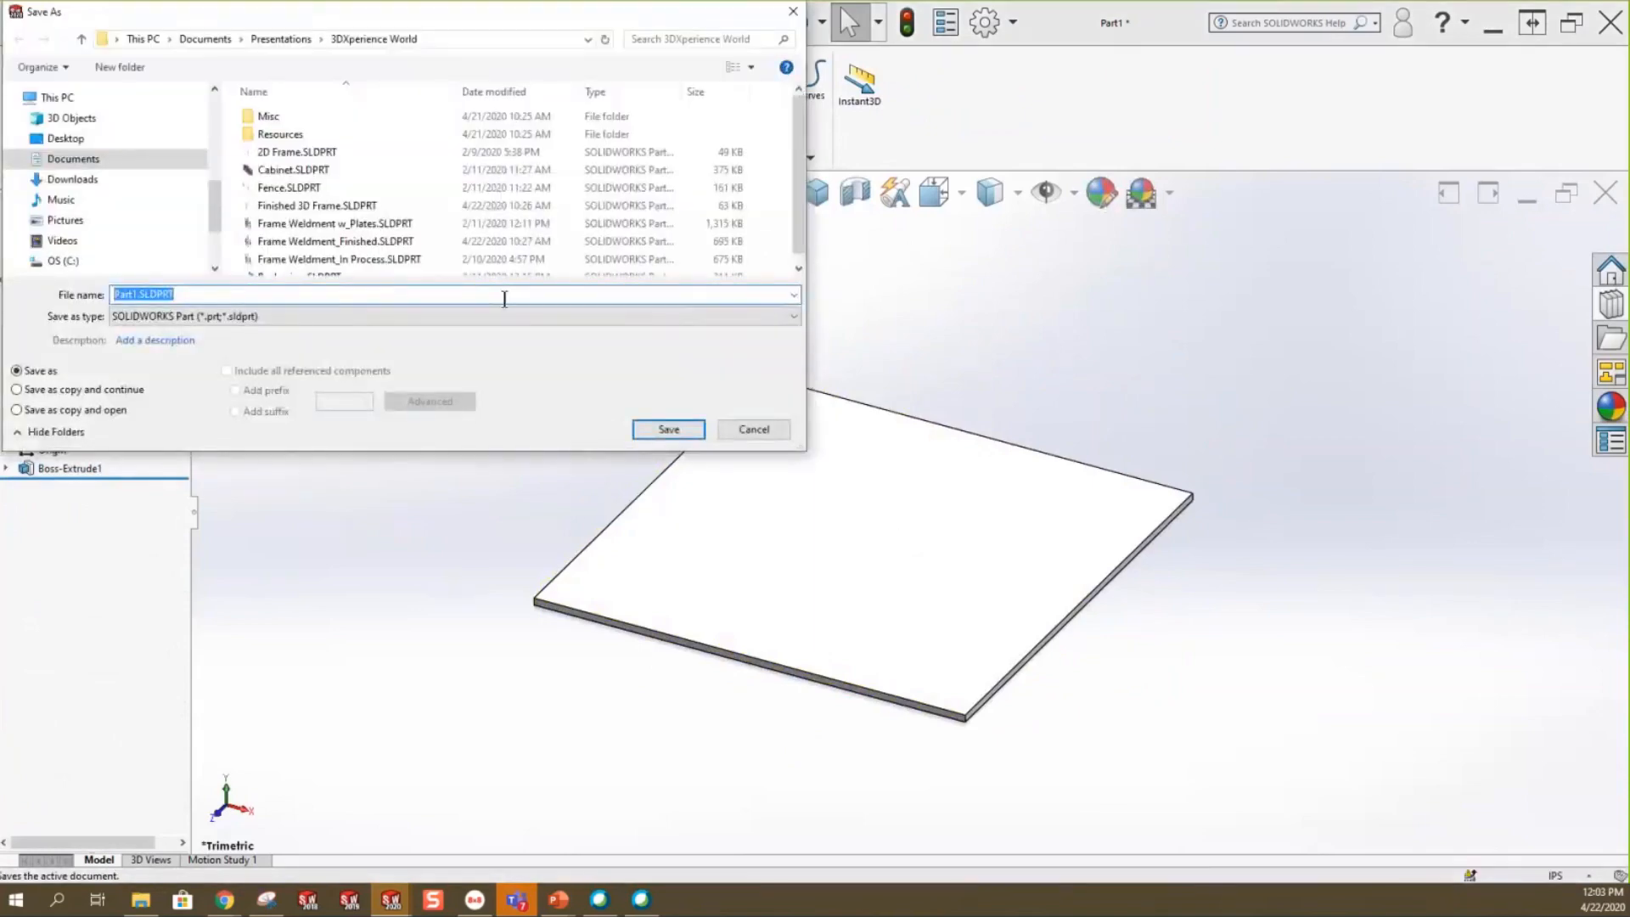
pyautogui.write('Footplate')
pyautogui.click(679, 428)
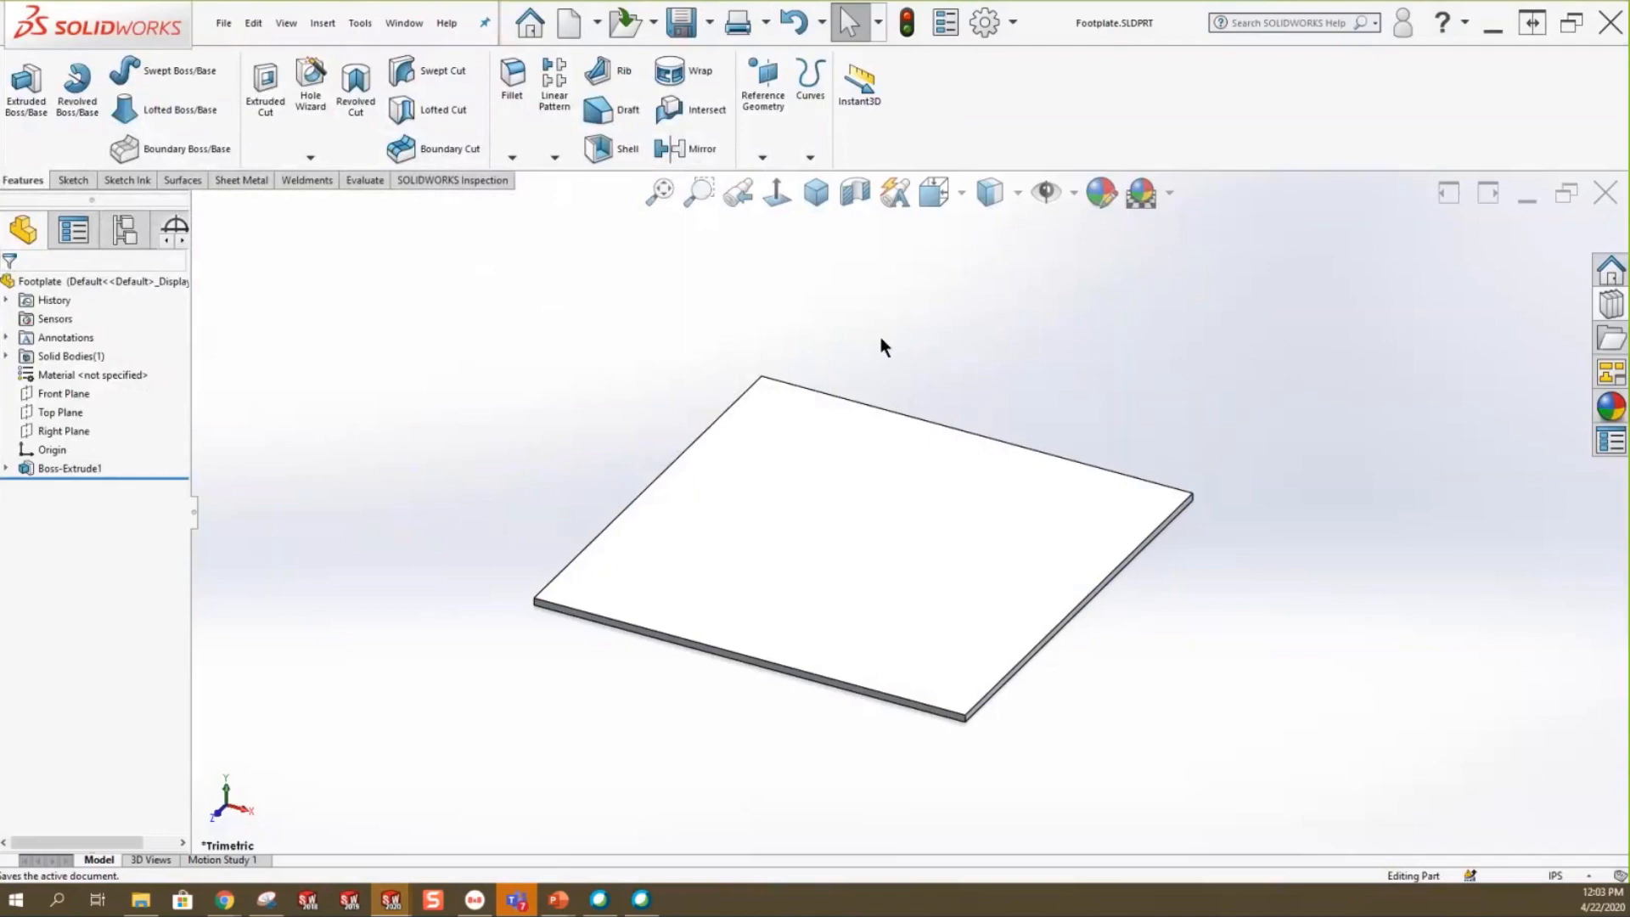
pyautogui.click(1604, 192)
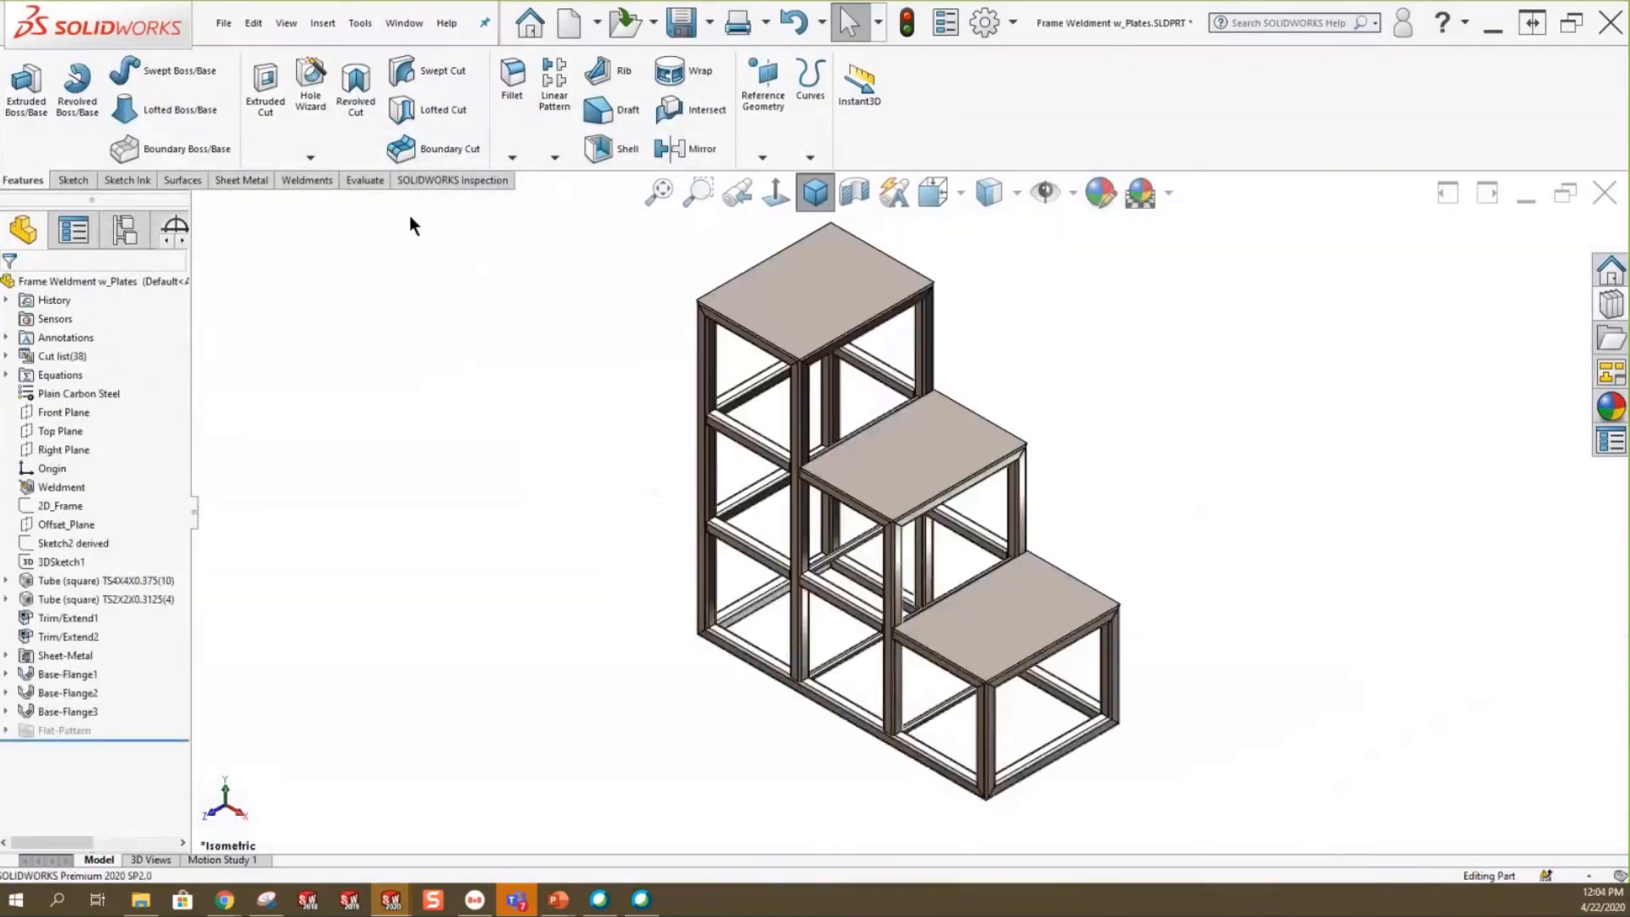
# Start inserting a part into the plated frame and choose Footplate.SLDPRT from the 3DXperience World folder, using the Parts file type.
pyautogui.click(322, 22)
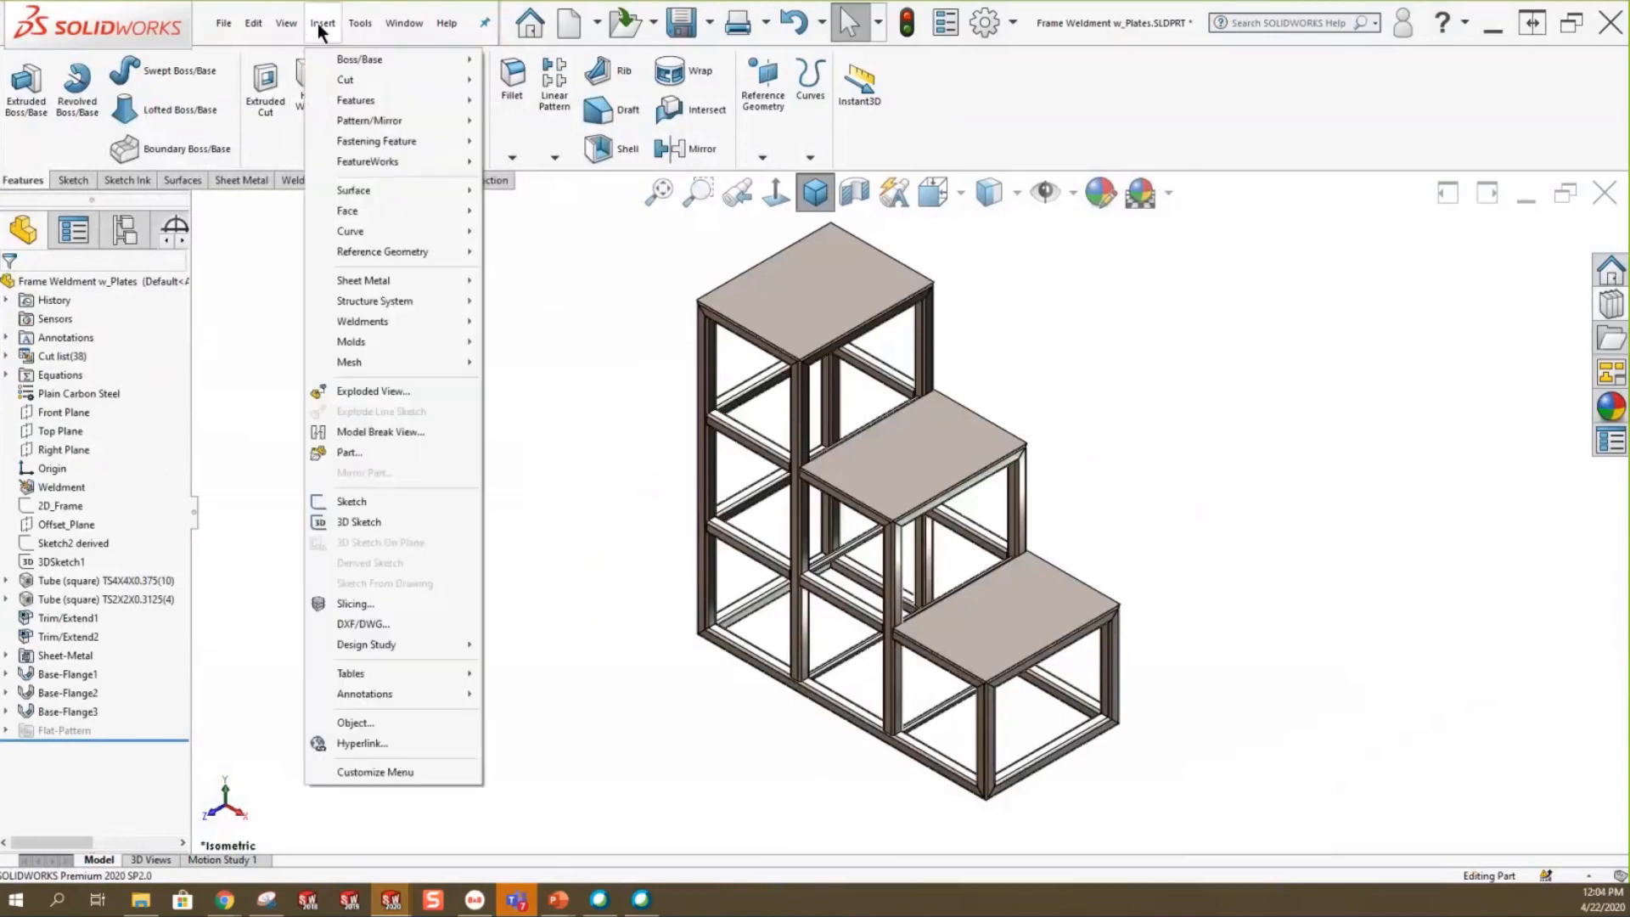
pyautogui.click(345, 452)
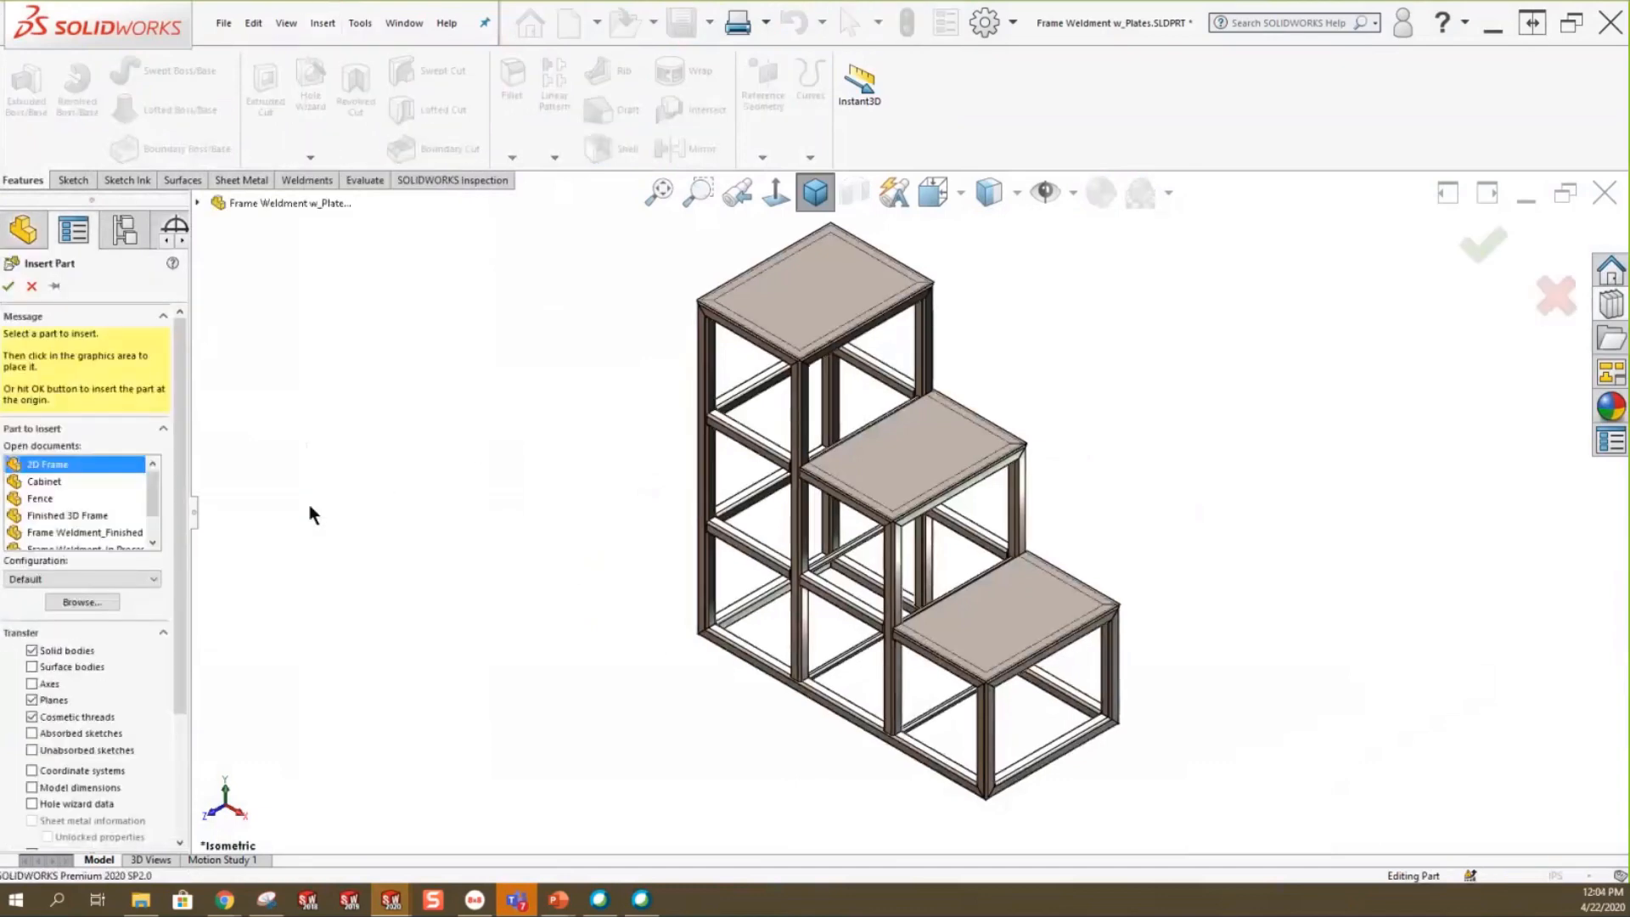
pyautogui.scroll(-1, 155, 491)
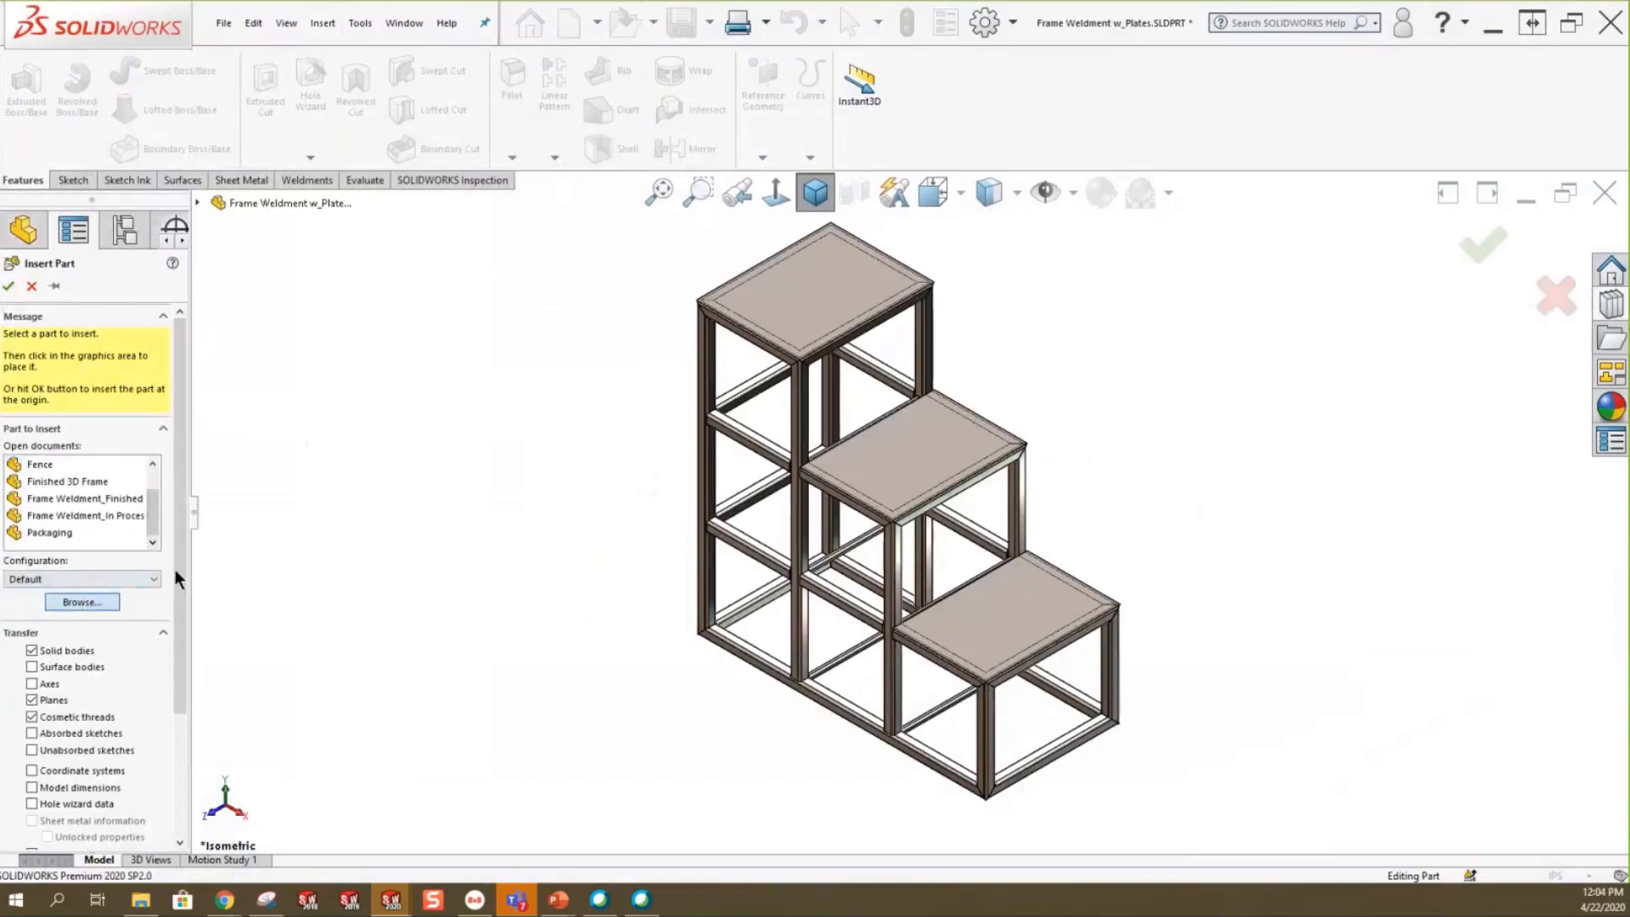
pyautogui.click(77, 602)
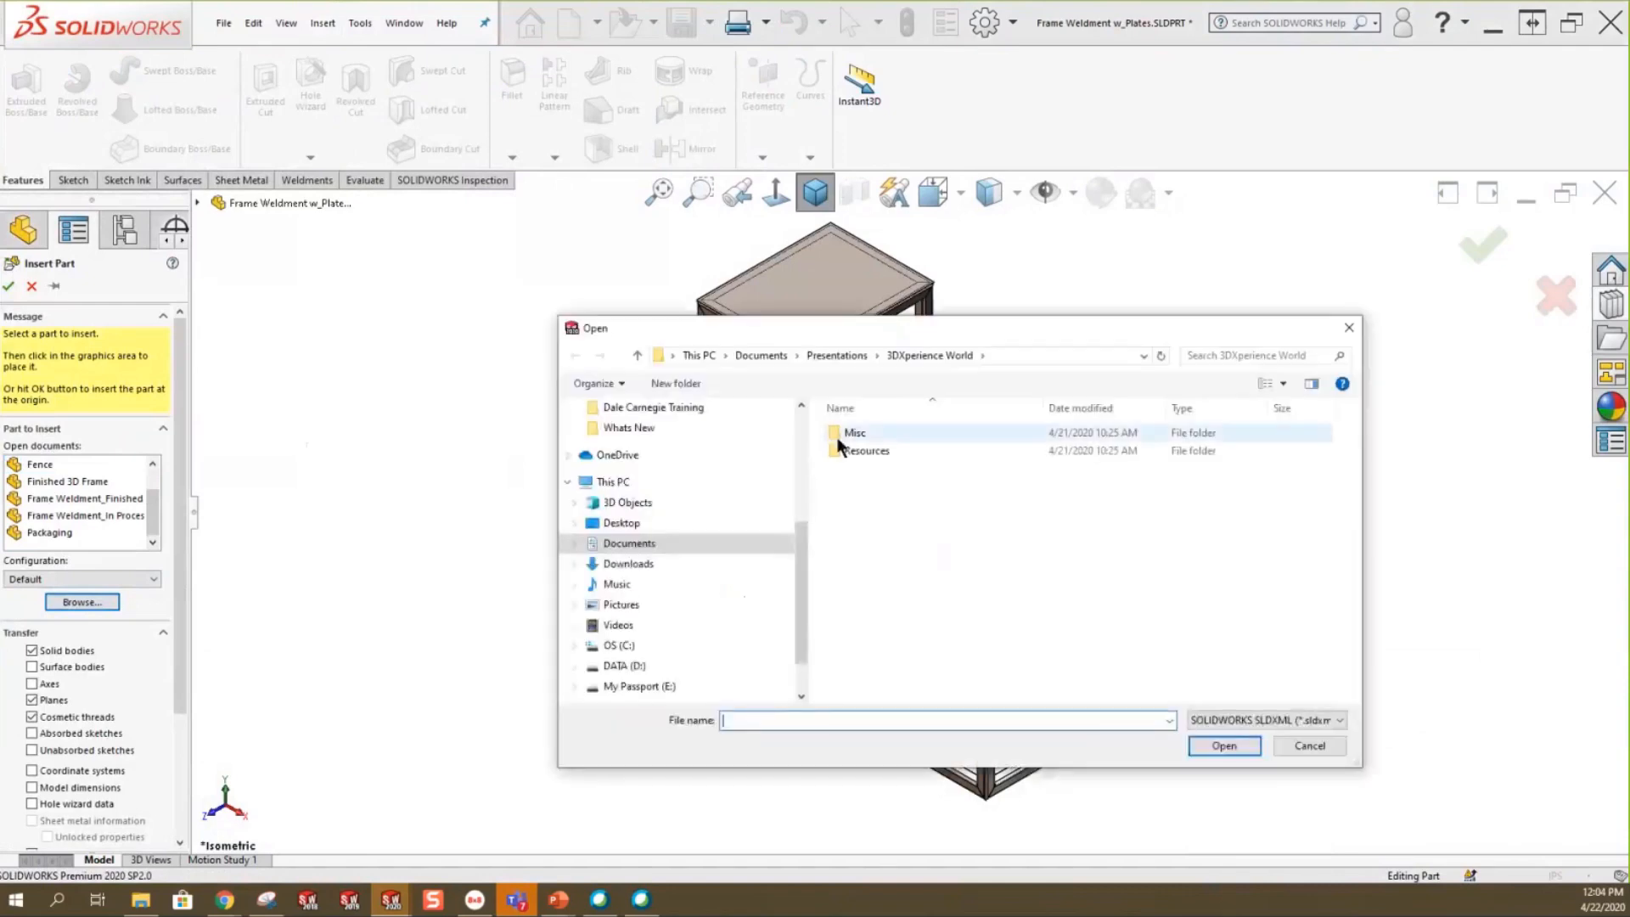
pyautogui.doubleClick(842, 451)
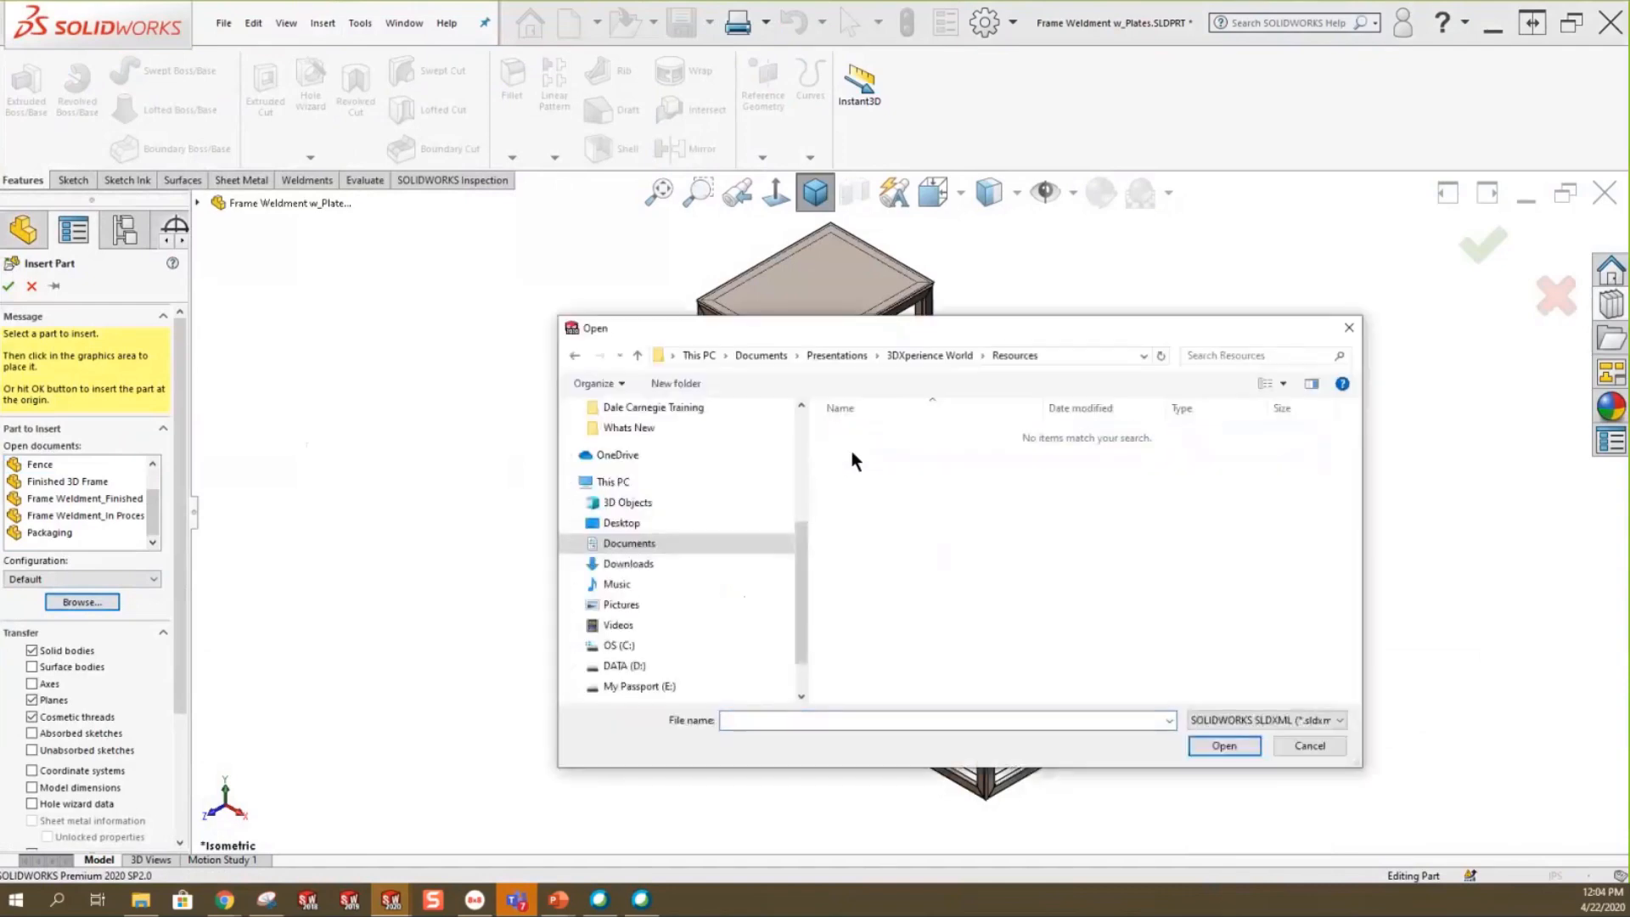
pyautogui.click(1286, 724)
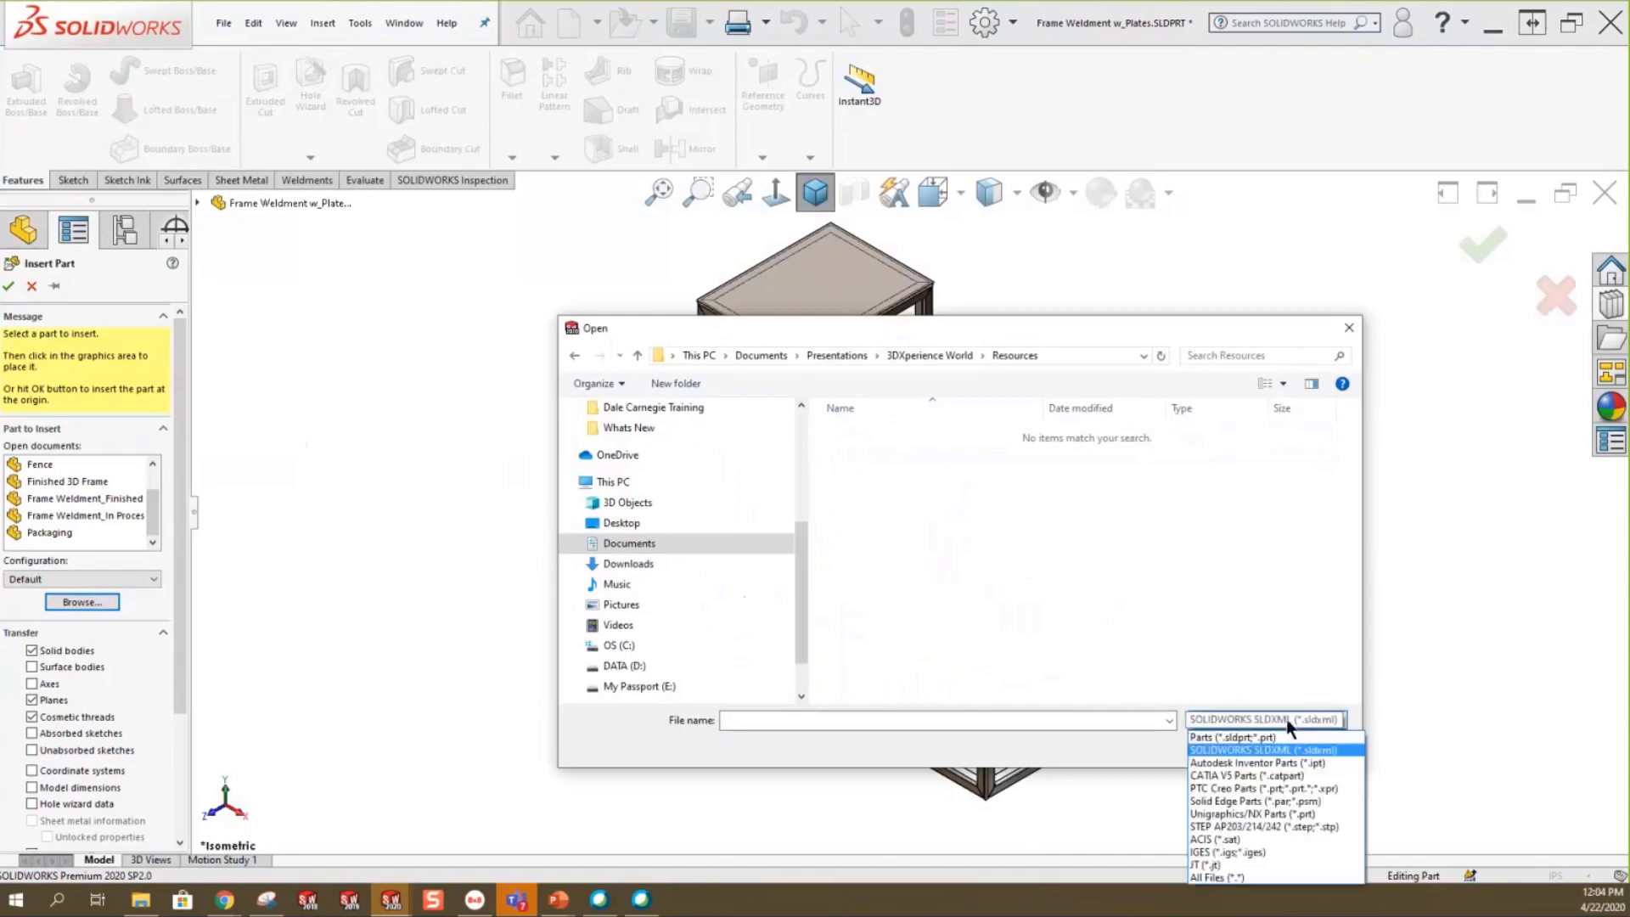
pyautogui.click(1262, 737)
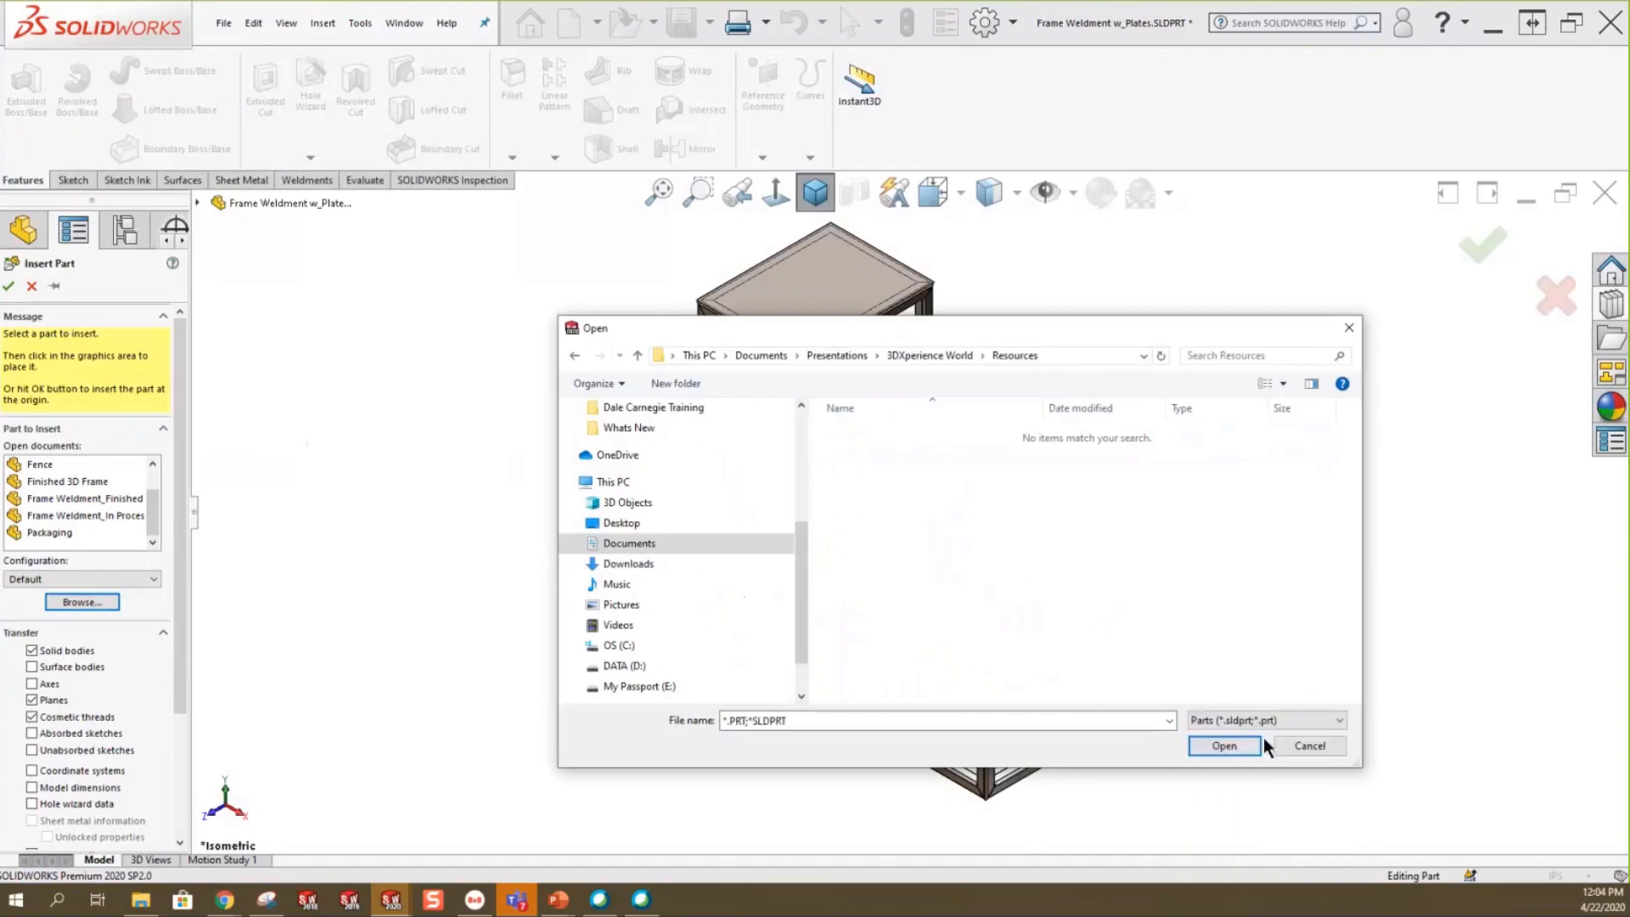
pyautogui.click(939, 355)
pyautogui.click(891, 539)
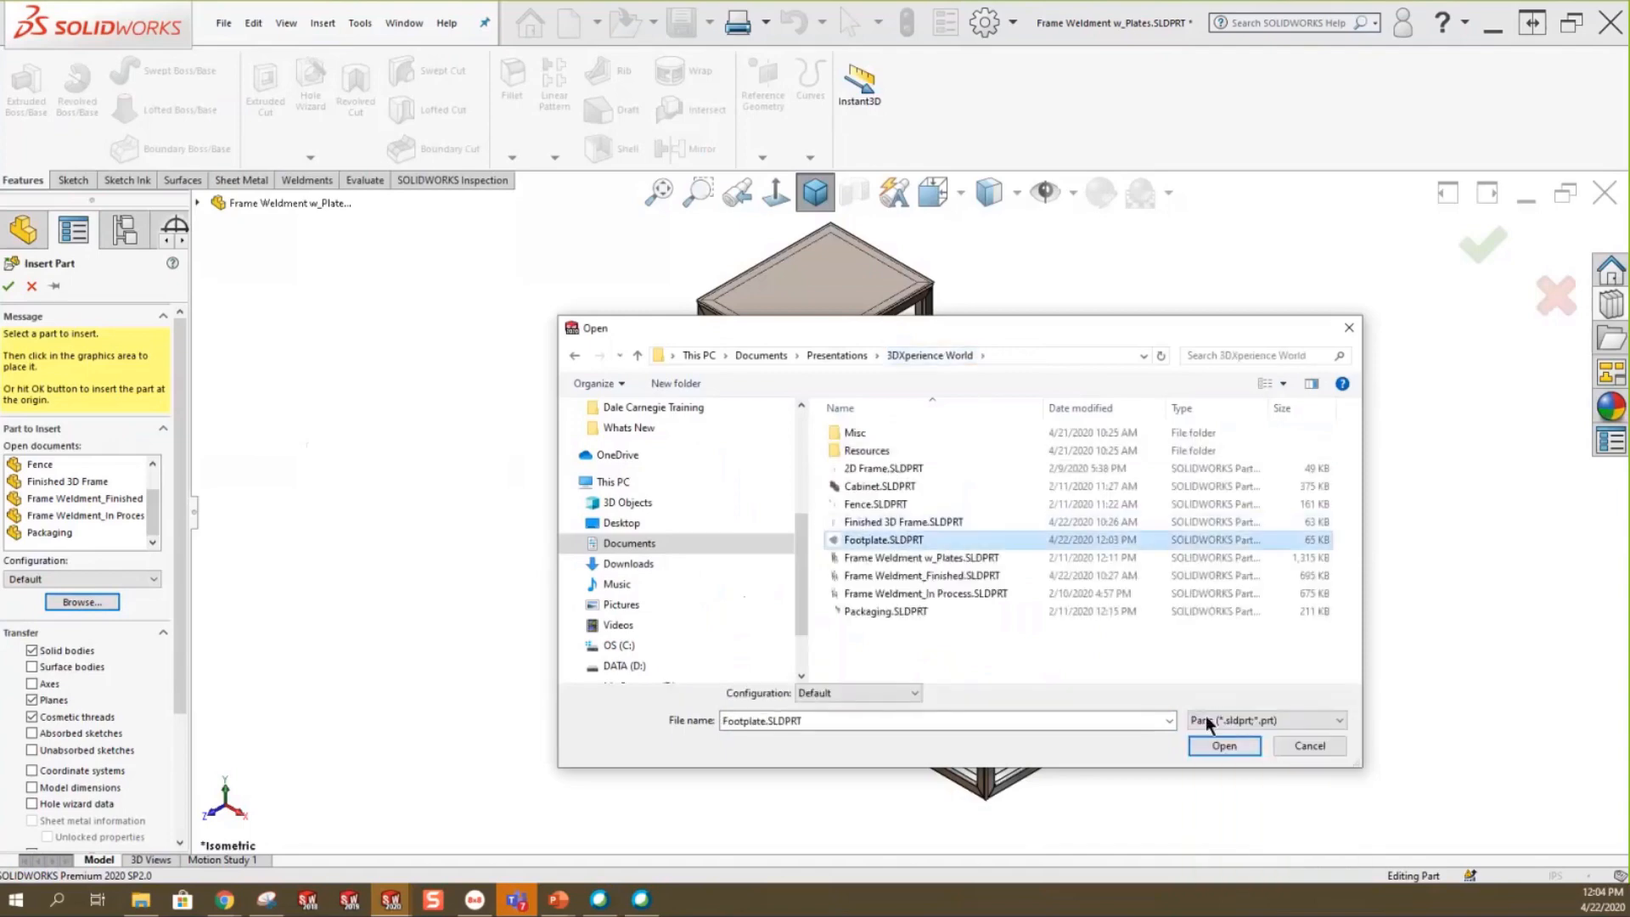
pyautogui.click(1222, 745)
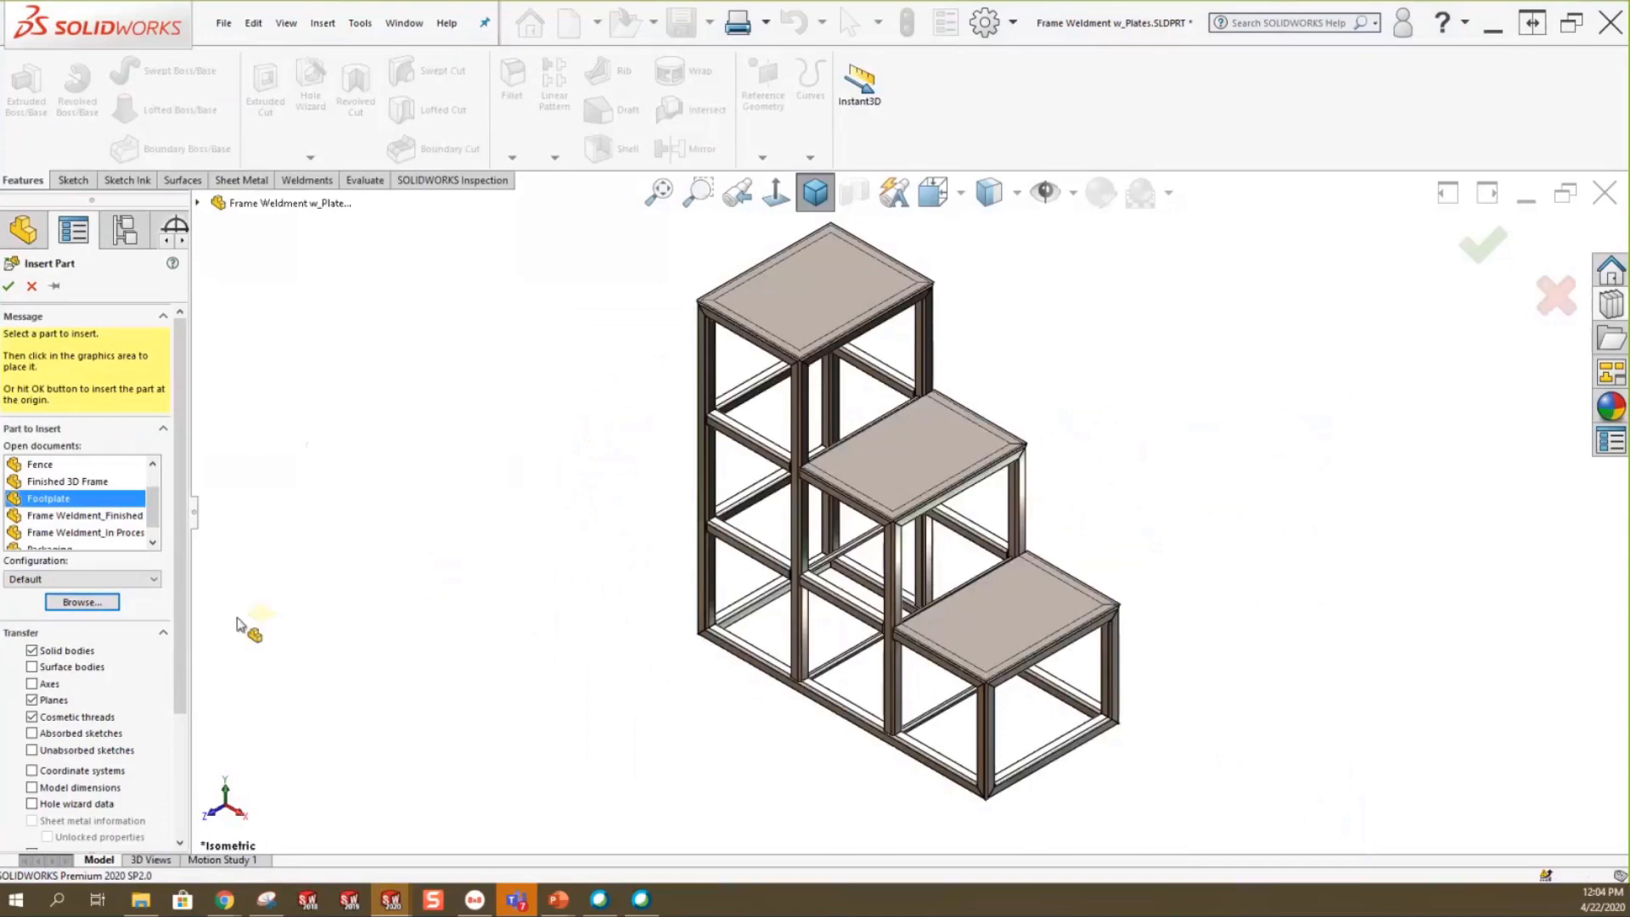
# Insert the Footplate at the origin with the option to locate the part by a Move/Copy feature enabled.
pyautogui.moveTo(180, 650); pyautogui.dragTo(161, 705)
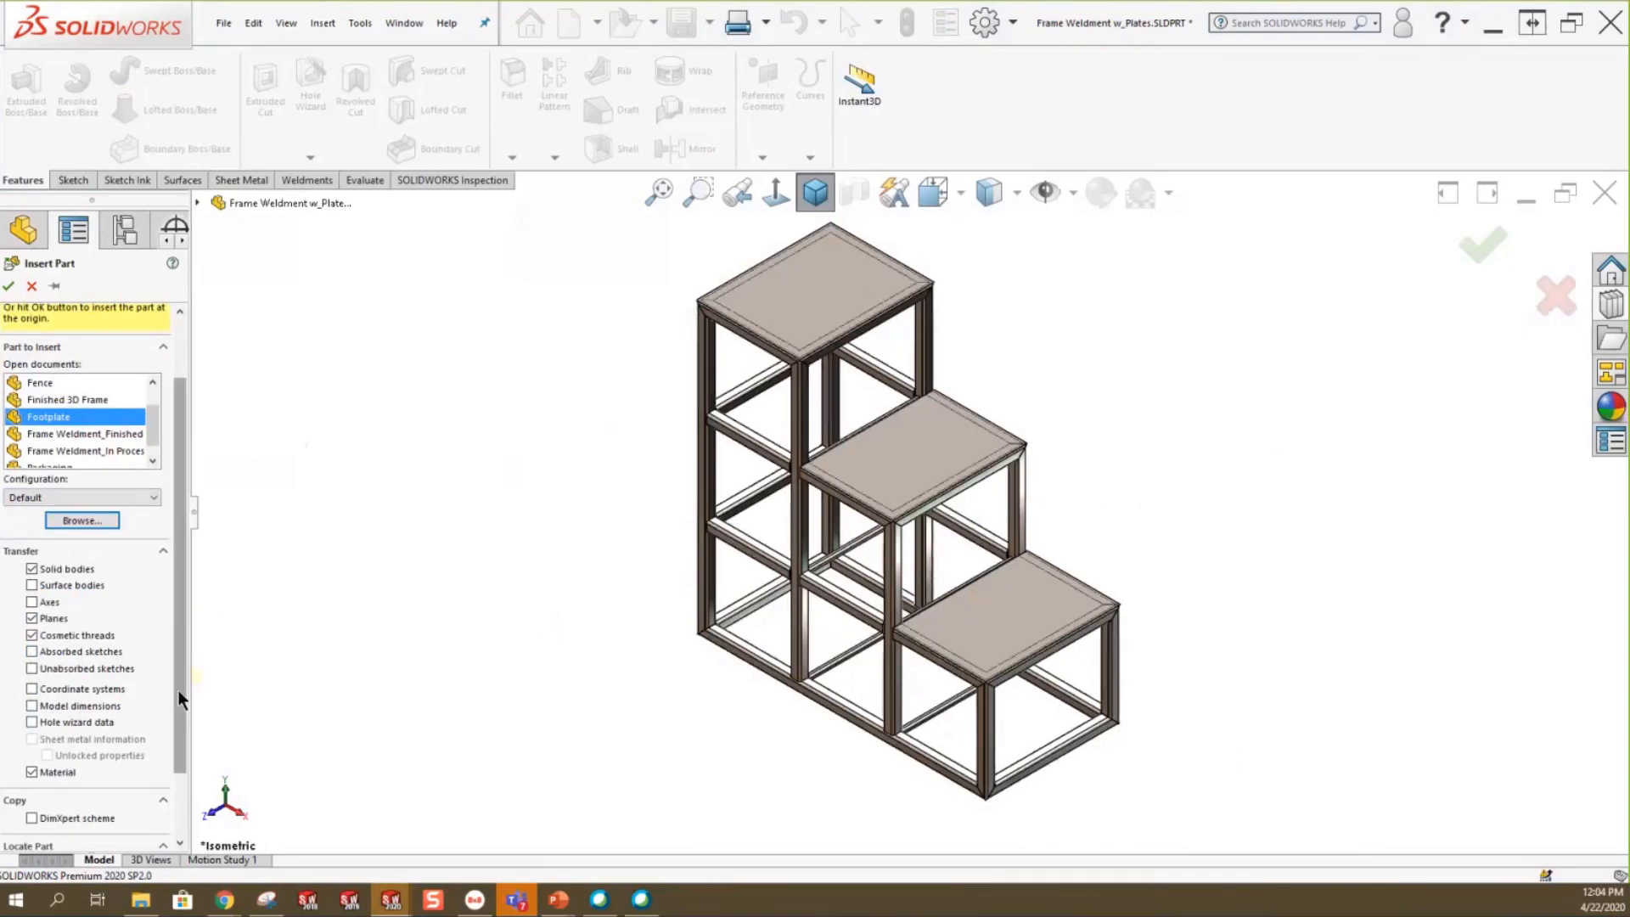
pyautogui.moveTo(176, 689); pyautogui.dragTo(175, 807)
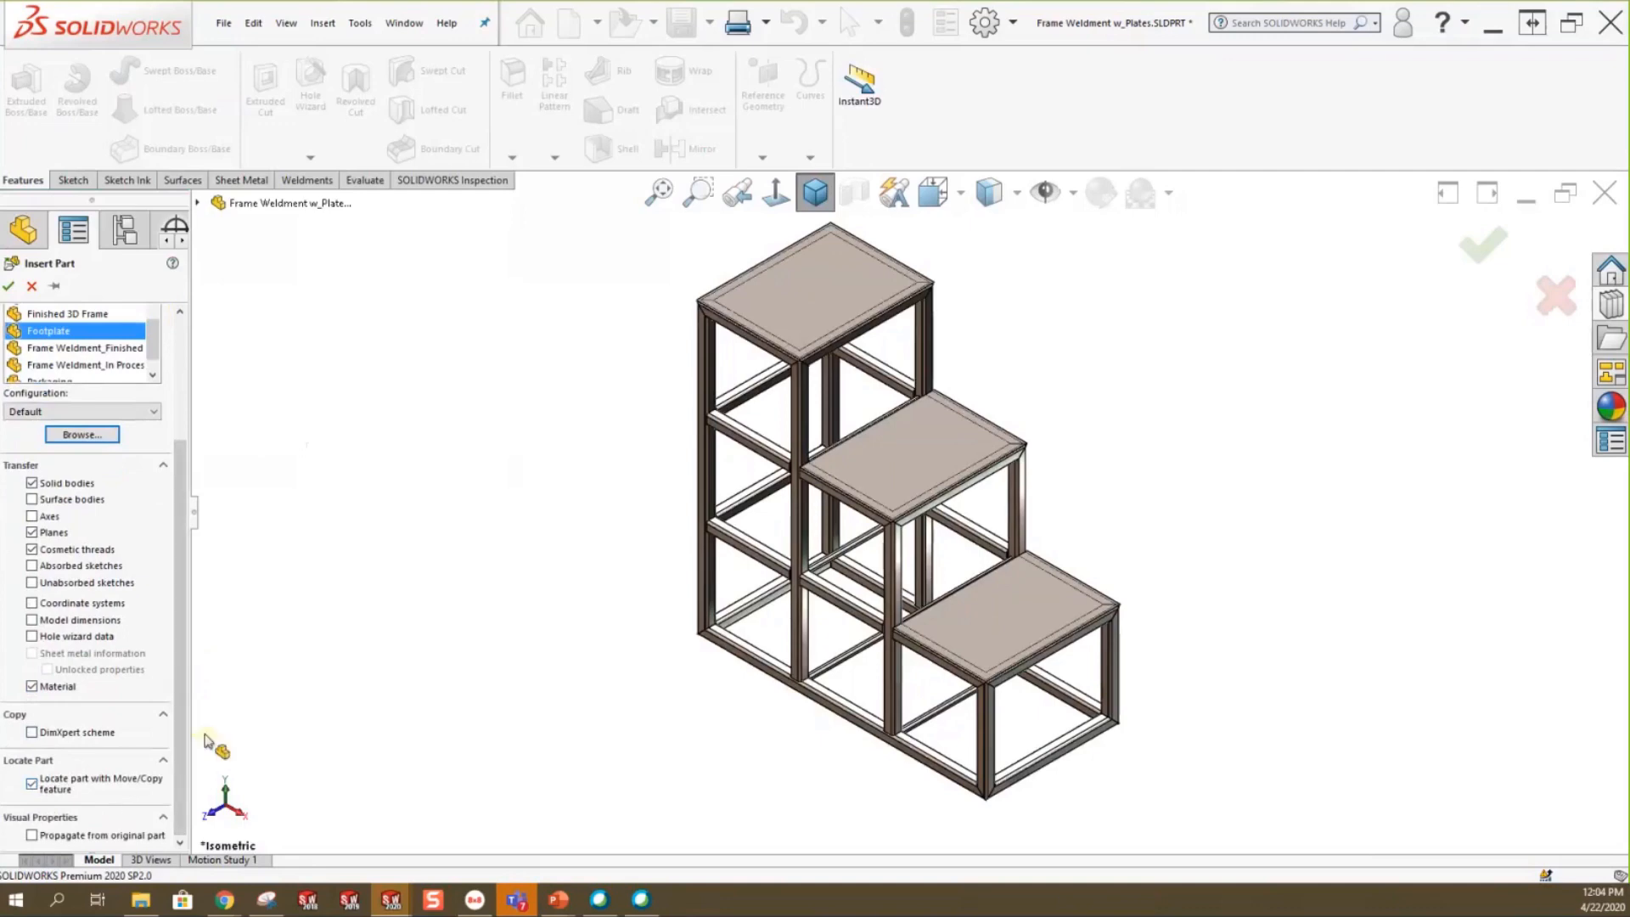
pyautogui.moveTo(176, 731); pyautogui.dragTo(176, 606)
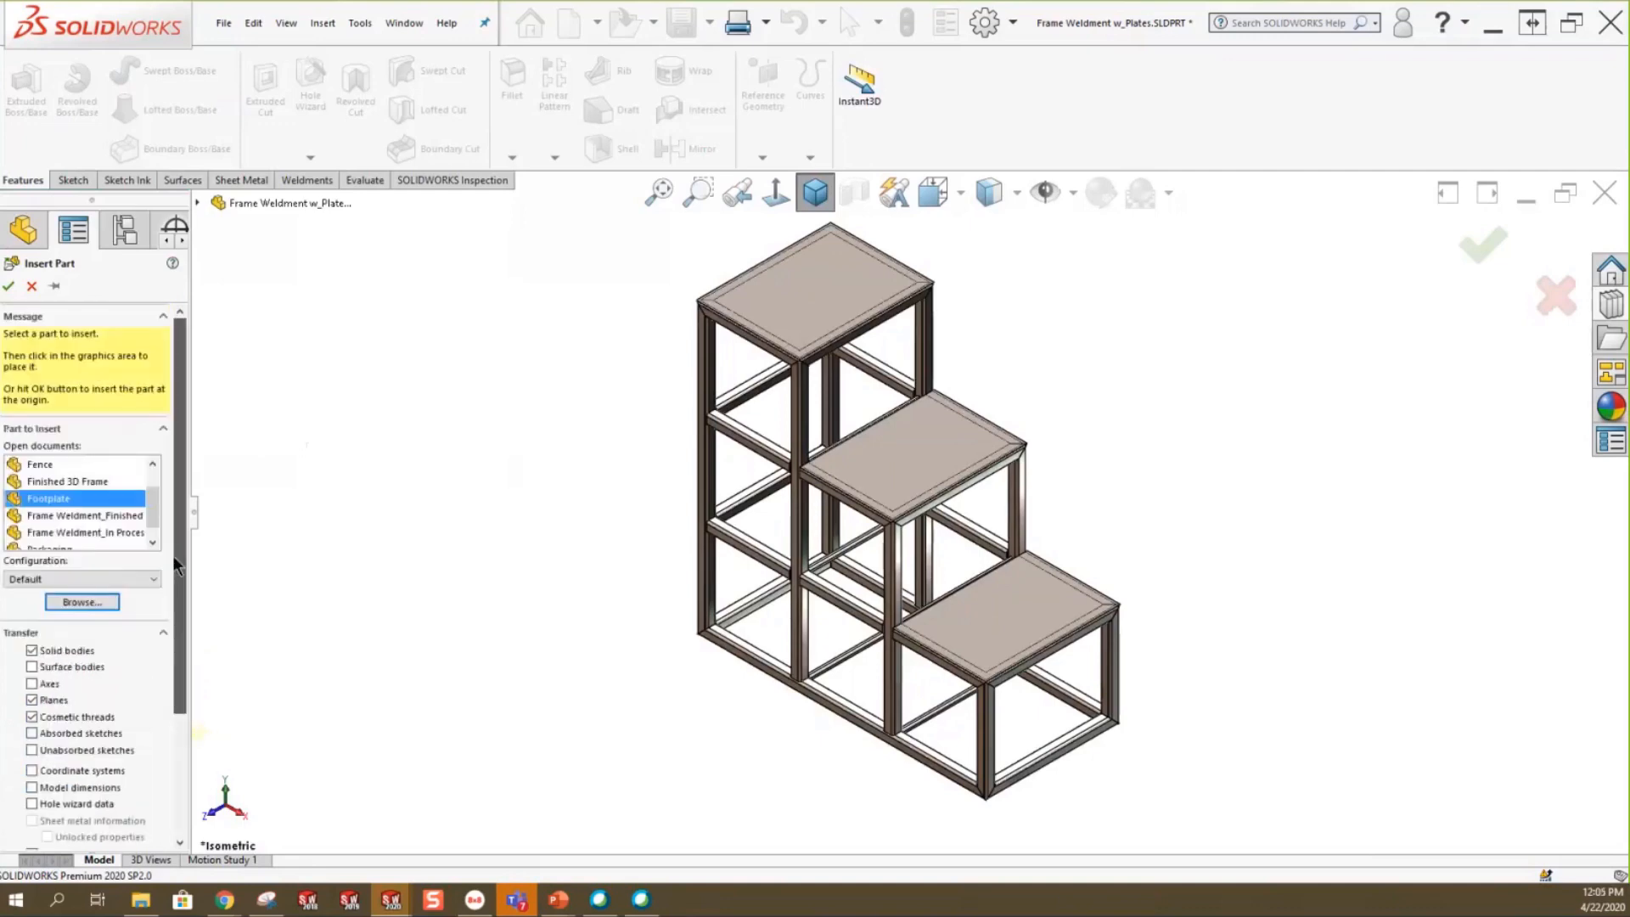
pyautogui.click(7, 288)
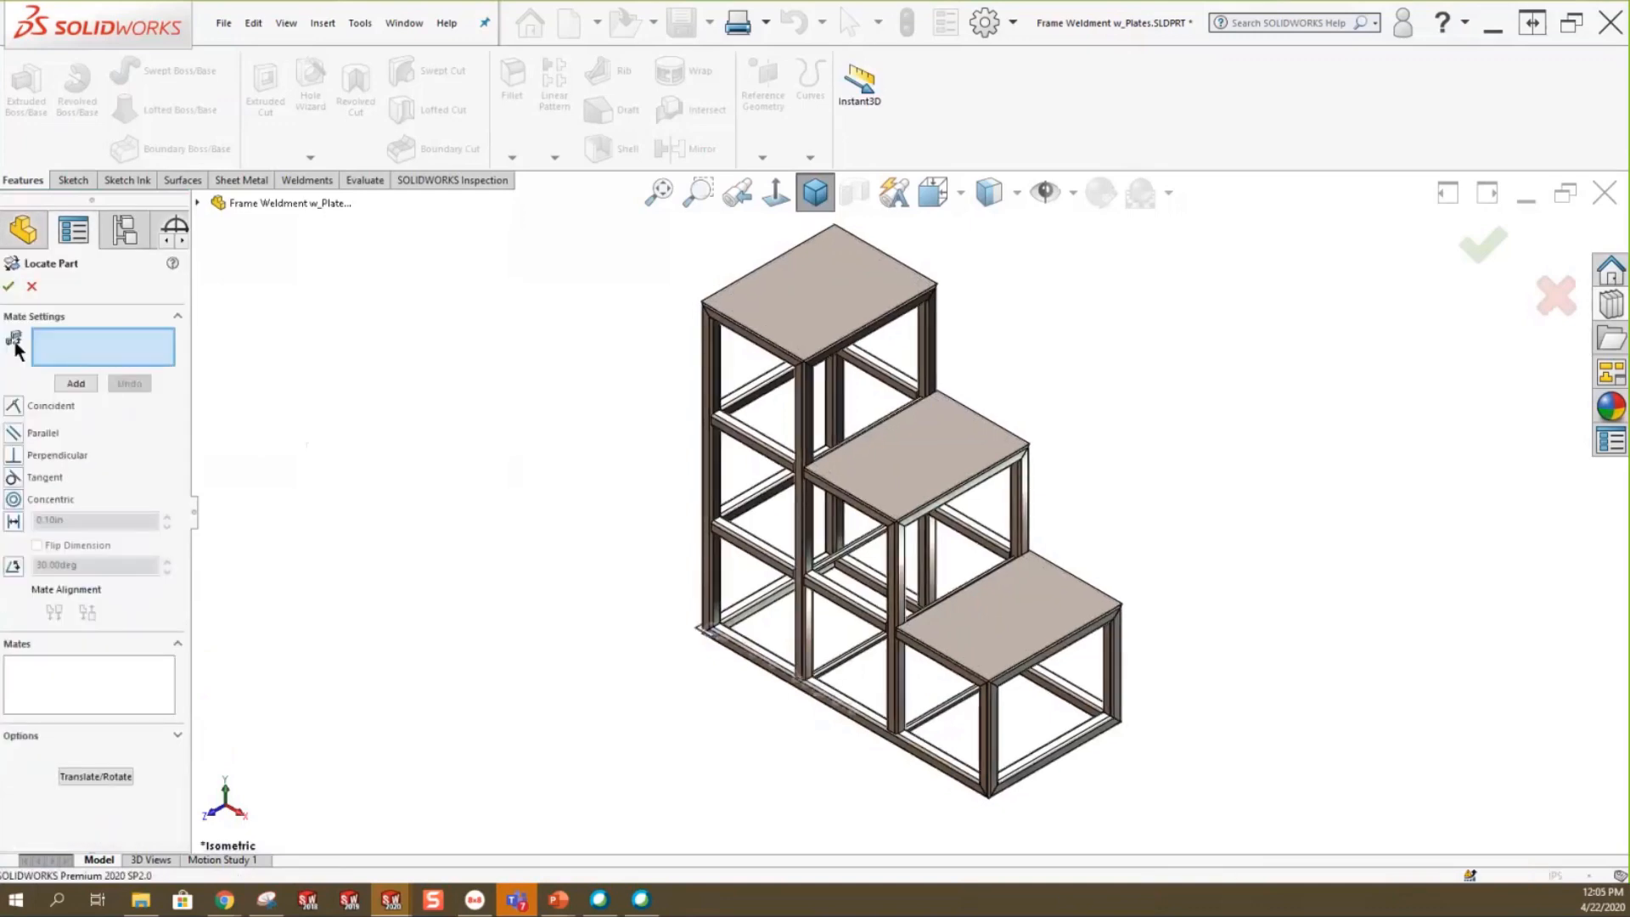
# Review the translate and rotate options for locating the Footplate and return to the mate constraints.
pyautogui.scroll(-6, 830, 658)
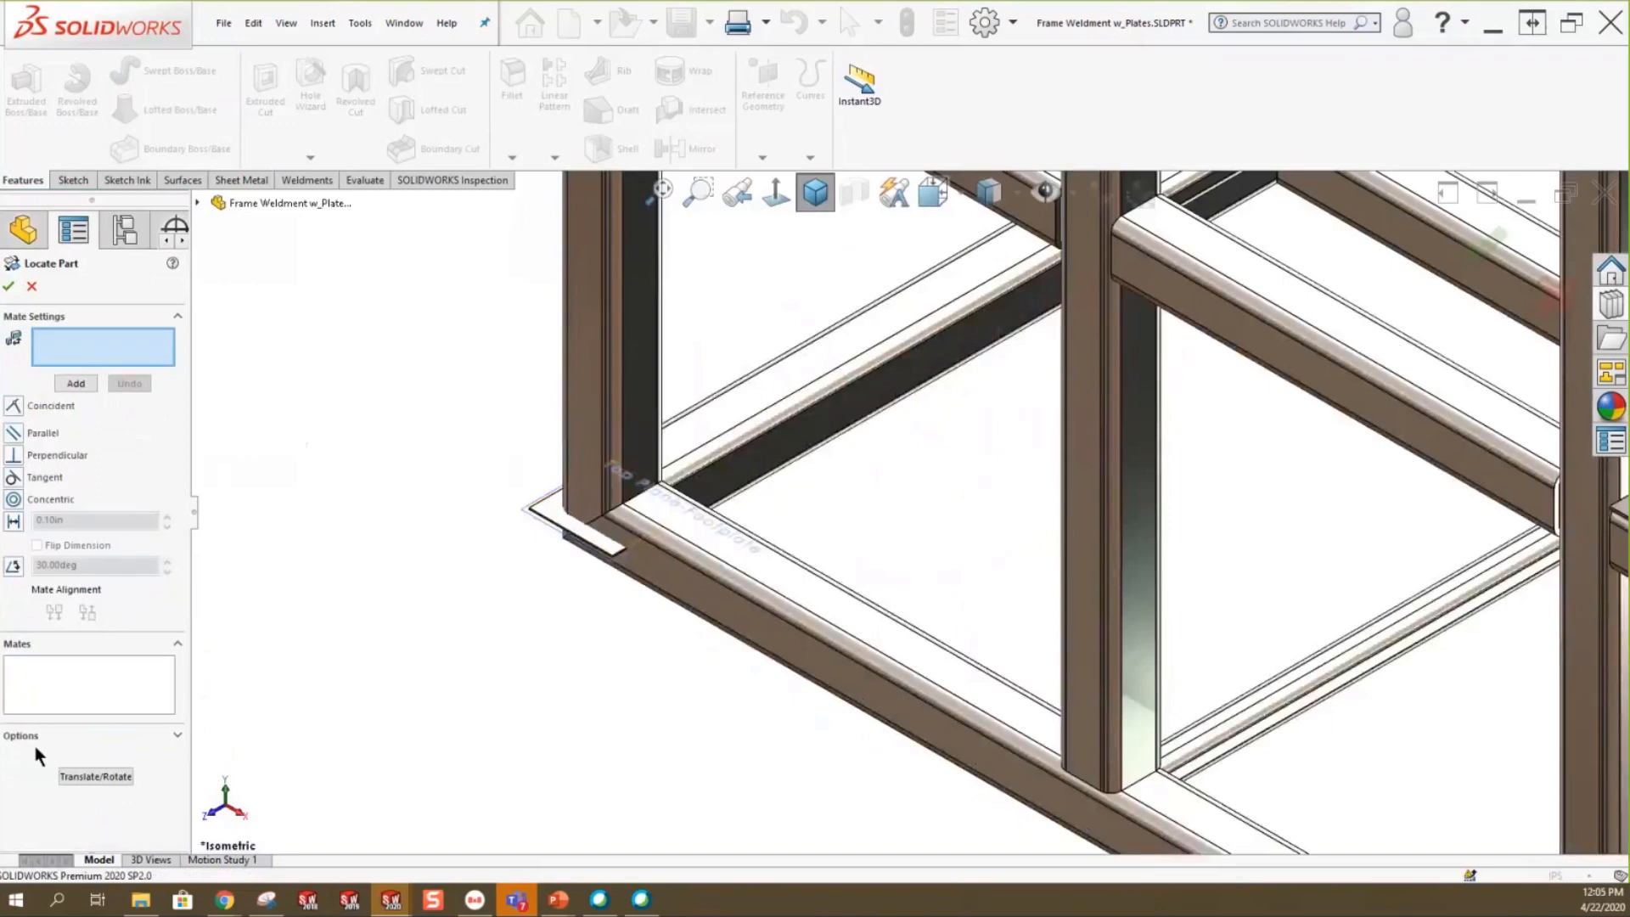
pyautogui.click(80, 776)
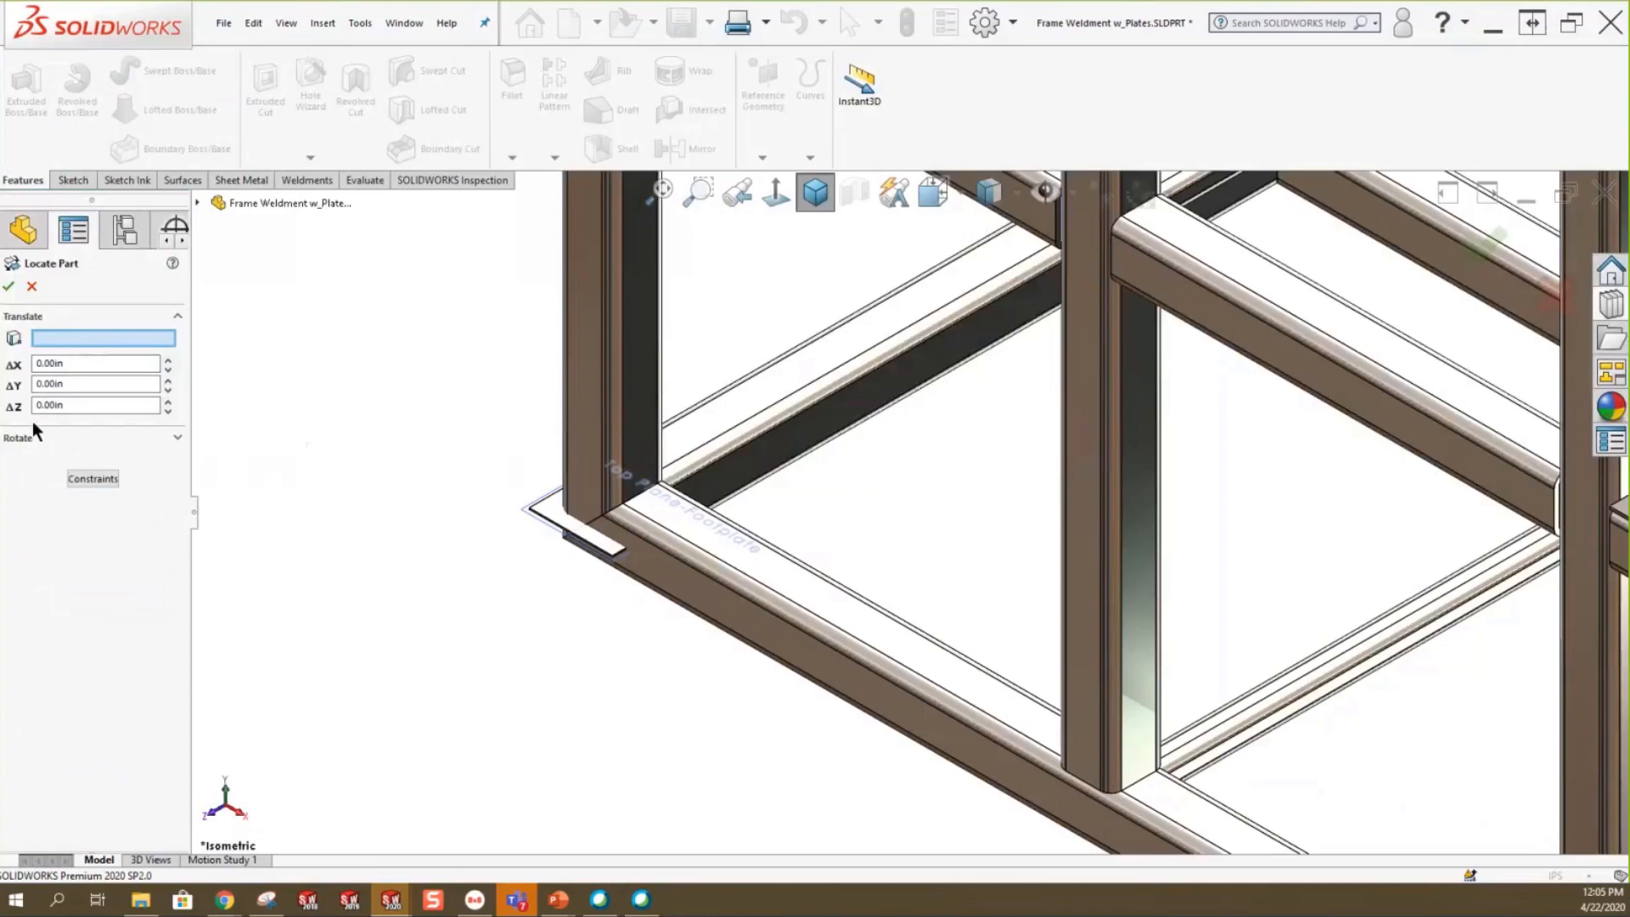
pyautogui.click(91, 479)
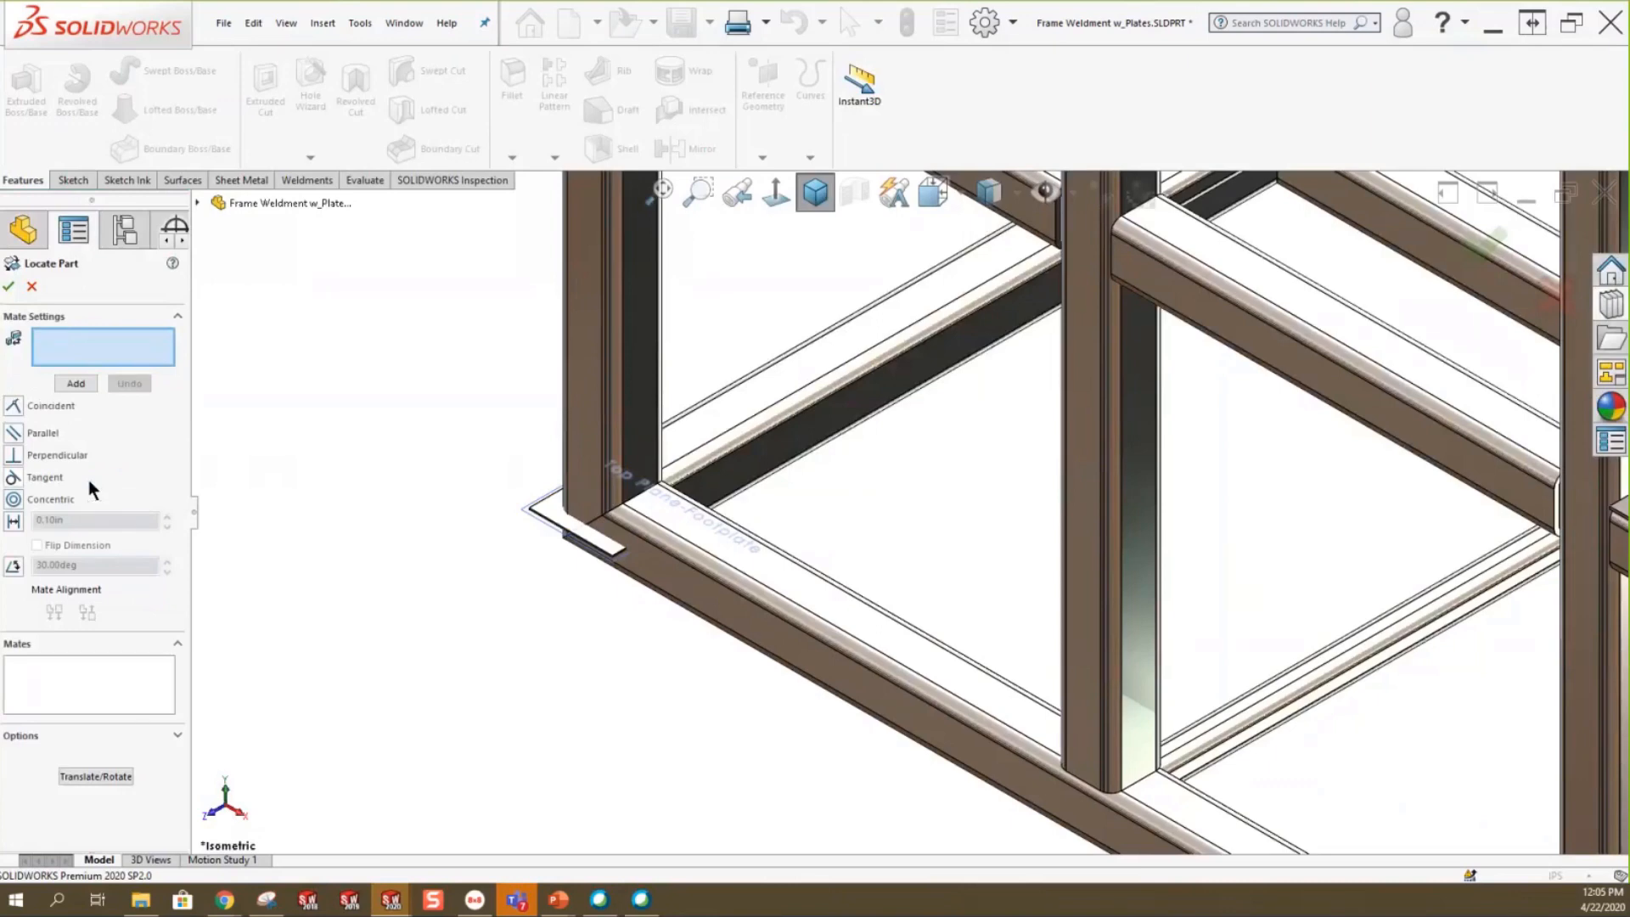
# Add a coincident mate between the Footplate's upper face and the underside of the frame's bottom tube.
pyautogui.scroll(-5, 316, 487)
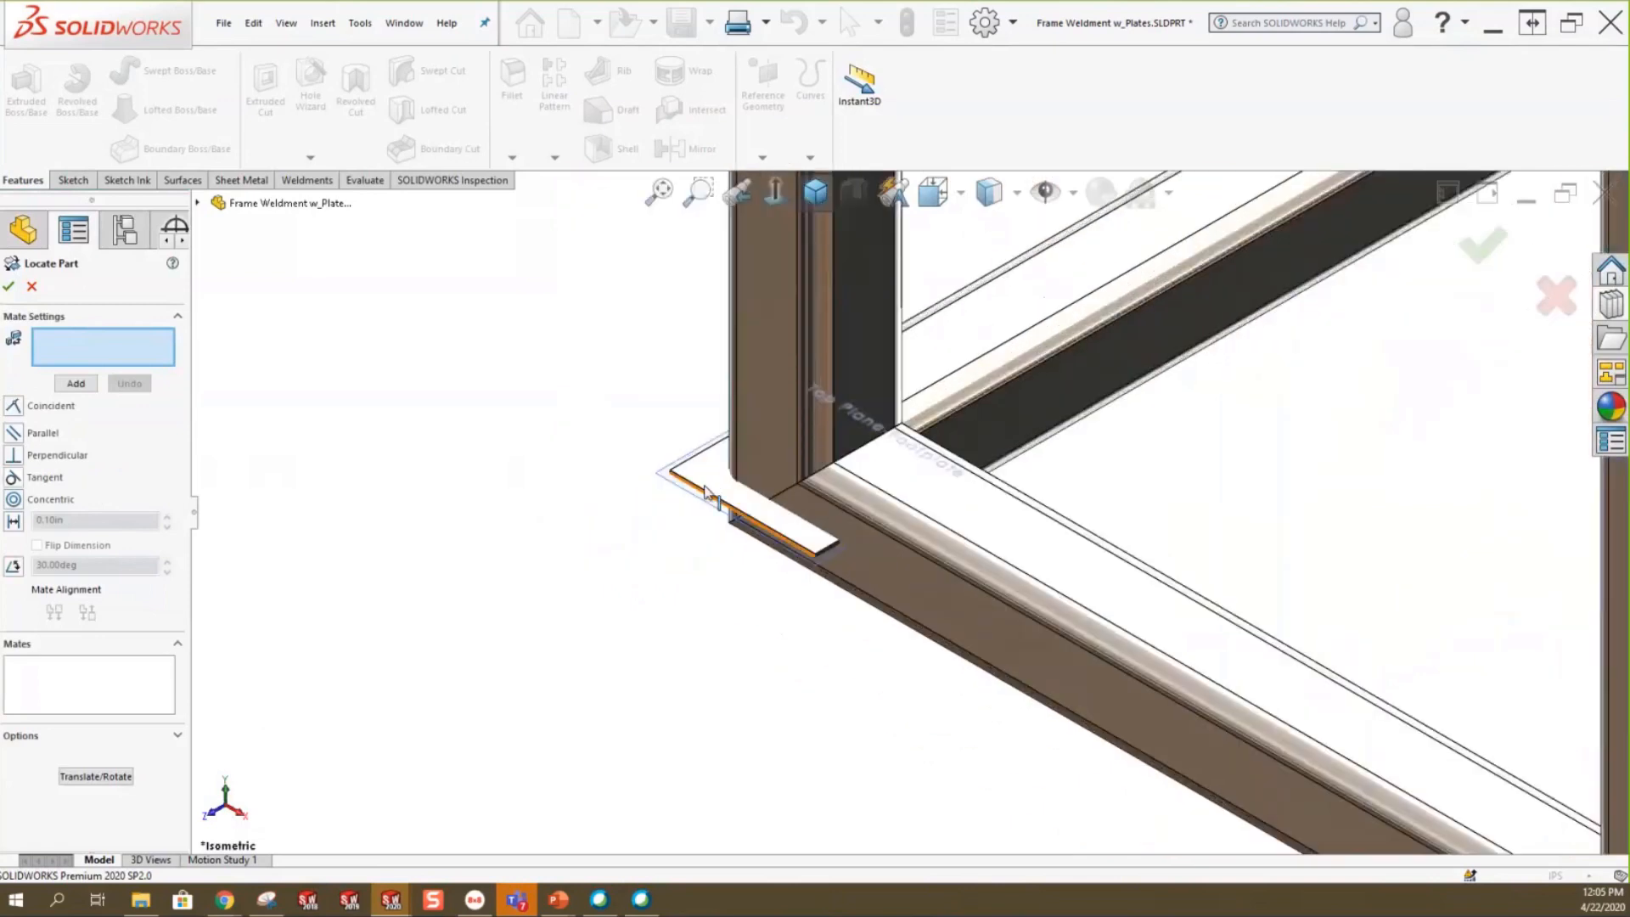
pyautogui.click(707, 476)
pyautogui.scroll(3, 631, 745)
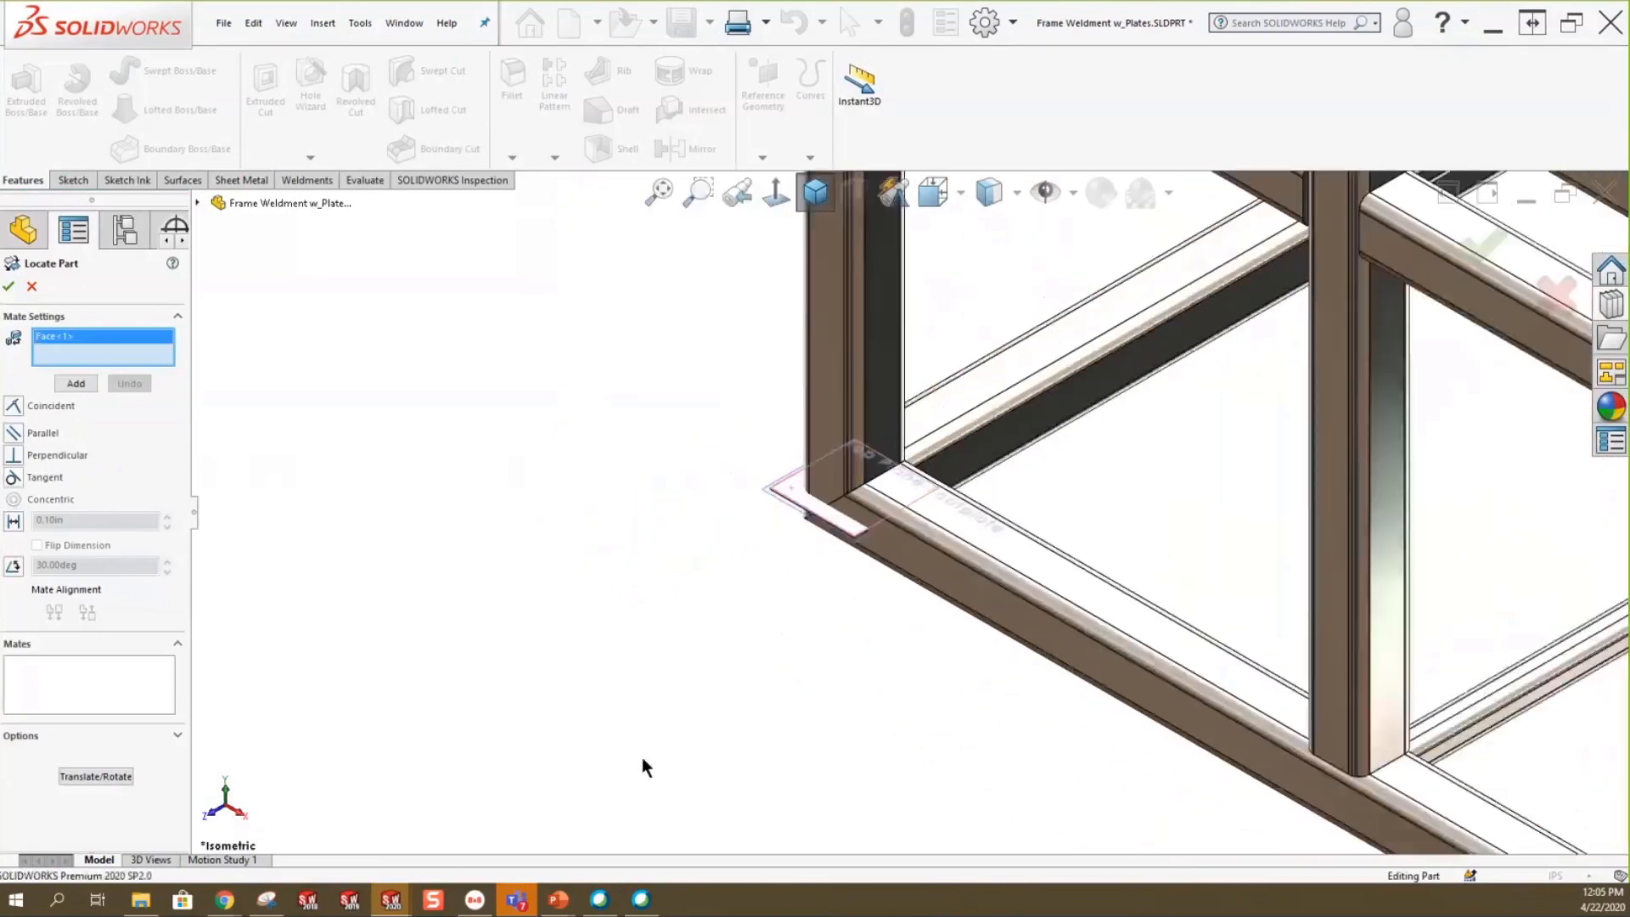
pyautogui.moveTo(643, 759); pyautogui.dragTo(649, 416, button='middle')
pyautogui.click(891, 653)
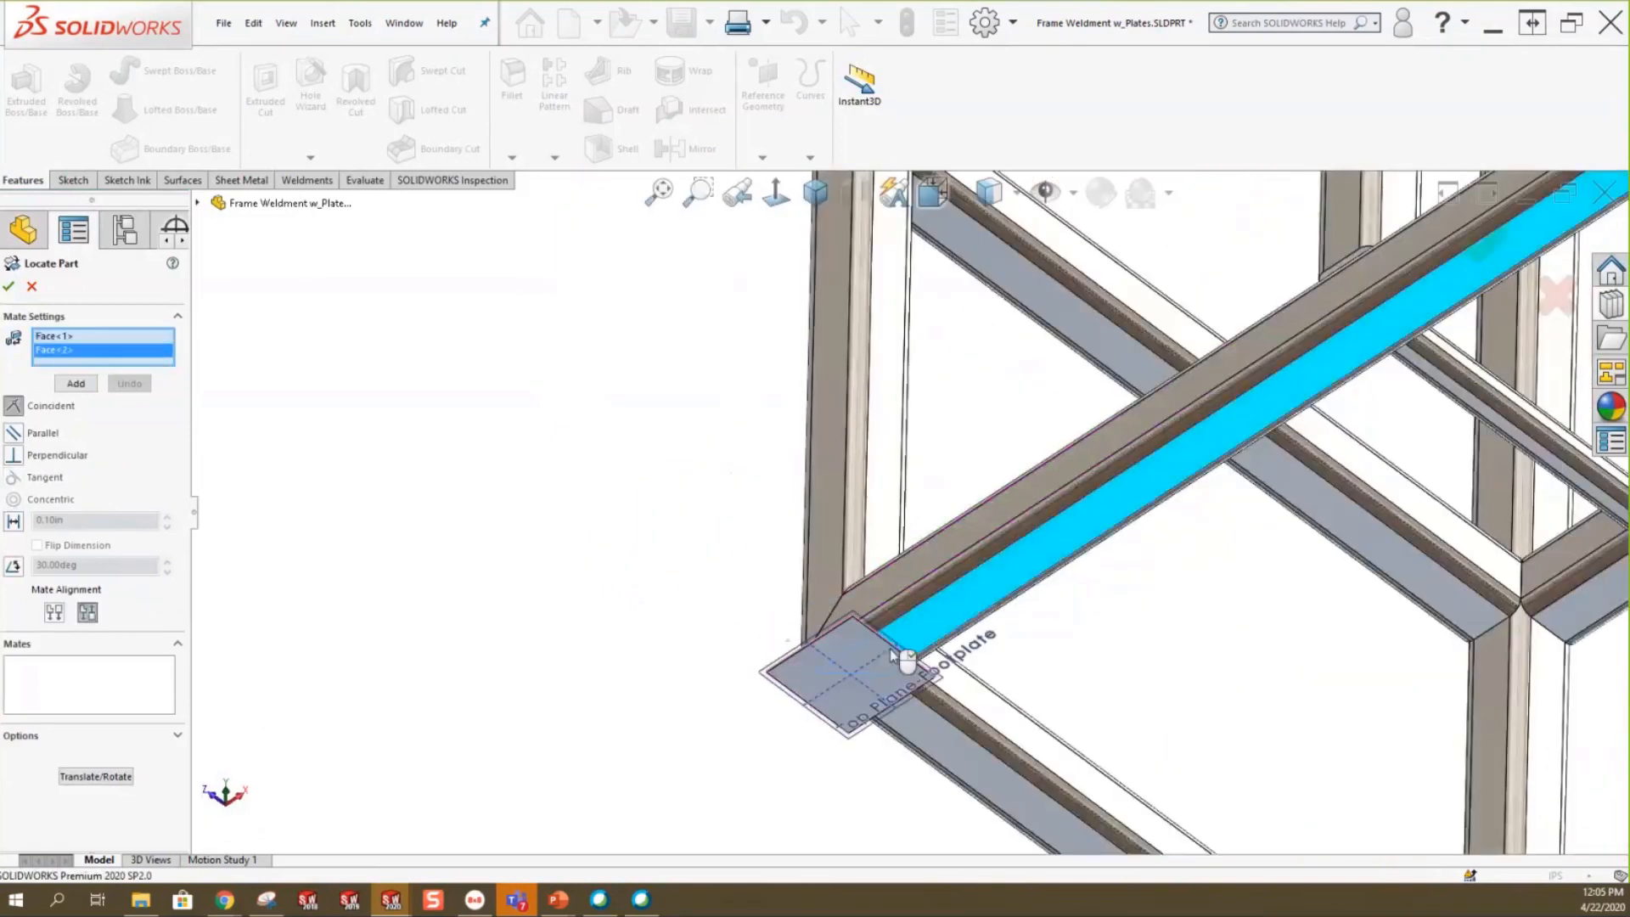
pyautogui.moveTo(546, 458); pyautogui.dragTo(588, 816, button='middle')
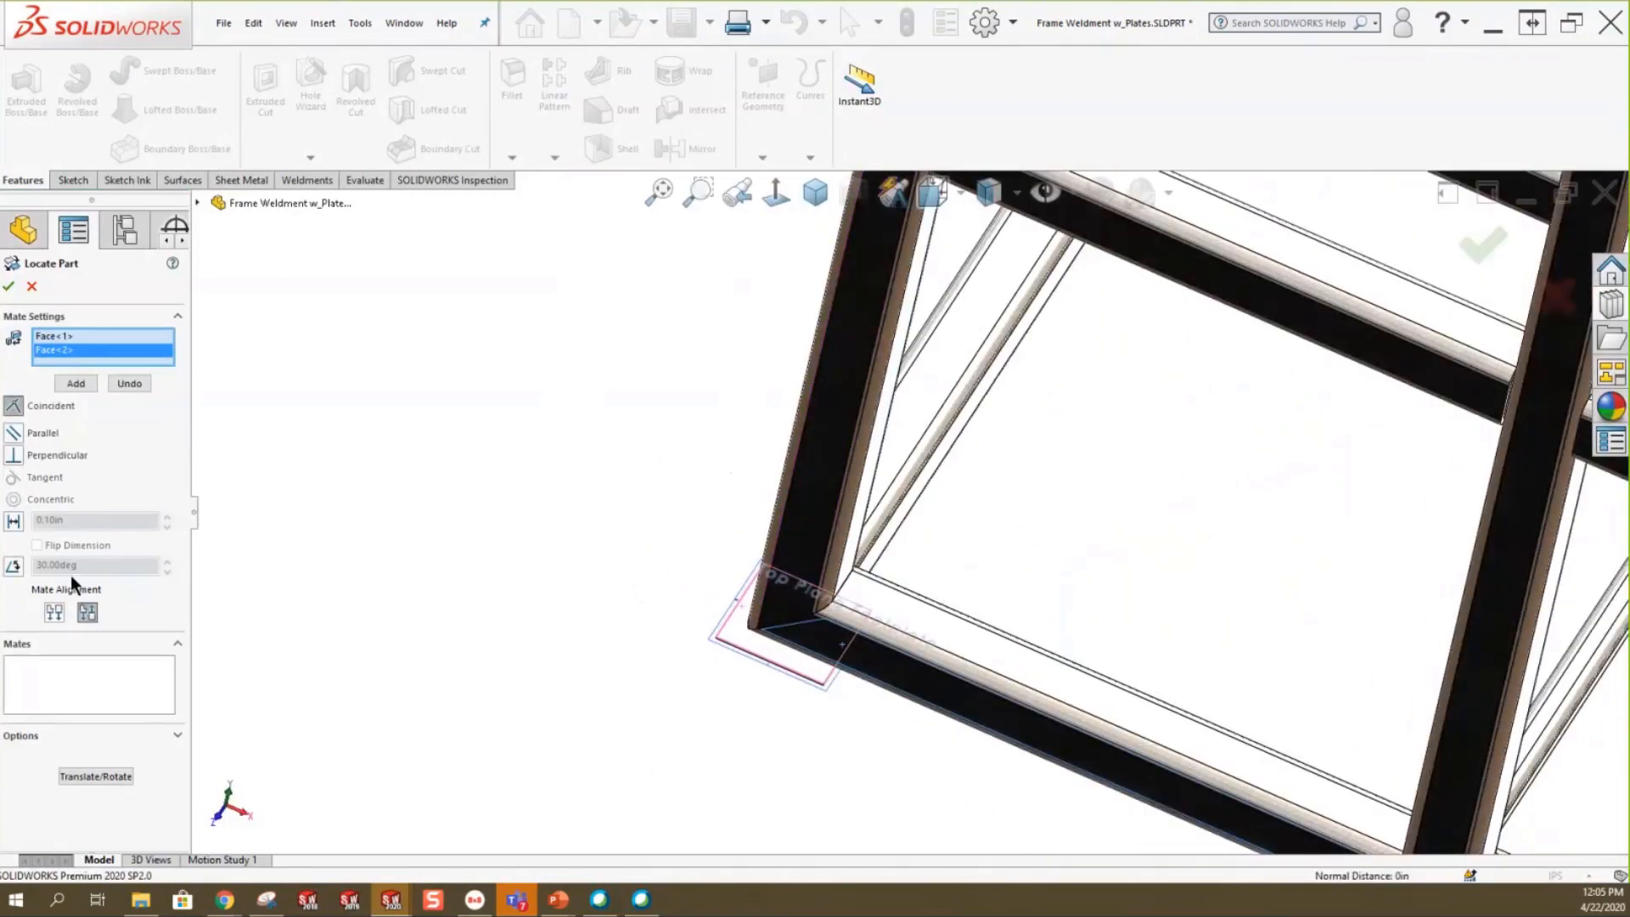
pyautogui.click(75, 382)
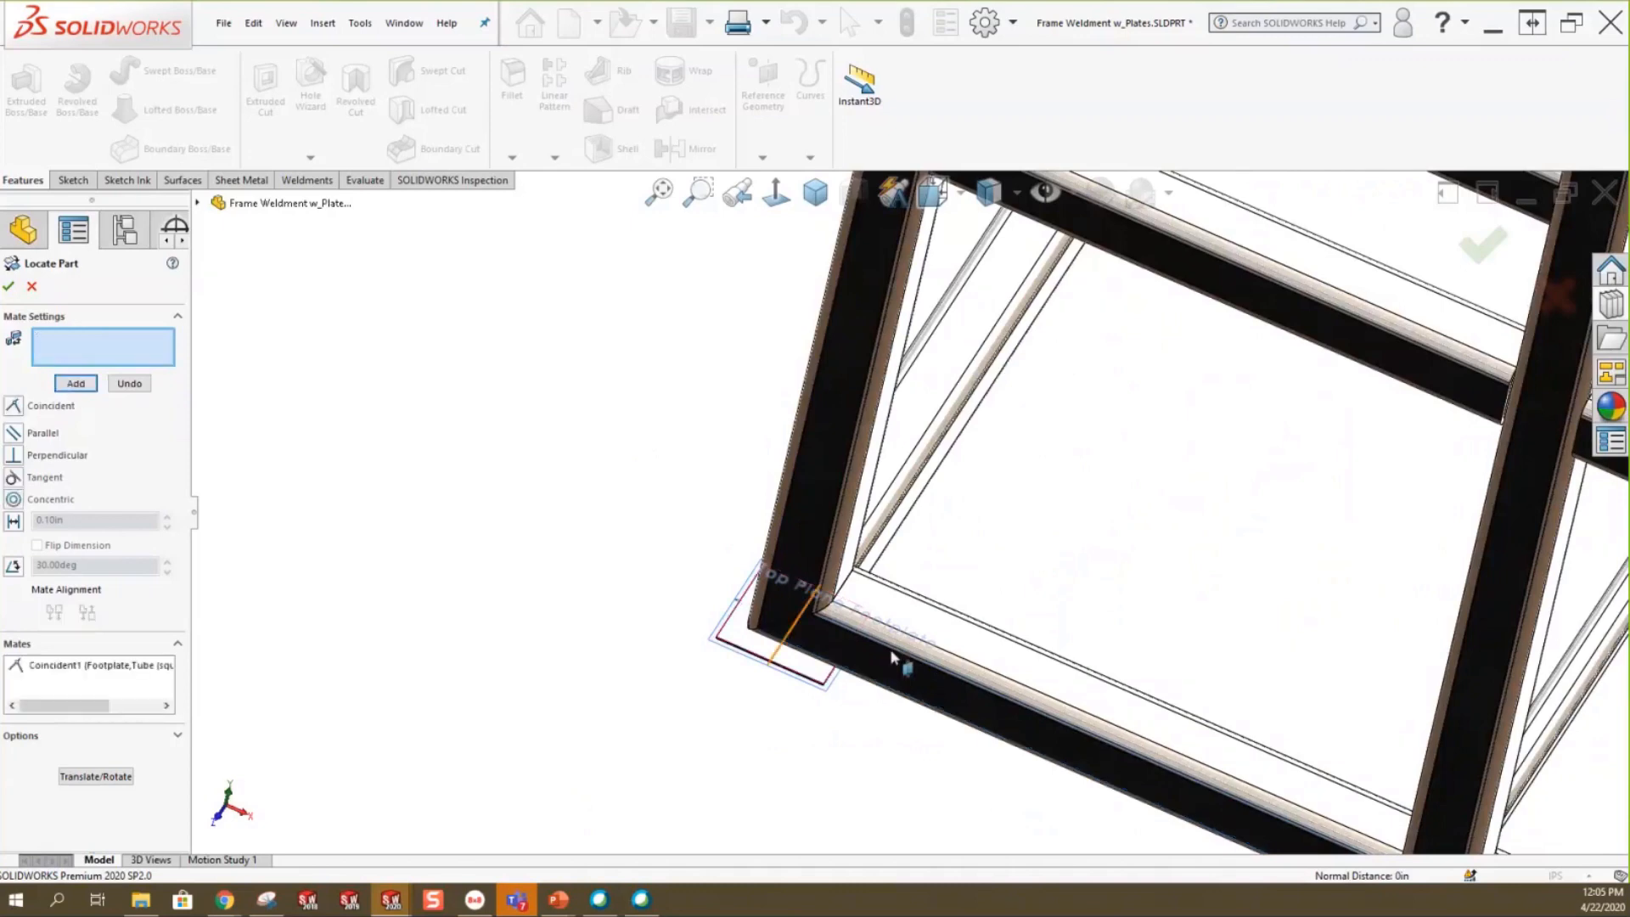
# Add a 2 in distance mate between the Footplate's thin side face and the adjacent outer side face of the tube.
pyautogui.moveTo(891, 662); pyautogui.dragTo(826, 548, button='middle')
pyautogui.click(888, 539)
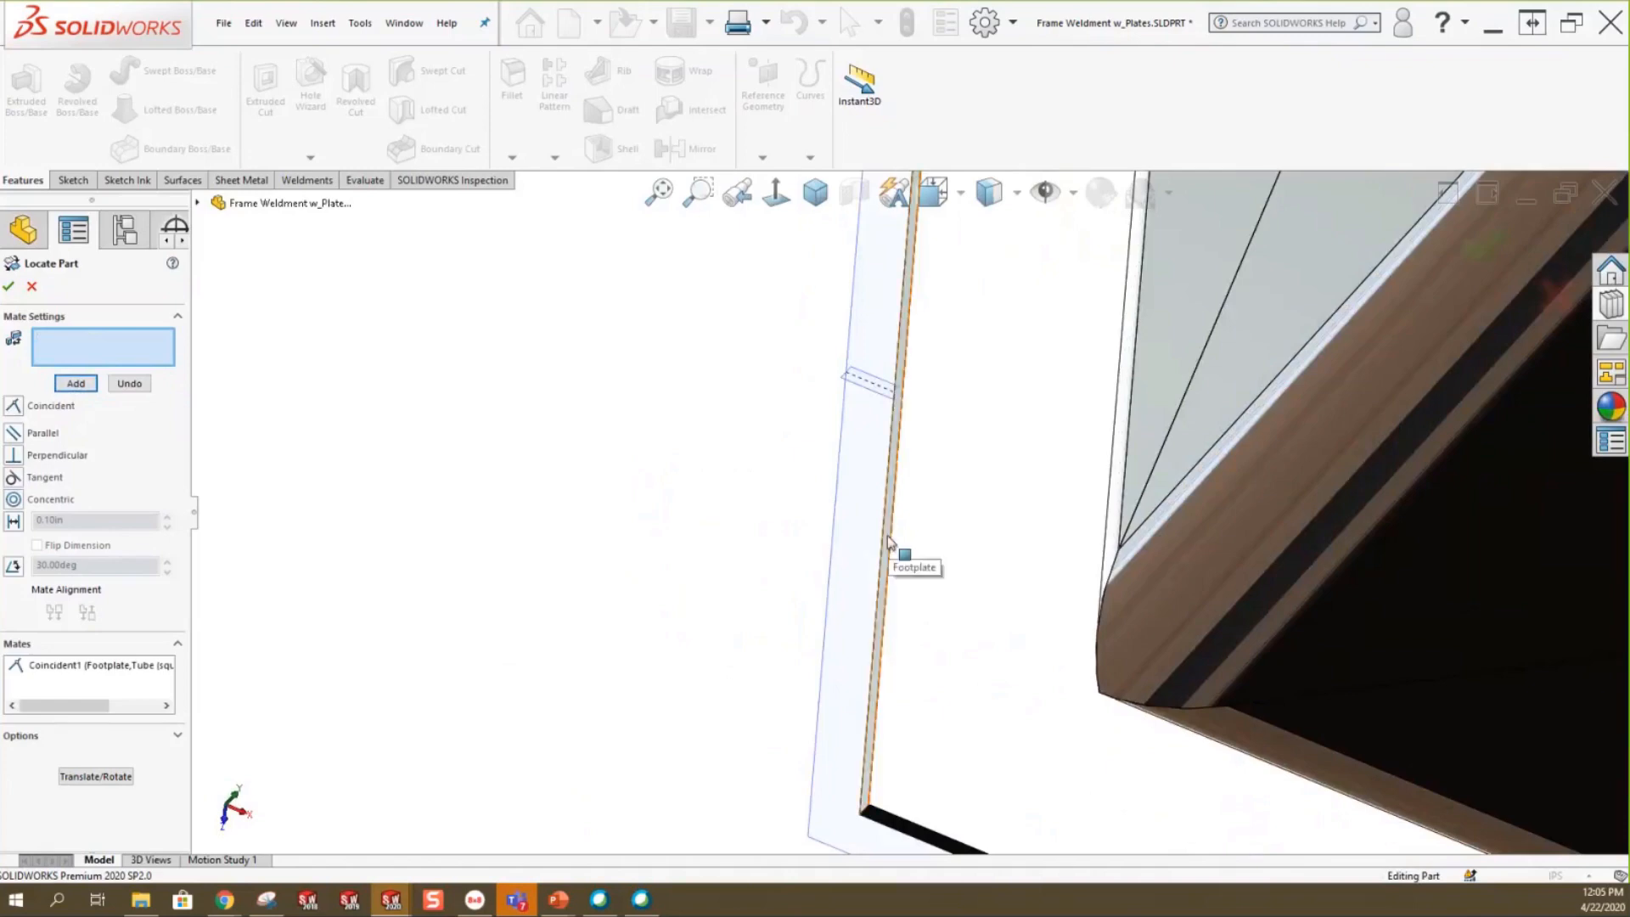
pyautogui.click(1119, 482)
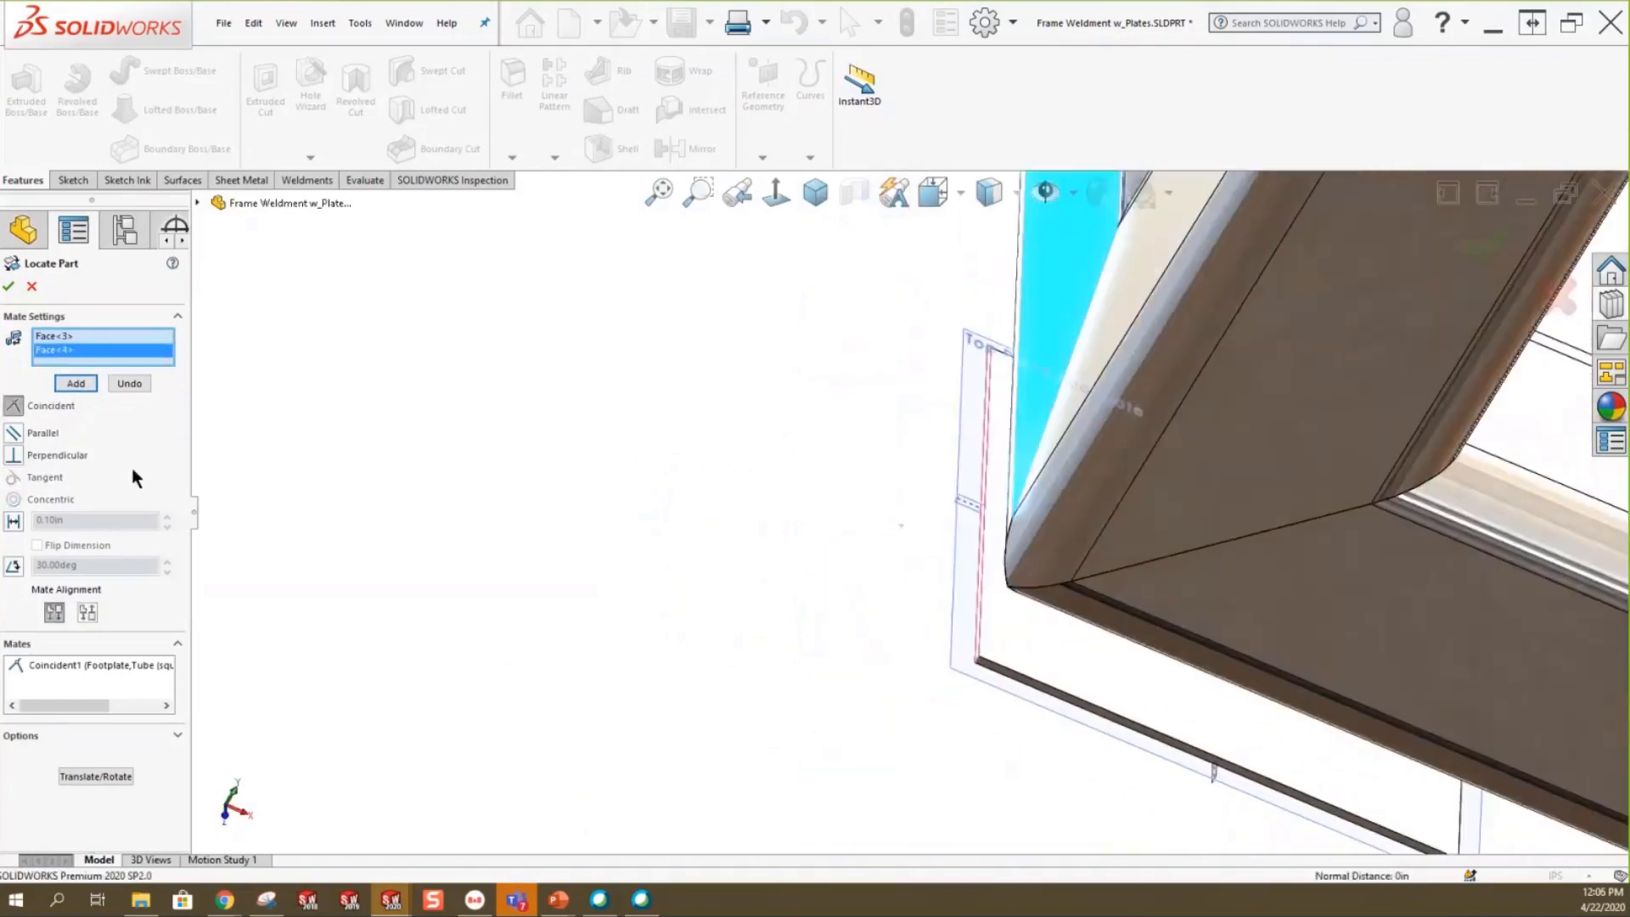
pyautogui.click(14, 521)
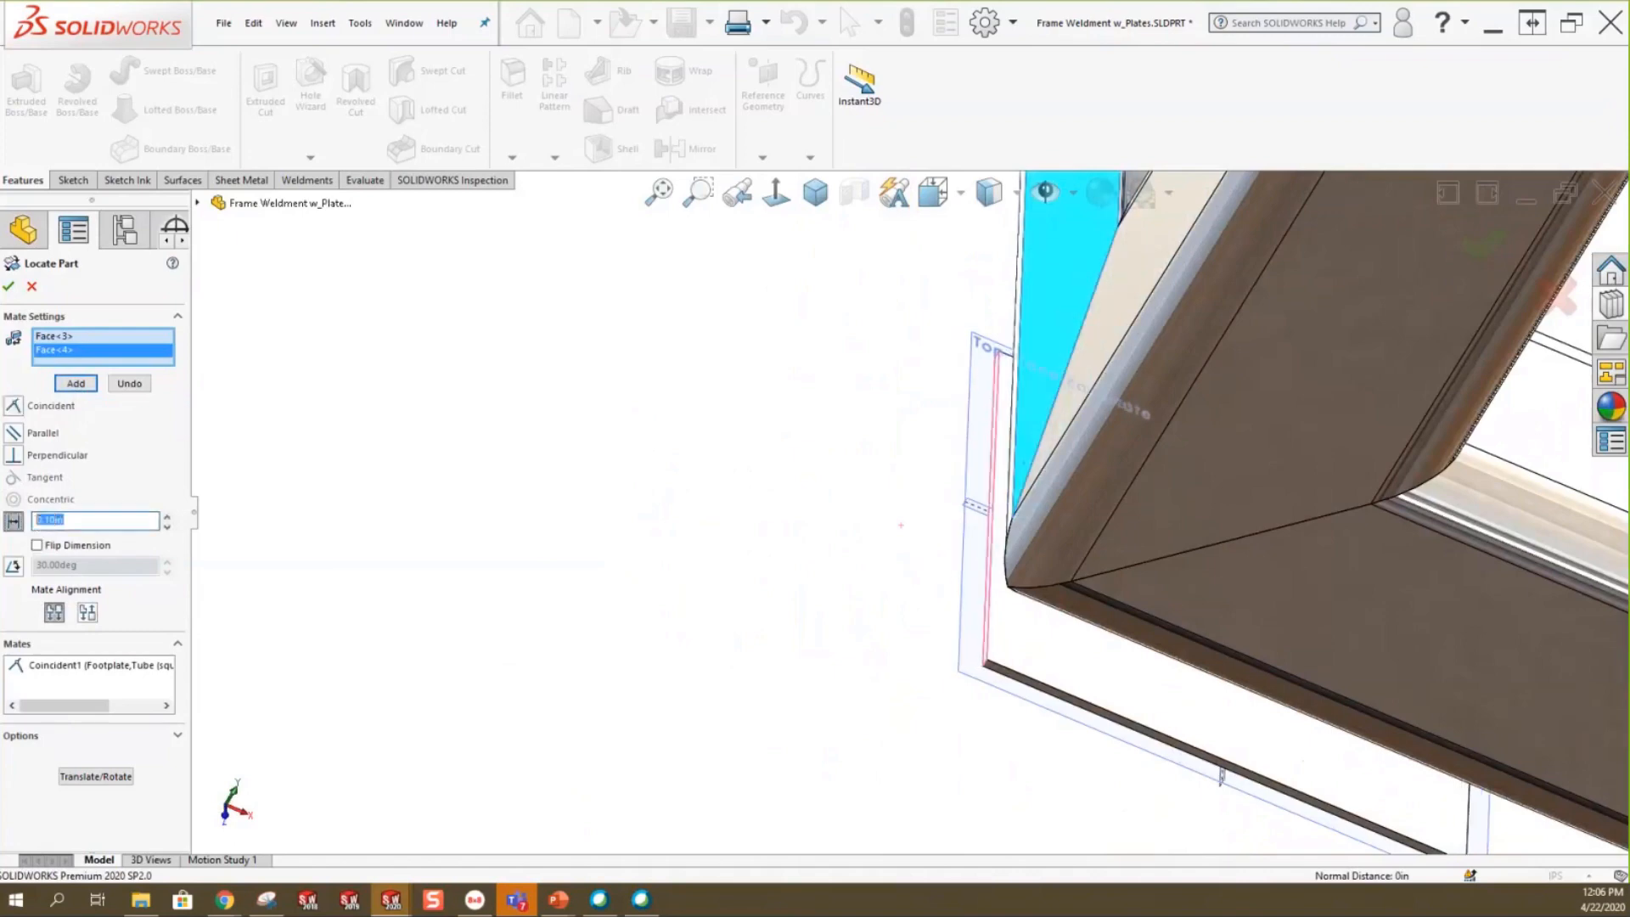
pyautogui.press('Return')
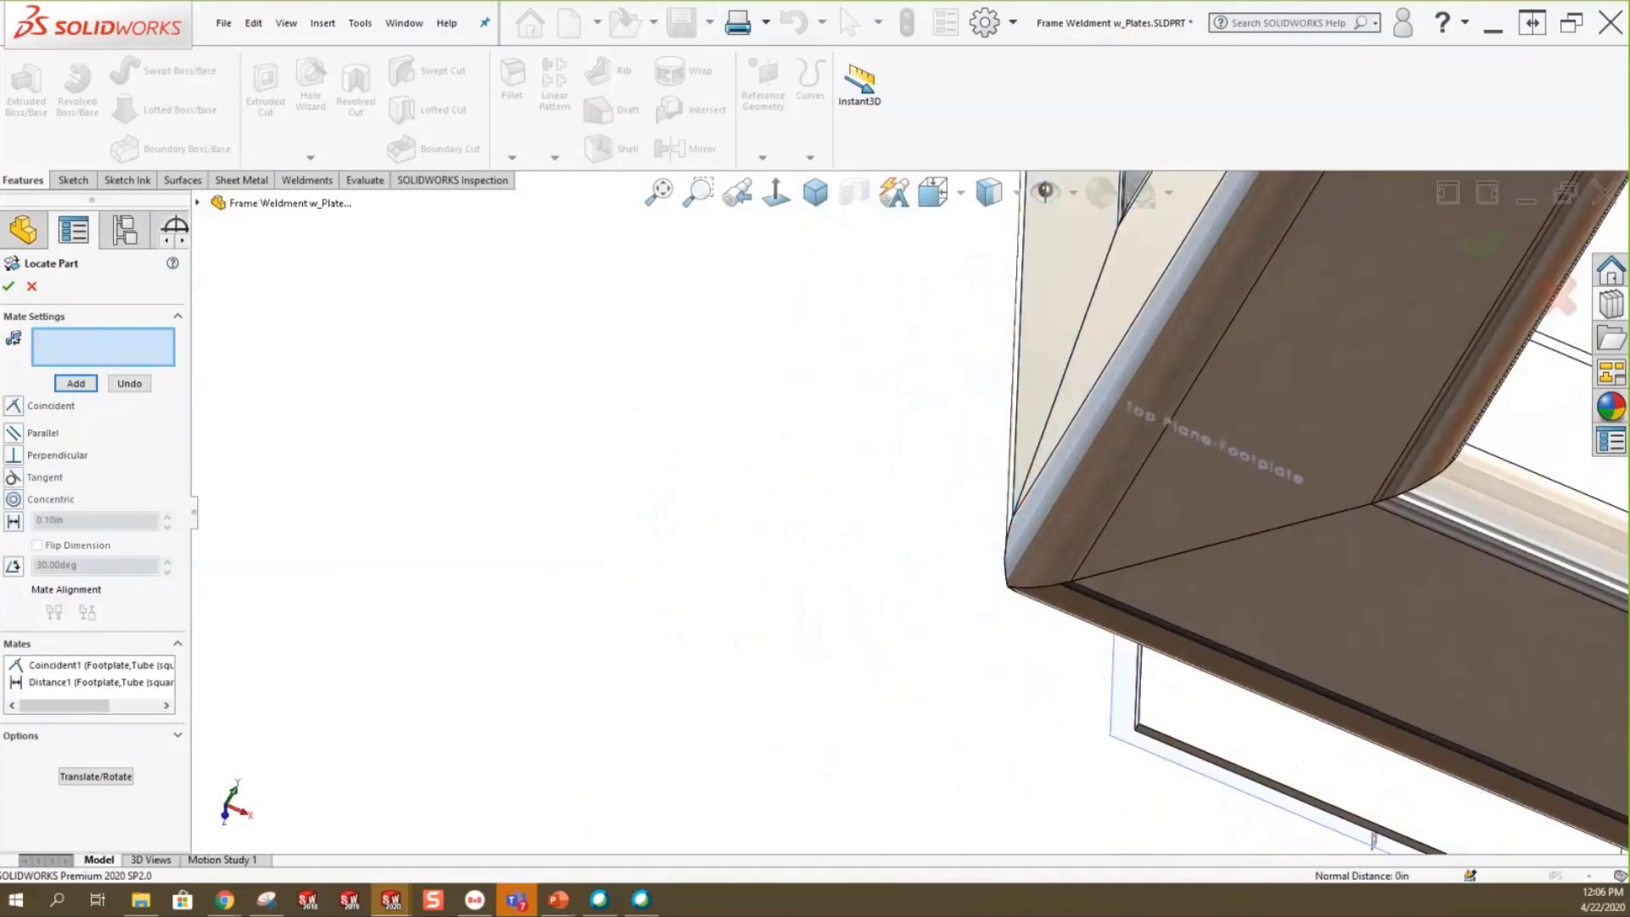
# Flip the dimension of the Footplate's distance mate, accept the part location and show the frame in isometric view.
pyautogui.click(48, 680)
pyautogui.click(36, 545)
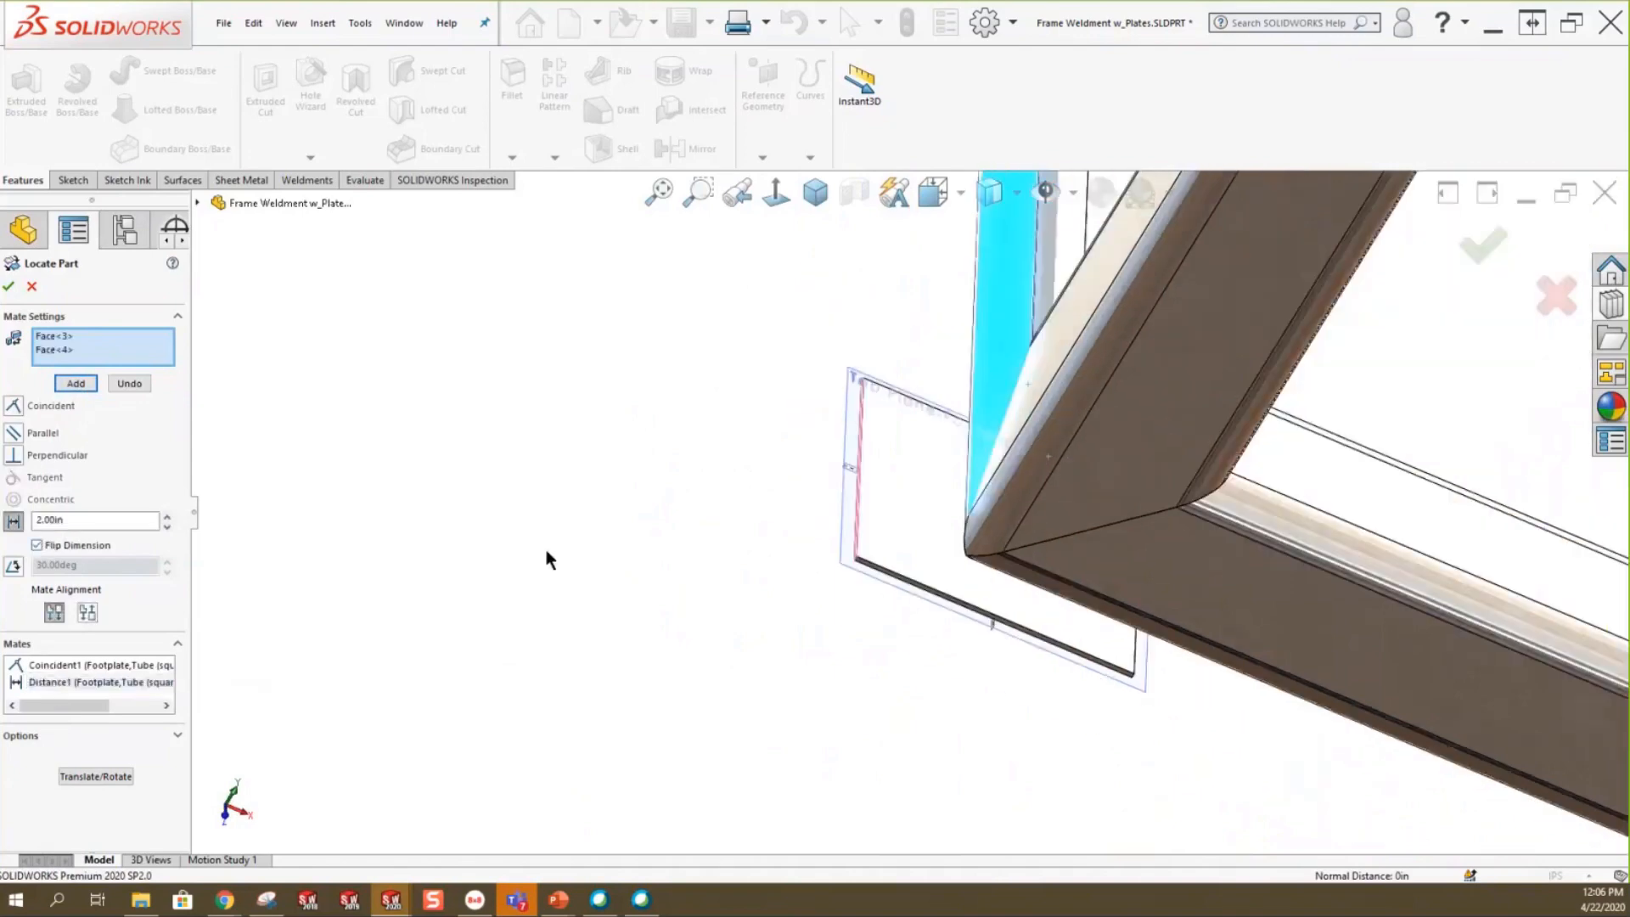
pyautogui.click(64, 381)
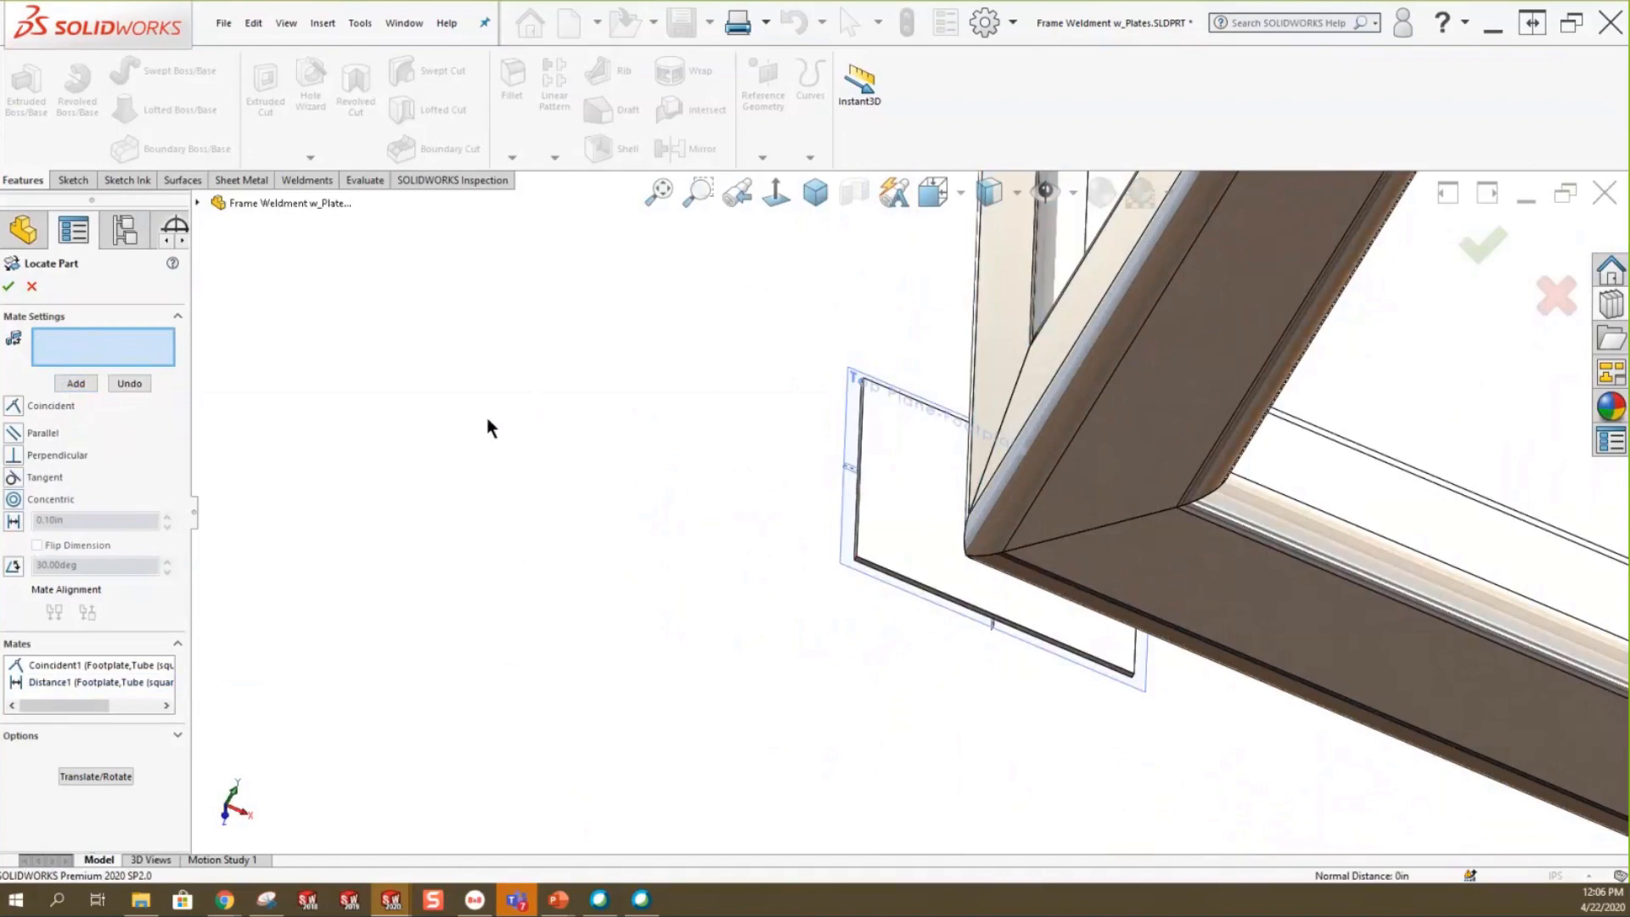
pyautogui.click(9, 287)
pyautogui.click(817, 200)
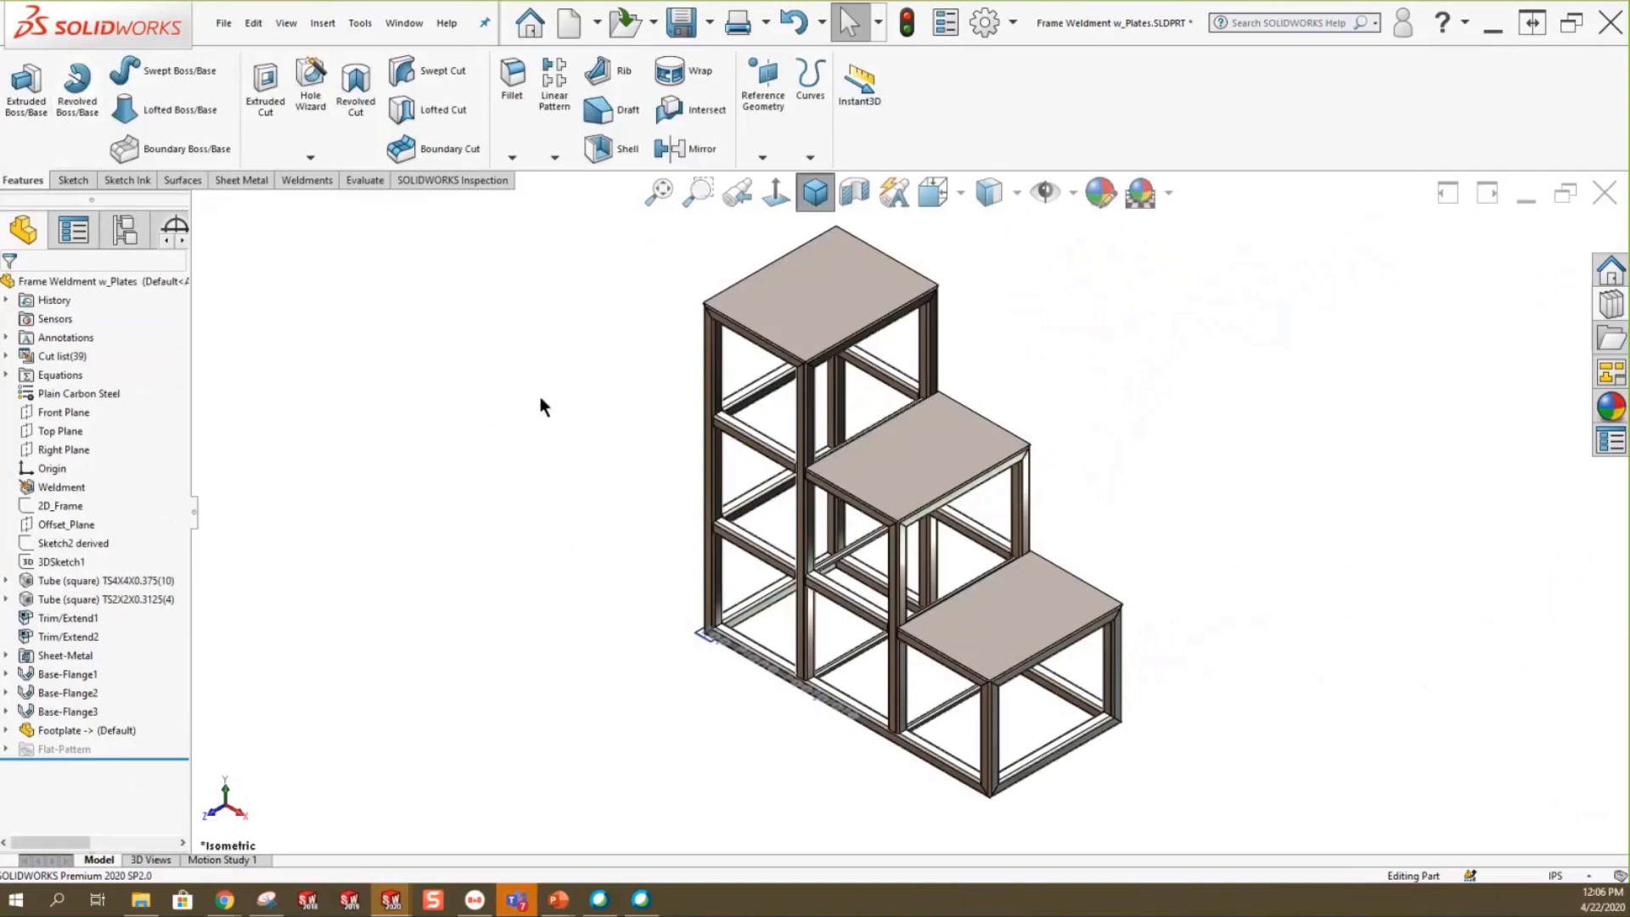
# Expand the cut list and examine the Footplate body's entry in it.
pyautogui.click(6, 356)
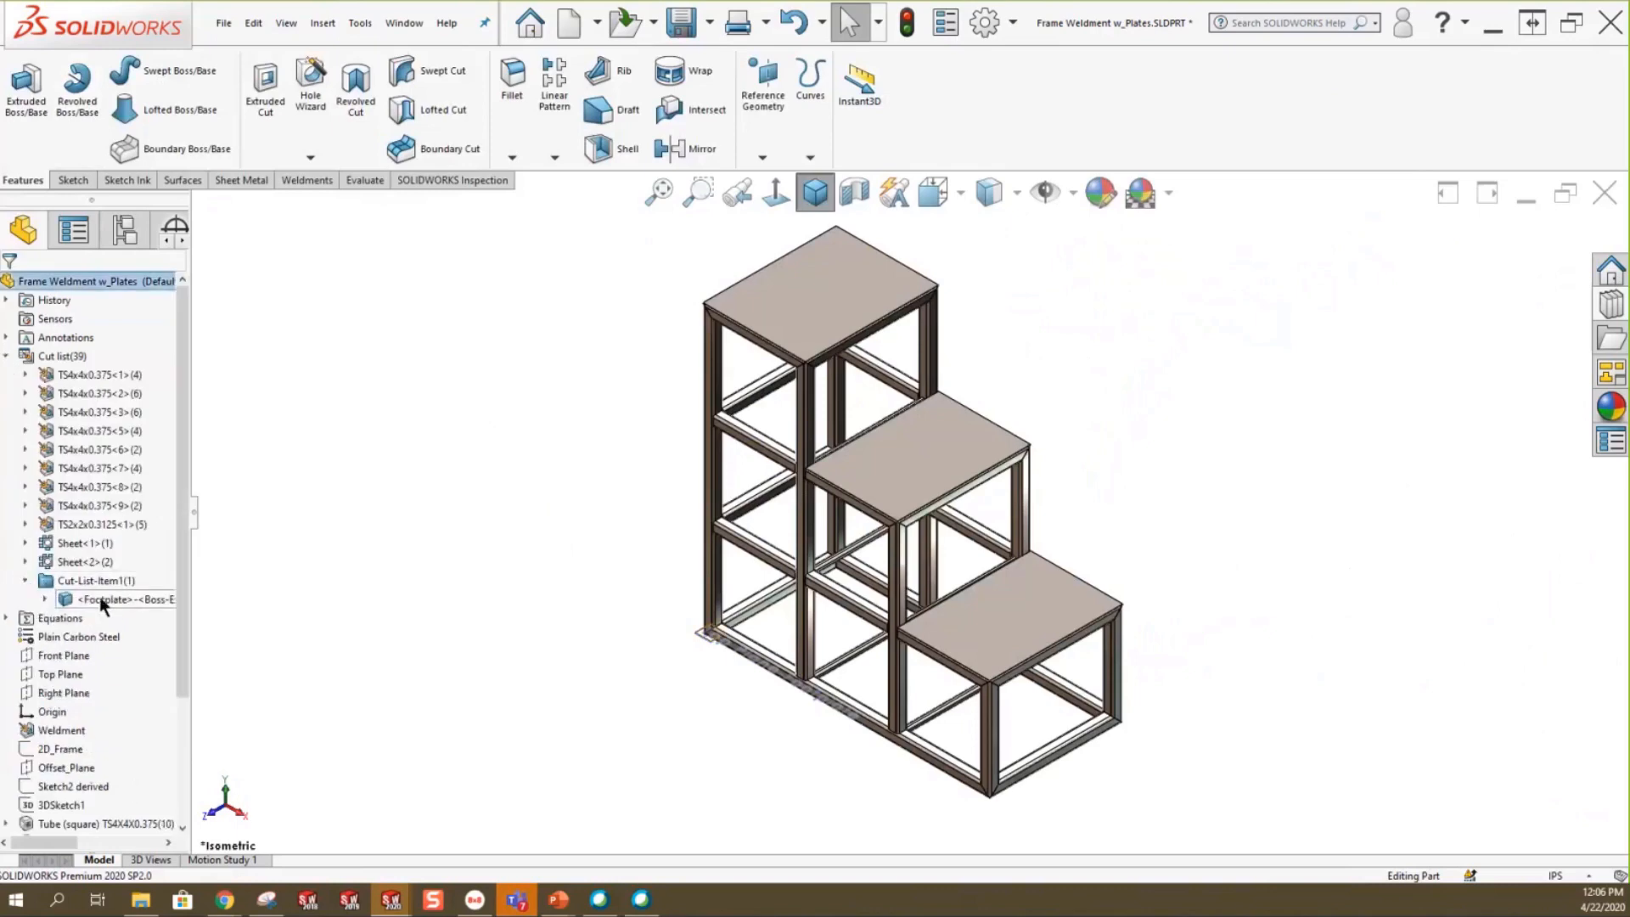
pyautogui.click(99, 597)
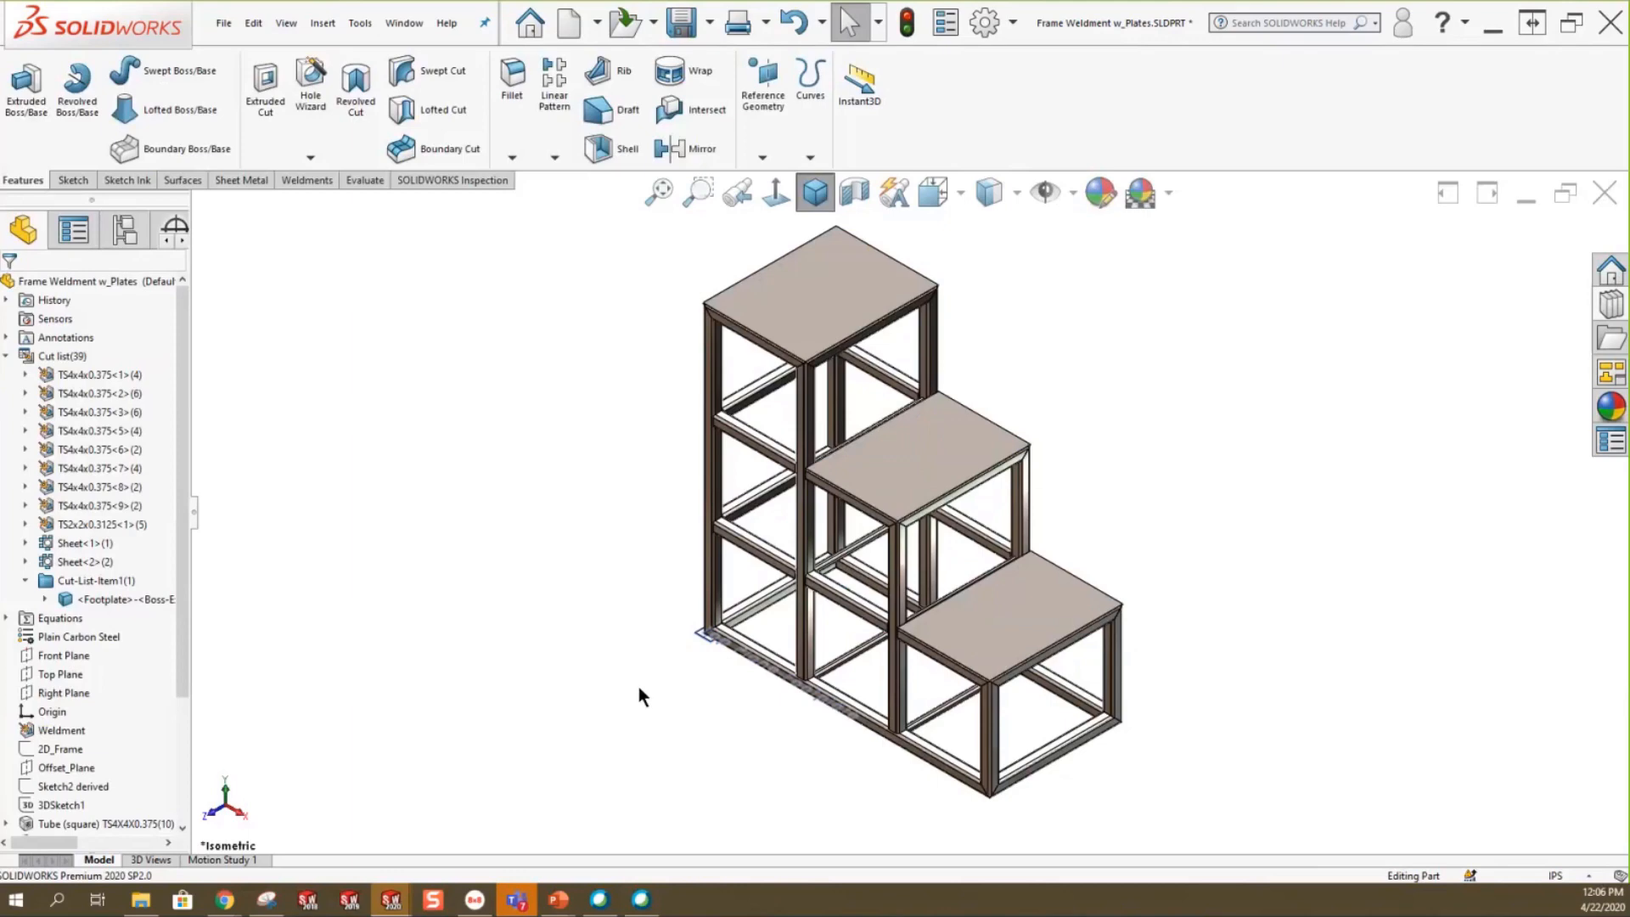
# Switch to the Frame Weldment w_Plates drawing and examine its cut list table for the added item.
pyautogui.click(404, 22)
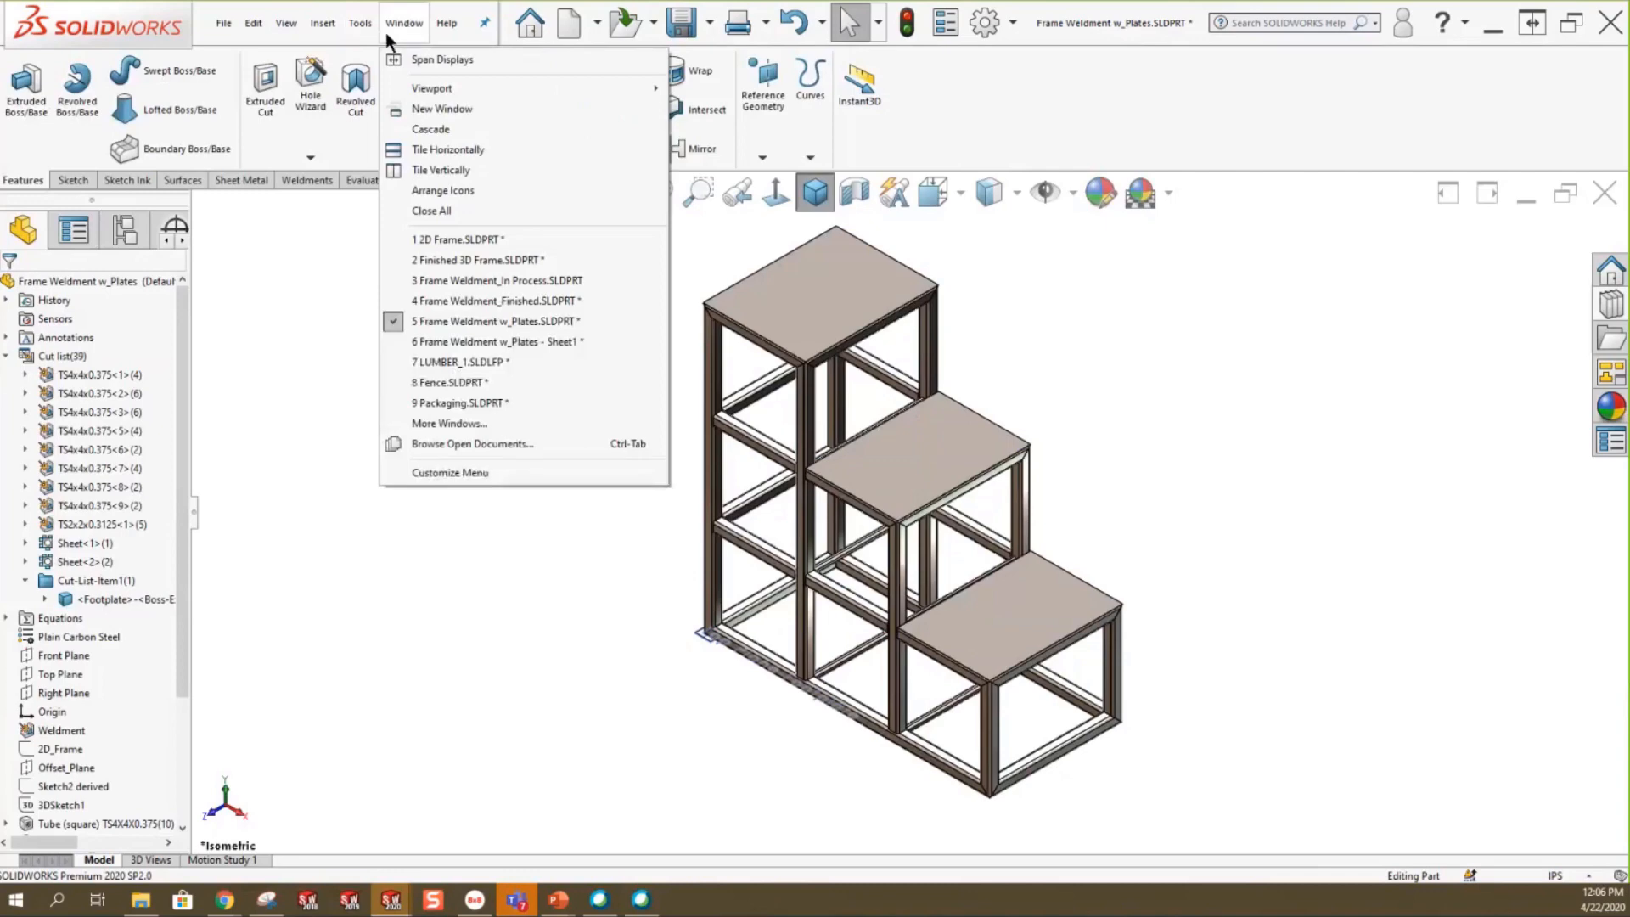
pyautogui.click(471, 346)
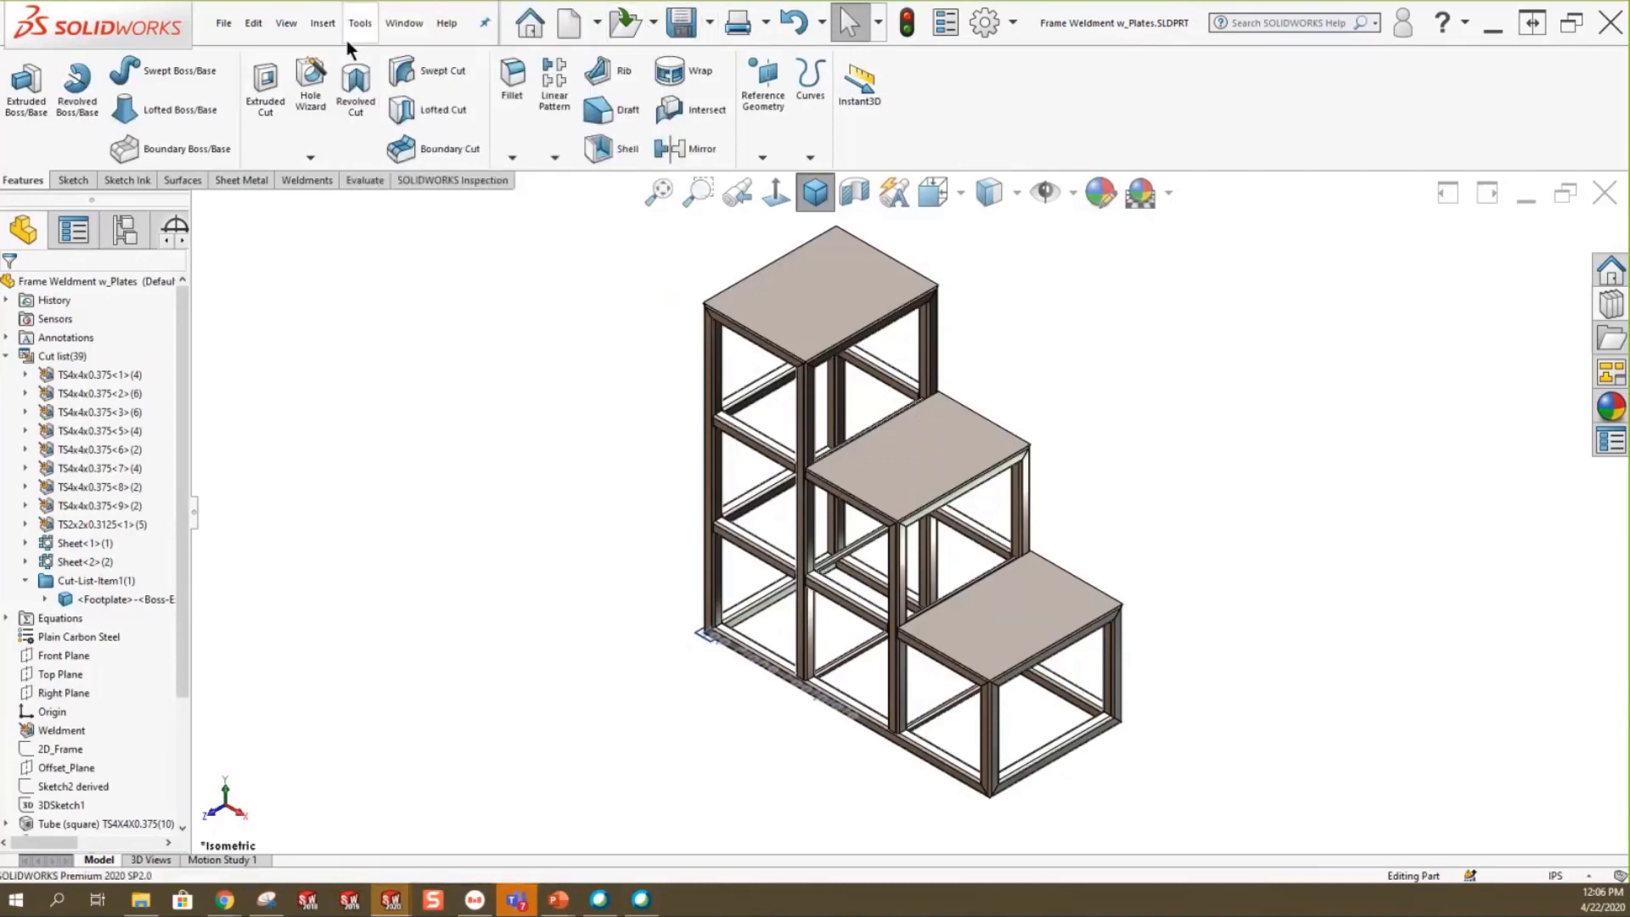
pyautogui.click(409, 22)
pyautogui.click(414, 19)
pyautogui.click(409, 22)
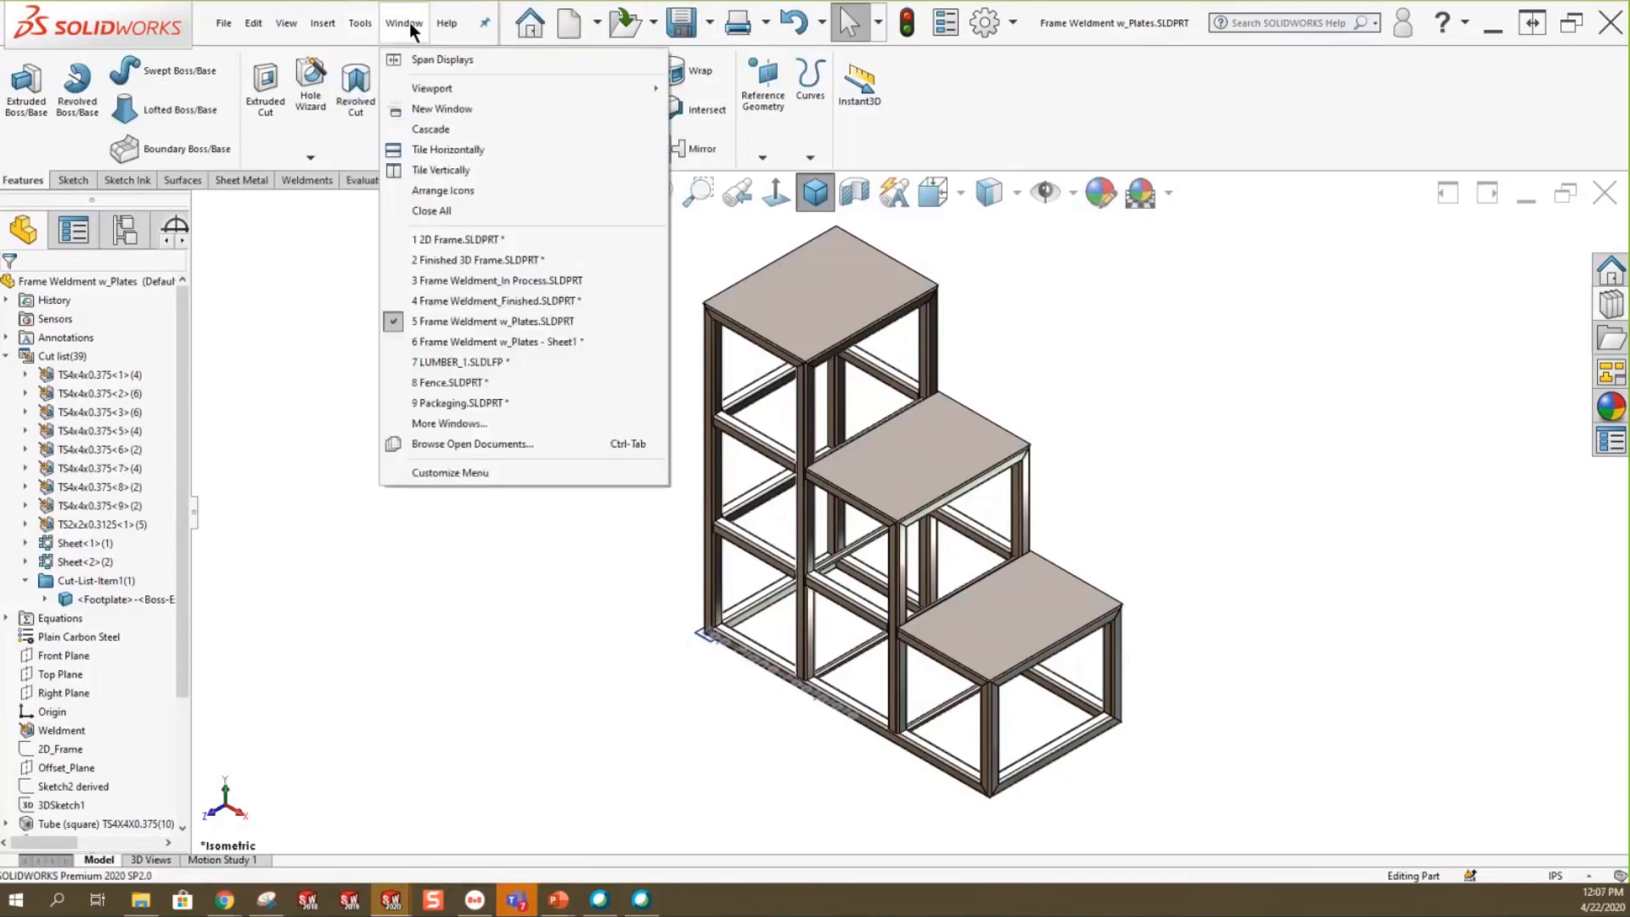
pyautogui.click(475, 340)
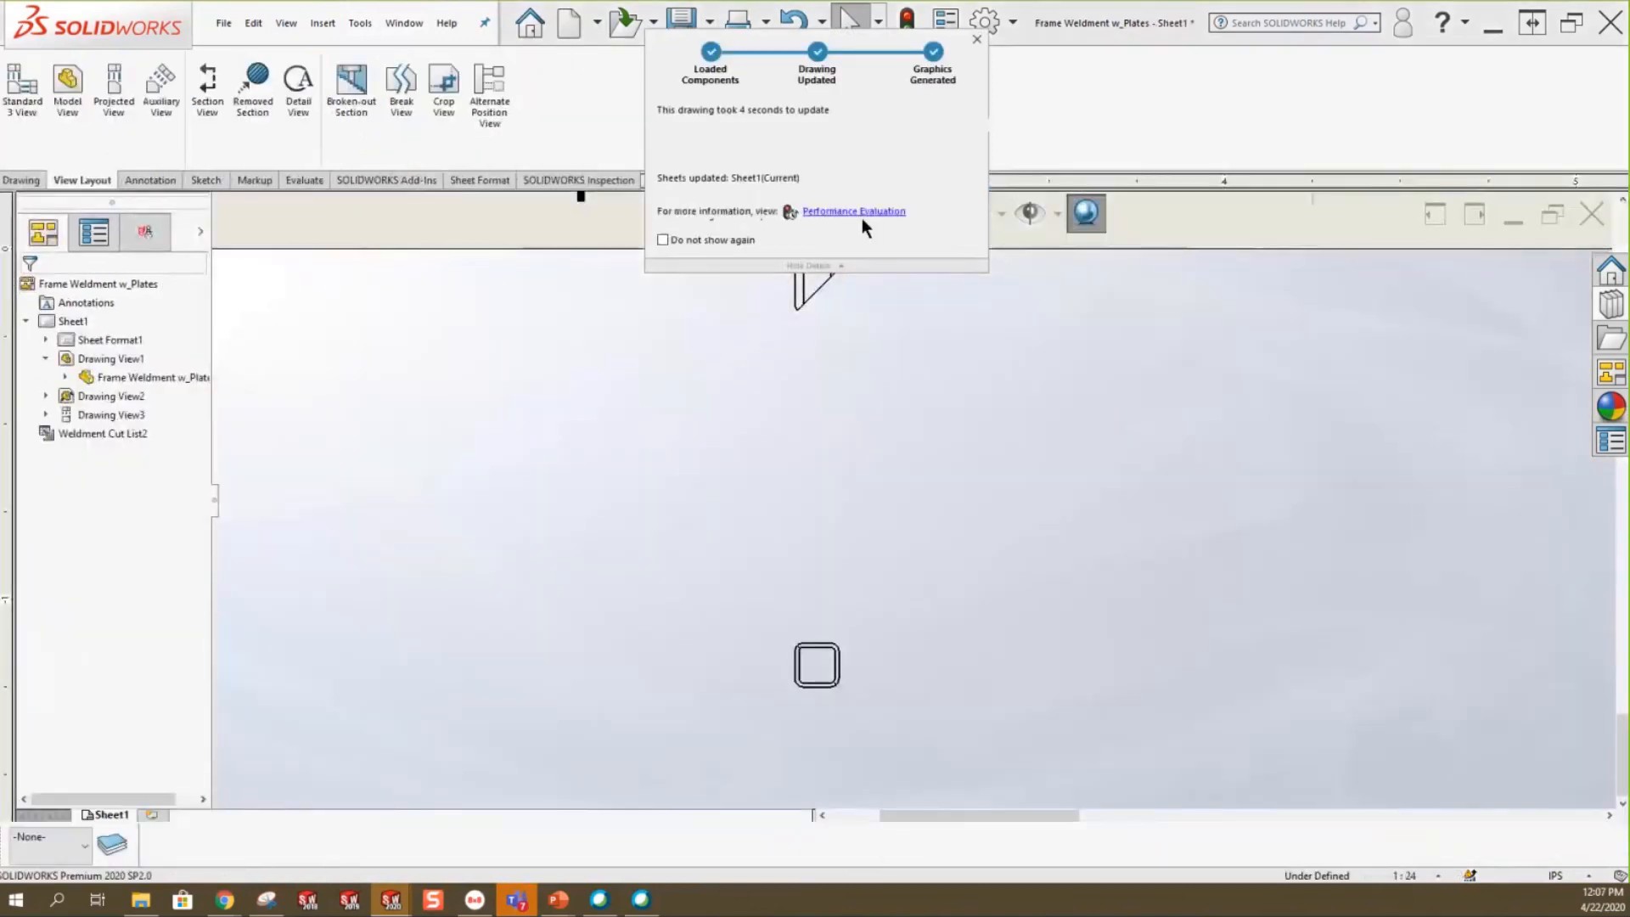
pyautogui.scroll(10, 997, 533)
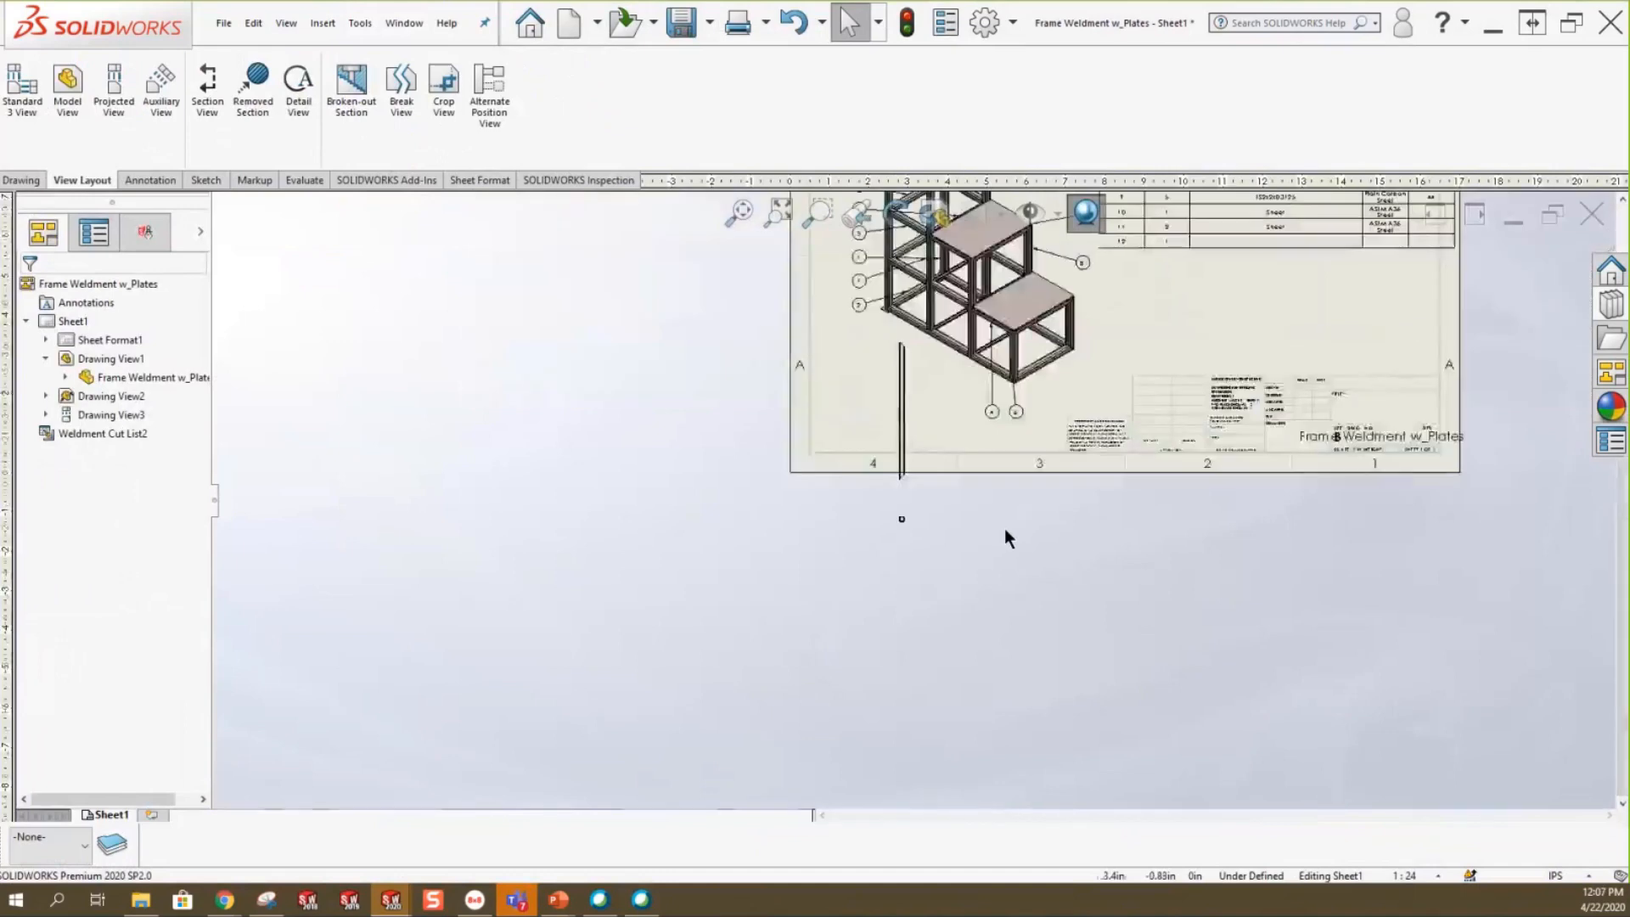
pyautogui.scroll(3, 1005, 528)
pyautogui.scroll(-6, 909, 533)
pyautogui.scroll(3, 1163, 382)
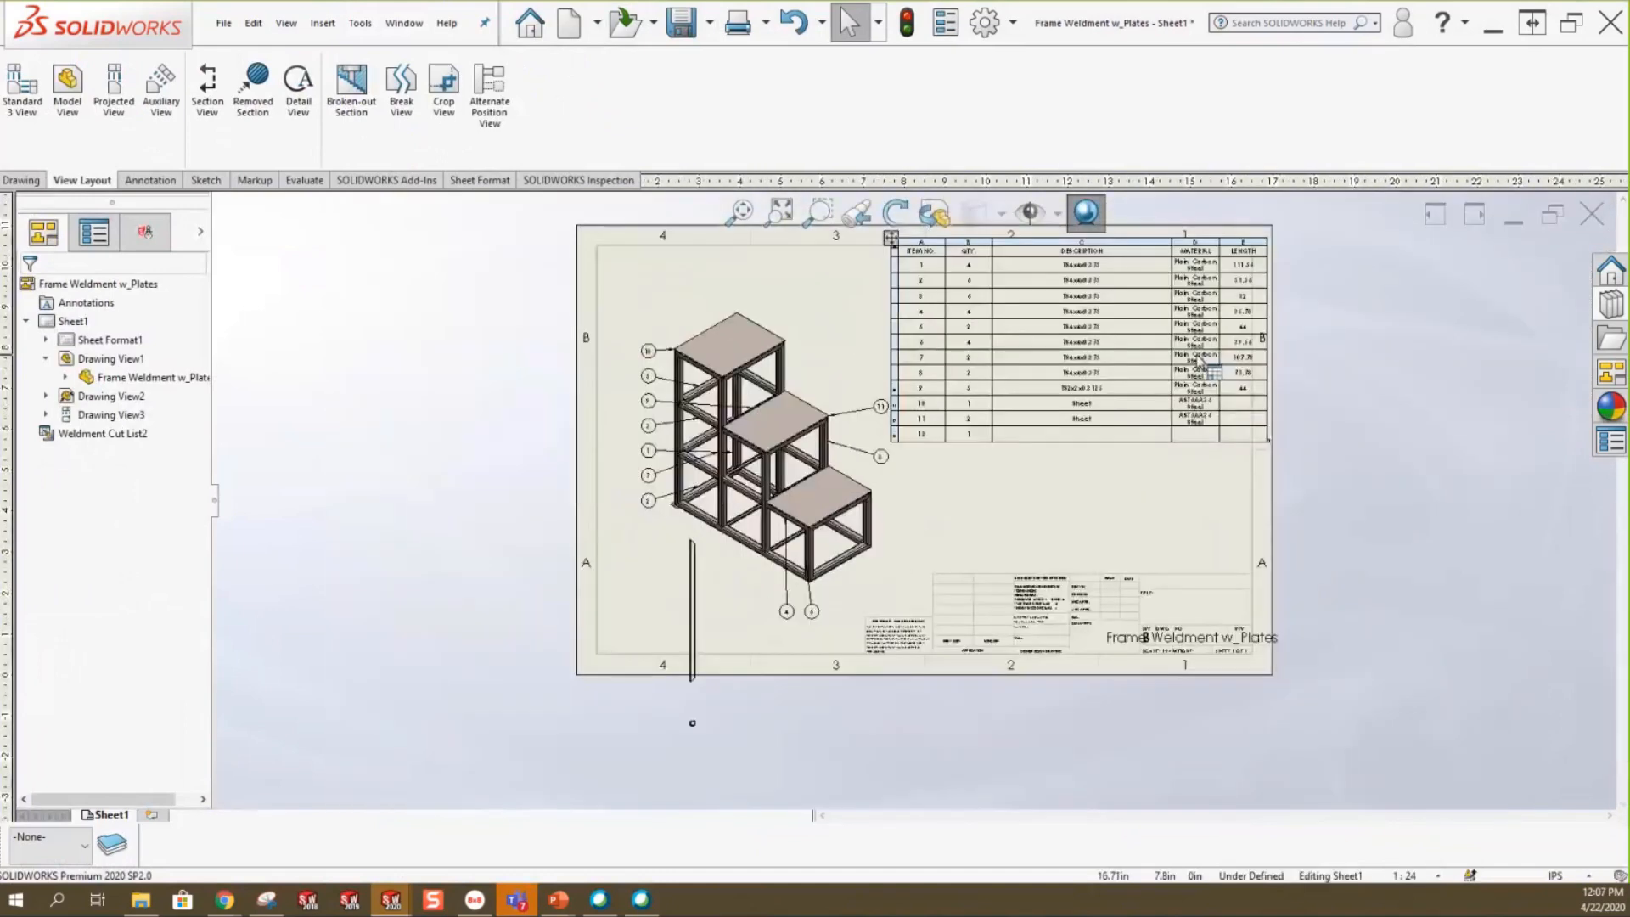
pyautogui.scroll(-2, 1199, 361)
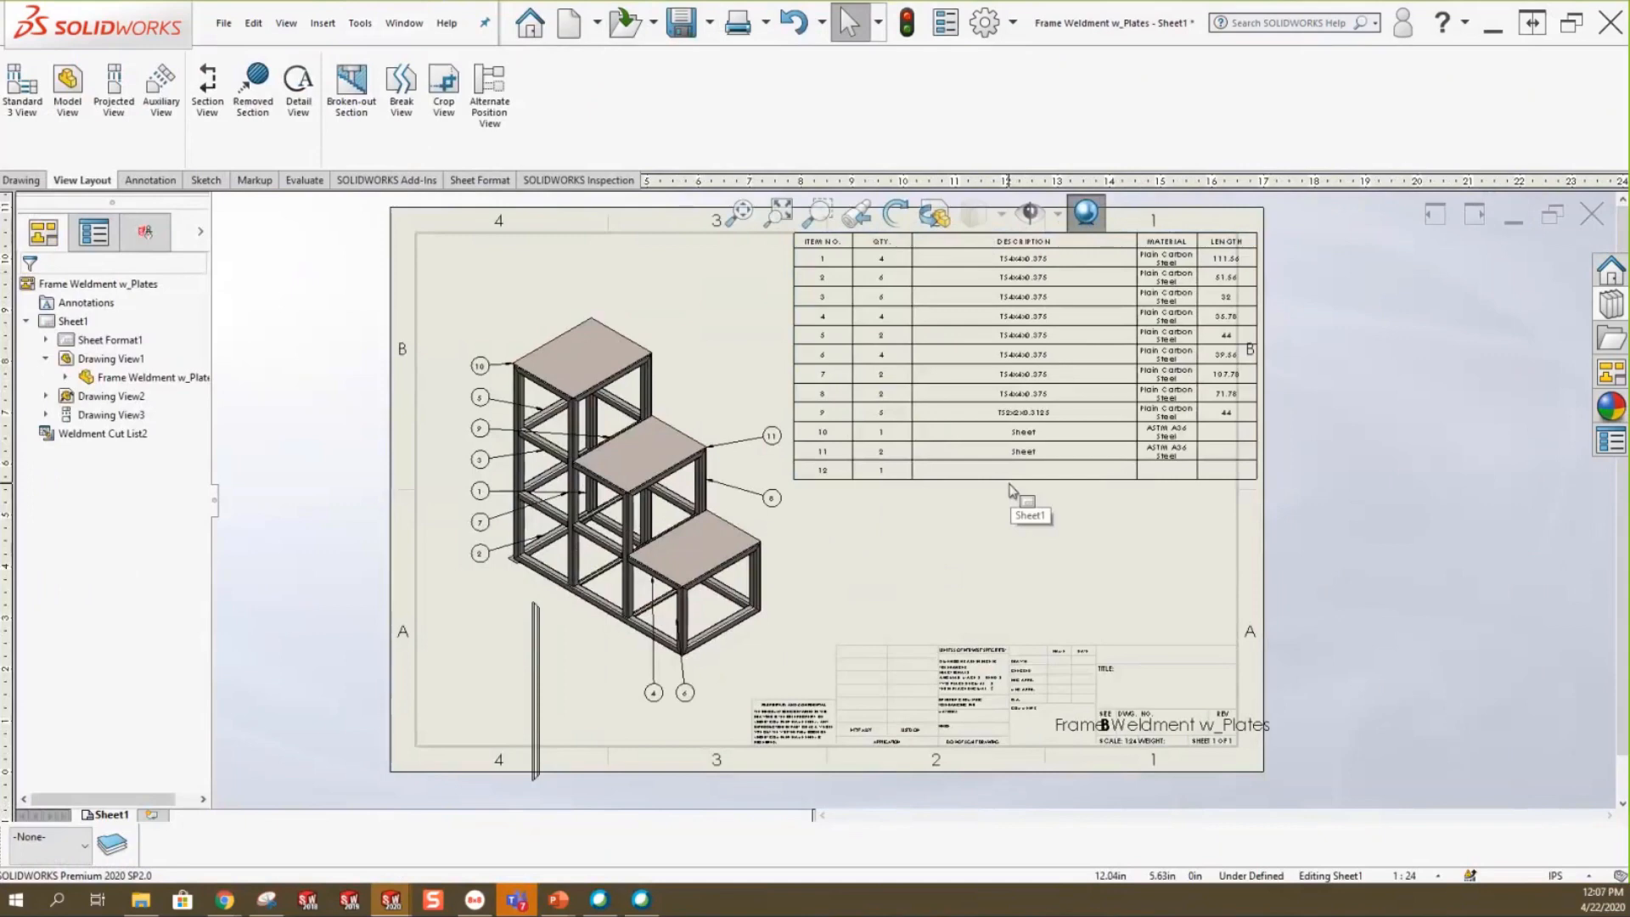
# Open the frame part from its drawing view and show the cut list properties of Cut-List-Item1.
pyautogui.click(694, 338)
pyautogui.rightClick(694, 338)
pyautogui.click(713, 321)
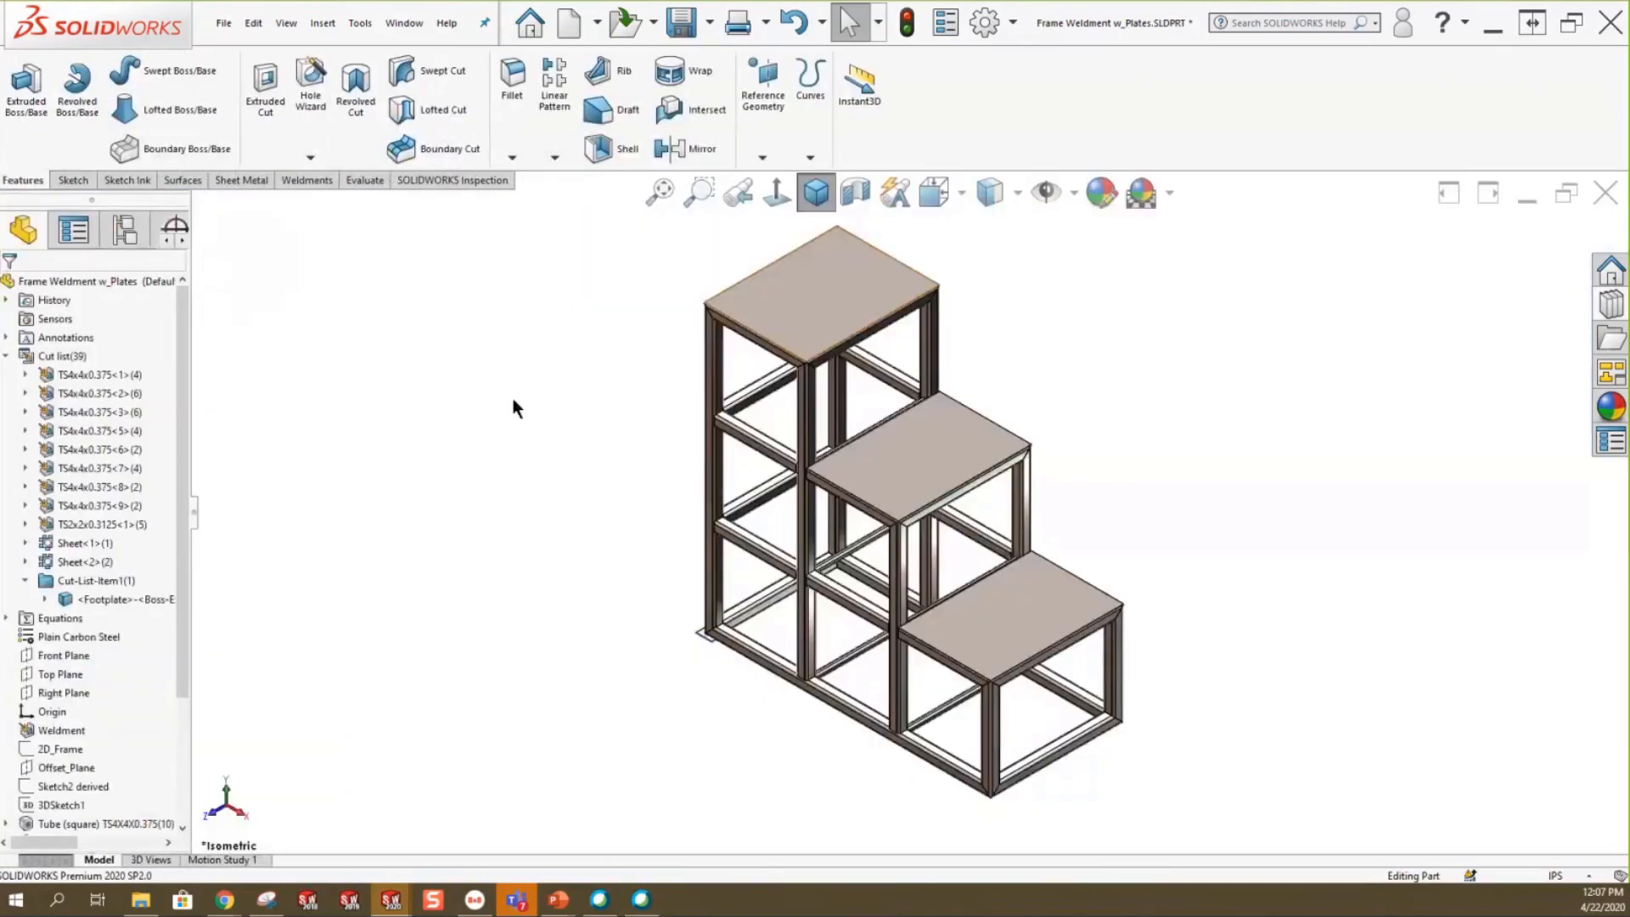
pyautogui.rightClick(64, 524)
pyautogui.click(103, 557)
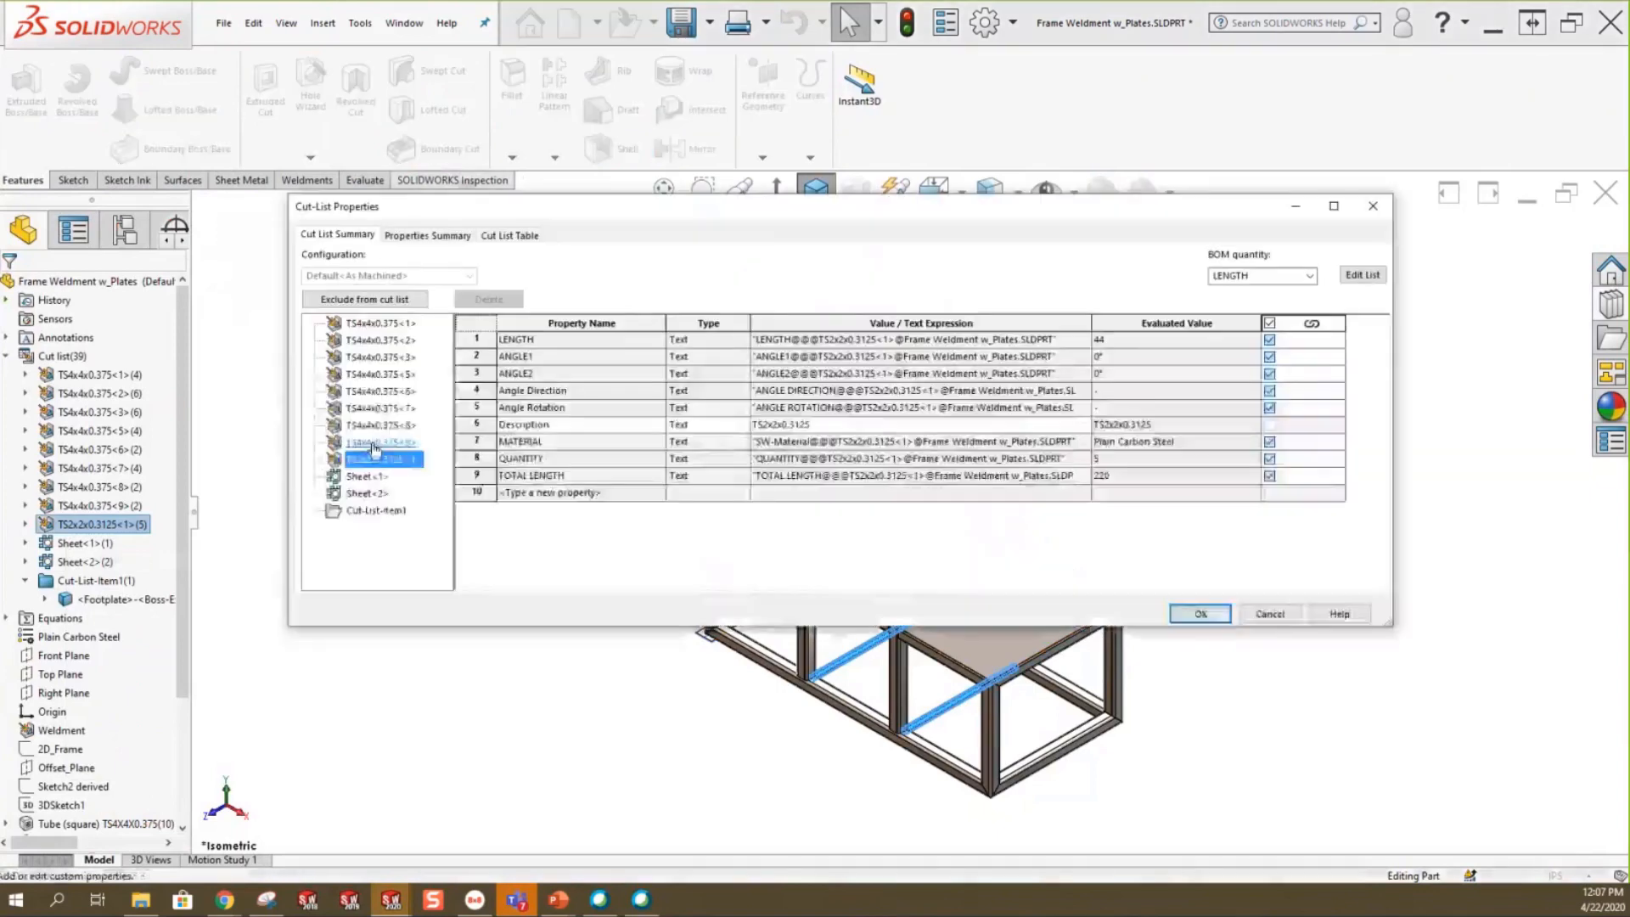
pyautogui.click(377, 510)
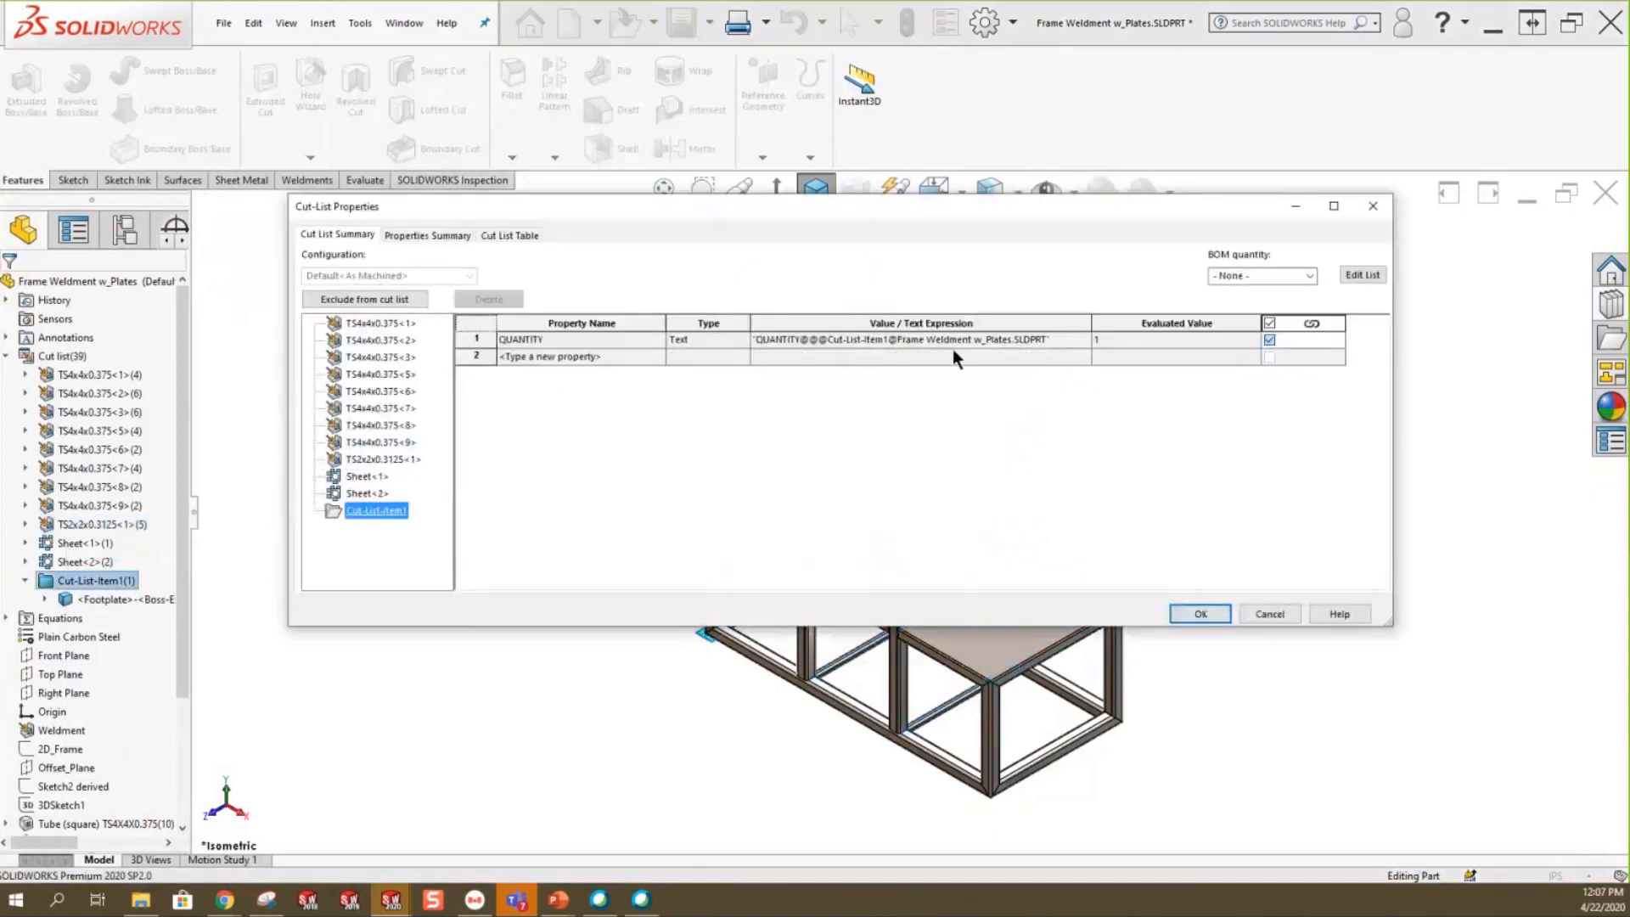
# Add a DESCRIPTION property with the value Footpad 3/16" thk to Cut-List-Item1 and accept the cut list properties.
pyautogui.click(645, 358)
pyautogui.click(654, 354)
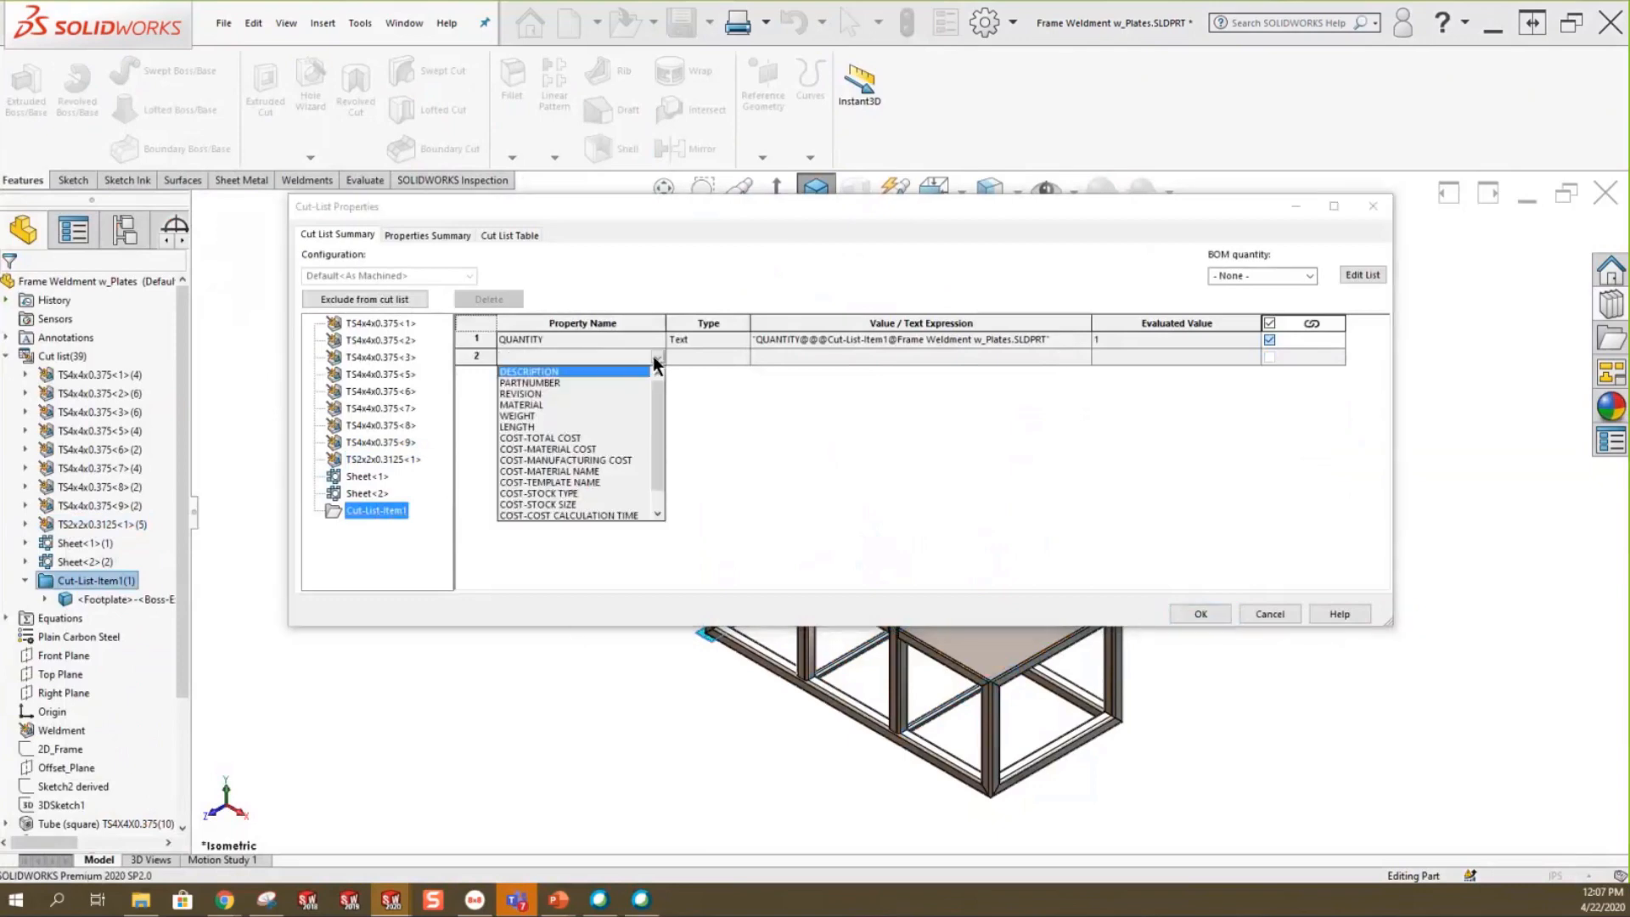
pyautogui.click(530, 371)
pyautogui.click(752, 359)
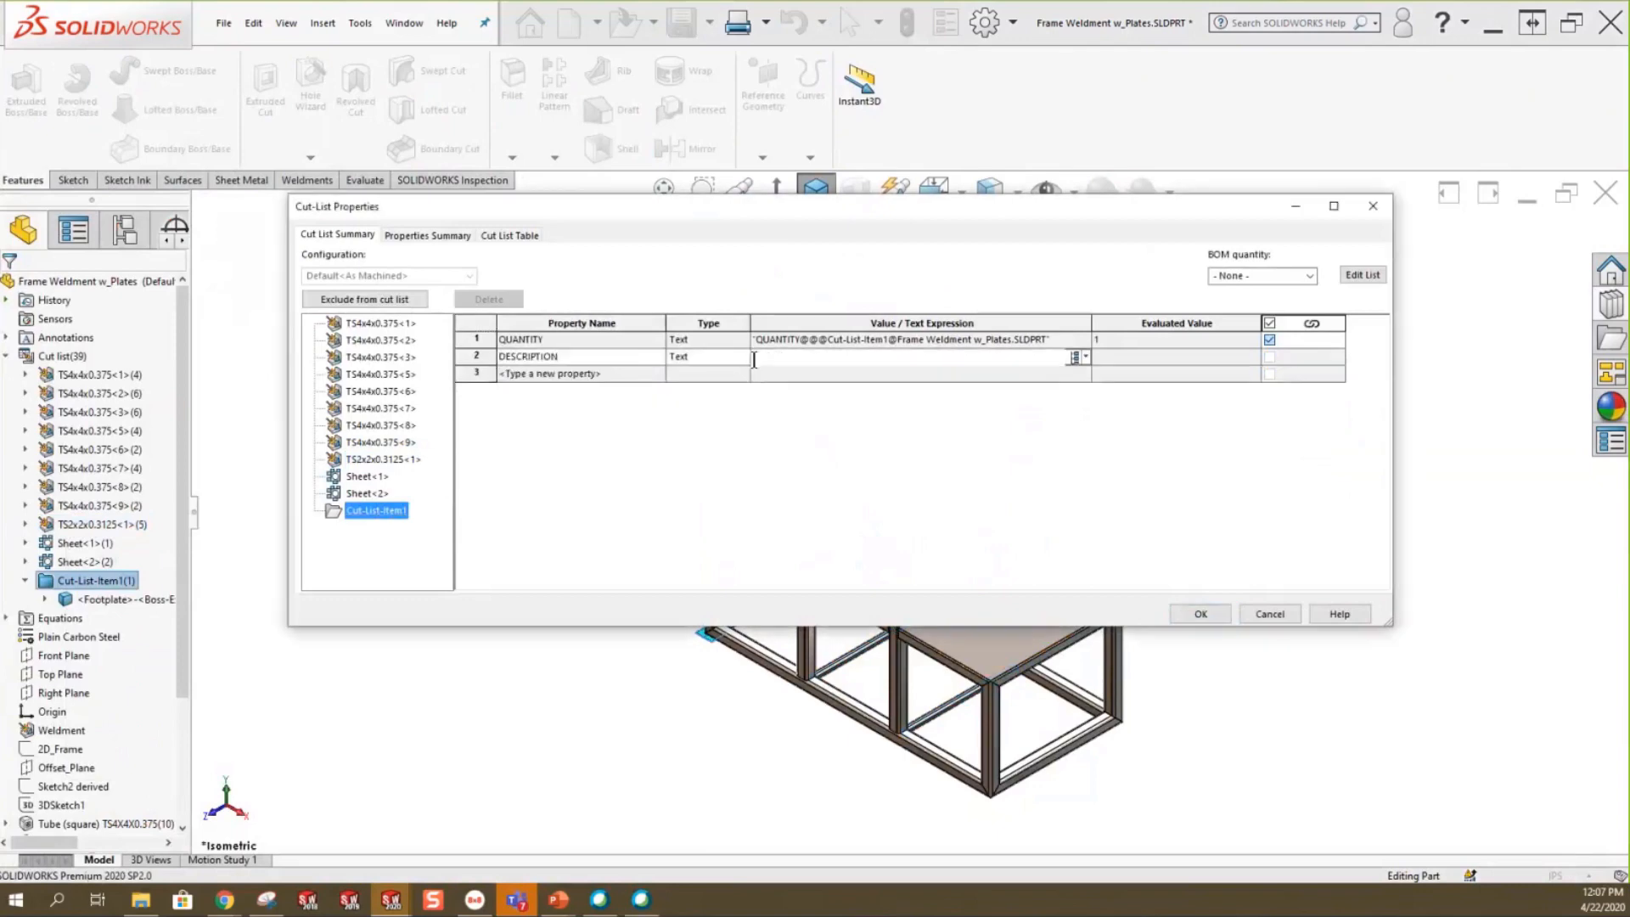
pyautogui.write('Footpad ')
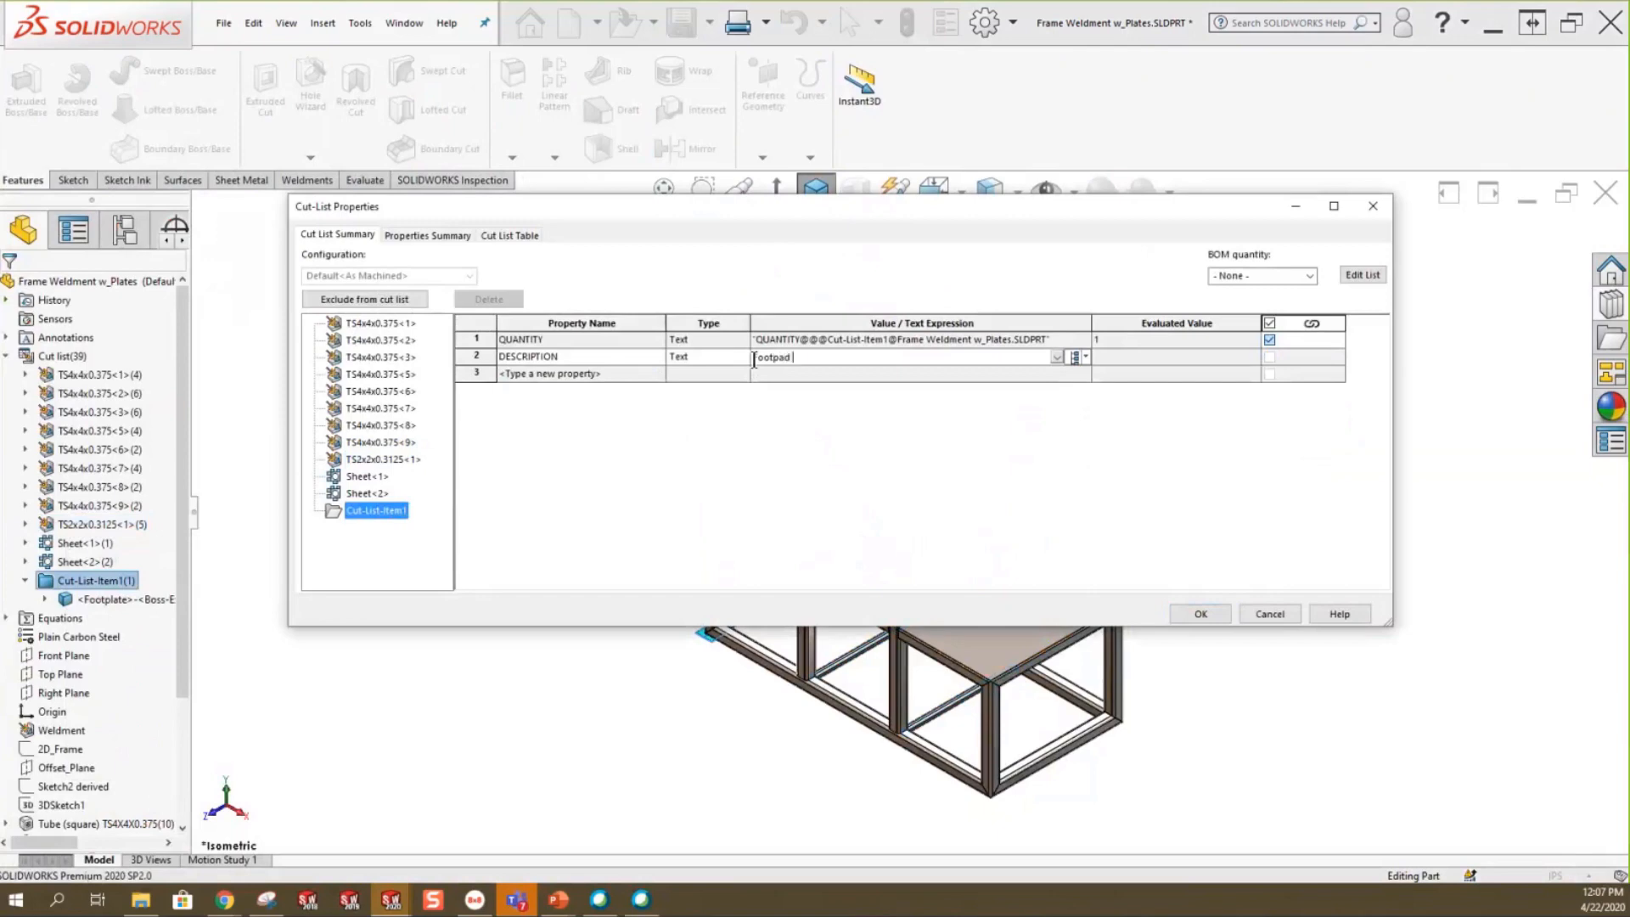
pyautogui.write('3/16" thk')
pyautogui.click(1199, 613)
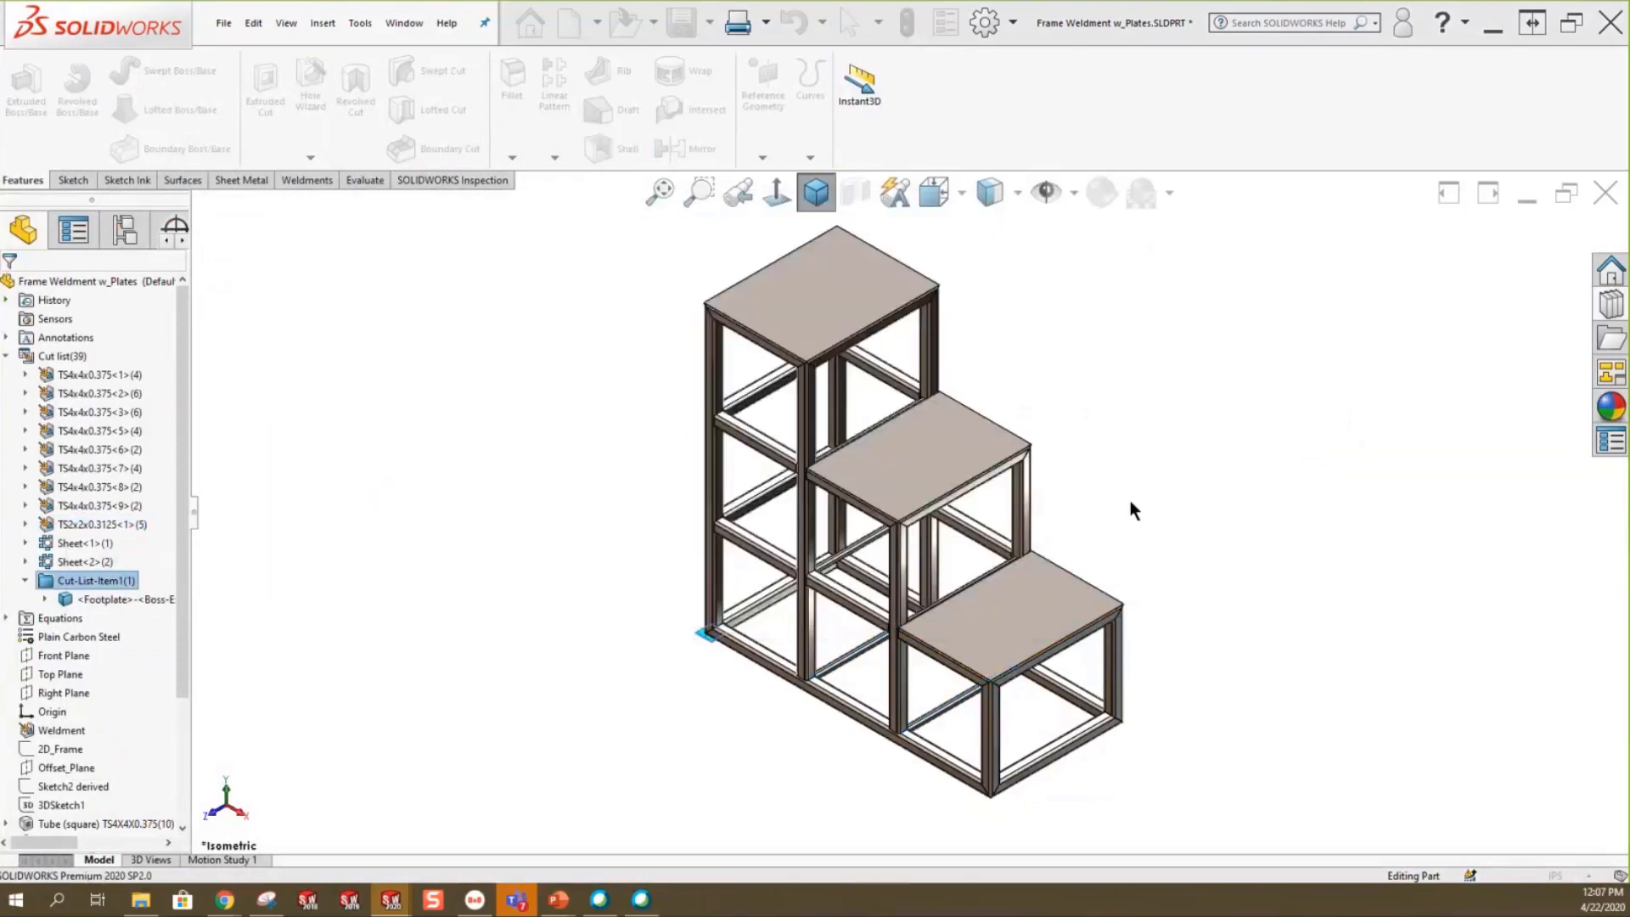
# Examine the properties summary of all cut list items and close it without making changes.
pyautogui.rightClick(106, 452)
pyautogui.click(162, 489)
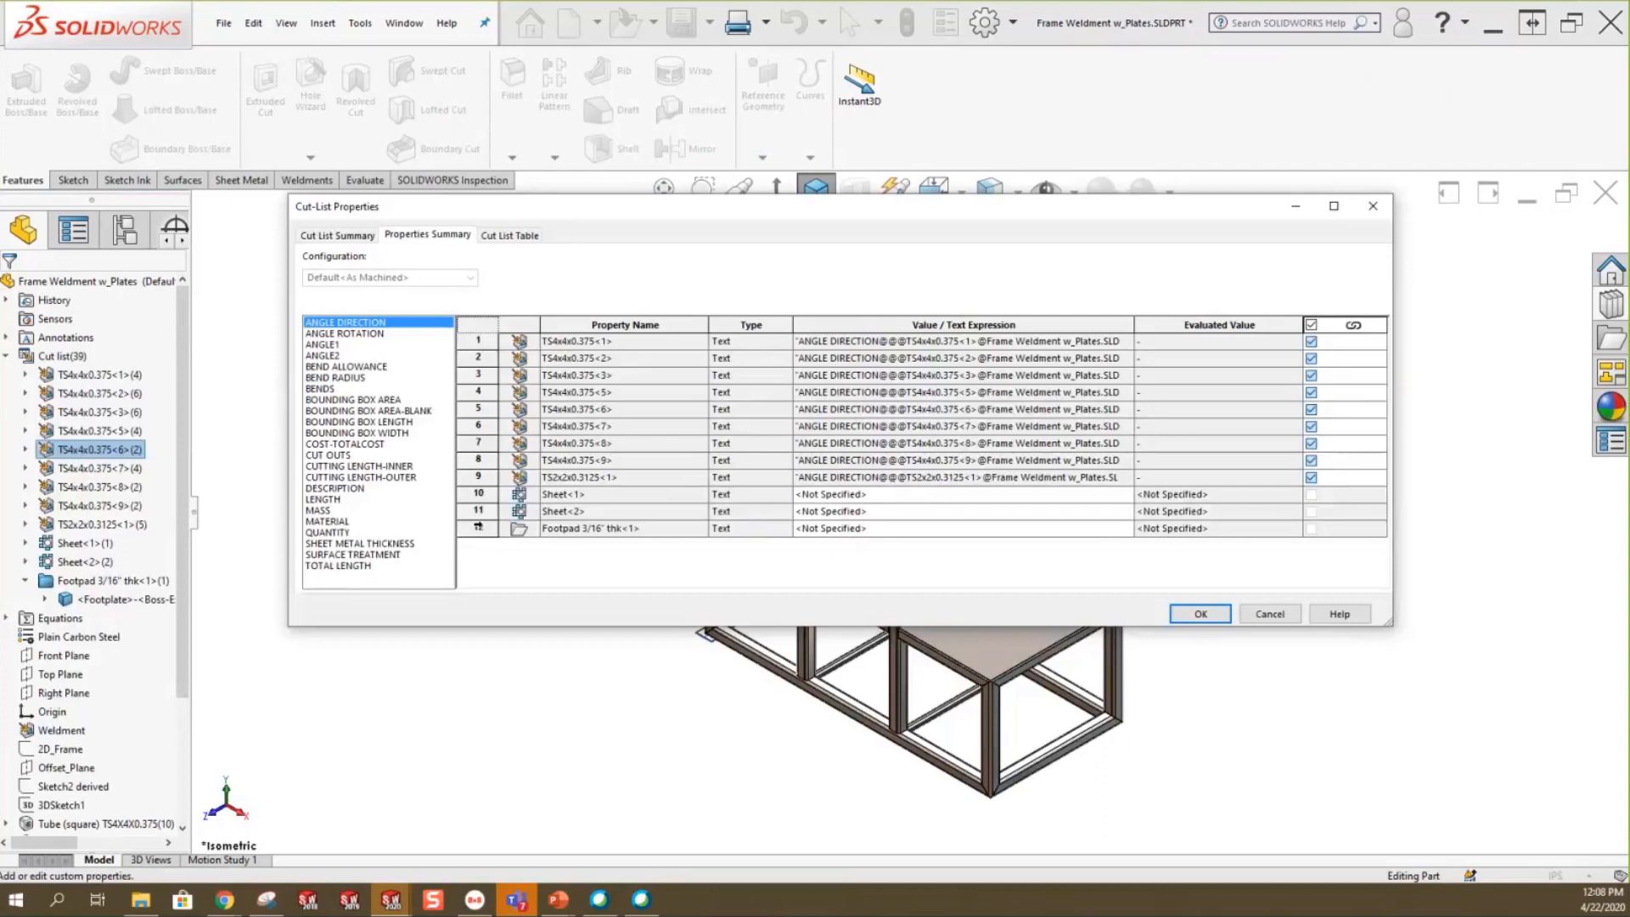
pyautogui.click(1269, 613)
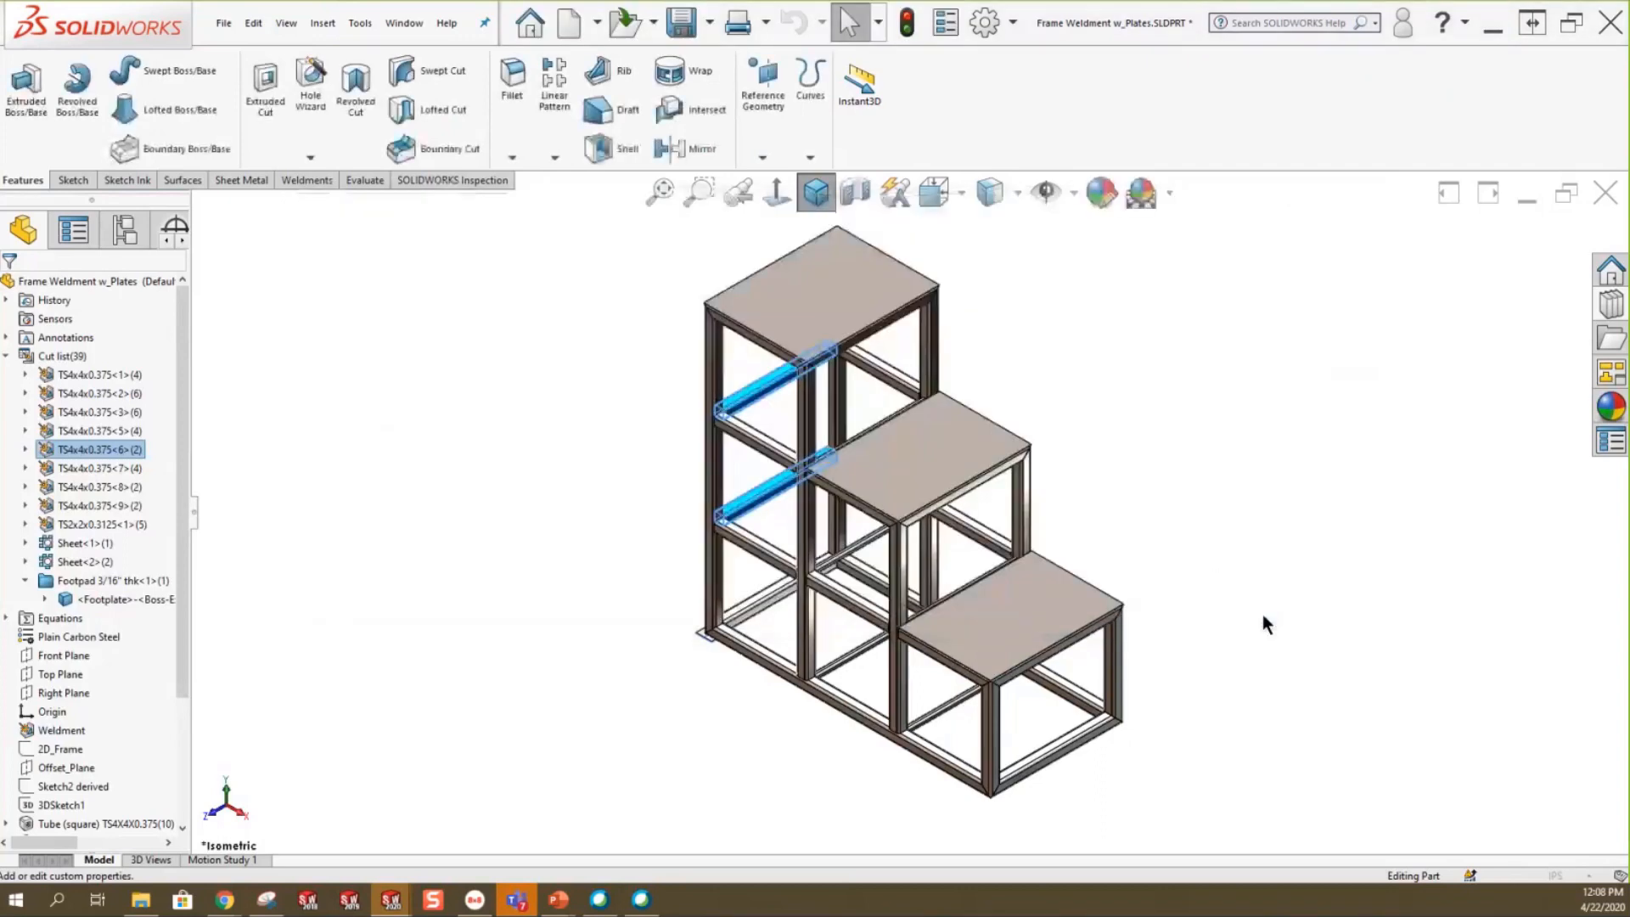
# Open the Footplate.SLDPRT file from the 3DXperience World folder.
pyautogui.click(373, 499)
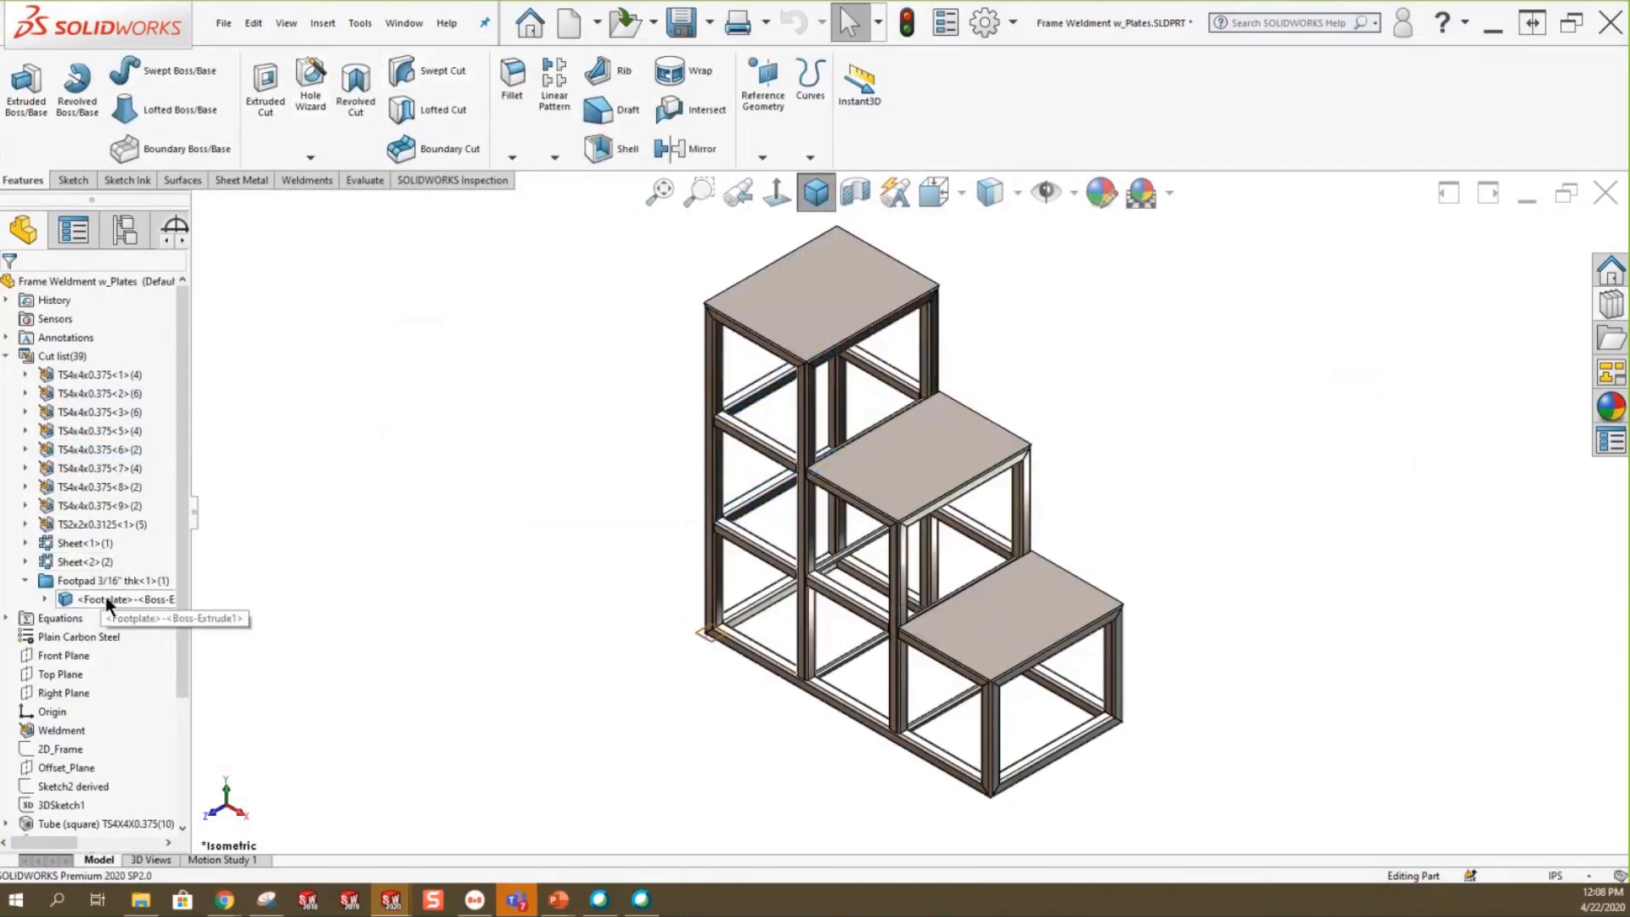
pyautogui.click(629, 26)
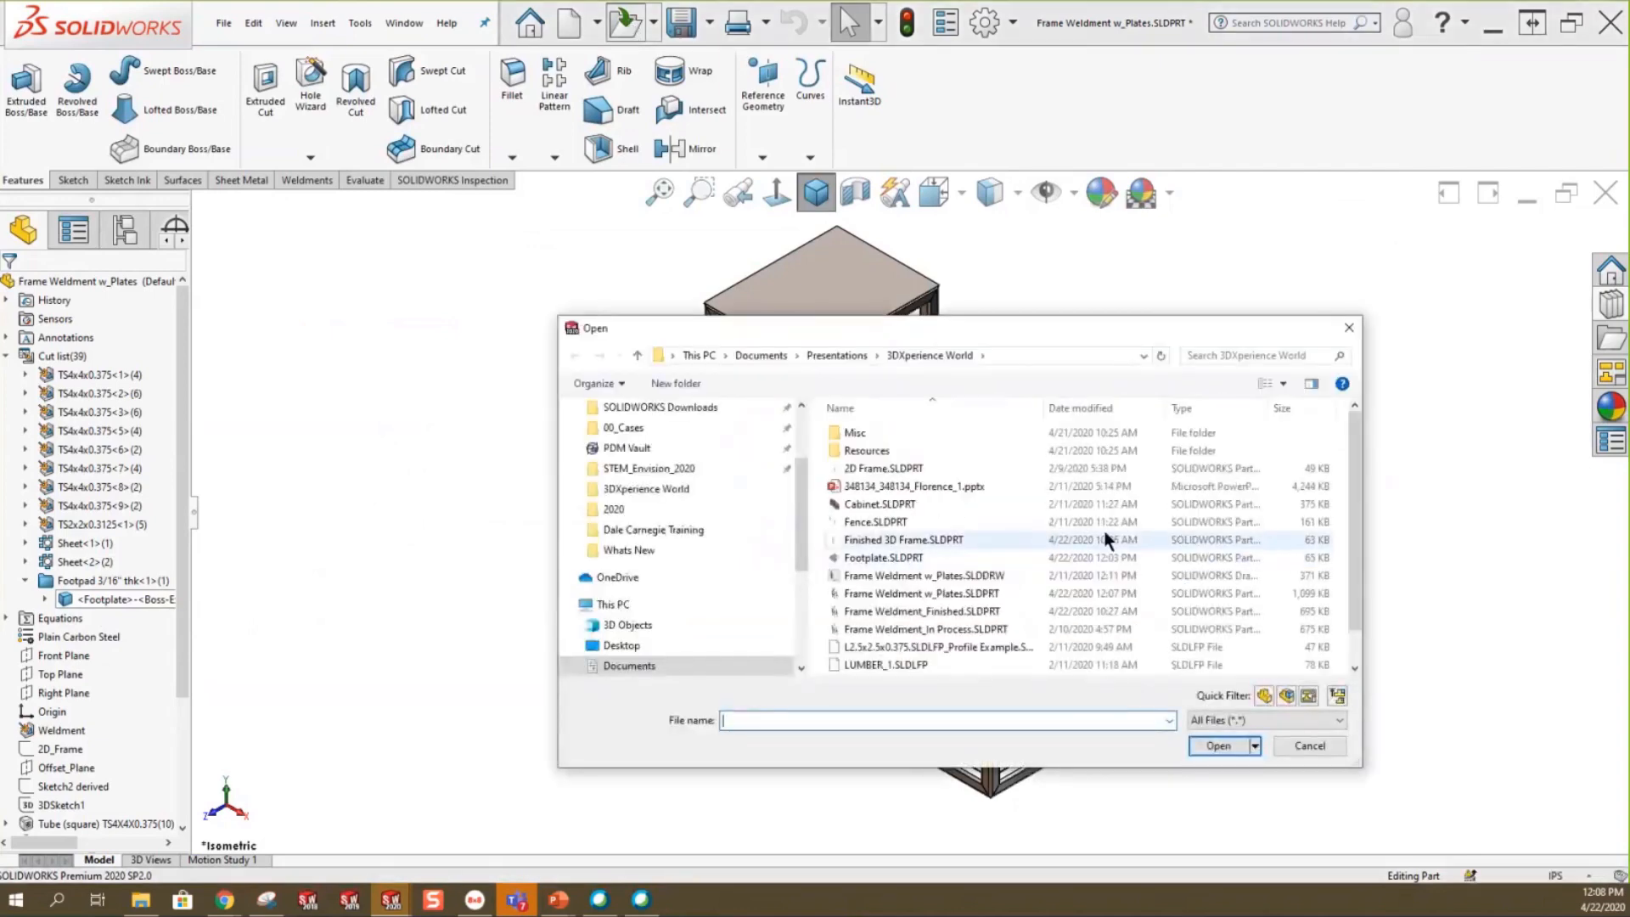
pyautogui.click(887, 556)
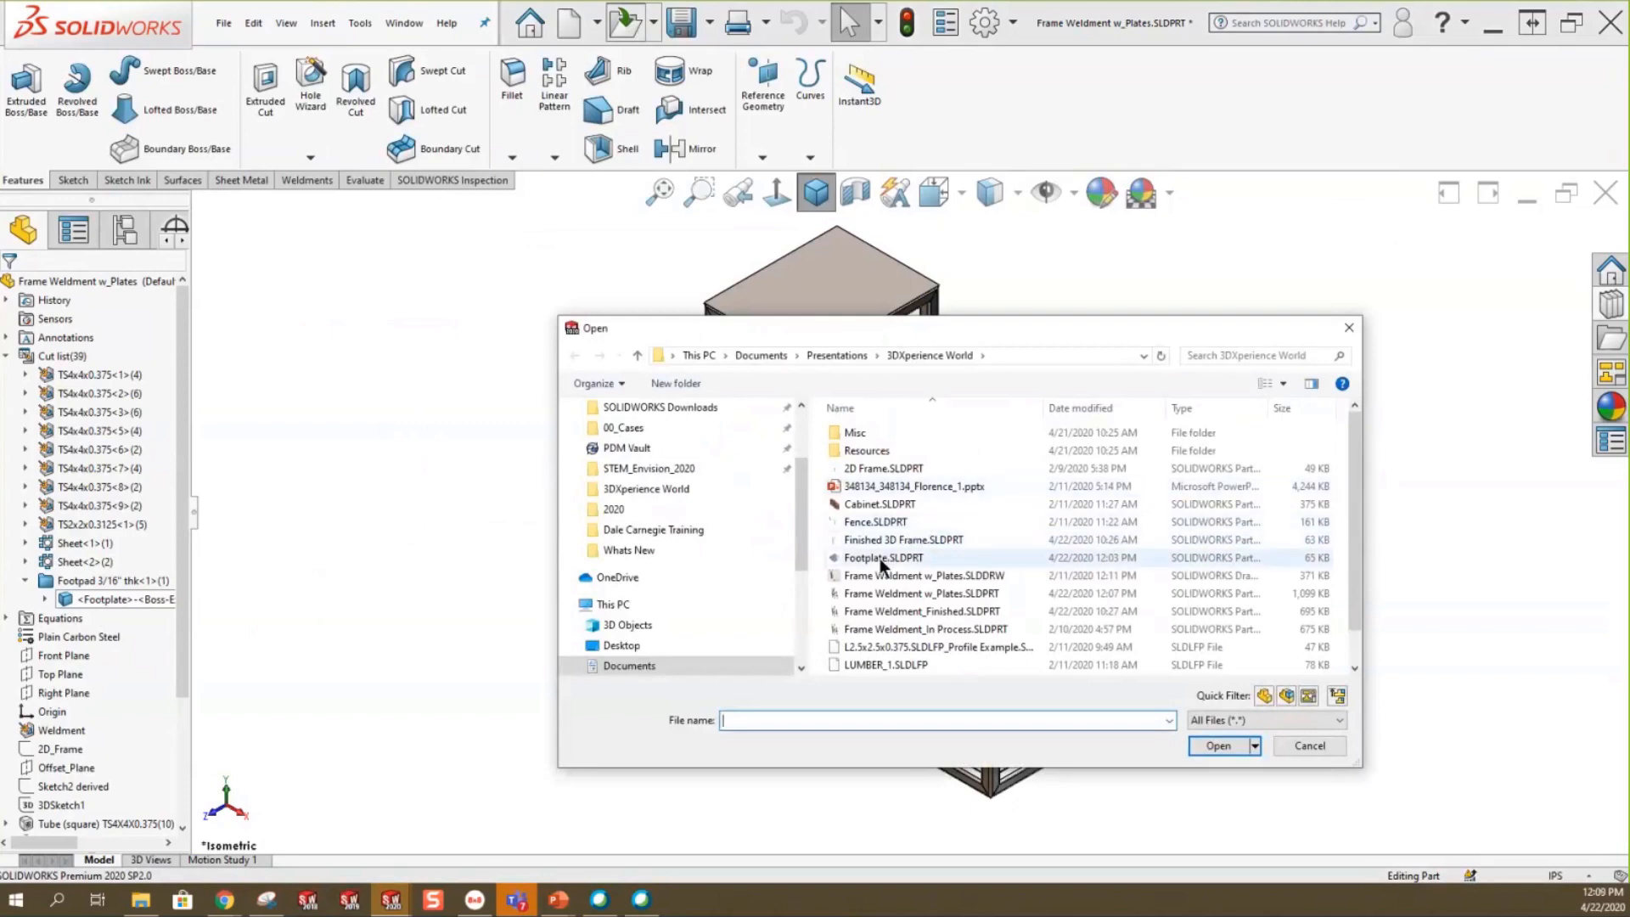
pyautogui.click(1218, 746)
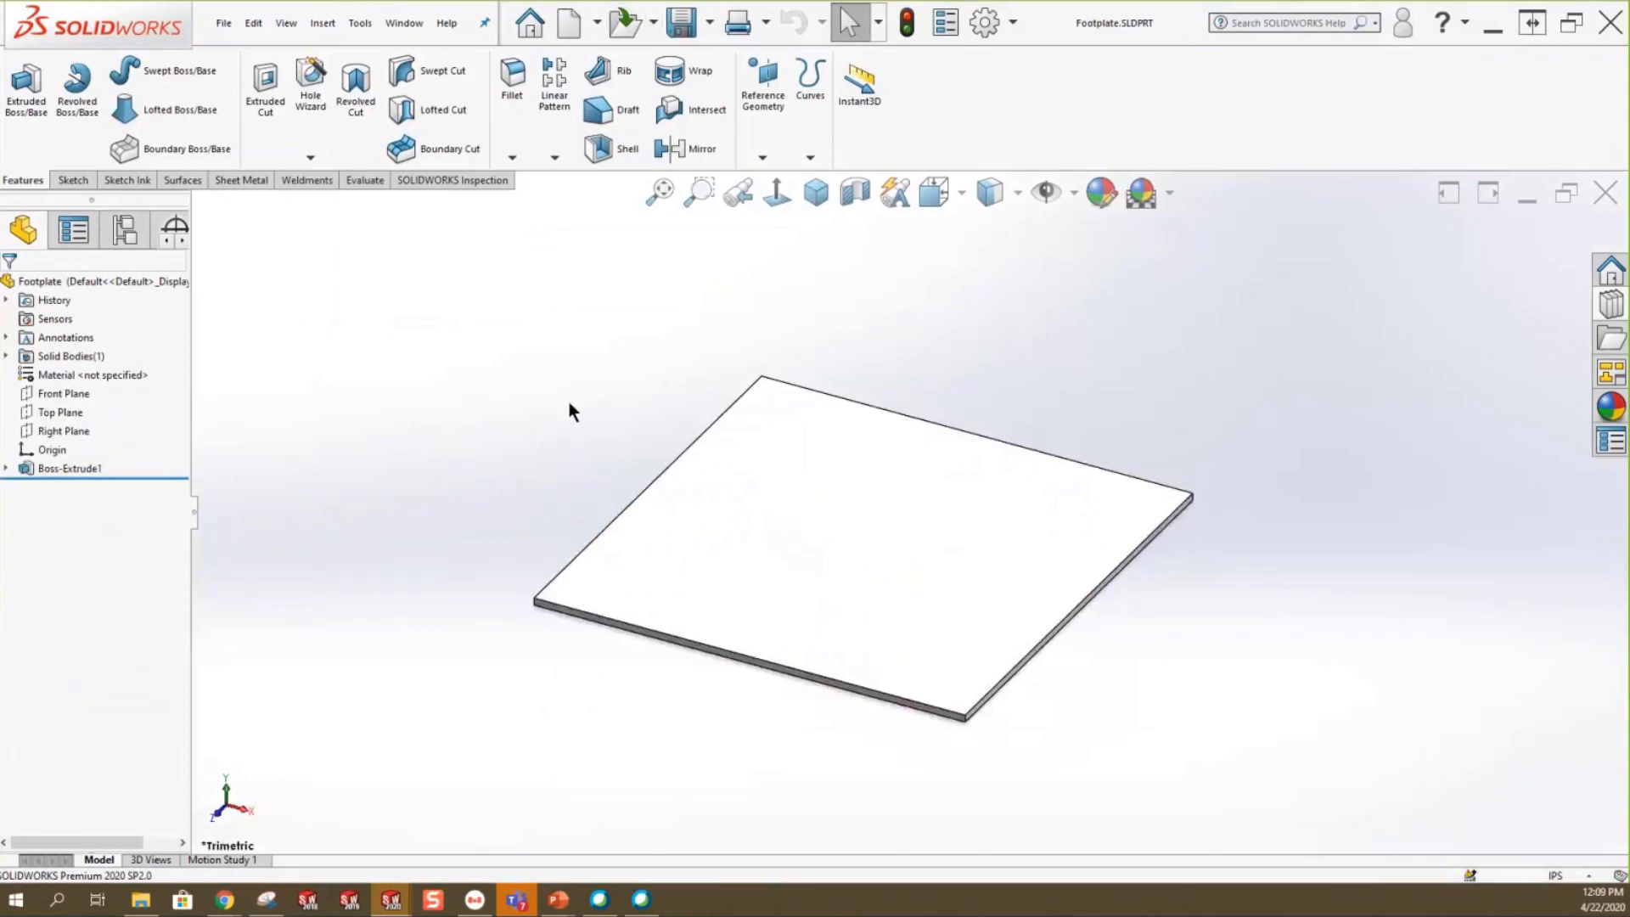
# Add a custom Description property with the value Test1 Desc Custom to the footplate part.
pyautogui.click(947, 24)
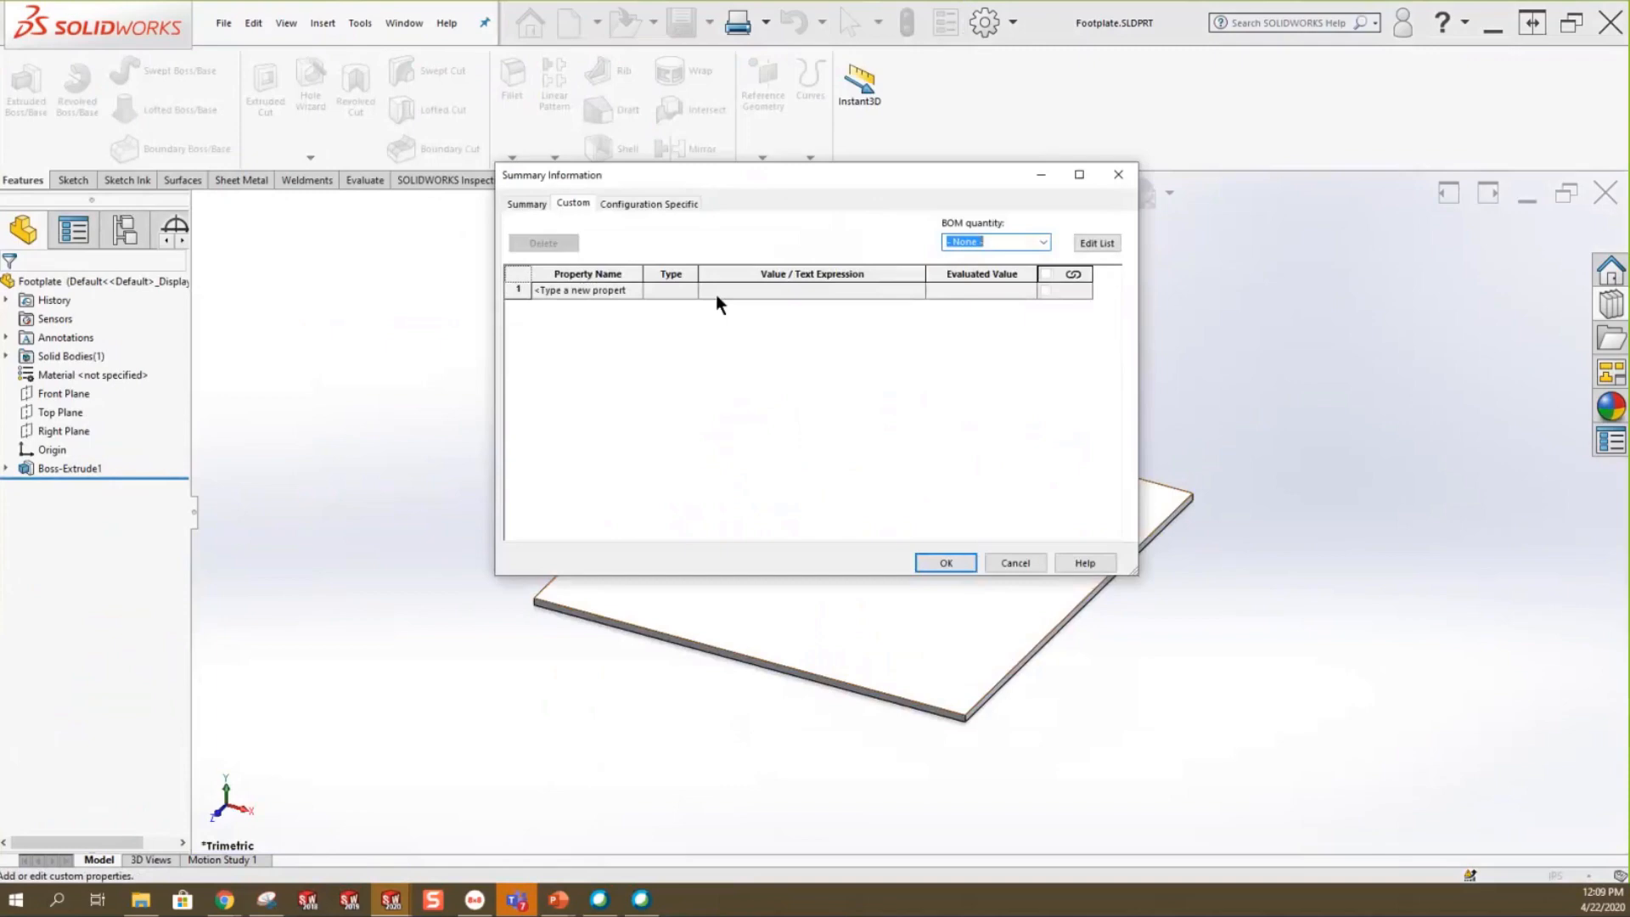
pyautogui.click(614, 291)
pyautogui.click(633, 291)
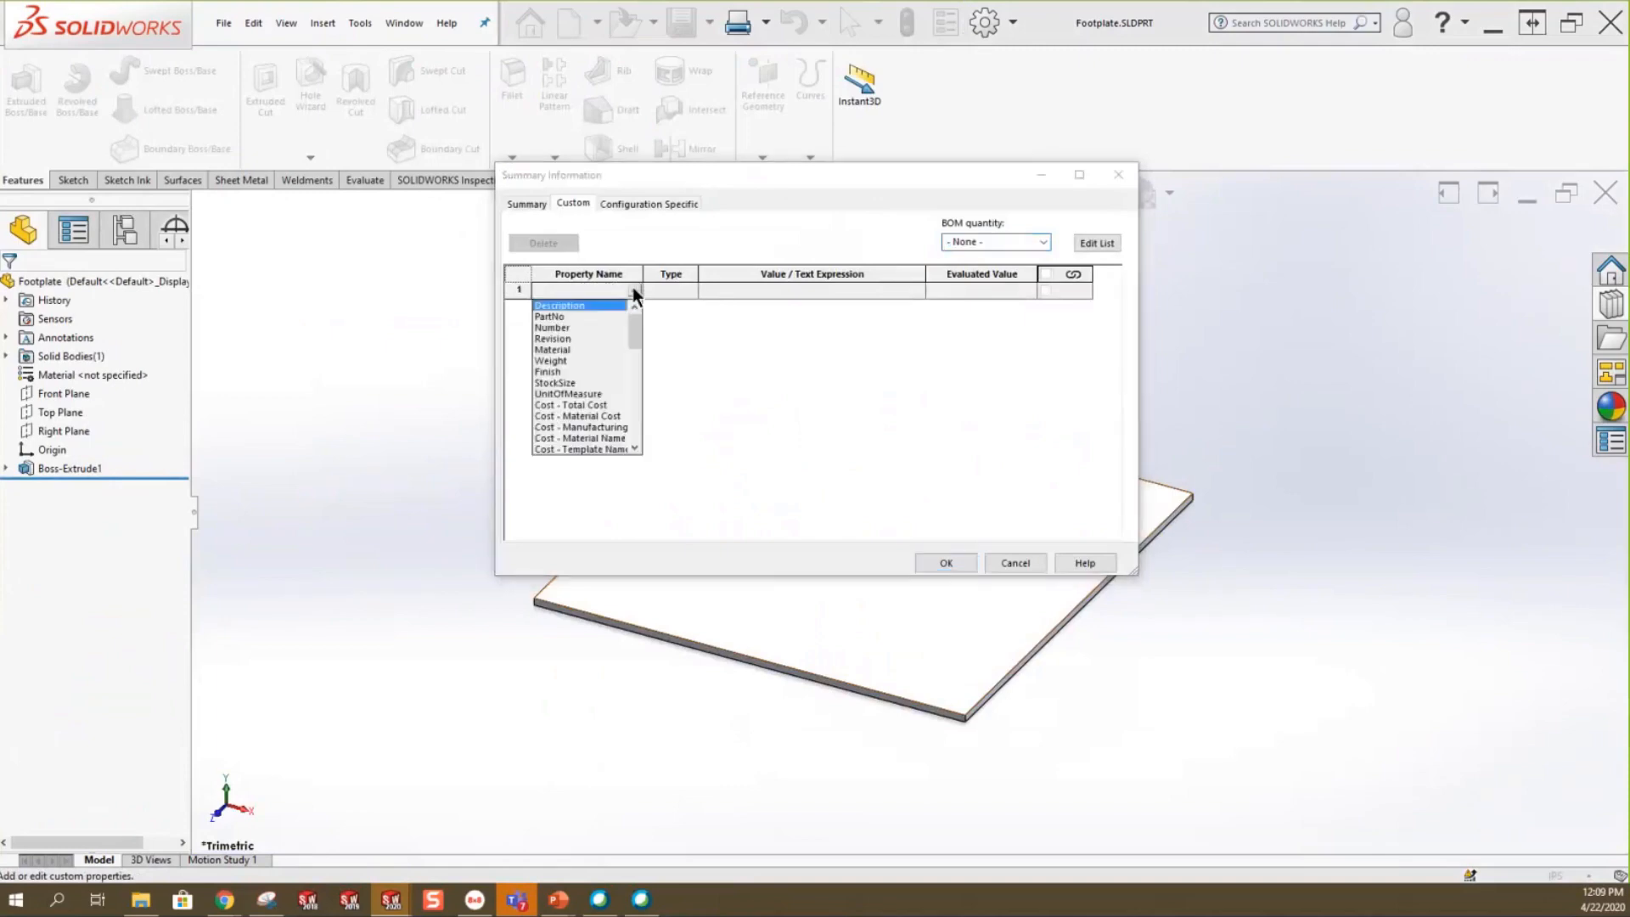
pyautogui.click(567, 305)
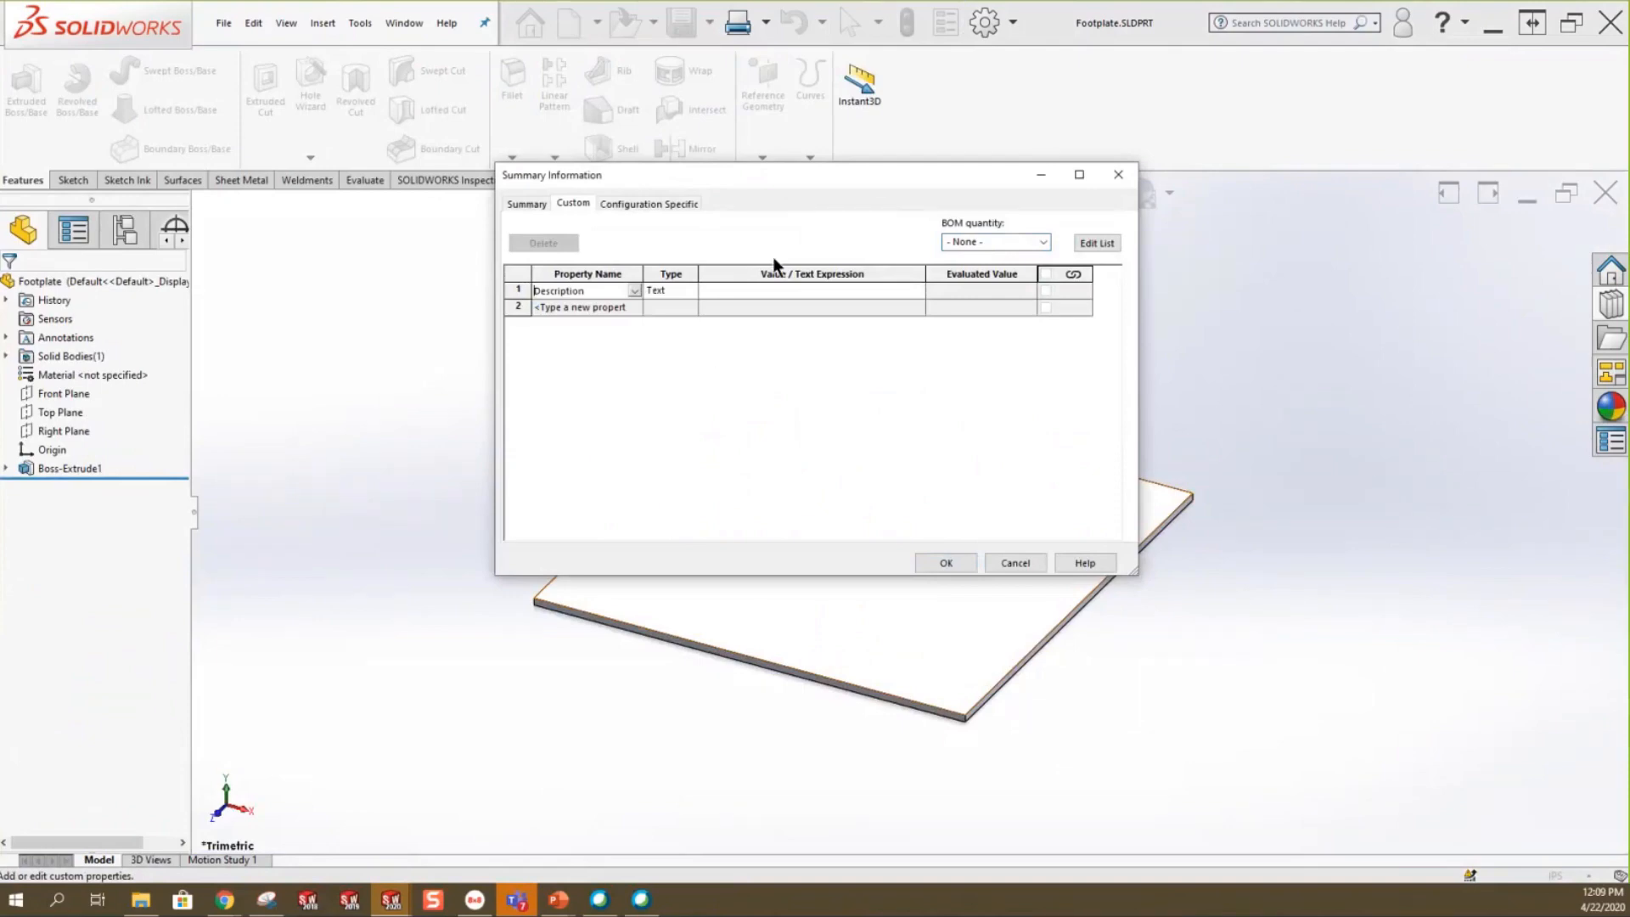
pyautogui.click(768, 290)
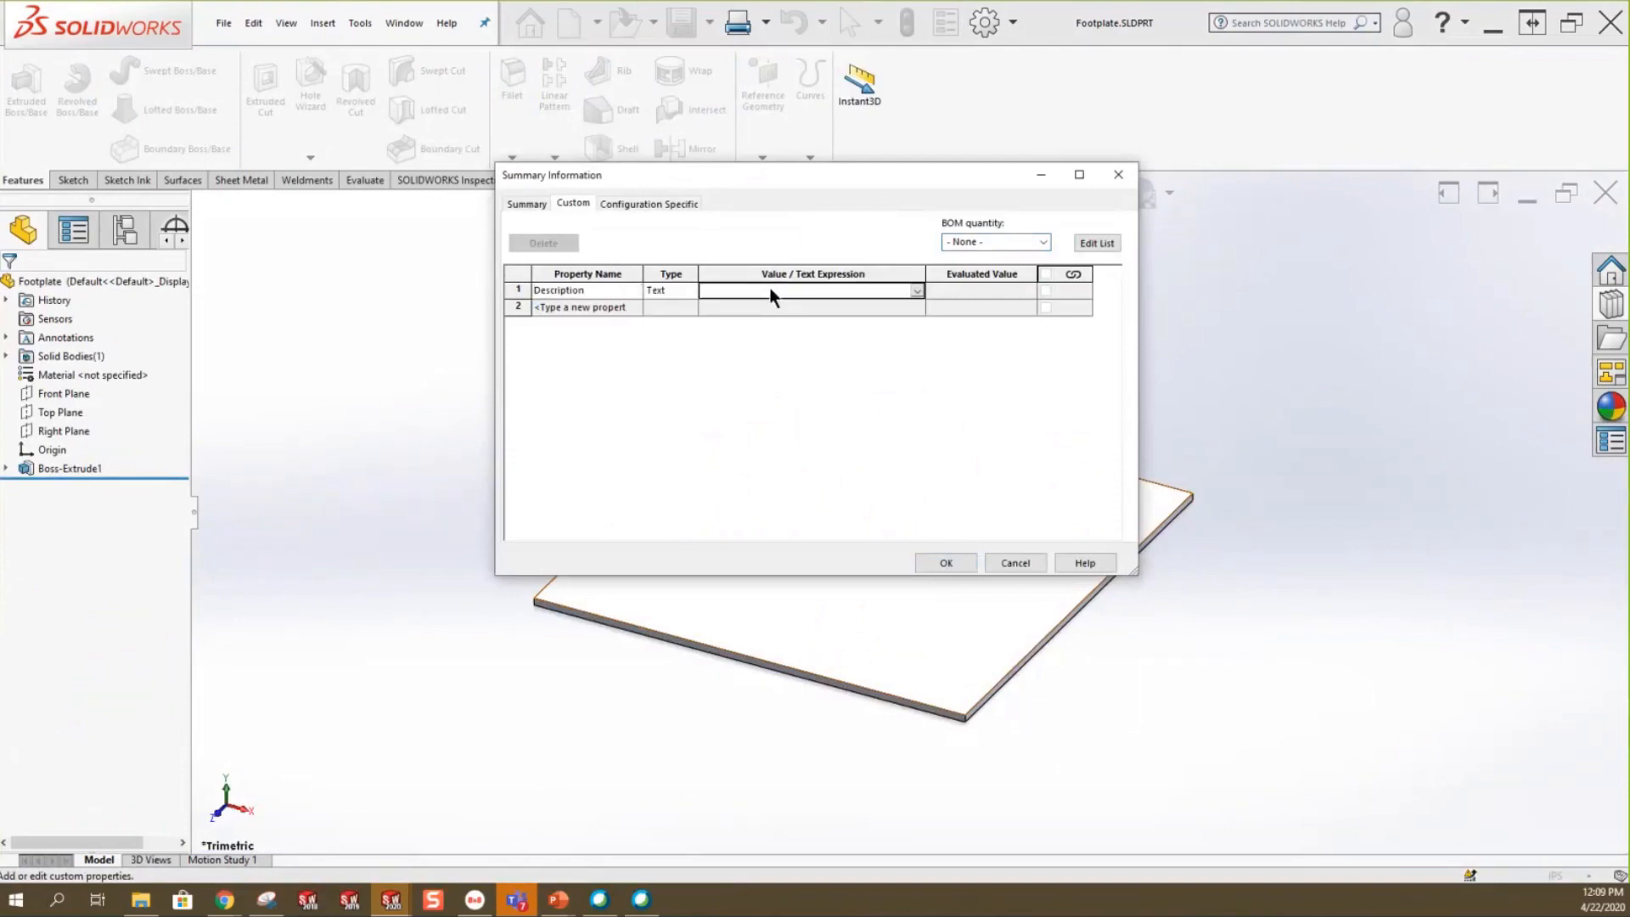
pyautogui.write('Test')
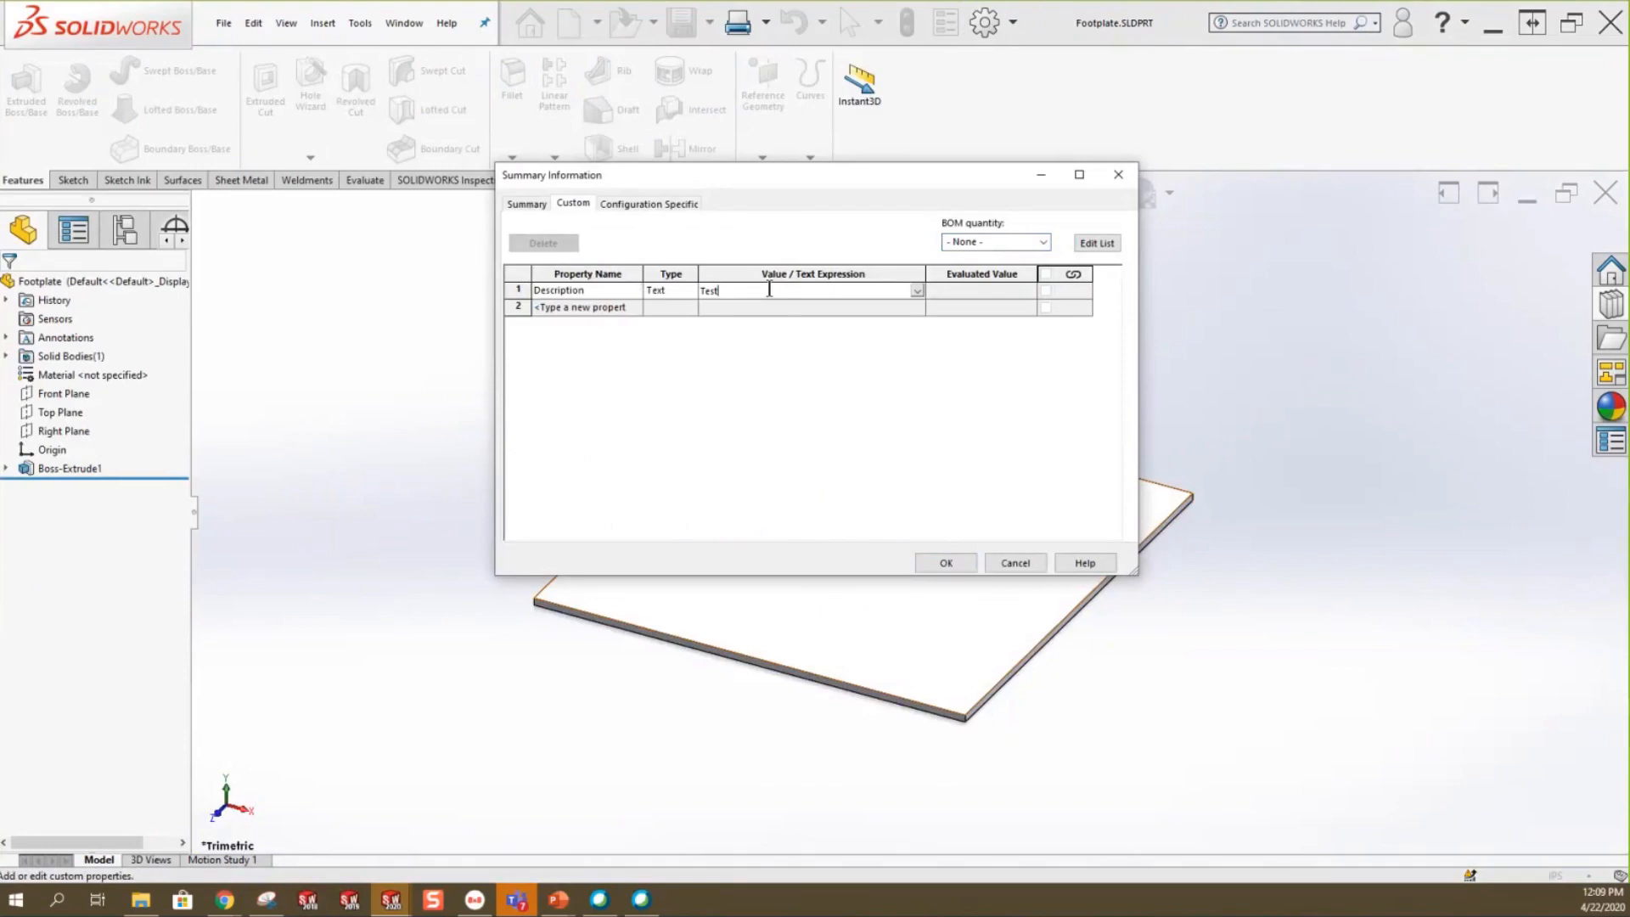
pyautogui.write('1 Desc Custom')
pyautogui.press('Return')
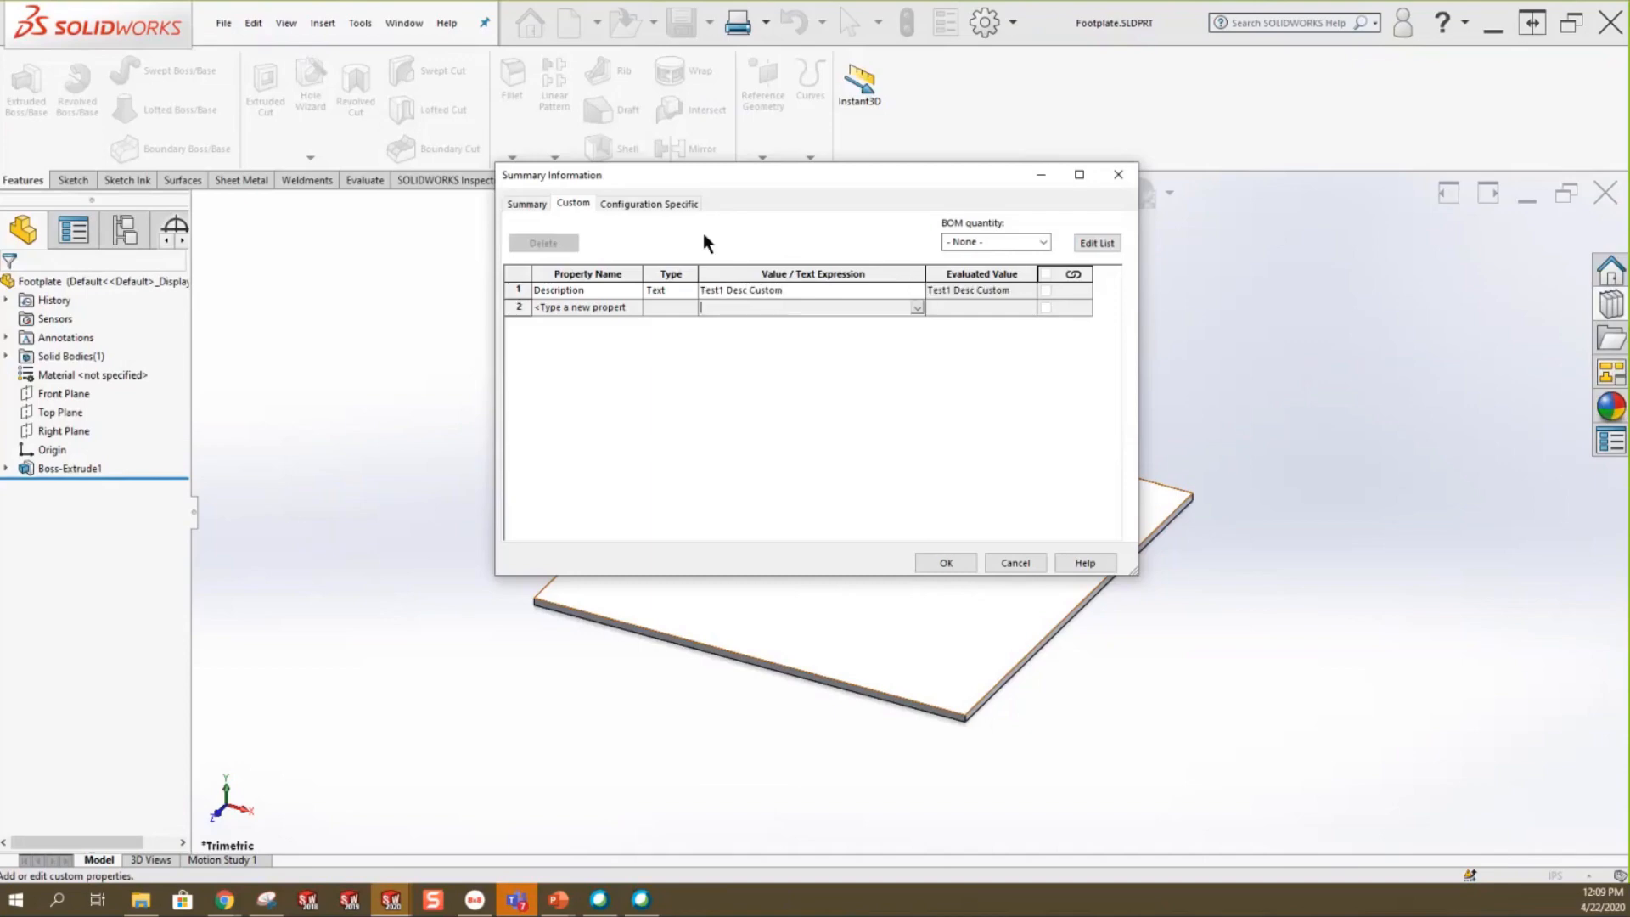
# Add a configuration-specific Description property with the value Test 2 Config Spec to the Default configuration and accept the file properties.
pyautogui.click(645, 205)
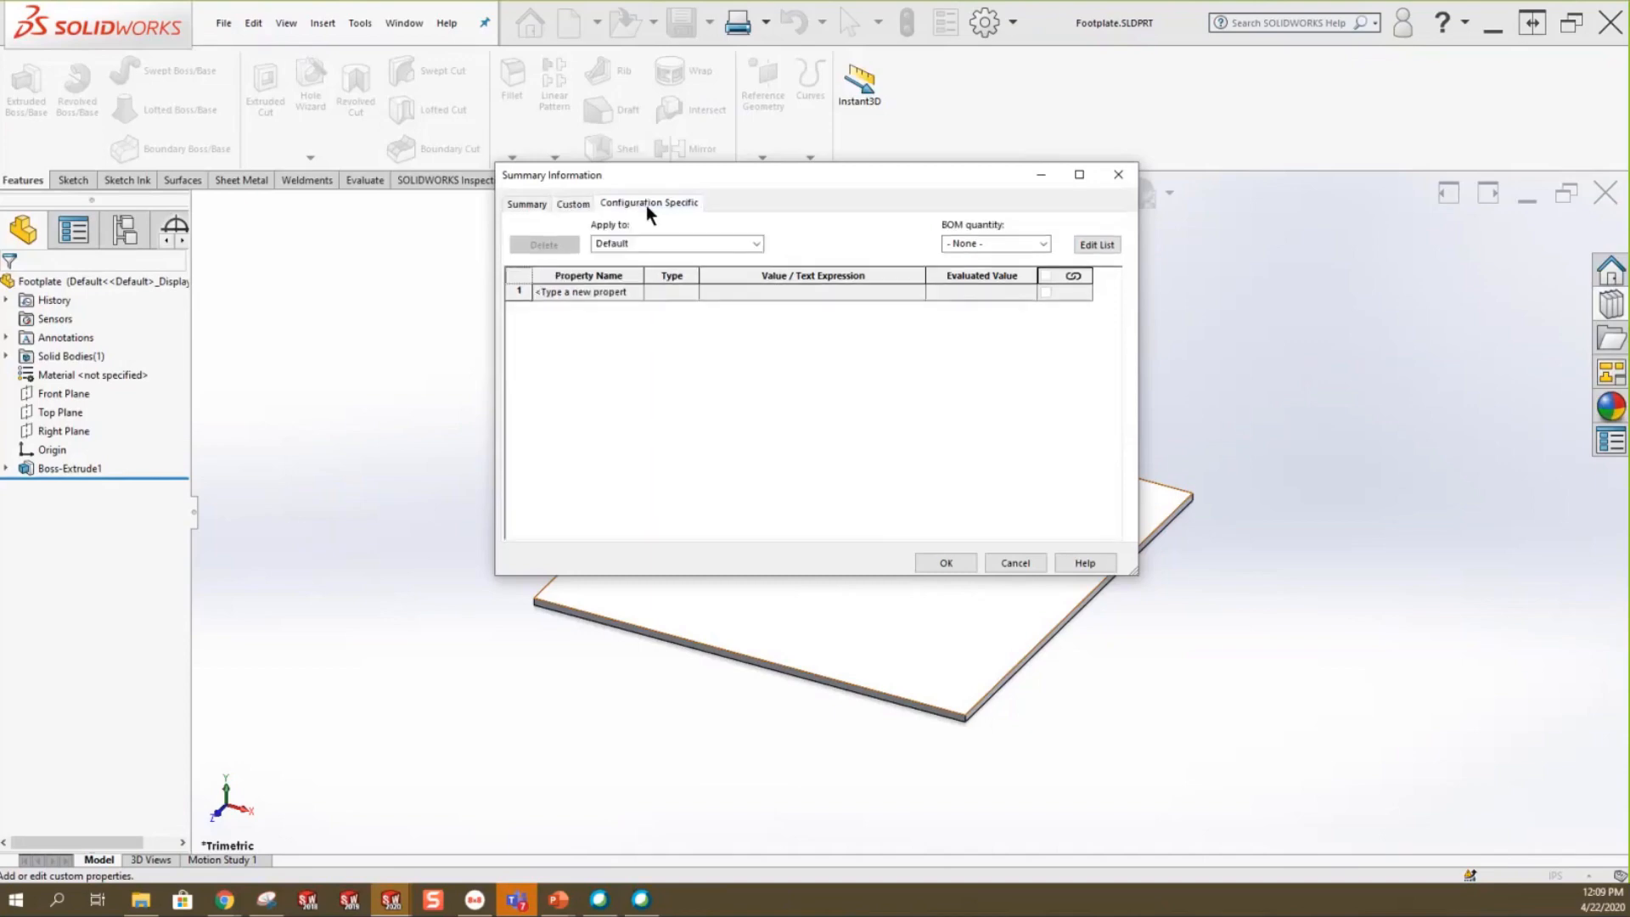
pyautogui.click(634, 291)
pyautogui.click(635, 290)
pyautogui.click(600, 308)
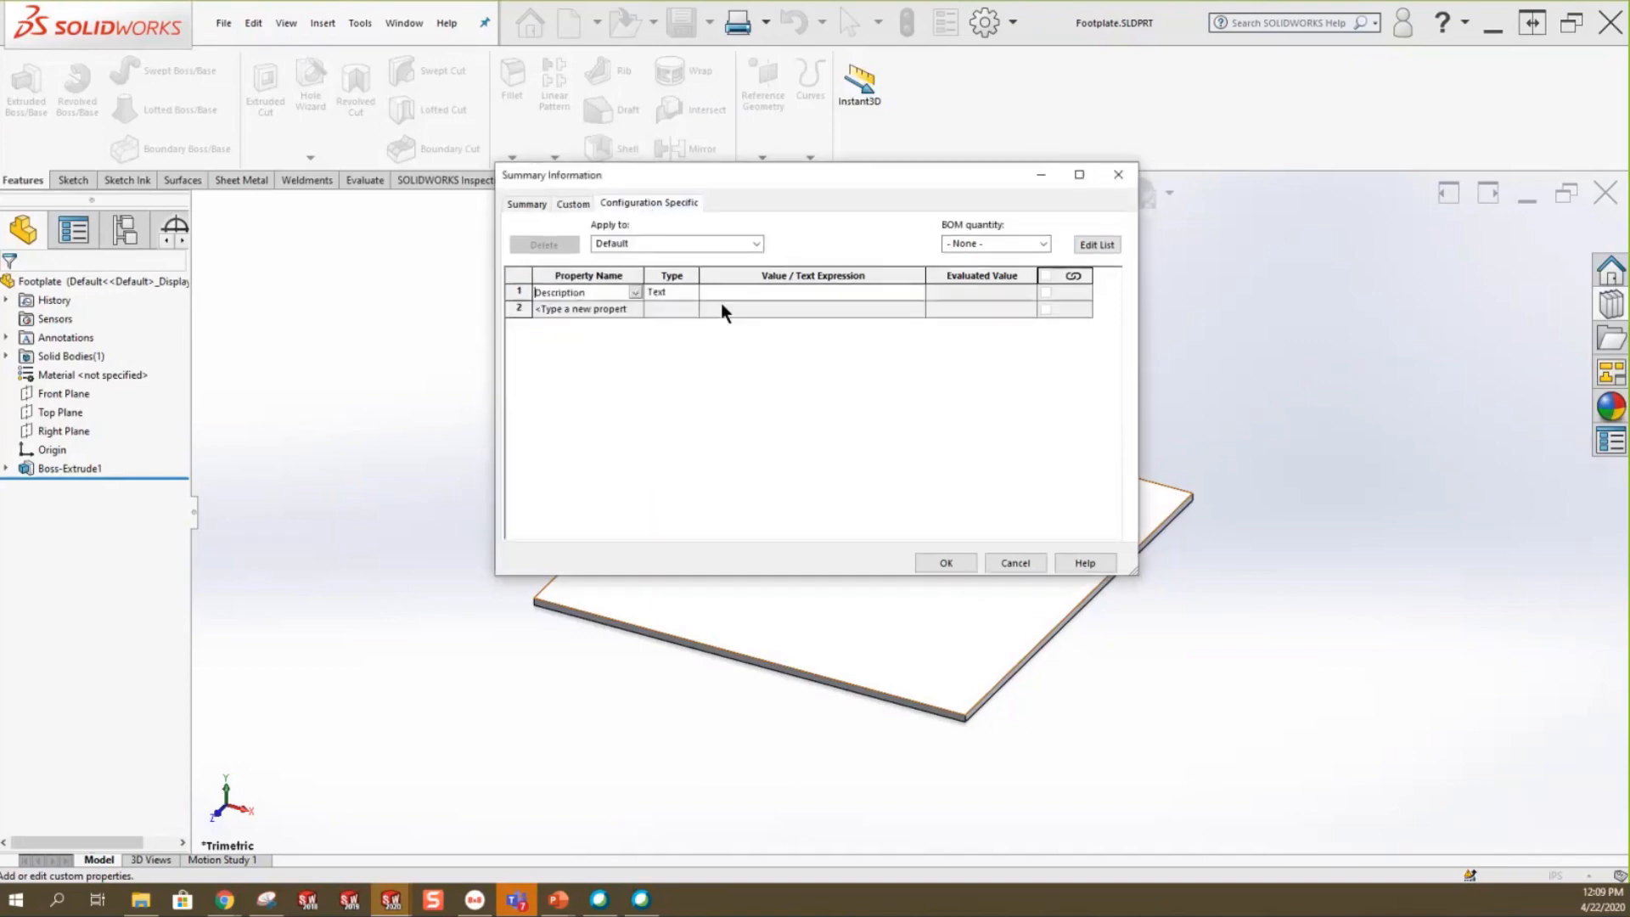
pyautogui.click(720, 291)
pyautogui.write('Test 2 Config Spec')
pyautogui.press('Return')
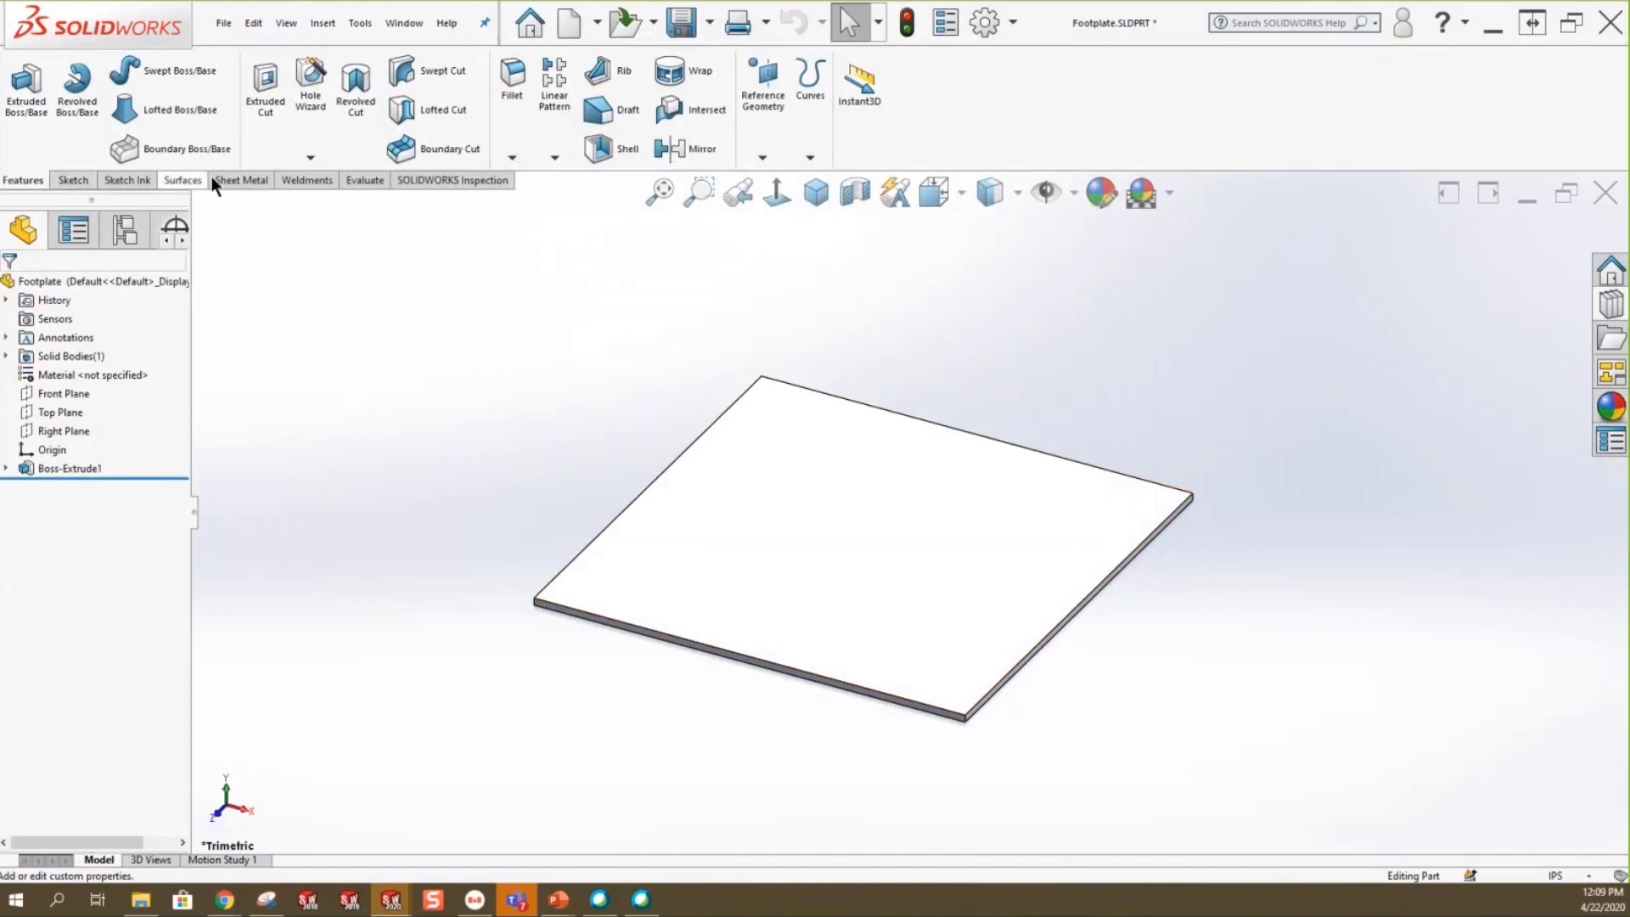
# Make the footplate part a weldment and show the cut list properties of its Cut-List-Item1.
pyautogui.click(297, 178)
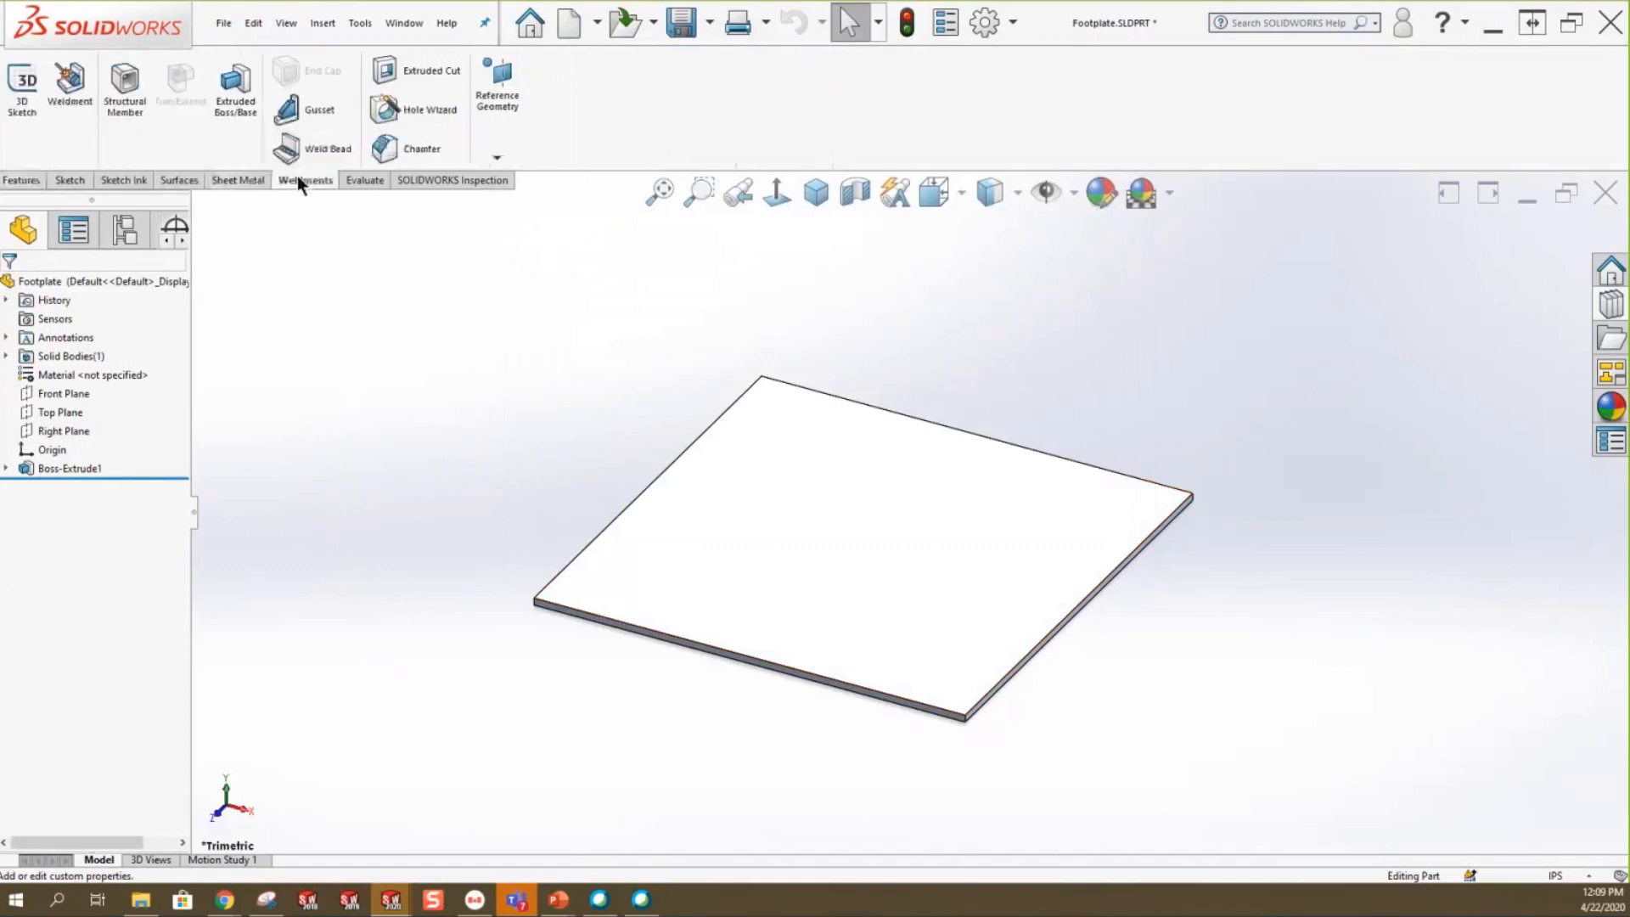
pyautogui.click(64, 98)
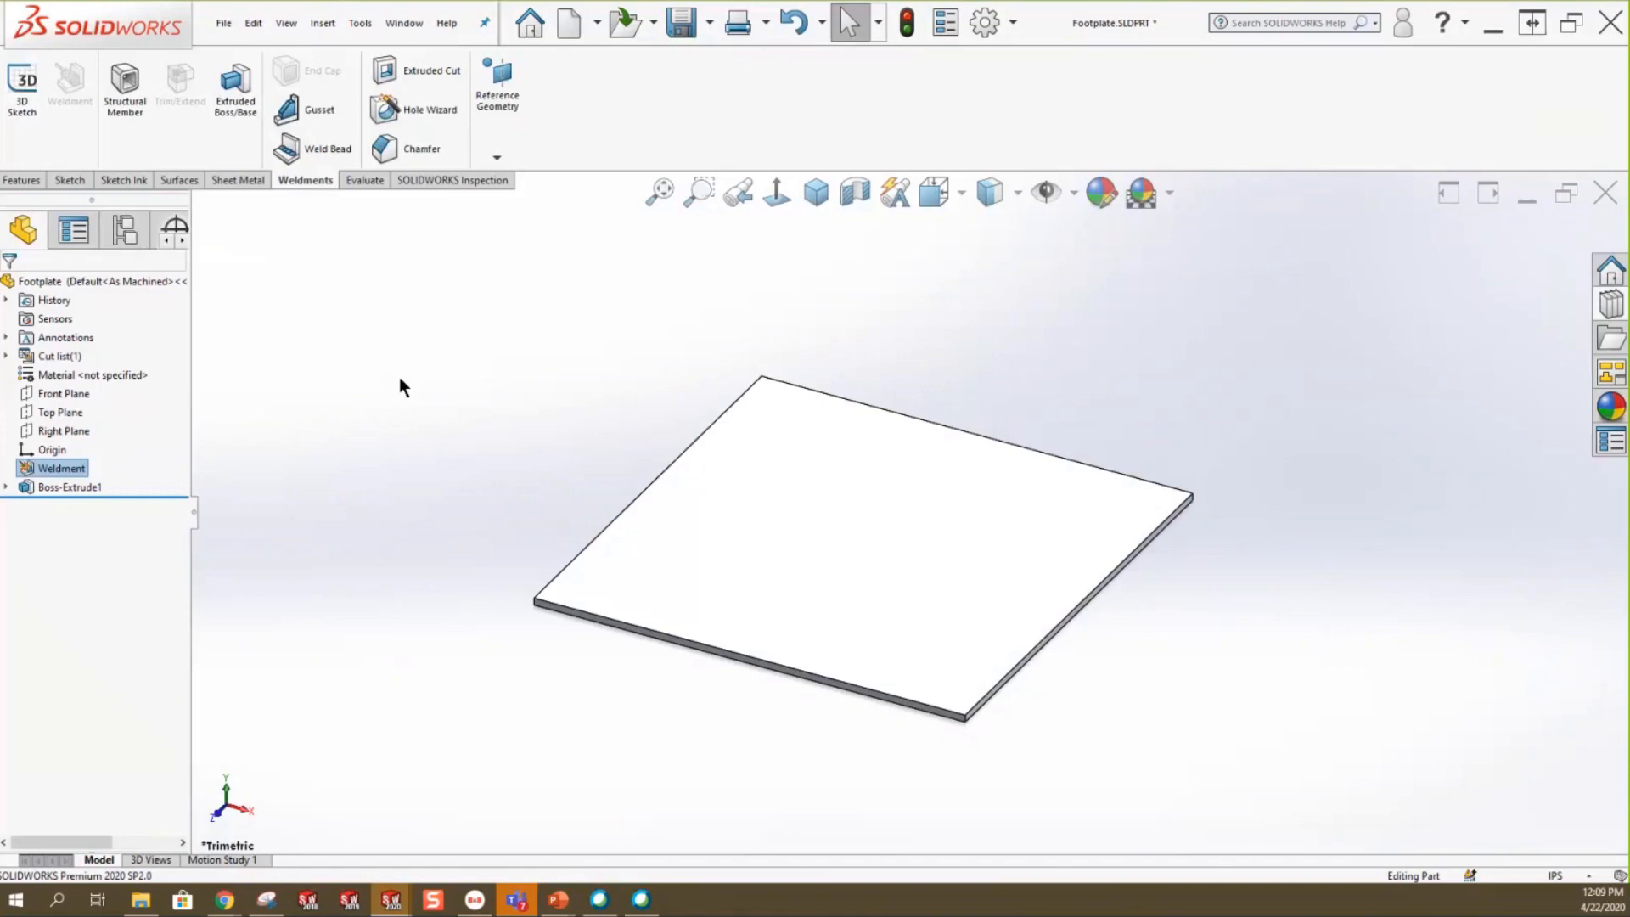
pyautogui.click(6, 355)
pyautogui.rightClick(92, 370)
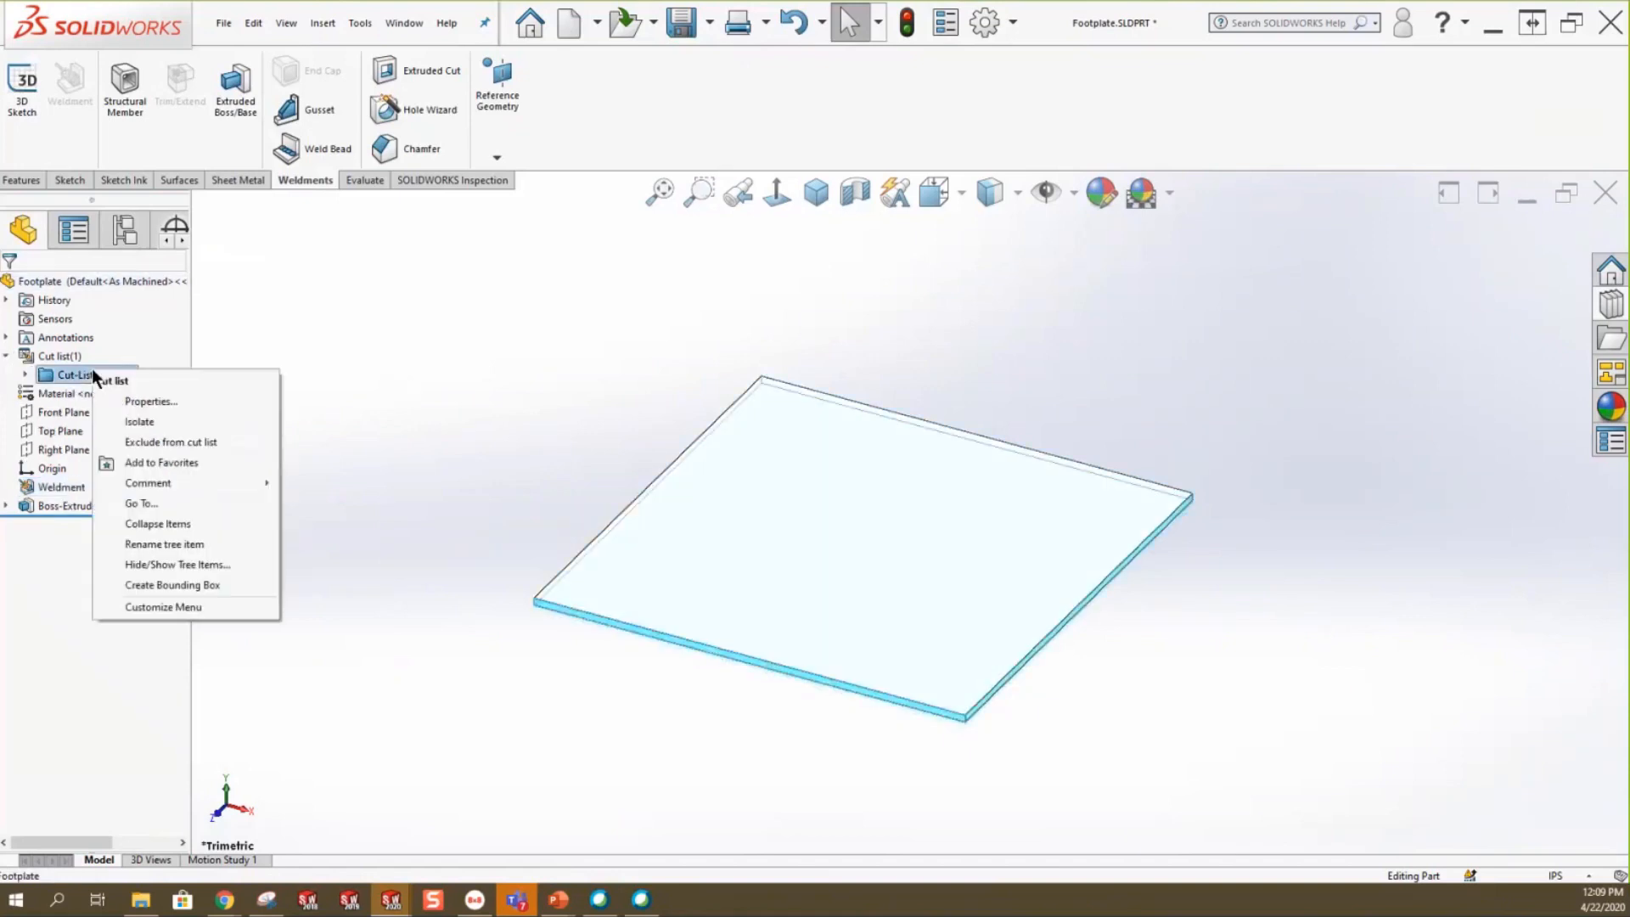
pyautogui.click(140, 399)
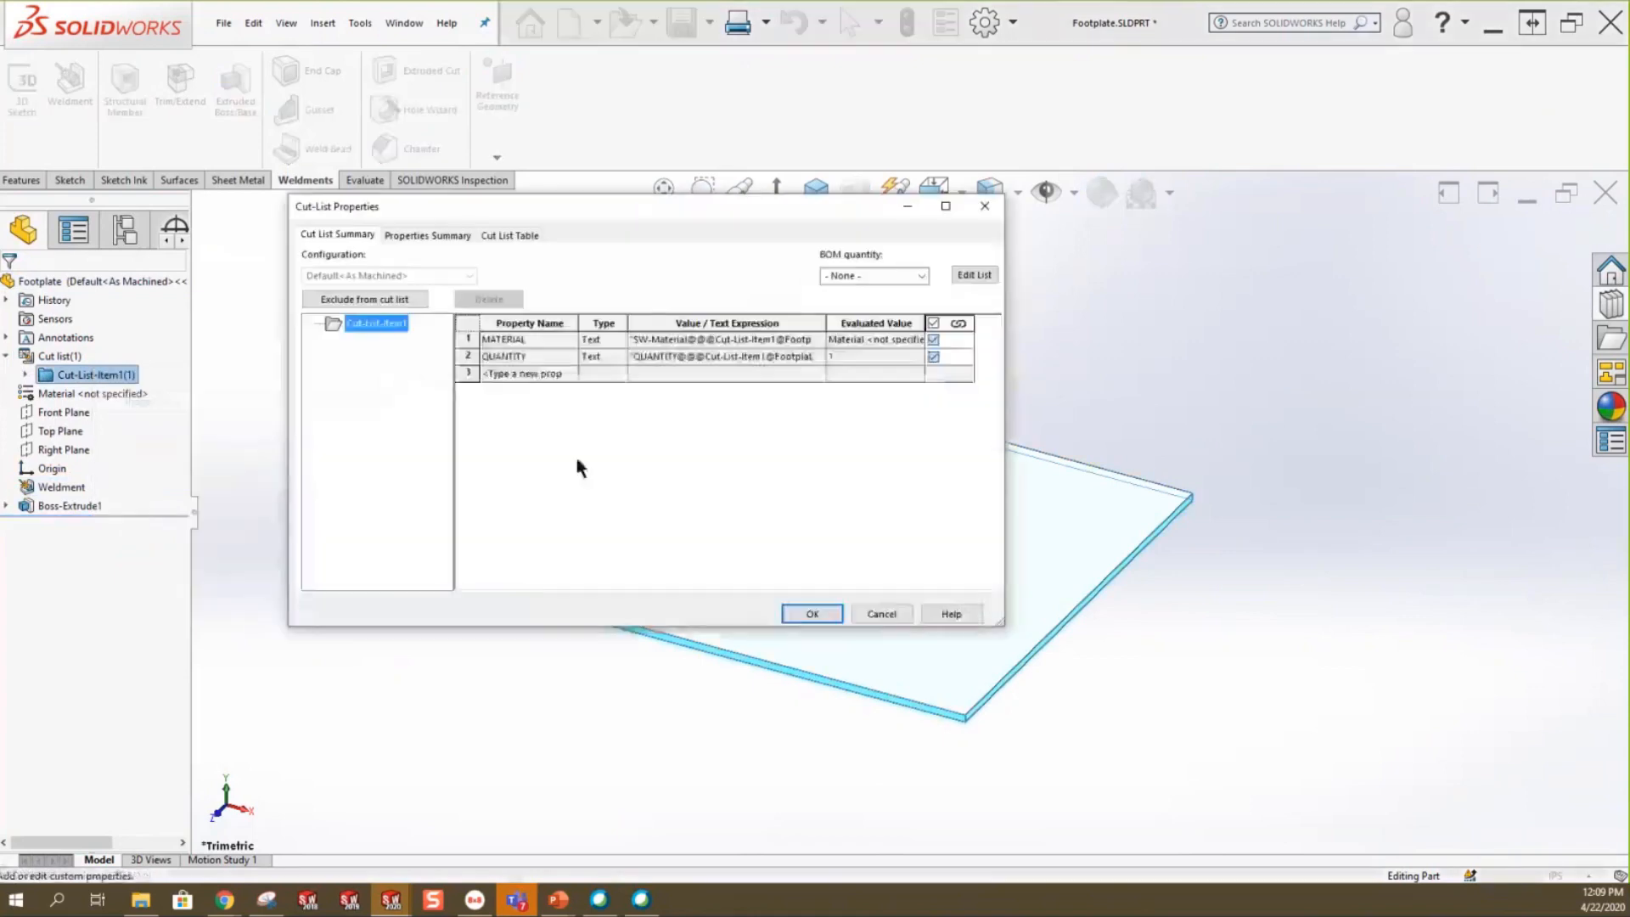
# Add a DESCRIPTION property with the value Test 3 Cut List Prop to the footplate's cut list item and save the part.
pyautogui.click(543, 375)
pyautogui.click(568, 373)
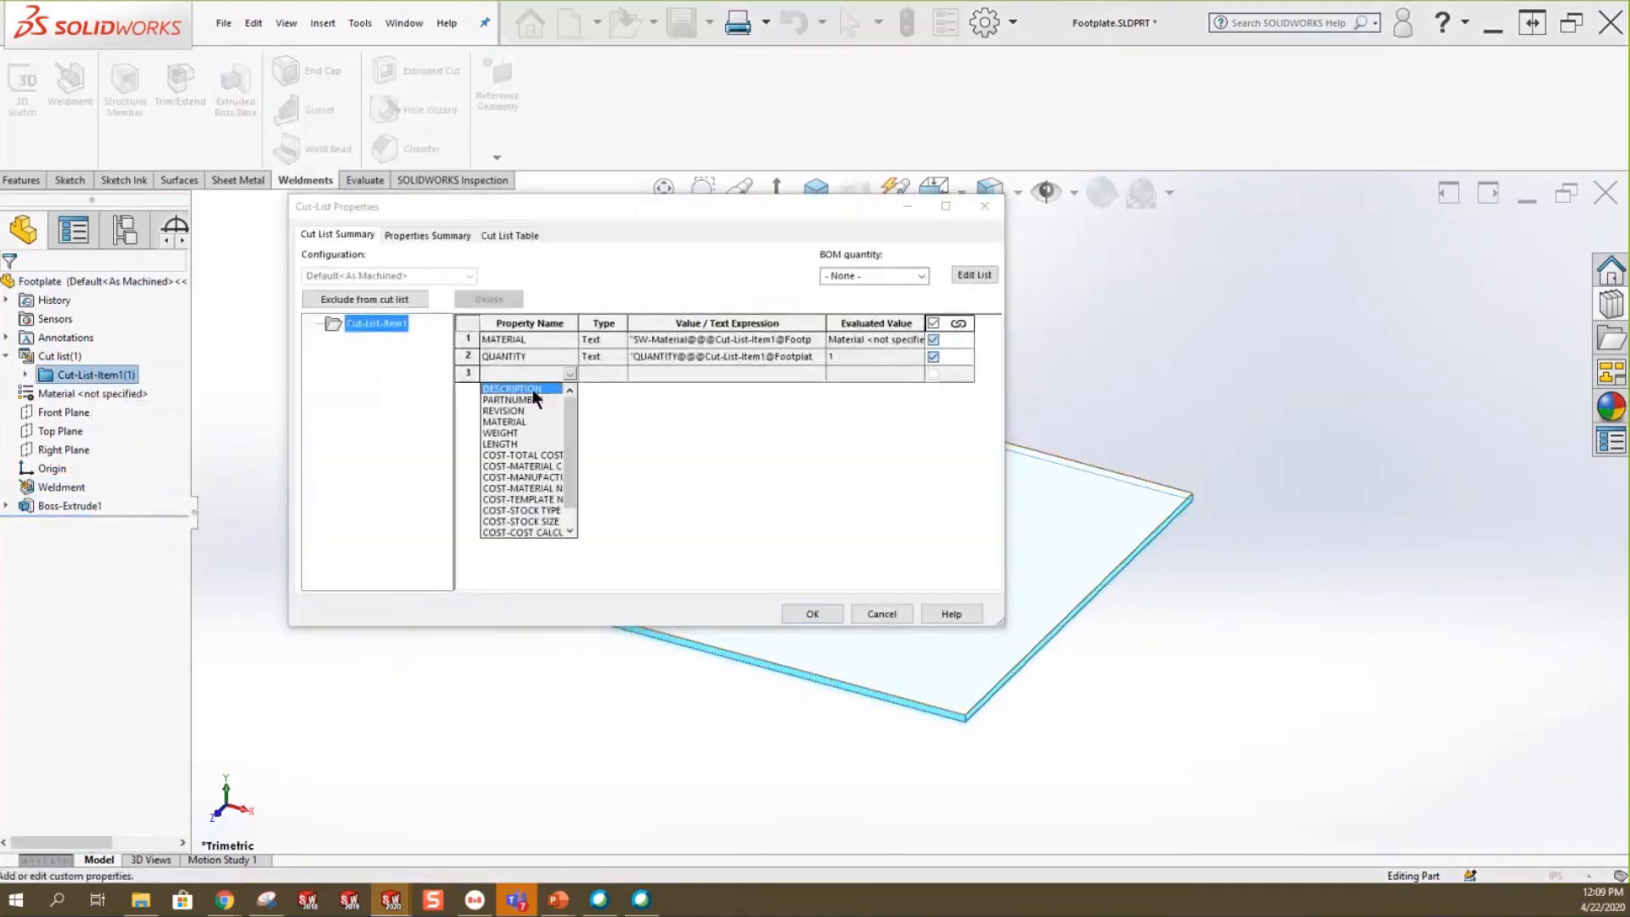
pyautogui.click(532, 388)
pyautogui.click(650, 375)
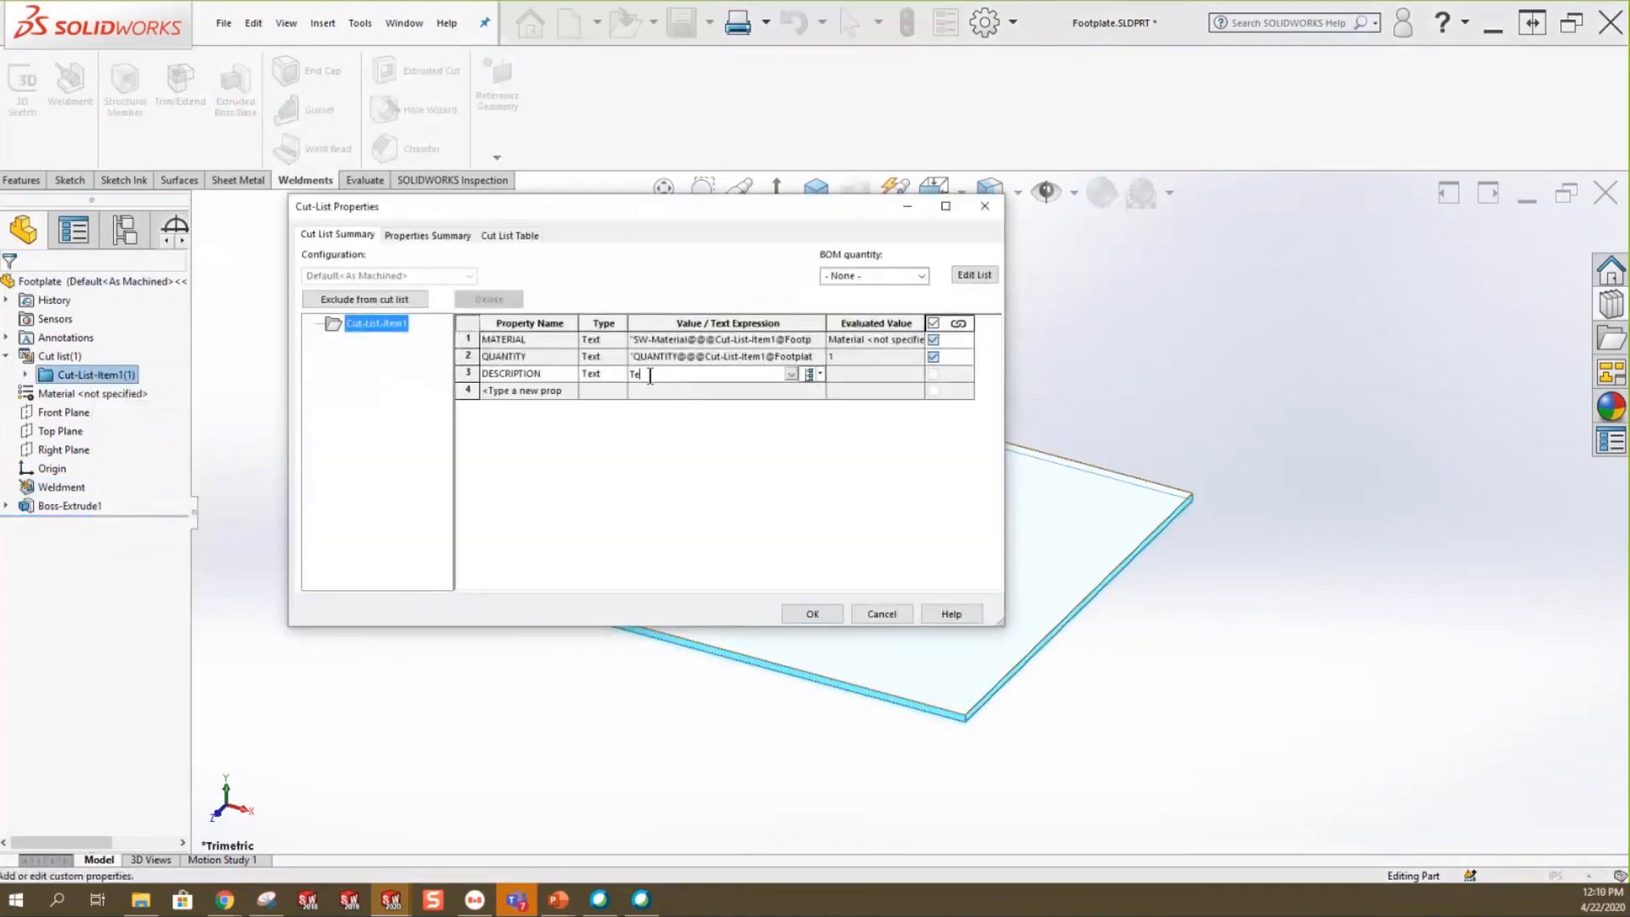
pyautogui.write('Test')
pyautogui.write(' Cut List Prop')
pyautogui.click(820, 617)
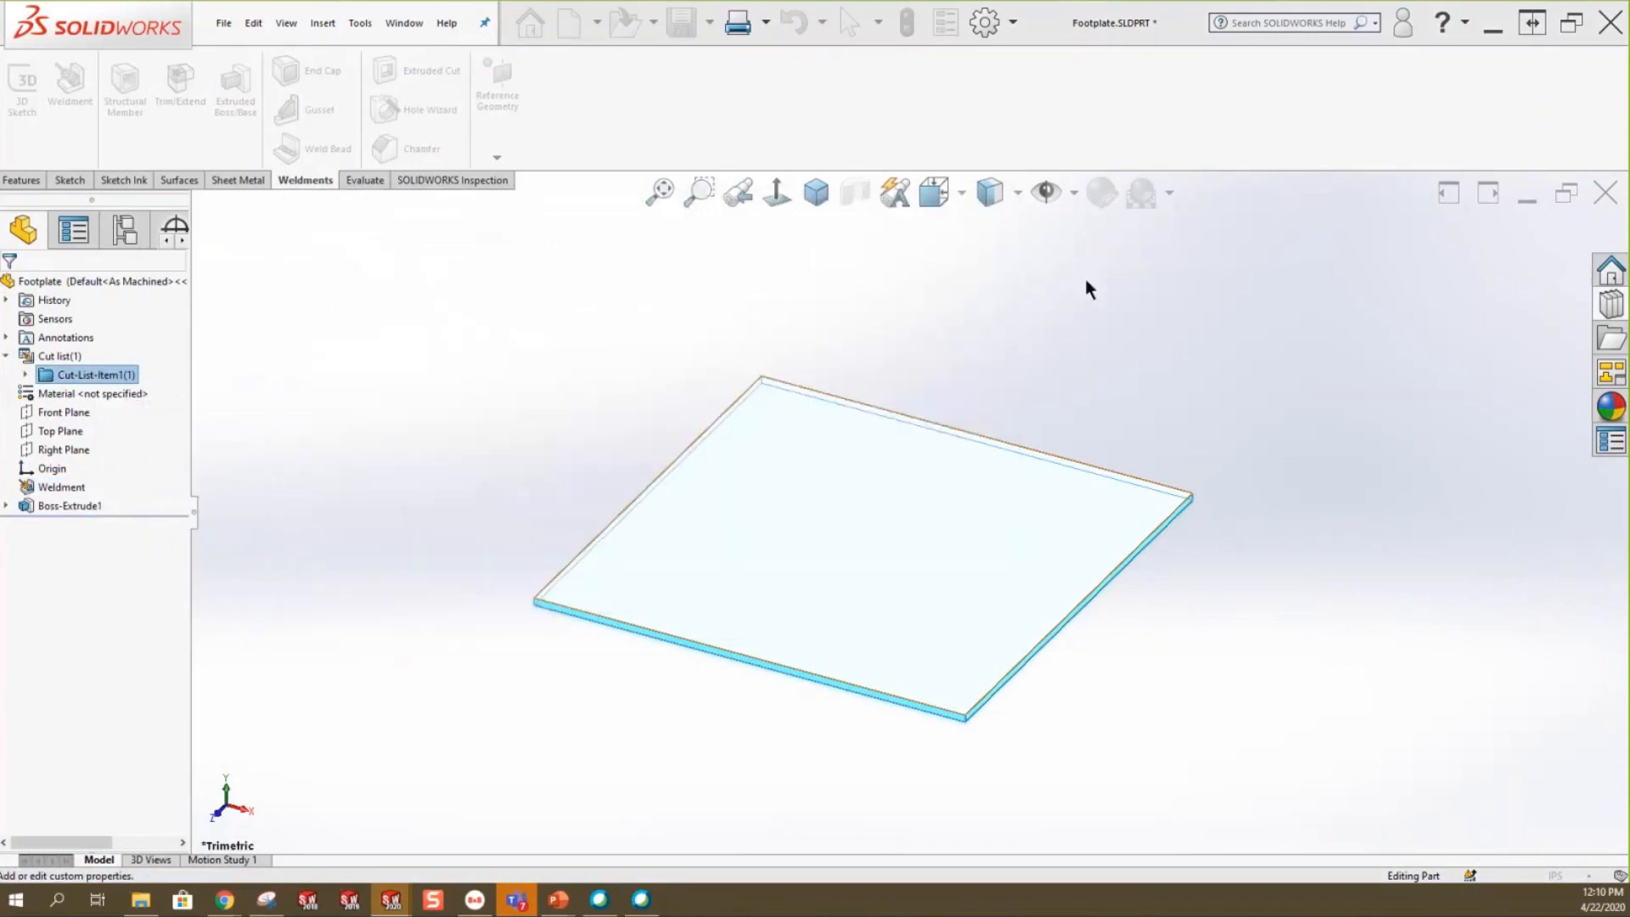
pyautogui.click(1296, 381)
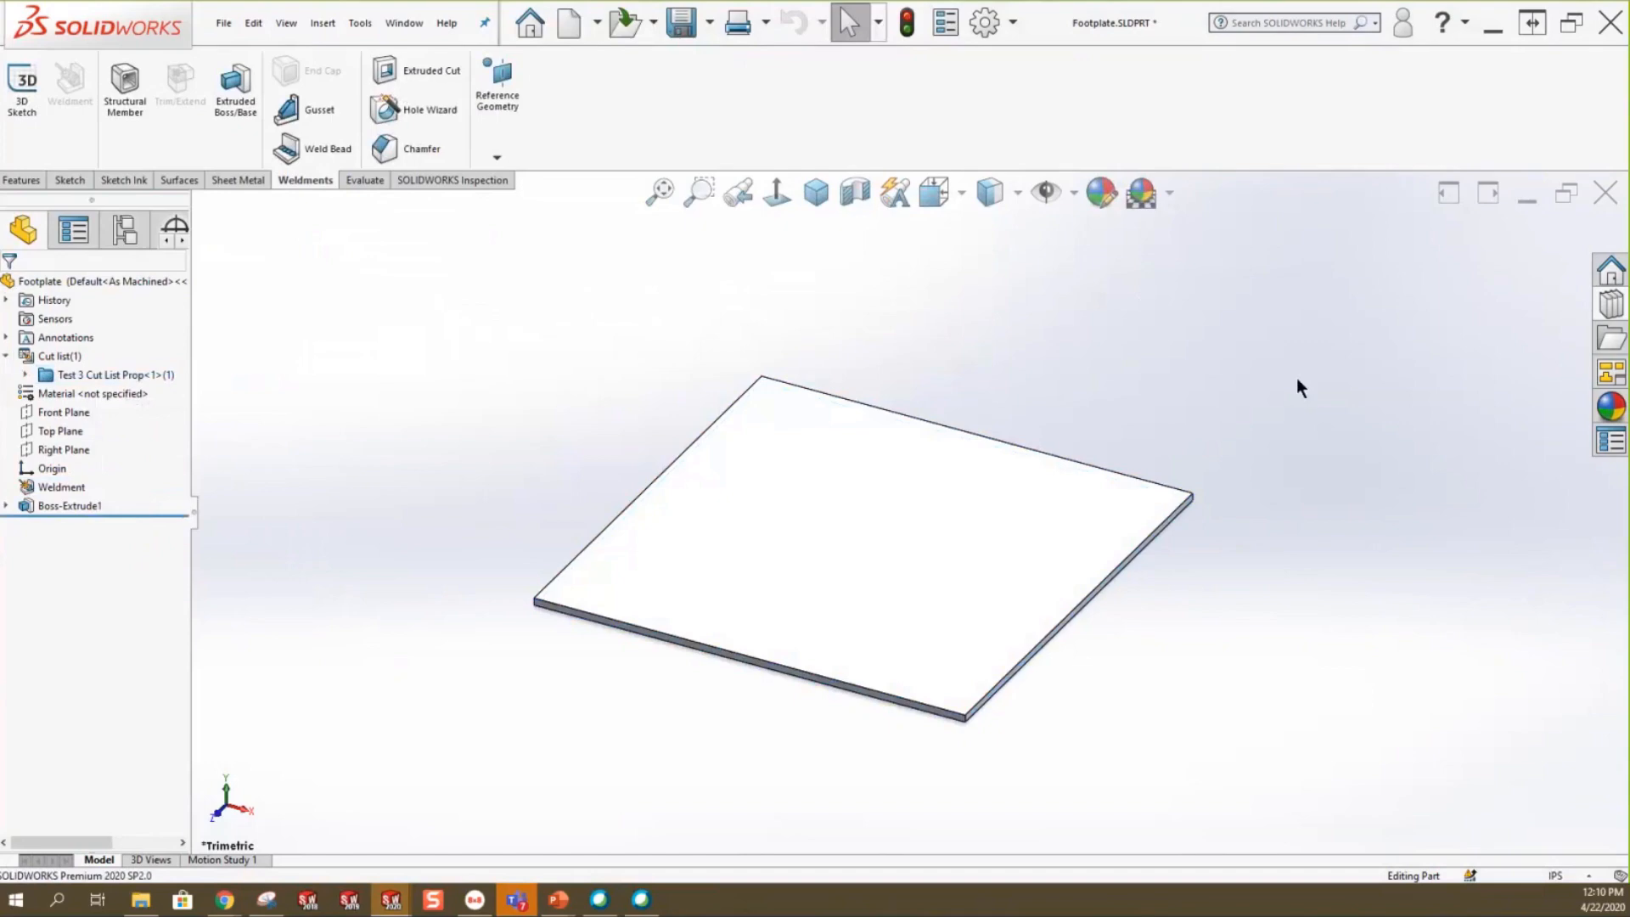
pyautogui.click(682, 26)
# Switch to the Frame Weldment w_Plates drawing and examine the footplate row of its cut list table.
pyautogui.click(409, 24)
pyautogui.moveTo(361, 24)
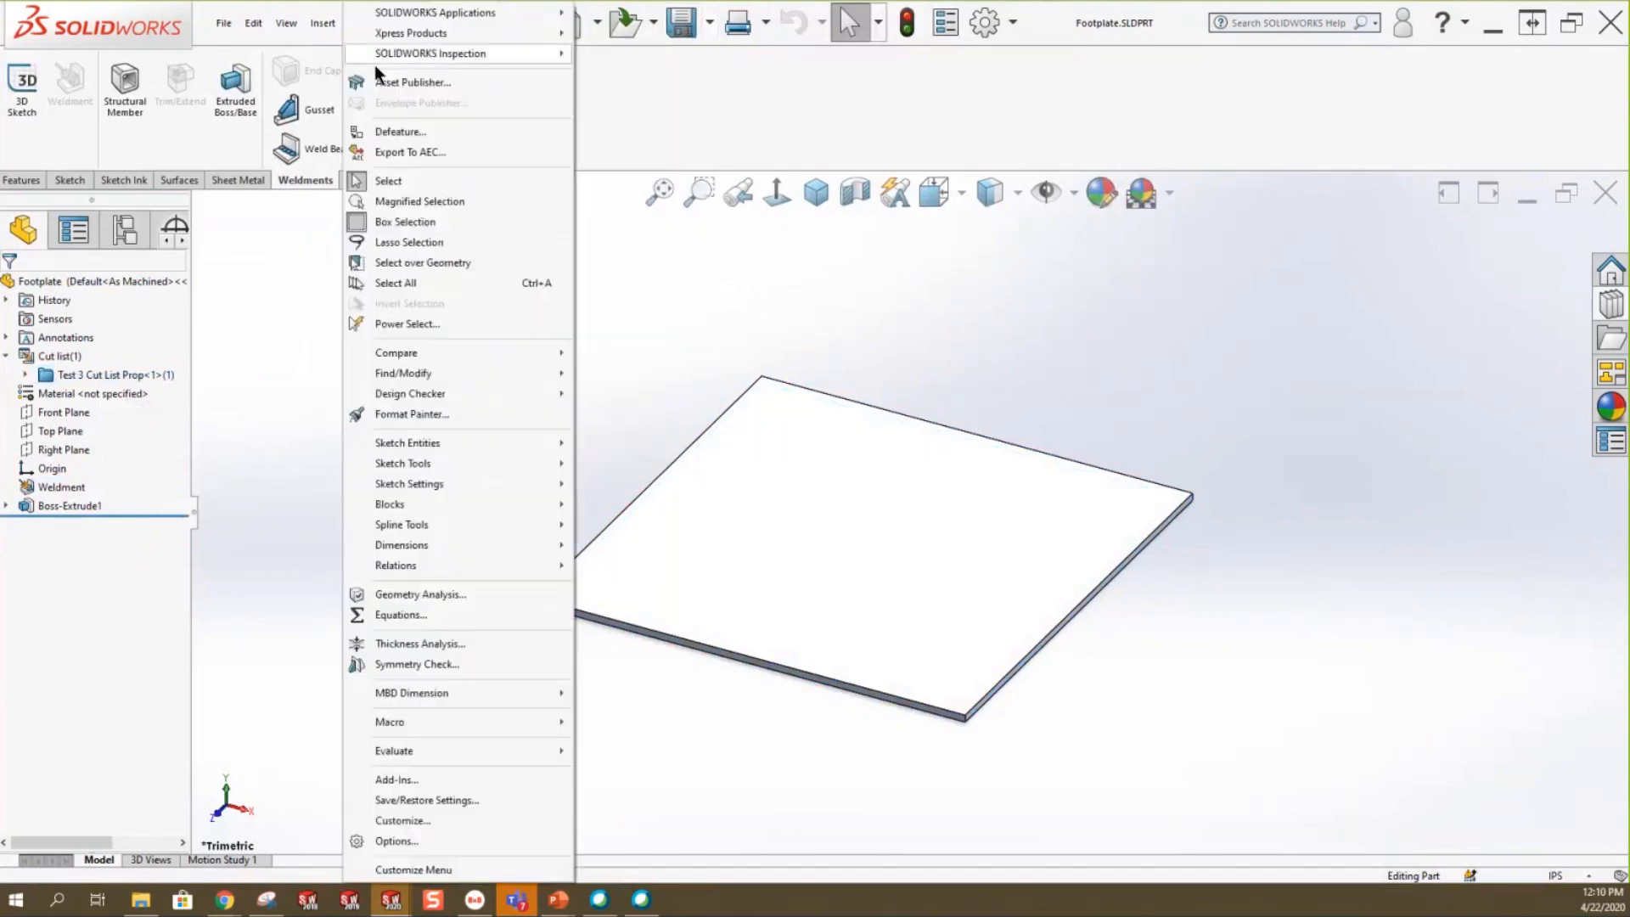
pyautogui.click(665, 326)
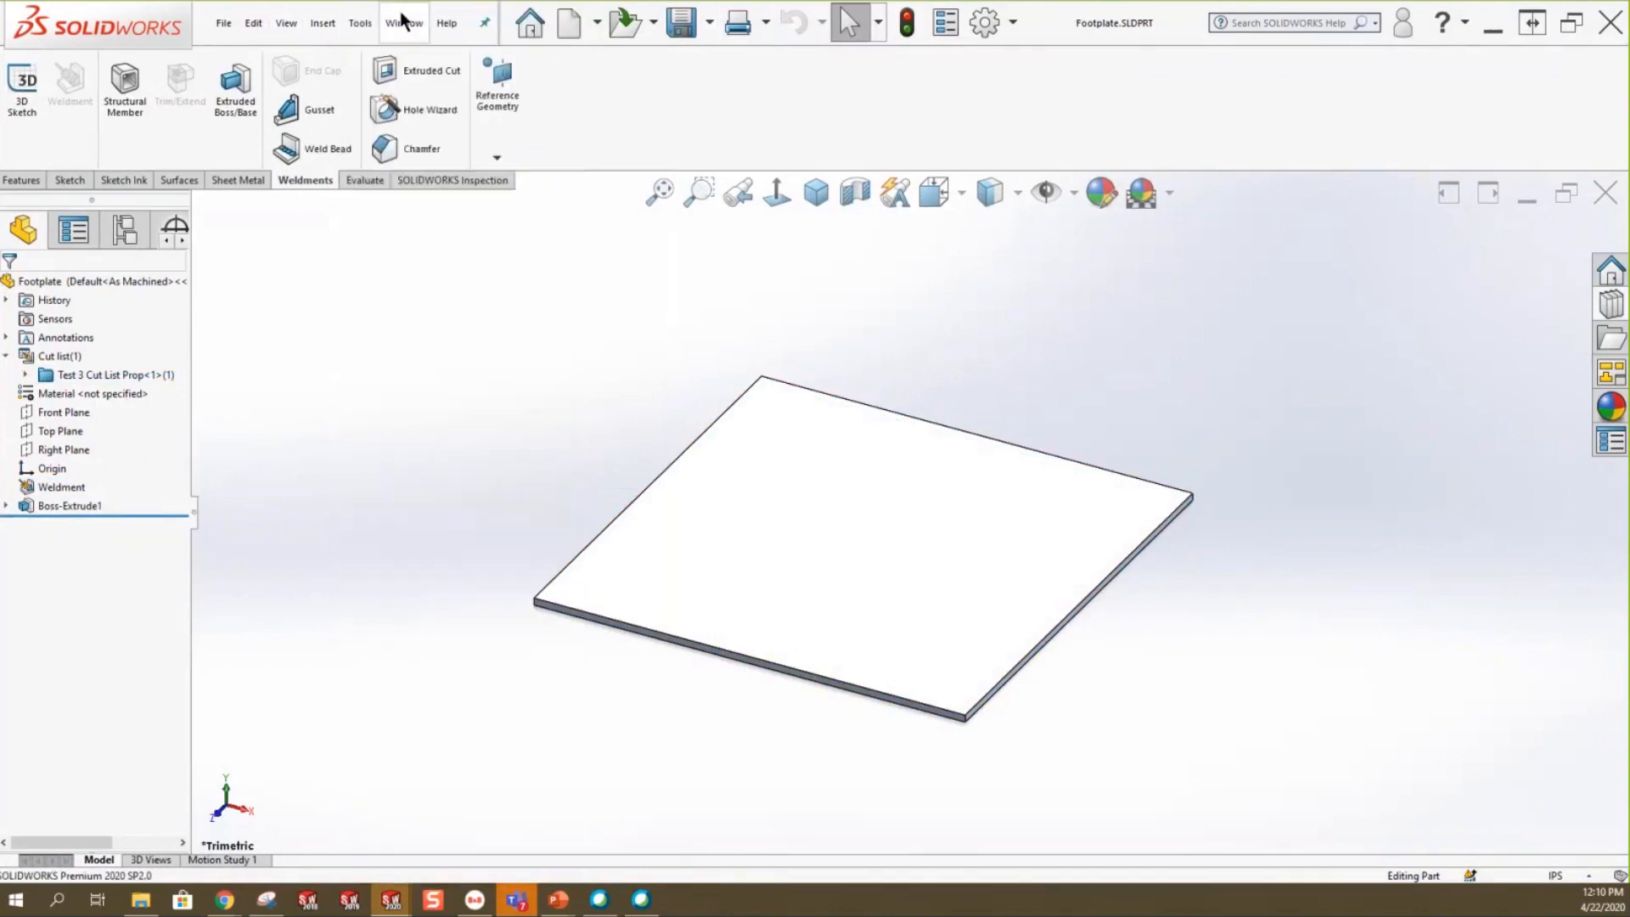
pyautogui.click(401, 25)
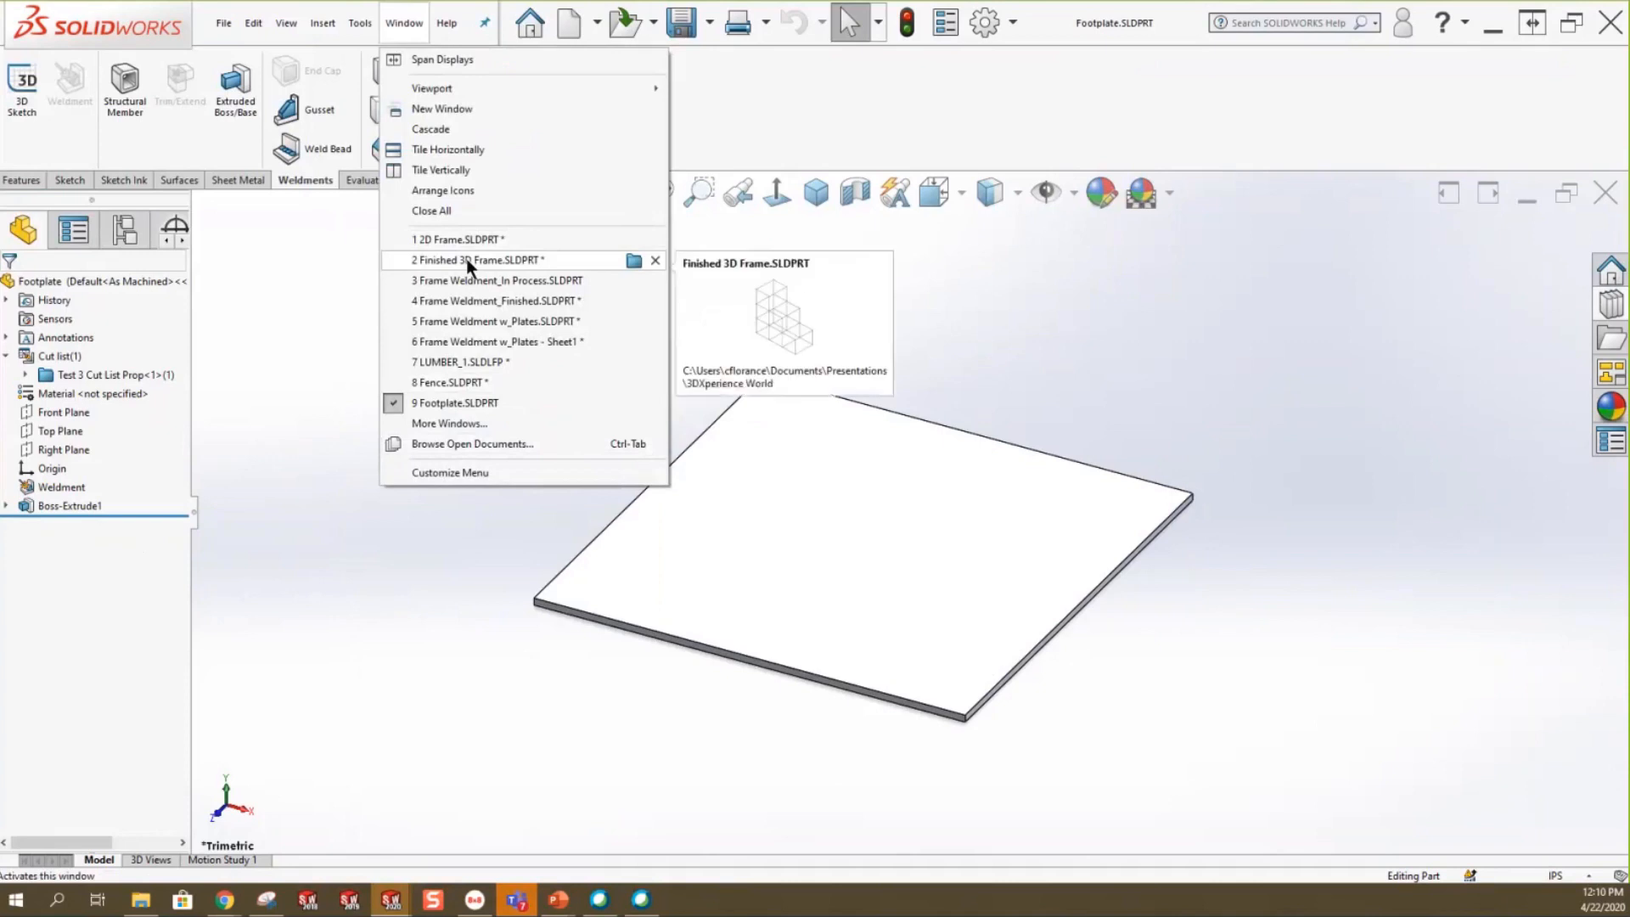
pyautogui.moveTo(472, 282)
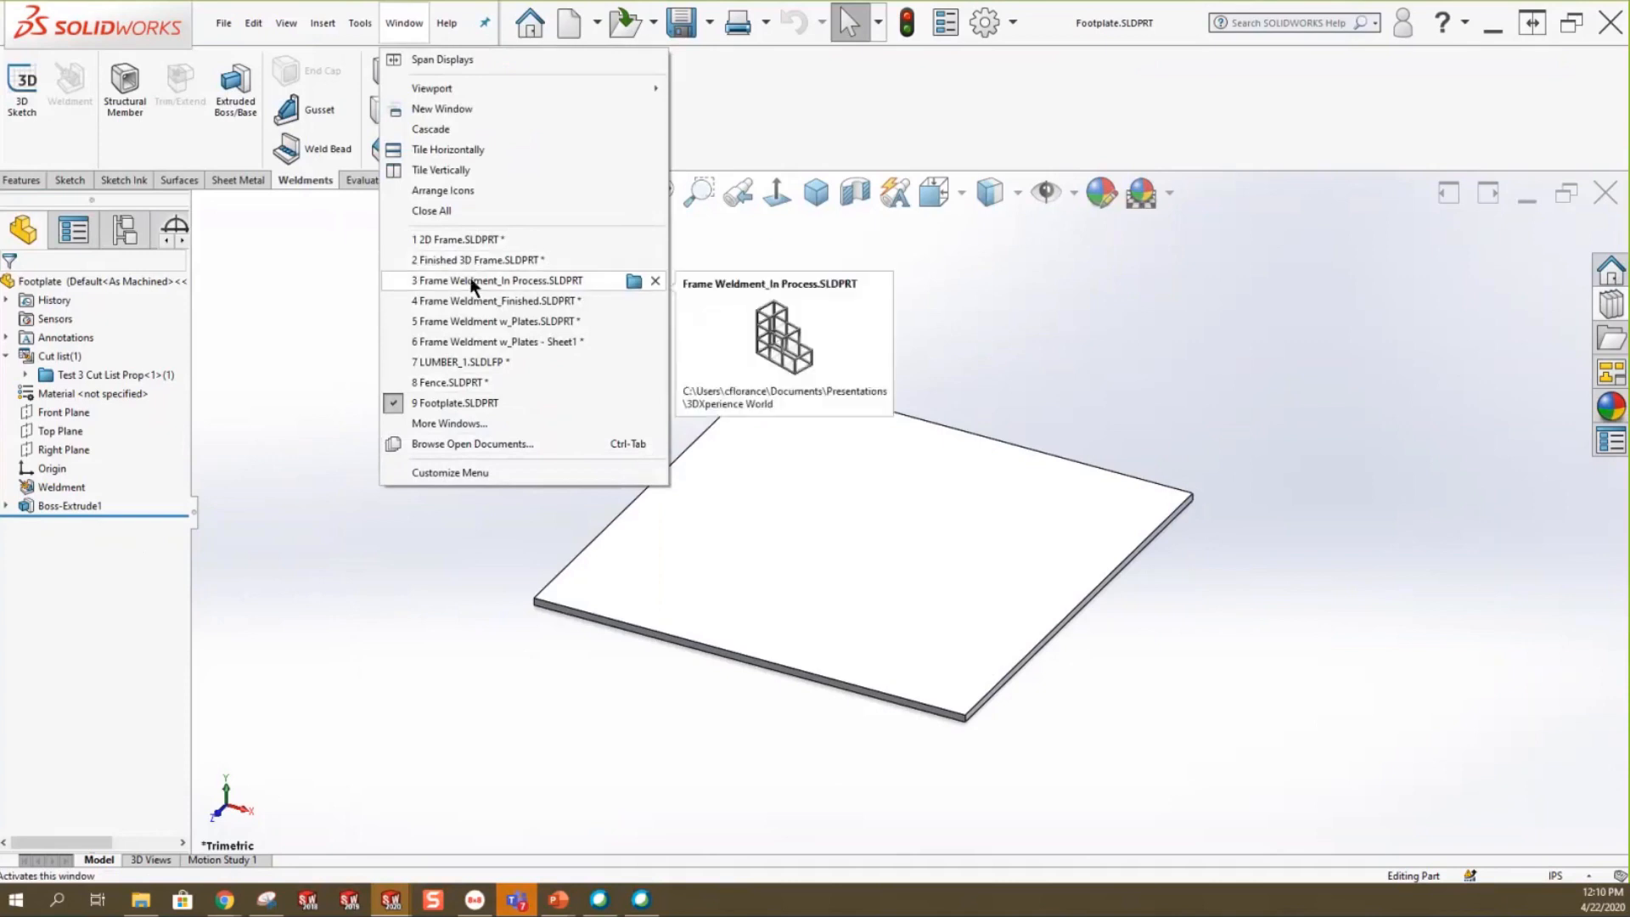
pyautogui.click(490, 341)
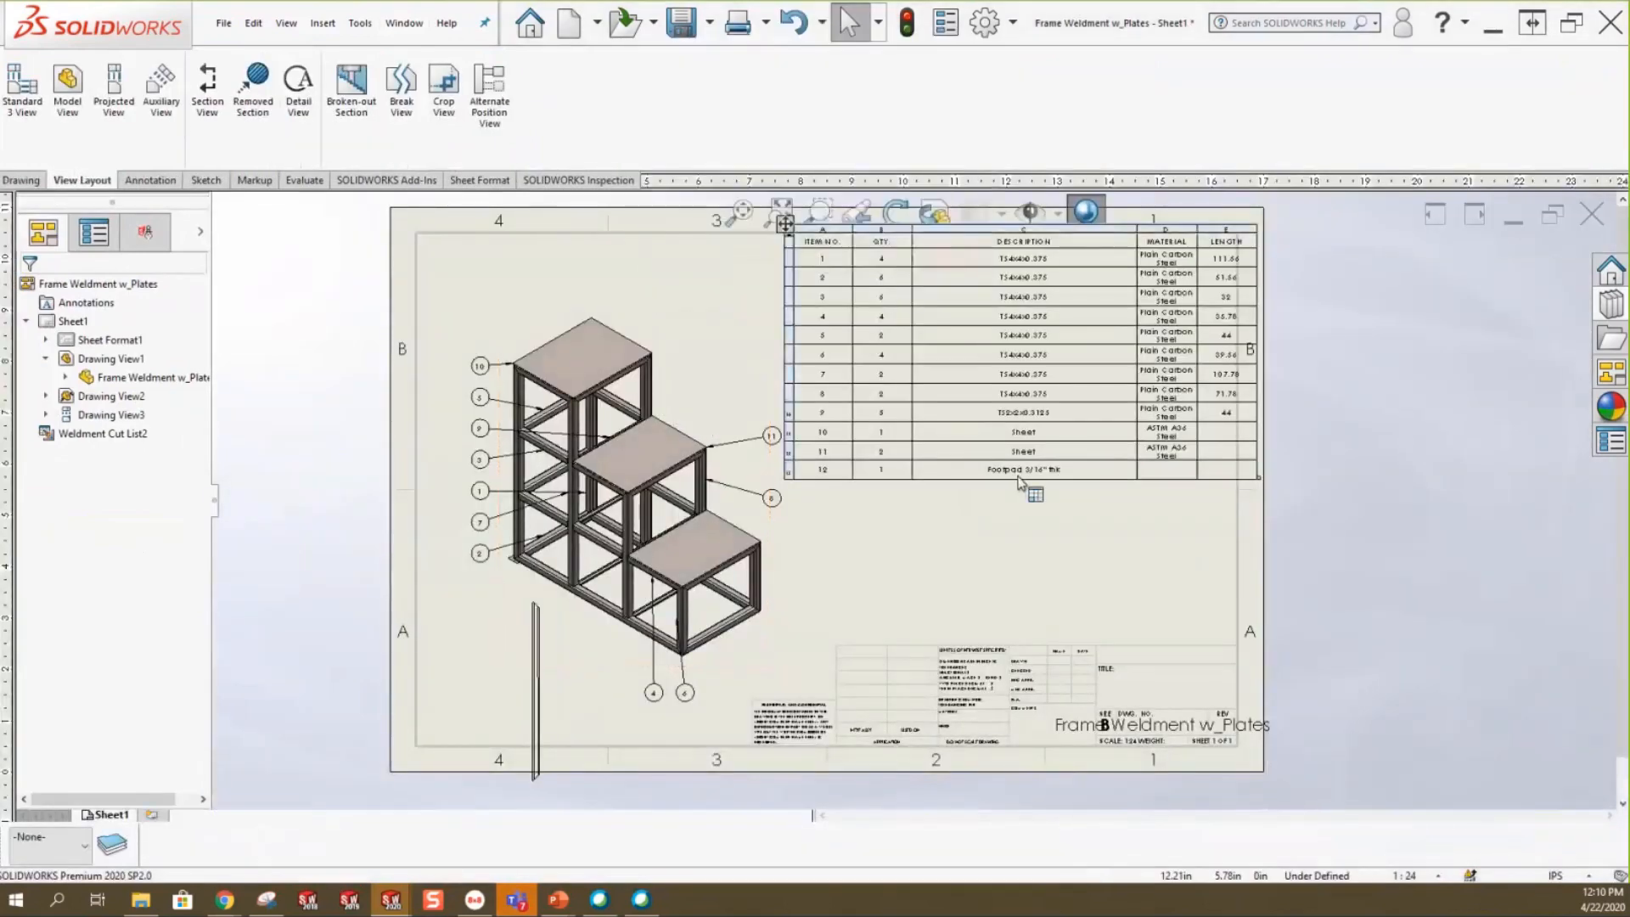
pyautogui.scroll(-3, 1010, 484)
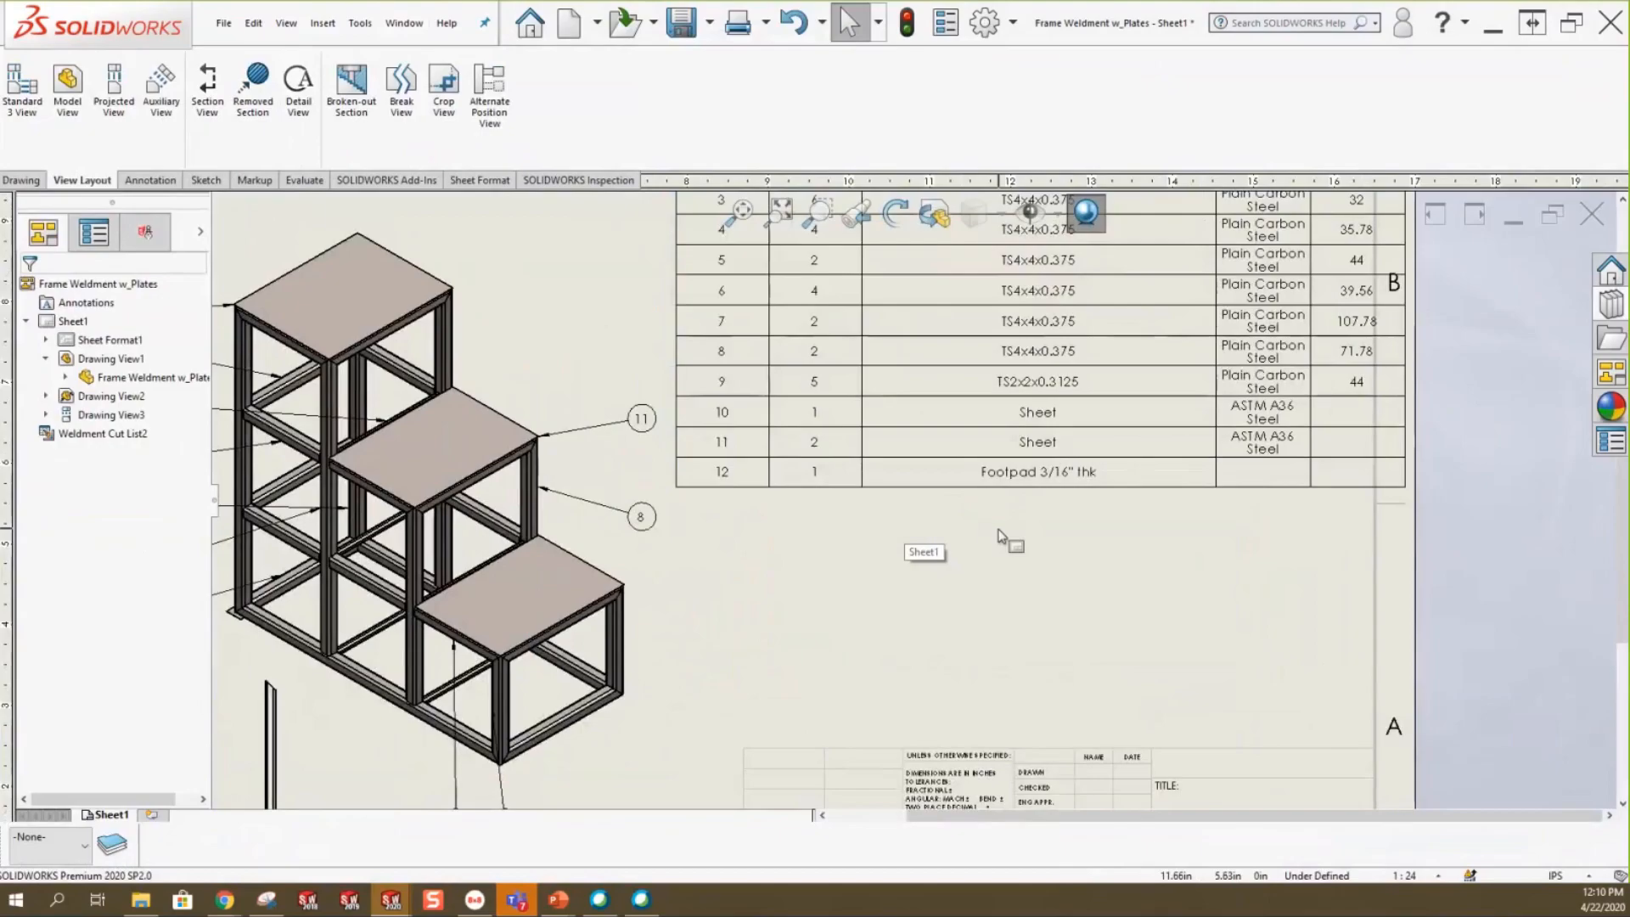
pyautogui.press('f')
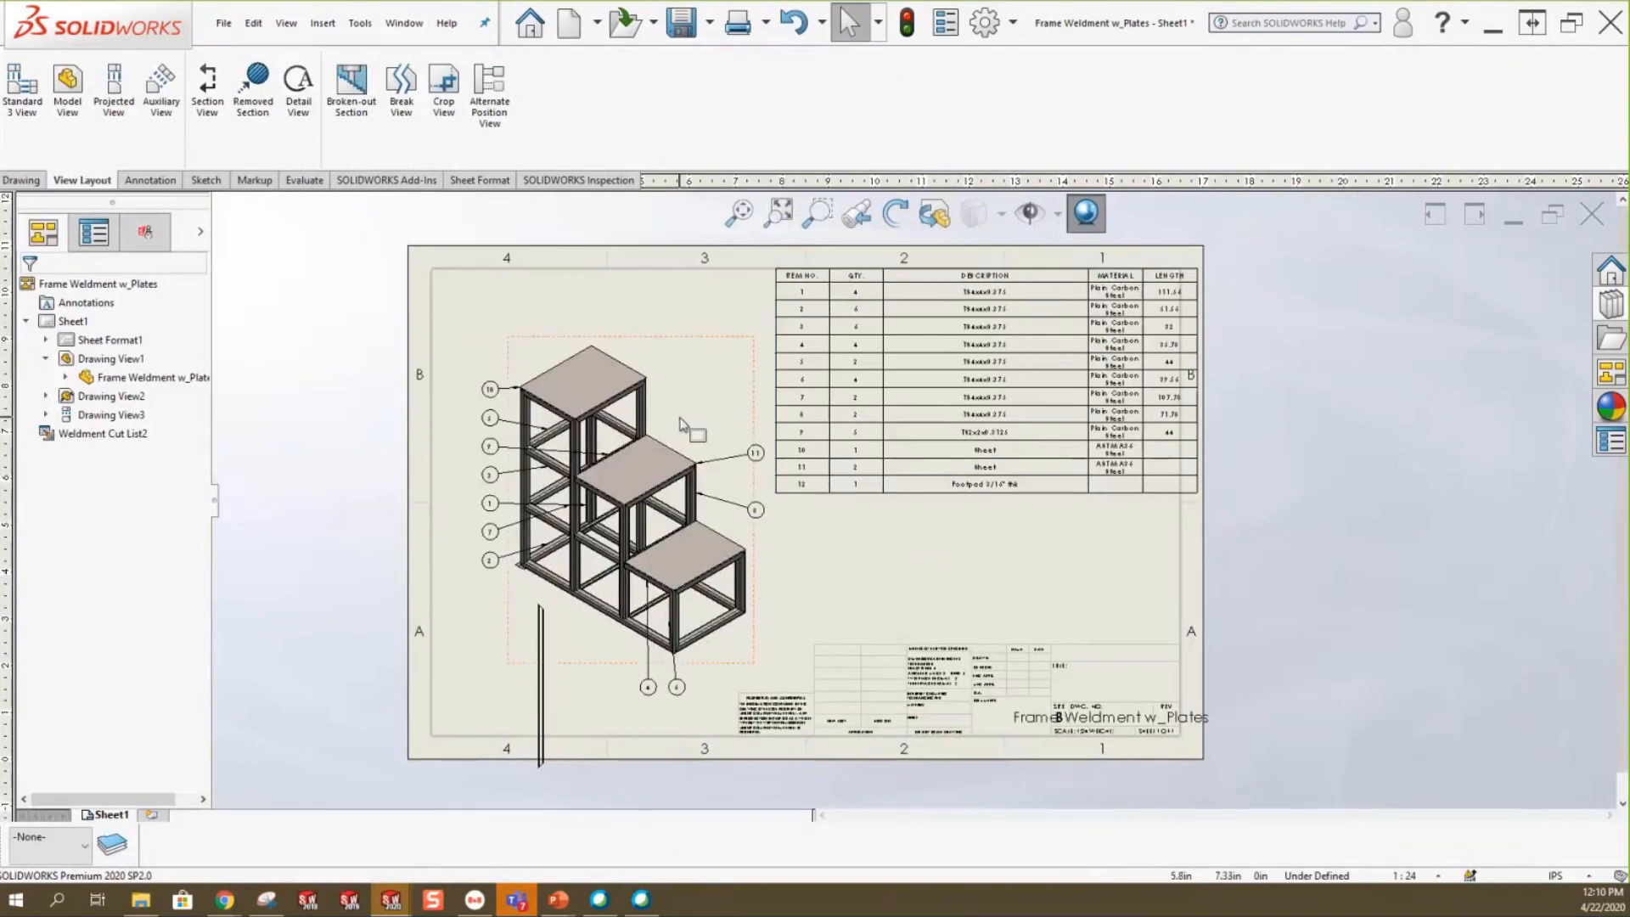
# Delete the inserted Footplate feature from the Frame Weldment w_Plates part and save the part.
pyautogui.hotkey('ctrl', 'Tab')
pyautogui.moveTo(189, 676); pyautogui.dragTo(190, 827)
pyautogui.rightClick(39, 802)
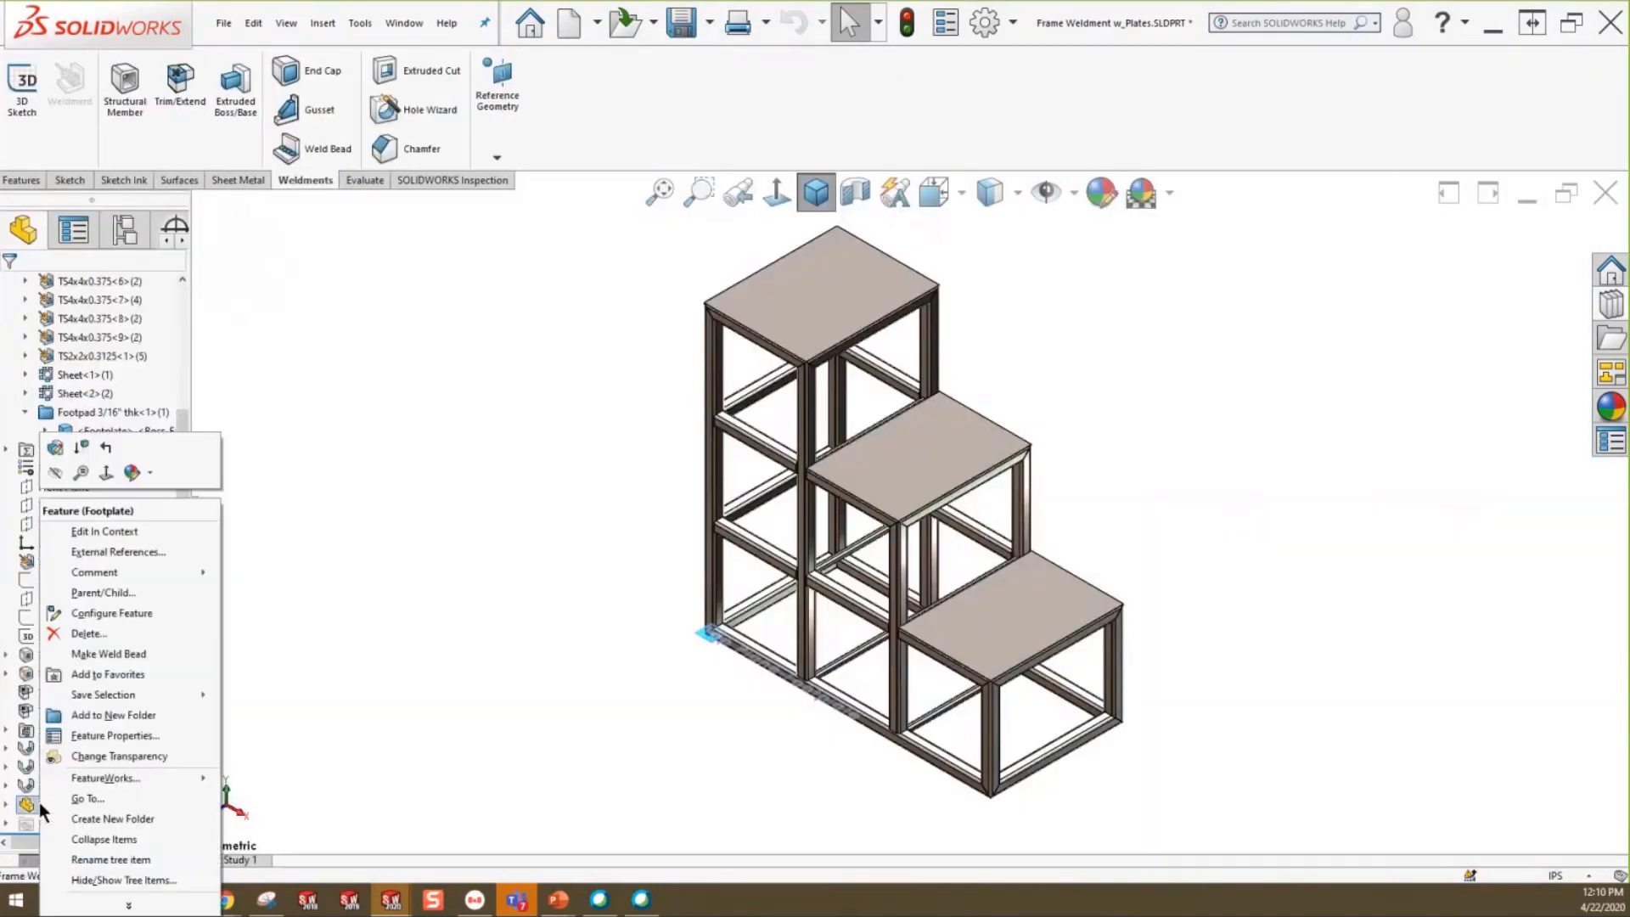
pyautogui.click(75, 634)
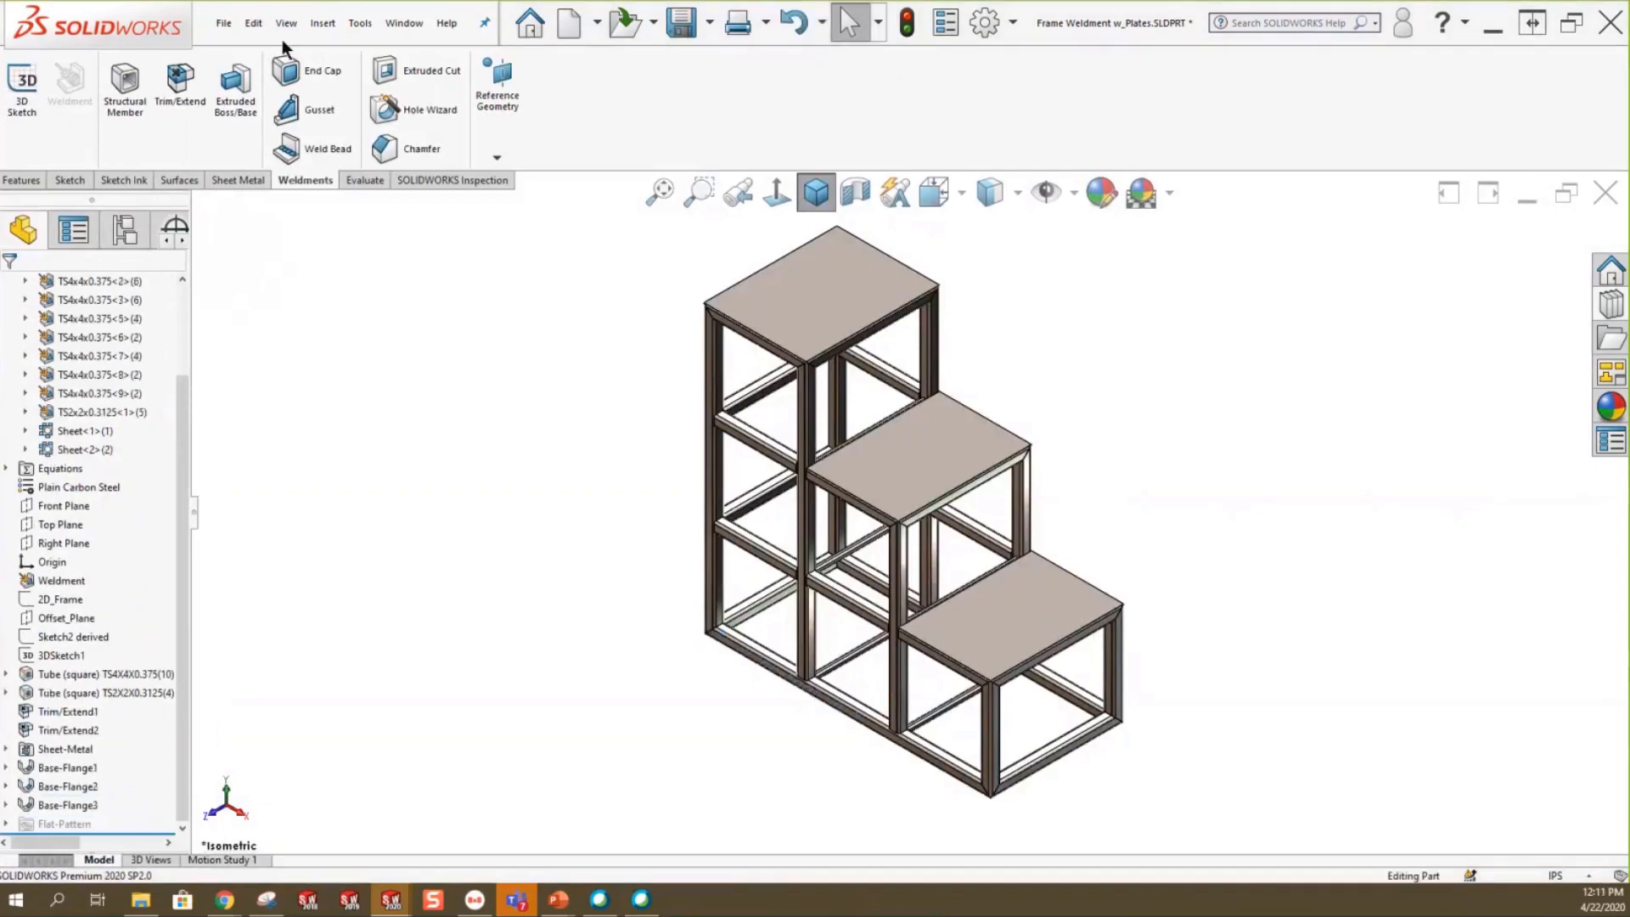
pyautogui.click(681, 23)
# Insert the Footplate part in its Default<As Machined> configuration into the frame and leave Locate Part without adding mates.
pyautogui.click(324, 25)
pyautogui.click(345, 452)
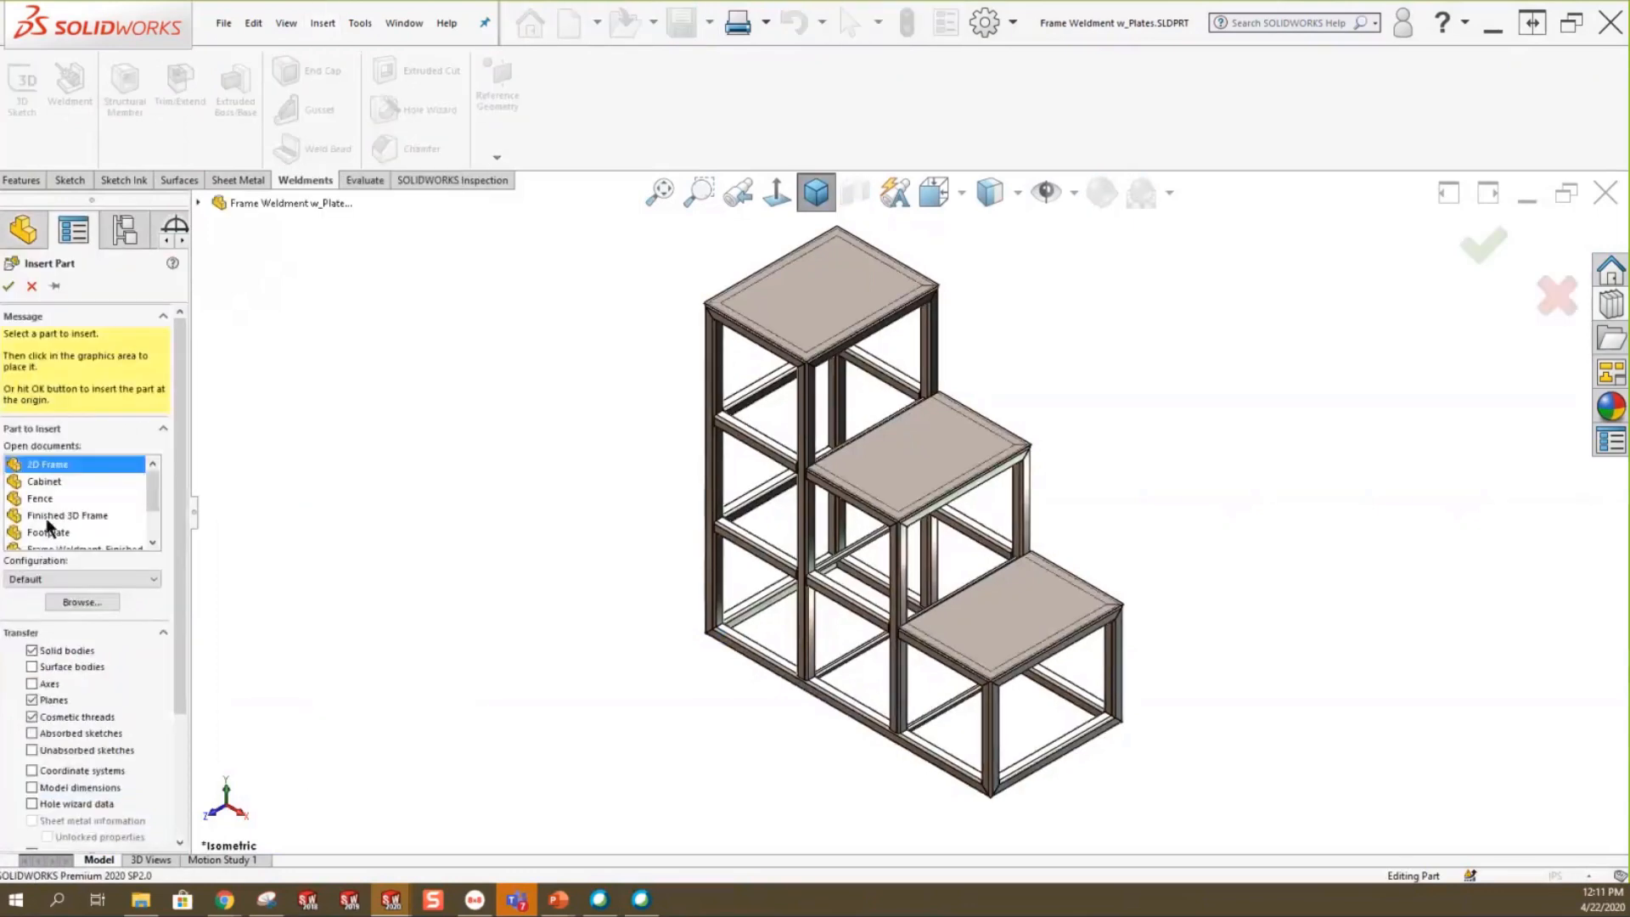
pyautogui.click(48, 531)
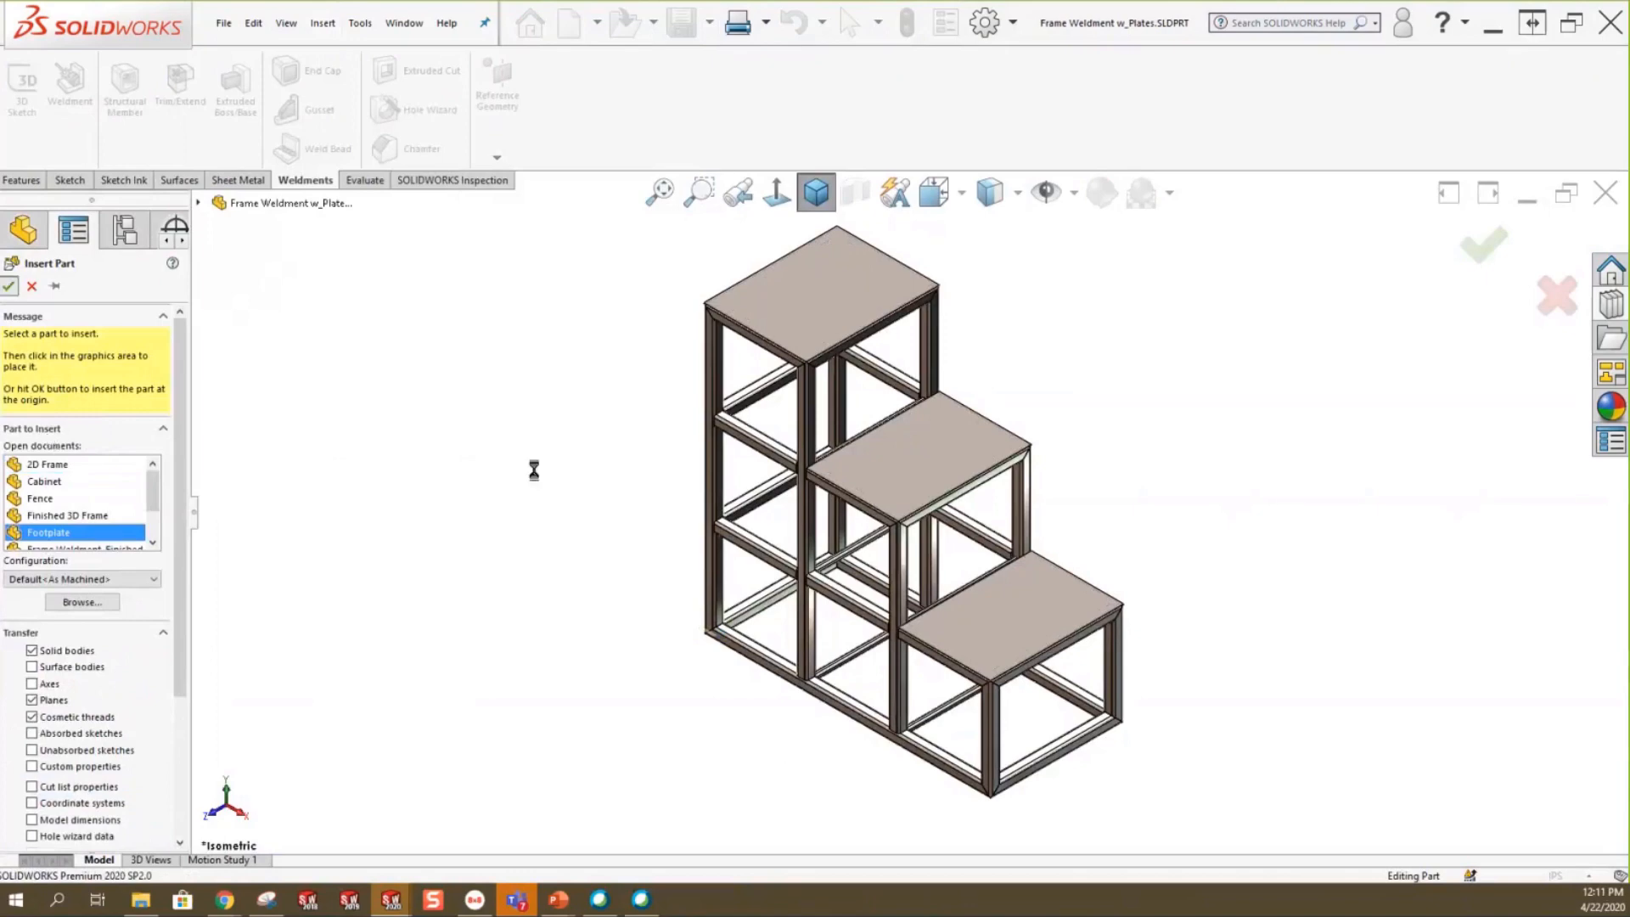
pyautogui.click(634, 615)
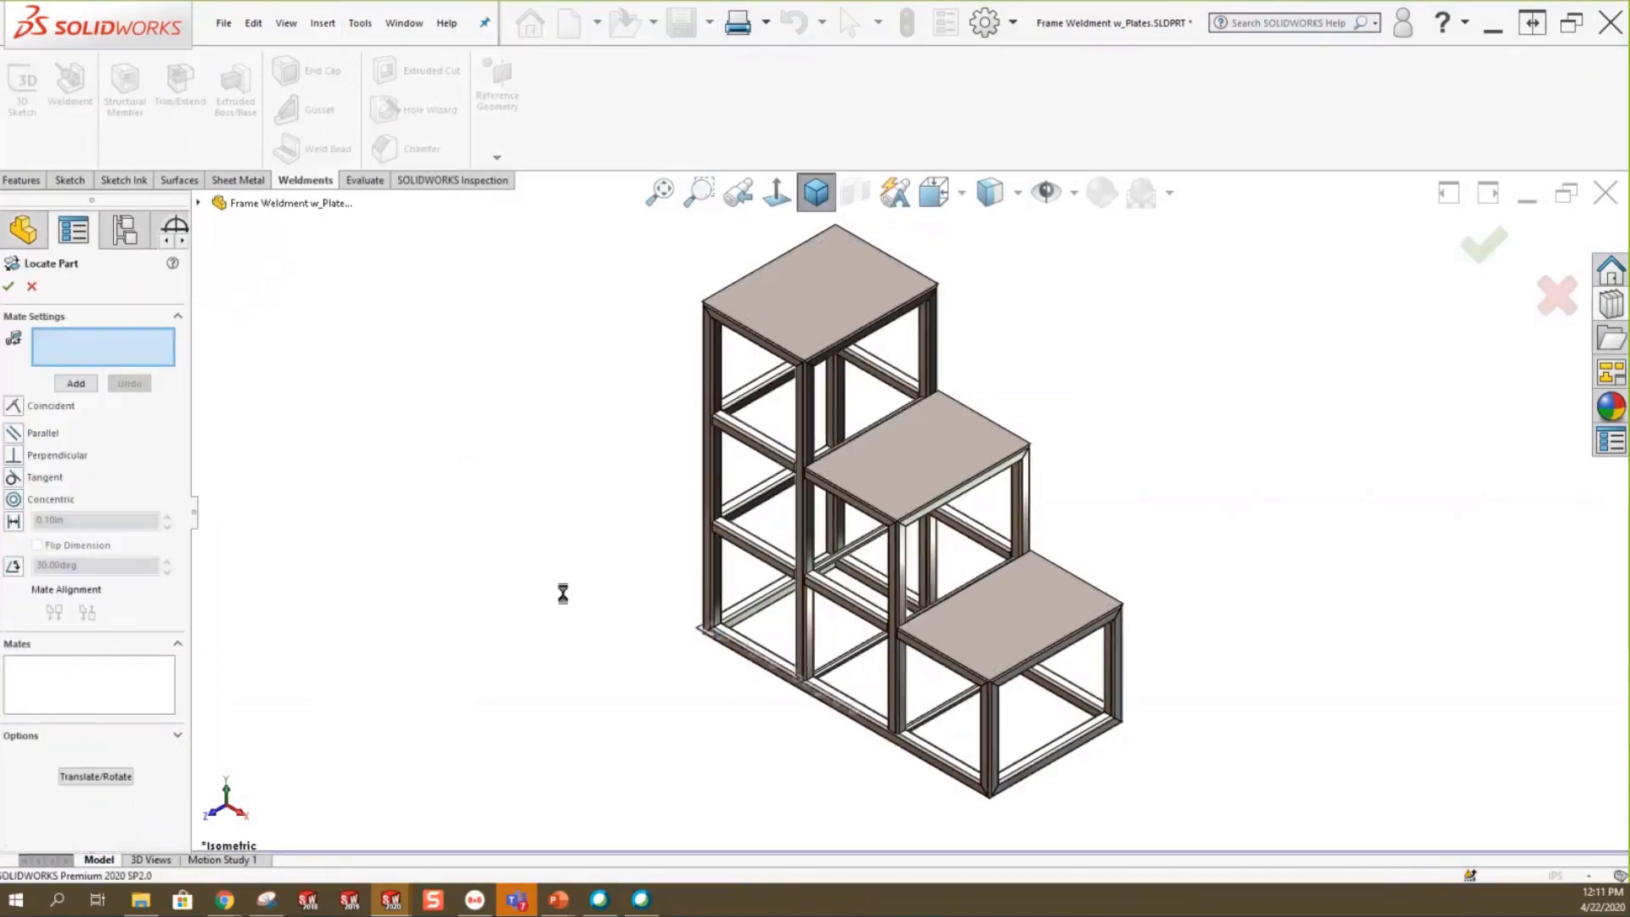
pyautogui.click(7, 288)
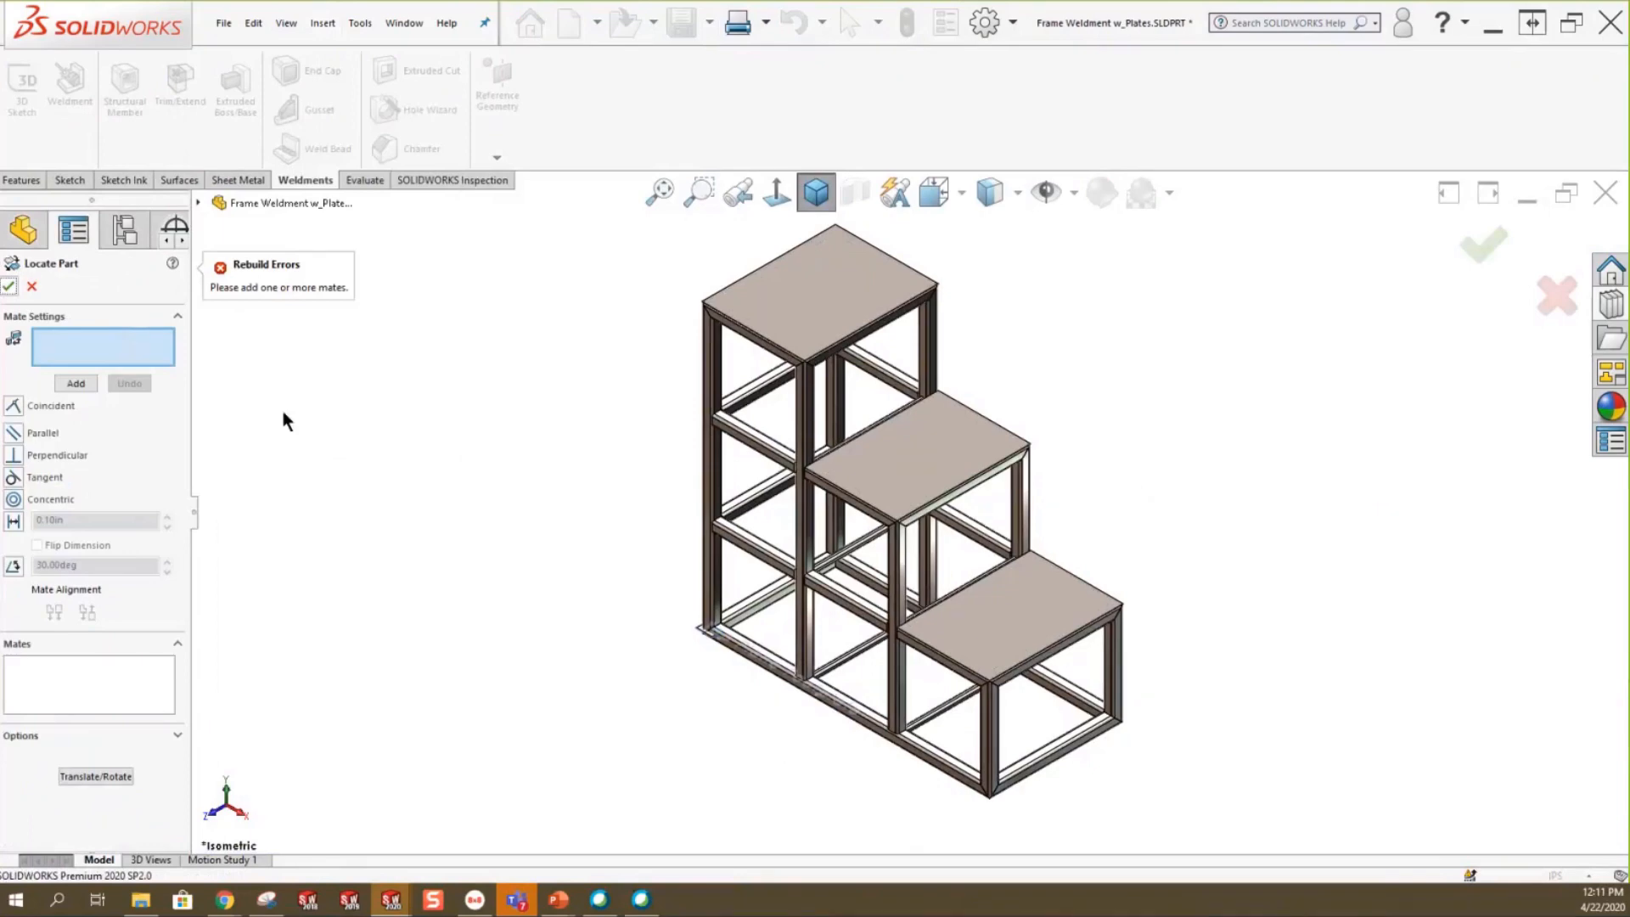
pyautogui.click(29, 287)
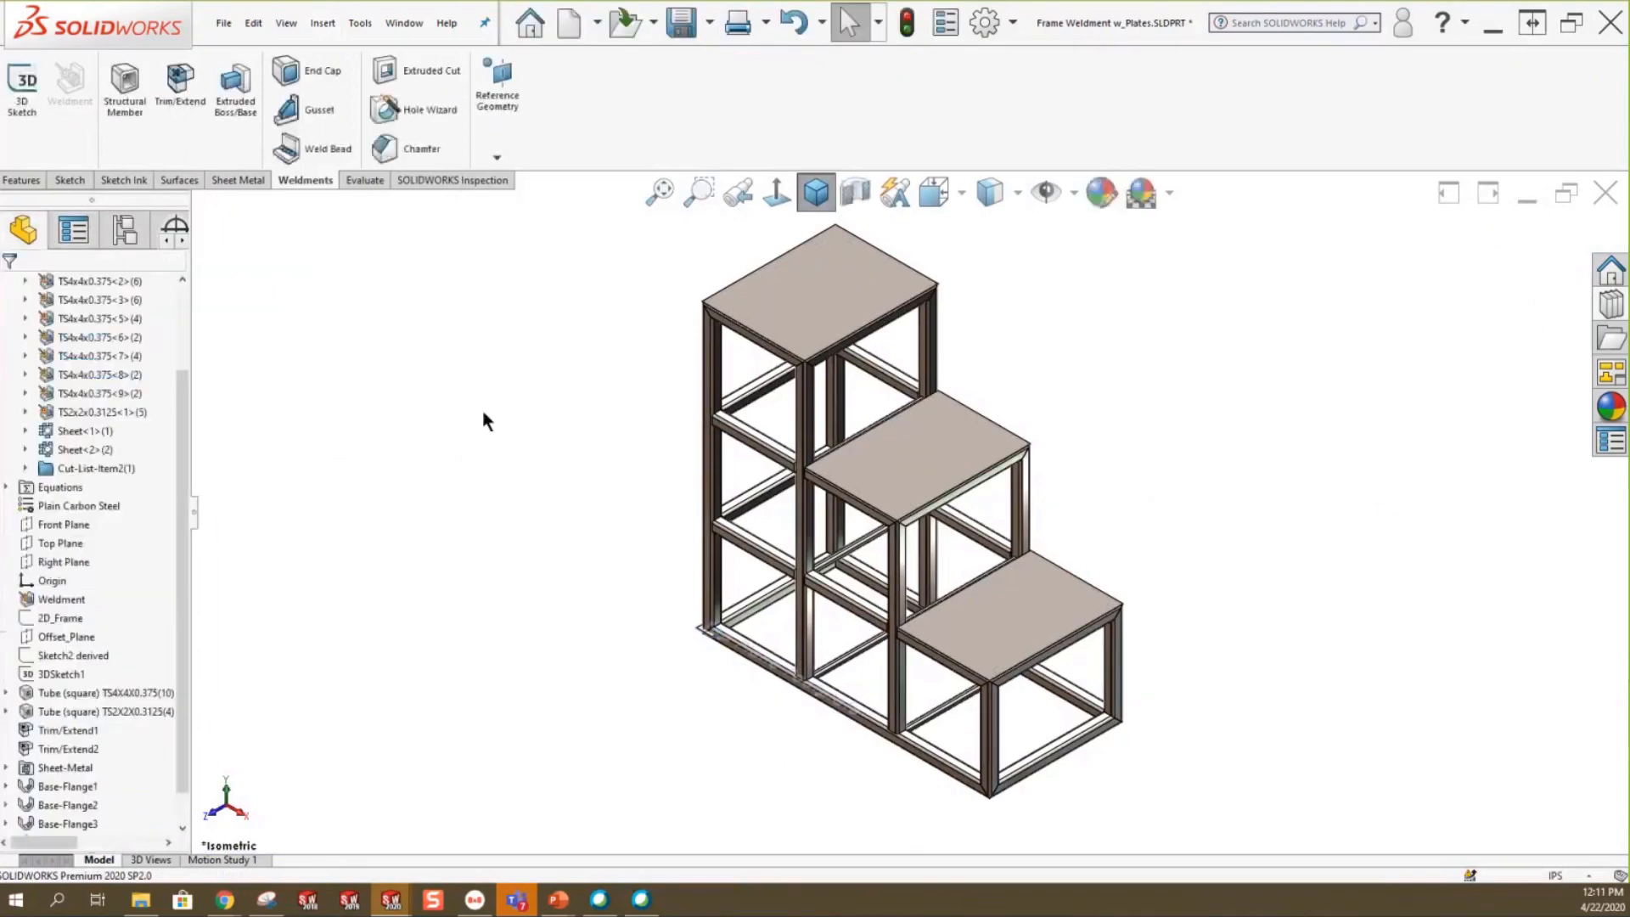
# Examine the cut list properties of Cut-List-Item2 and the DESCRIPTION values in the properties summary.
pyautogui.rightClick(85, 431)
pyautogui.click(139, 466)
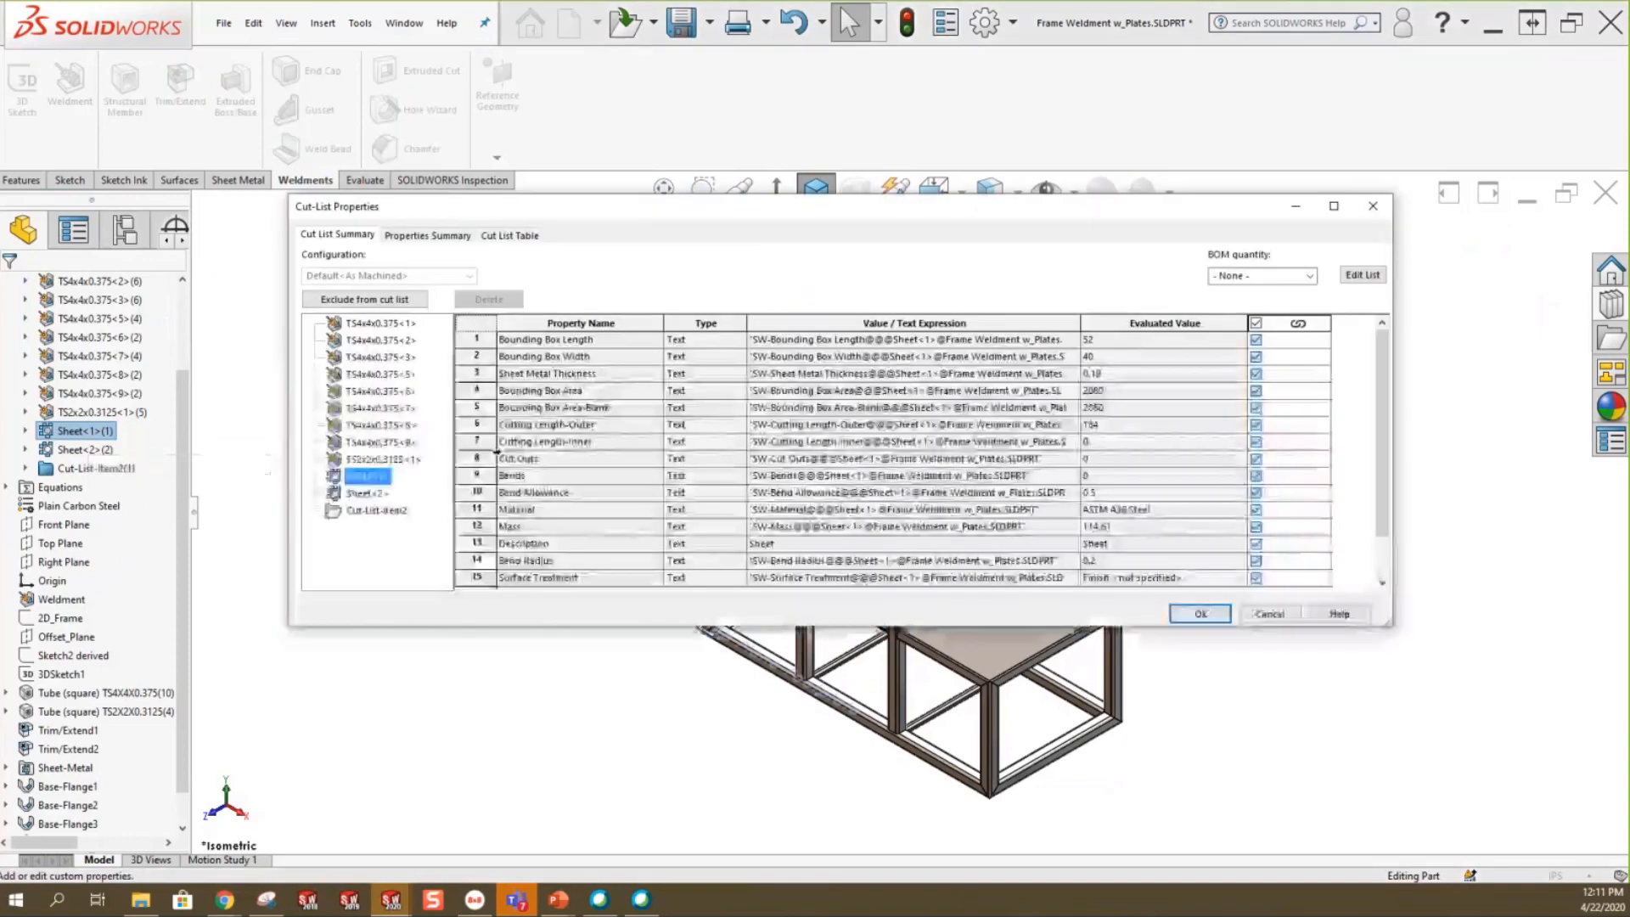
pyautogui.click(365, 512)
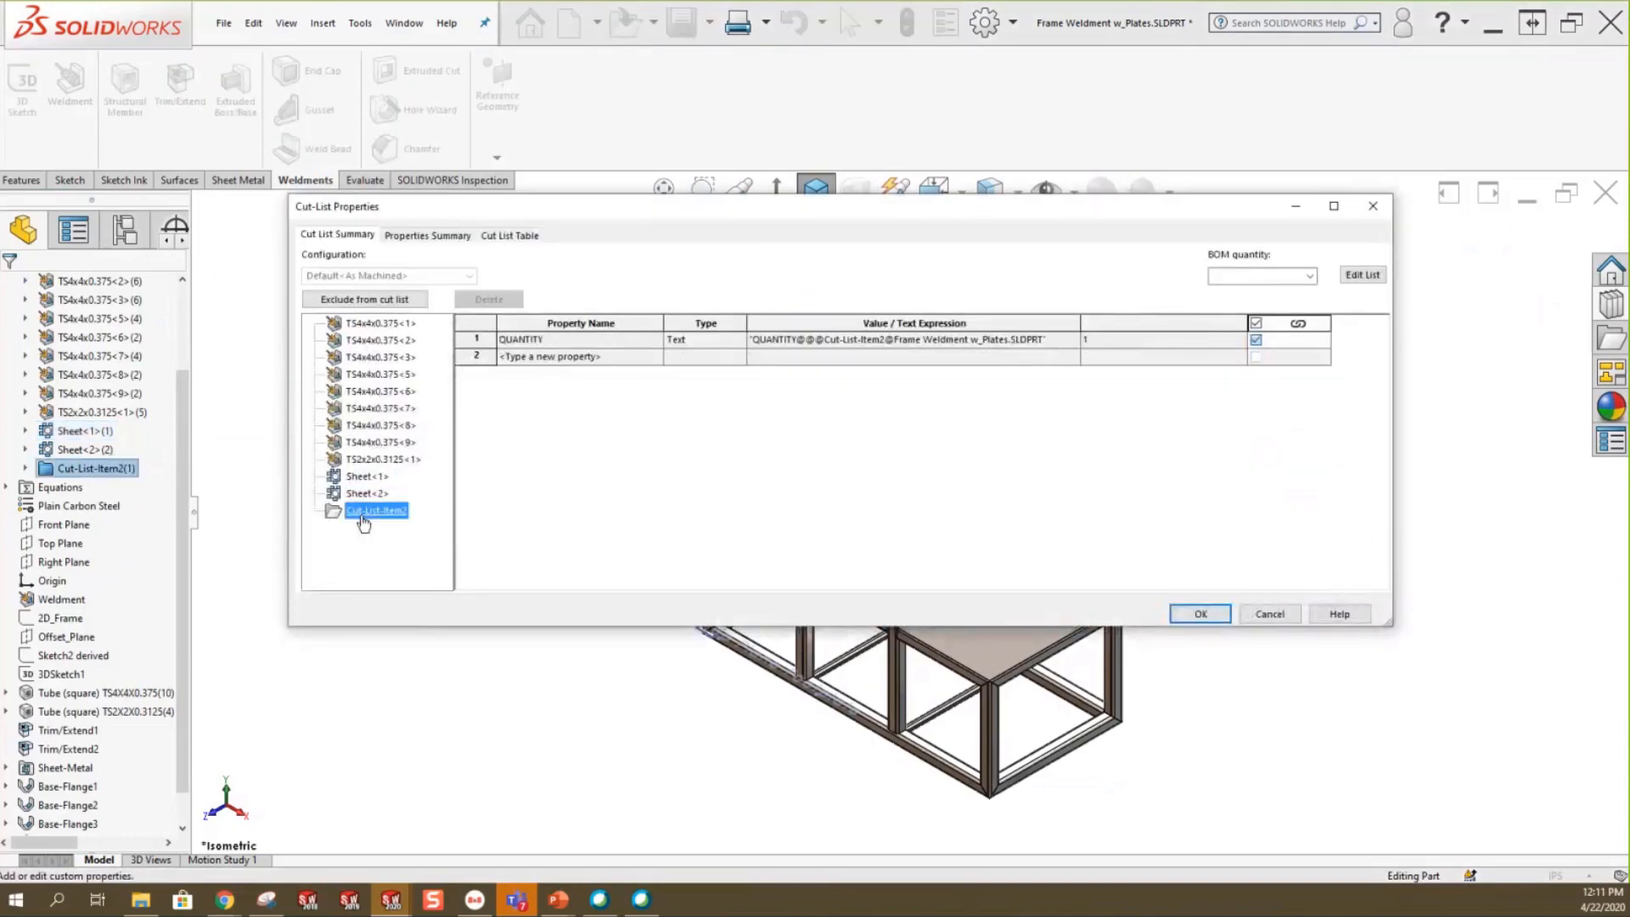
pyautogui.click(432, 235)
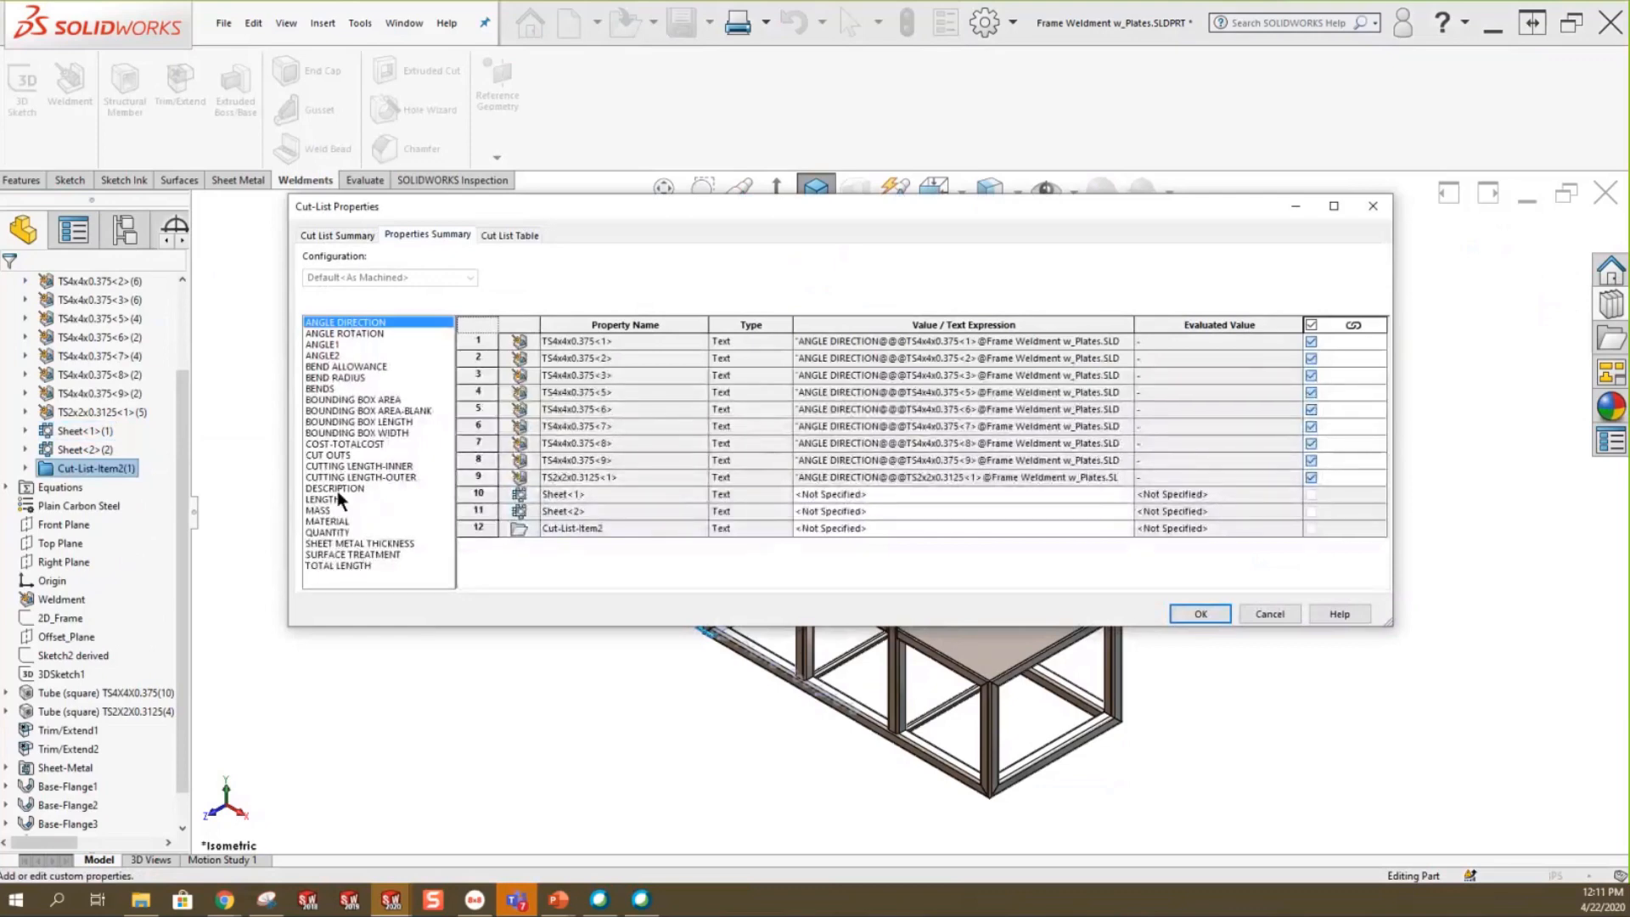
pyautogui.click(338, 488)
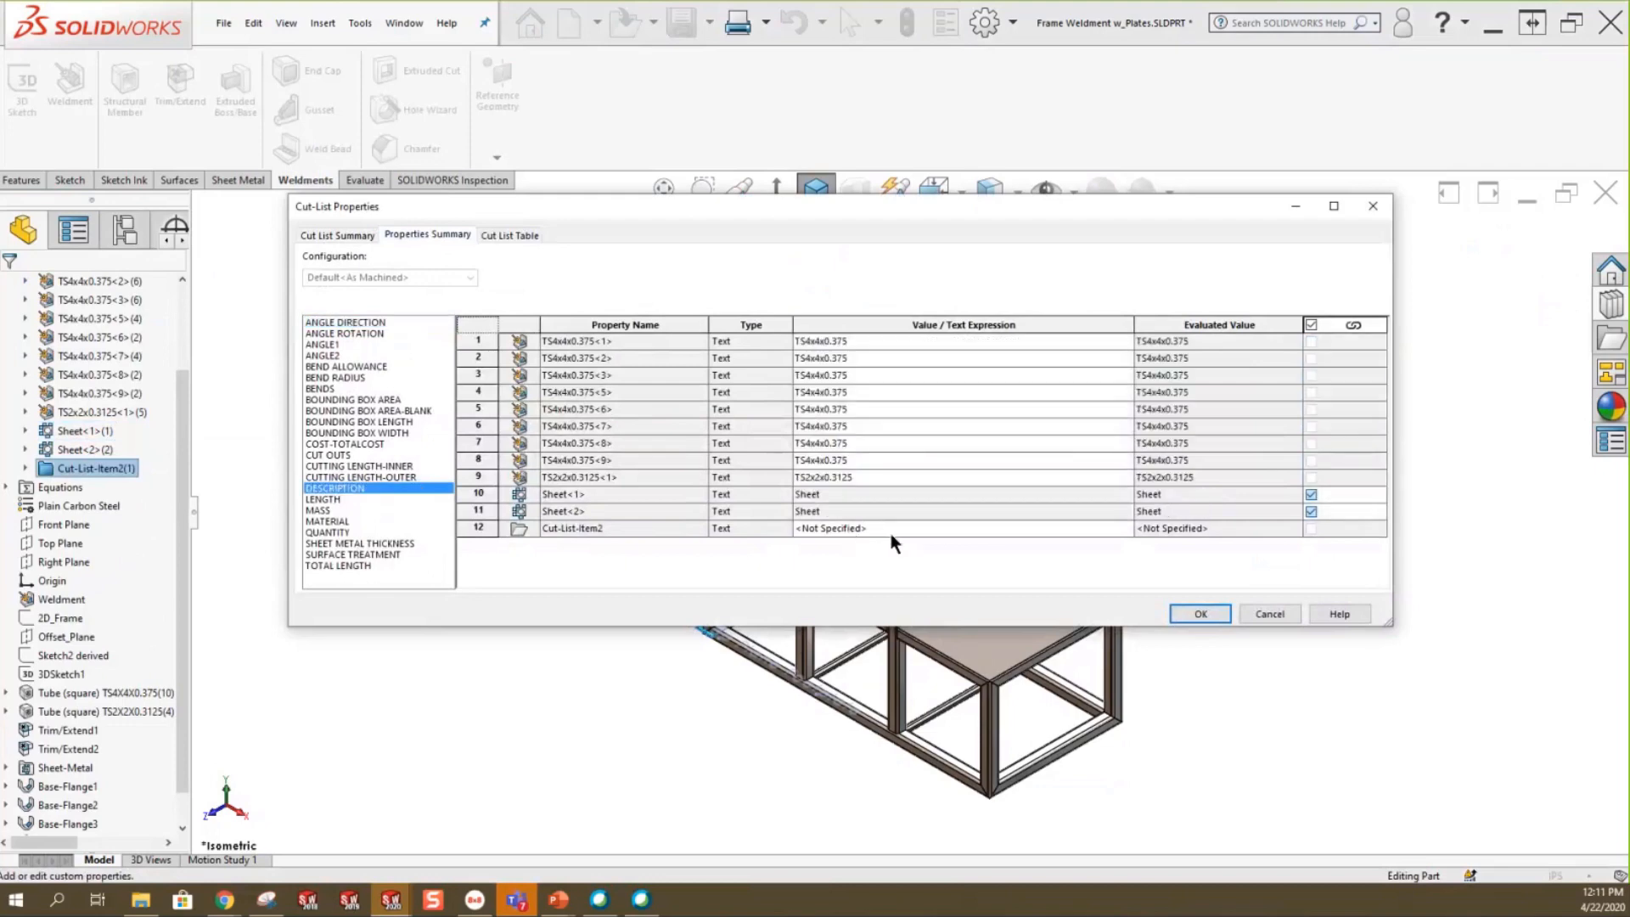